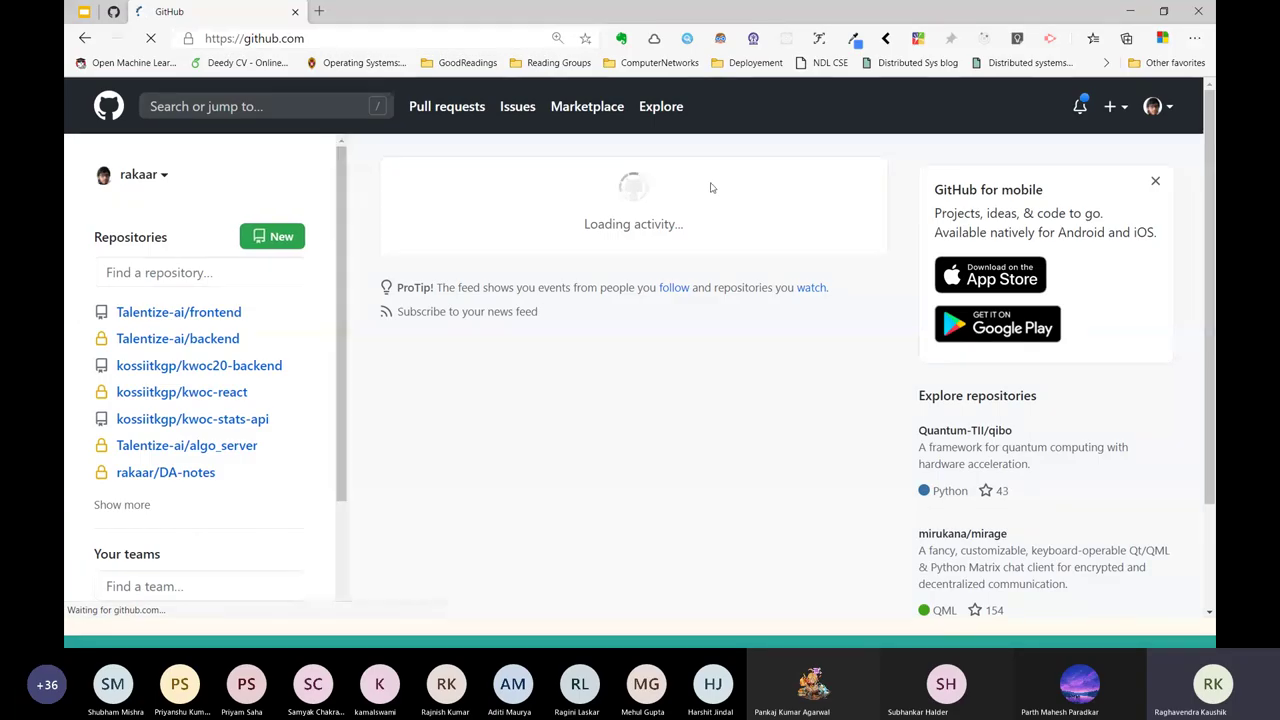
# Start a new GitHub repository named facebook-clone.
pyautogui.click(1115, 106)
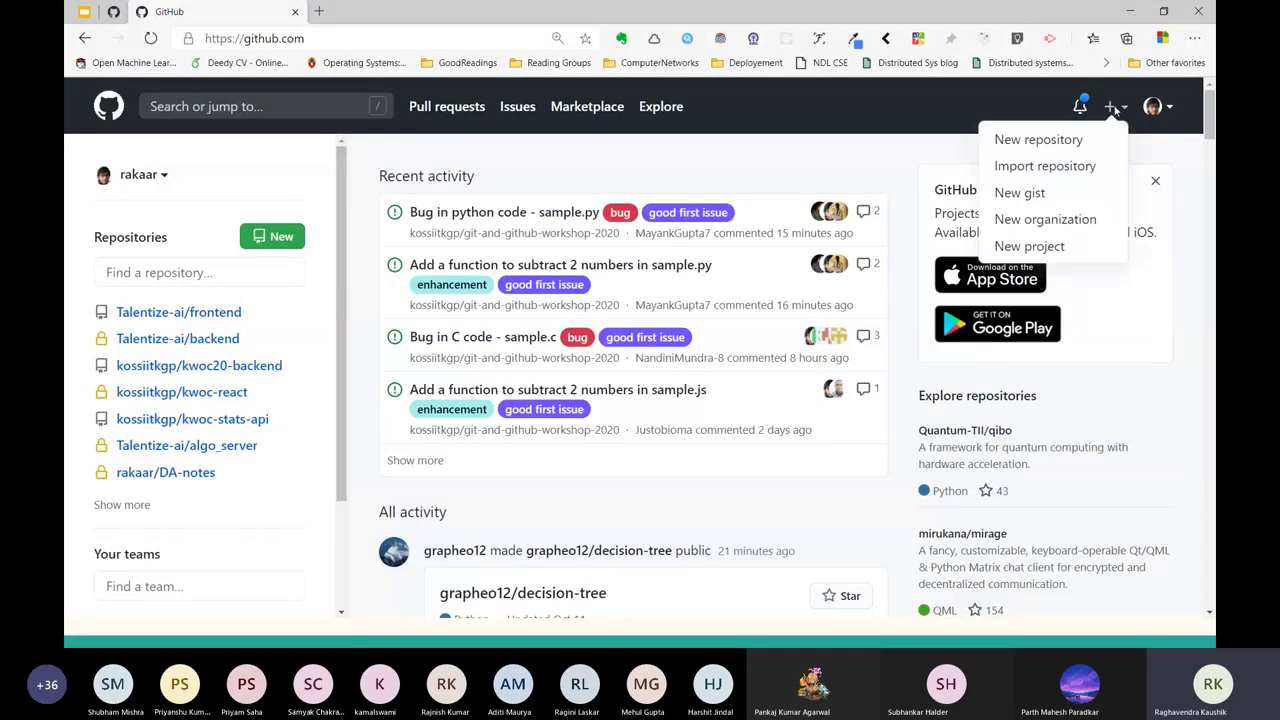
pyautogui.click(1047, 139)
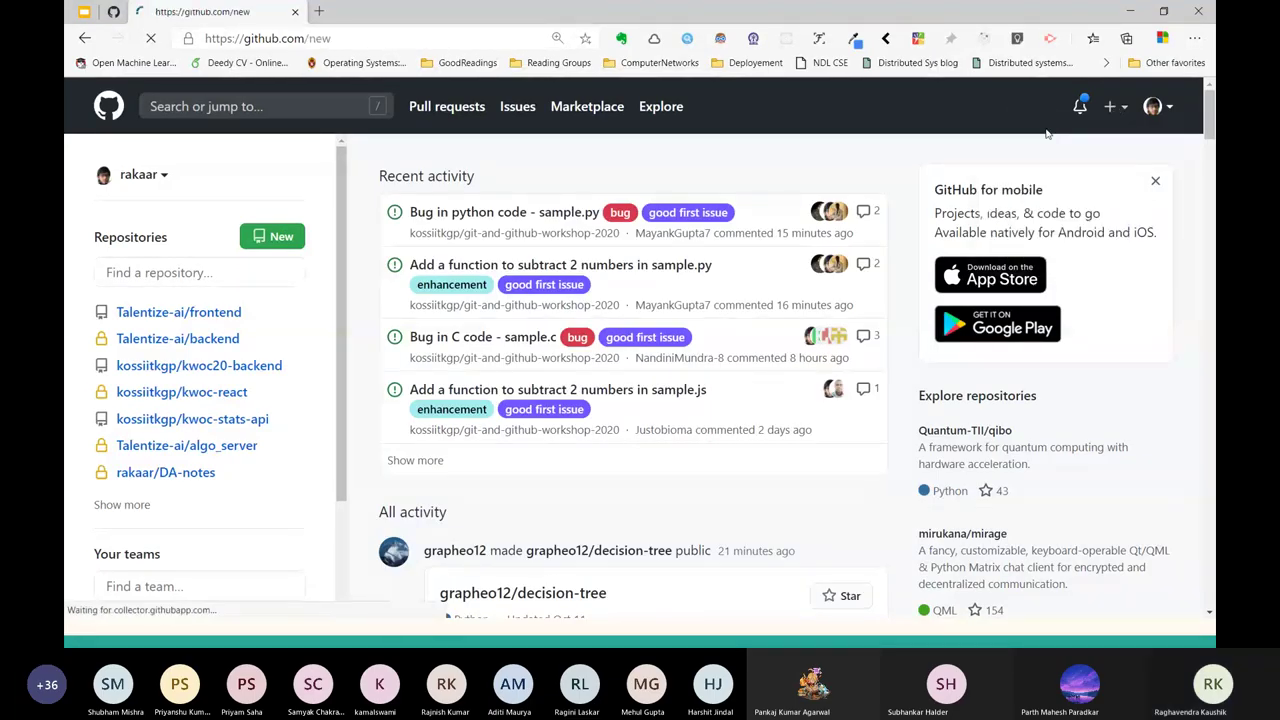
pyautogui.click(484, 334)
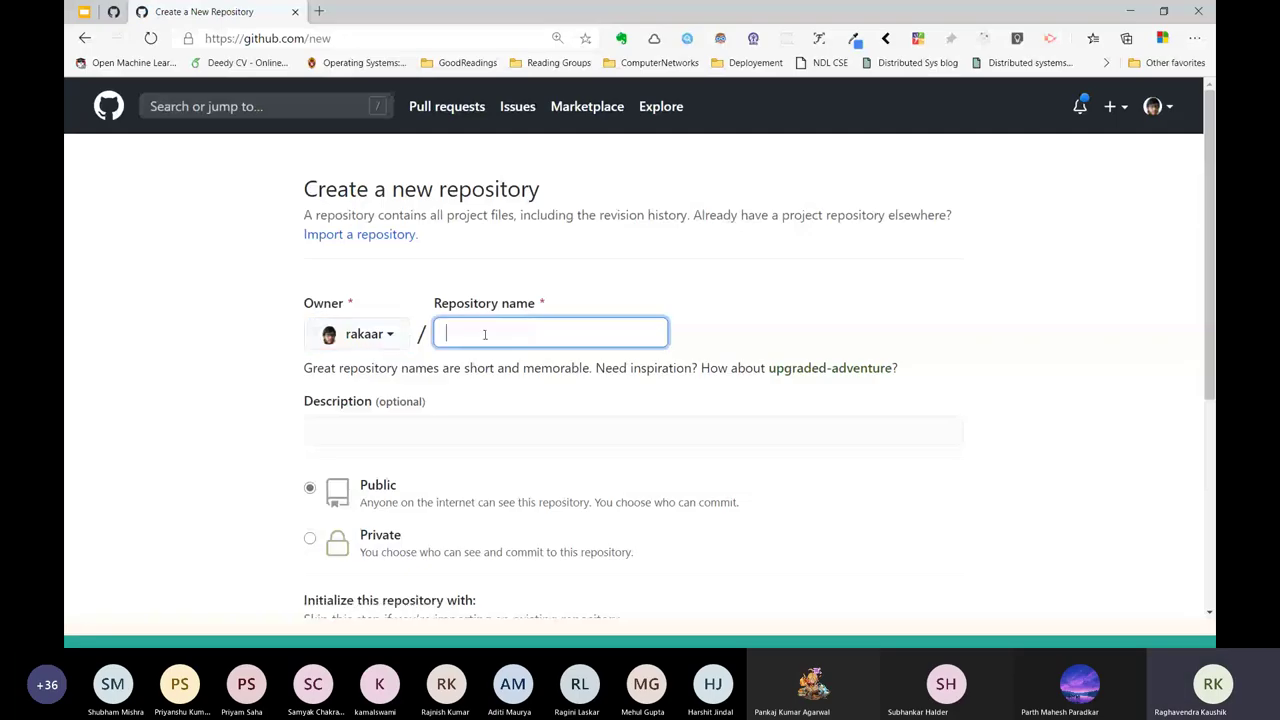
pyautogui.write('facebook-c')
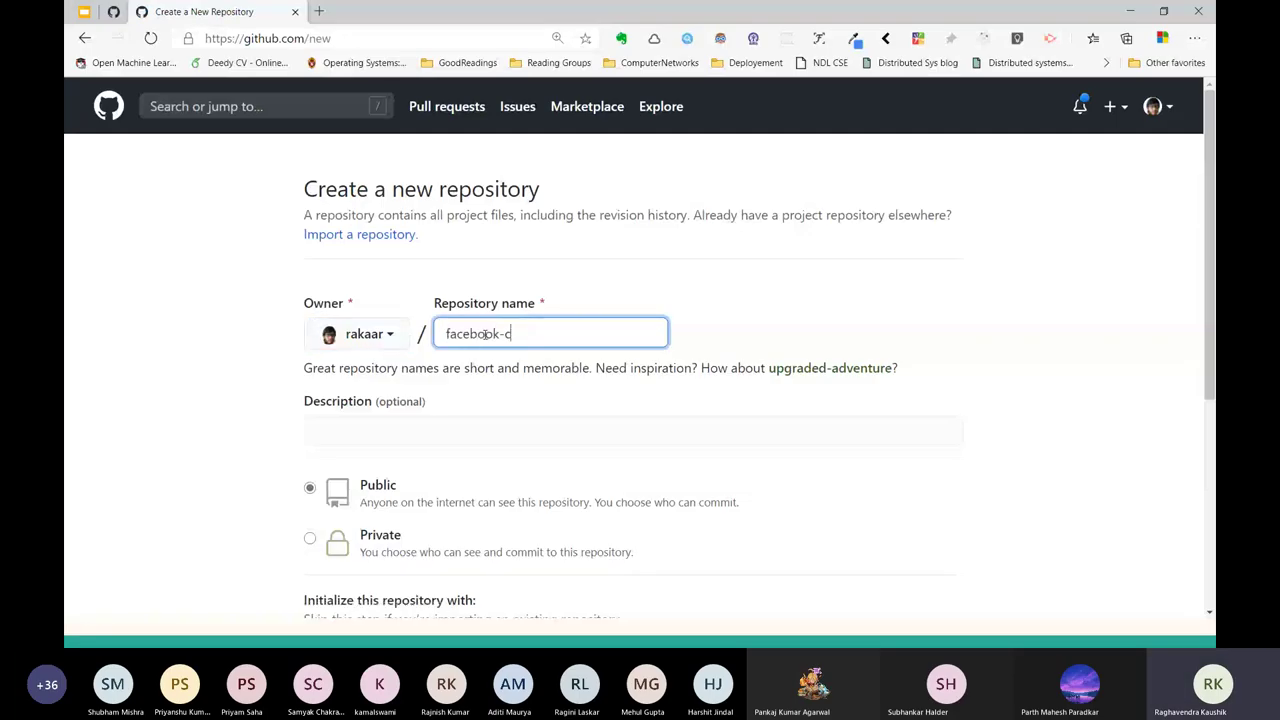
pyautogui.write('lone')
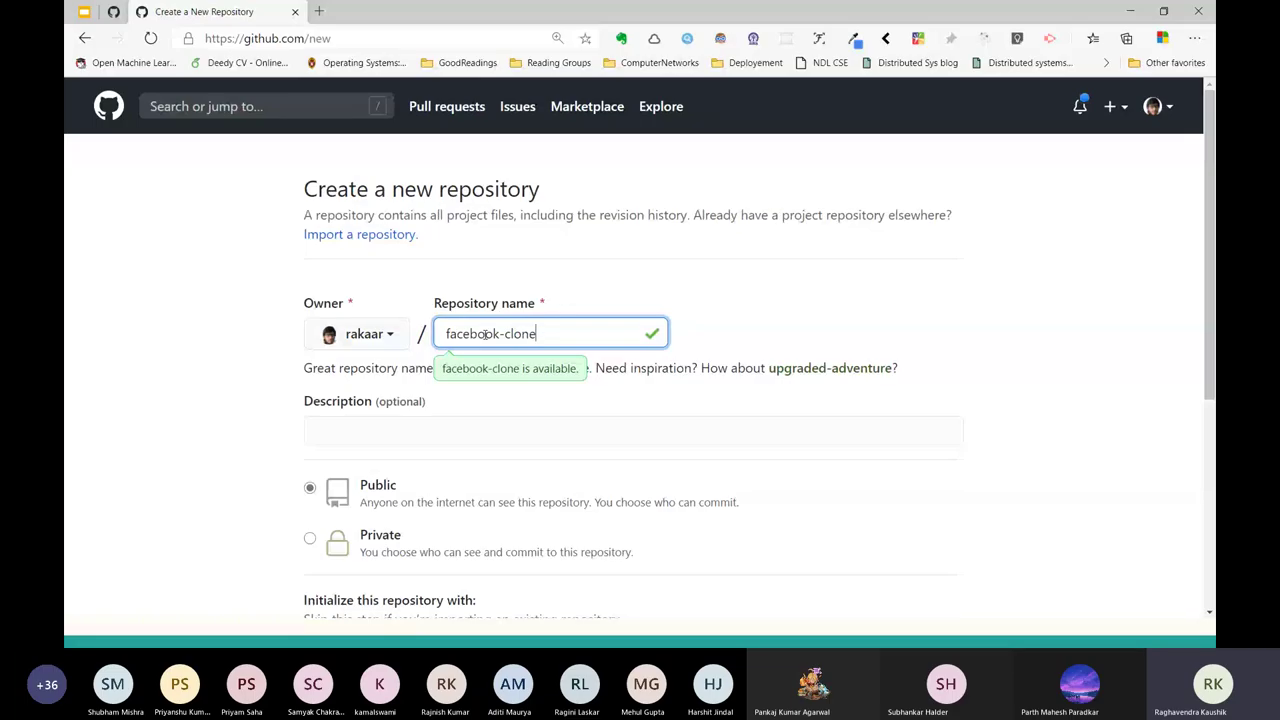
# Describe it as 'Clone of social media FB' and create the public repository.
pyautogui.press('Tab')
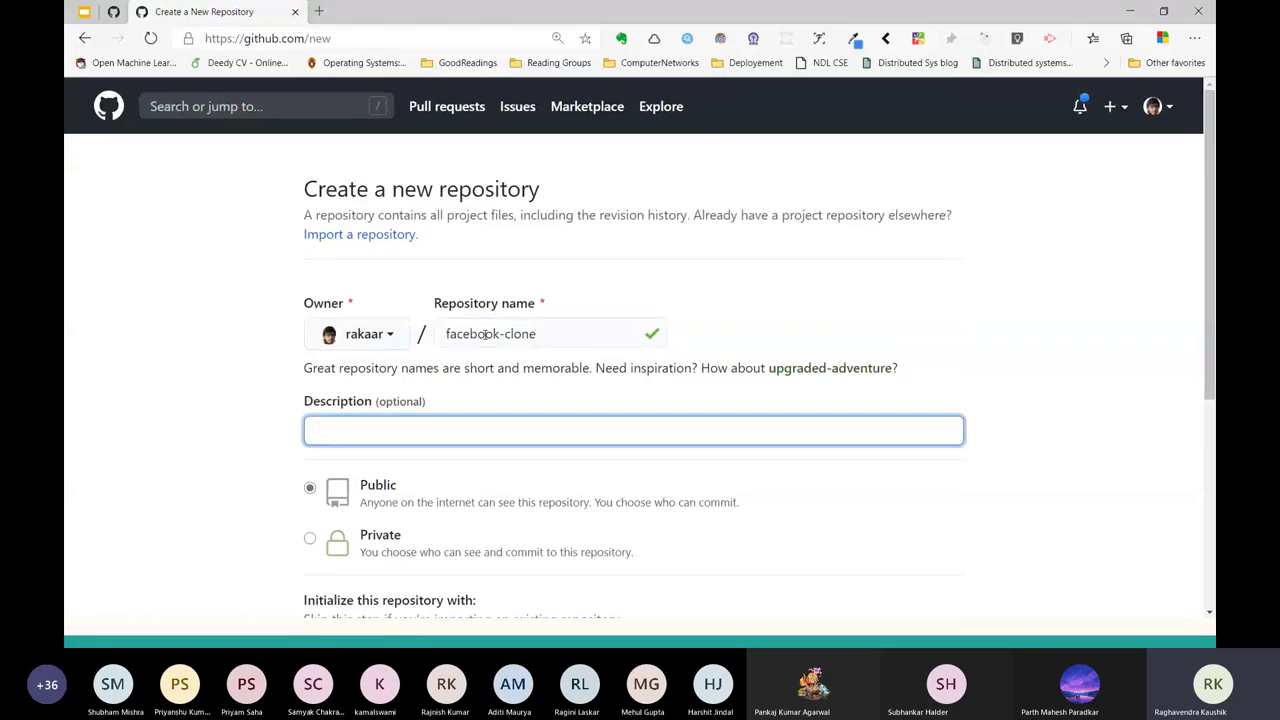
pyautogui.write('Clone of')
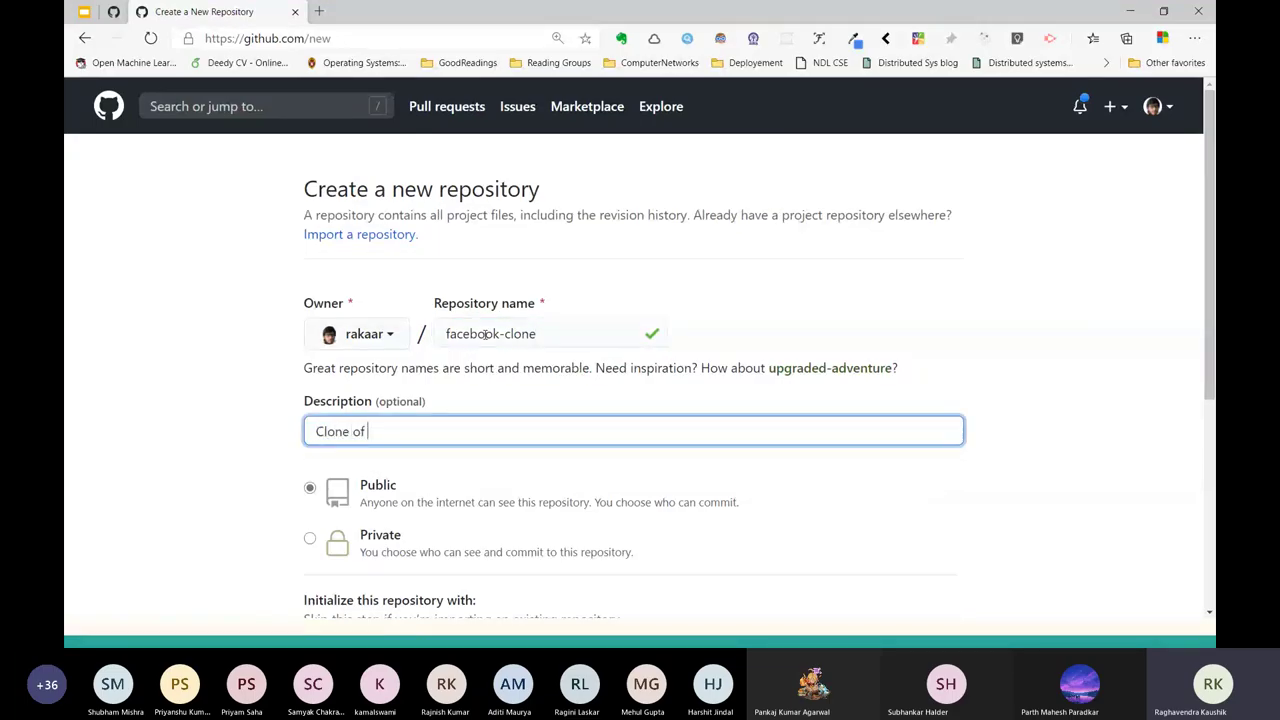
pyautogui.write(' social meid')
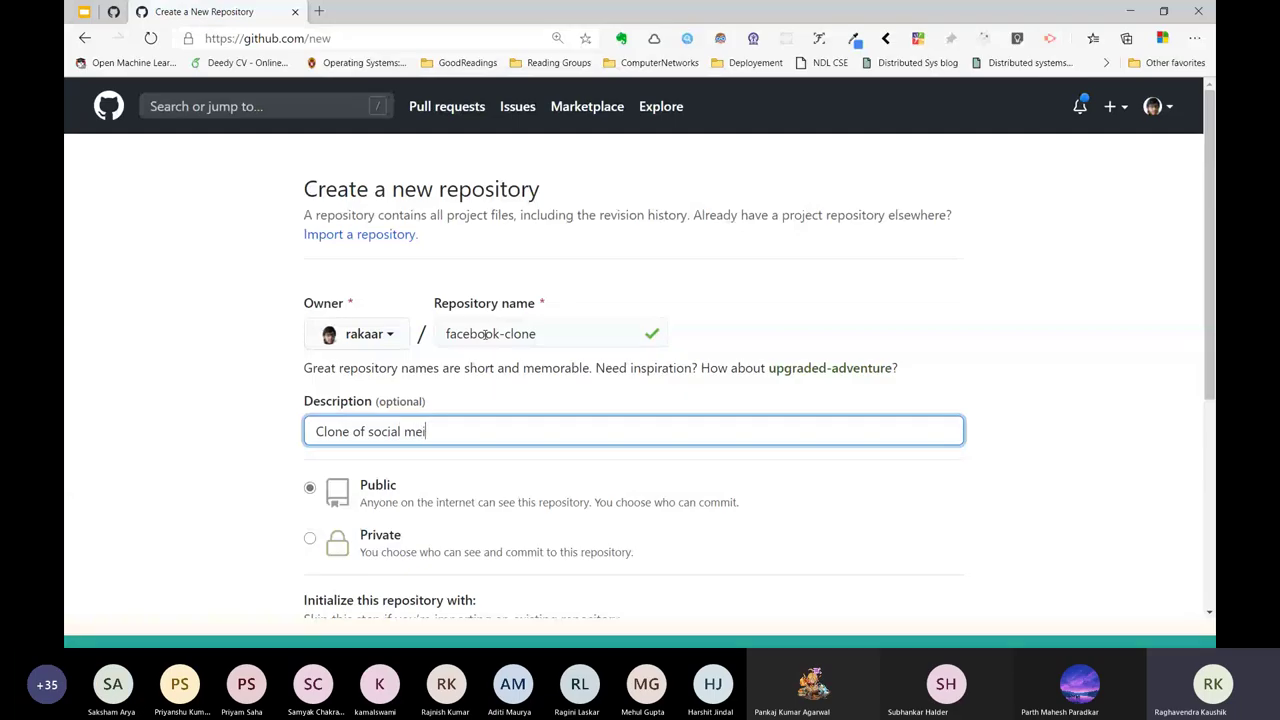
pyautogui.press('BackSpace')
pyautogui.press('BackSpace')
pyautogui.write('dia f')
pyautogui.press('BackSpace')
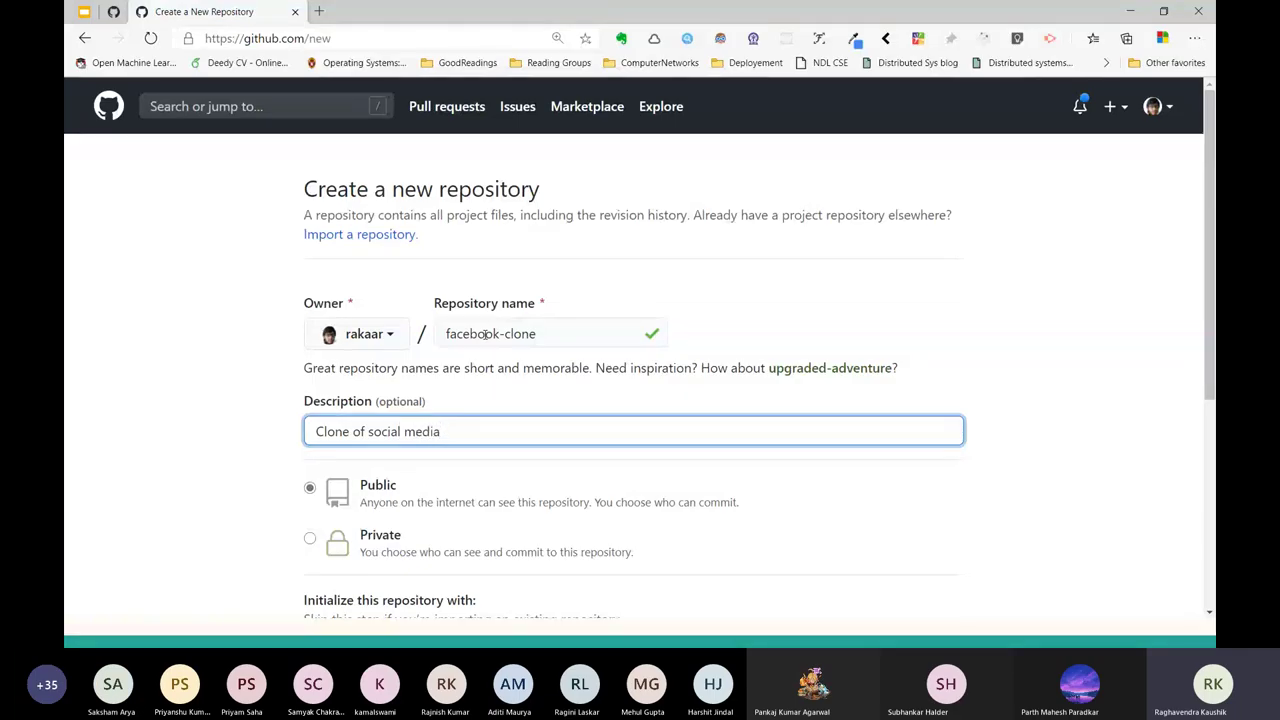
pyautogui.write('FB')
pyautogui.scroll(-2, 484, 337)
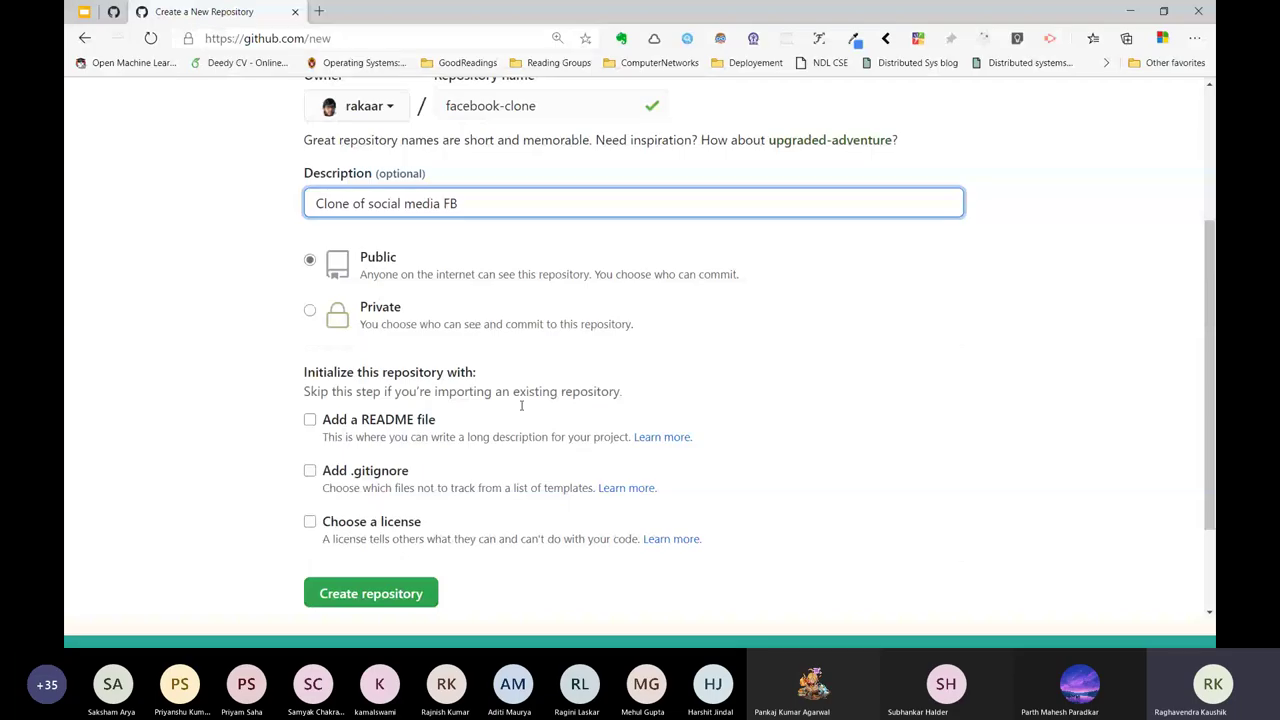
pyautogui.scroll(-2, 521, 405)
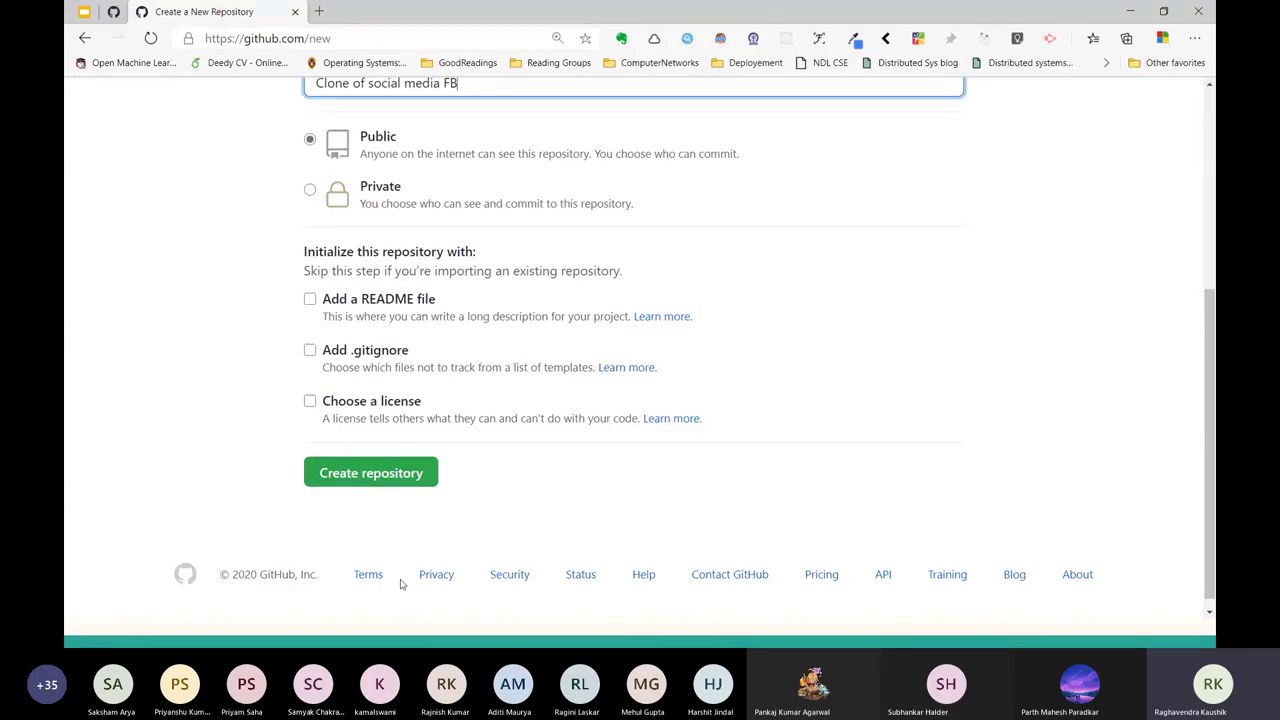
pyautogui.click(389, 474)
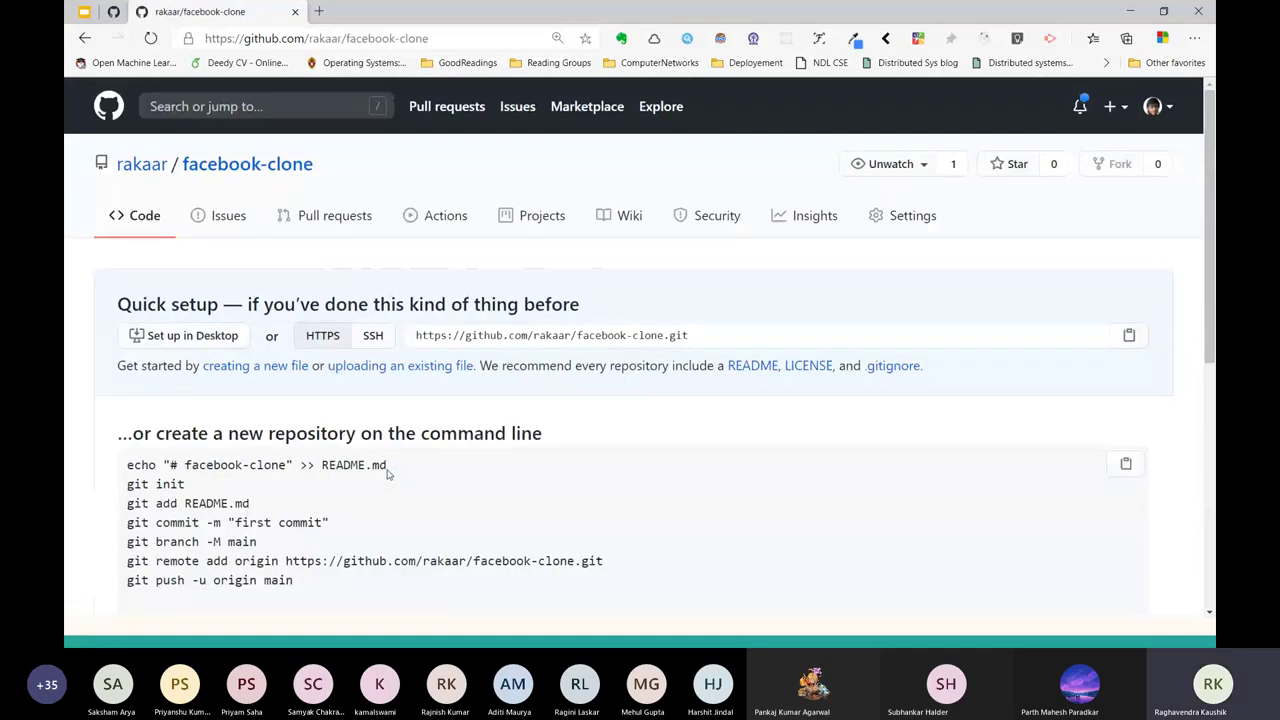
# Highlight the repository page's web address and glance at the presentation slides.
pyautogui.moveTo(440, 38); pyautogui.dragTo(185, 33)
pyautogui.click(560, 450)
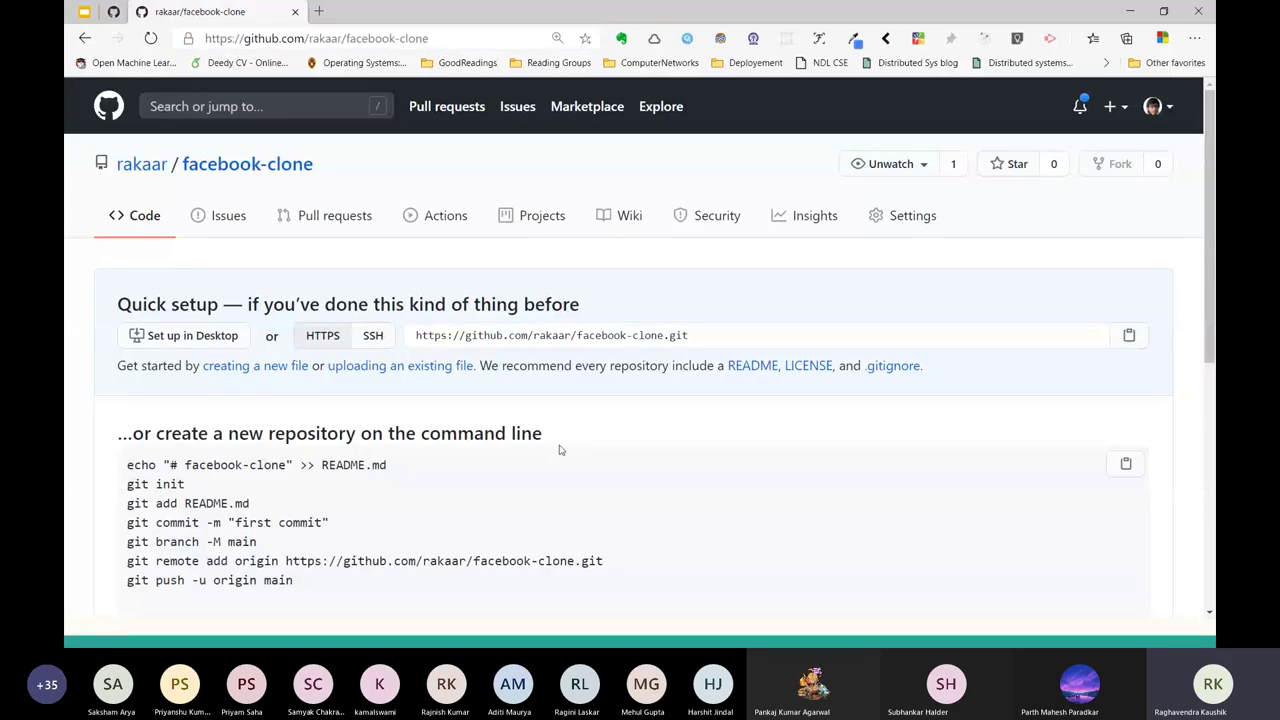
pyautogui.moveTo(440, 38); pyautogui.dragTo(147, 40)
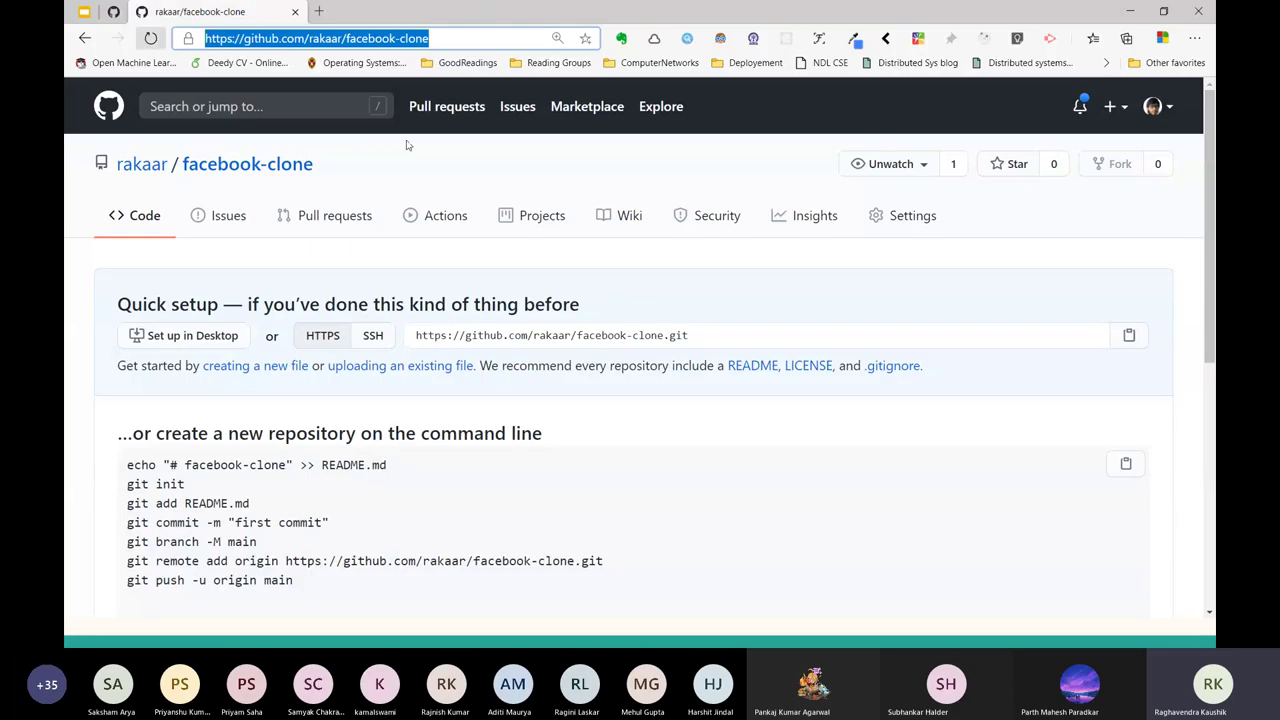
pyautogui.click(520, 383)
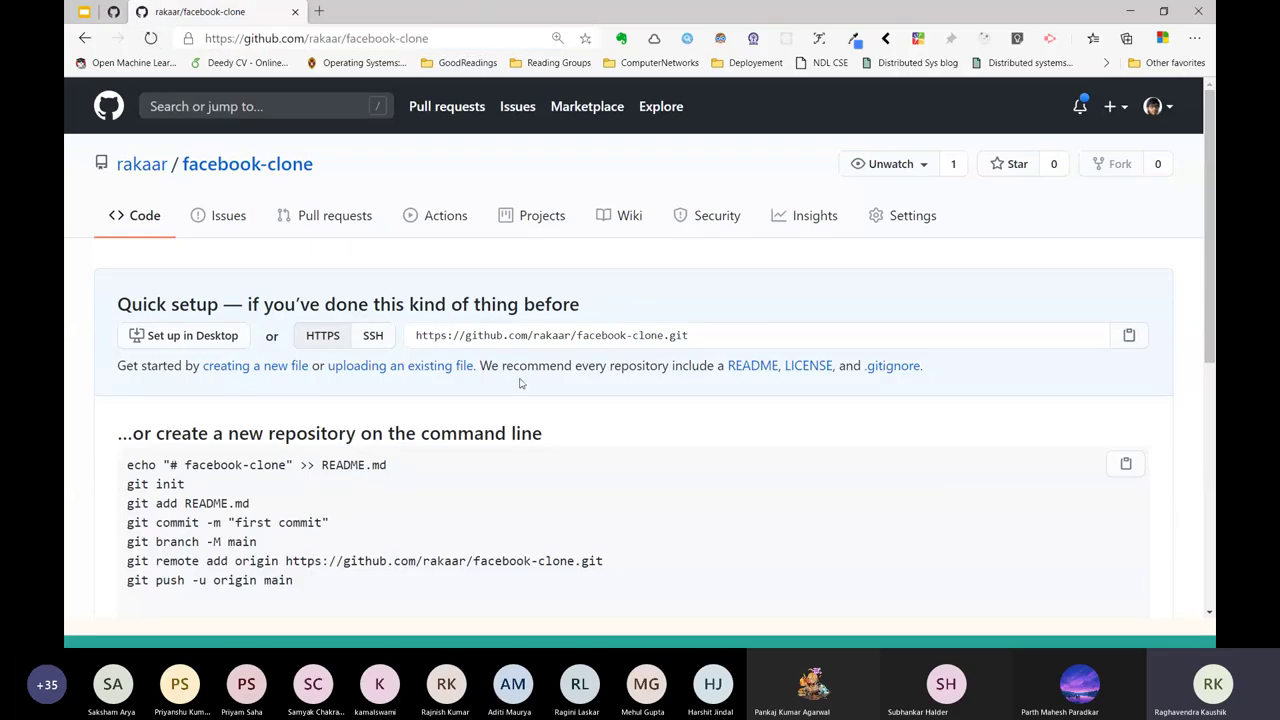
pyautogui.hotkey('alt', 'Tab')
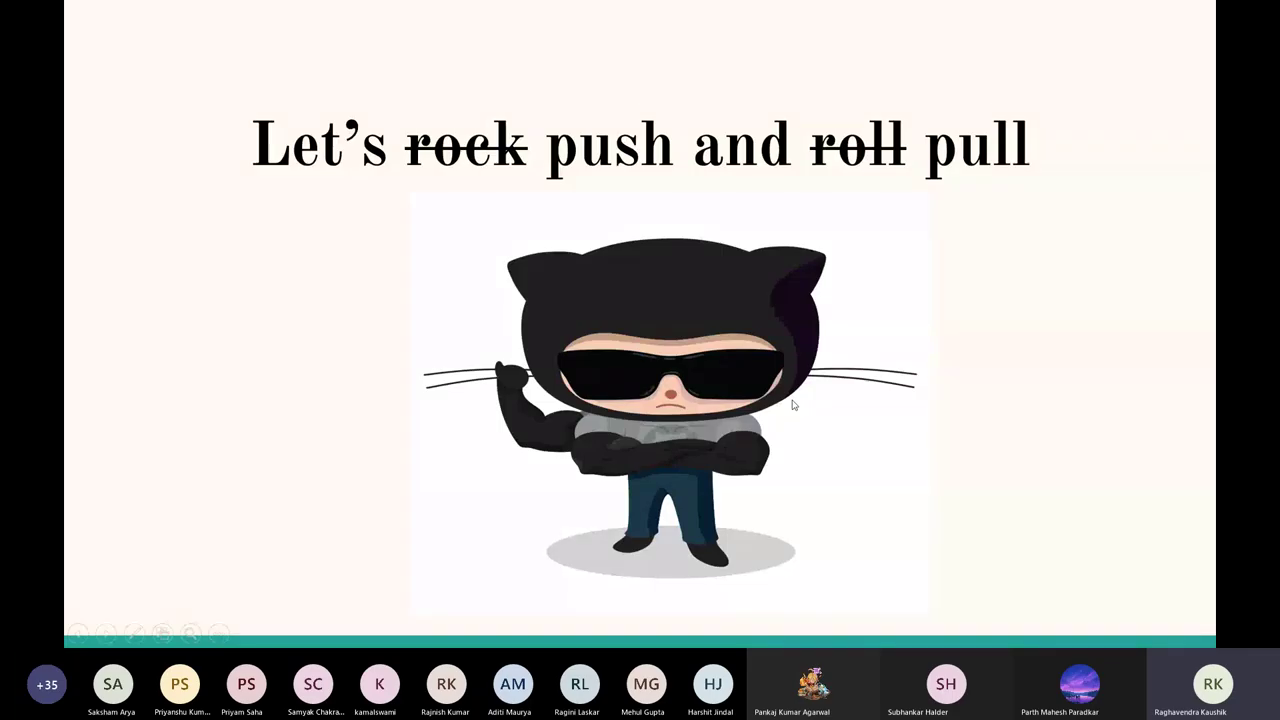
pyautogui.hotkey('alt', 'Tab')
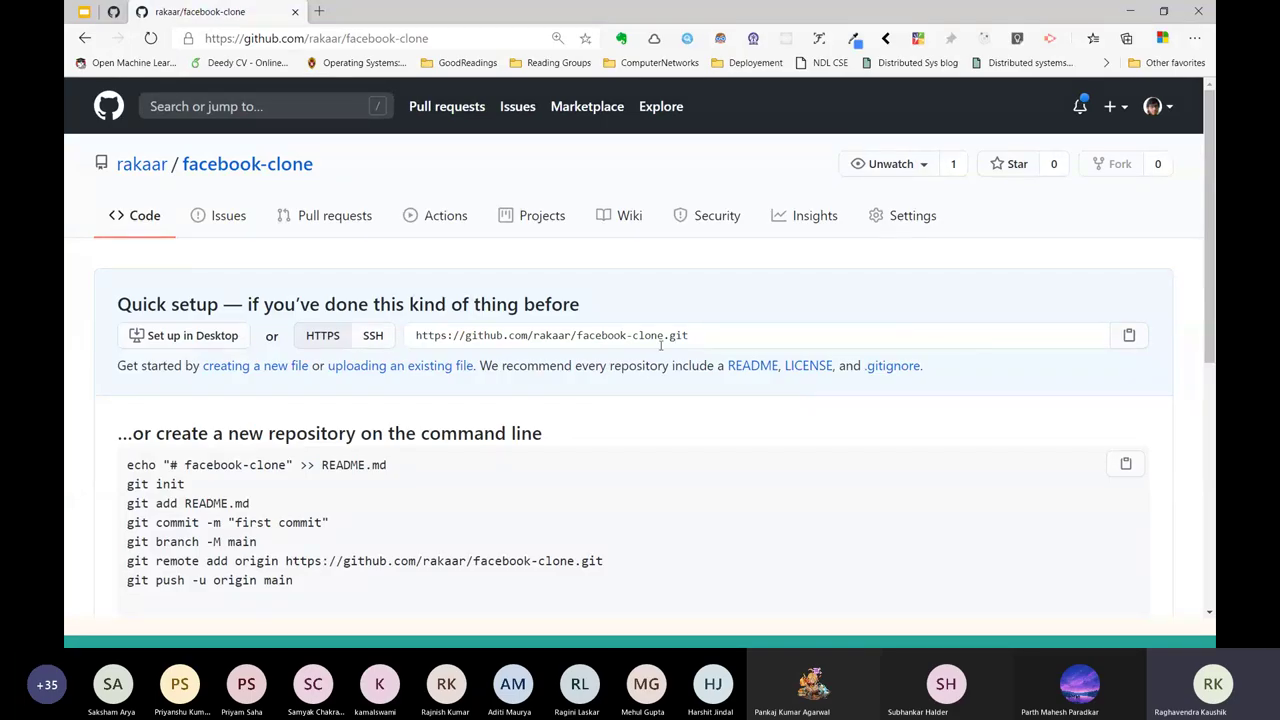
# Select the HTTPS clone URL on the Quick setup page and switch to Git Bash.
pyautogui.click(700, 335)
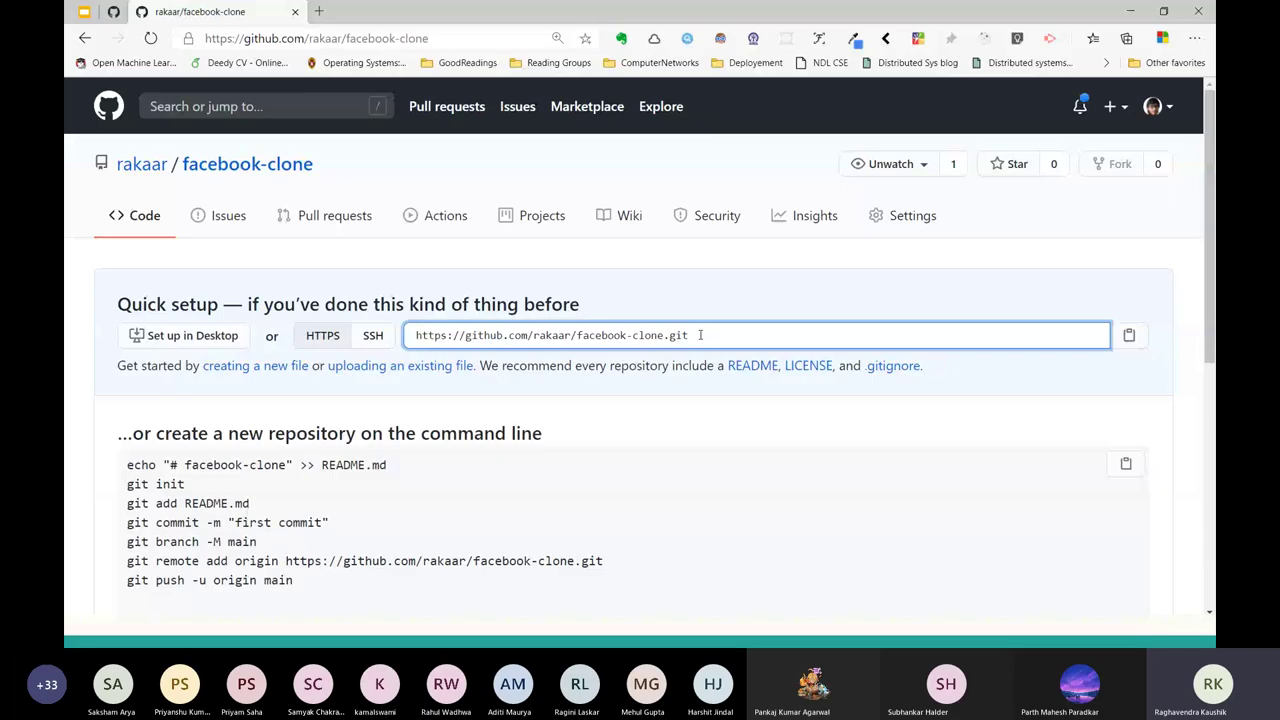
pyautogui.hotkey('ctrl', 'a')
pyautogui.hotkey('alt', 'Tab')
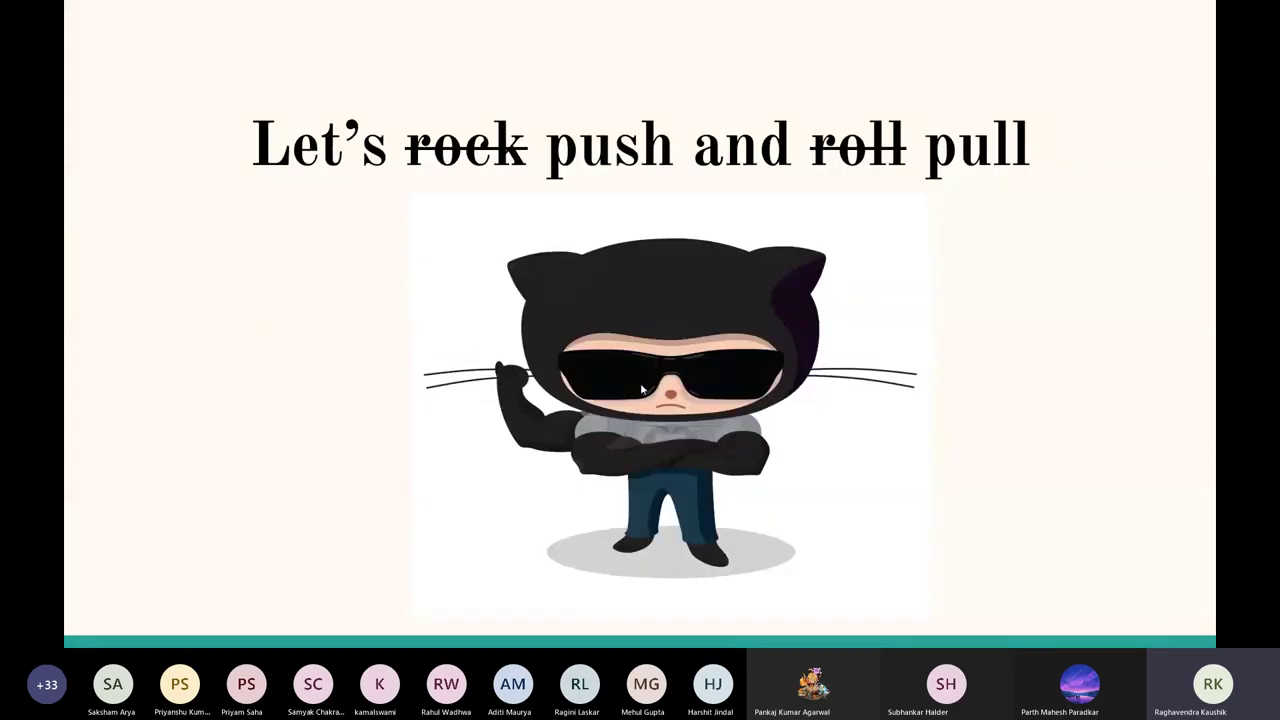
pyautogui.hotkey('alt', 'Tab')
pyautogui.hotkey('alt', 'Tab')
pyautogui.hotkey('alt', 'Tab')
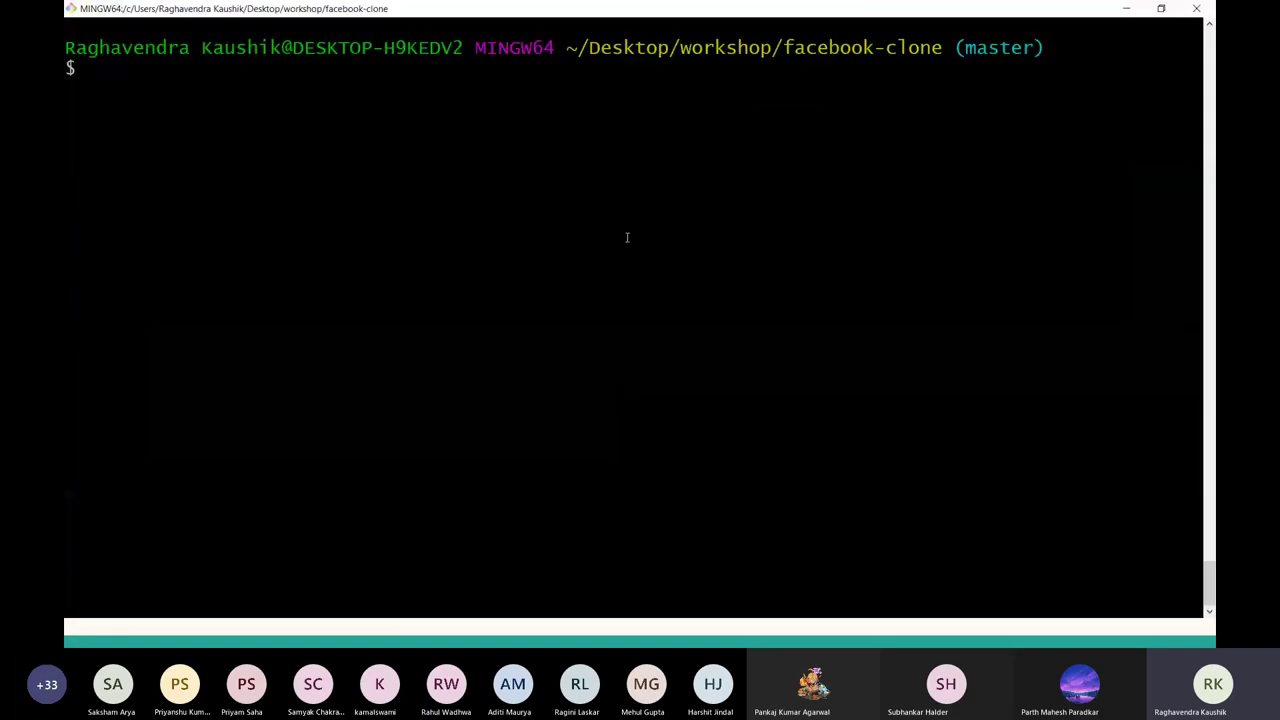
# Begin a git push command, erasing the wrongly pasted folder text.
pyautogui.moveTo(778, 47); pyautogui.dragTo(944, 47)
pyautogui.hotkey('ctrl', 'c')
pyautogui.click(717, 94)
pyautogui.write('git push')
pyautogui.rightClick(205, 68)
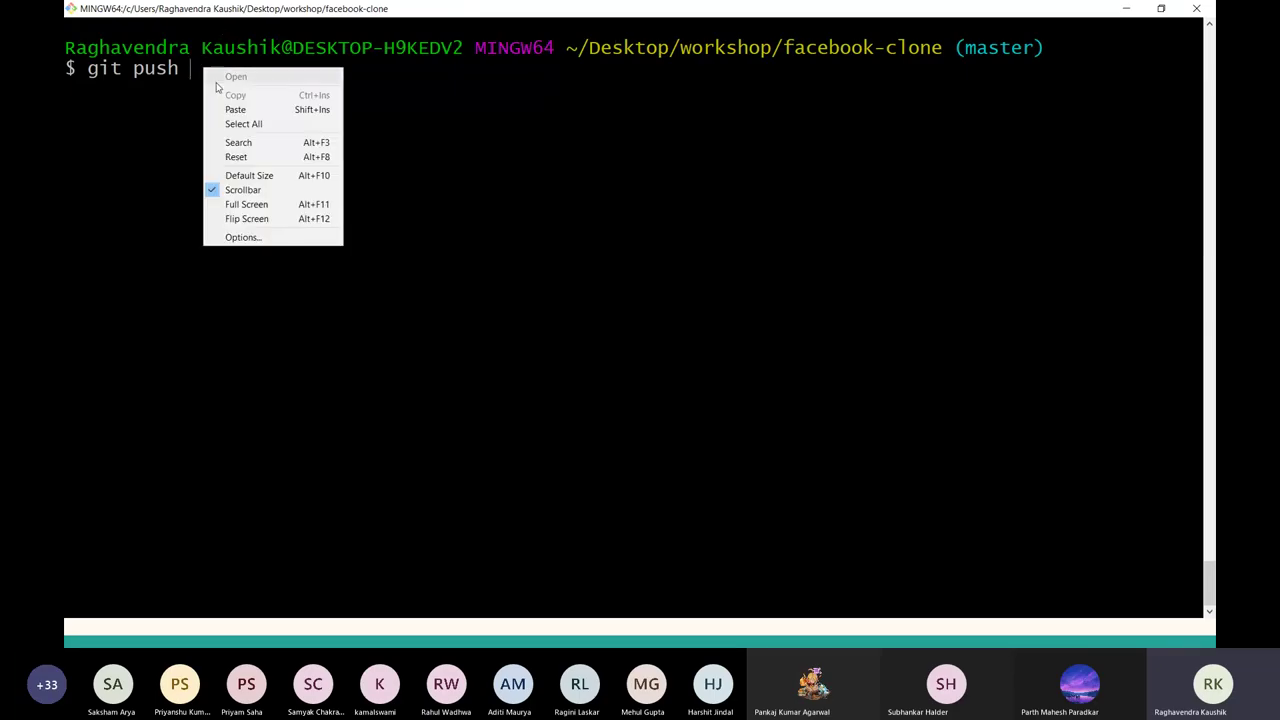
pyautogui.click(235, 109)
pyautogui.press('BackSpace')
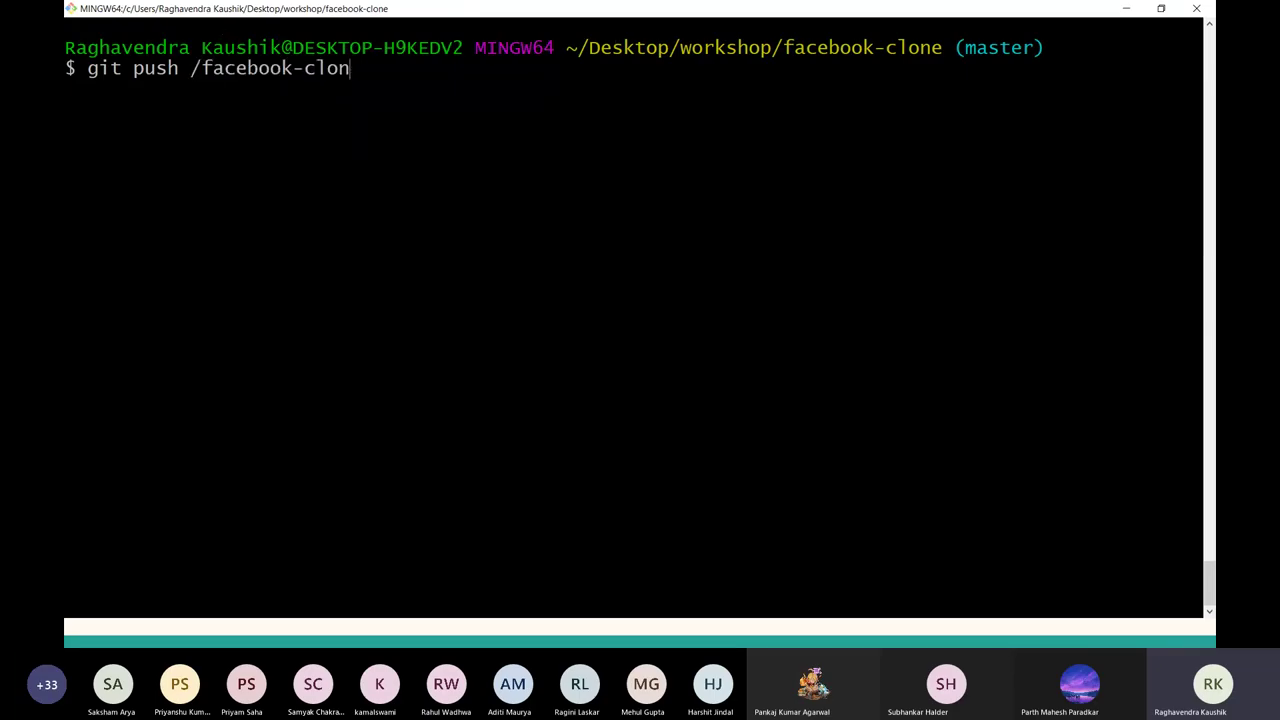
pyautogui.press('BackSpace')
pyautogui.press('BackSpace')
pyautogui.press('BackSpace')
pyautogui.press('BackSpace')
pyautogui.press('BackSpace')
pyautogui.press('BackSpace')
pyautogui.press('BackSpace')
pyautogui.press('BackSpace')
pyautogui.press('BackSpace')
pyautogui.press('BackSpace')
pyautogui.press('BackSpace')
pyautogui.press('BackSpace')
pyautogui.press('BackSpace')
pyautogui.press('BackSpace')
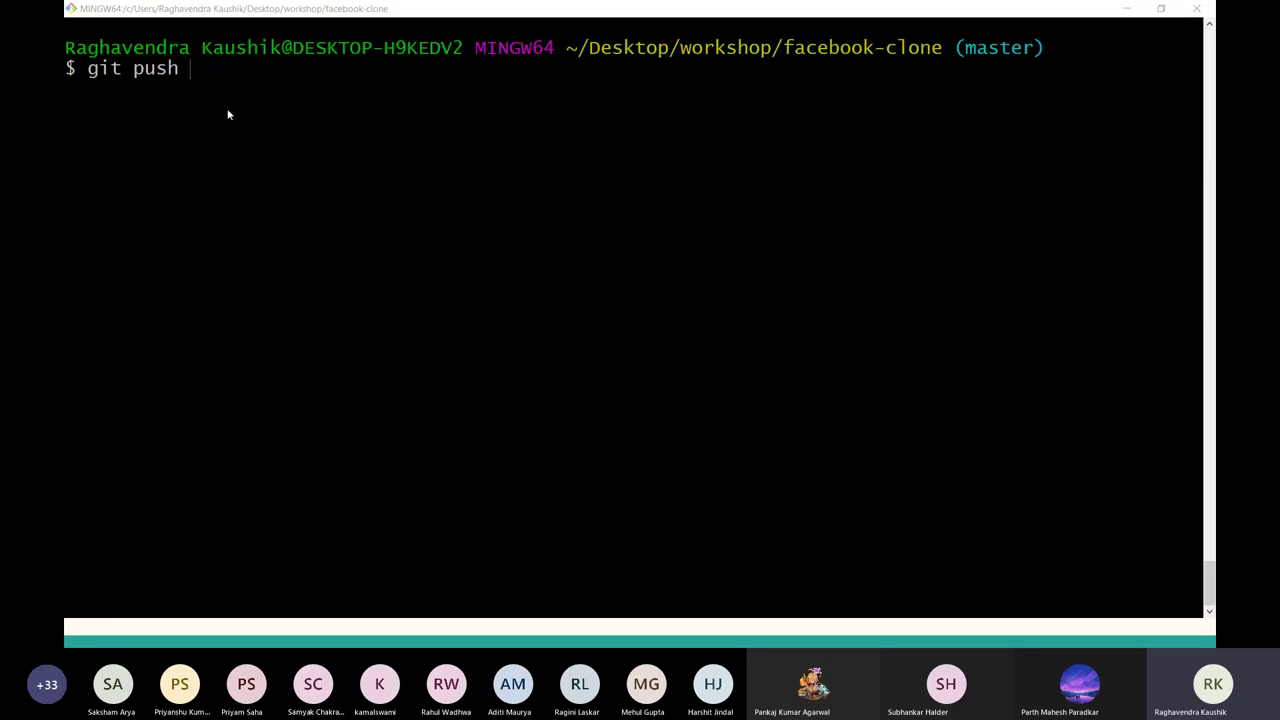
# Complete it as git push with the facebook-clone clone URL and master, and run it.
pyautogui.hotkey('alt', 'Tab')
pyautogui.hotkey('alt', 'Tab')
pyautogui.hotkey('alt', 'Tab')
pyautogui.click(750, 327)
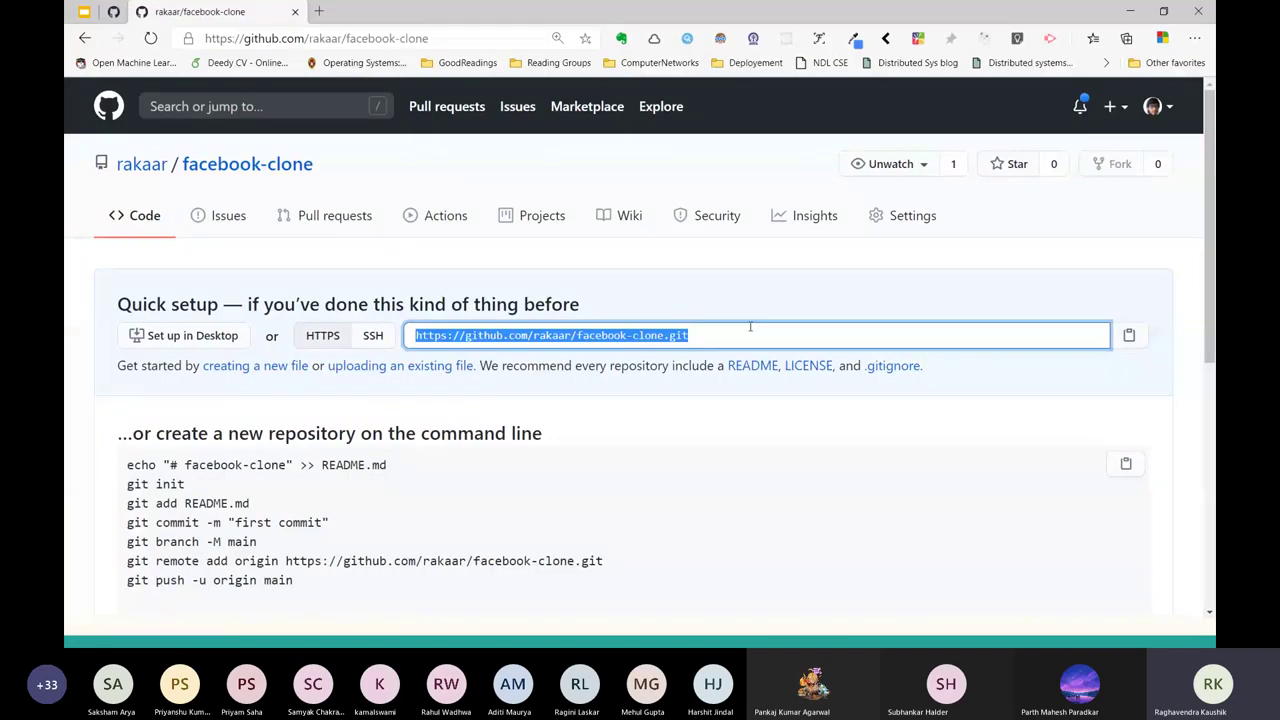
pyautogui.hotkey('alt', 'Tab')
pyautogui.rightClick(222, 88)
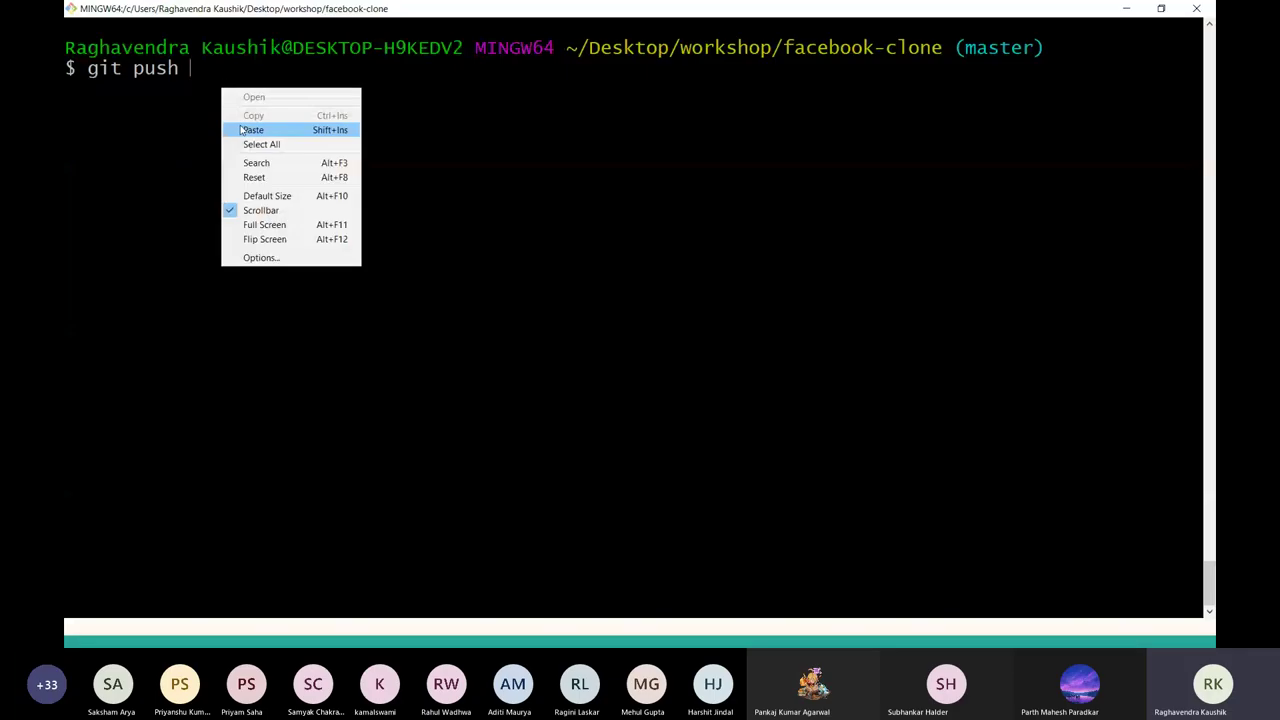
pyautogui.click(240, 125)
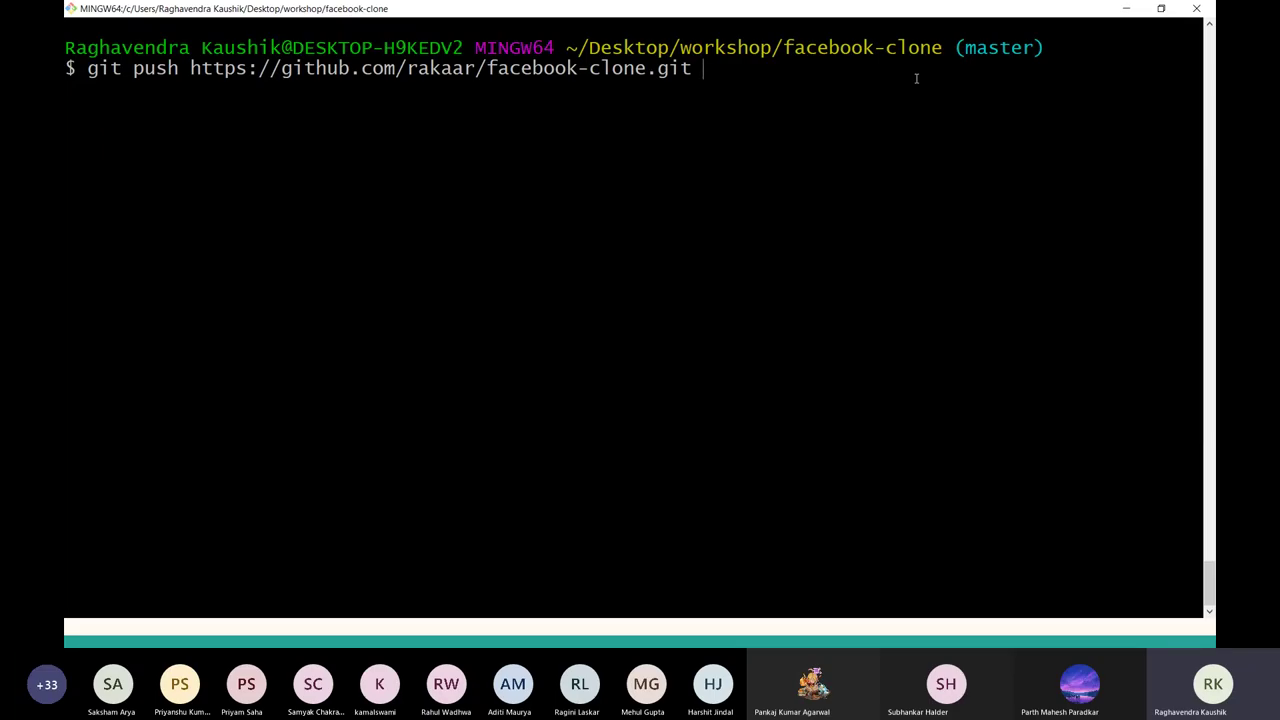
pyautogui.write('master')
pyautogui.moveTo(187, 68); pyautogui.dragTo(691, 68)
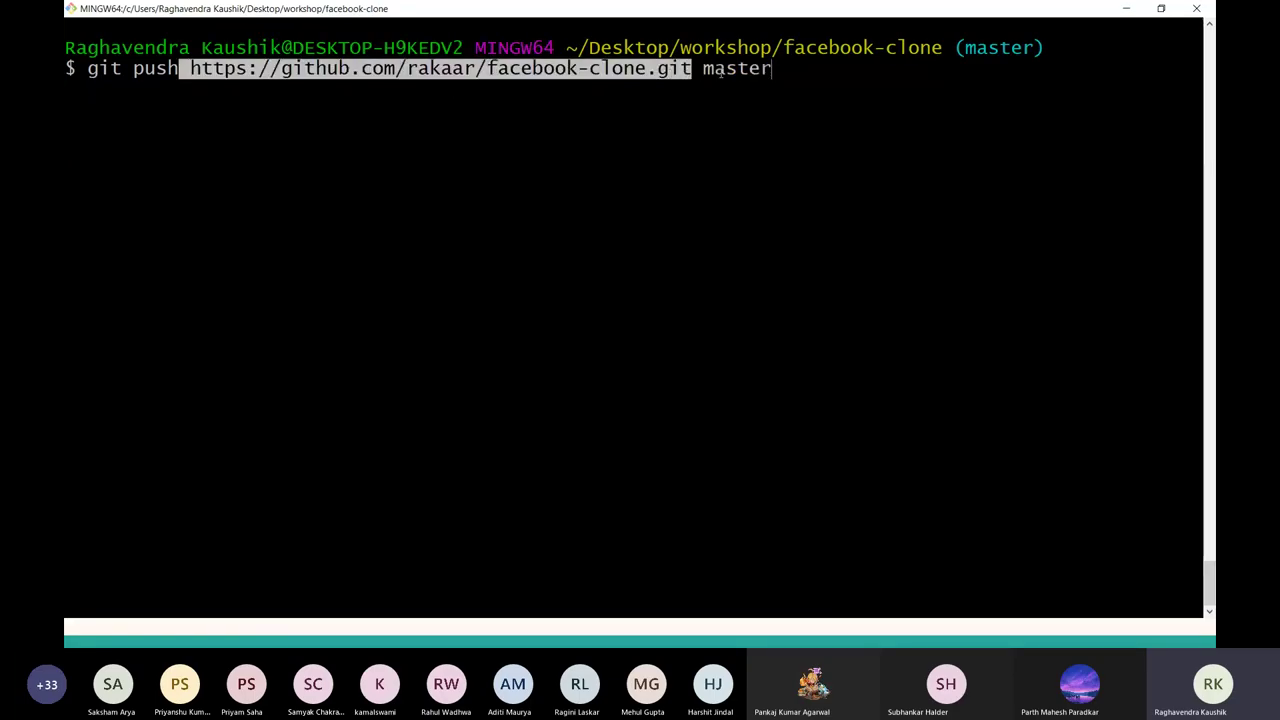
pyautogui.click(841, 92)
pyautogui.press('Return')
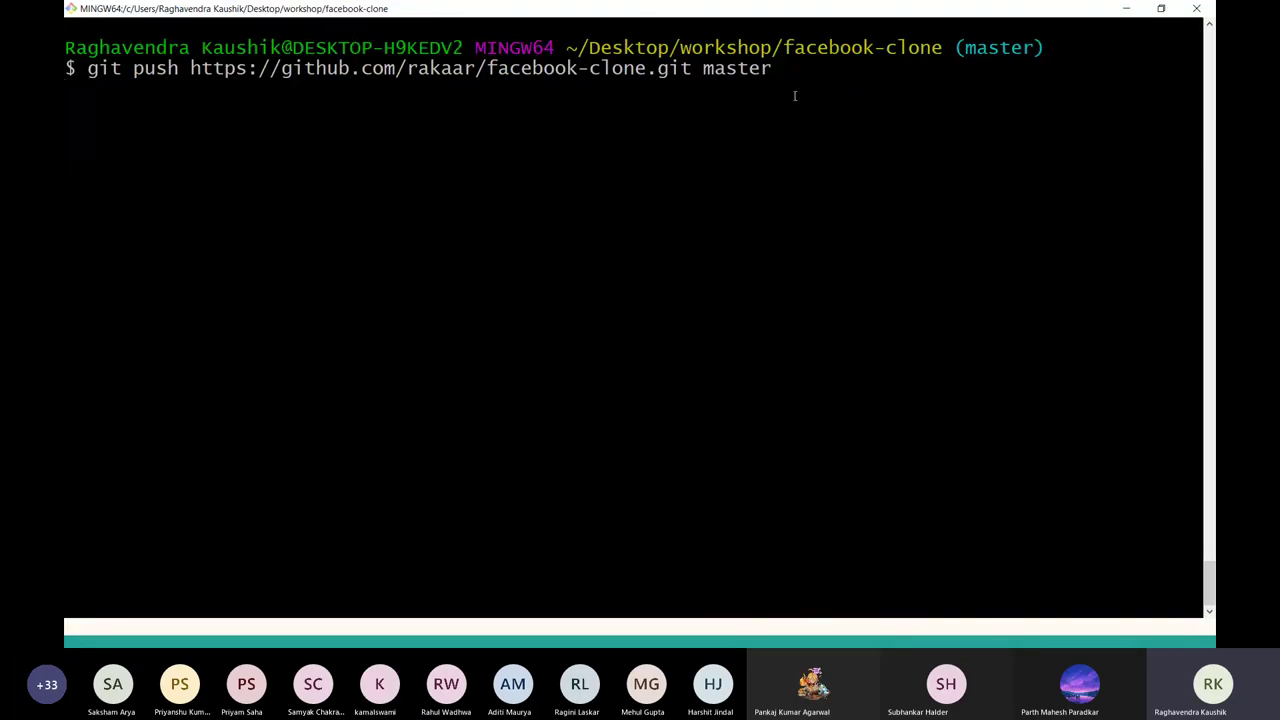
# Highlight parts of the executed push command line to point them out.
pyautogui.click(787, 88)
pyautogui.tripleClick(787, 88)
pyautogui.rightClick(787, 90)
pyautogui.click(778, 87)
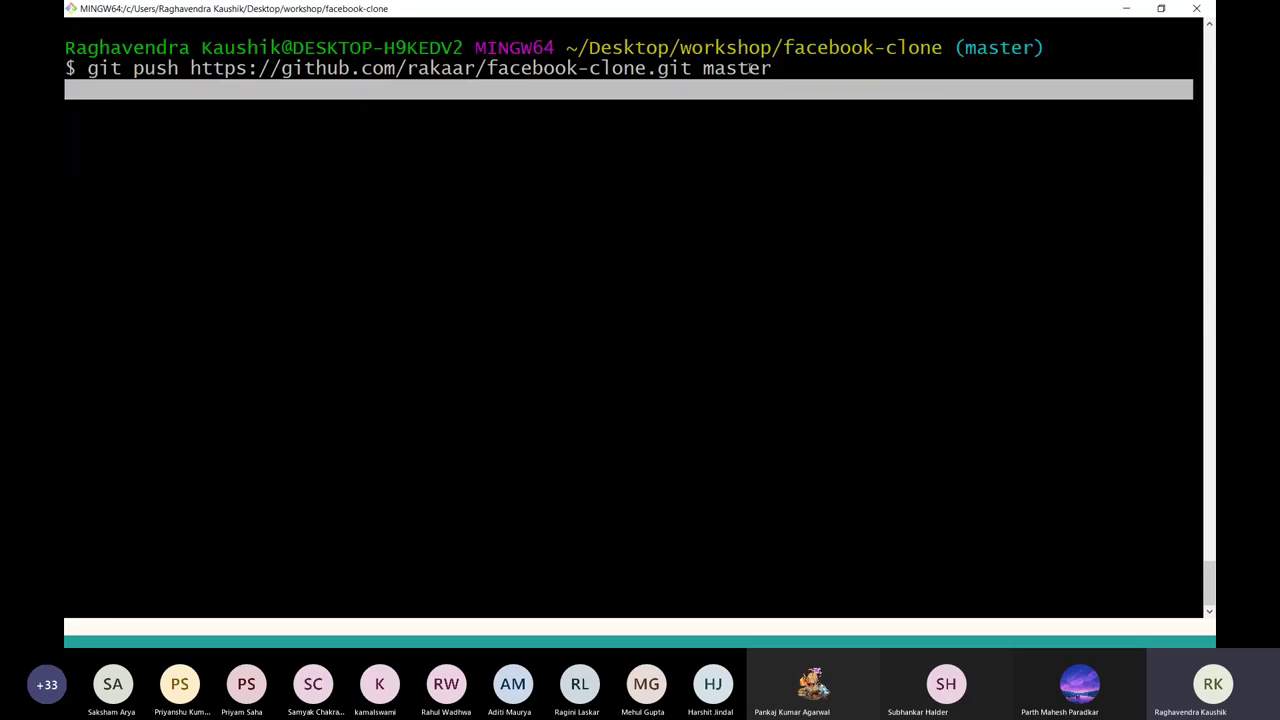
pyautogui.tripleClick(737, 68)
pyautogui.doubleClick(737, 68)
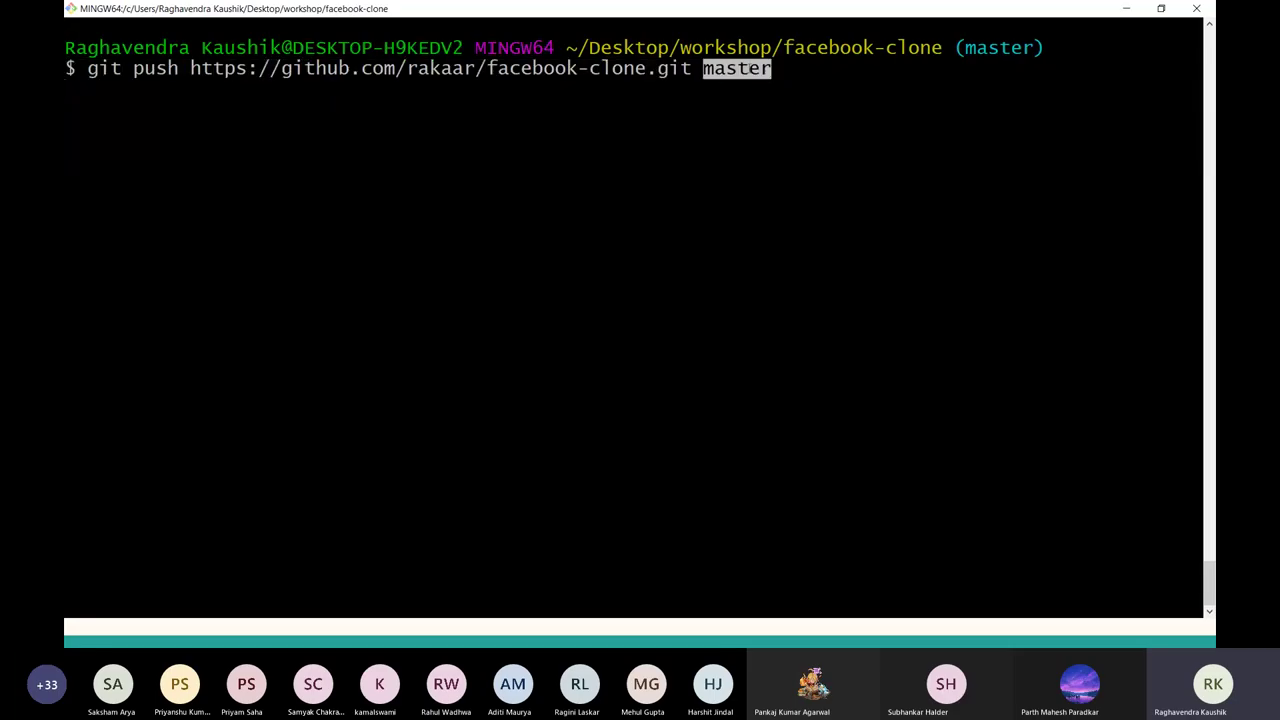
pyautogui.click(876, 95)
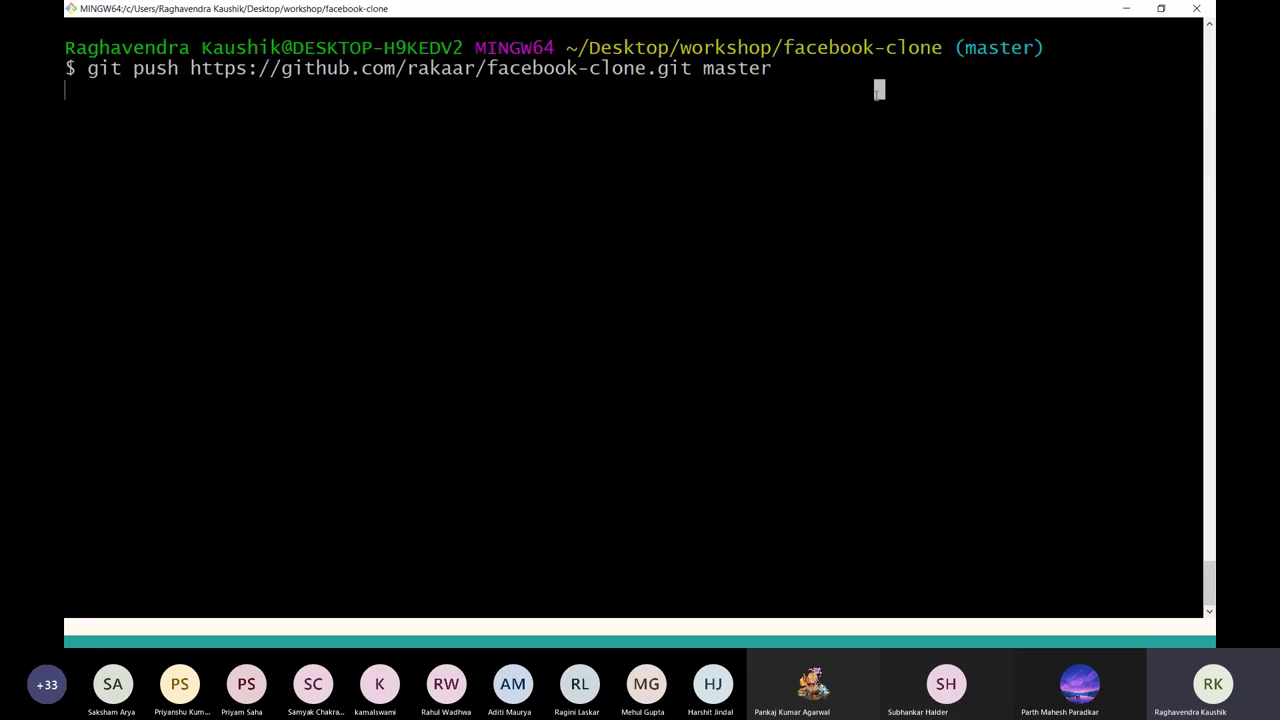
pyautogui.moveTo(876, 92); pyautogui.dragTo(581, 125)
pyautogui.doubleClick(218, 48)
pyautogui.click(581, 125)
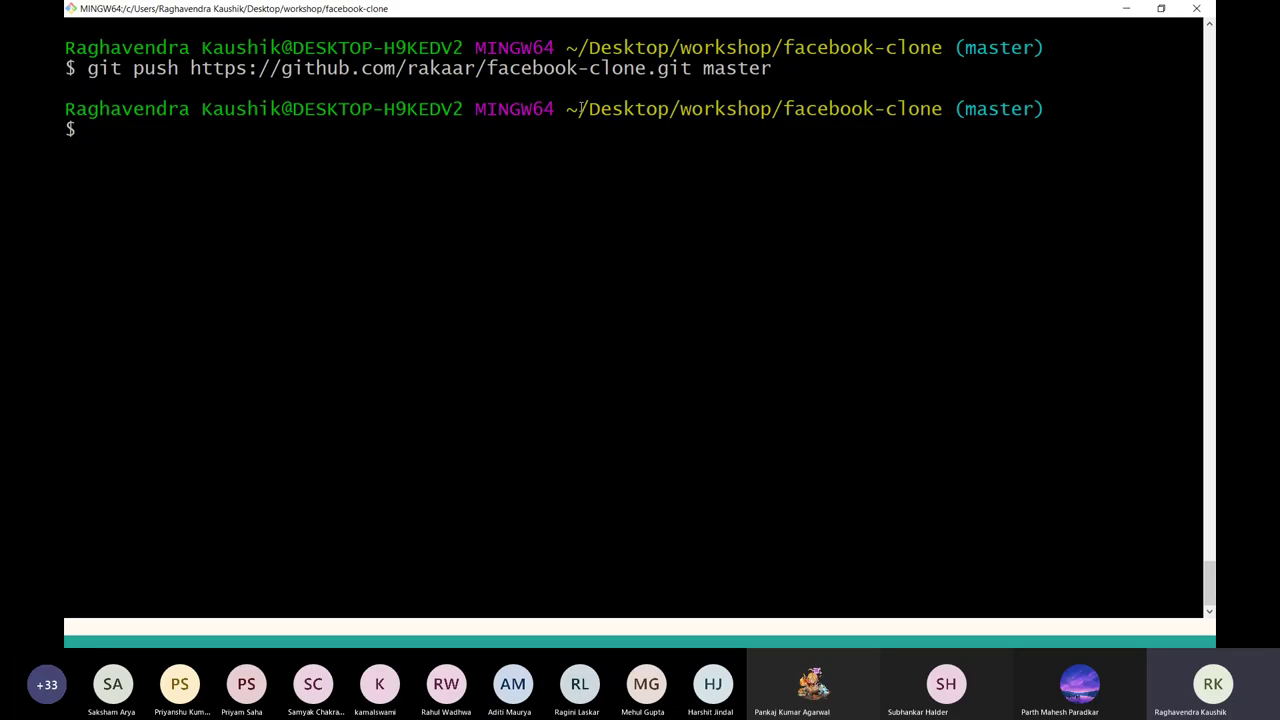
# Clear the screen, rerun the push, and close the GitHub login without signing in.
pyautogui.hotkey('ctrl', 'l')
pyautogui.press('Up')
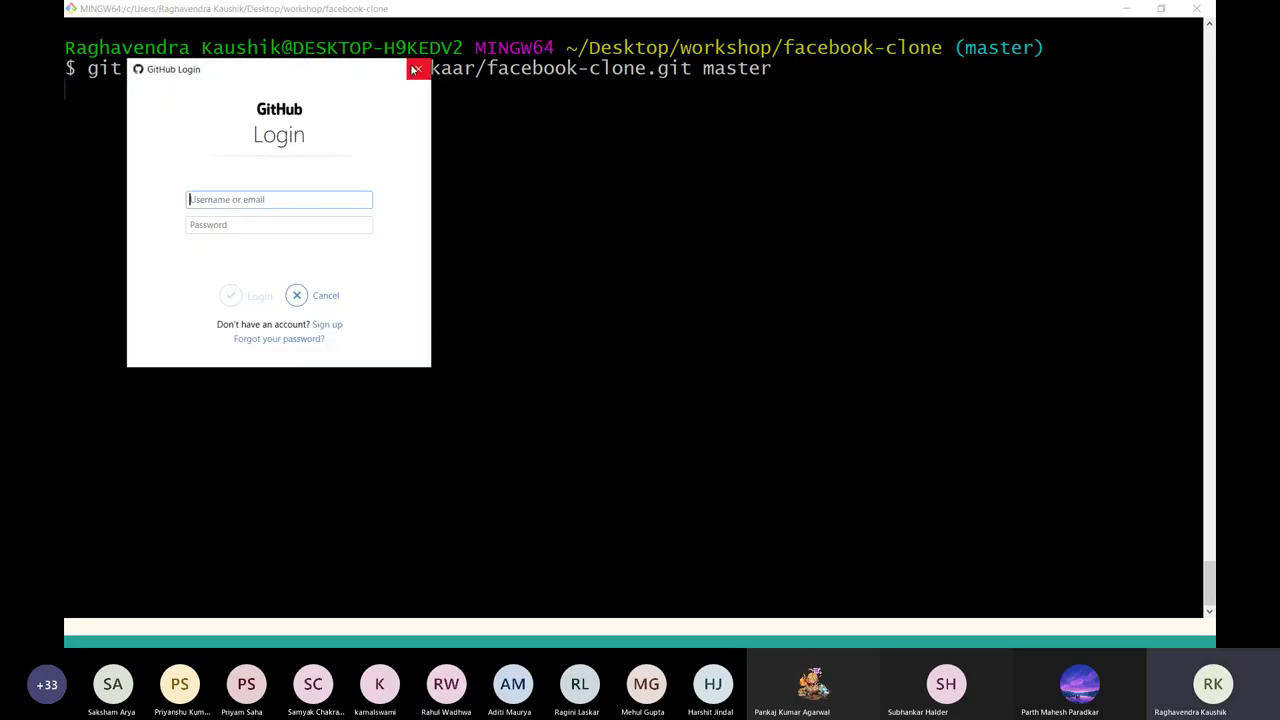
pyautogui.write('rakaar')
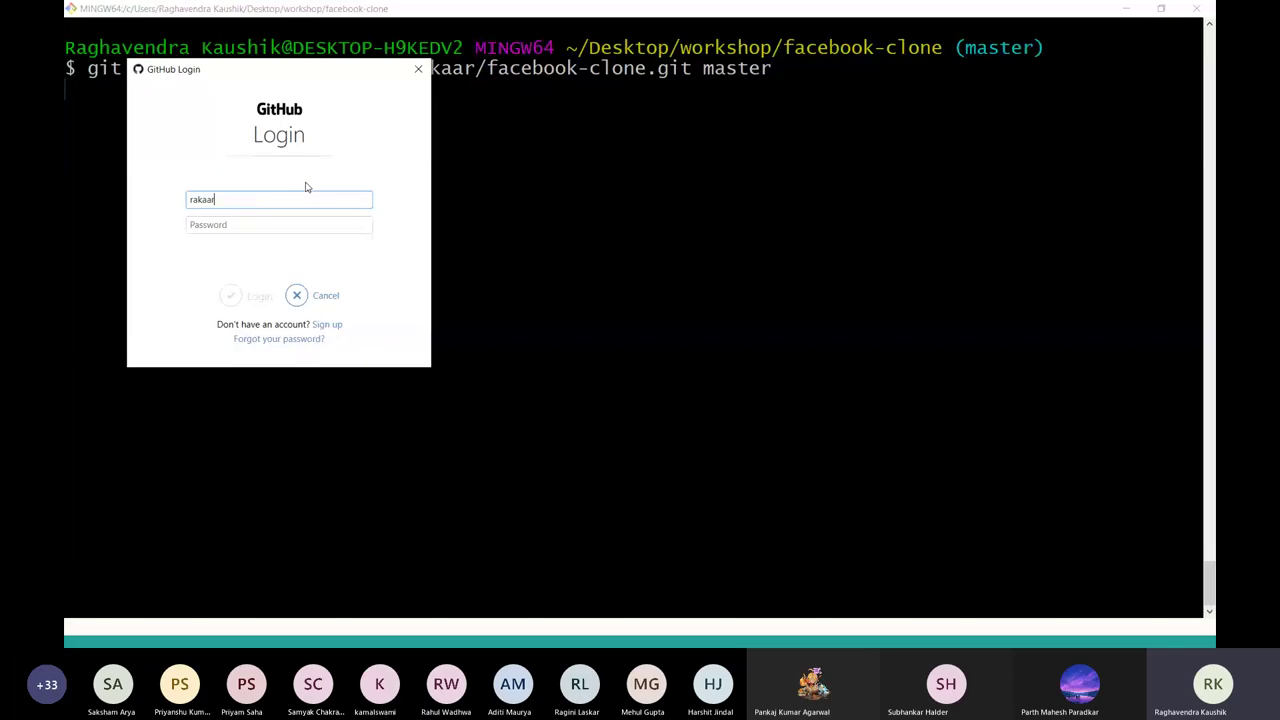
pyautogui.hotkey('ctrl', 'a')
pyautogui.press('BackSpace')
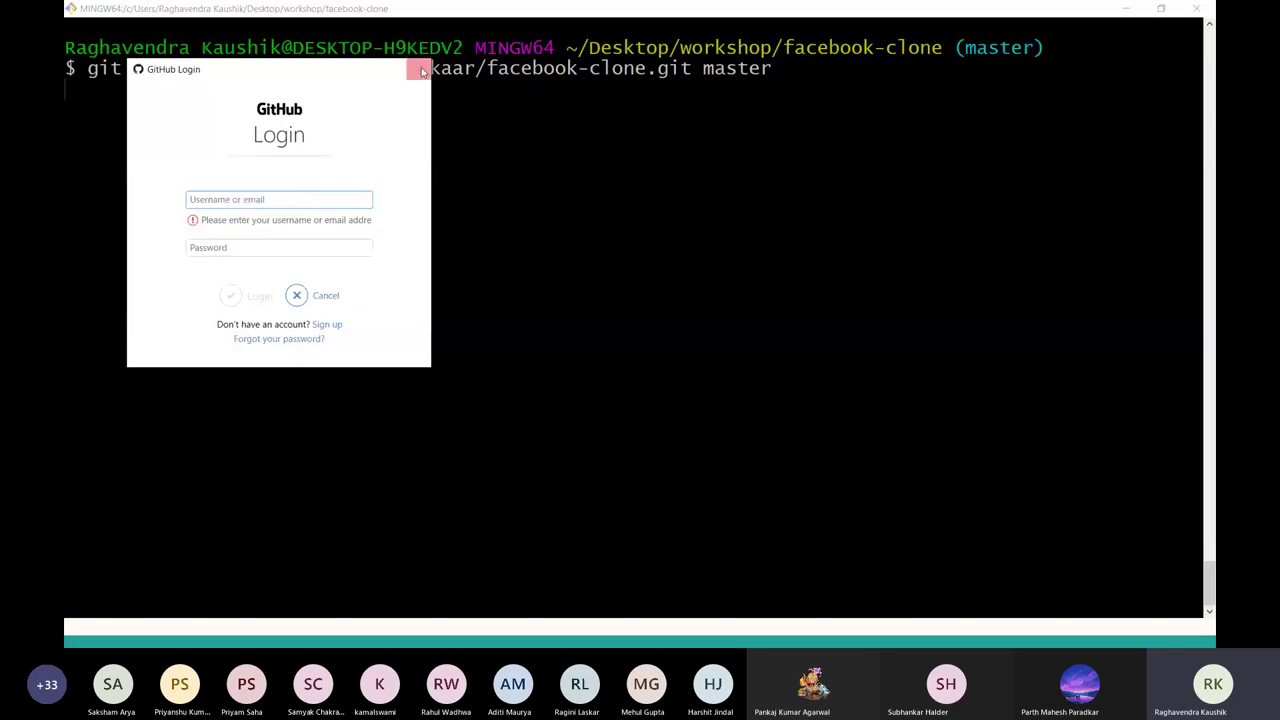
pyautogui.click(419, 70)
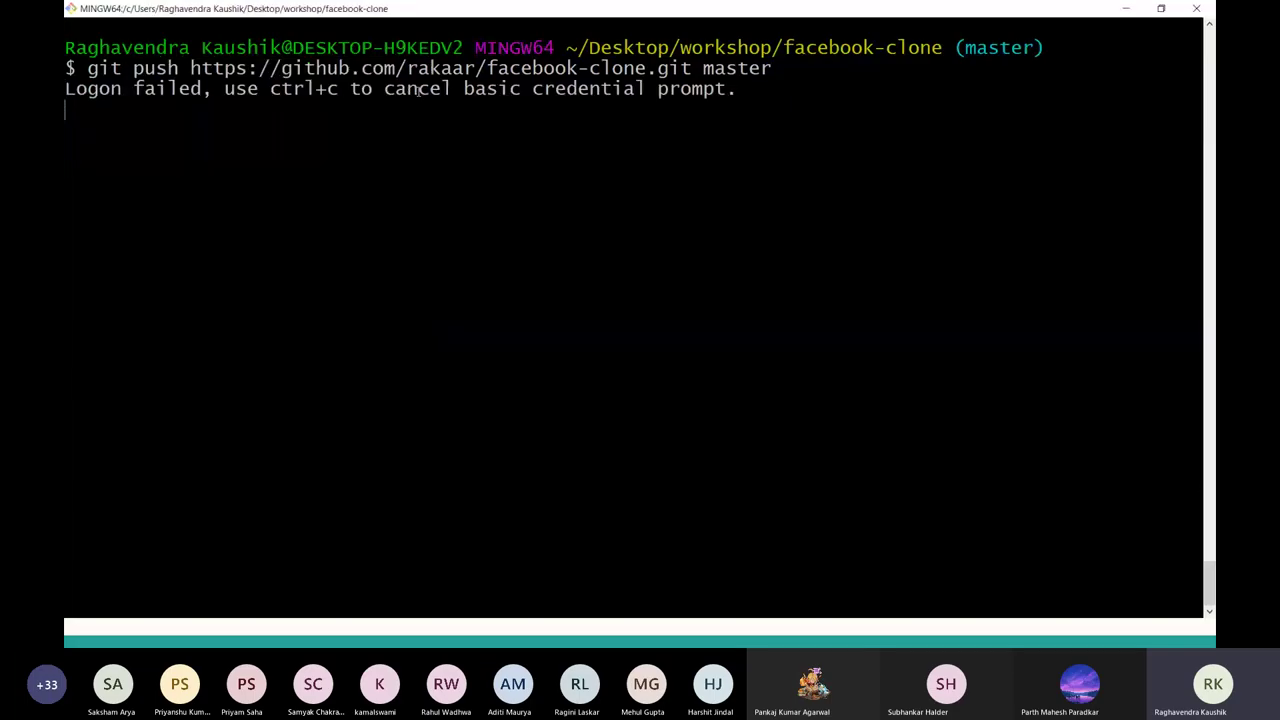
# Show the push and pull slide, then leave the Git Bash window.
pyautogui.hotkey('alt', 'Tab')
pyautogui.hotkey('alt', 'Tab')
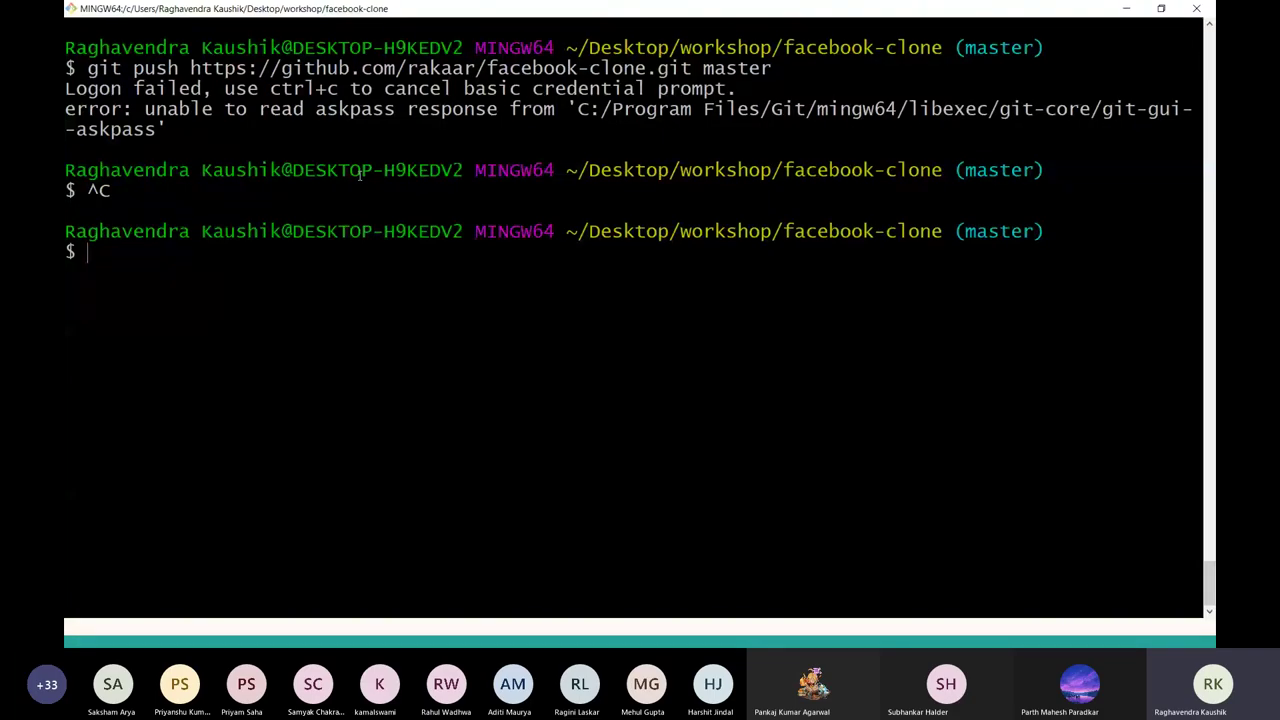
pyautogui.hotkey('alt', 'Tab')
pyautogui.hotkey('alt', 'Tab')
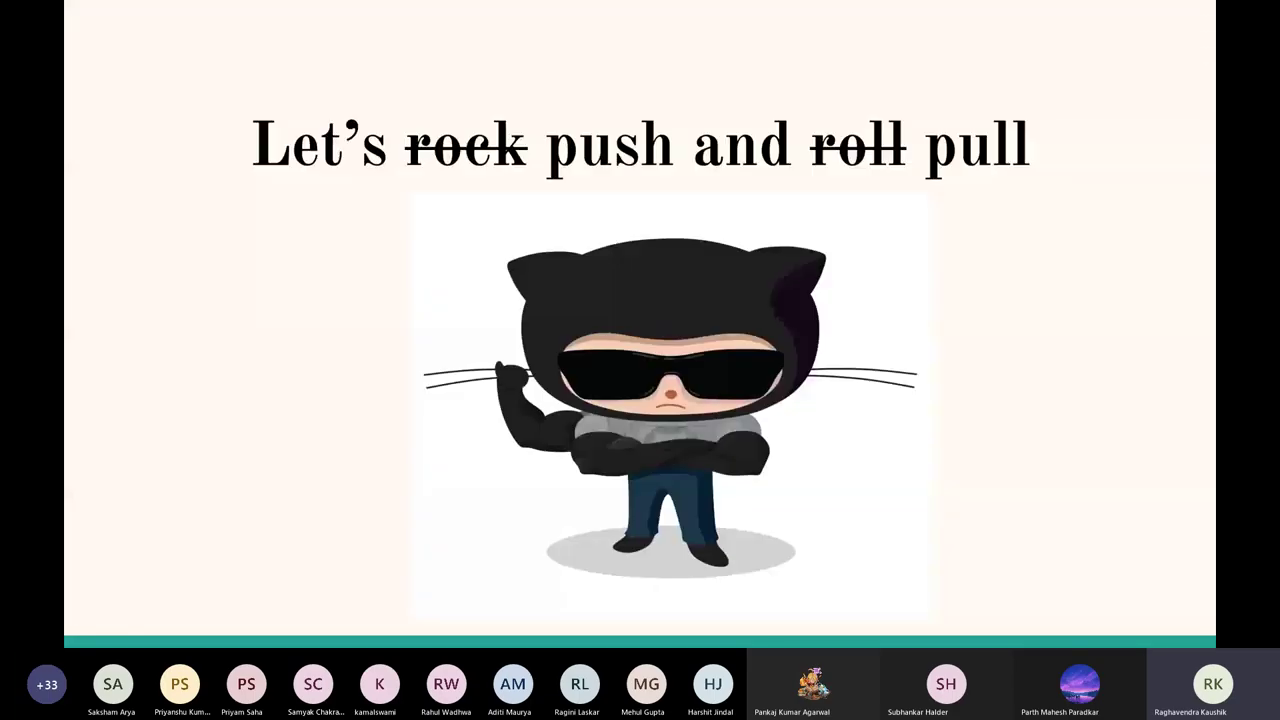
pyautogui.hotkey('alt', 'Tab')
pyautogui.hotkey('alt', 'Tab')
pyautogui.hotkey('alt', 'Tab')
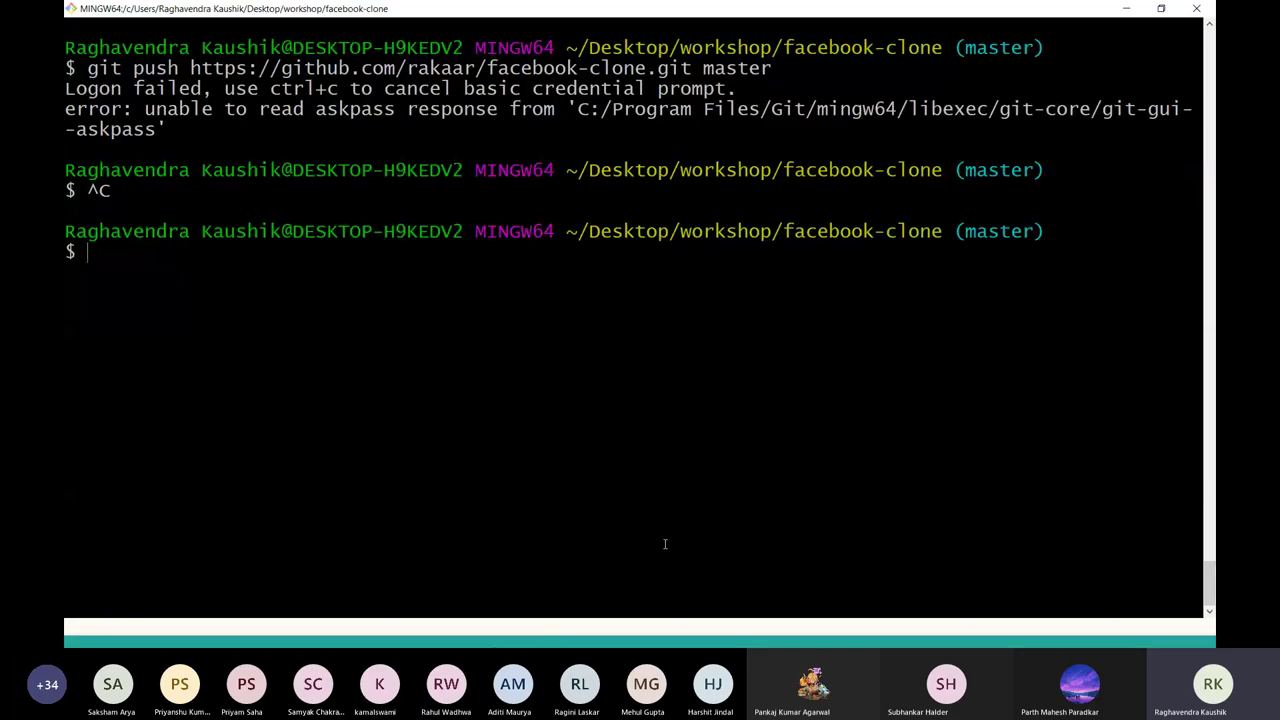
pyautogui.hotkey('alt', 'Tab')
pyautogui.hotkey('alt', 'Tab')
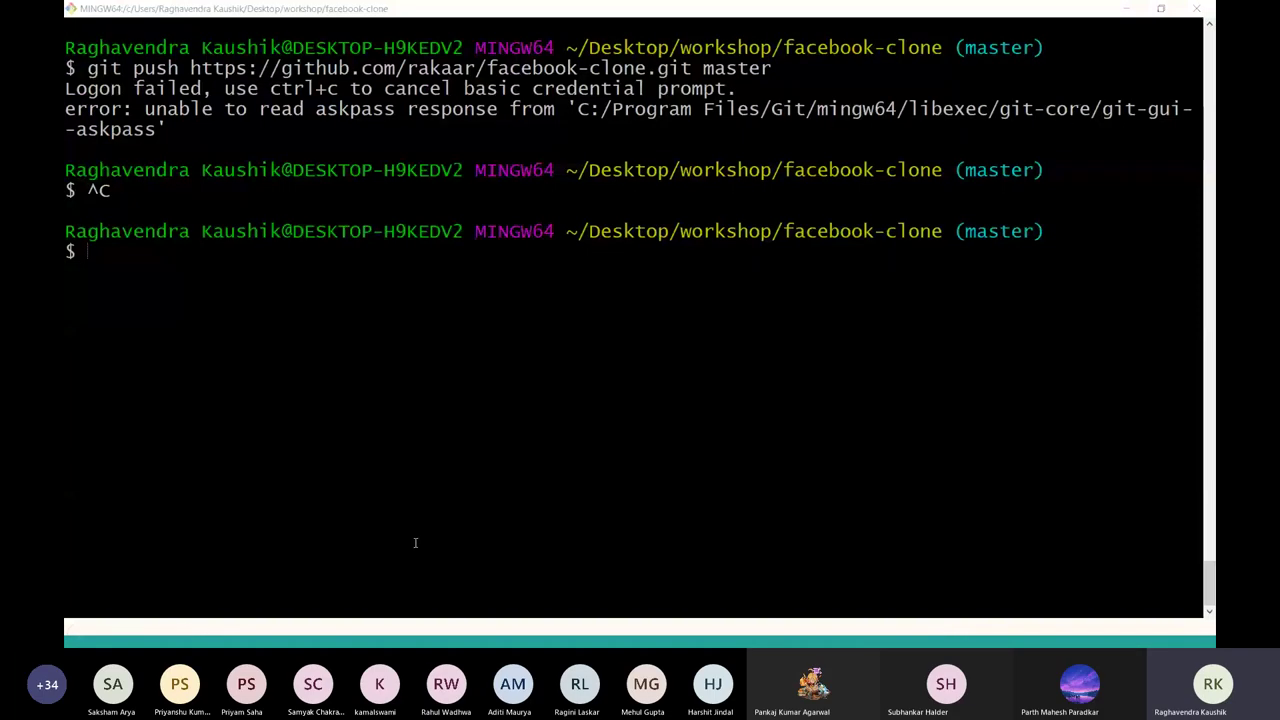
# Open the Ubuntu terminal and recall the Downloads cd command by searching history for mnt.
pyautogui.press('super')
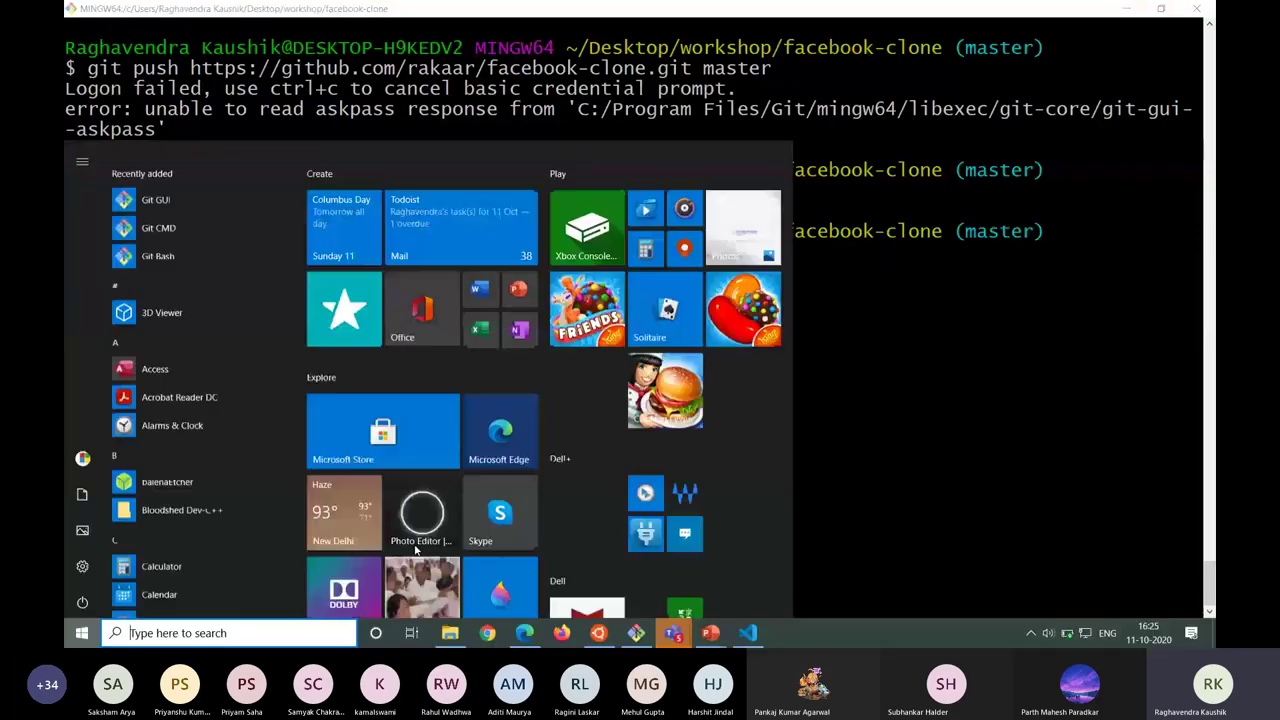
pyautogui.click(599, 633)
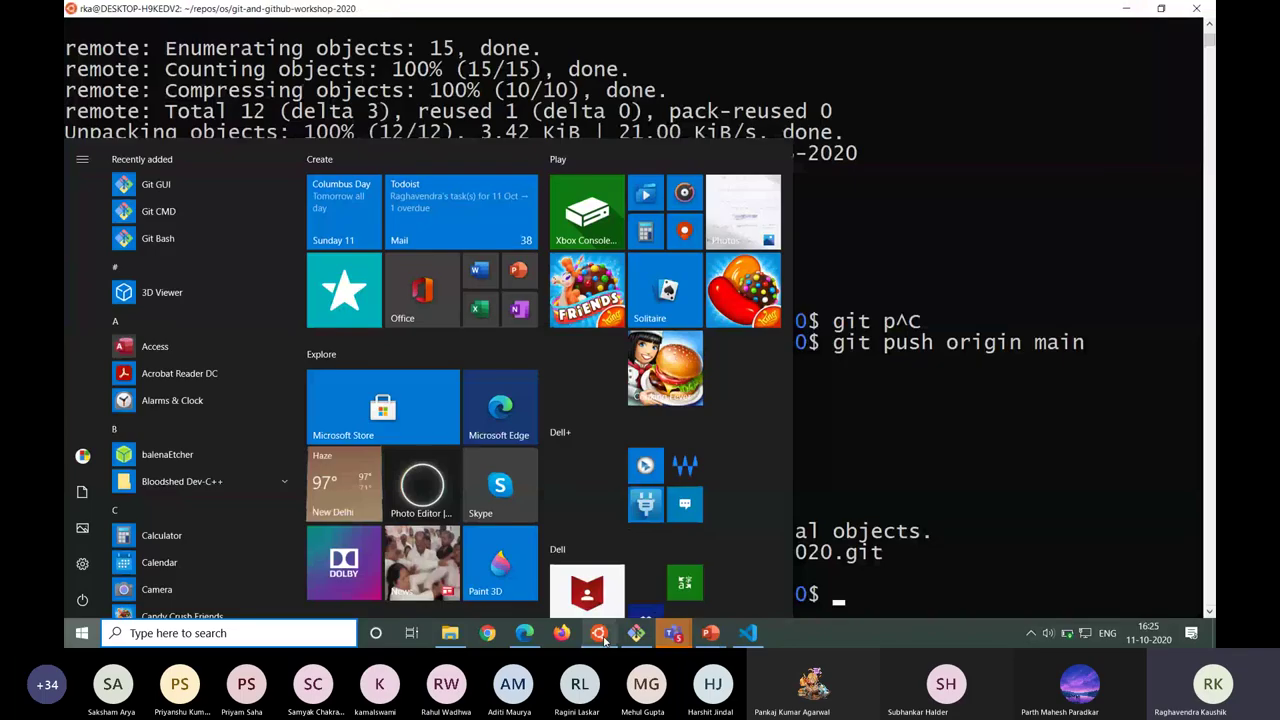
pyautogui.hotkey('ctrl', 'l')
pyautogui.write('cd')
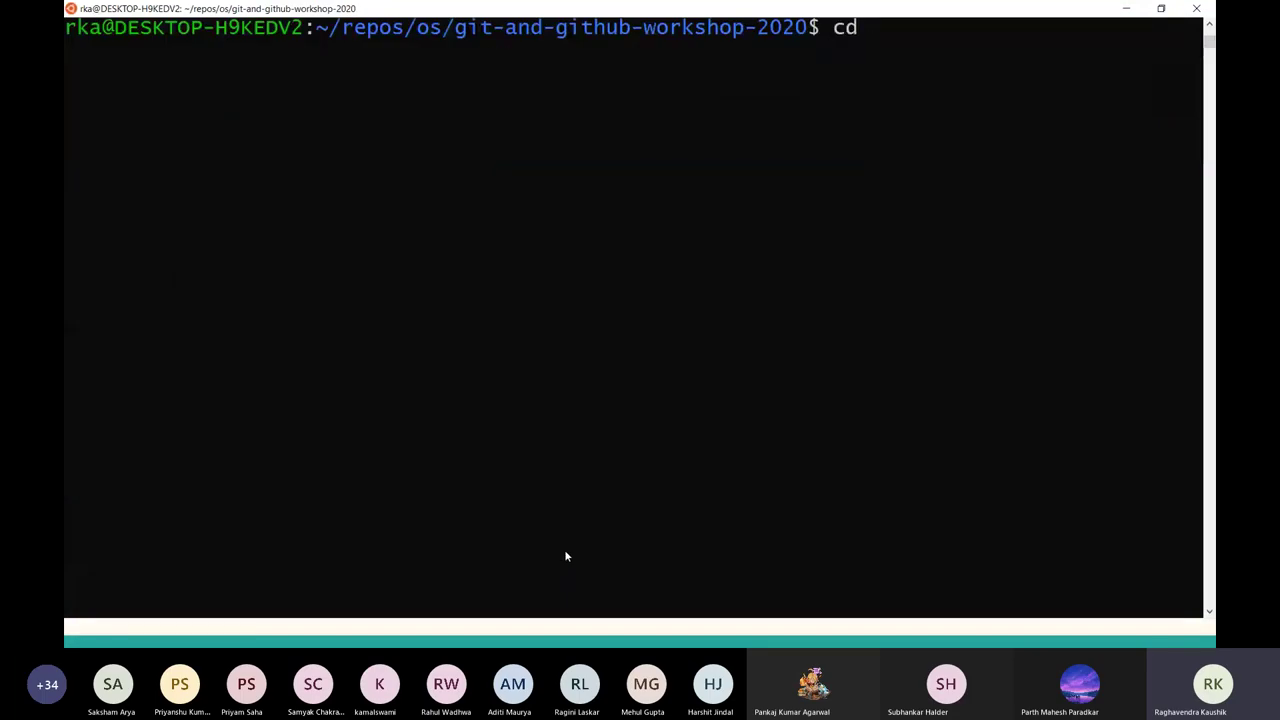
pyautogui.hotkey('ctrl', 'c')
pyautogui.write('cd')
pyautogui.press('Return')
pyautogui.write('cd')
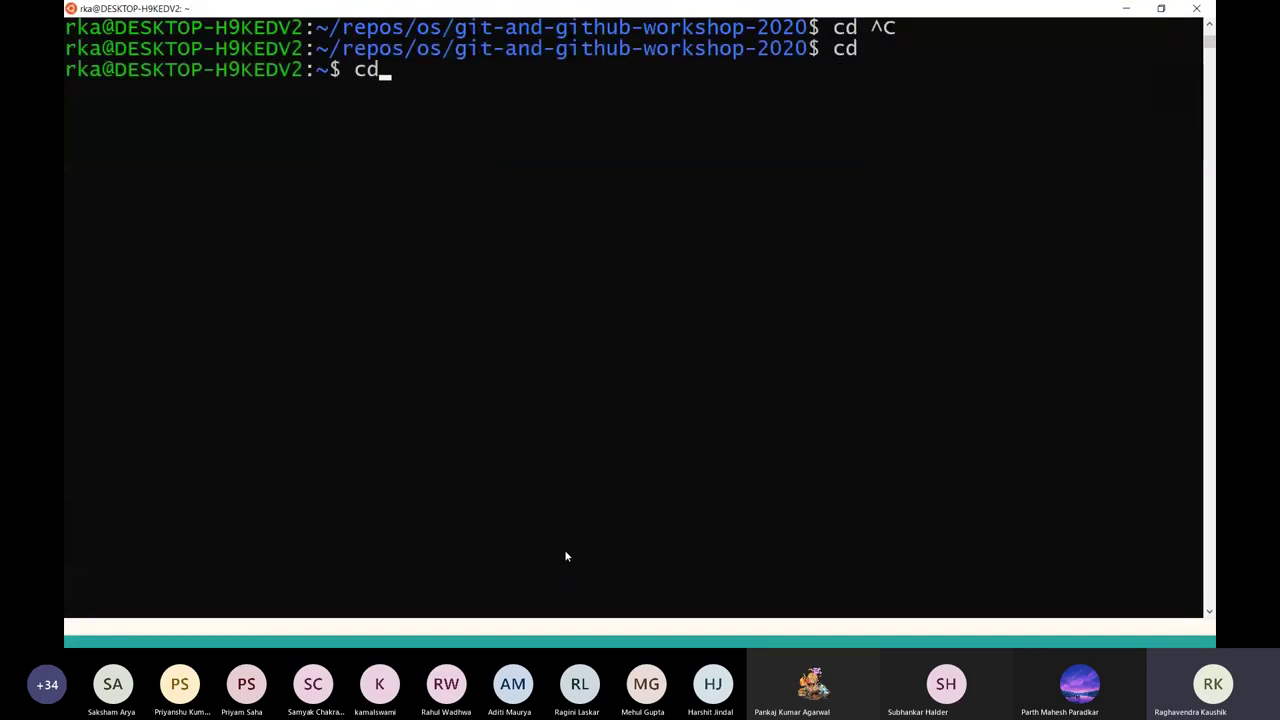
pyautogui.press('BackSpace')
pyautogui.press('BackSpace')
pyautogui.press('BackSpace')
pyautogui.hotkey('ctrl', 'r')
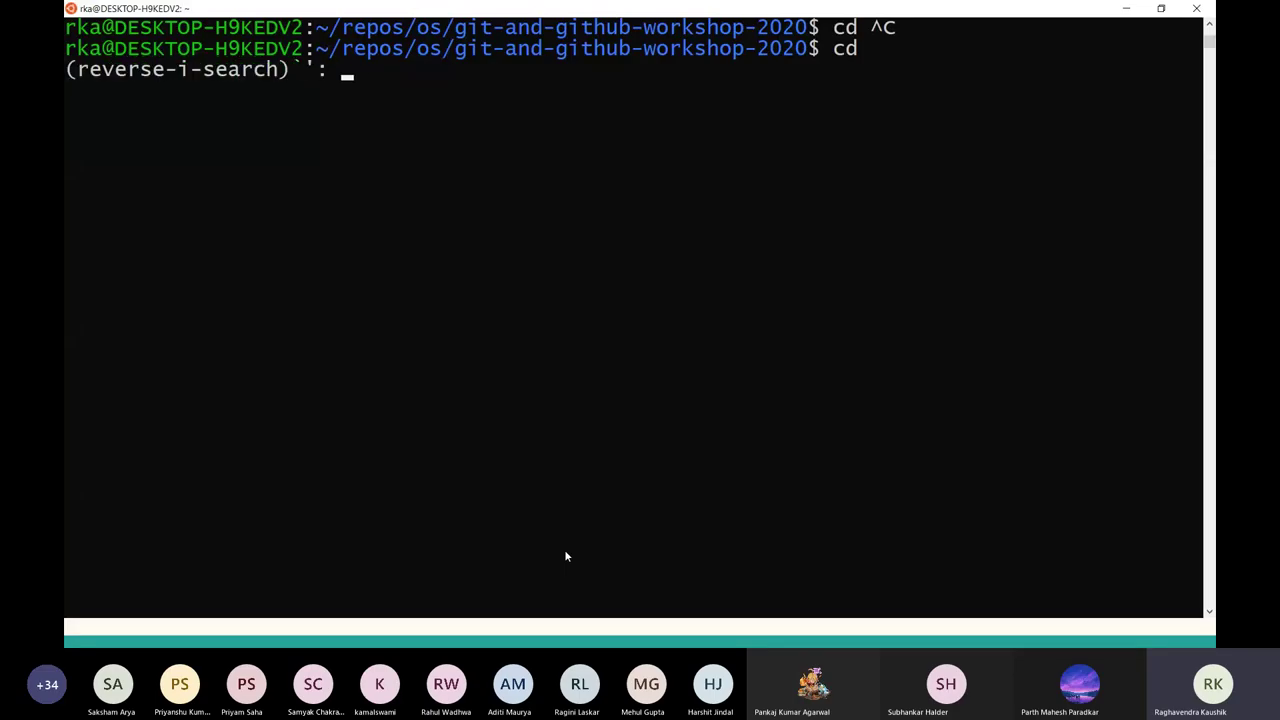
pyautogui.write('mnt')
pyautogui.press('Return')
# Move up to the user folder, then into Desktop and workshop, listing their contents.
pyautogui.write('cd .')
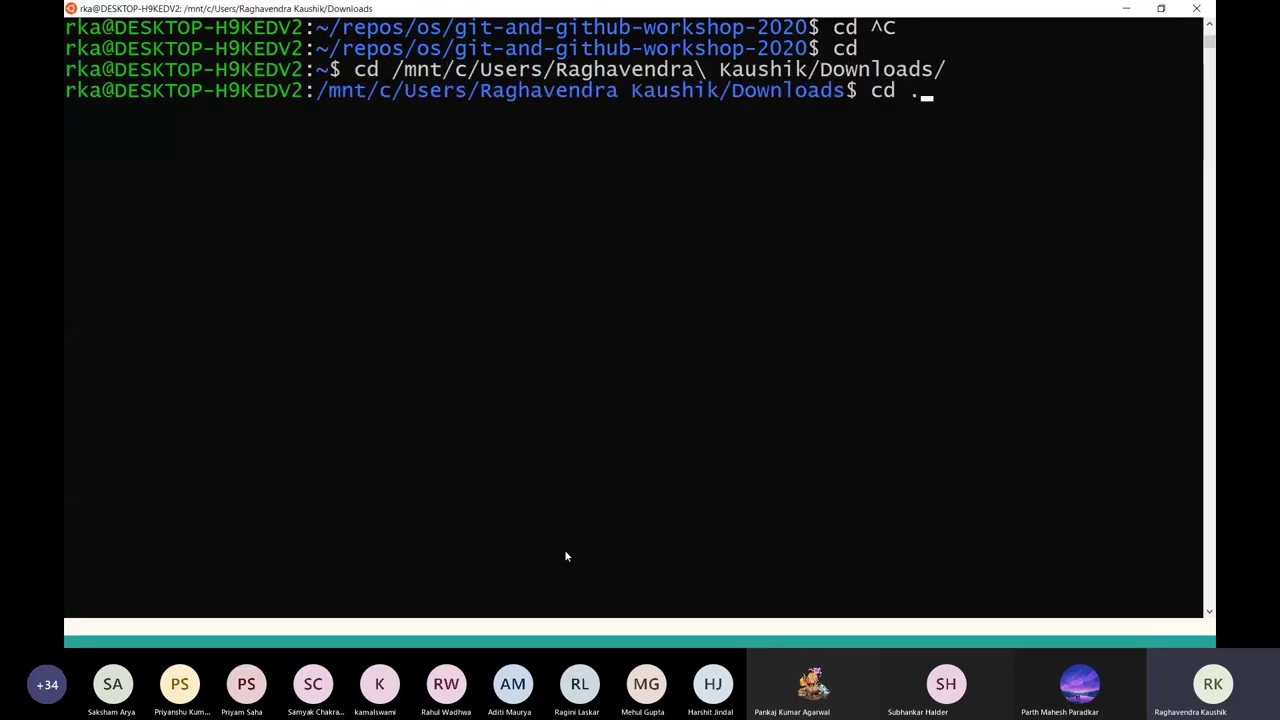
pyautogui.write('.')
pyautogui.press('Return')
pyautogui.write('cd ')
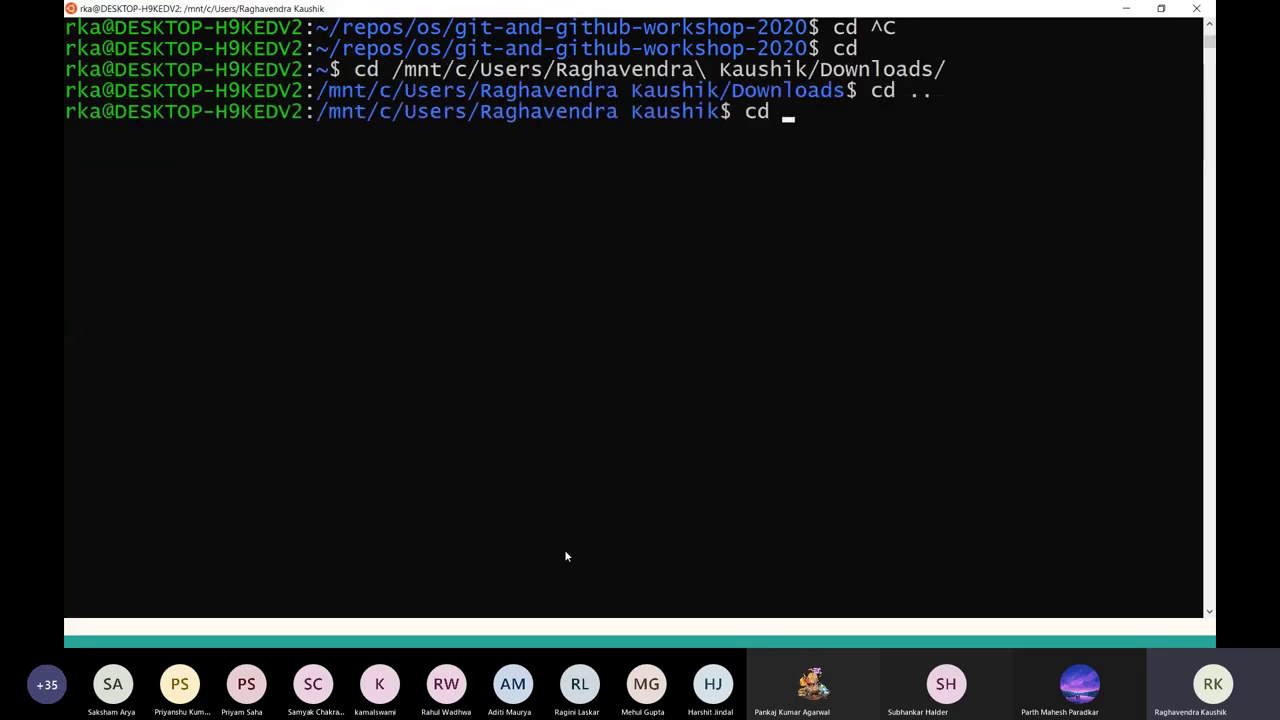
pyautogui.write('Desk')
pyautogui.press('Tab')
pyautogui.press('Return')
pyautogui.write('ls')
pyautogui.press('Return')
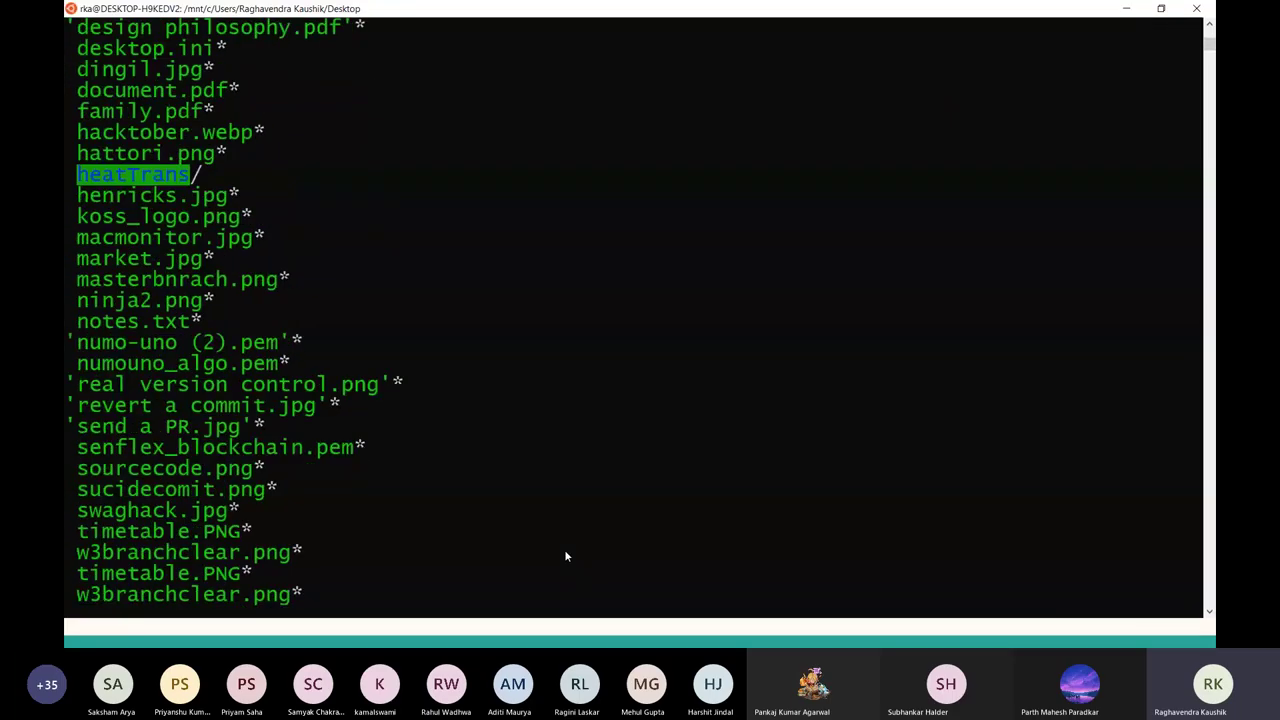
pyautogui.write('cd works')
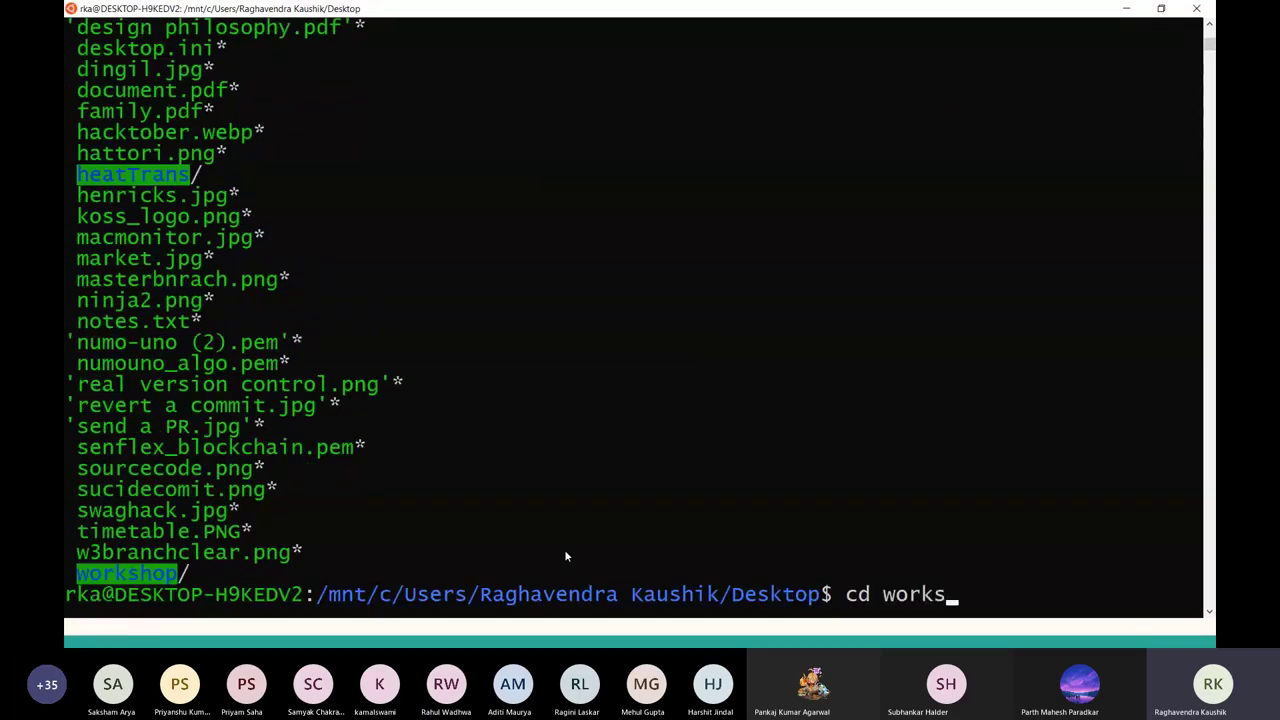
pyautogui.press('Tab')
pyautogui.press('Return')
pyautogui.write('l')
pyautogui.press('Return')
# Change into the facebook-clone folder.
pyautogui.write('g')
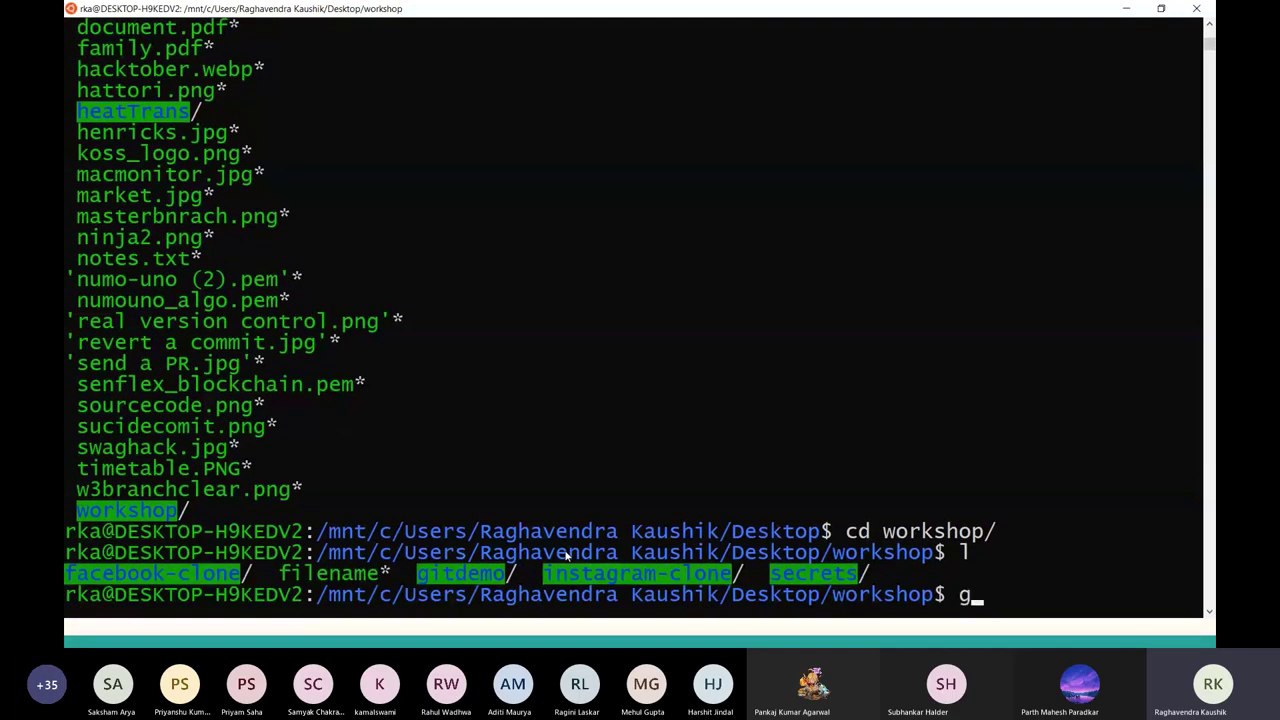
pyautogui.press('BackSpace')
pyautogui.write('fac')
pyautogui.press('BackSpace')
pyautogui.press('BackSpace')
pyautogui.press('BackSpace')
pyautogui.write('cd fa')
pyautogui.press('Left')
pyautogui.press('Left')
pyautogui.write('faceb')
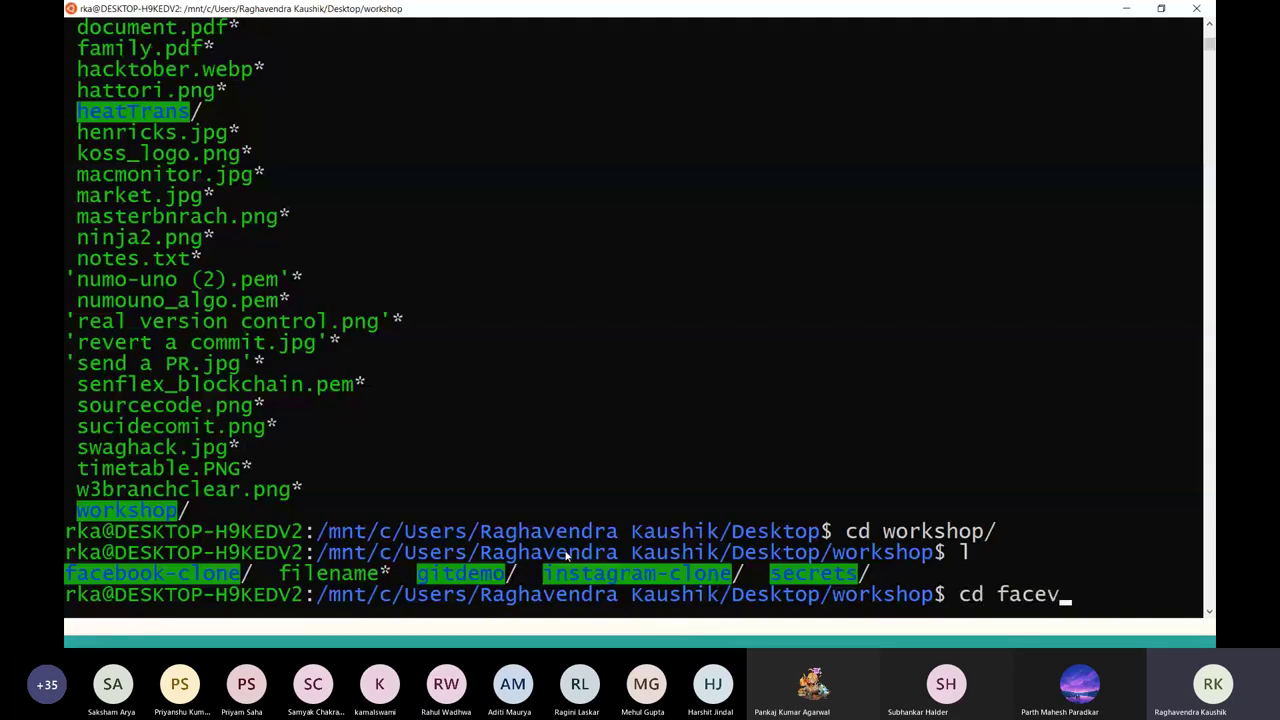
pyautogui.press('Tab')
pyautogui.press('Return')
# Clear the screen, list branches with git branch, and run the pasted git push command.
pyautogui.hotkey('ctrl', 'l')
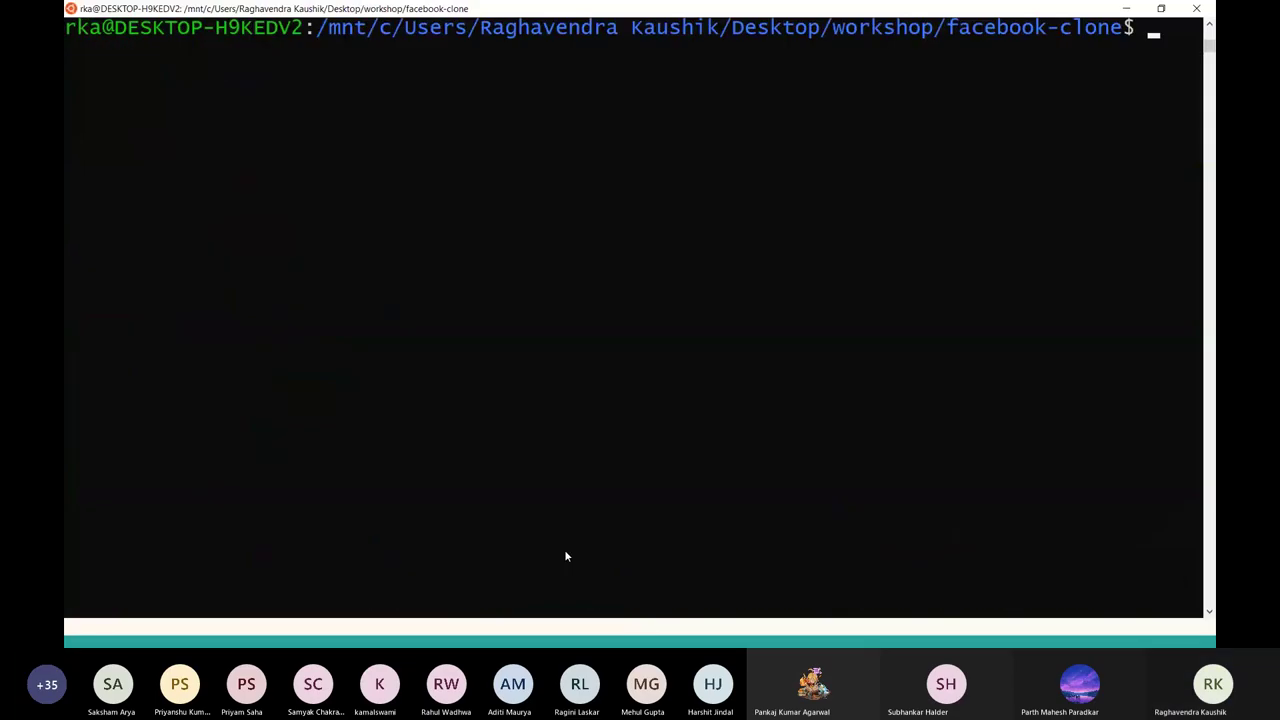
pyautogui.write('git ')
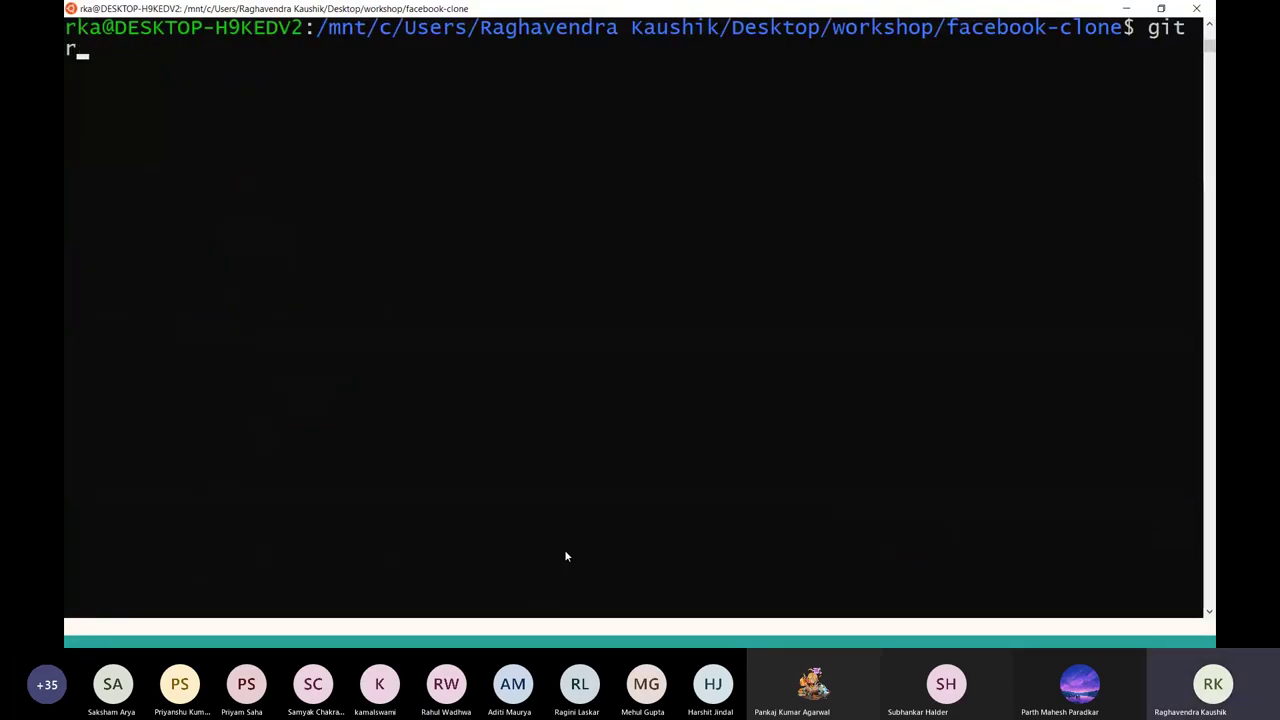
pyautogui.write('branch')
pyautogui.press('Return')
pyautogui.write('git')
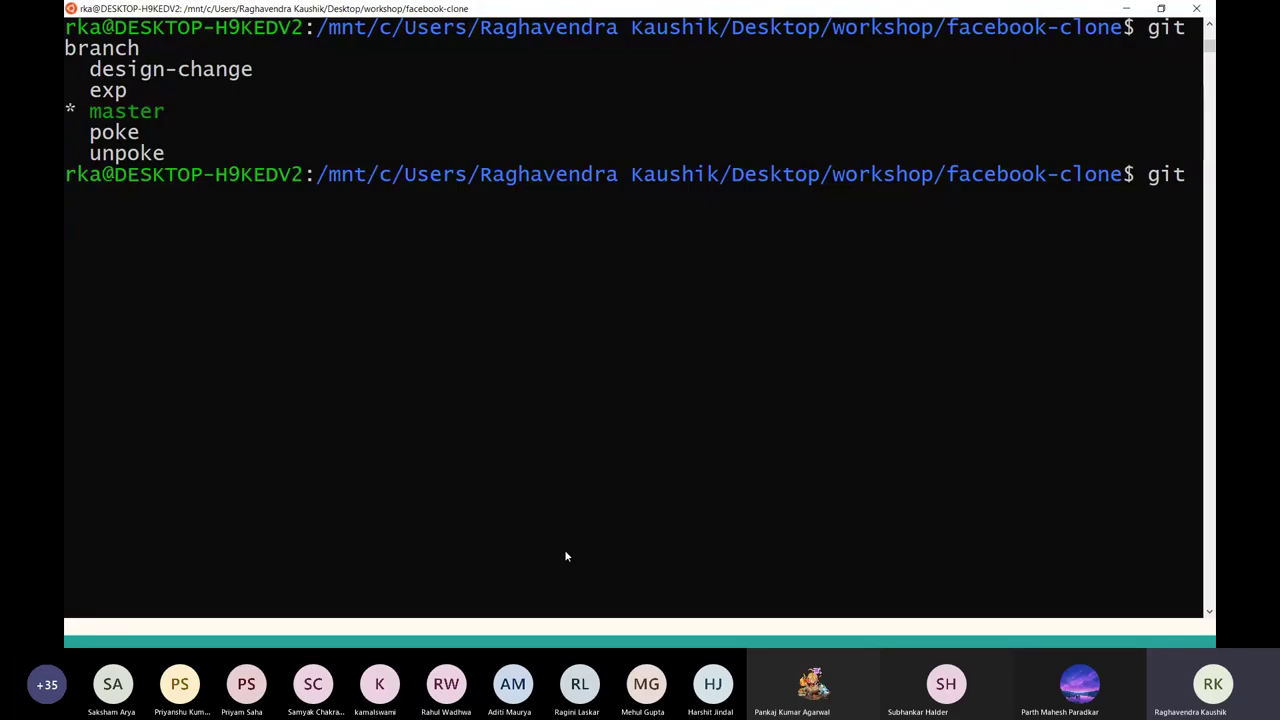
pyautogui.write(' push')
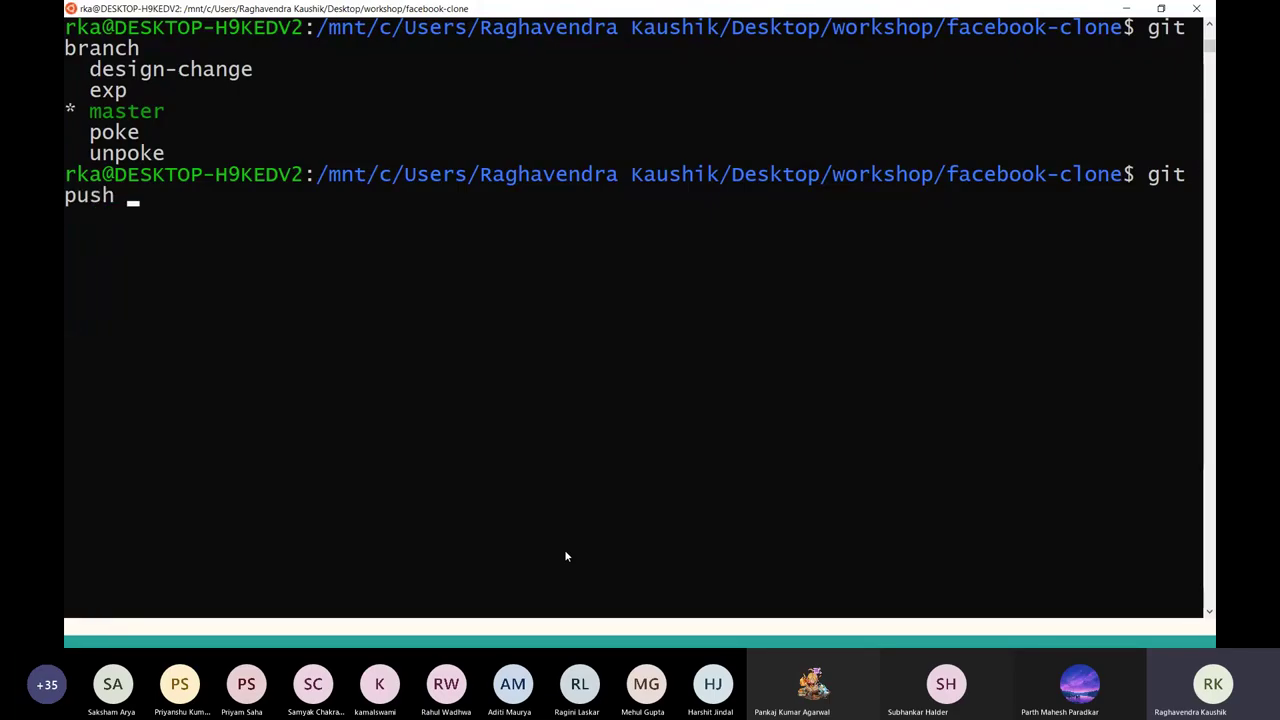
pyautogui.rightClick(565, 551)
pyautogui.press('Return')
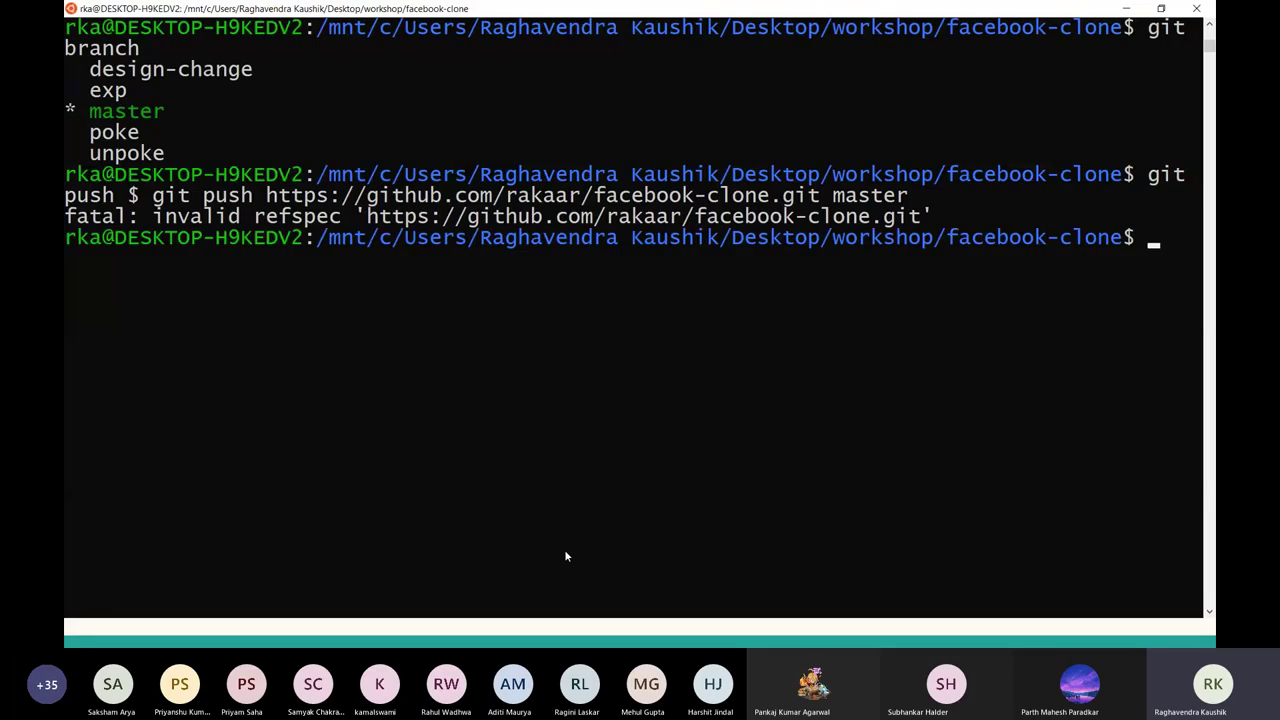
# Retry the push with .git stripped from the repository URL.
pyautogui.press('Up')
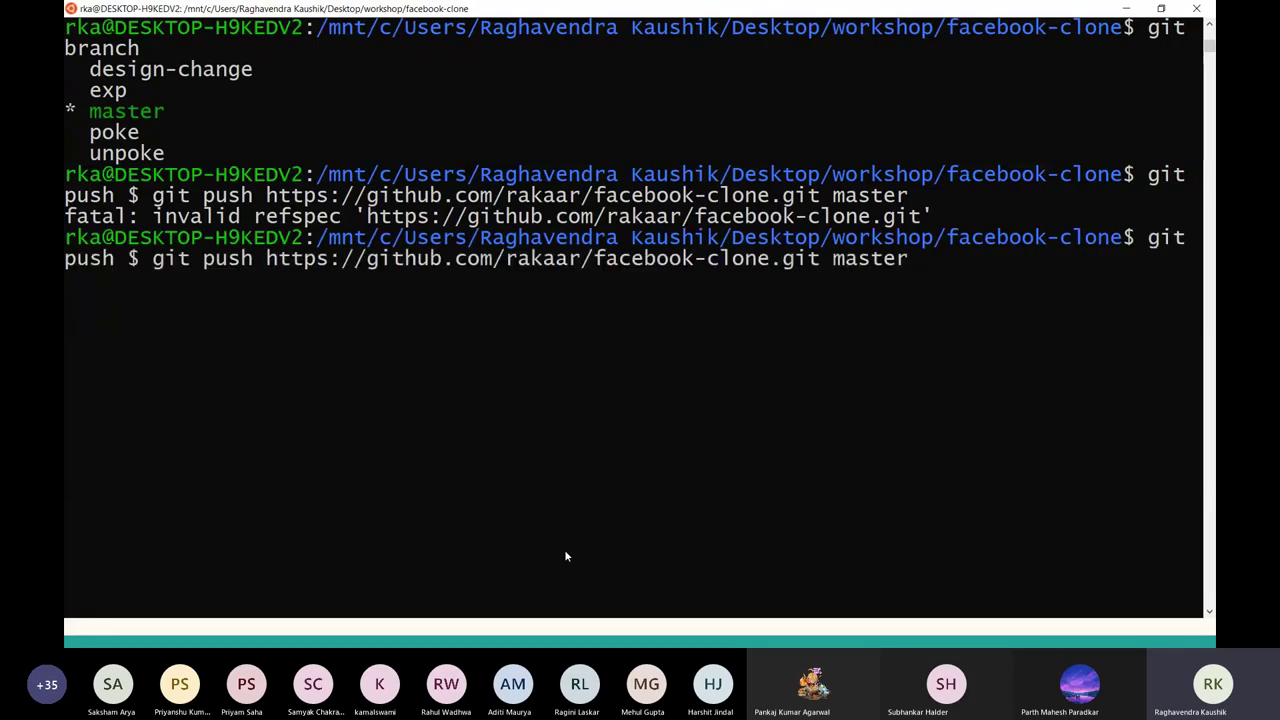
pyautogui.press('Left')
pyautogui.press('Left')
pyautogui.press('Left')
pyautogui.press('Left')
pyautogui.press('Left')
pyautogui.press('Left')
pyautogui.press('Left')
pyautogui.press('BackSpace')
pyautogui.press('BackSpace')
pyautogui.press('BackSpace')
pyautogui.press('BackSpace')
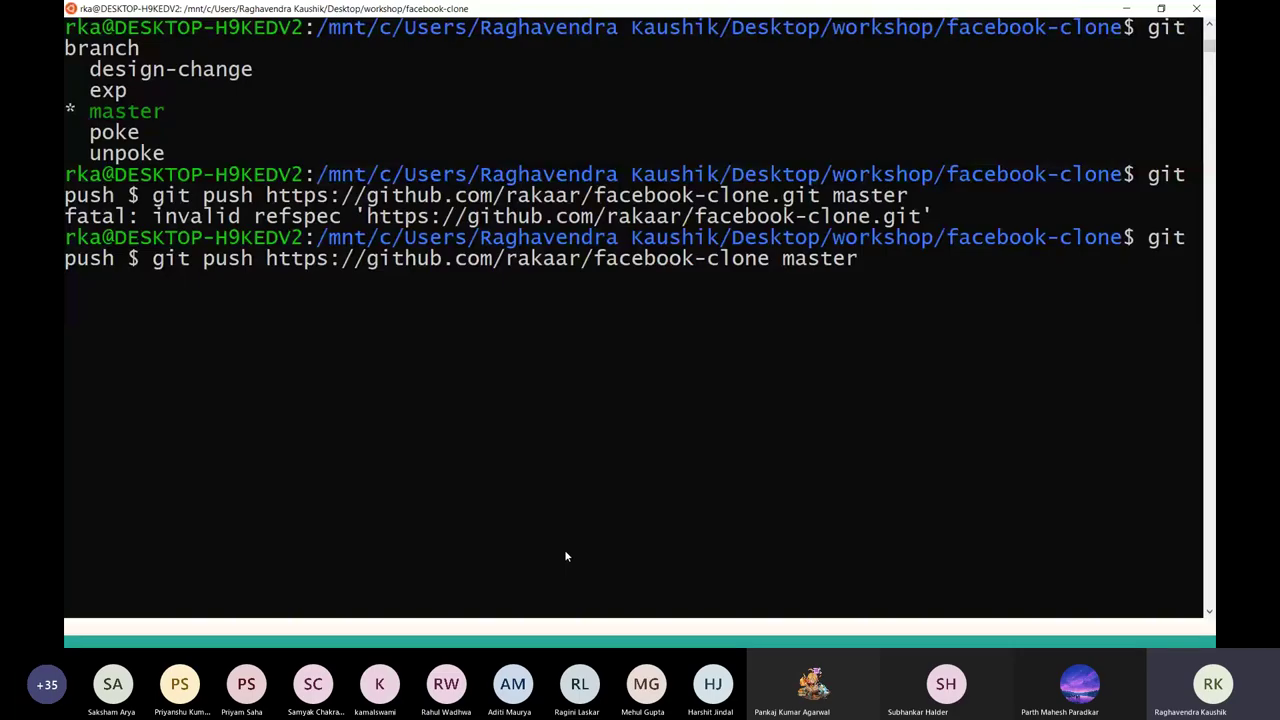
pyautogui.press('Return')
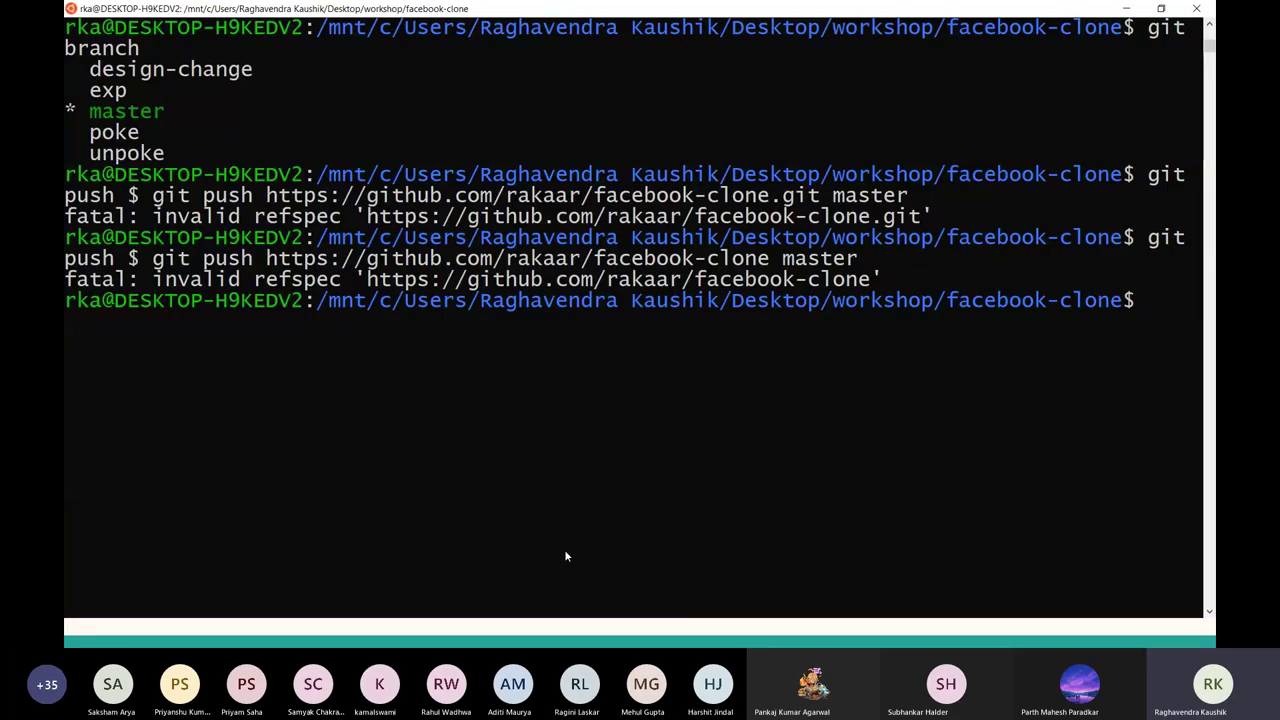
# Recall the push command again, then bring the Git Bash window forward.
pyautogui.hotkey('alt', 'Tab')
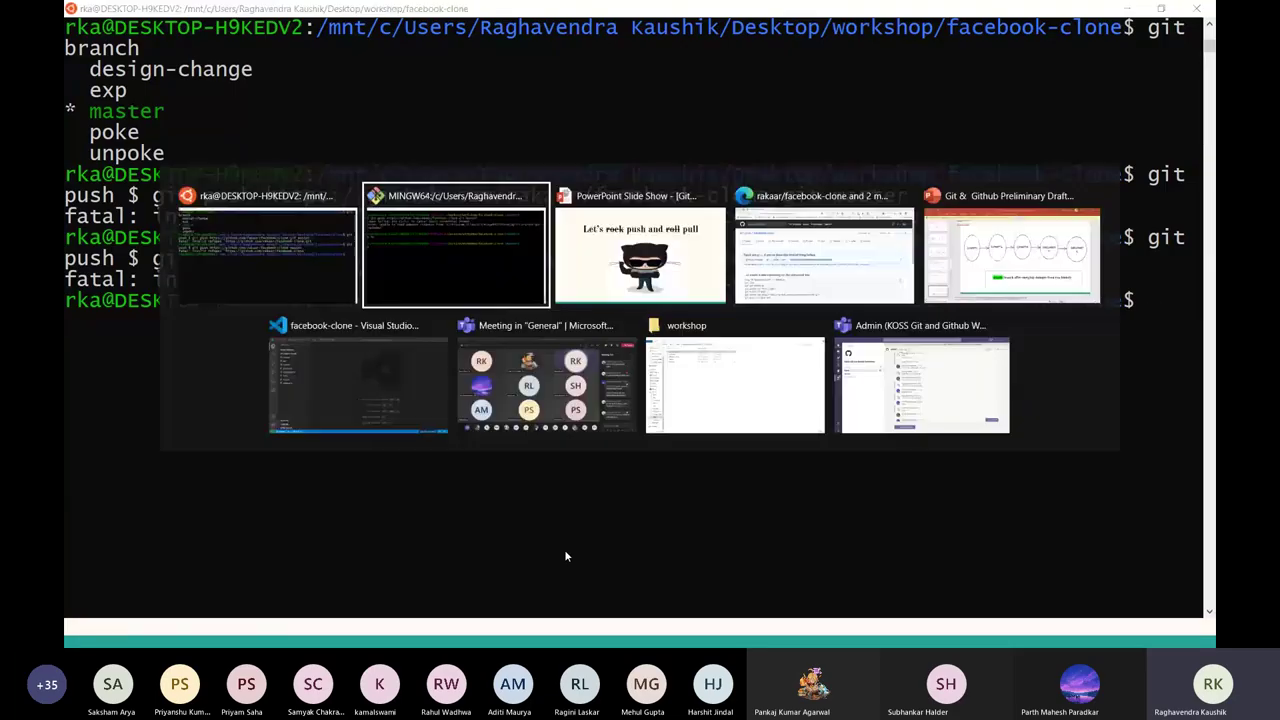
pyautogui.hotkey('alt', 'Tab')
pyautogui.hotkey('alt', 'Tab')
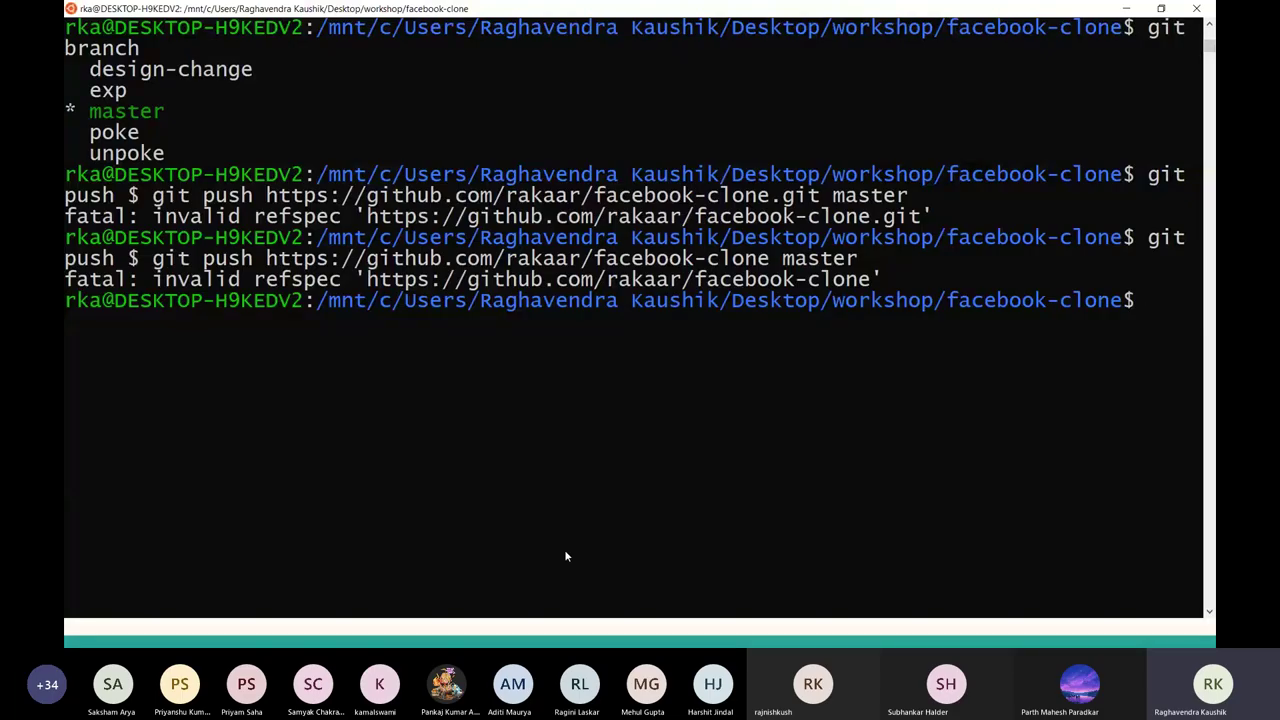
pyautogui.press('Up')
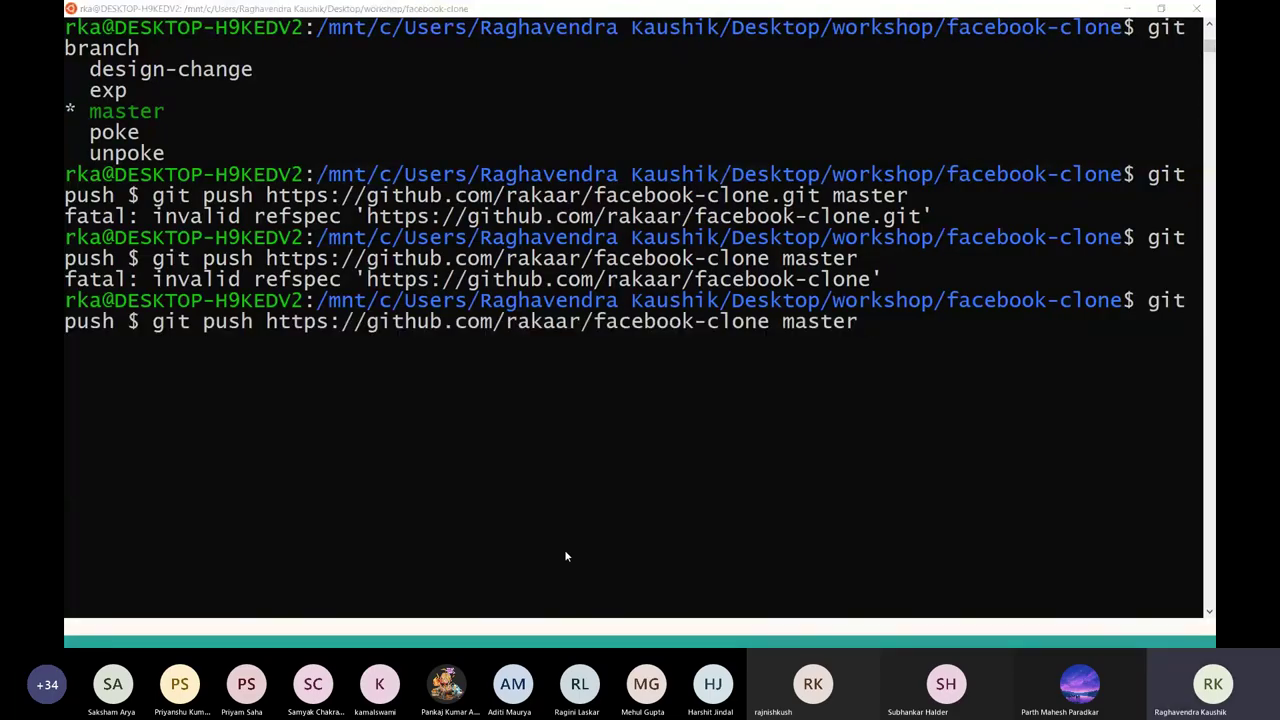
pyautogui.hotkey('alt', 'Tab')
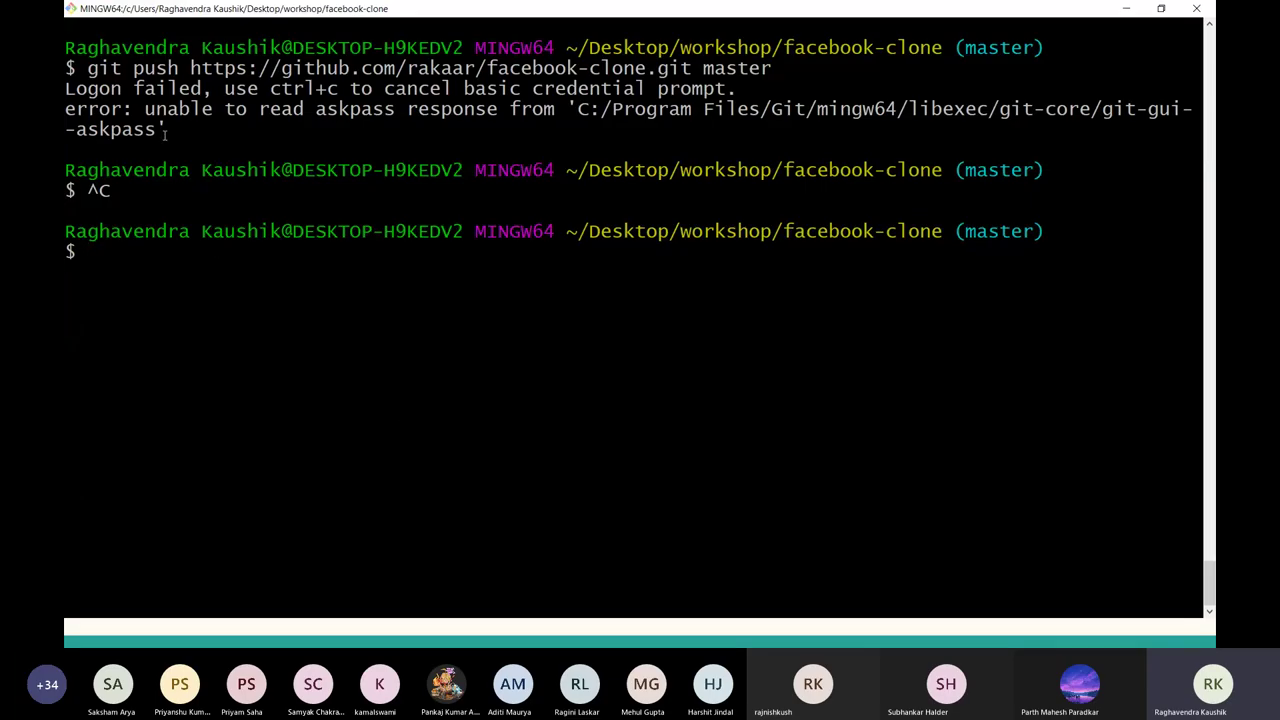
# Copy the failed push line and paste it at the prompt, cancelling the garbled result.
pyautogui.moveTo(76, 68); pyautogui.dragTo(772, 68)
pyautogui.rightClick(766, 70)
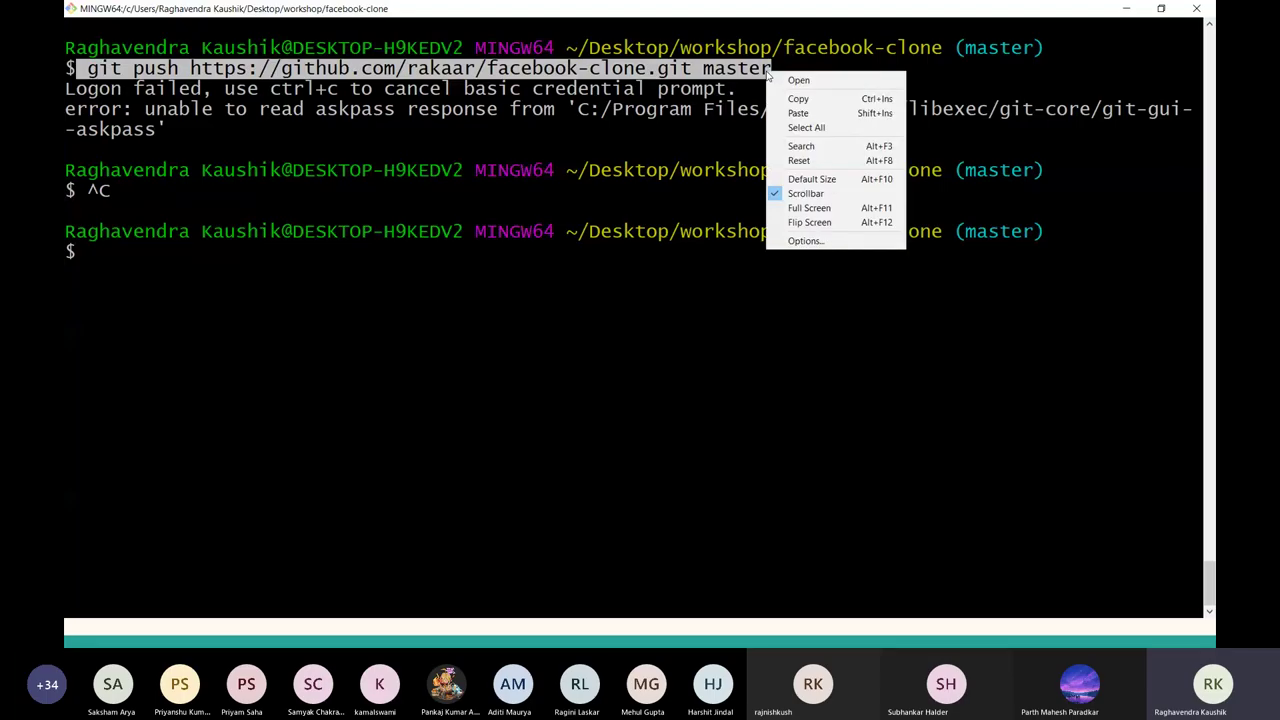
pyautogui.click(800, 98)
pyautogui.rightClick(314, 263)
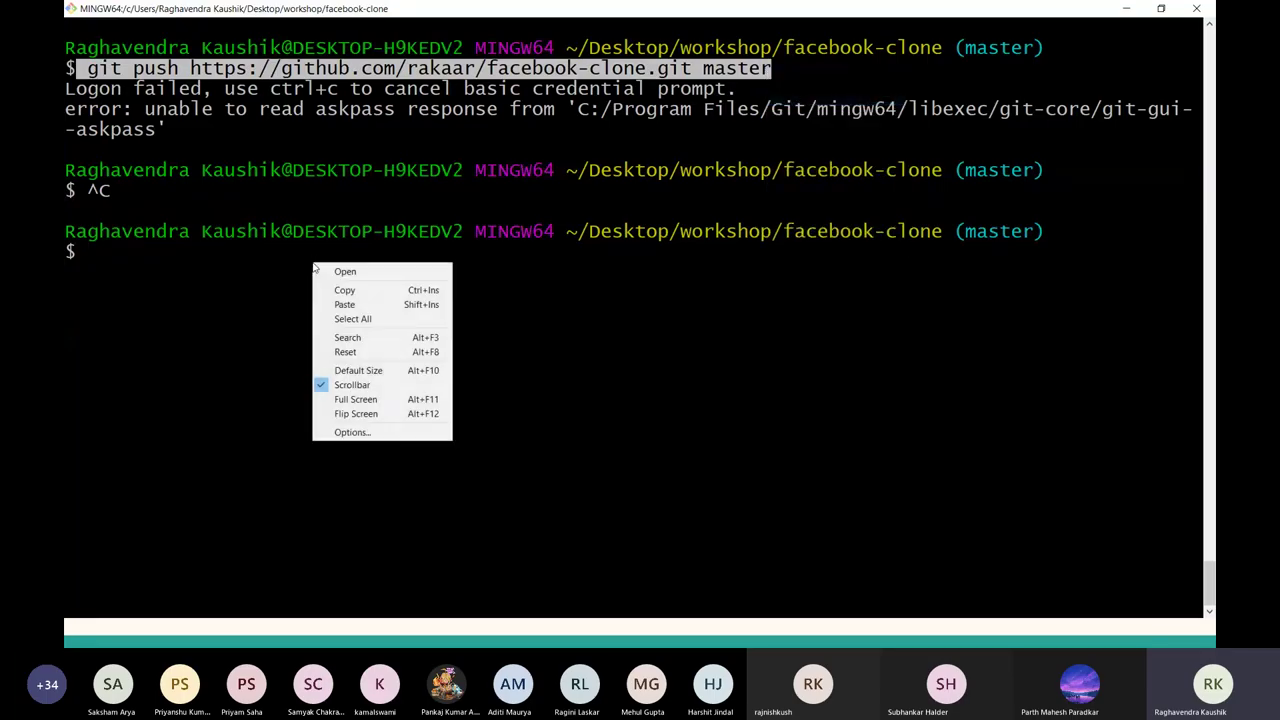
pyautogui.click(345, 305)
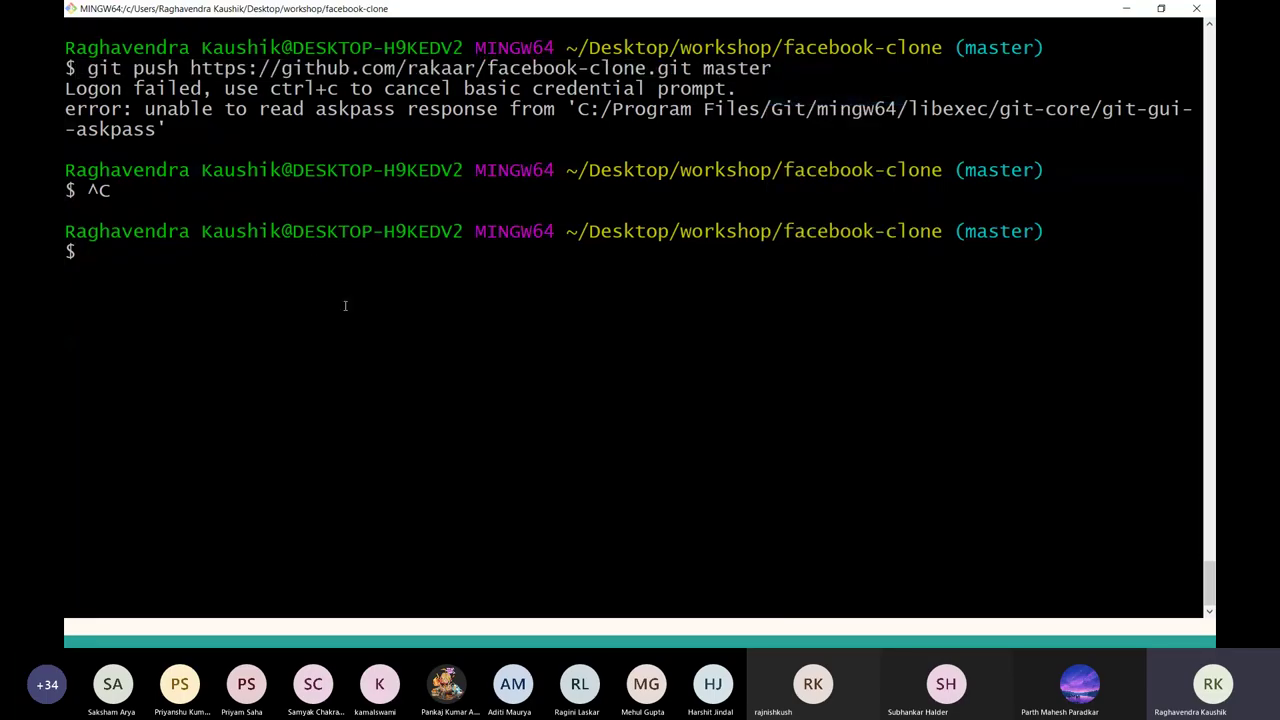
pyautogui.rightClick(345, 305)
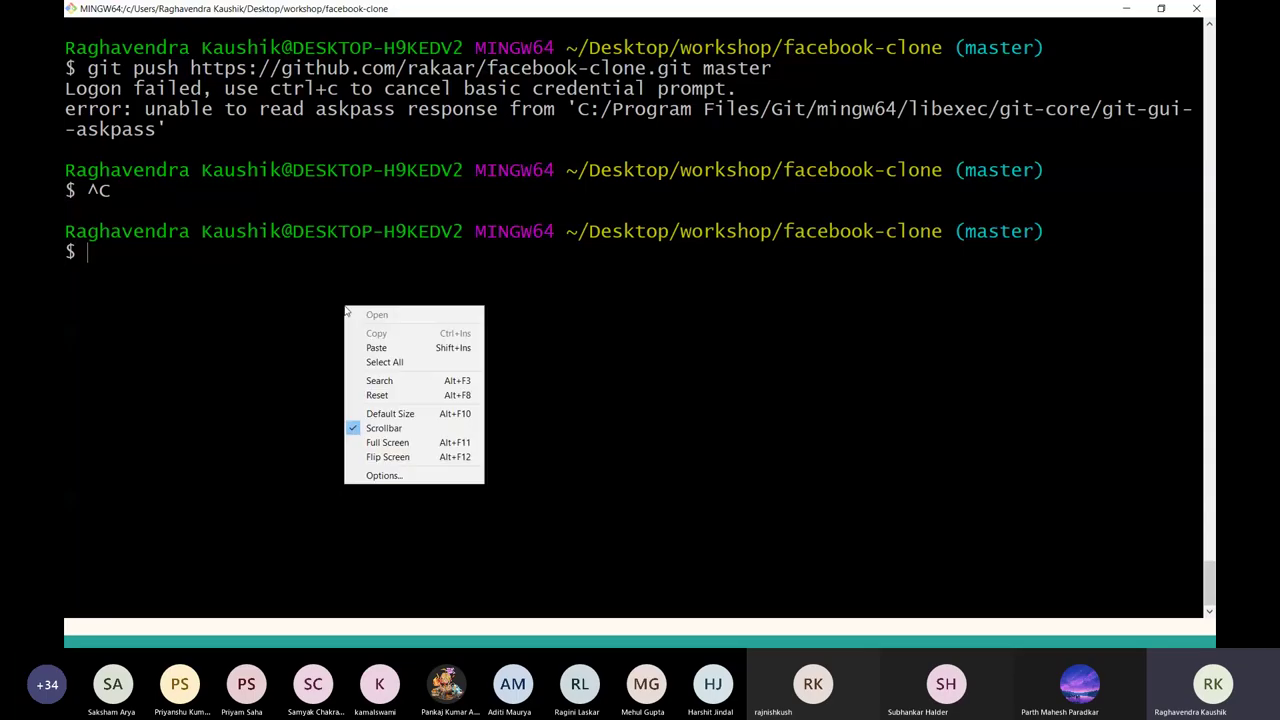
pyautogui.click(373, 346)
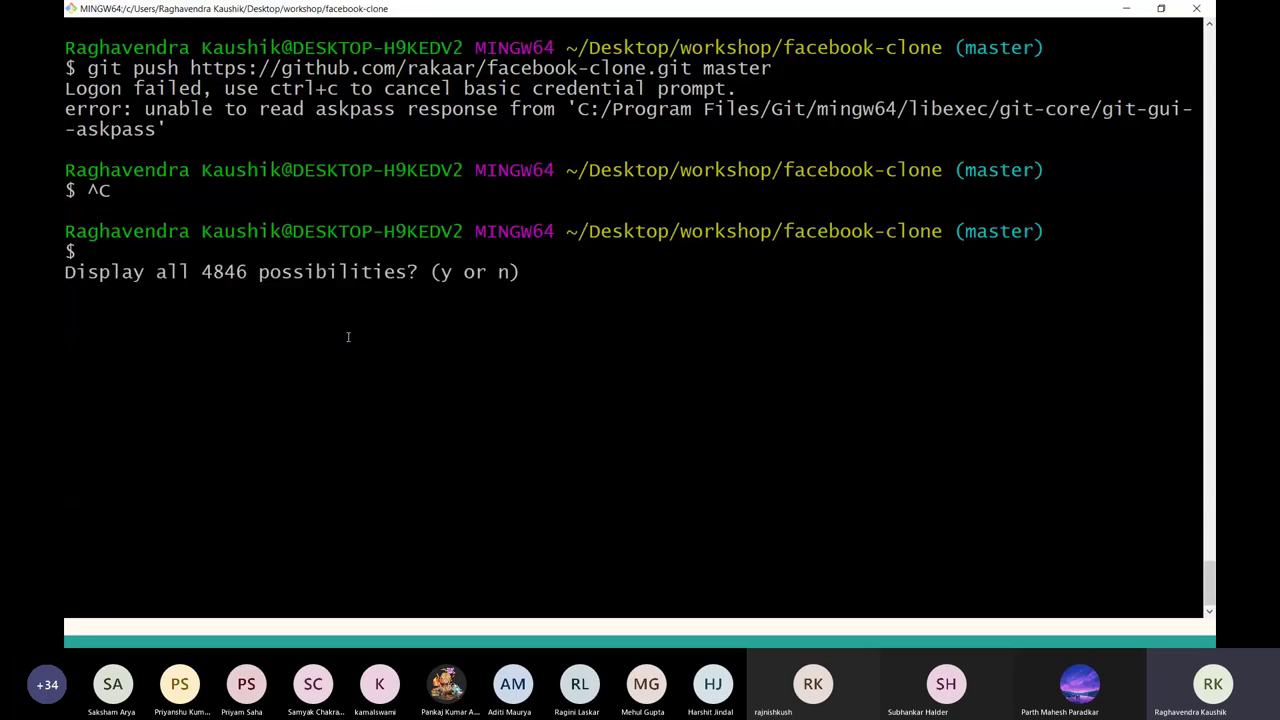
pyautogui.hotkey('ctrl', 'c')
# Run git push to the facebook-clone URL with master, signing in with the GitHub username and password.
pyautogui.write('g')
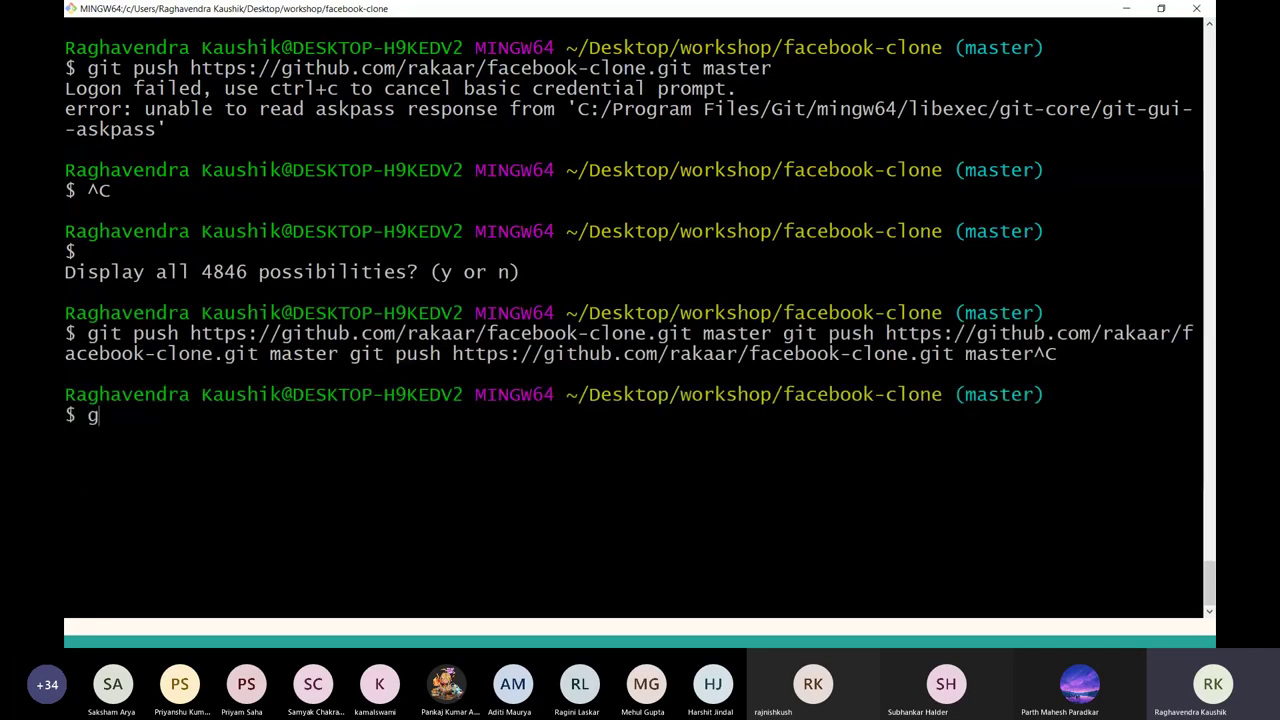
pyautogui.write('it push http')
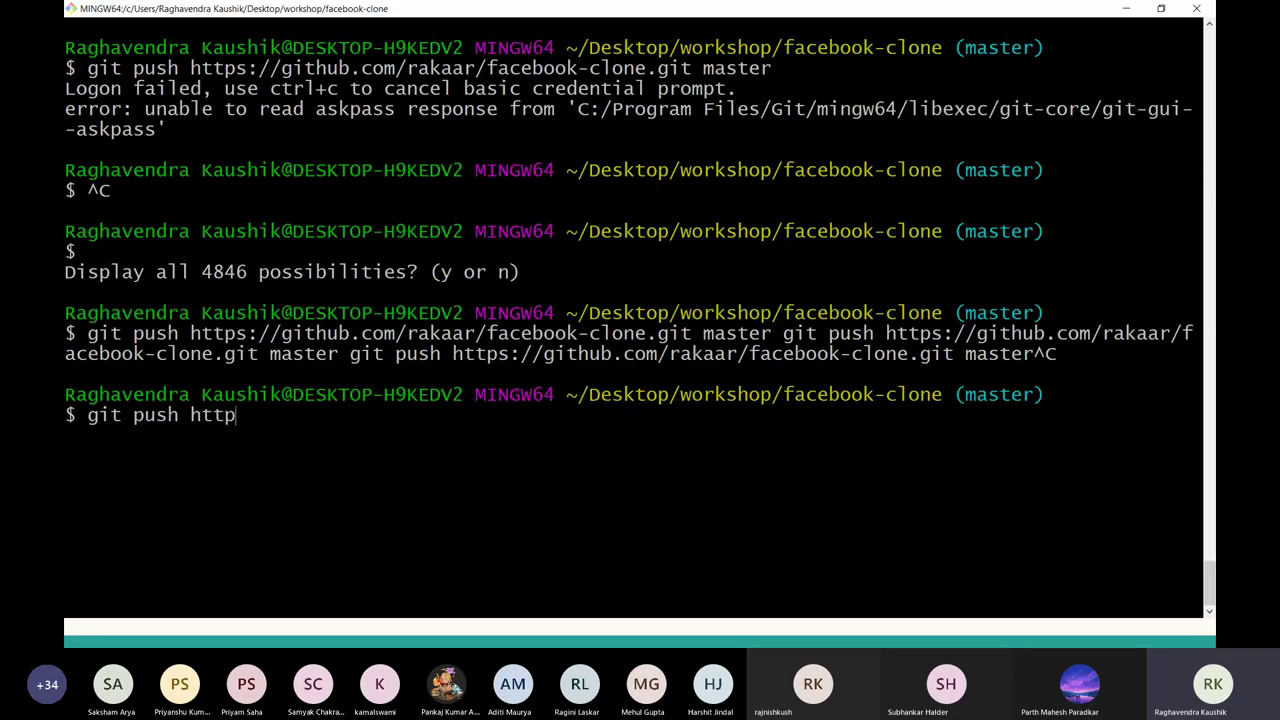
pyautogui.write('s://github')
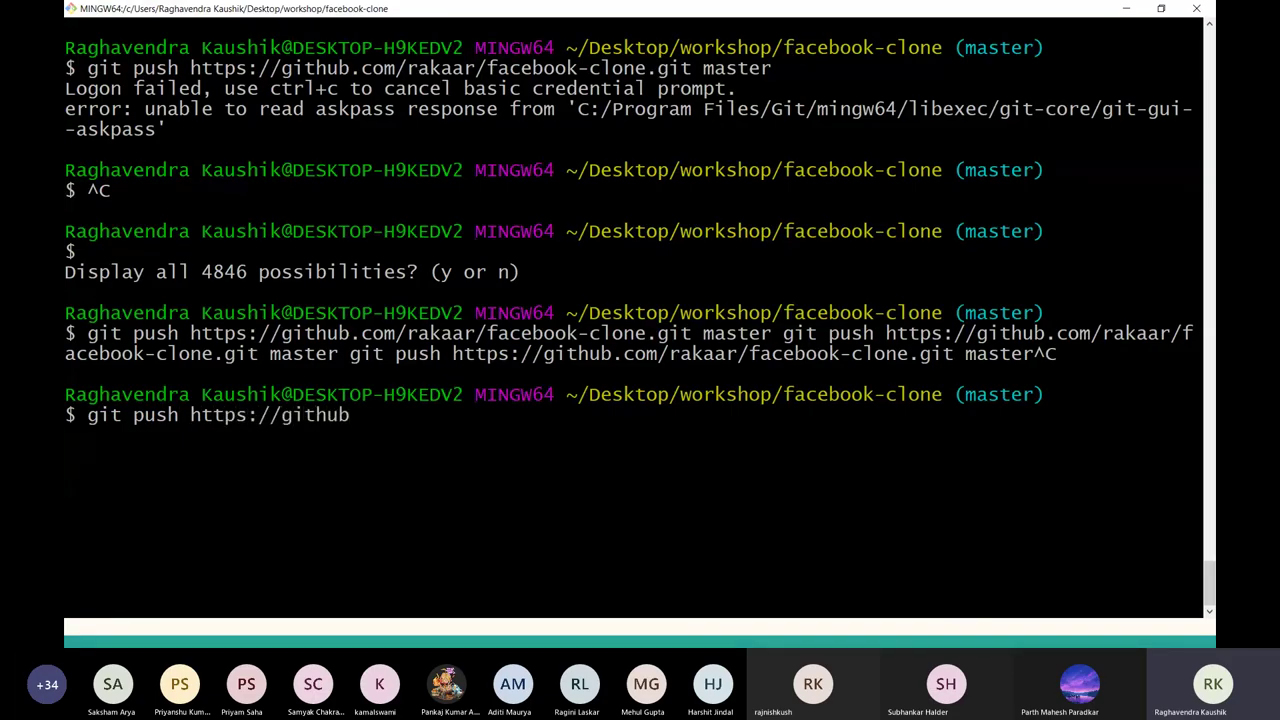
pyautogui.write('.com/rakaar')
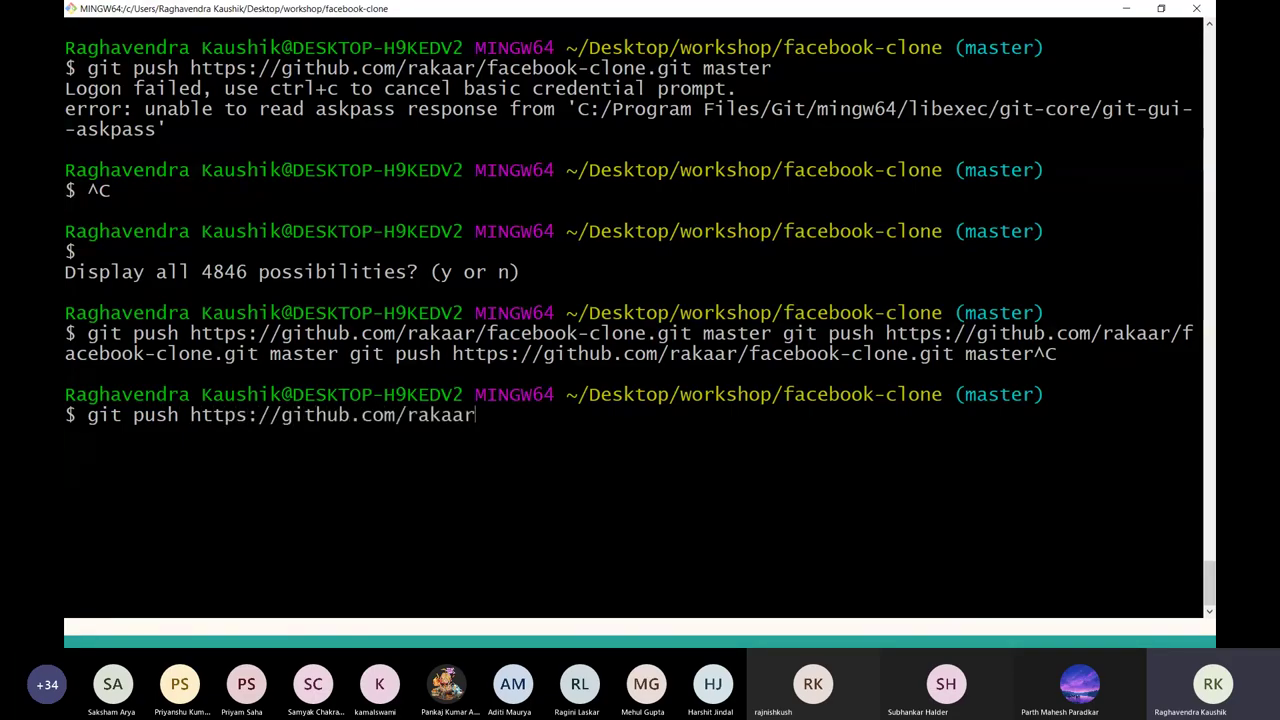
pyautogui.write('/facebook-')
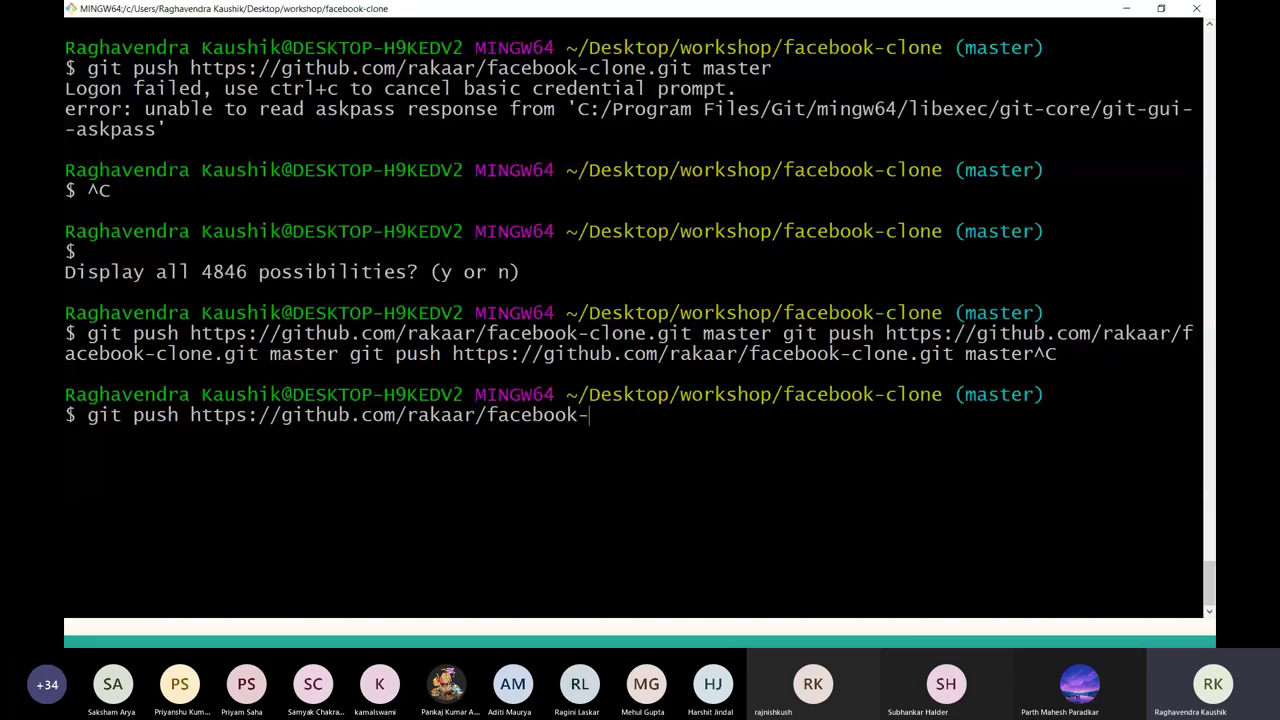
pyautogui.write('clone master')
pyautogui.press('Return')
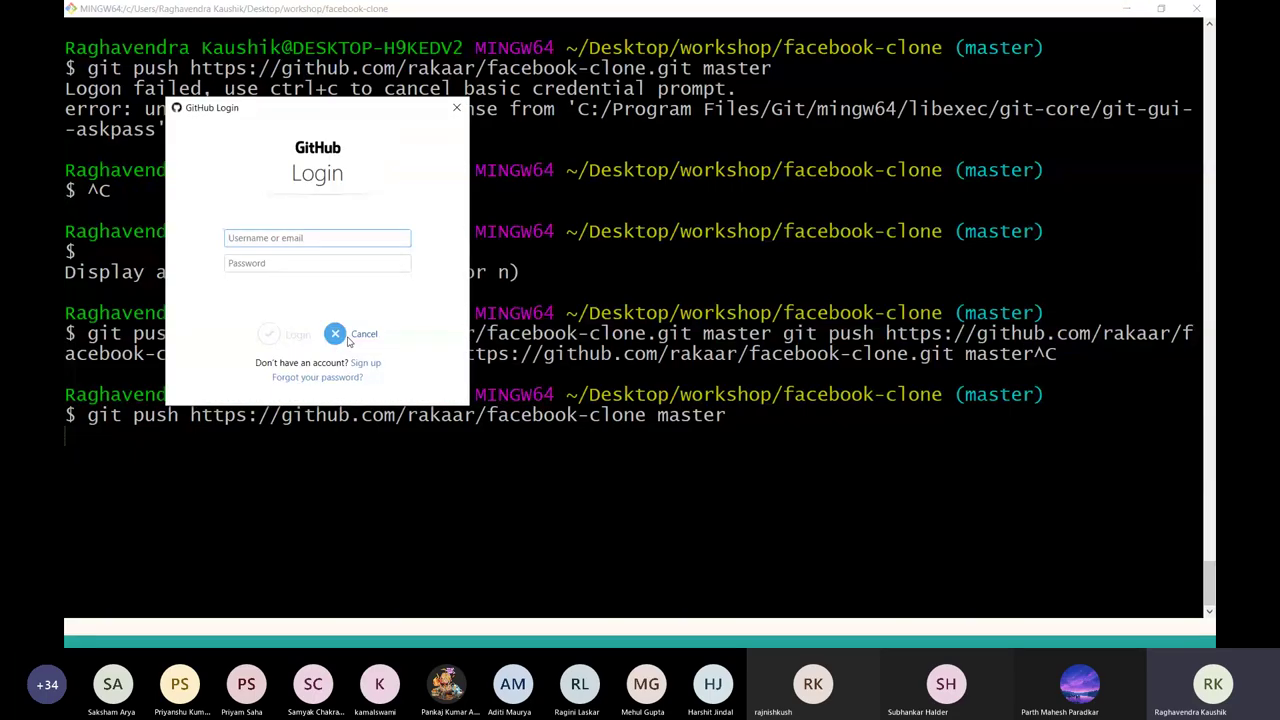
pyautogui.write('rakaar')
pyautogui.press('Tab')
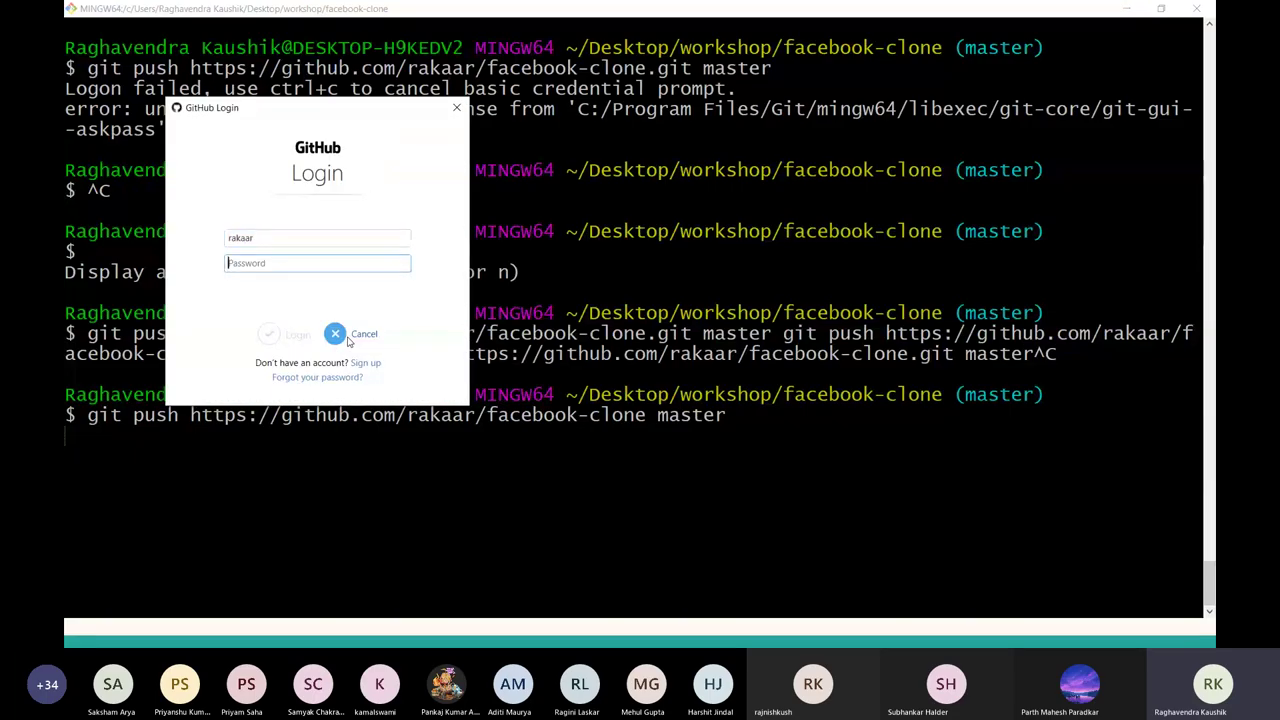
pyautogui.write('•••••••••••')
pyautogui.click(266, 336)
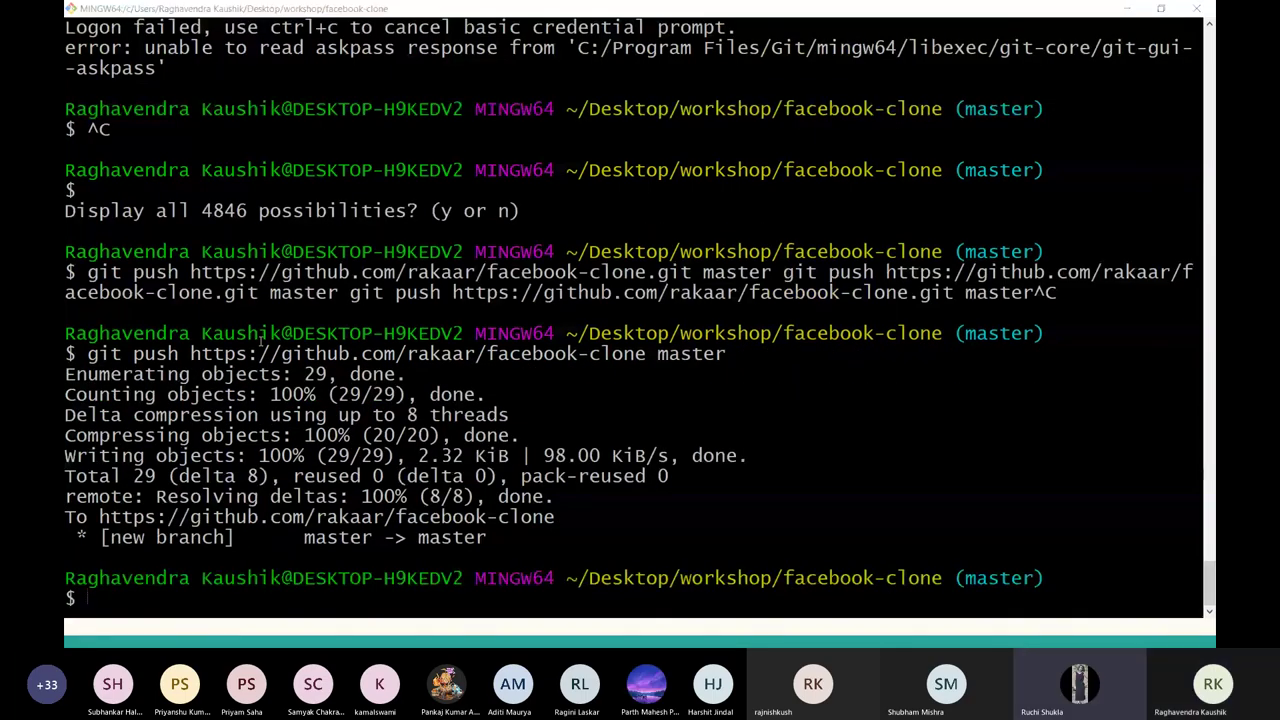
pyautogui.hotkey('alt', 'Tab')
pyautogui.hotkey('alt', 'Tab')
pyautogui.hotkey('alt', 'Tab')
pyautogui.hotkey('alt', 'Tab')
pyautogui.hotkey('alt', 'Tab')
pyautogui.hotkey('alt', 'Tab')
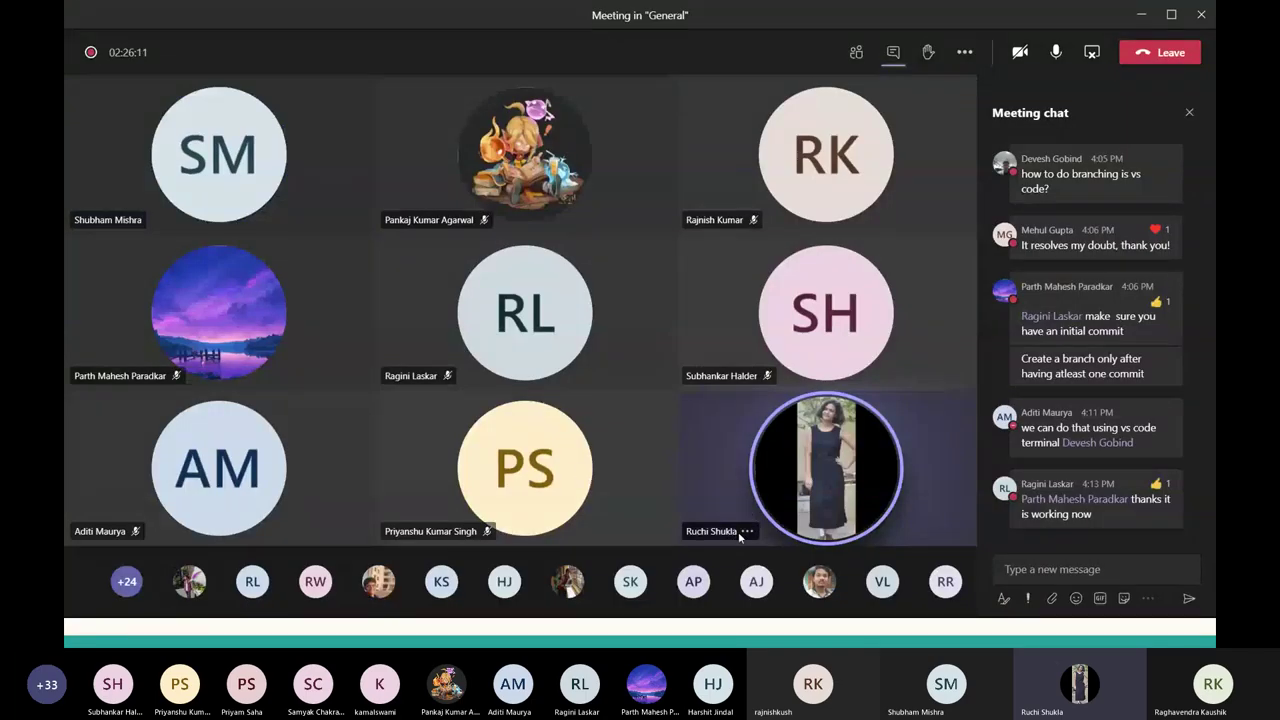
pyautogui.click(747, 531)
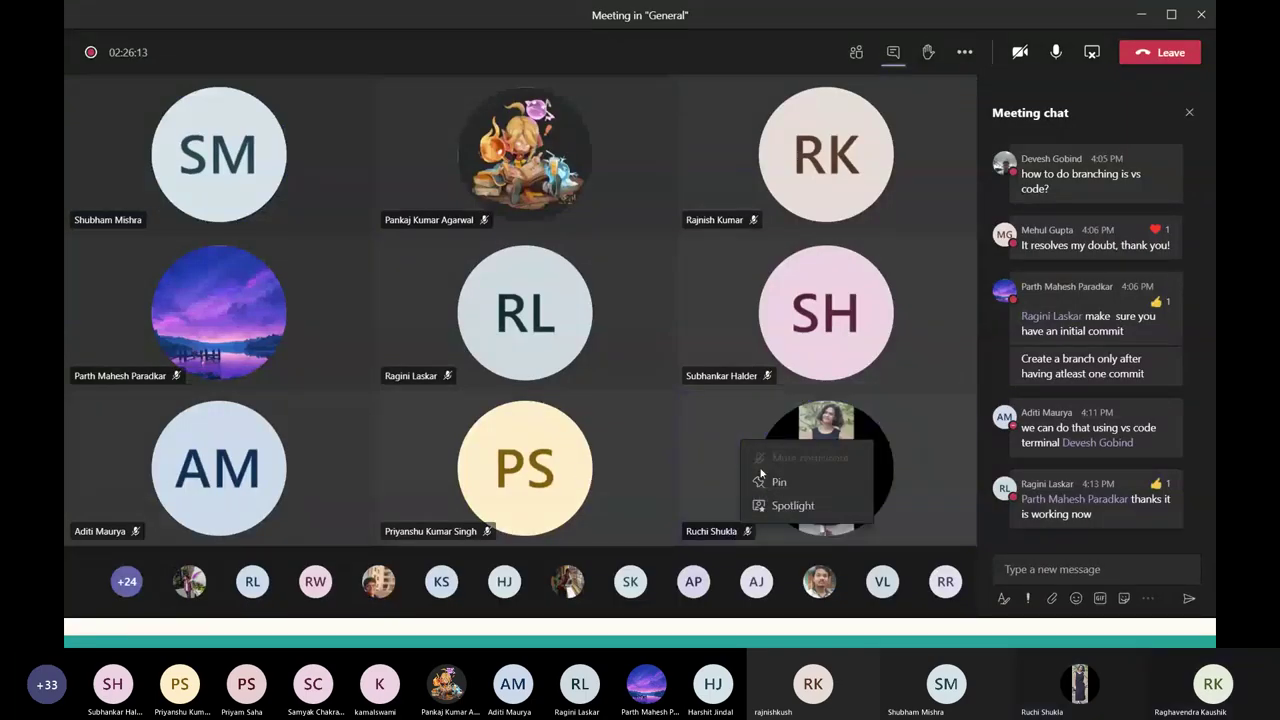
pyautogui.hotkey('alt', 'Tab')
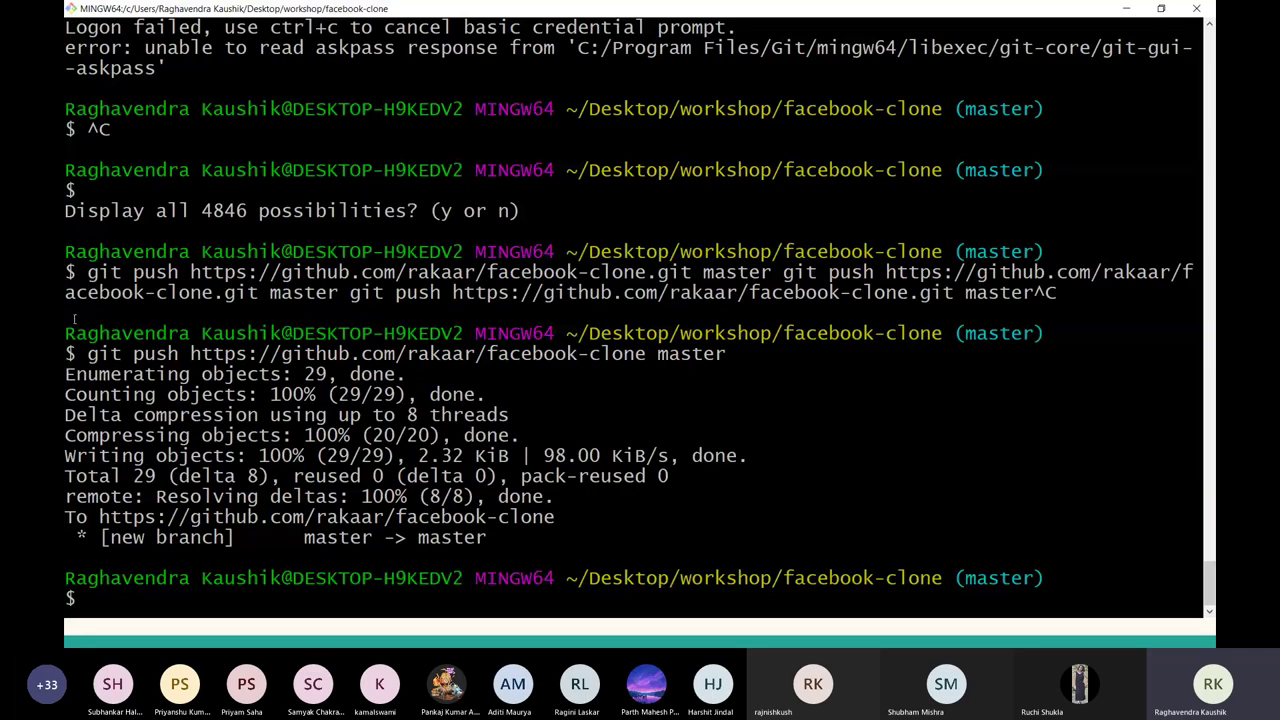
pyautogui.moveTo(121, 354); pyautogui.dragTo(410, 333)
pyautogui.moveTo(190, 354); pyautogui.dragTo(646, 354)
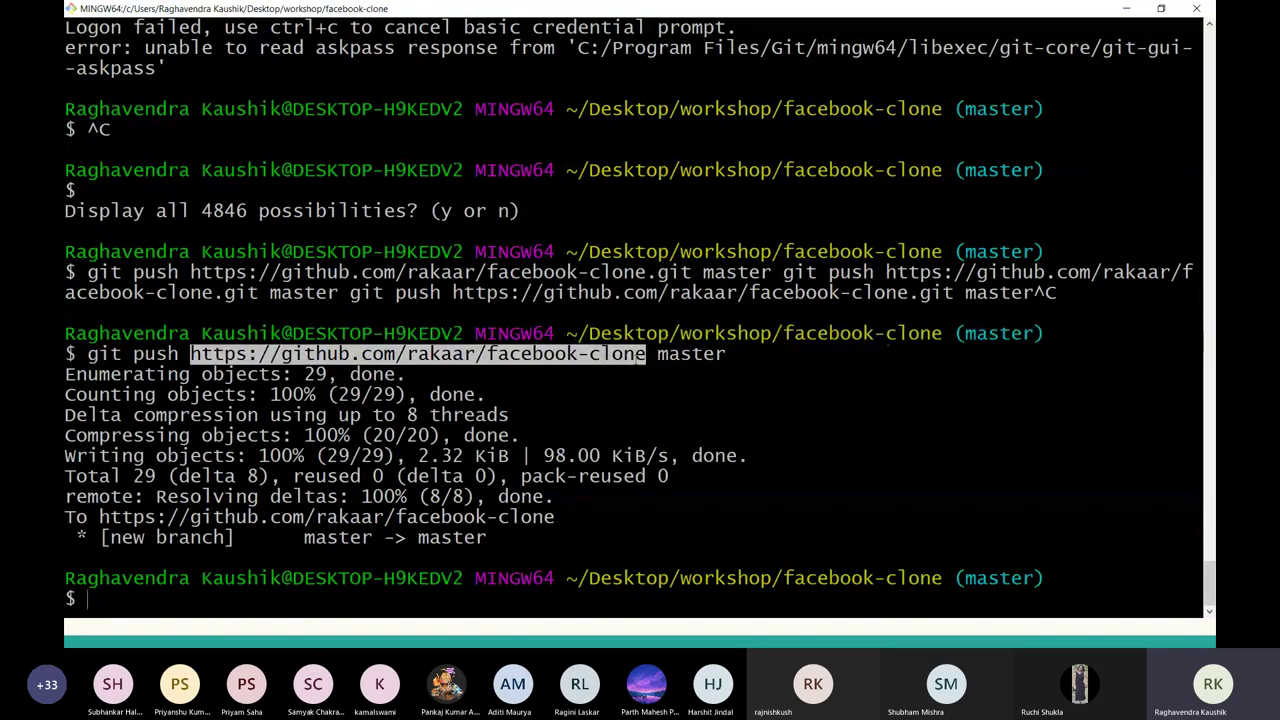
pyautogui.doubleClick(706, 354)
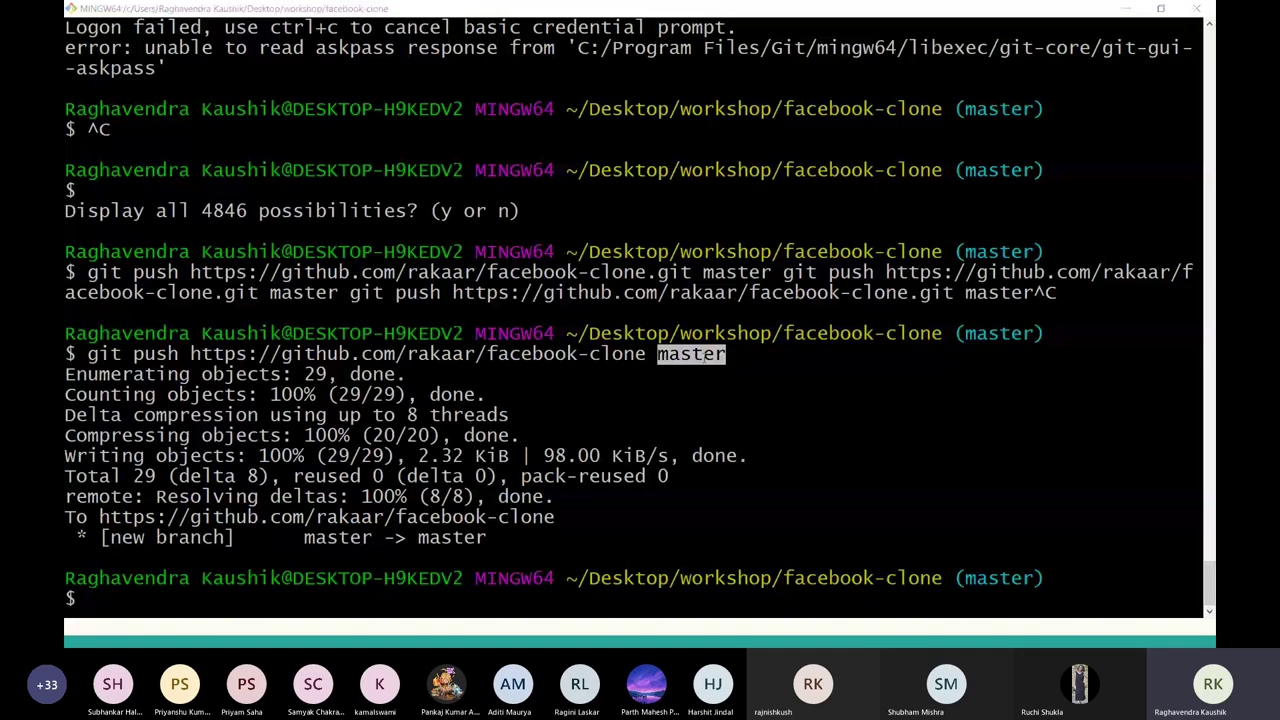
pyautogui.hotkey('alt', 'Tab')
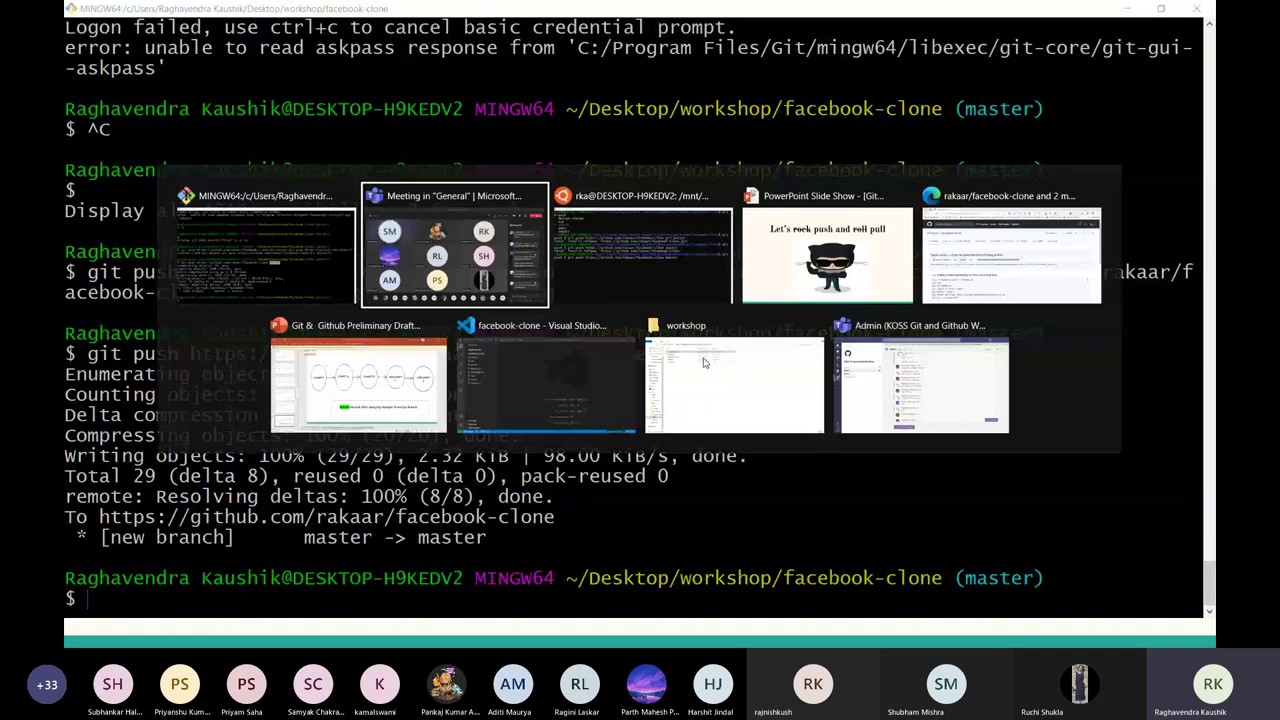
pyautogui.press('Escape')
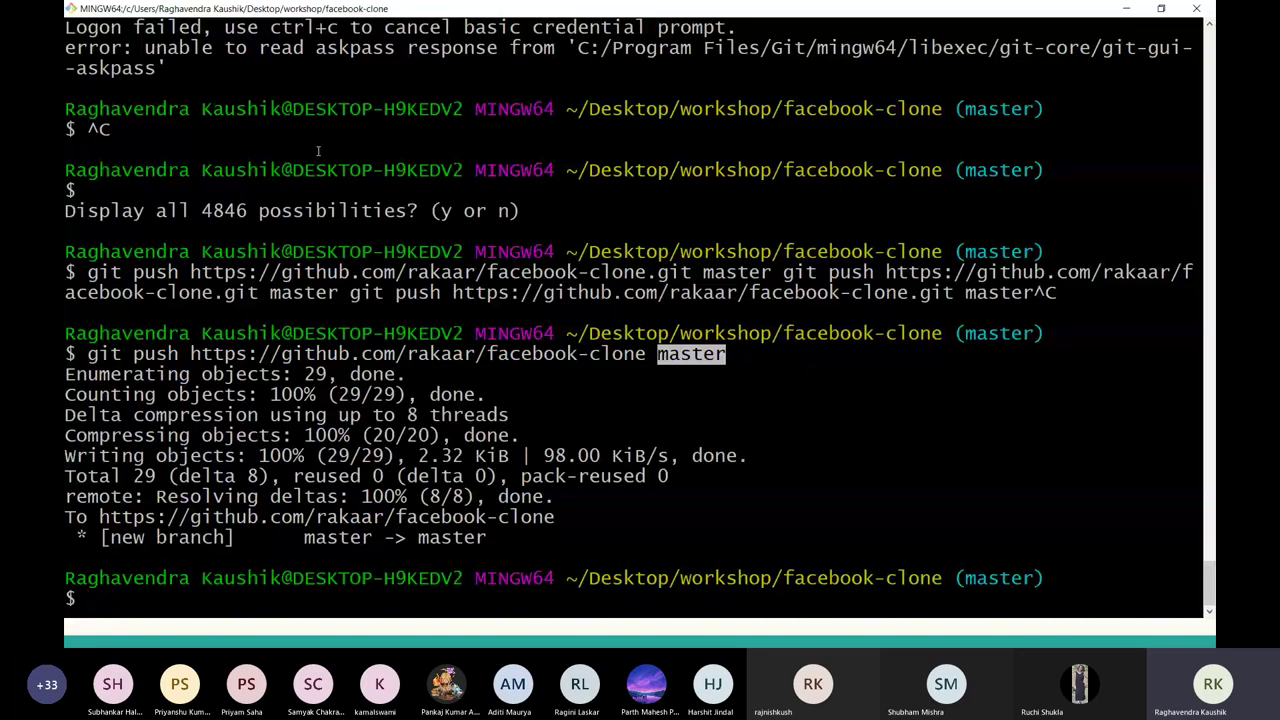
pyautogui.hotkey('alt', 'Tab')
pyautogui.hotkey('alt', 'Tab')
pyautogui.hotkey('alt', 'Tab')
pyautogui.hotkey('alt', 'Tab')
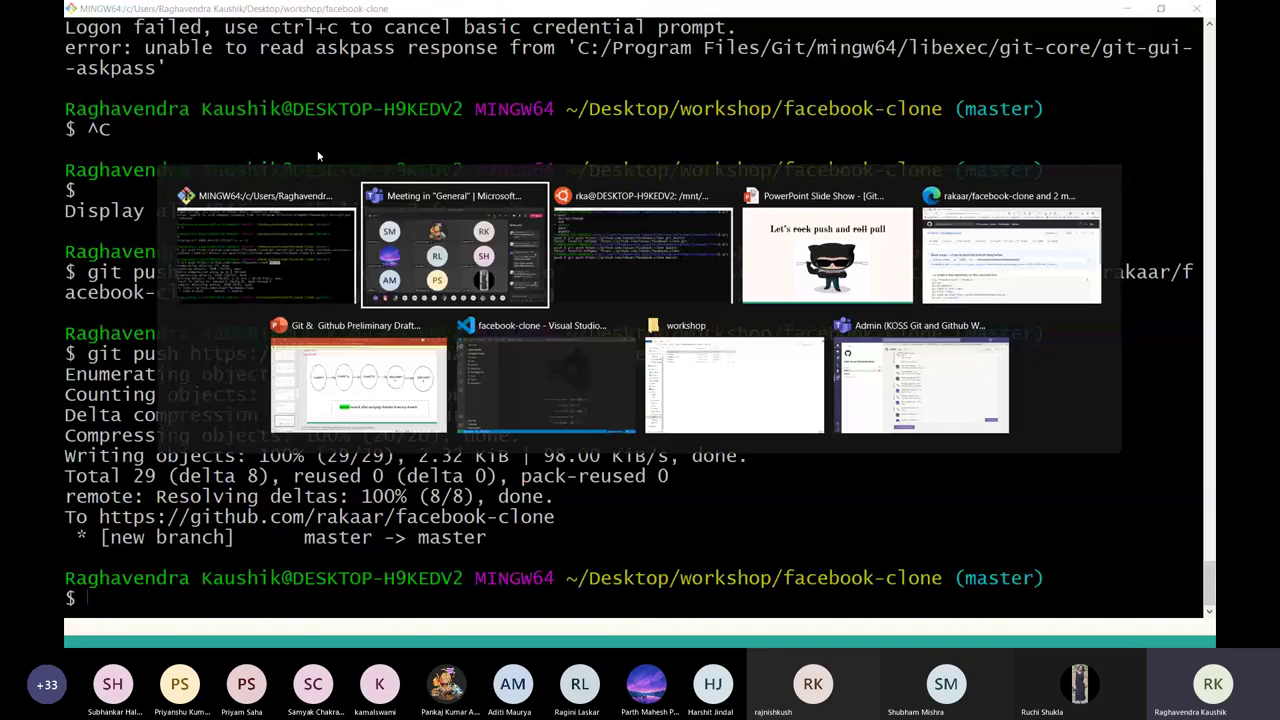
# Reload the facebook-clone page to show the pushed files.
pyautogui.press('F5')
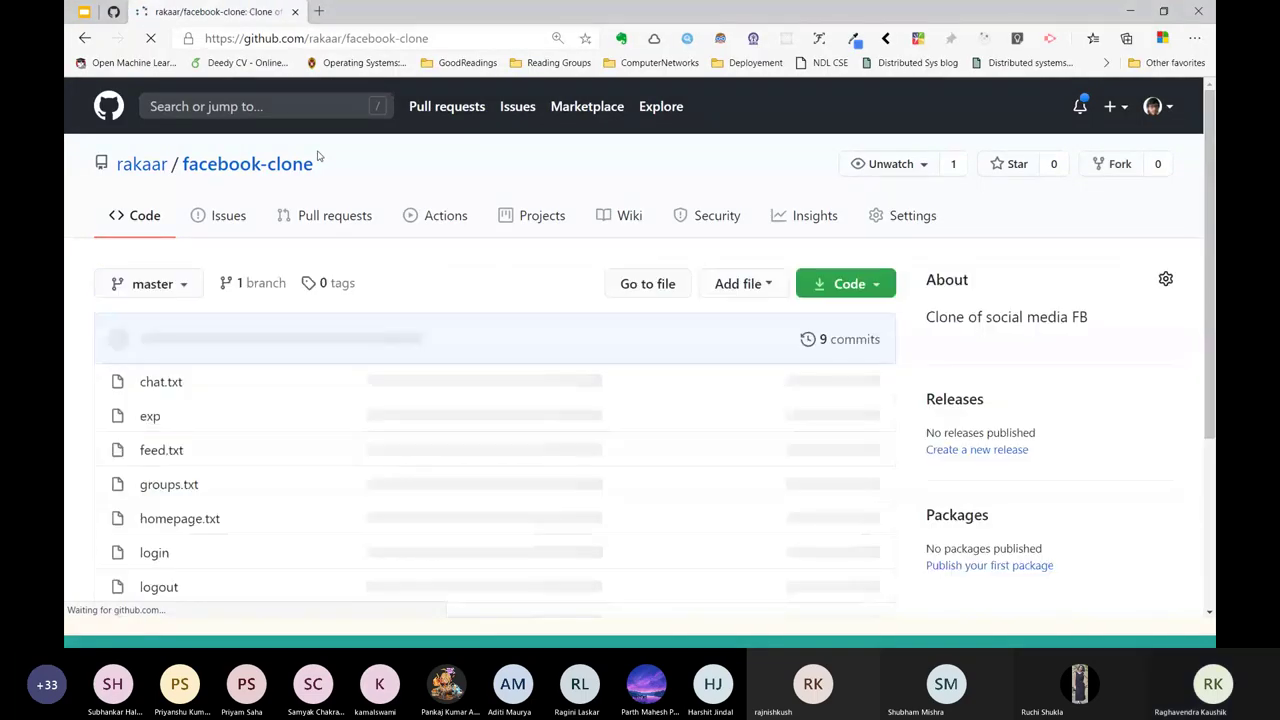
pyautogui.scroll(-2, 125, 340)
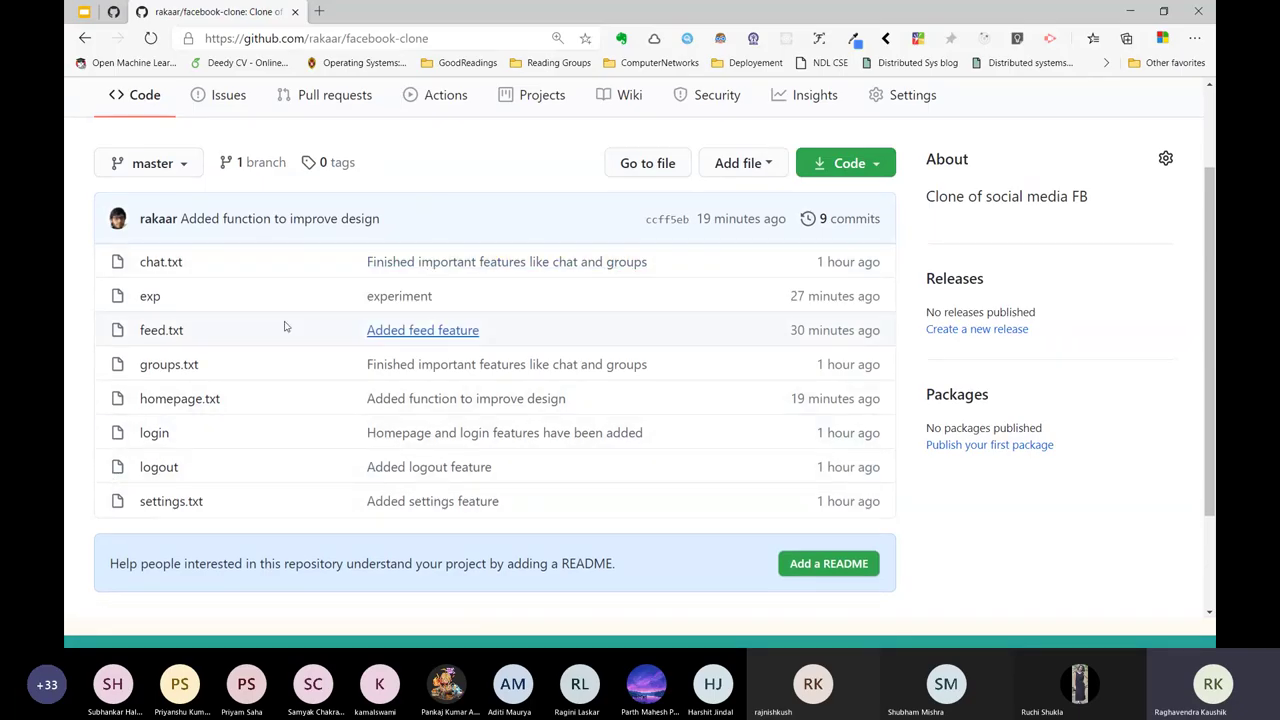
pyautogui.scroll(1, 395, 174)
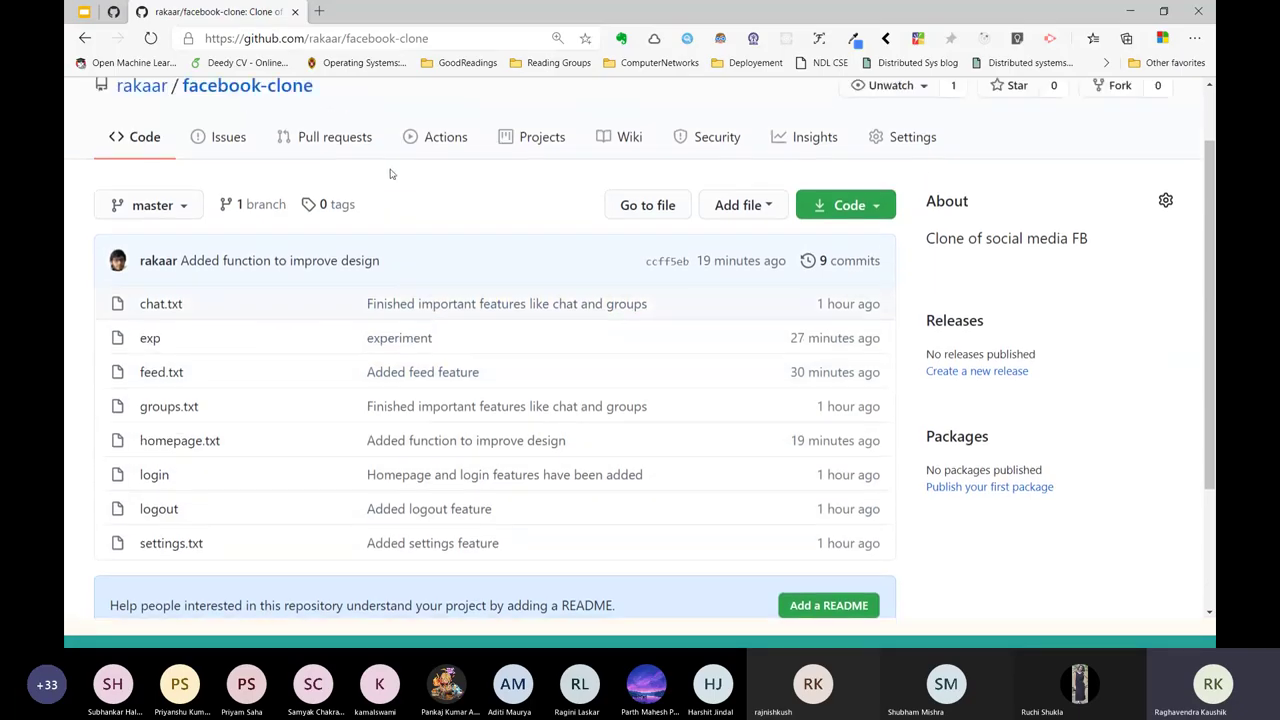
# Browse the 9-commit history, then point out the 'Add a README' suggestion.
pyautogui.click(870, 261)
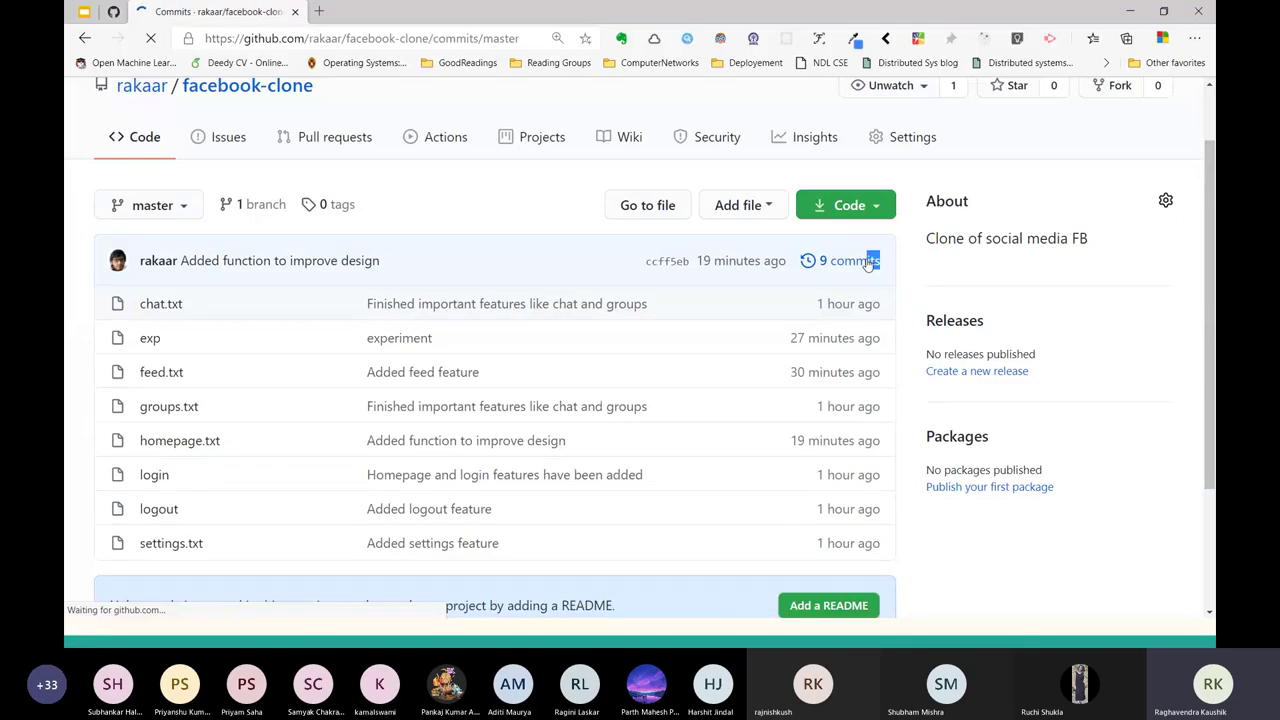
pyautogui.scroll(-3, 577, 449)
pyautogui.scroll(1, 575, 454)
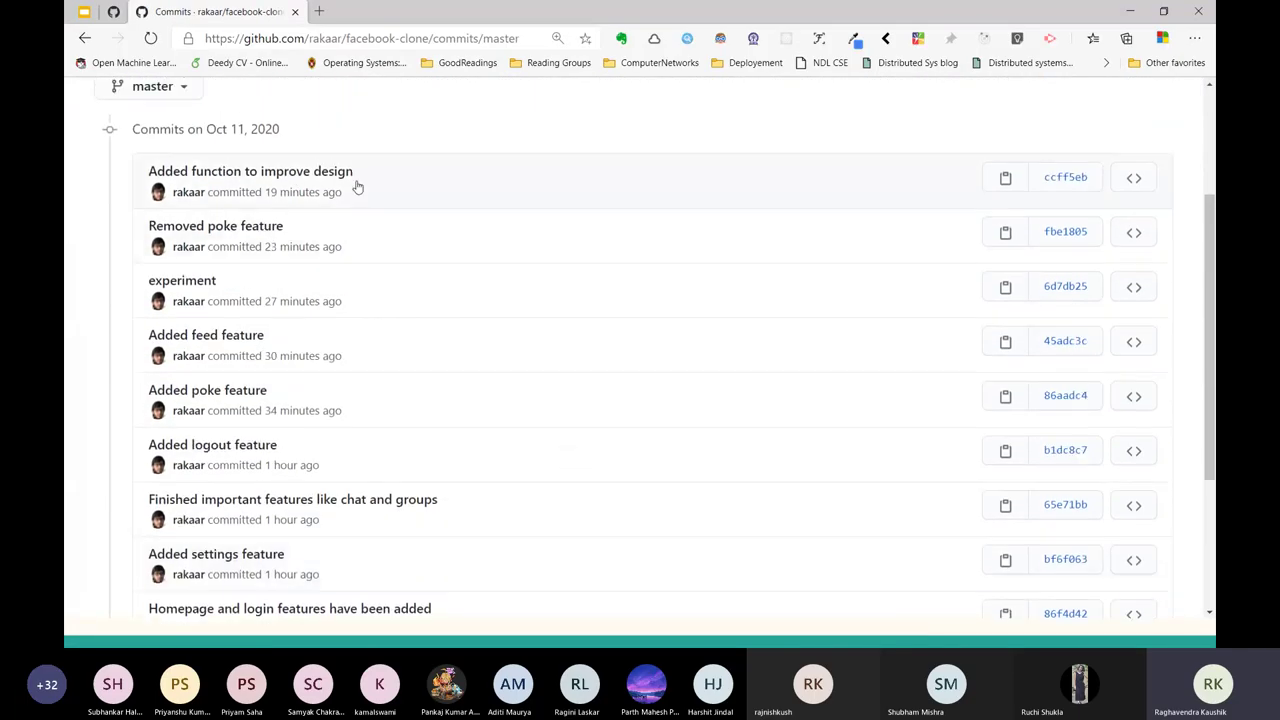
pyautogui.scroll(-2, 243, 370)
pyautogui.scroll(2, 798, 268)
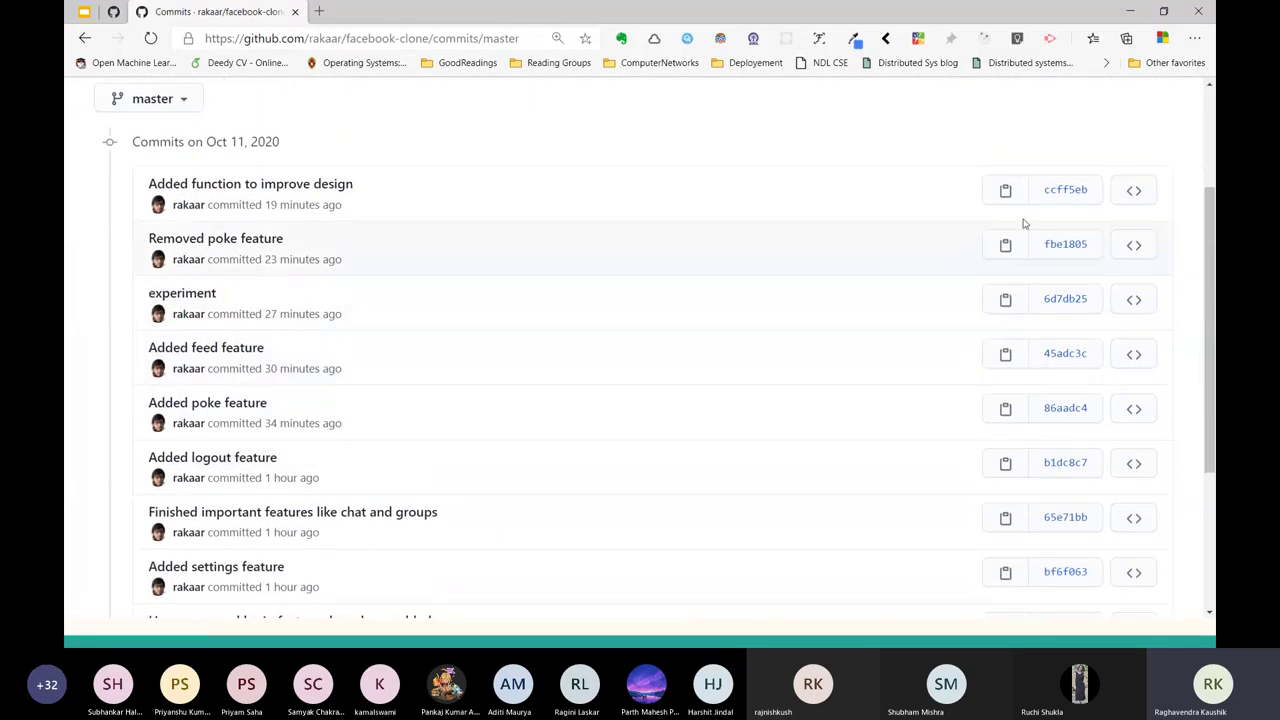
pyautogui.scroll(-2, 691, 354)
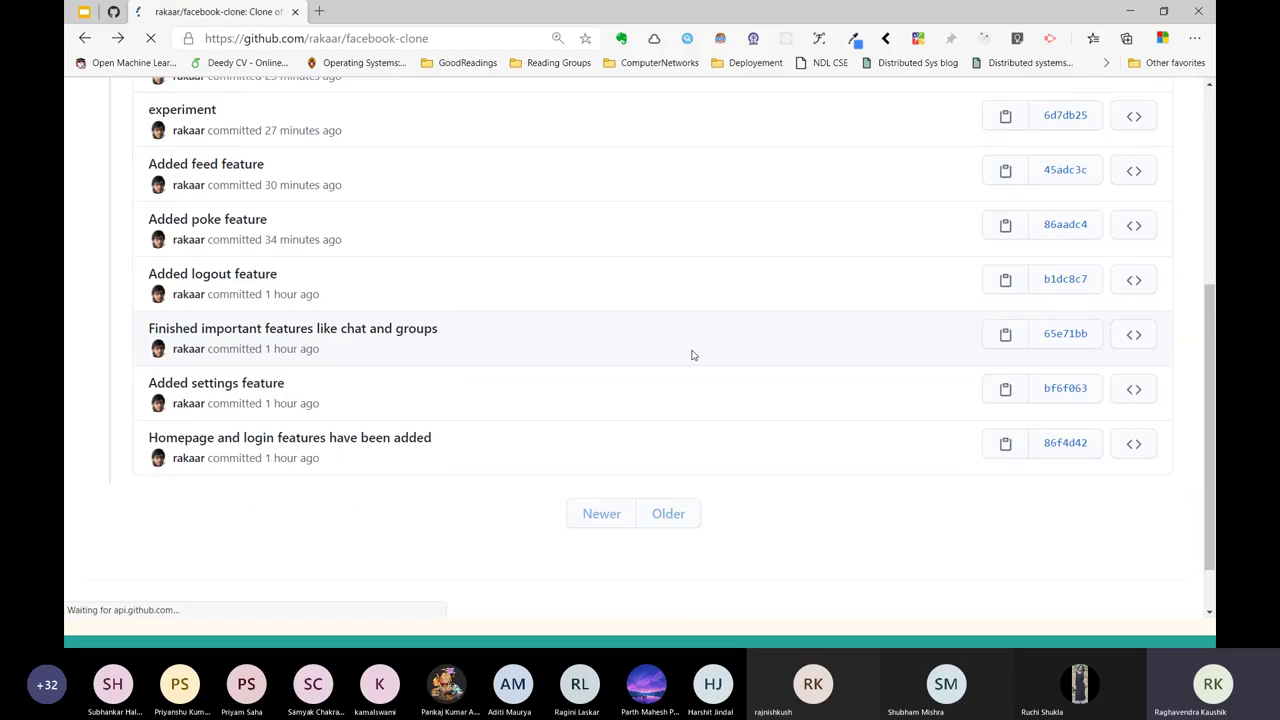
pyautogui.scroll(-2, 608, 313)
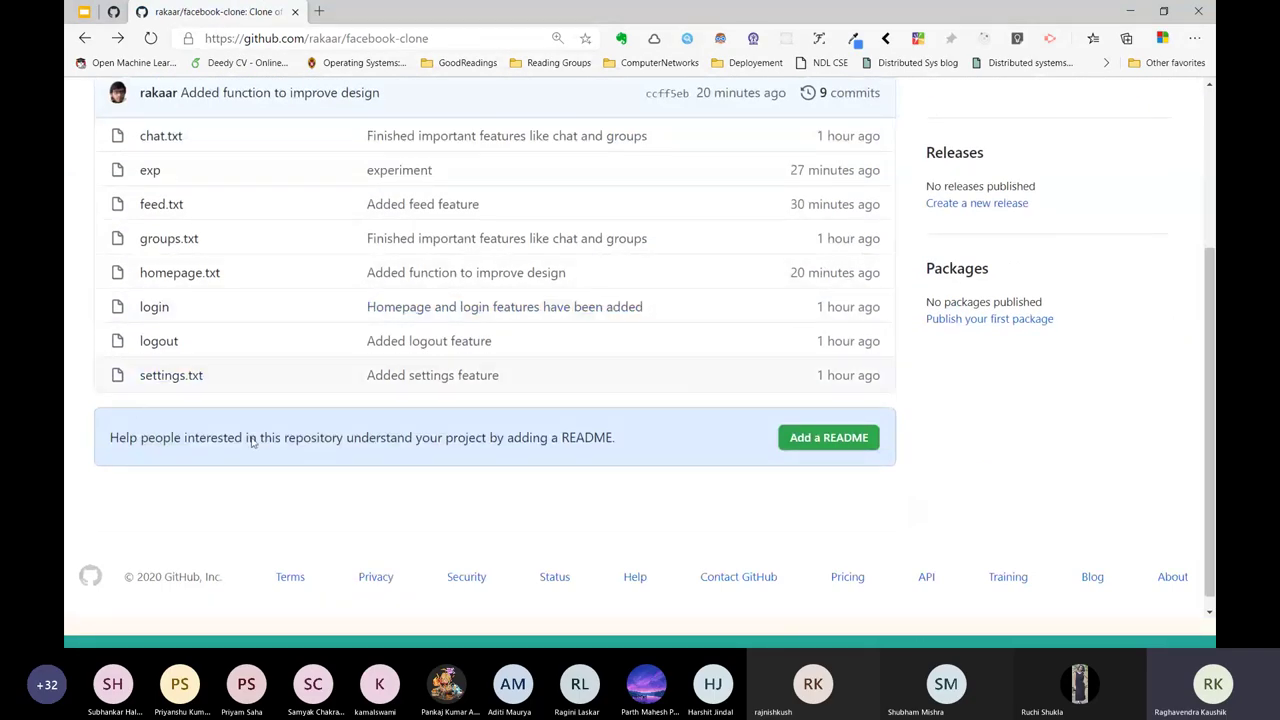
pyautogui.moveTo(102, 442); pyautogui.dragTo(849, 440)
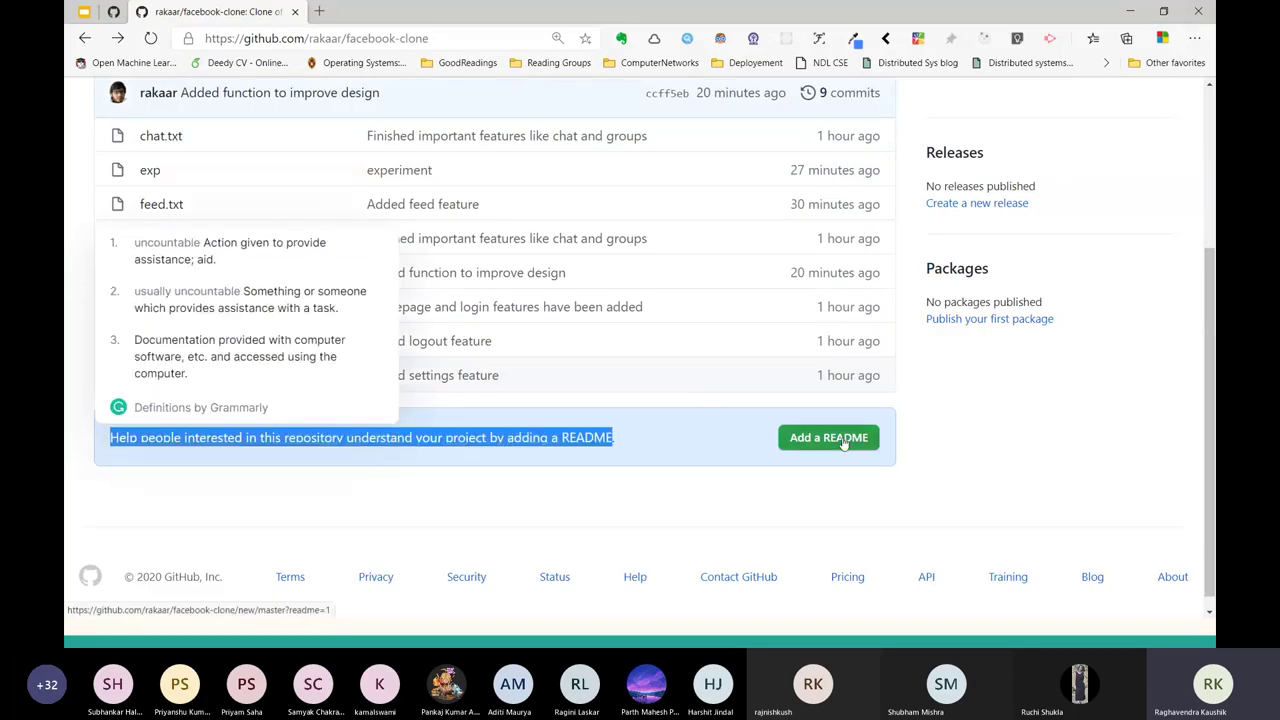
# Start a new README.md and add the line 'Made while workshop' below the description.
pyautogui.click(843, 443)
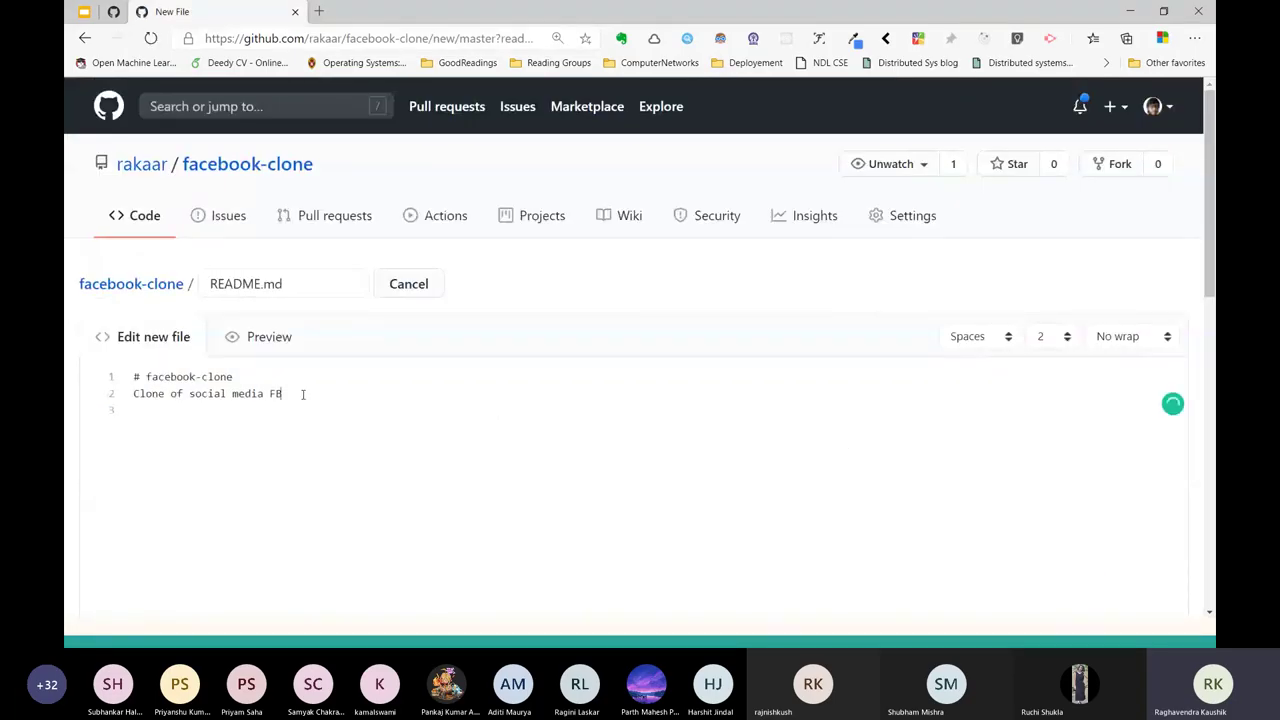
pyautogui.scroll(-1, 303, 394)
pyautogui.press('Return')
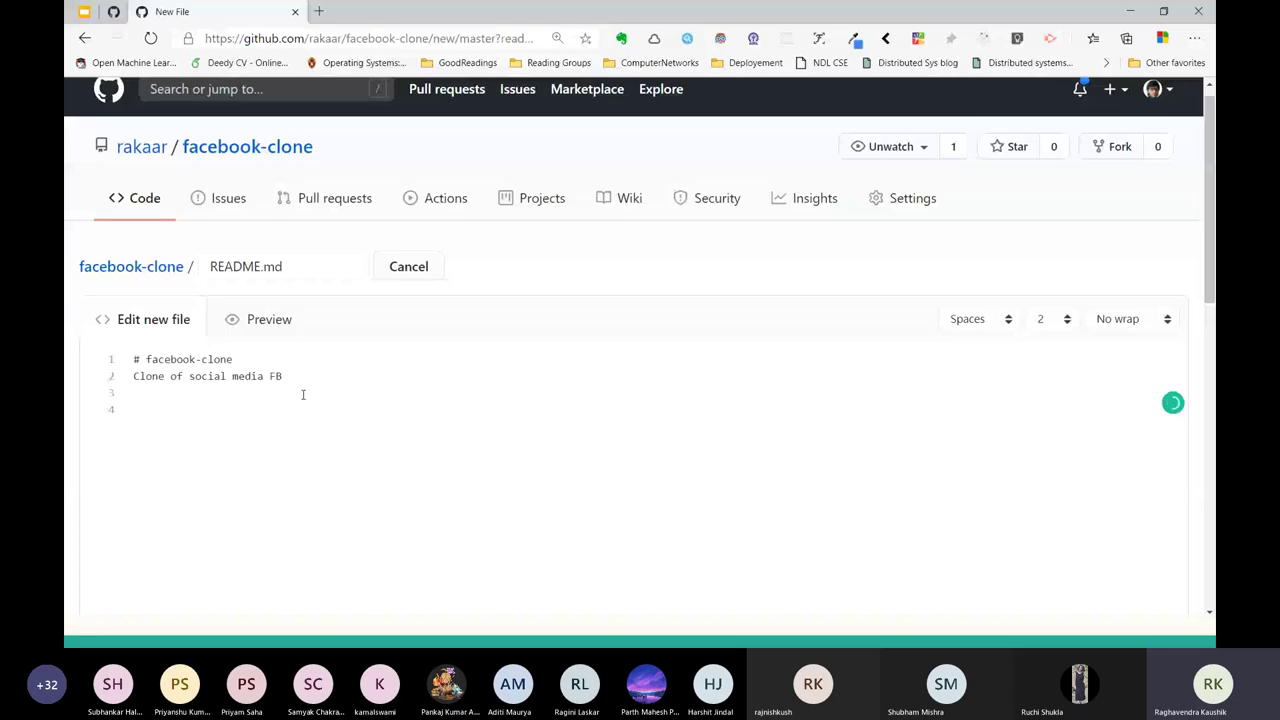
pyautogui.write('Made while works')
pyautogui.write('op')
pyautogui.scroll(-5, 303, 397)
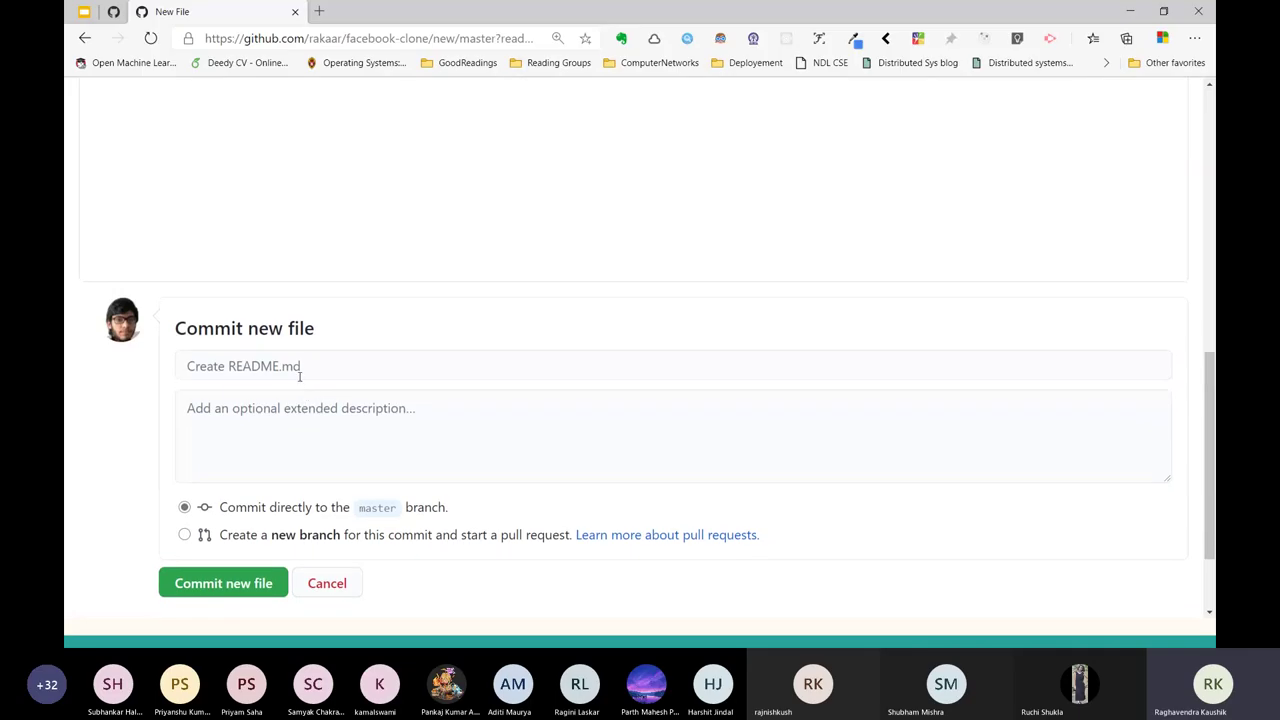
# Enter the commit title 'Added README.md file' for the new README.
pyautogui.click(298, 376)
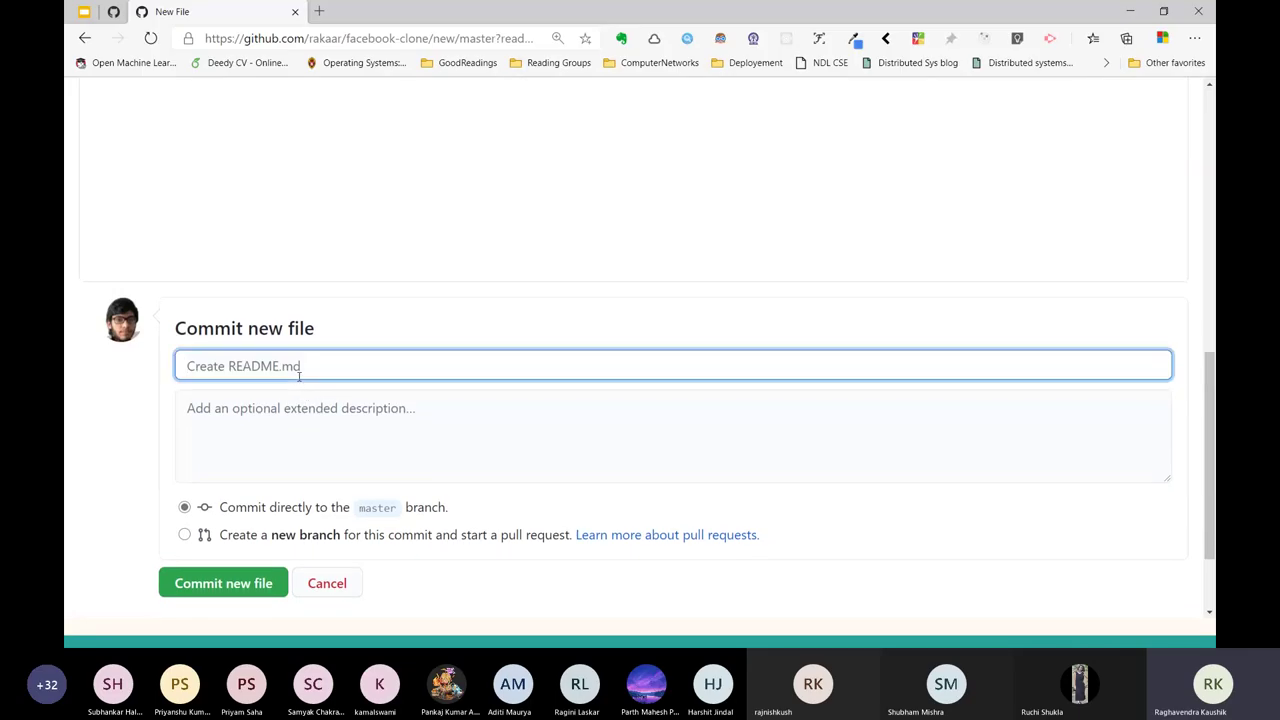
pyautogui.write('Create')
pyautogui.press('BackSpace')
pyautogui.press('BackSpace')
pyautogui.press('BackSpace')
pyautogui.write('at')
pyautogui.press('BackSpace')
pyautogui.press('BackSpace')
pyautogui.press('BackSpace')
pyautogui.press('BackSpace')
pyautogui.press('BackSpace')
pyautogui.write('A')
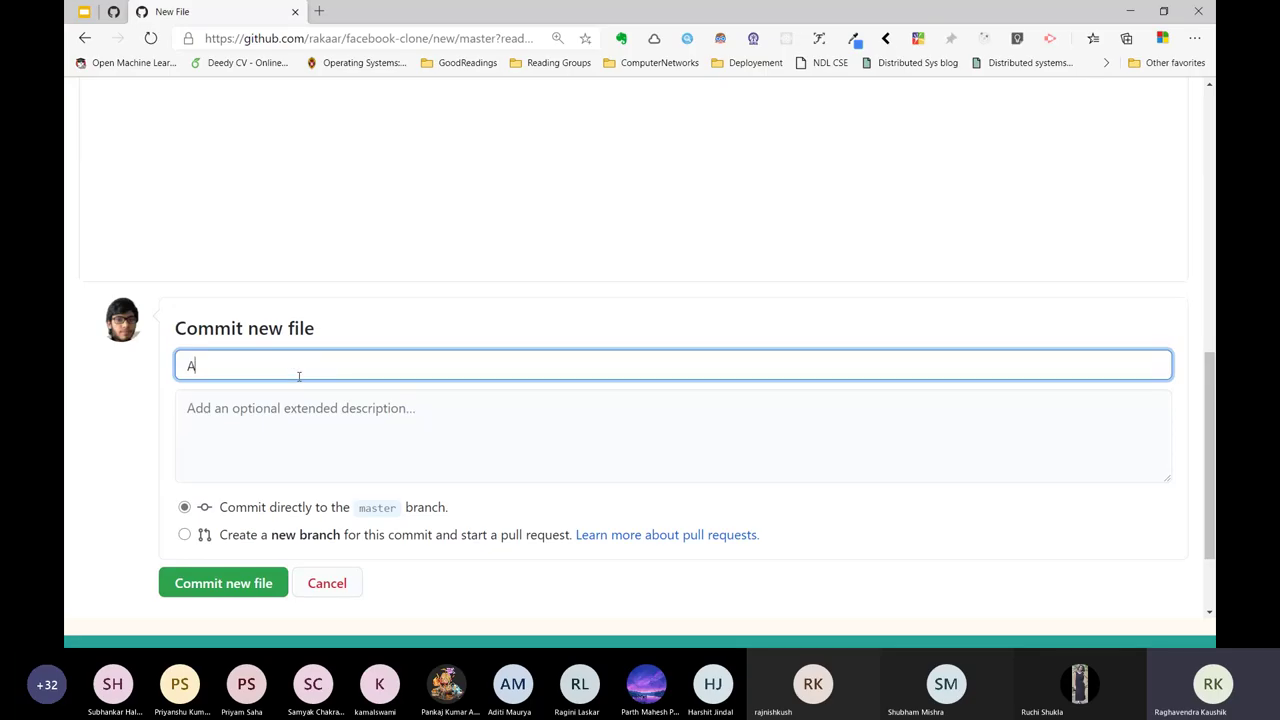
pyautogui.write('dded README.d')
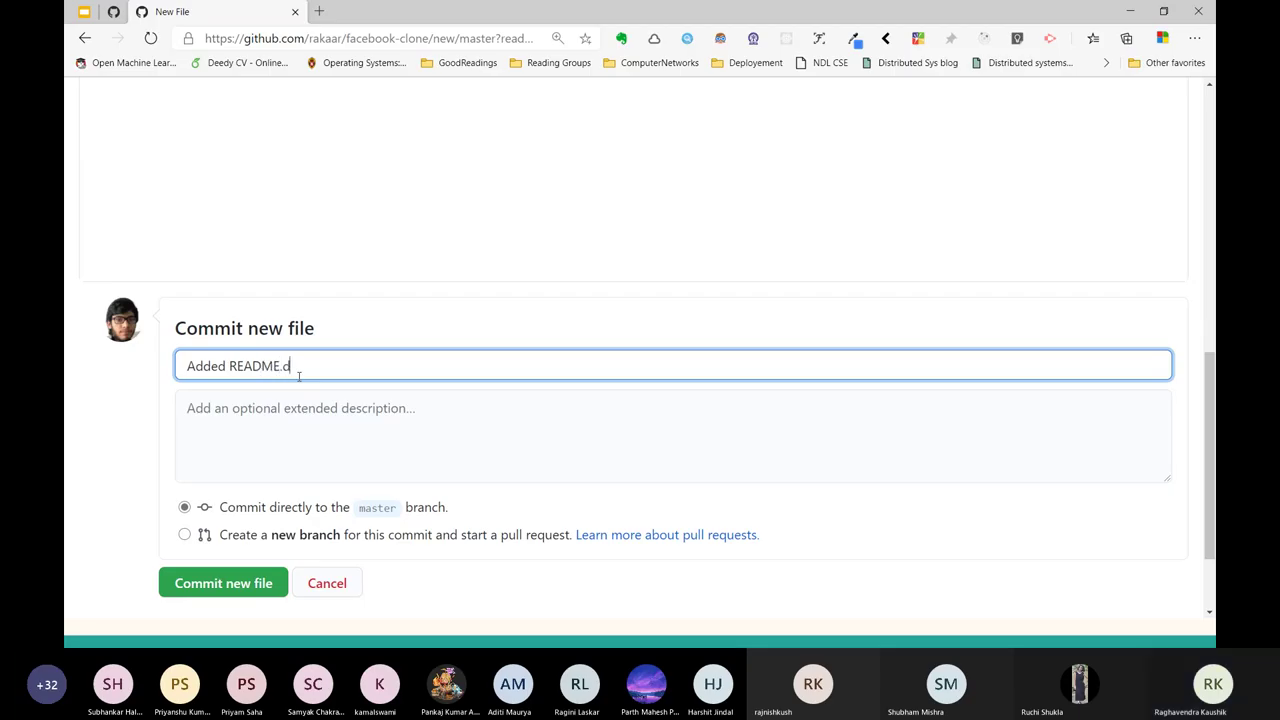
pyautogui.press('BackSpace')
pyautogui.write('d')
pyautogui.press('BackSpace')
pyautogui.write('m')
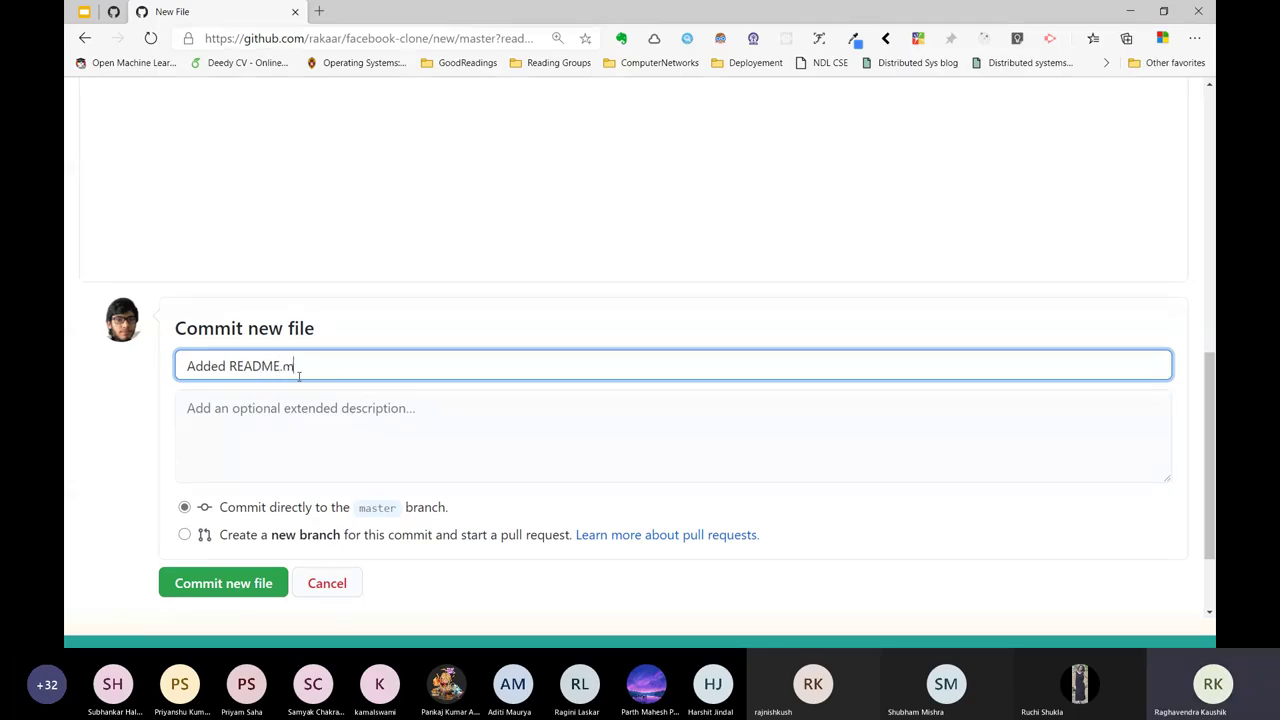
pyautogui.write('d file')
pyautogui.scroll(-1, 271, 415)
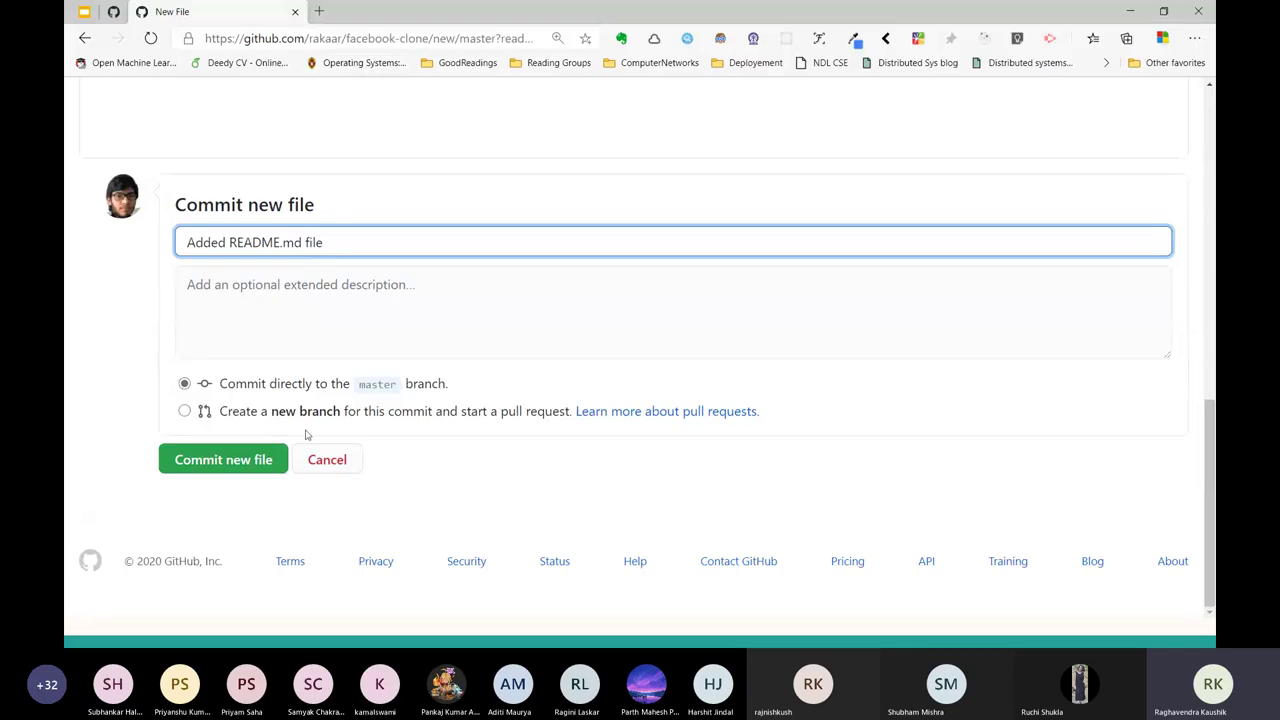
# Commit the new README to master and view the 10-commit history.
pyautogui.click(229, 464)
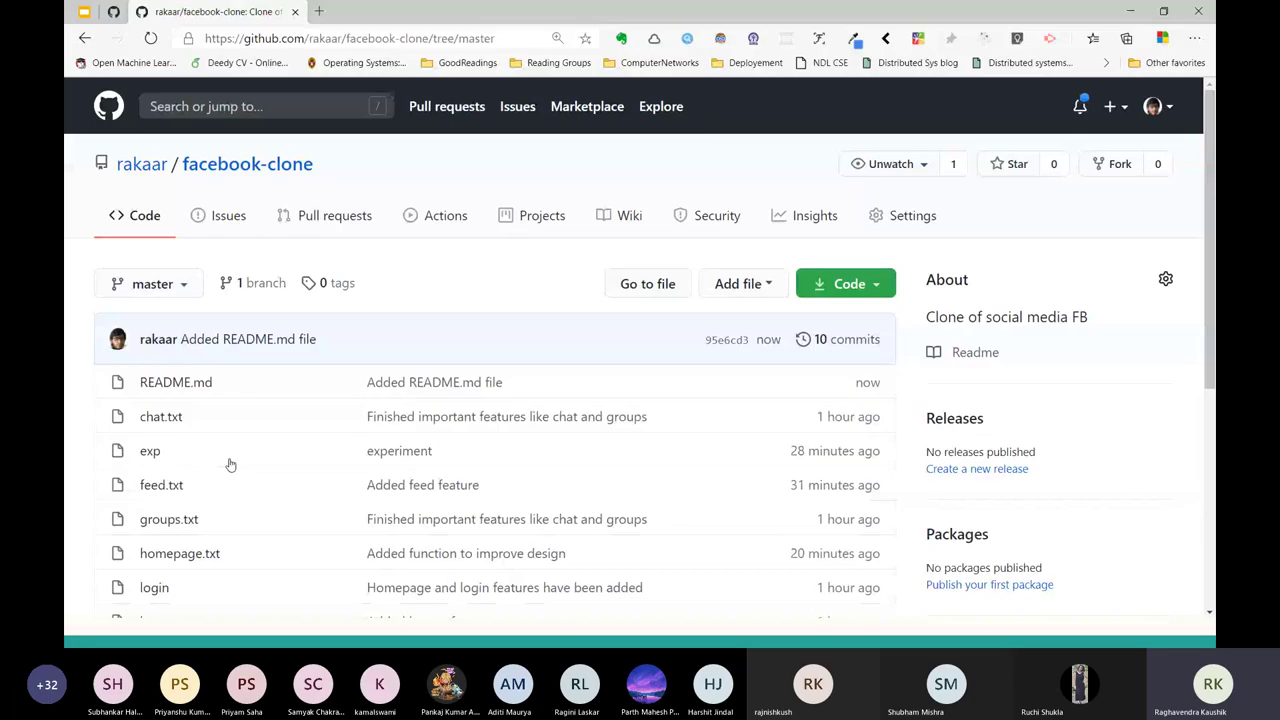
pyautogui.click(828, 340)
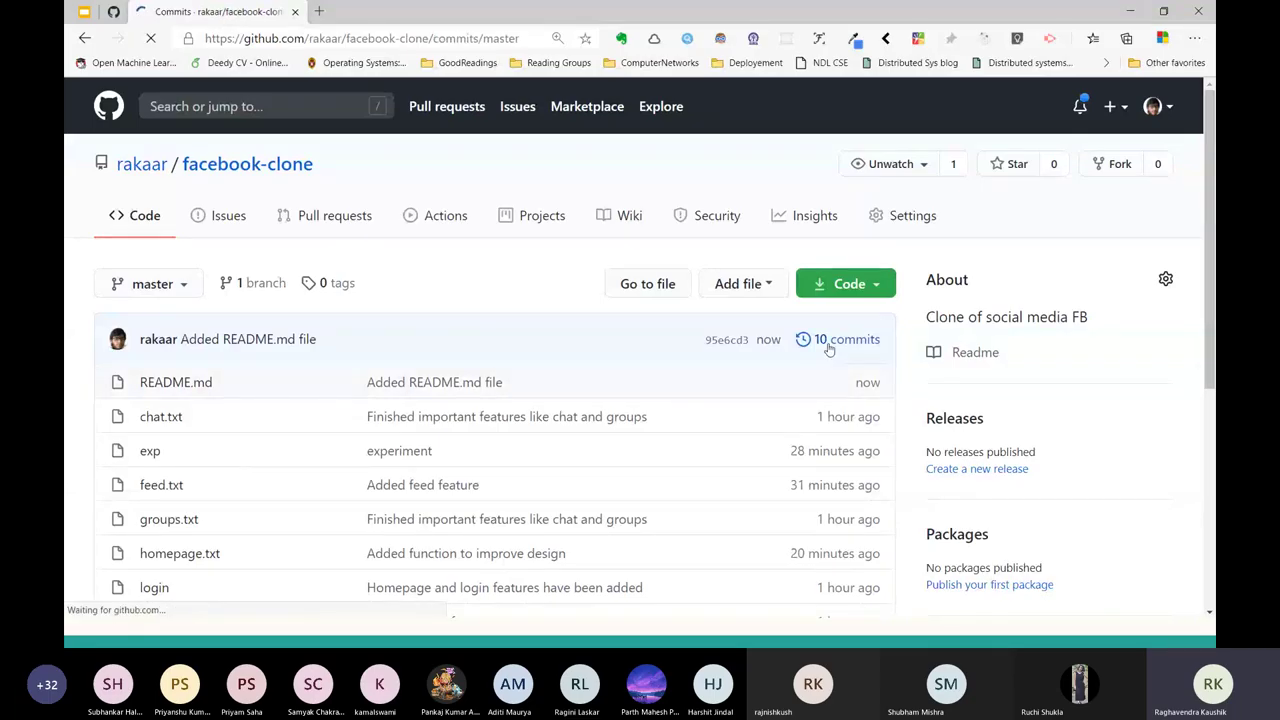
pyautogui.scroll(-1, 112, 279)
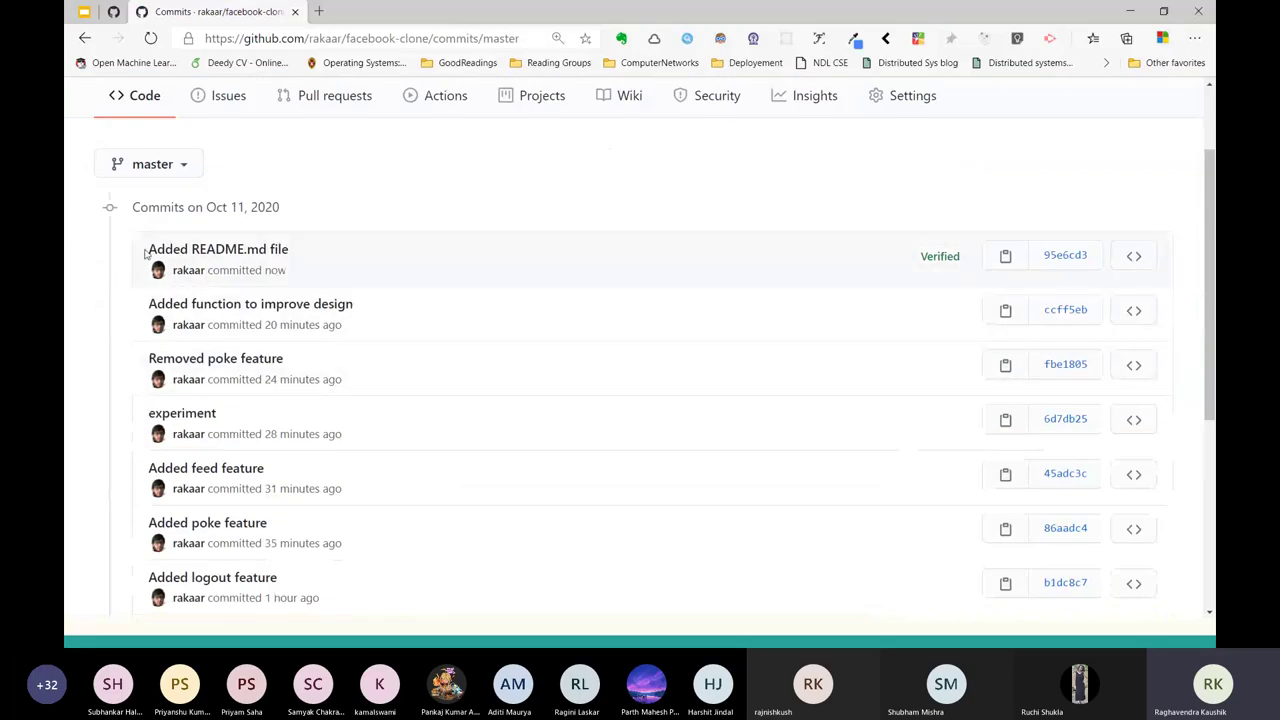
pyautogui.moveTo(145, 253); pyautogui.dragTo(316, 256)
# Clear the Git Bash screen, type git log, and recheck the GitHub commit list.
pyautogui.hotkey('alt', 'Tab')
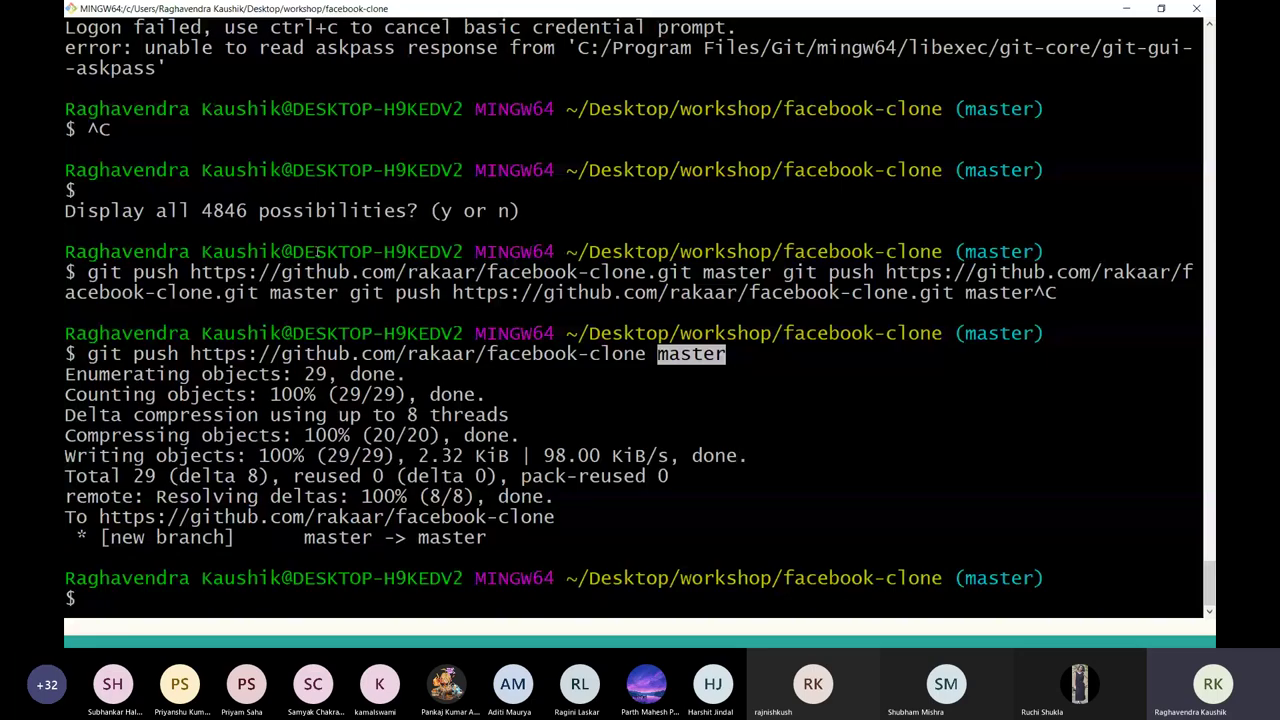
pyautogui.hotkey('ctrl', 'l')
pyautogui.write('git log')
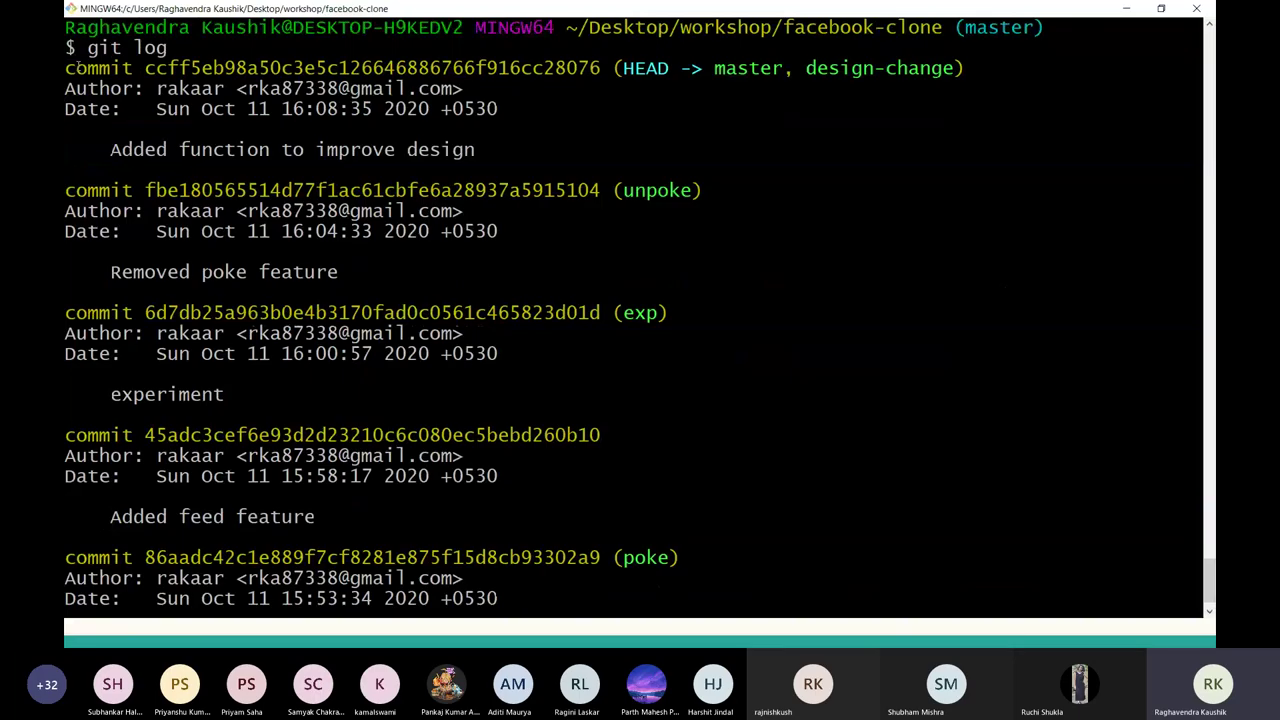
pyautogui.hotkey('alt', 'Tab')
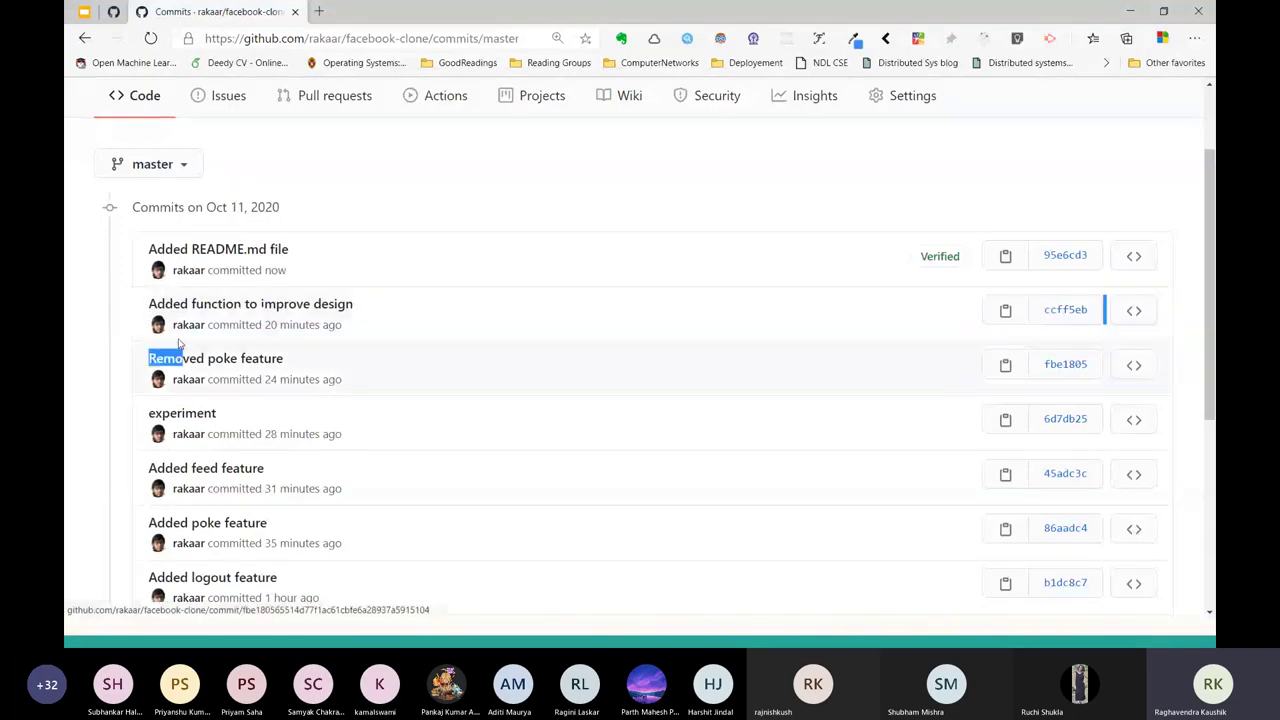
pyautogui.moveTo(179, 343); pyautogui.dragTo(394, 383)
pyautogui.scroll(-1, 394, 383)
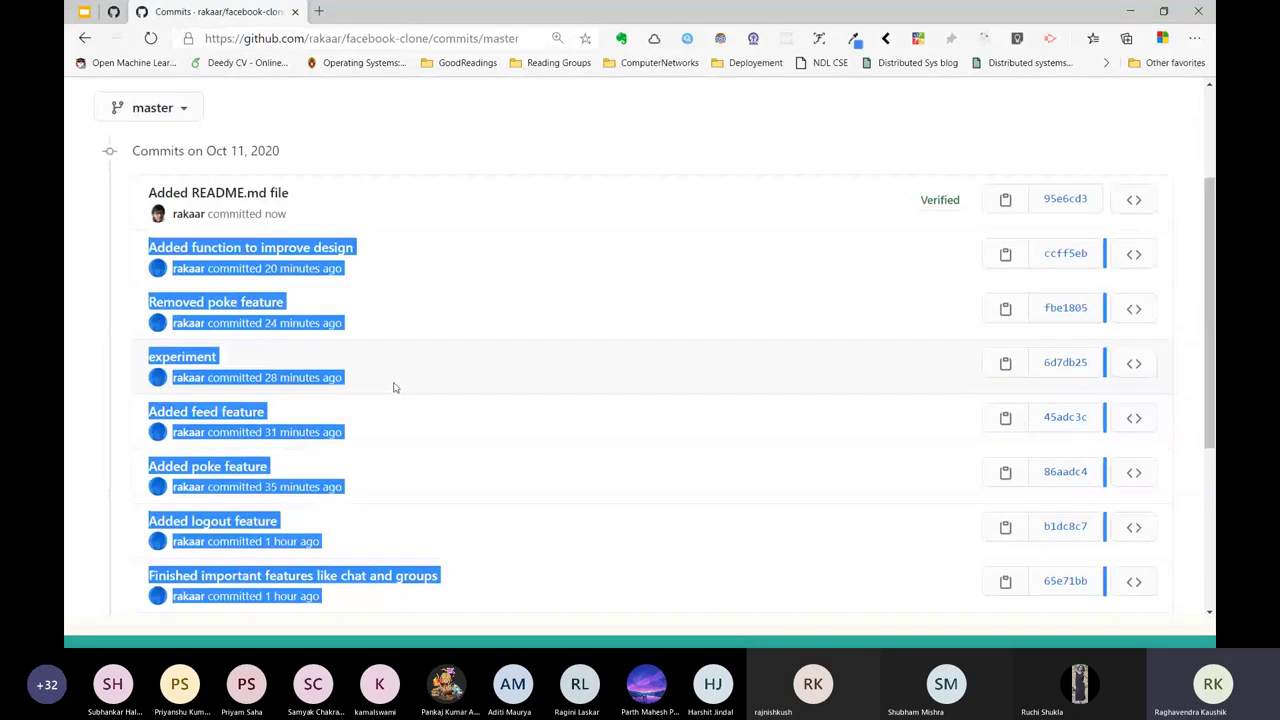
pyautogui.click(394, 388)
pyautogui.scroll(3, 394, 388)
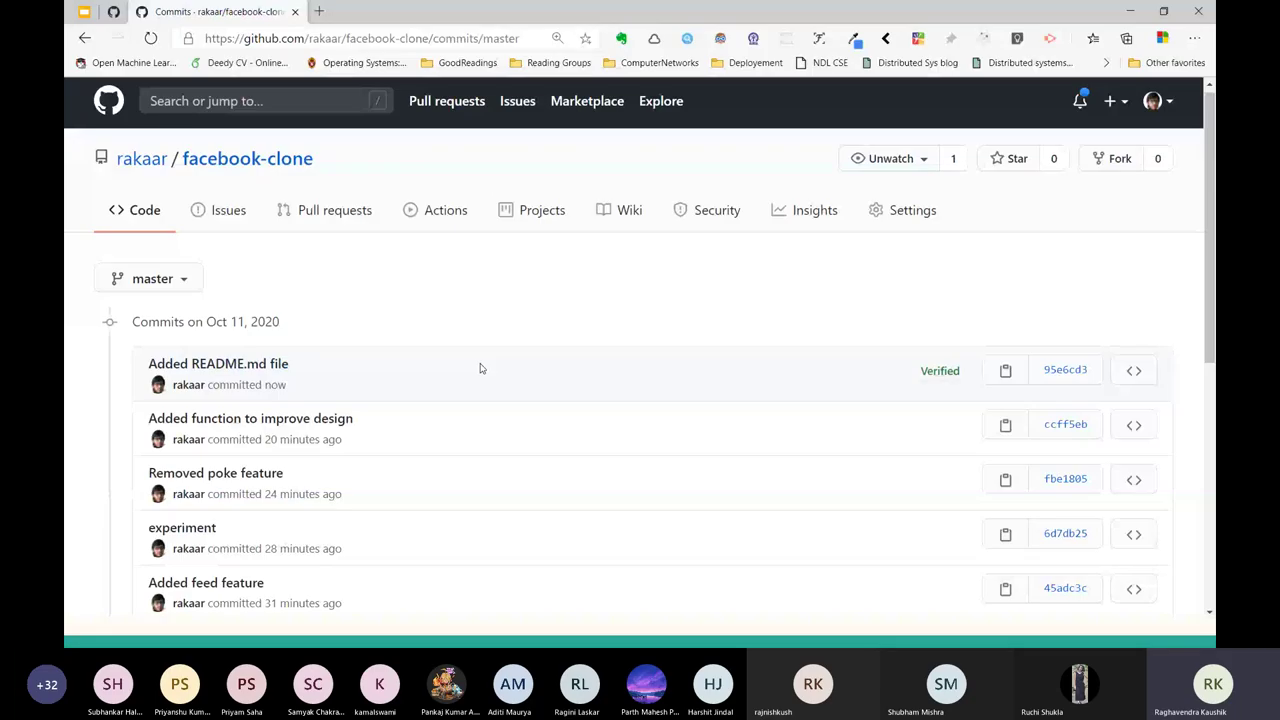
pyautogui.hotkey('alt', 'Tab')
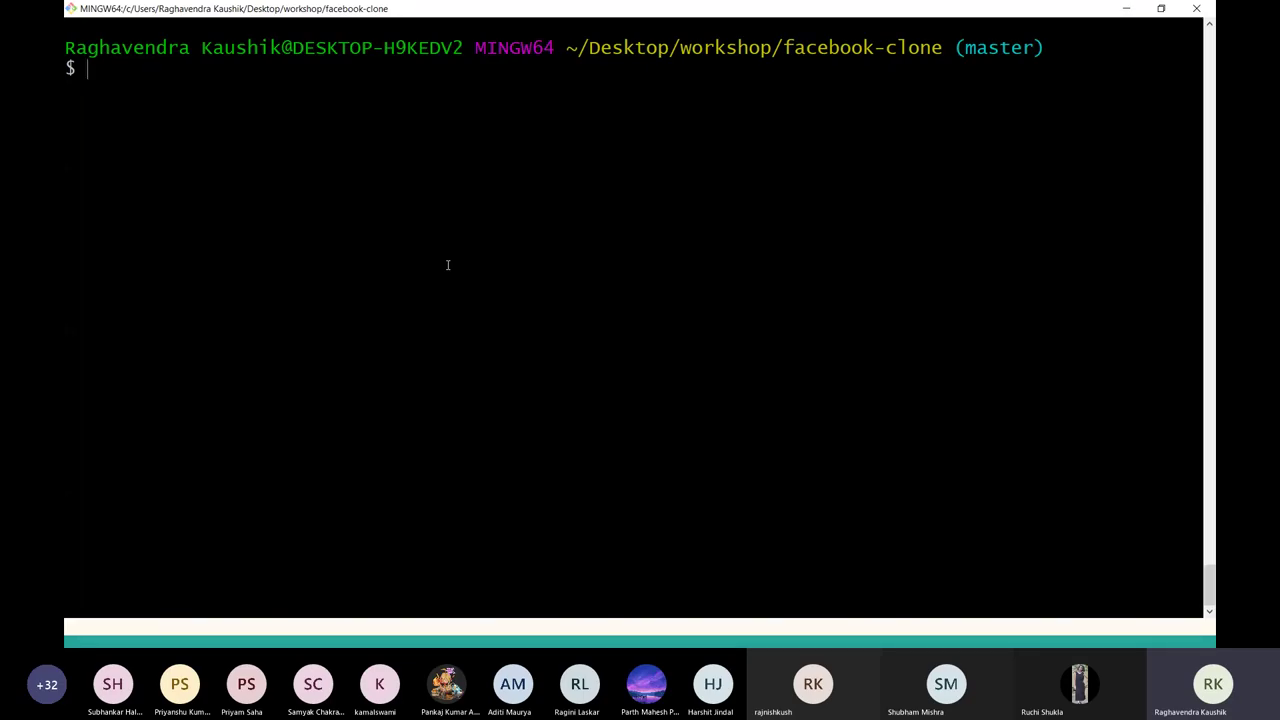
# Pull master from the GitHub facebook-clone repository and confirm git log shows 'Added README.md file'.
pyautogui.write('git pull https:/')
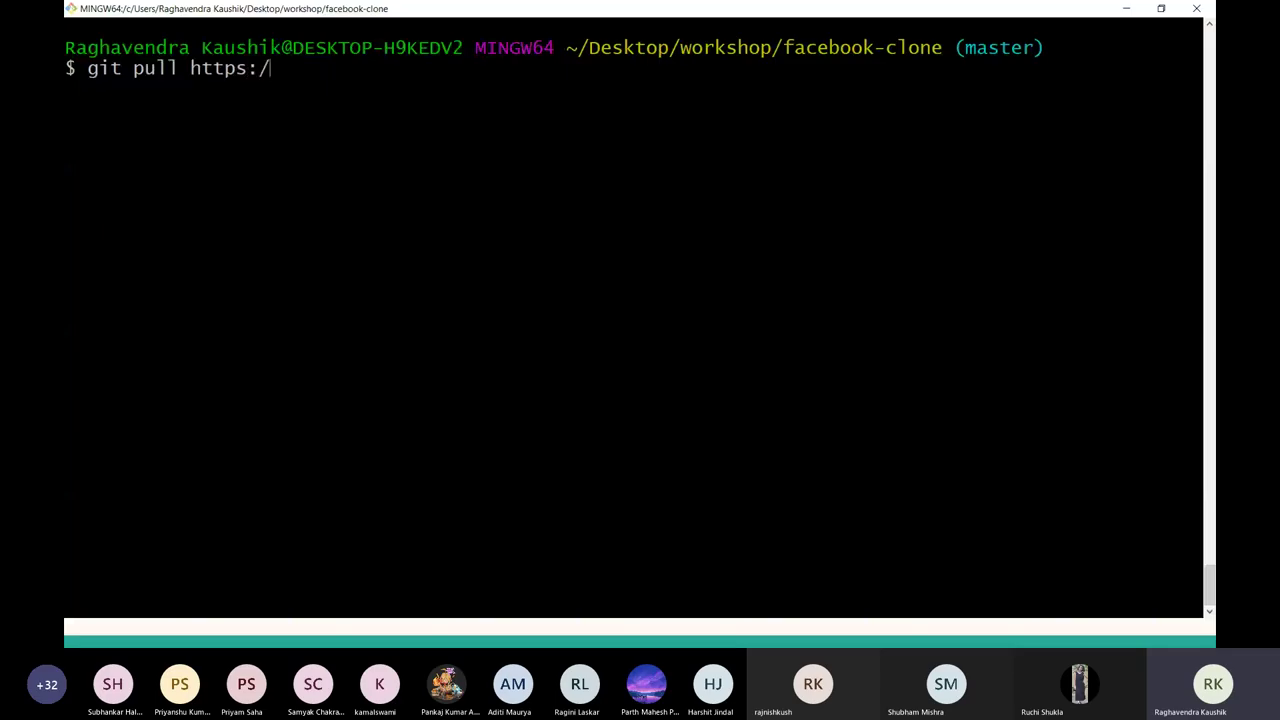
pyautogui.write('/github.com/rakaar')
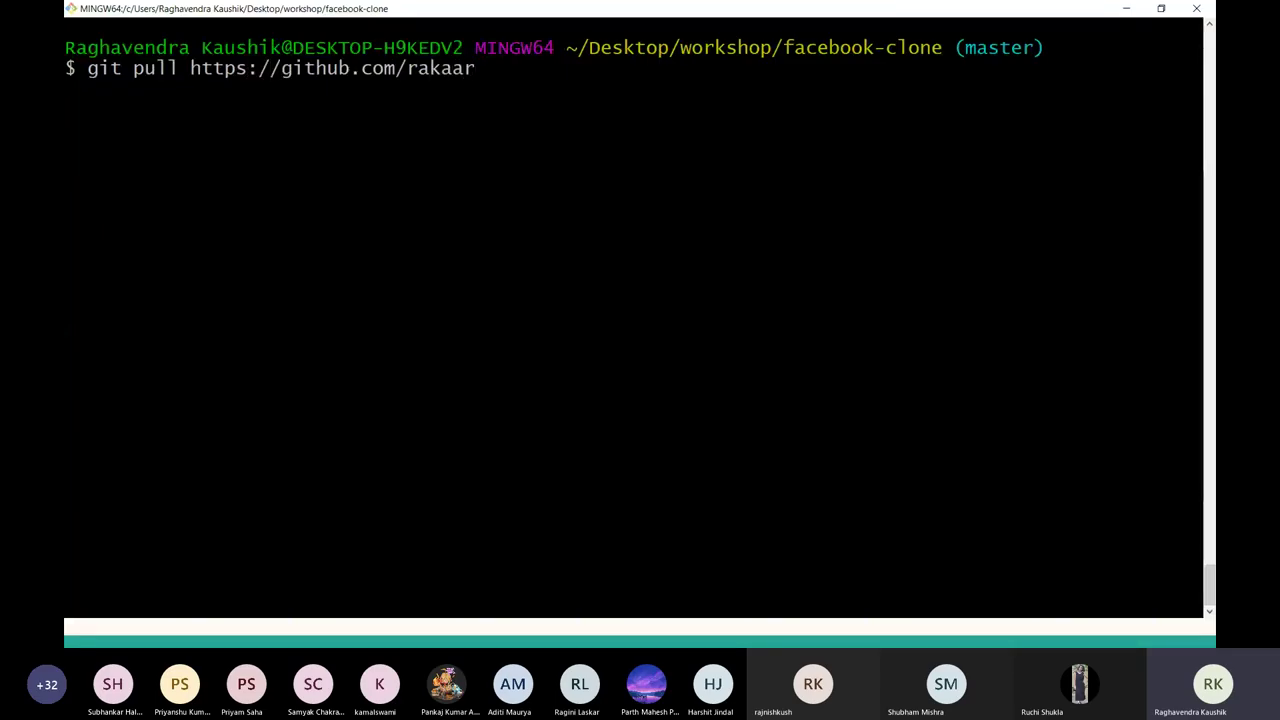
pyautogui.write('/faceb')
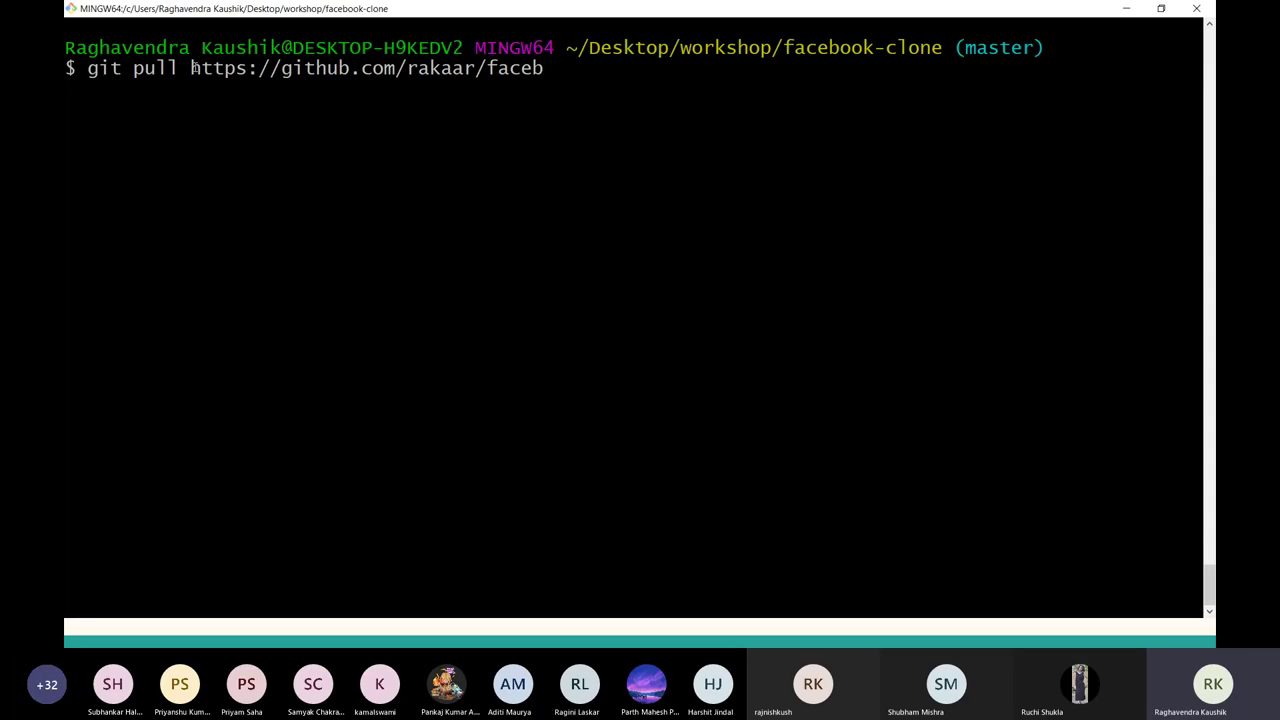
pyautogui.moveTo(193, 68); pyautogui.dragTo(362, 68)
pyautogui.hotkey('alt', 'Tab')
pyautogui.hotkey('alt', 'Tab')
pyautogui.write('ook-clone master')
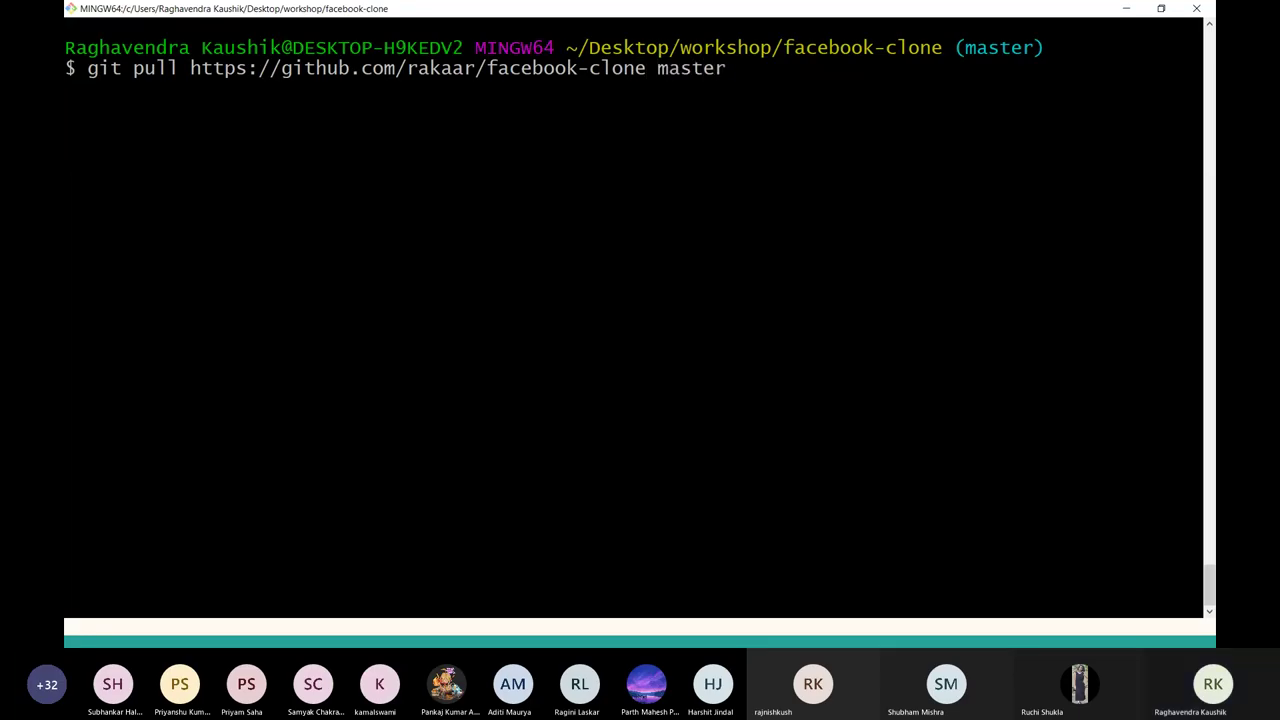
pyautogui.press('Return')
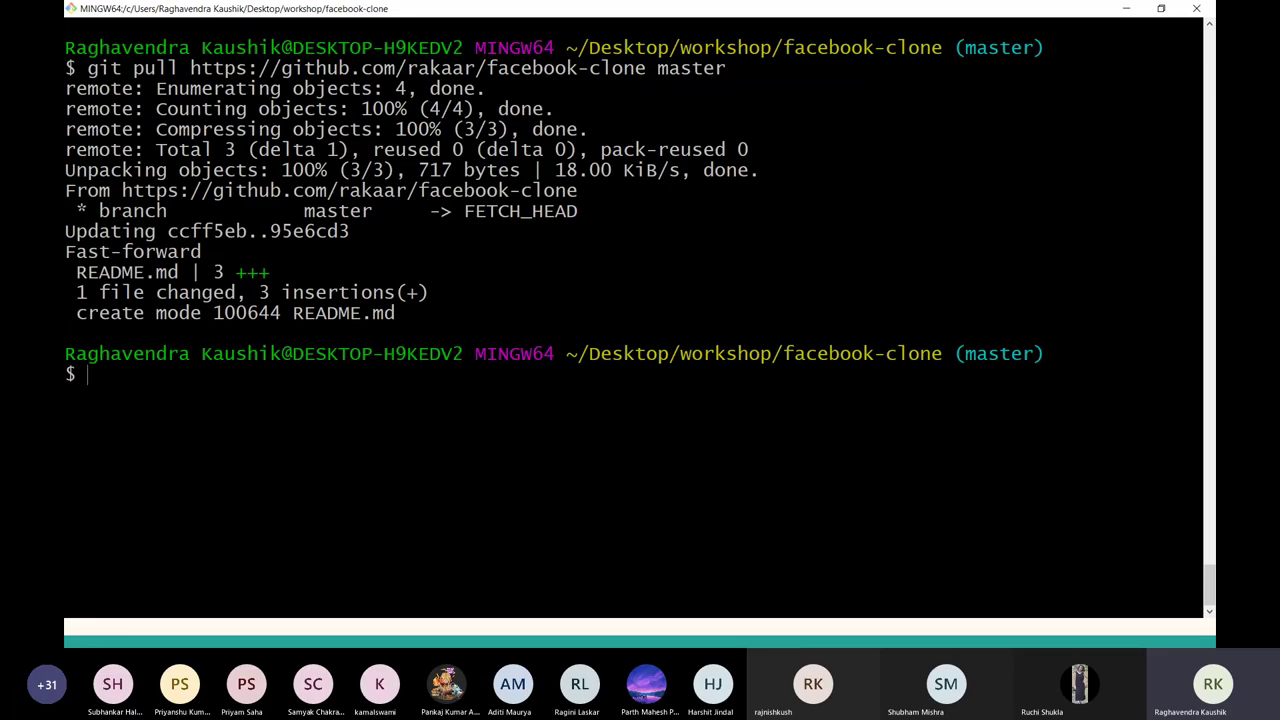
pyautogui.write('git log')
pyautogui.press('Return')
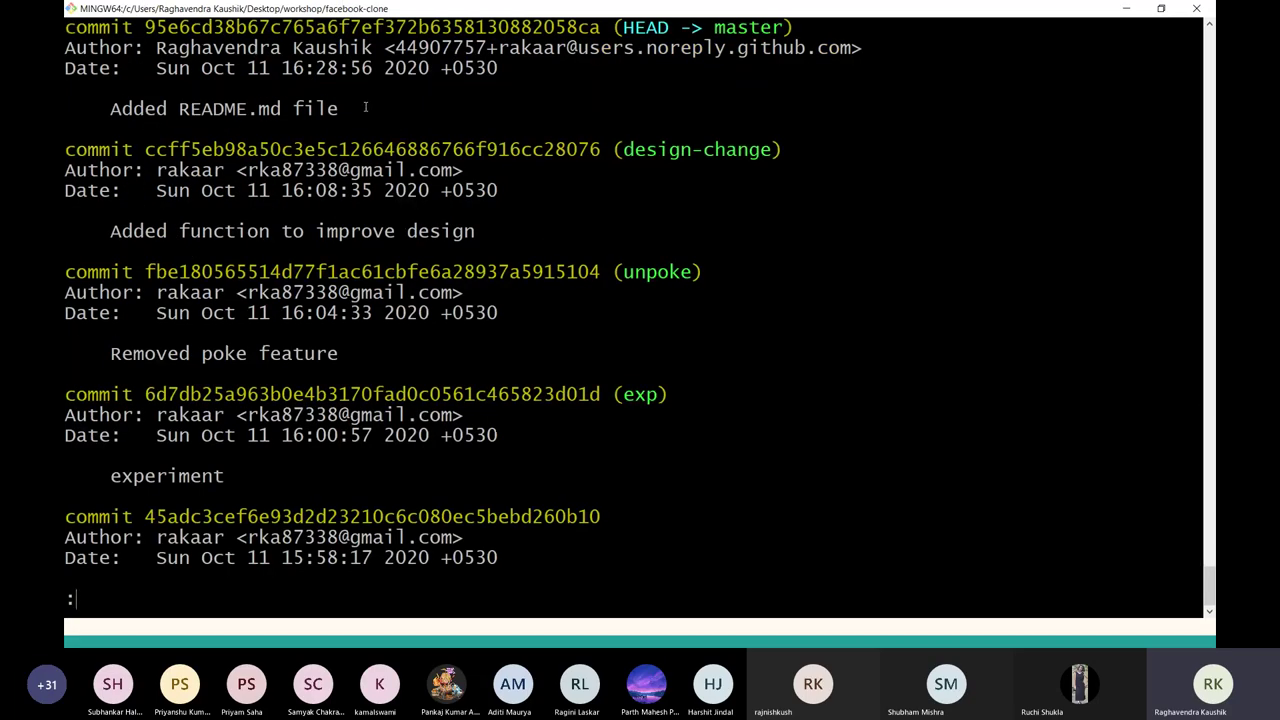
# List the project files and print README.md with cat.
pyautogui.scroll(1, 365, 107)
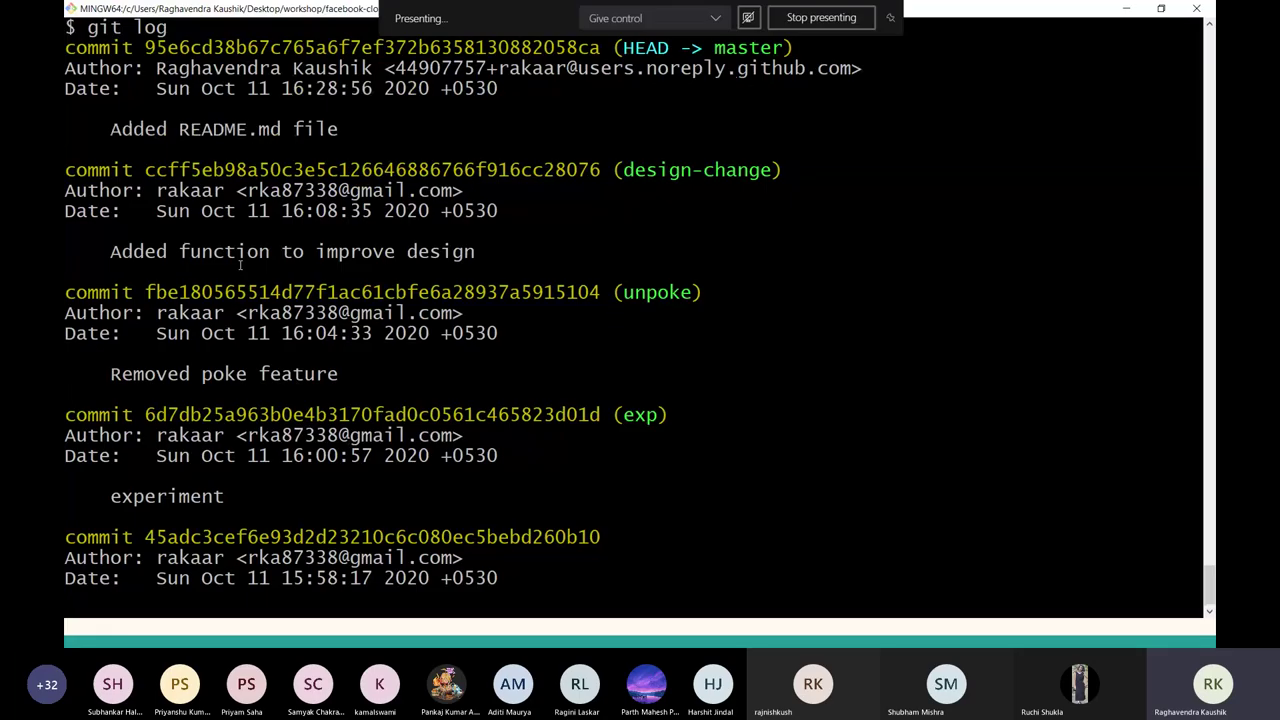
pyautogui.hotkey('ctrl', 'l')
pyautogui.press('Up')
pyautogui.press('BackSpace')
pyautogui.press('BackSpace')
pyautogui.press('BackSpace')
pyautogui.press('BackSpace')
pyautogui.press('BackSpace')
pyautogui.press('BackSpace')
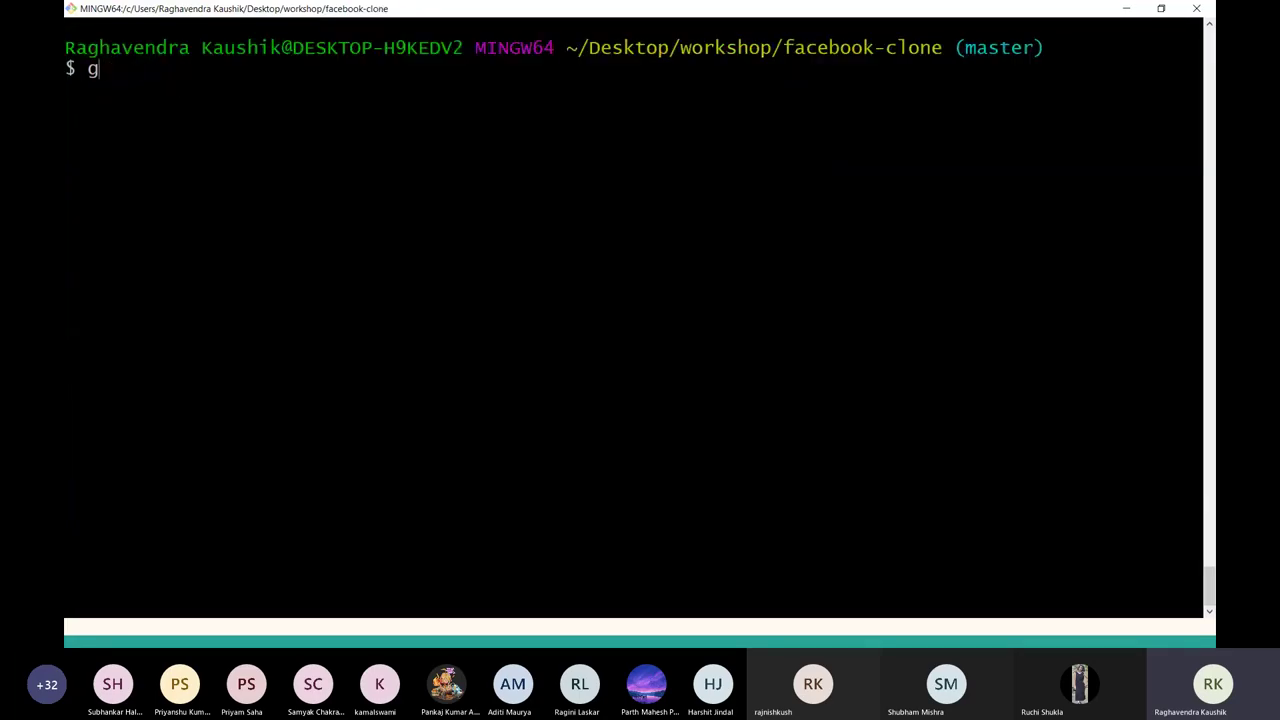
pyautogui.press('BackSpace')
pyautogui.write('ls')
pyautogui.press('Return')
pyautogui.write('cat')
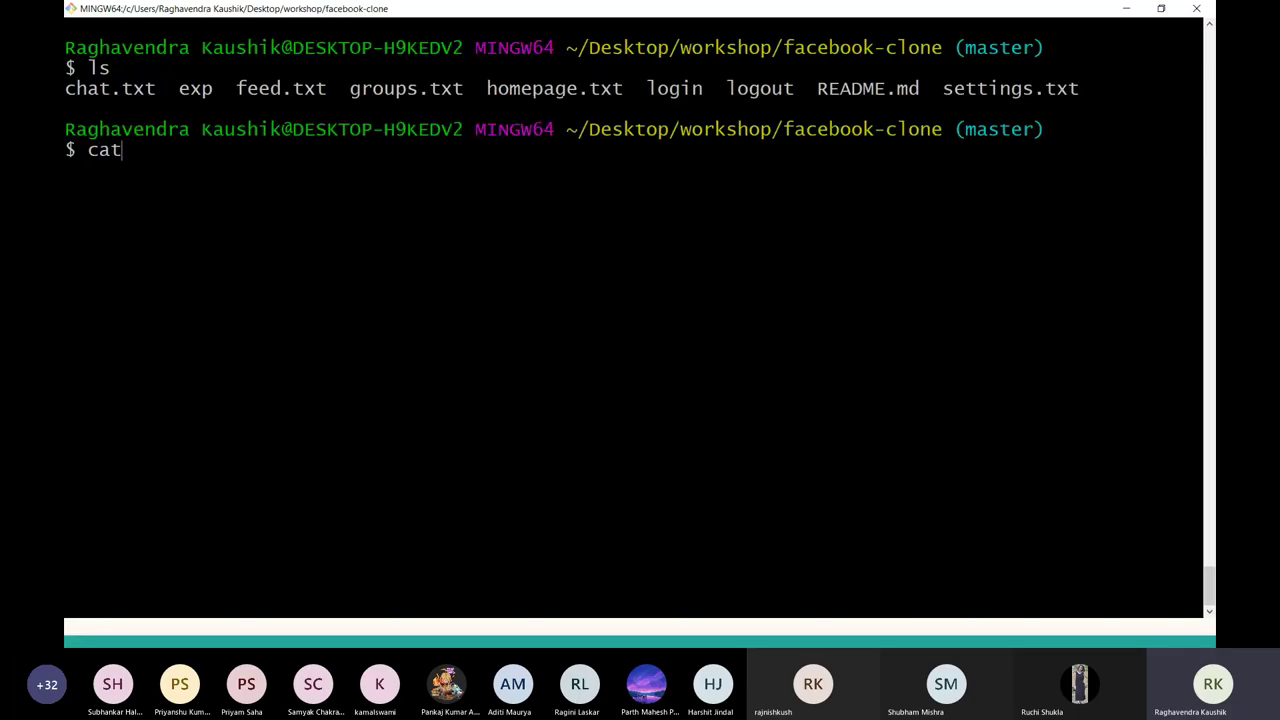
pyautogui.write(' RE')
pyautogui.press('Tab')
pyautogui.press('Return')
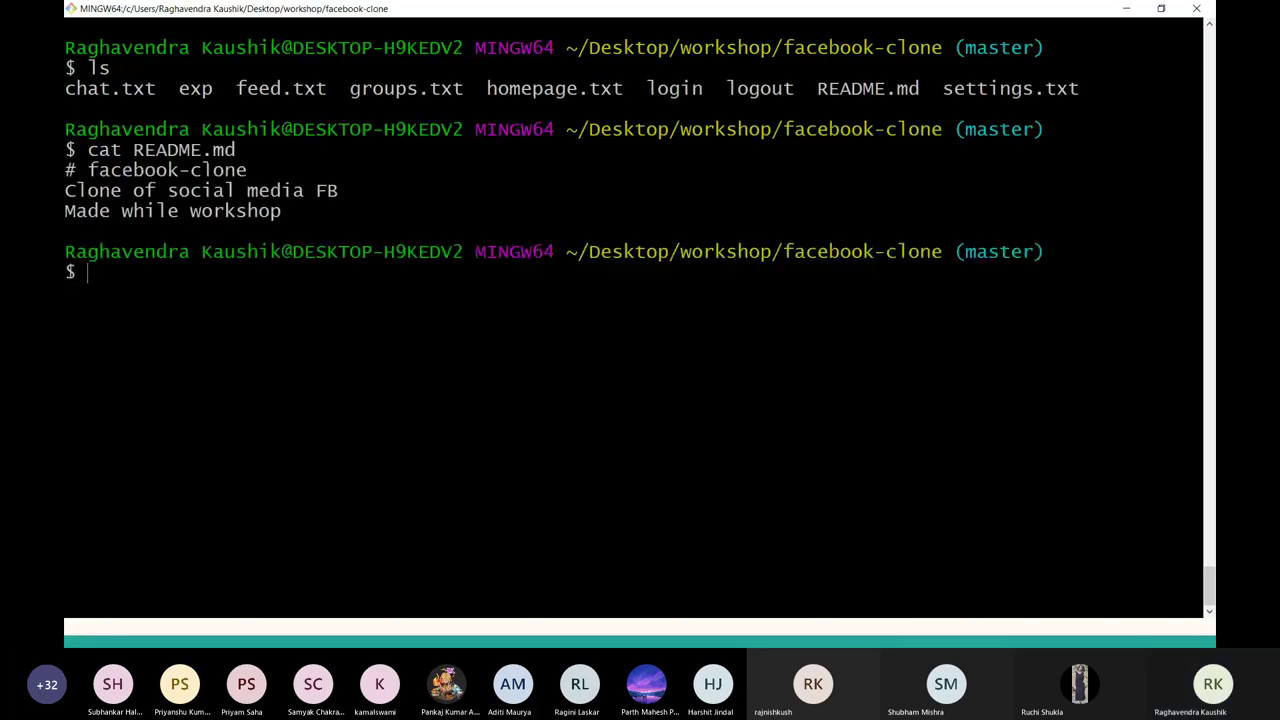
pyautogui.moveTo(331, 218); pyautogui.dragTo(64, 168)
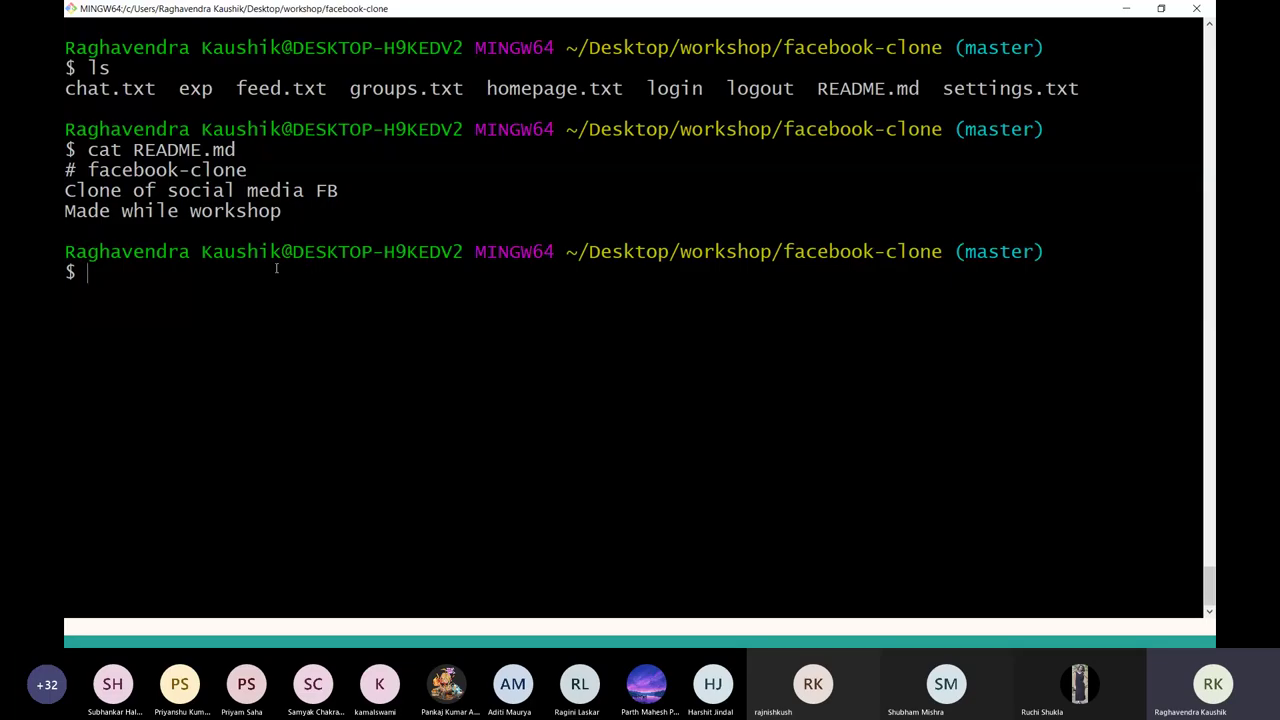
# Dismiss the low-battery notification in the browser and clear the Git Bash screen.
pyautogui.hotkey('alt', 'Tab')
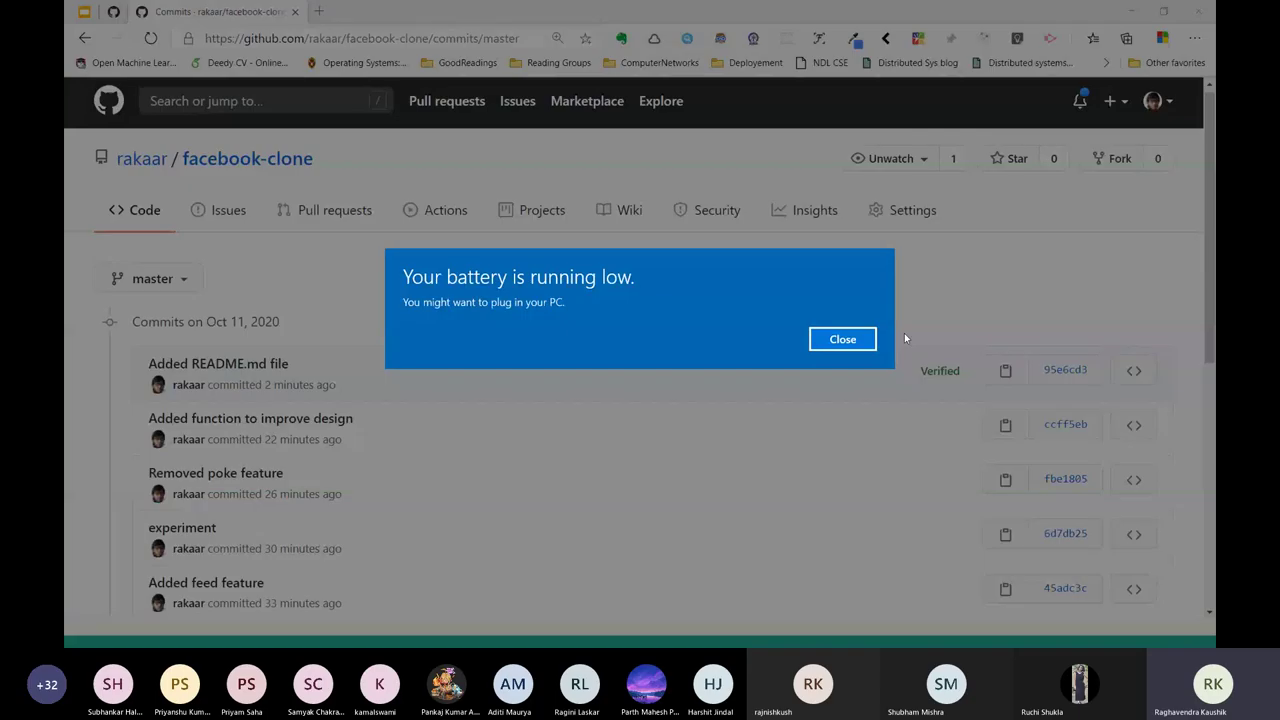
pyautogui.click(843, 339)
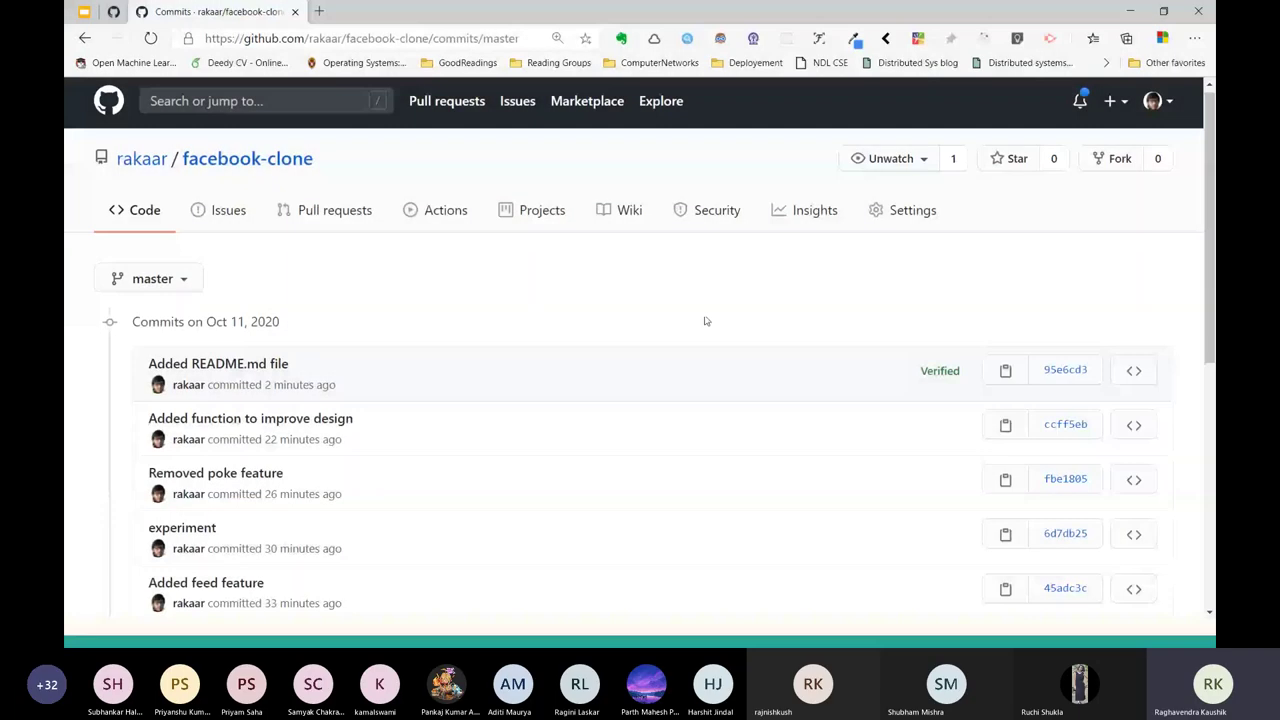
pyautogui.hotkey('alt', 'Tab')
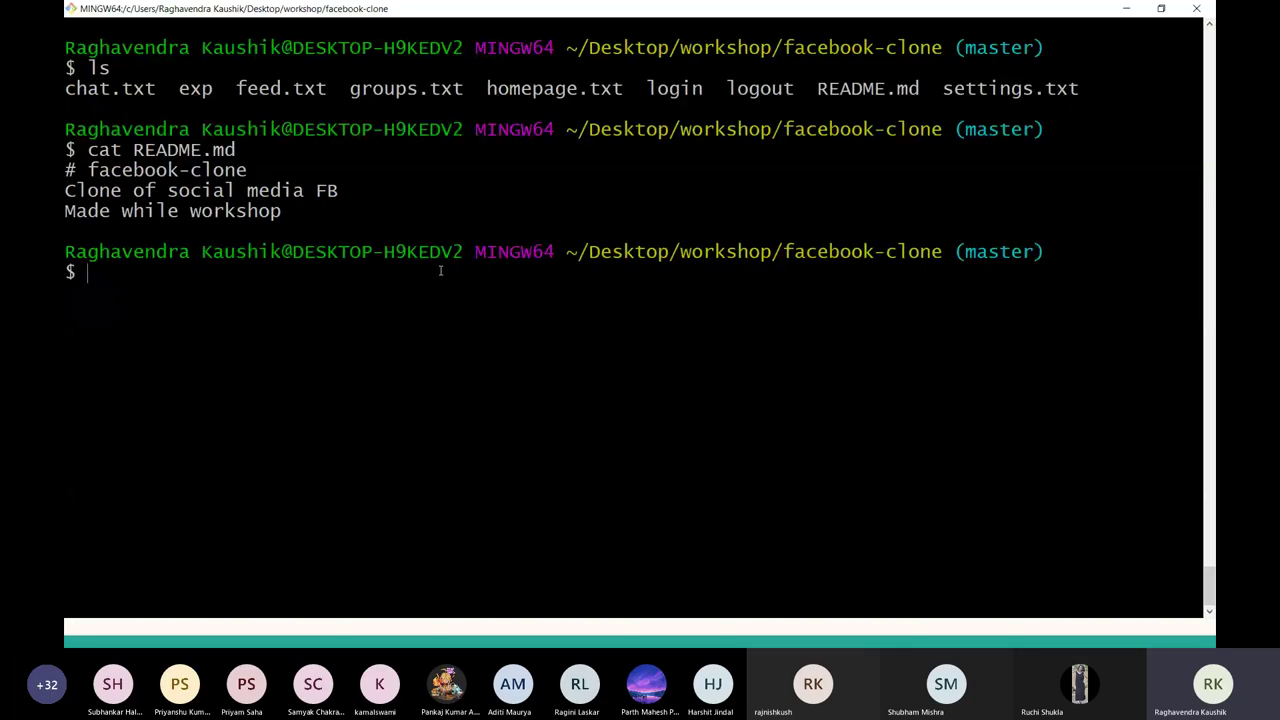
pyautogui.hotkey('alt', 'Tab')
pyautogui.hotkey('alt', 'Tab')
pyautogui.hotkey('ctrl', 'l')
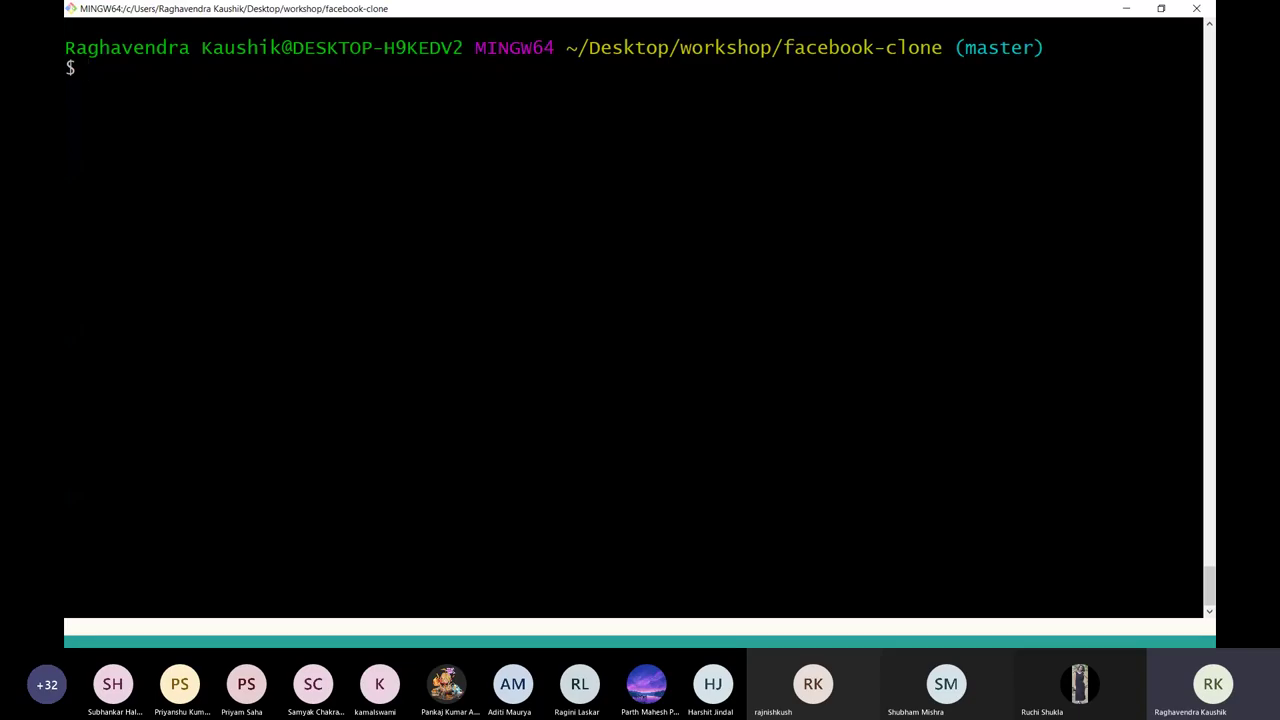
# Run git remote -v to list the configured remotes, finding none.
pyautogui.write('git remote -v')
pyautogui.press('Return')
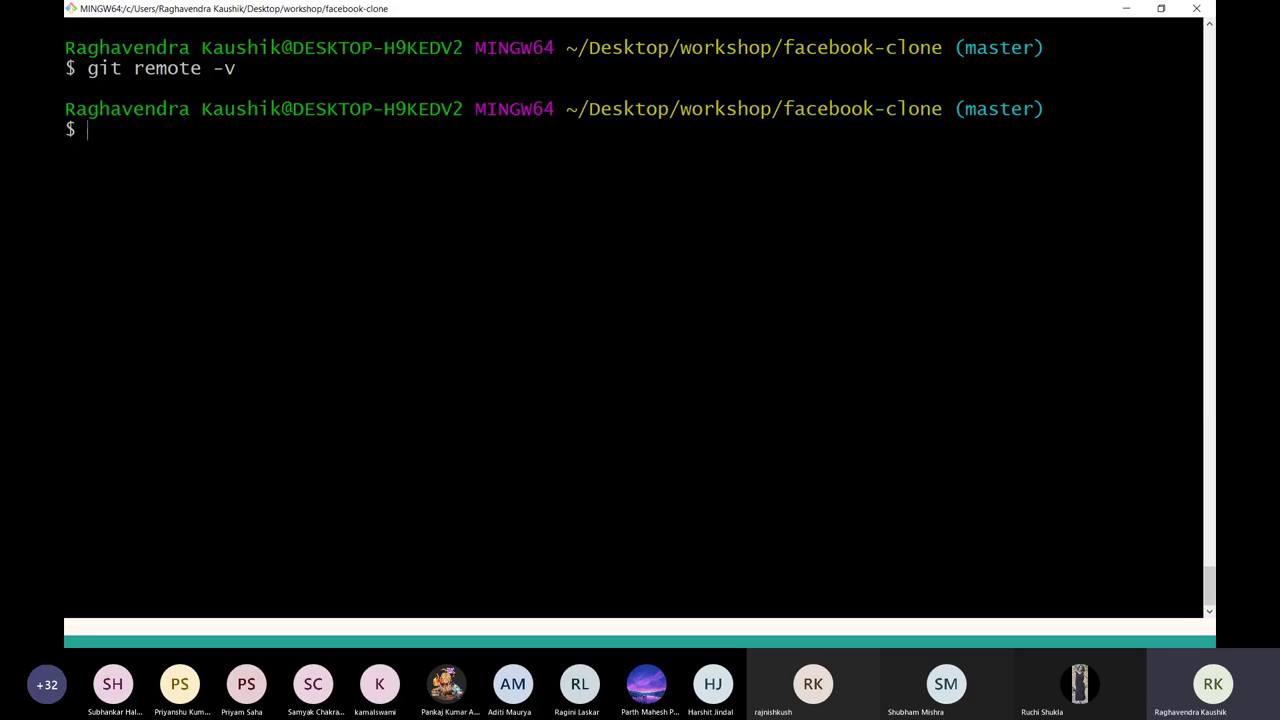
# Navigate to the facebook-clone repository's main page on GitHub and select its URL.
pyautogui.hotkey('alt', 'Tab')
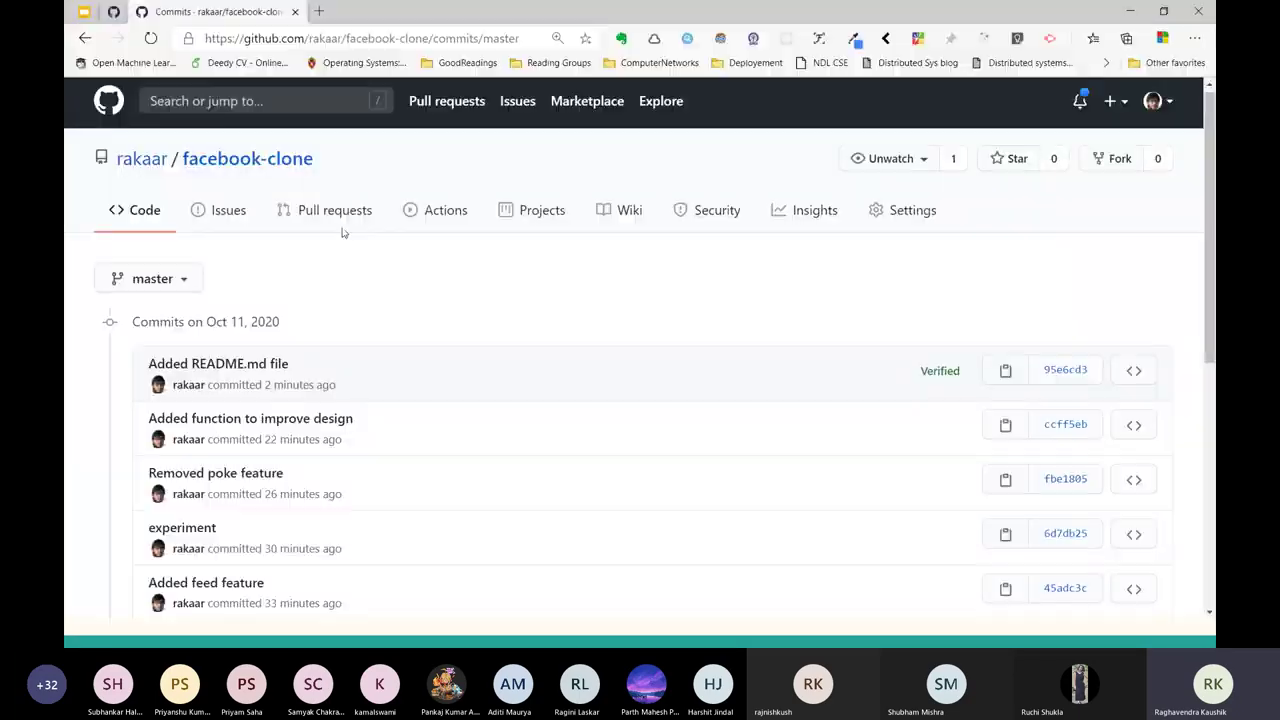
pyautogui.hotkey('alt', 'Left')
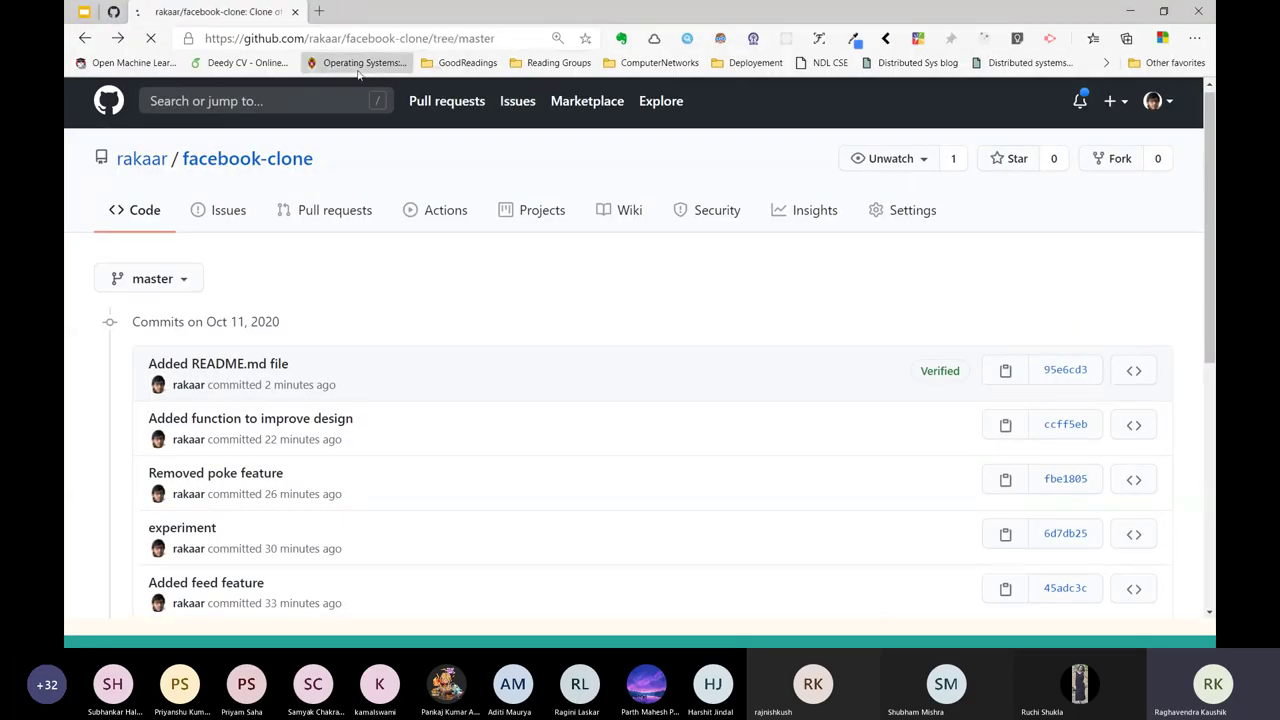
pyautogui.click(352, 64)
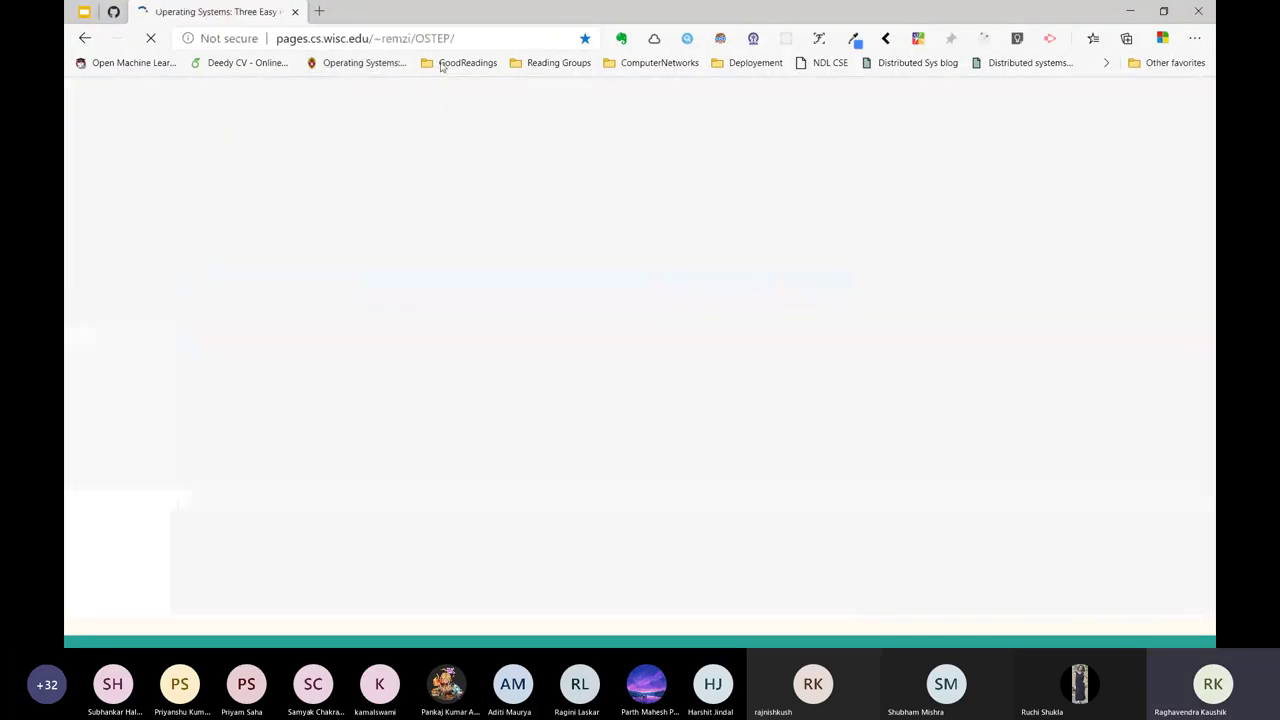
pyautogui.click(78, 39)
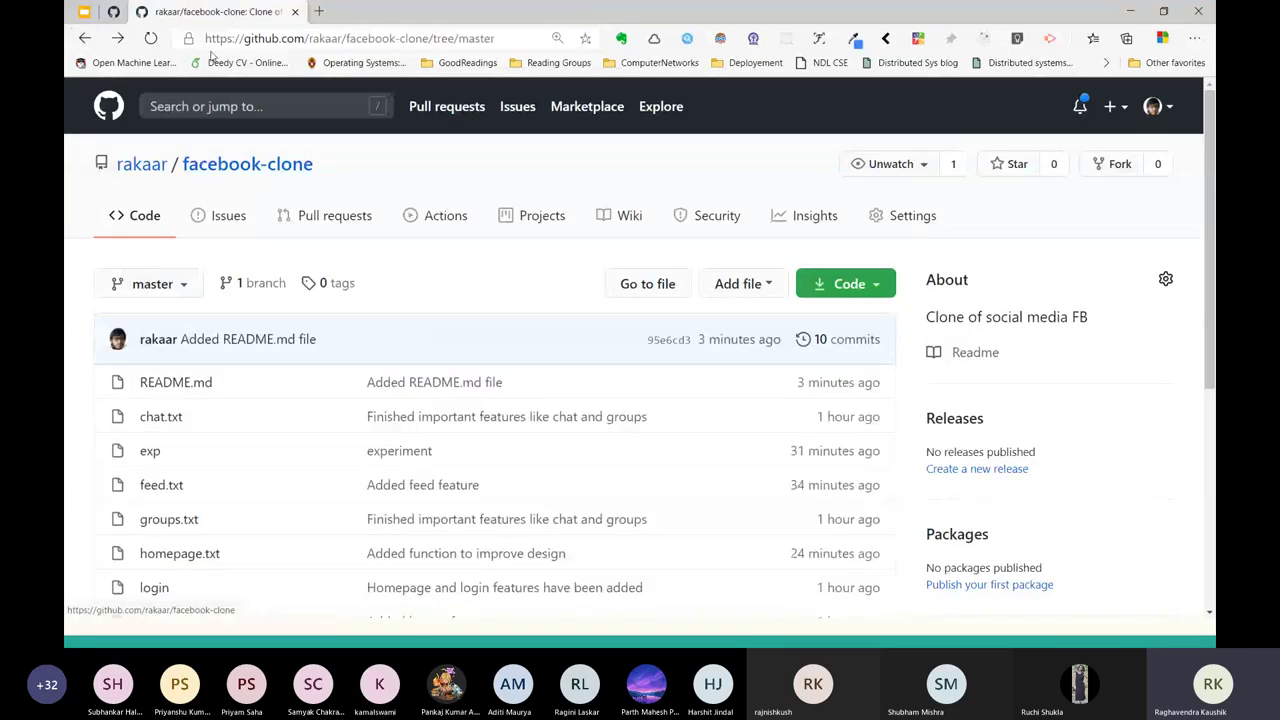
pyautogui.click(230, 164)
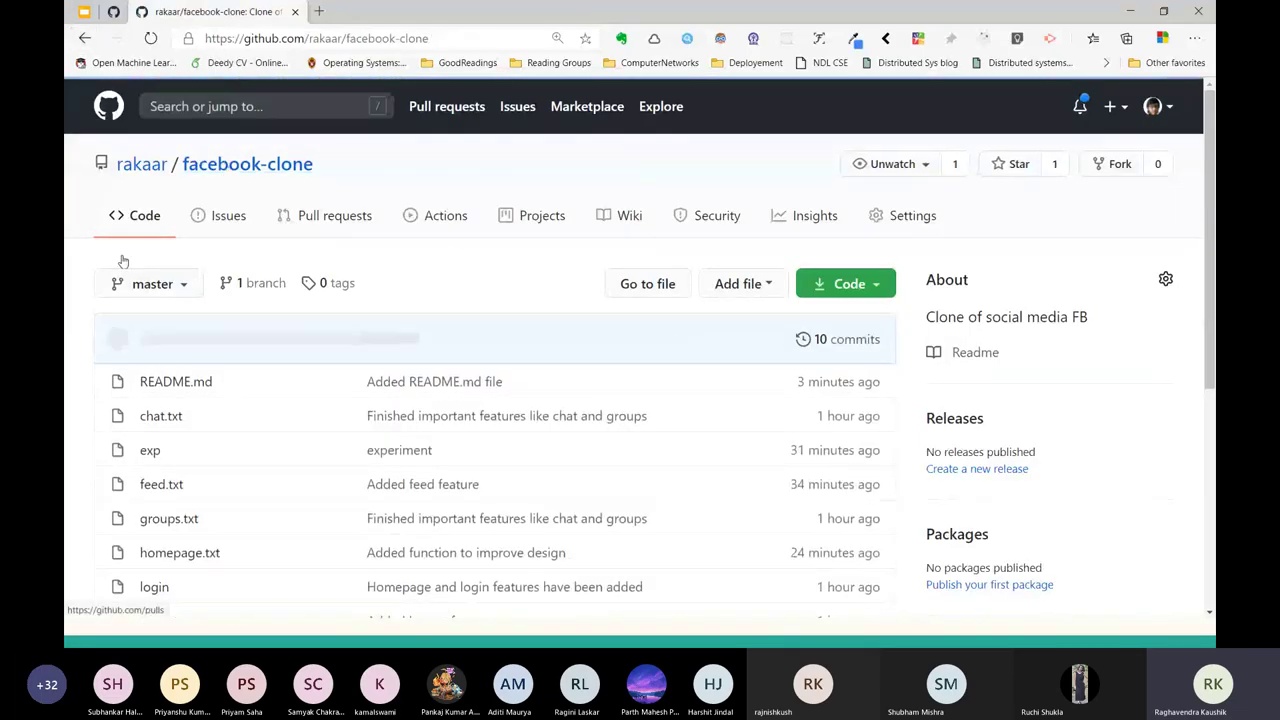
pyautogui.click(214, 38)
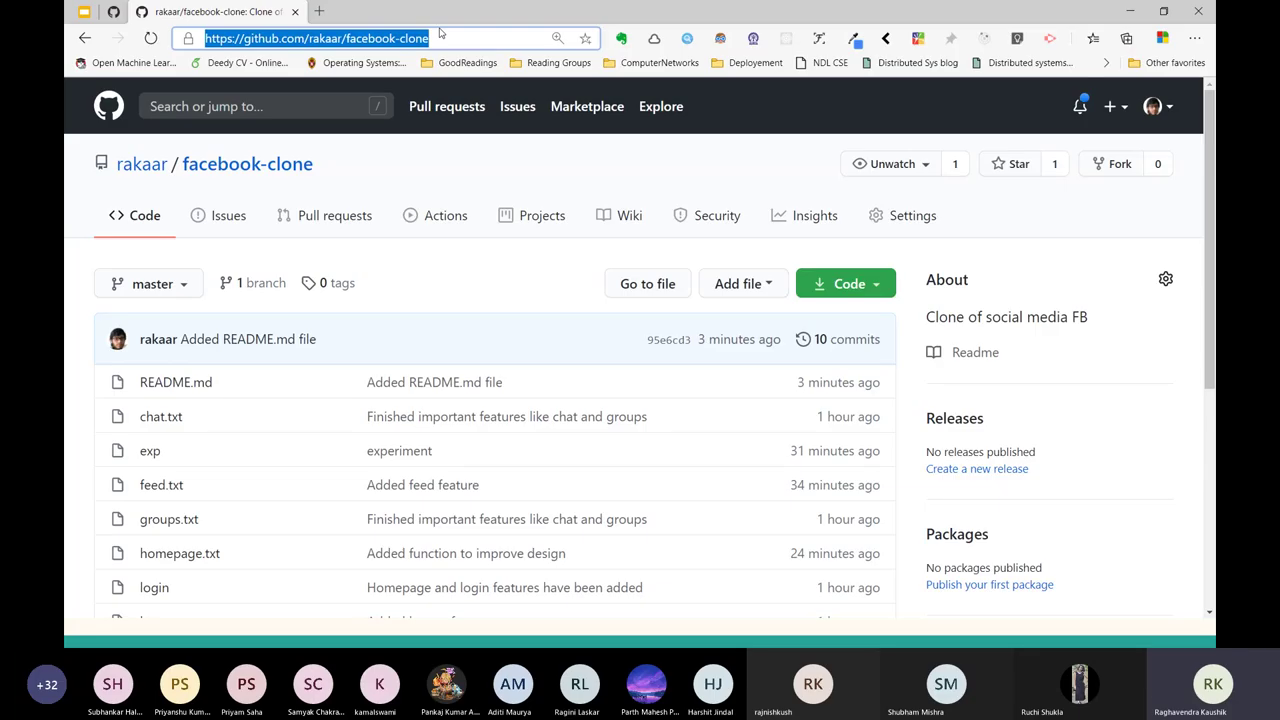
pyautogui.hotkey('alt', 'Tab')
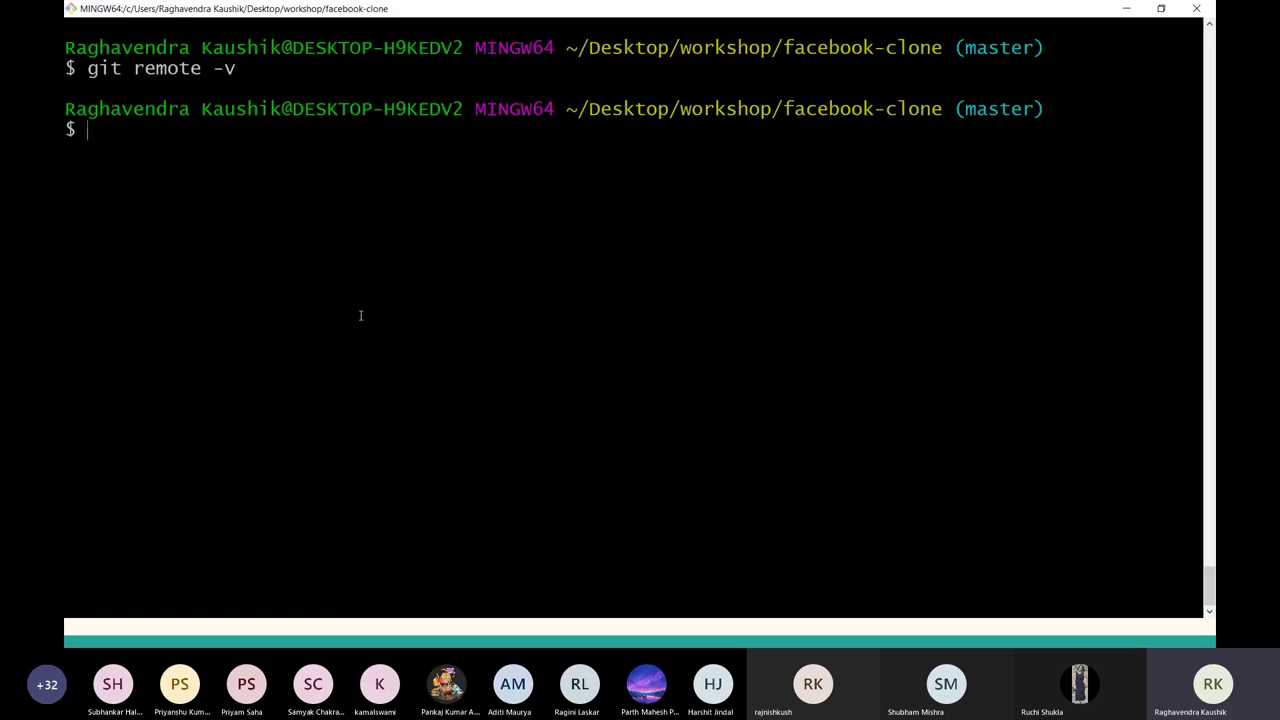
# Add origin as the facebook-clone GitHub URL and list remotes with git remote -v.
pyautogui.write('git remote a')
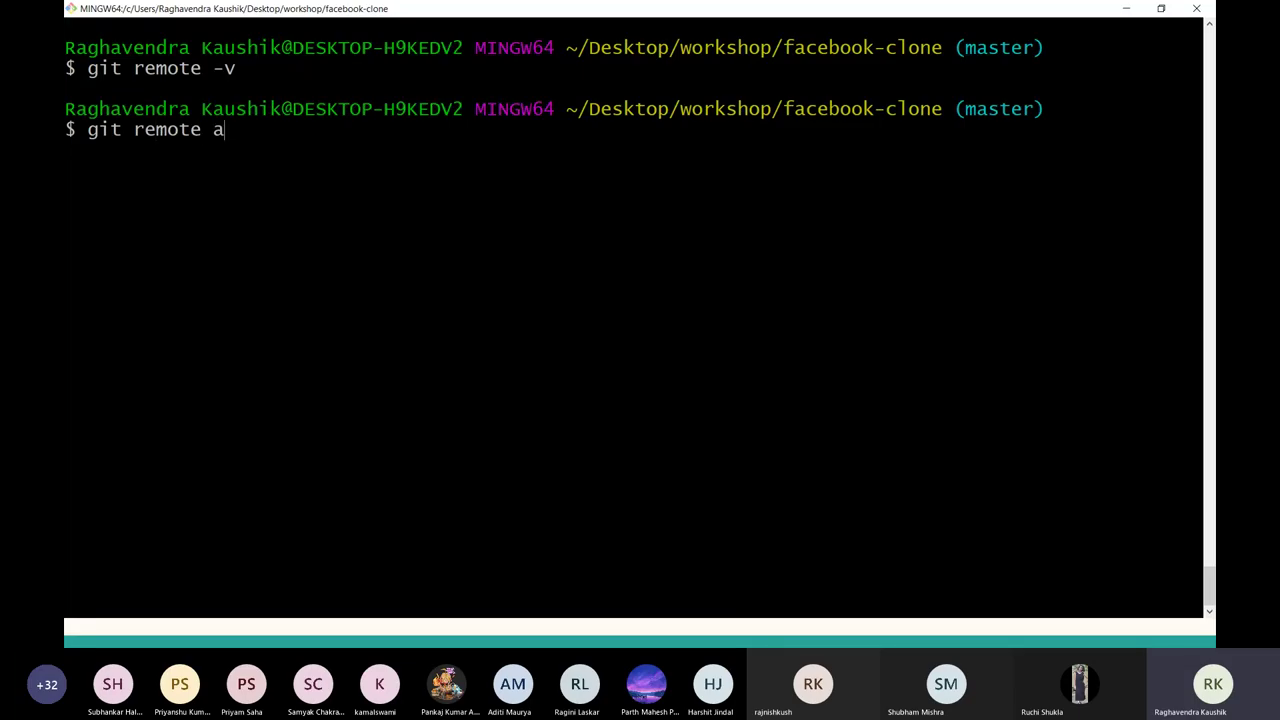
pyautogui.write('dd')
pyautogui.write('origin')
pyautogui.hotkey('alt', 'Tab')
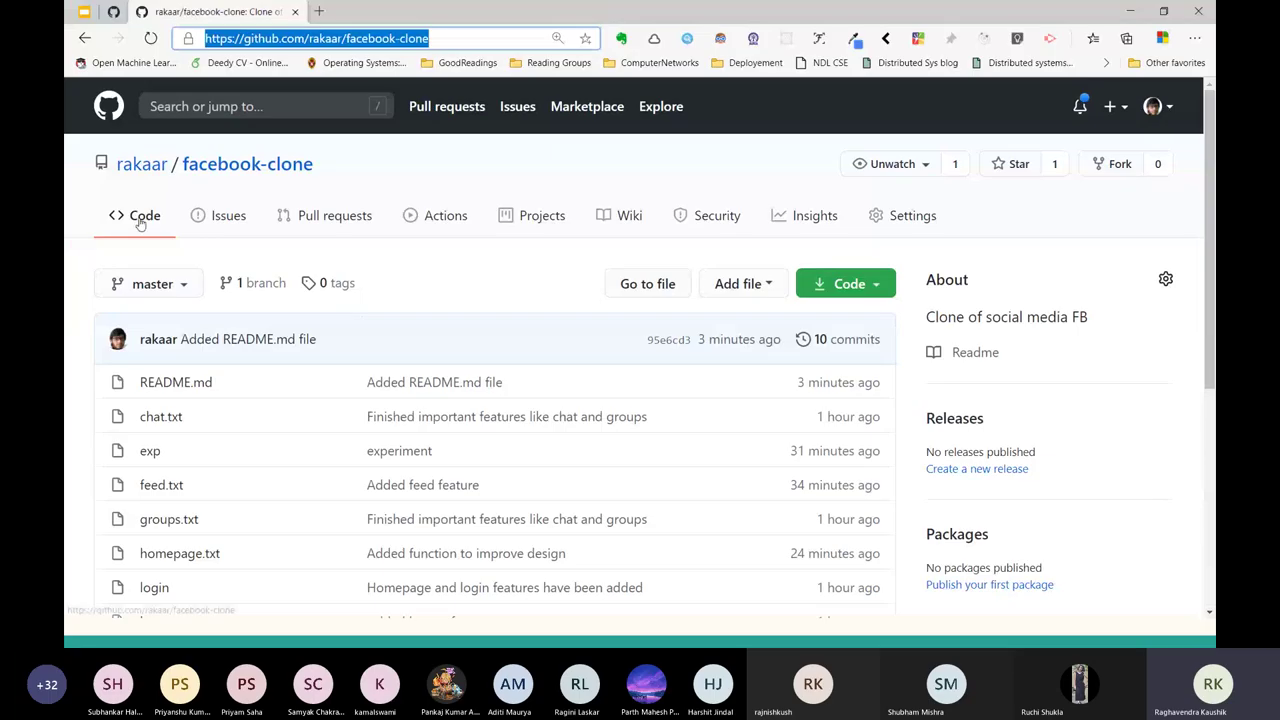
pyautogui.hotkey('alt', 'Tab')
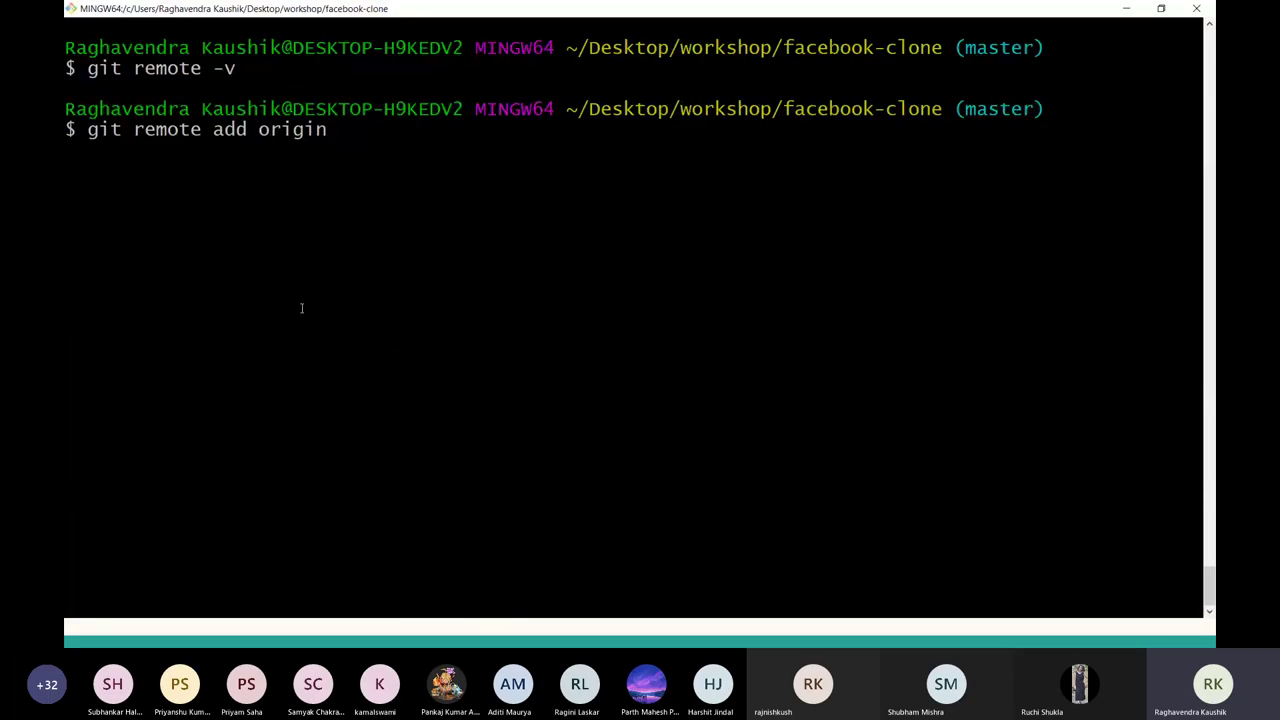
pyautogui.doubleClick(292, 131)
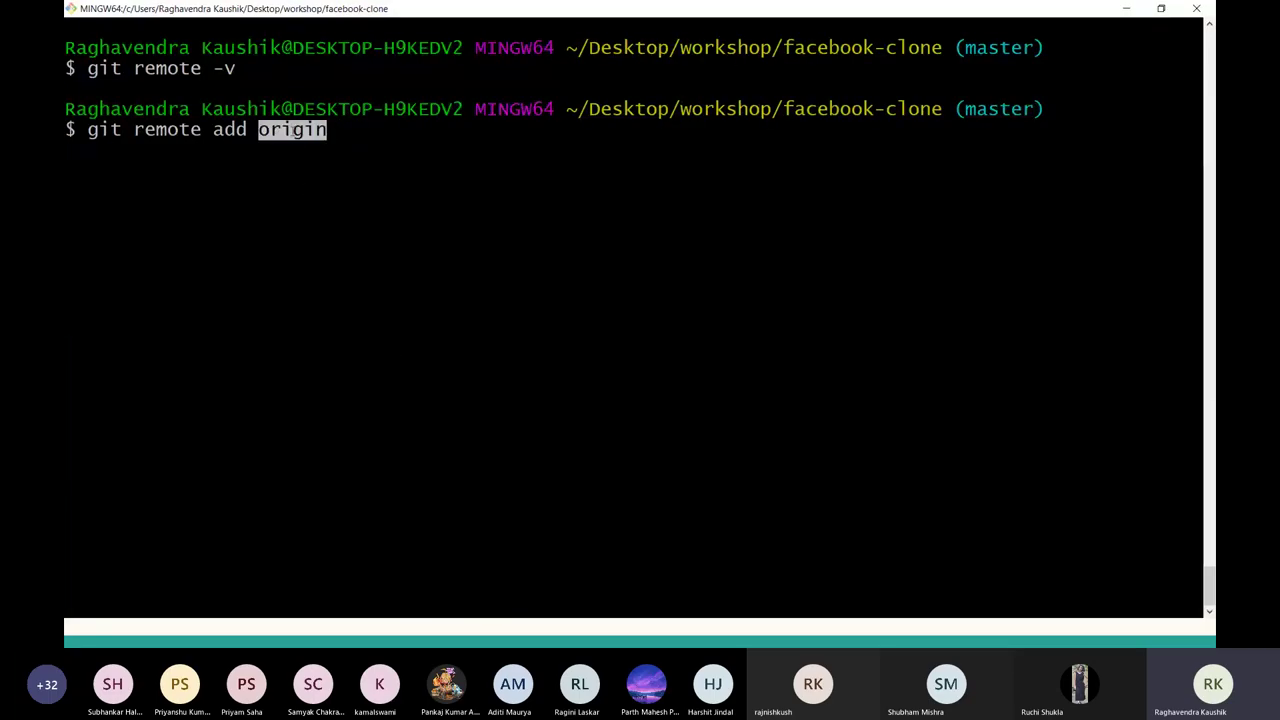
pyautogui.click(337, 131)
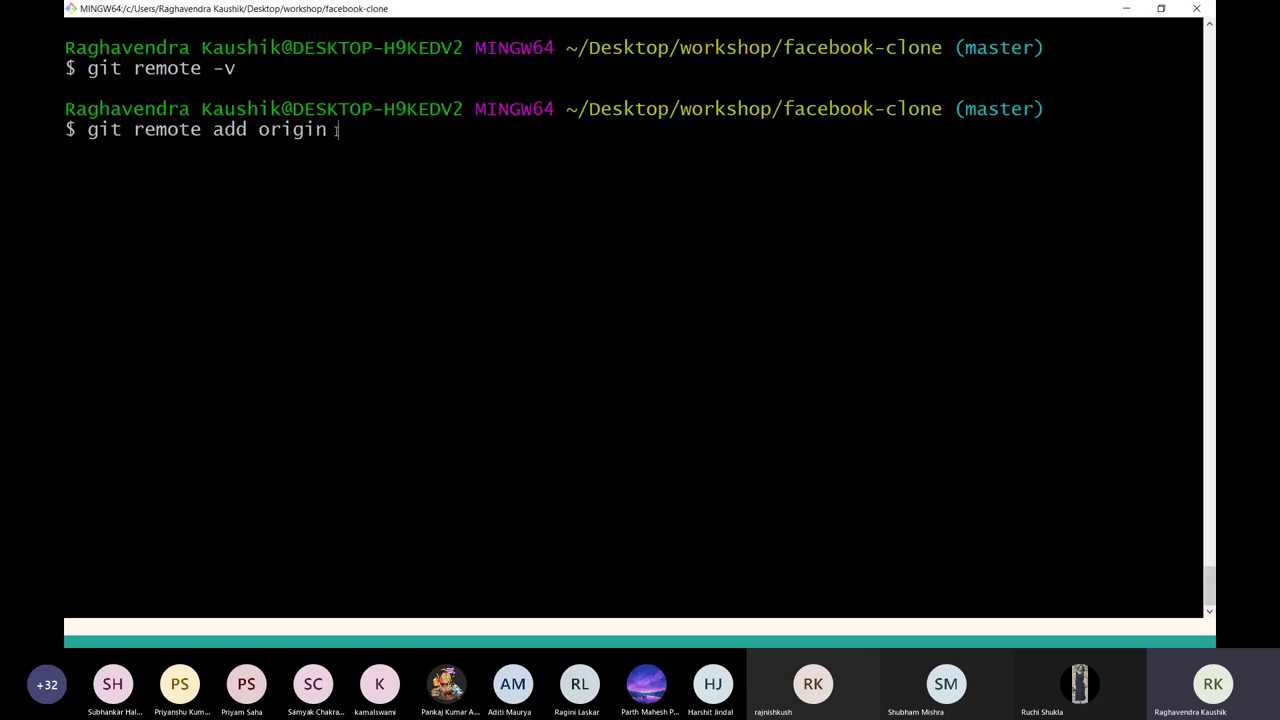
pyautogui.write('http')
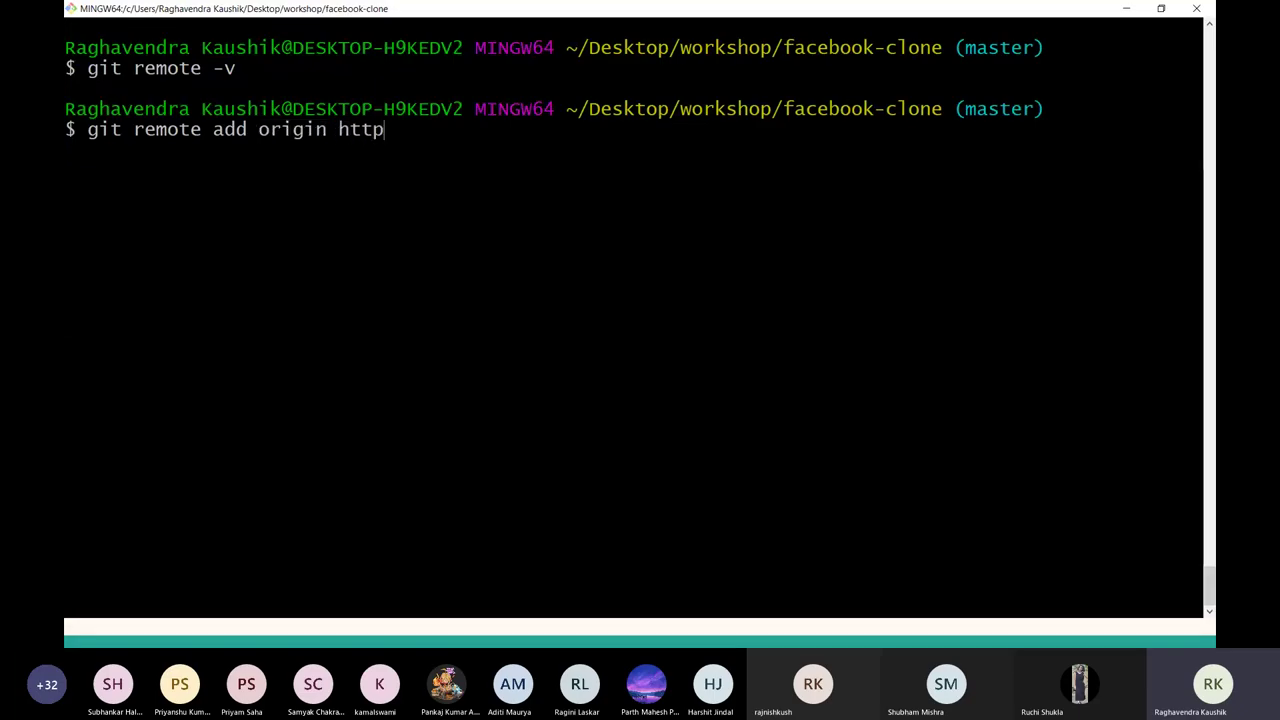
pyautogui.write('s://gity')
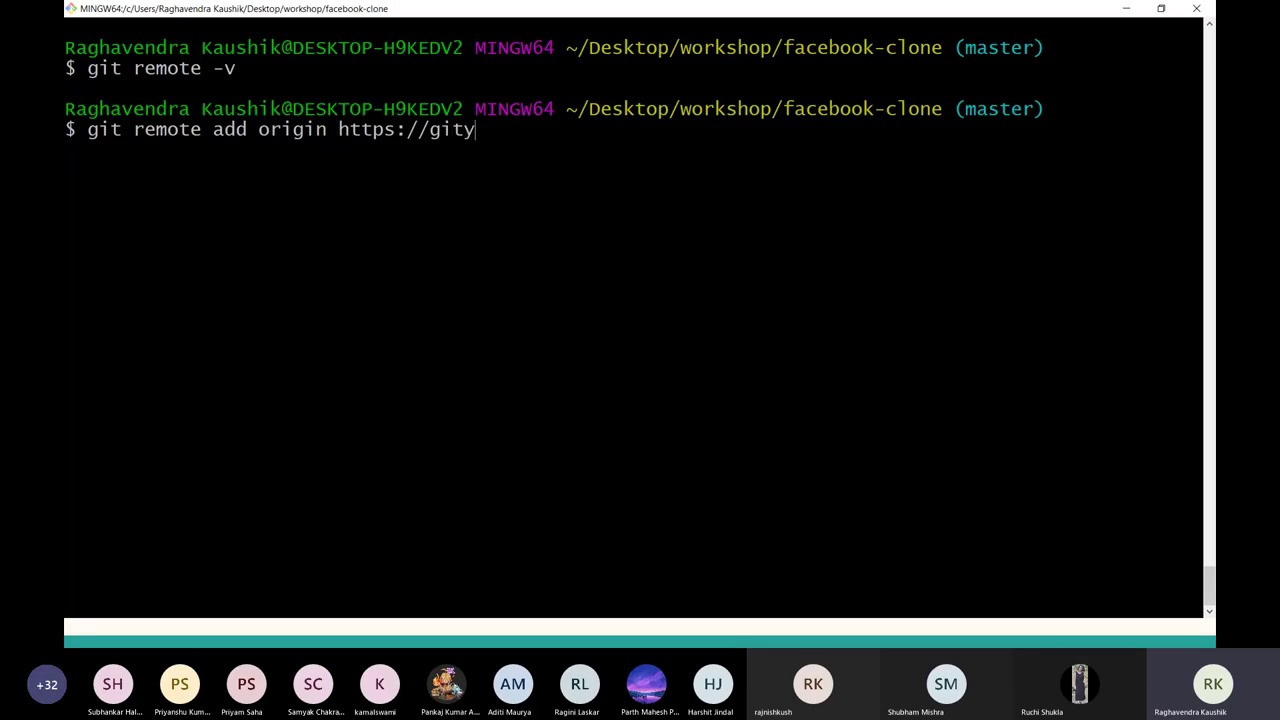
pyautogui.press('BackSpace')
pyautogui.write('hub.com/rakaar/fa')
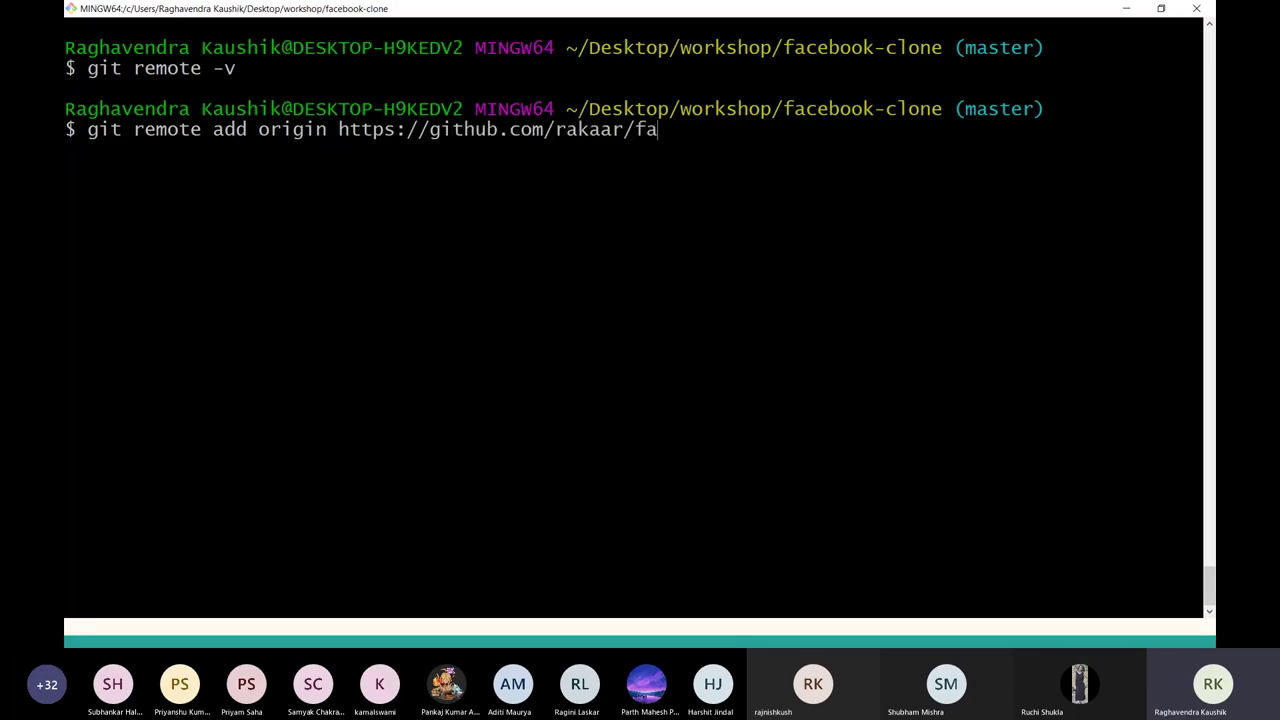
pyautogui.write('cebook-clone')
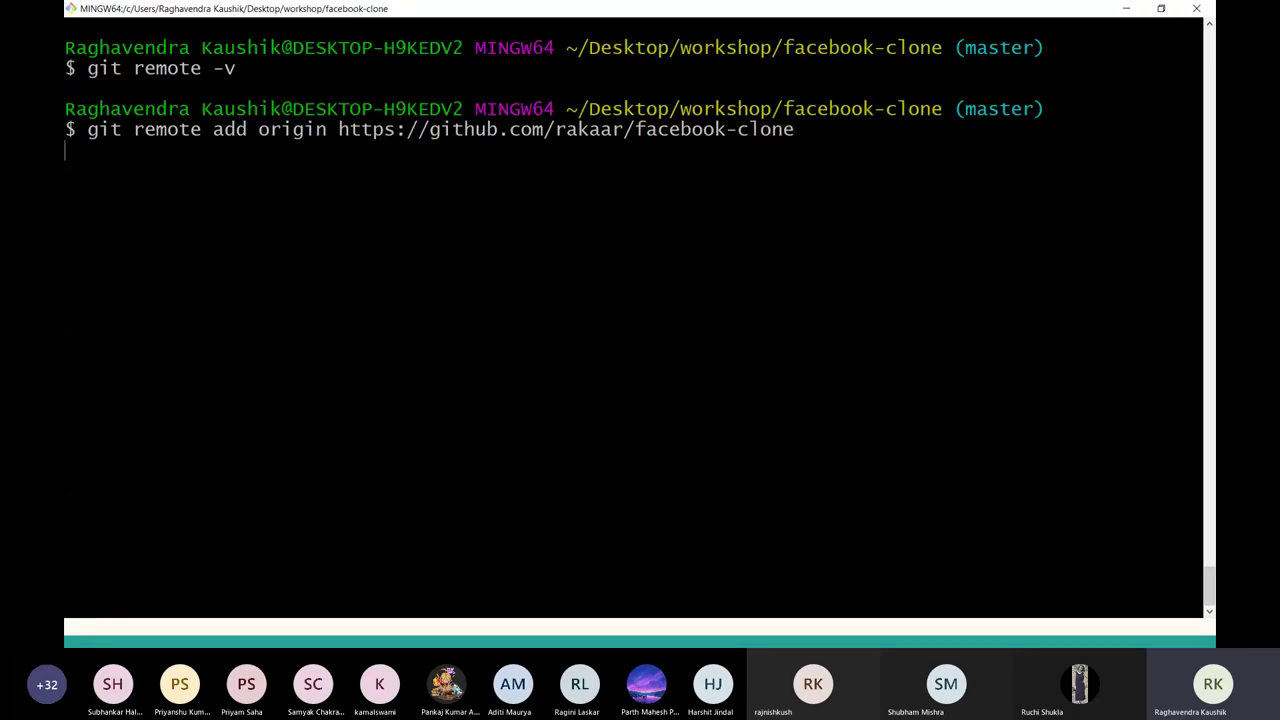
pyautogui.write('git')
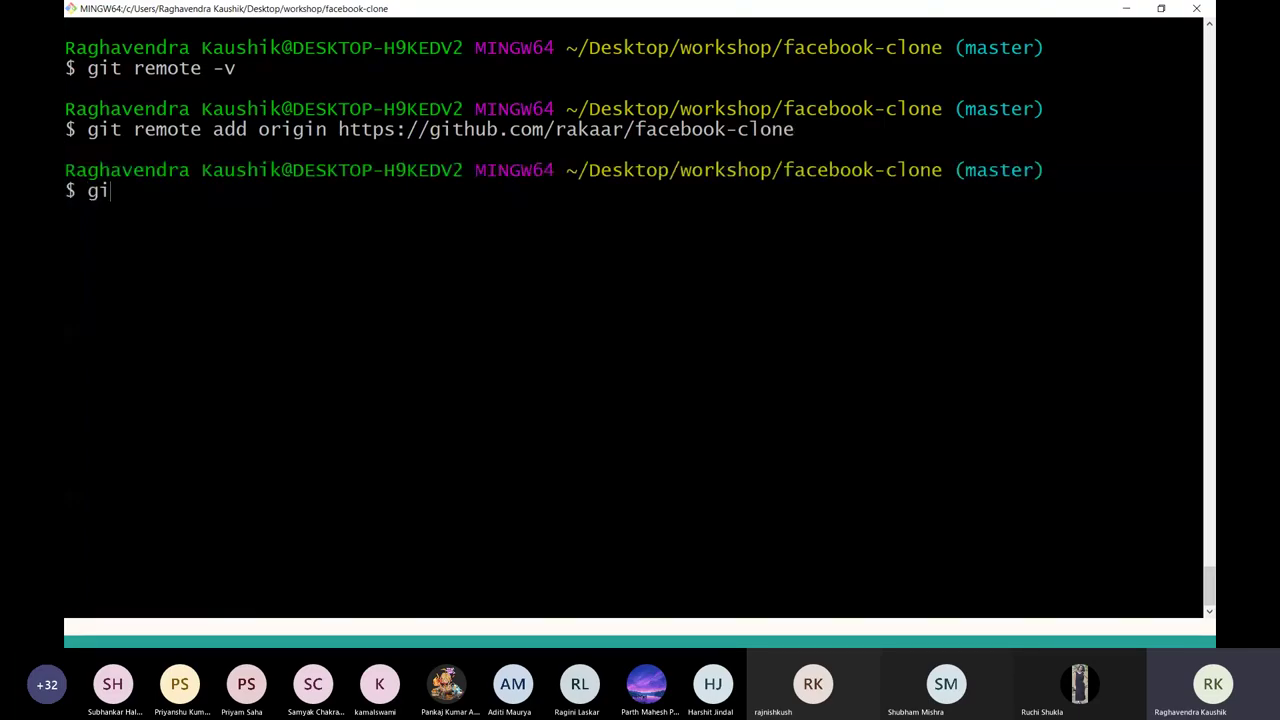
pyautogui.write(' remote -v')
pyautogui.press('Return')
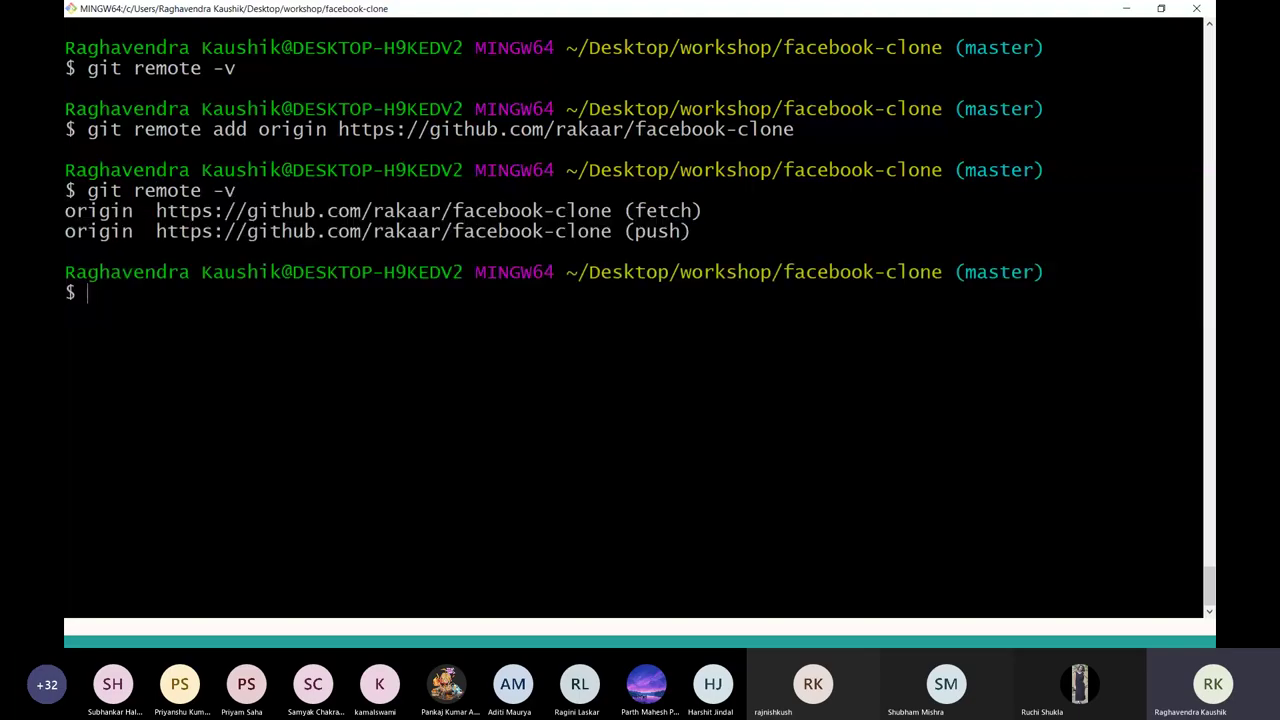
pyautogui.hotkey('alt', 'Tab')
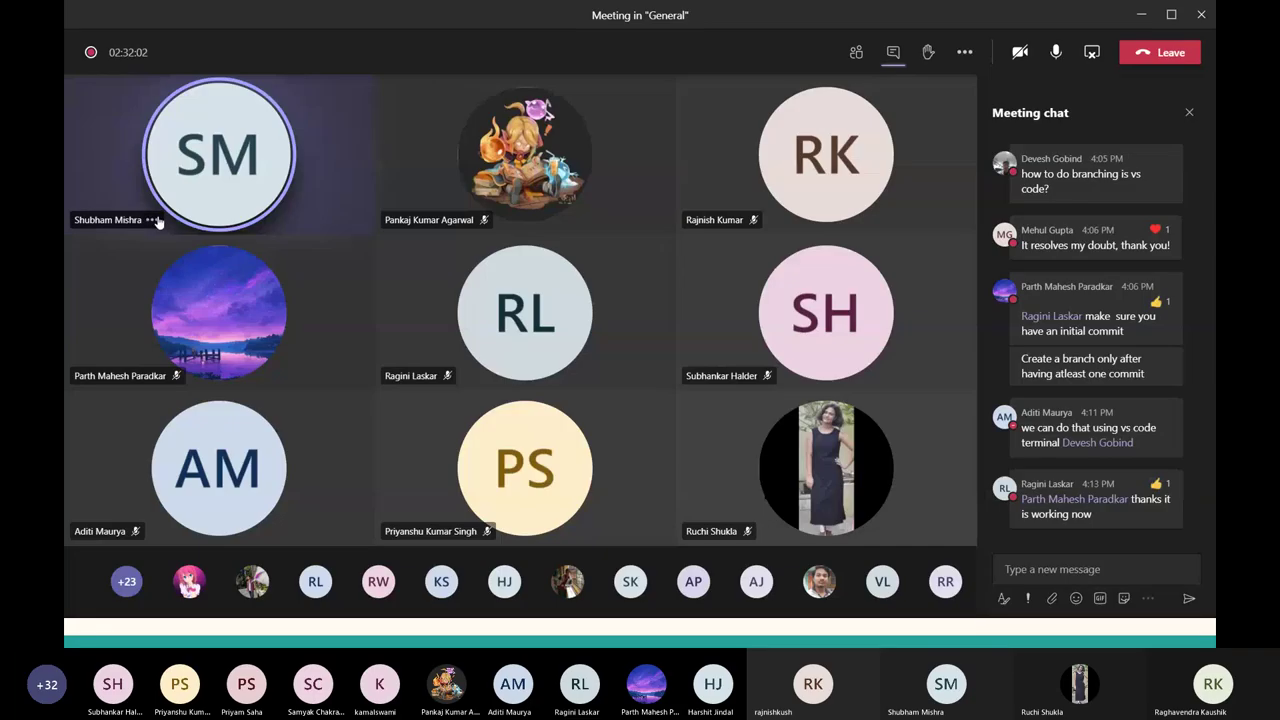
# Open and close a participant's options in the Teams meeting, then return to Git Bash.
pyautogui.click(152, 219)
pyautogui.click(222, 152)
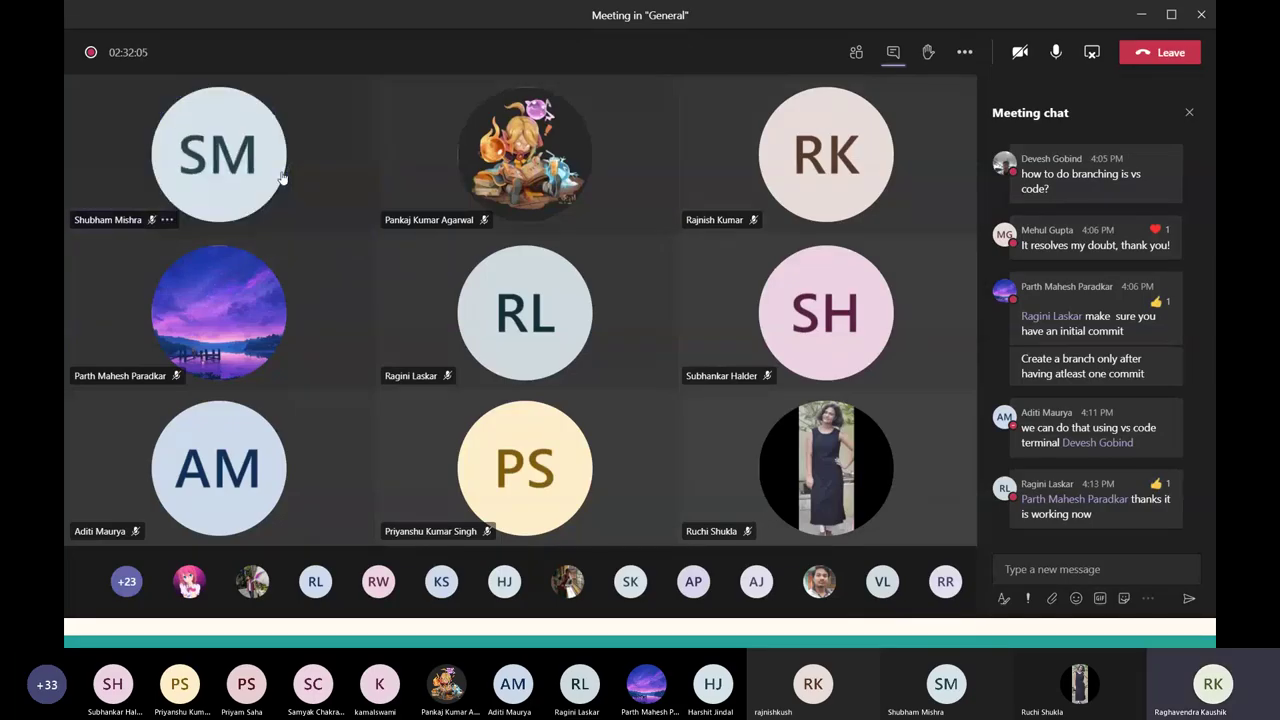
pyautogui.hotkey('alt', 'Tab')
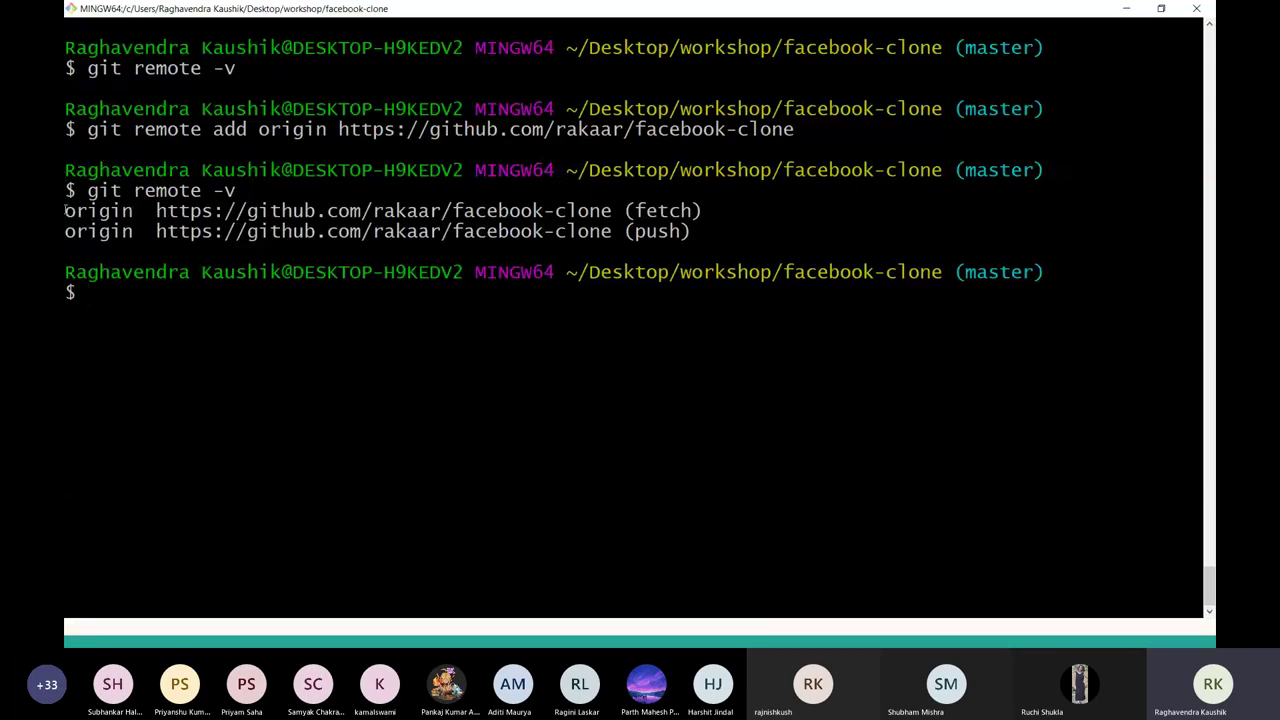
# Highlight the origin fetch and push URLs in the remote listing, then clear the selection.
pyautogui.doubleClick(66, 211)
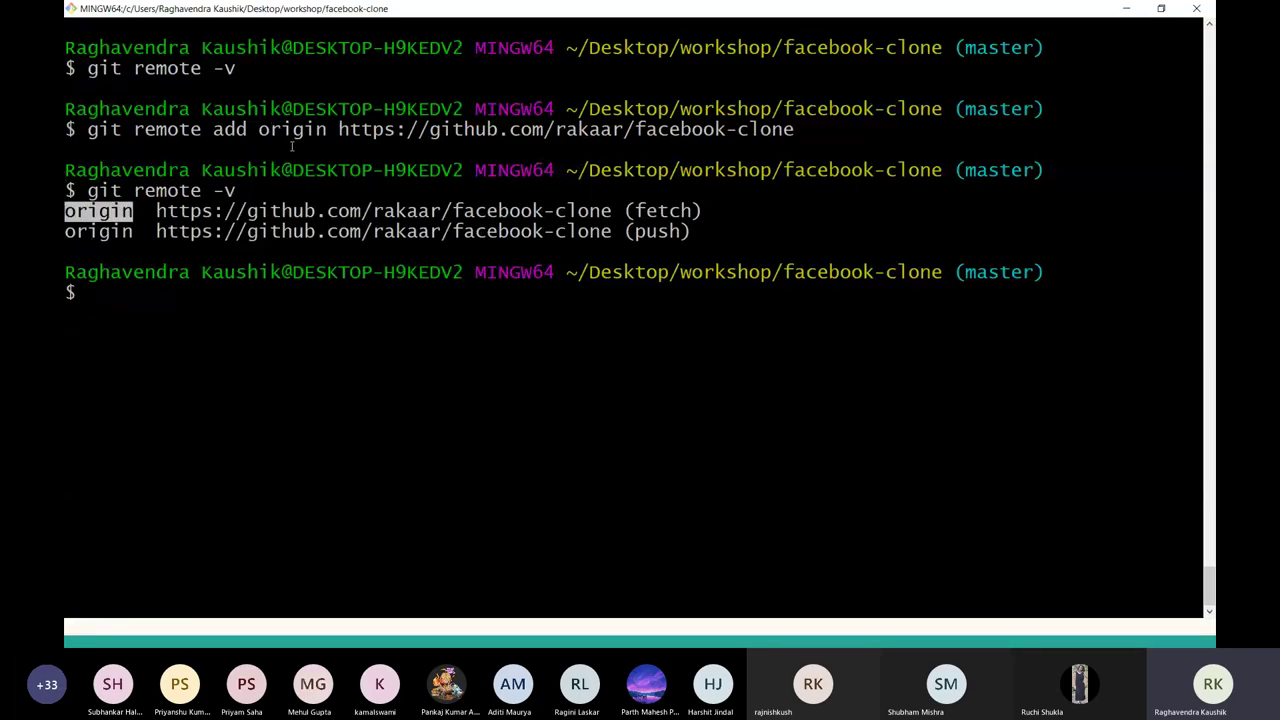
pyautogui.doubleClick(152, 211)
pyautogui.moveTo(152, 211); pyautogui.dragTo(100, 211)
pyautogui.tripleClick(700, 231)
pyautogui.click(715, 252)
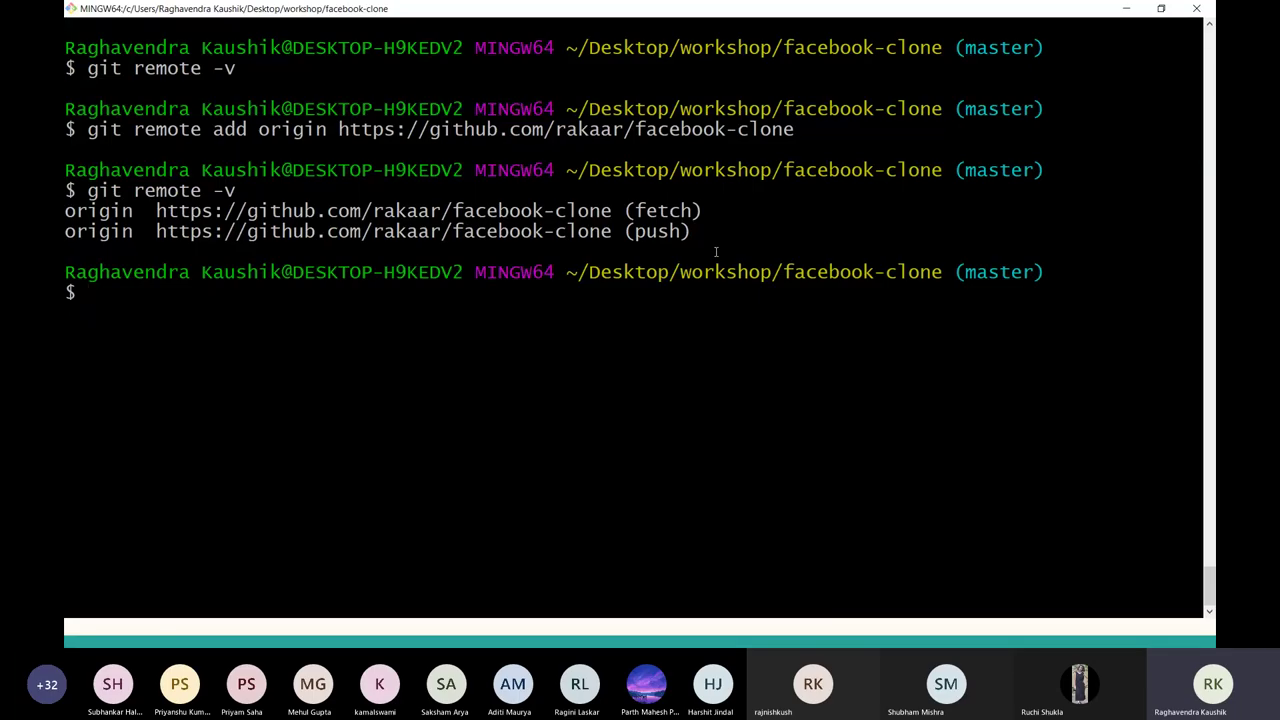
pyautogui.moveTo(716, 252); pyautogui.dragTo(296, 240)
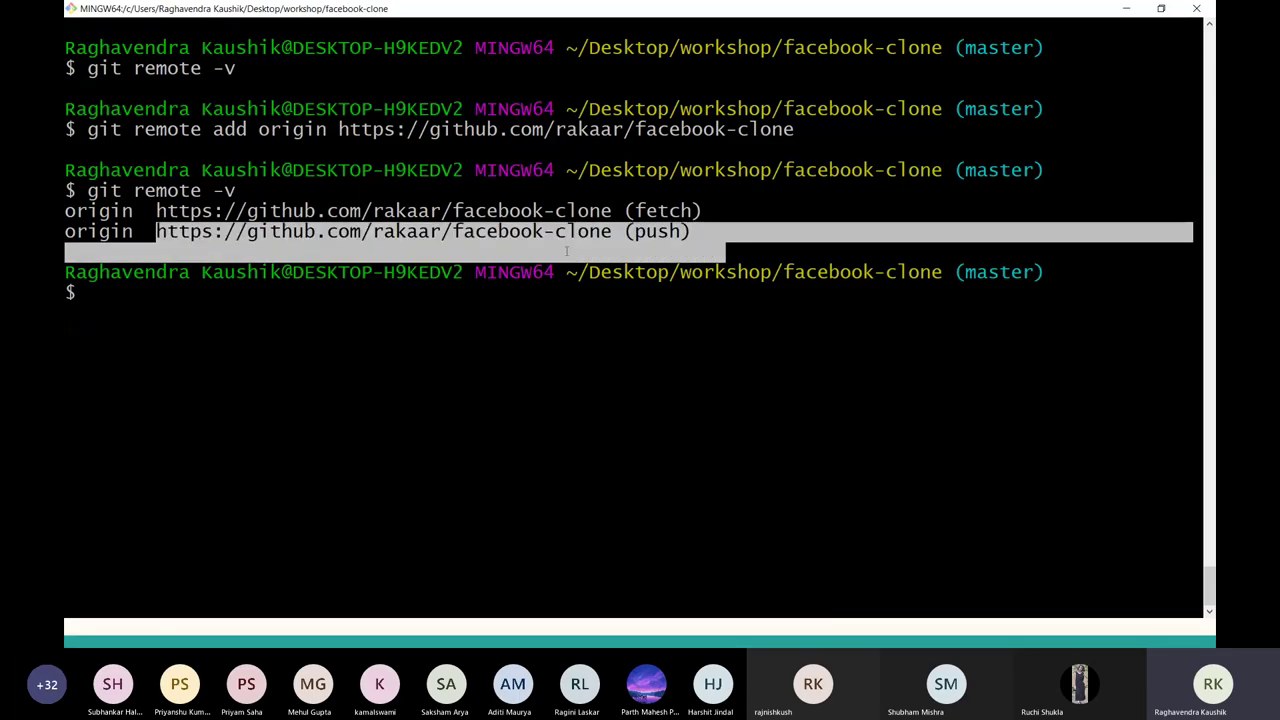
pyautogui.moveTo(715, 217); pyautogui.dragTo(128, 208)
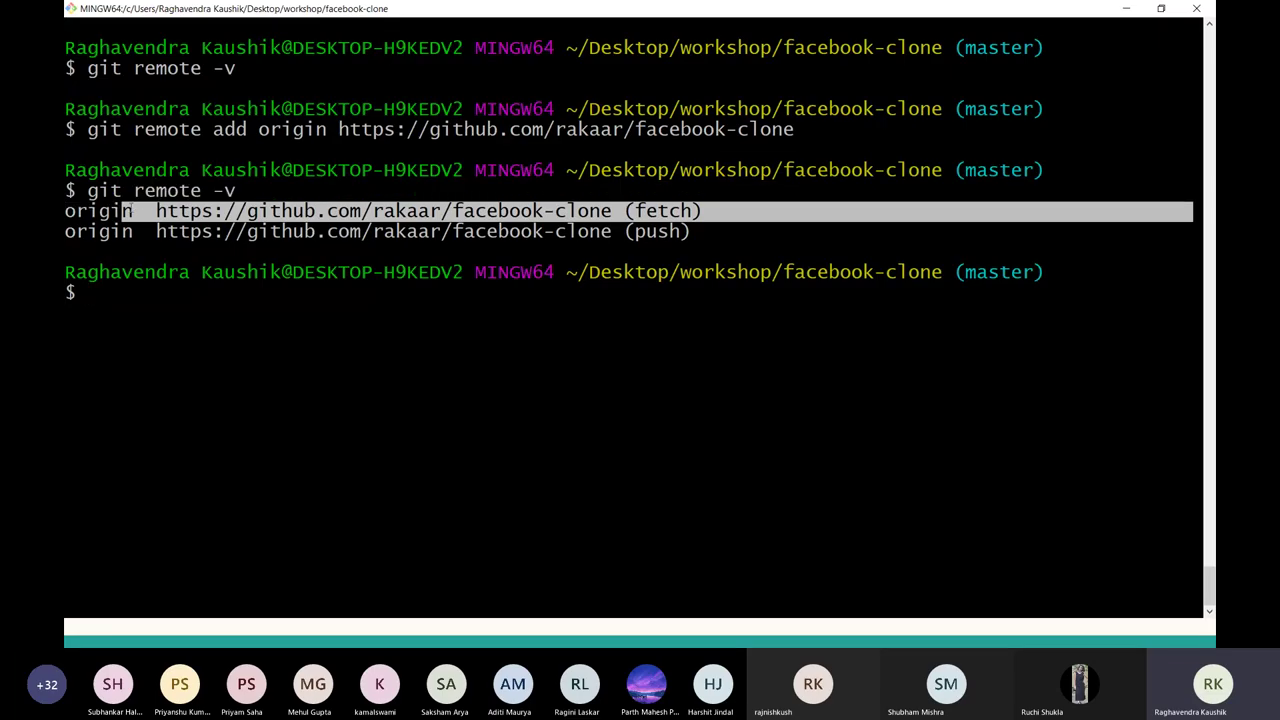
pyautogui.click(123, 341)
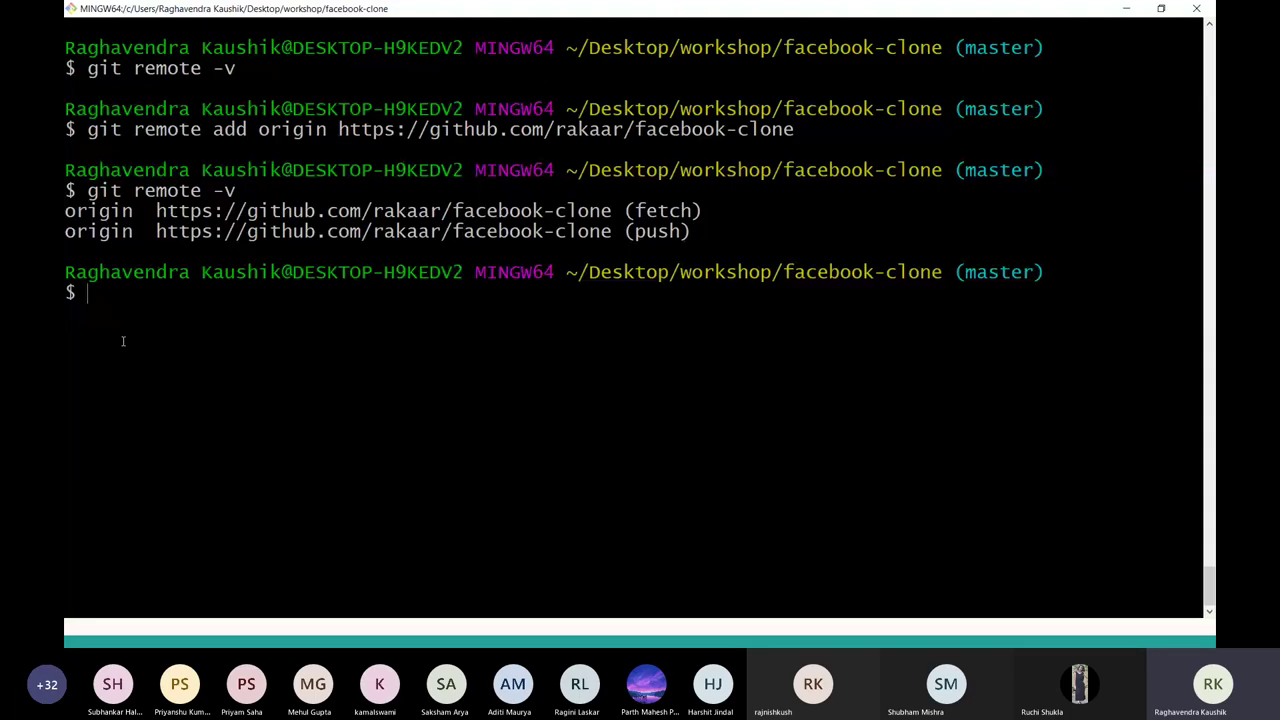
# Append "More content in README" to README.md and stage all changes with git add -A.
pyautogui.write('echo "MO"')
pyautogui.press('Left')
pyautogui.write('MOre')
pyautogui.press('BackSpace')
pyautogui.press('BackSpace')
pyautogui.press('BackSpace')
pyautogui.write('ore content ')
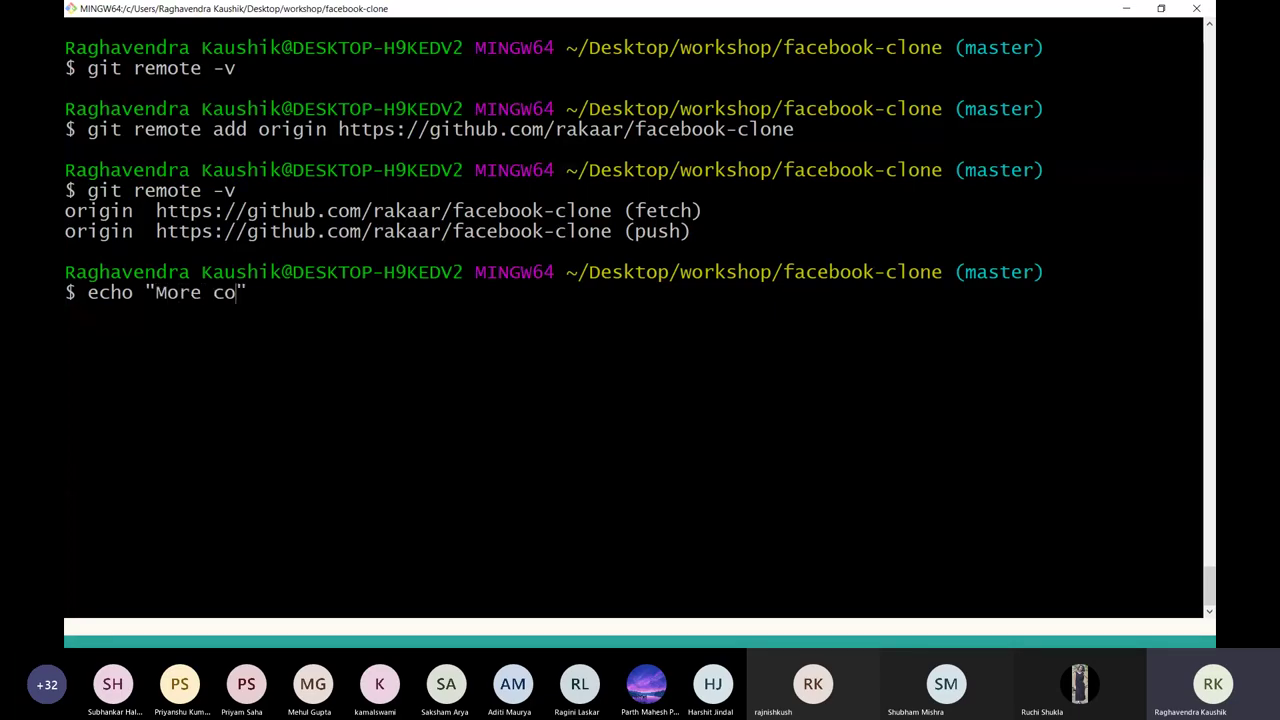
pyautogui.write('in REDA')
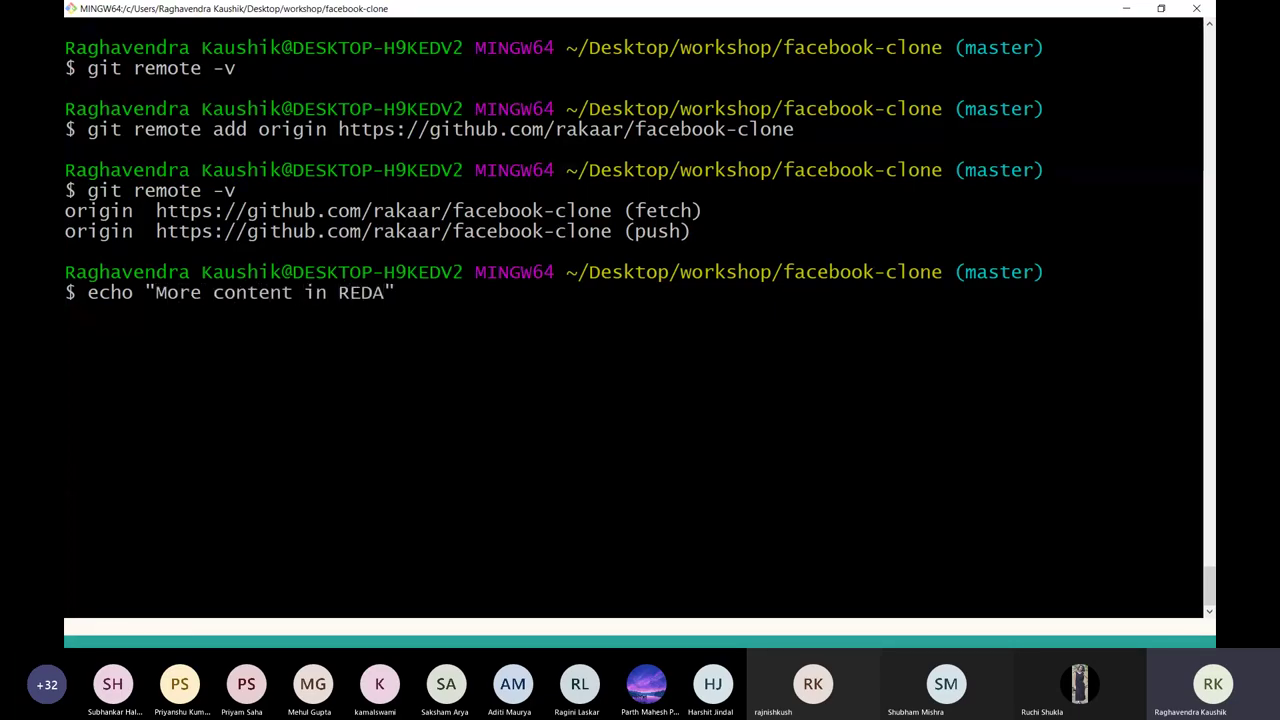
pyautogui.press('BackSpace')
pyautogui.press('BackSpace')
pyautogui.write('ADME')
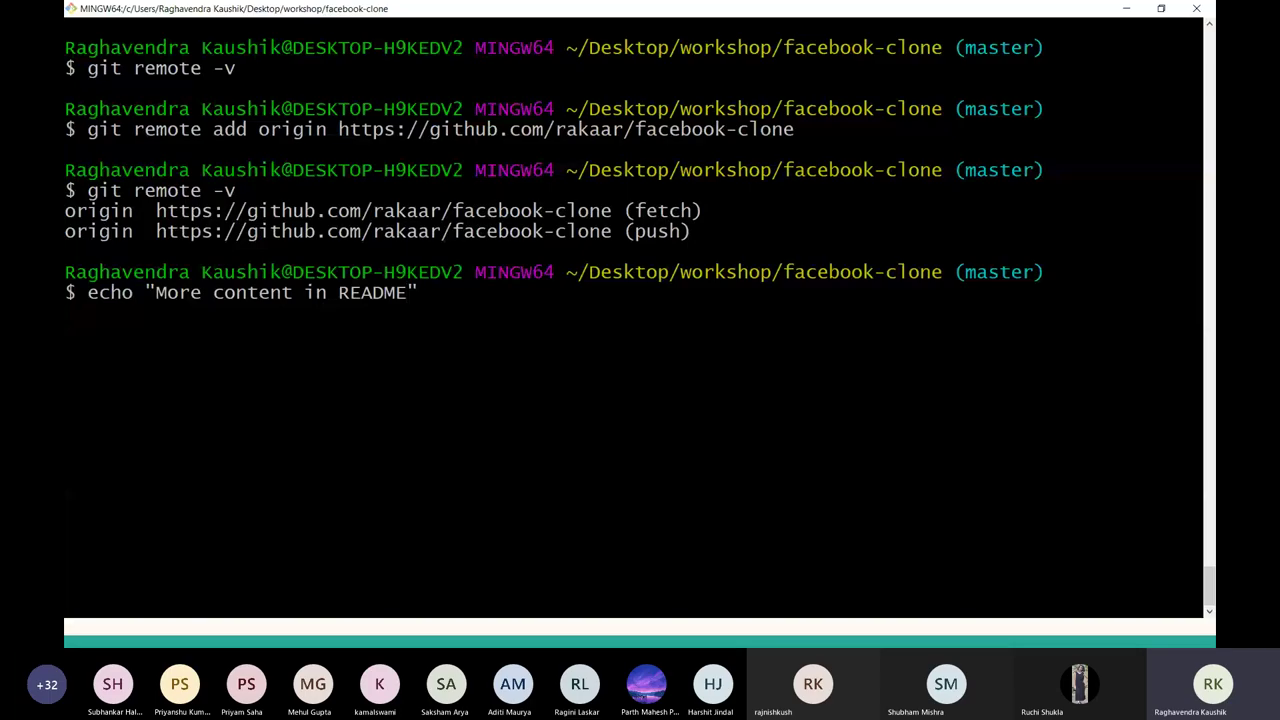
pyautogui.write('" >>')
pyautogui.doubleClick(442, 293)
pyautogui.click(484, 293)
pyautogui.write('README.md')
pyautogui.press('Return')
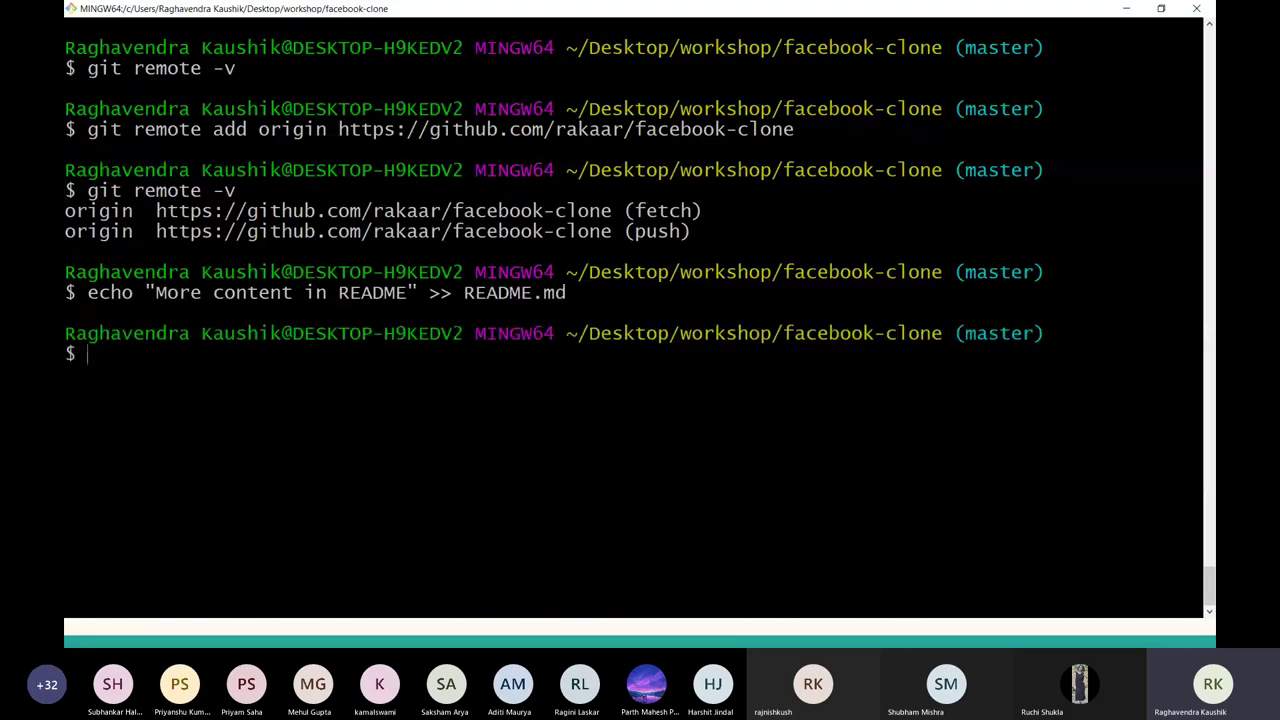
pyautogui.write('git add -A')
pyautogui.press('Return')
# Commit as "Added more content in README.md", check the log, and view the GitHub repository page.
pyautogui.write('git commi')
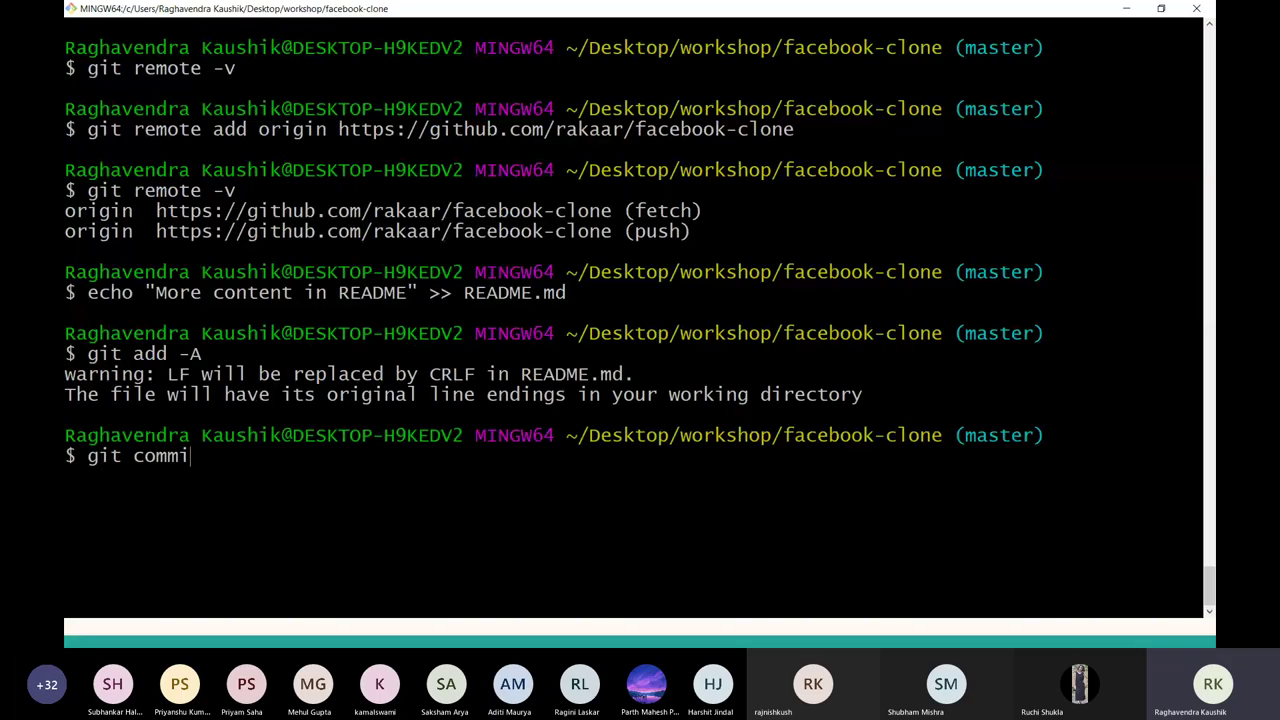
pyautogui.write('t -m "Adde')
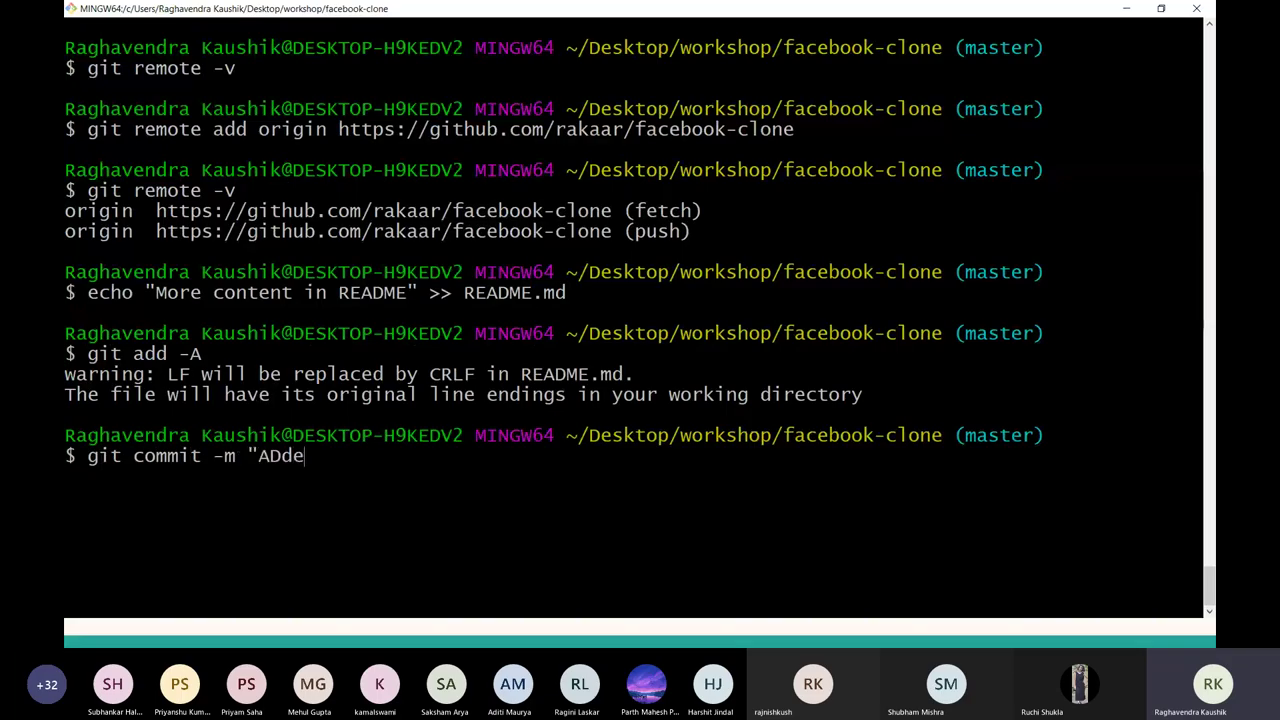
pyautogui.press('BackSpace')
pyautogui.press('BackSpace')
pyautogui.write('ed')
pyautogui.press('BackSpace')
pyautogui.press('BackSpace')
pyautogui.write('ded more contentt')
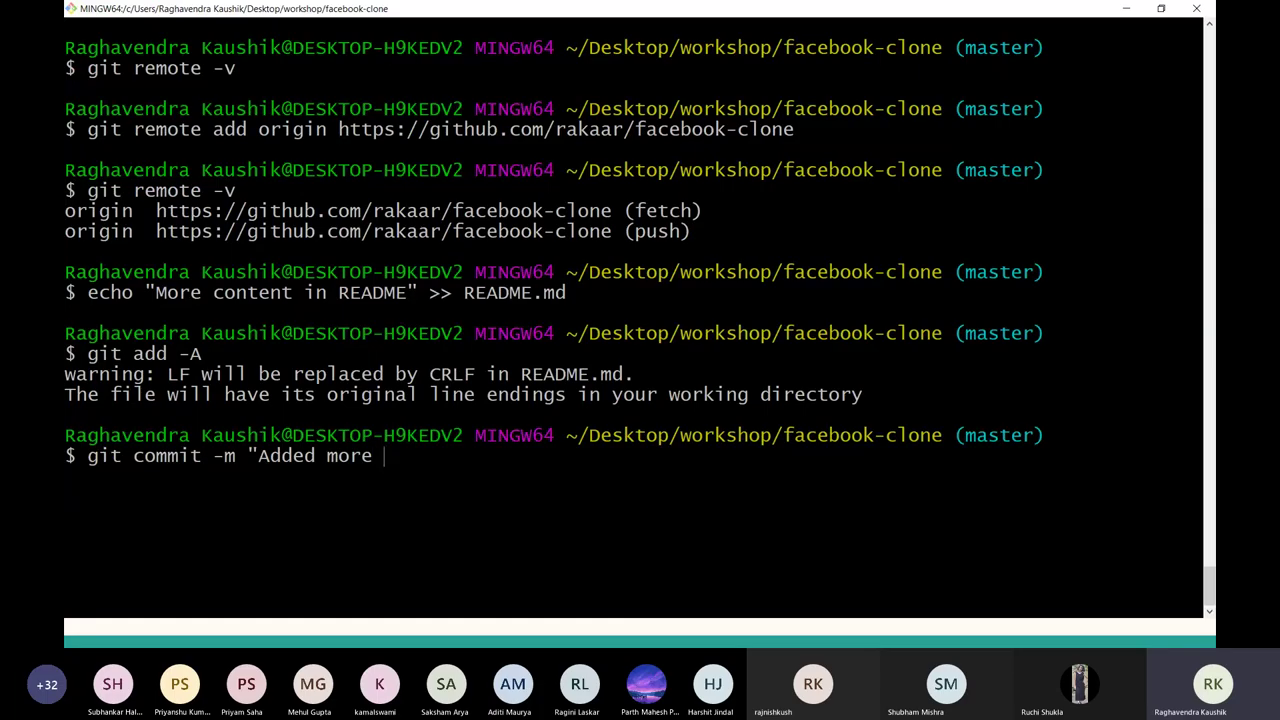
pyautogui.press('BackSpace')
pyautogui.write('in README.md"')
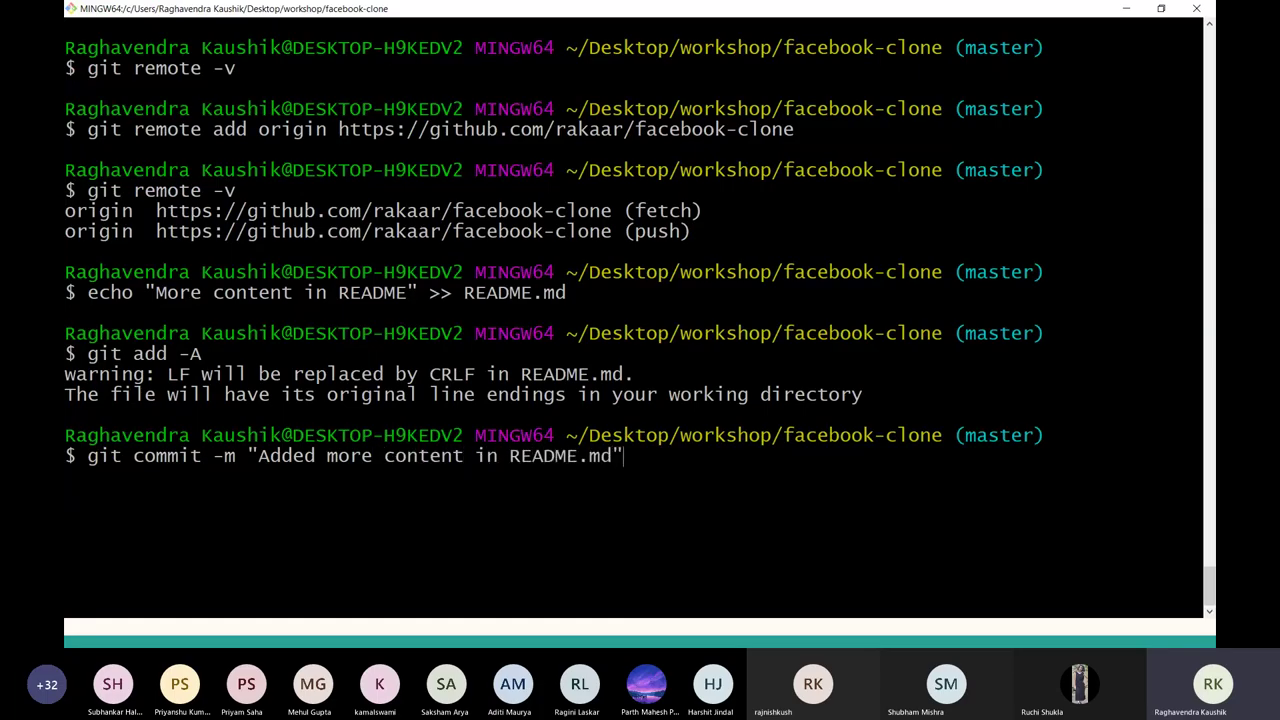
pyautogui.press('Return')
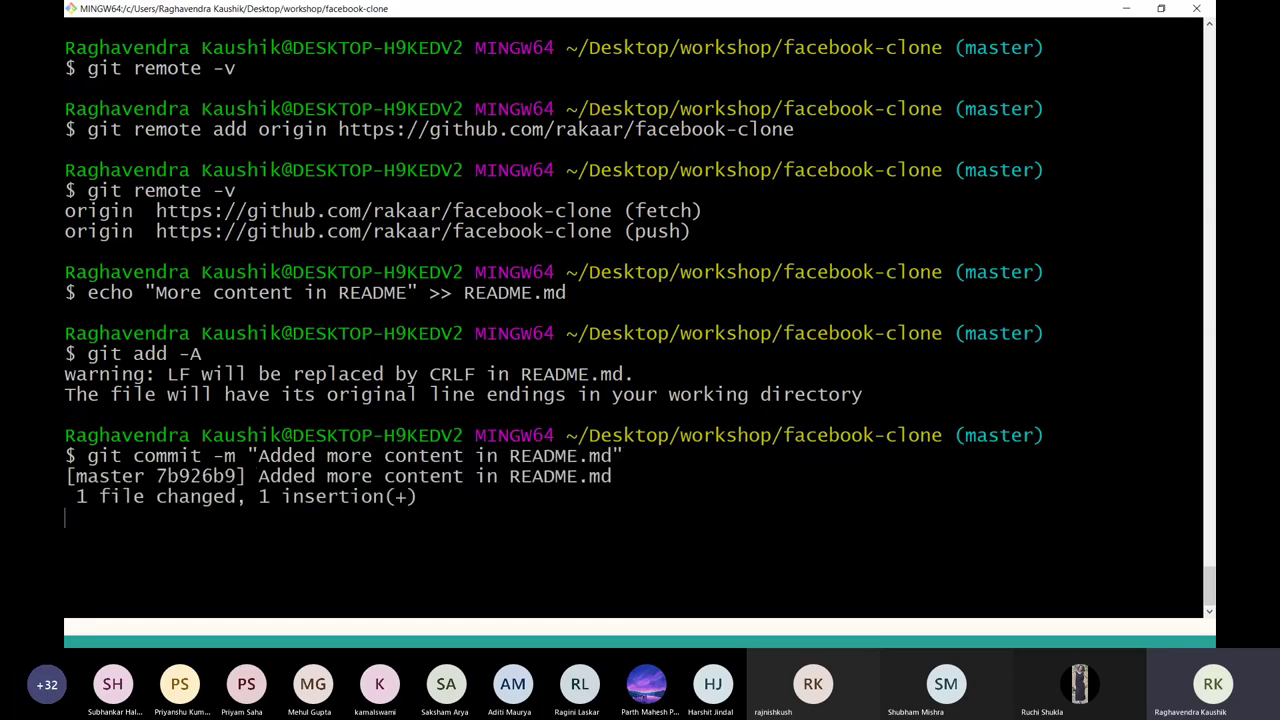
pyautogui.write('git log')
pyautogui.press('Return')
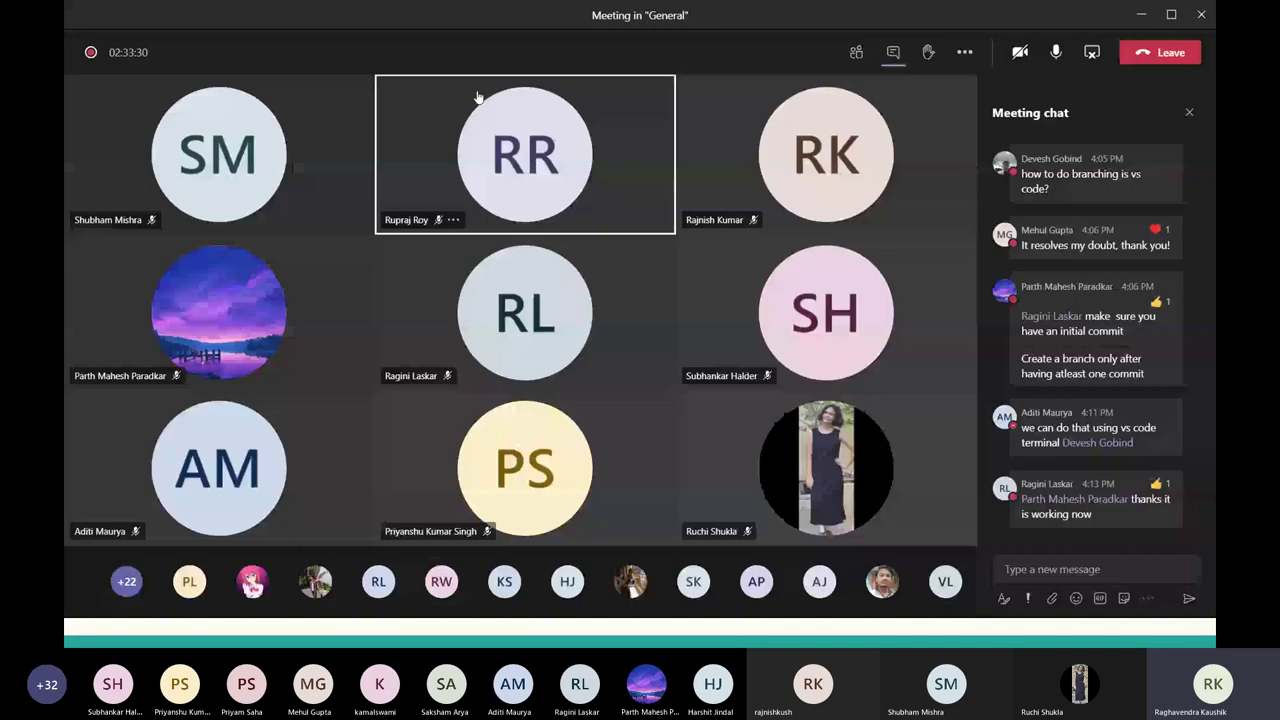
pyautogui.hotkey('alt', 'Tab')
pyautogui.hotkey('alt', 'Tab')
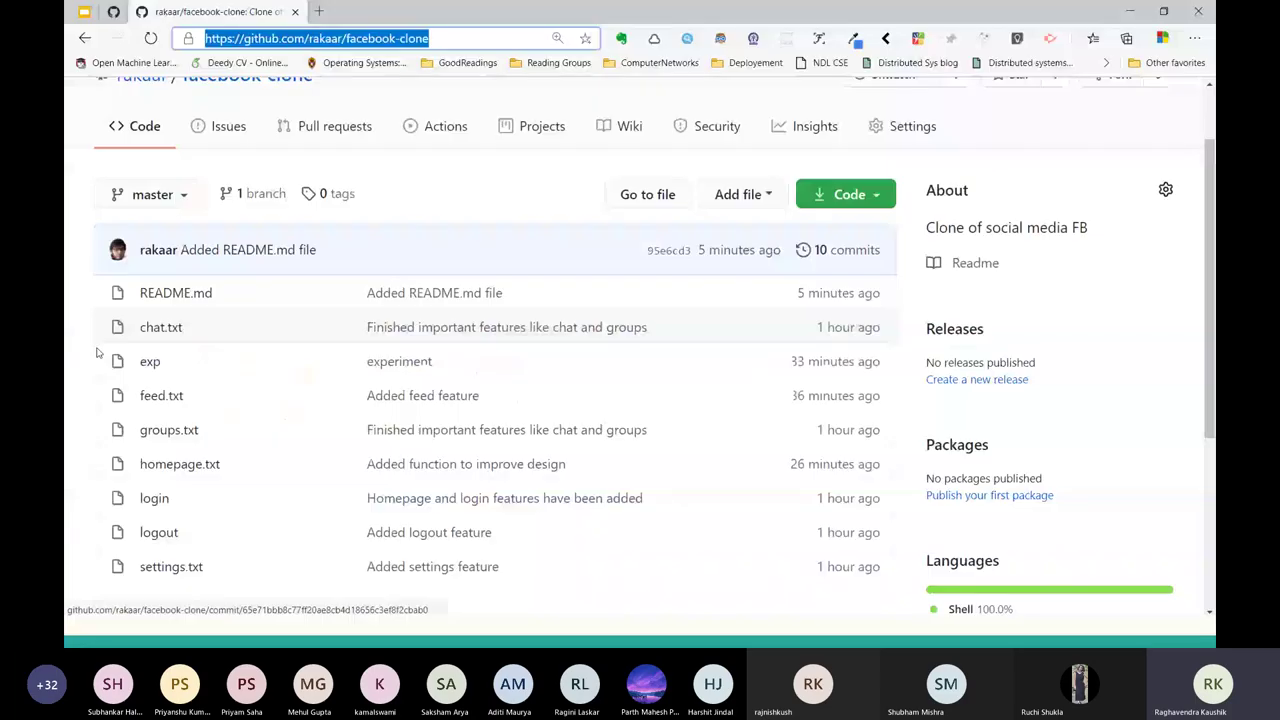
pyautogui.scroll(-3, 320, 436)
pyautogui.scroll(5, 320, 436)
# Open the GitHub commits list for master and review the latest commits.
pyautogui.click(815, 337)
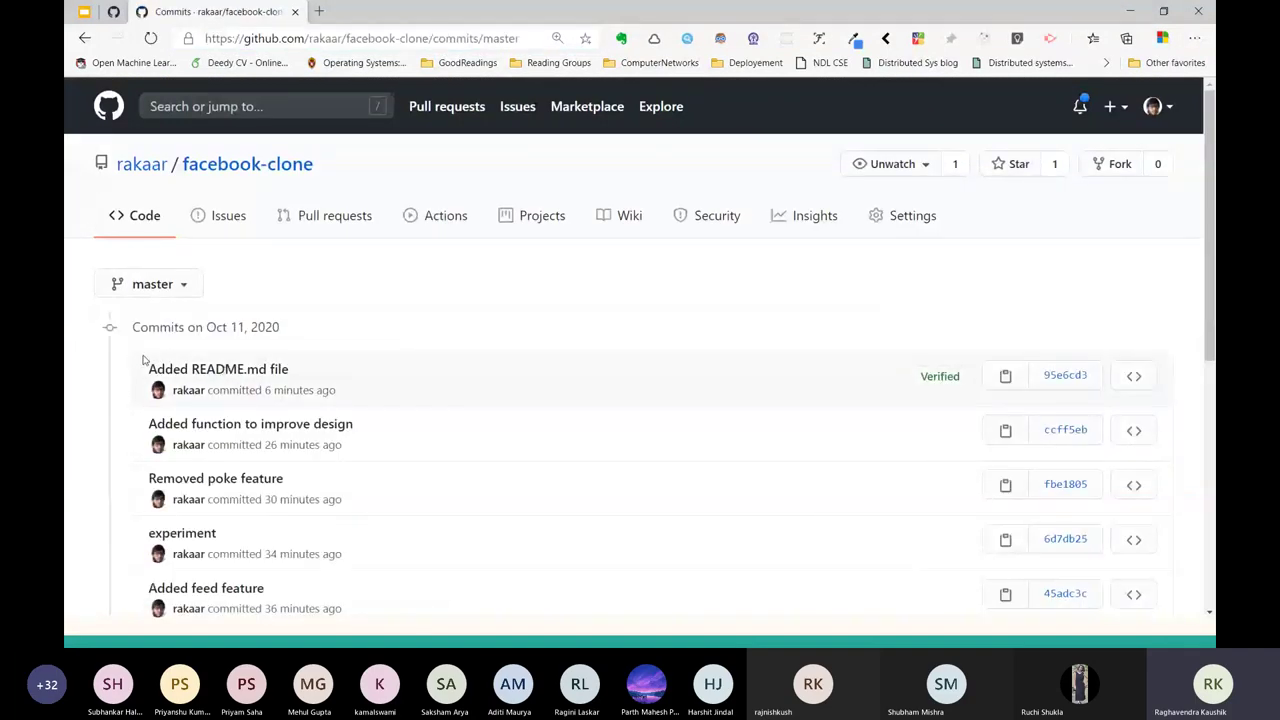
pyautogui.moveTo(144, 358); pyautogui.dragTo(497, 572)
pyautogui.hotkey('alt', 'Tab')
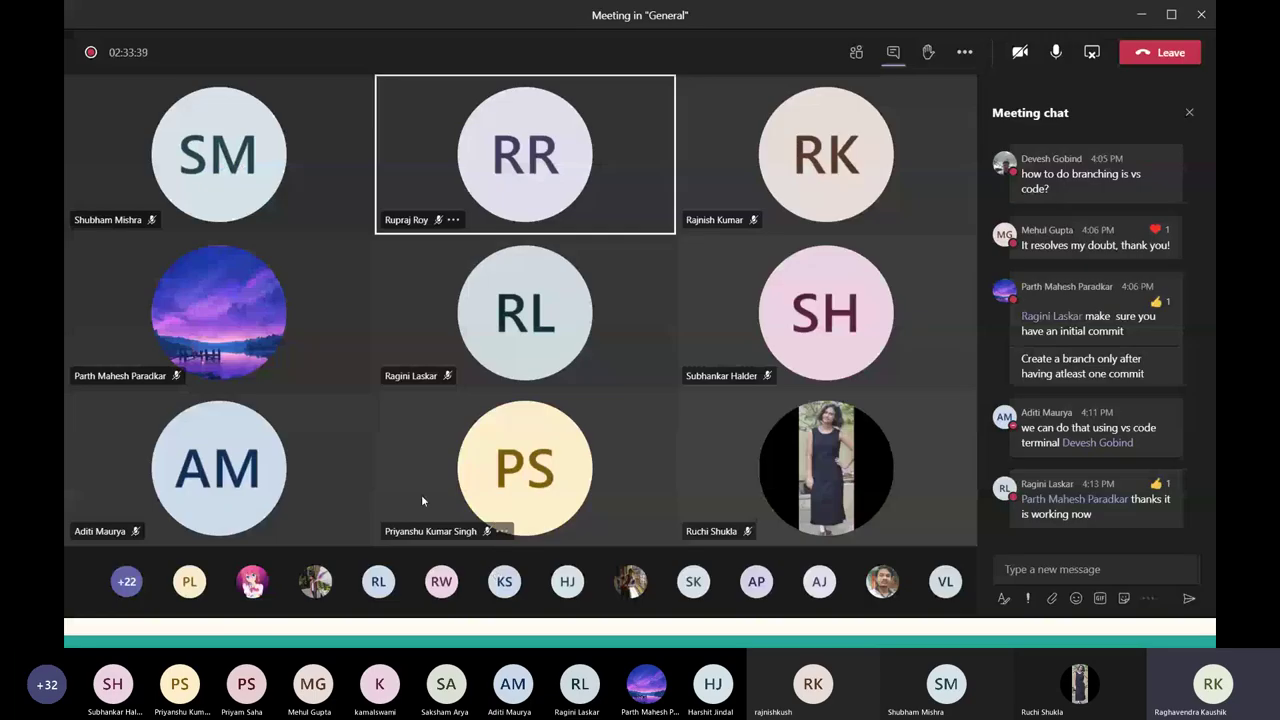
pyautogui.hotkey('alt', 'Tab')
pyautogui.press('Tab')
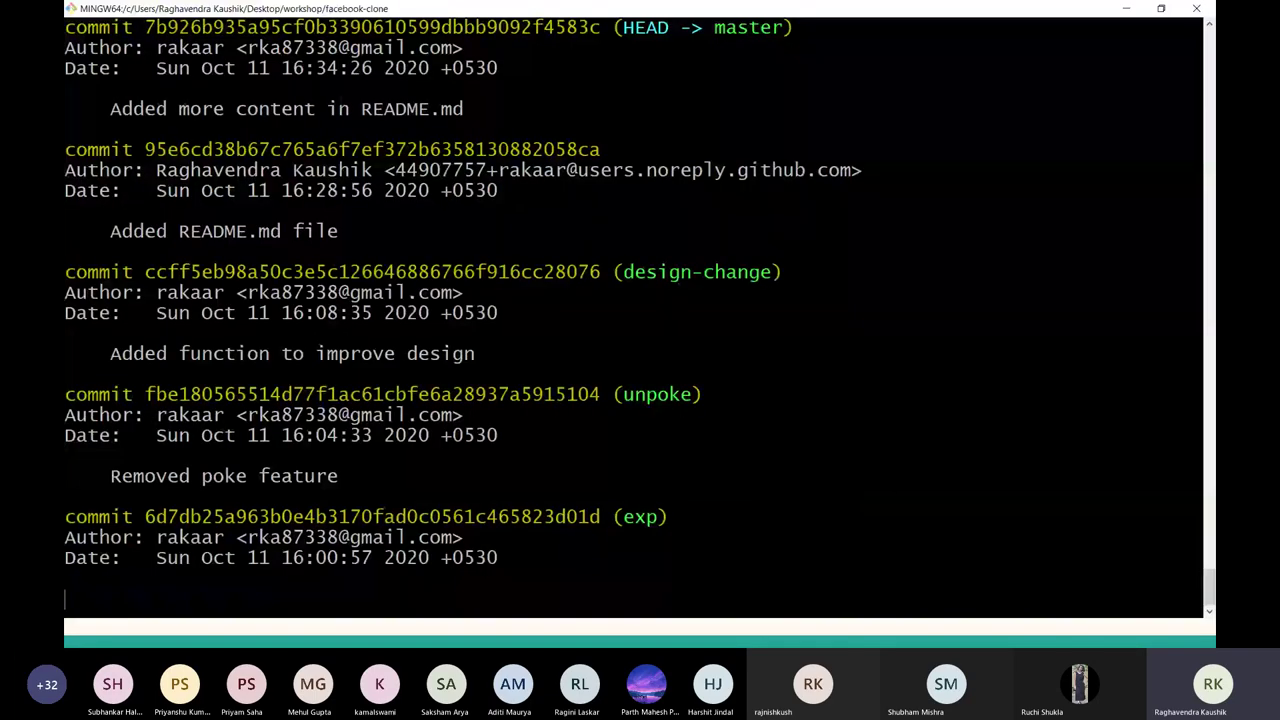
# Quit the log, run git push origin master, and check GitHub for the new commit.
pyautogui.press('q')
pyautogui.hotkey('ctrl', 'l')
pyautogui.write('git push')
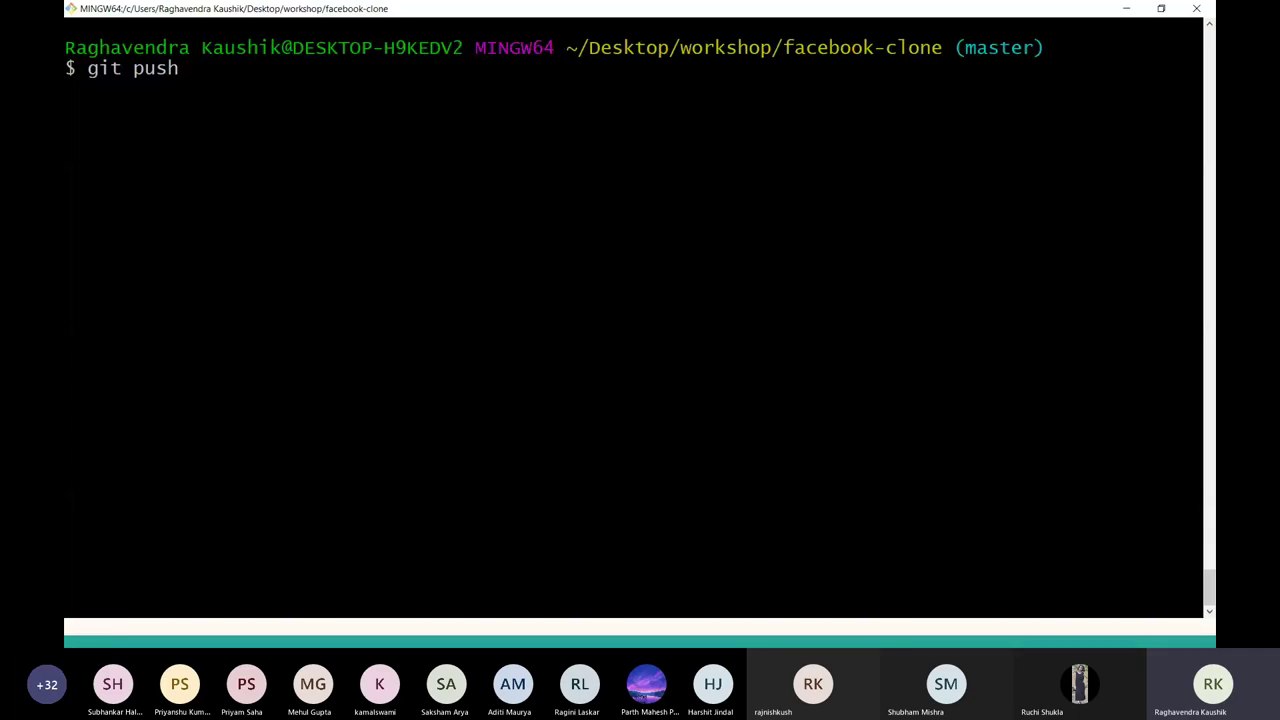
pyautogui.write('origin master')
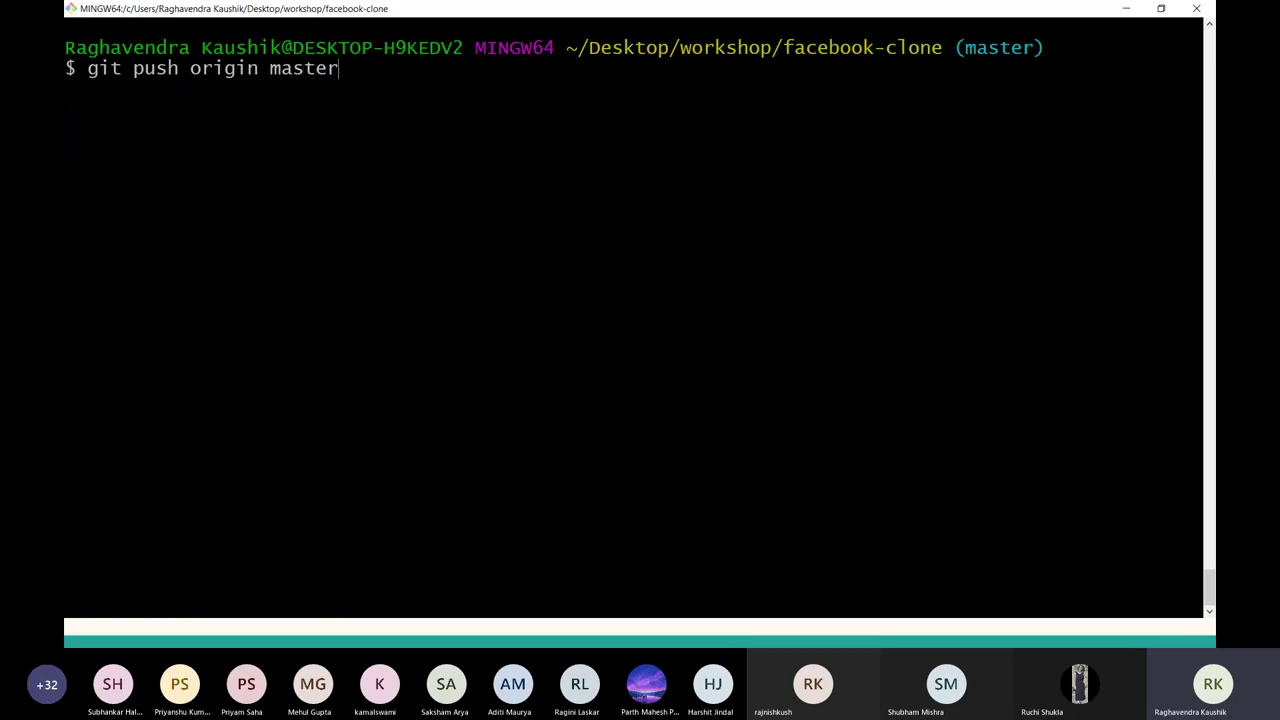
pyautogui.press('Return')
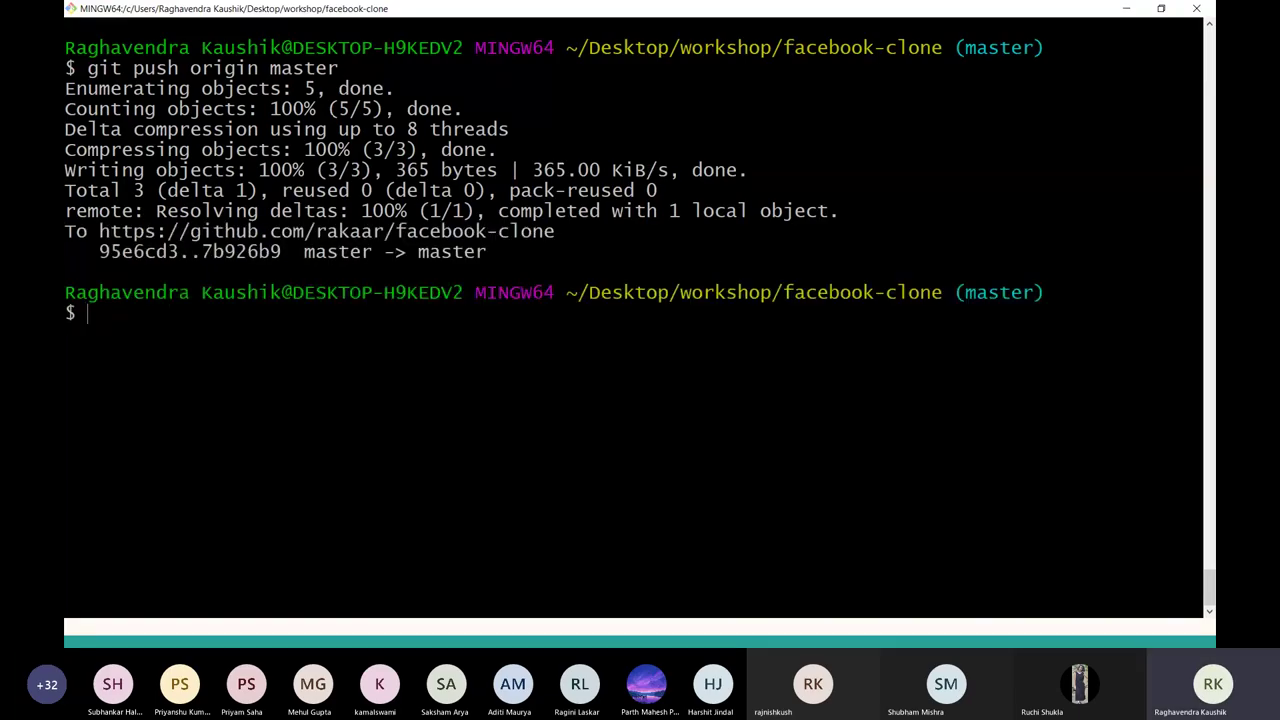
pyautogui.hotkey('alt', 'Tab')
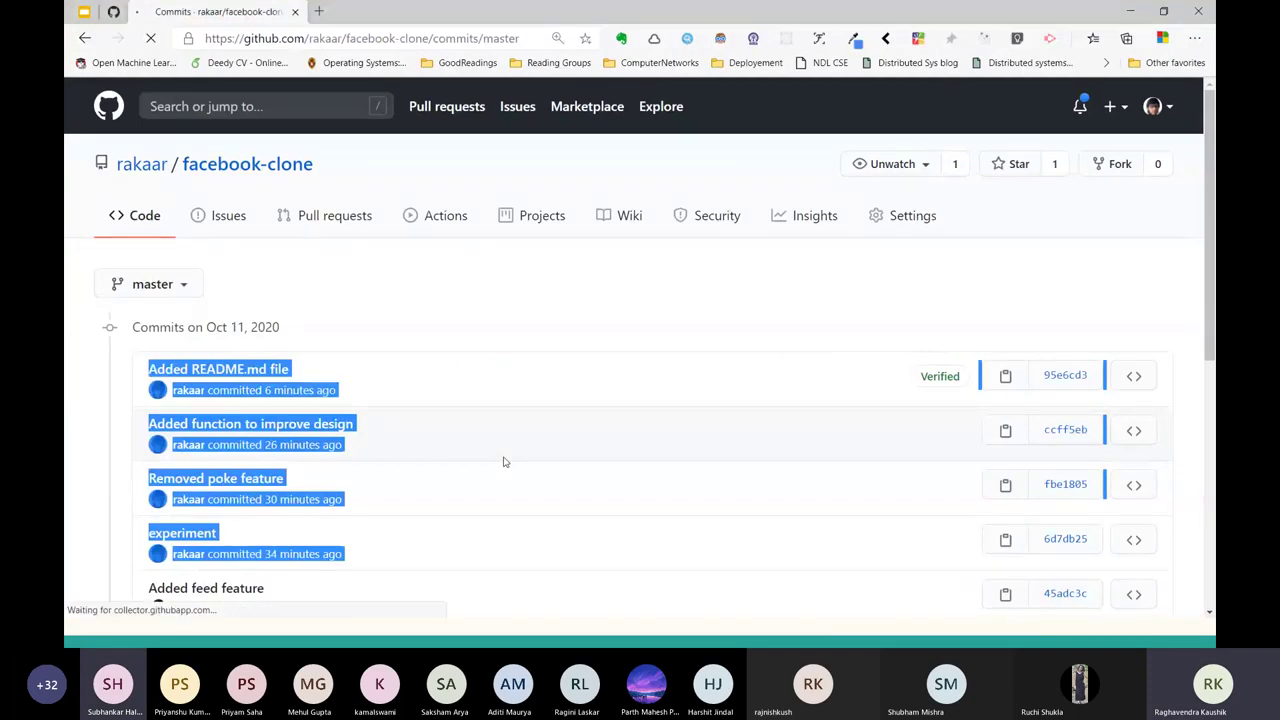
pyautogui.hotkey('alt', 'Tab')
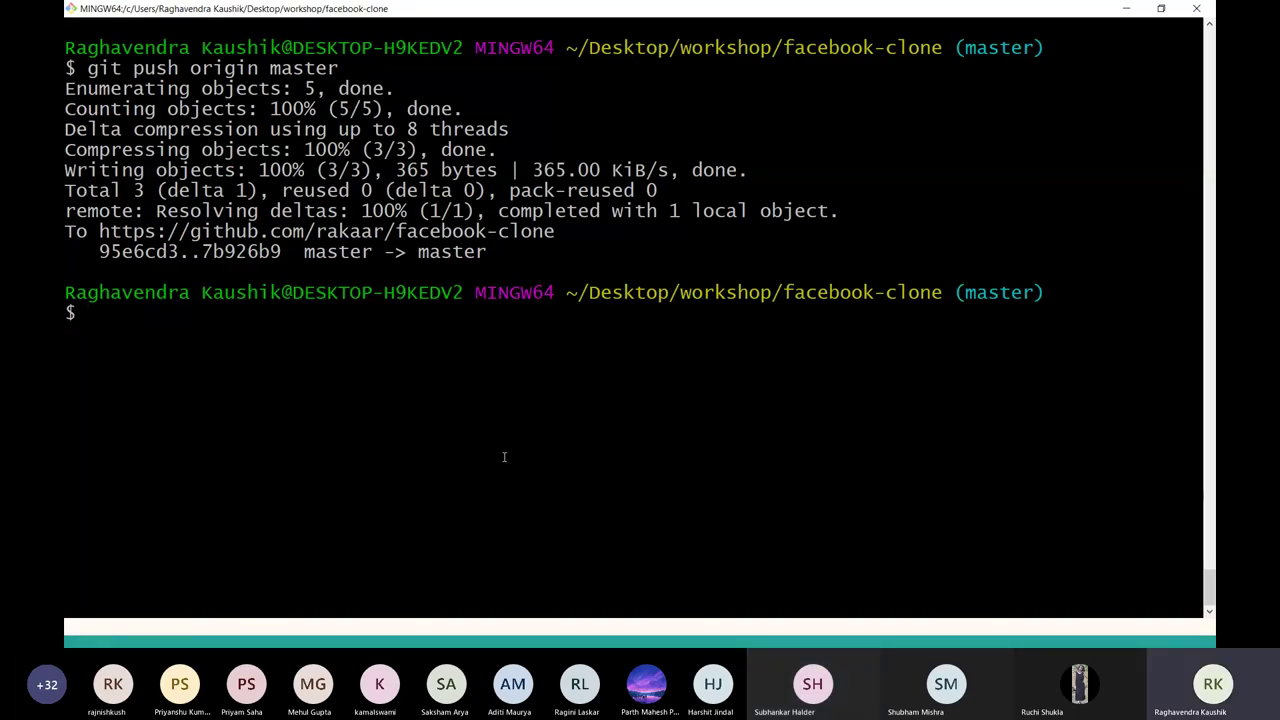
pyautogui.hotkey('alt', 'Tab')
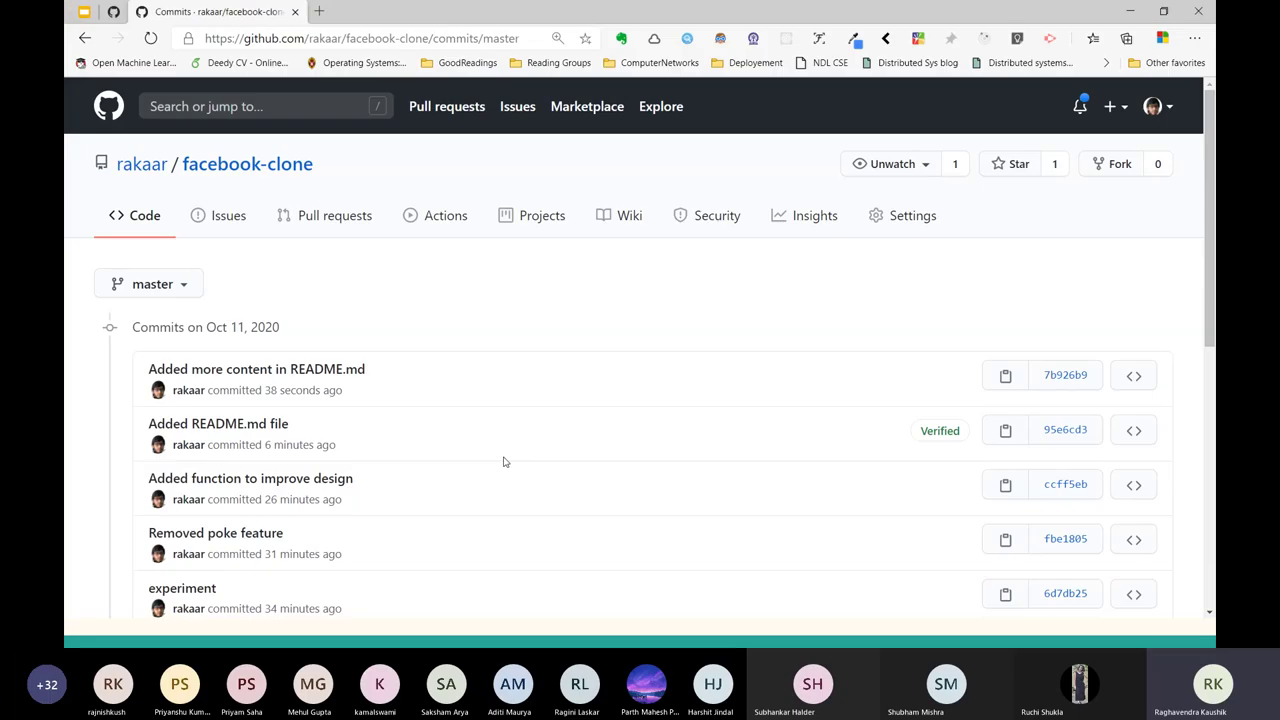
pyautogui.hotkey('alt', 'Tab')
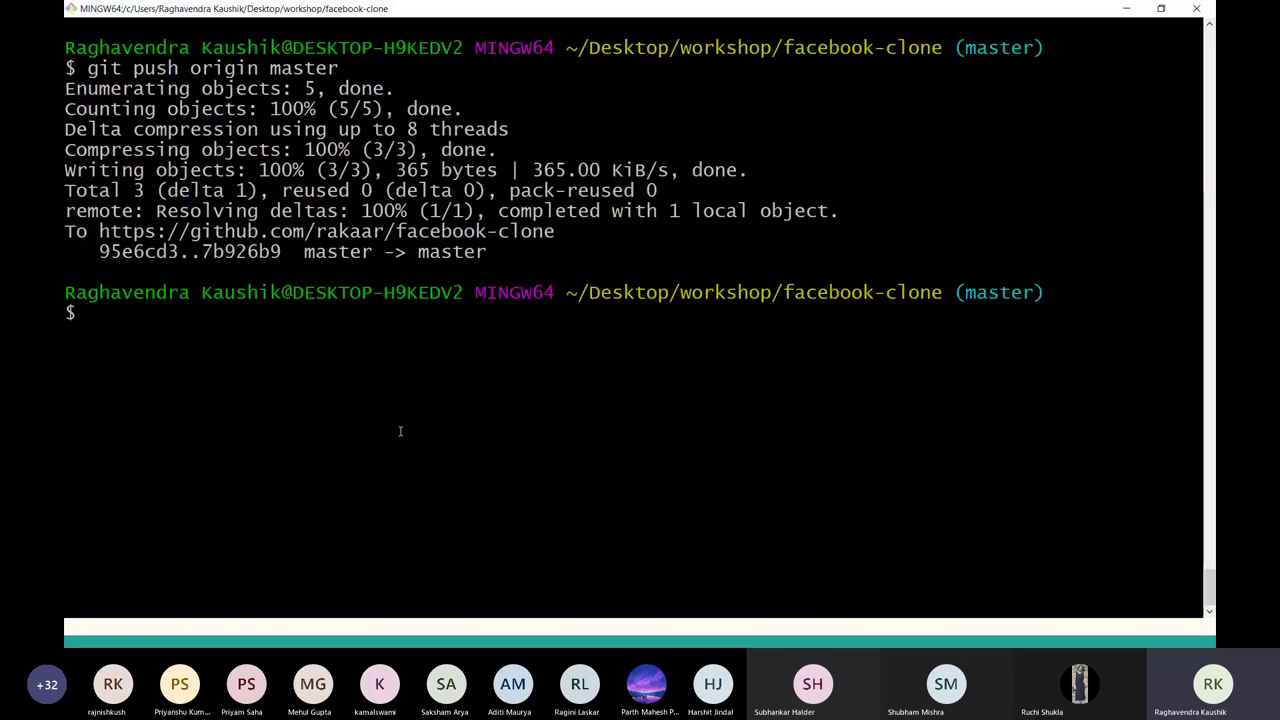
pyautogui.hotkey('alt', 'Tab')
pyautogui.hotkey('alt', 'Tab')
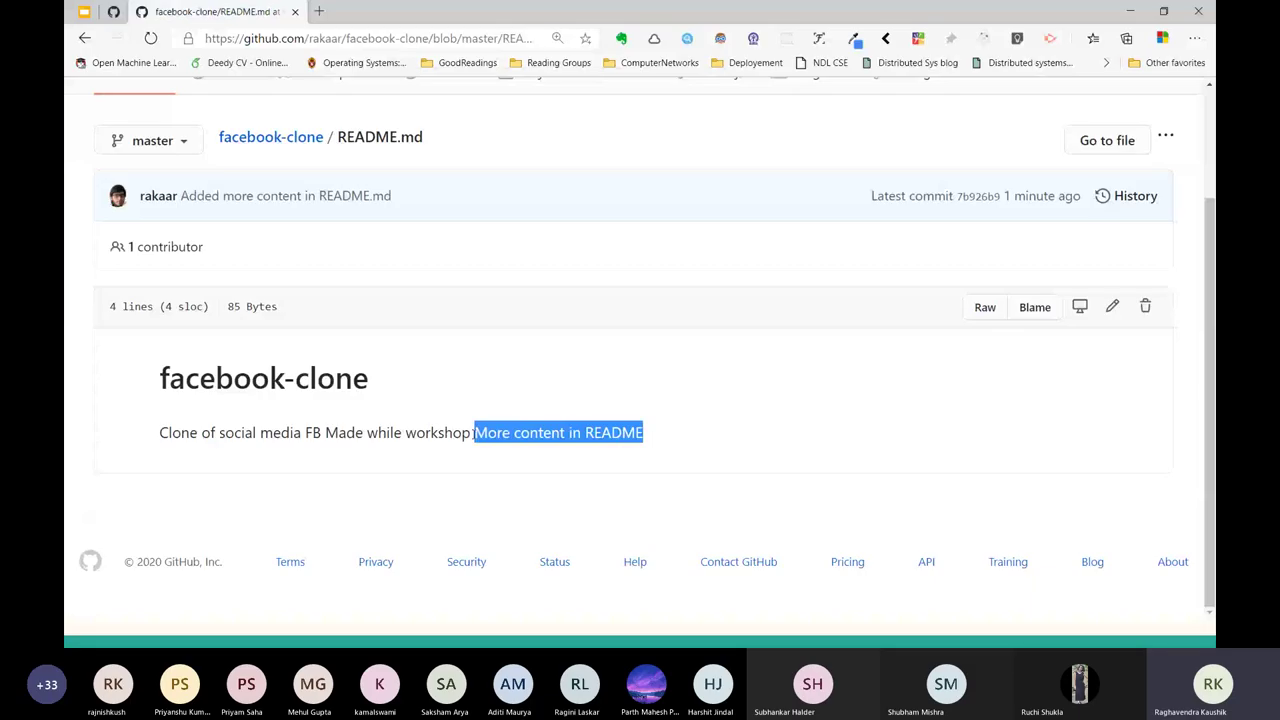
# Append the line 'MORE and more and more content' to README.md in GitHub's online editor.
pyautogui.click(582, 435)
pyautogui.hotkey('alt', 'Left')
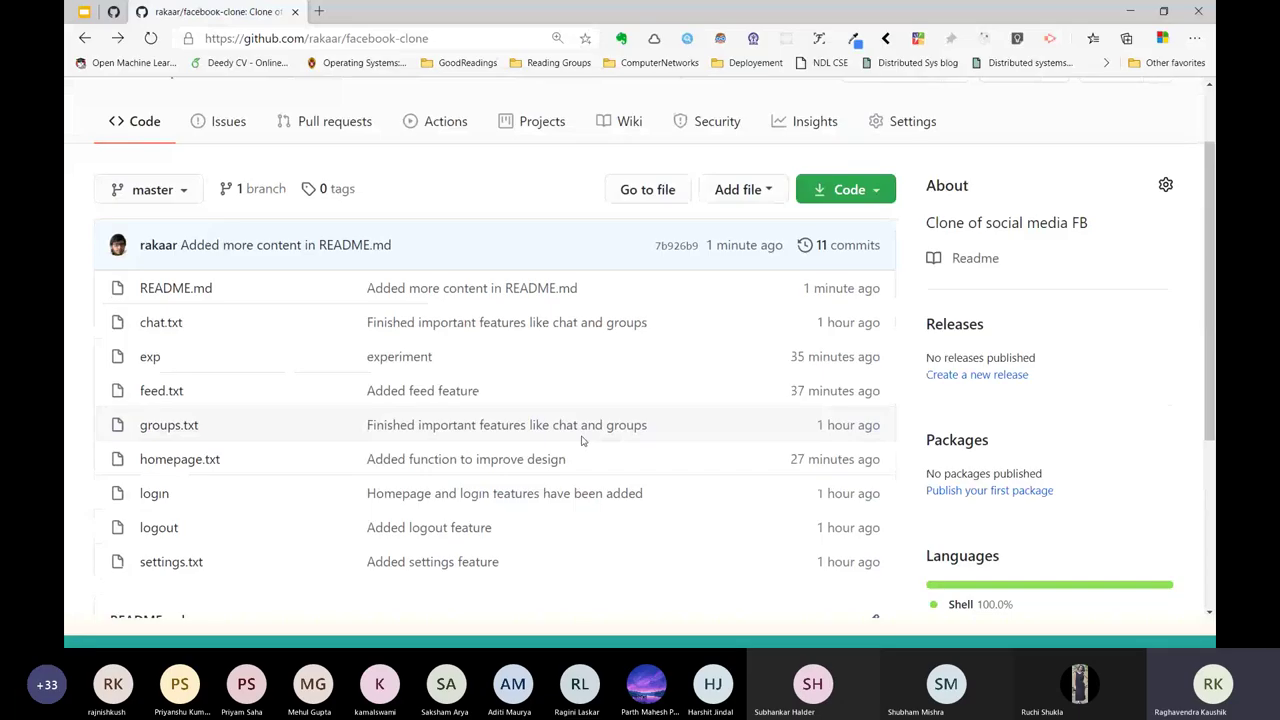
pyautogui.scroll(-3, 423, 391)
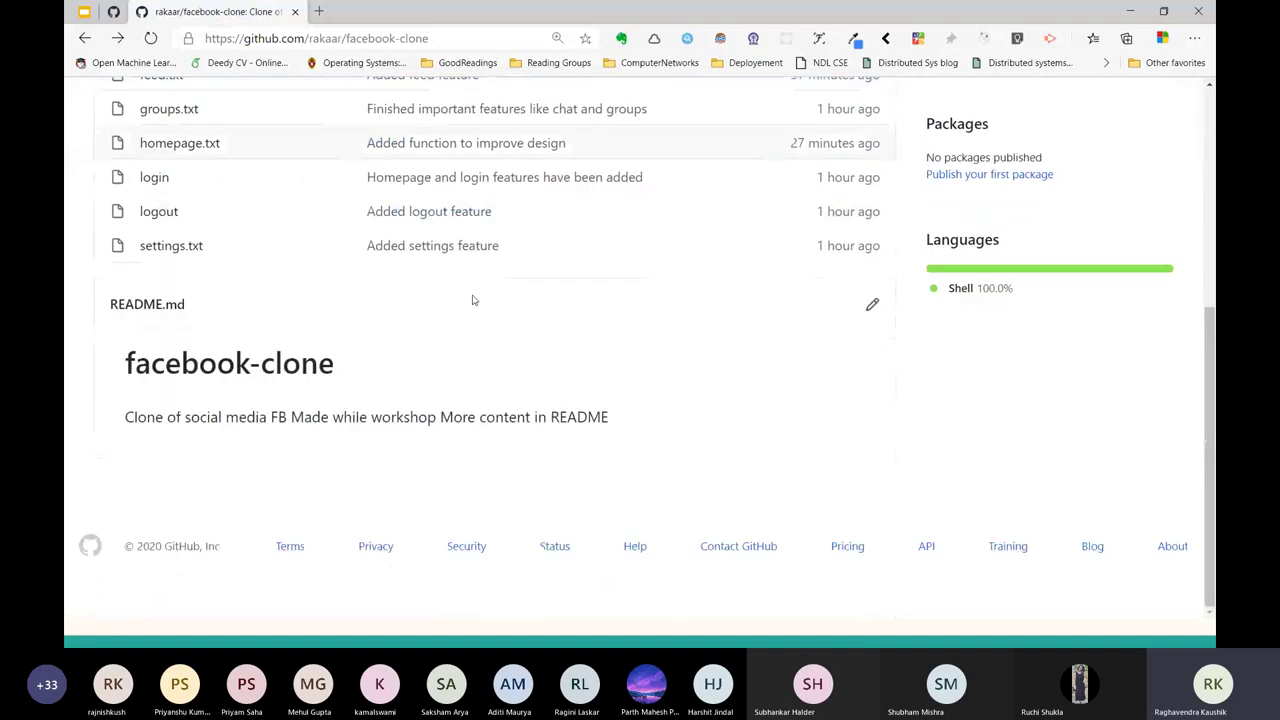
pyautogui.click(870, 321)
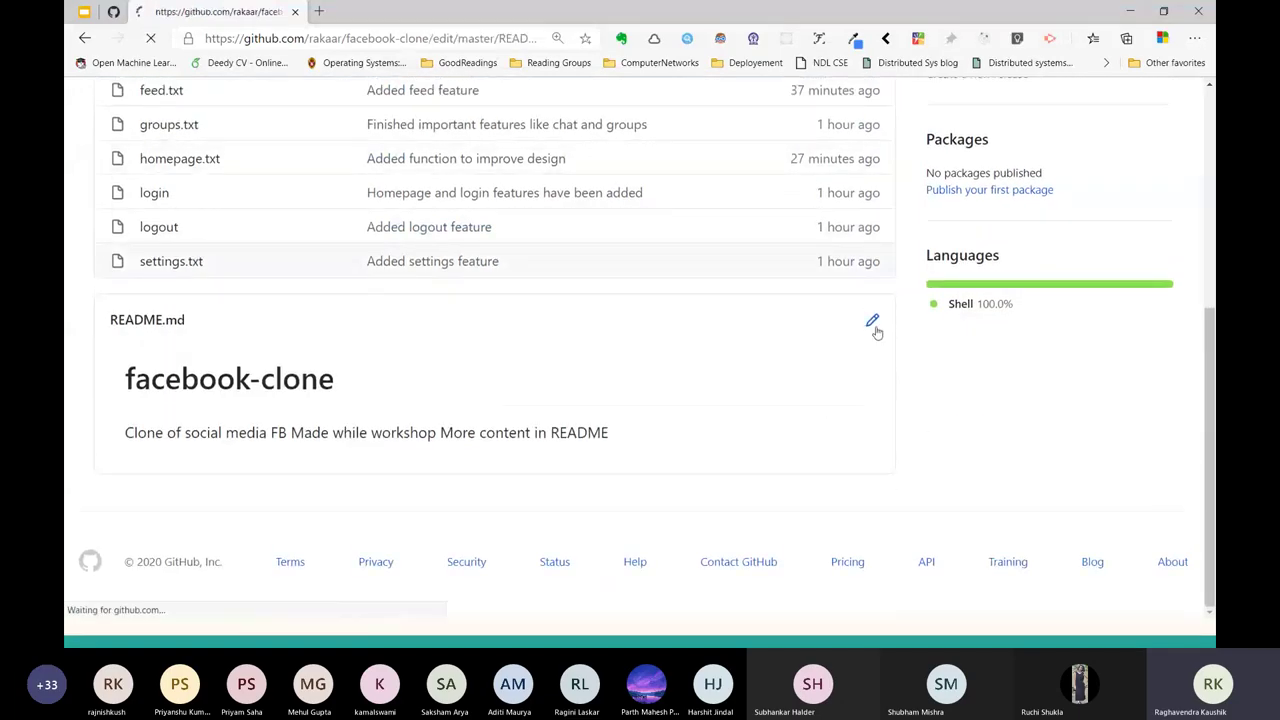
pyautogui.click(375, 437)
pyautogui.press('Return')
pyautogui.press('Return')
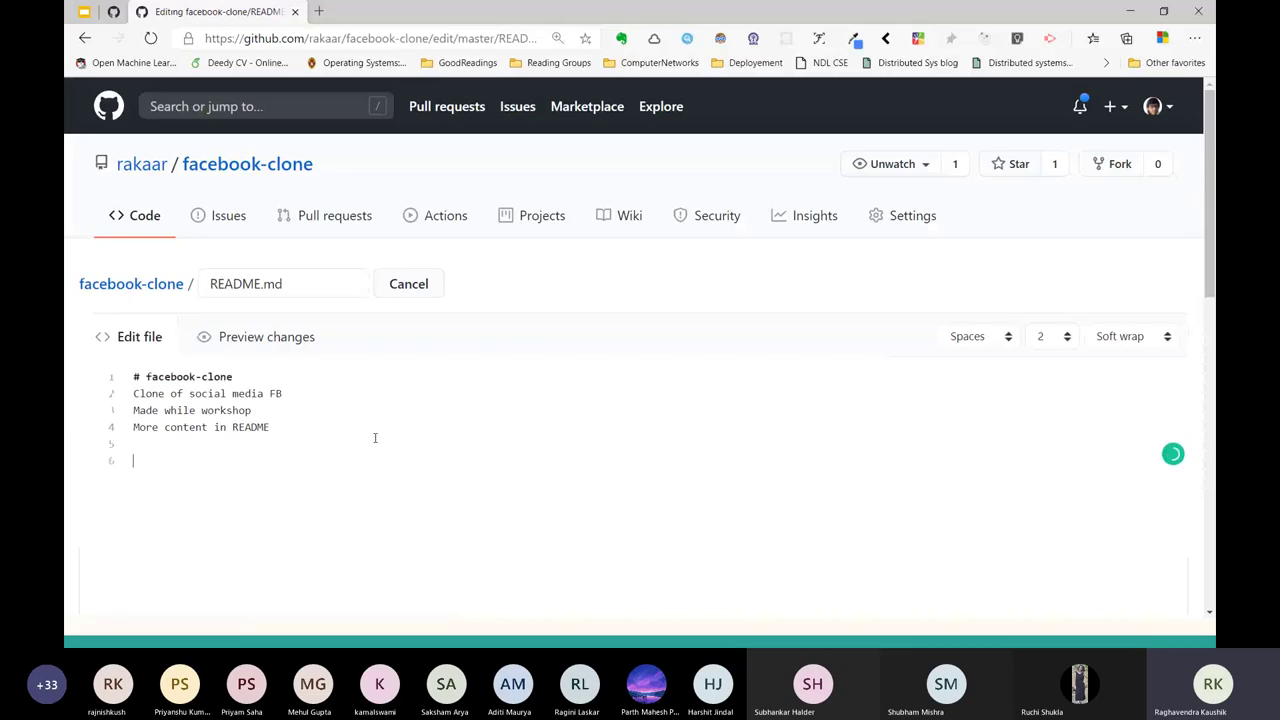
pyautogui.write('MORE and more')
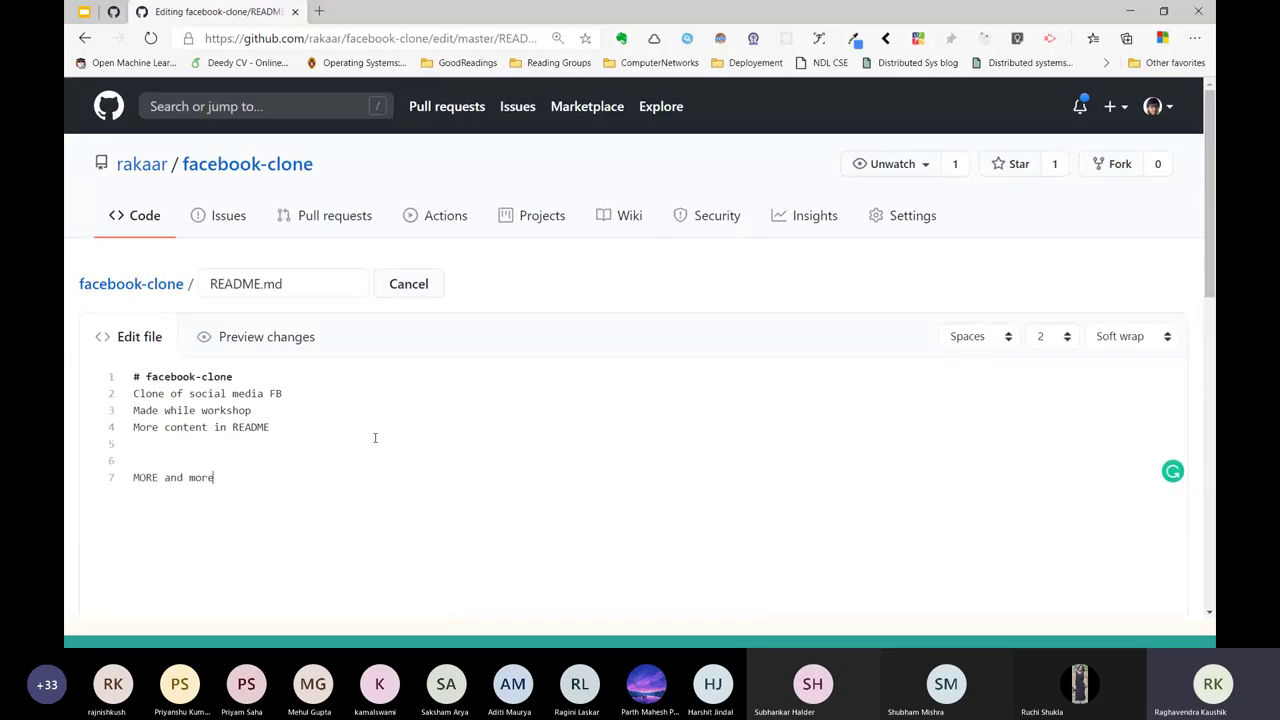
pyautogui.write(' and more content')
# Commit the README edit directly to master with the default 'Update README.md' message.
pyautogui.scroll(-5, 375, 440)
pyautogui.scroll(-2, 375, 443)
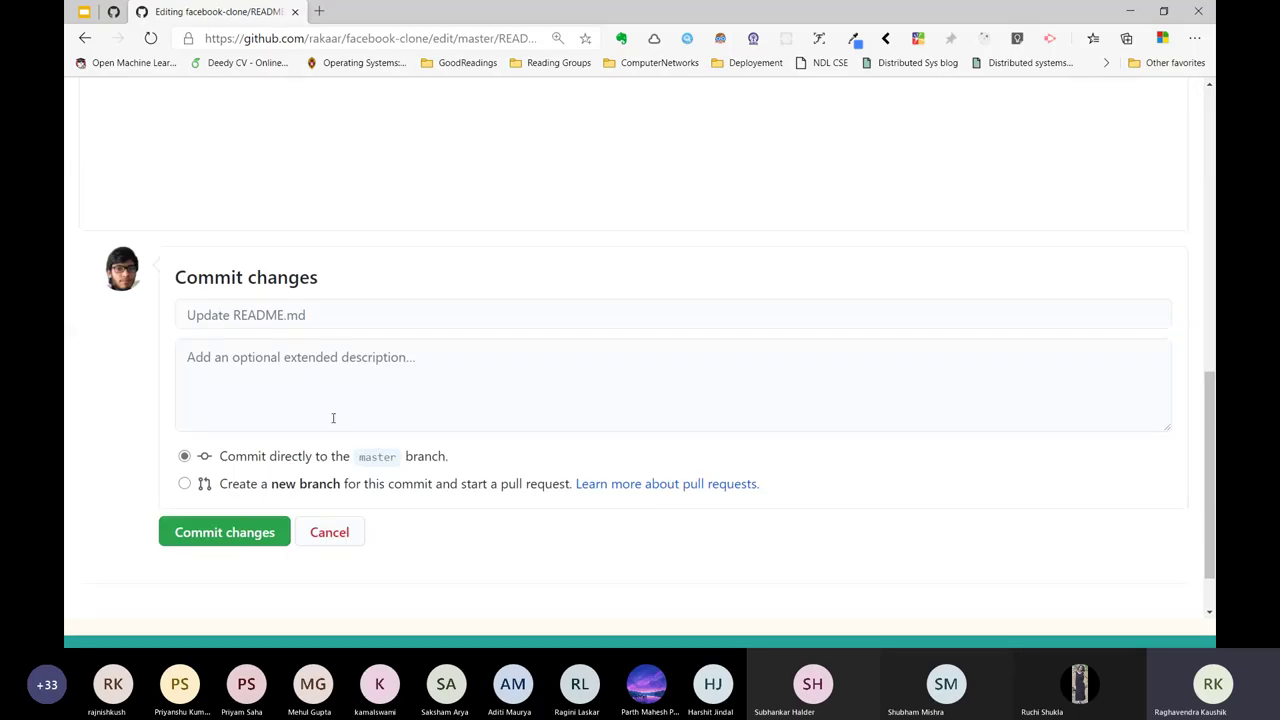
pyautogui.click(387, 315)
pyautogui.write('Ad')
pyautogui.press('BackSpace')
pyautogui.press('BackSpace')
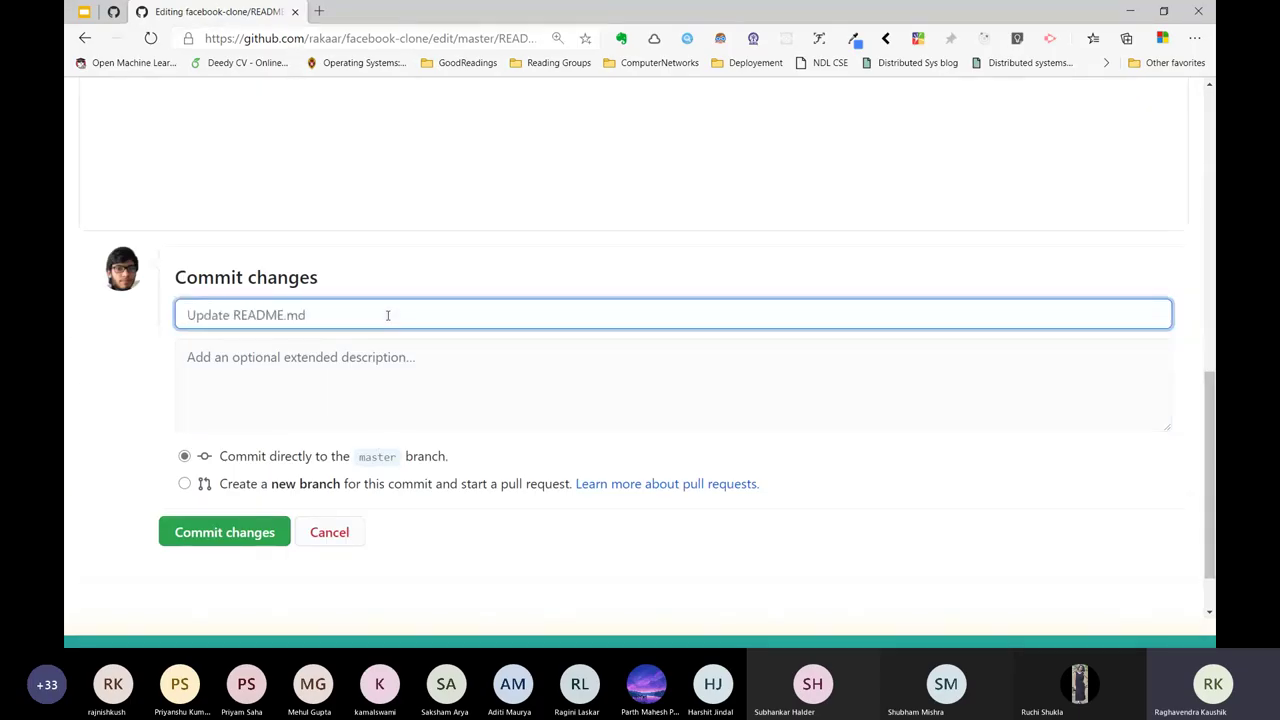
pyautogui.scroll(1, 389, 314)
pyautogui.scroll(-1, 389, 314)
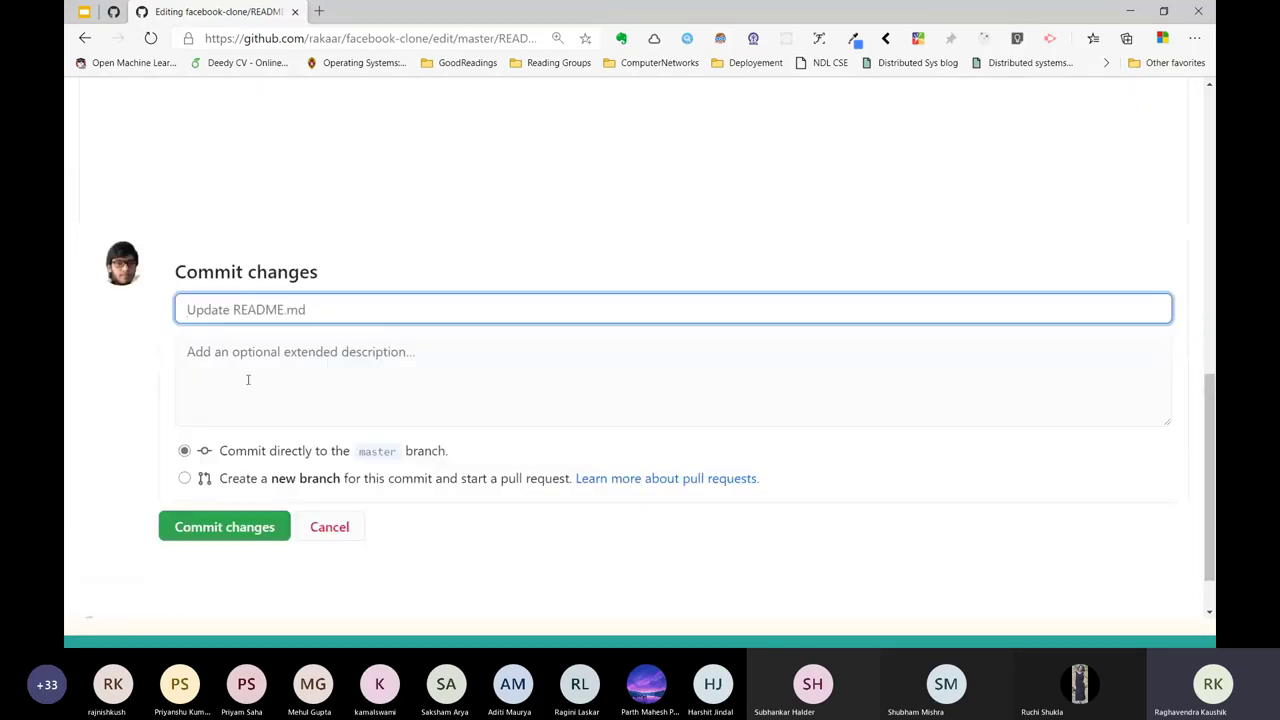
pyautogui.click(201, 540)
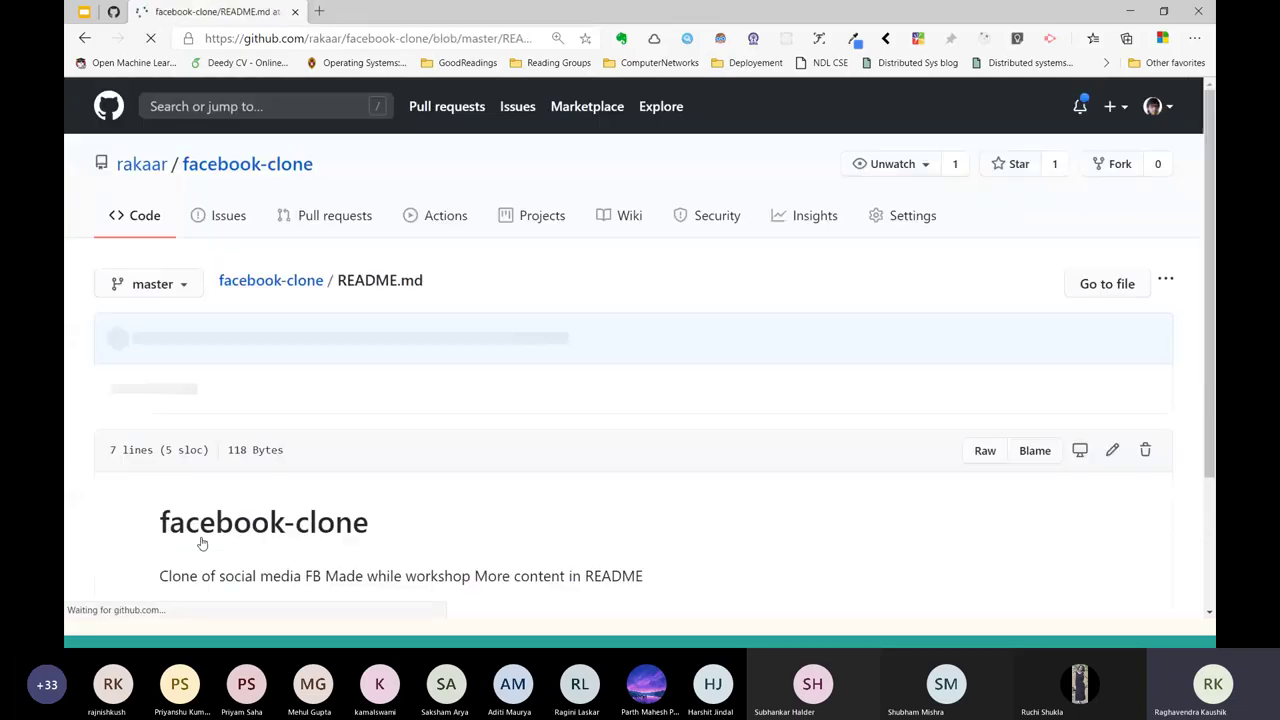
# Open the facebook-clone commit history and highlight the newest Update README.md commit.
pyautogui.scroll(-2, 201, 543)
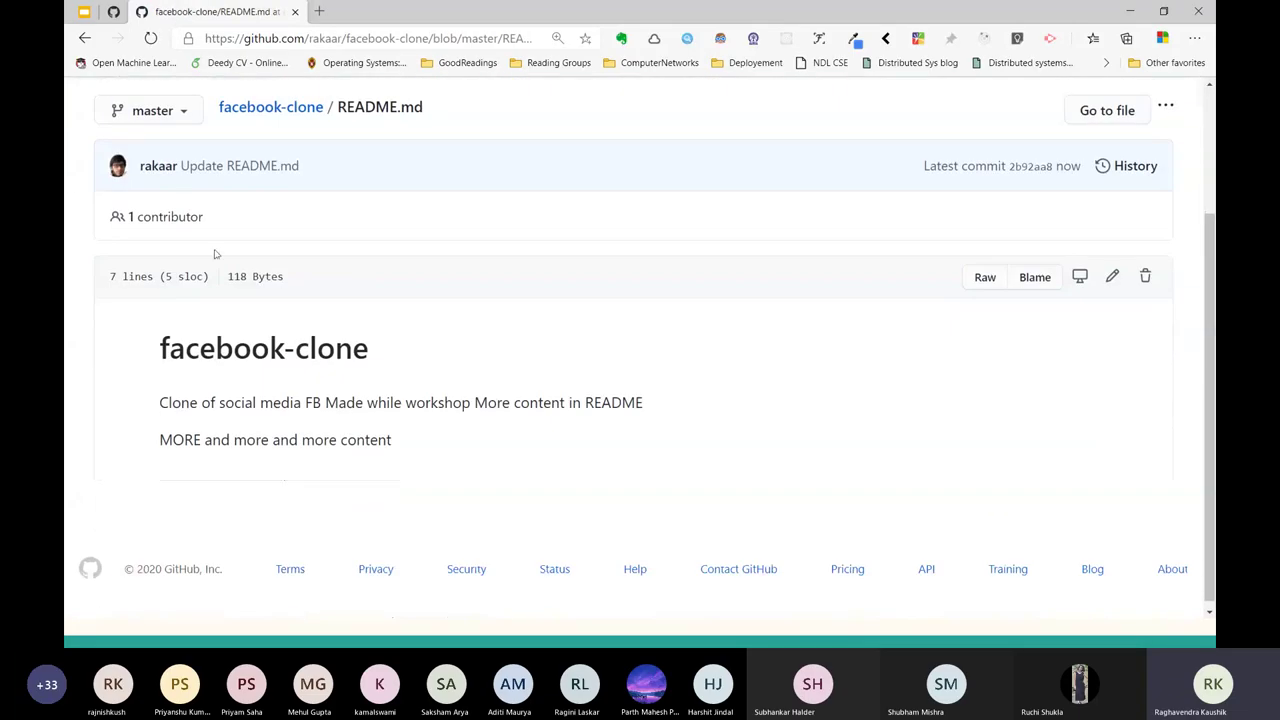
pyautogui.scroll(1, 86, 171)
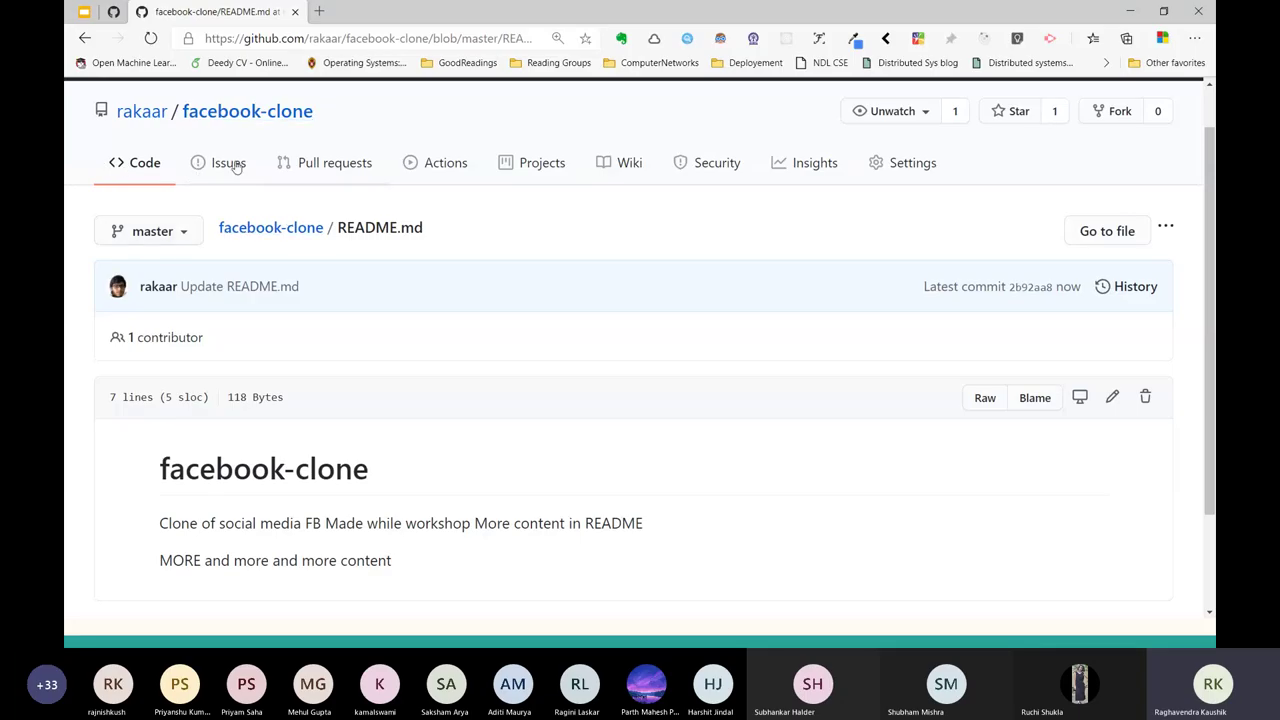
pyautogui.scroll(1, 235, 185)
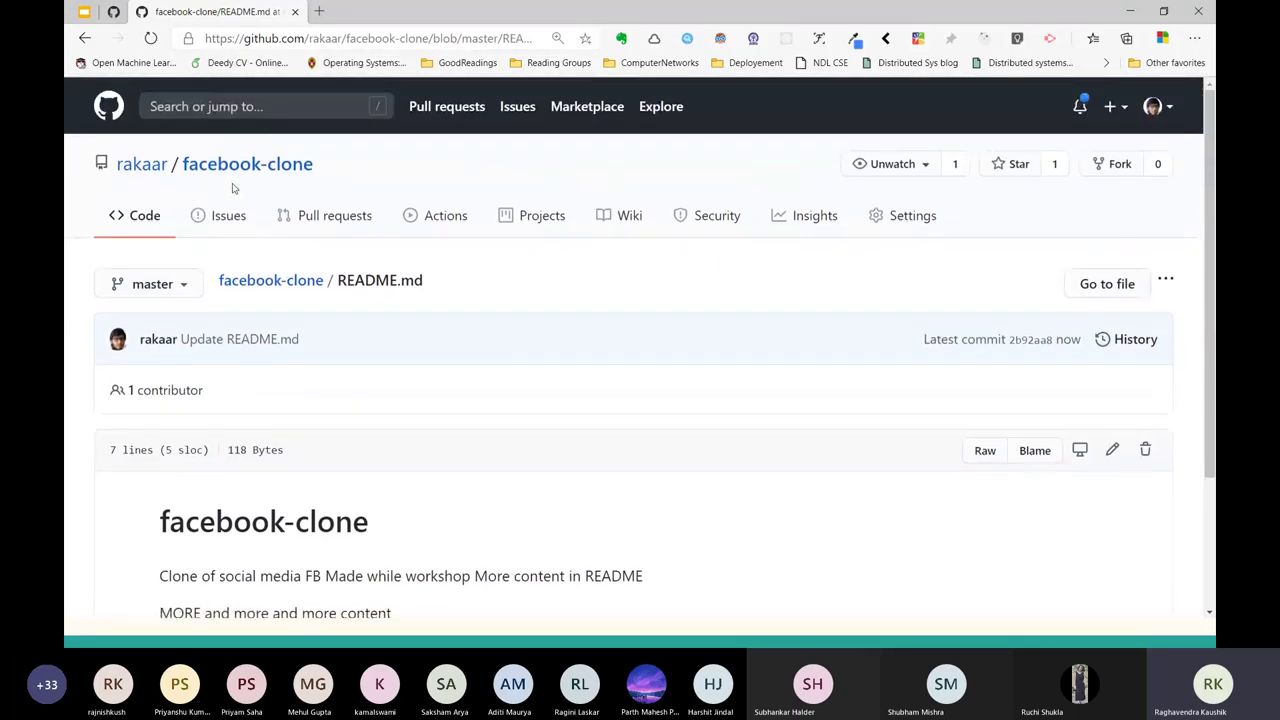
pyautogui.click(280, 290)
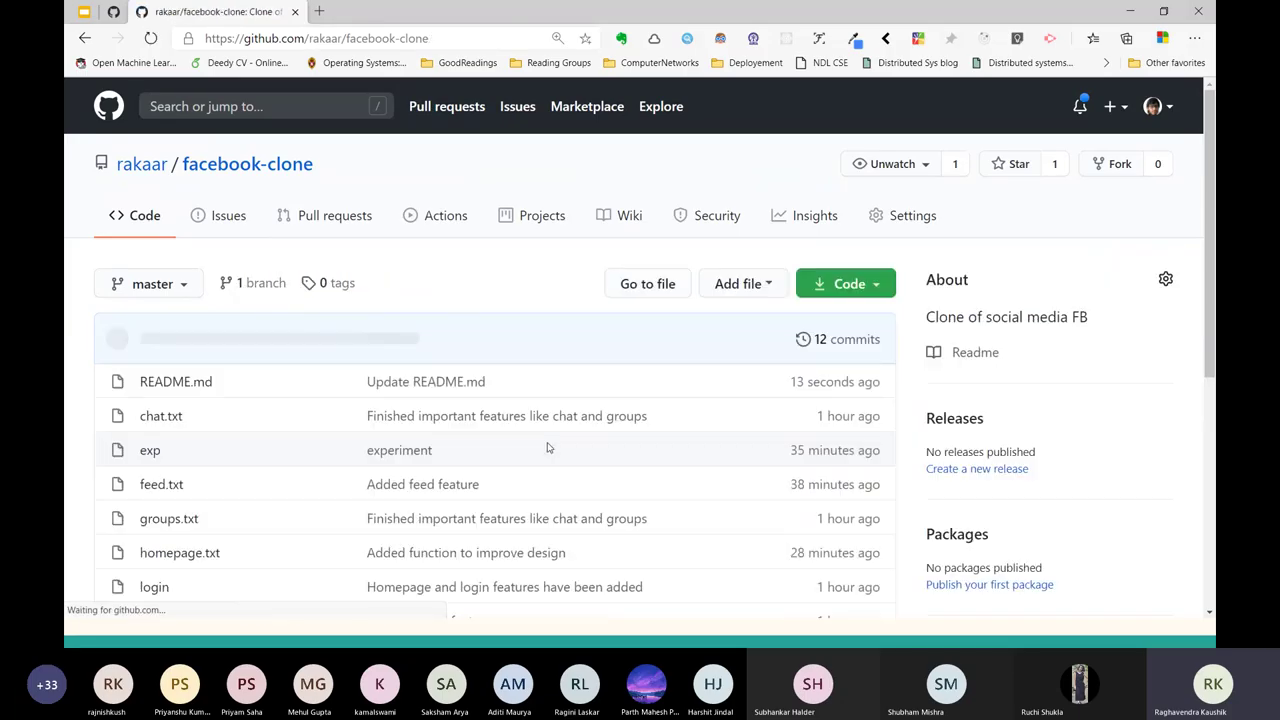
pyautogui.scroll(-1, 760, 330)
pyautogui.click(858, 306)
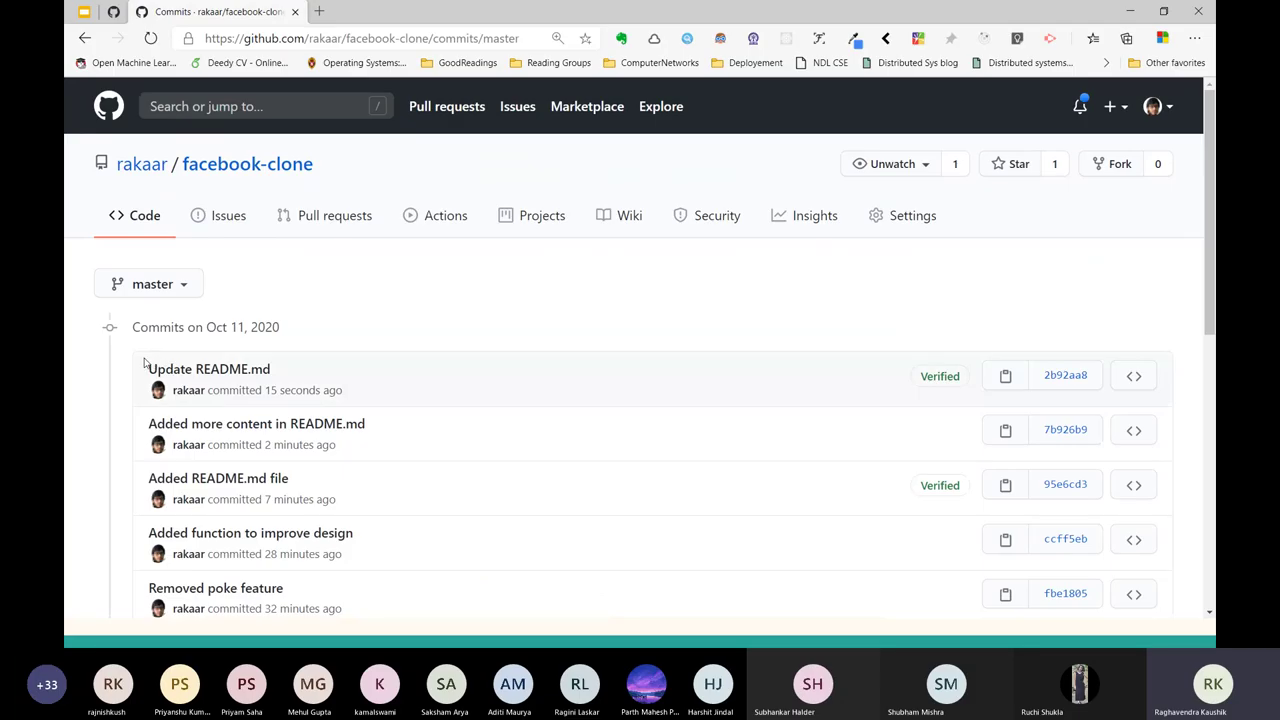
pyautogui.moveTo(147, 369); pyautogui.dragTo(397, 443)
pyautogui.hotkey('alt', 'Tab')
pyautogui.hotkey('alt', 'Tab')
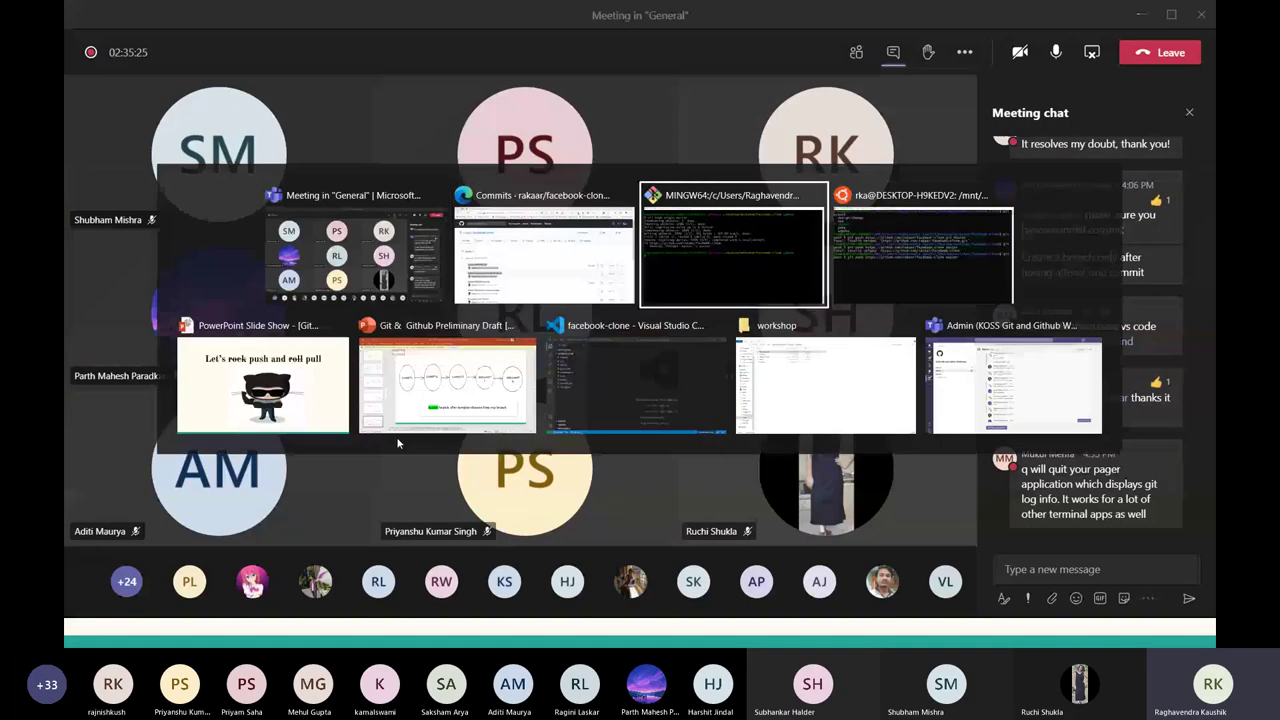
# Run git log locally and compare it with the top commit shown on GitHub.
pyautogui.write('gi')
pyautogui.press('BackSpace')
pyautogui.press('BackSpace')
pyautogui.hotkey('ctrl', 'l')
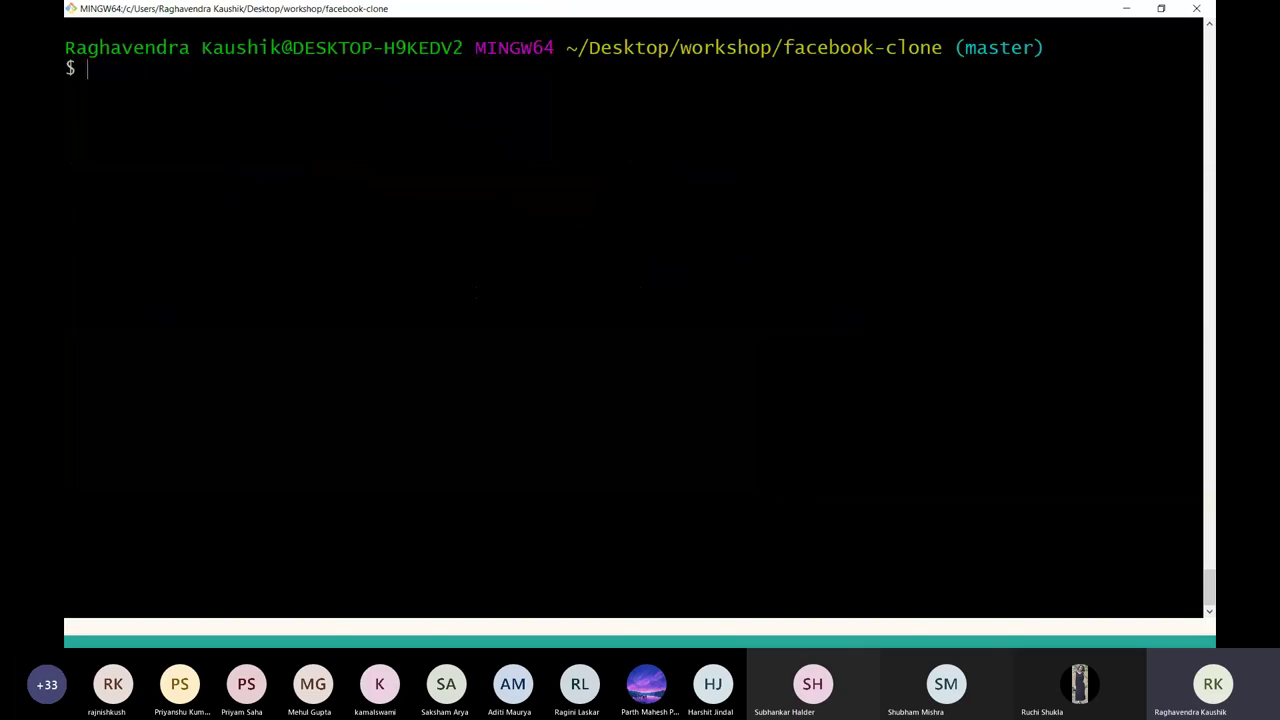
pyautogui.write('git log')
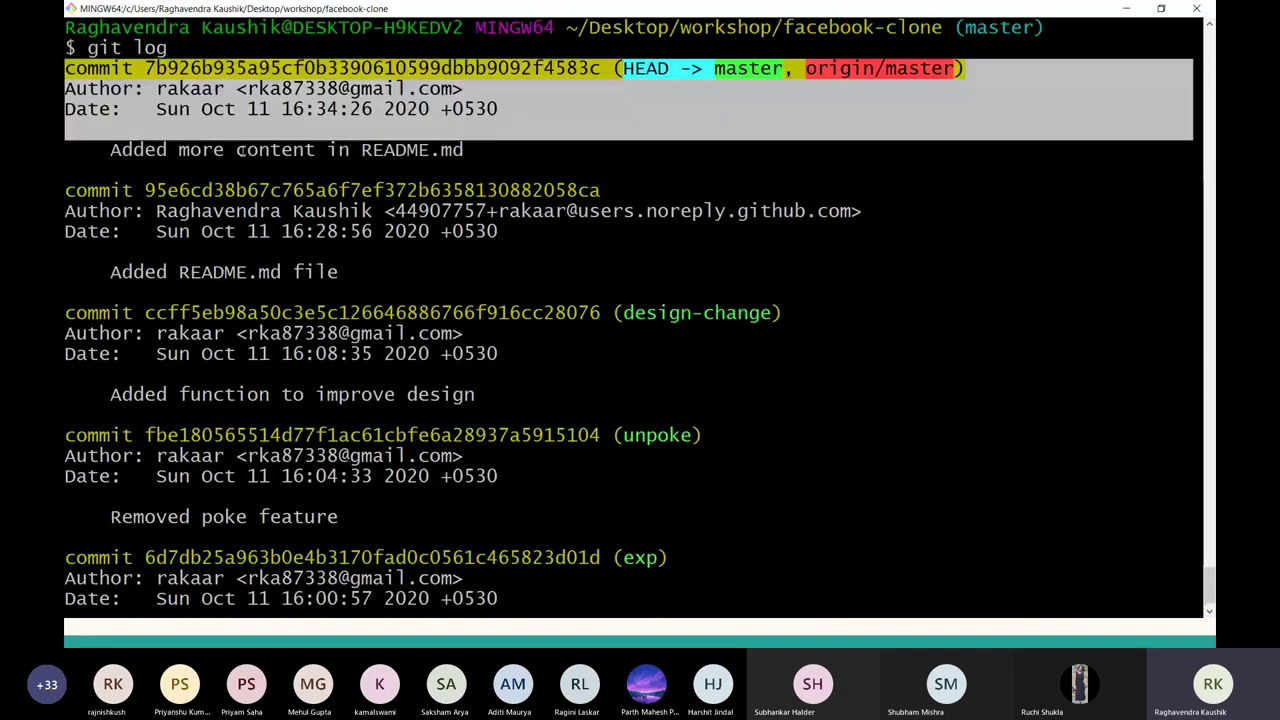
pyautogui.hotkey('alt', 'Tab')
pyautogui.hotkey('alt', 'Tab')
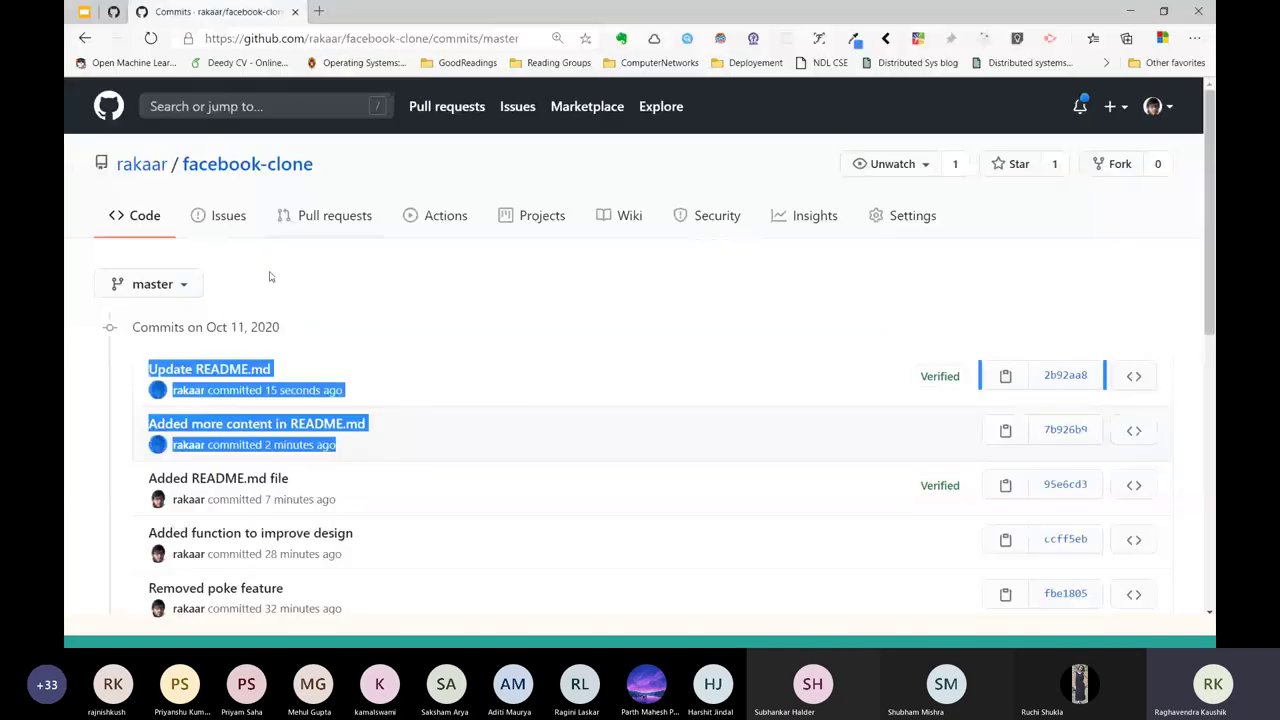
pyautogui.click(130, 374)
pyautogui.tripleClick(130, 374)
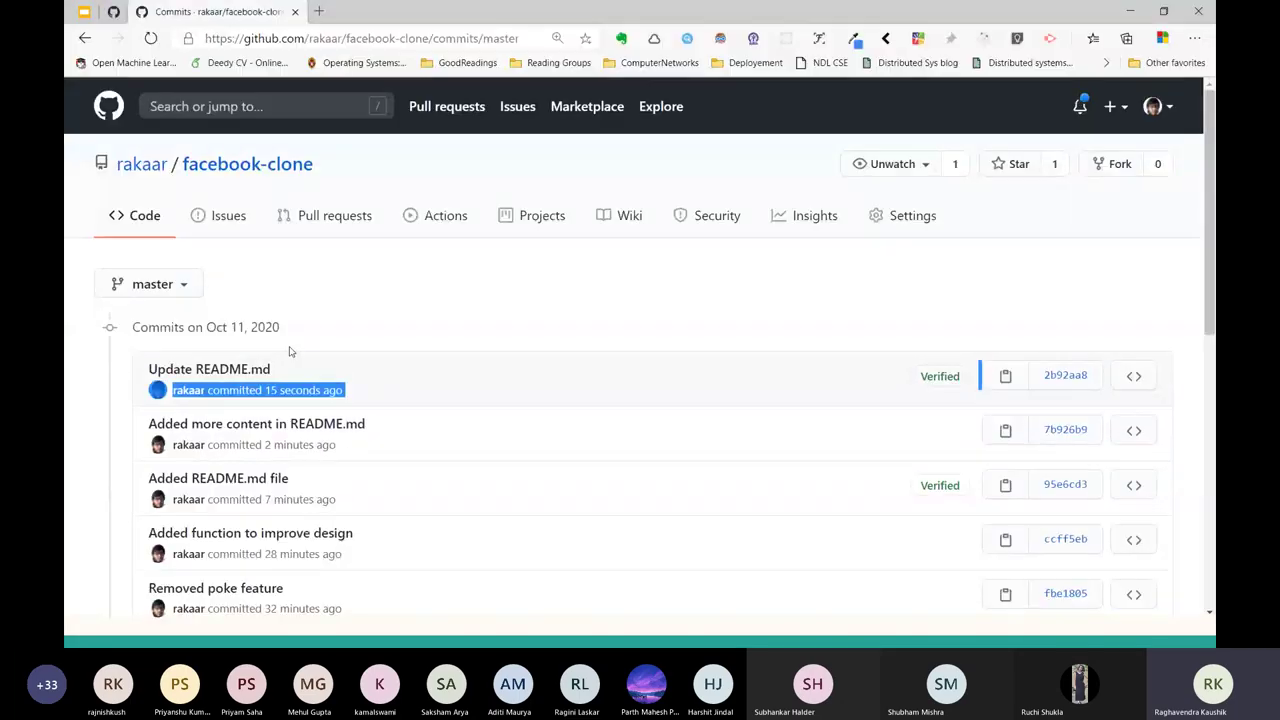
pyautogui.hotkey('alt', 'Tab')
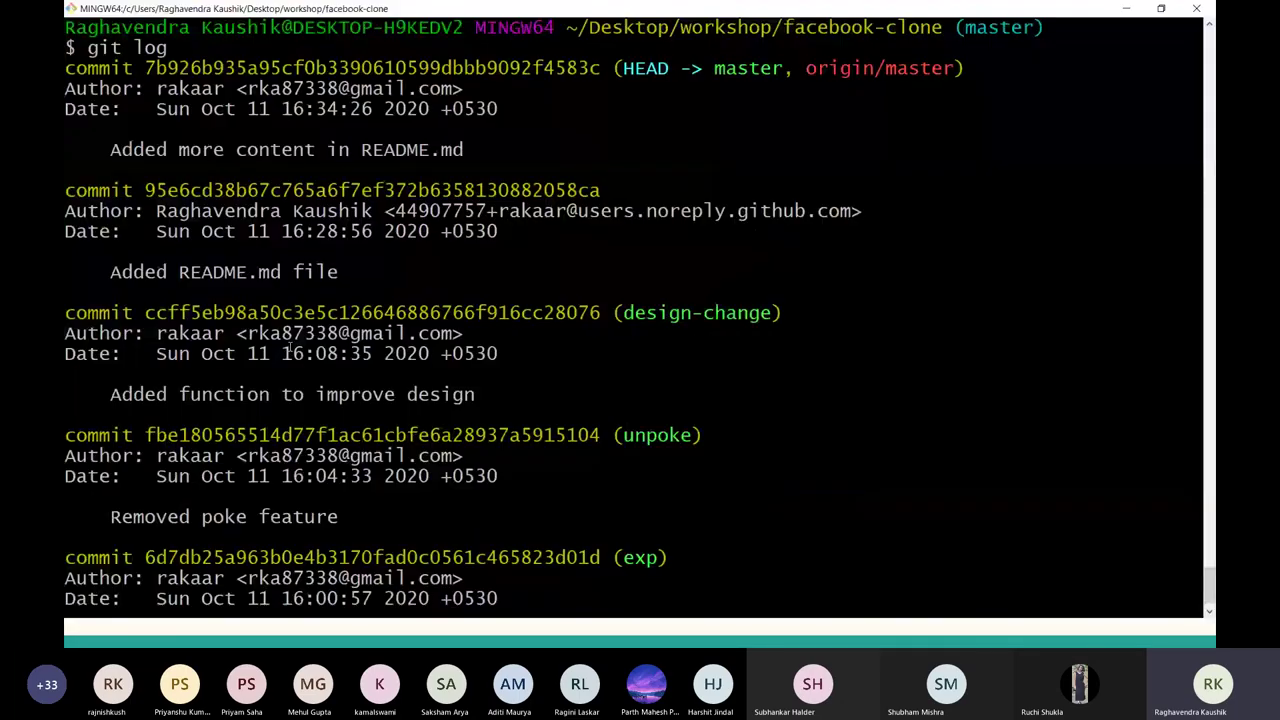
pyautogui.press('q')
pyautogui.hotkey('ctrl', 'l')
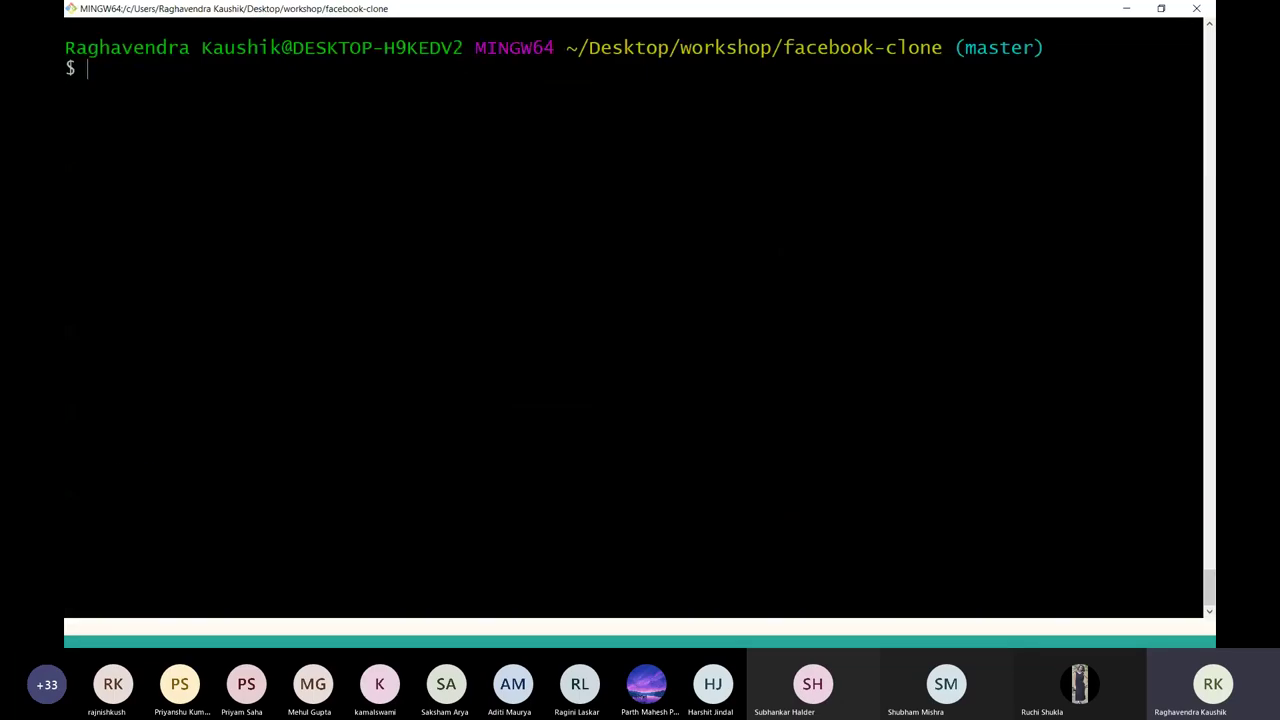
# Run git pull origin master, then git log to confirm the Update README.md commit arrived.
pyautogui.write('git pull')
pyautogui.write('origin ')
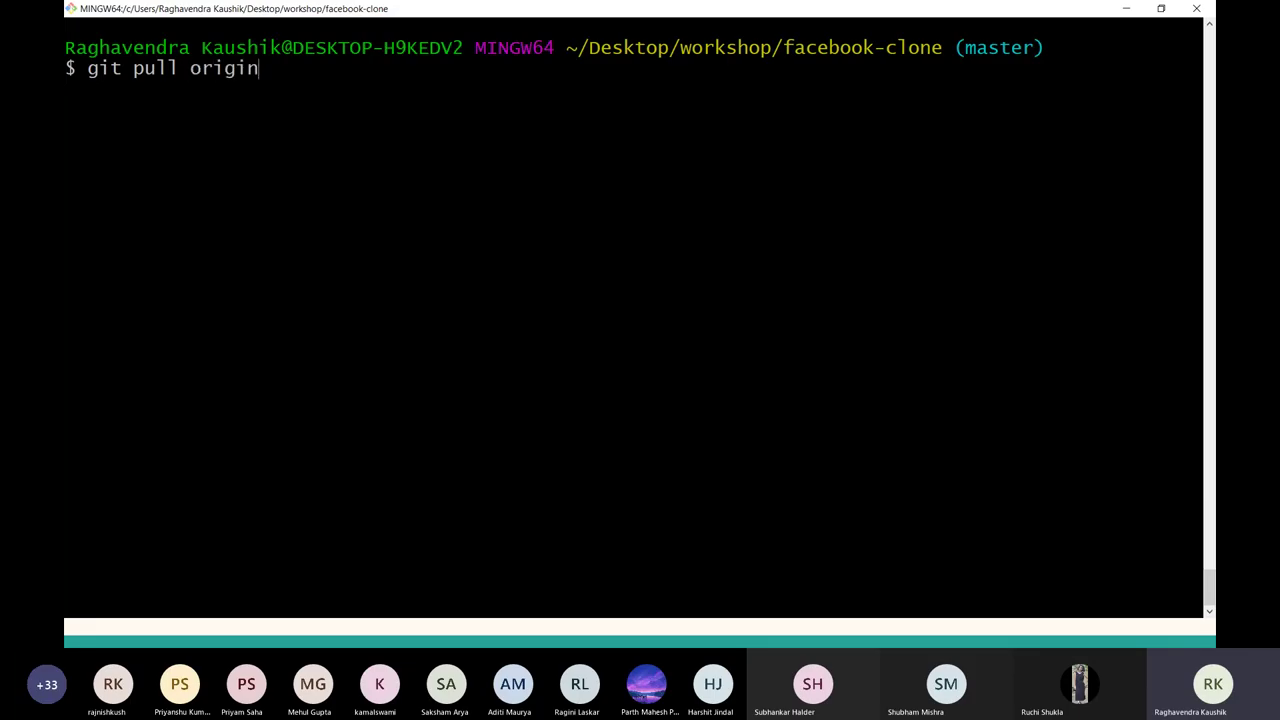
pyautogui.write('master')
pyautogui.press('Return')
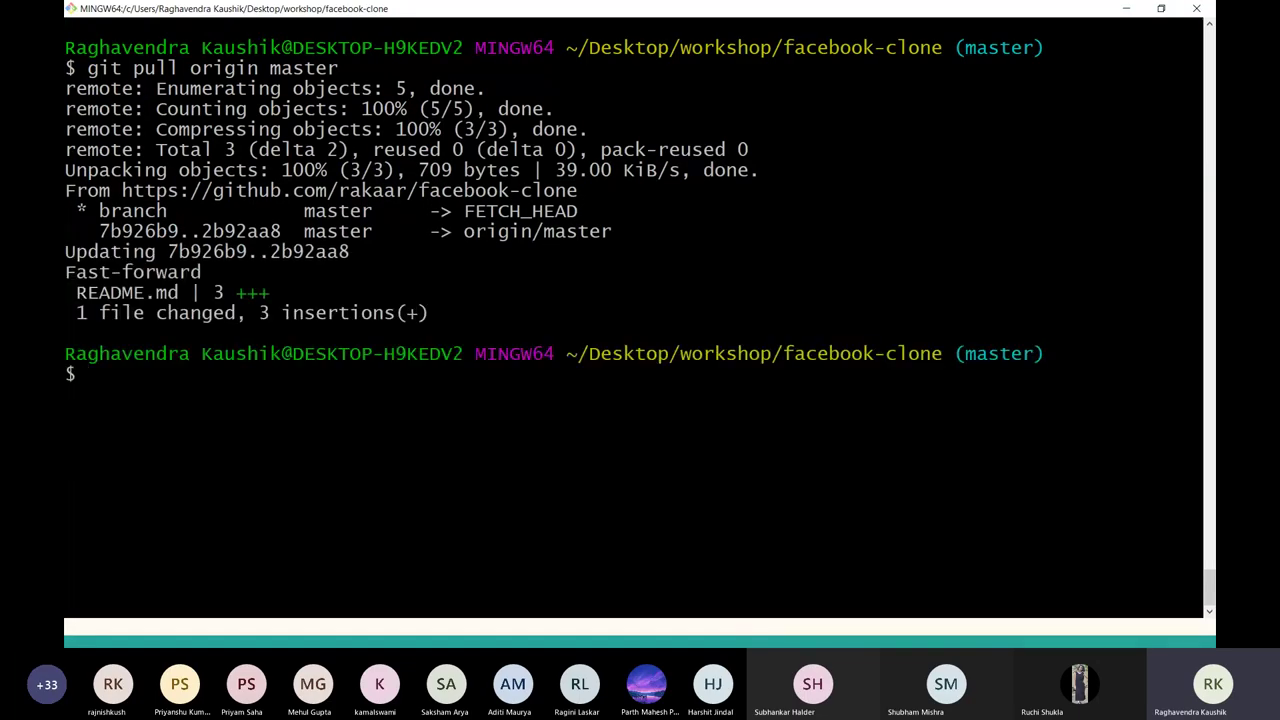
pyautogui.write('git log')
pyautogui.press('Return')
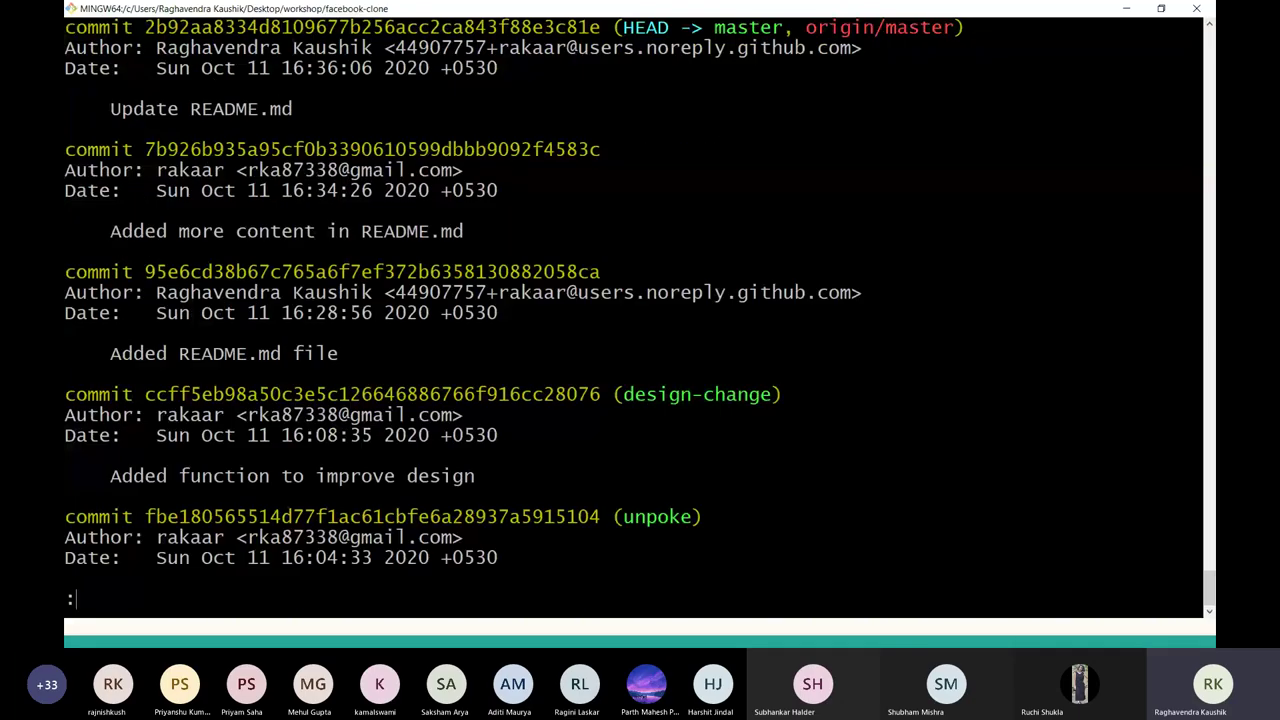
pyautogui.write('qq')
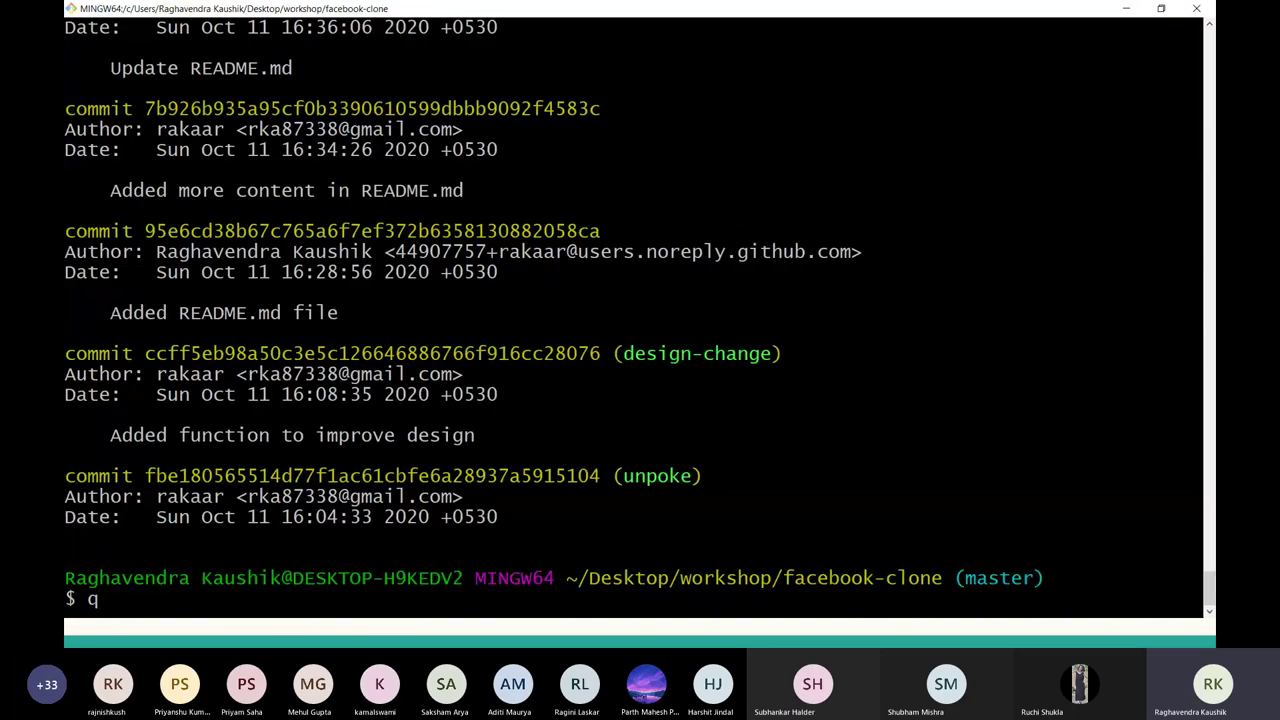
pyautogui.press('BackSpace')
pyautogui.hotkey('ctrl', 'l')
# Print README.md with cat and highlight the pulled 'MORE and more and more content' line.
pyautogui.write('cat RE')
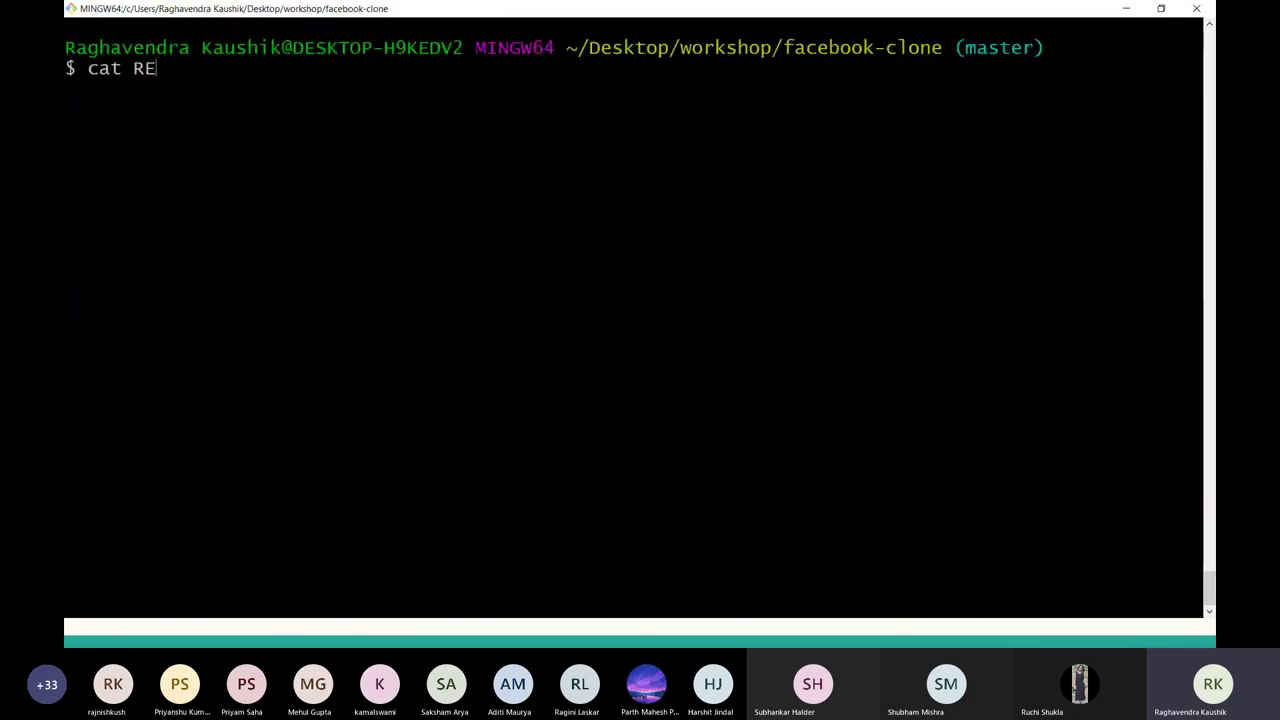
pyautogui.press('Tab')
pyautogui.press('Return')
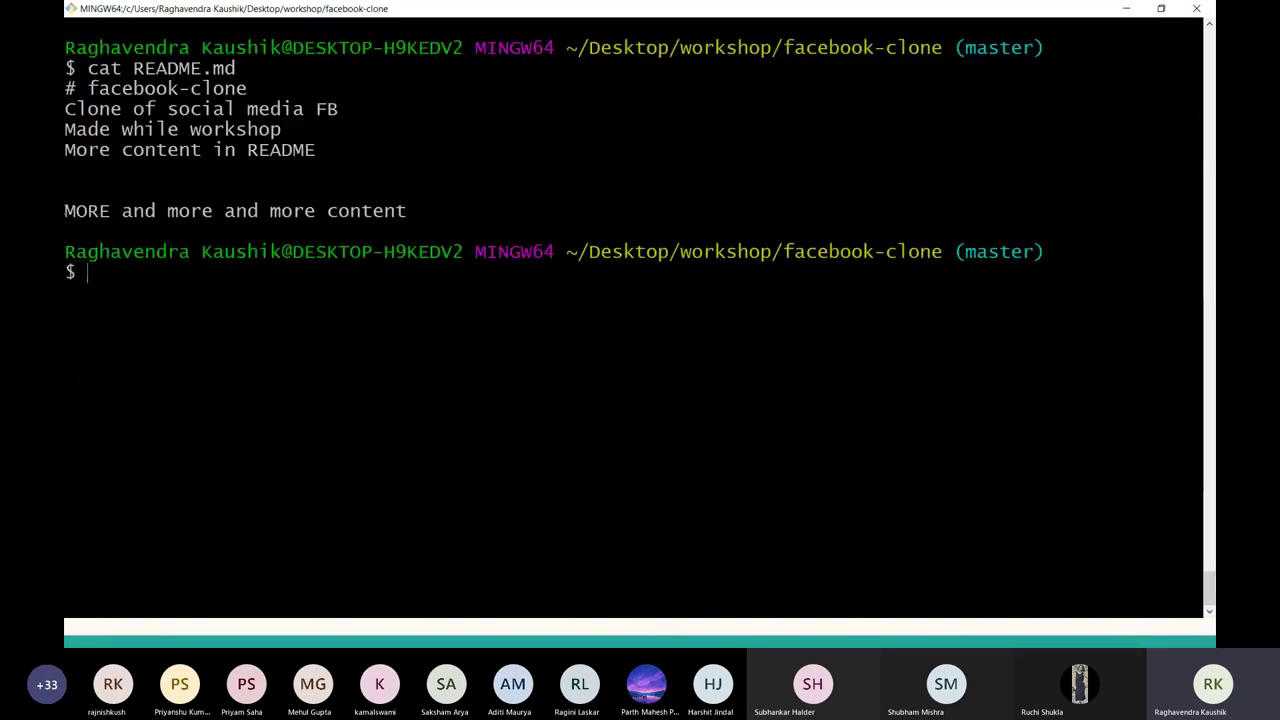
pyautogui.moveTo(64, 211); pyautogui.dragTo(484, 202)
pyautogui.click(483, 202)
pyautogui.hotkey('alt', 'Tab')
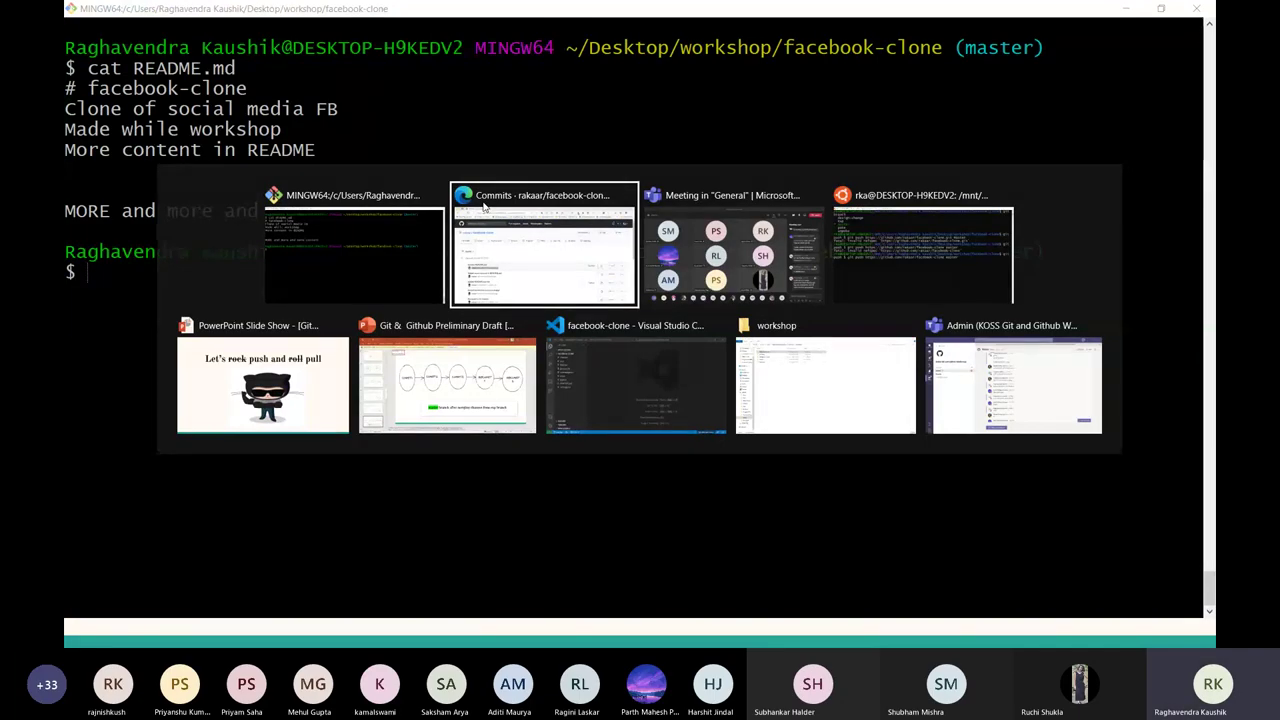
pyautogui.hotkey('alt', 'shift', 'Tab')
# Show the Octocat 'push and roll pull' slide again after briefly advancing to Remotes.
pyautogui.hotkey('alt', 'Tab')
pyautogui.hotkey('alt', 'Tab')
pyautogui.hotkey('alt', 'Tab')
pyautogui.hotkey('alt', 'Tab')
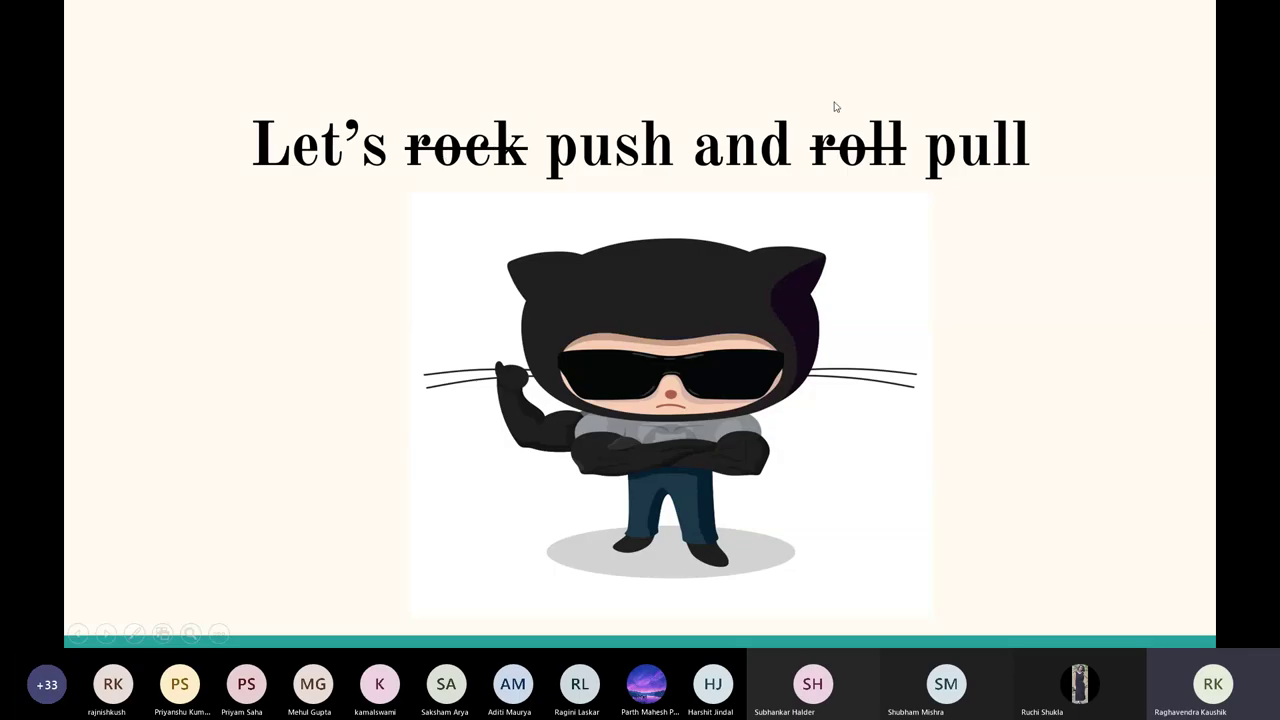
pyautogui.click(590, 168)
pyautogui.press('Left')
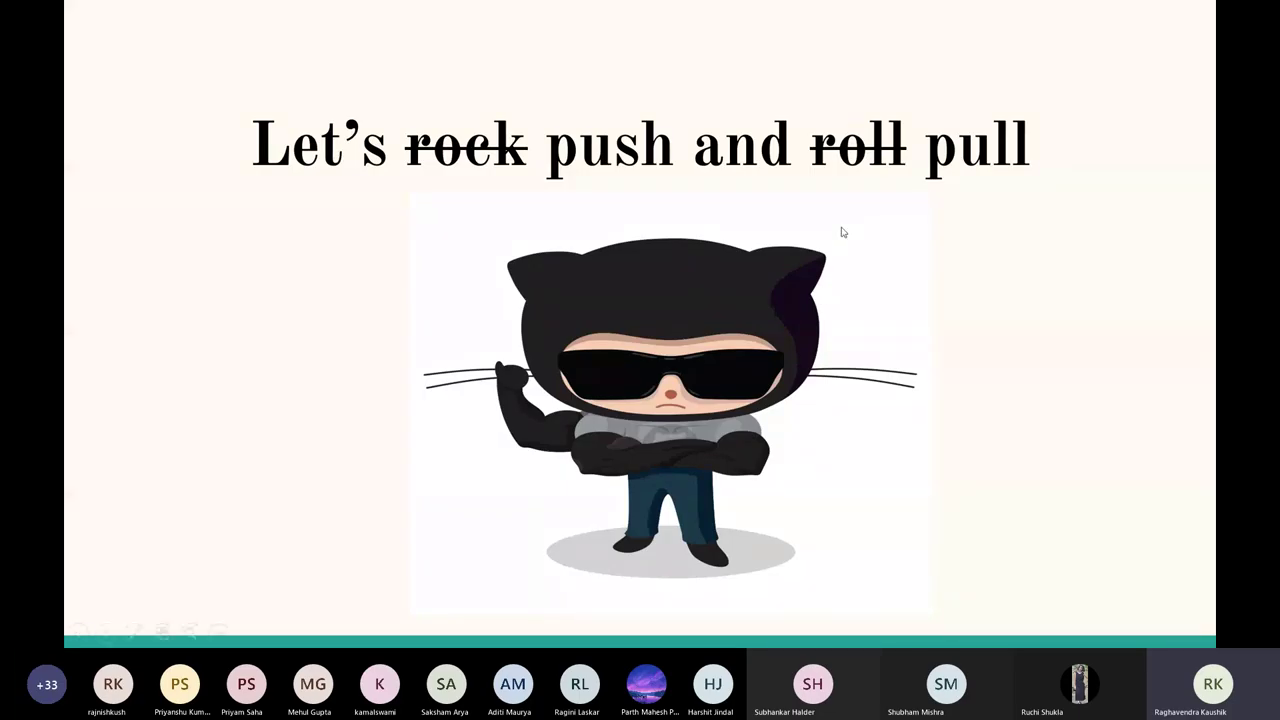
# Advance past the Remotes slide to DOUBTS and end the slideshow.
pyautogui.press('Right')
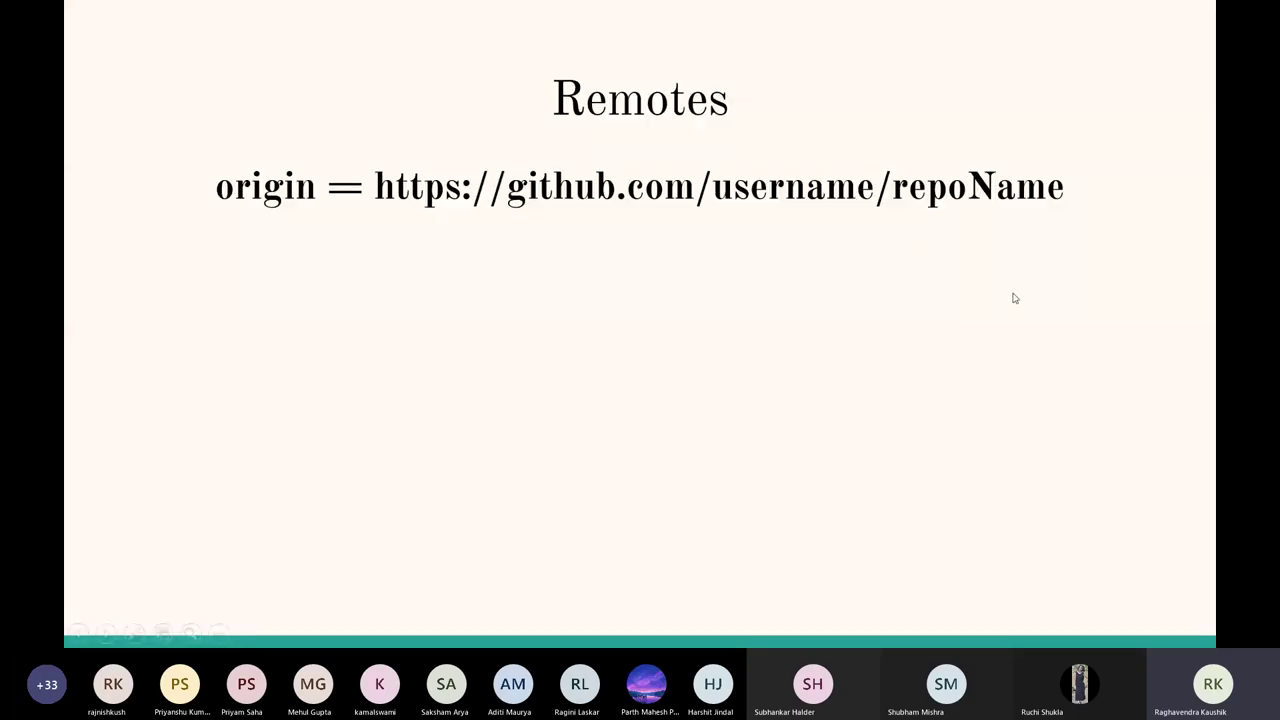
pyautogui.press('Right')
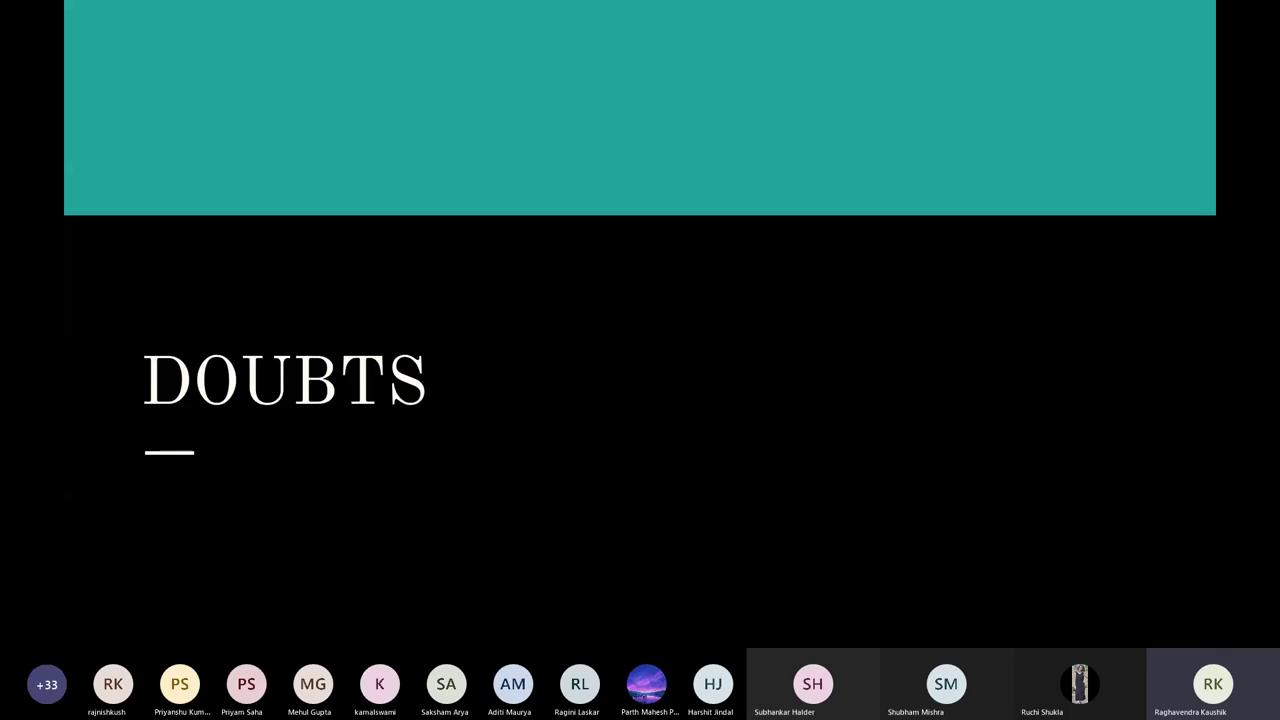
pyautogui.press('Escape')
# Bring the Edge window forward and open a new empty tab beside the facebook-clone commits page.
pyautogui.hotkey('alt', 'Tab')
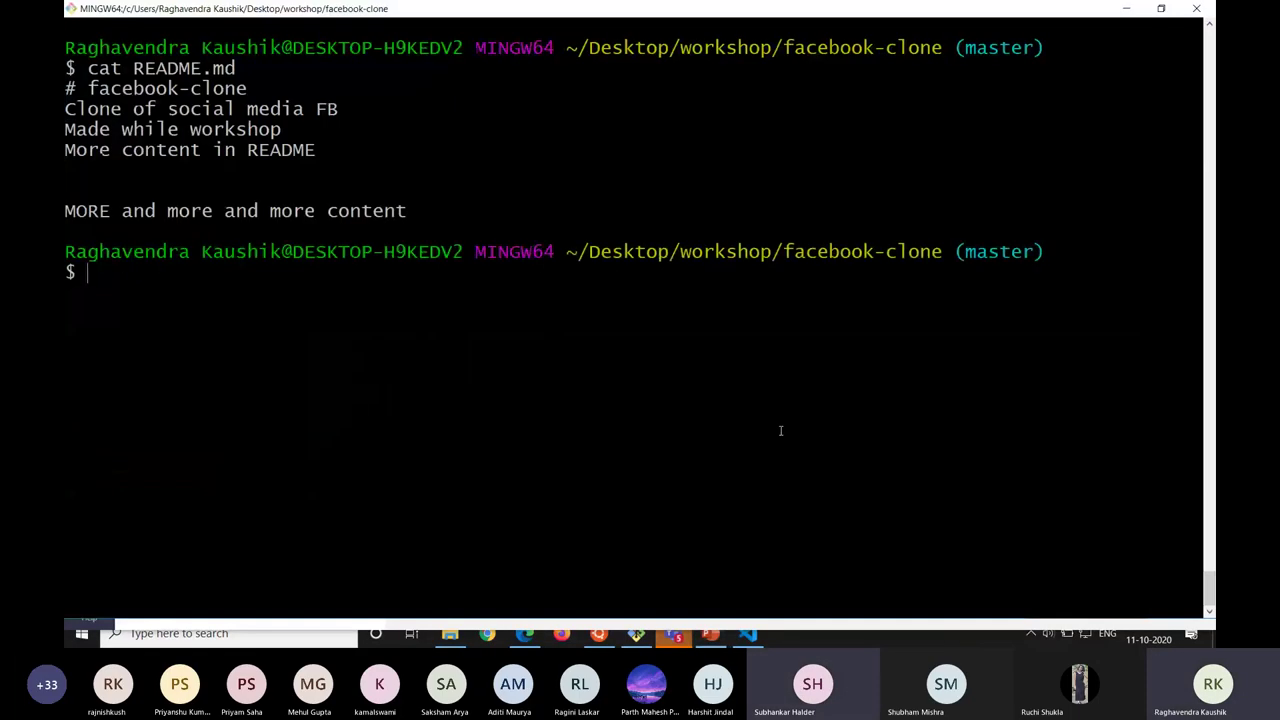
pyautogui.hotkey('alt', 'Tab')
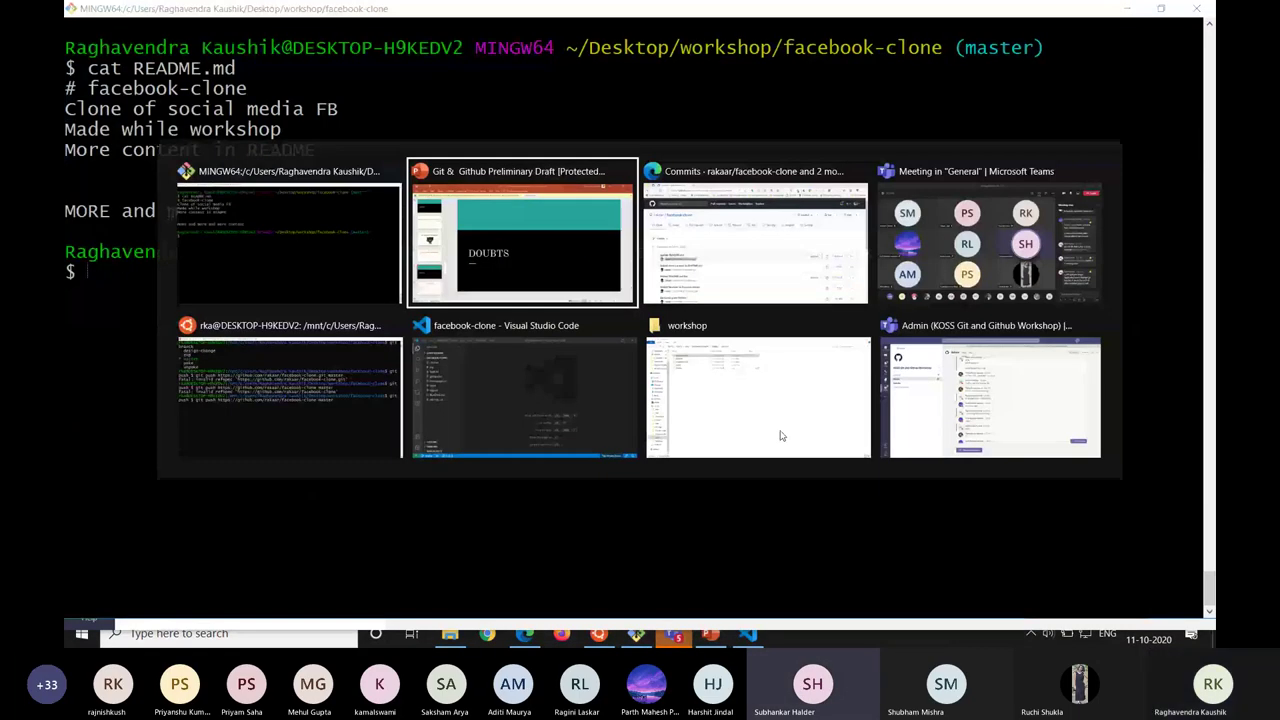
pyautogui.hotkey('alt', 'Tab')
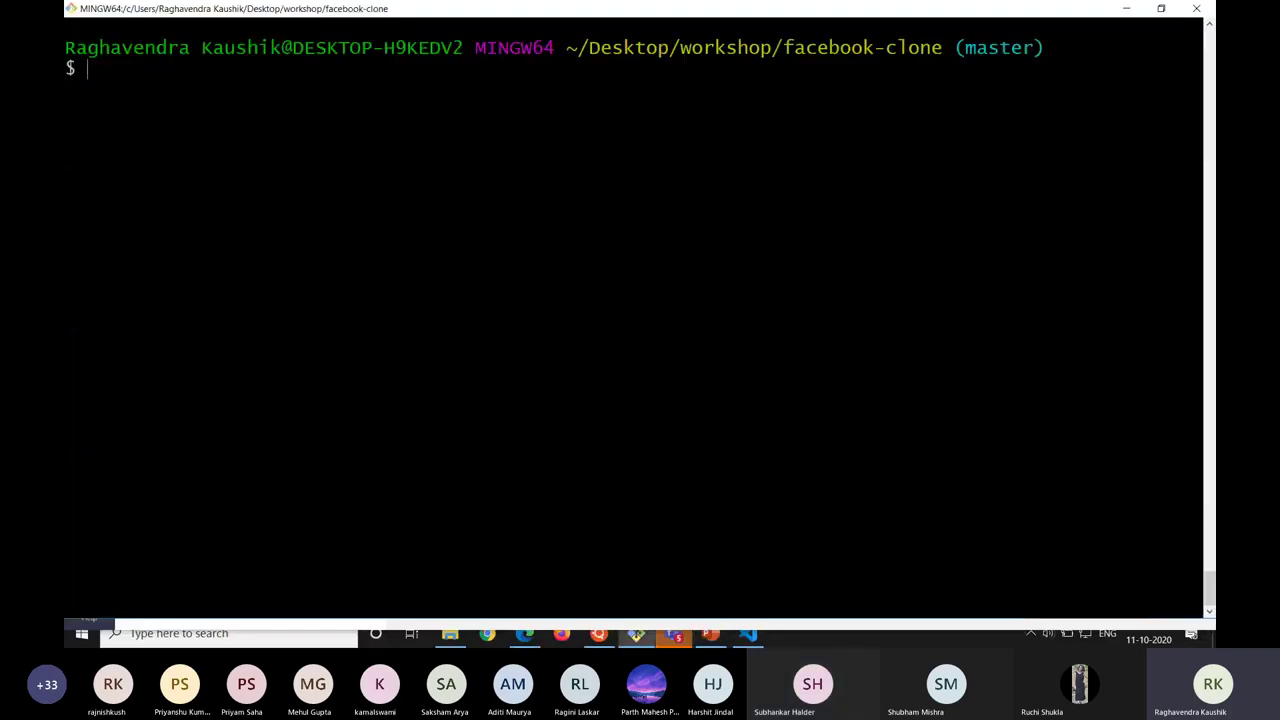
pyautogui.hotkey('alt', 'Tab')
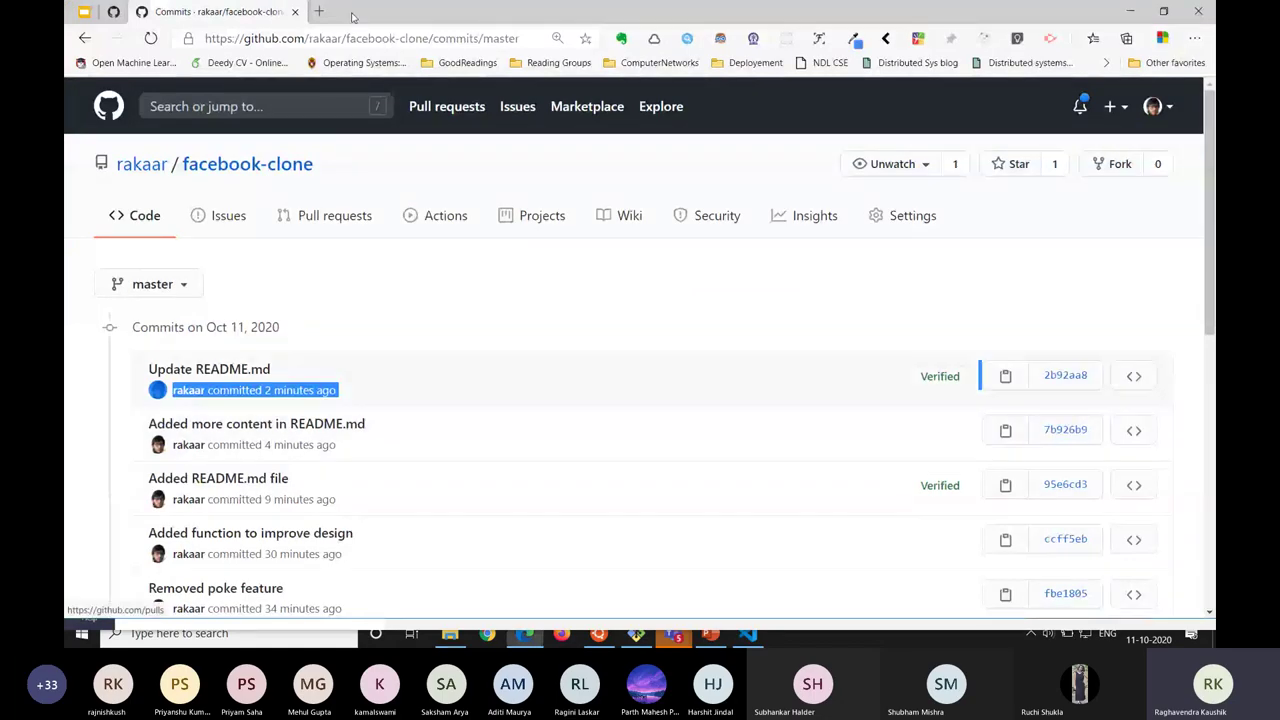
pyautogui.hotkey('alt', 'Tab')
pyautogui.hotkey('alt', 'Tab')
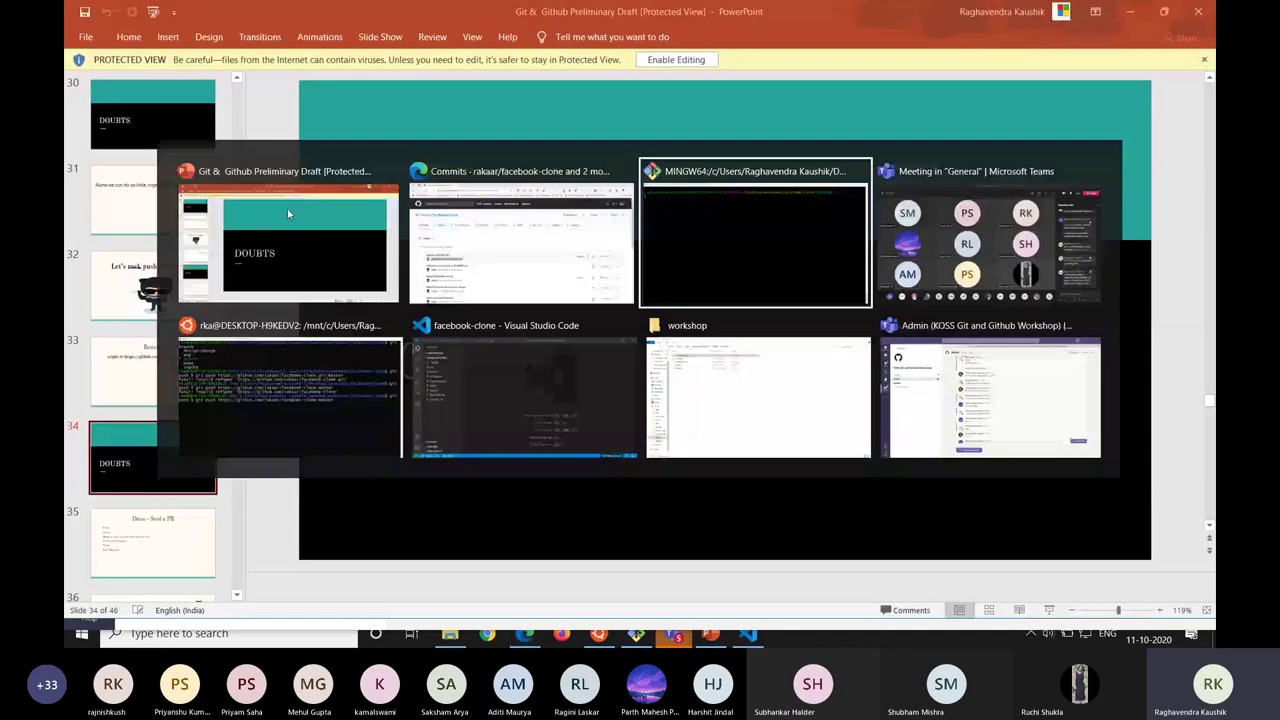
pyautogui.hotkey('alt', 'Tab')
pyautogui.hotkey('alt', 'Tab')
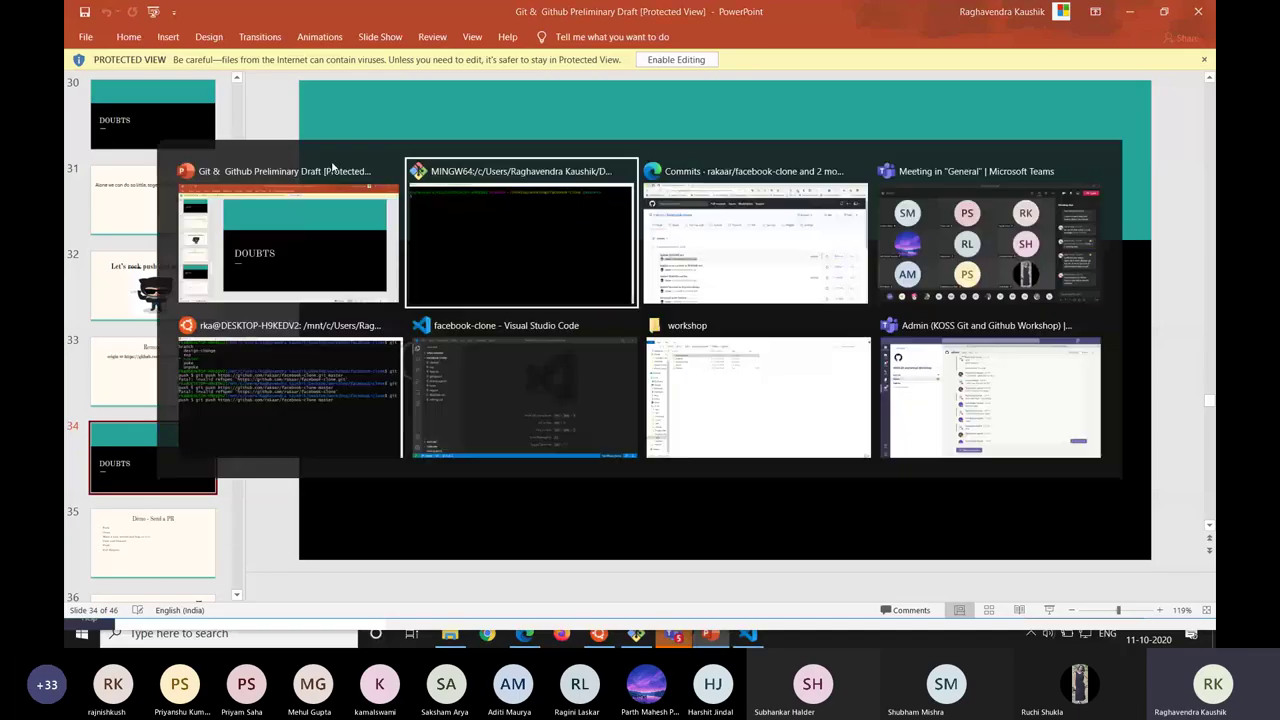
pyautogui.hotkey('alt', 'Tab')
pyautogui.hotkey('ctrl', 't')
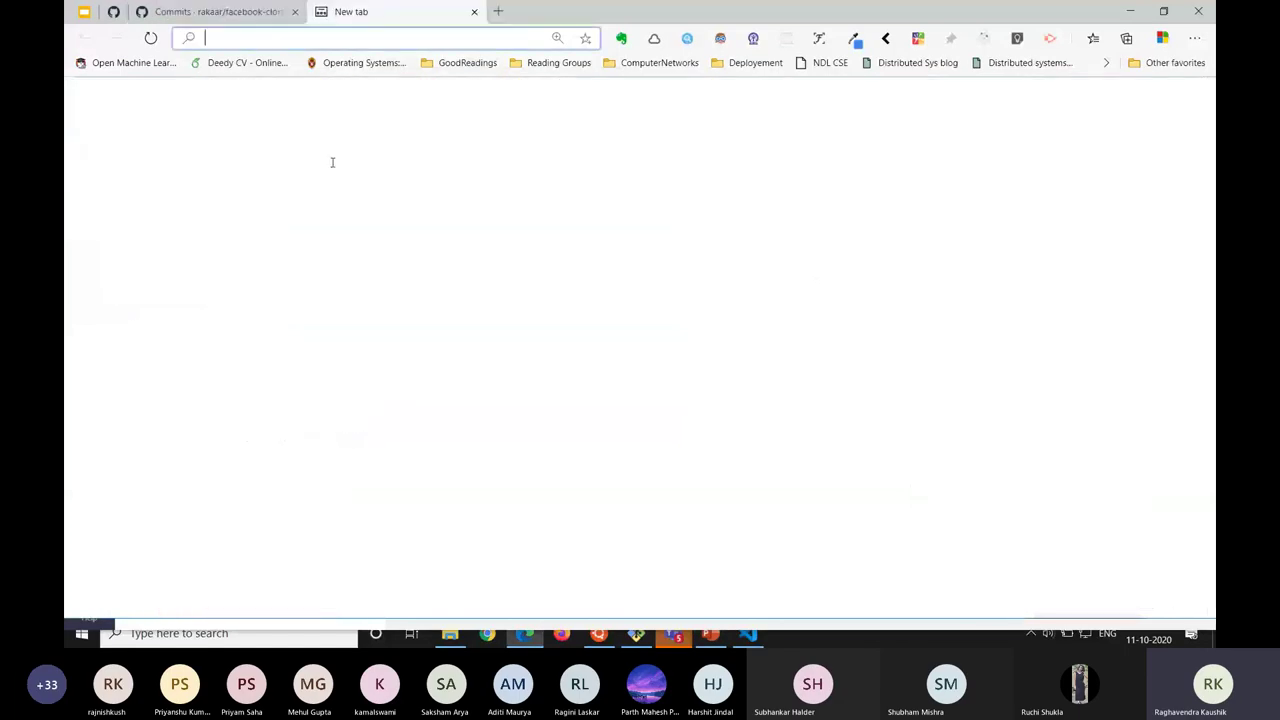
# Enter github.com/grapheo12/facebook-clone in the new tab's address bar and select it for copying.
pyautogui.write('https')
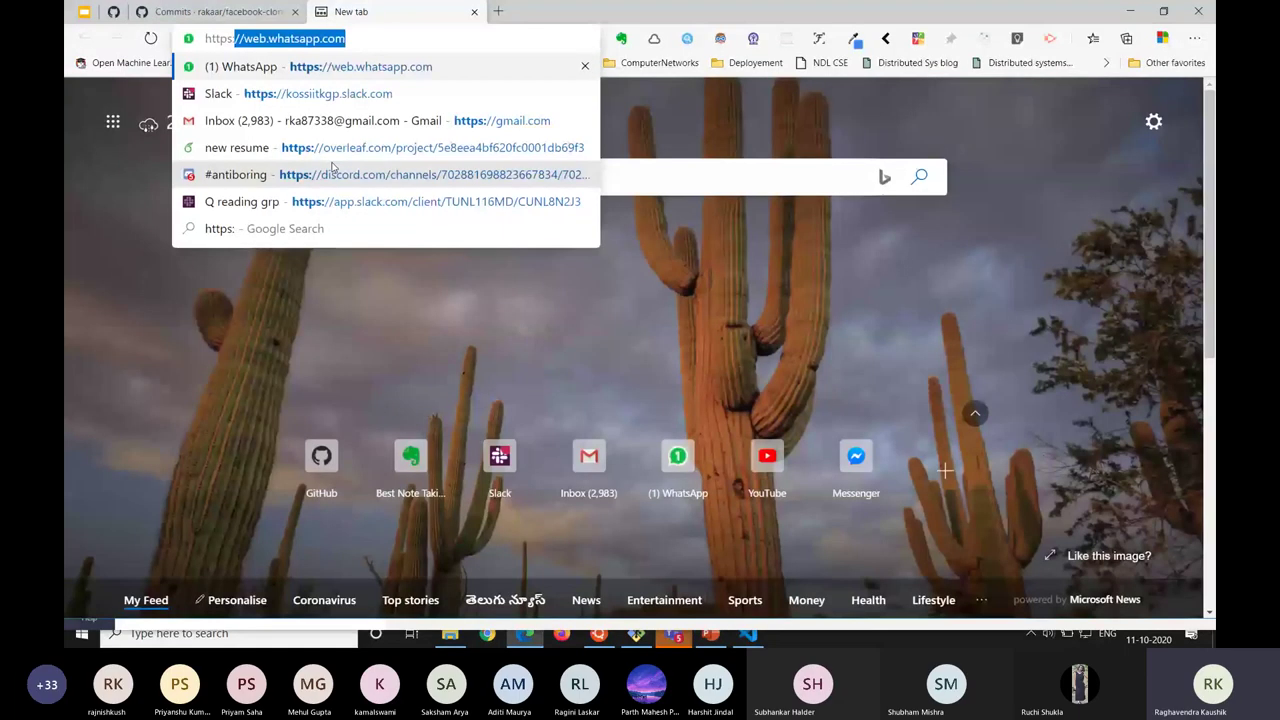
pyautogui.write('://github.com/')
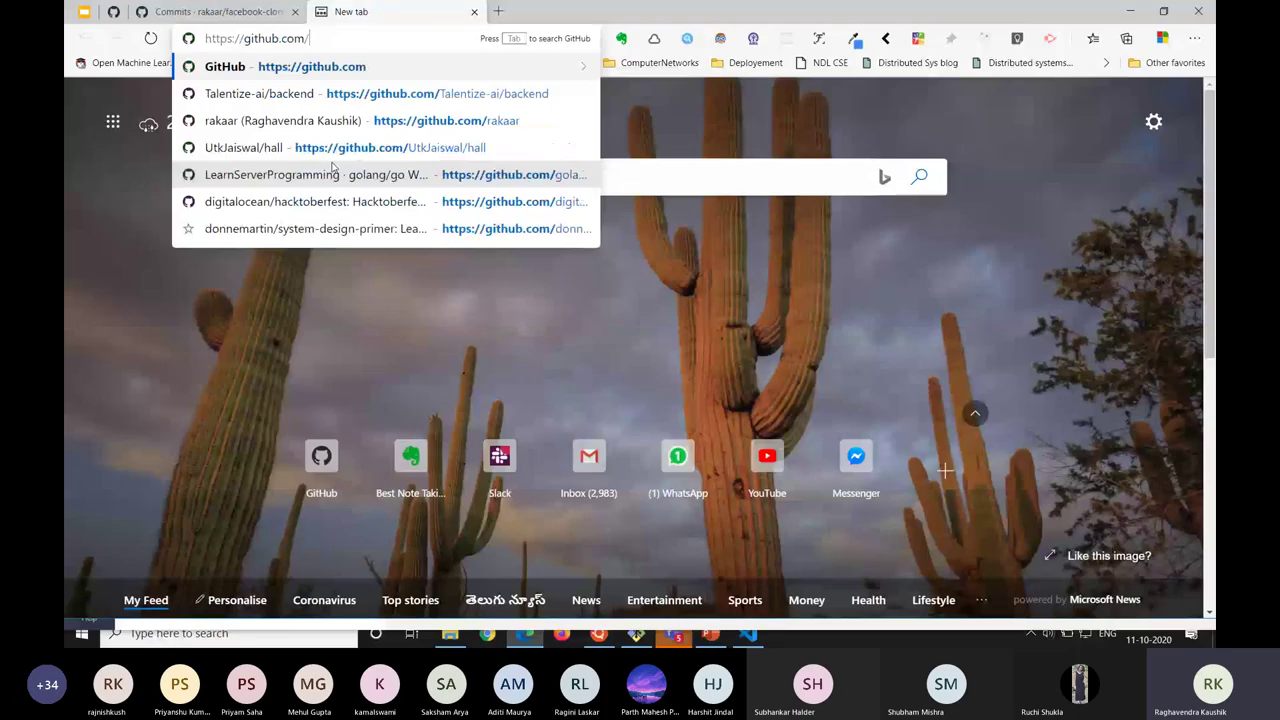
pyautogui.hotkey('ctrl', 'shift', 'Tab')
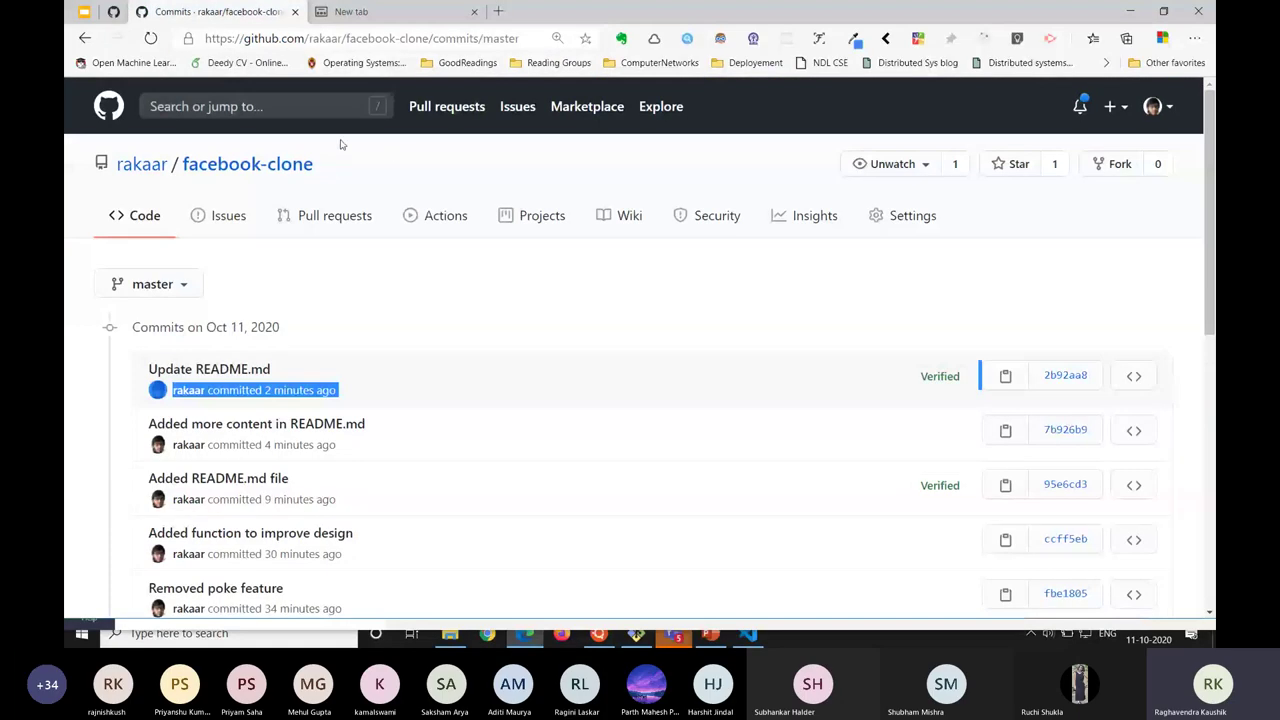
pyautogui.click(236, 166)
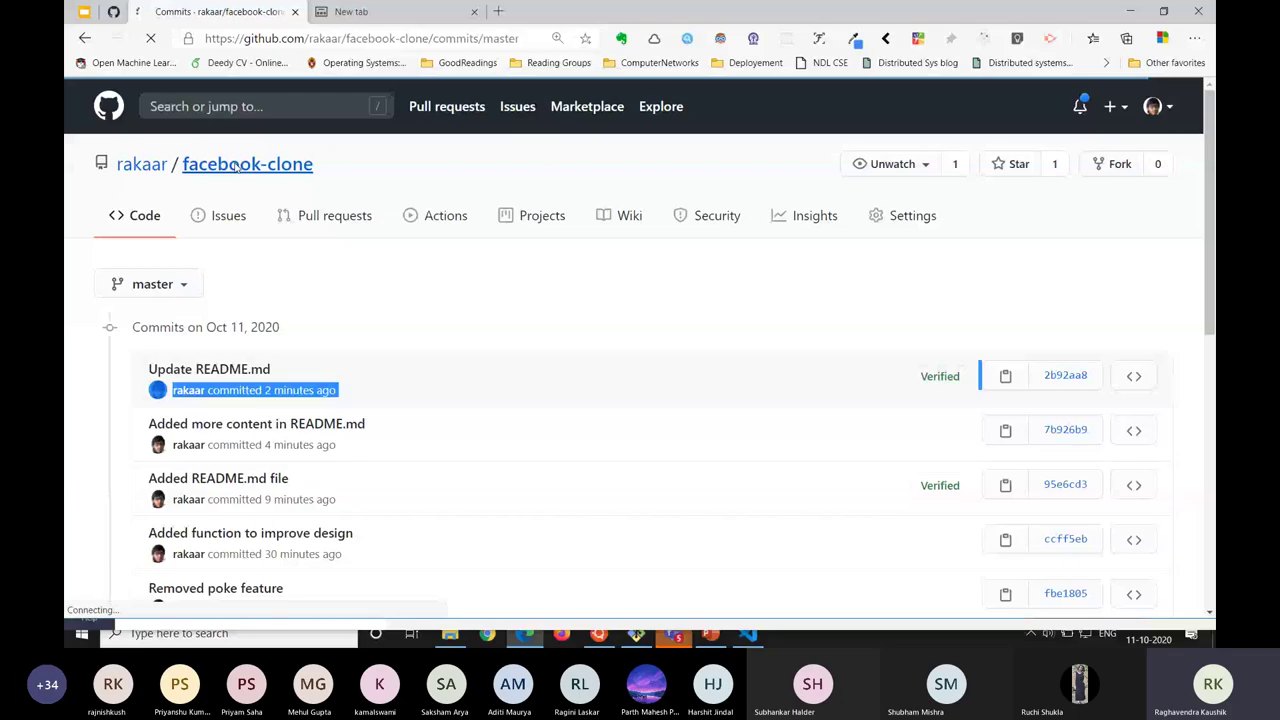
pyautogui.moveTo(430, 38); pyautogui.dragTo(346, 38)
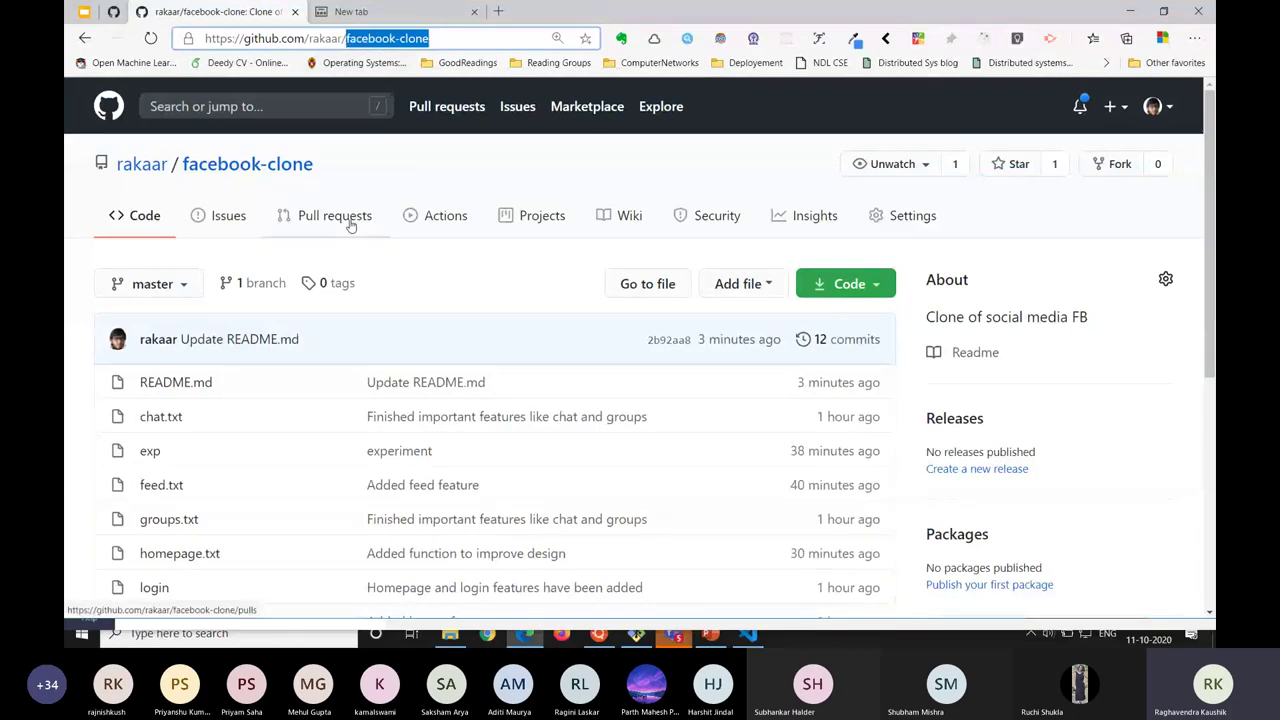
pyautogui.hotkey('ctrl', 'x')
pyautogui.hotkey('ctrl', 'Tab')
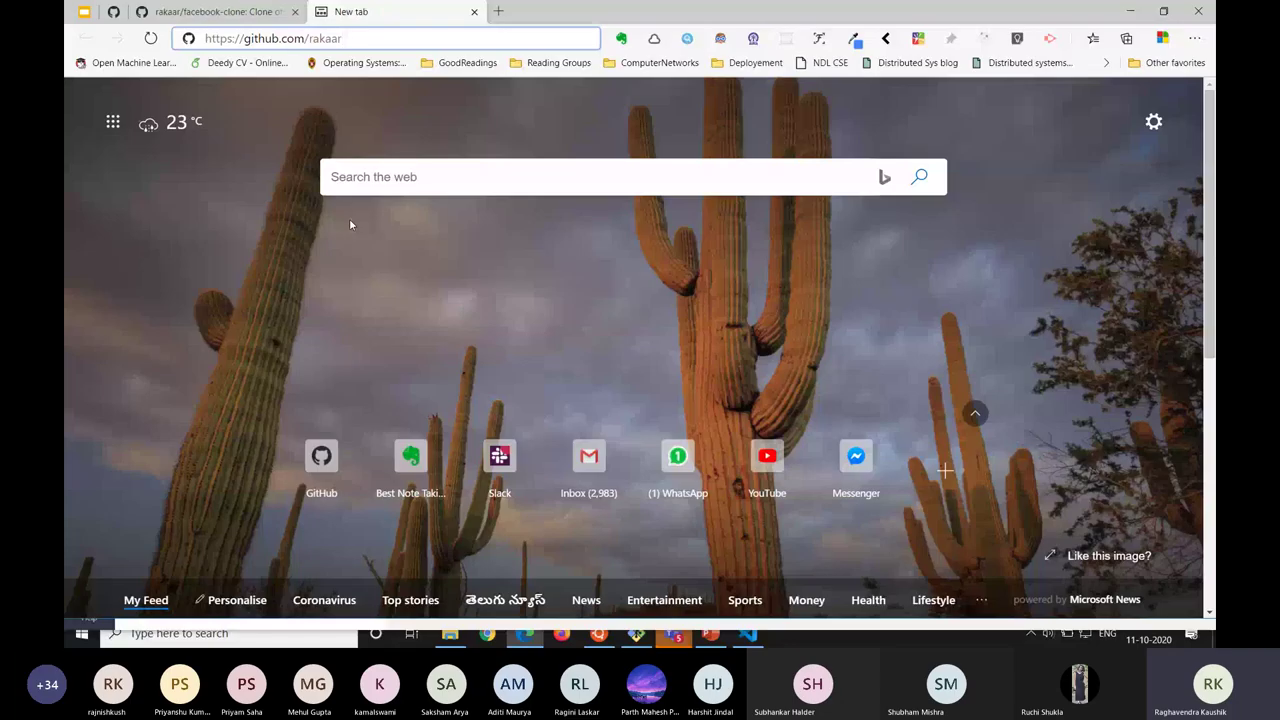
pyautogui.press('BackSpace')
pyautogui.press('BackSpace')
pyautogui.press('BackSpace')
pyautogui.press('BackSpace')
pyautogui.press('BackSpace')
pyautogui.press('BackSpace')
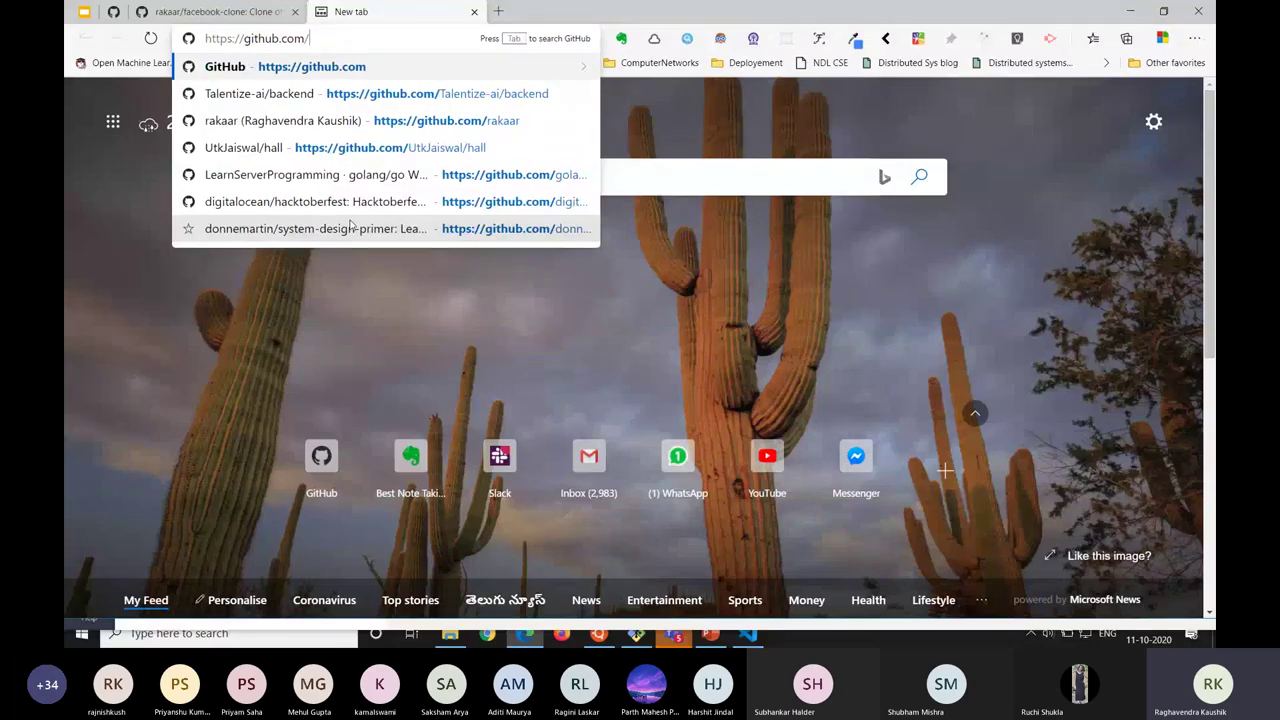
pyautogui.write('graph')
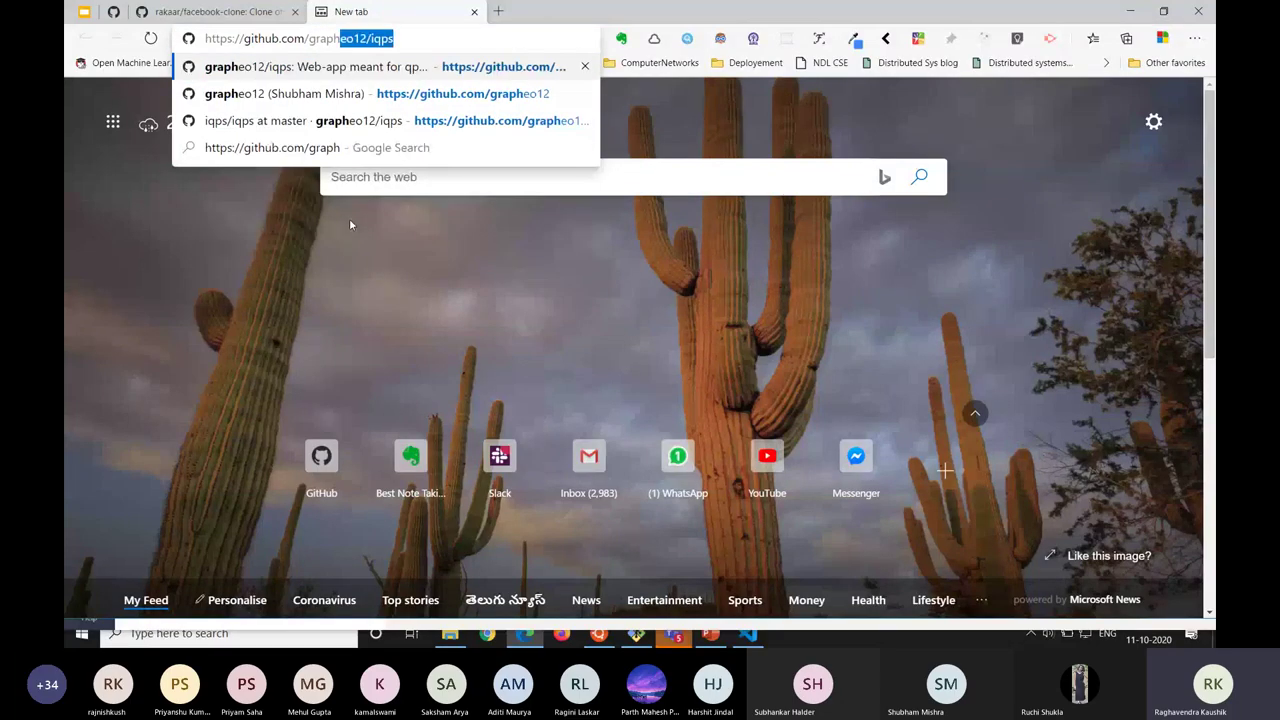
pyautogui.write('eo12/')
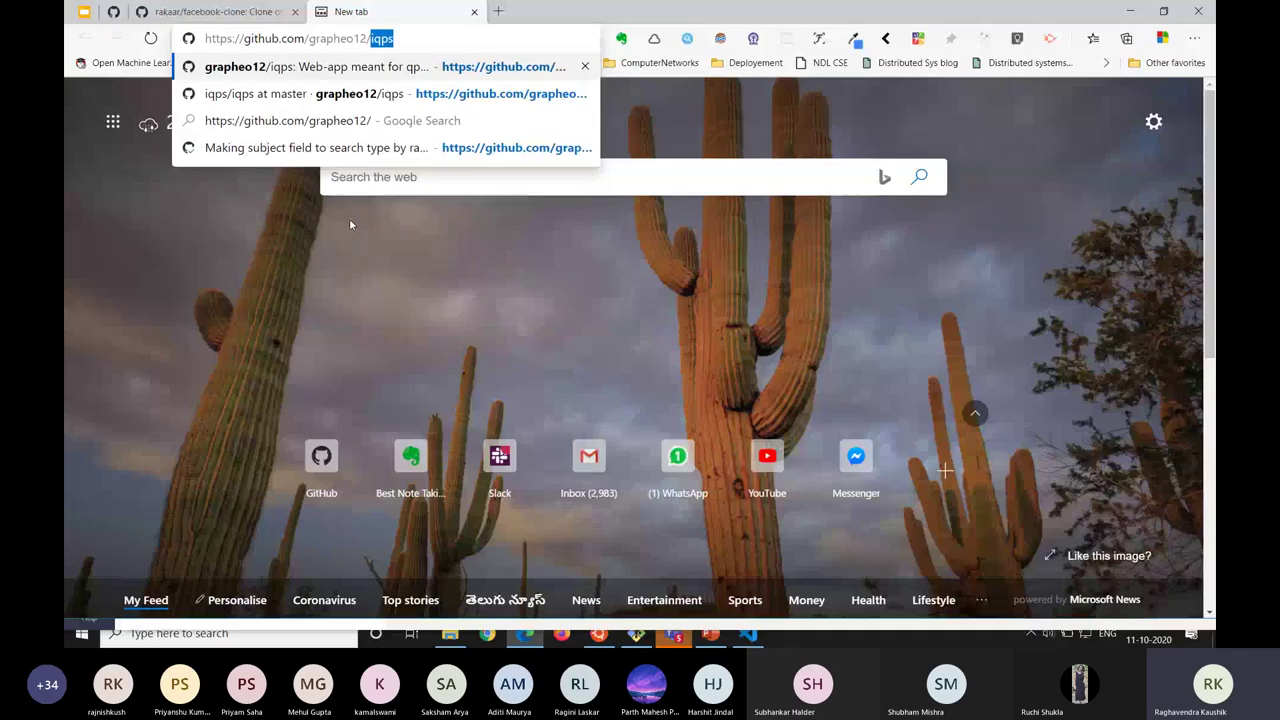
pyautogui.write('facebook-clone')
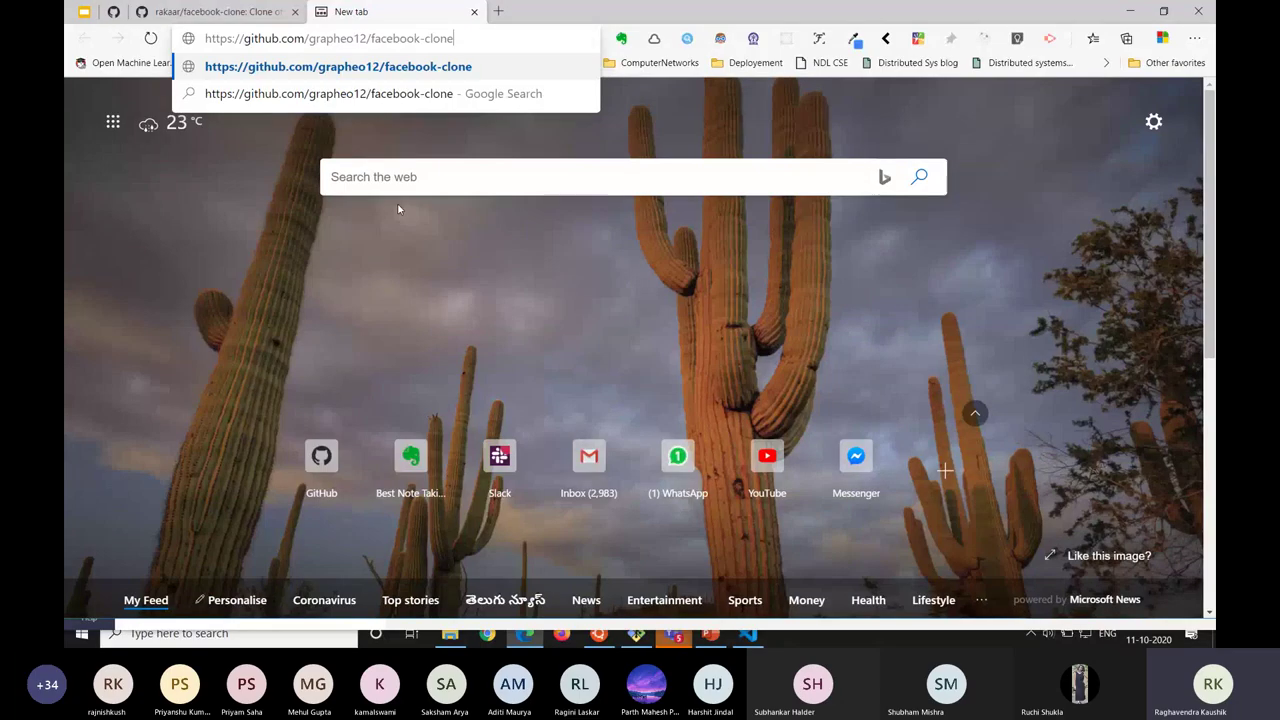
pyautogui.click(478, 29)
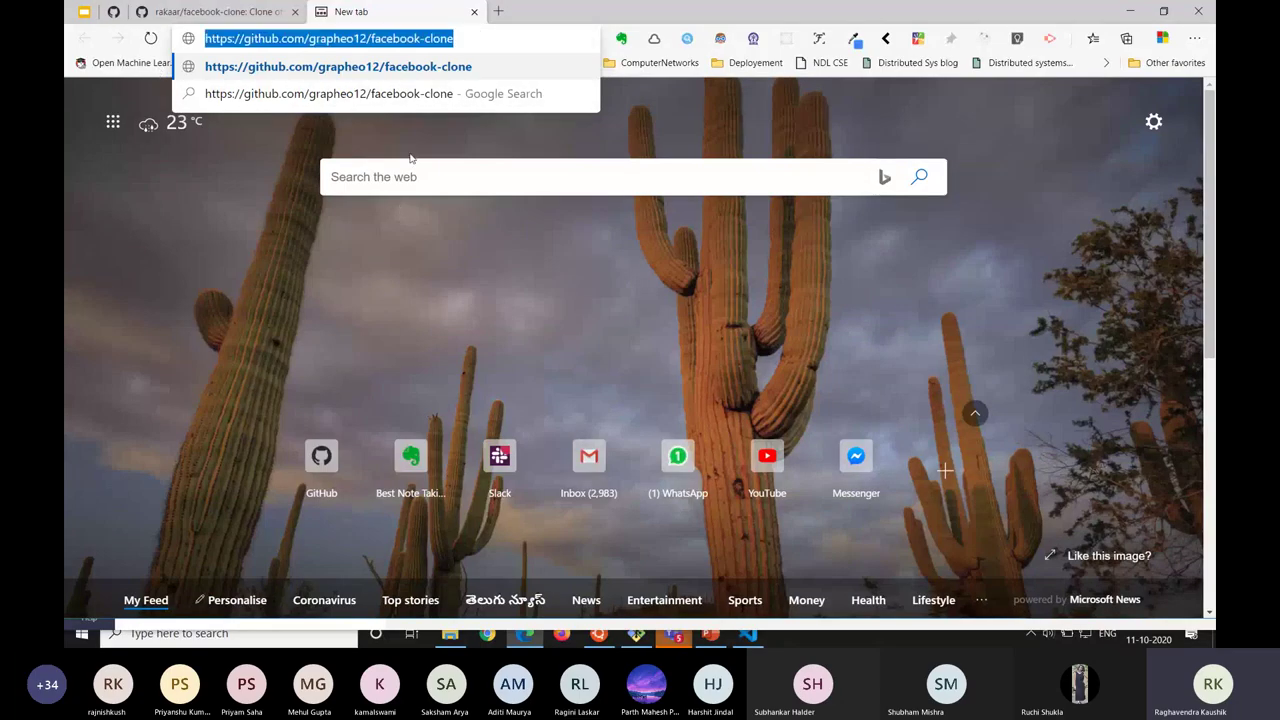
pyautogui.hotkey('alt', 'Tab')
pyautogui.hotkey('alt', 'Tab')
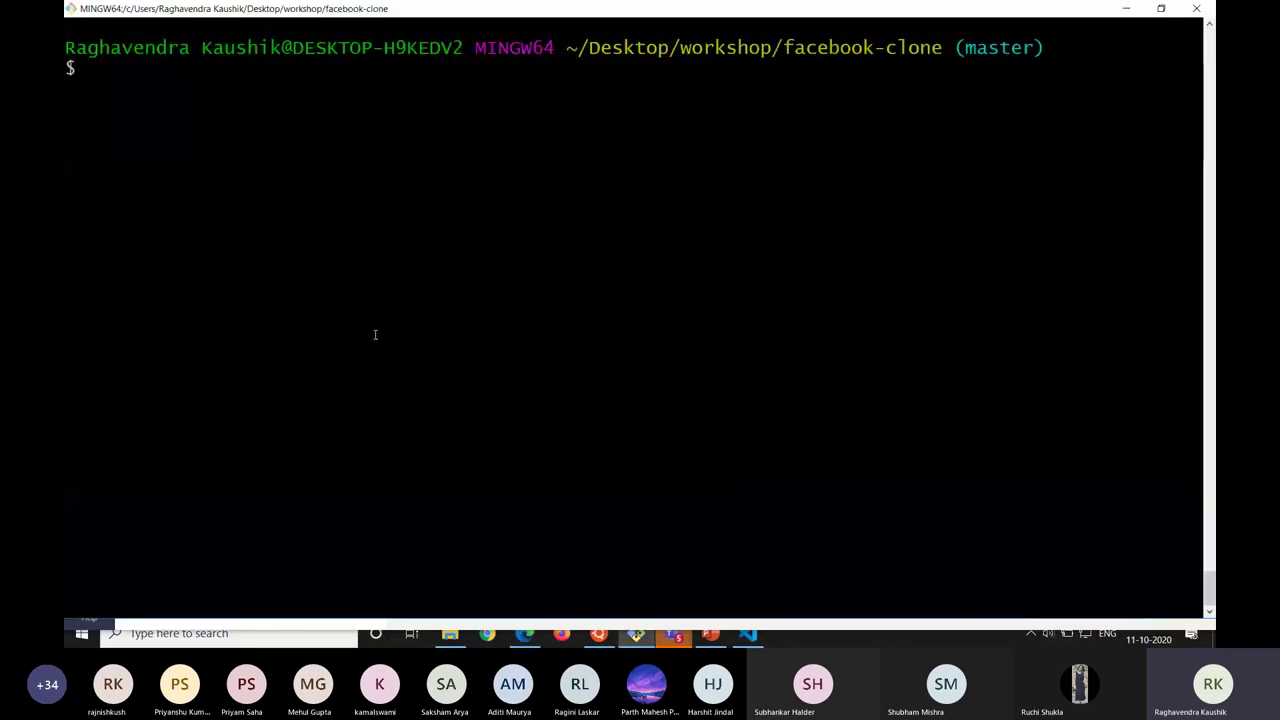
# Add a remote named grapheo using the pasted grapheo12/facebook-clone URL.
pyautogui.write('git remote')
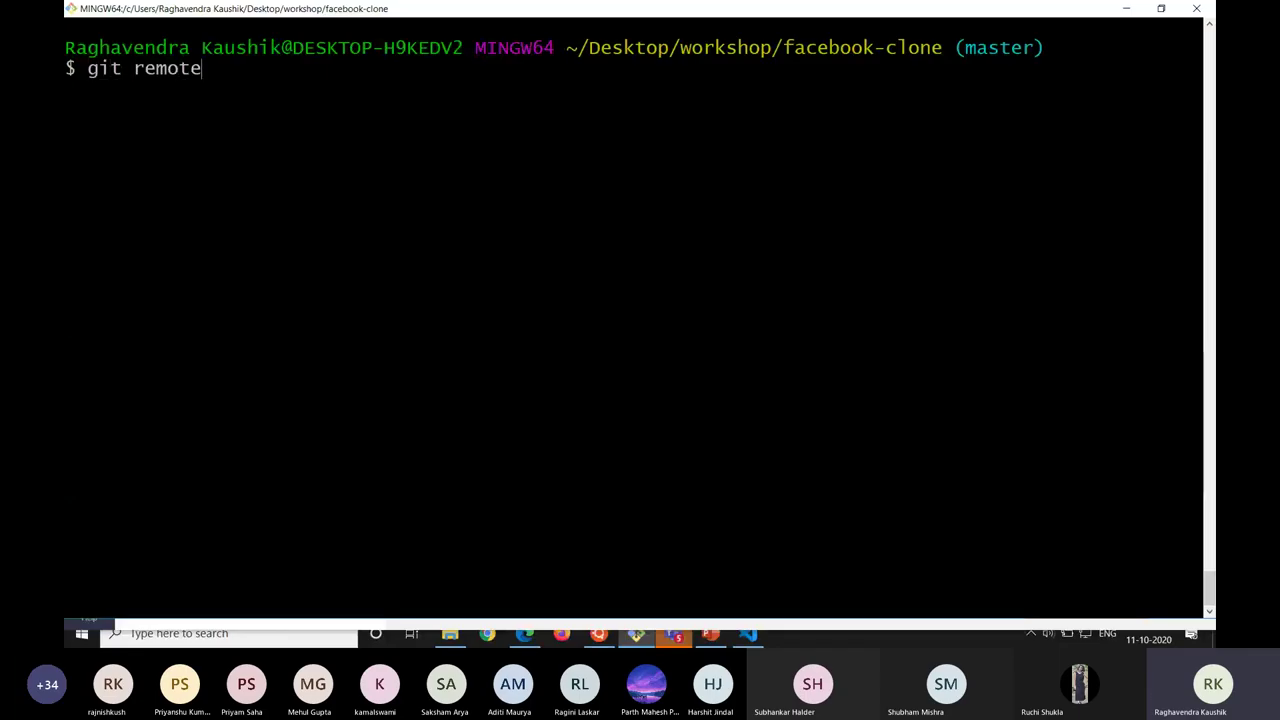
pyautogui.write(' add')
pyautogui.write('grapheo')
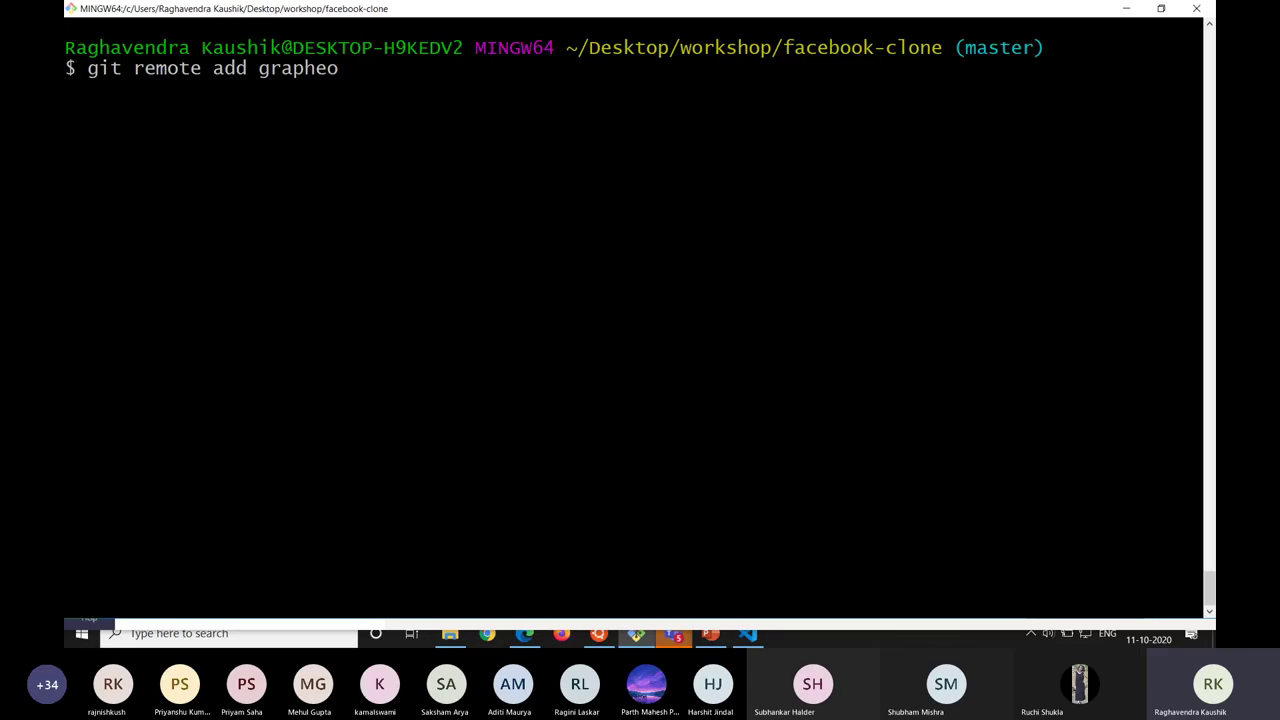
pyautogui.write(' https;')
pyautogui.press('BackSpace')
pyautogui.write('"')
pyautogui.press('BackSpace')
pyautogui.press('BackSpace')
pyautogui.press('BackSpace')
pyautogui.press('BackSpace')
pyautogui.press('BackSpace')
pyautogui.press('BackSpace')
pyautogui.rightClick(376, 66)
pyautogui.click(398, 108)
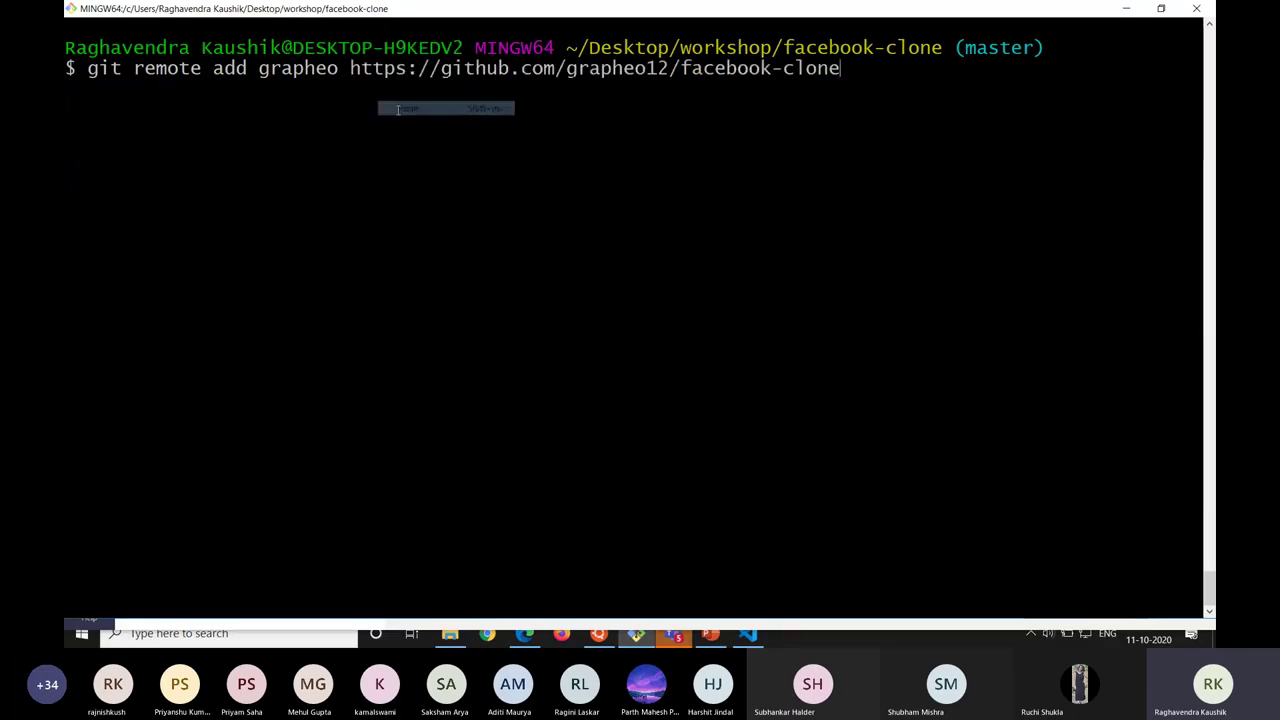
pyautogui.press('Return')
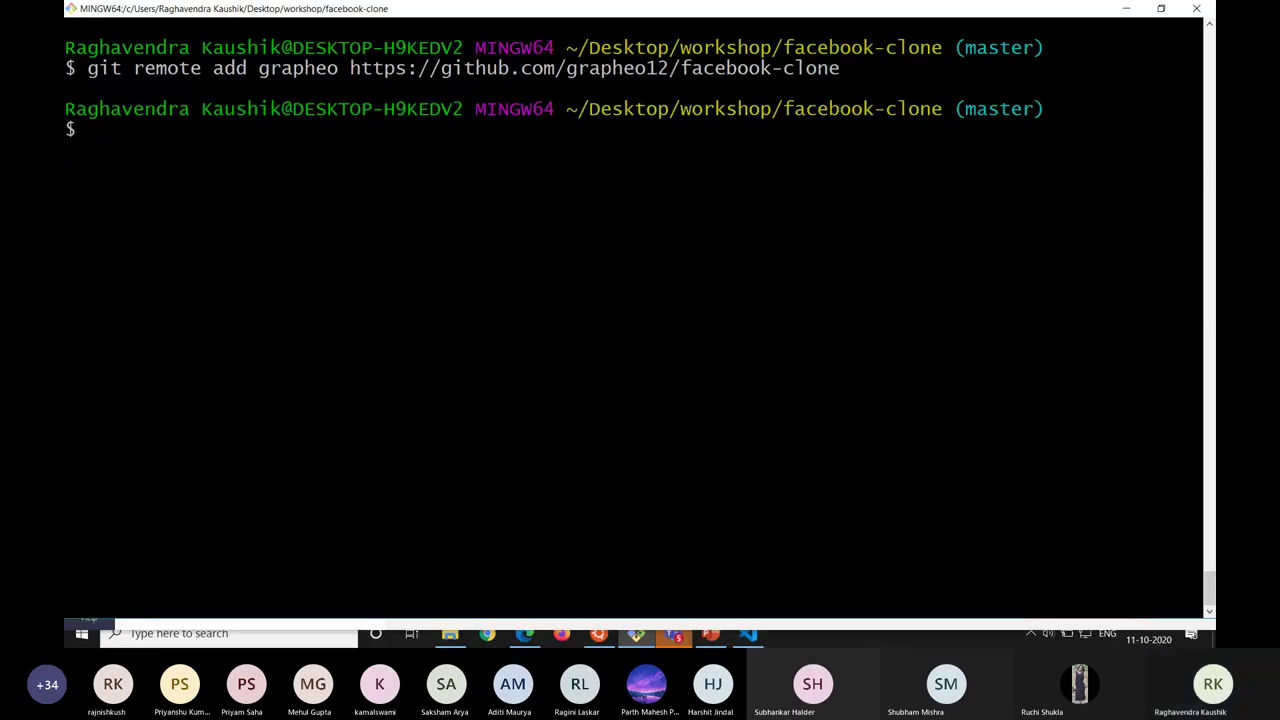
# List all remotes with git remote -v and highlight the new grapheo fetch address.
pyautogui.write('git remote -v')
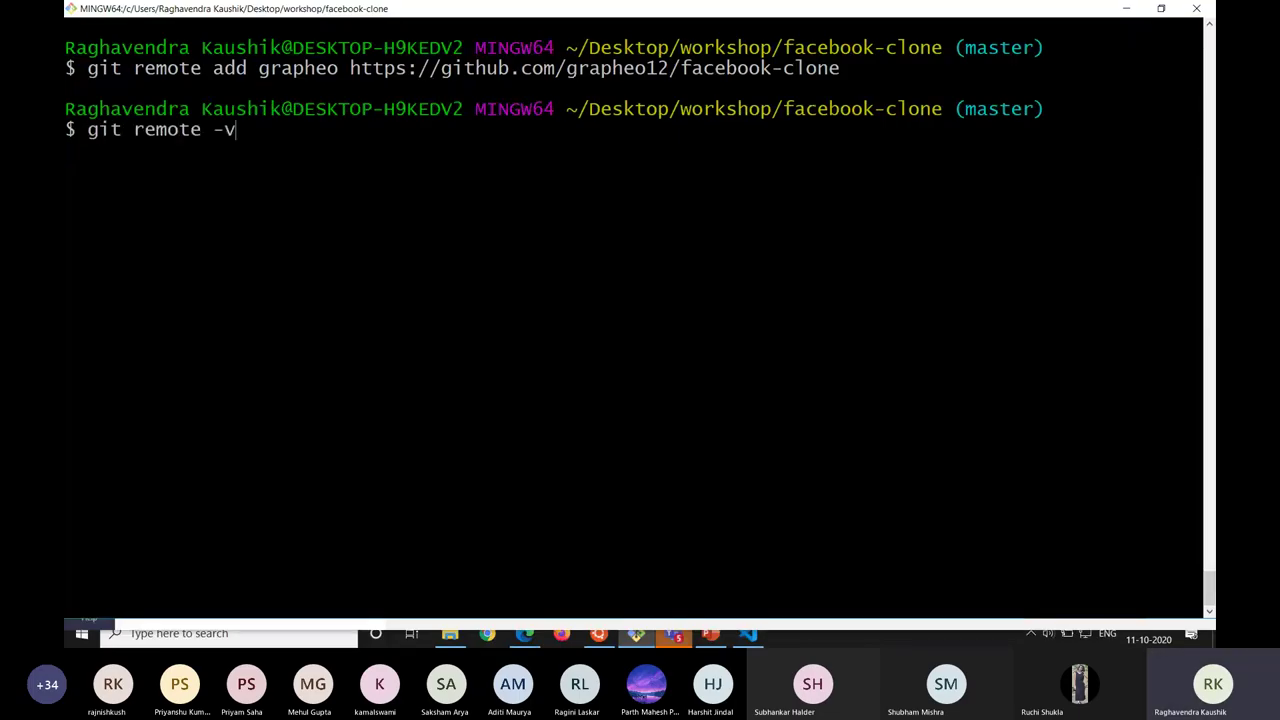
pyautogui.press('Return')
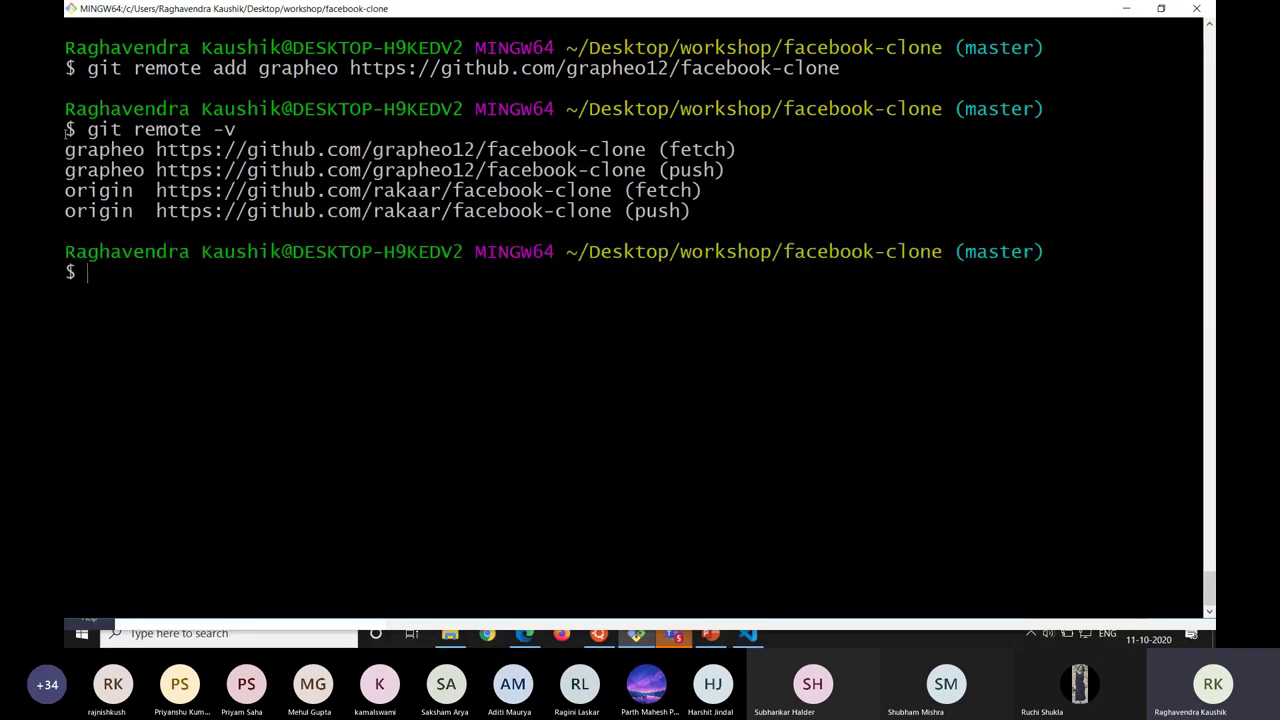
pyautogui.moveTo(66, 150); pyautogui.dragTo(146, 150)
pyautogui.moveTo(66, 150)
pyautogui.mouseDown()
pyautogui.moveTo(738, 150)
pyautogui.moveTo(70, 150)
pyautogui.moveTo(694, 150)
pyautogui.moveTo(648, 148)
pyautogui.mouseUp()
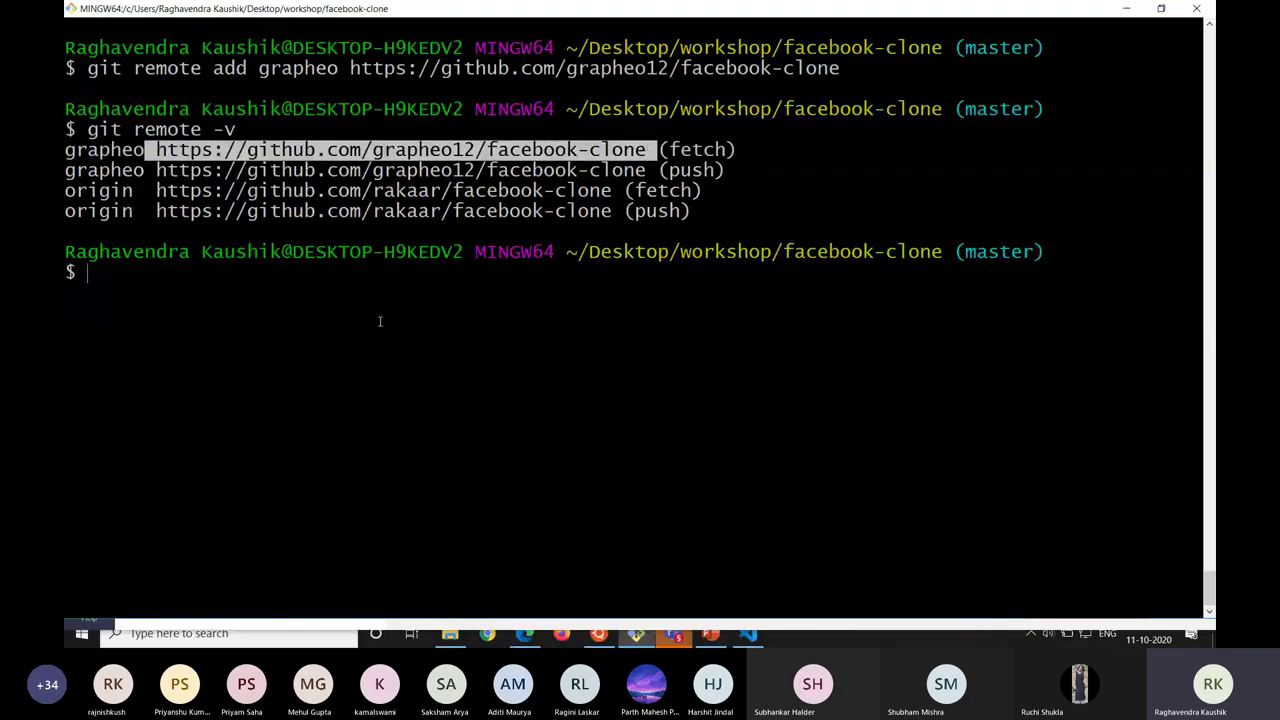
# Type git push grapheo master, then cancel it with Ctrl+C before it runs.
pyautogui.write('git push ht')
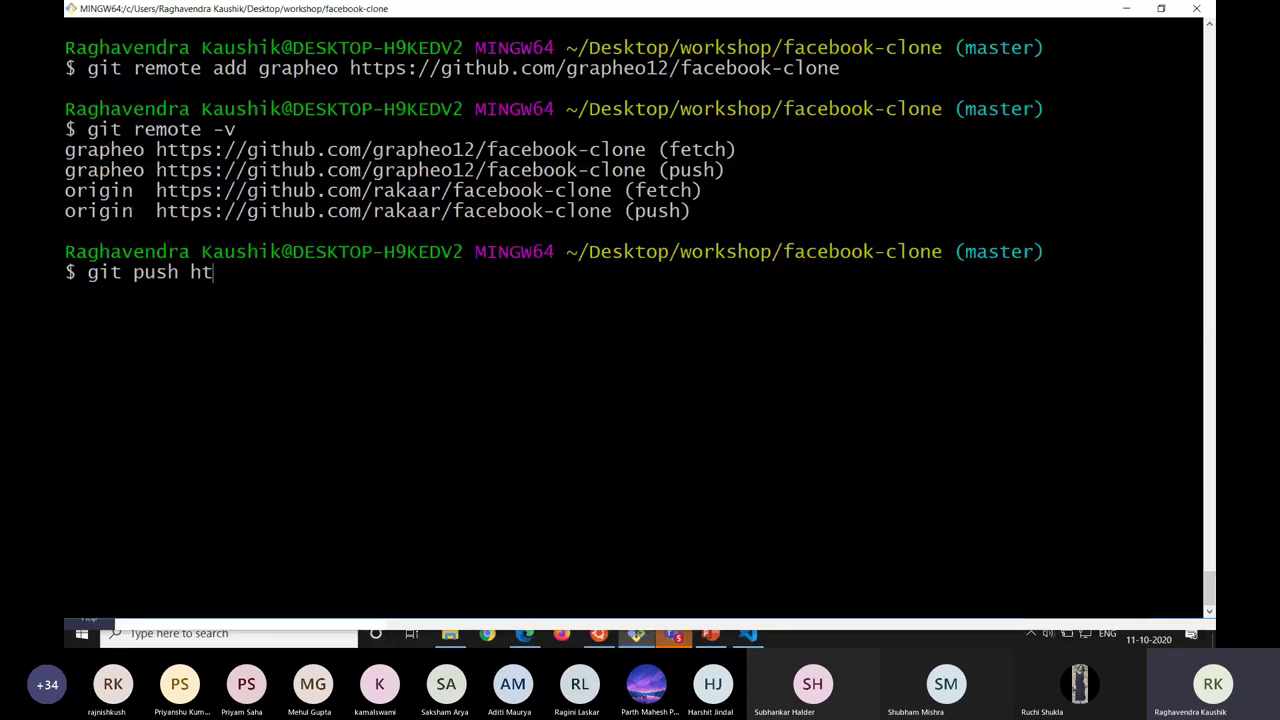
pyautogui.write('ts:/')
pyautogui.press('BackSpace')
pyautogui.press('BackSpace')
pyautogui.press('BackSpace')
pyautogui.write('ps://github.')
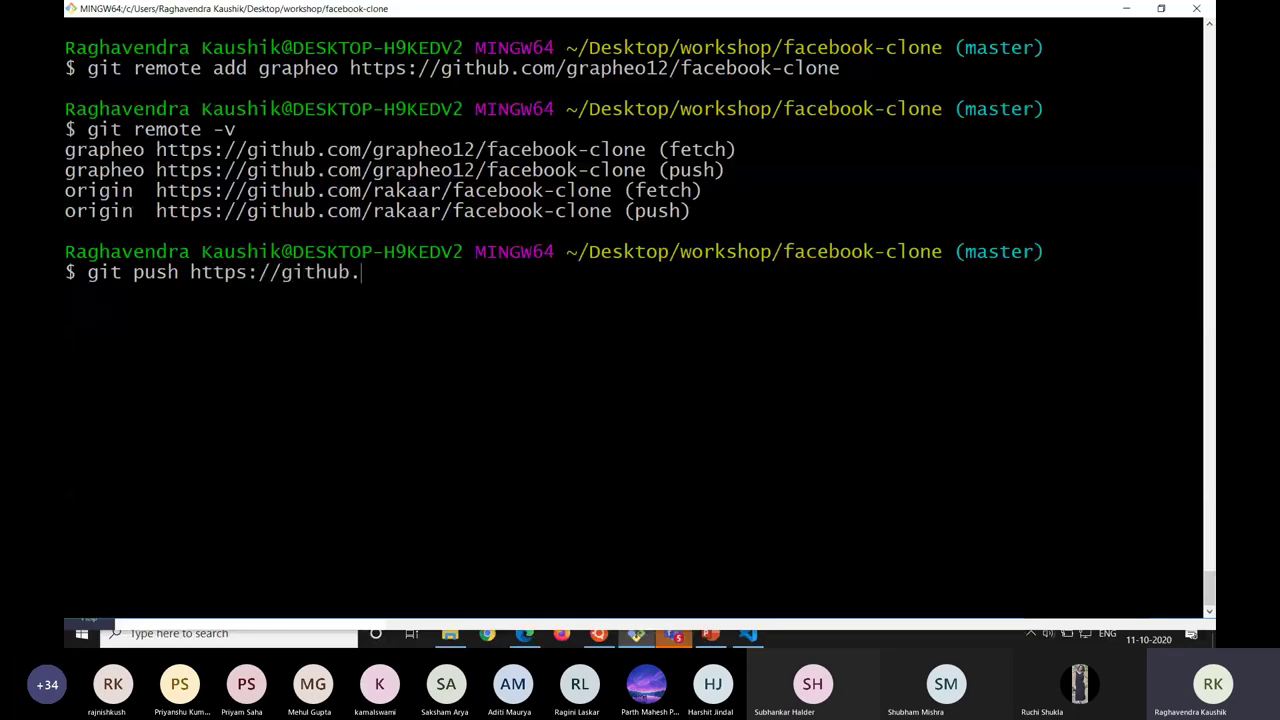
pyautogui.write('com/grapheo')
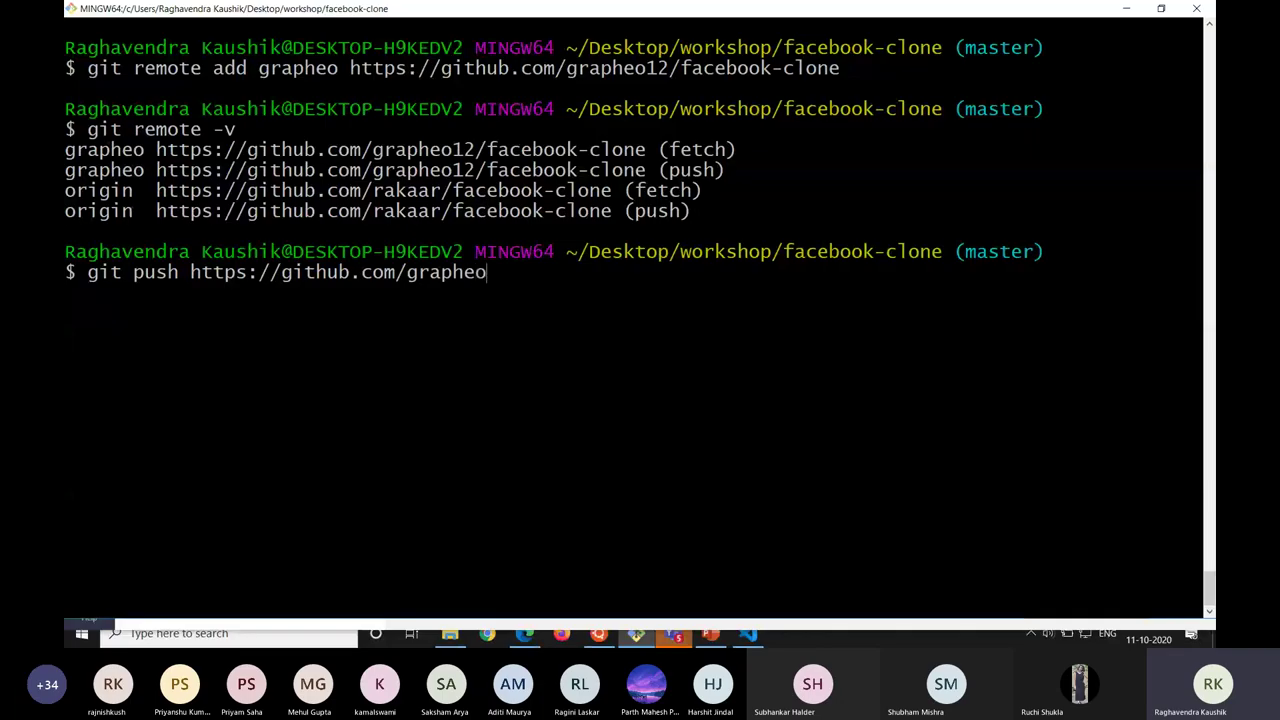
pyautogui.write('12/facebok-lcone')
pyautogui.press('BackSpace')
pyautogui.press('BackSpace')
pyautogui.press('BackSpace')
pyautogui.press('BackSpace')
pyautogui.press('BackSpace')
pyautogui.press('BackSpace')
pyautogui.press('BackSpace')
pyautogui.press('BackSpace')
pyautogui.press('BackSpace')
pyautogui.press('BackSpace')
pyautogui.press('BackSpace')
pyautogui.press('BackSpace')
pyautogui.press('BackSpace')
pyautogui.press('BackSpace')
pyautogui.press('BackSpace')
pyautogui.press('BackSpace')
pyautogui.press('BackSpace')
pyautogui.press('BackSpace')
pyautogui.press('BackSpace')
pyautogui.press('BackSpace')
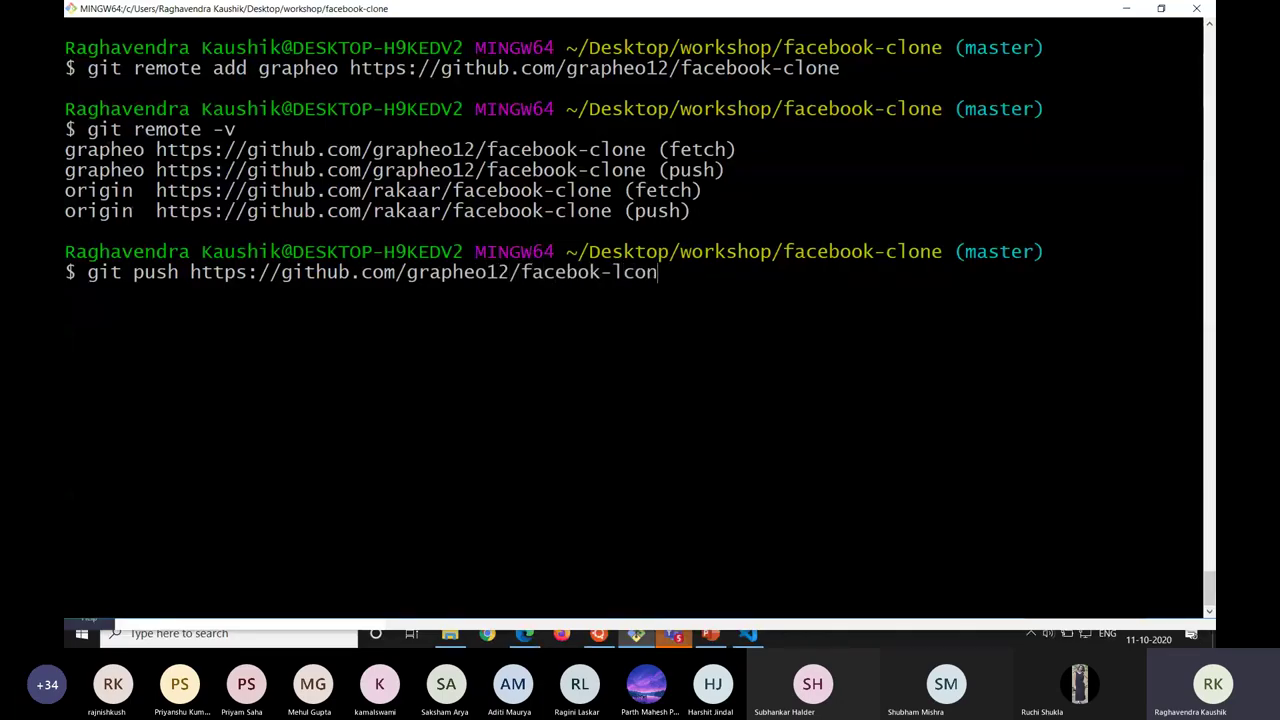
pyautogui.press('BackSpace')
pyautogui.press('BackSpace')
pyautogui.press('BackSpace')
pyautogui.press('BackSpace')
pyautogui.press('BackSpace')
pyautogui.press('BackSpace')
pyautogui.press('BackSpace')
pyautogui.press('BackSpace')
pyautogui.press('BackSpace')
pyautogui.press('BackSpace')
pyautogui.press('BackSpace')
pyautogui.press('BackSpace')
pyautogui.press('BackSpace')
pyautogui.press('BackSpace')
pyautogui.press('BackSpace')
pyautogui.press('BackSpace')
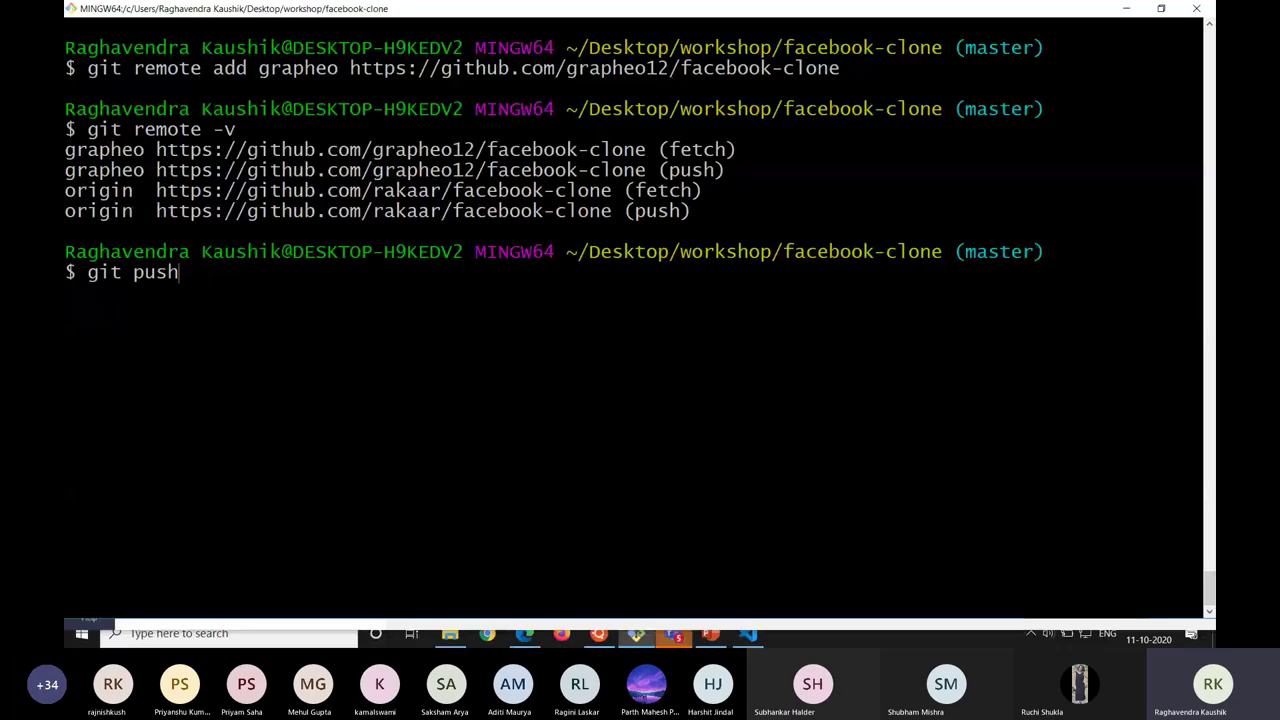
pyautogui.write('gr')
pyautogui.write('a')
pyautogui.press('BackSpace')
pyautogui.write('rapheo master')
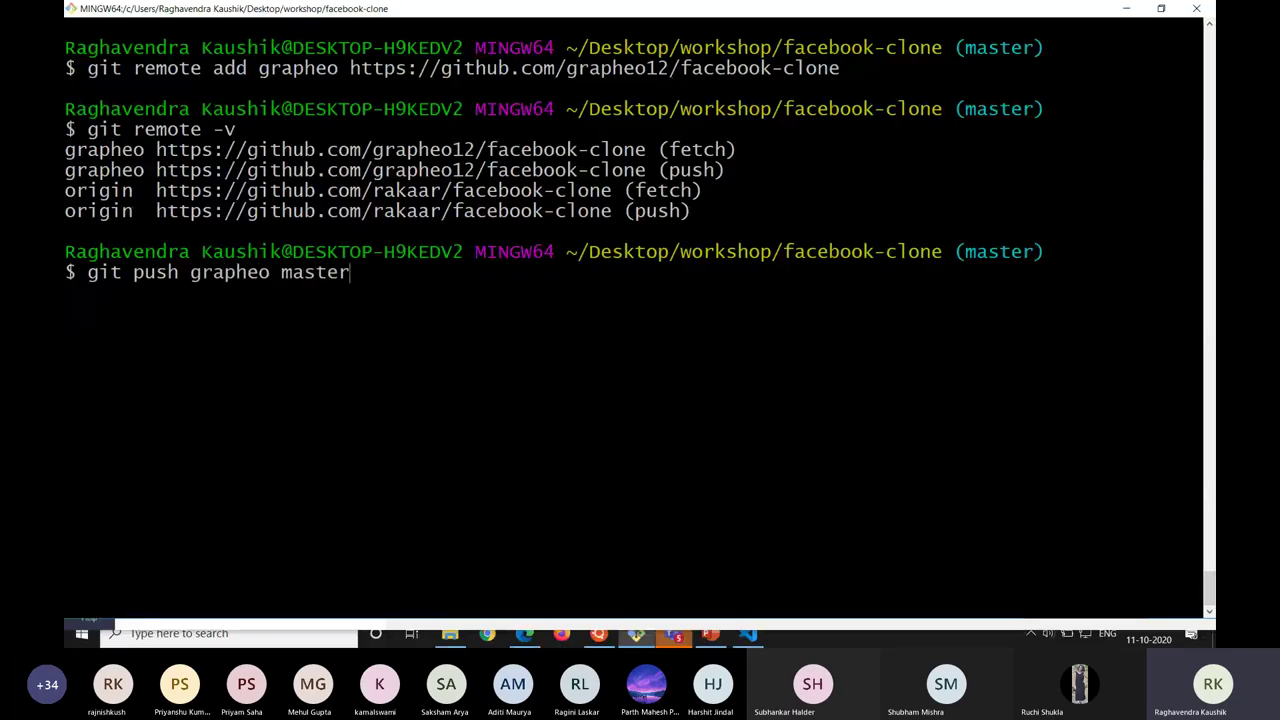
pyautogui.hotkey('ctrl', 'c')
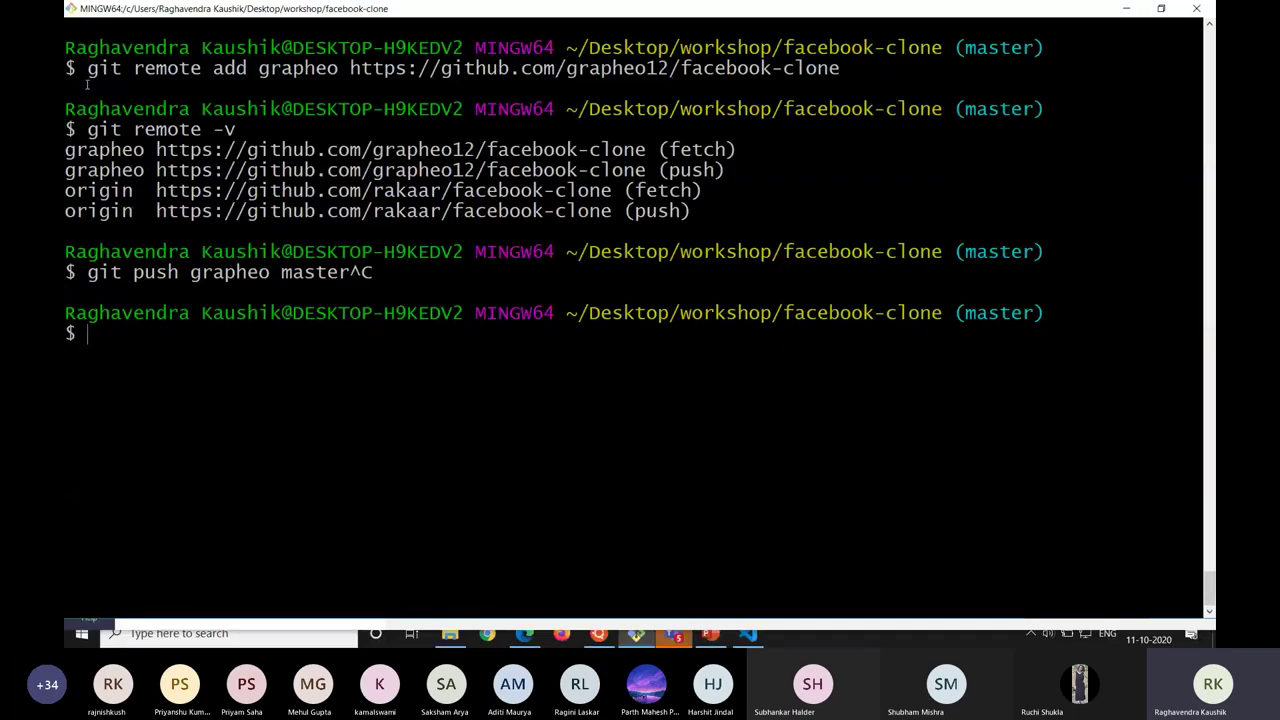
# Highlight the remote add command, the listed remote URLs and the branch name master for viewers.
pyautogui.moveTo(87, 68); pyautogui.dragTo(600, 68)
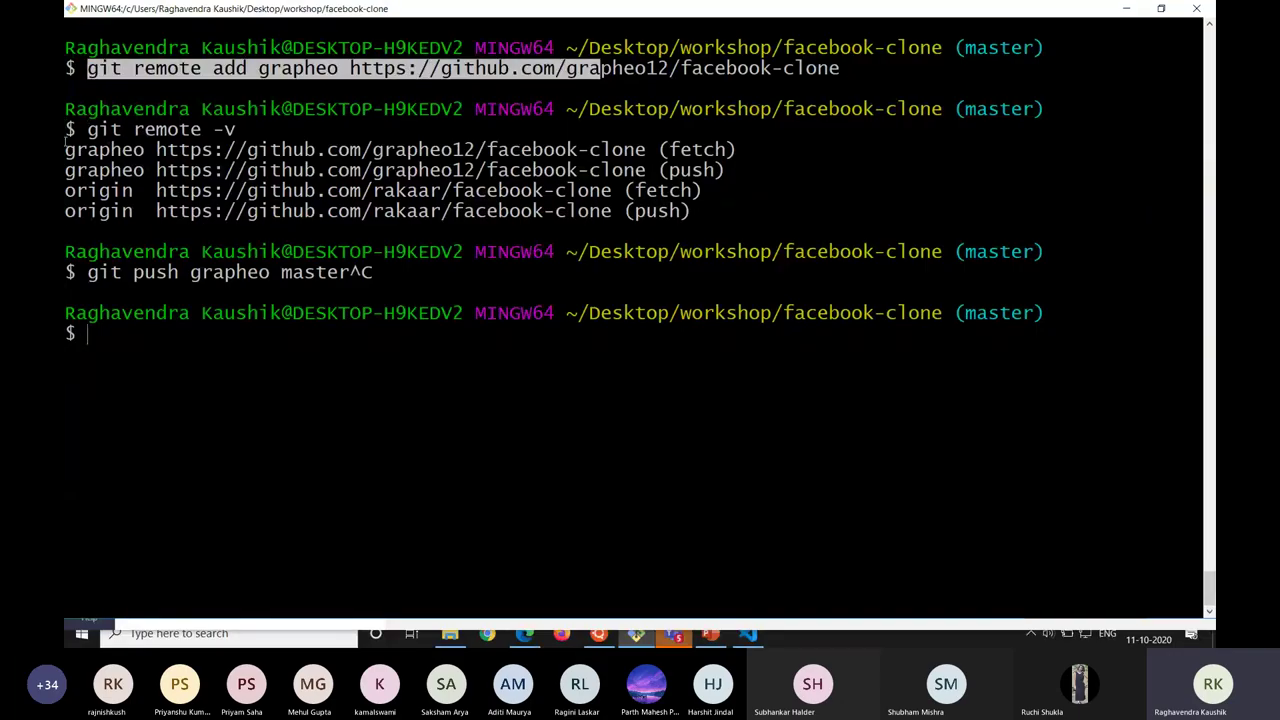
pyautogui.moveTo(65, 150); pyautogui.dragTo(648, 211)
pyautogui.click(491, 242)
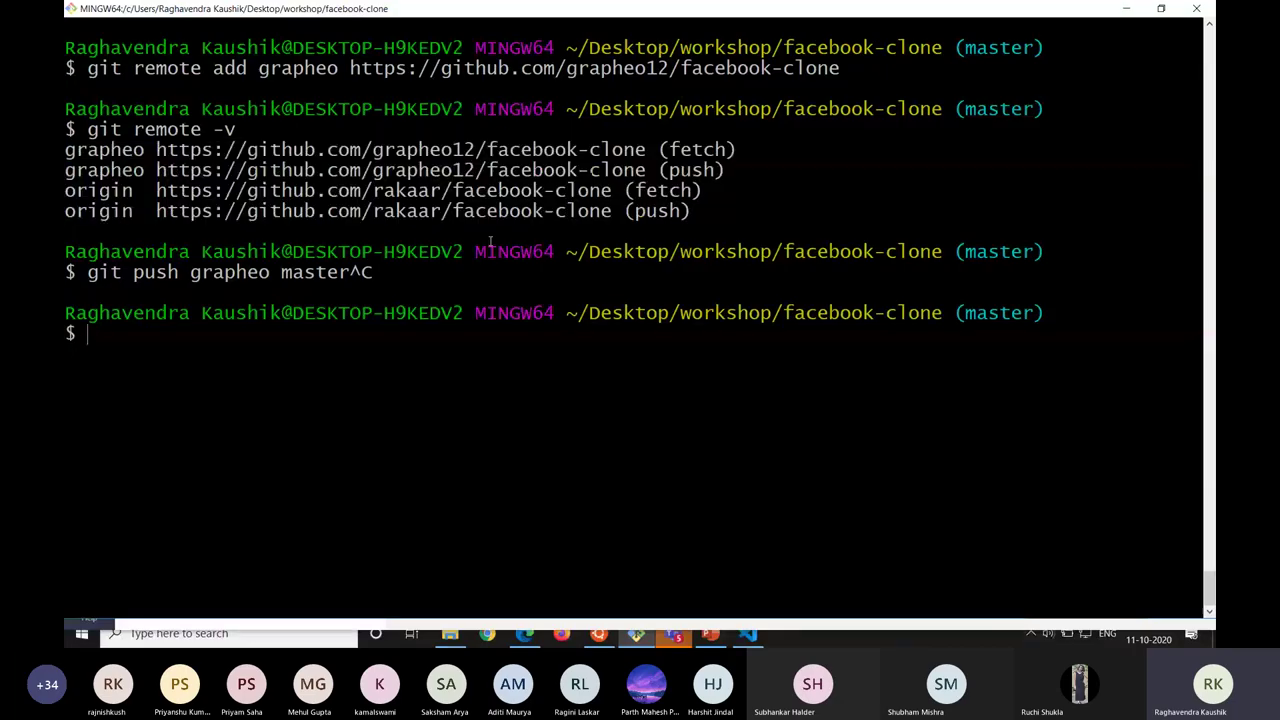
pyautogui.moveTo(281, 272); pyautogui.dragTo(332, 276)
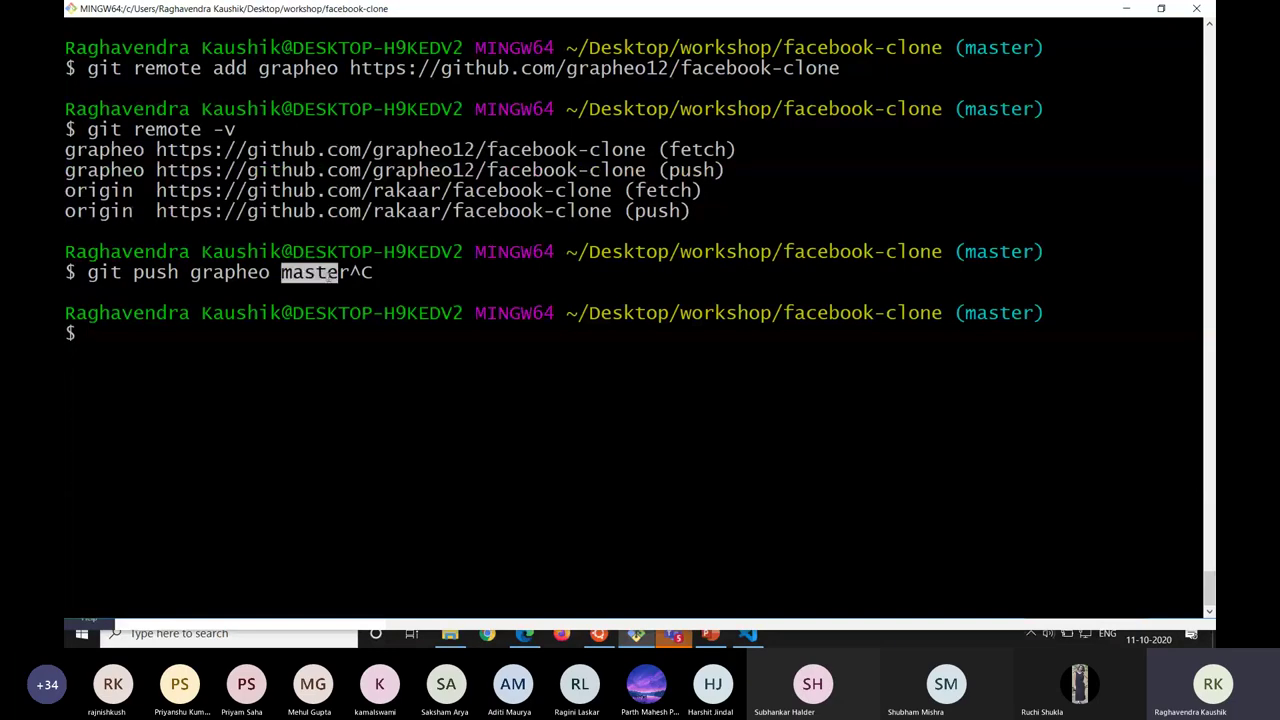
pyautogui.hotkey('alt', 'Tab')
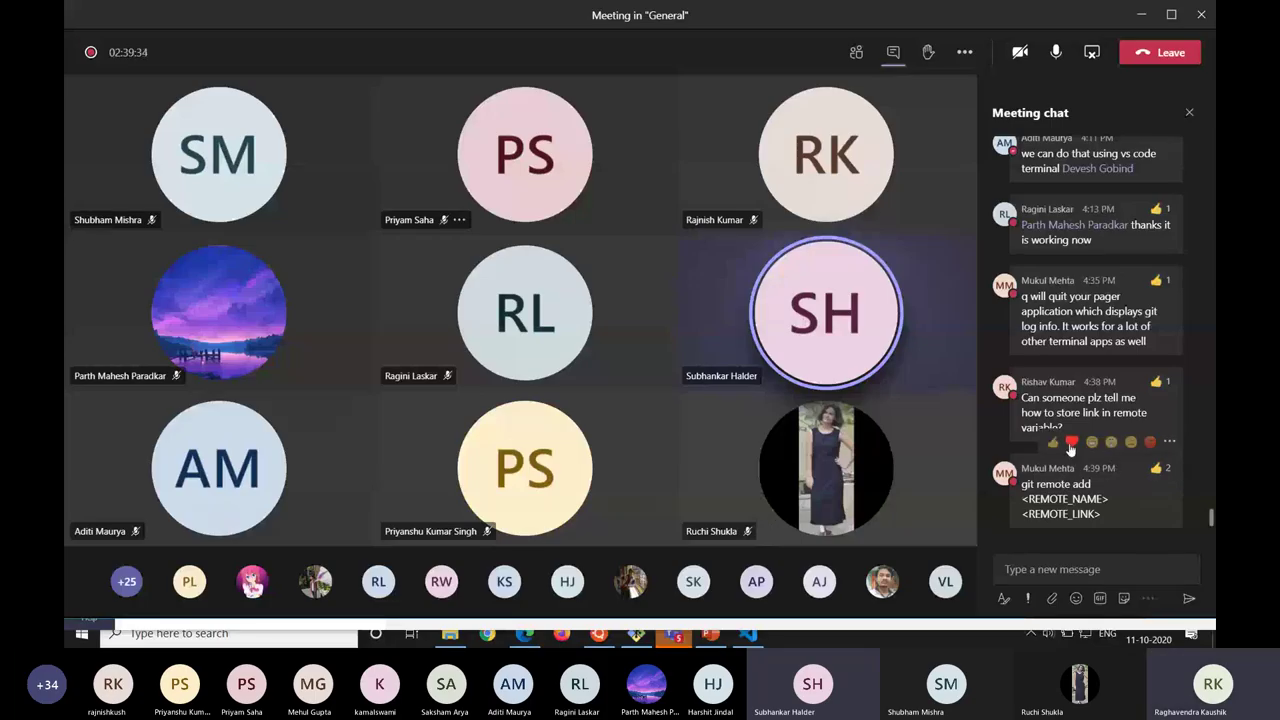
# Heart-react to the git remote add tip in the Teams chat, then return to Git Bash.
pyautogui.click(1071, 441)
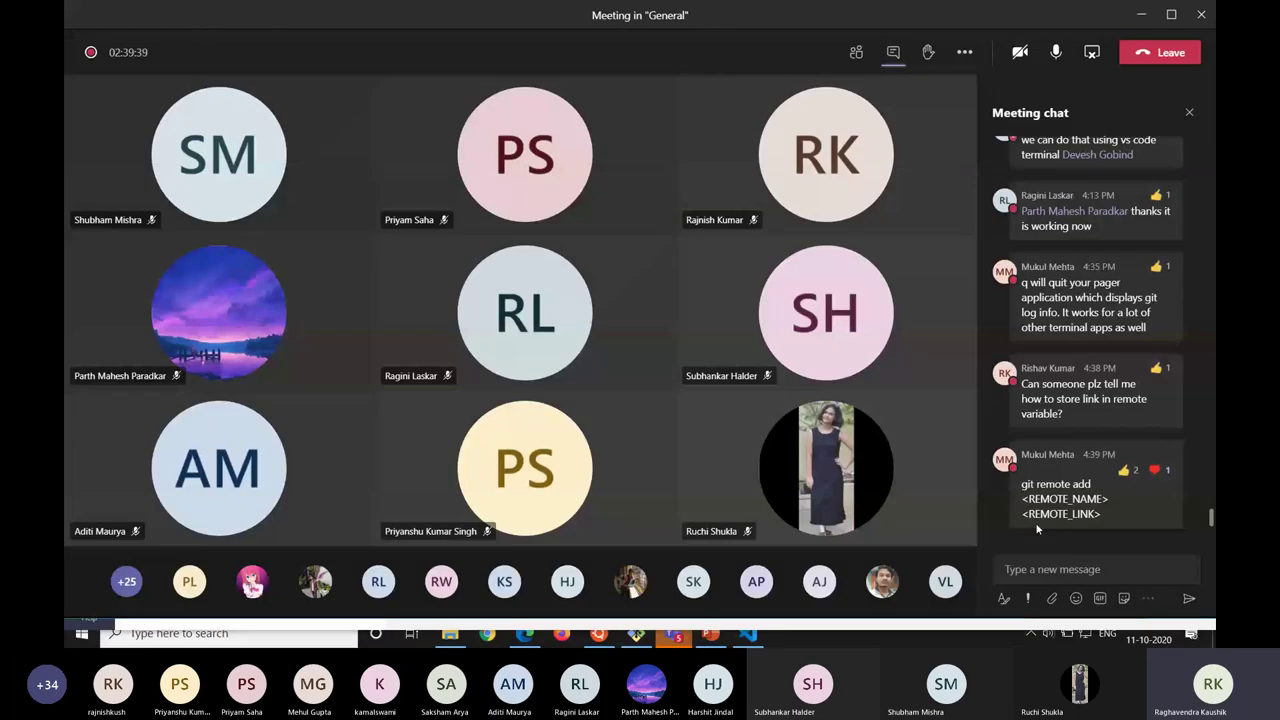
pyautogui.hotkey('alt', 'Tab')
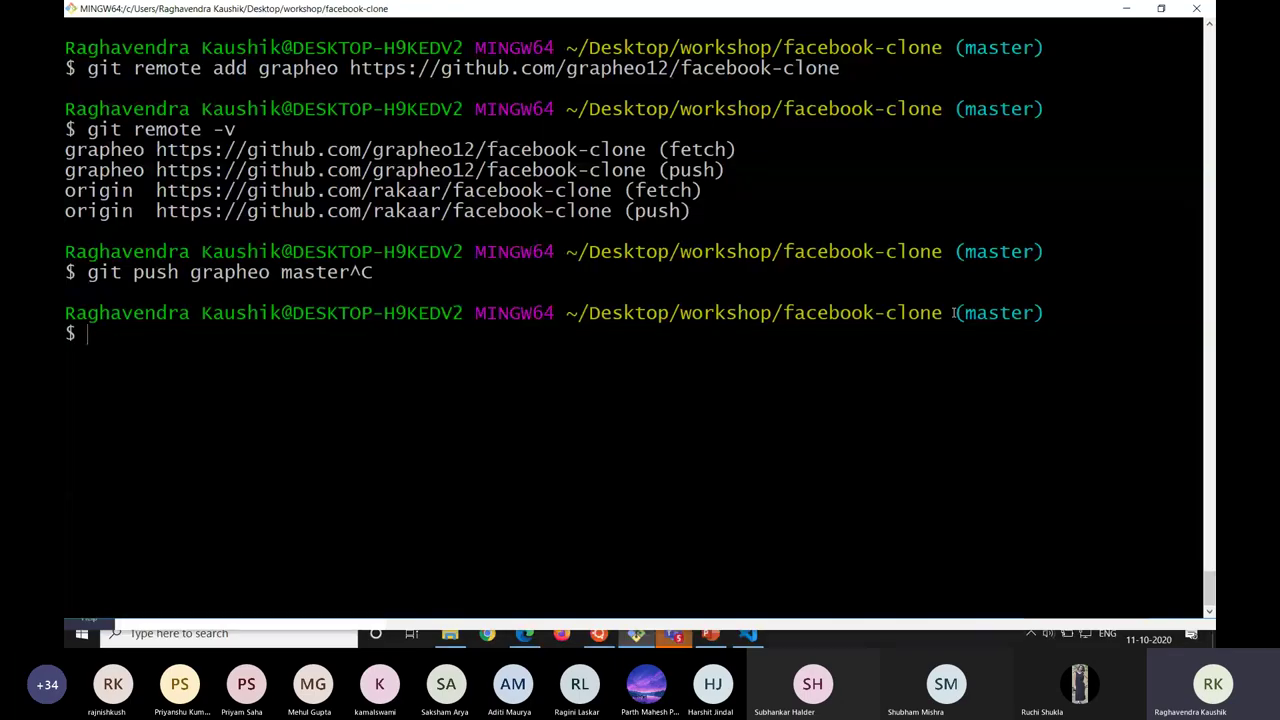
# Run git branch to list design-change, exp, master, poke and unpoke, with master current.
pyautogui.write('git branch')
pyautogui.press('Return')
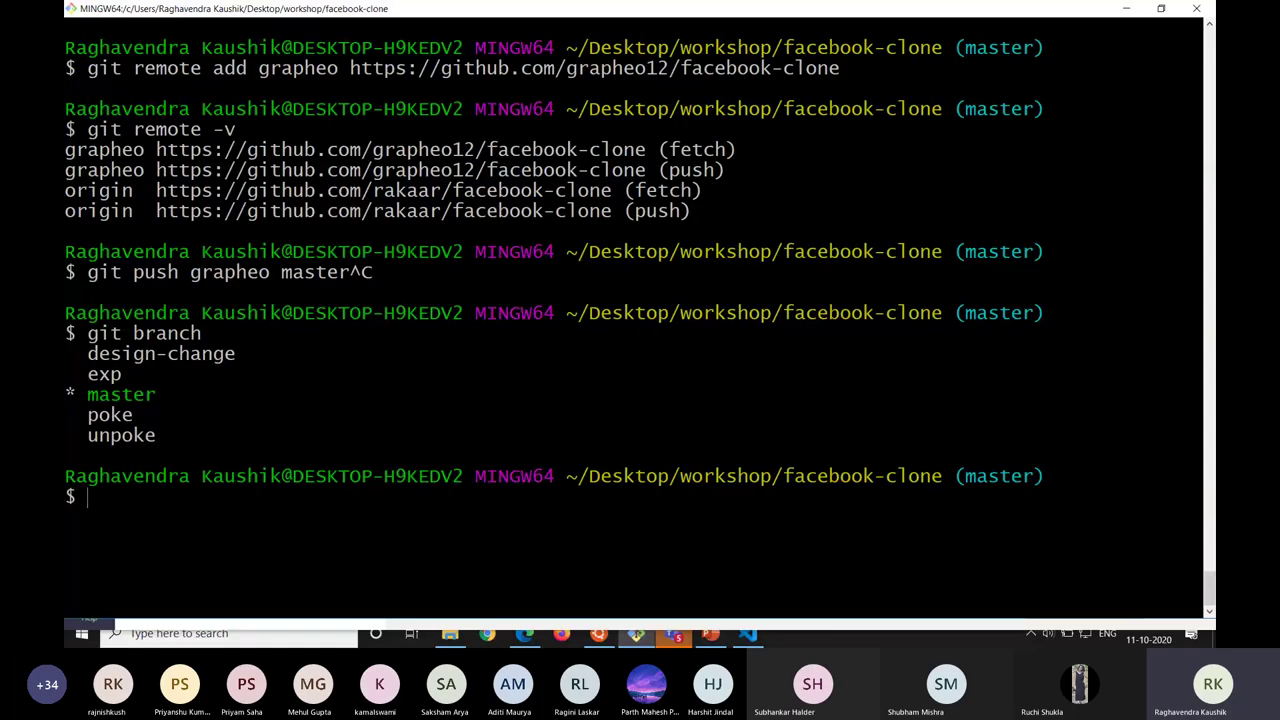
pyautogui.write('git push oi')
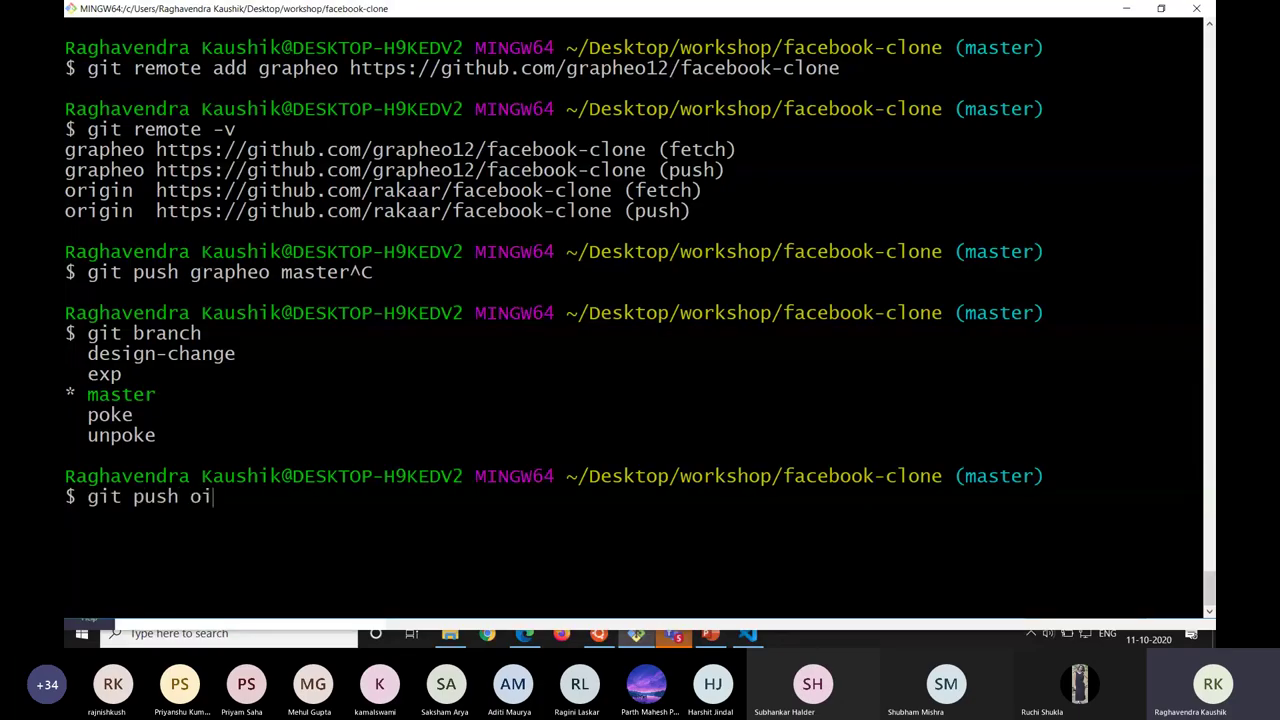
# Run git push origin exp, creating exp as a new branch on origin.
pyautogui.press('BackSpace')
pyautogui.write('rigin exp')
pyautogui.press('Return')
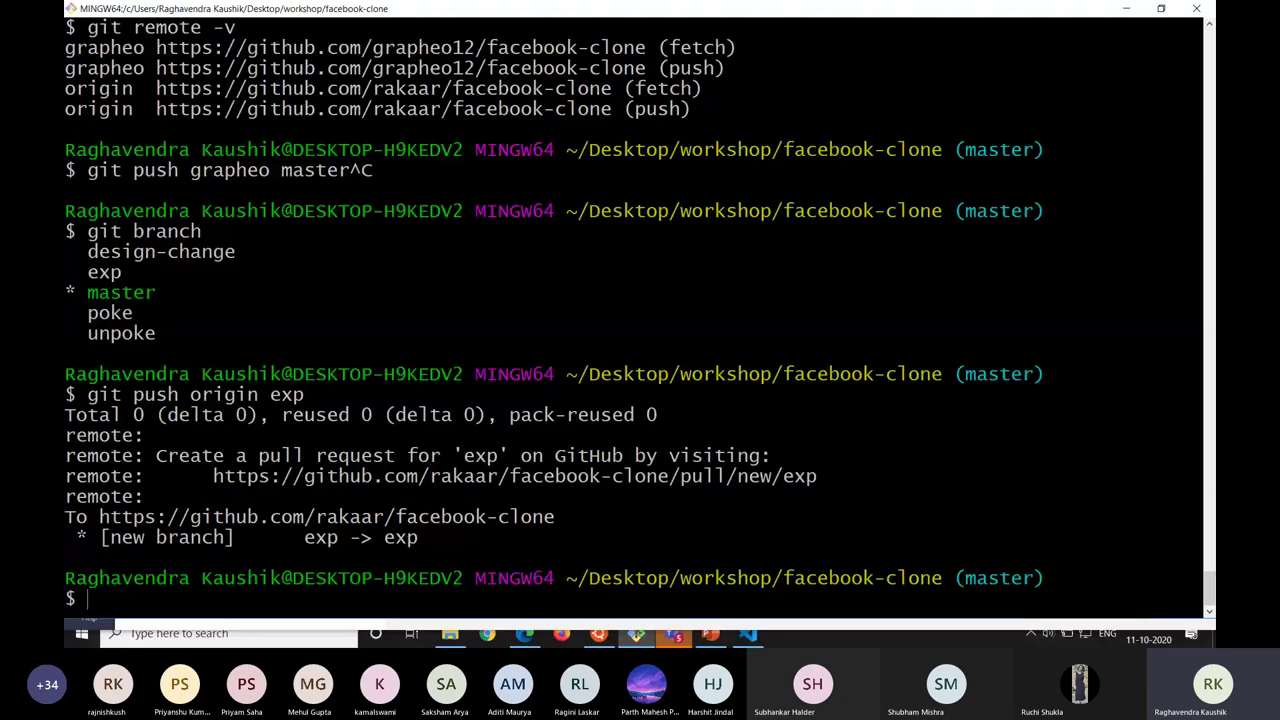
pyautogui.hotkey('alt', 'Tab')
pyautogui.hotkey('alt', 'Tab')
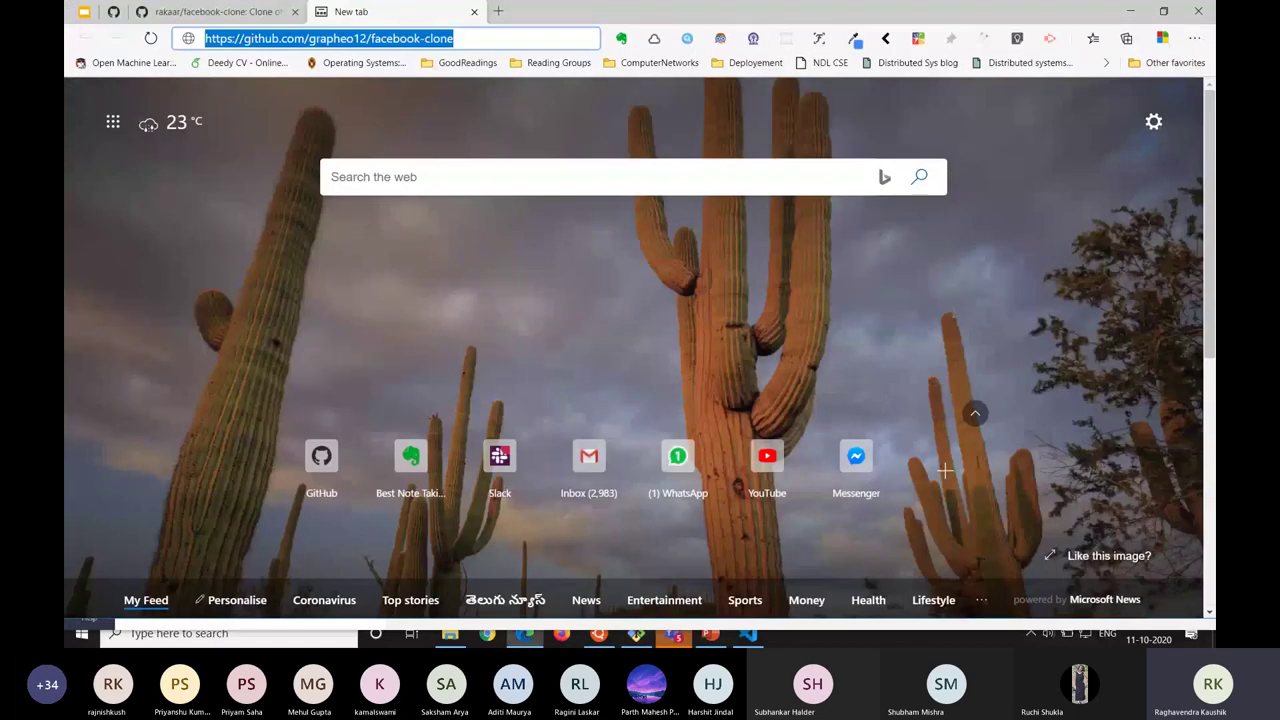
# Reload the facebook-clone repository page and switch its branch view to exp.
pyautogui.hotkey('ctrl', 'Tab')
pyautogui.press('F5')
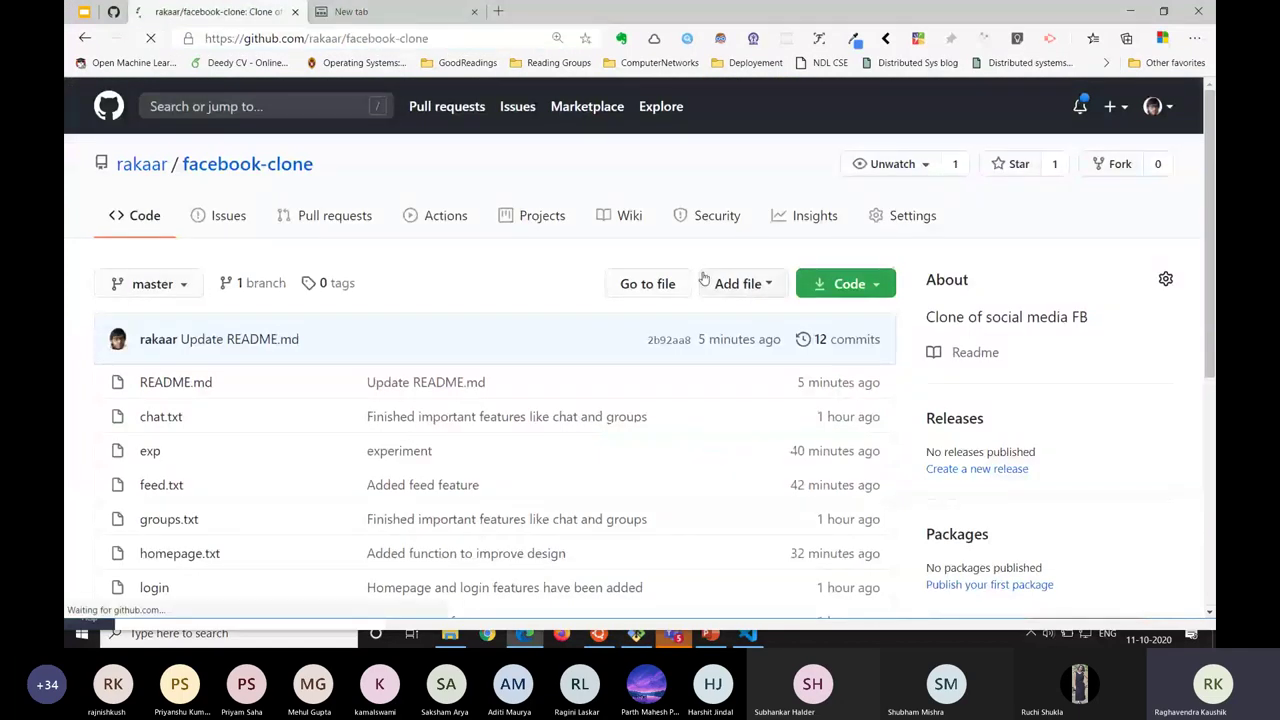
pyautogui.click(160, 288)
pyautogui.scroll(-1, 180, 380)
pyautogui.click(141, 397)
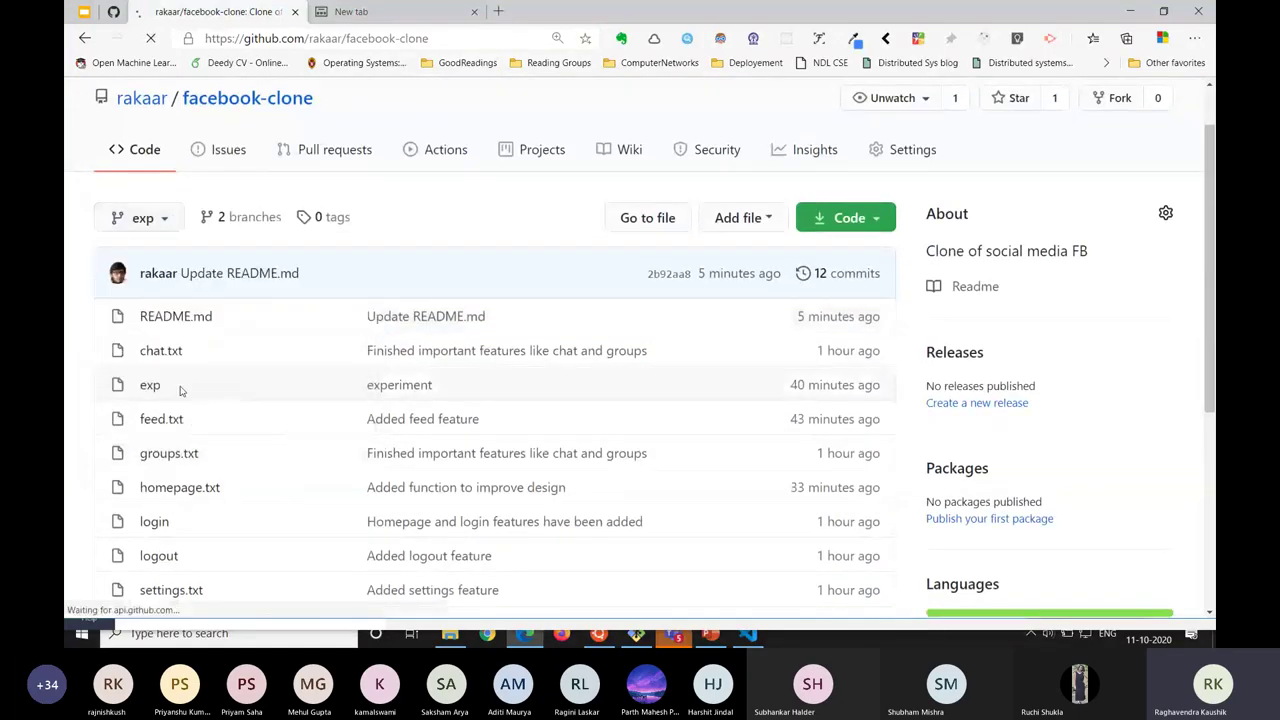
# Check exp's commit history, 5 commits behind master, then switch the view back to master.
pyautogui.scroll(-3, 181, 390)
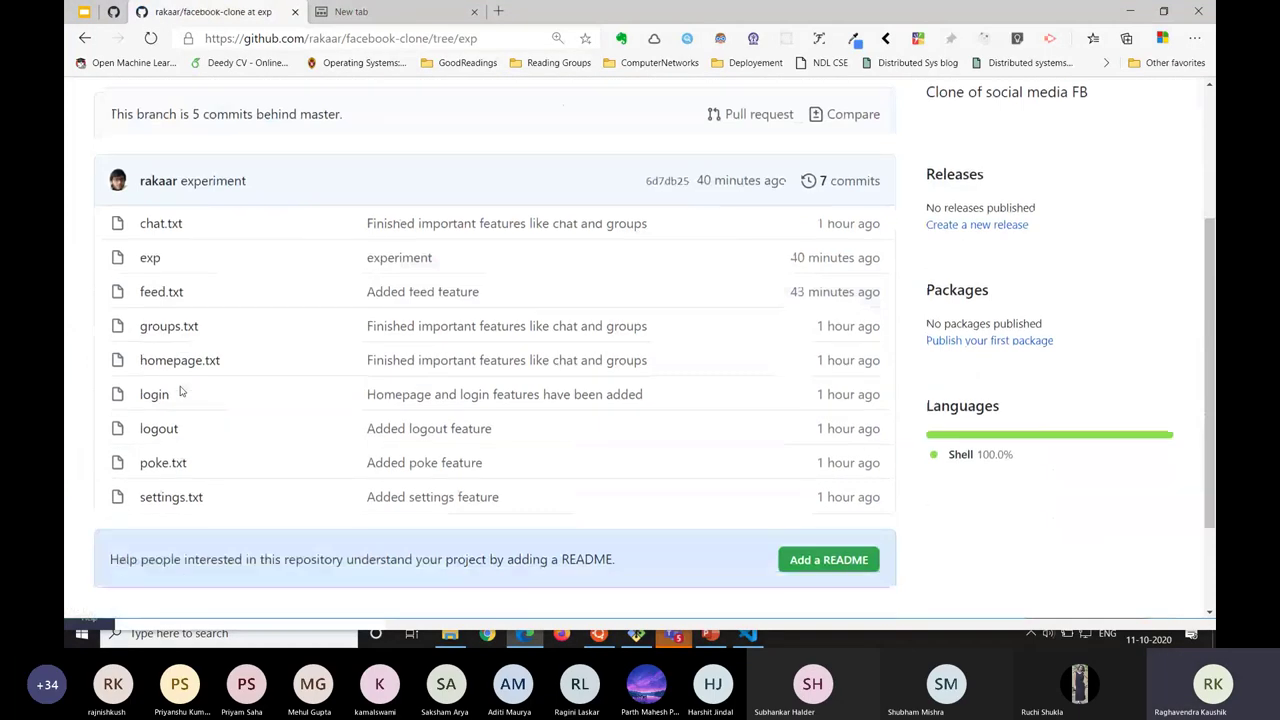
pyautogui.click(848, 180)
pyautogui.scroll(-5, 391, 531)
pyautogui.hotkey('alt', 'Left')
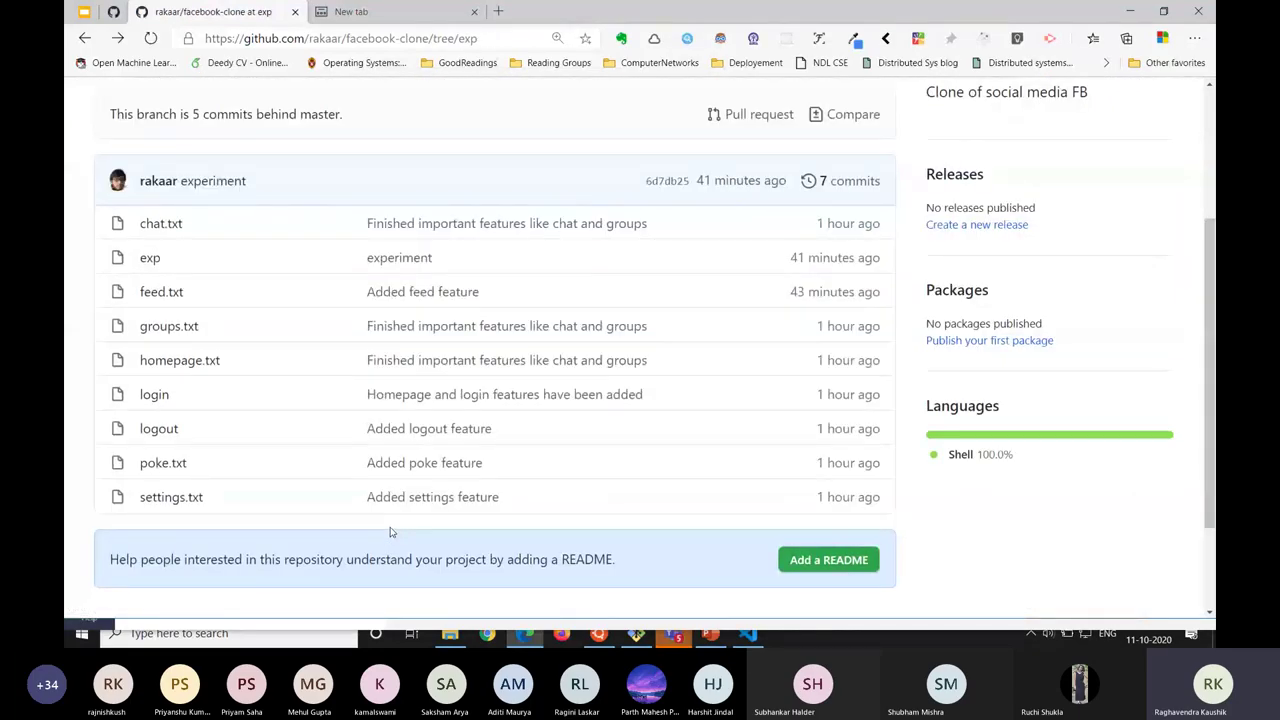
pyautogui.scroll(3, 391, 531)
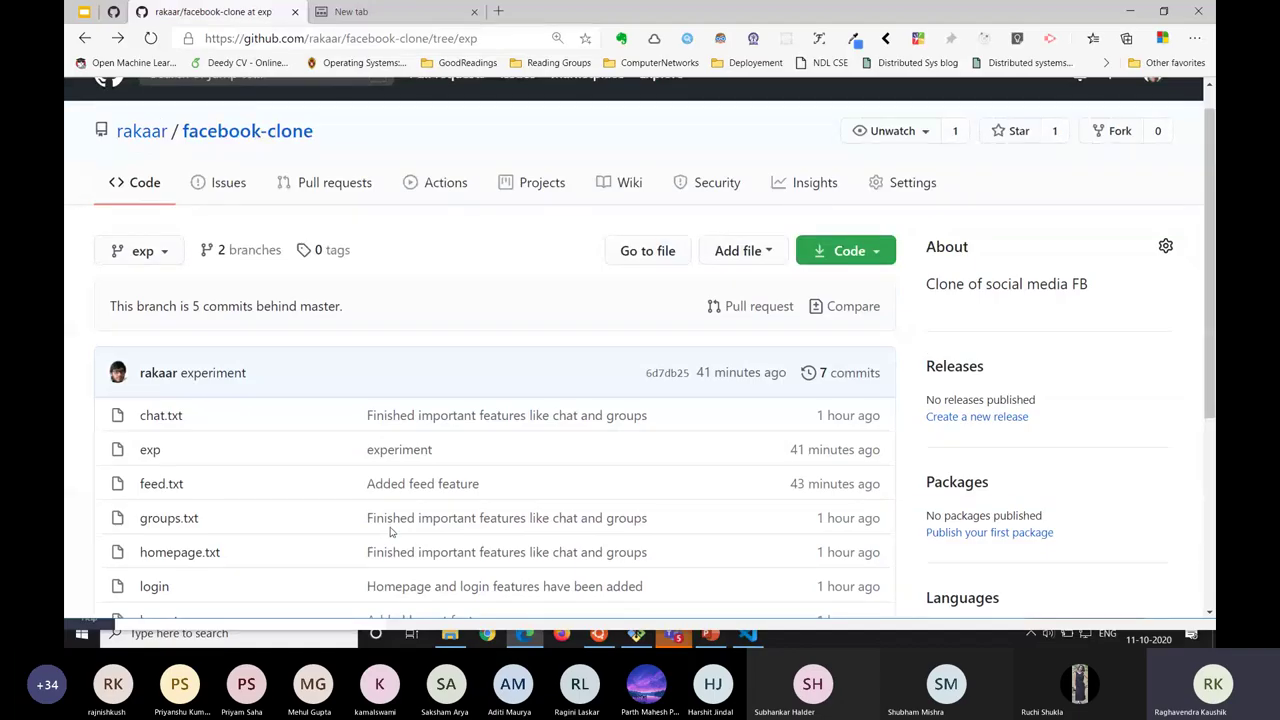
pyautogui.click(147, 259)
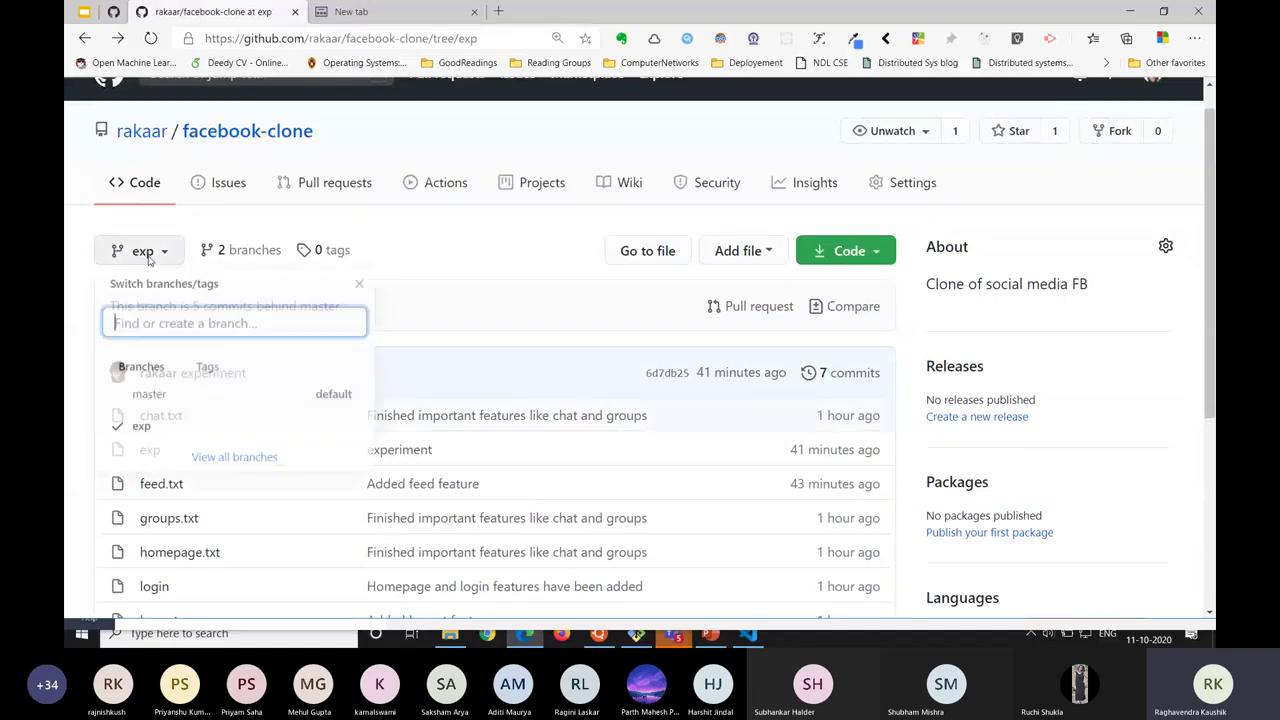
pyautogui.click(165, 399)
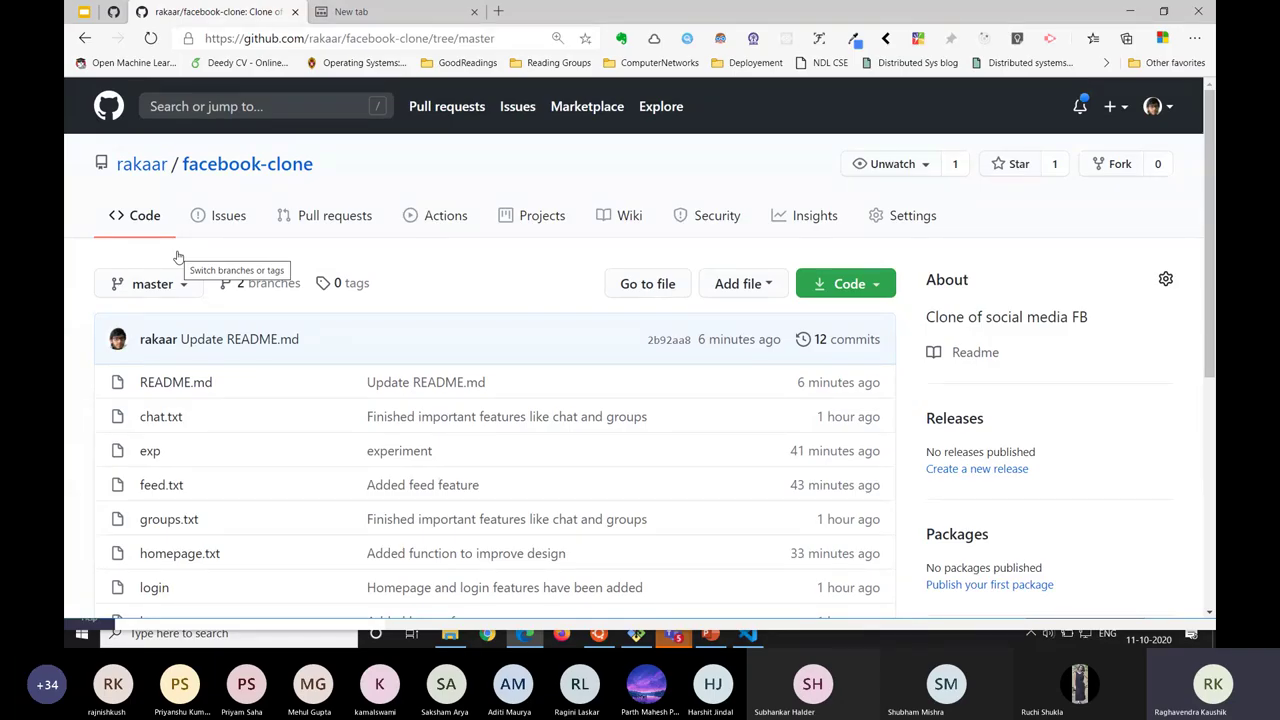
pyautogui.hotkey('alt', 'Tab')
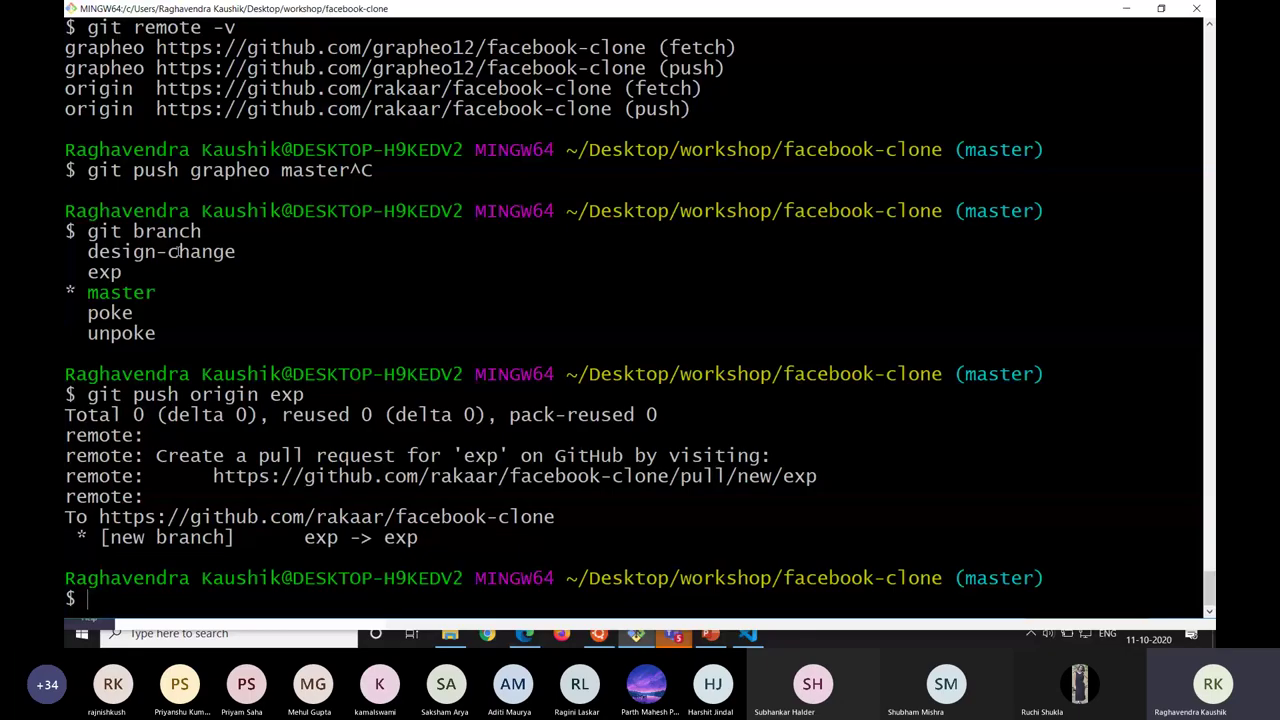
# Draft a git push origin master command and recall the previous push, leaving it unrun.
pyautogui.write('git')
pyautogui.write('push origin ')
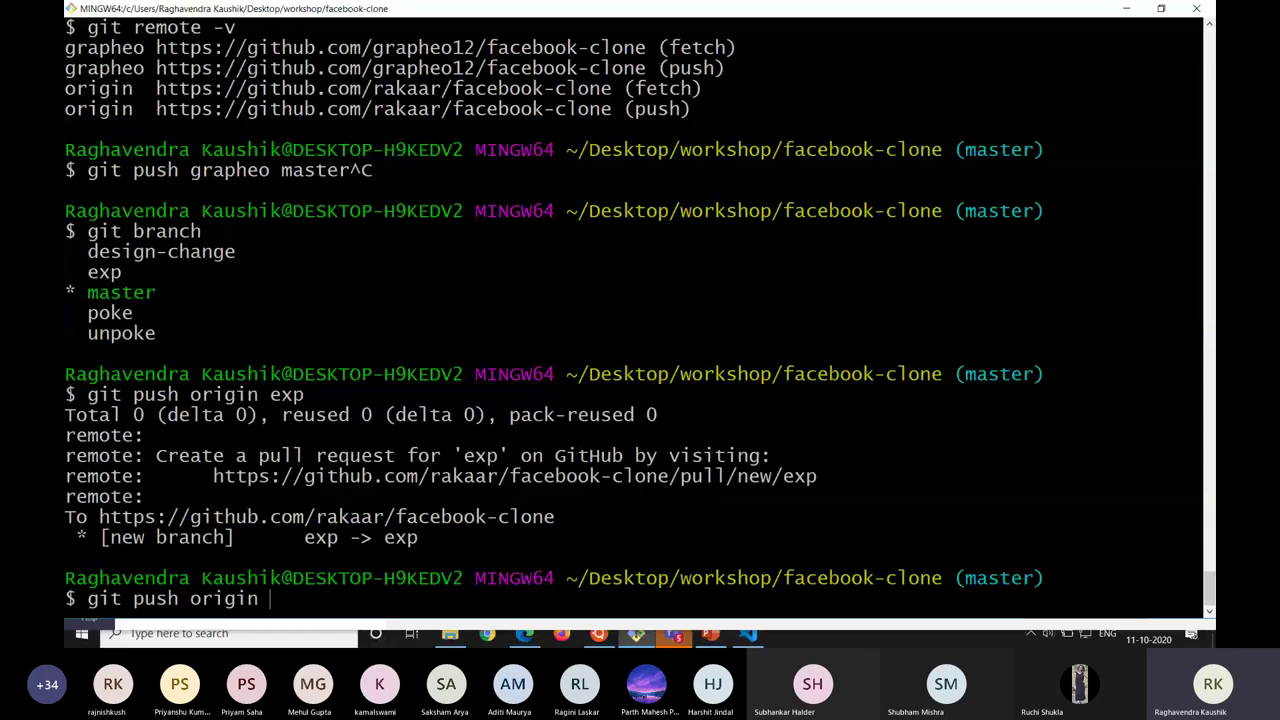
pyautogui.write('master:')
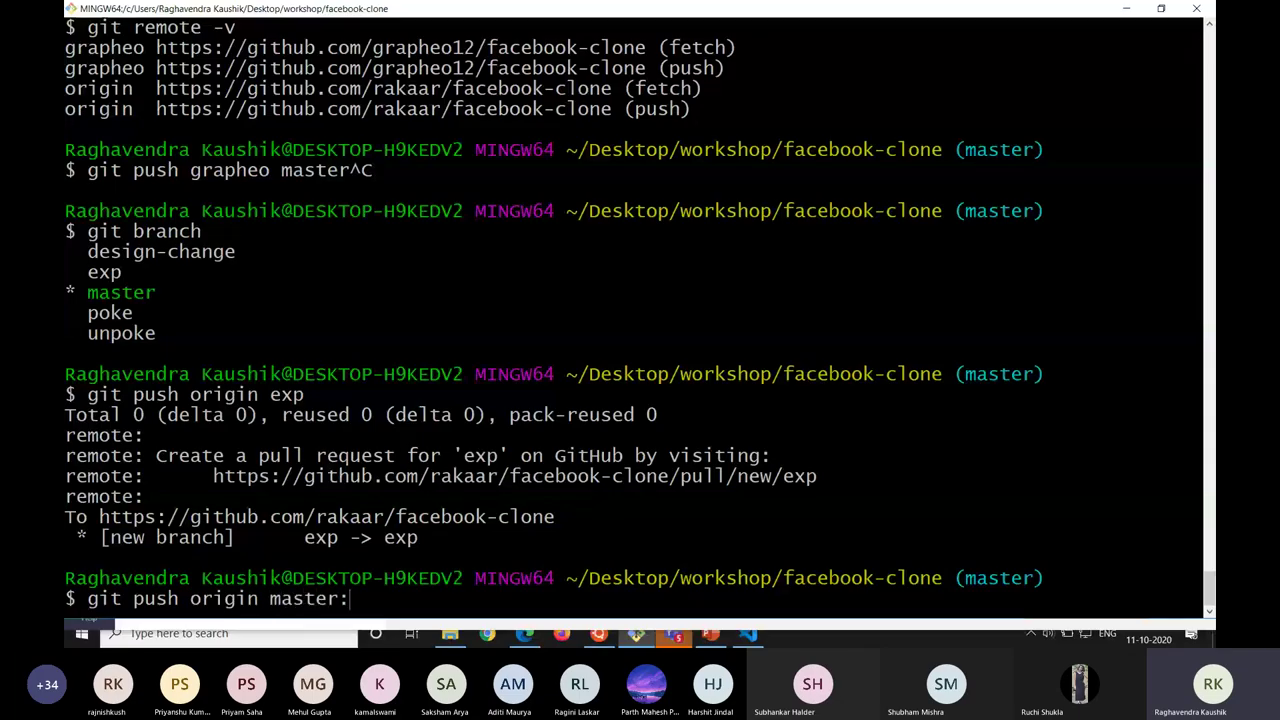
pyautogui.write('exp')
pyautogui.press('BackSpace')
pyautogui.press('BackSpace')
pyautogui.press('BackSpace')
pyautogui.press('BackSpace')
pyautogui.press('BackSpace')
pyautogui.press('BackSpace')
pyautogui.press('BackSpace')
pyautogui.press('BackSpace')
pyautogui.press('BackSpace')
pyautogui.press('BackSpace')
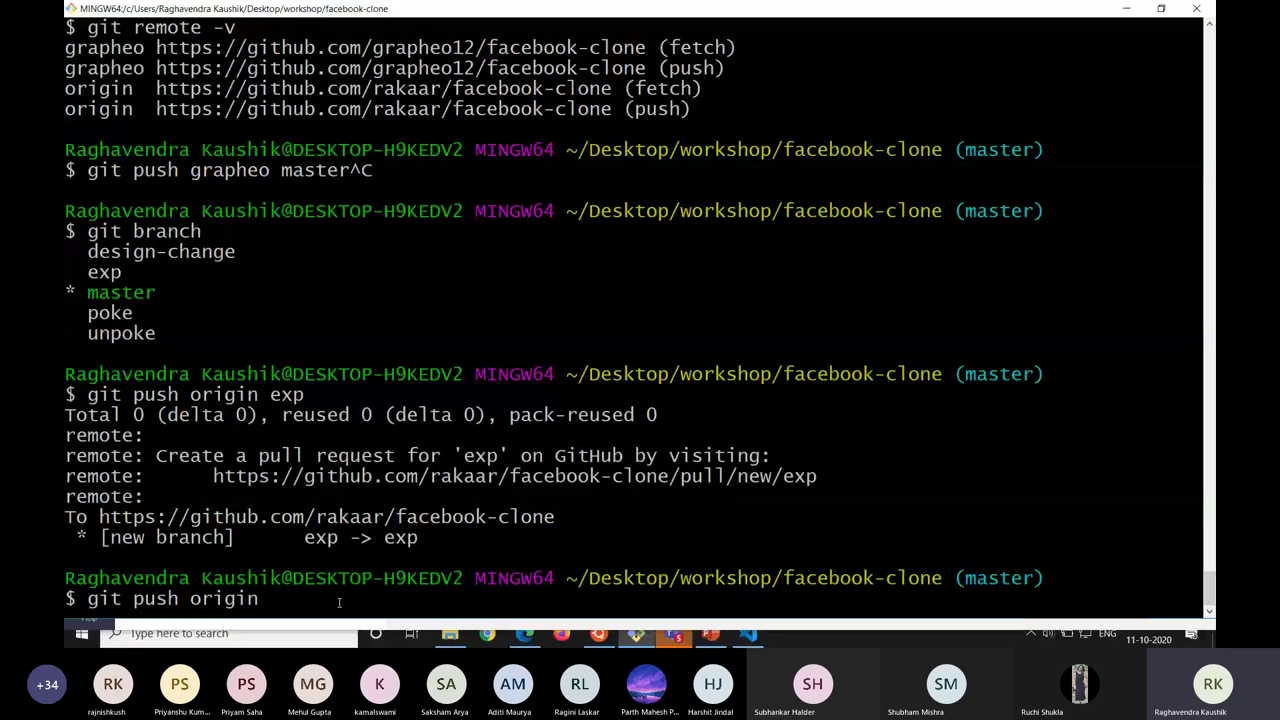
pyautogui.write('master')
pyautogui.press('BackSpace')
pyautogui.press('BackSpace')
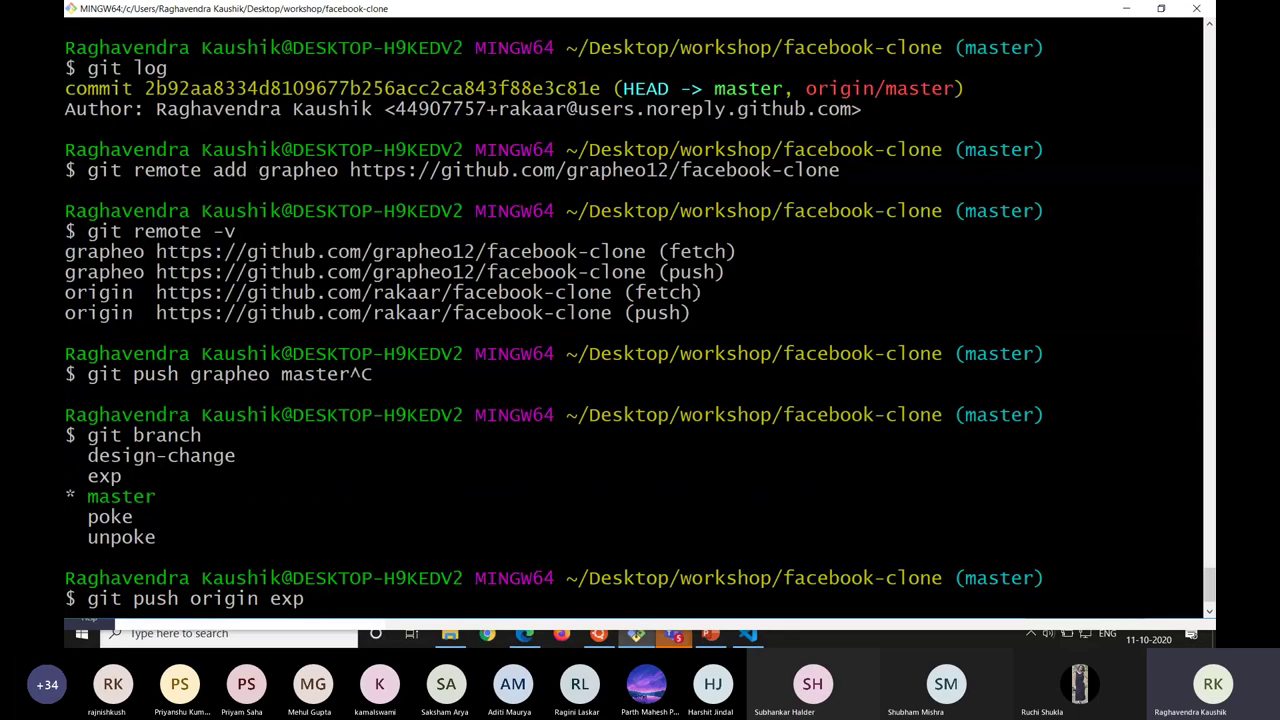
pyautogui.scroll(2, 727, 562)
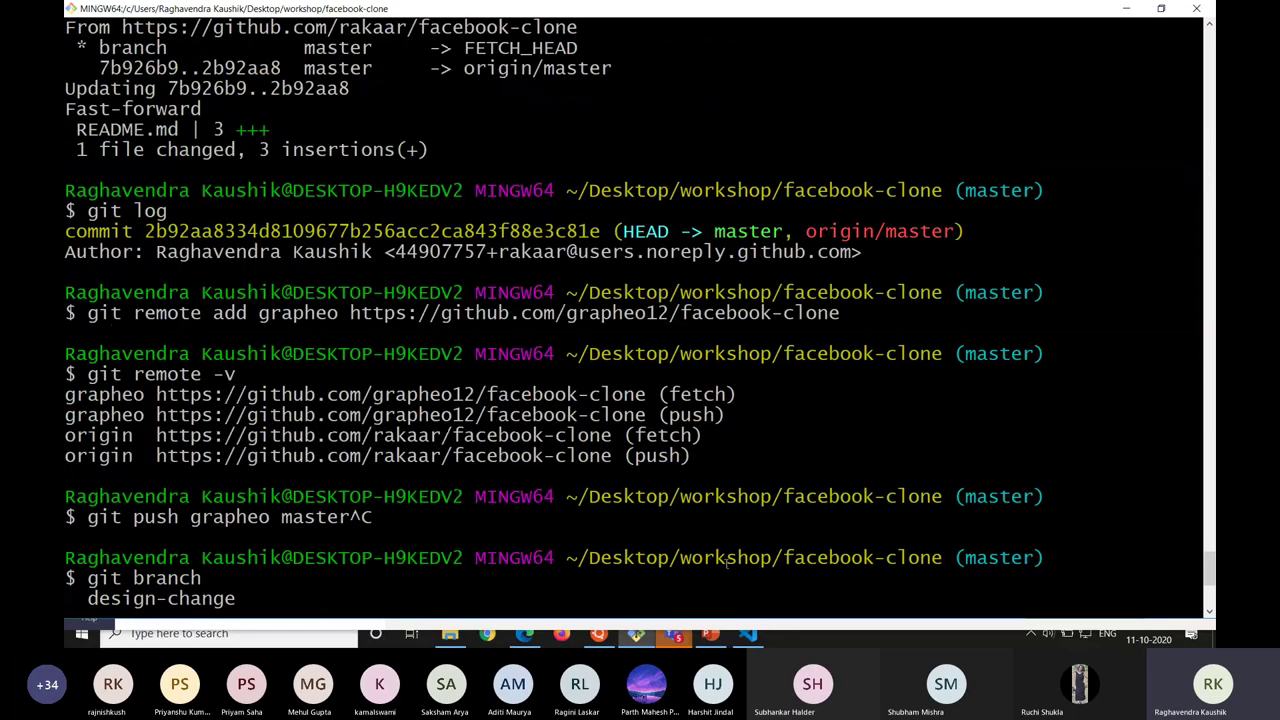
pyautogui.scroll(-6, 866, 560)
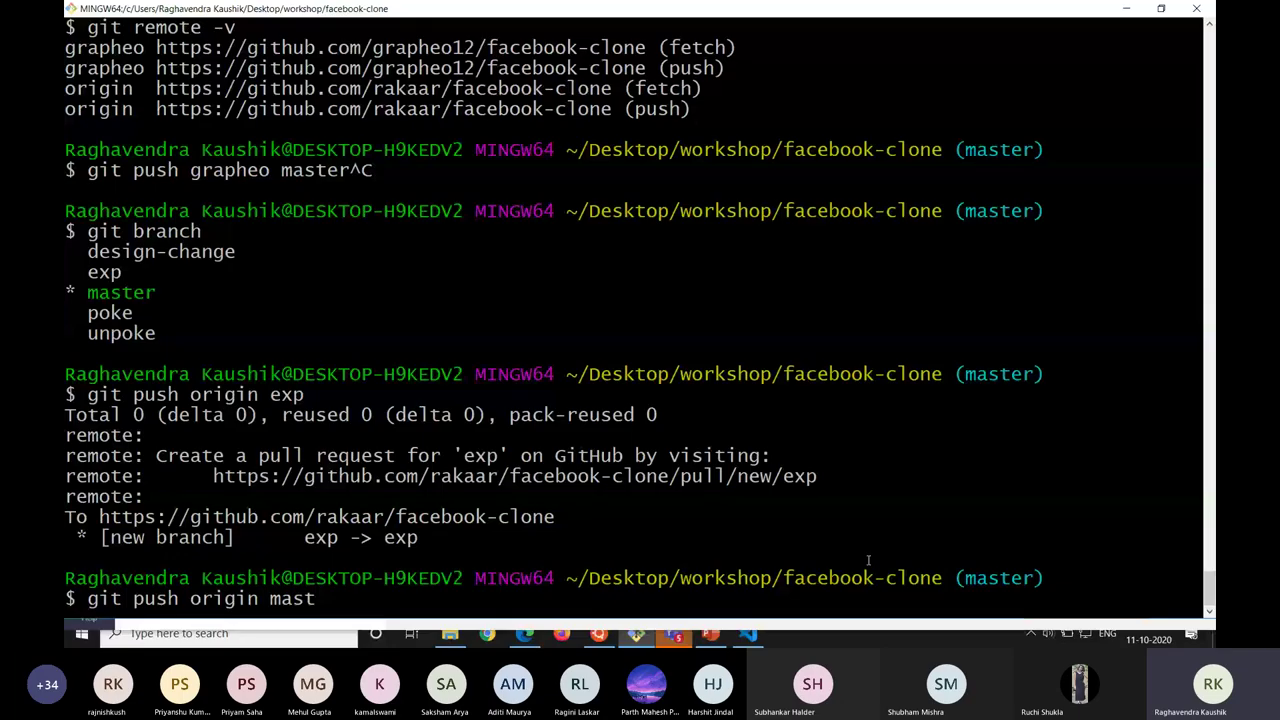
pyautogui.press('Up')
pyautogui.hotkey('alt', 'Tab')
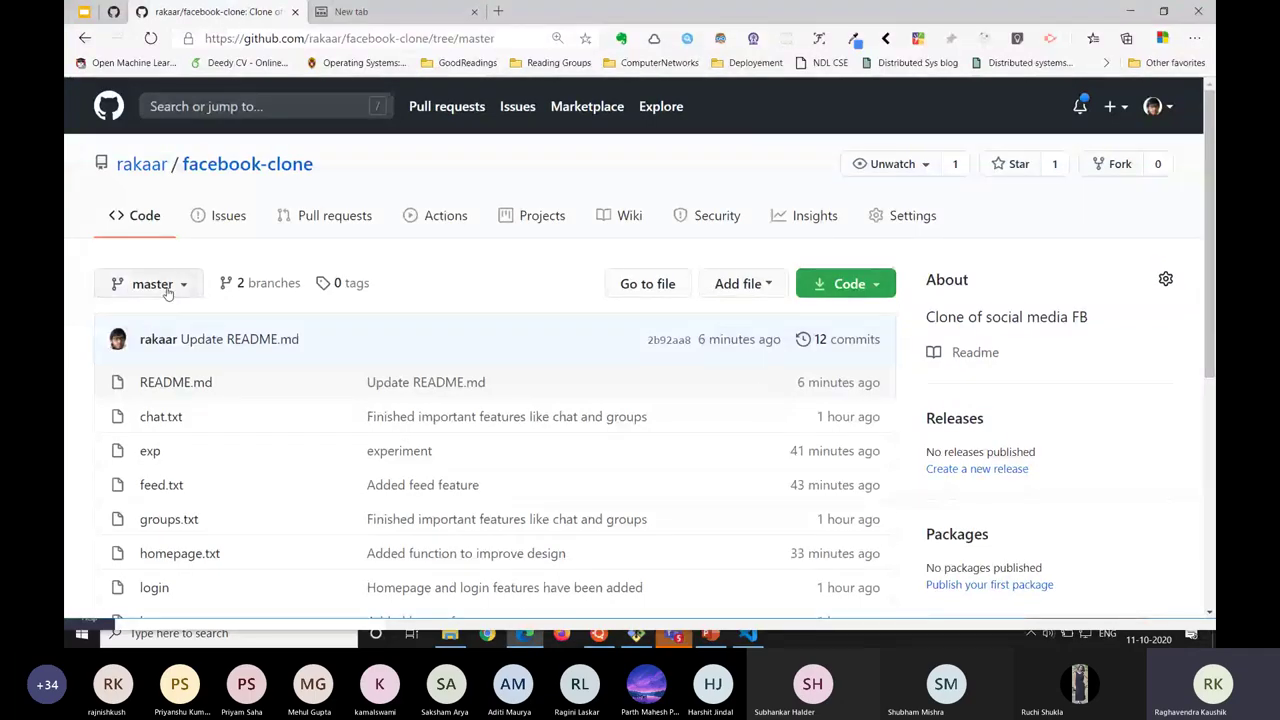
# Switch the GitHub repository view to the exp branch, then return to the Teams meeting.
pyautogui.click(148, 284)
pyautogui.click(176, 466)
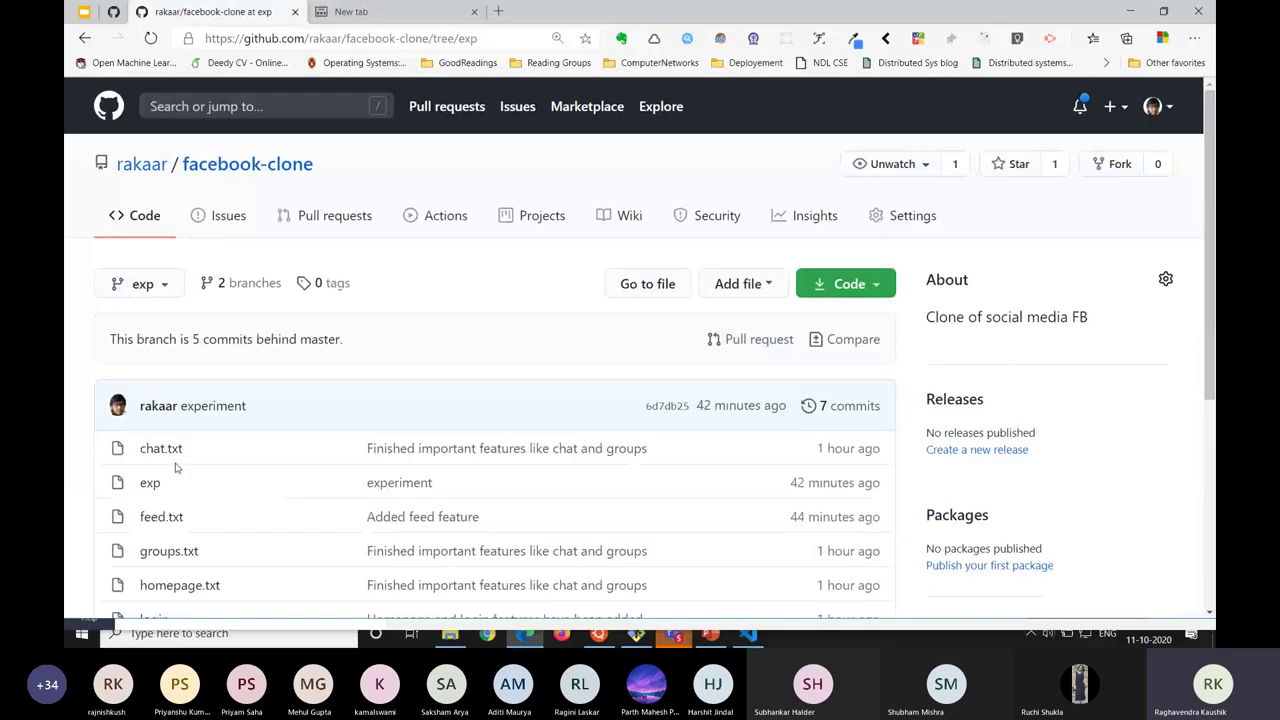
pyautogui.hotkey('ctrl', 'Tab')
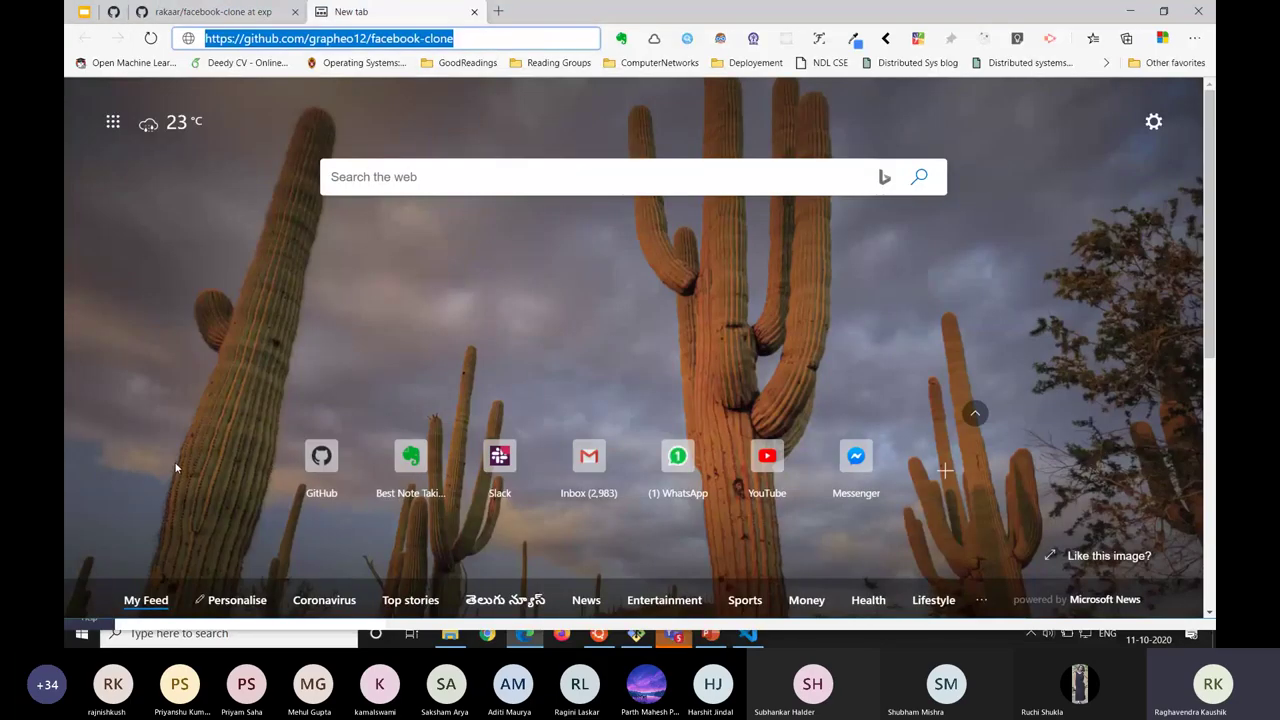
pyautogui.hotkey('alt', 'Tab')
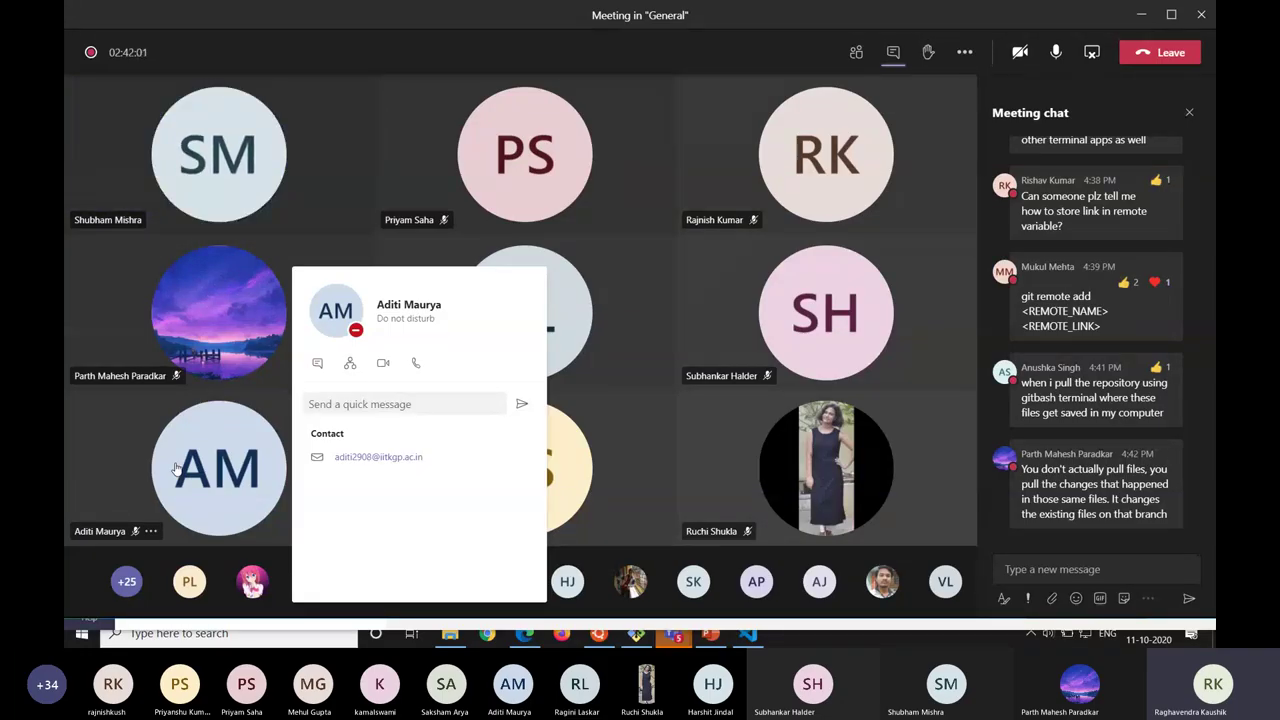
# Cancel the pending push to origin exp, clear the terminal and list files with ls.
pyautogui.hotkey('alt', 'Tab')
pyautogui.hotkey('alt', 'Tab')
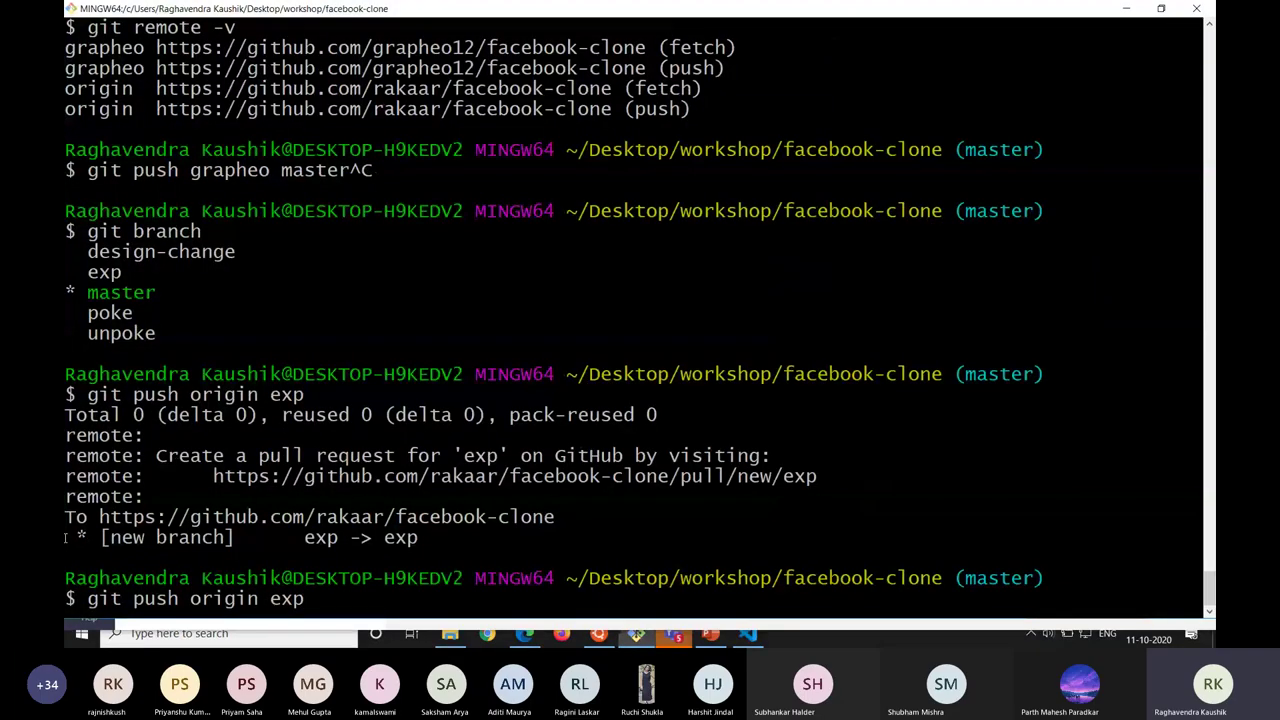
pyautogui.hotkey('ctrl', 'c')
pyautogui.hotkey('ctrl', 'l')
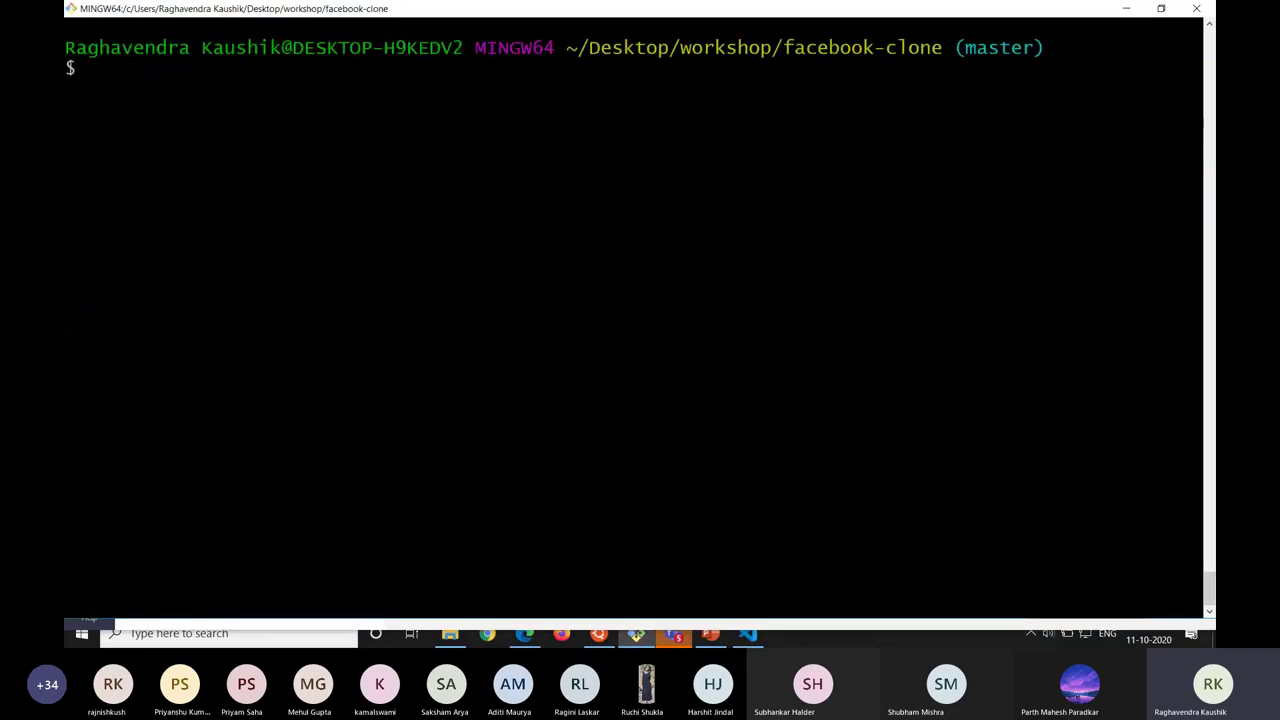
pyautogui.moveTo(783, 47); pyautogui.dragTo(968, 63)
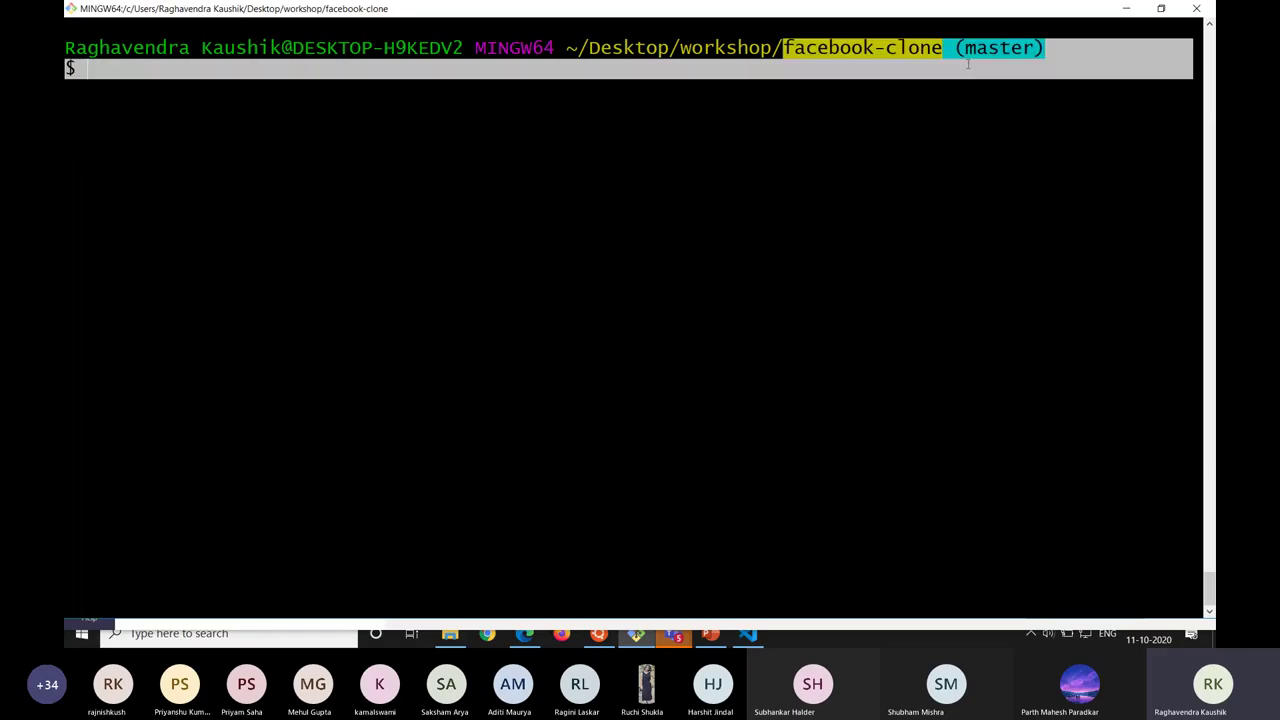
pyautogui.click(946, 52)
pyautogui.write('ls')
pyautogui.press('Return')
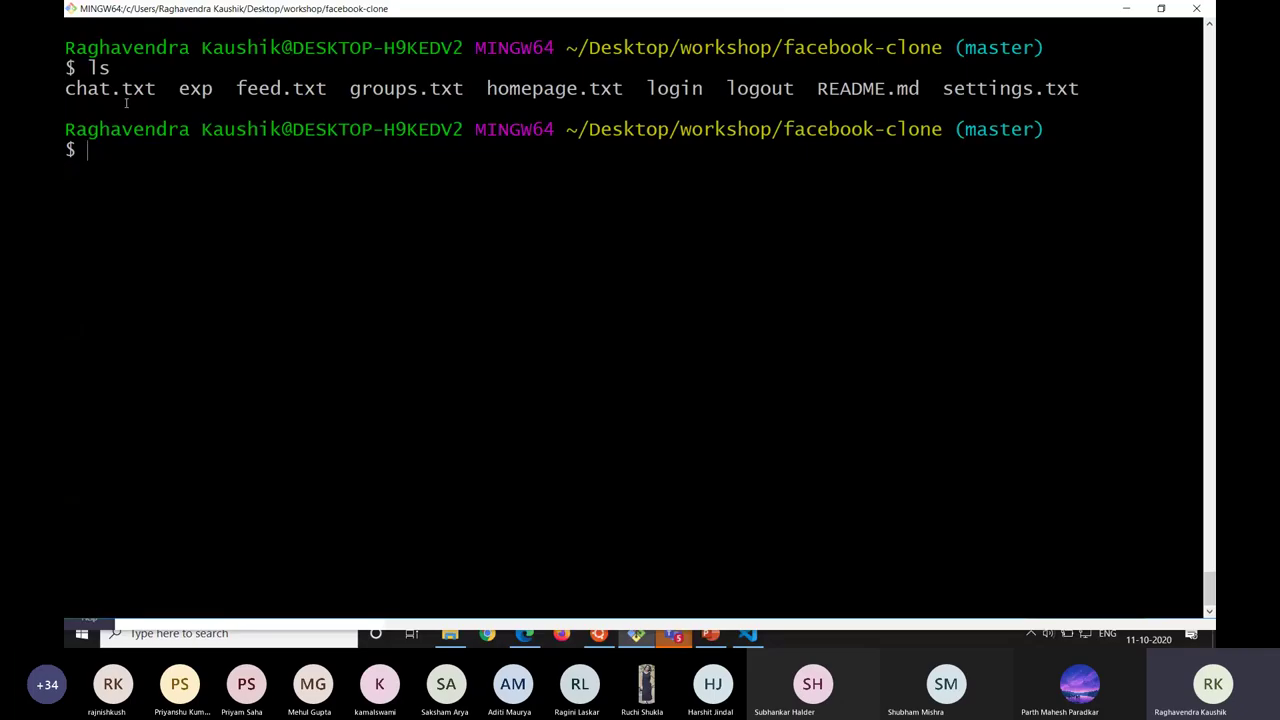
# Highlight the listed file names, then glance at the GitHub repository page.
pyautogui.moveTo(66, 91); pyautogui.dragTo(1052, 90)
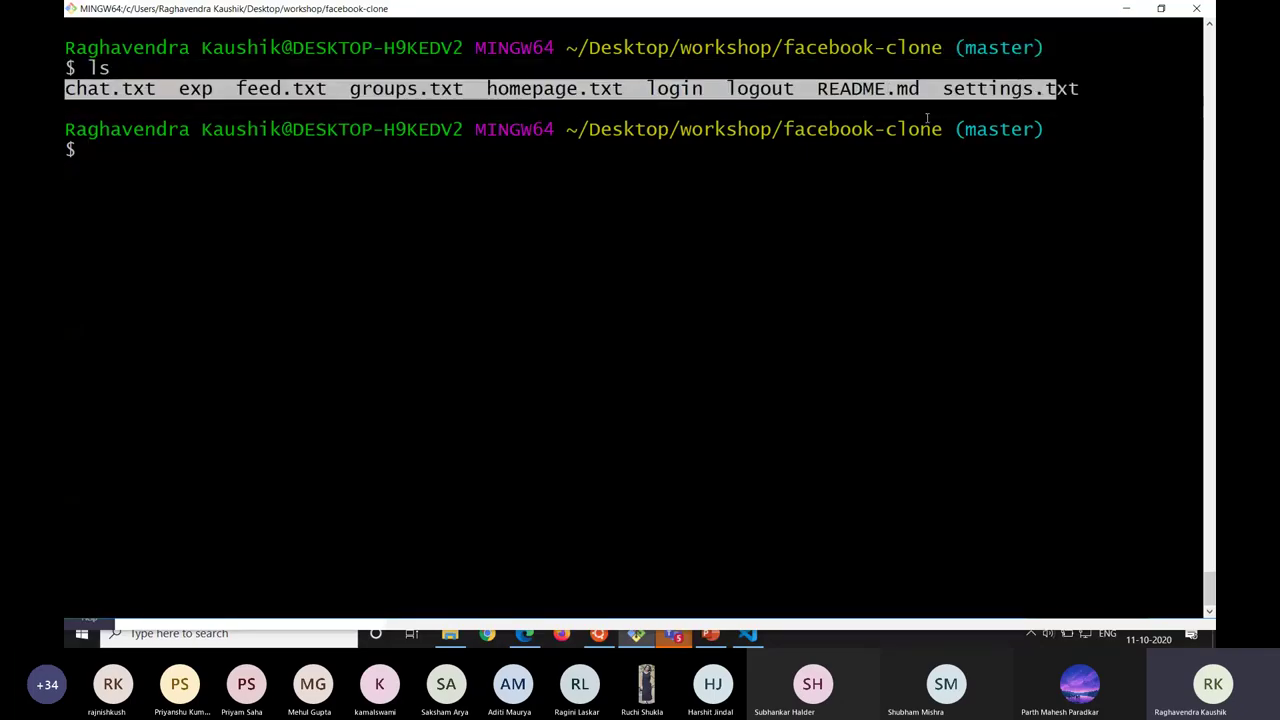
pyautogui.hotkey('alt', 'Tab')
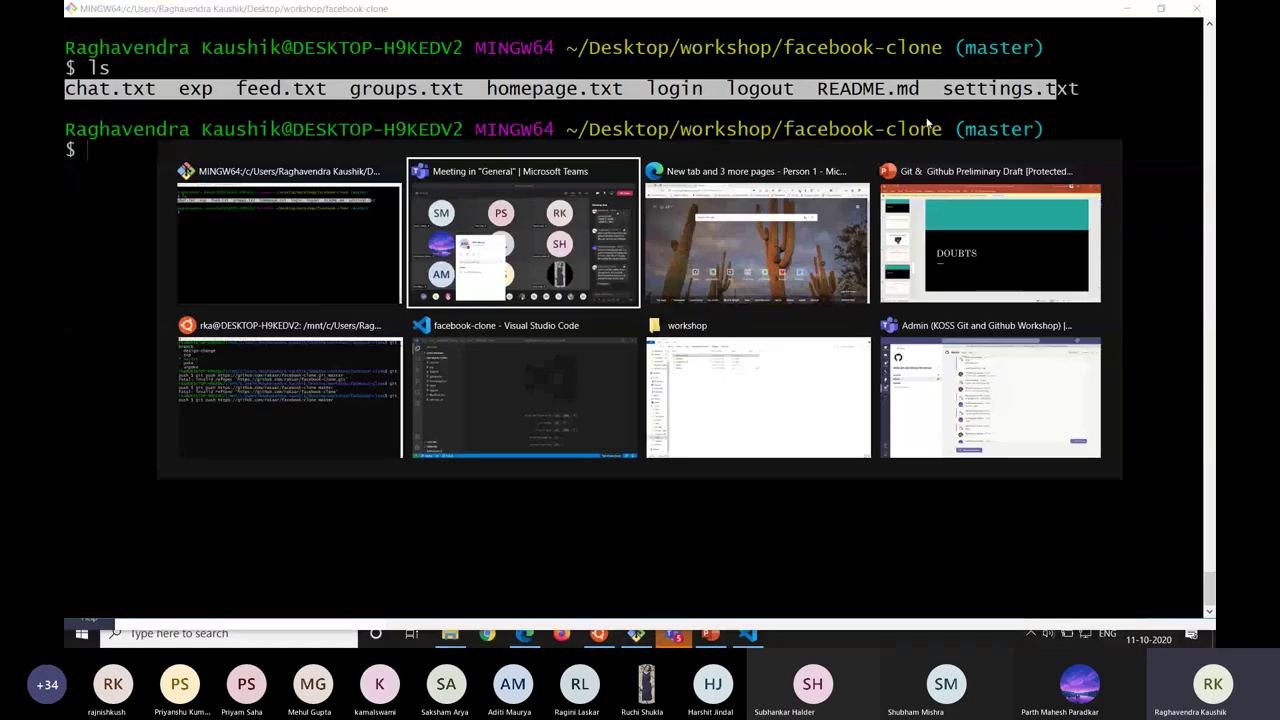
pyautogui.hotkey('alt', 'Tab')
pyautogui.press('Tab')
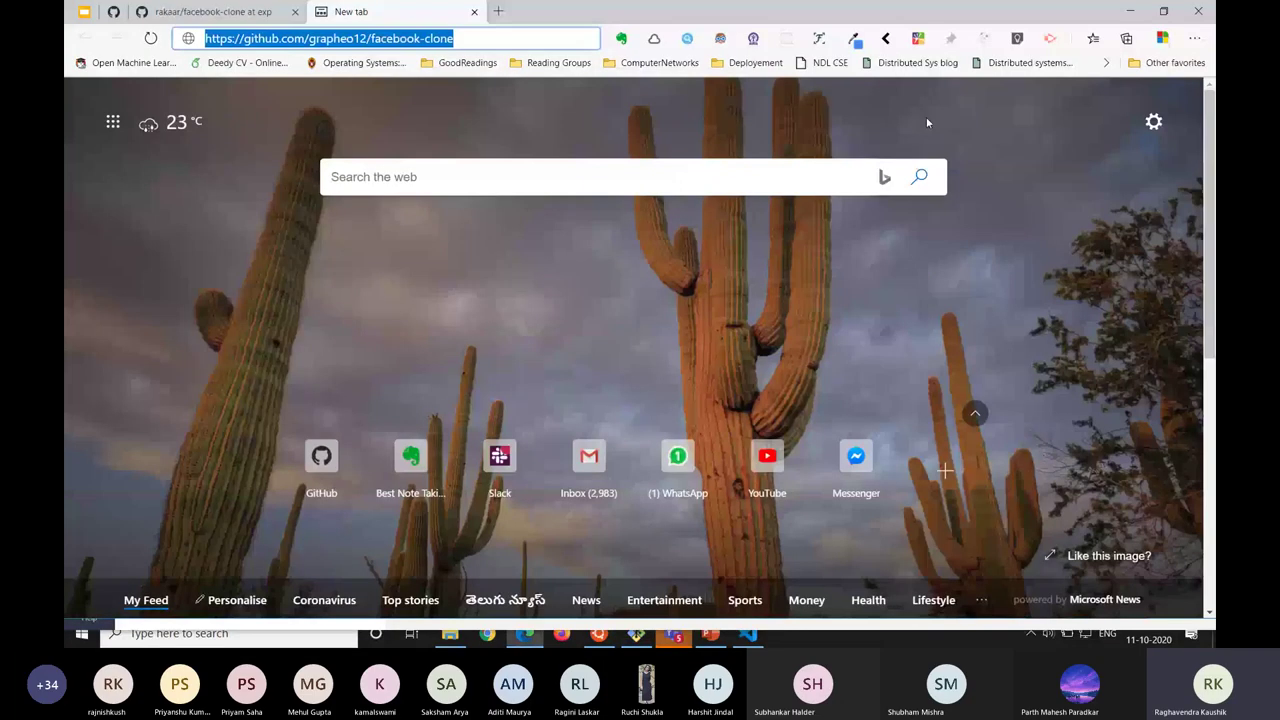
pyautogui.press('Return')
pyautogui.hotkey('alt', 'Tab')
pyautogui.hotkey('alt', 'Tab')
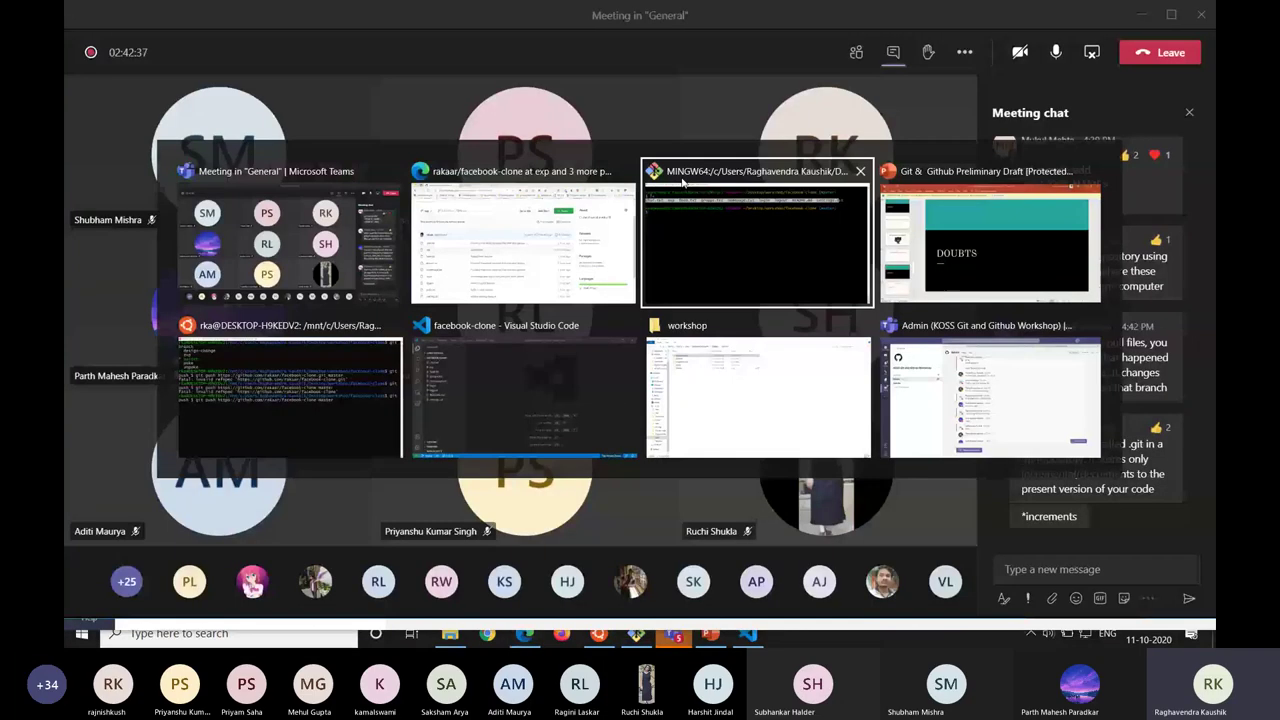
# Re-highlight the file listing: chat.txt, exp, feed.txt, README.md and settings.txt.
pyautogui.moveTo(65, 68); pyautogui.dragTo(95, 68)
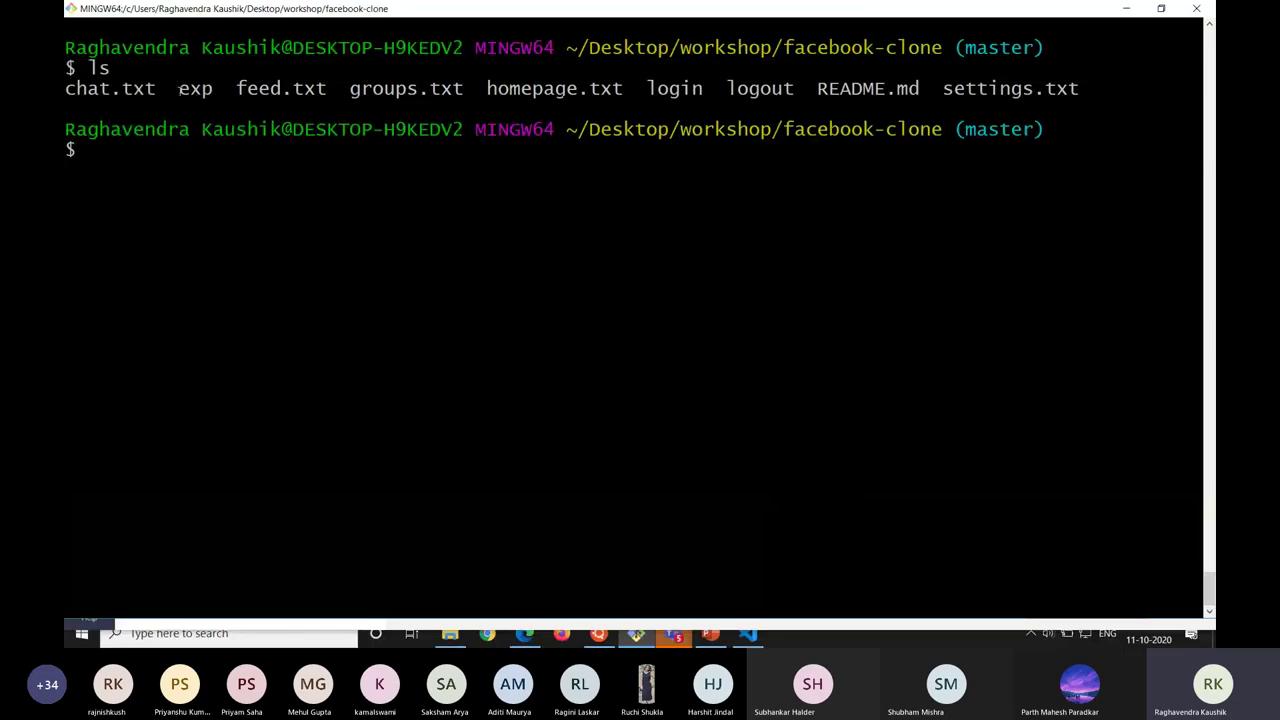
pyautogui.moveTo(192, 88); pyautogui.dragTo(64, 88)
pyautogui.click(64, 88)
pyautogui.moveTo(409, 88); pyautogui.dragTo(922, 92)
pyautogui.click(86, 88)
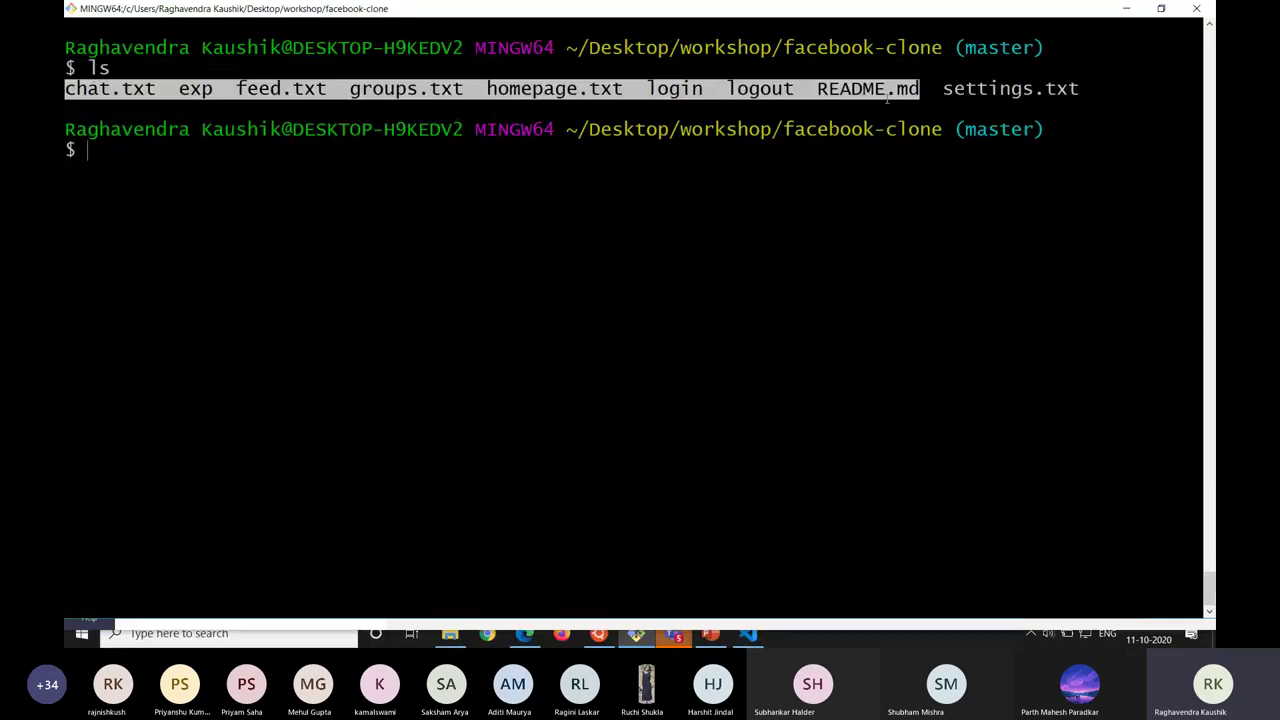
pyautogui.hotkey('alt', 'Tab')
pyautogui.hotkey('alt', 'Tab')
pyautogui.press('Tab')
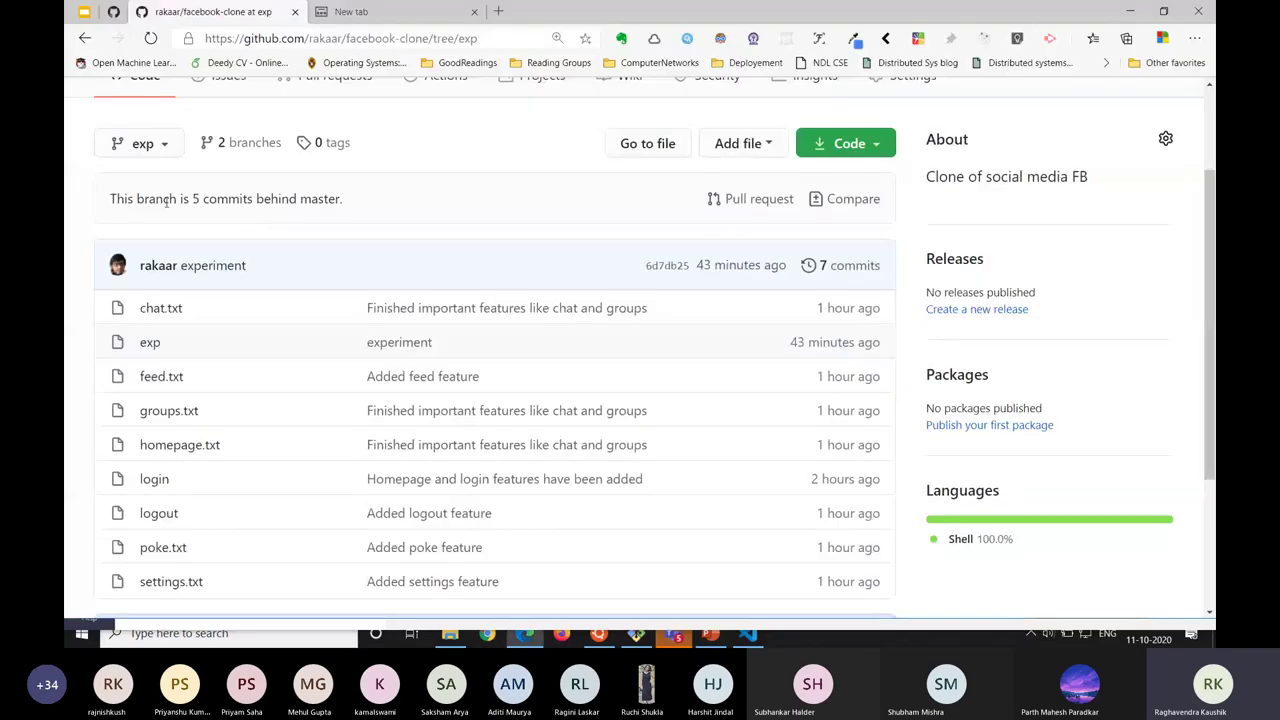
# Switch the GitHub branch dropdown from exp to master and scroll its file list and README.
pyautogui.click(138, 143)
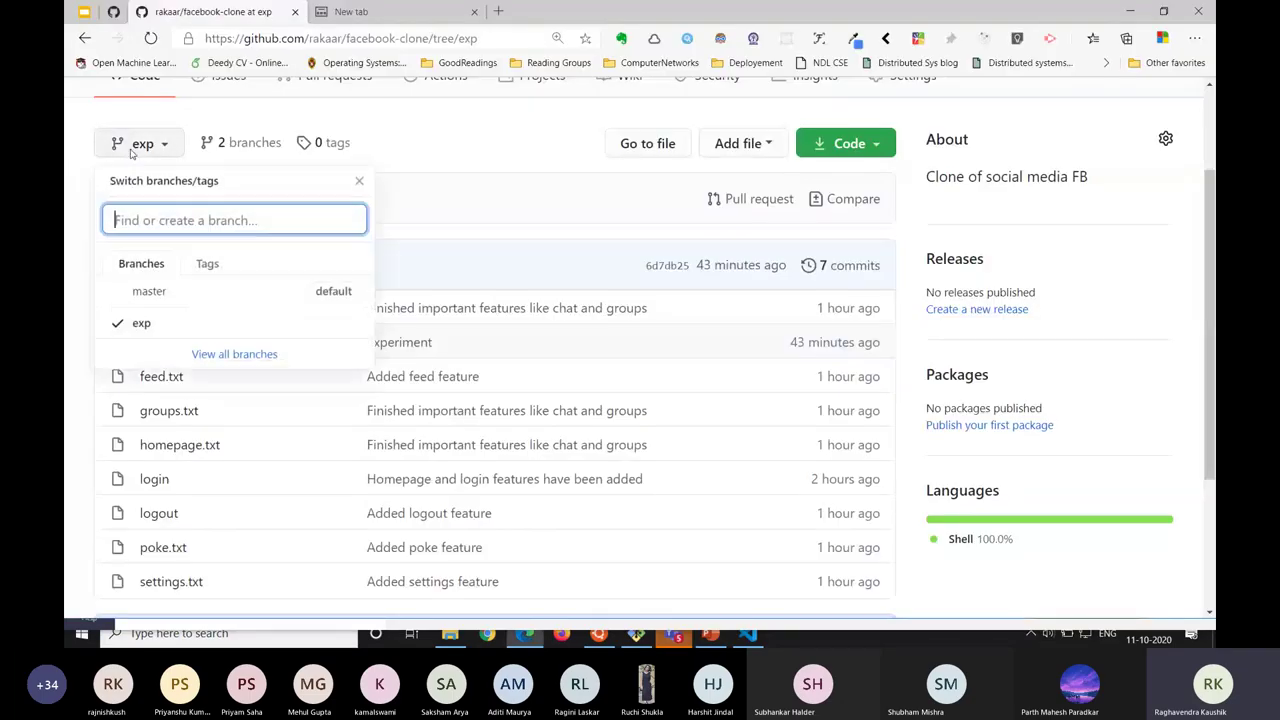
pyautogui.click(214, 291)
pyautogui.scroll(-2, 214, 291)
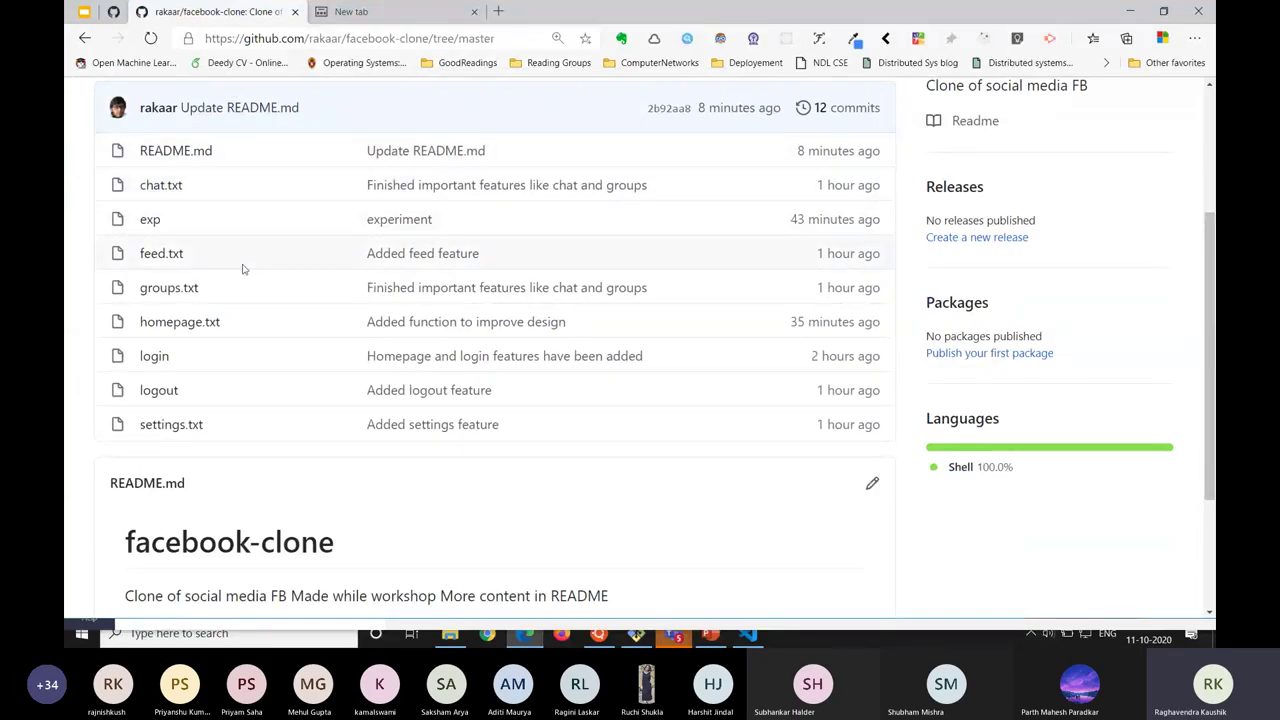
pyautogui.scroll(-1, 243, 266)
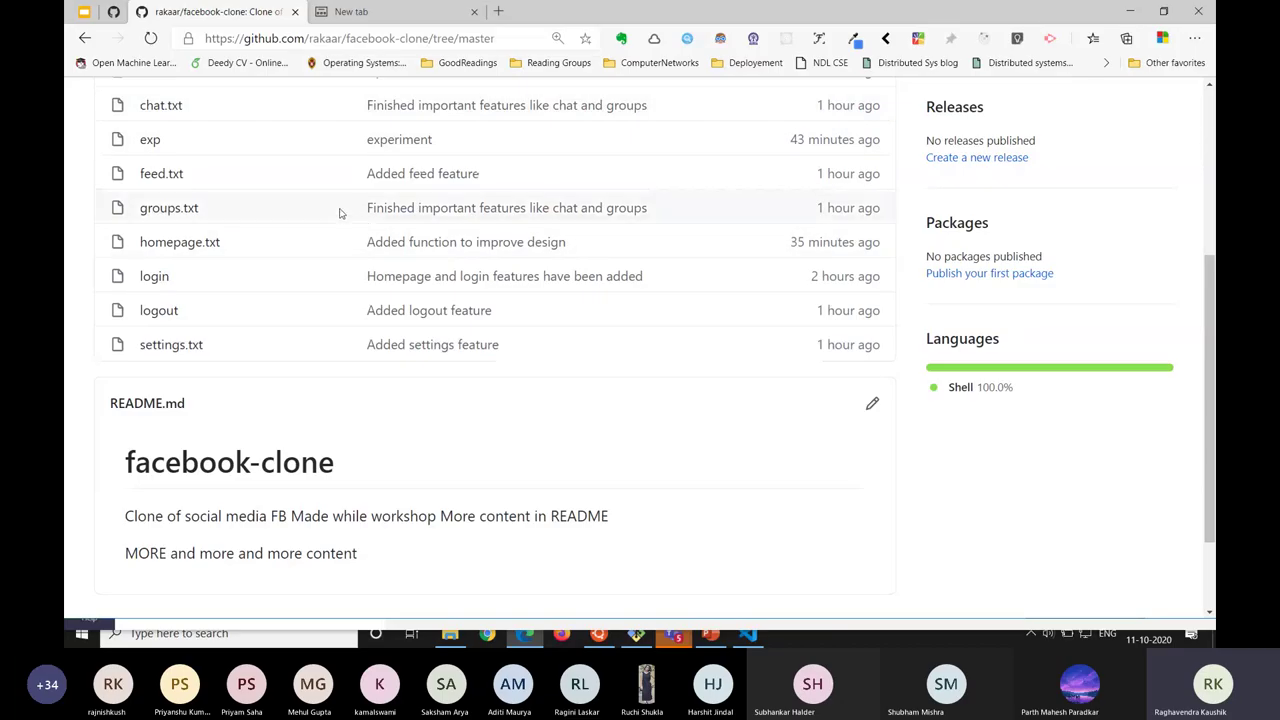
# List the local branches with git branch, clear the terminal, and return to GitHub.
pyautogui.hotkey('alt', 'Tab')
pyautogui.hotkey('alt', 'Tab')
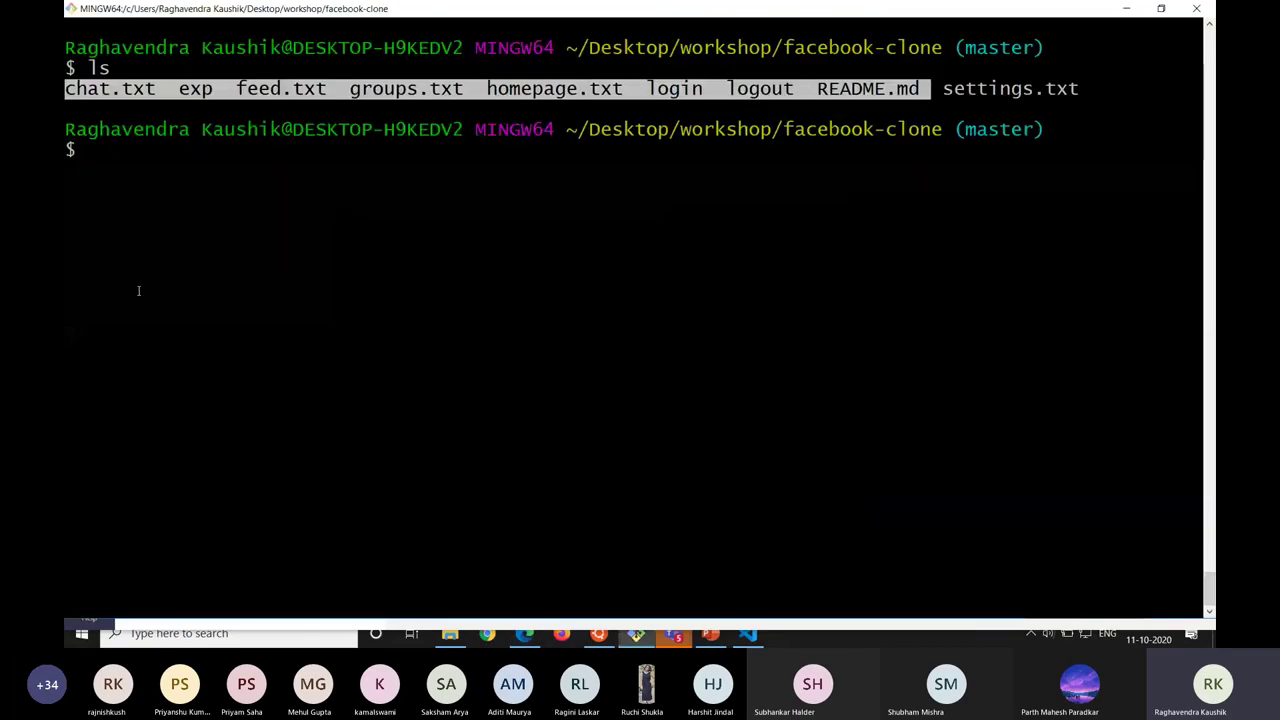
pyautogui.moveTo(115, 137); pyautogui.dragTo(196, 225)
pyautogui.click(196, 225)
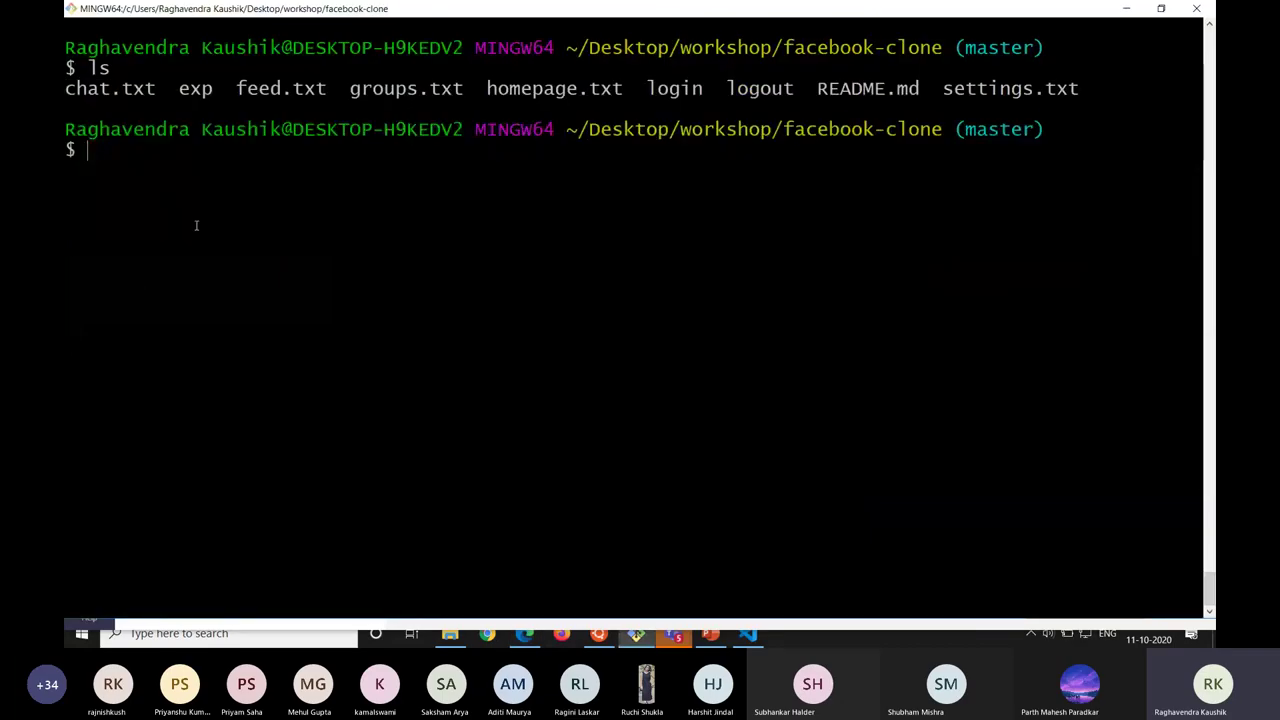
pyautogui.hotkey('alt', 'Tab')
pyautogui.hotkey('alt', 'Tab')
pyautogui.write('git branch')
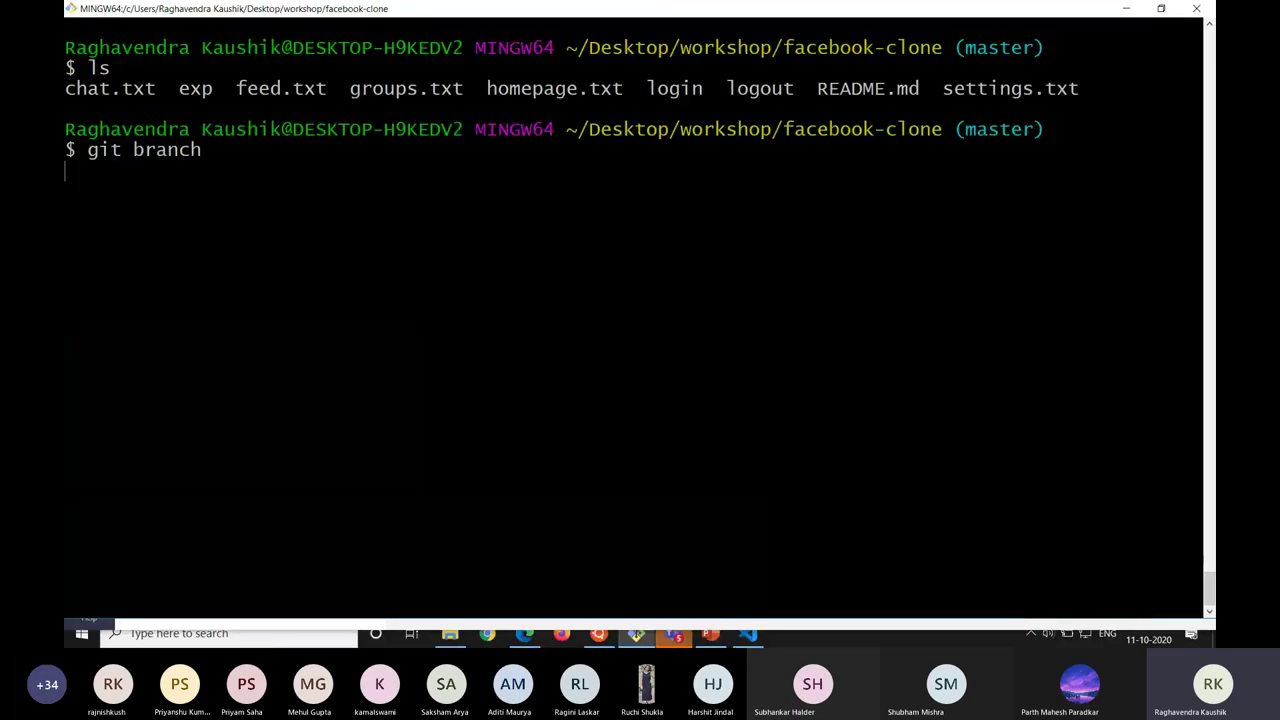
pyautogui.press('Return')
pyautogui.hotkey('ctrl', 'l')
pyautogui.hotkey('alt', 'Tab')
pyautogui.hotkey('alt', 'Tab')
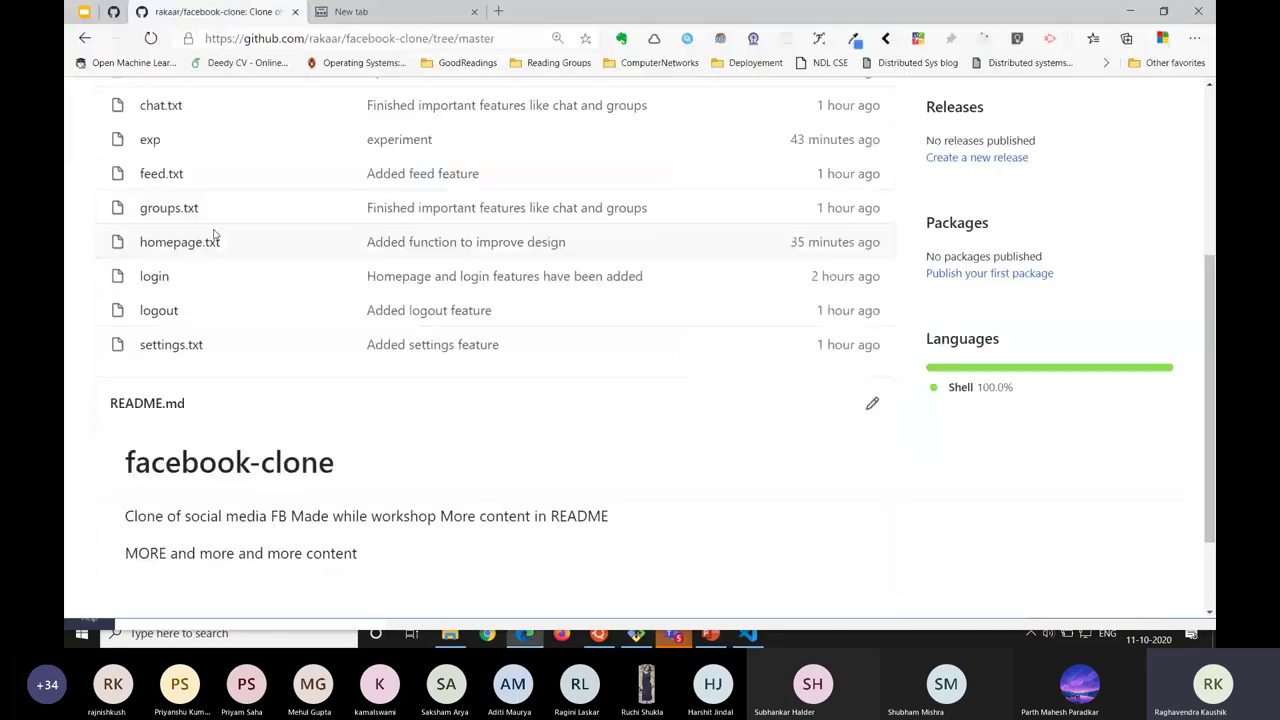
pyautogui.scroll(-1, 295, 340)
pyautogui.scroll(1, 617, 351)
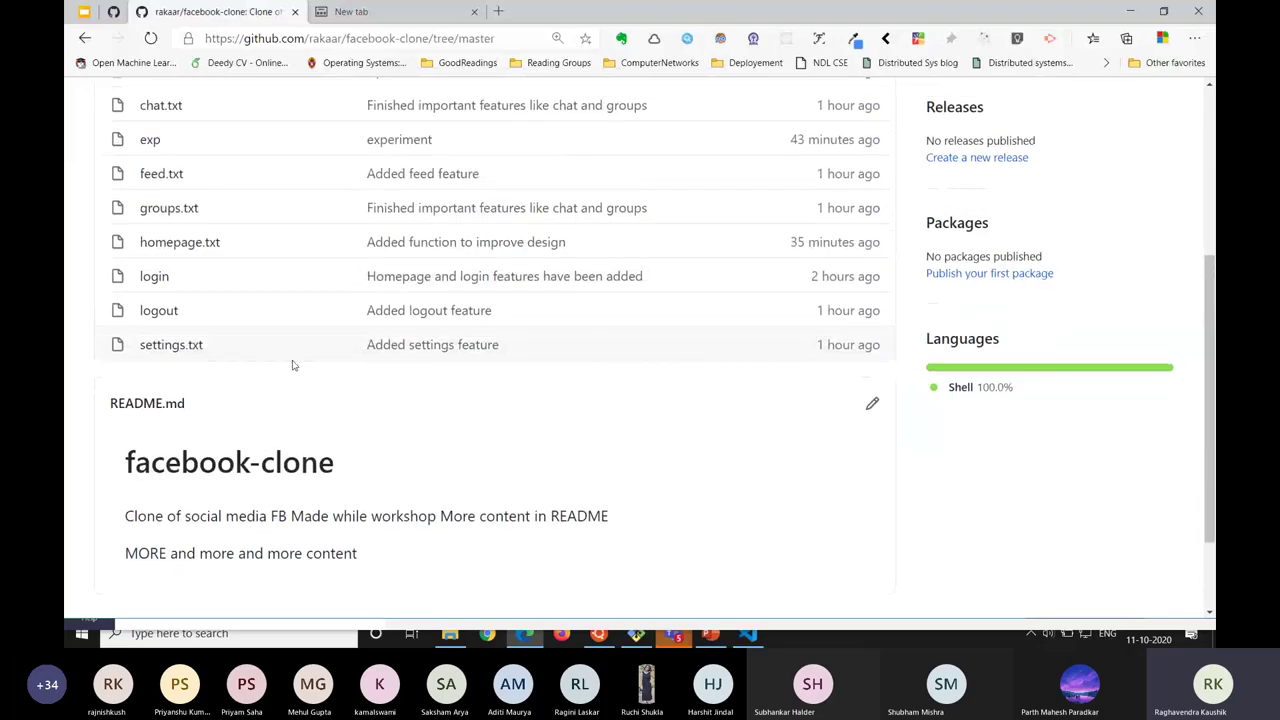
# Add the line 'make settings extra content' to settings.txt on GitHub and commit it to master.
pyautogui.click(163, 345)
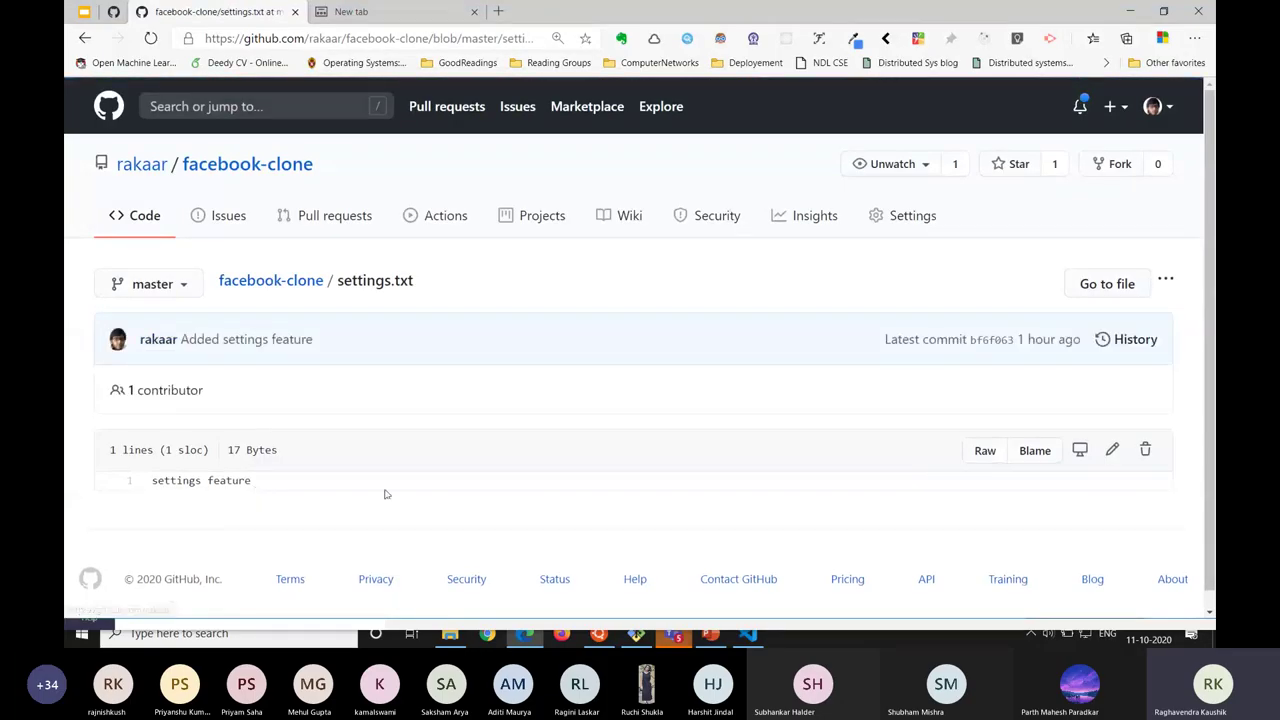
pyautogui.click(1112, 449)
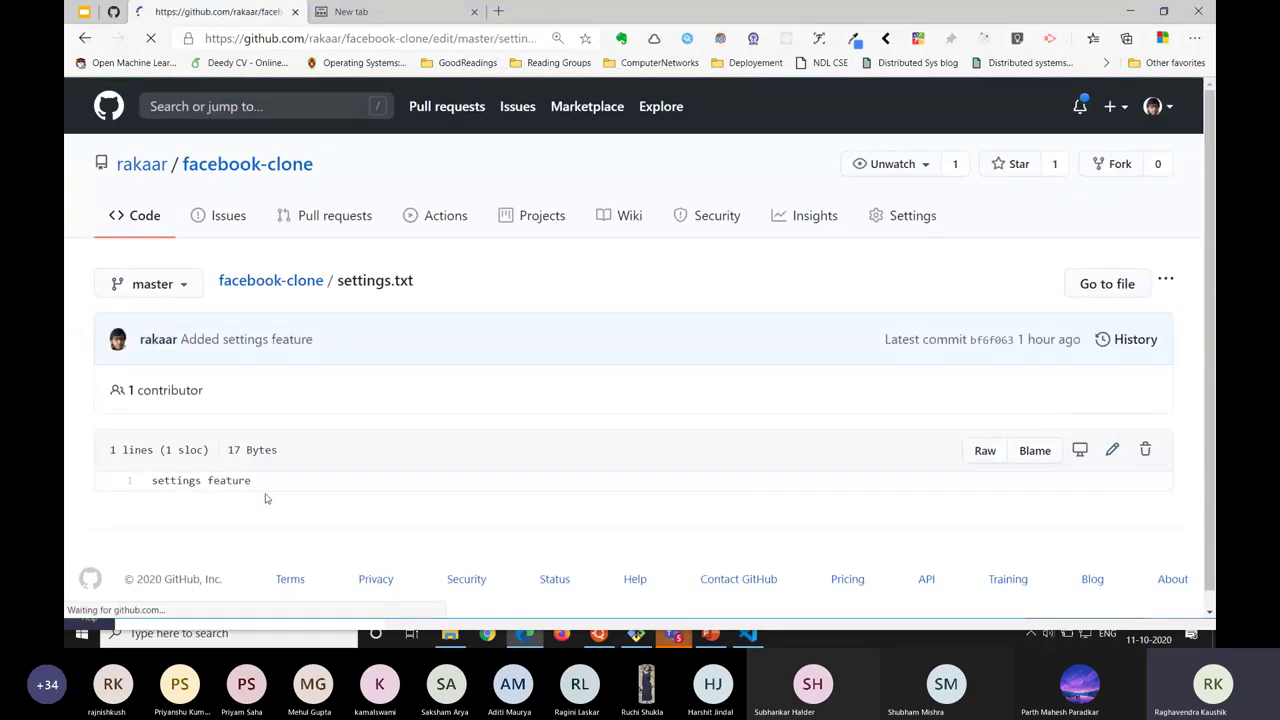
pyautogui.click(232, 384)
pyautogui.press('Return')
pyautogui.press('Return')
pyautogui.press('Return')
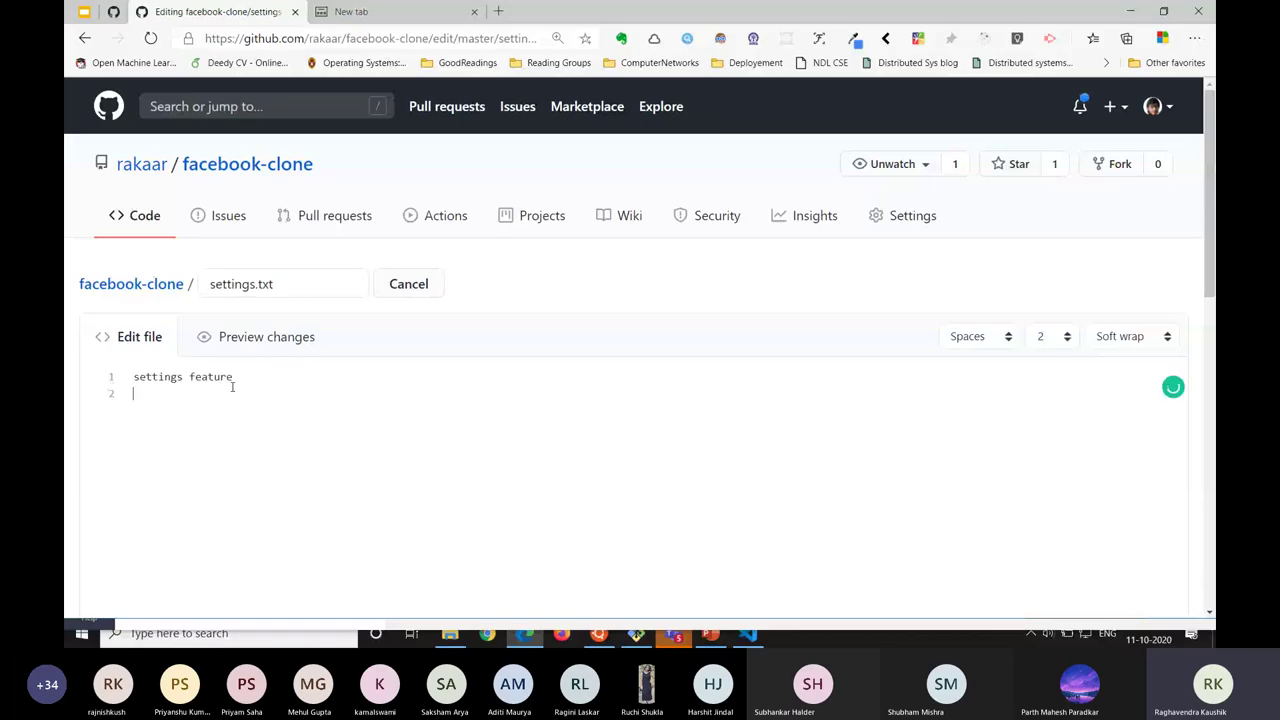
pyautogui.write('make settings ')
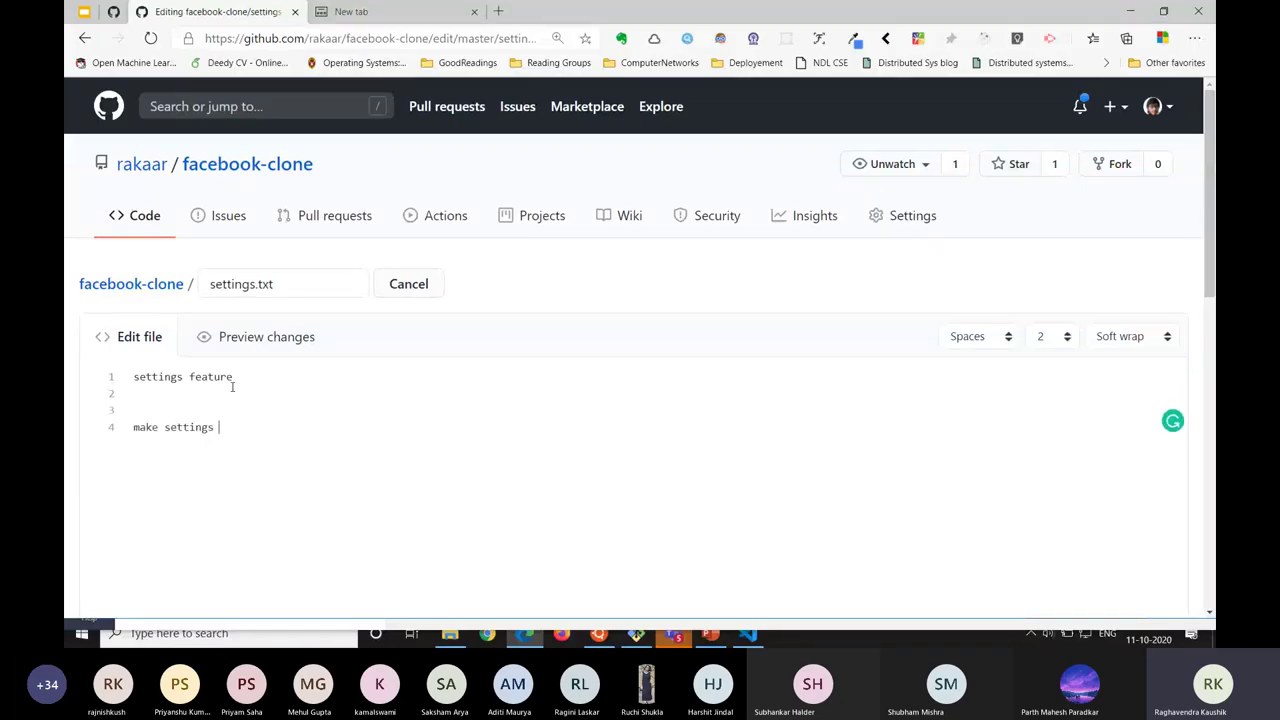
pyautogui.write('extra content')
pyautogui.scroll(-3, 232, 386)
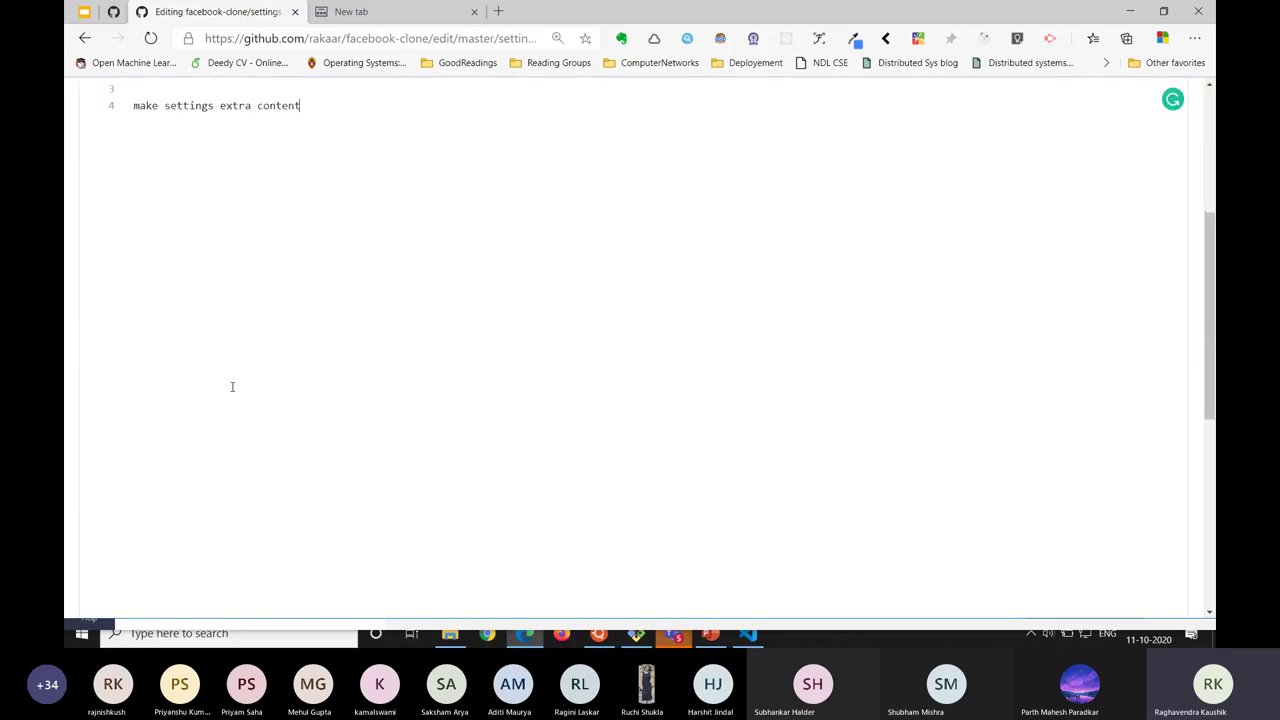
pyautogui.scroll(-5, 232, 386)
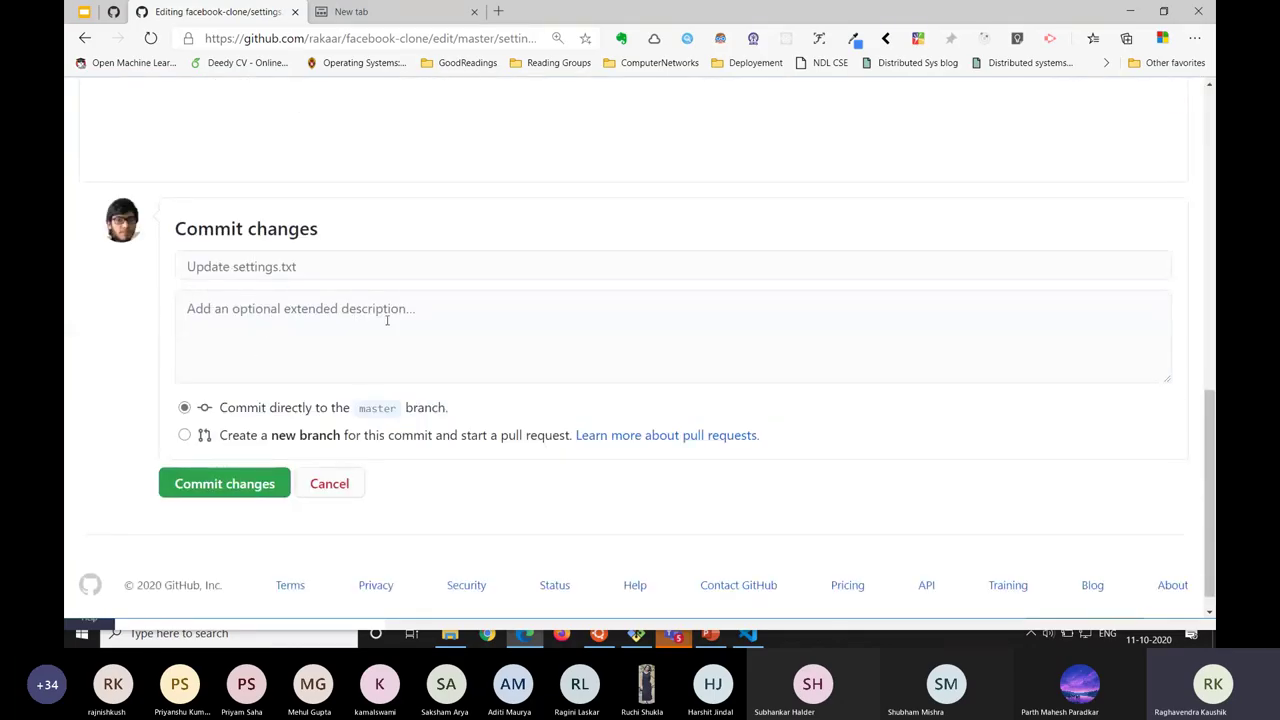
pyautogui.click(237, 489)
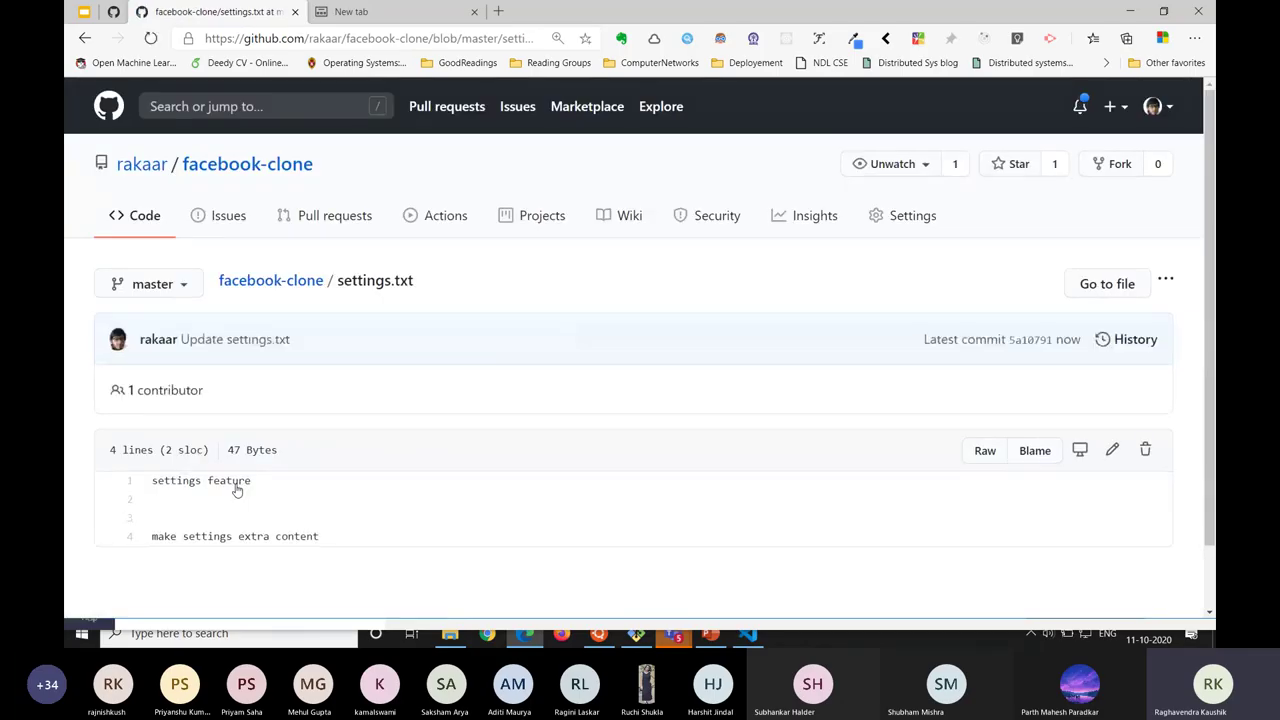
# Go back to the edit page and reload it, declining the form resubmission.
pyautogui.hotkey('alt', 'Left')
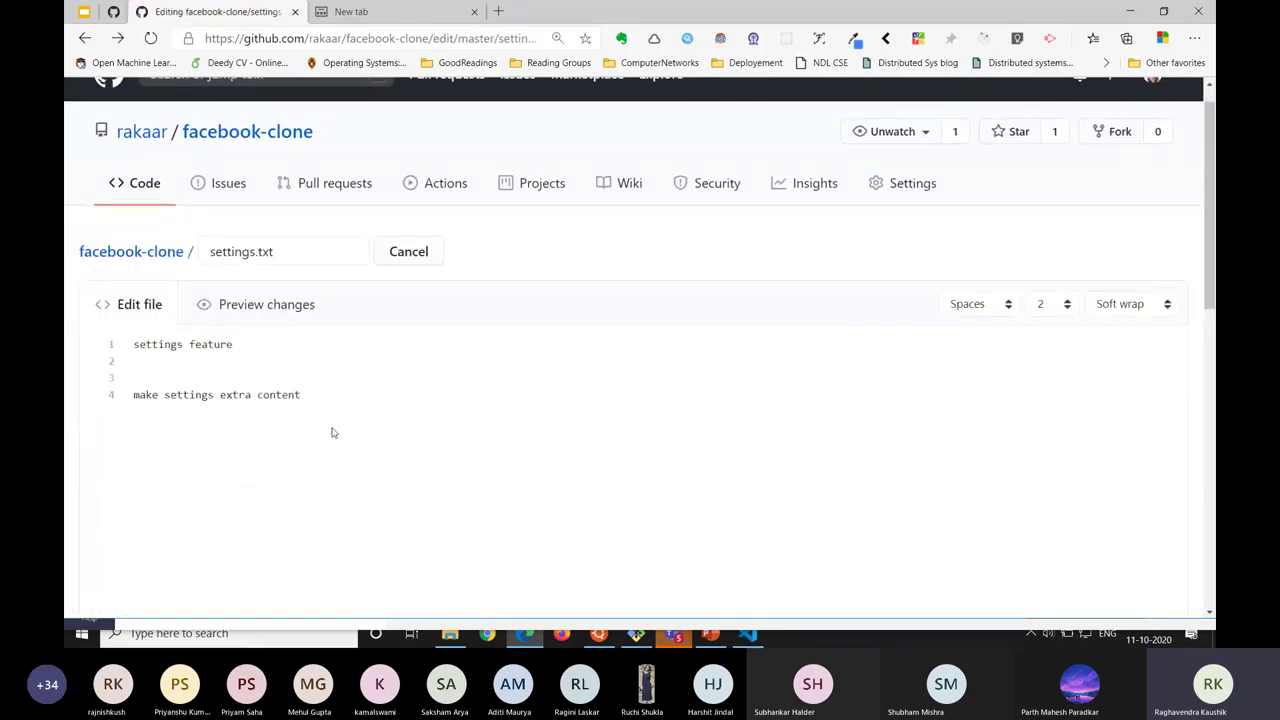
pyautogui.click(150, 38)
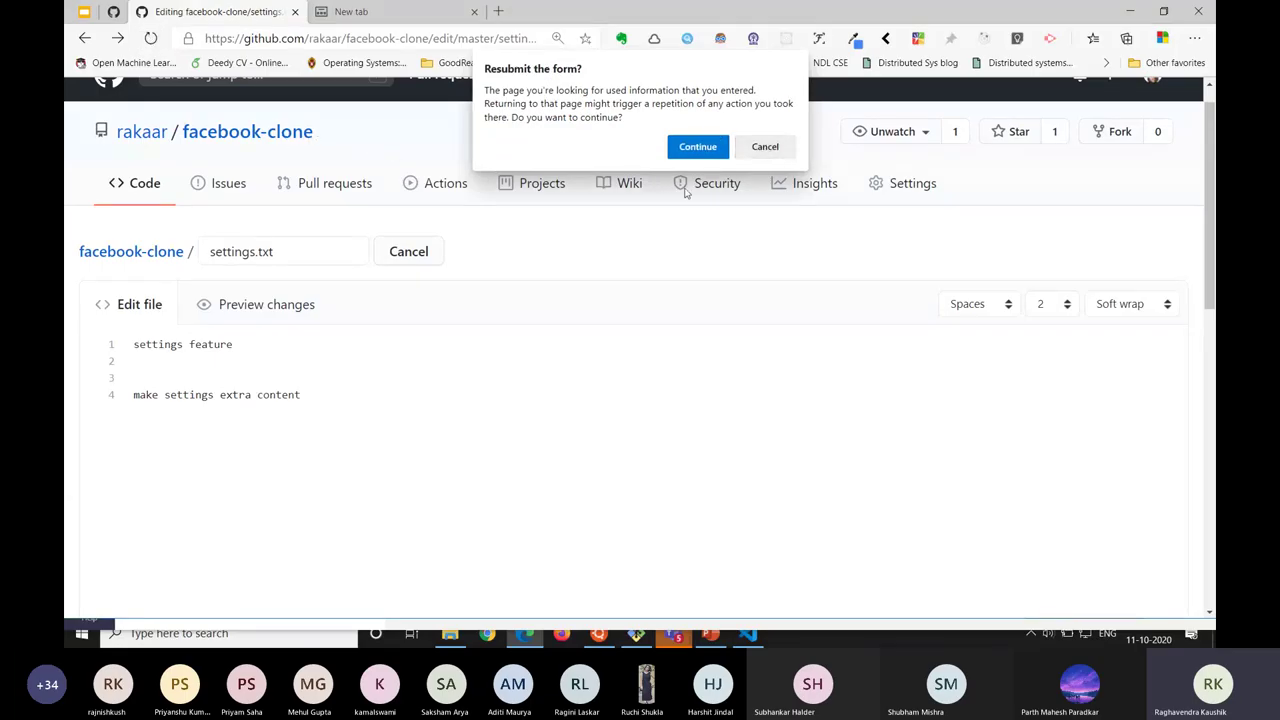
pyautogui.click(695, 146)
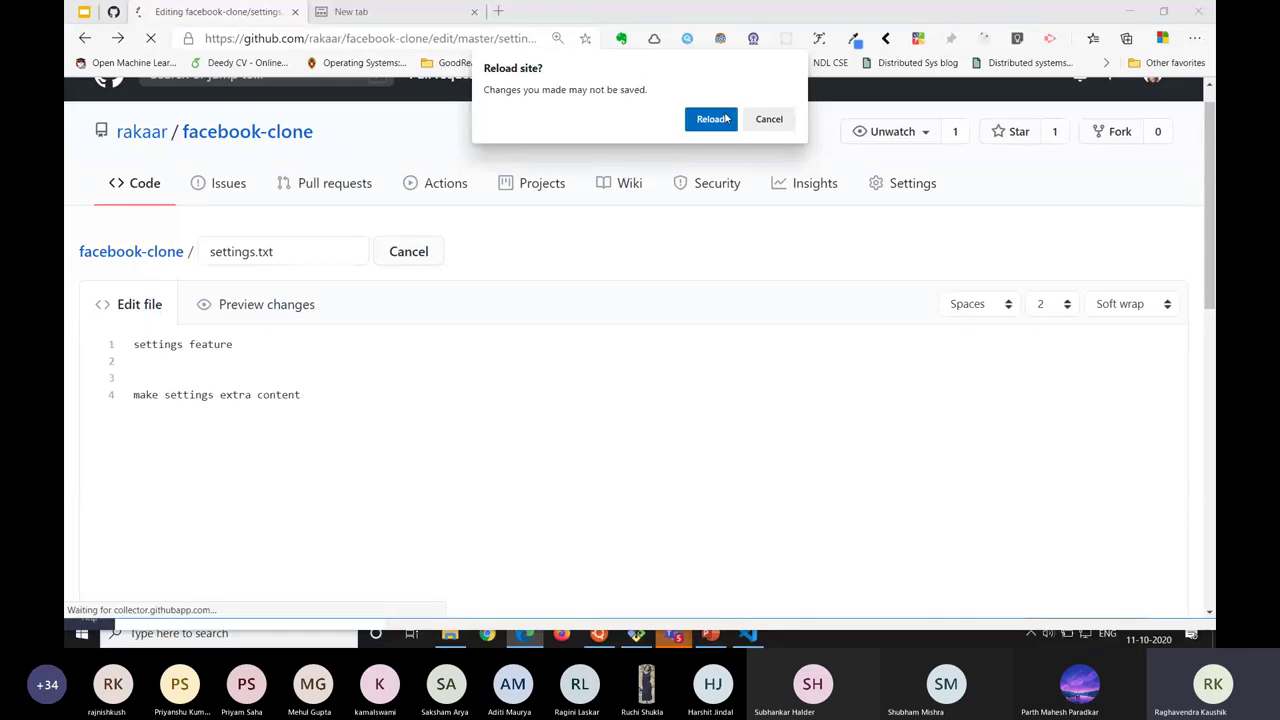
pyautogui.click(726, 119)
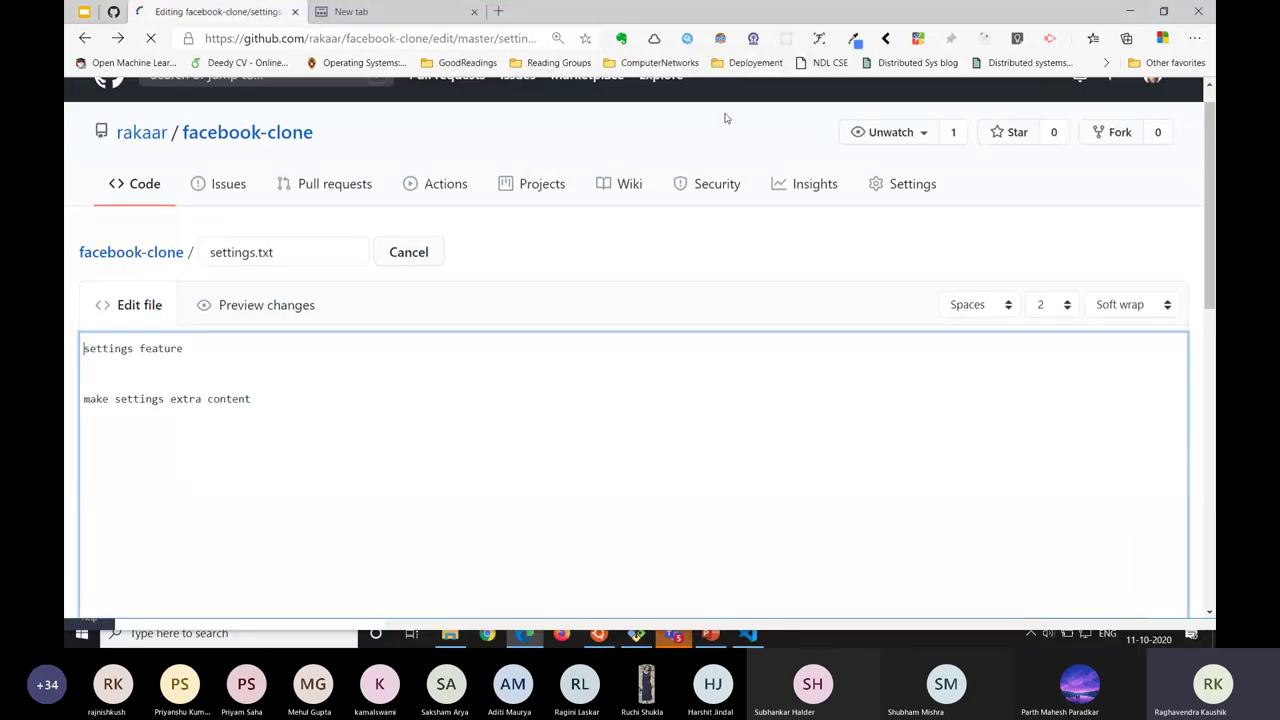
pyautogui.hotkey('ctrl', 'w')
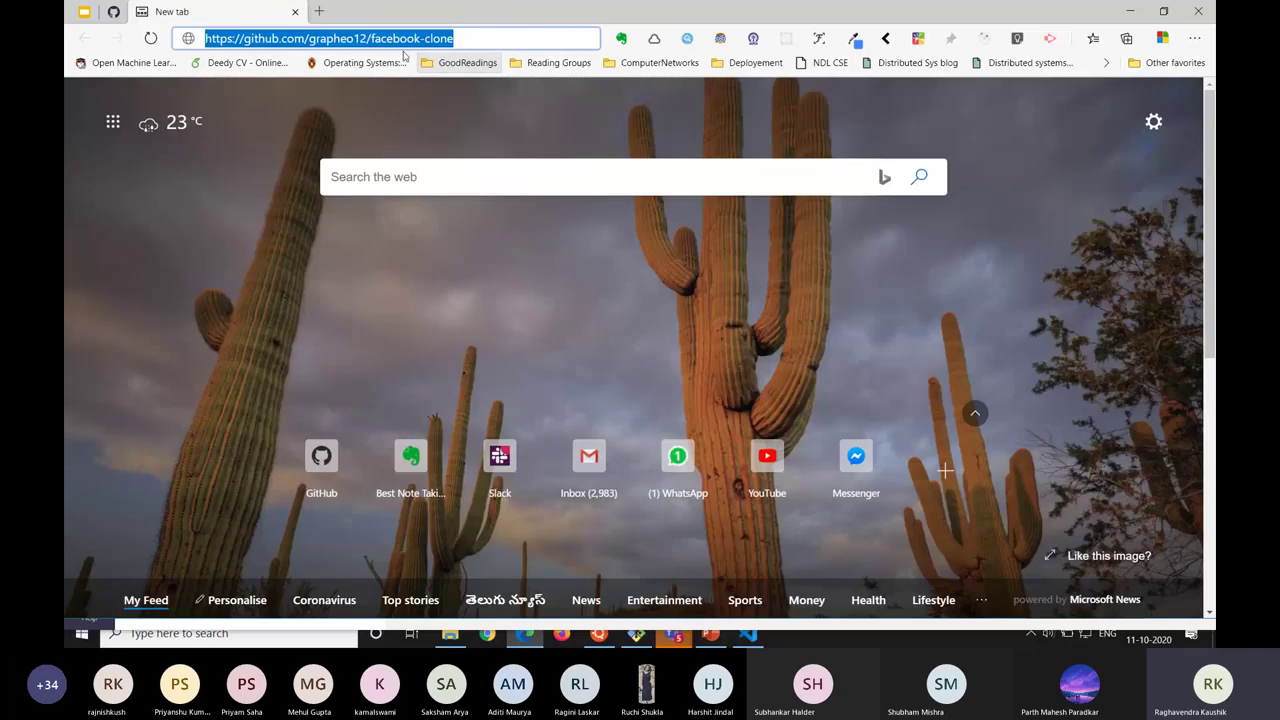
pyautogui.press('End')
pyautogui.doubleClick(344, 38)
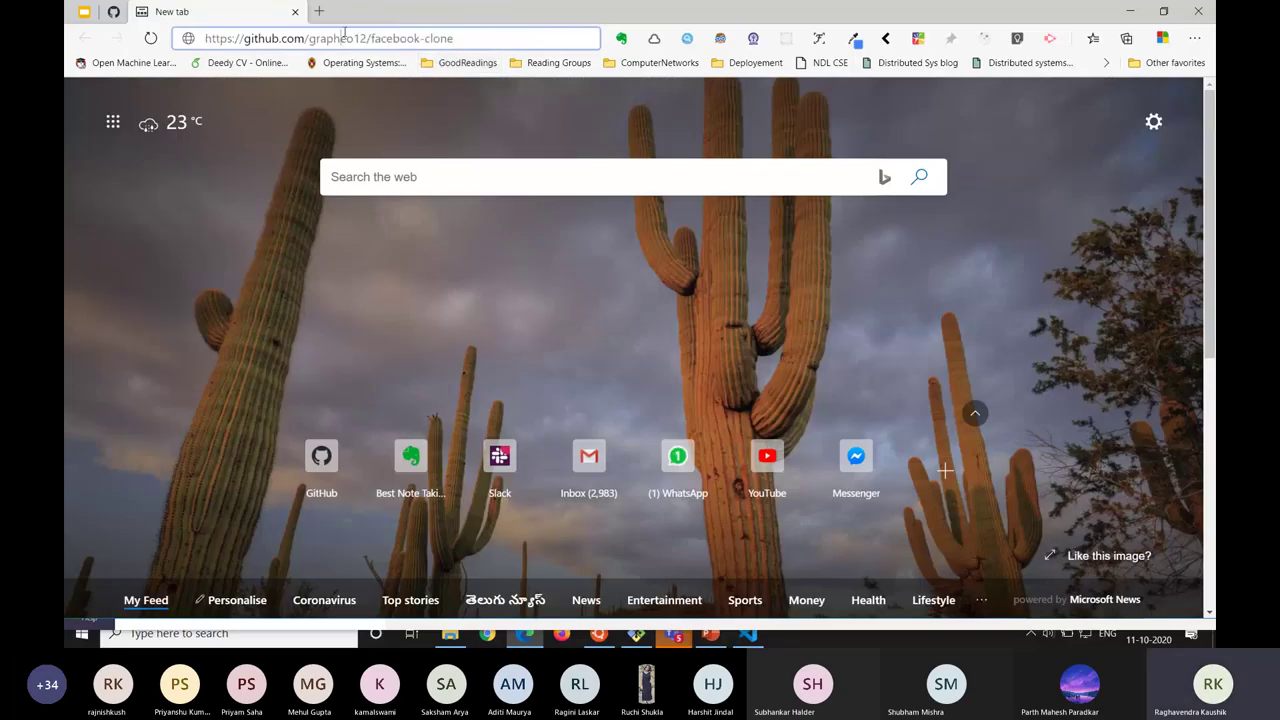
pyautogui.write('rakaar')
pyautogui.press('Return')
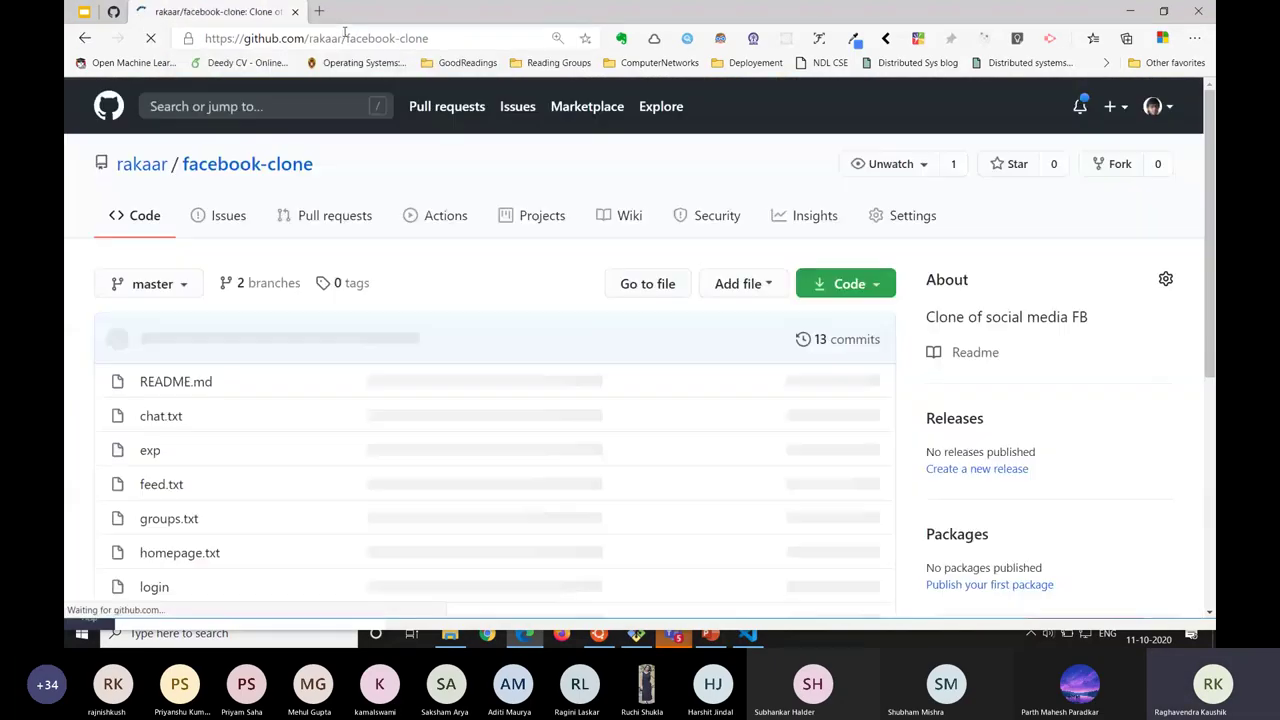
# List the local repository files with ls in Git Bash.
pyautogui.scroll(-2, 297, 354)
pyautogui.scroll(1, 280, 363)
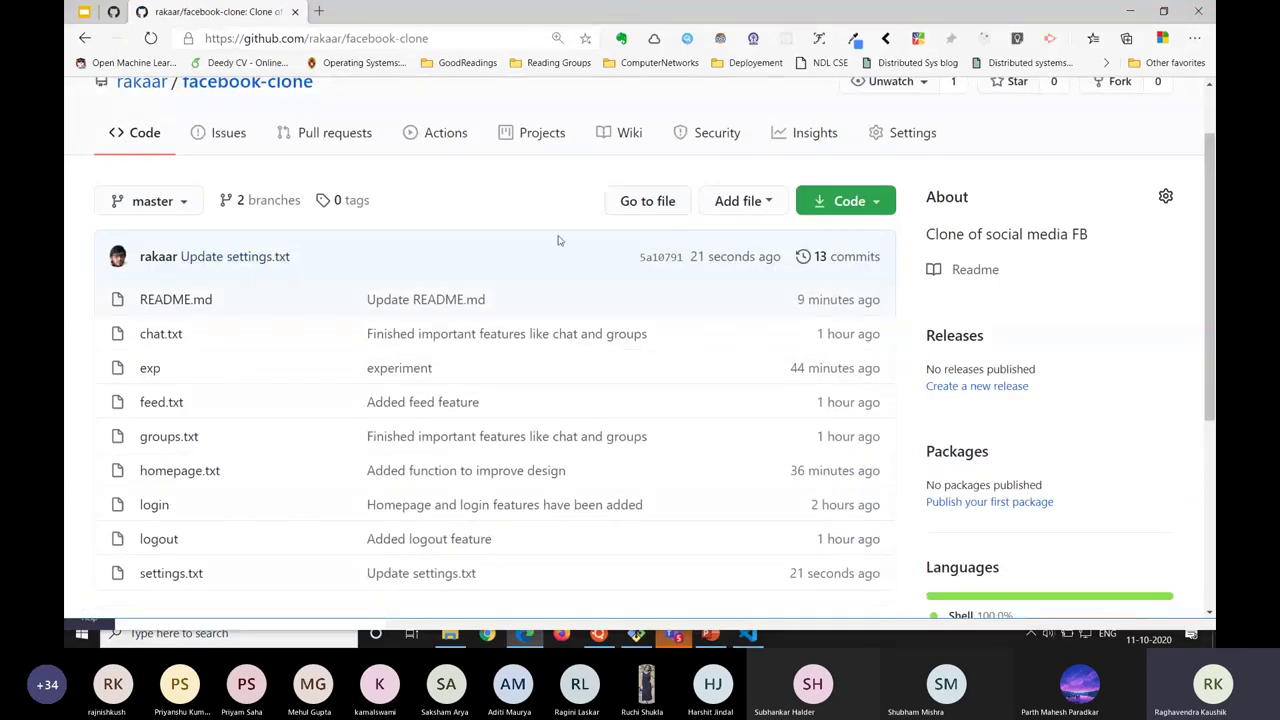
pyautogui.scroll(-2, 543, 373)
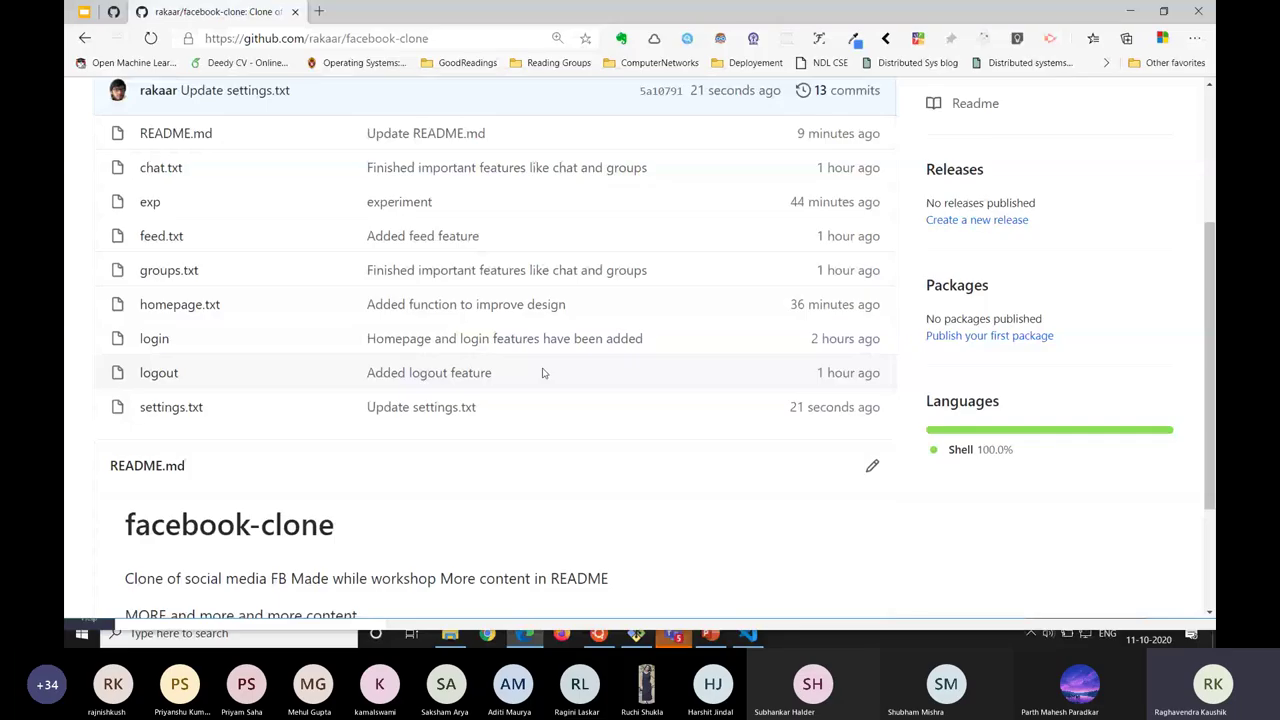
pyautogui.hotkey('alt', 'Tab')
pyautogui.write('ls')
pyautogui.press('Return')
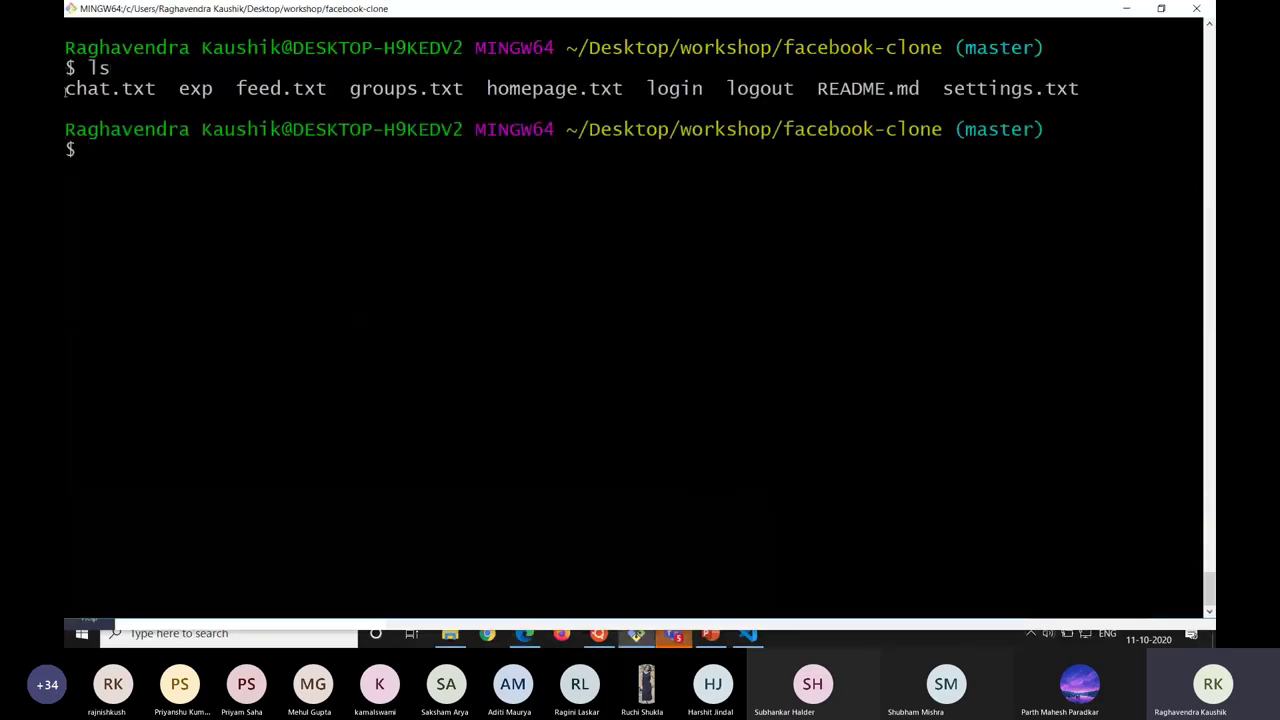
# Open the 13-commit history on GitHub, highlight the newest Update settings.txt commit, and return to the terminal.
pyautogui.hotkey('alt', 'Tab')
pyautogui.hotkey('alt', 'Tab')
pyautogui.press('Tab')
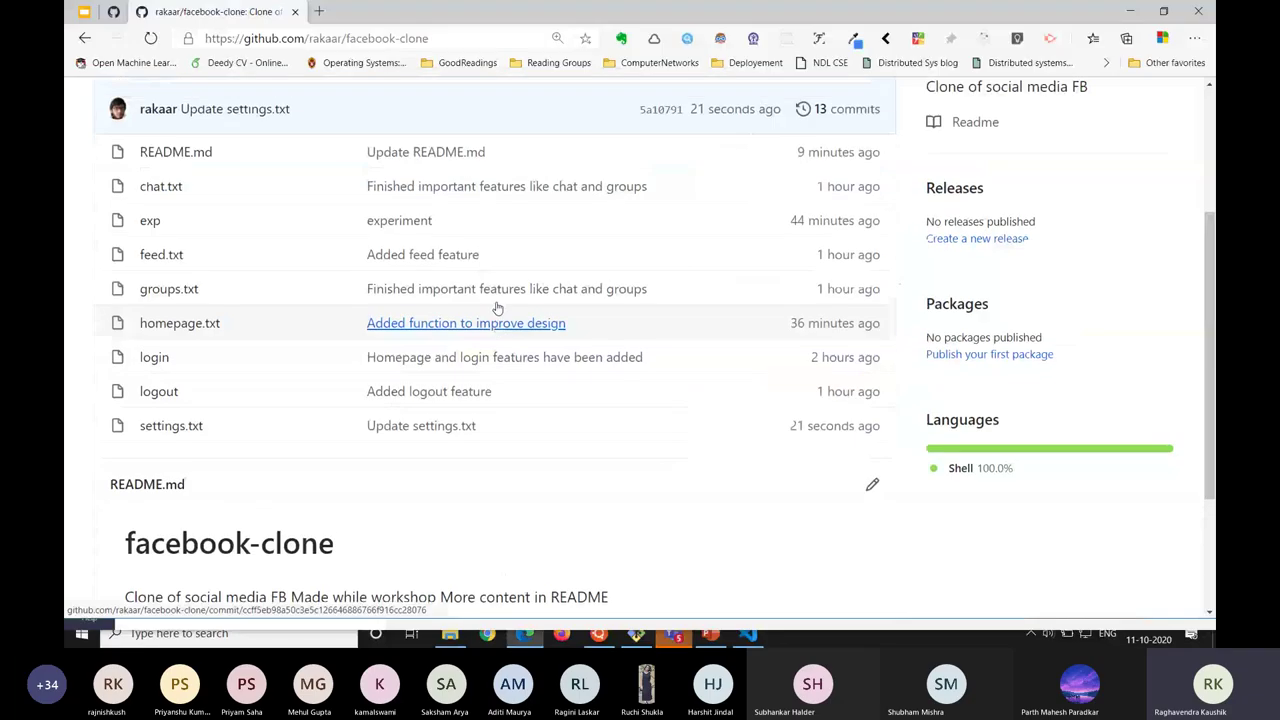
pyautogui.scroll(2, 531, 297)
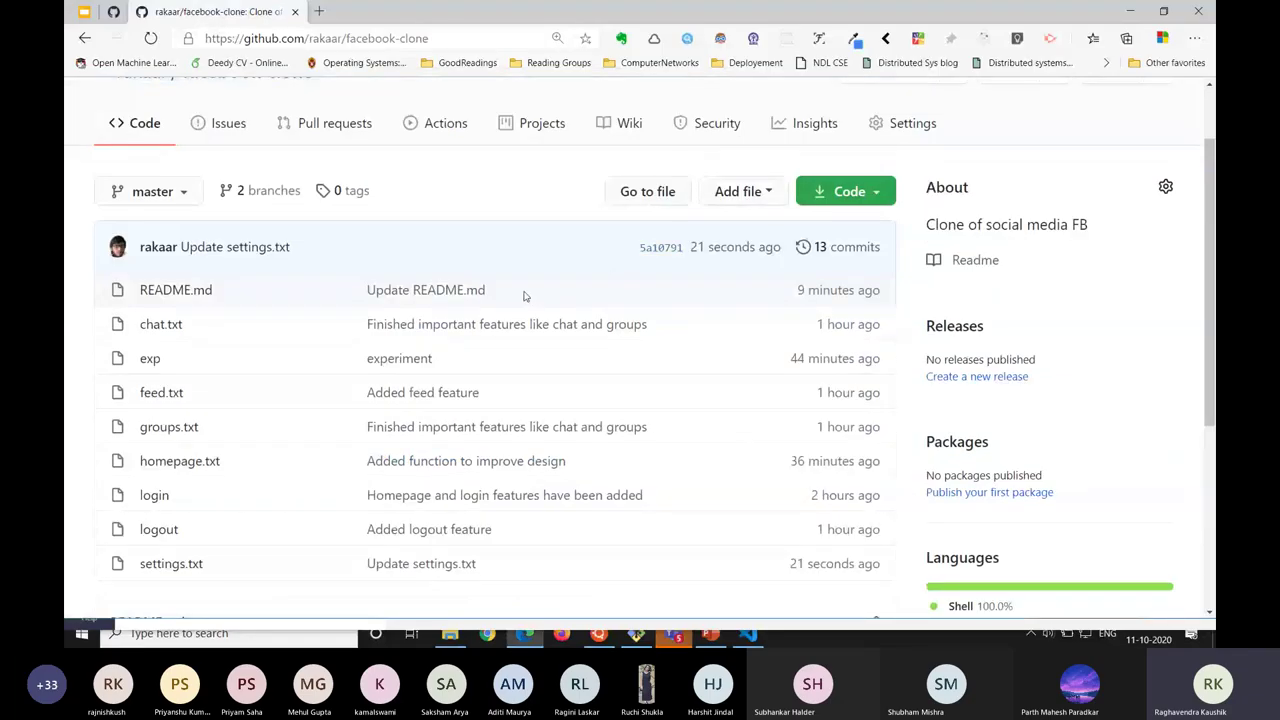
pyautogui.click(845, 250)
pyautogui.scroll(-1, 360, 371)
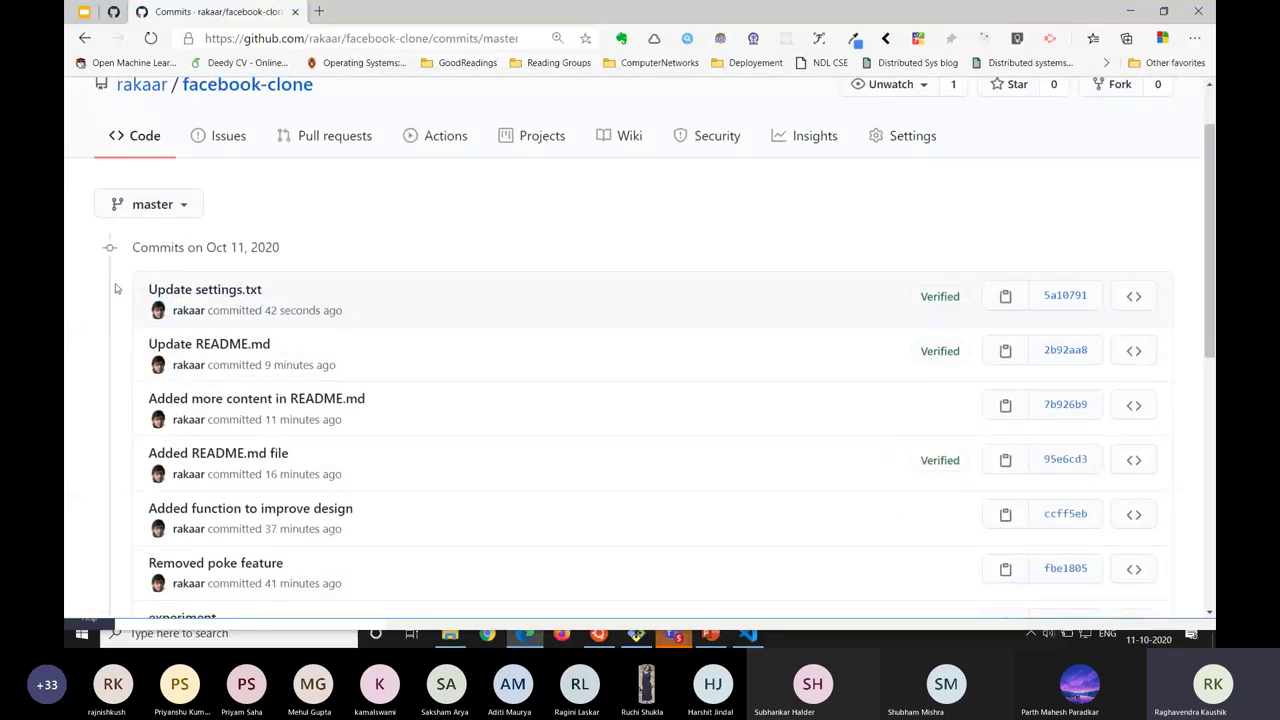
pyautogui.tripleClick(137, 289)
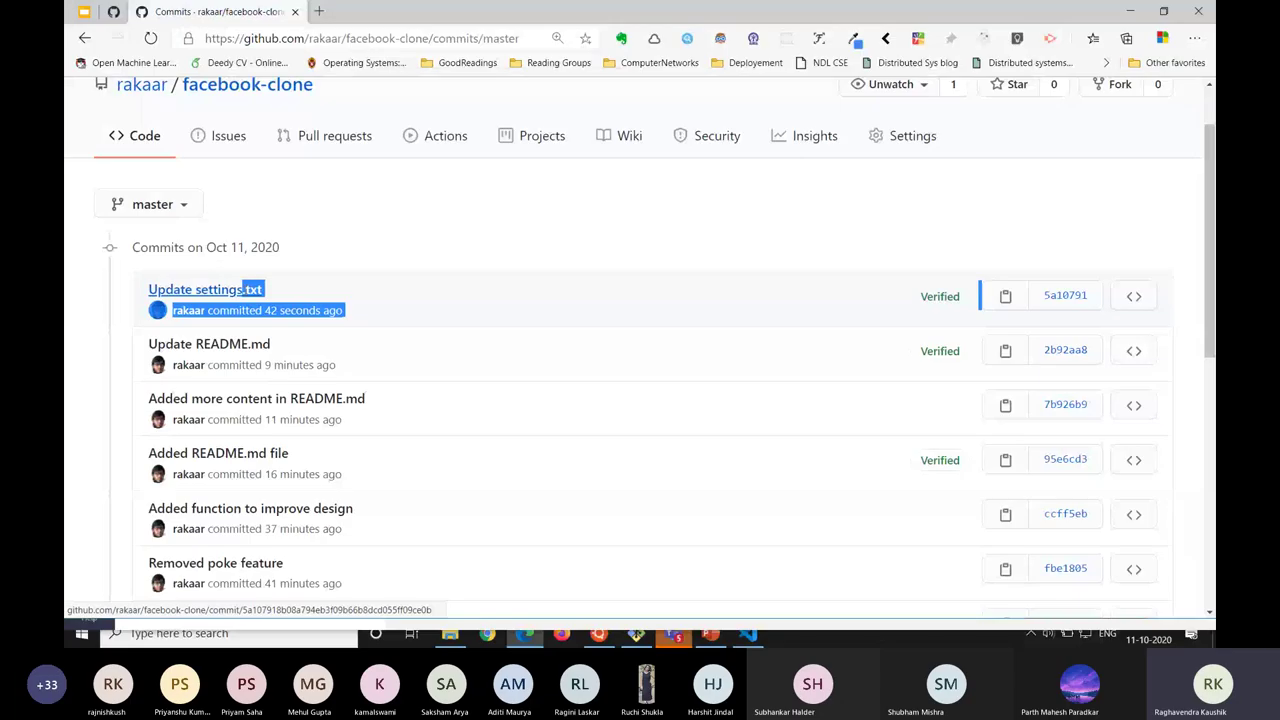
pyautogui.moveTo(146, 281); pyautogui.dragTo(371, 323)
pyautogui.doubleClick(940, 296)
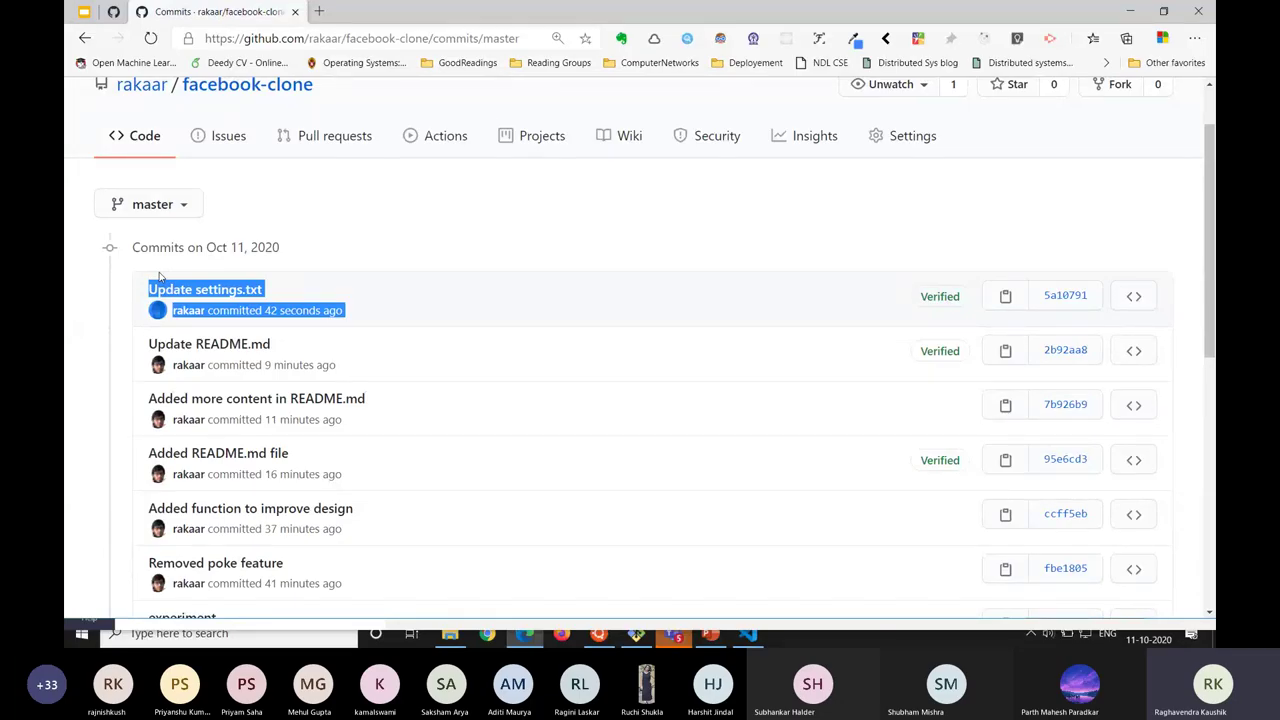
pyautogui.hotkey('alt', 'Tab')
pyautogui.hotkey('alt', 'Tab')
pyautogui.press('Tab')
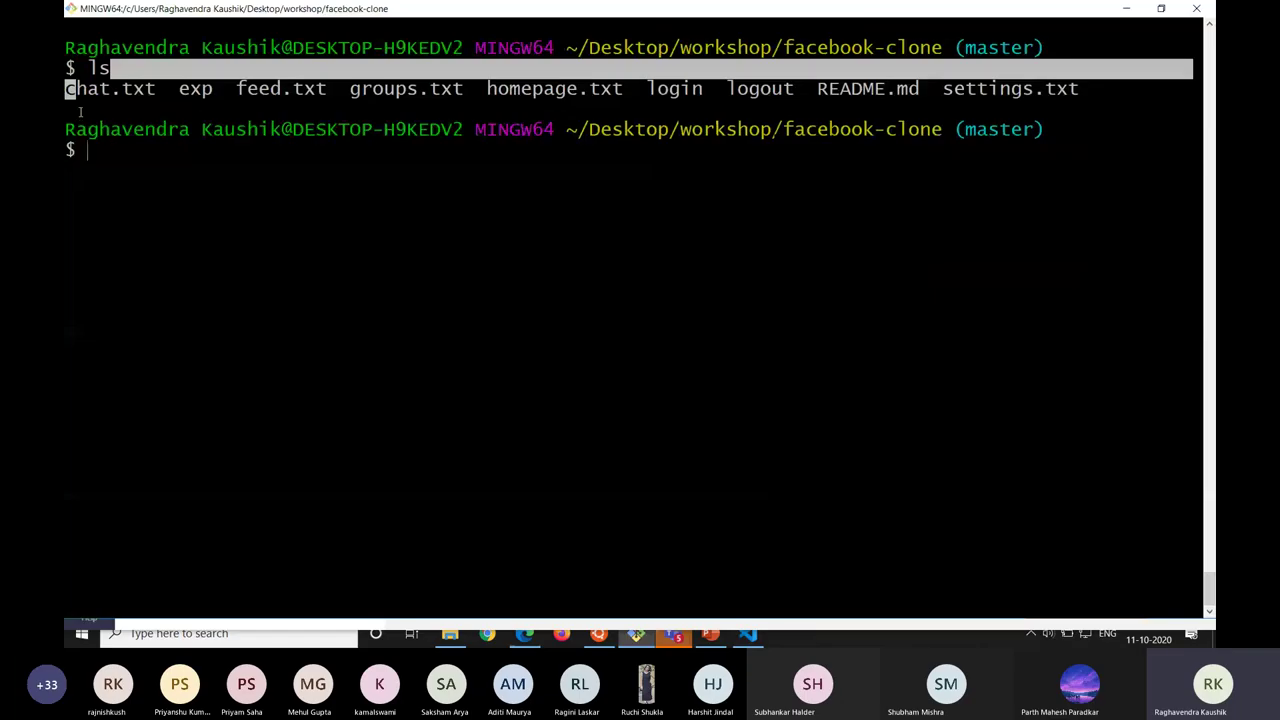
# Print the local settings.txt with cat settings.txt.
pyautogui.write('cat s')
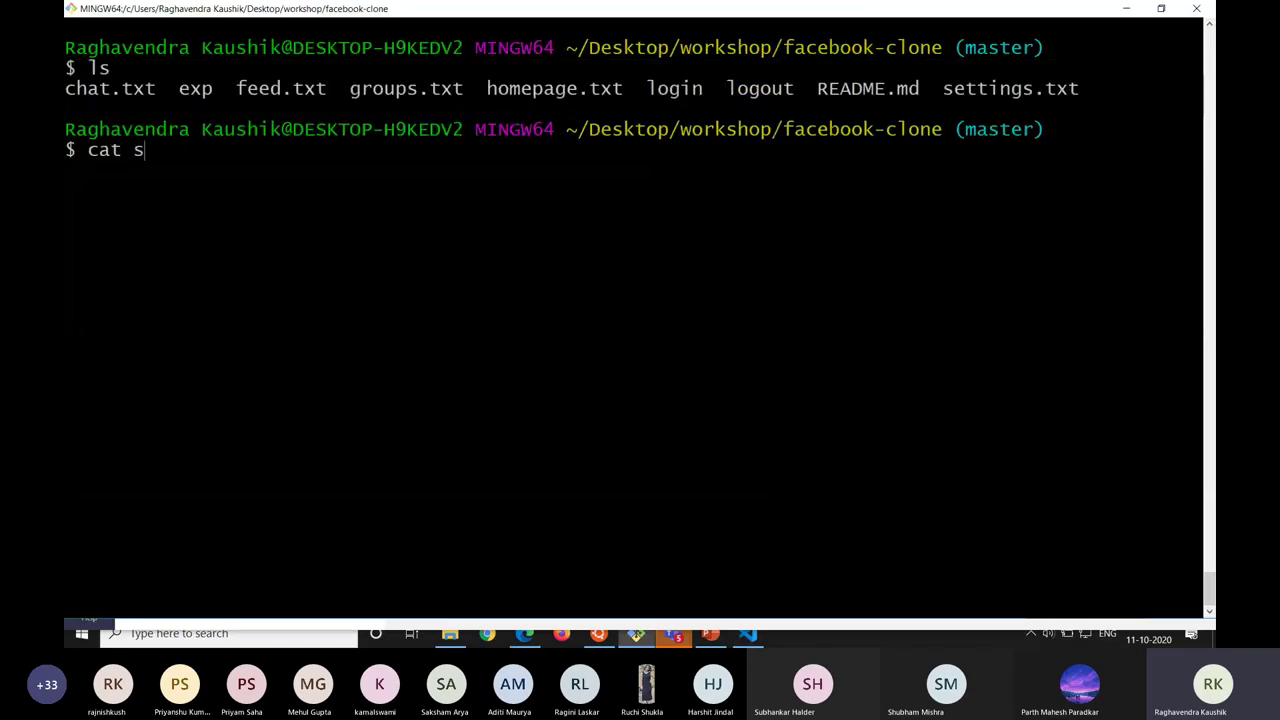
pyautogui.write('ettings.')
pyautogui.press('Tab')
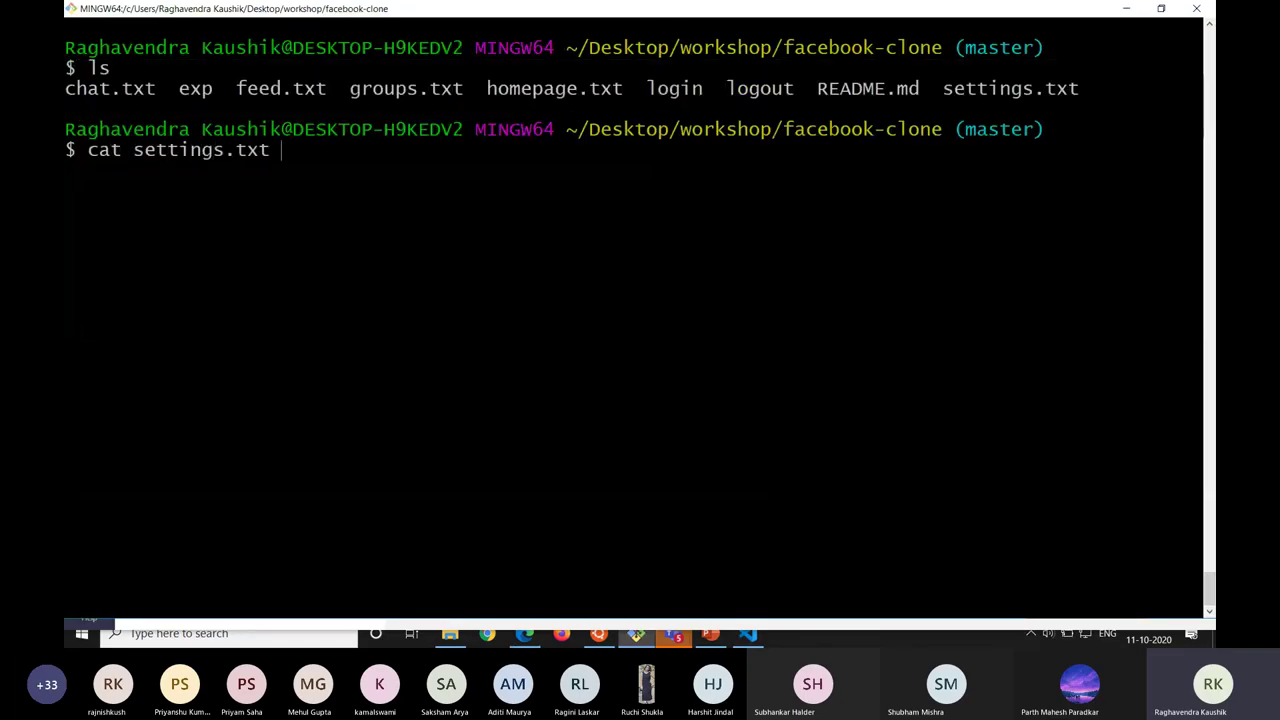
pyautogui.press('Return')
# Open settings.txt on GitHub and compare its new 'make settings extra content' line with the local copy.
pyautogui.hotkey('alt', 'Tab')
pyautogui.hotkey('alt', 'Tab')
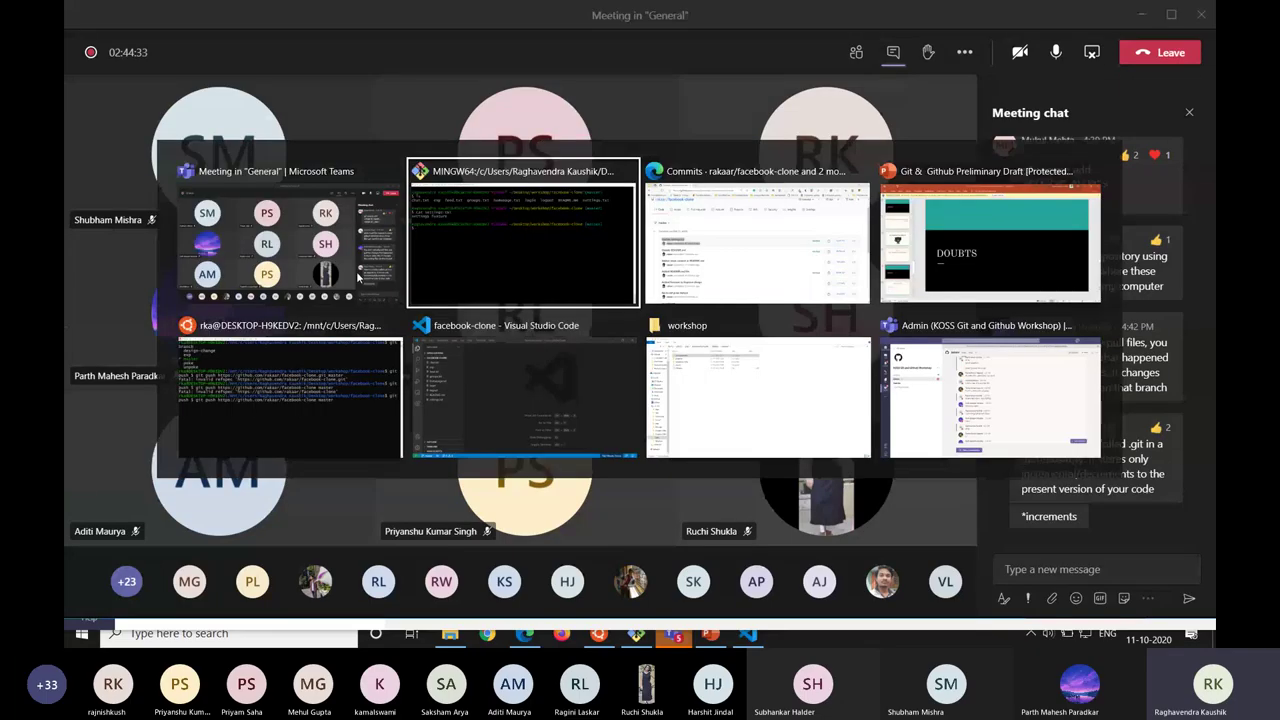
pyautogui.hotkey('alt', 'Tab')
pyautogui.click(137, 134)
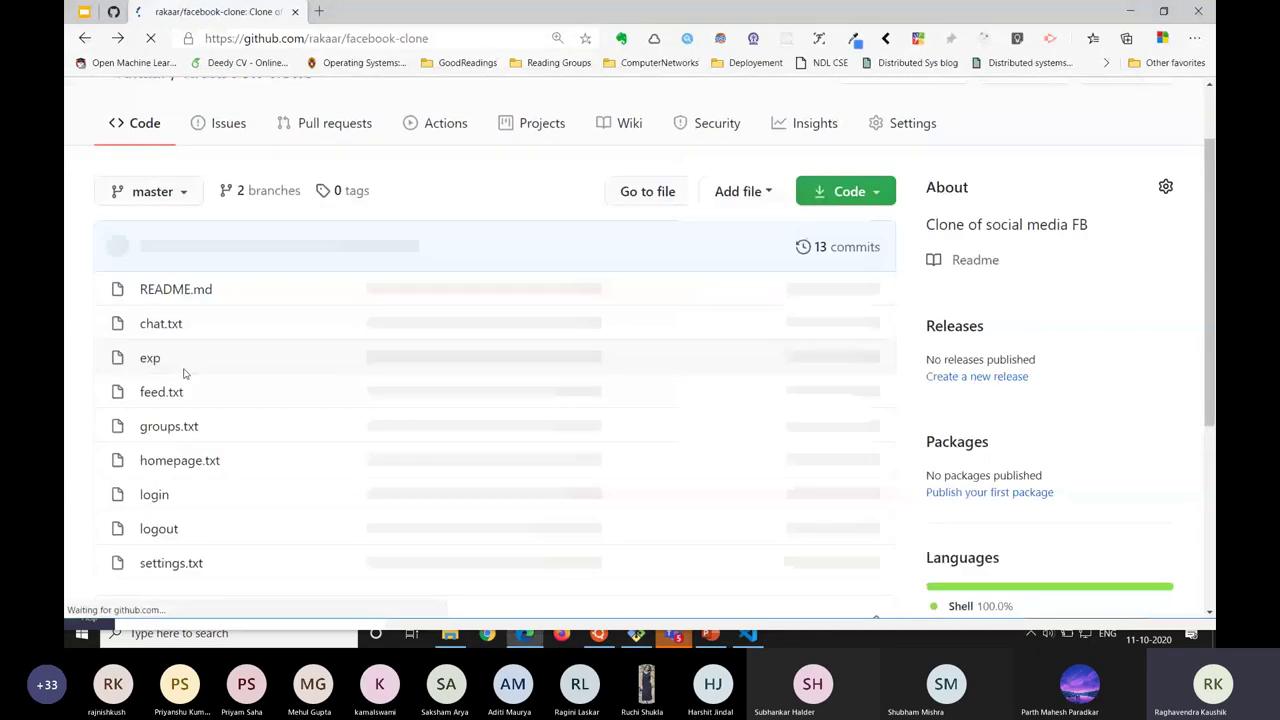
pyautogui.click(168, 562)
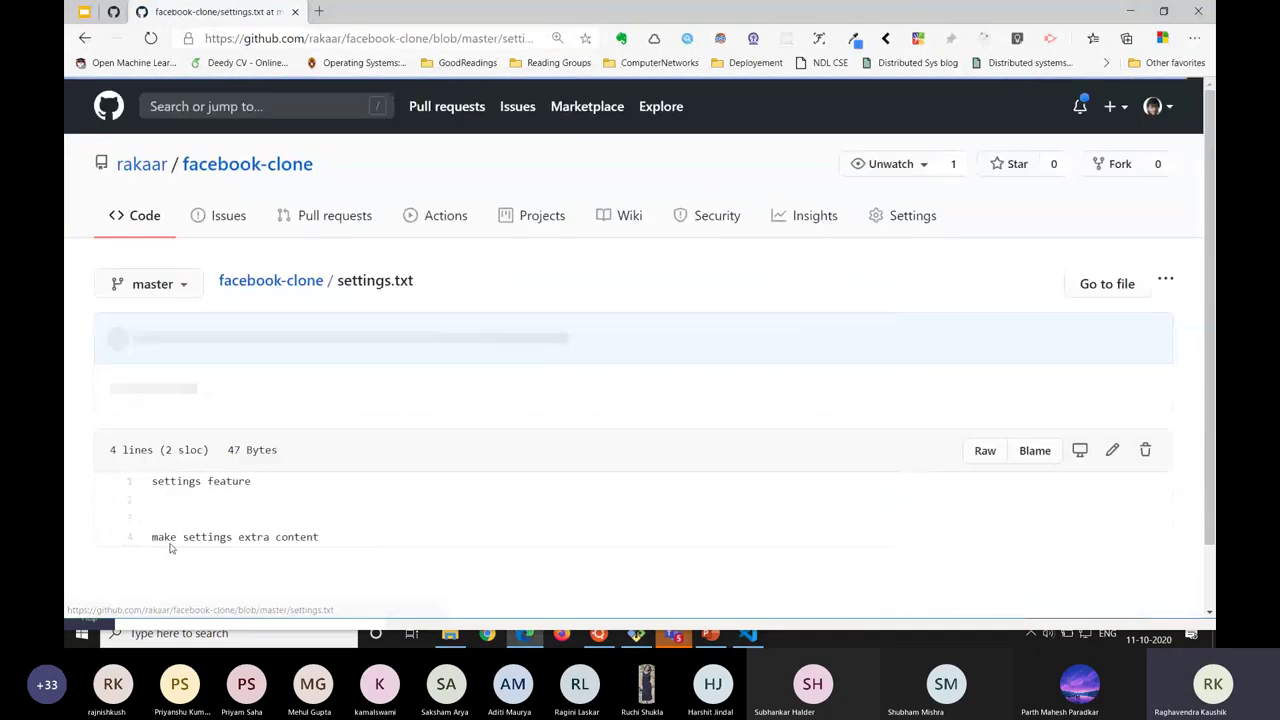
pyautogui.moveTo(345, 538); pyautogui.dragTo(135, 517)
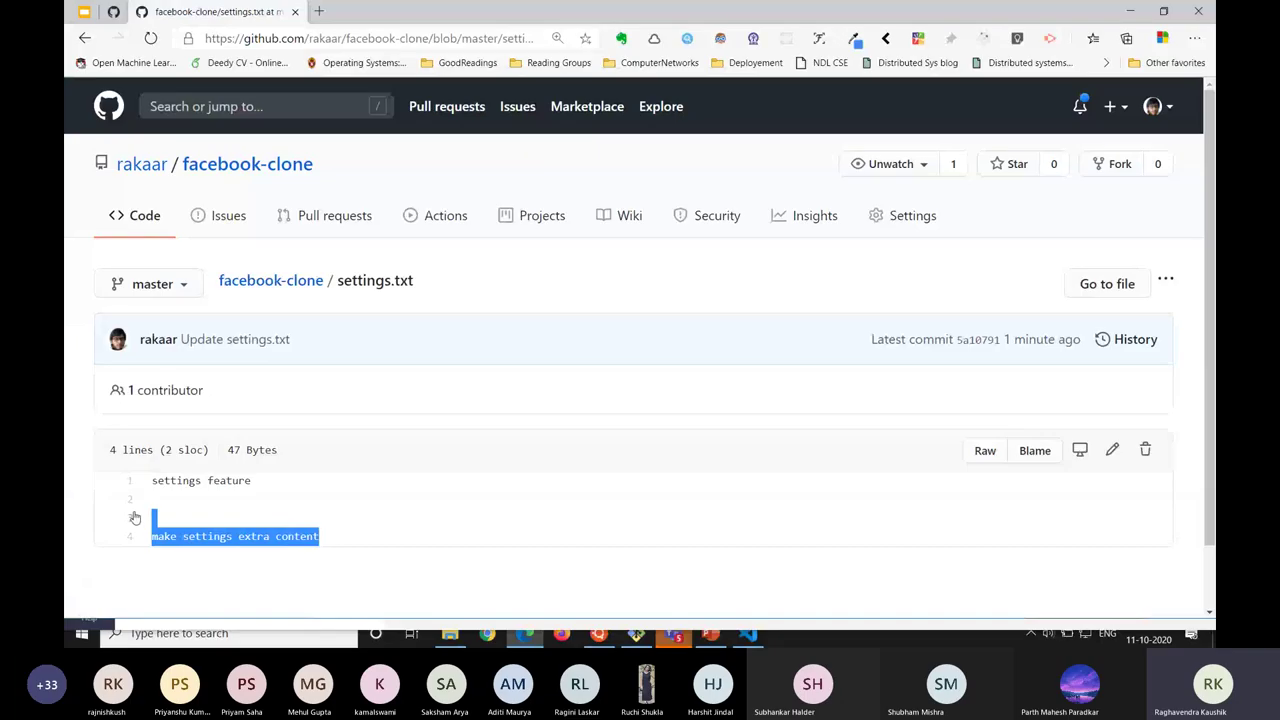
pyautogui.hotkey('alt', 'Tab')
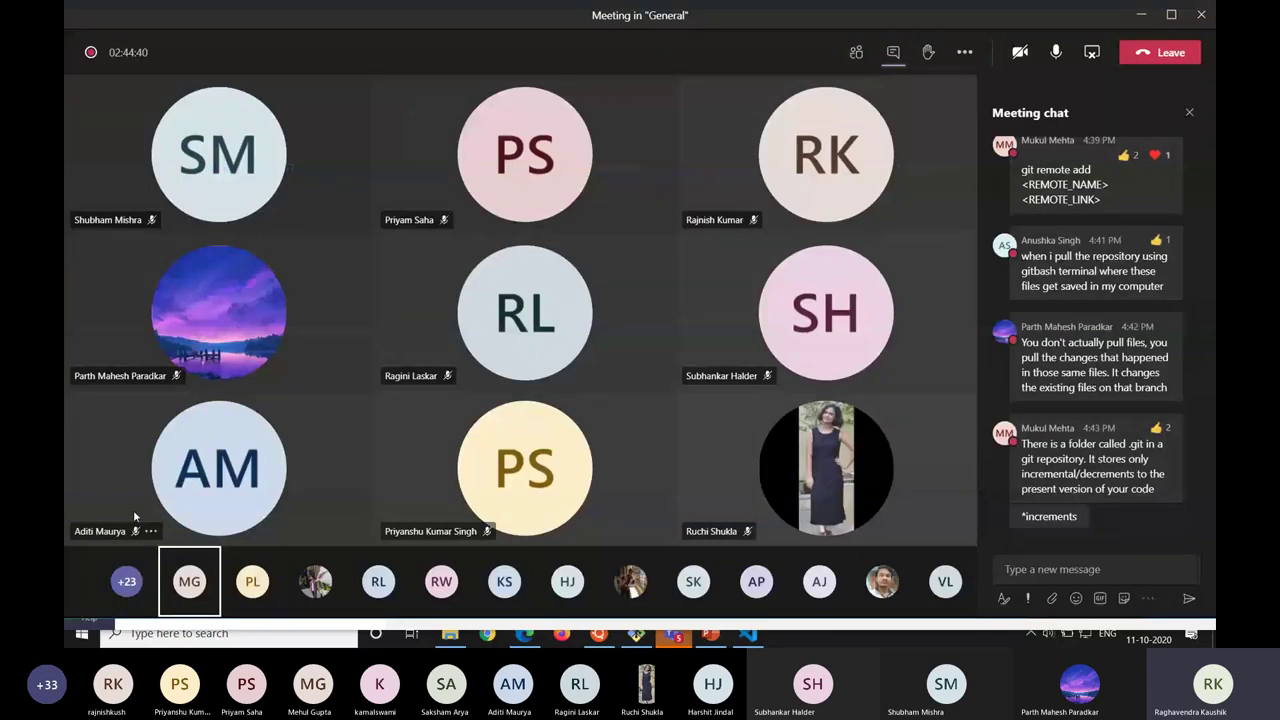
pyautogui.hotkey('alt', 'Tab')
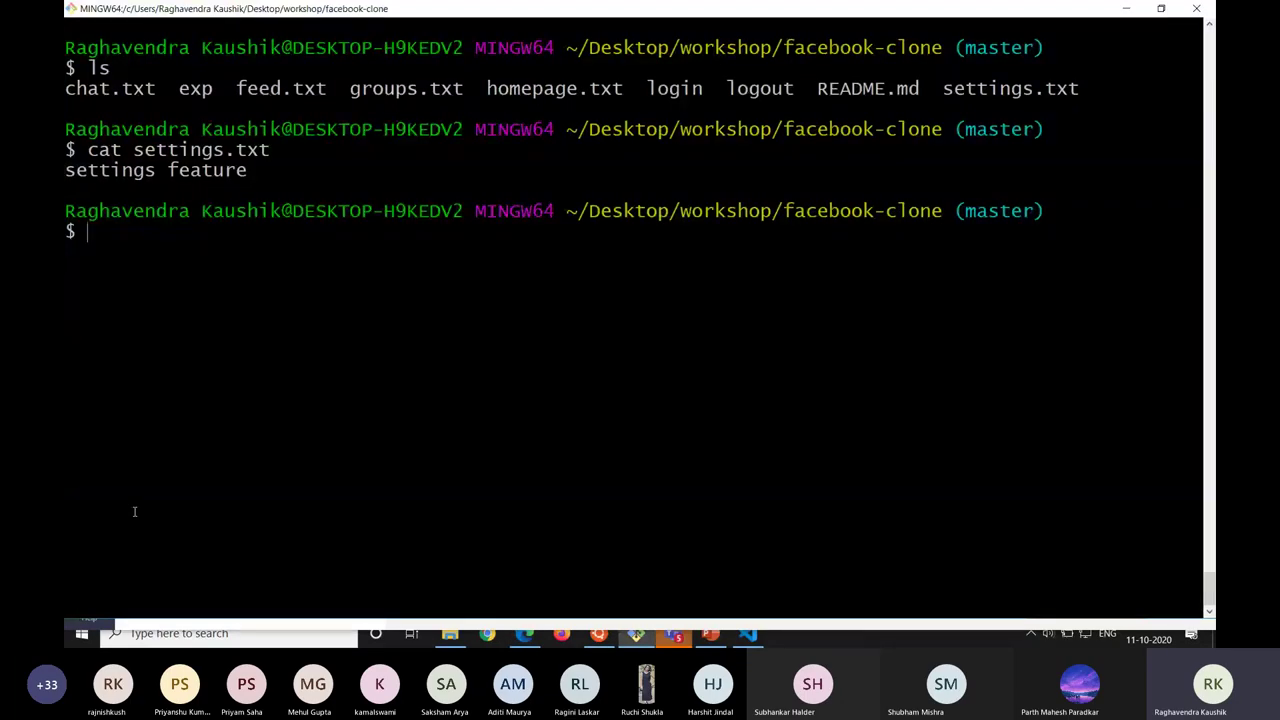
pyautogui.hotkey('alt', 'Tab')
pyautogui.hotkey('alt', 'Tab')
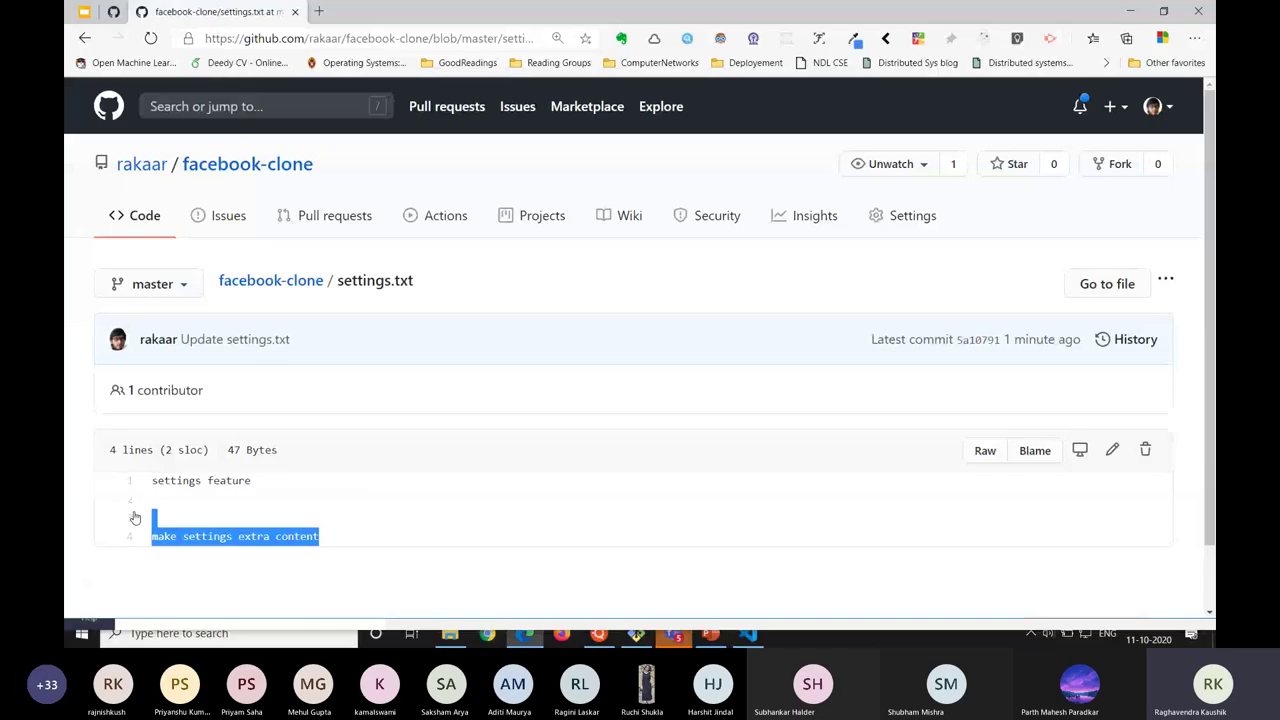
# Run git pull origin master, fast-forwarding settings.txt with 3 insertions.
pyautogui.hotkey('alt', 'Tab')
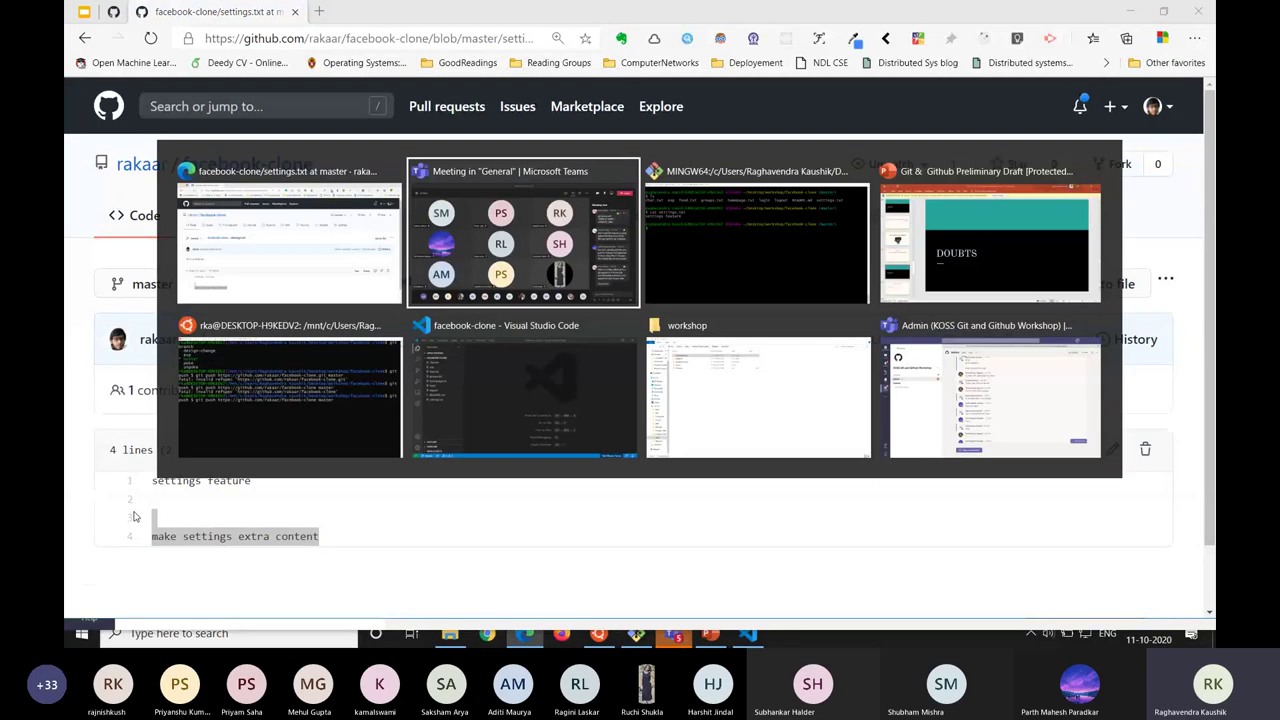
pyautogui.hotkey('alt', 'Tab')
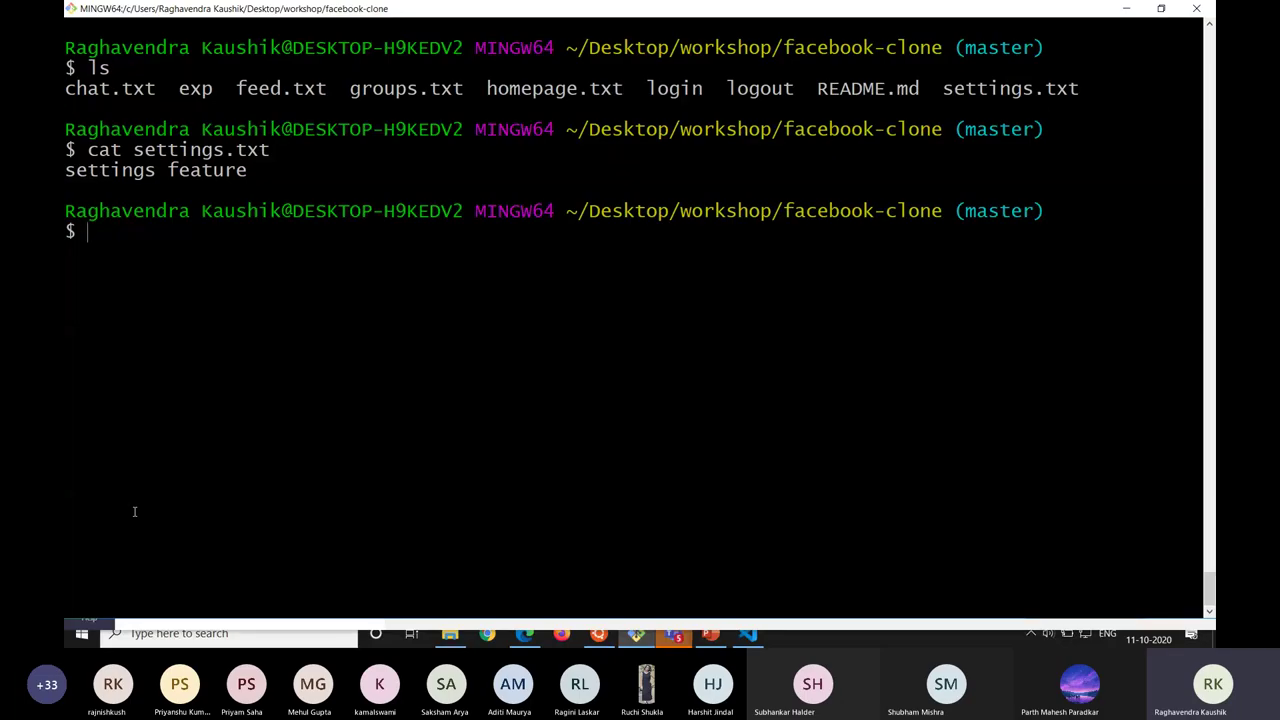
pyautogui.write('git pull origin ')
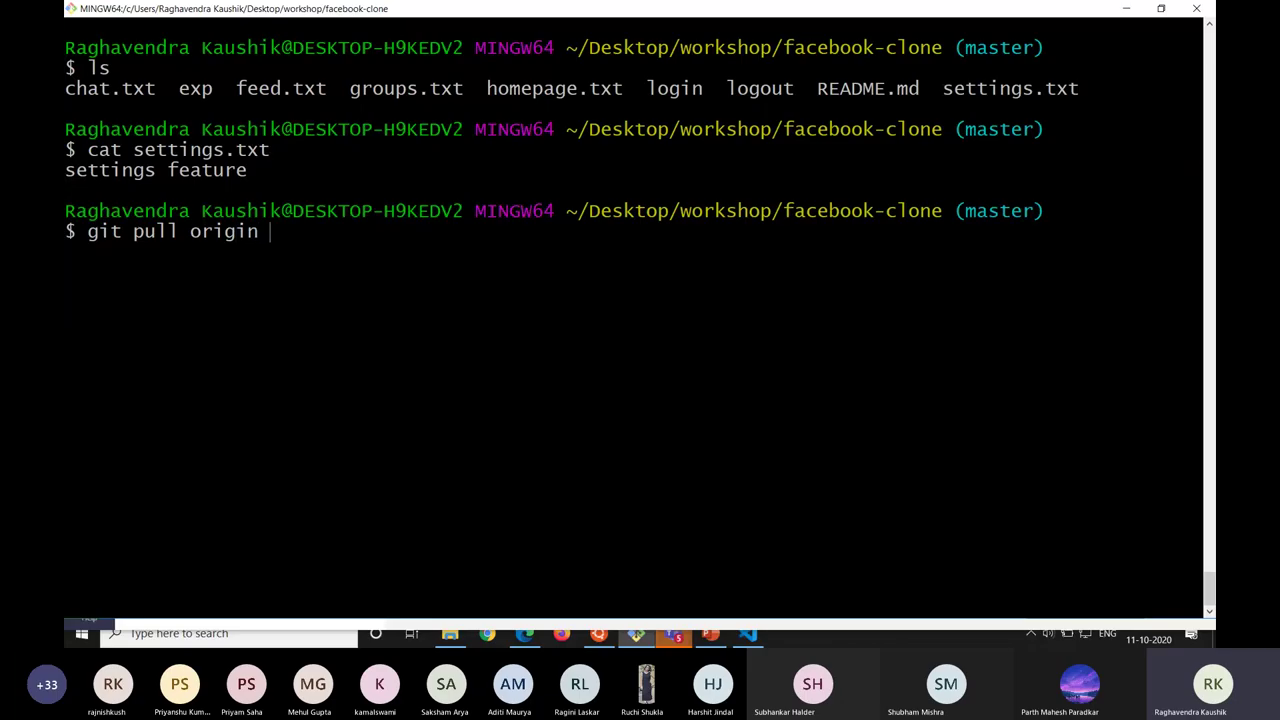
pyautogui.write('master')
pyautogui.press('Return')
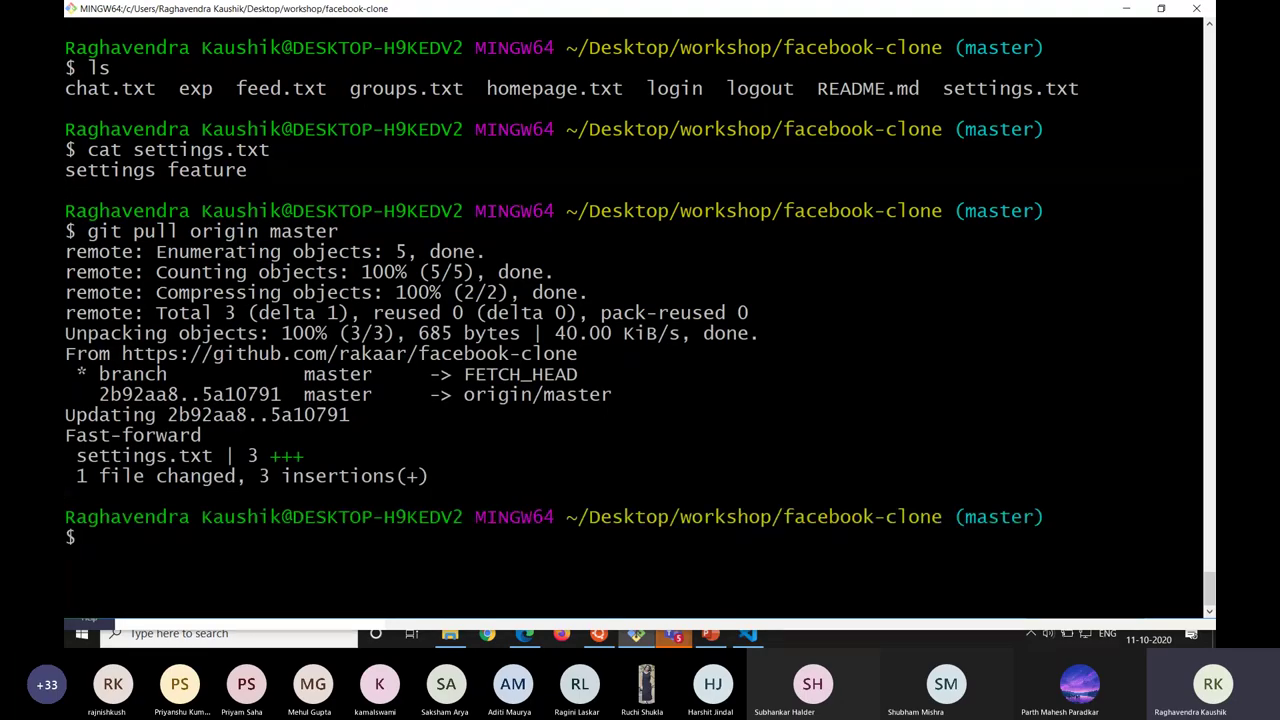
pyautogui.hotkey('alt', 'Tab')
pyautogui.hotkey('alt', 'Tab')
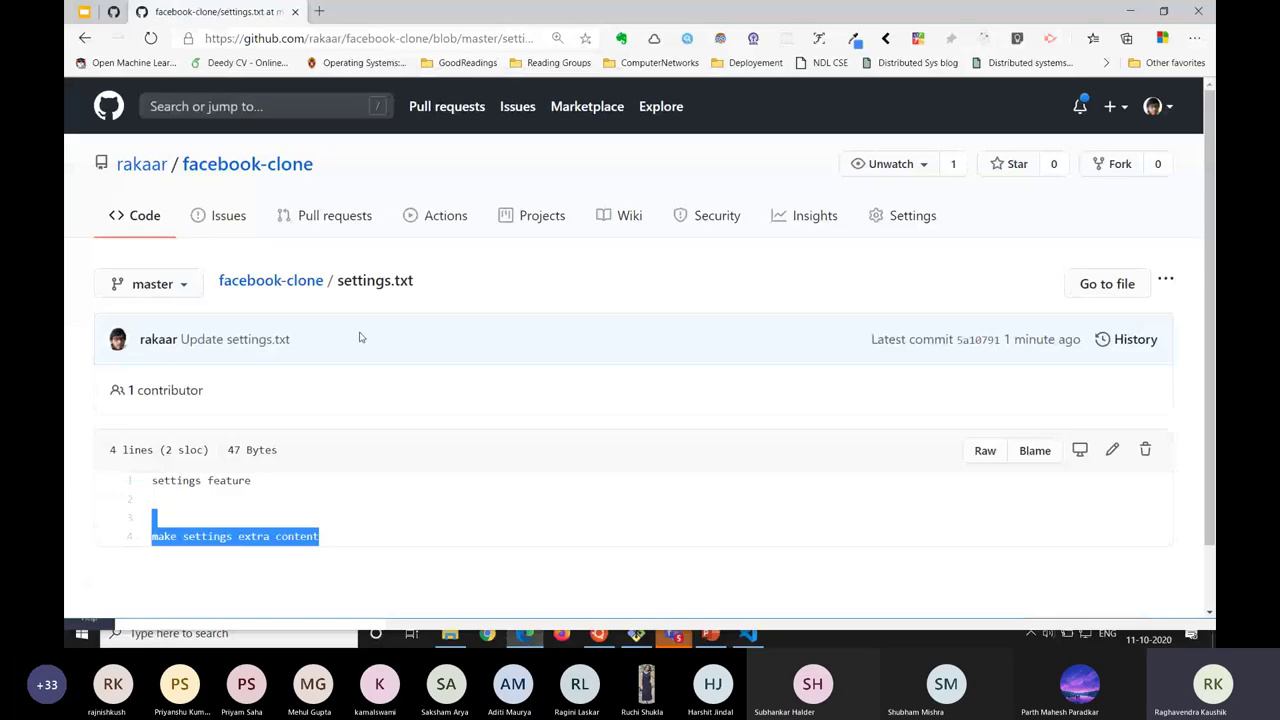
# Return GitHub to the facebook-clone main page and highlight the git pull output in Git Bash.
pyautogui.click(300, 167)
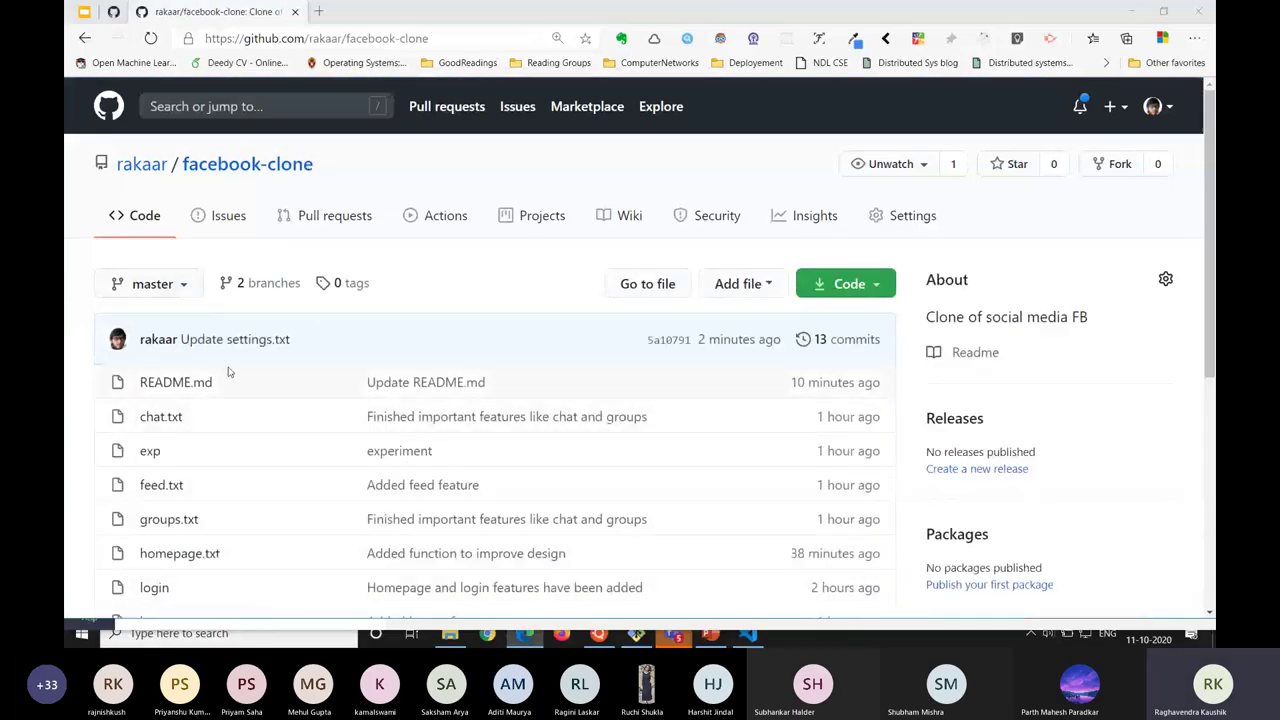
pyautogui.hotkey('alt', 'Tab')
pyautogui.hotkey('alt', 'Tab')
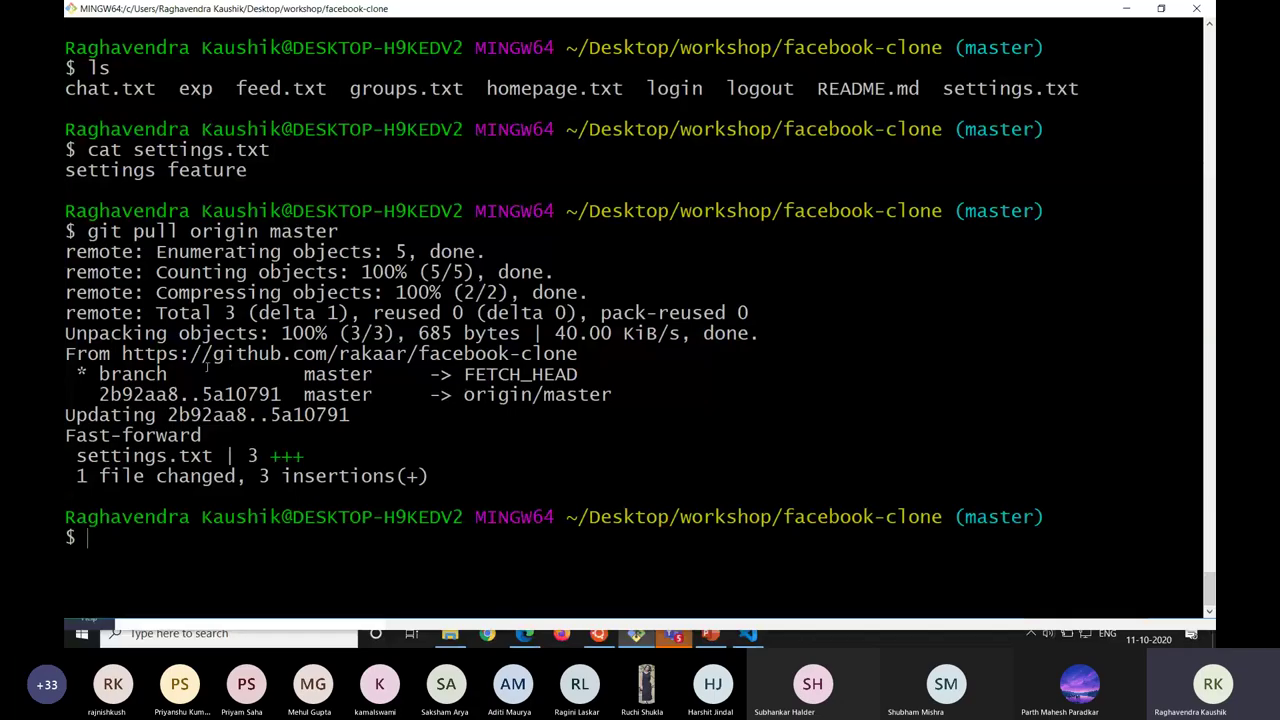
pyautogui.moveTo(65, 211); pyautogui.dragTo(218, 595)
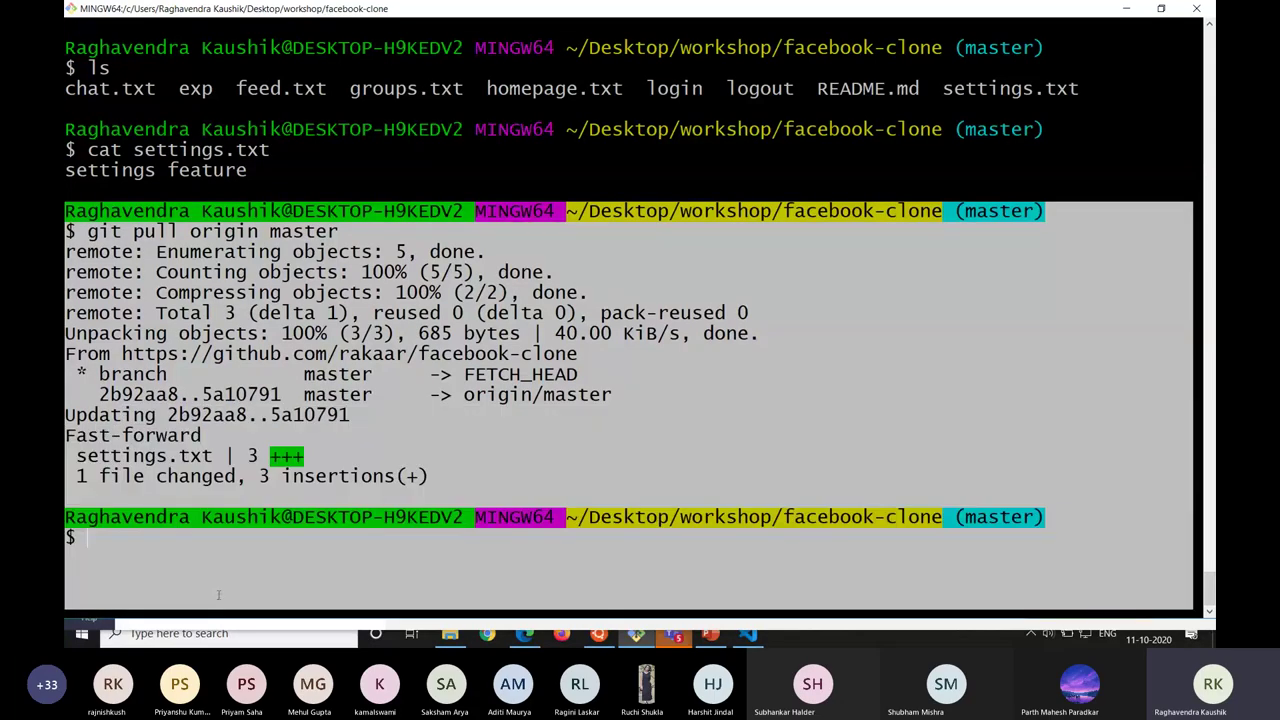
pyautogui.hotkey('alt', 'Tab')
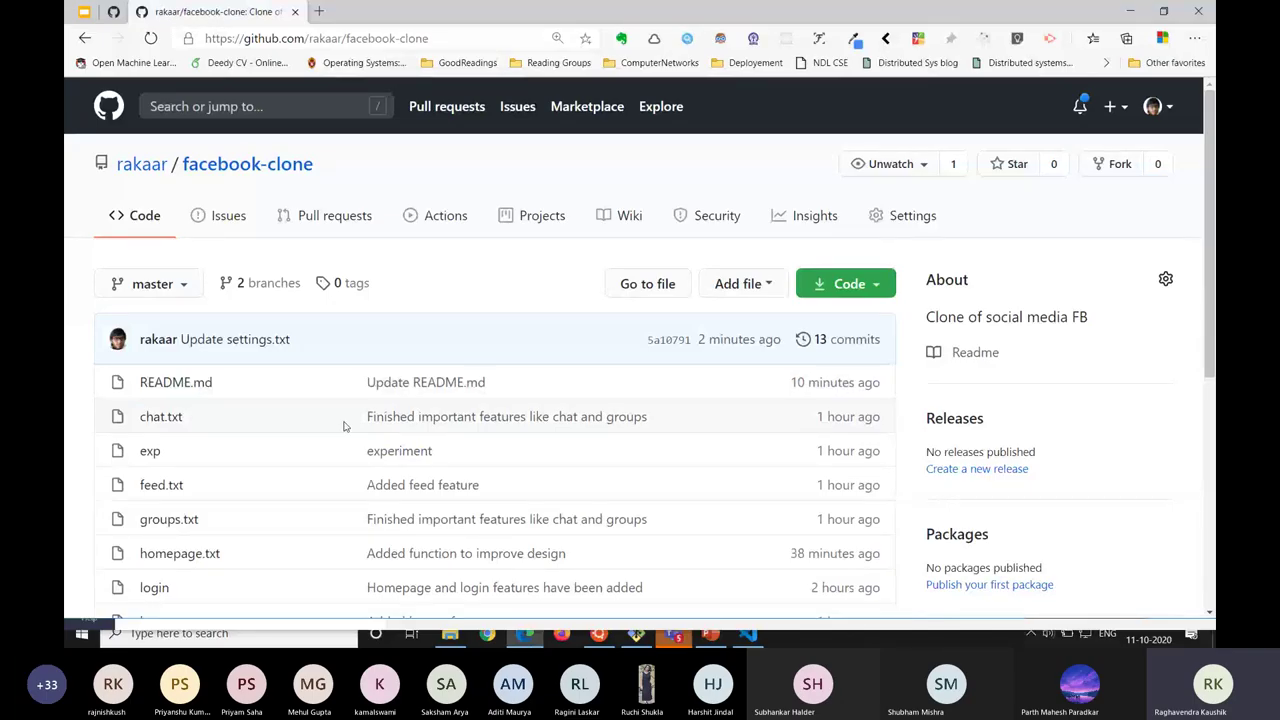
pyautogui.hotkey('alt', 'Tab')
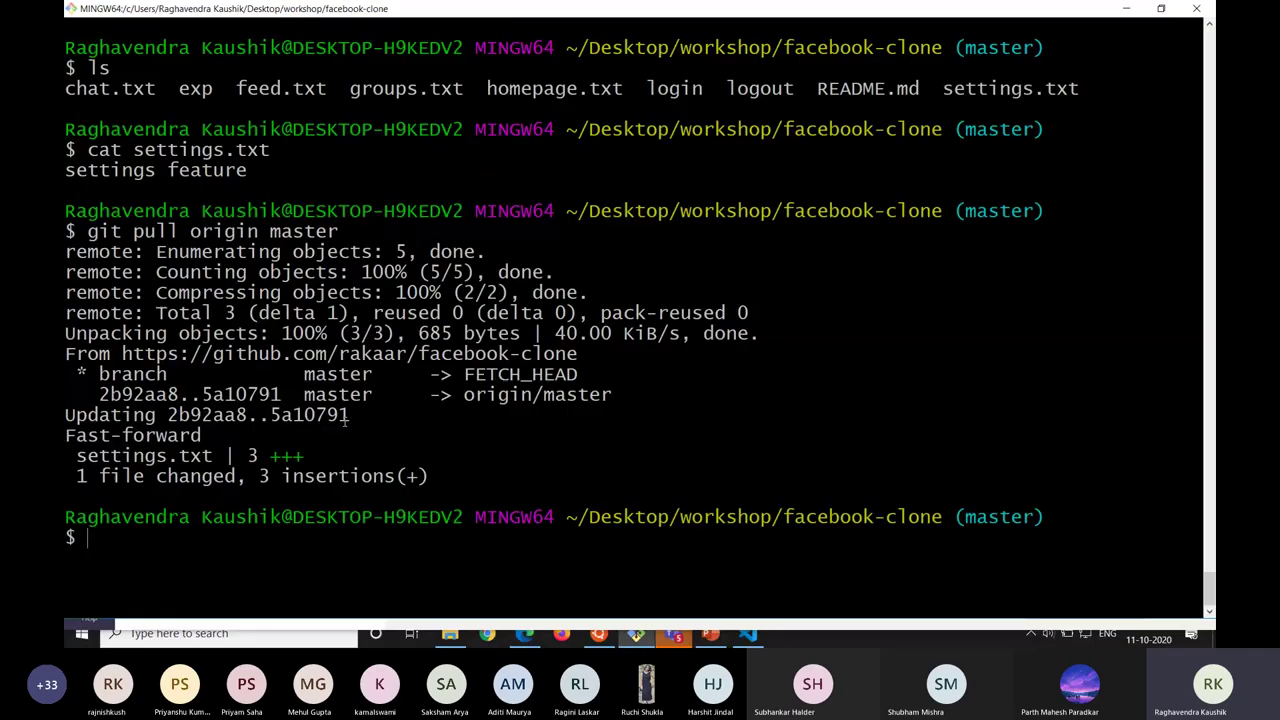
pyautogui.hotkey('alt', 'Tab')
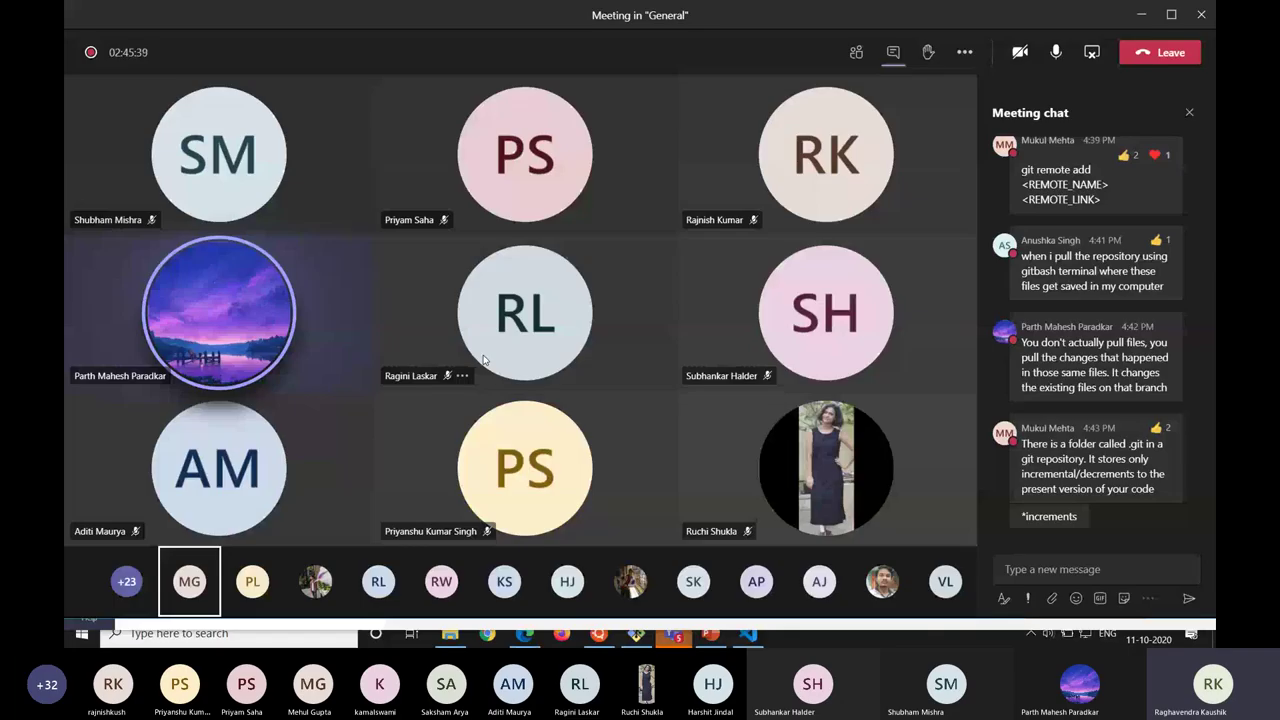
# Mute and then unmute the Teams microphone, then bring the GitHub repository forward.
pyautogui.click(1050, 62)
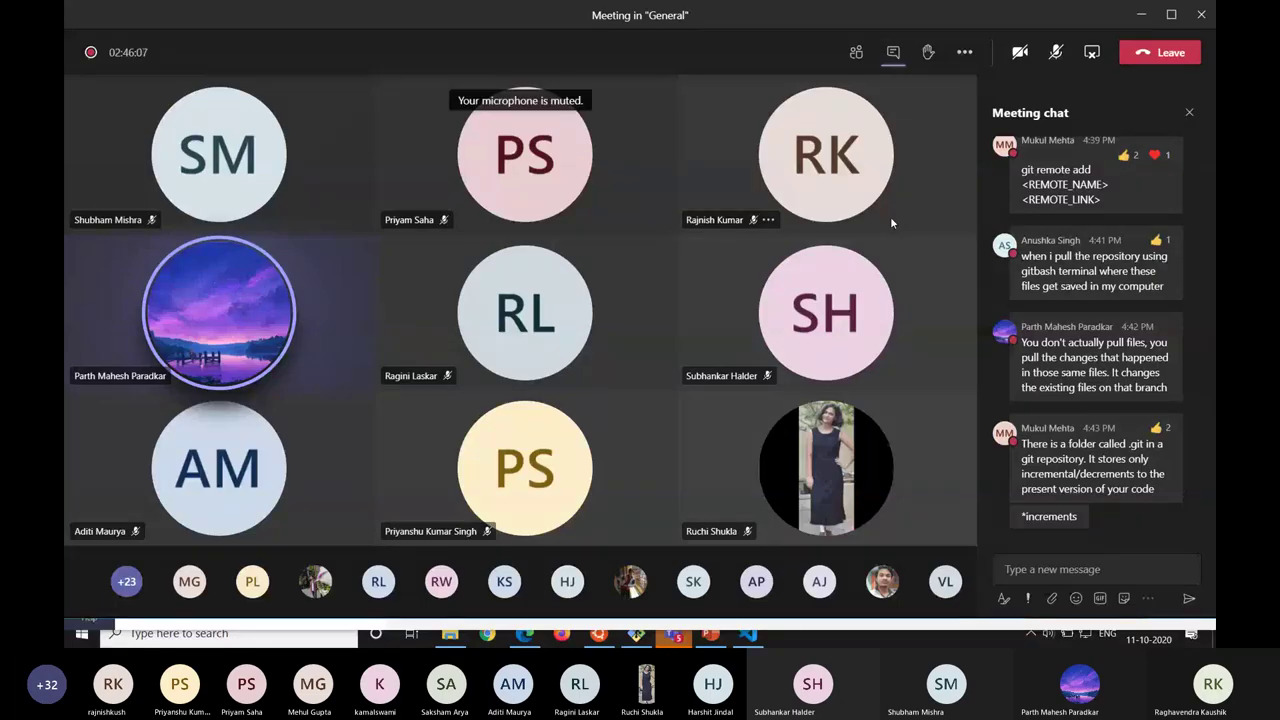
pyautogui.click(1055, 52)
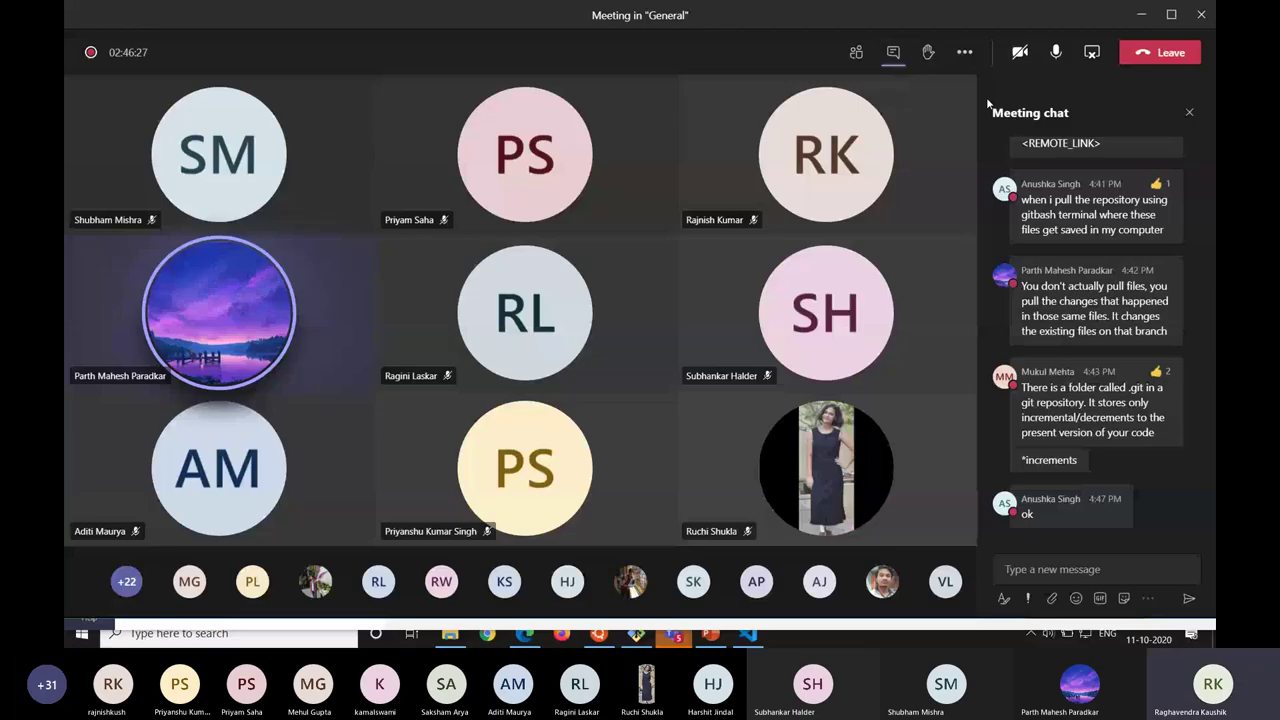
pyautogui.hotkey('alt', 'Tab')
pyautogui.hotkey('alt', 'Tab')
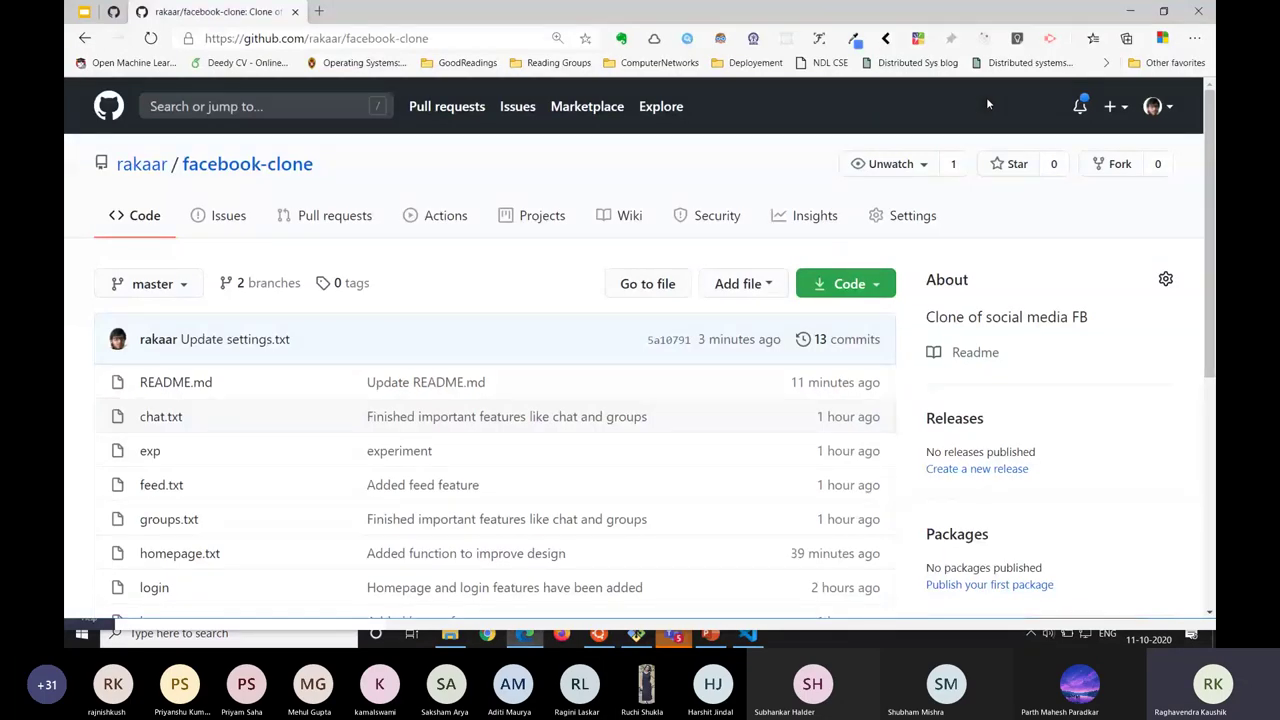
# Scroll through the facebook-clone file list and README, then bring Git Bash forward.
pyautogui.scroll(-2, 900, 160)
pyautogui.scroll(1, 823, 220)
pyautogui.scroll(-1, 751, 311)
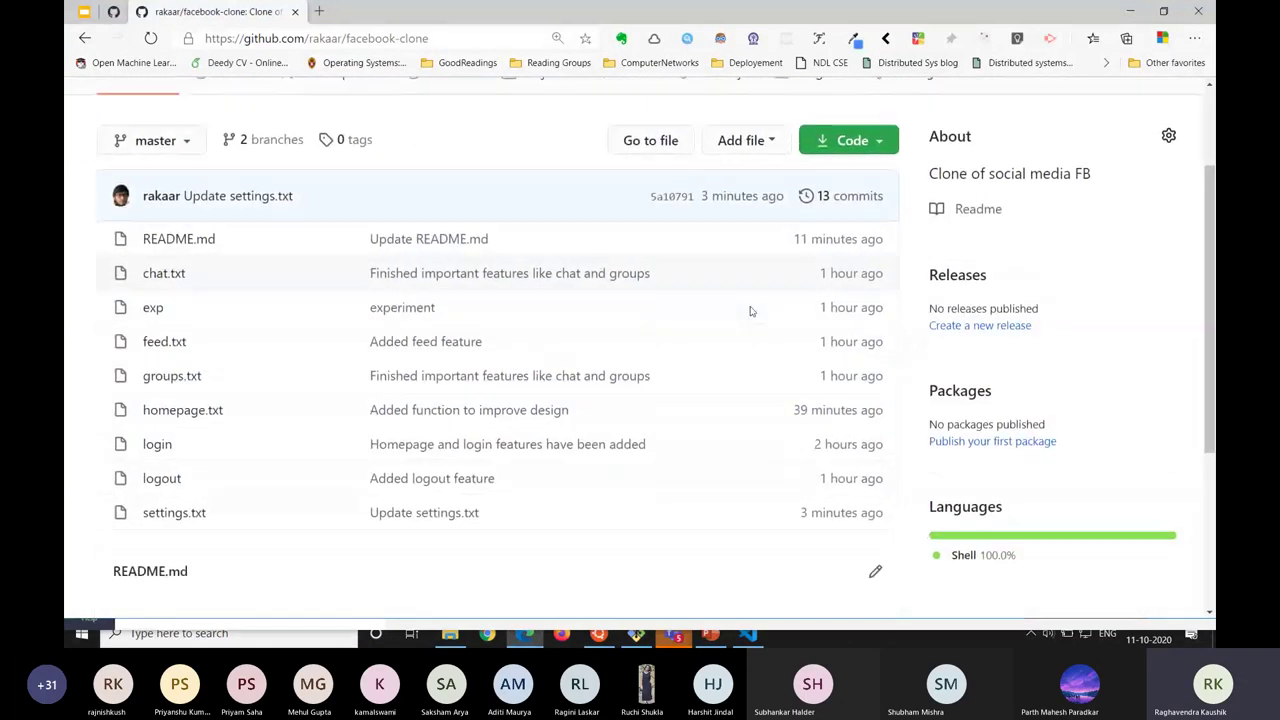
pyautogui.scroll(-2, 751, 311)
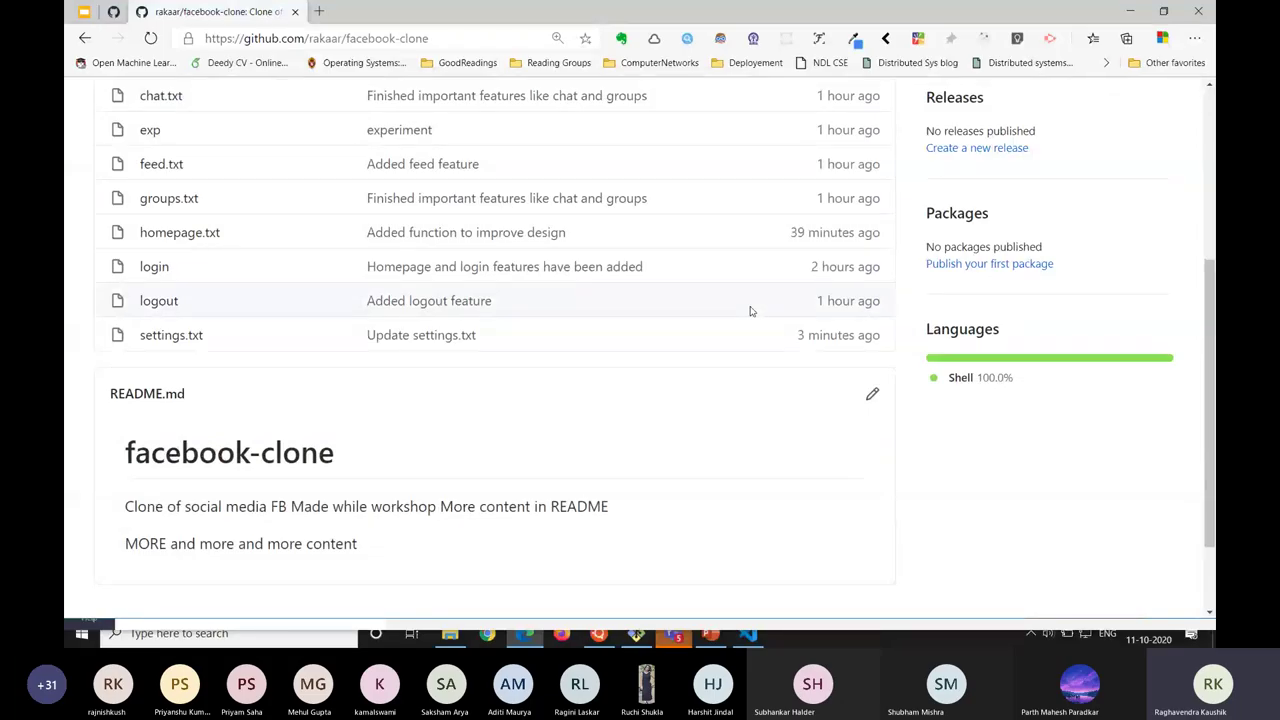
pyautogui.scroll(2, 751, 311)
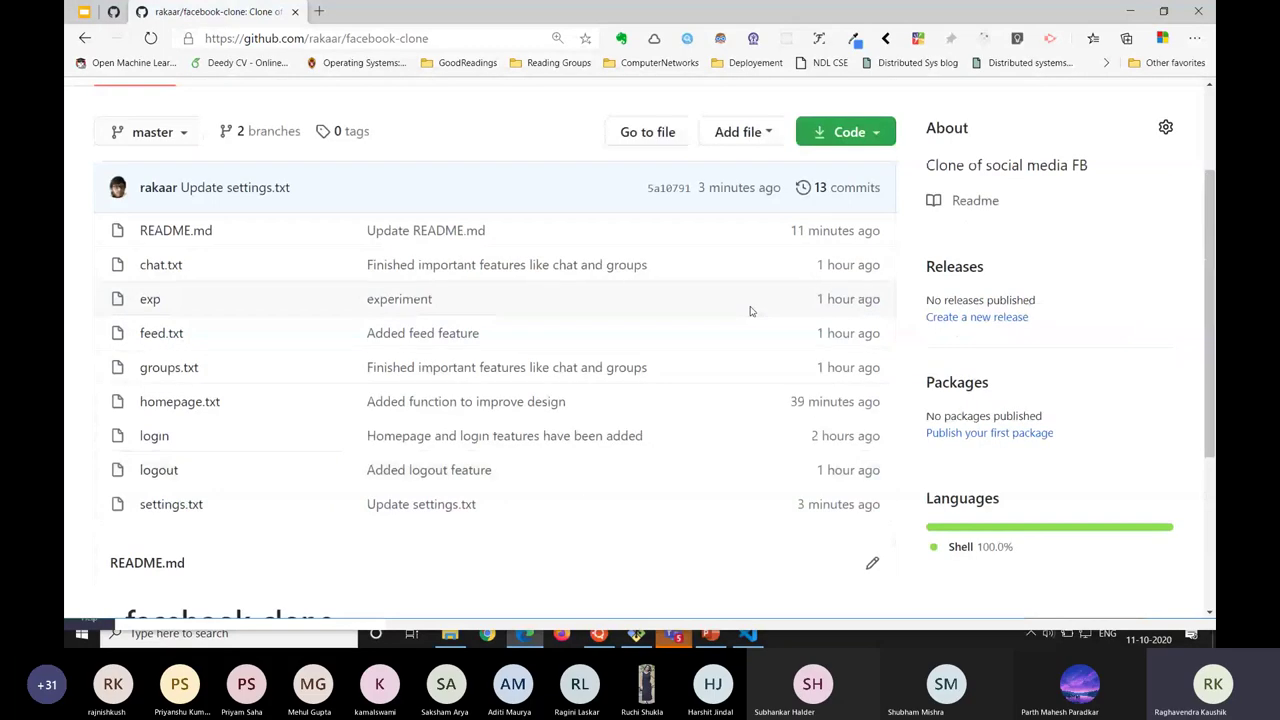
pyautogui.scroll(-1, 492, 333)
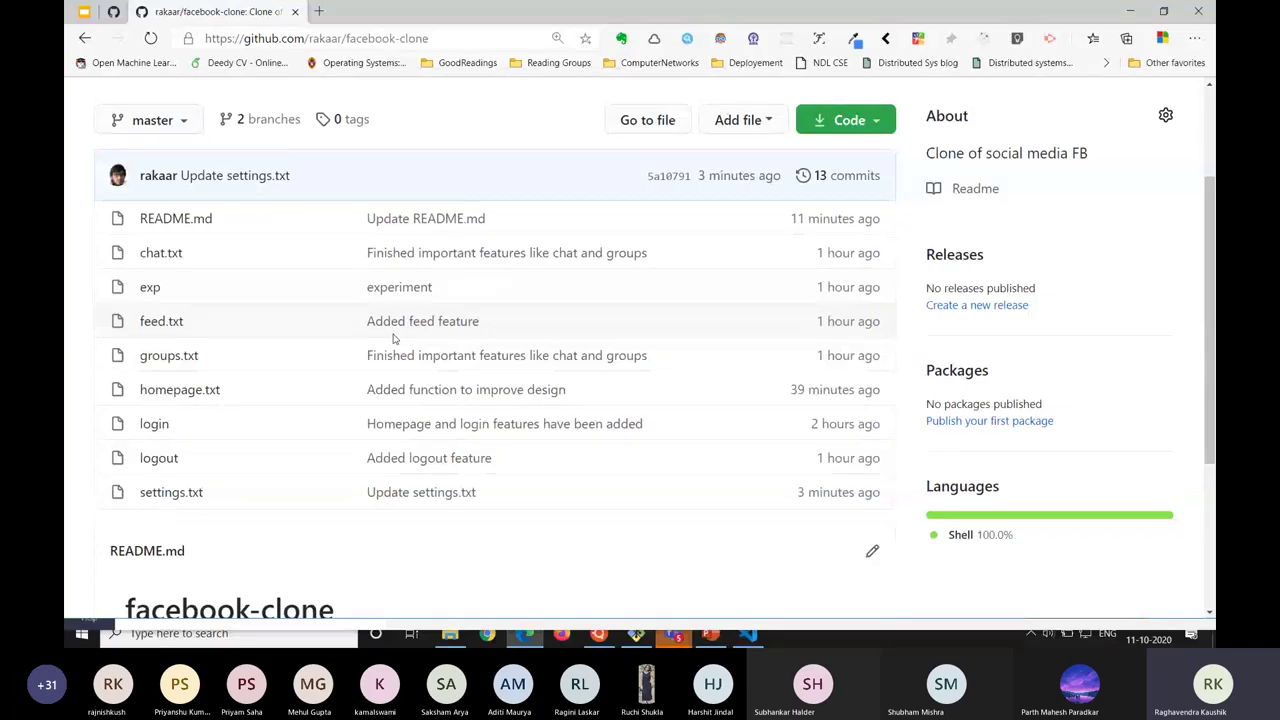
pyautogui.hotkey('alt', 'Tab')
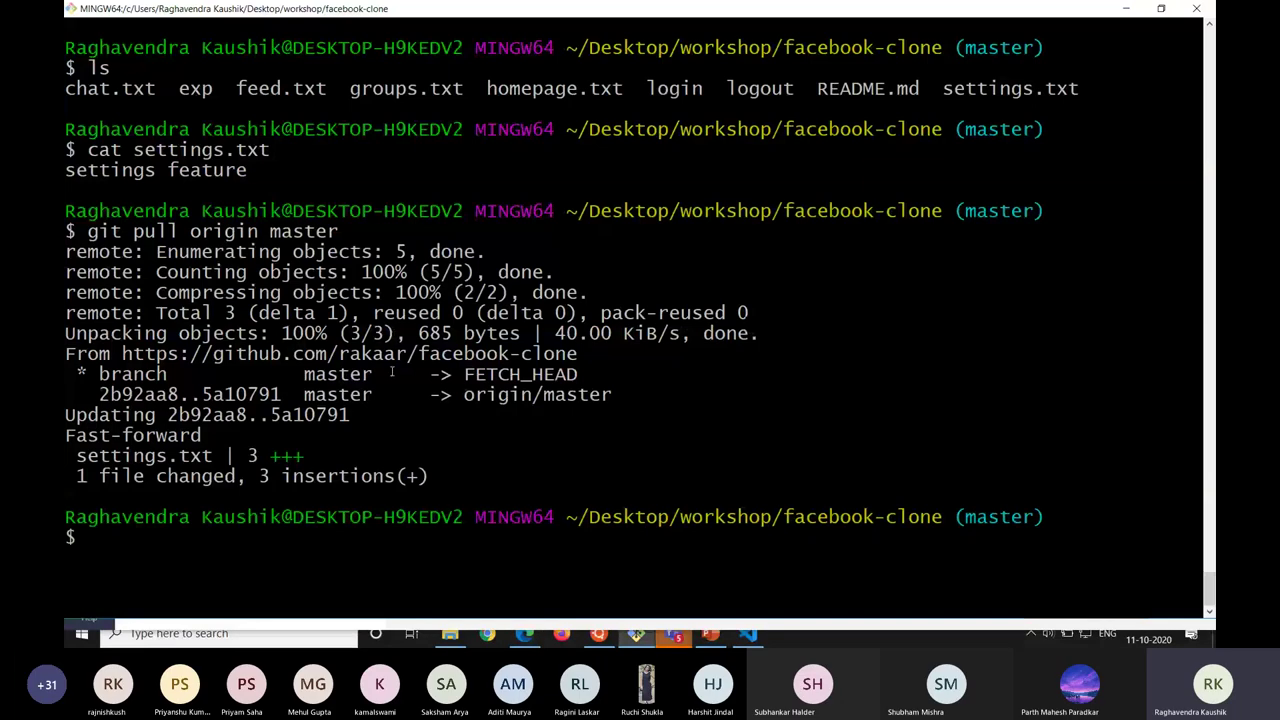
# Type git pull origin master and cancel it with Ctrl+C, then clear the terminal.
pyautogui.hotkey('ctrl', 'l')
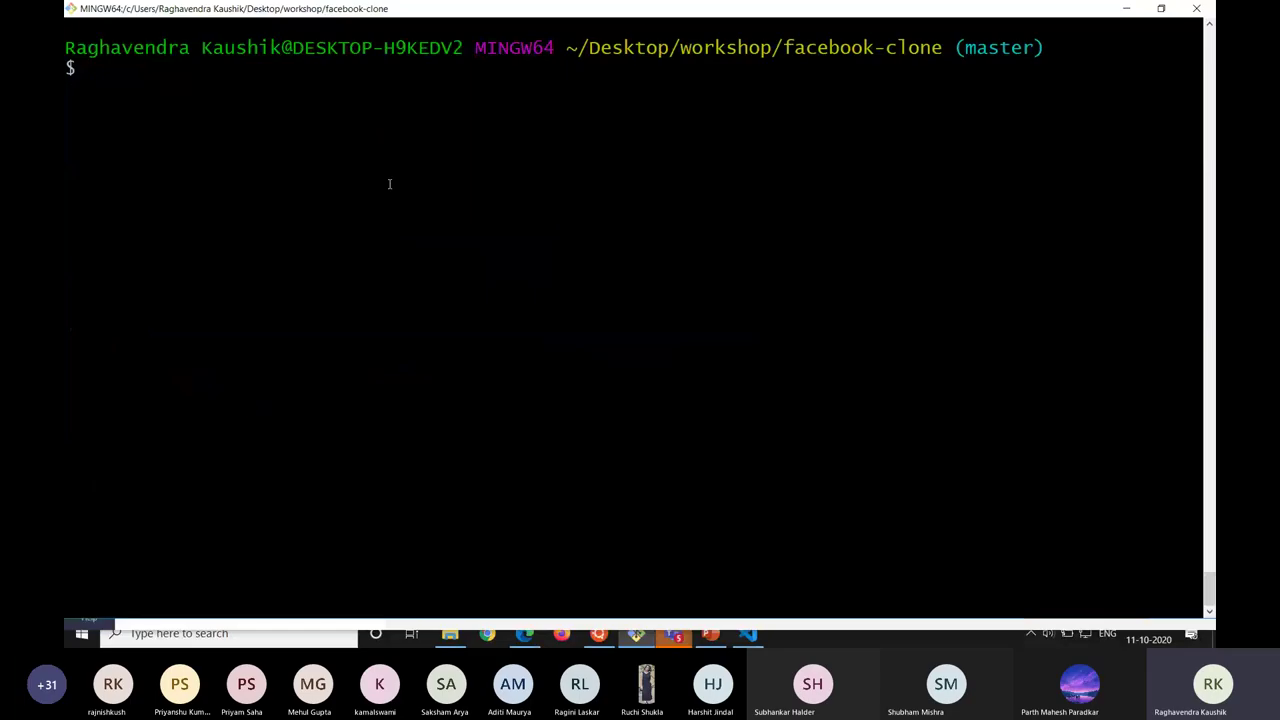
pyautogui.hotkey('alt', 'Tab')
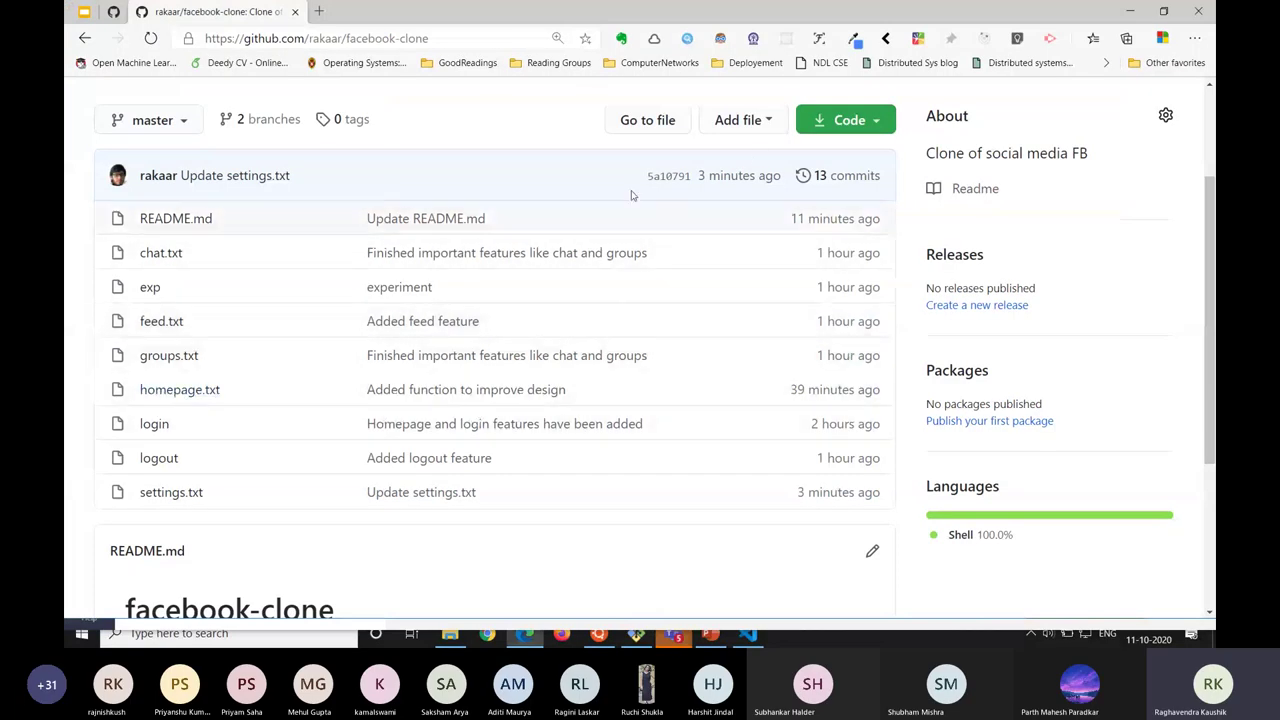
pyautogui.hotkey('alt', 'Tab')
pyautogui.hotkey('alt', 'Tab')
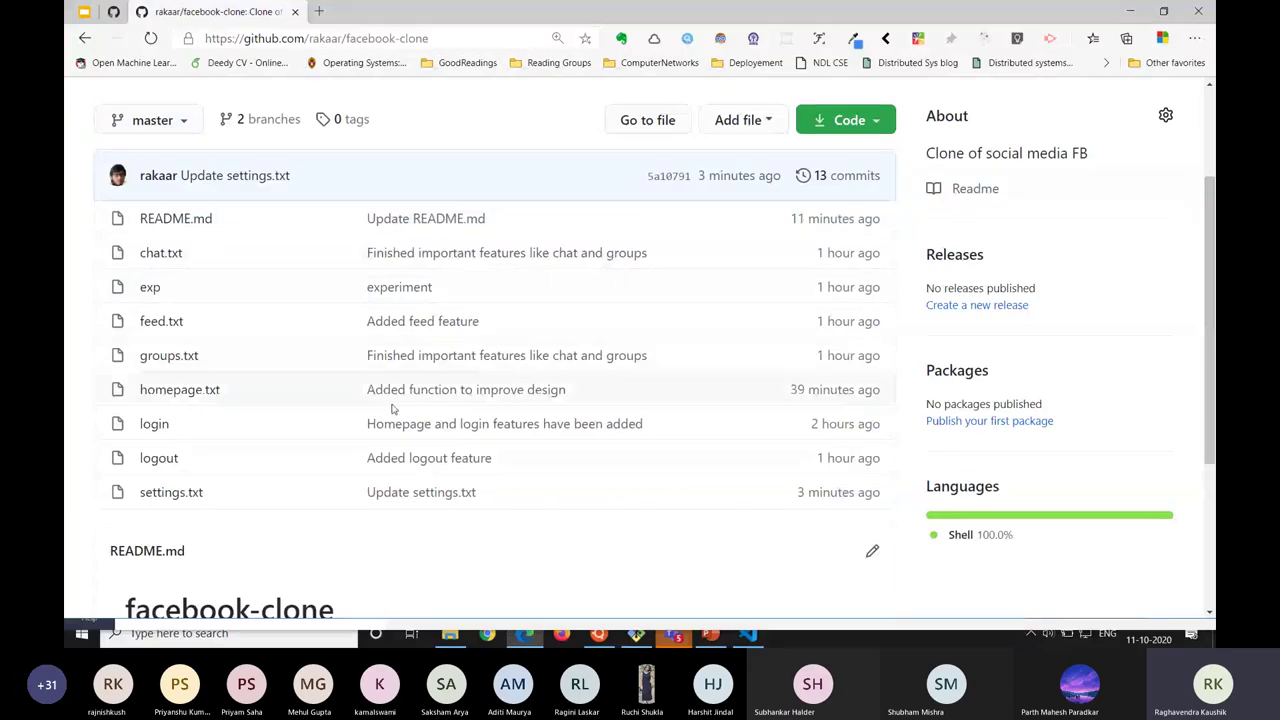
pyautogui.hotkey('alt', 'Tab')
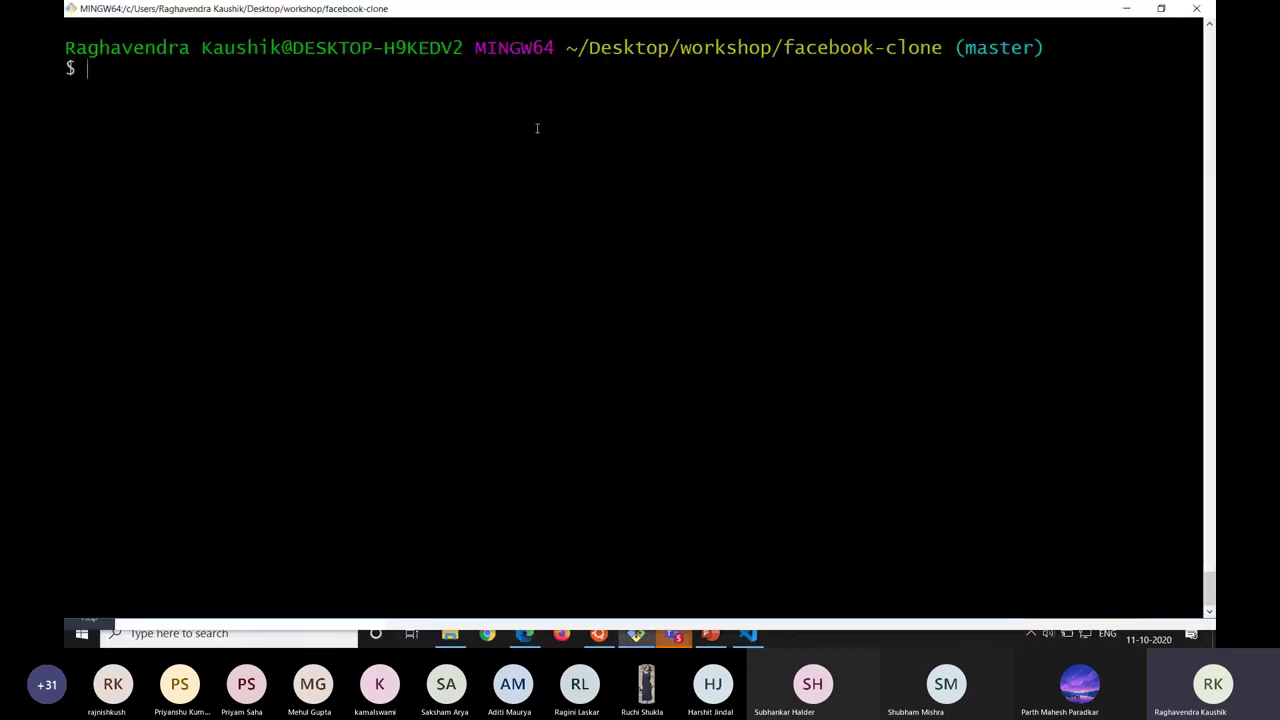
pyautogui.write('git pull origin')
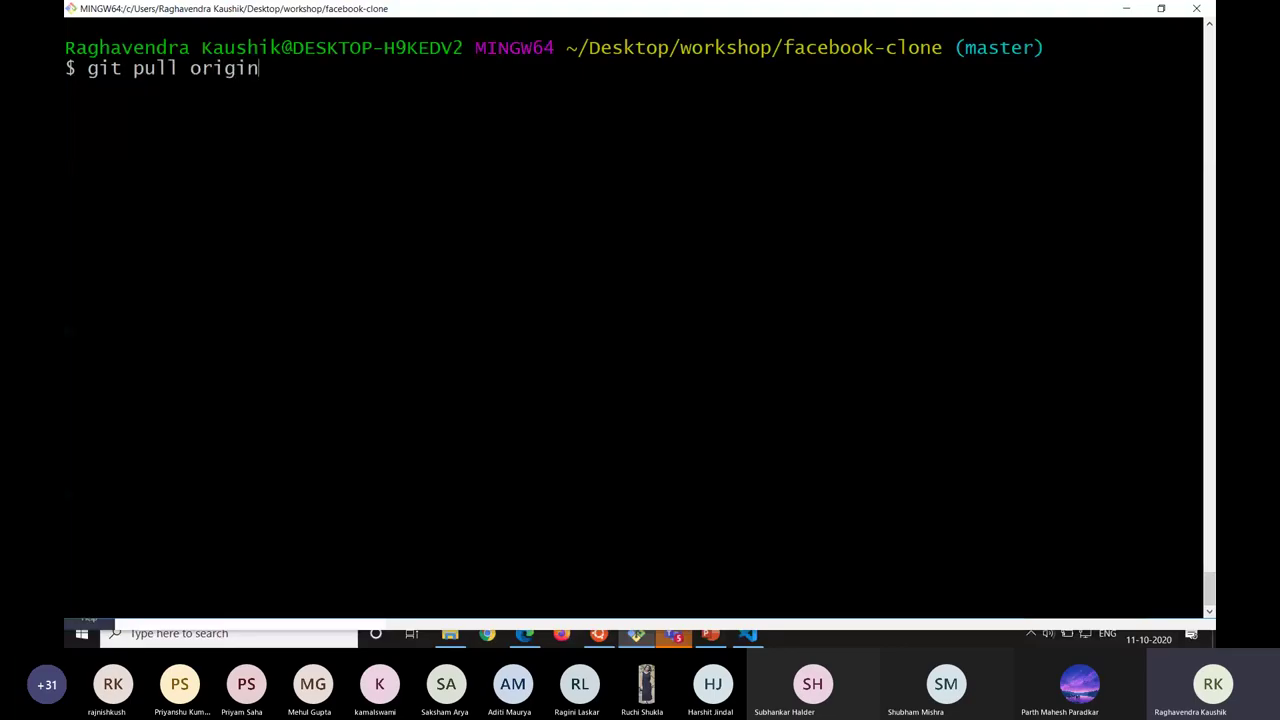
pyautogui.write(' master')
pyautogui.hotkey('ctrl', 'c')
pyautogui.hotkey('ctrl', 'c')
pyautogui.hotkey('ctrl', 'l')
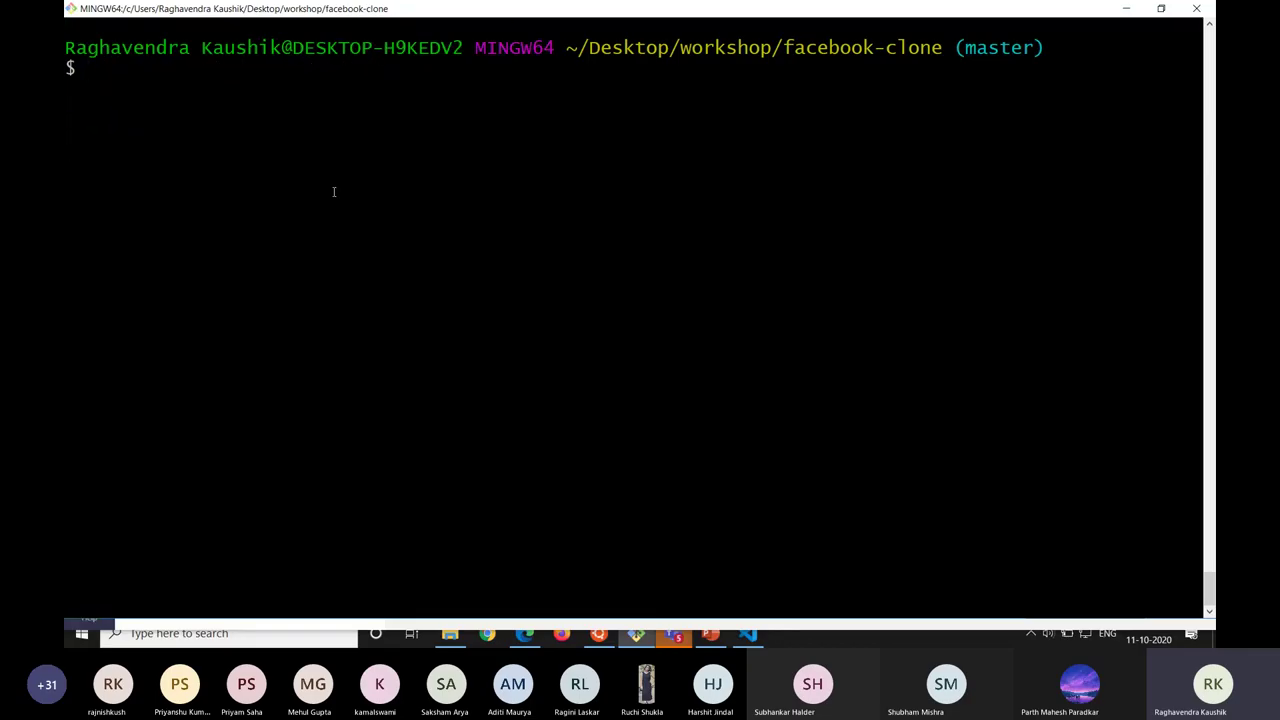
# Compare the repository path in the Git Bash prompt with the GitHub repository page.
pyautogui.hotkey('alt', 'Tab')
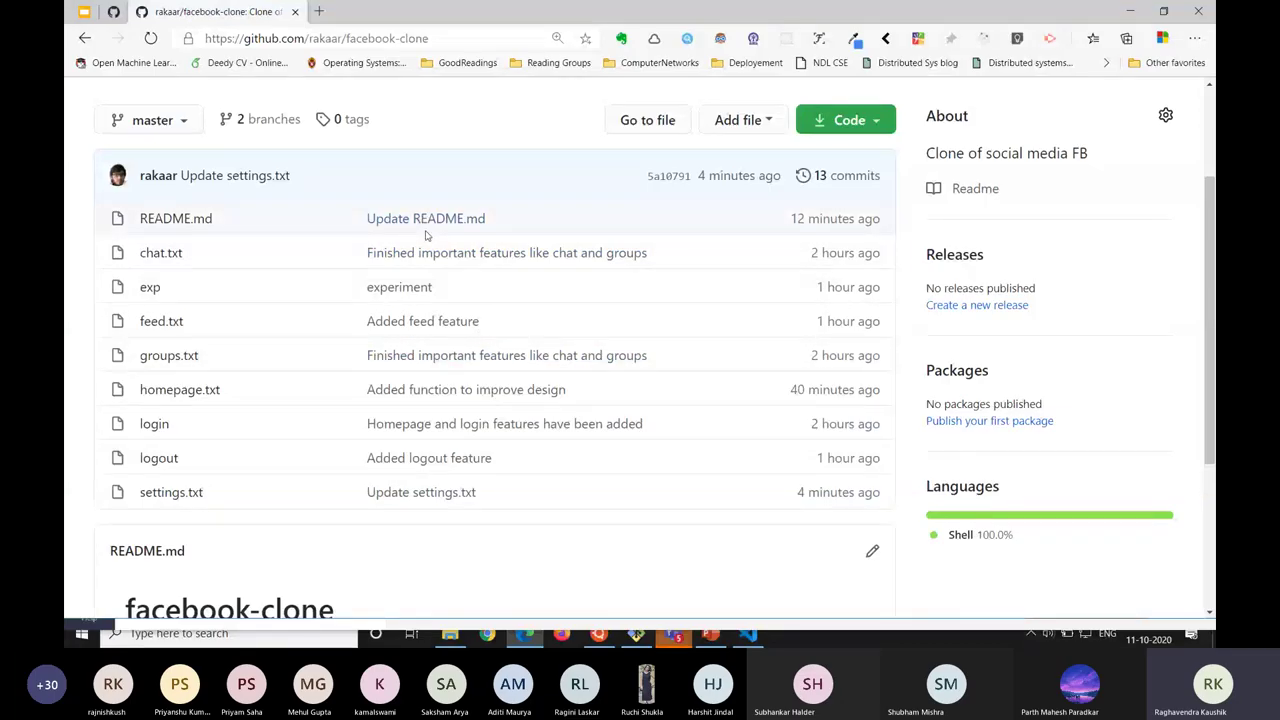
pyautogui.hotkey('alt', 'Tab')
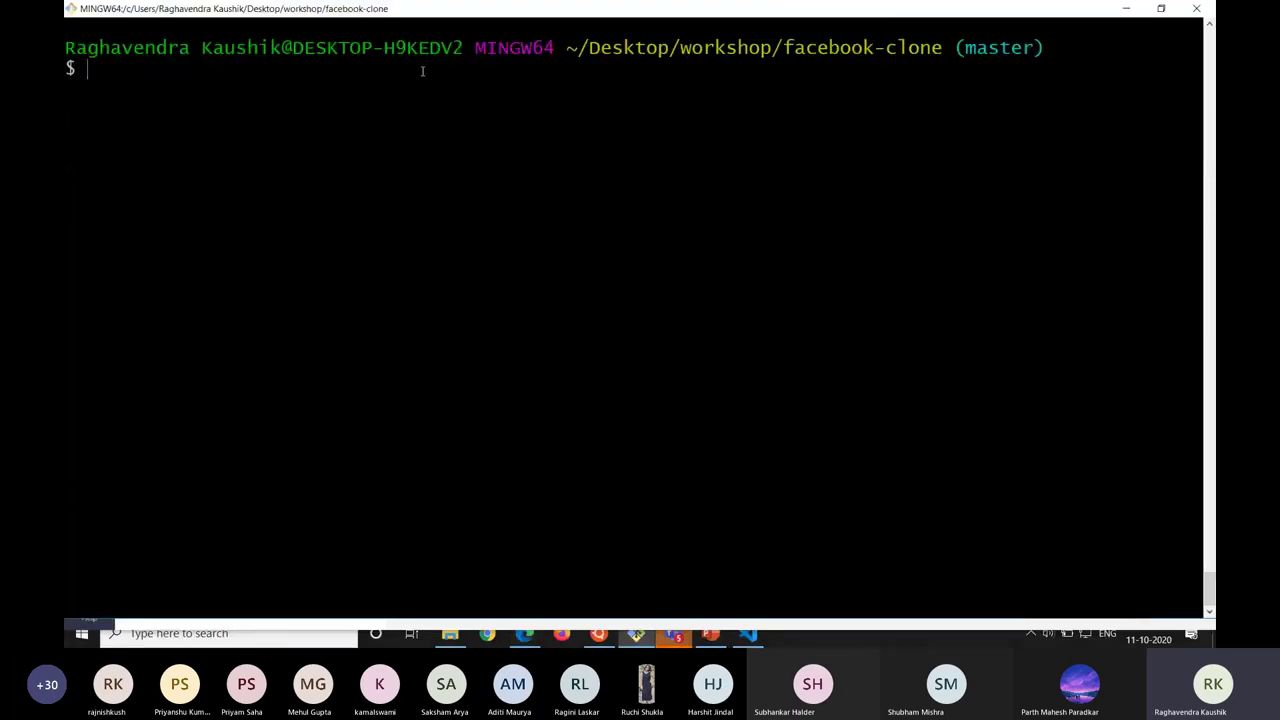
pyautogui.moveTo(304, 48); pyautogui.dragTo(848, 55)
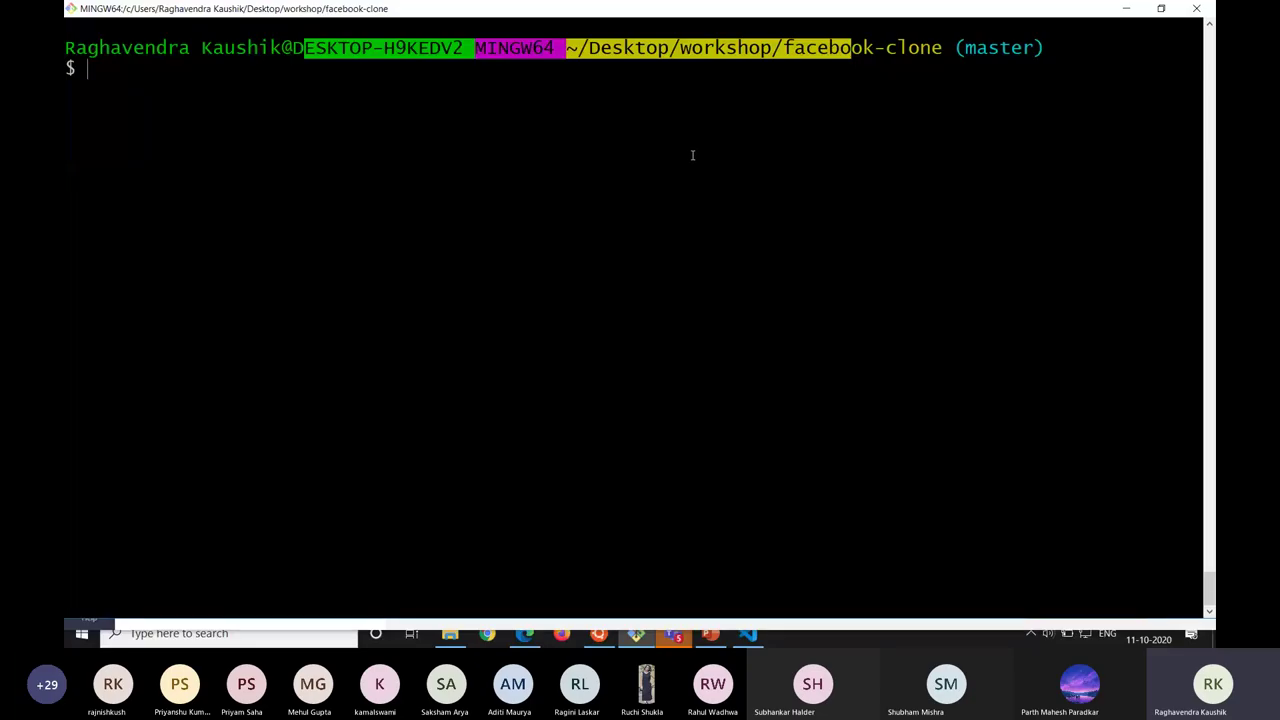
pyautogui.hotkey('alt', 'Tab')
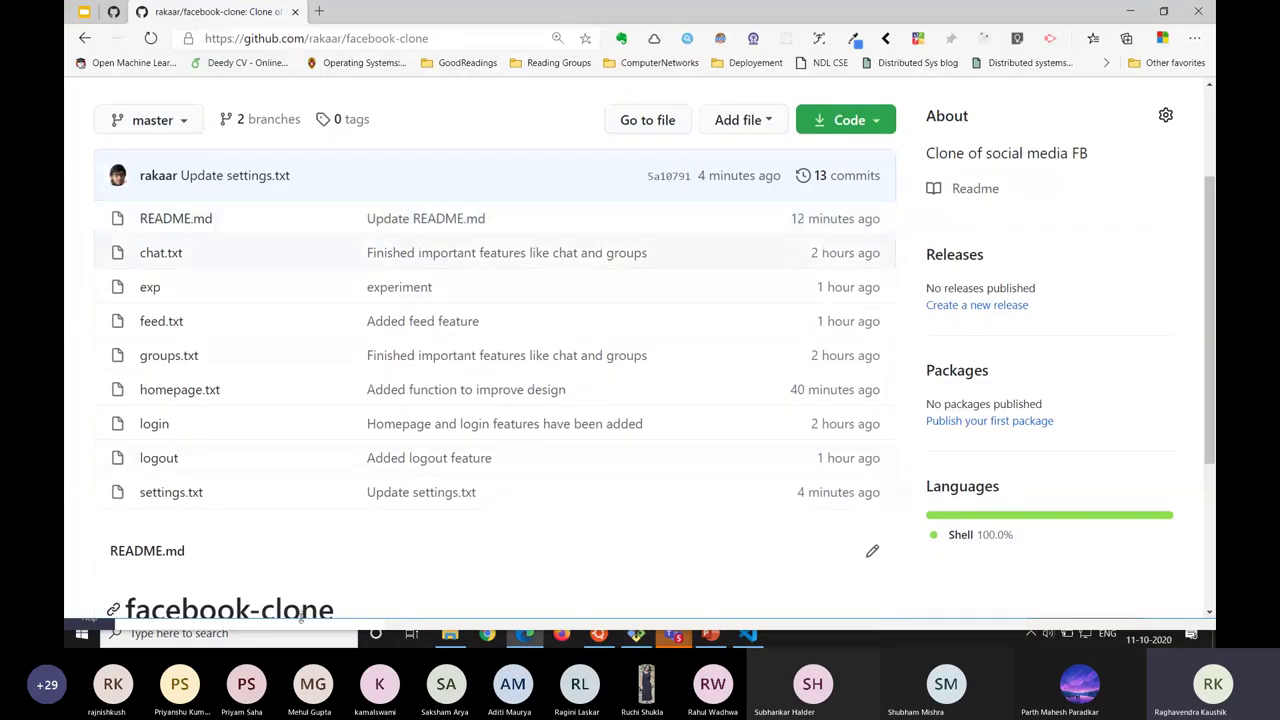
pyautogui.hotkey('alt', 'Tab')
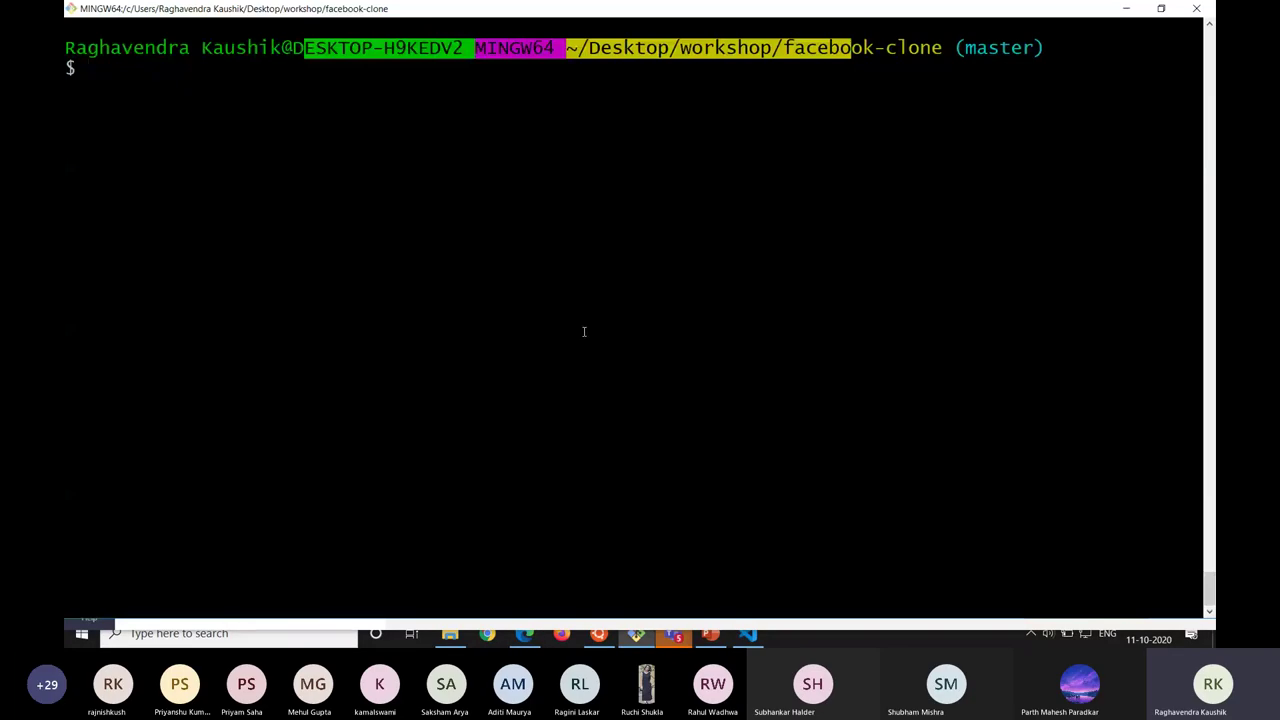
pyautogui.hotkey('alt', 'Tab')
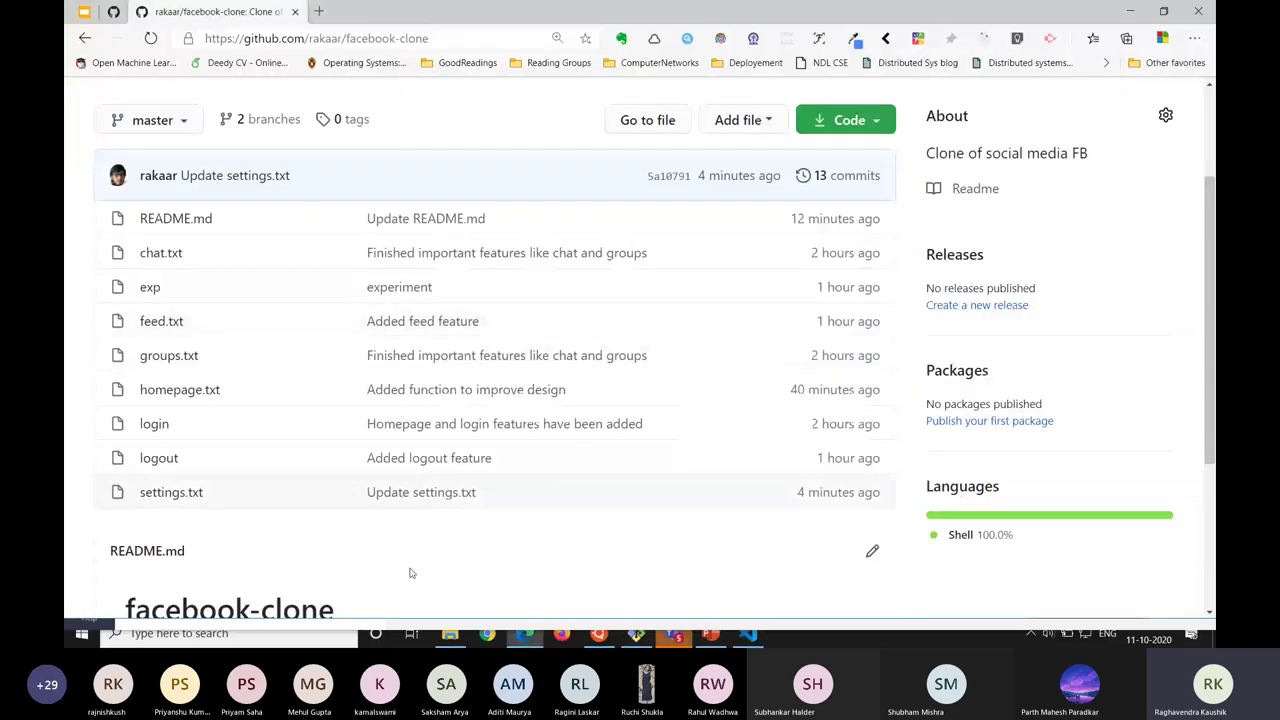
pyautogui.hotkey('alt', 'Tab')
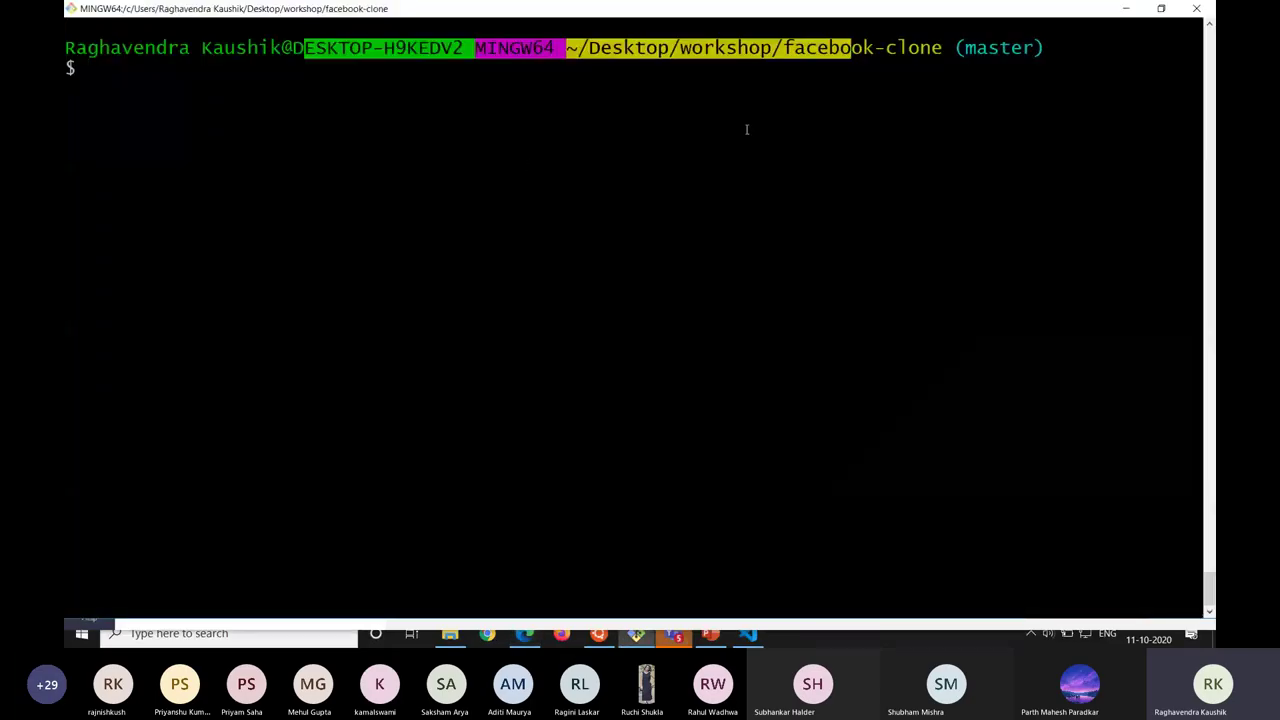
pyautogui.tripleClick(477, 63)
pyautogui.hotkey('alt', 'Tab')
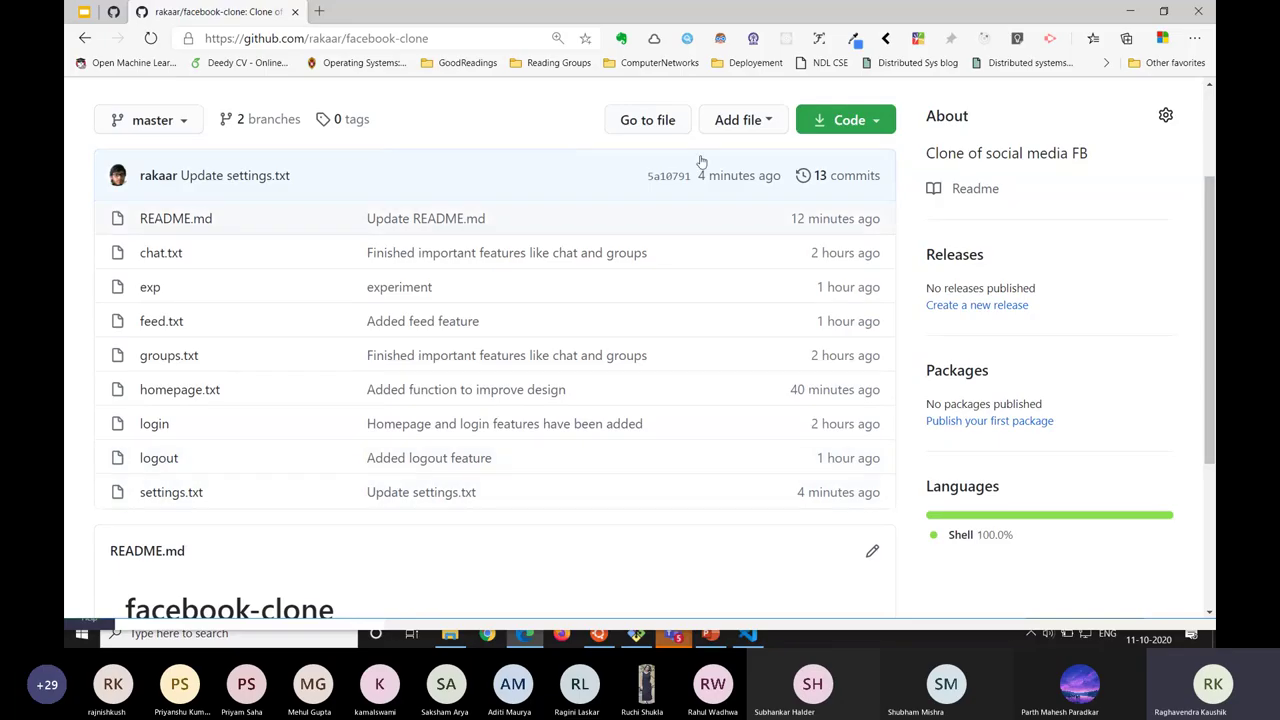
pyautogui.hotkey('alt', 'Tab')
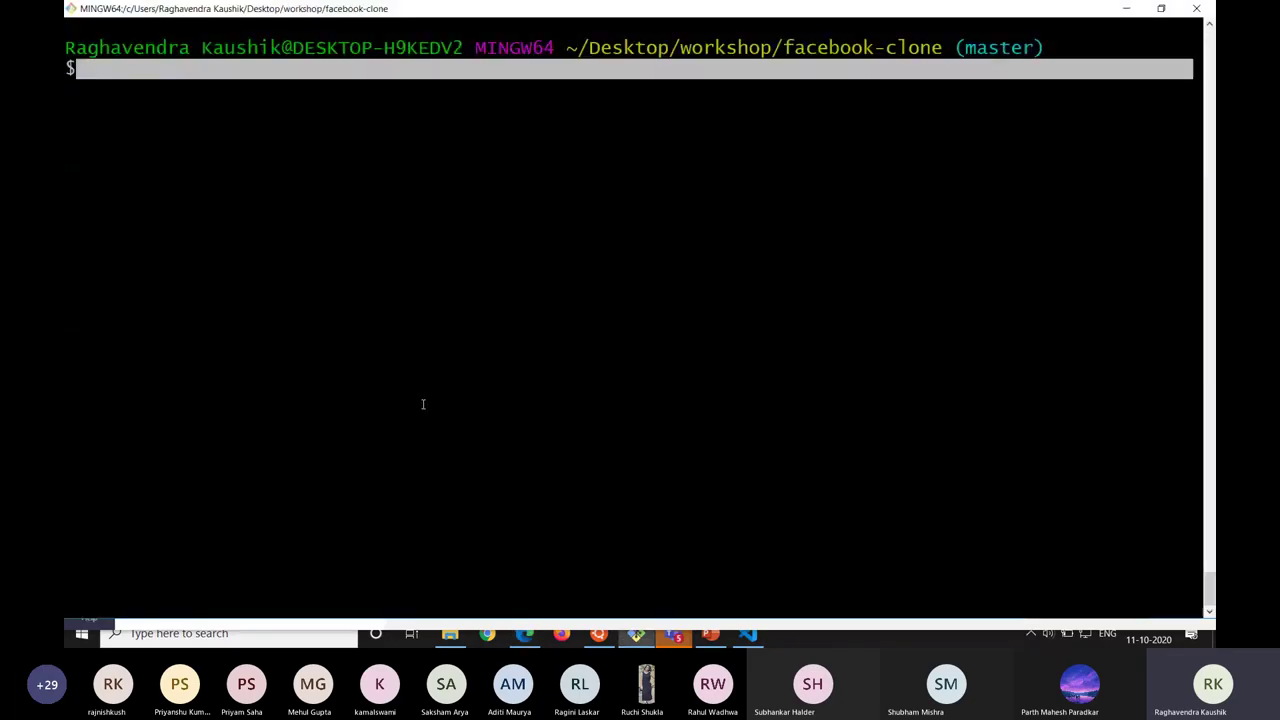
# Type git push origin master, cancel it unrun, and return toward the Teams meeting.
pyautogui.write('git push ori')
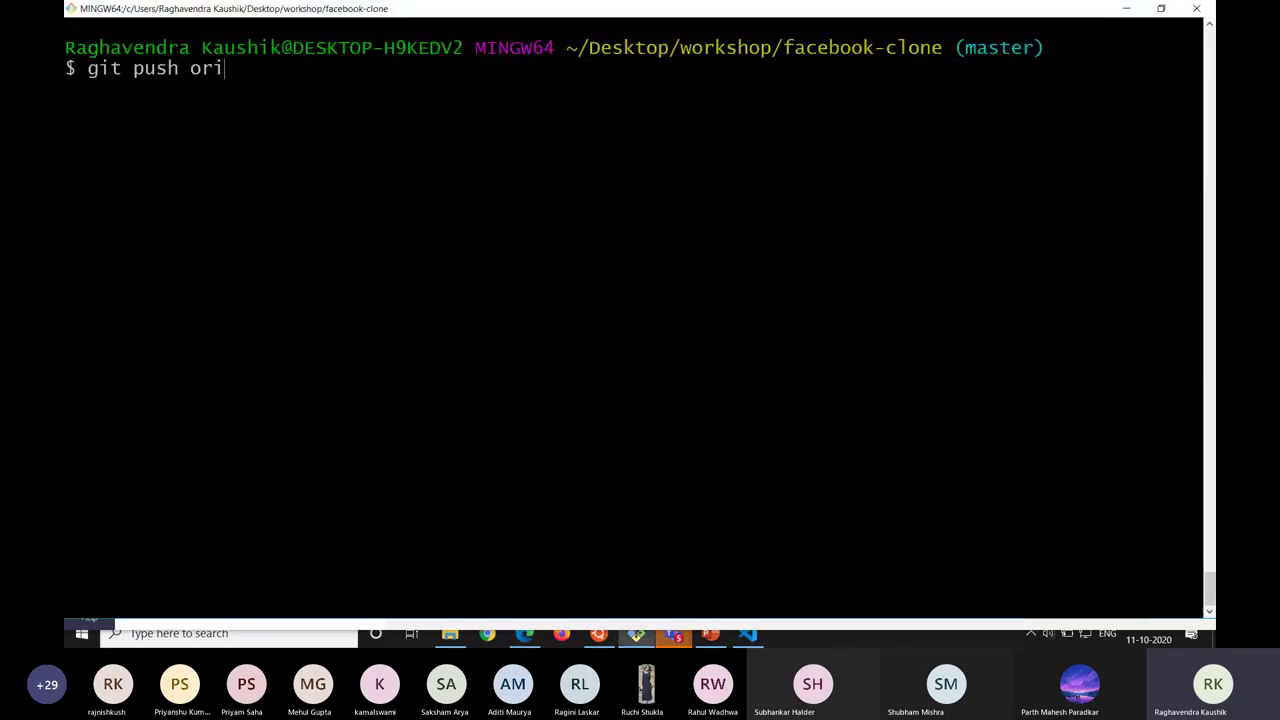
pyautogui.write('ng')
pyautogui.press('BackSpace')
pyautogui.press('BackSpace')
pyautogui.write('gin master')
pyautogui.hotkey('ctrl', 'c')
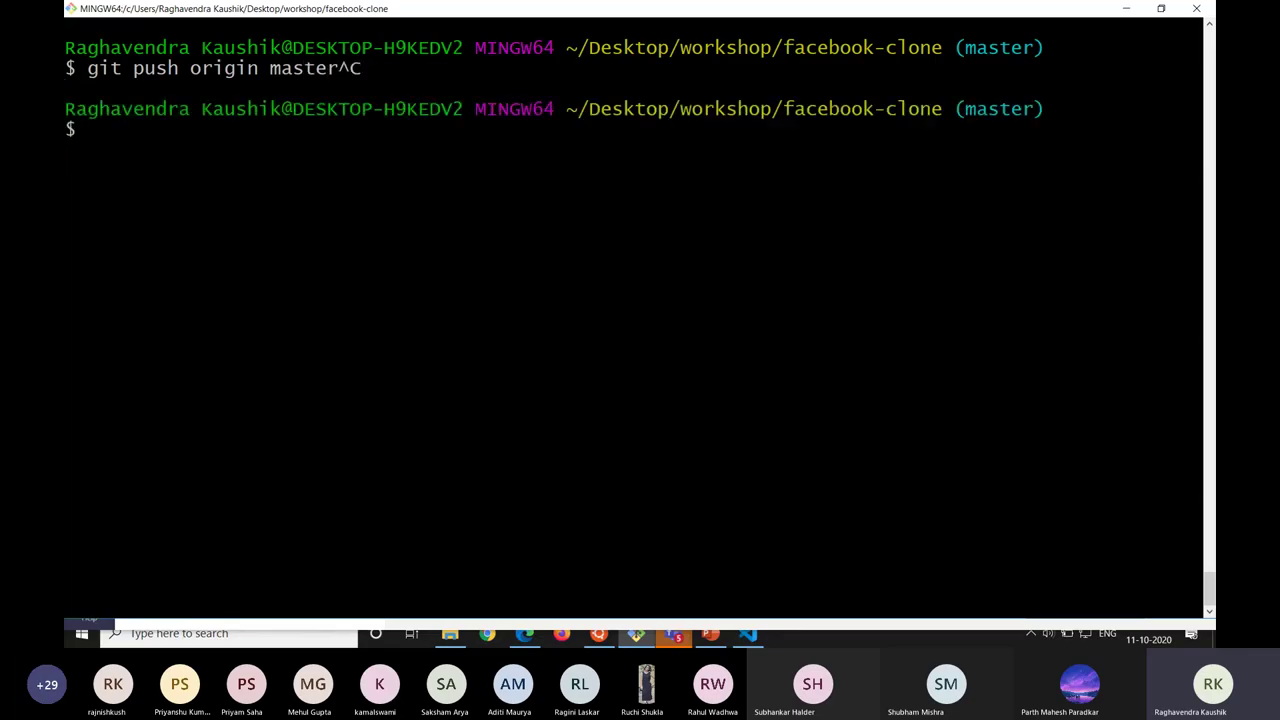
pyautogui.hotkey('alt', 'Tab')
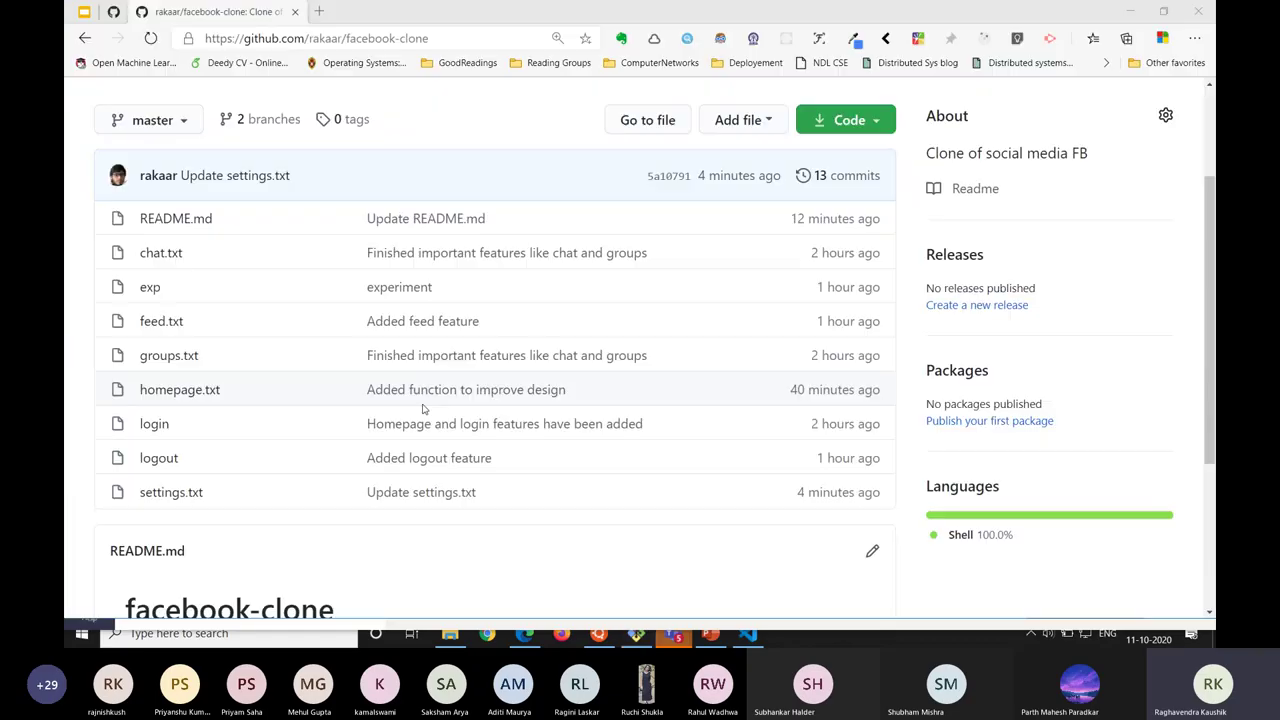
pyautogui.hotkey('alt', 'Tab')
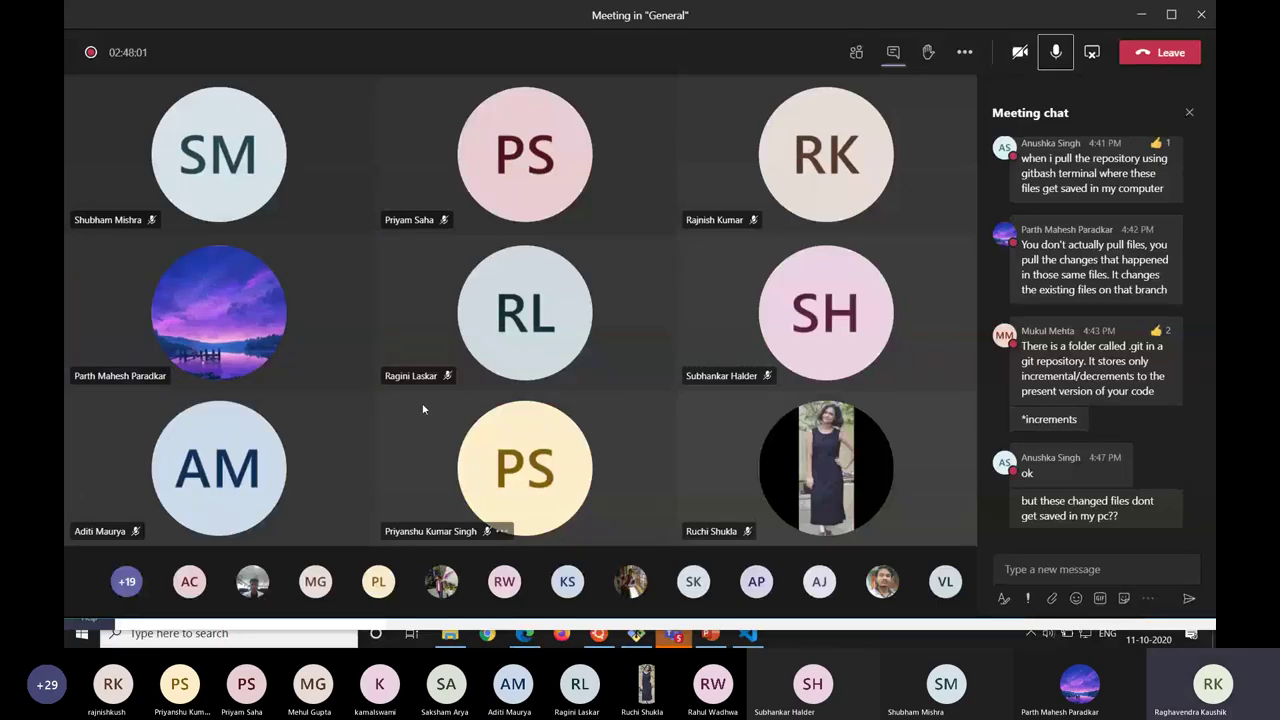
# Post the three-line reply 'acha cool / thanks / Will show that' in the meeting chat.
pyautogui.hotkey('alt', 'Tab')
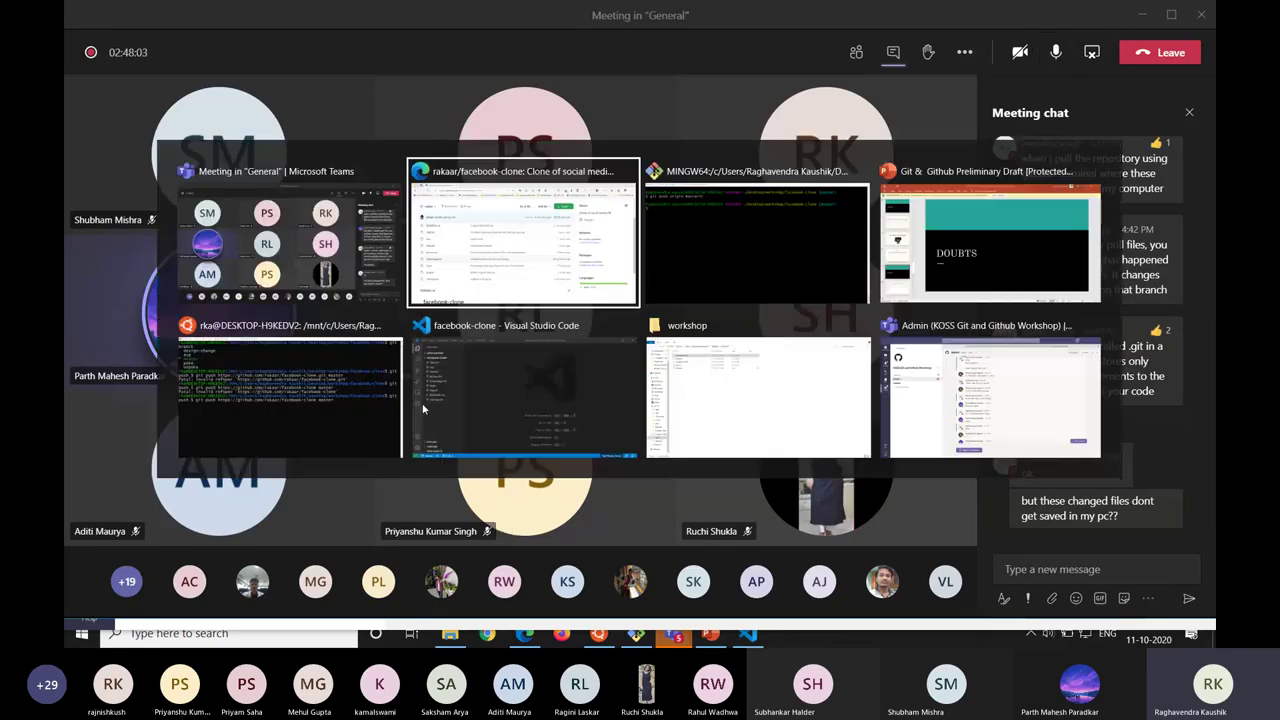
pyautogui.press('Escape')
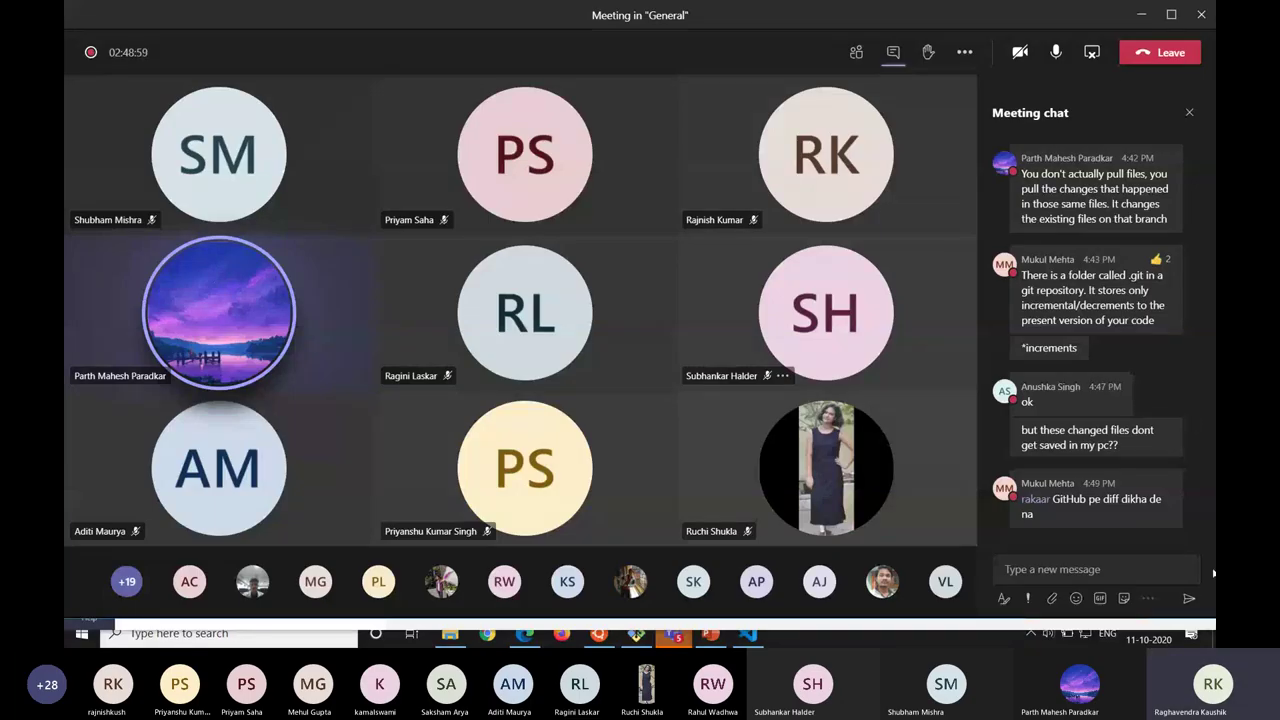
pyautogui.click(1139, 570)
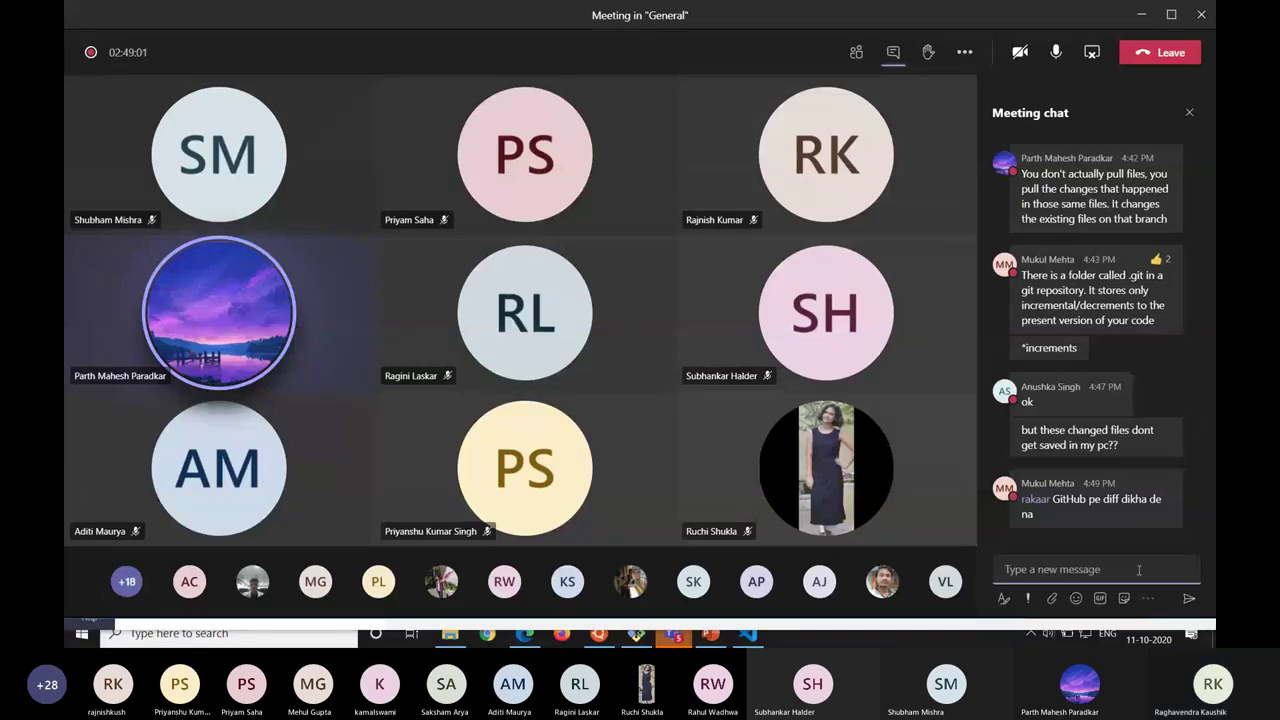
pyautogui.write('acha cool')
pyautogui.hotkey('shift', 'Return')
pyautogui.write('th')
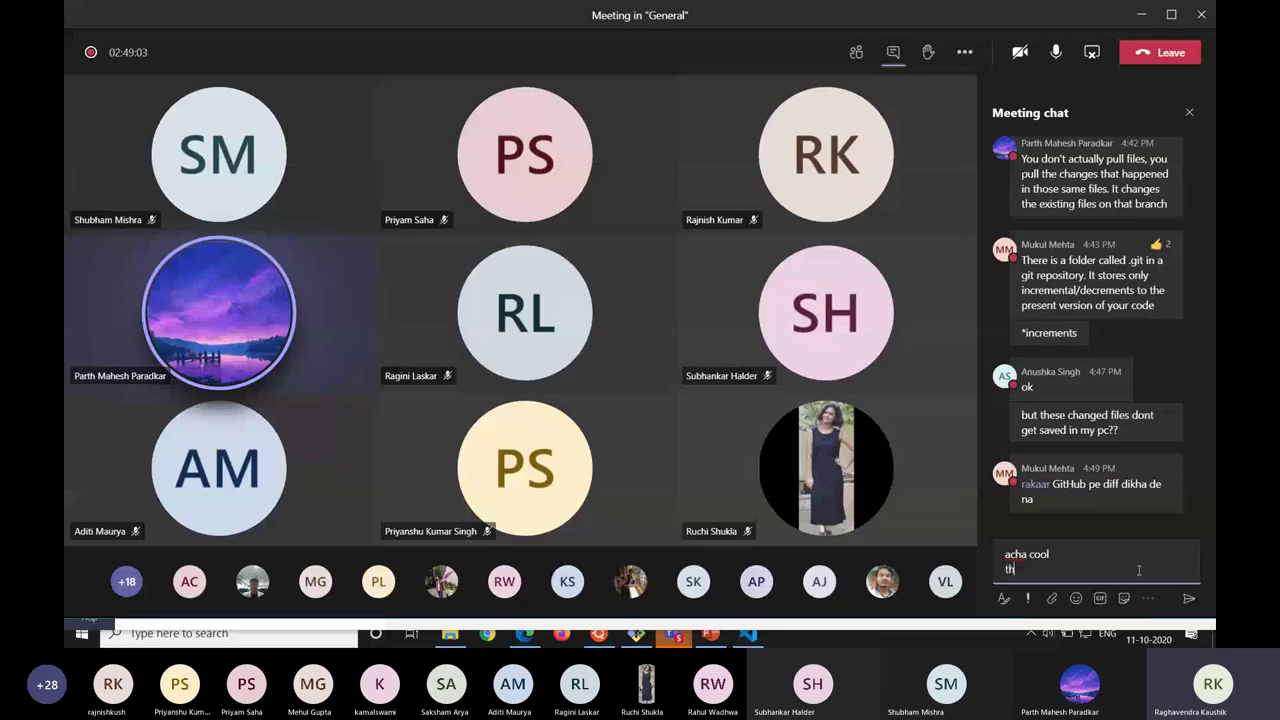
pyautogui.write('anks')
pyautogui.hotkey('shift', 'Return')
pyautogui.write('Will sh')
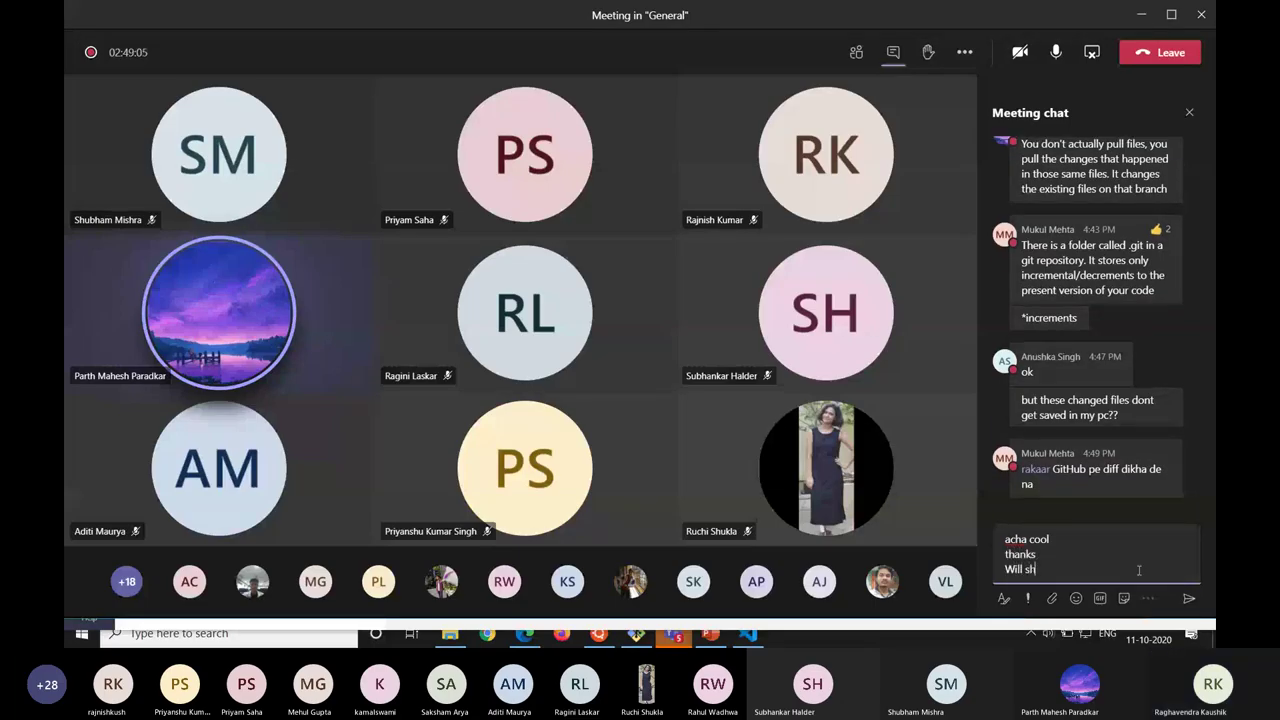
pyautogui.write('ow that')
pyautogui.press('Return')
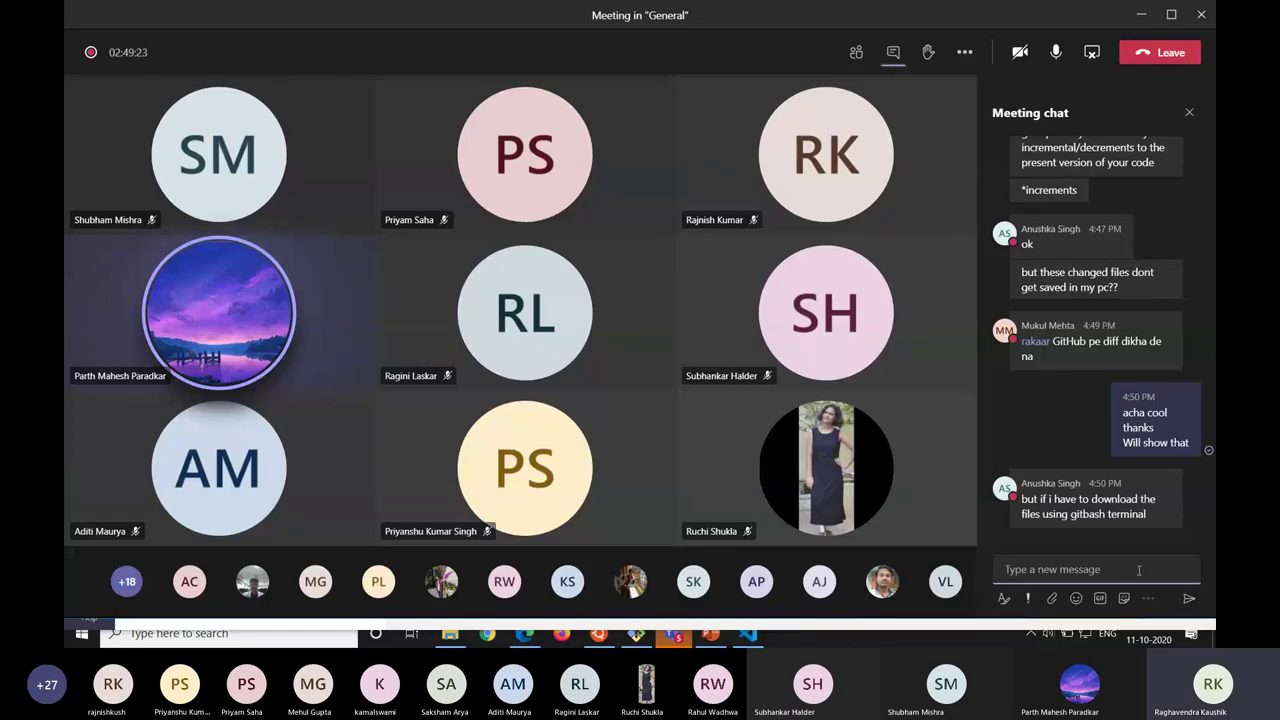
# Bring the facebook-clone GitHub page in Edge back to the front.
pyautogui.hotkey('alt', 'Tab')
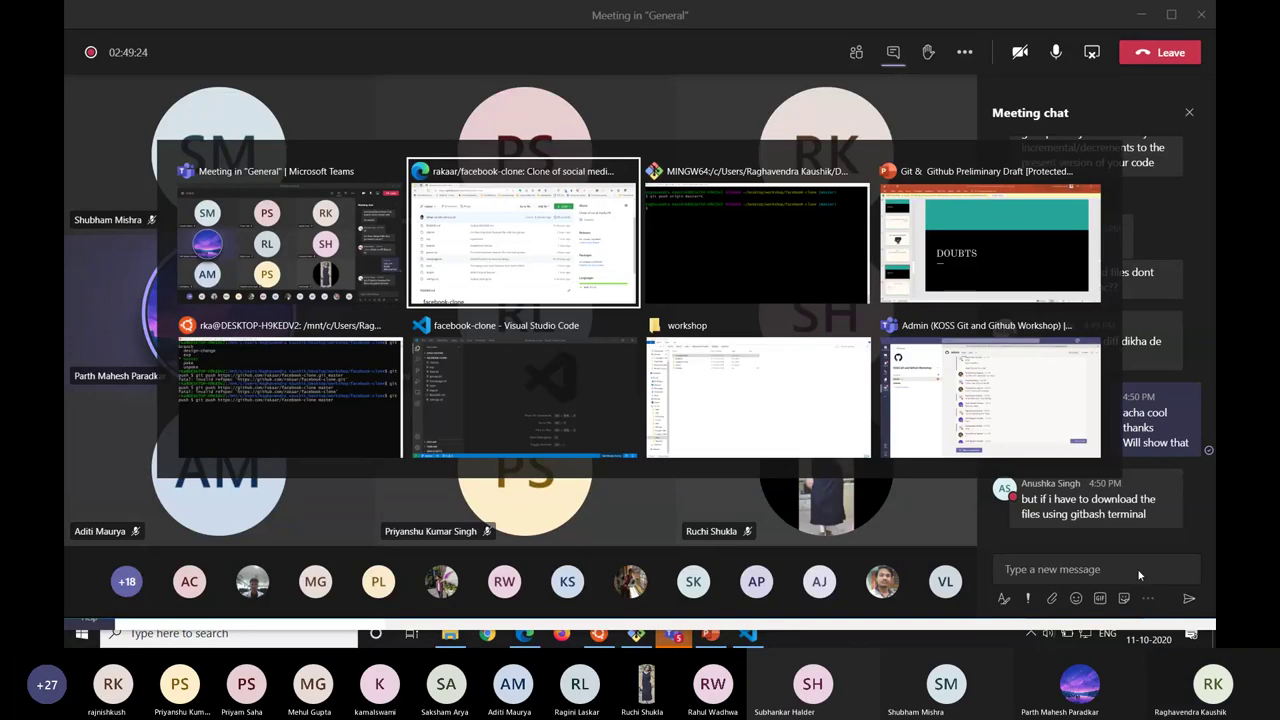
pyautogui.hotkey('alt', 'Tab')
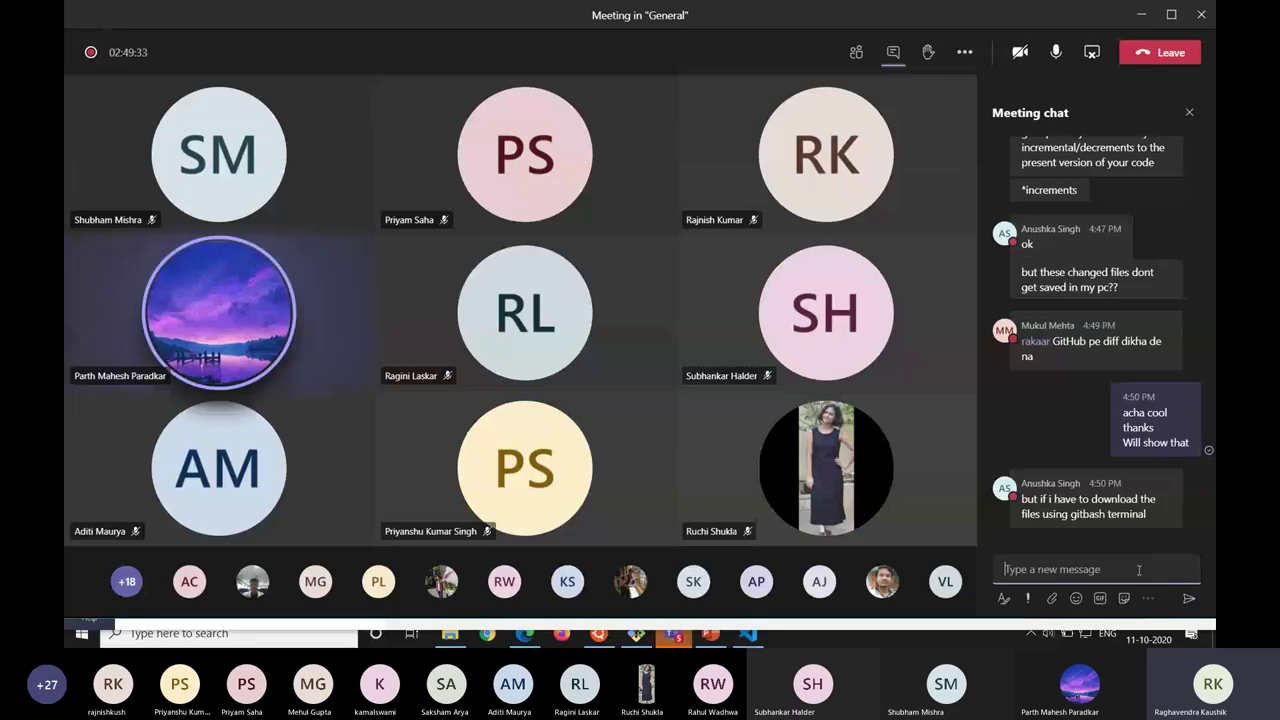
pyautogui.hotkey('alt', 'Tab')
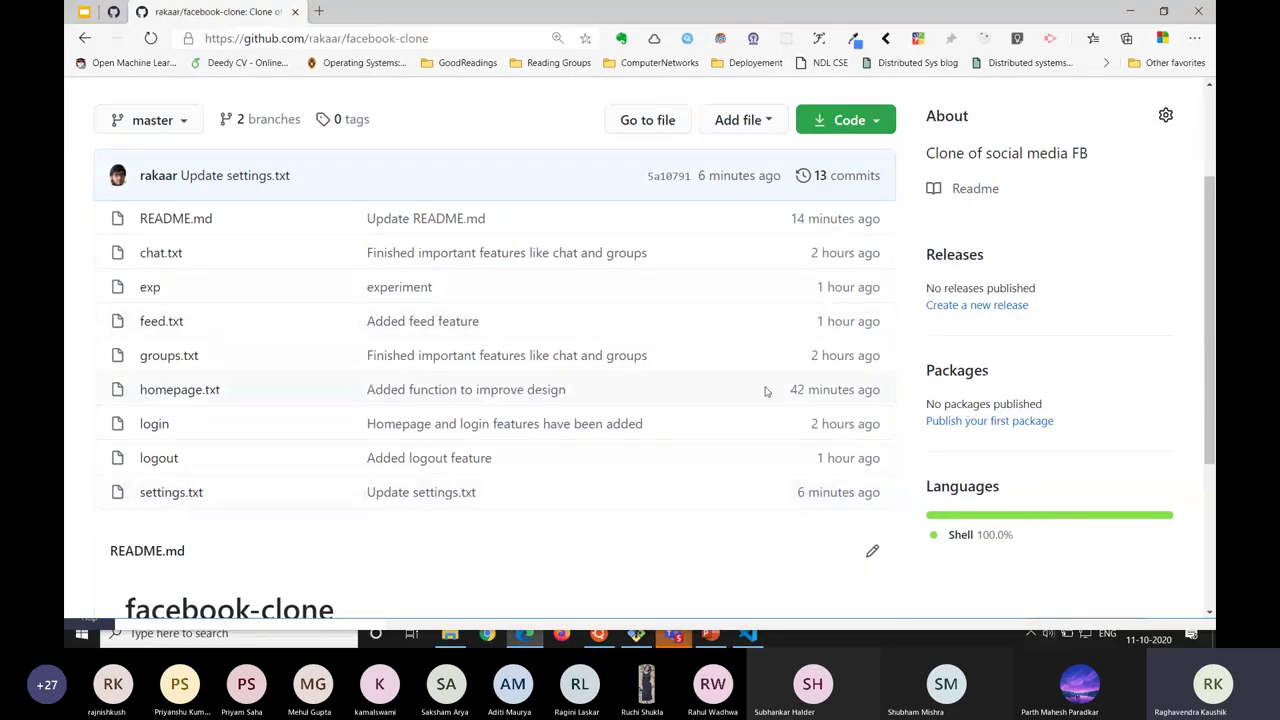
# Open chat.txt in GitHub's web editor and type 'change' on a new line below the first line.
pyautogui.scroll(2, 766, 390)
pyautogui.scroll(-2, 309, 360)
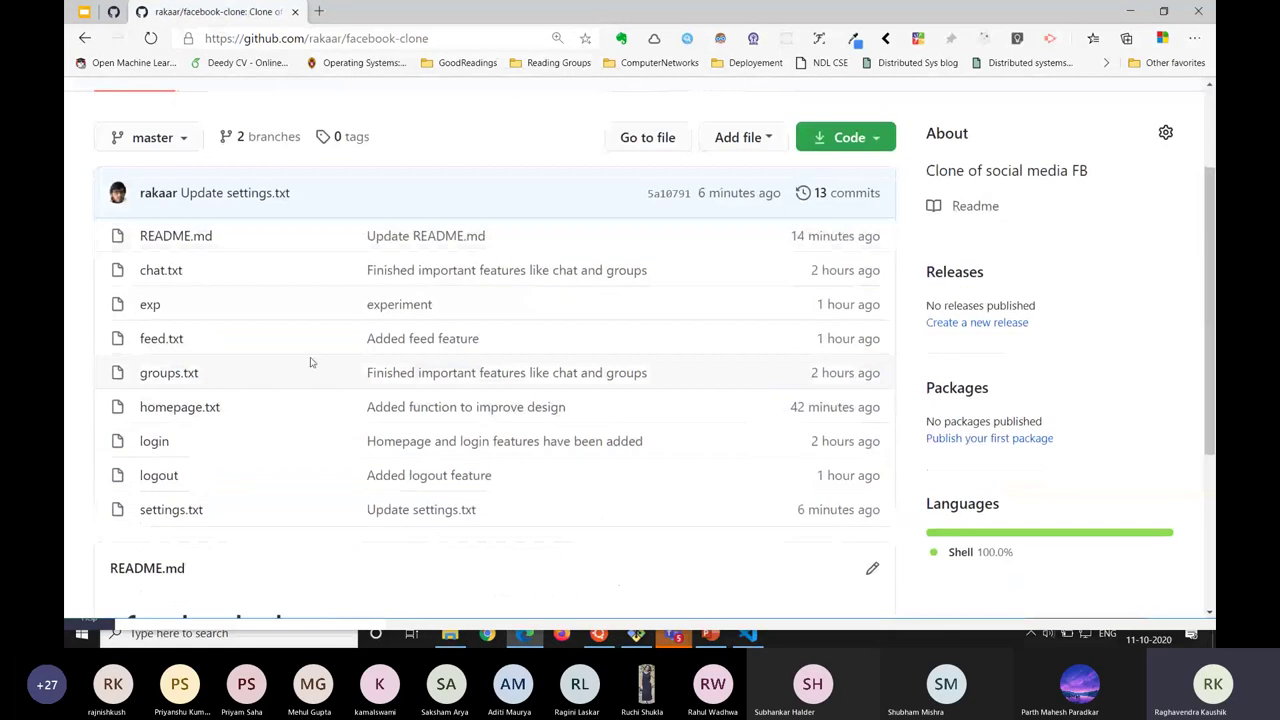
pyautogui.click(145, 280)
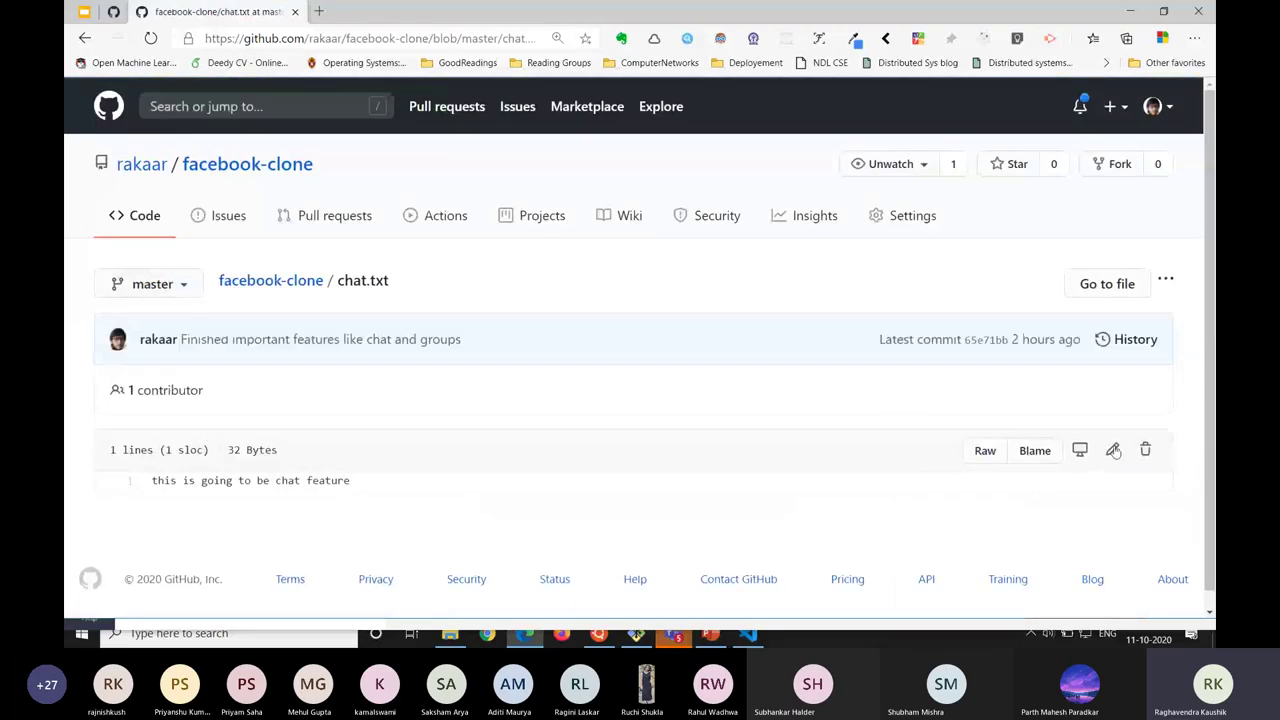
pyautogui.click(1113, 450)
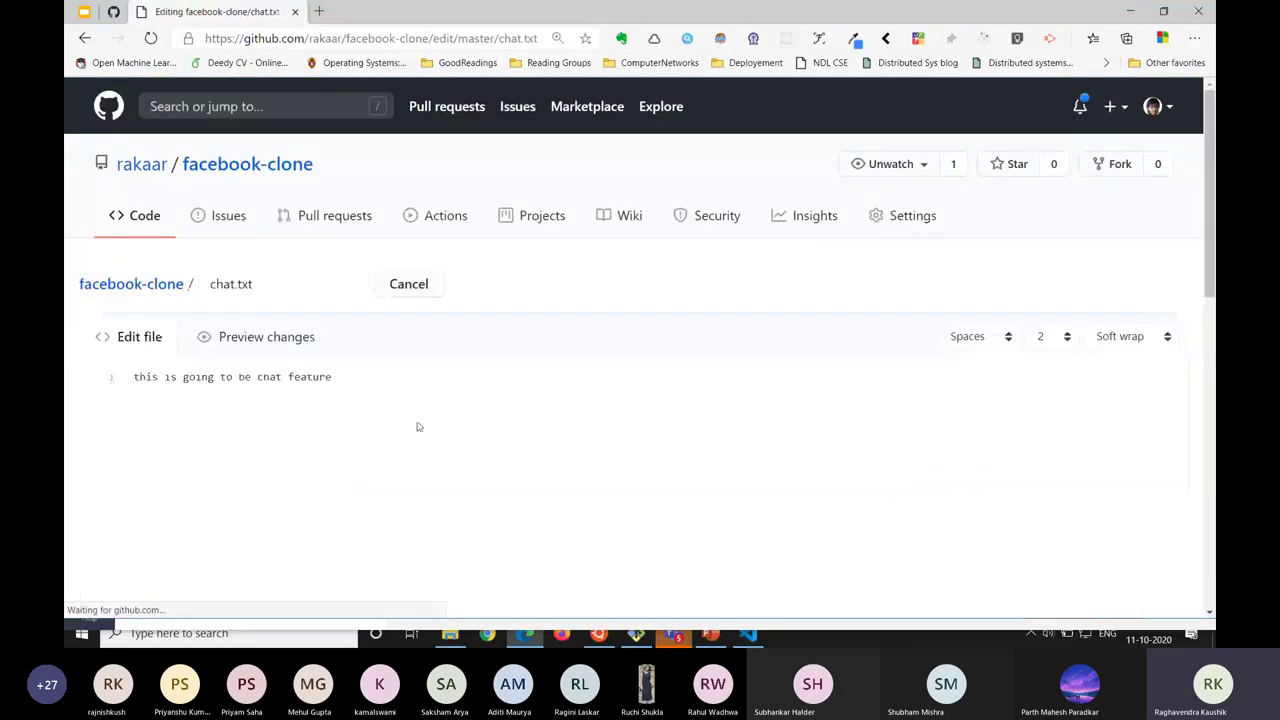
pyautogui.click(368, 370)
pyautogui.press('Return')
pyautogui.press('Return')
pyautogui.write('chan')
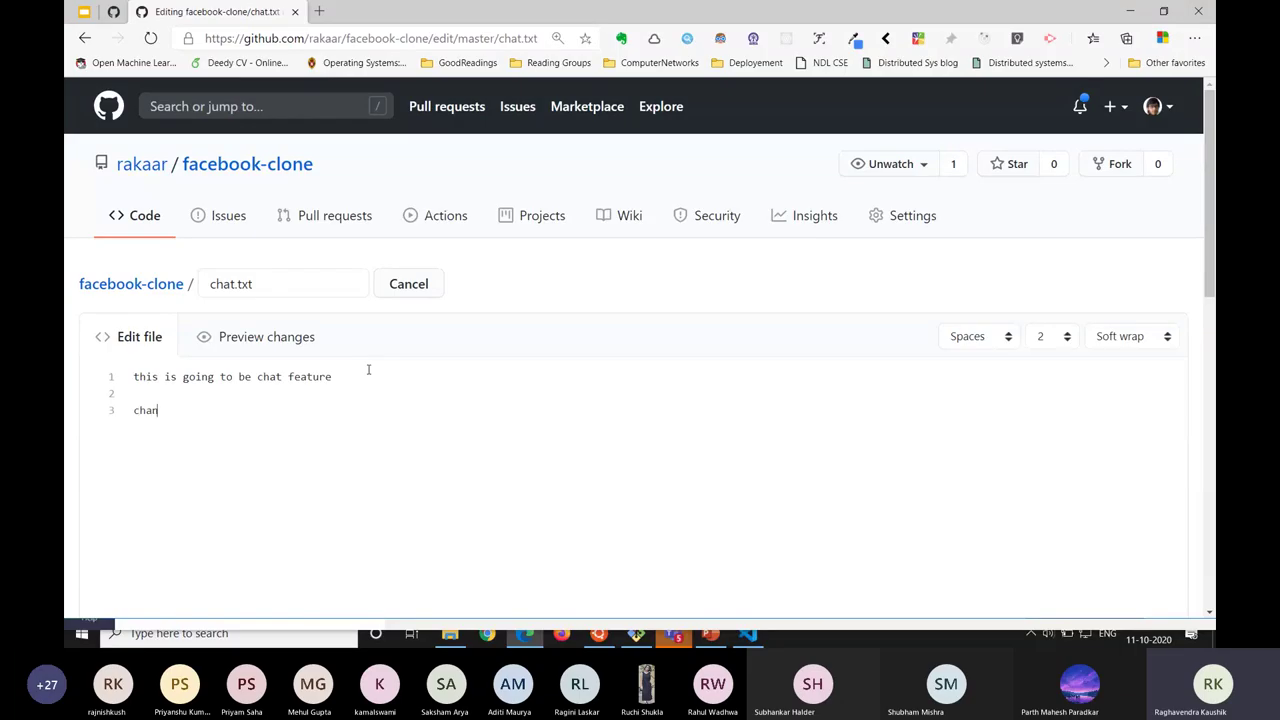
pyautogui.write('ge')
pyautogui.hotkey('alt', 'Tab')
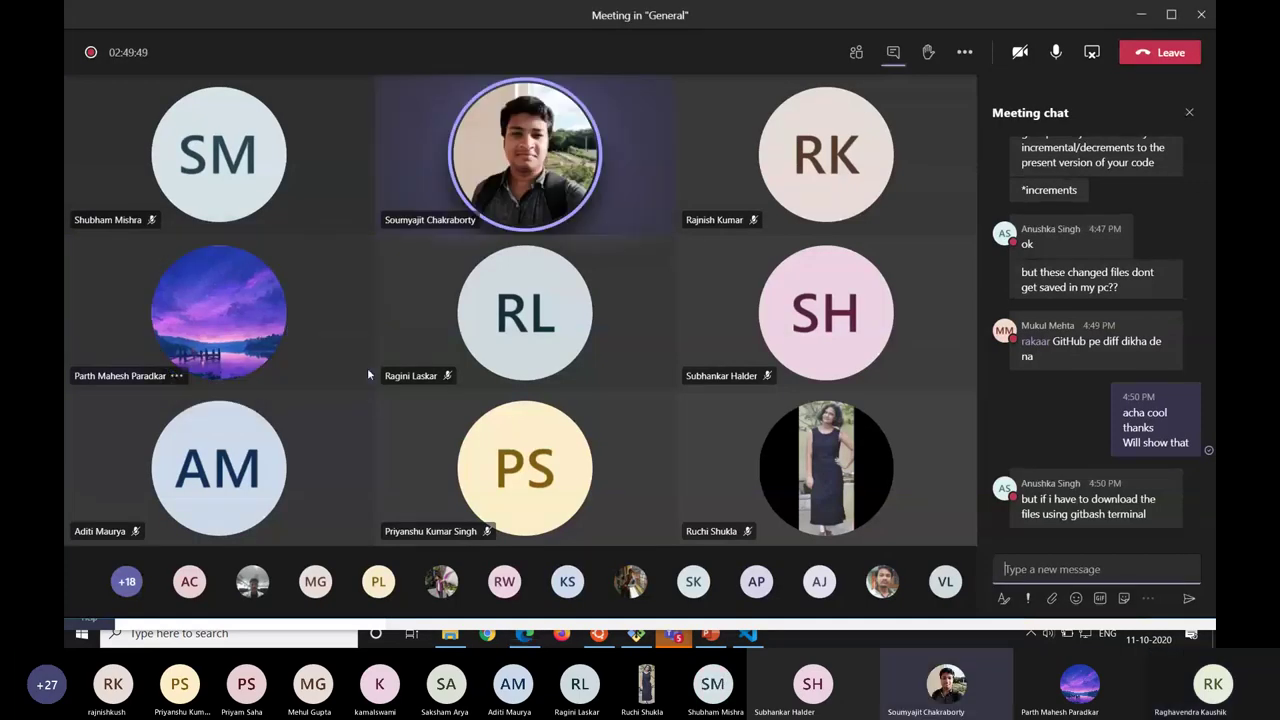
pyautogui.hotkey('alt', 'Tab')
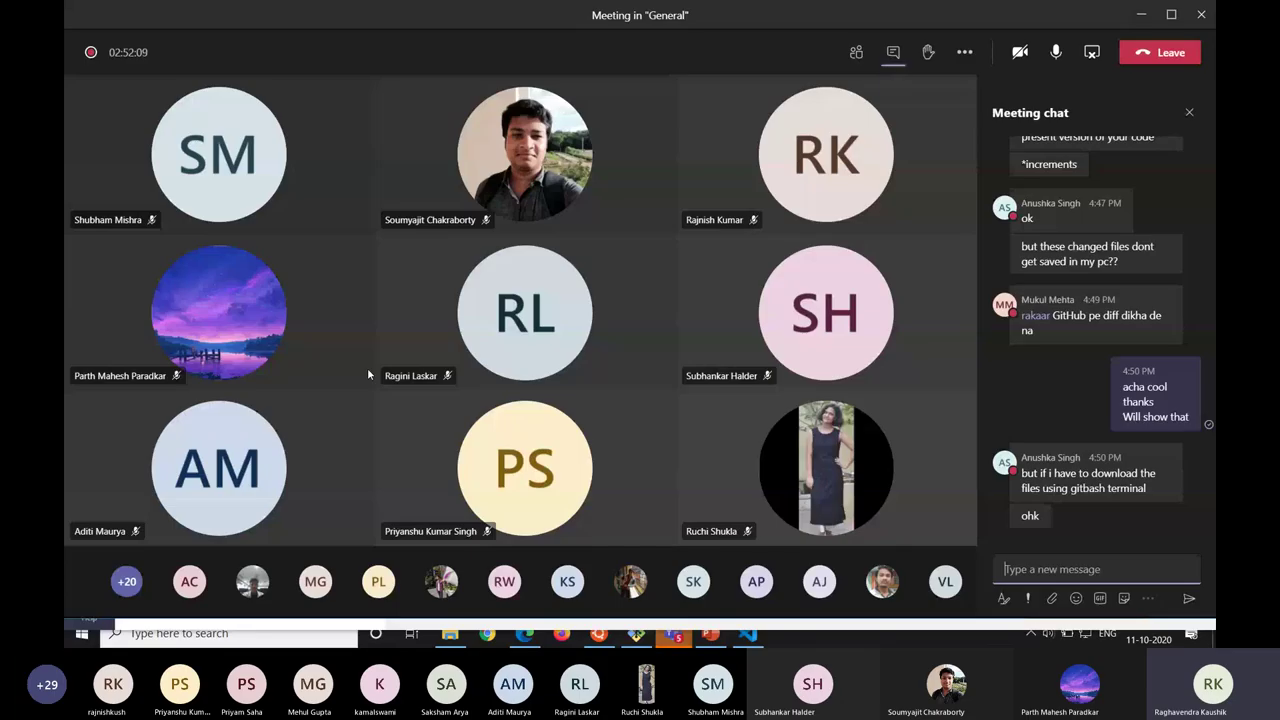
# Commit the chat.txt edit with third line 'change 1' to master as 'Update chat.txt'.
pyautogui.hotkey('alt', 'Tab')
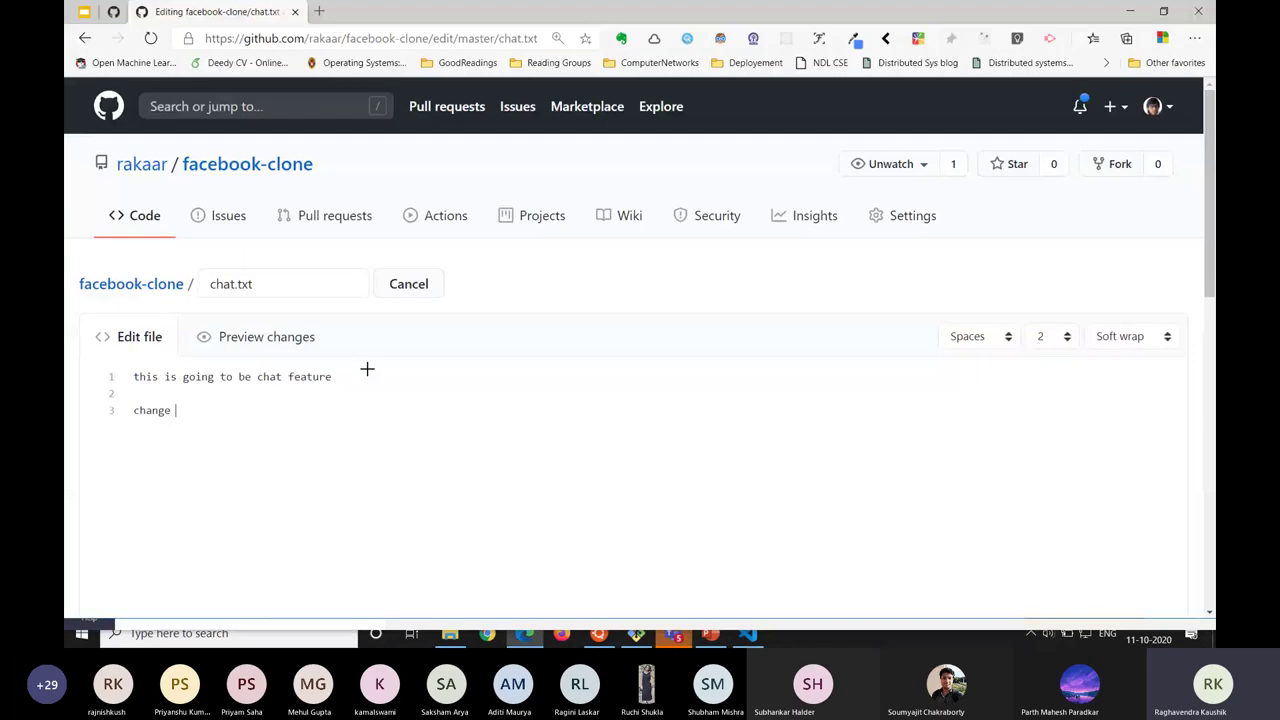
pyautogui.hotkey('alt', 'Tab')
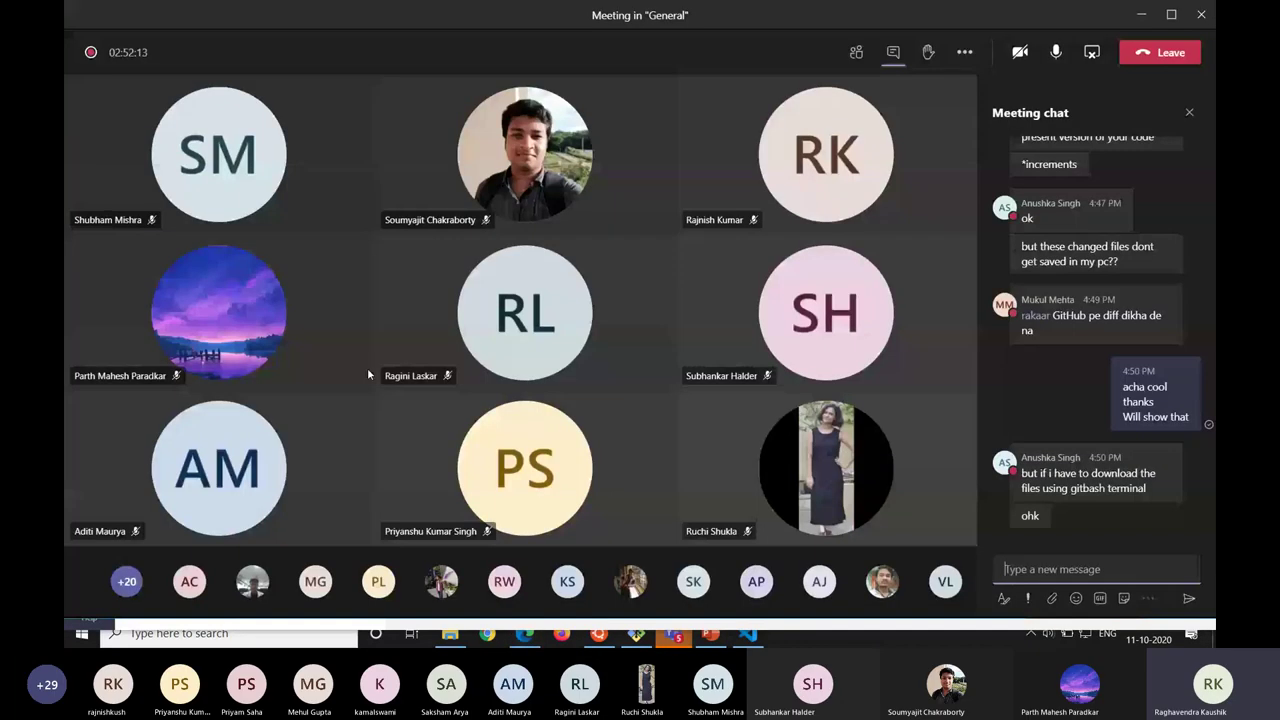
pyautogui.hotkey('alt', 'Tab')
pyautogui.hotkey('alt', 'Tab')
pyautogui.hotkey('alt', 'Tab')
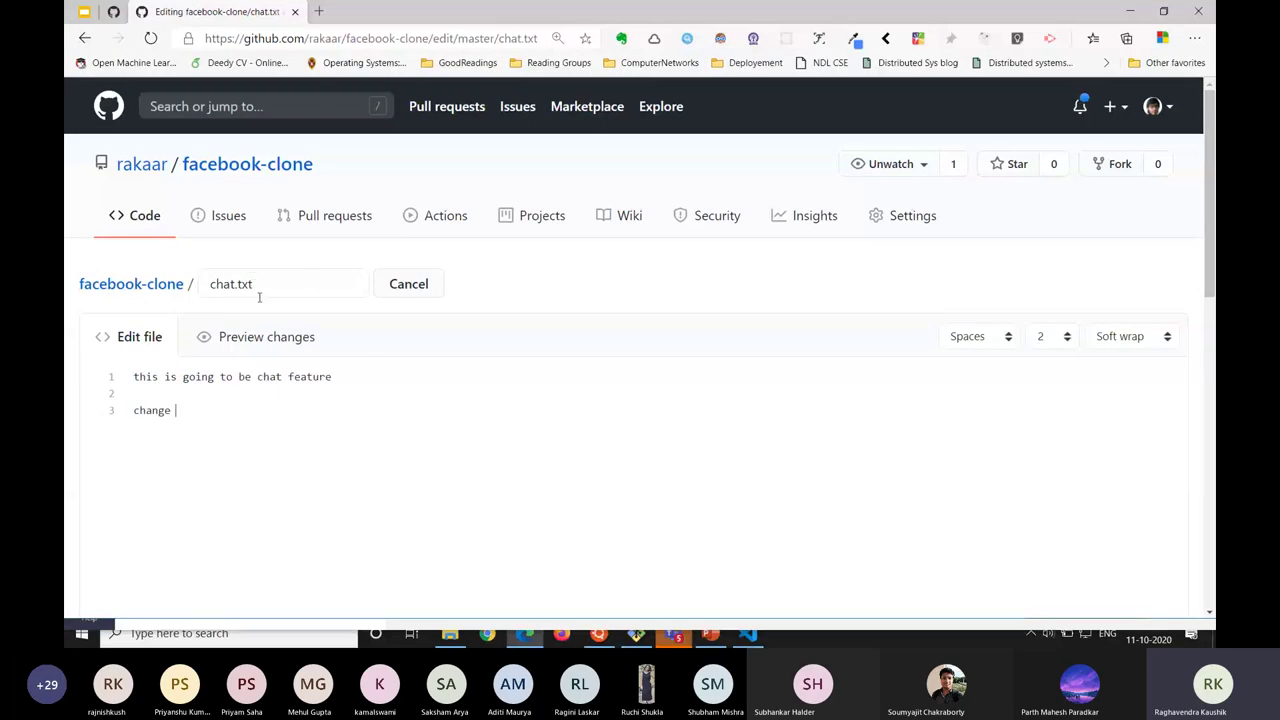
pyautogui.scroll(-10, 218, 418)
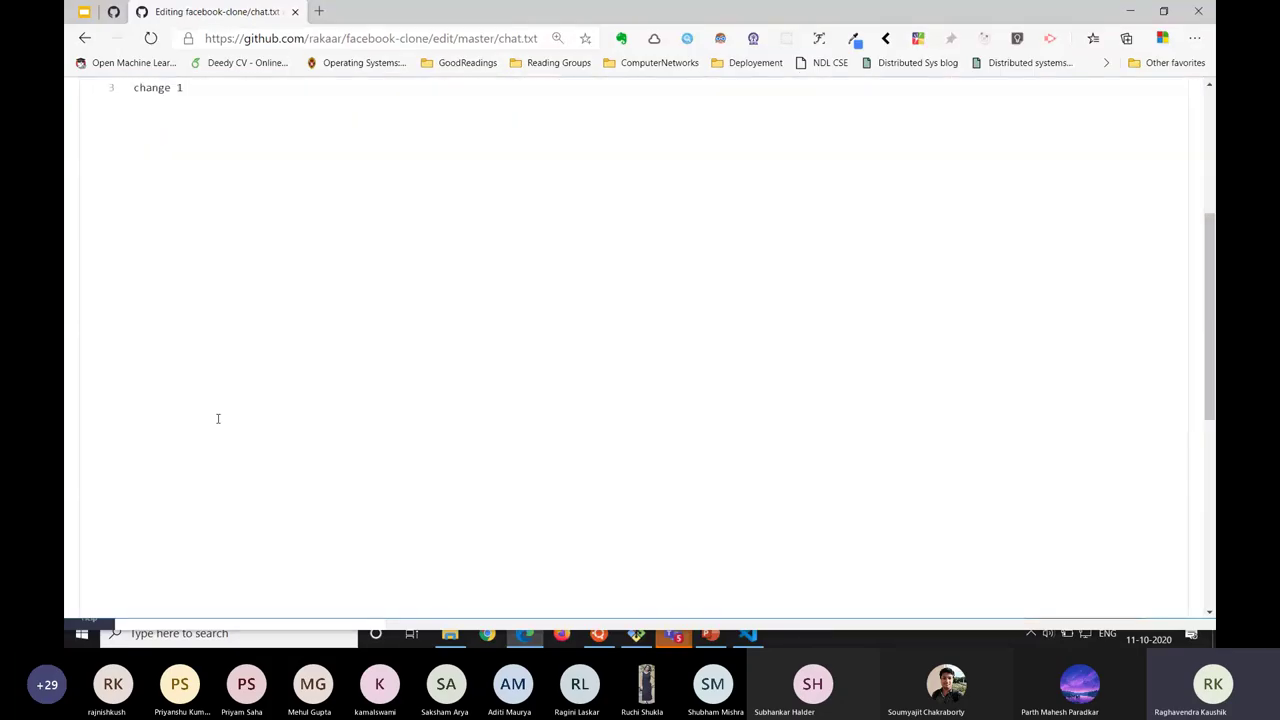
pyautogui.click(194, 581)
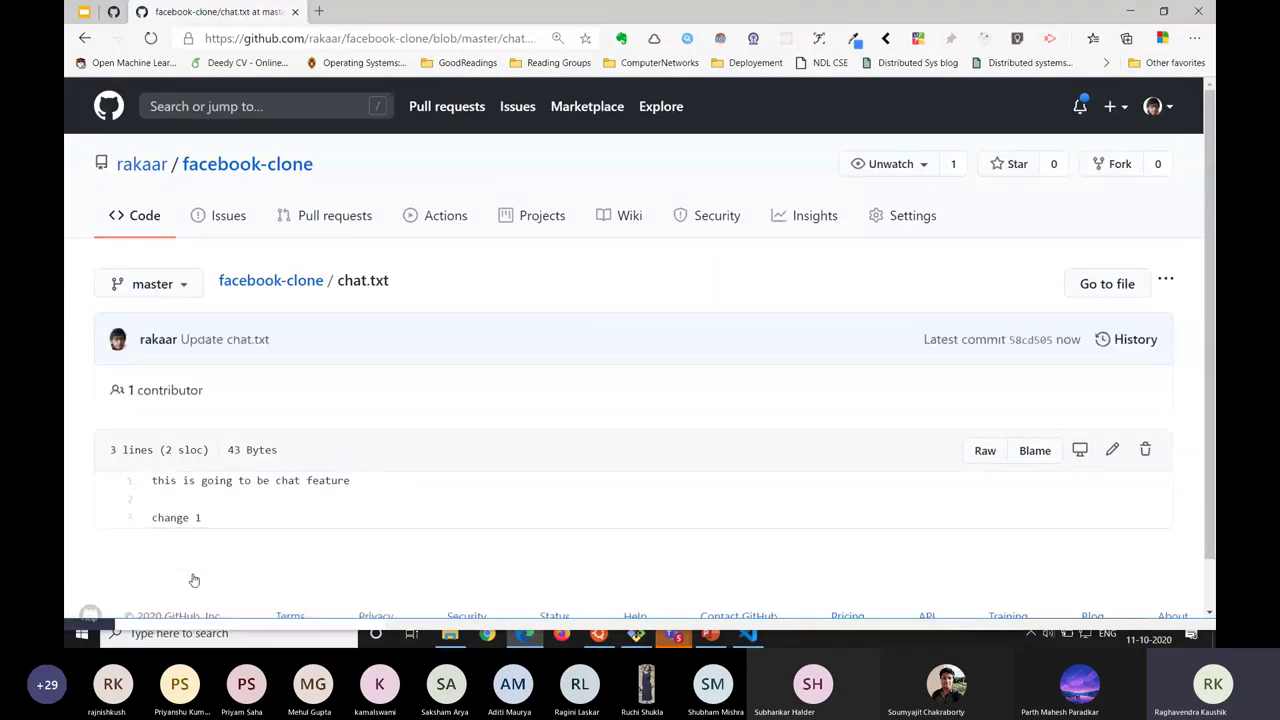
pyautogui.scroll(-1, 194, 581)
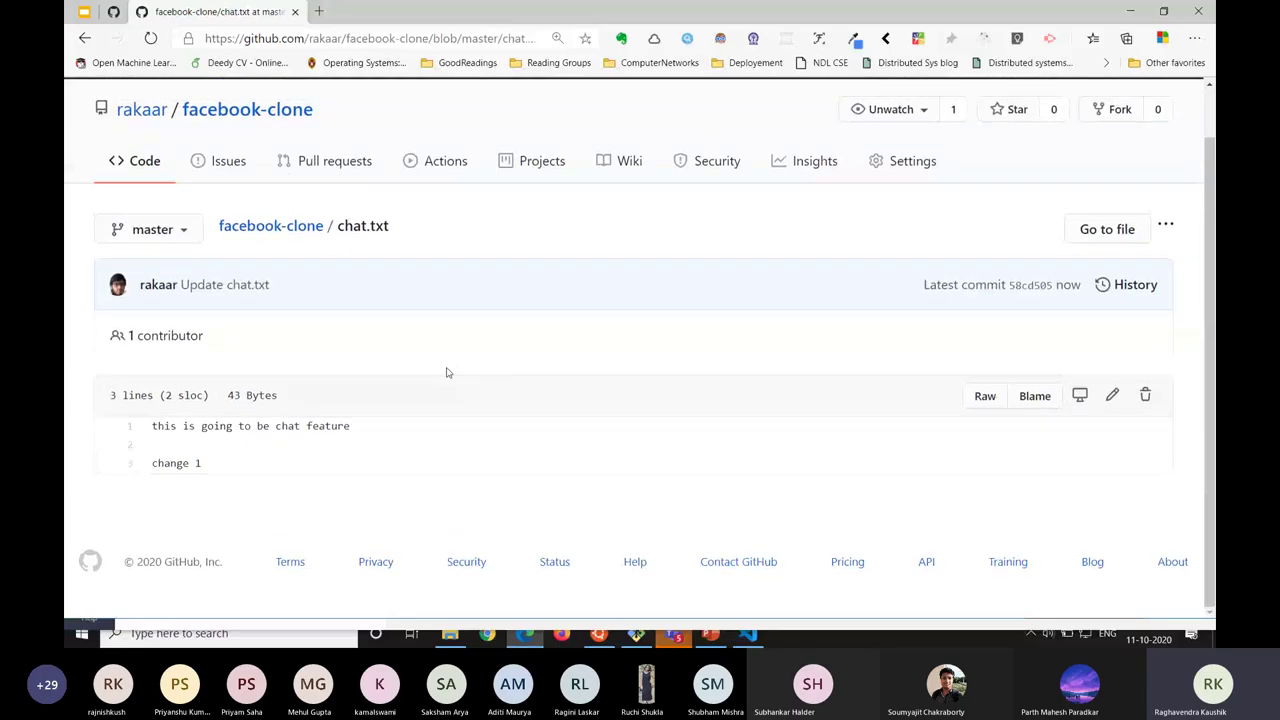
# Open the facebook-clone commit history on GitHub, with Update chat.txt as the newest commit.
pyautogui.press('e')
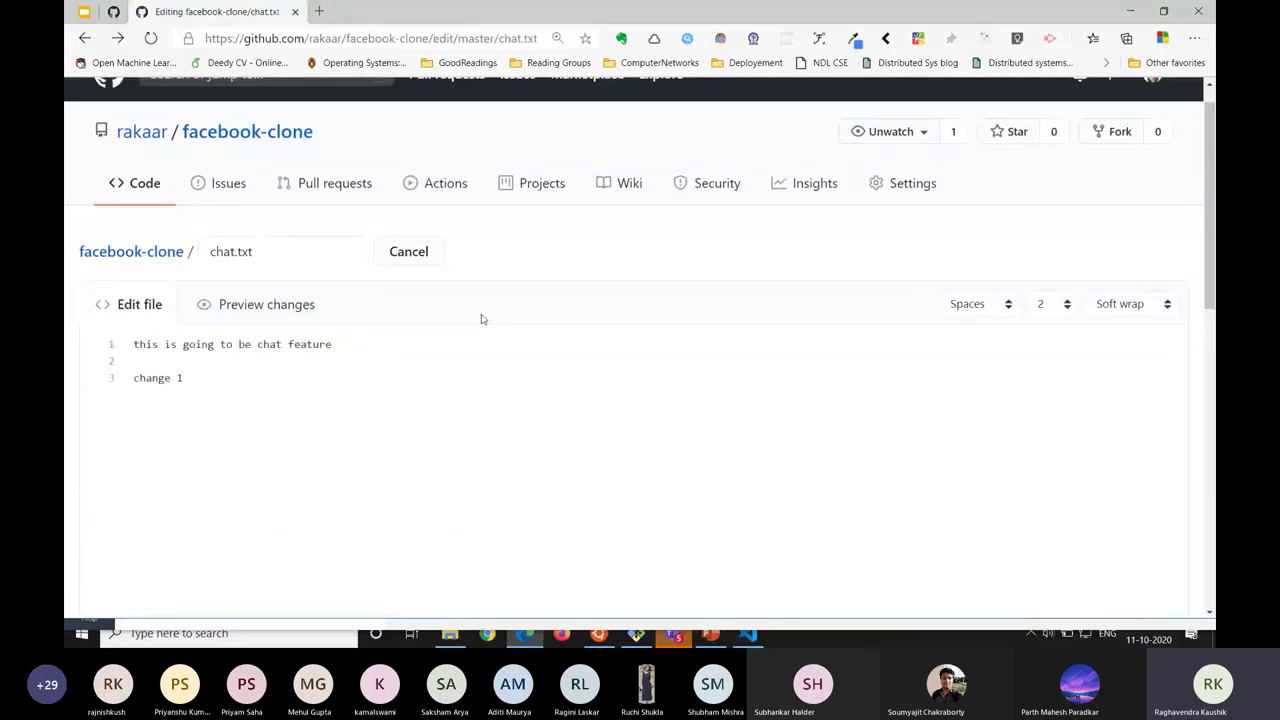
pyautogui.hotkey('alt', 'Left')
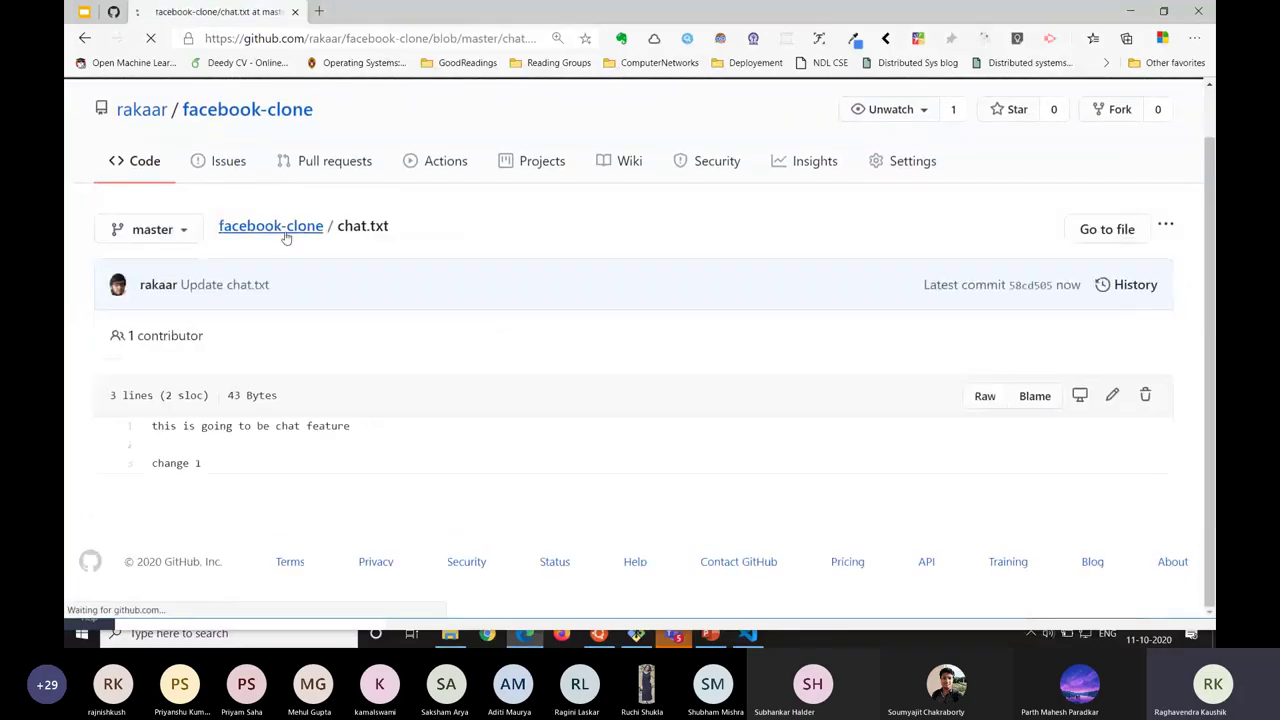
pyautogui.click(285, 230)
pyautogui.scroll(-1, 757, 323)
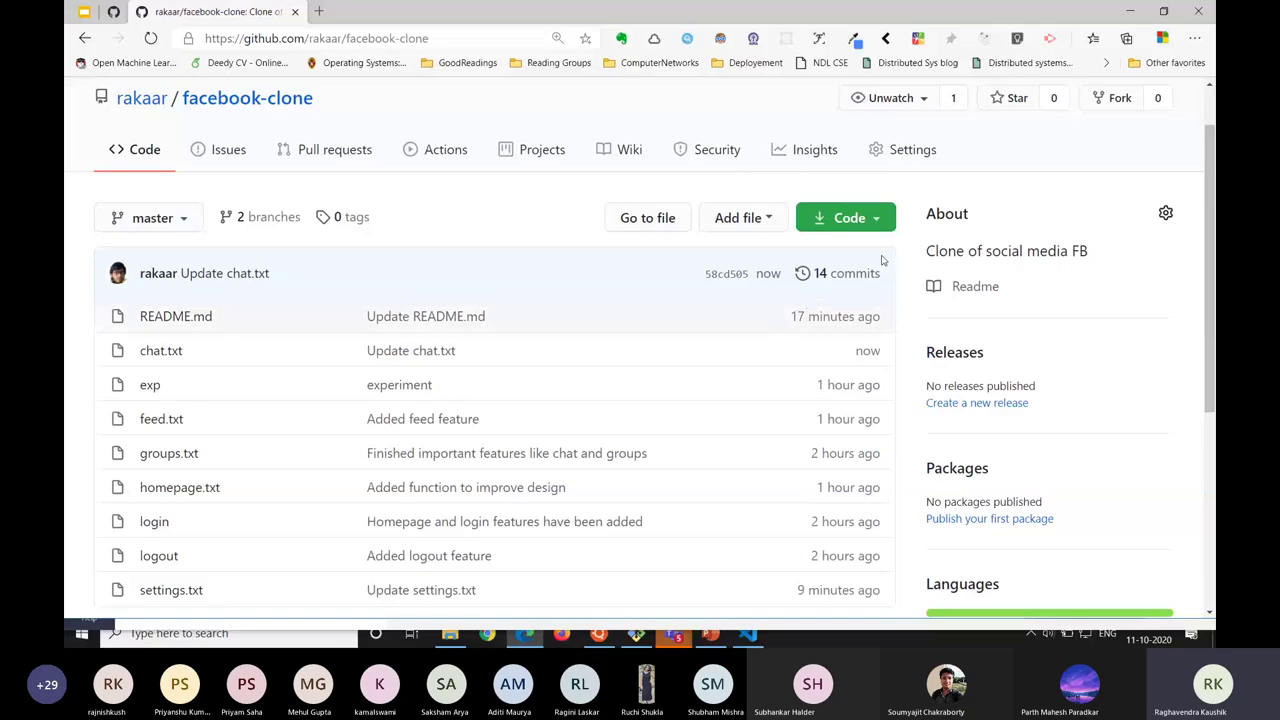
pyautogui.click(846, 275)
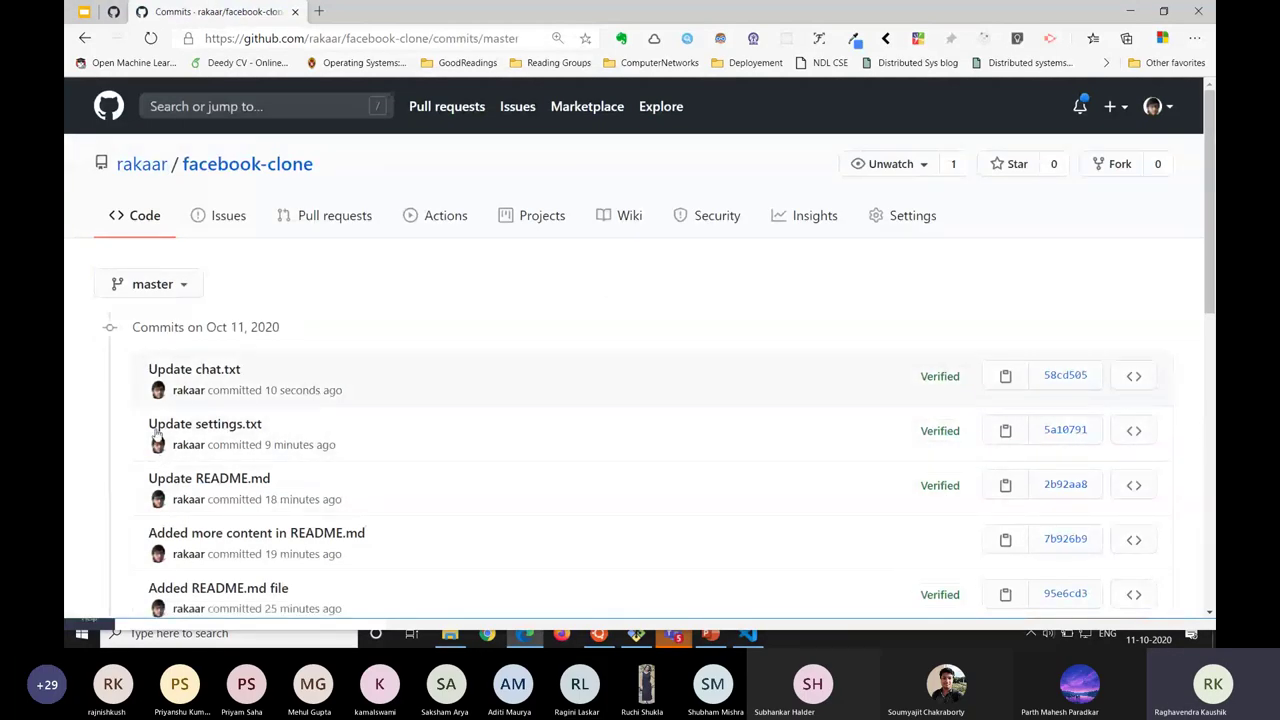
# Run git log in Git Bash to check the local commit history.
pyautogui.hotkey('alt', 'Tab')
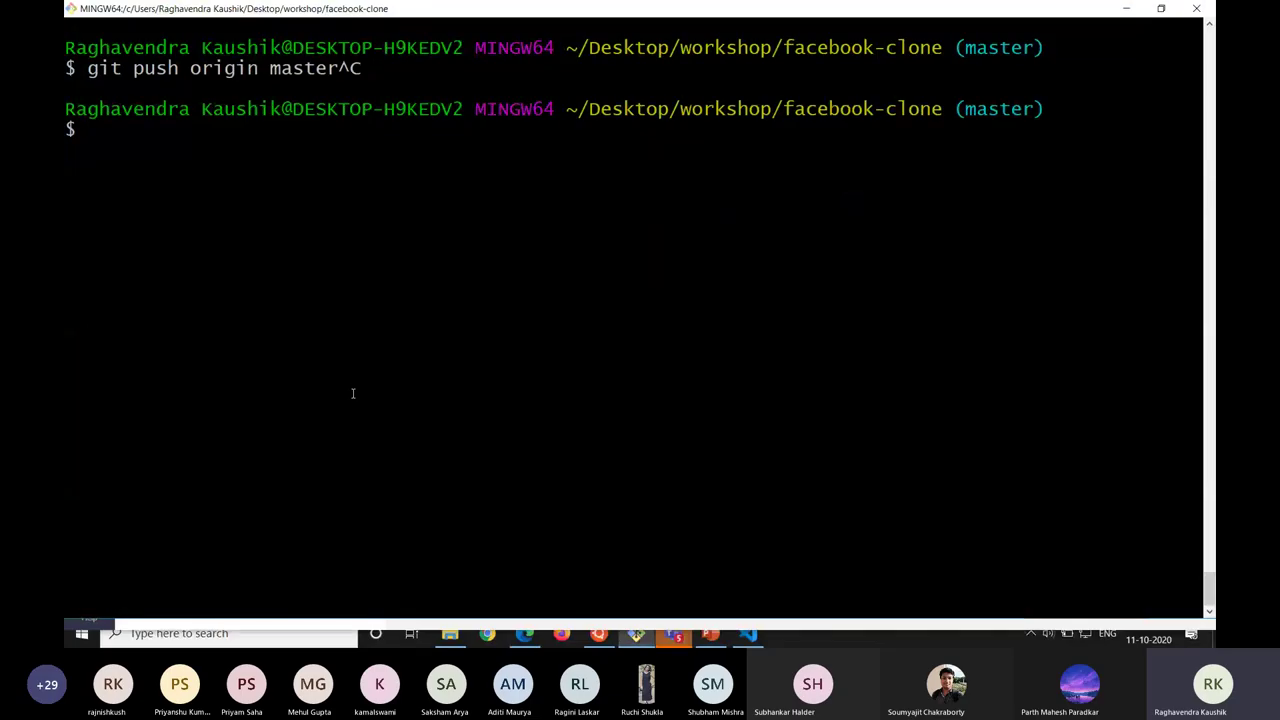
pyautogui.hotkey('ctrl', 'l')
pyautogui.write('git log')
pyautogui.press('Return')
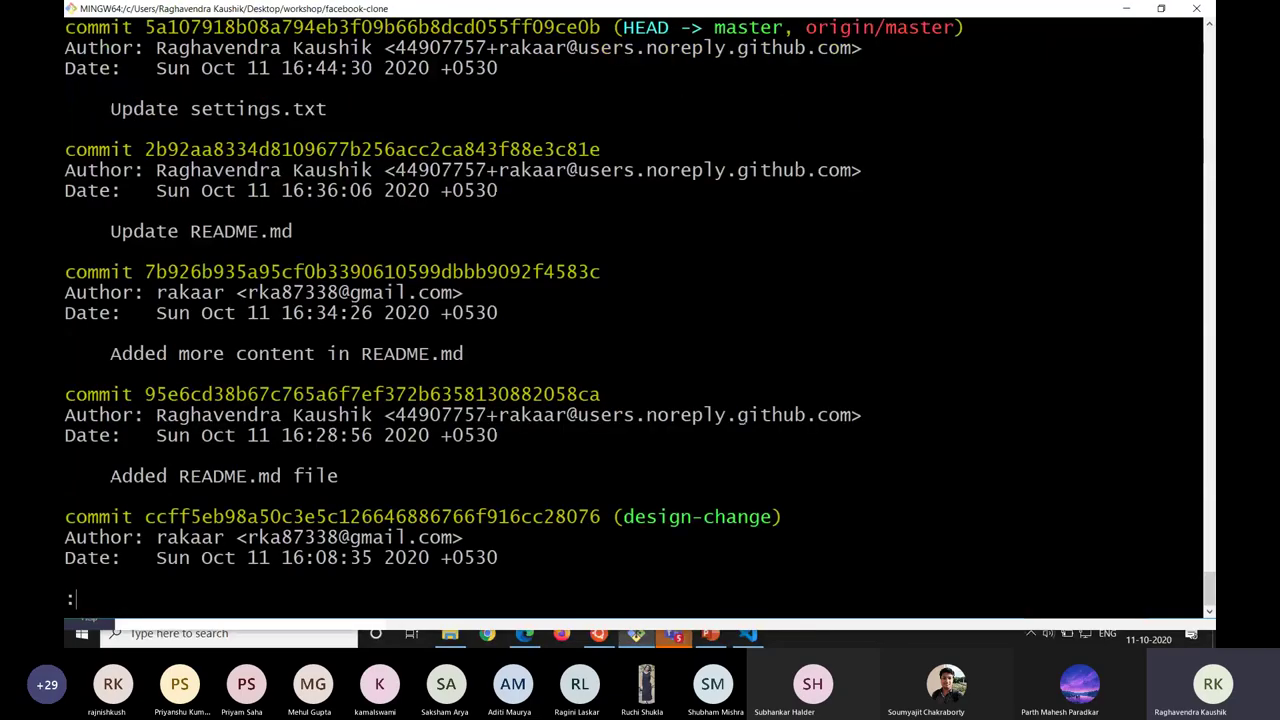
pyautogui.moveTo(68, 65); pyautogui.dragTo(70, 90)
pyautogui.press('q')
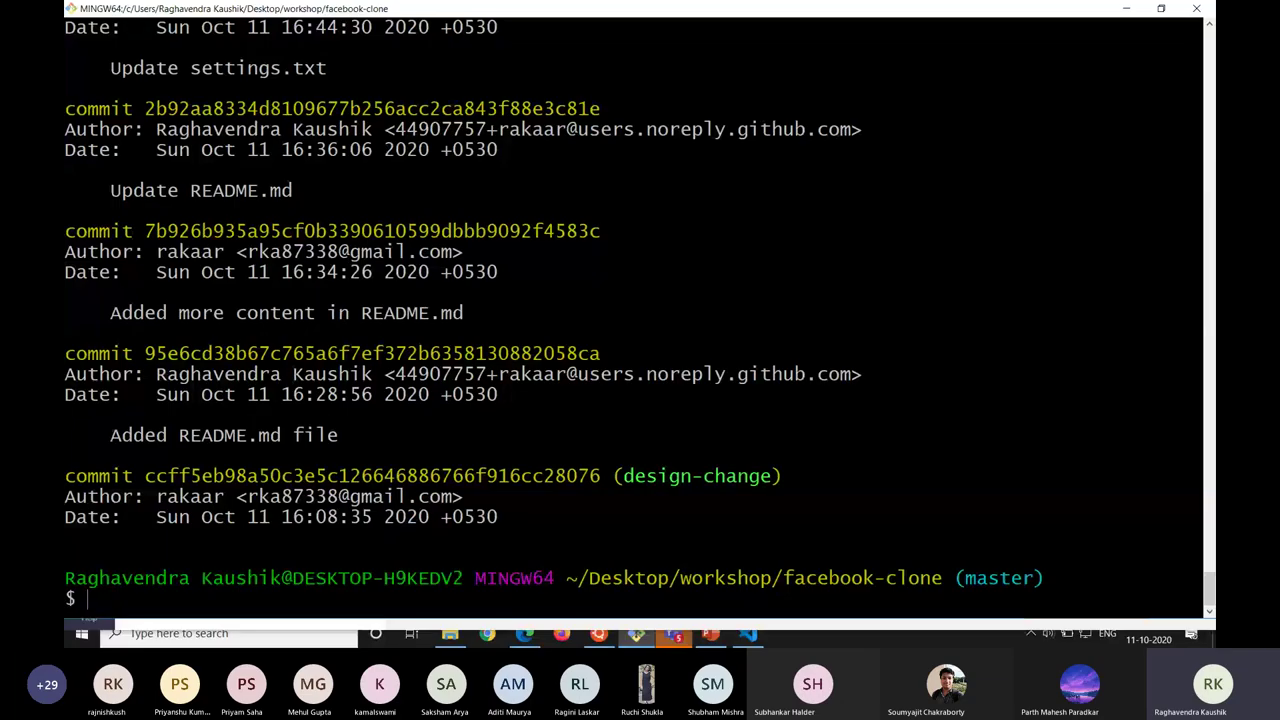
pyautogui.hotkey('alt', 'Tab')
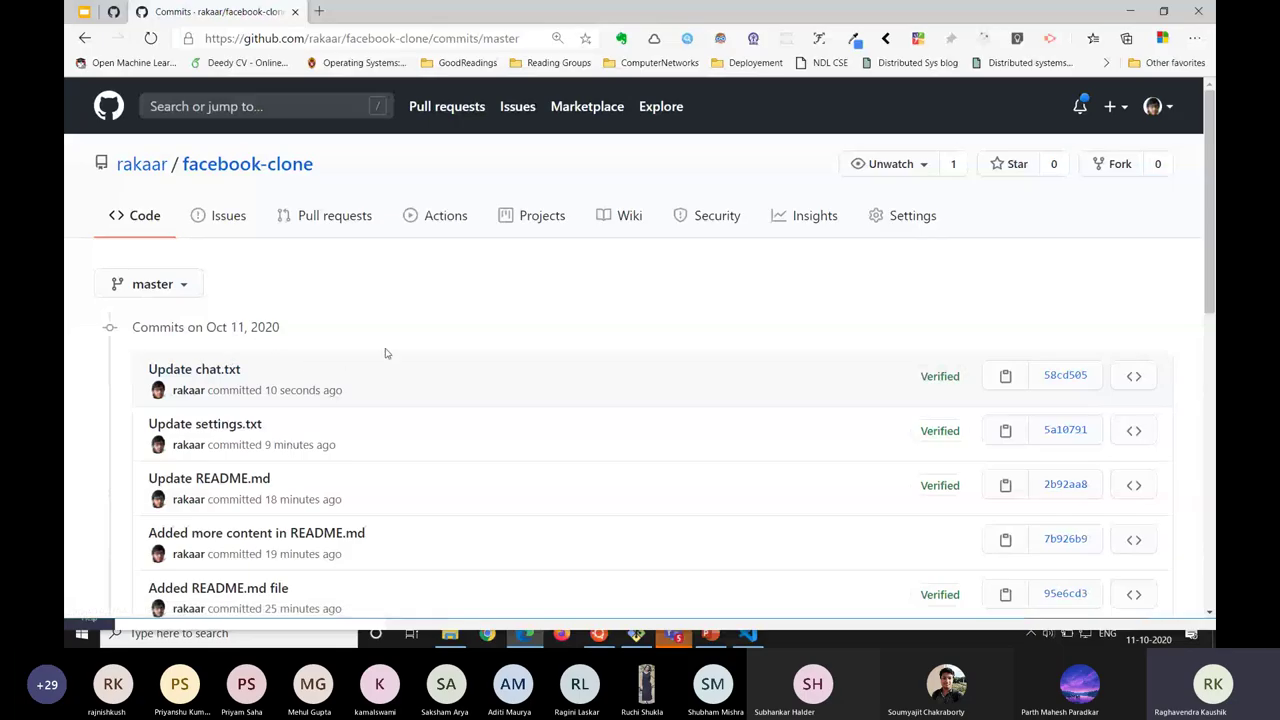
# Open the Update chat.txt commit diff and highlight the added 'change 1' line.
pyautogui.click(170, 370)
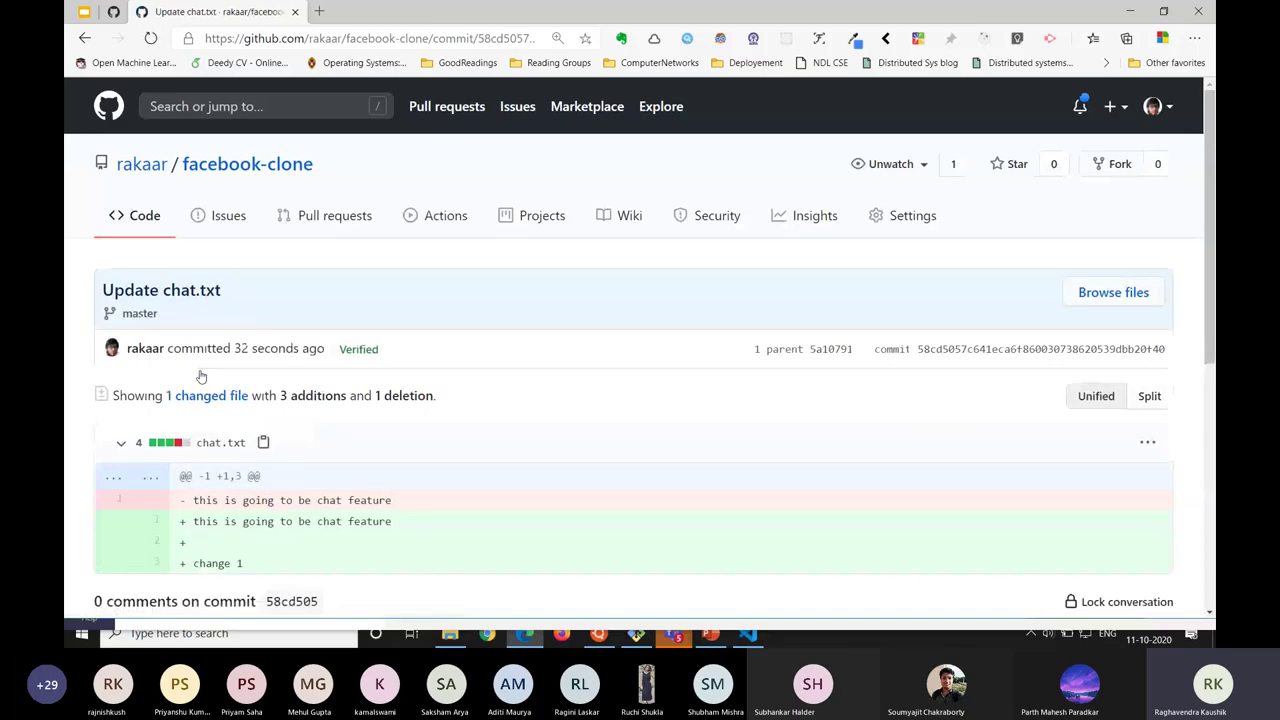
pyautogui.scroll(-2, 200, 375)
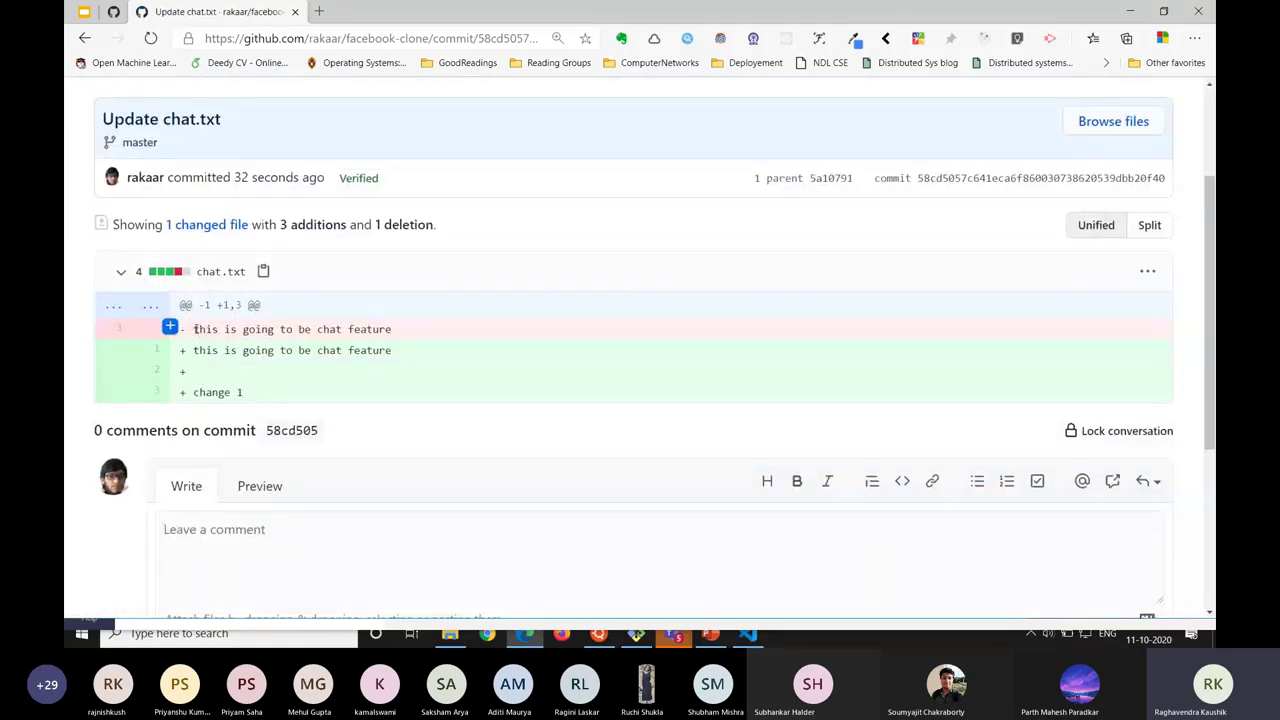
pyautogui.doubleClick(195, 329)
pyautogui.click(195, 371)
pyautogui.moveTo(250, 400); pyautogui.dragTo(186, 396)
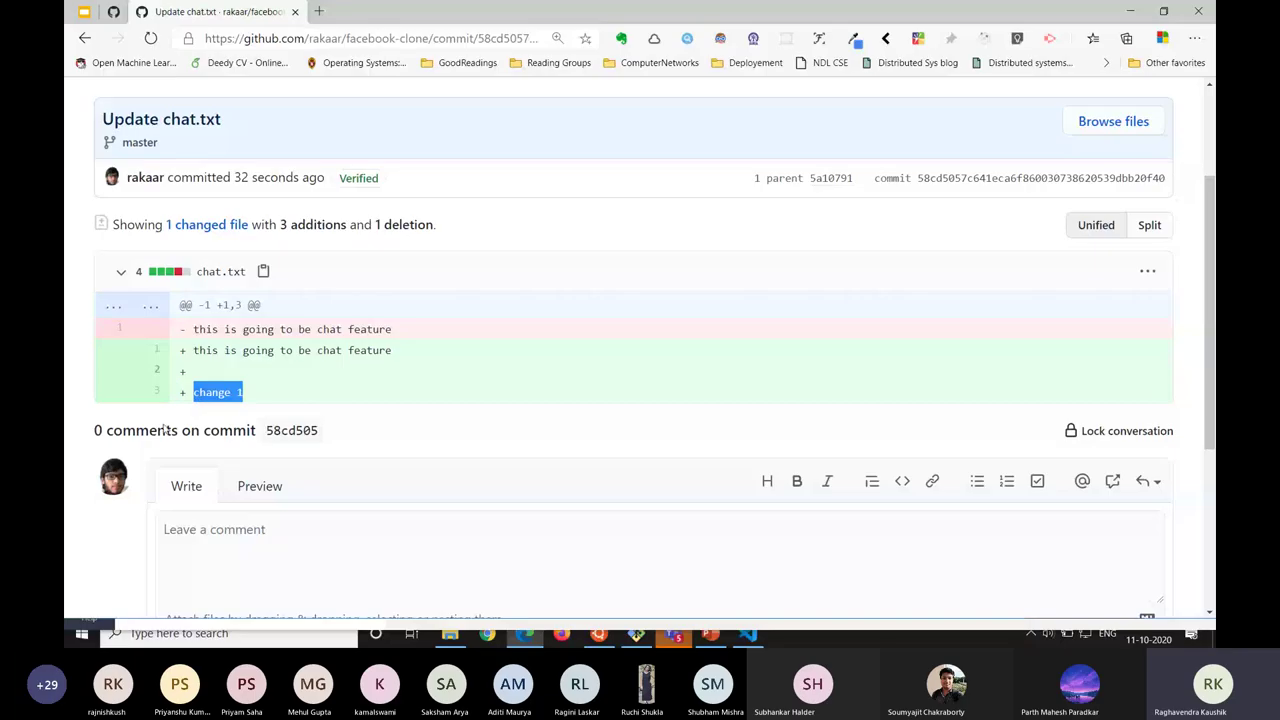
# Run cat chat.txt in Git Bash, printing only 'this is going to be chat feature'.
pyautogui.hotkey('alt', 'Tab')
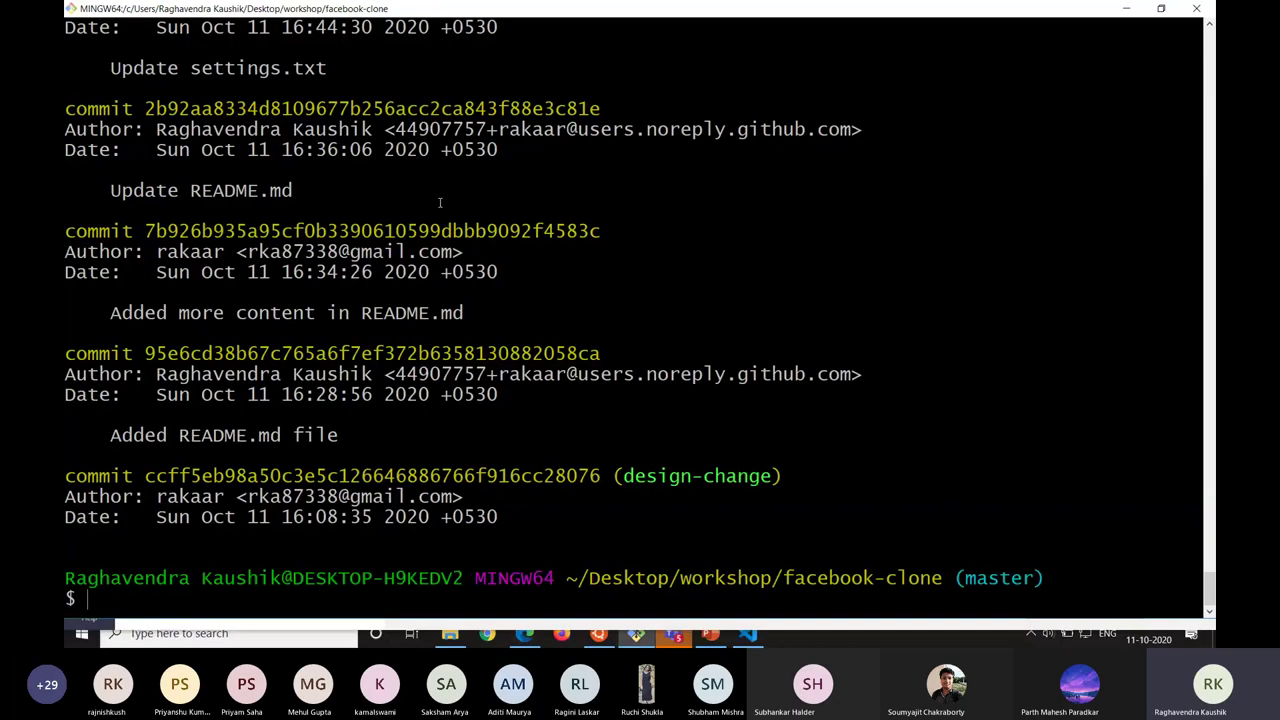
pyautogui.hotkey('ctrl', 'l')
pyautogui.hotkey('alt', 'Tab')
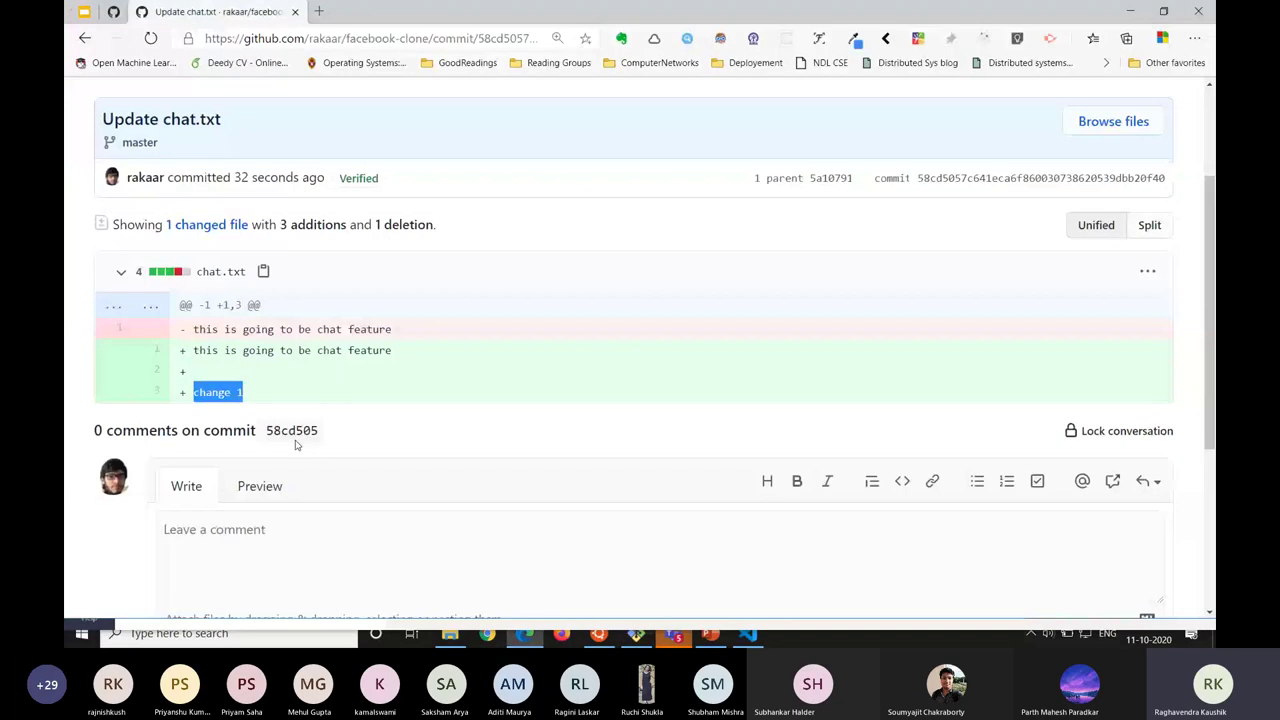
pyautogui.hotkey('alt', 'Tab')
pyautogui.write('cat ')
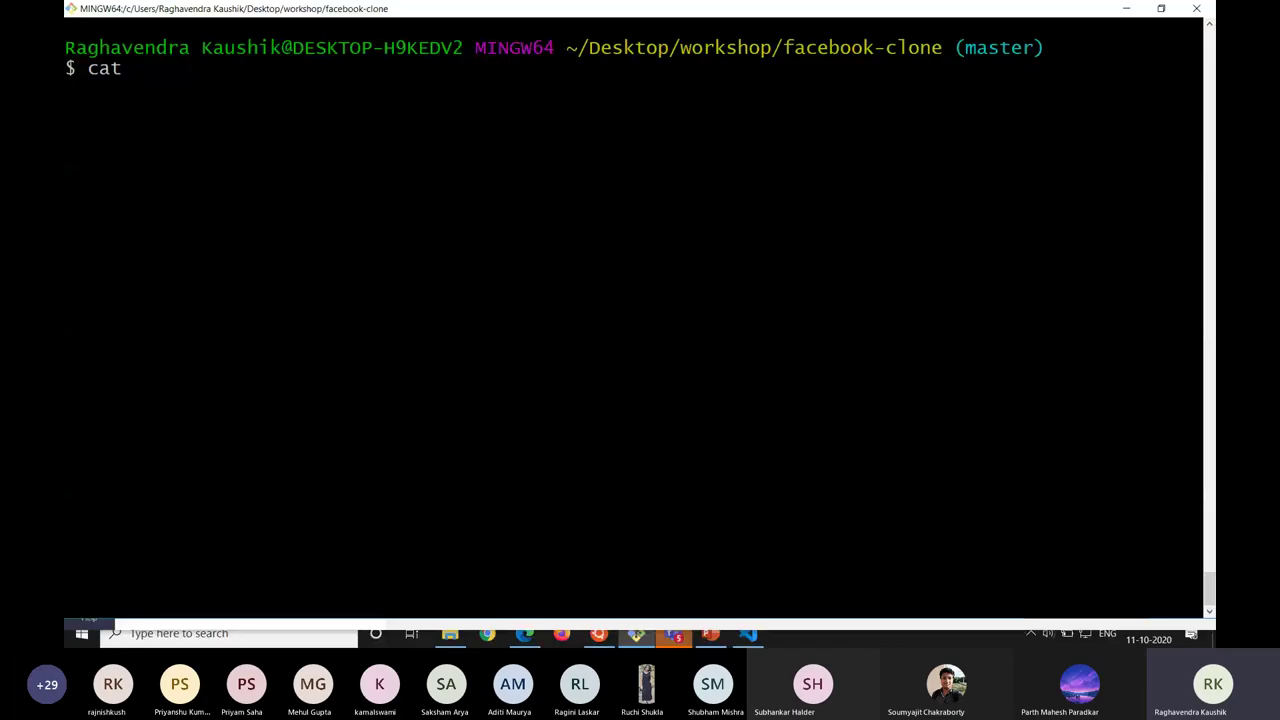
pyautogui.write('cah')
pyautogui.press('BackSpace')
pyautogui.press('BackSpace')
pyautogui.write('hat.txt')
pyautogui.press('Return')
pyautogui.hotkey('alt', 'Tab')
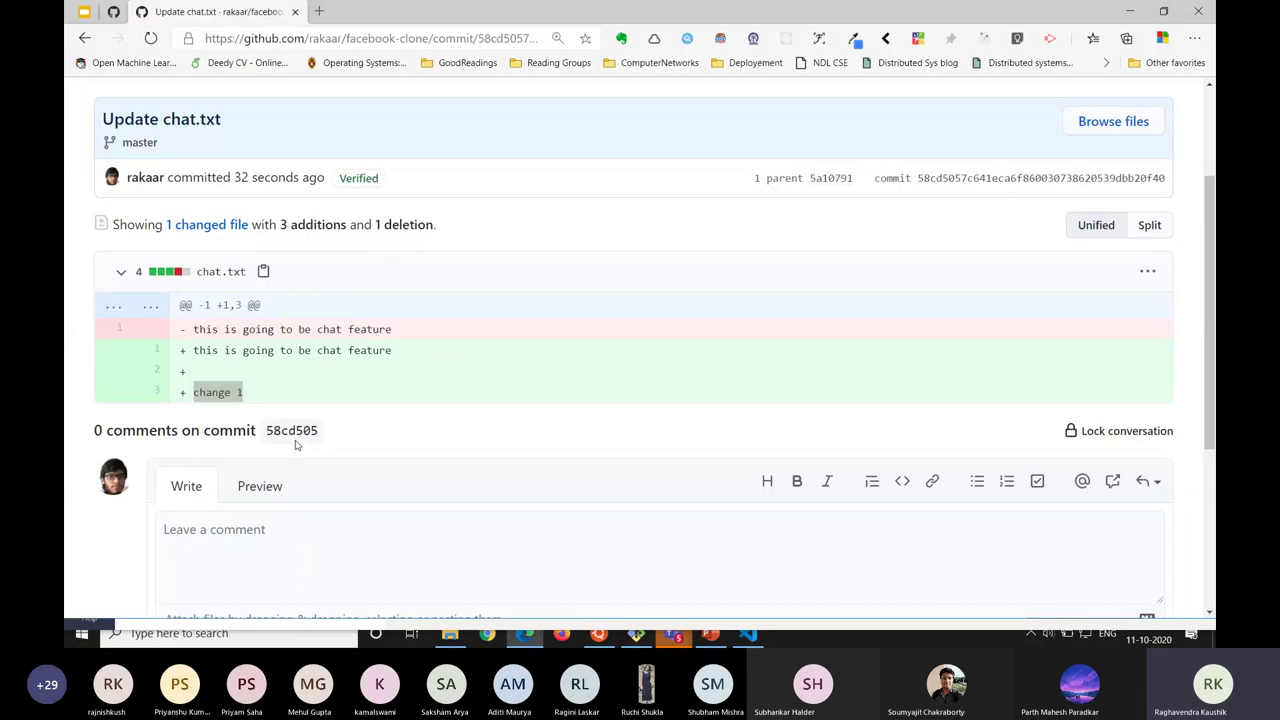
# Compare the commit's added 'change 1' line against the local chat.txt output.
pyautogui.doubleClick(211, 392)
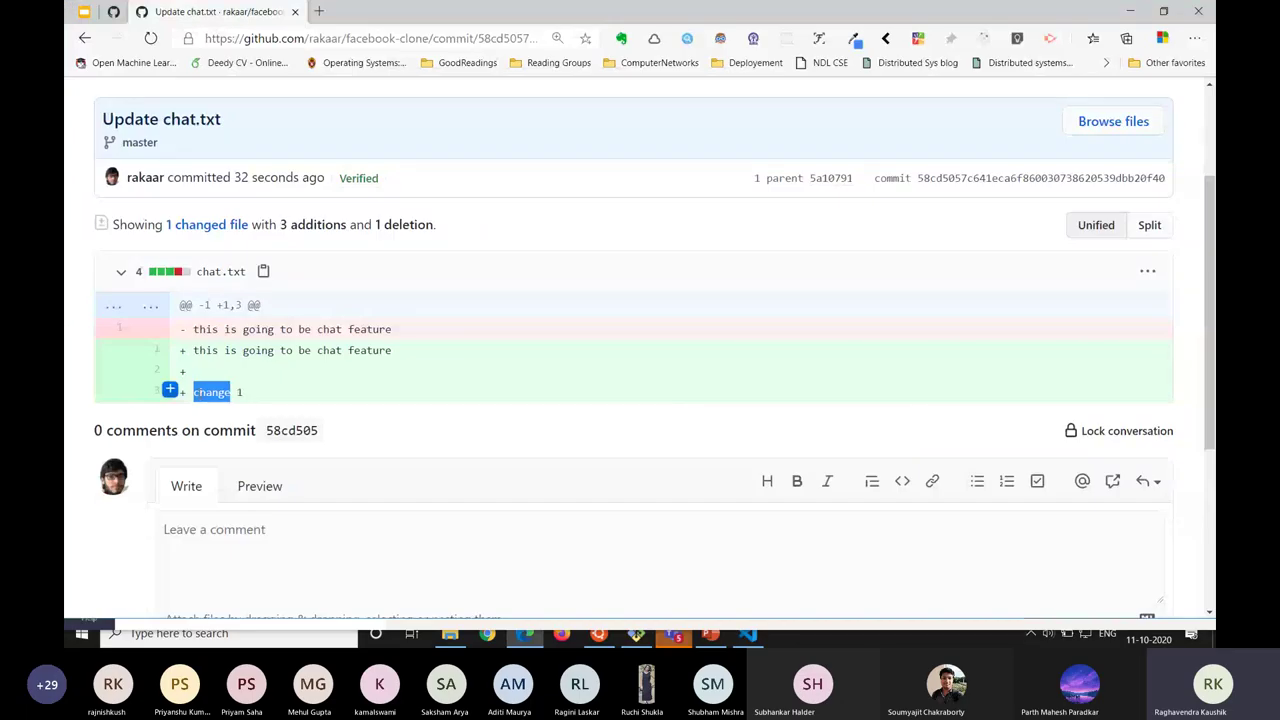
pyautogui.moveTo(211, 392); pyautogui.dragTo(244, 393)
pyautogui.hotkey('alt', 'Tab')
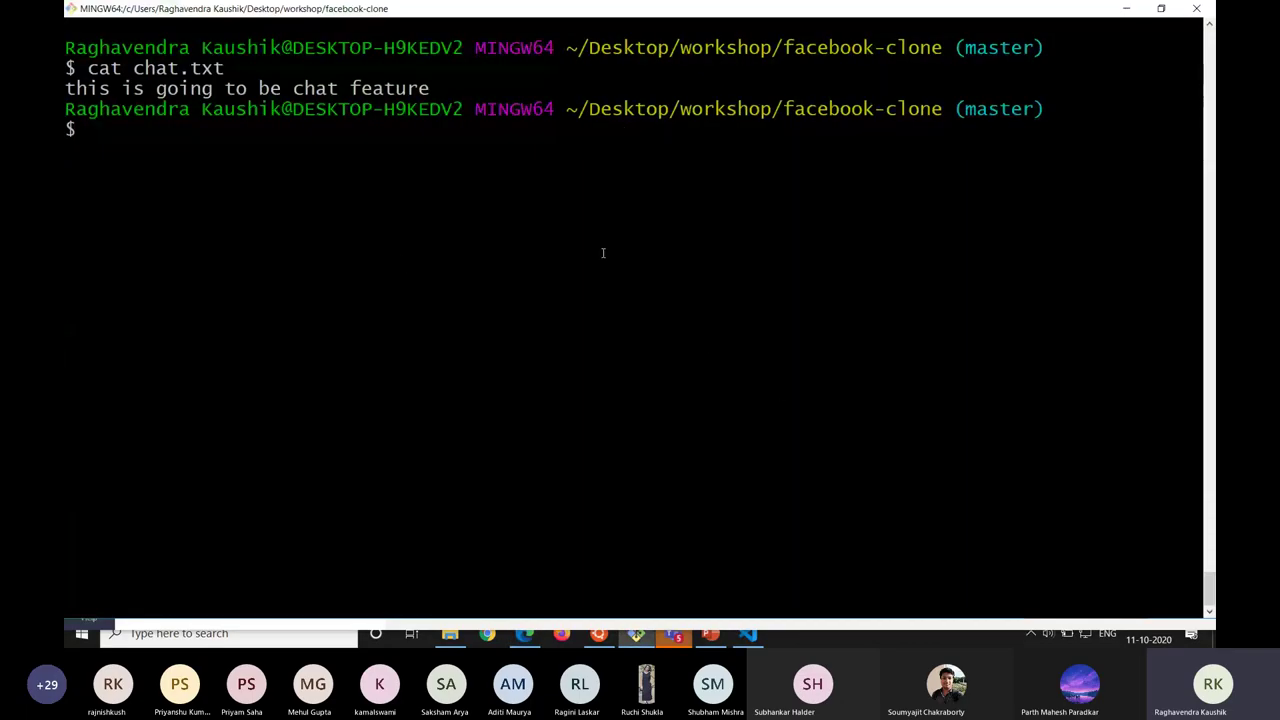
pyautogui.hotkey('alt', 'Tab')
pyautogui.hotkey('alt', 'Tab')
pyautogui.hotkey('alt', 'Tab')
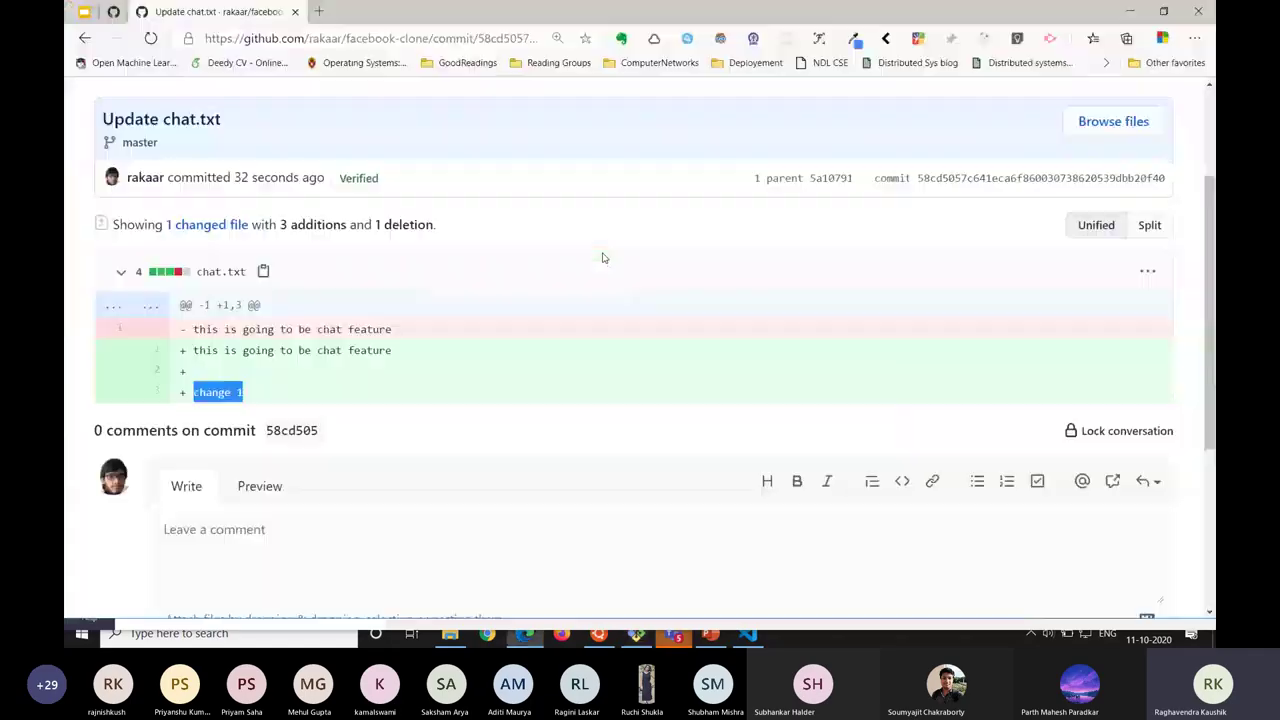
pyautogui.hotkey('alt', 'Tab')
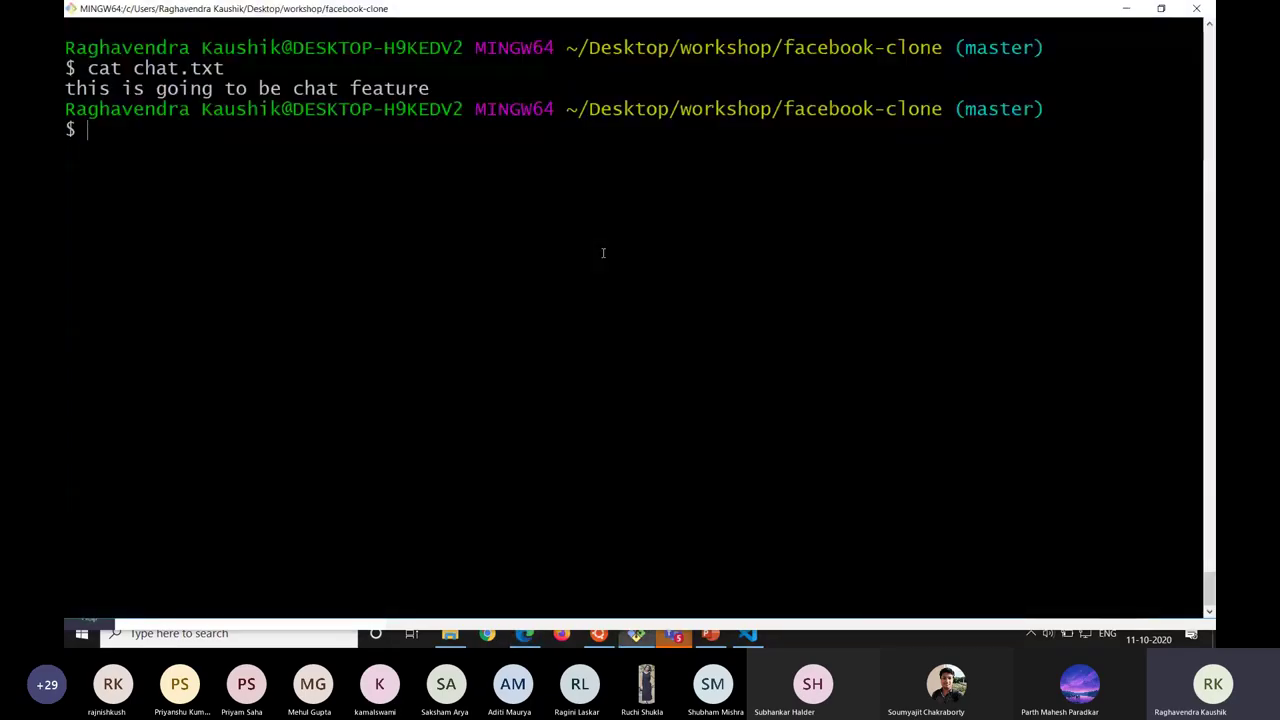
pyautogui.hotkey('alt', 'Tab')
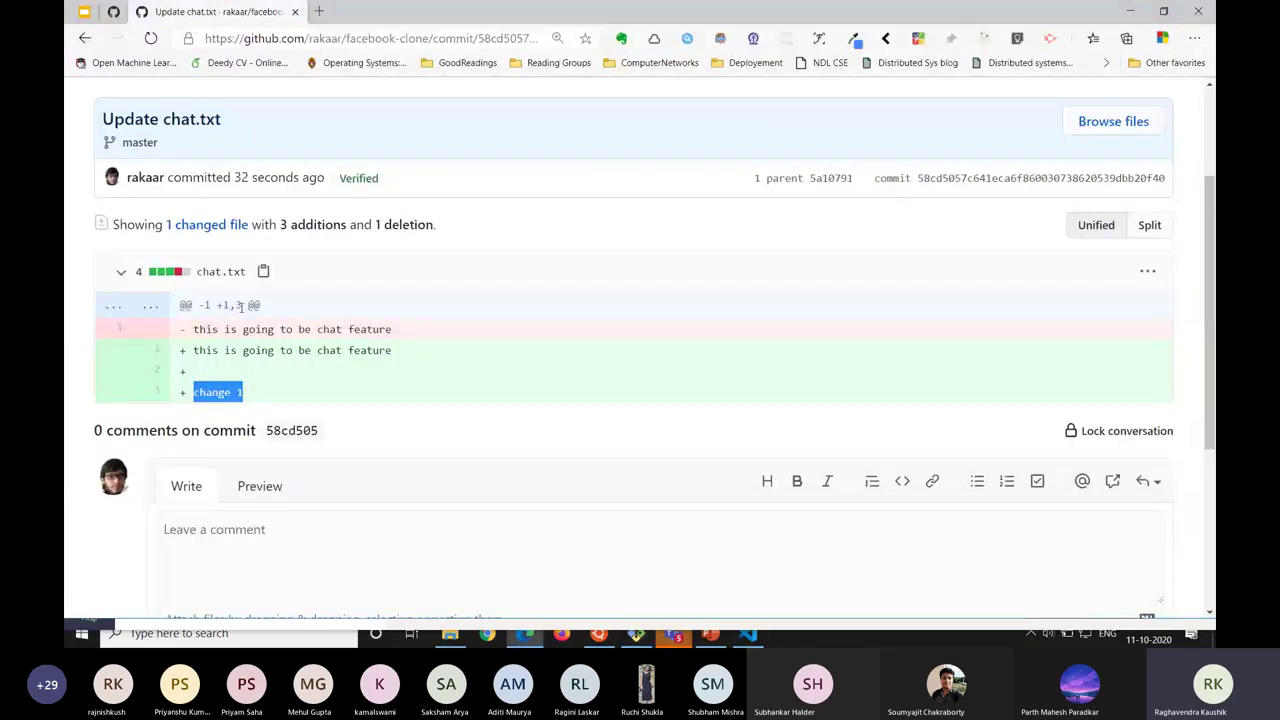
pyautogui.hotkey('alt', 'Tab')
pyautogui.hotkey('alt', 'Tab')
pyautogui.hotkey('alt', 'Tab')
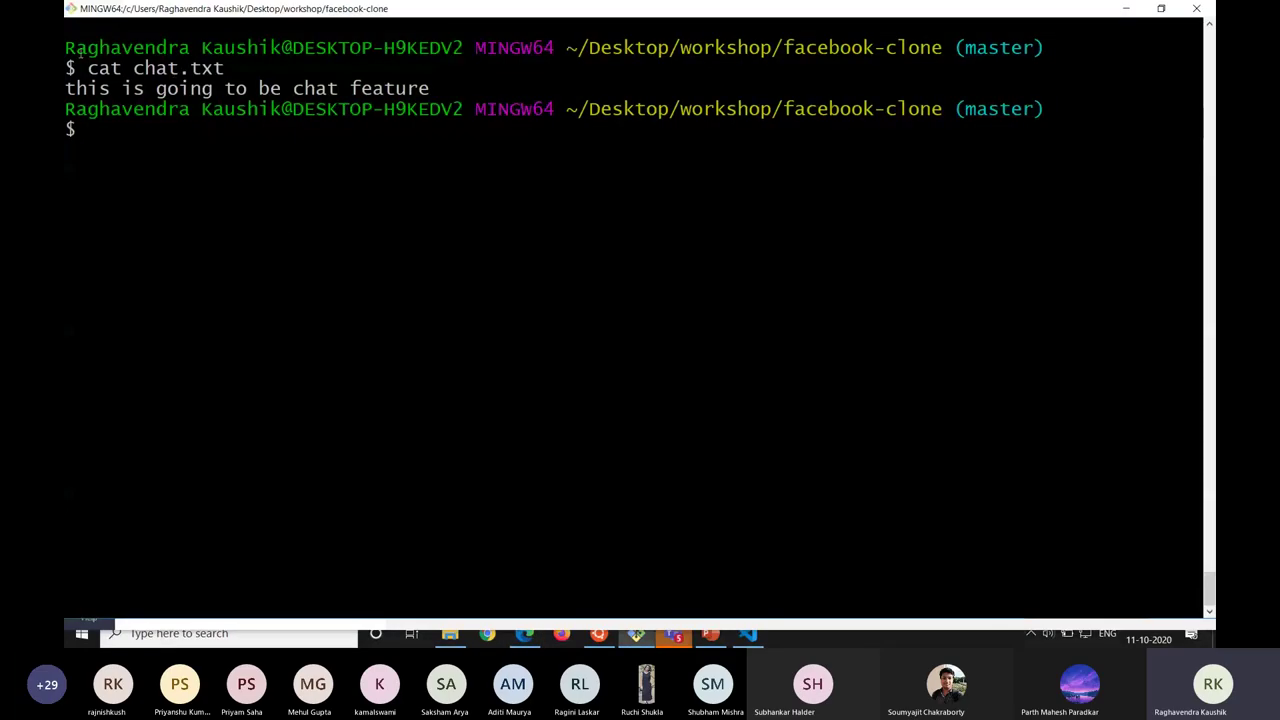
pyautogui.moveTo(76, 48); pyautogui.dragTo(268, 64)
pyautogui.click(268, 64)
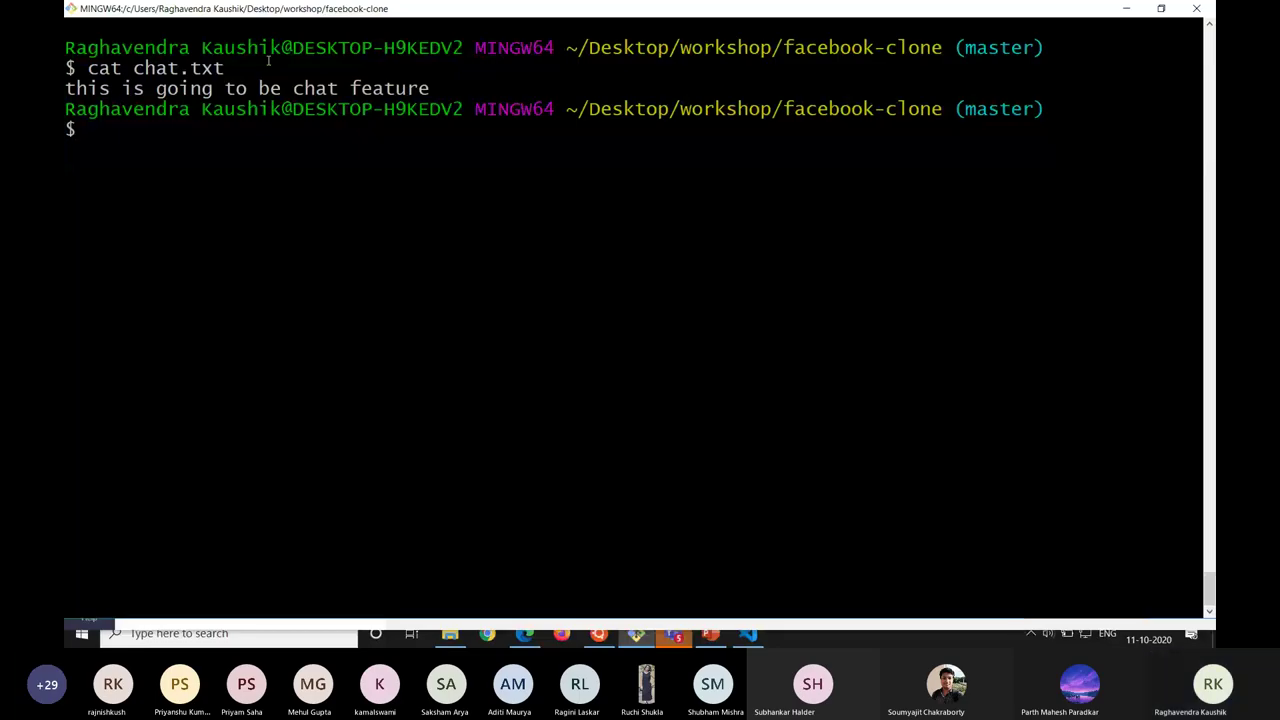
# Run git pull origin master, then recall it after the 'remote end hung up' error.
pyautogui.write('git ')
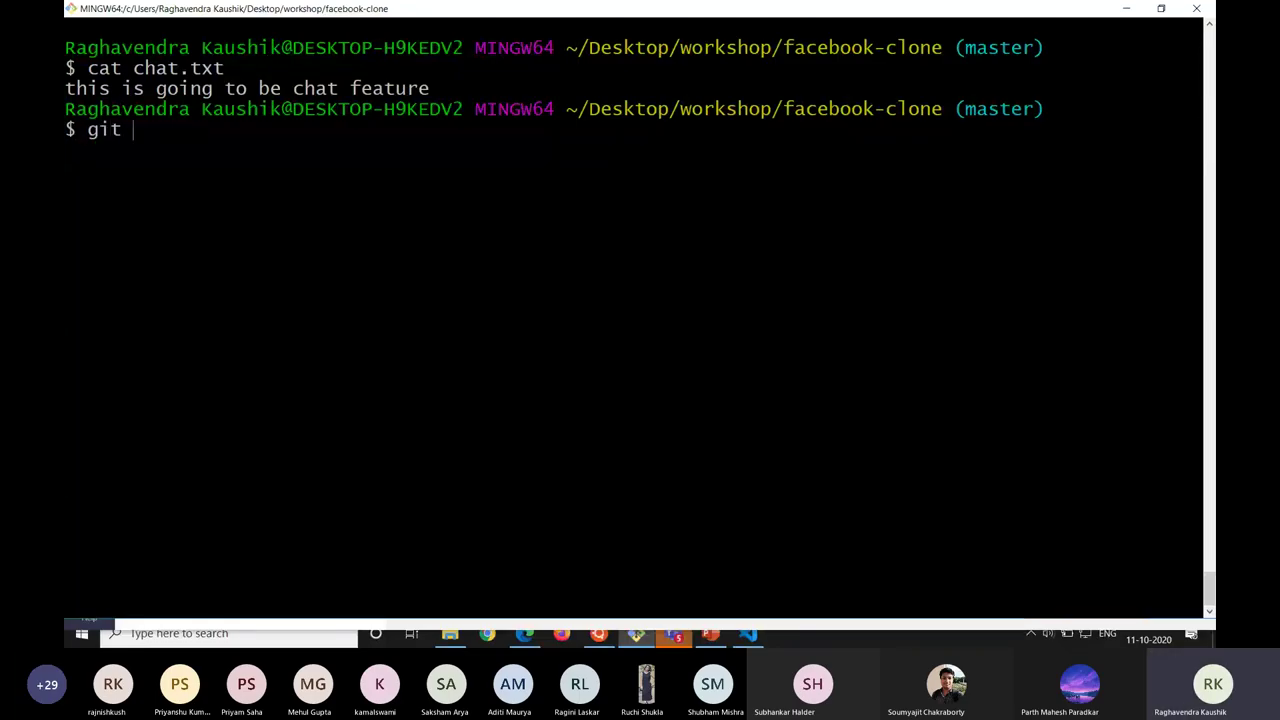
pyautogui.write('pull origin ')
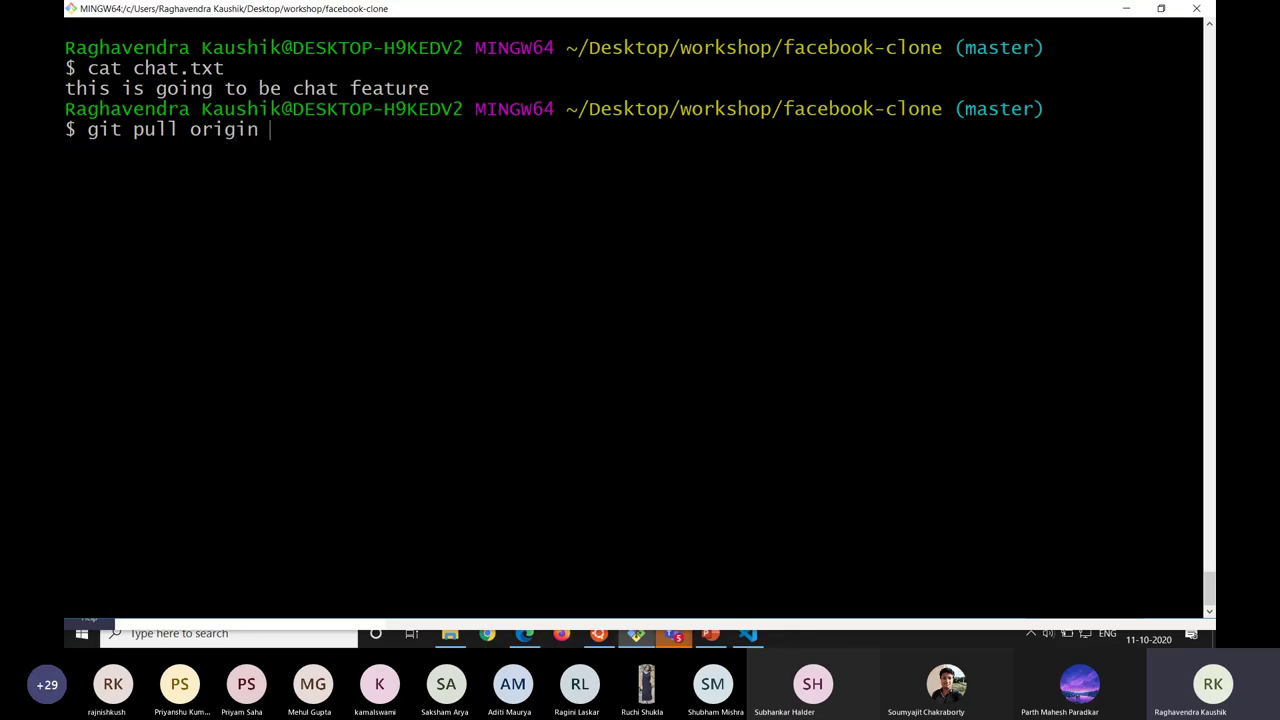
pyautogui.write('master')
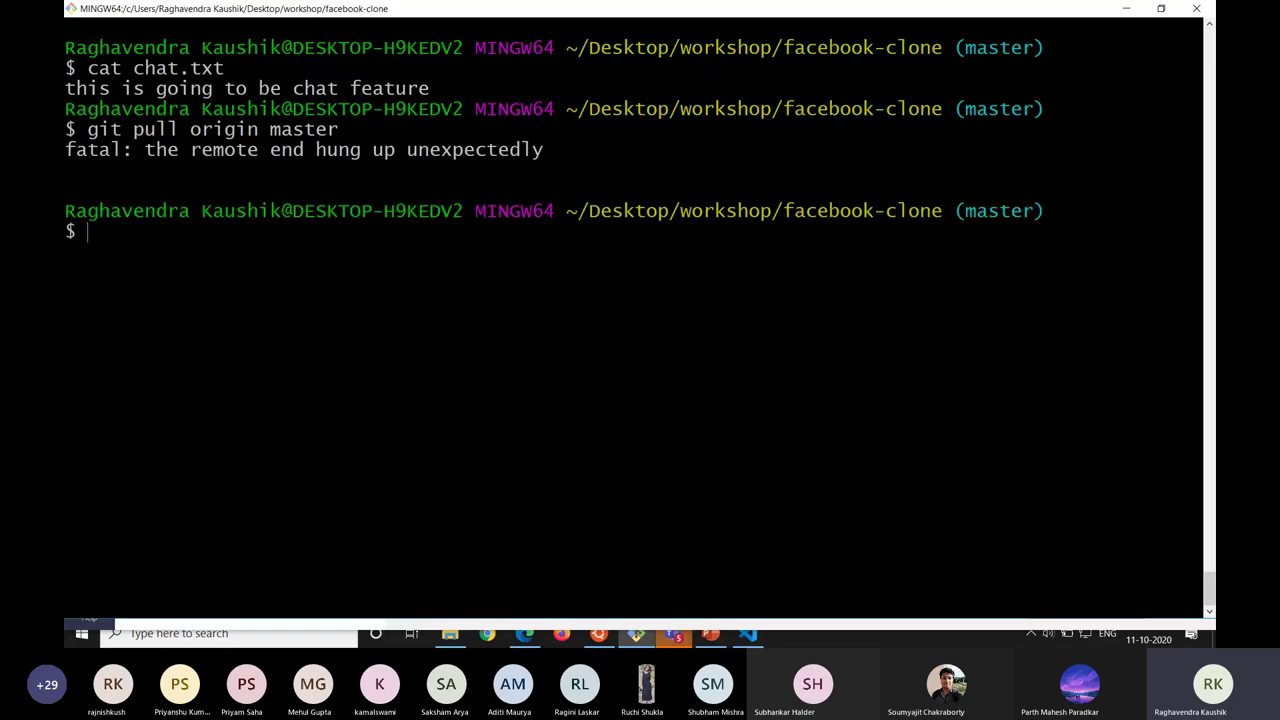
pyautogui.press('Up')
pyautogui.hotkey('ctrl', 'l')
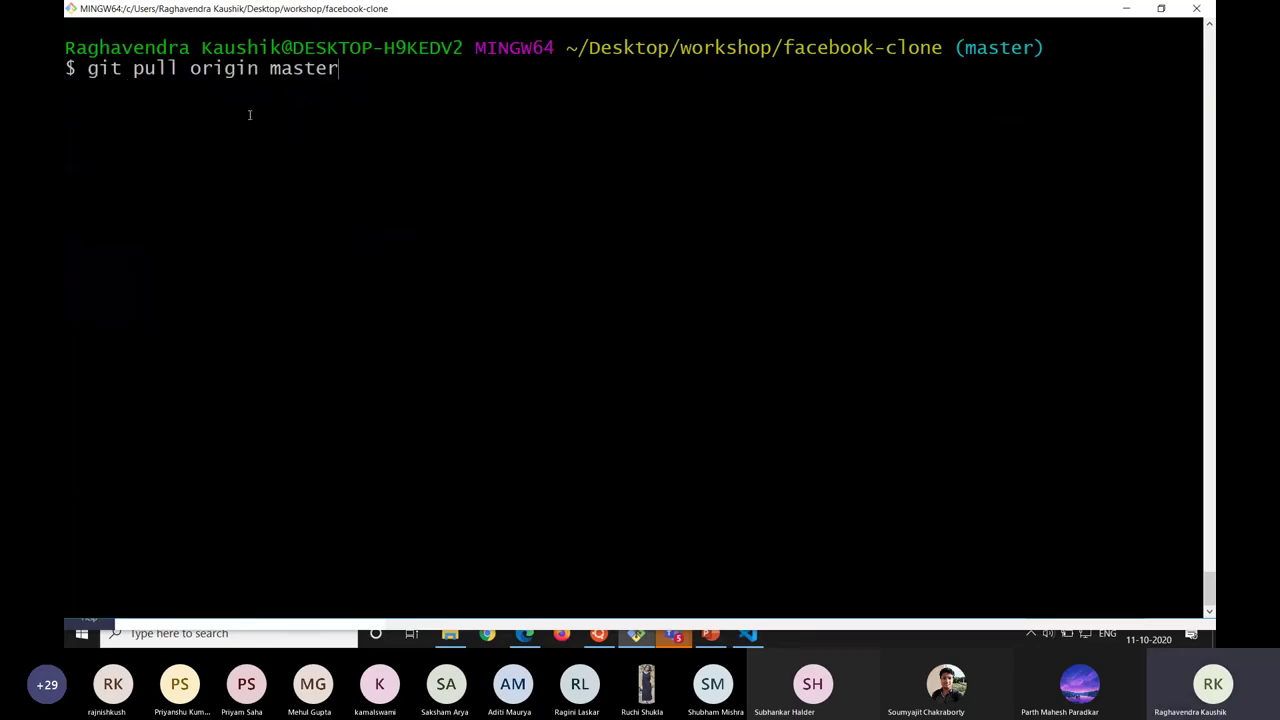
# Highlight the 'change 1' line in GitHub's chat.txt commit diff.
pyautogui.hotkey('alt', 'Tab')
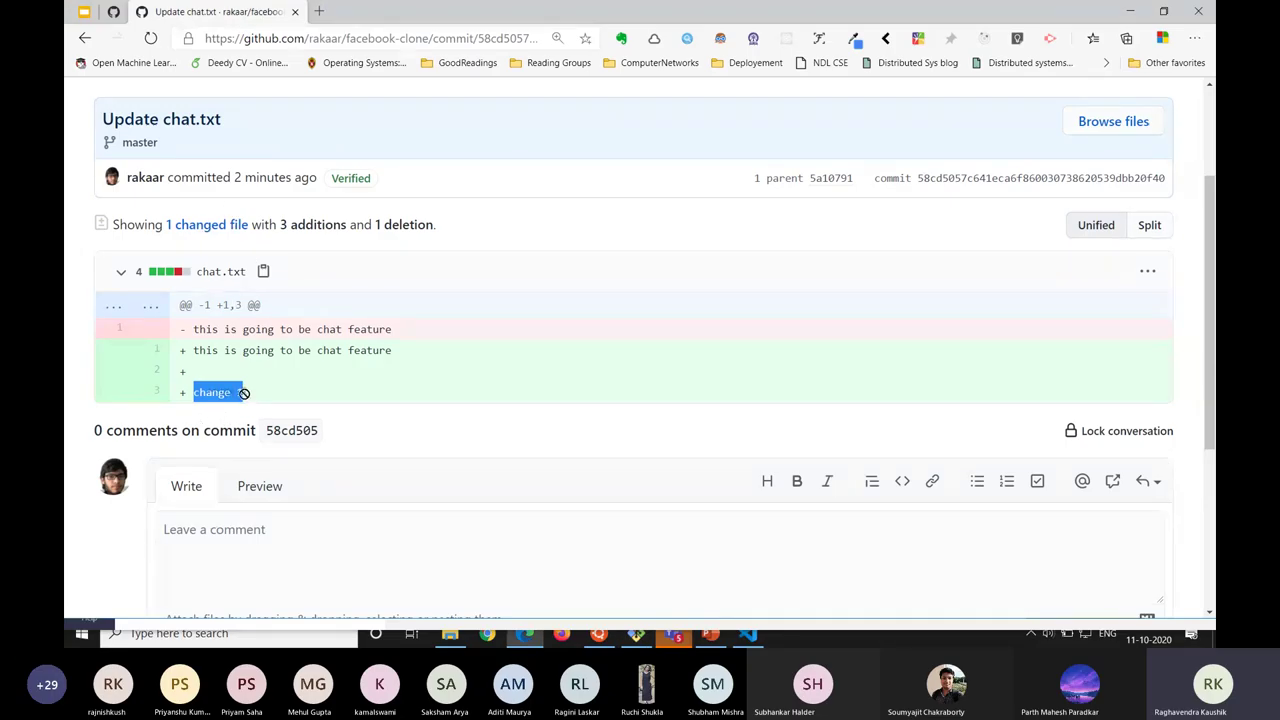
pyautogui.doubleClick(210, 271)
pyautogui.click(250, 397)
pyautogui.moveTo(250, 397); pyautogui.dragTo(190, 394)
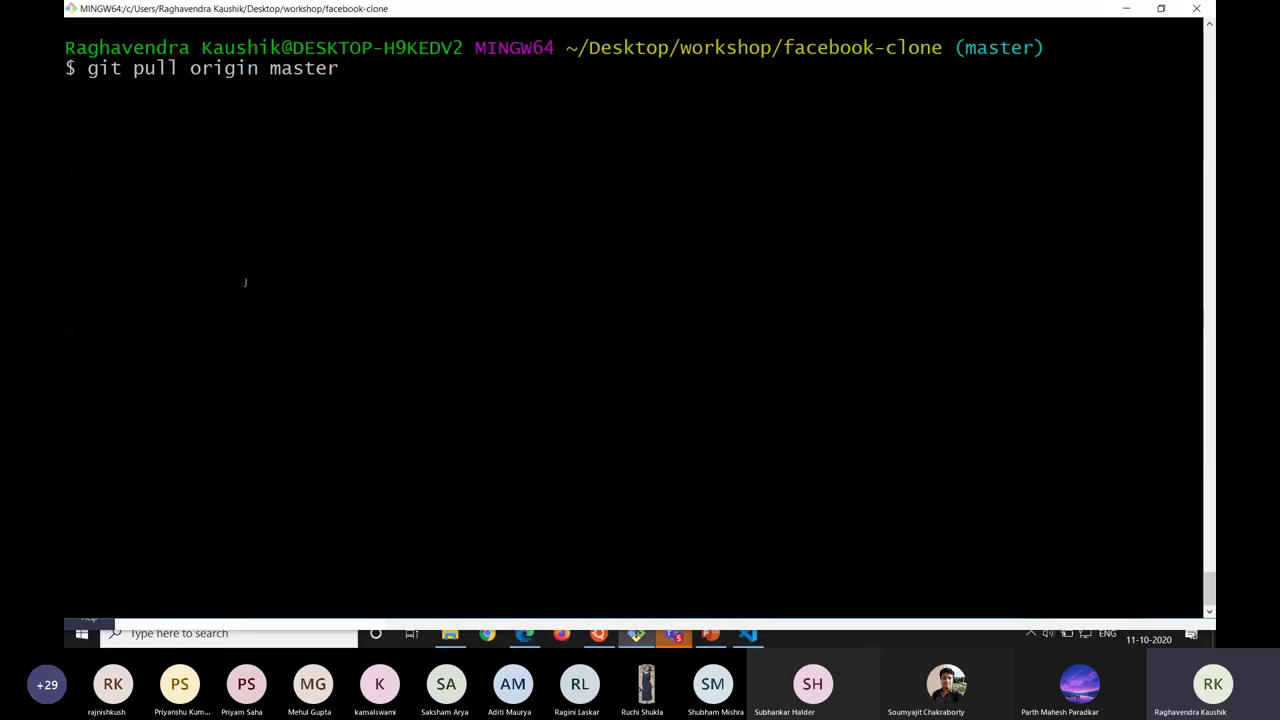
pyautogui.hotkey('alt', 'Tab')
pyautogui.moveTo(215, 391)
pyautogui.mouseDown()
pyautogui.moveTo(226, 367)
pyautogui.moveTo(200, 372)
pyautogui.moveTo(214, 371)
pyautogui.moveTo(195, 390)
pyautogui.mouseUp()
pyautogui.click(243, 396)
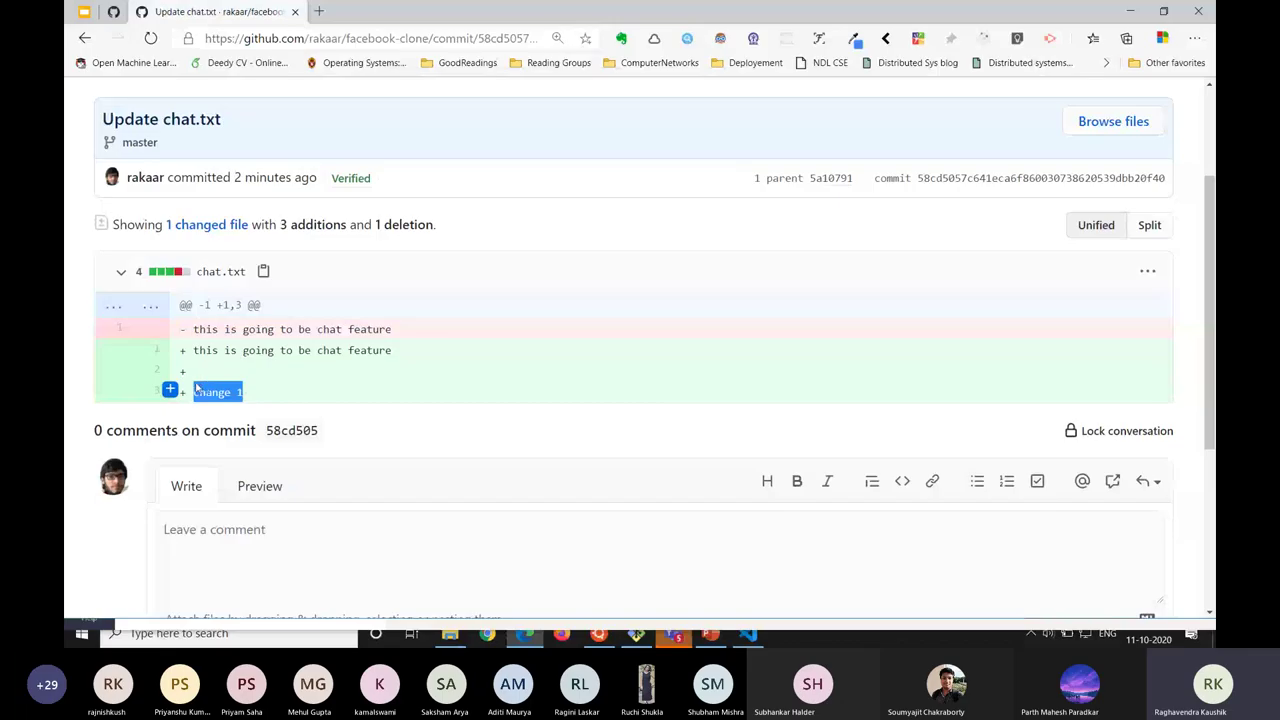
pyautogui.hotkey('alt', 'Tab')
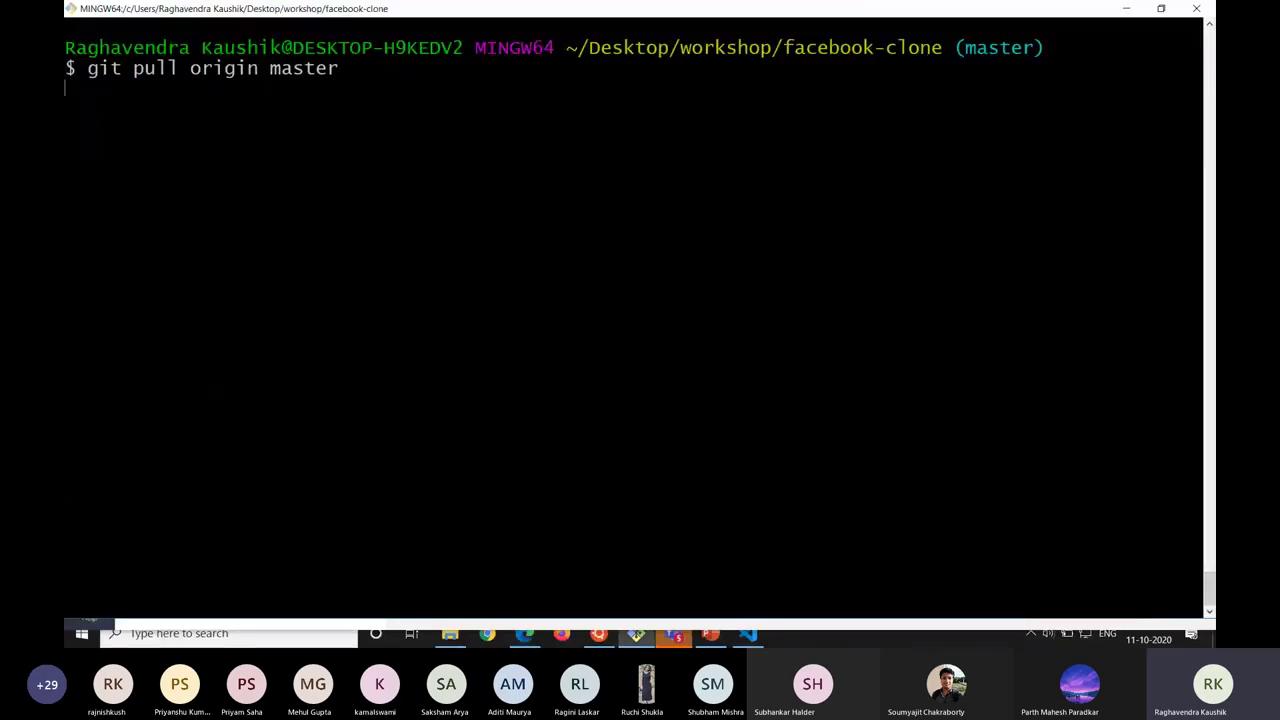
# Rerun the pull, fast-forwarding master to 58cd505 with chat.txt 3 insertions, 1 deletion.
pyautogui.press('Return')
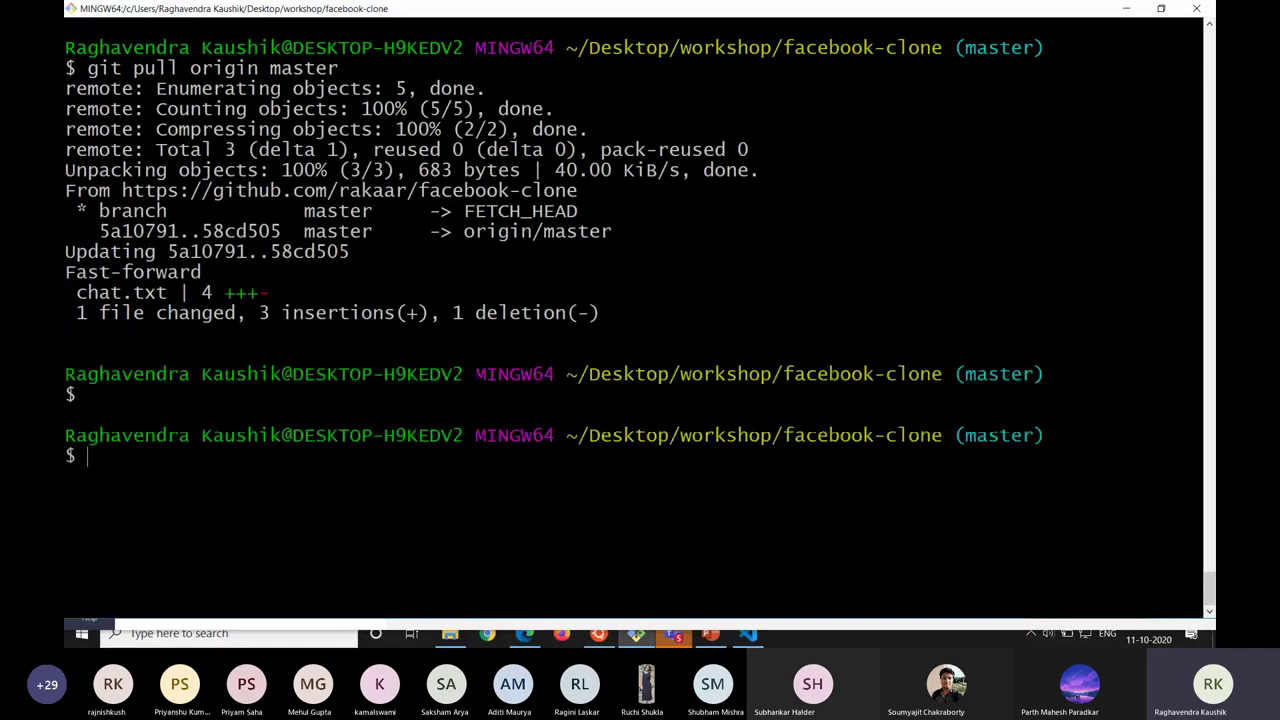
pyautogui.moveTo(65, 90); pyautogui.dragTo(423, 130)
pyautogui.click(550, 102)
pyautogui.moveTo(65, 88); pyautogui.dragTo(610, 130)
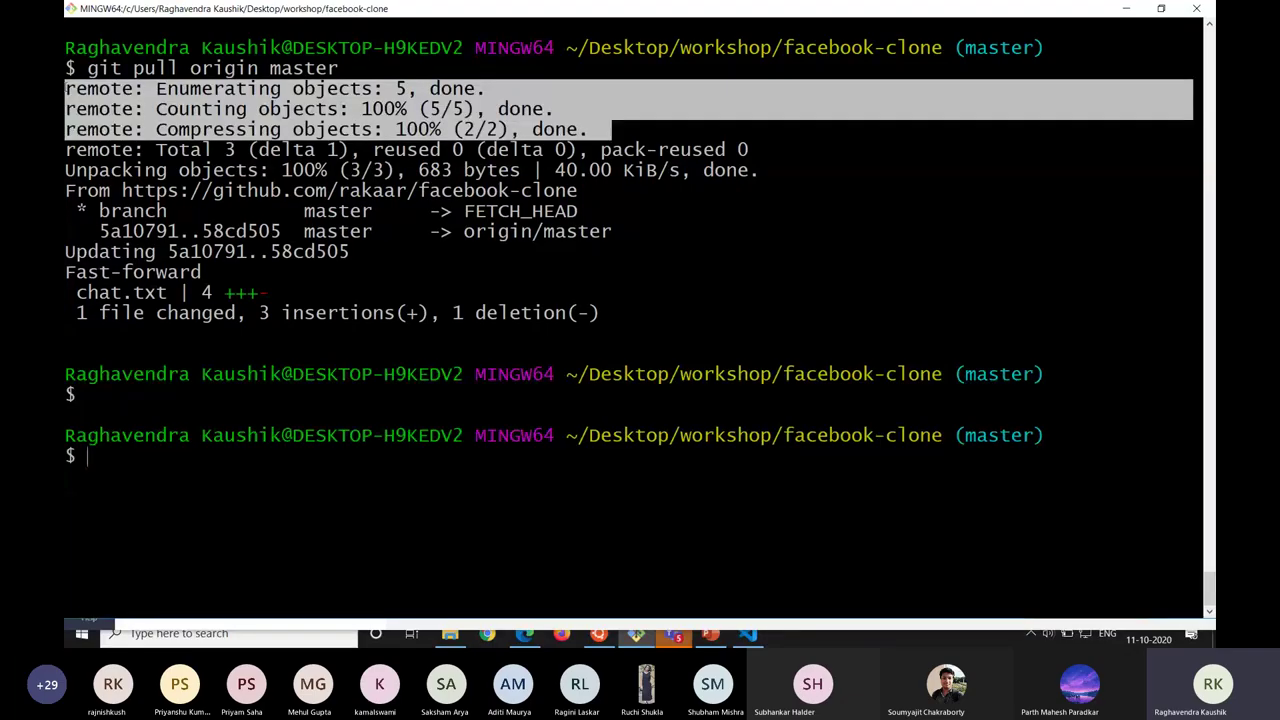
pyautogui.click(133, 272)
pyautogui.doubleClick(133, 272)
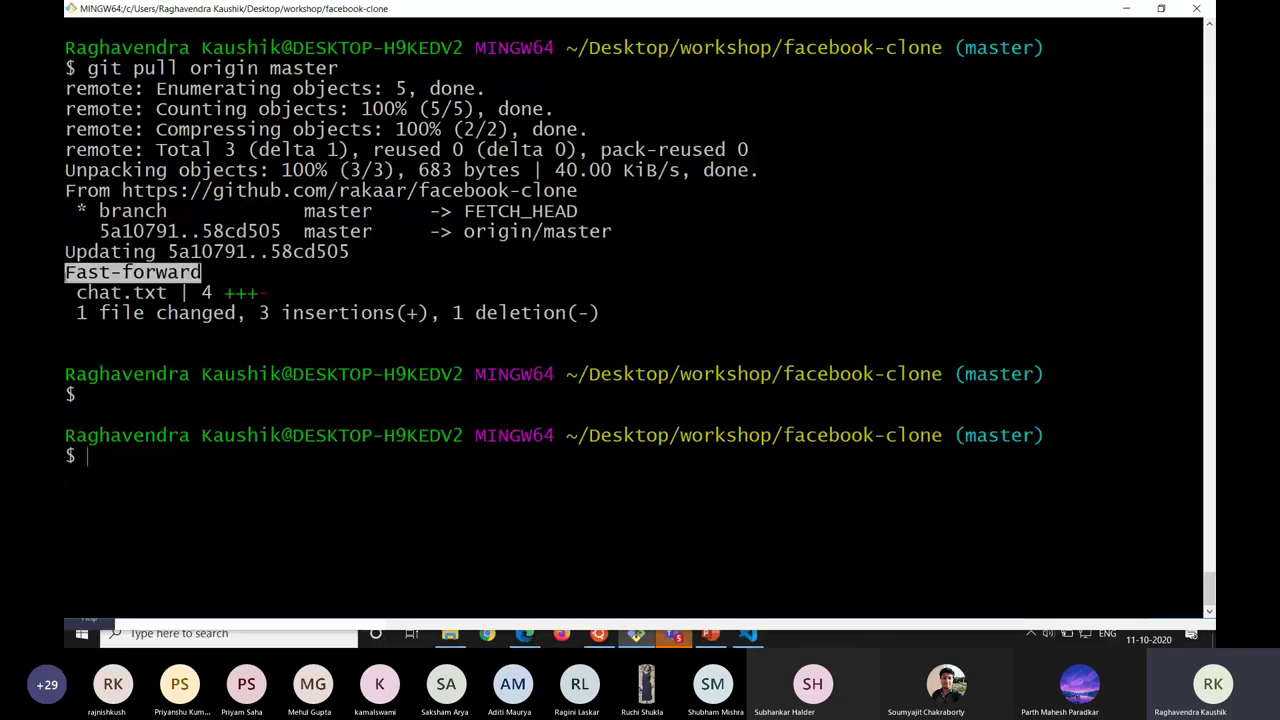
pyautogui.moveTo(65, 292); pyautogui.dragTo(263, 293)
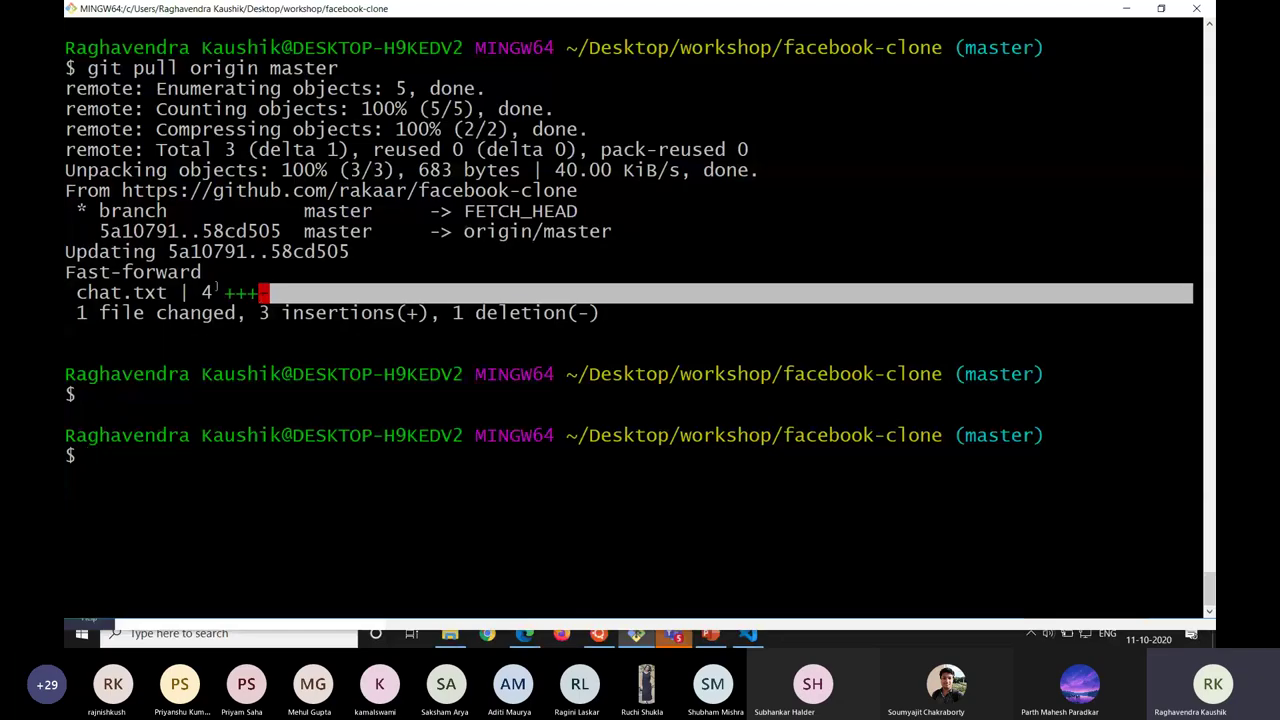
pyautogui.moveTo(263, 293); pyautogui.dragTo(190, 292)
# Print chat.txt again, now showing 'change 1' below 'this is going to be chat feature'.
pyautogui.write('cat cha')
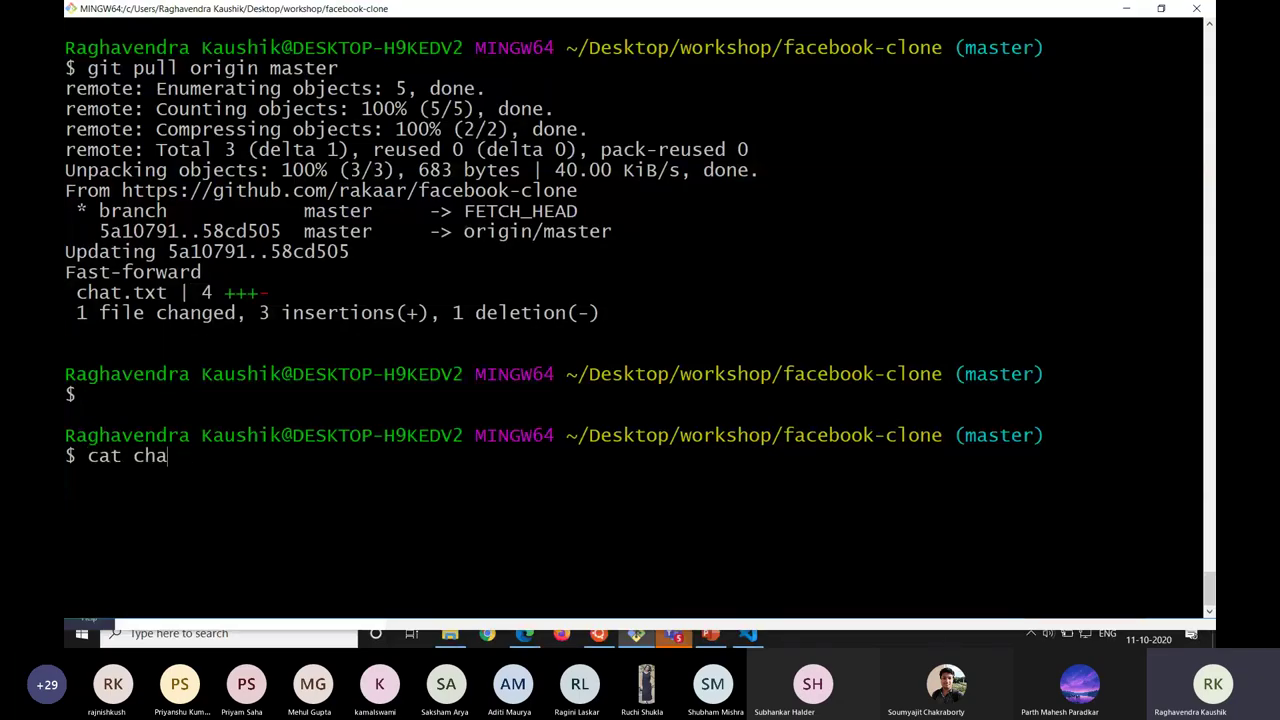
pyautogui.write('t.txt')
pyautogui.press('Return')
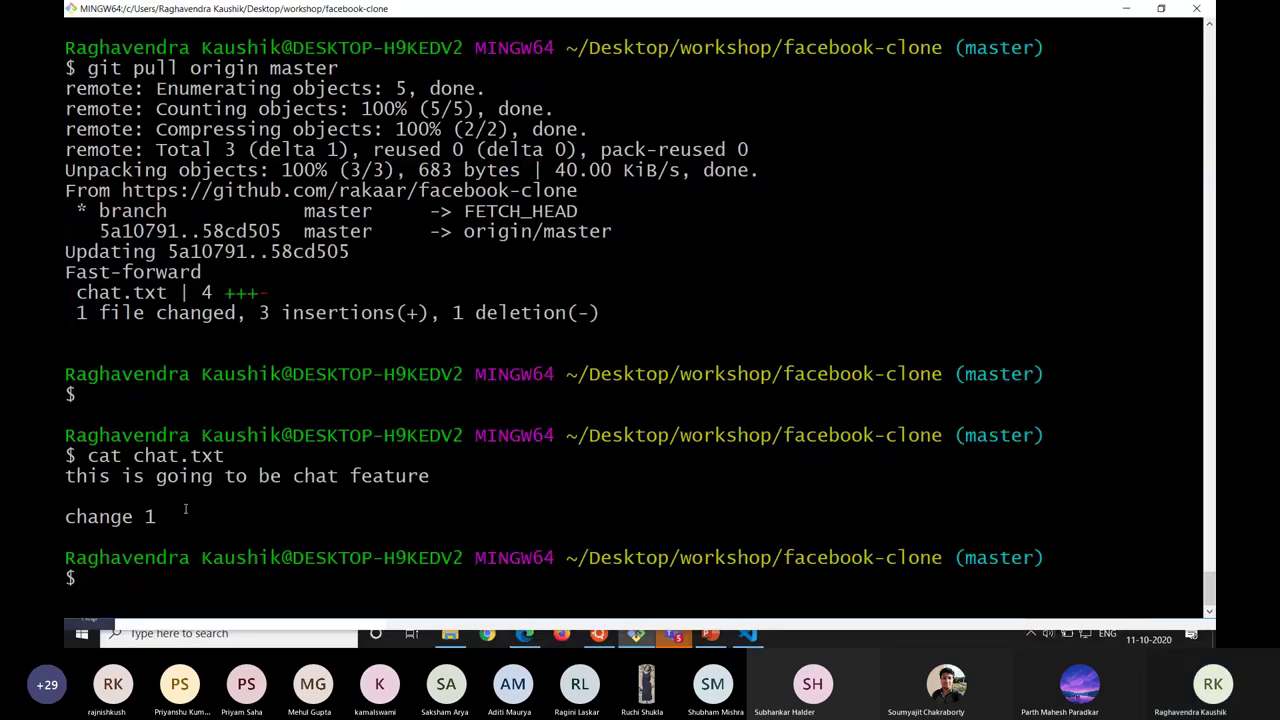
pyautogui.moveTo(183, 512); pyautogui.dragTo(66, 495)
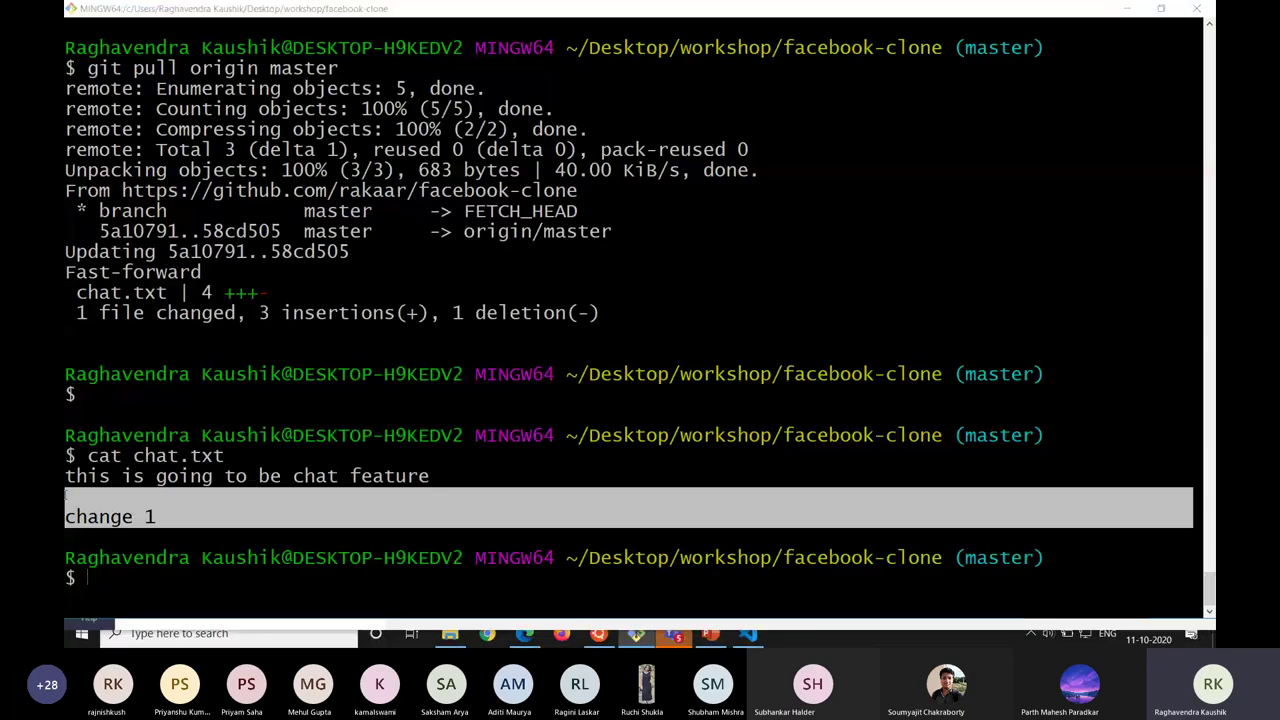
pyautogui.hotkey('alt', 'Tab')
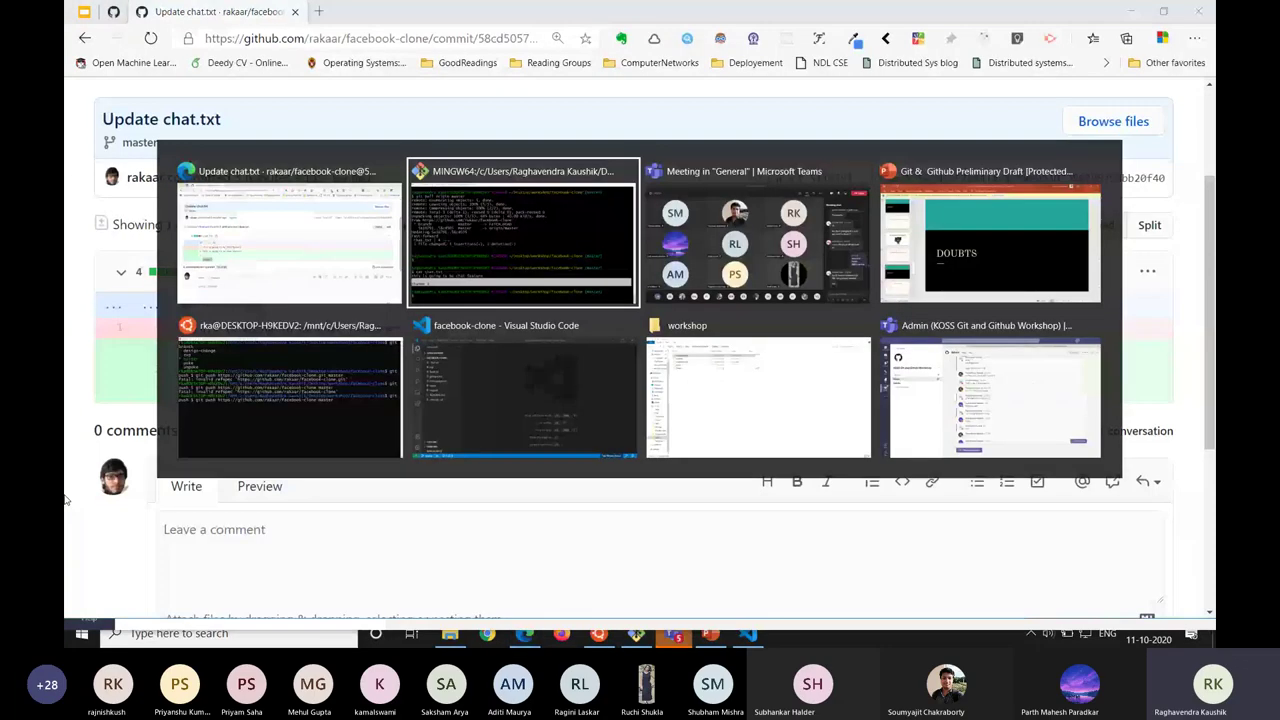
# Bring the Teams General meeting window and its chat back to the front.
pyautogui.hotkey('alt', 'Tab')
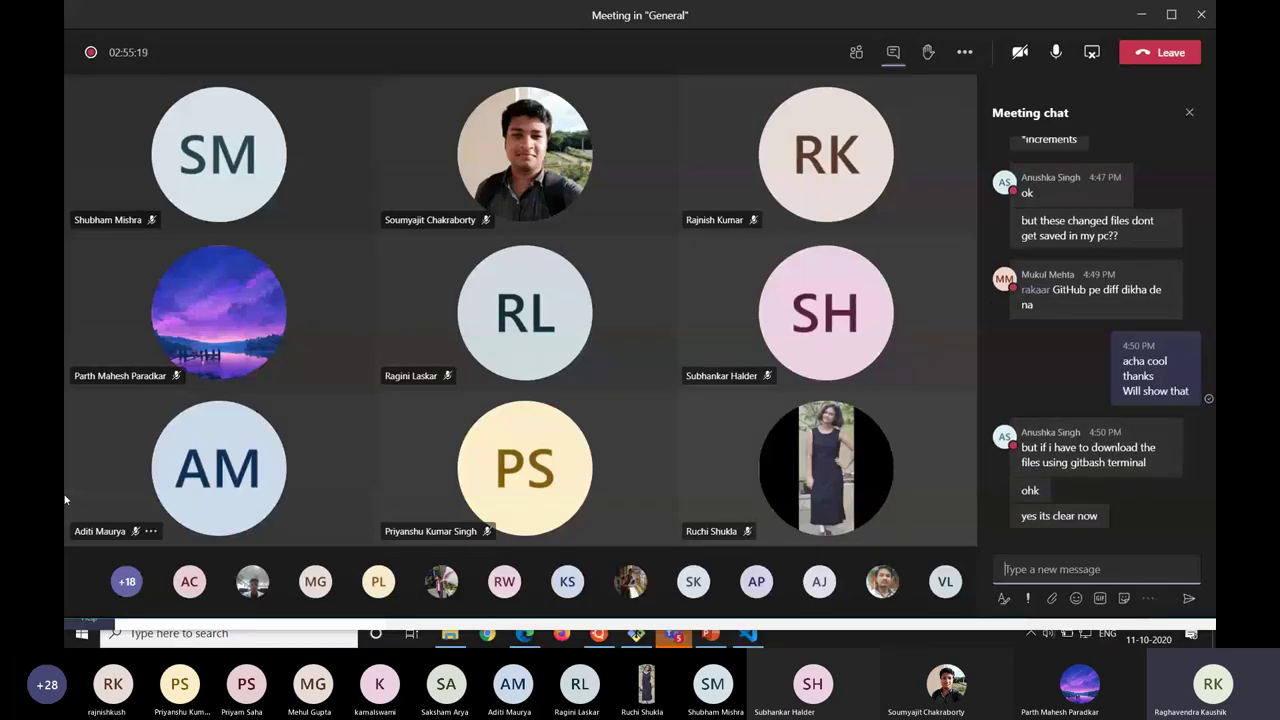
pyautogui.hotkey('alt', 'Tab')
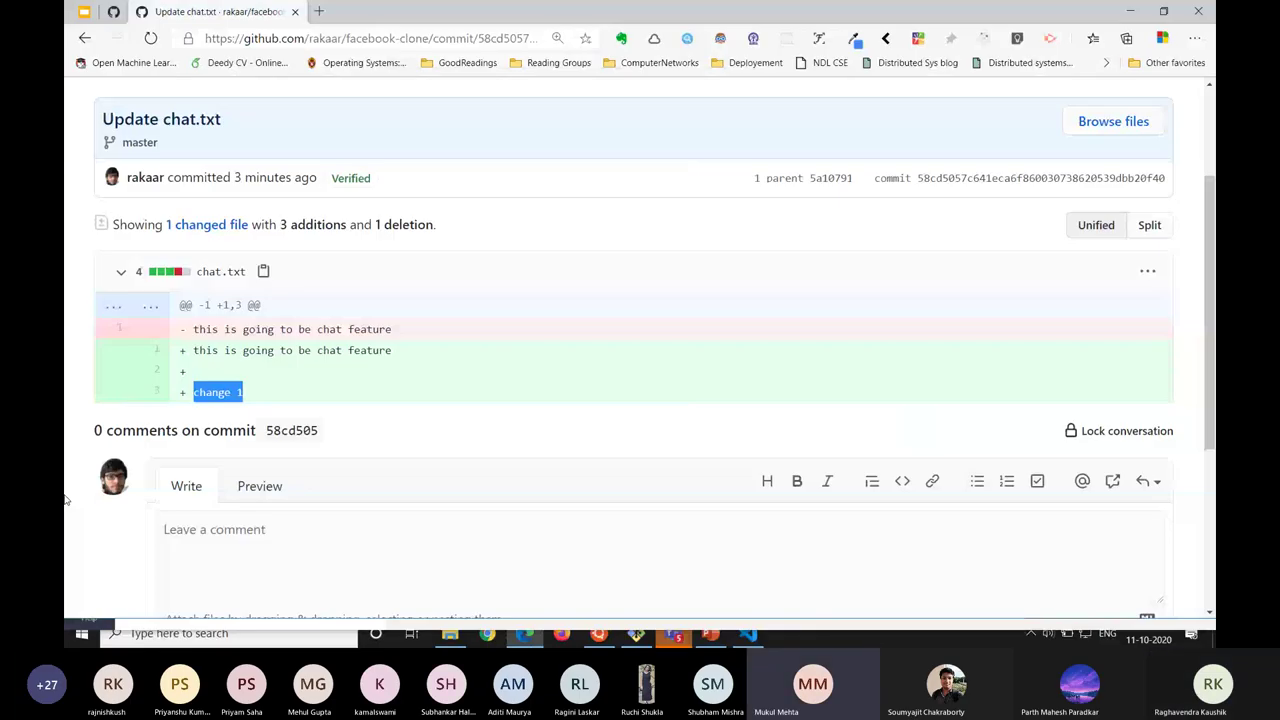
pyautogui.hotkey('alt', 'Tab')
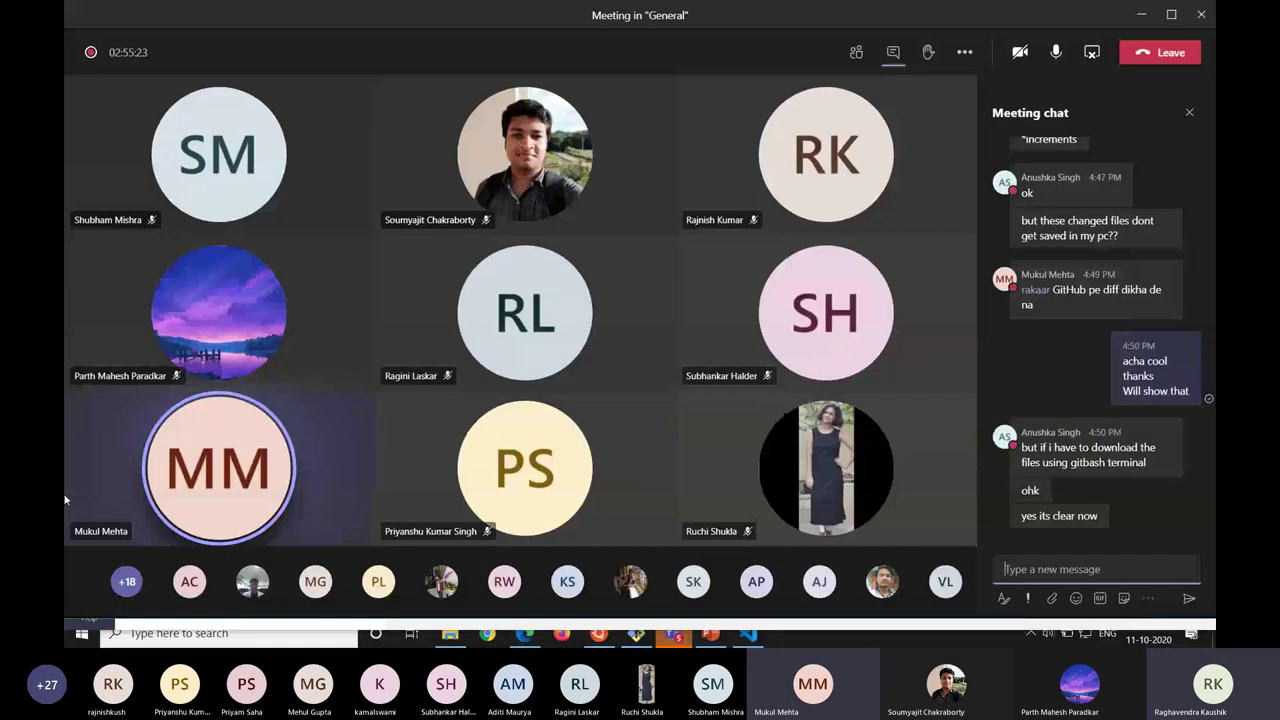
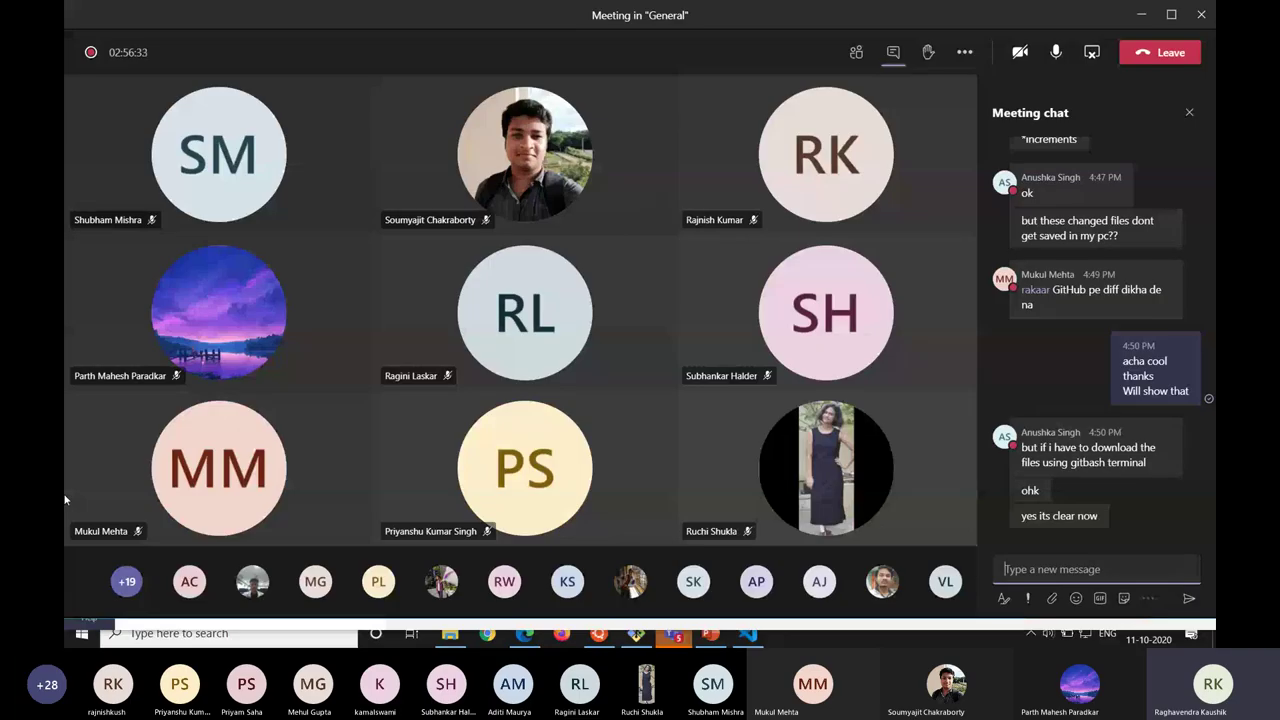
# Present the DOUBTS slide, advance to 'Demo - Send a PR', then return to the commit page.
pyautogui.hotkey('alt', 'Tab')
pyautogui.hotkey('alt', 'Tab')
pyautogui.hotkey('alt', 'Tab')
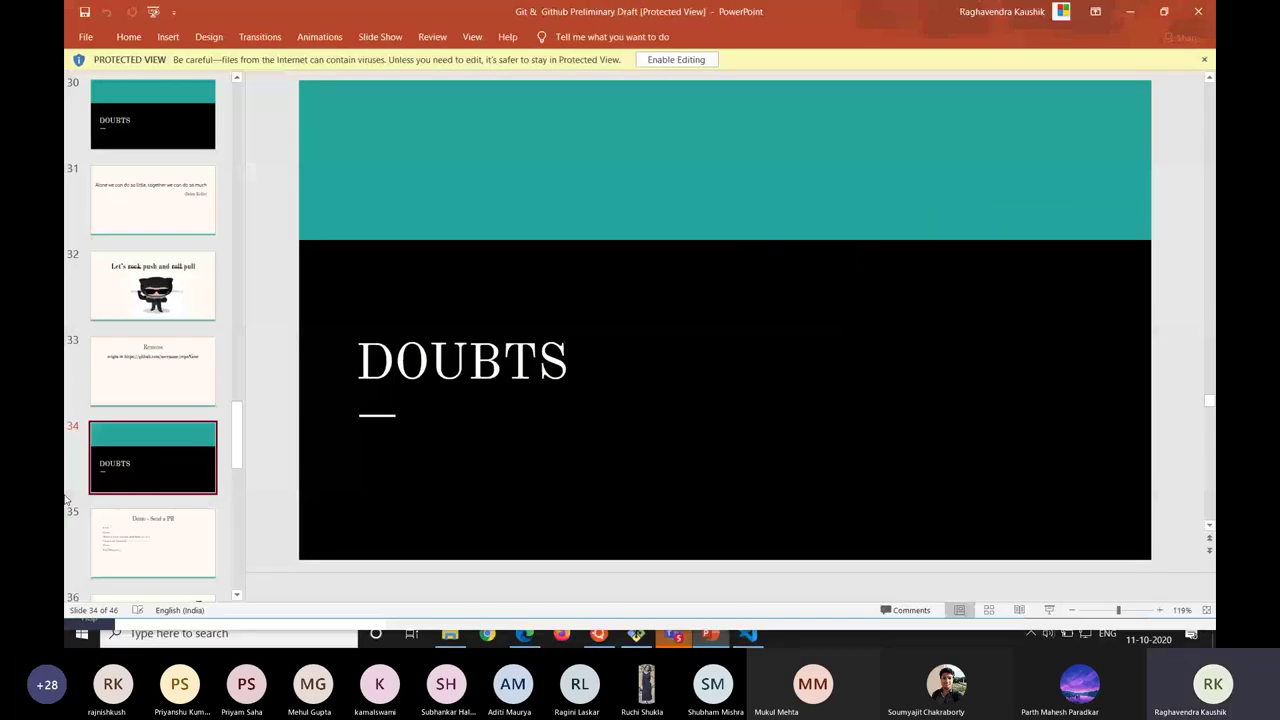
pyautogui.click(1048, 610)
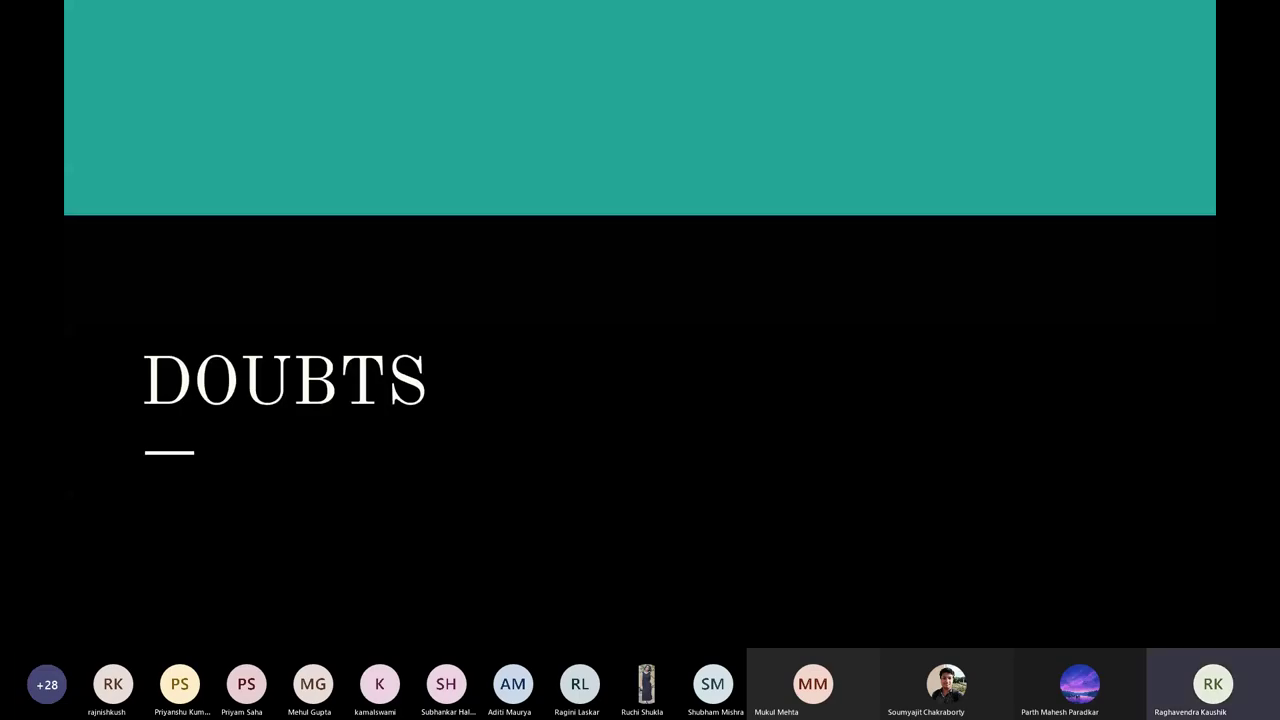
pyautogui.press('Right')
pyautogui.hotkey('alt', 'Tab')
pyautogui.hotkey('alt', 'Tab')
pyautogui.hotkey('alt', 'Tab')
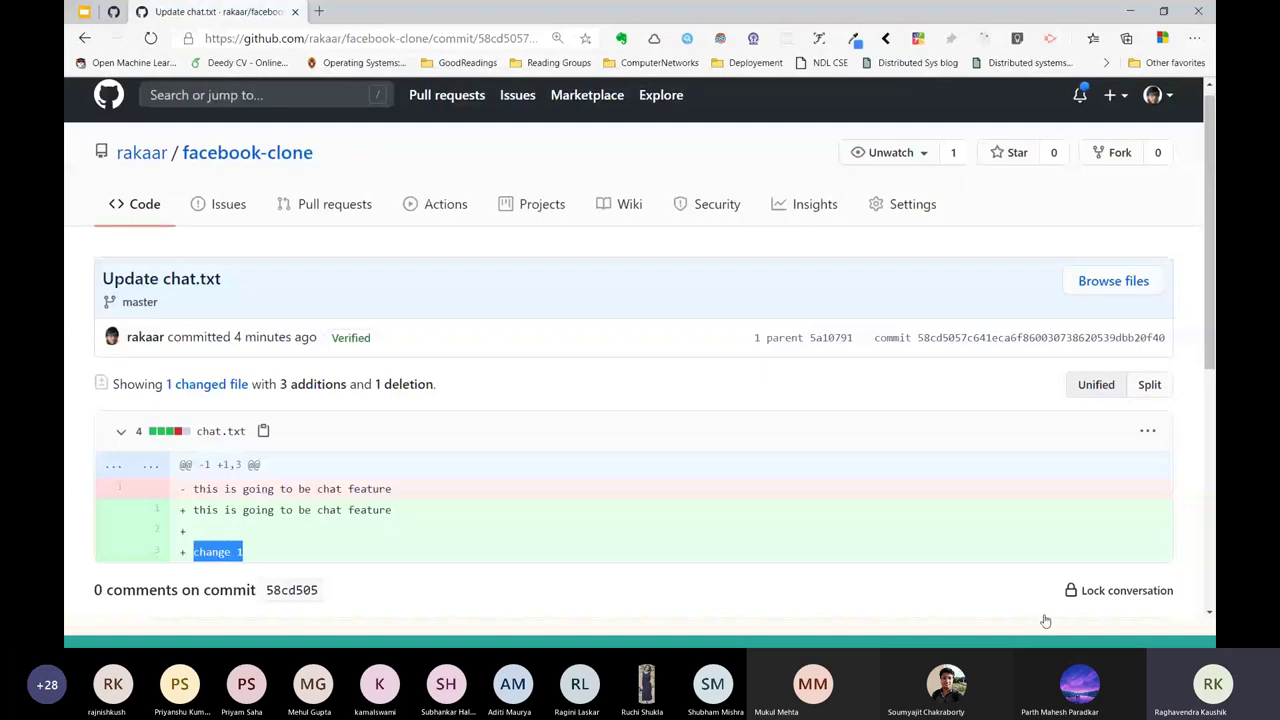
# Switch the GitHub home dashboard from the personal account to the kossiitkgp organization.
pyautogui.scroll(1, 1045, 621)
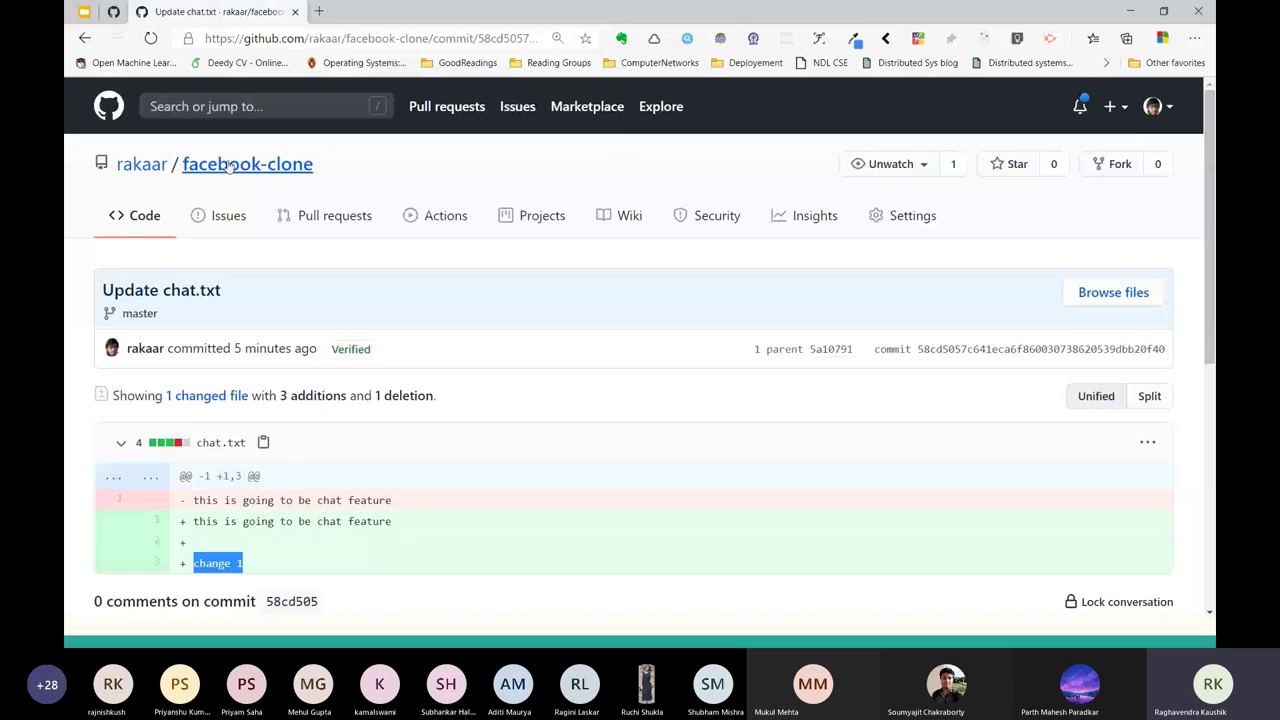
pyautogui.click(106, 112)
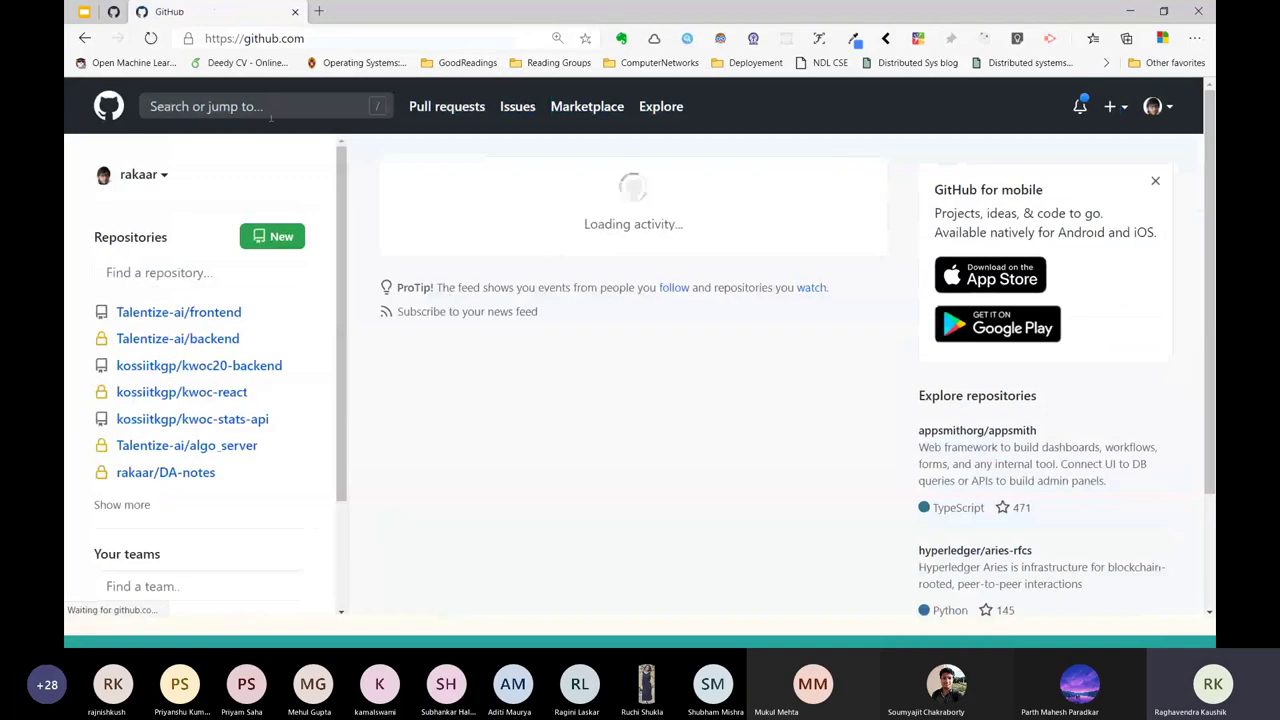
pyautogui.click(138, 174)
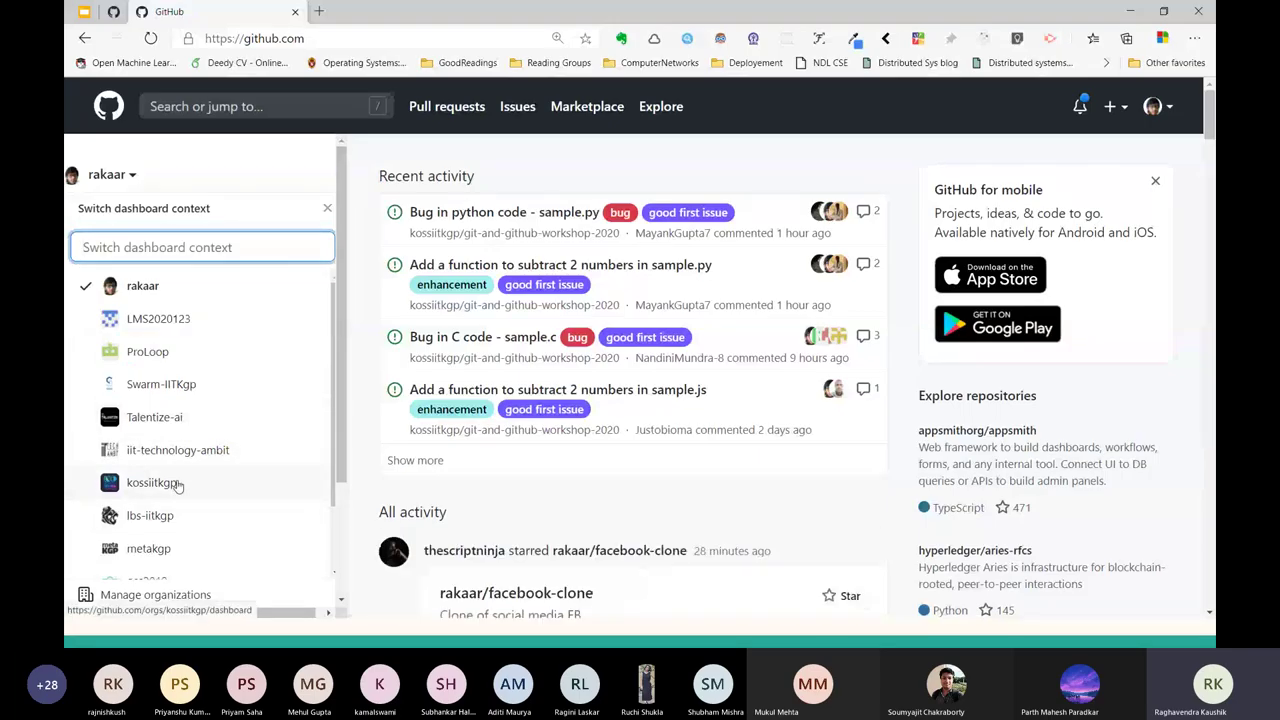
pyautogui.click(178, 485)
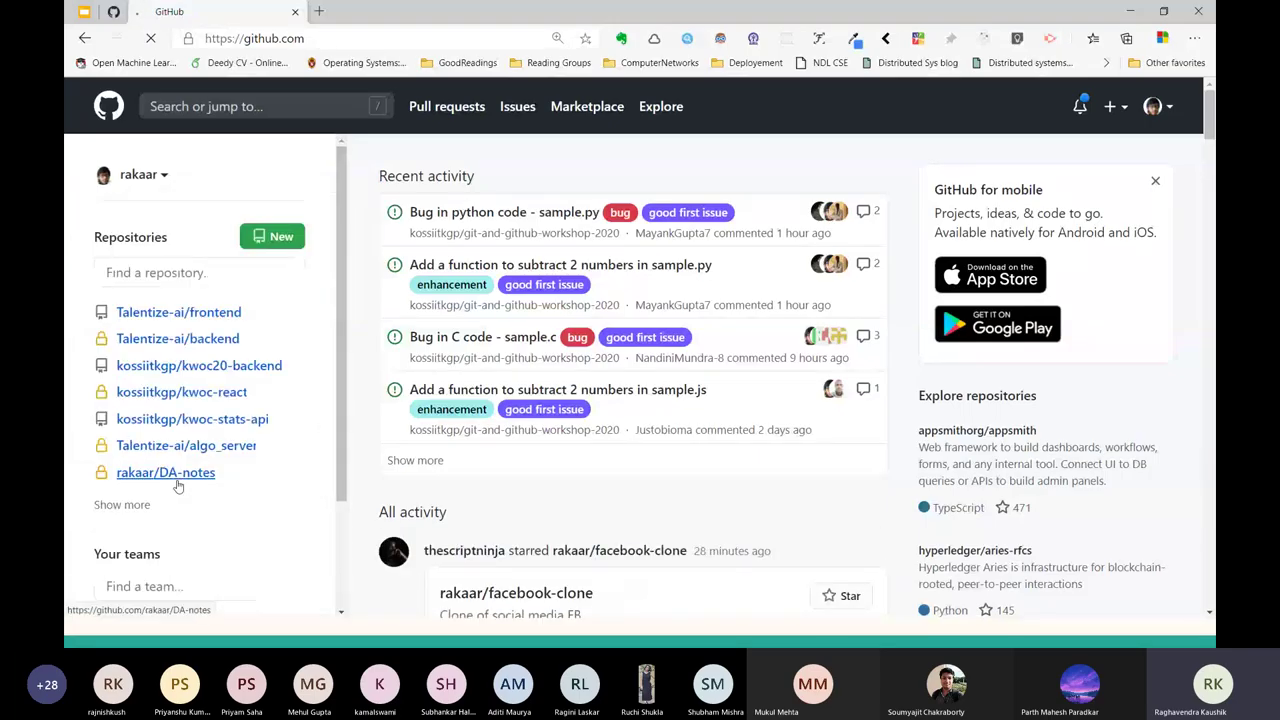
pyautogui.hotkey('alt', 'Left')
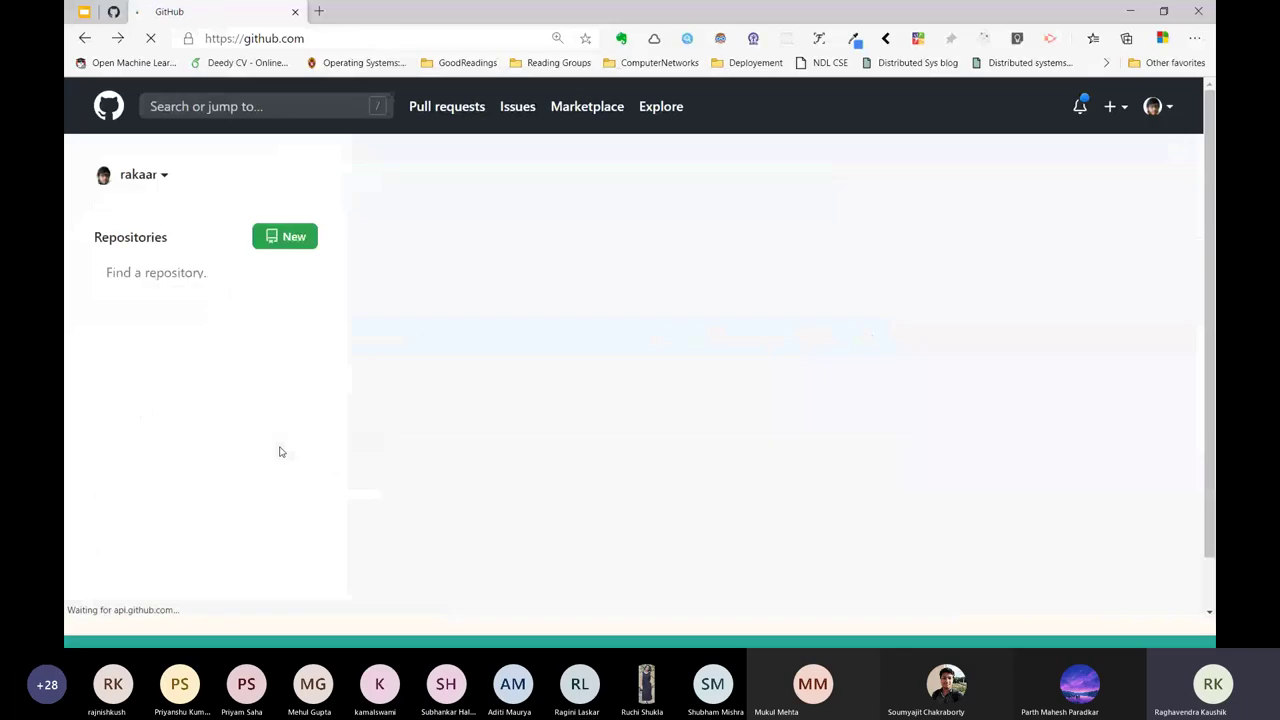
pyautogui.click(145, 176)
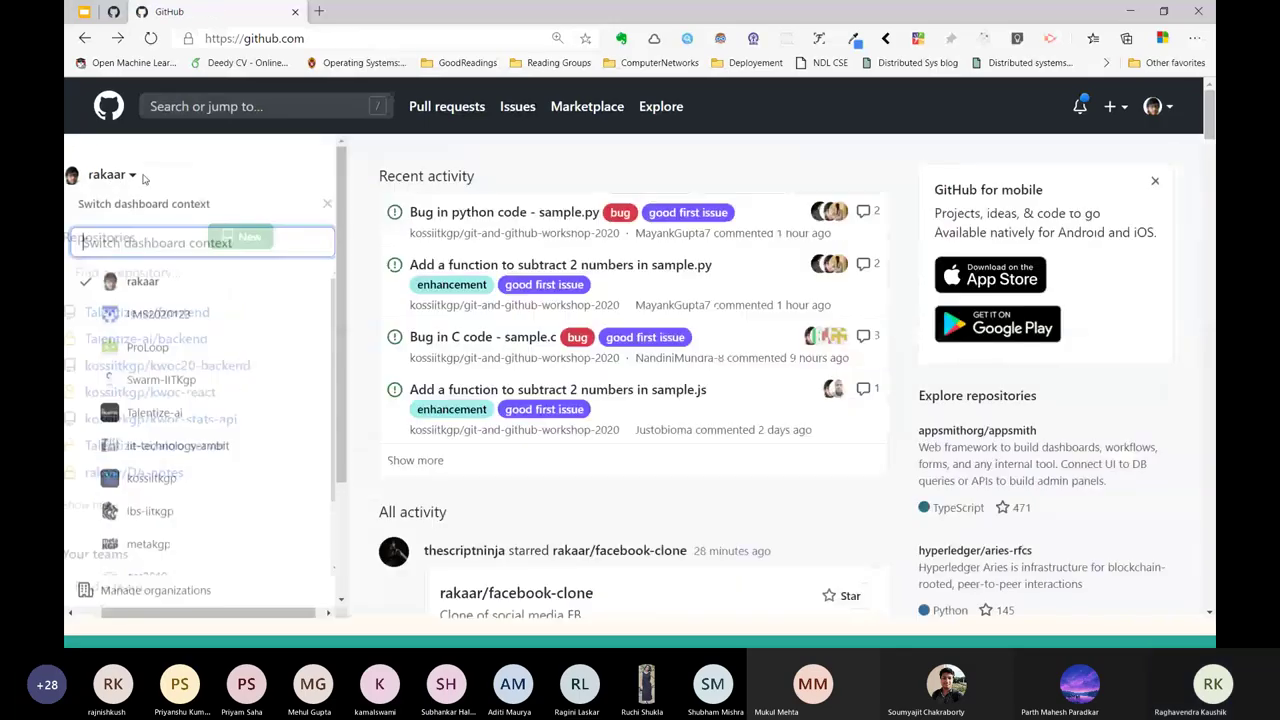
pyautogui.click(194, 486)
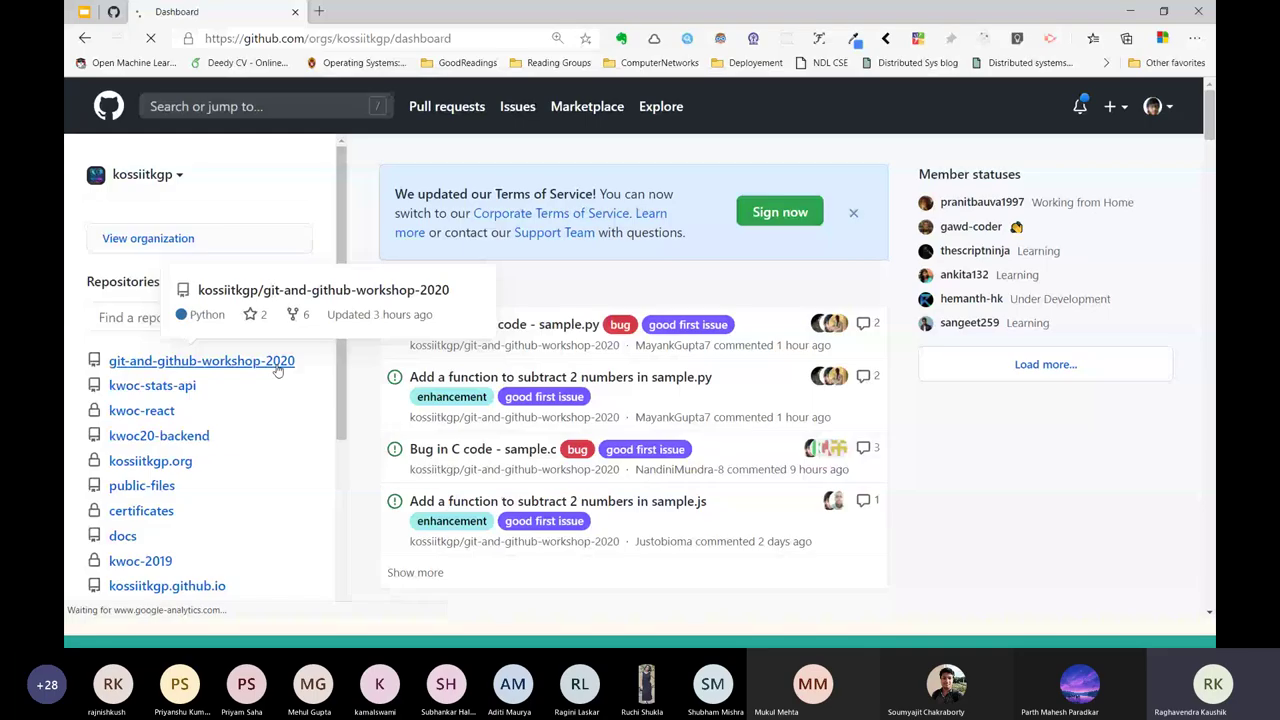
# Open git-and-github-workshop-2020, point out its title, and browse its Issues list.
pyautogui.click(278, 365)
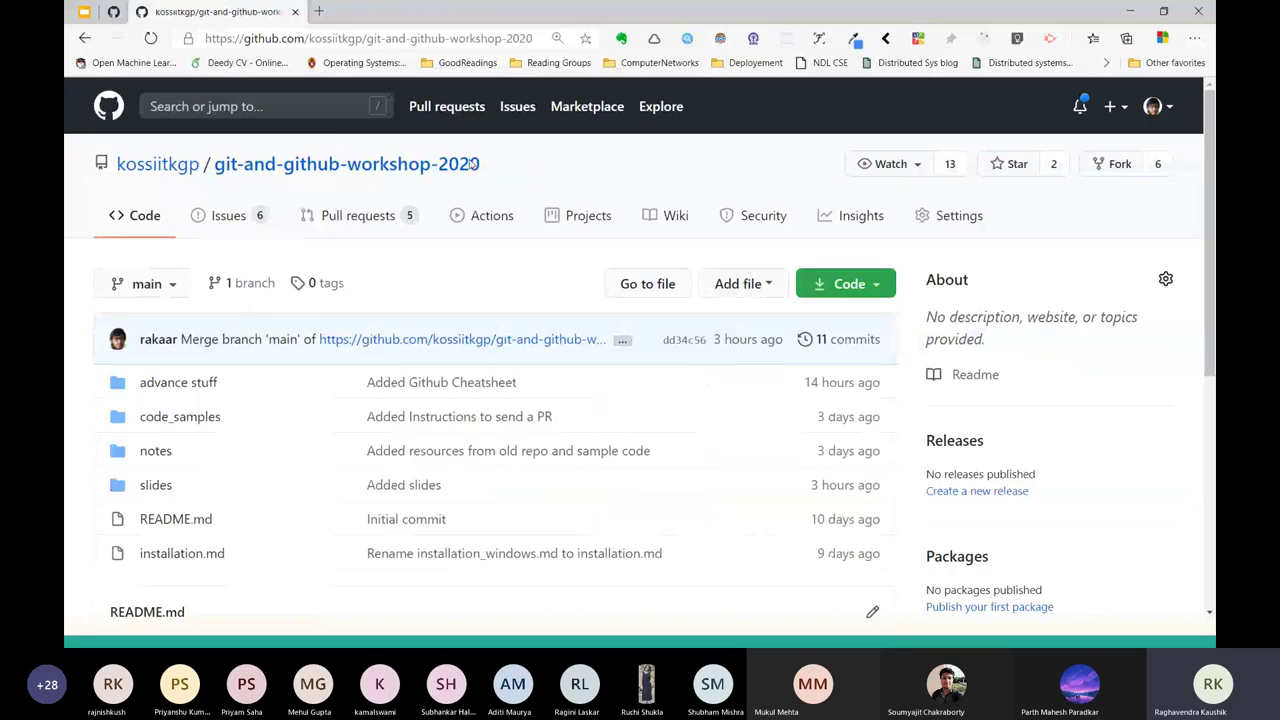
pyautogui.moveTo(484, 164); pyautogui.dragTo(118, 164)
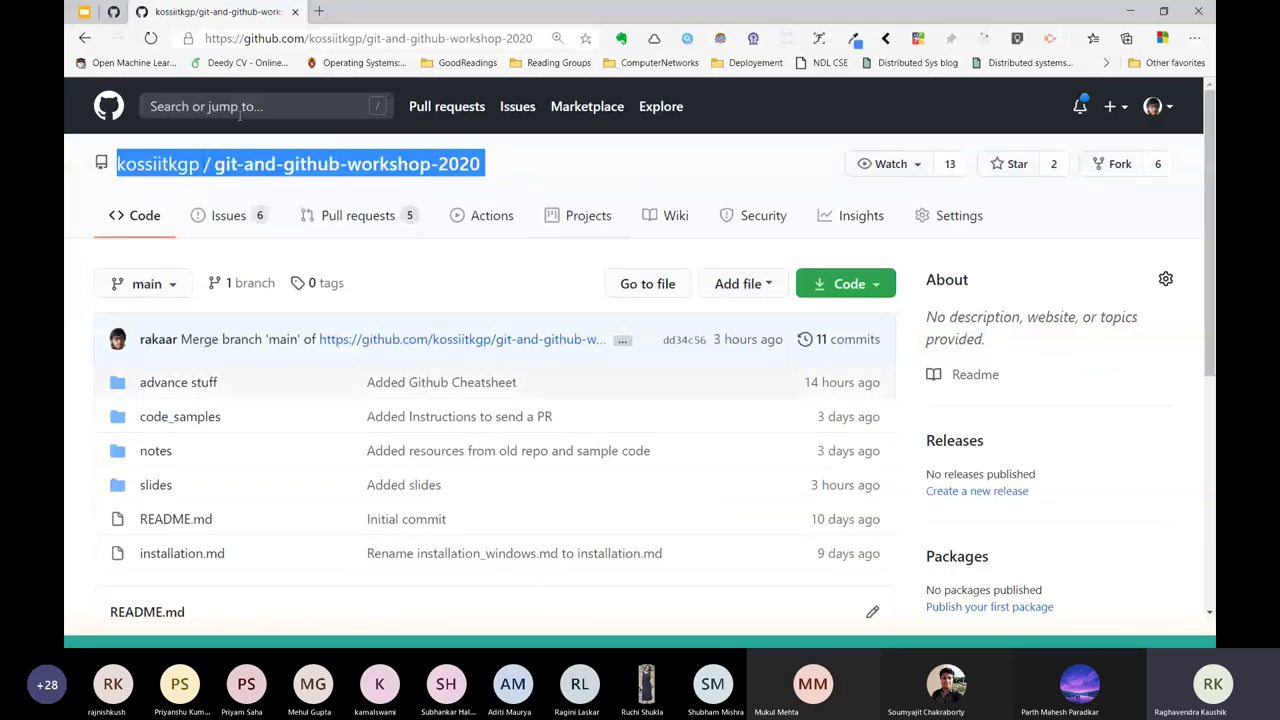
pyautogui.click(649, 321)
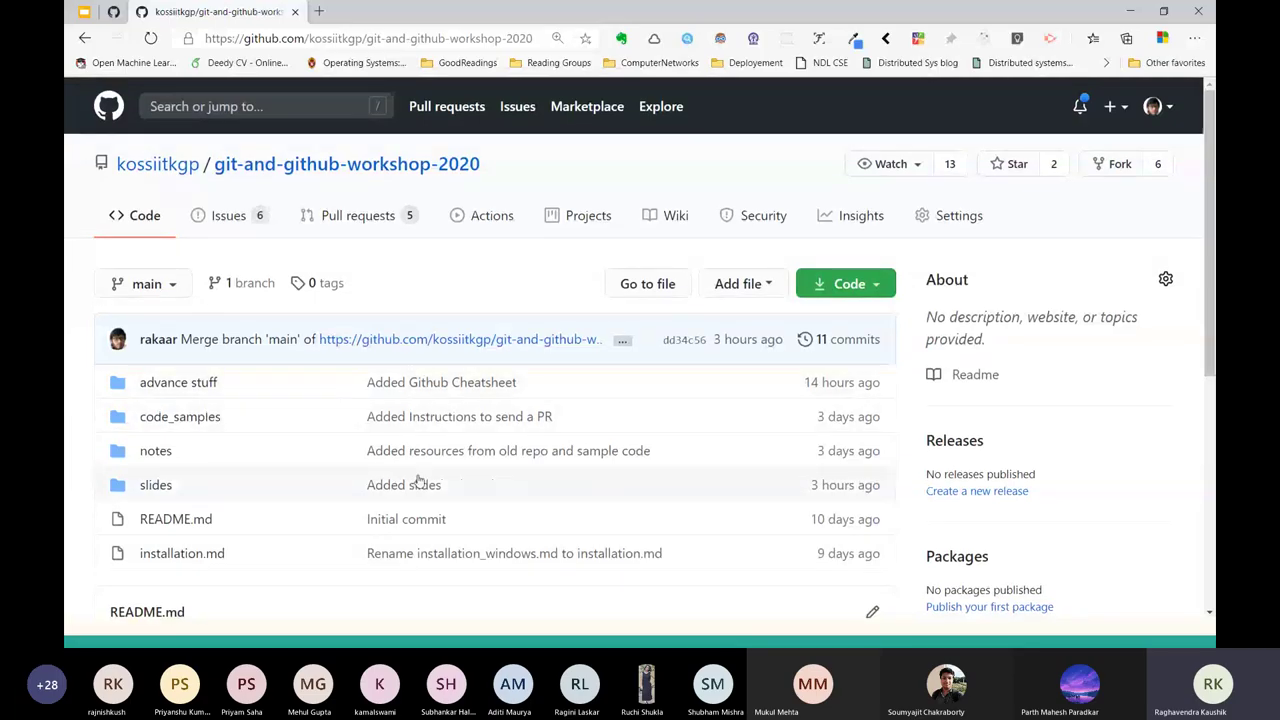
pyautogui.click(231, 218)
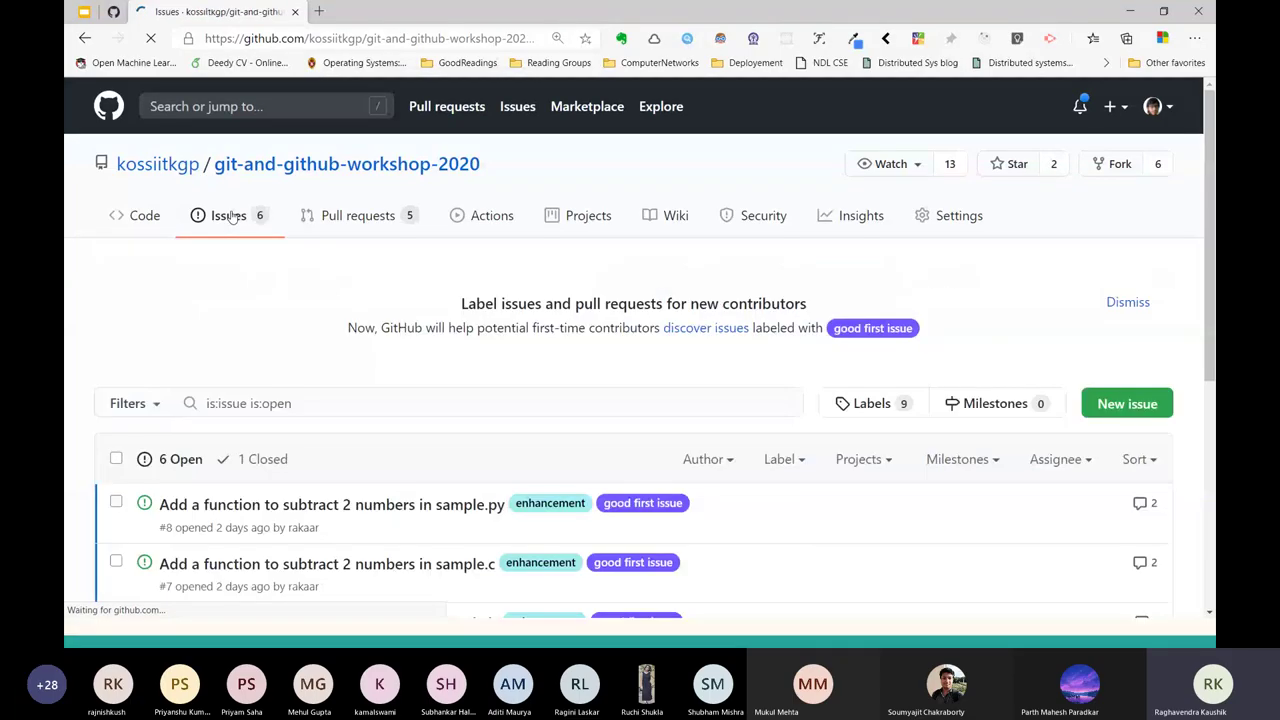
pyautogui.scroll(-3, 195, 397)
pyautogui.scroll(-1, 195, 397)
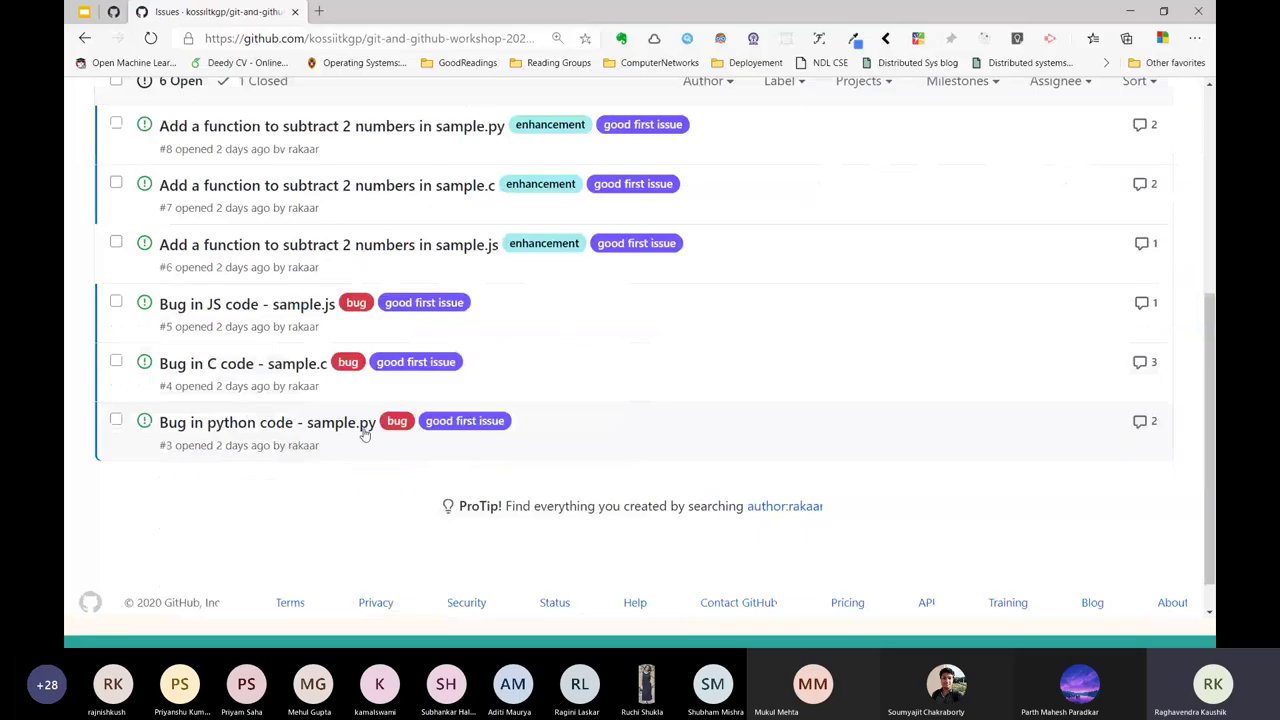
# Review issue #3 about the Python bug, then go back over the six open issues.
pyautogui.click(365, 434)
pyautogui.moveTo(480, 504)
pyautogui.mouseDown()
pyautogui.moveTo(165, 500)
pyautogui.moveTo(163, 437)
pyautogui.moveTo(200, 470)
pyautogui.moveTo(480, 504)
pyautogui.mouseUp()
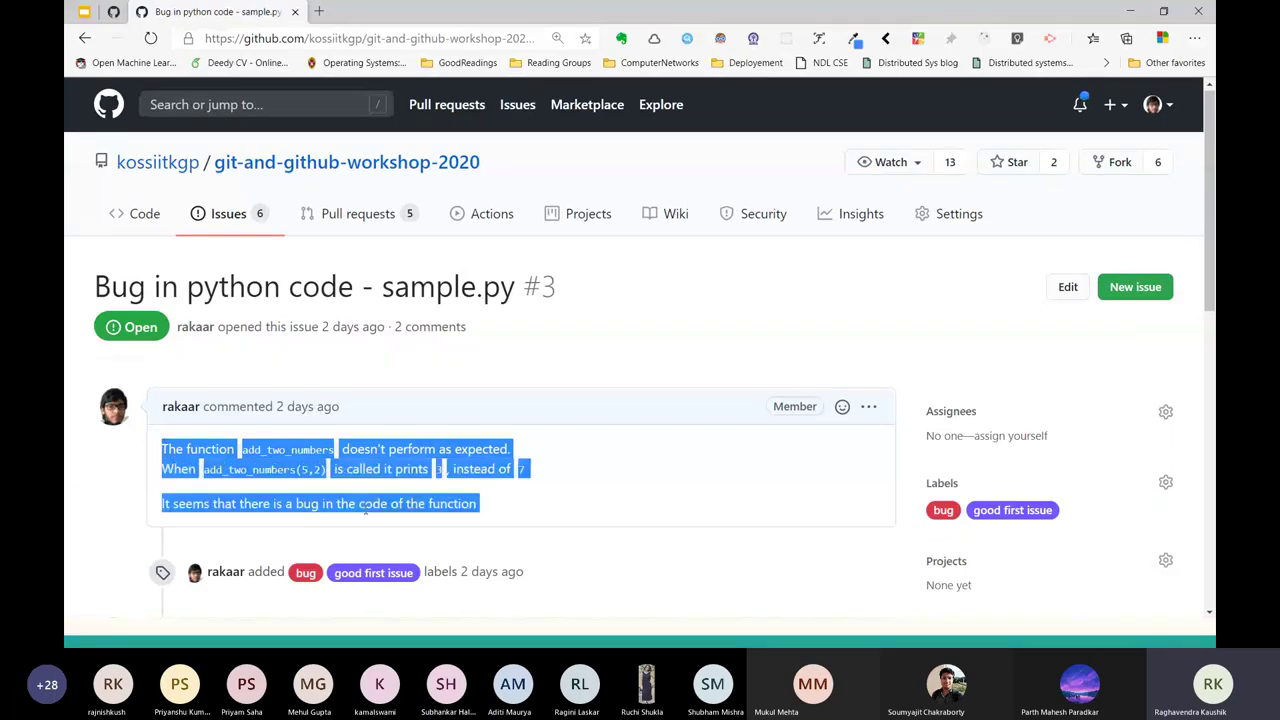
pyautogui.click(604, 367)
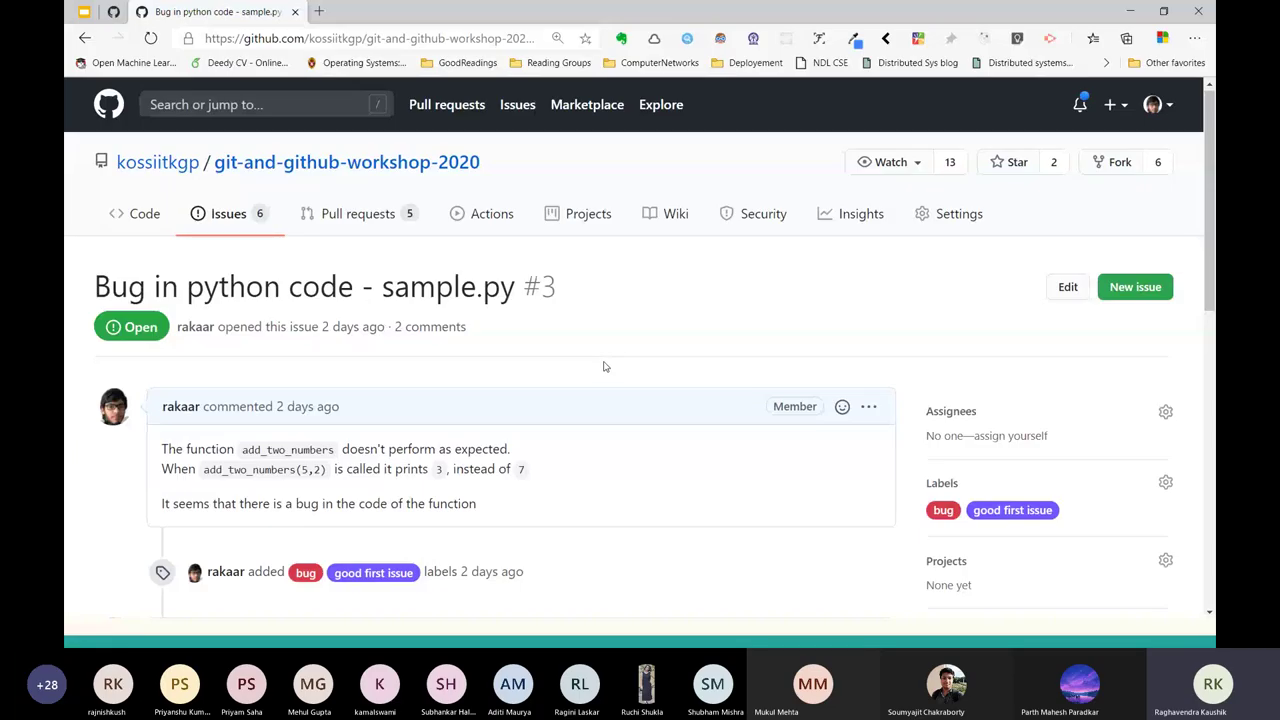
pyautogui.hotkey('alt', 'Left')
pyautogui.scroll(-5, 480, 340)
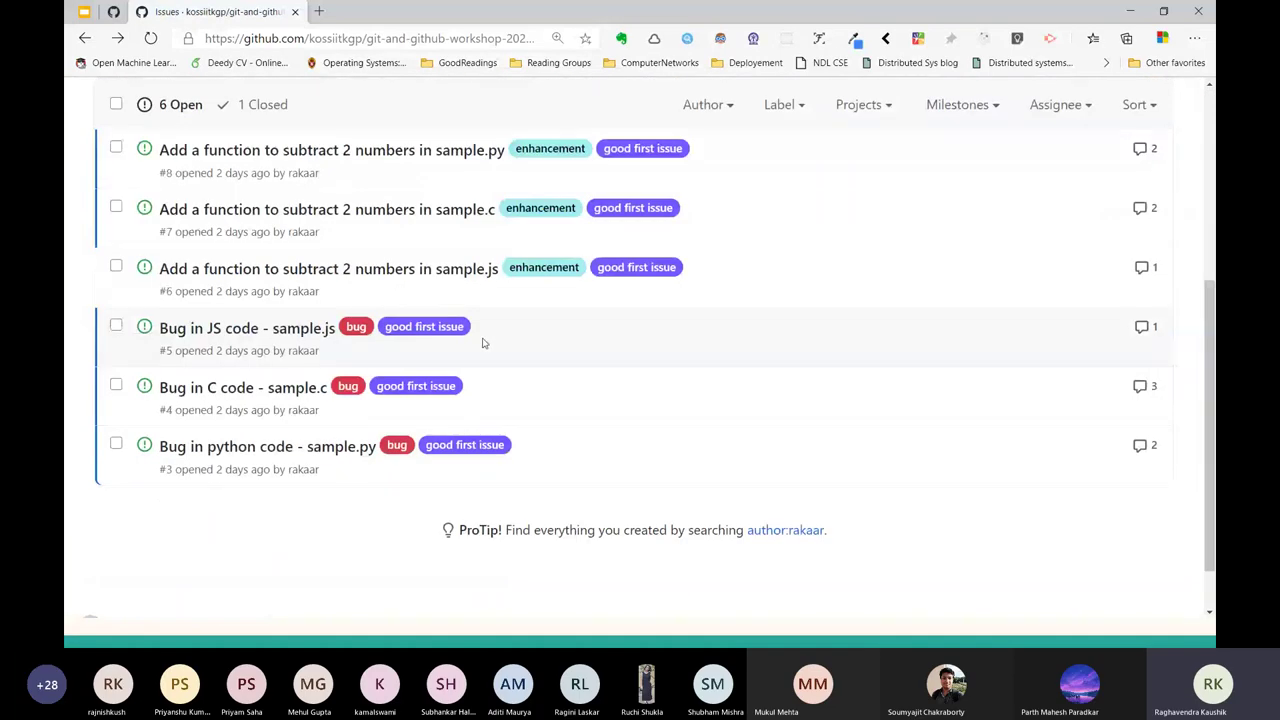
pyautogui.scroll(1, 354, 477)
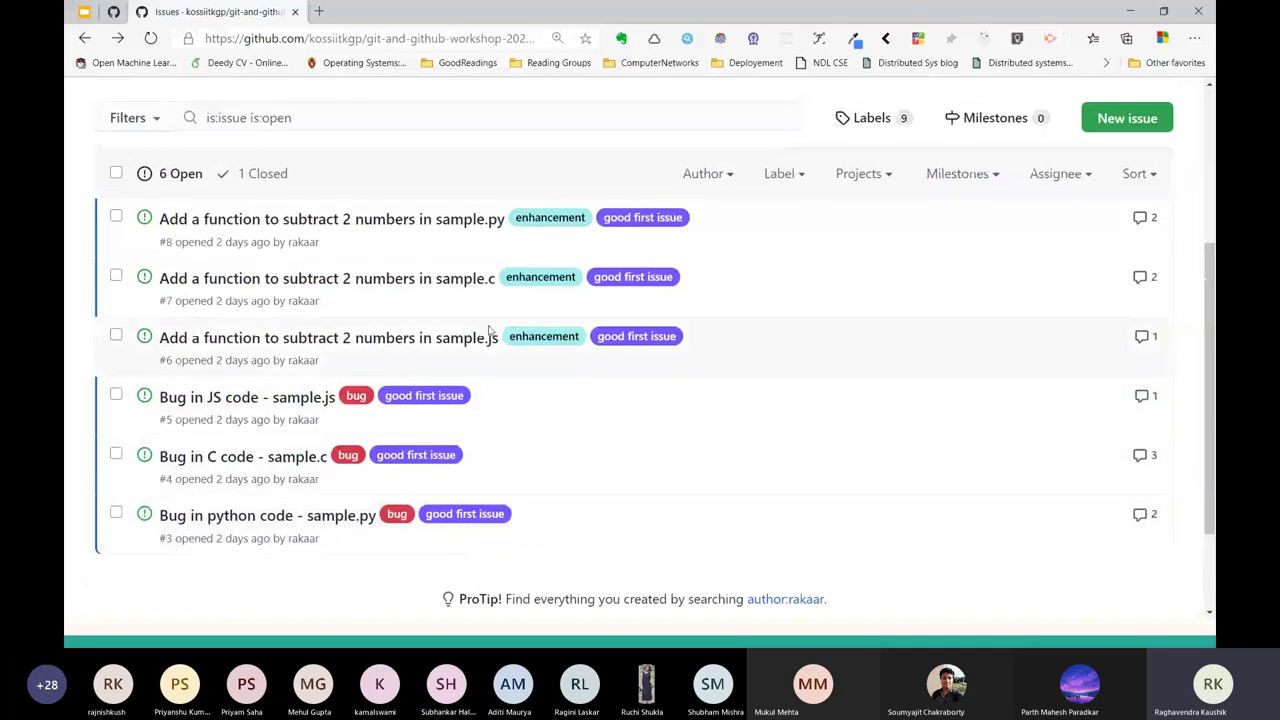
pyautogui.scroll(2, 362, 317)
pyautogui.scroll(1, 362, 317)
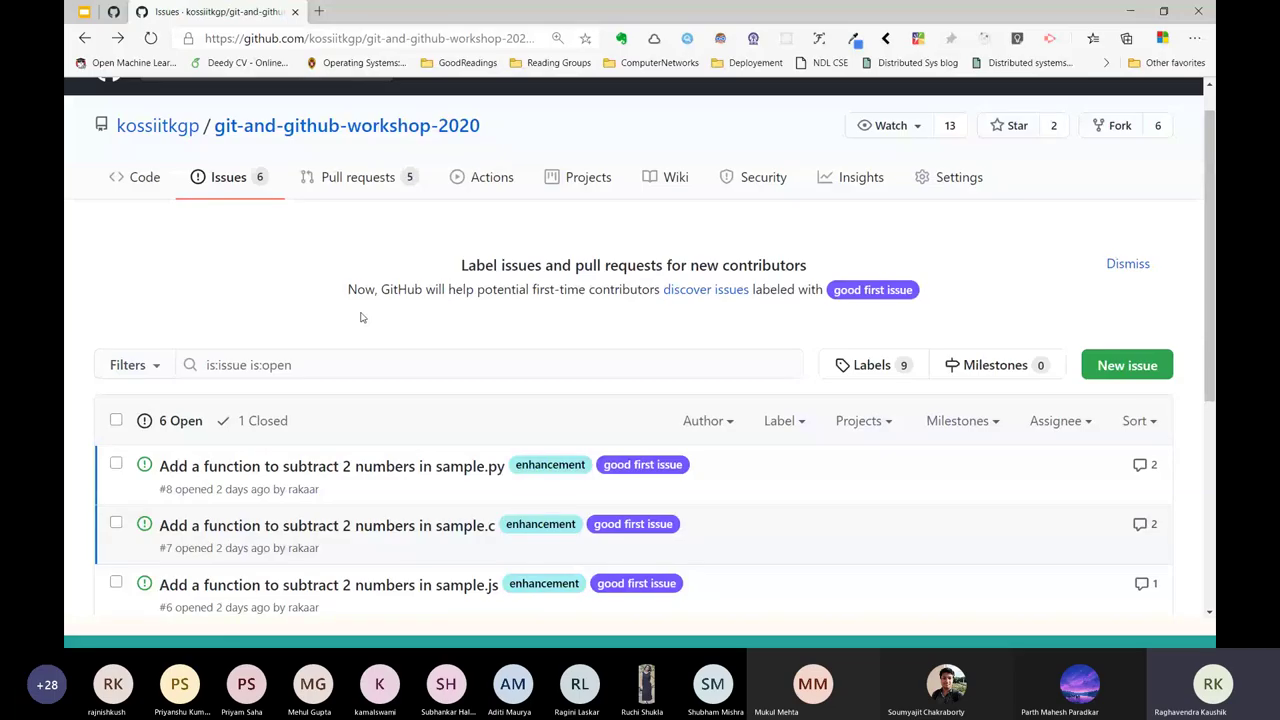
pyautogui.scroll(-3, 362, 317)
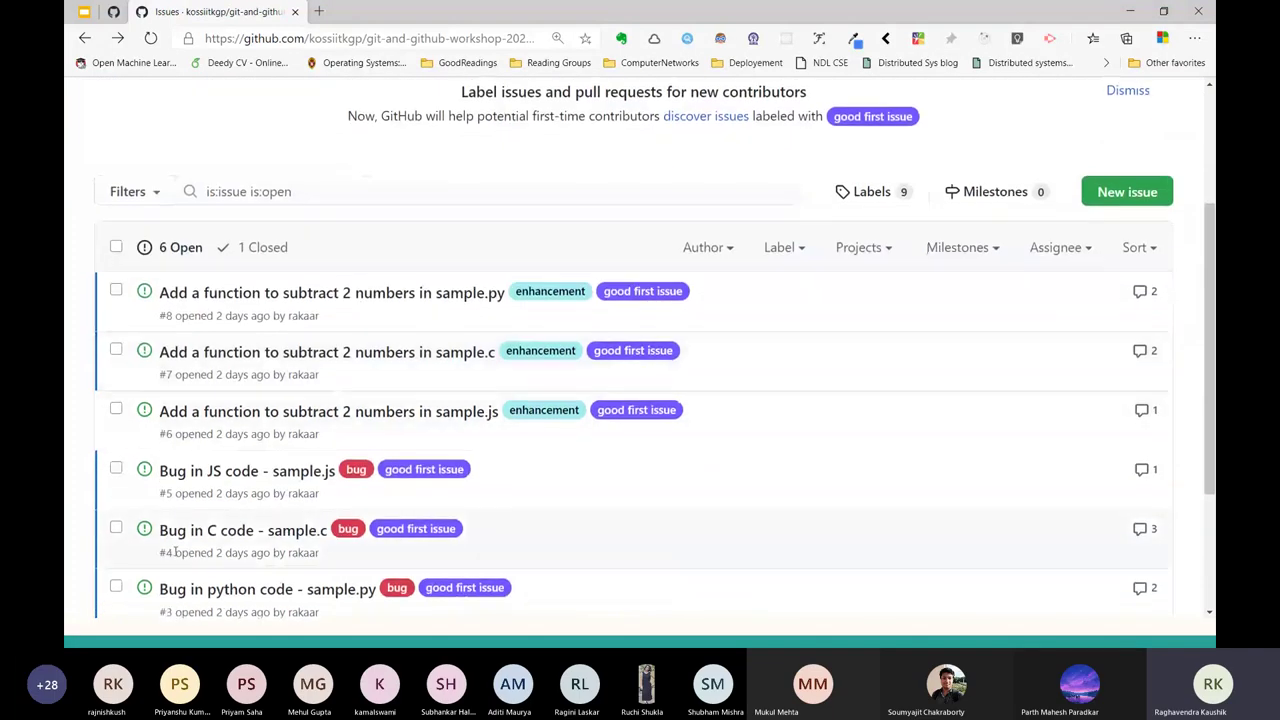
pyautogui.scroll(2, 184, 561)
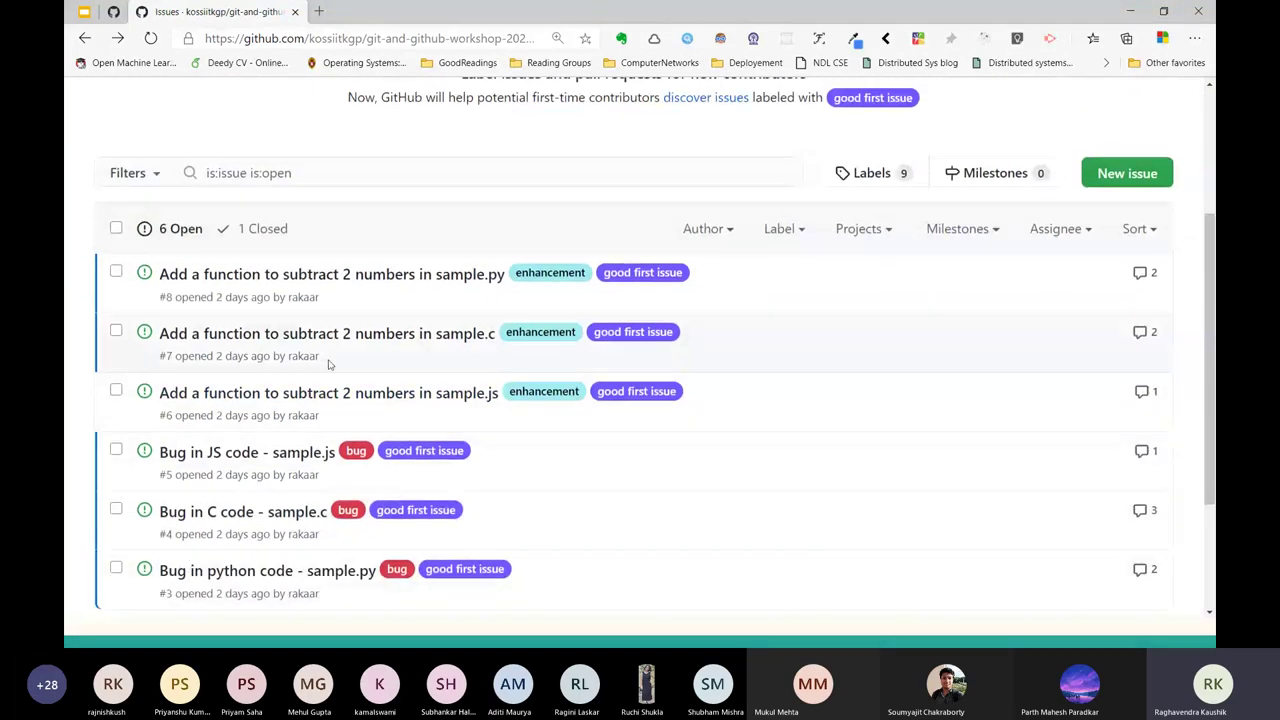
# Open issue #3 'Bug in python code - sample.py' and point out the add_two_numbers function.
pyautogui.click(330, 572)
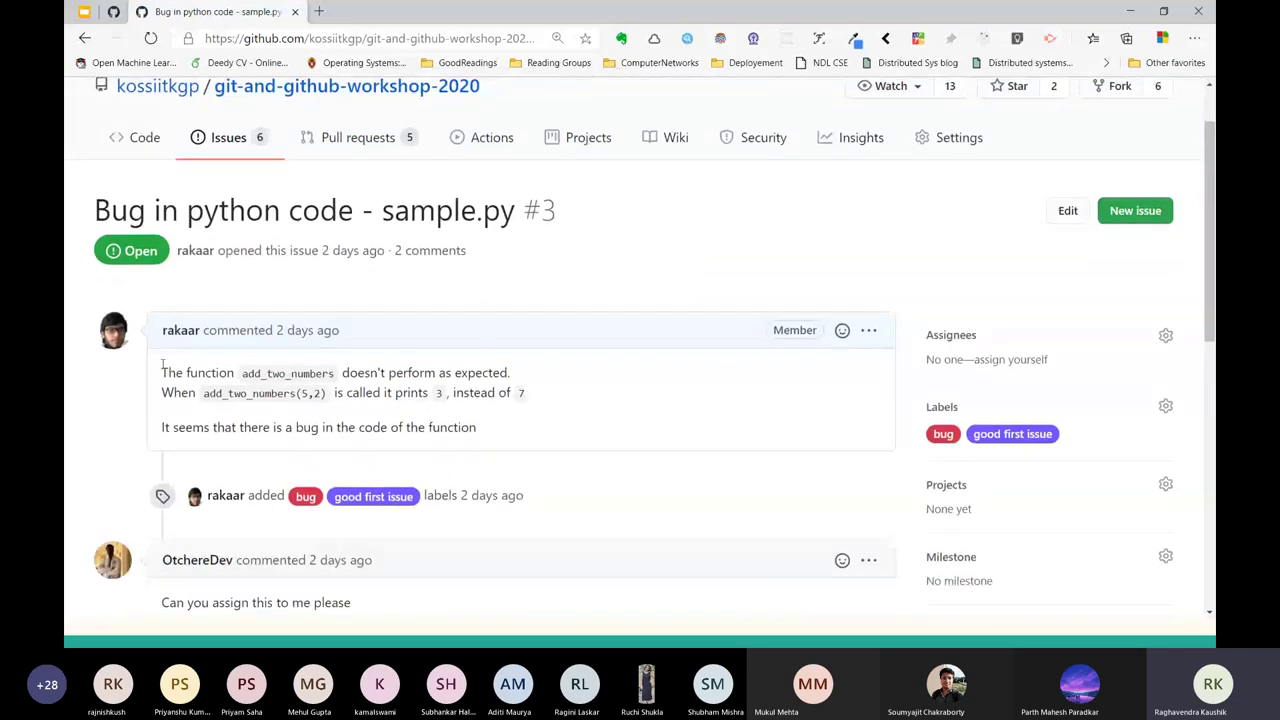
pyautogui.moveTo(162, 373); pyautogui.dragTo(333, 374)
pyautogui.tripleClick(336, 378)
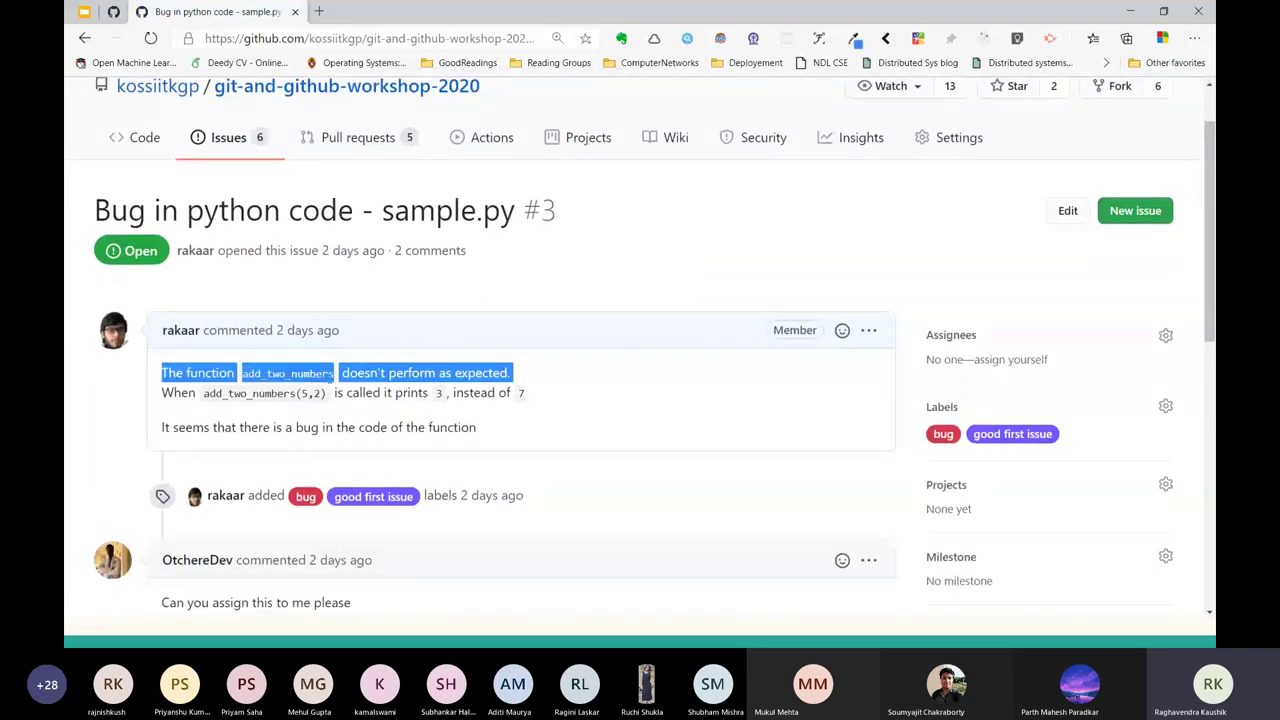
pyautogui.click(338, 382)
pyautogui.doubleClick(317, 376)
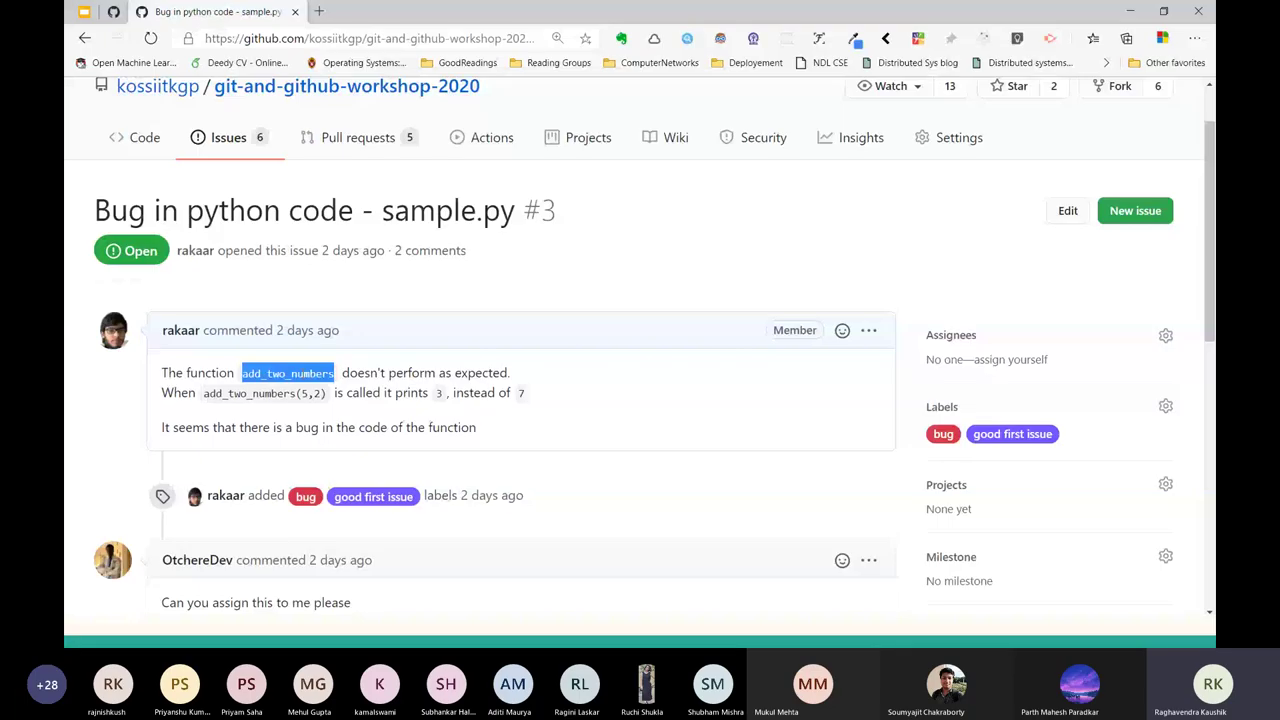
pyautogui.moveTo(189, 394); pyautogui.dragTo(336, 427)
pyautogui.doubleClick(217, 398)
# Point out the wrong result 3 instead of 7, then return to the repository's code page.
pyautogui.click(229, 395)
pyautogui.click(418, 416)
pyautogui.moveTo(418, 427); pyautogui.dragTo(439, 406)
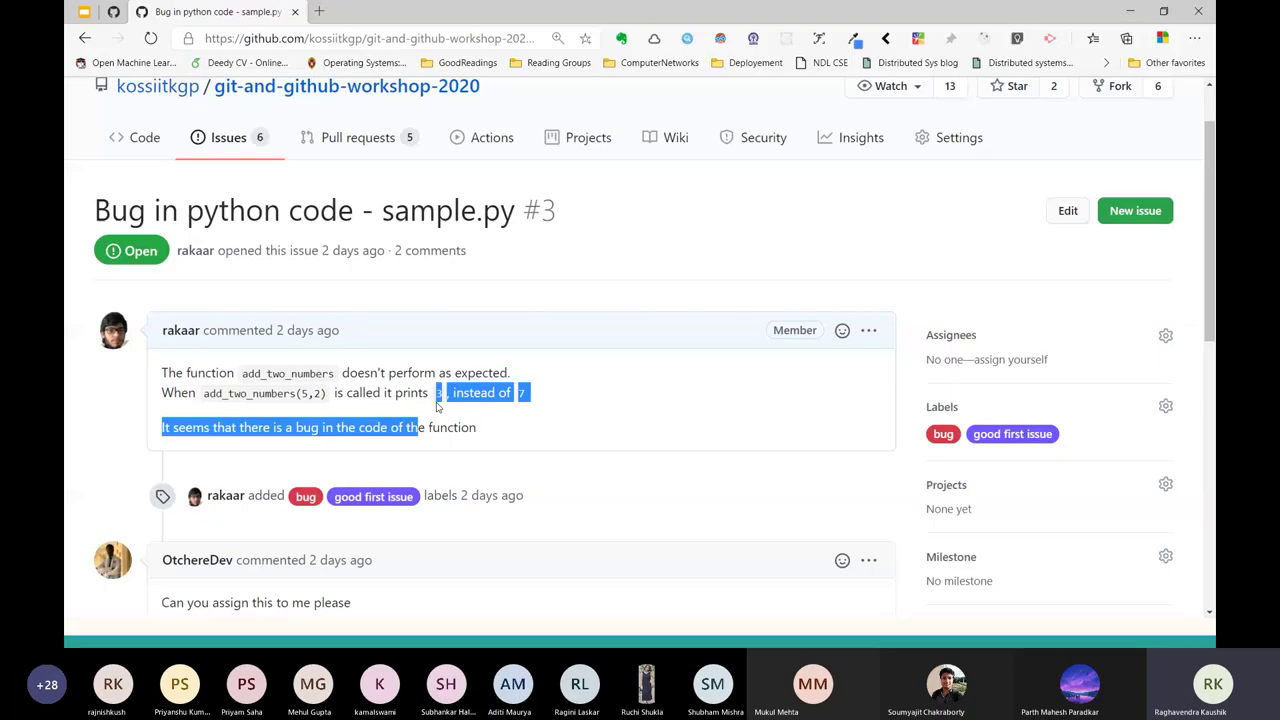
pyautogui.doubleClick(490, 393)
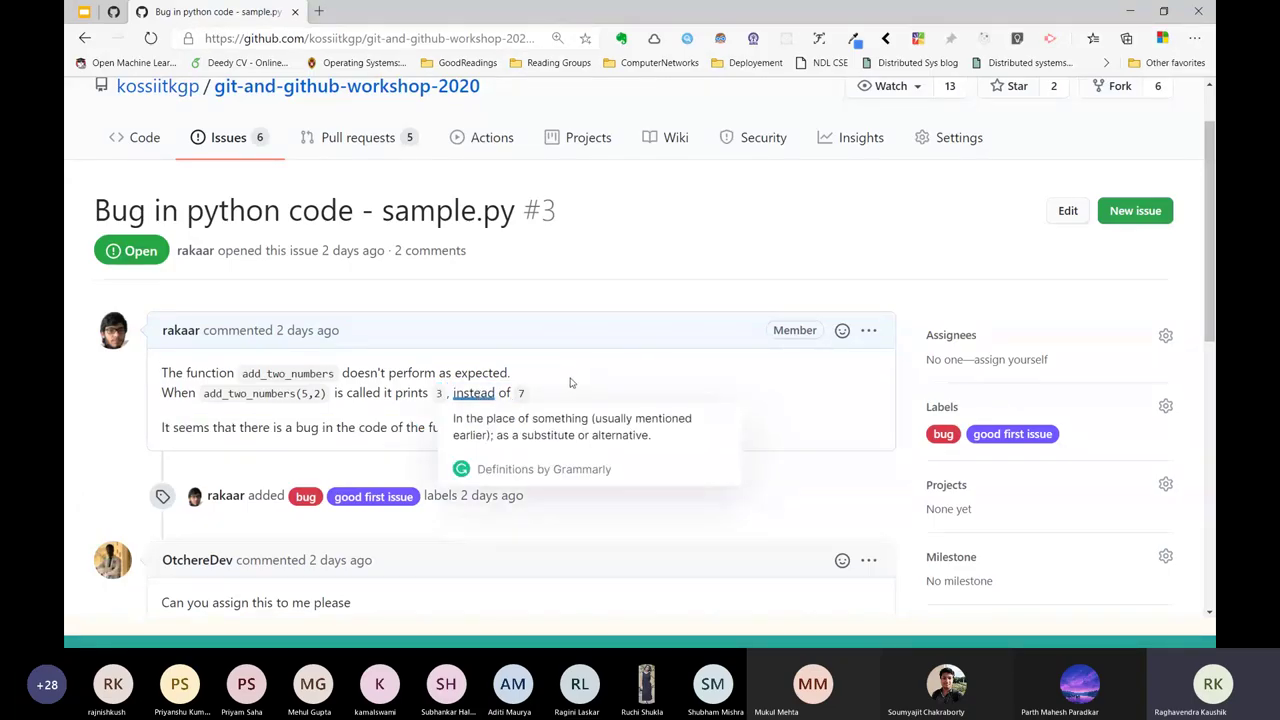
pyautogui.click(353, 93)
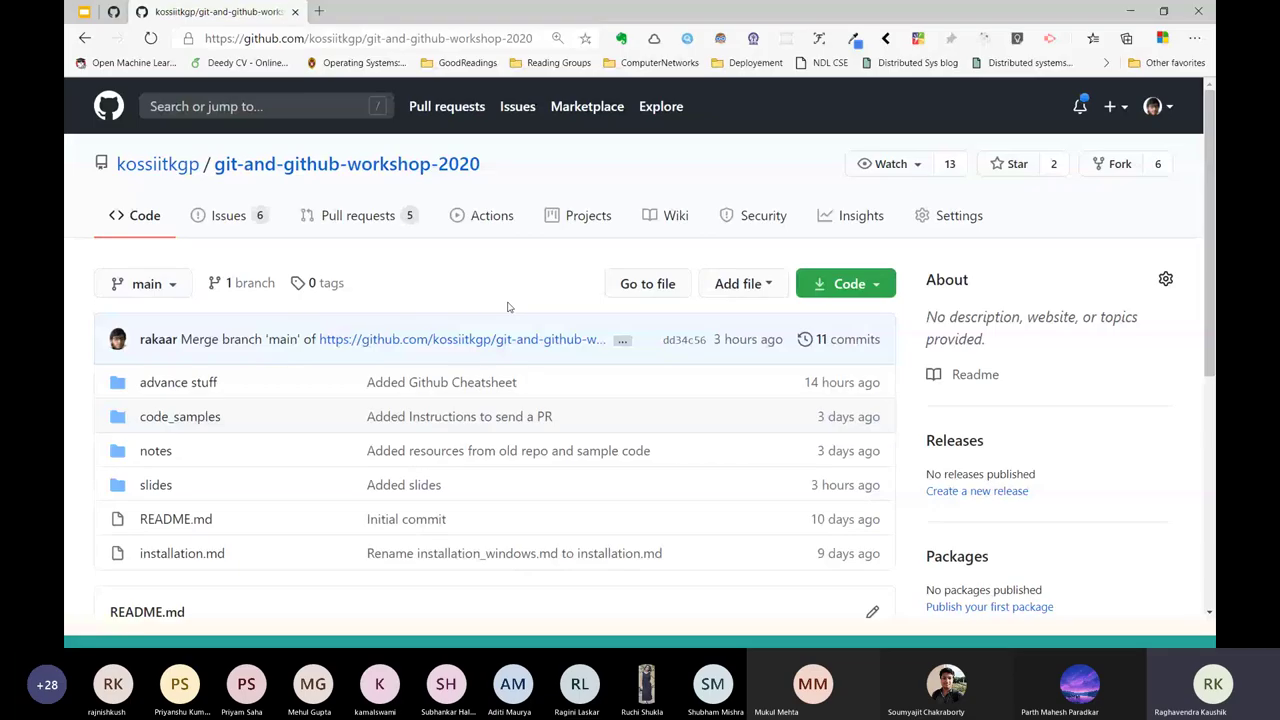
# Point out the kossiitkgp/git-and-github-workshop-2020 title, dismissing an alarm notification.
pyautogui.tripleClick(118, 165)
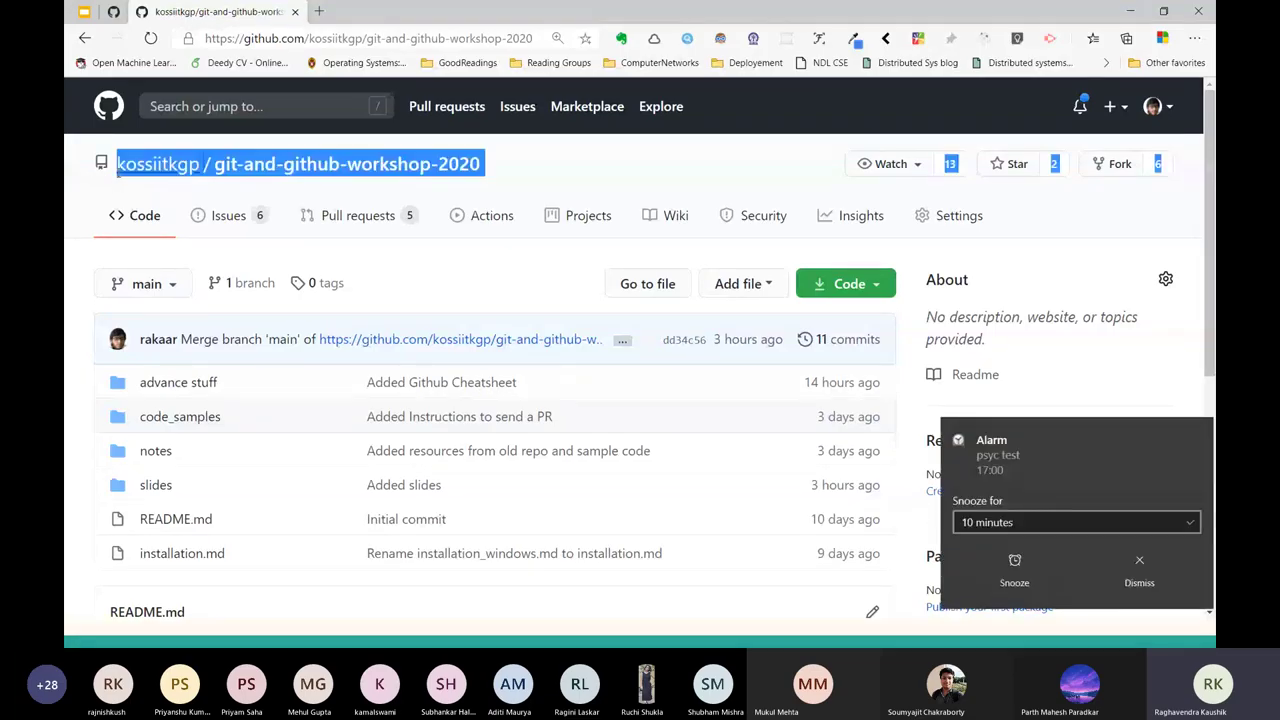
pyautogui.click(1130, 572)
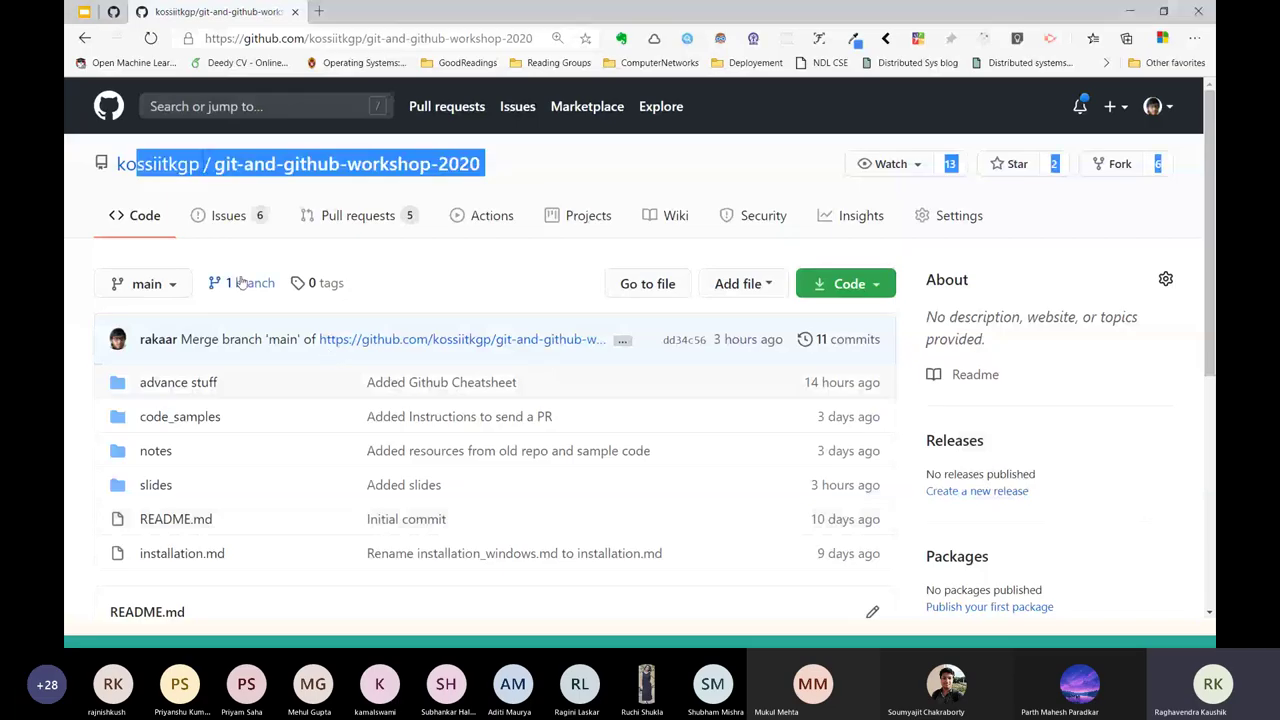
pyautogui.click(180, 250)
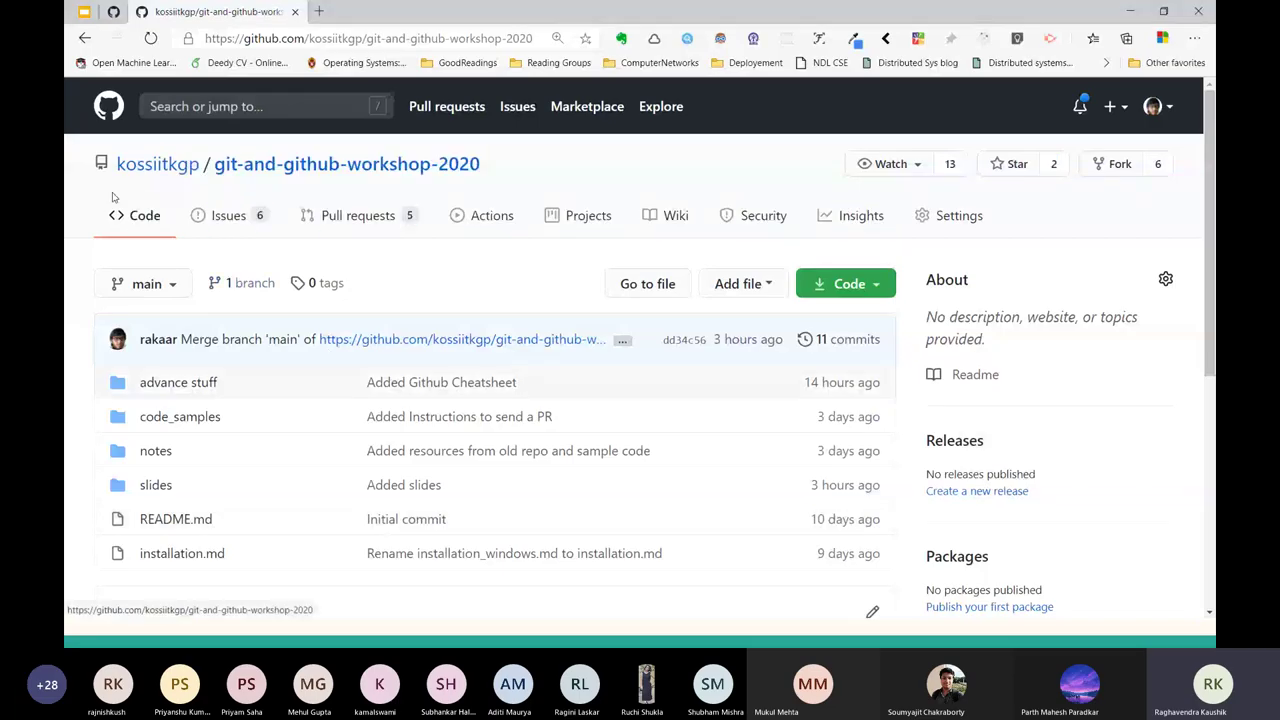
pyautogui.moveTo(117, 190); pyautogui.dragTo(94, 197)
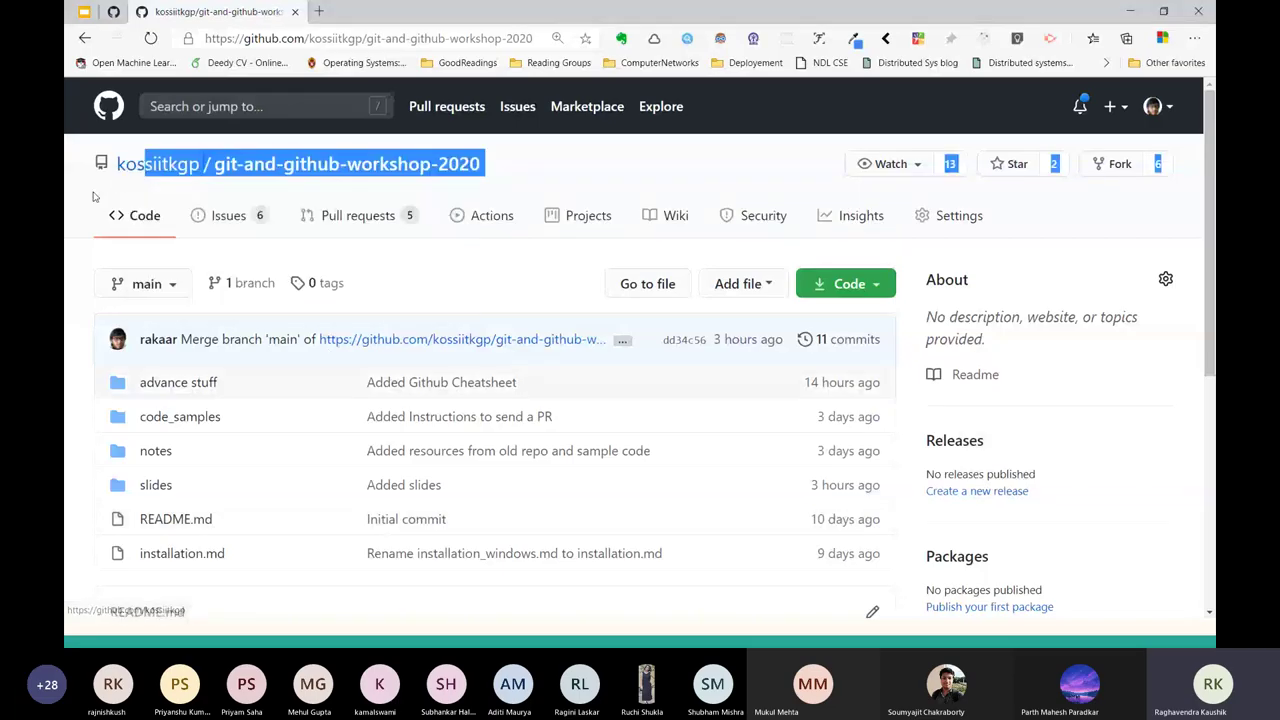
pyautogui.click(94, 197)
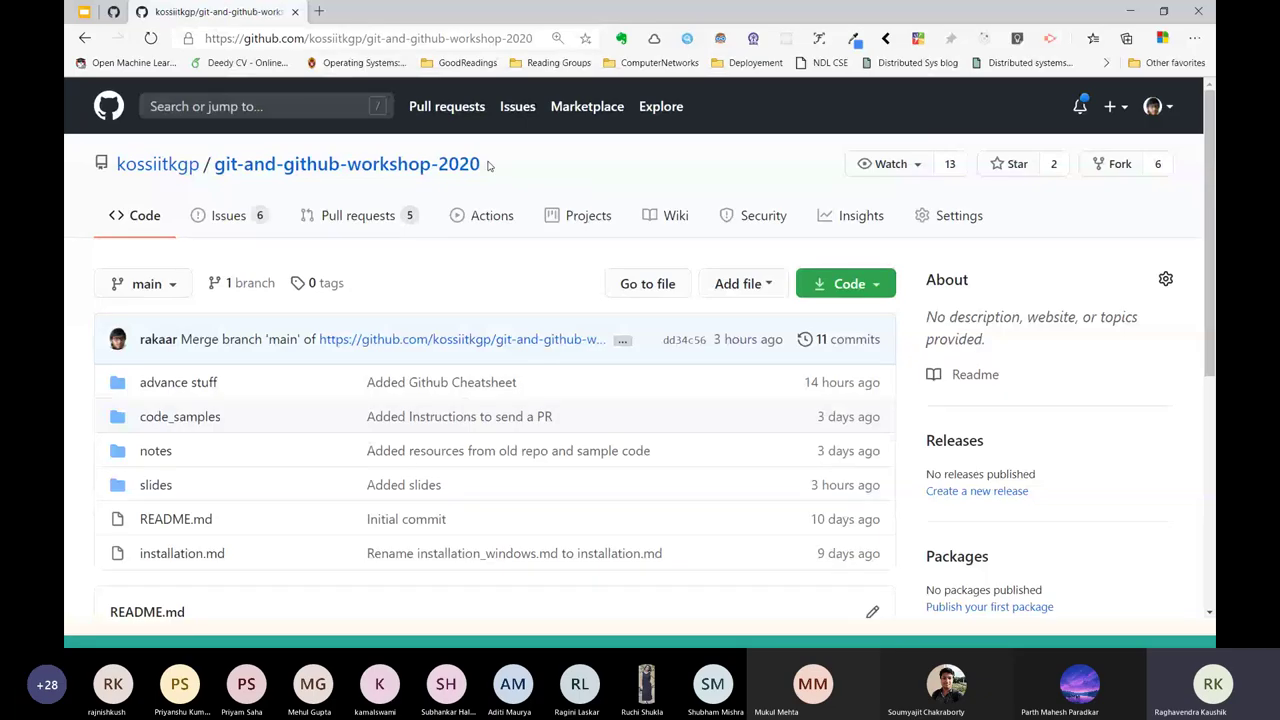
pyautogui.moveTo(488, 166); pyautogui.dragTo(214, 165)
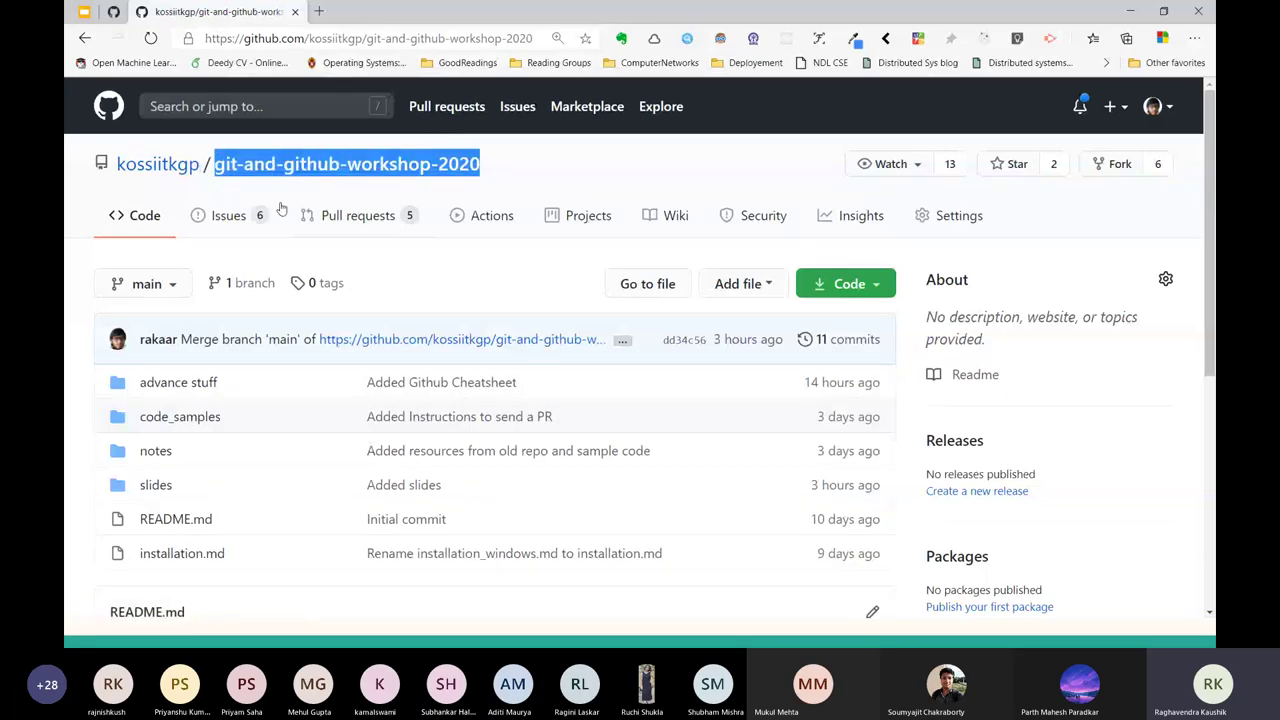
pyautogui.click(808, 163)
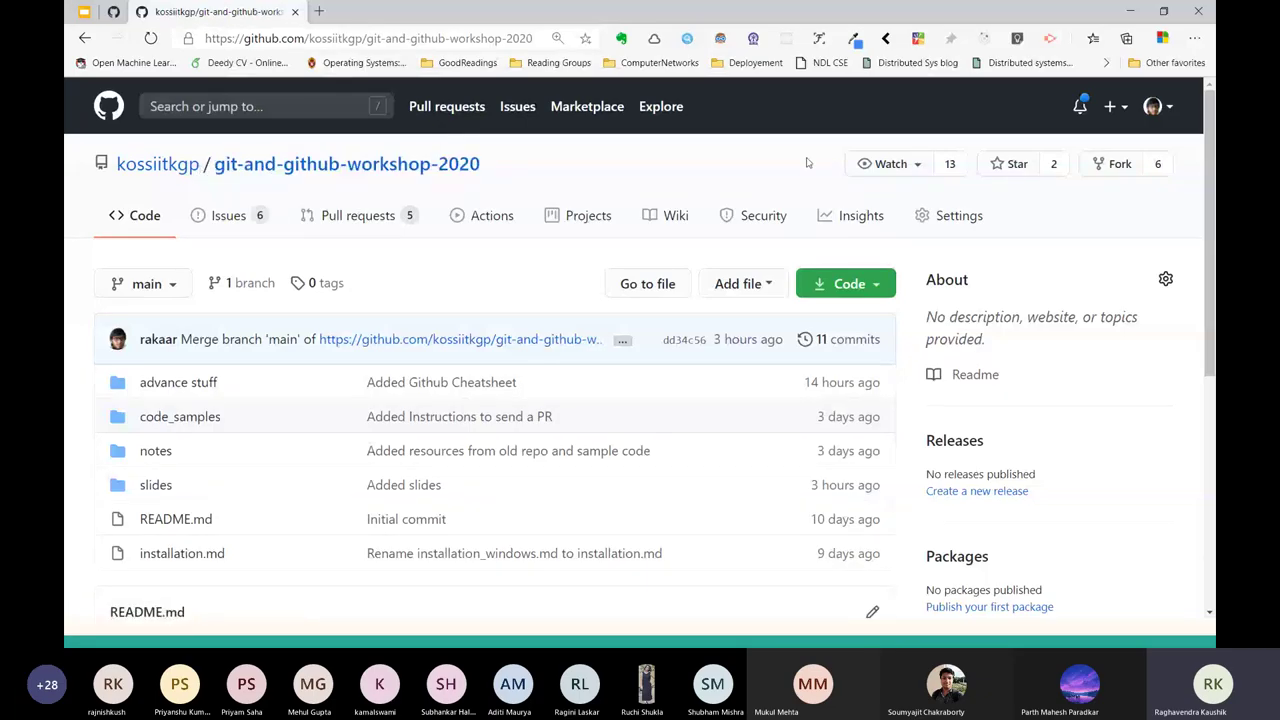
# Glance at the Actions page, then point out kossiitkgp in the repository's web address.
pyautogui.click(524, 204)
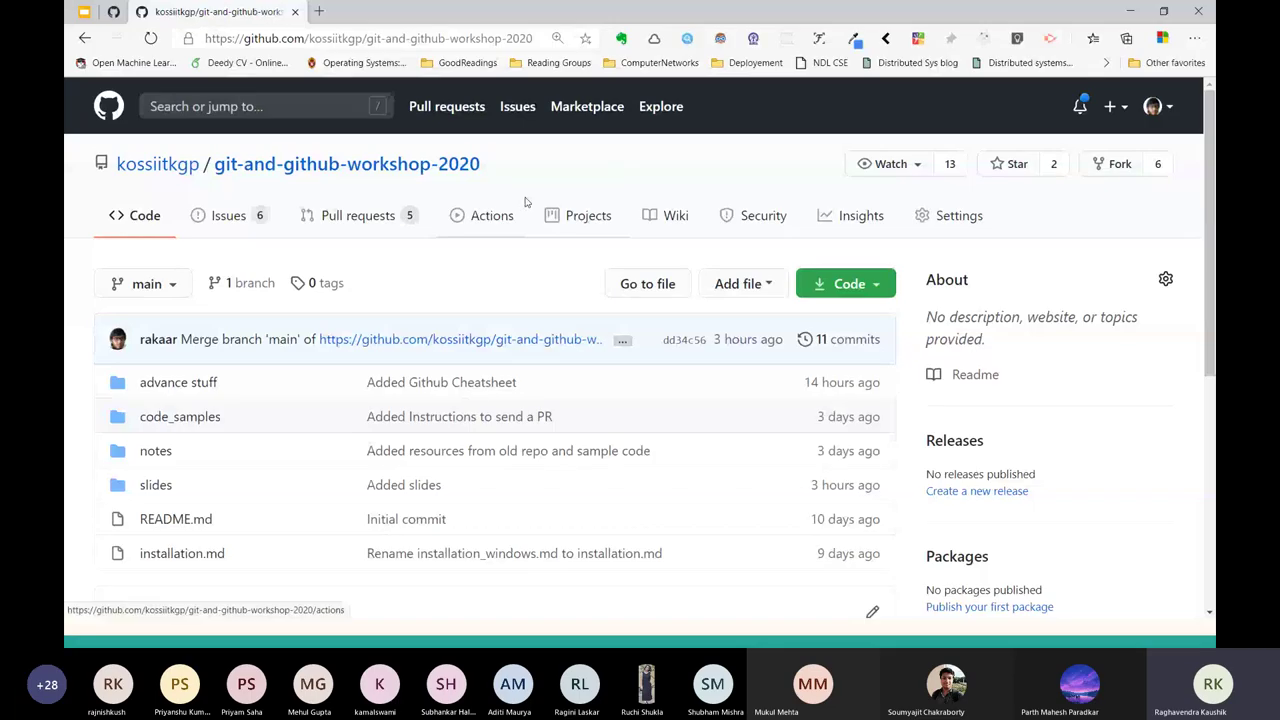
pyautogui.hotkey('alt', 'Left')
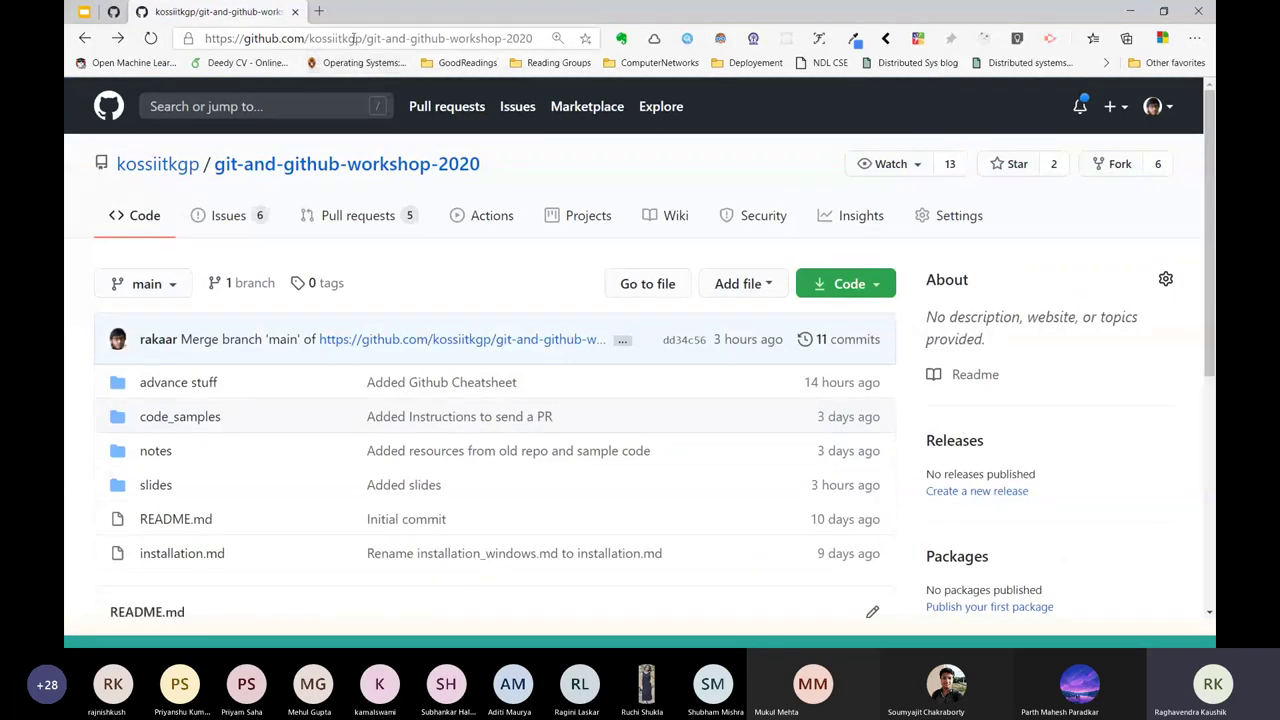
pyautogui.click(313, 37)
pyautogui.moveTo(313, 37); pyautogui.dragTo(535, 32)
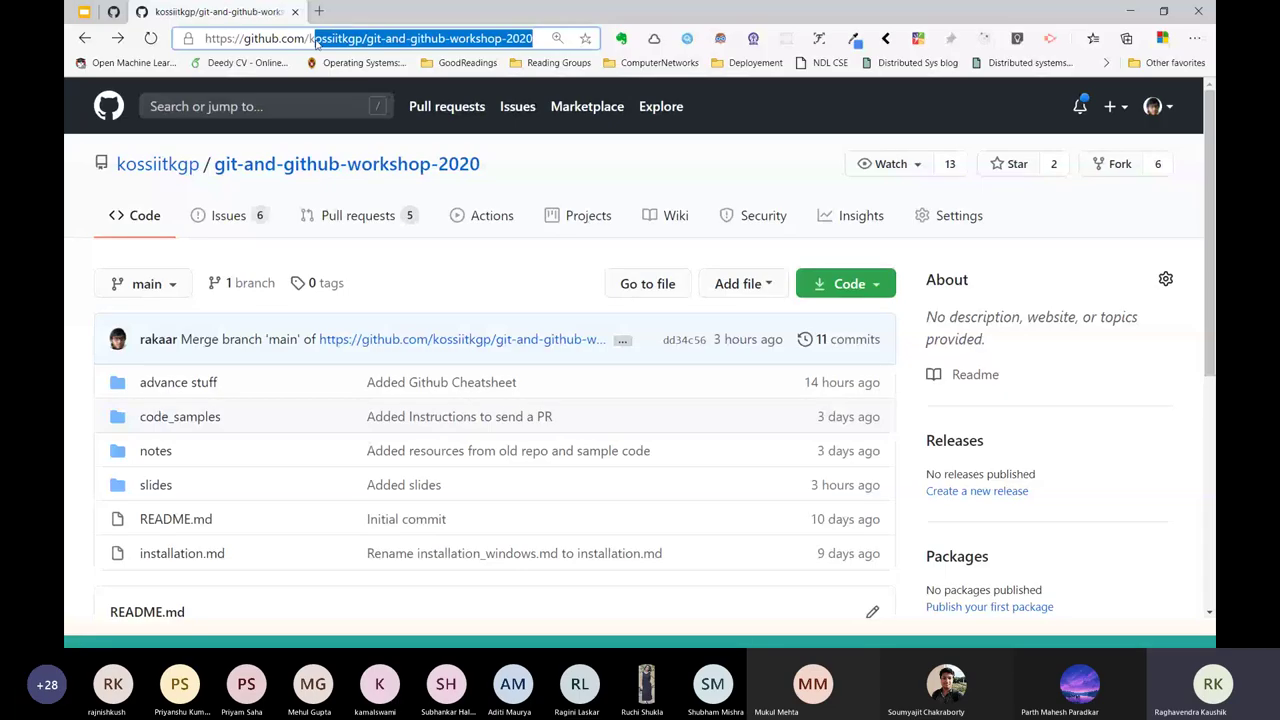
pyautogui.doubleClick(316, 40)
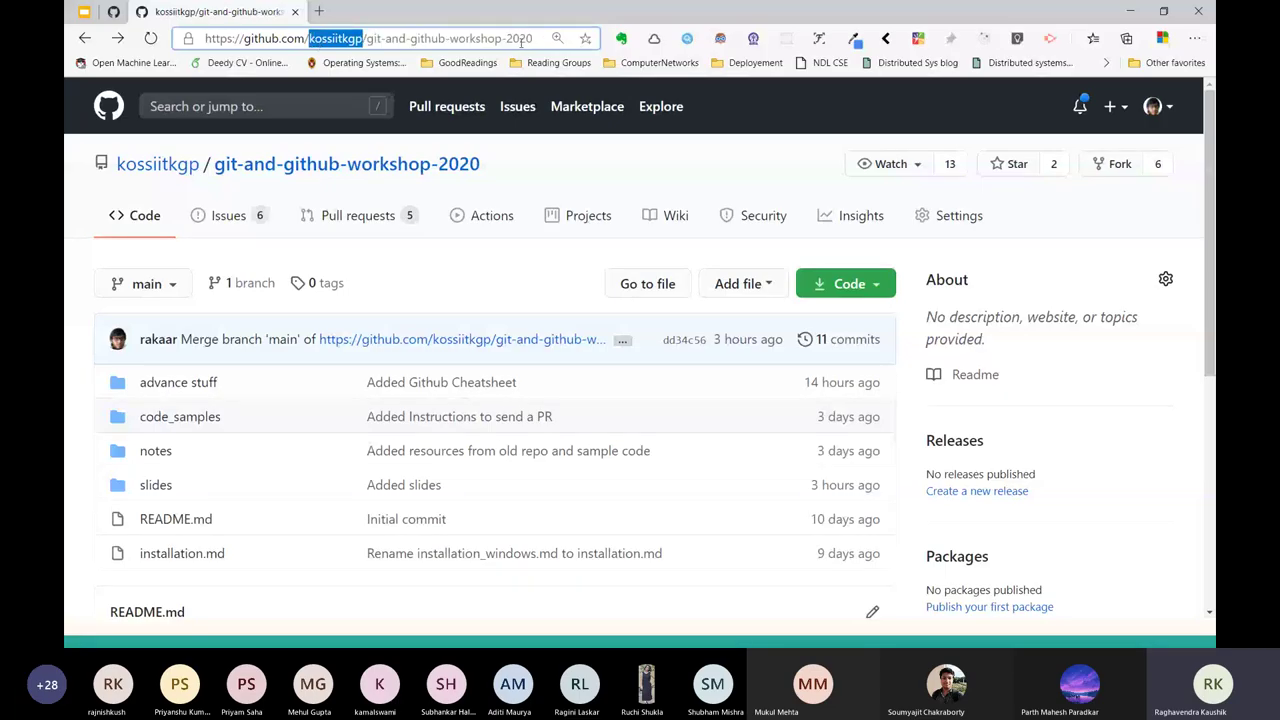
pyautogui.click(1105, 157)
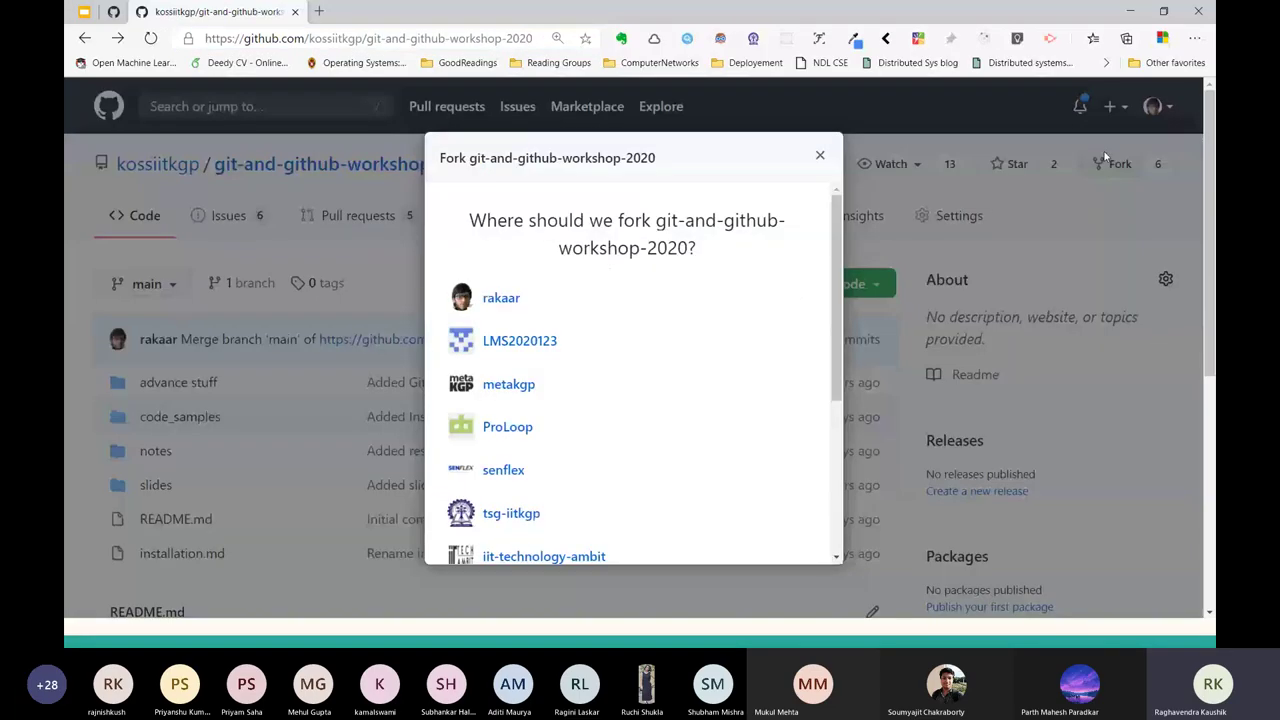
# Fork the repository into the personal account and point out its source and new owner.
pyautogui.click(498, 310)
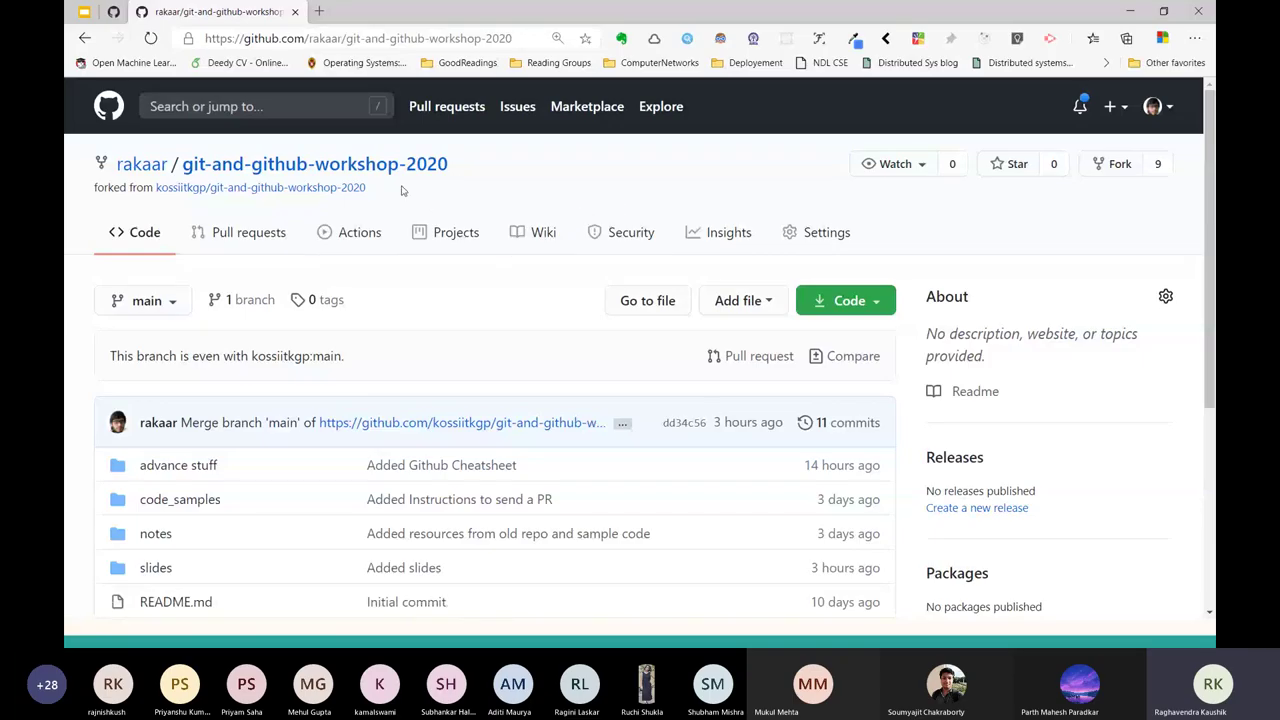
pyautogui.moveTo(367, 188); pyautogui.dragTo(148, 190)
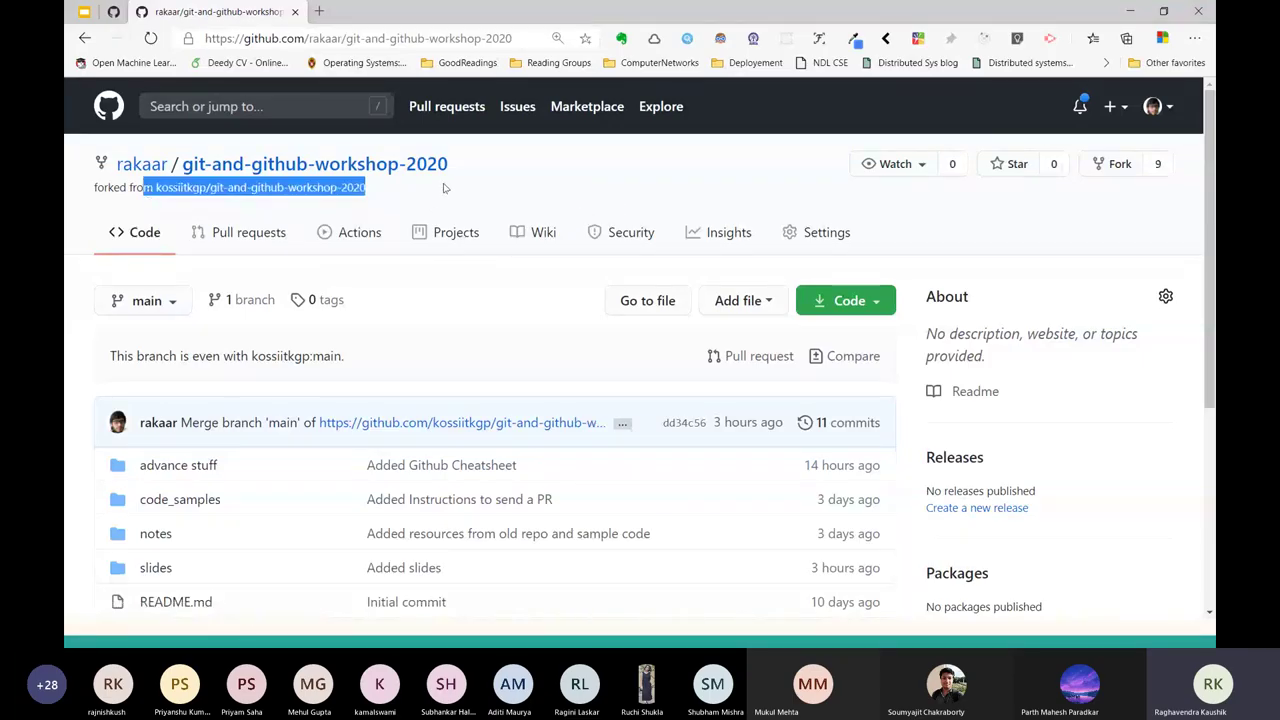
pyautogui.click(148, 190)
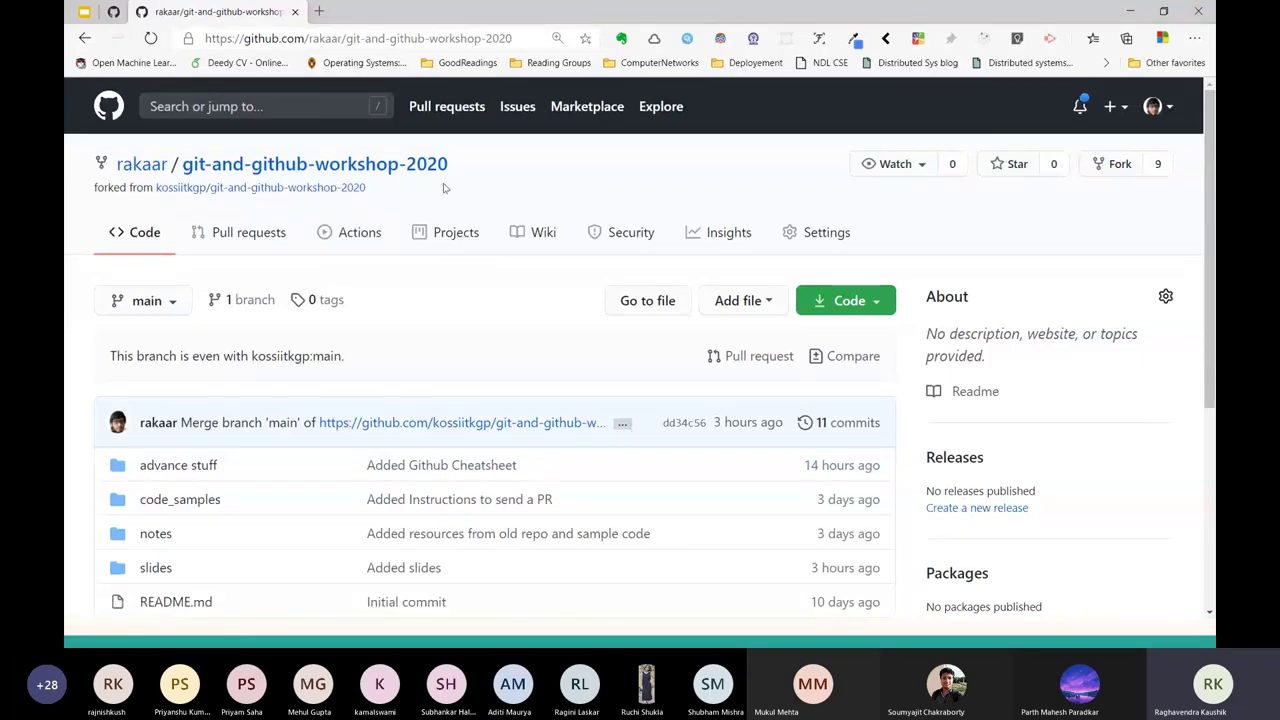
pyautogui.doubleClick(315, 40)
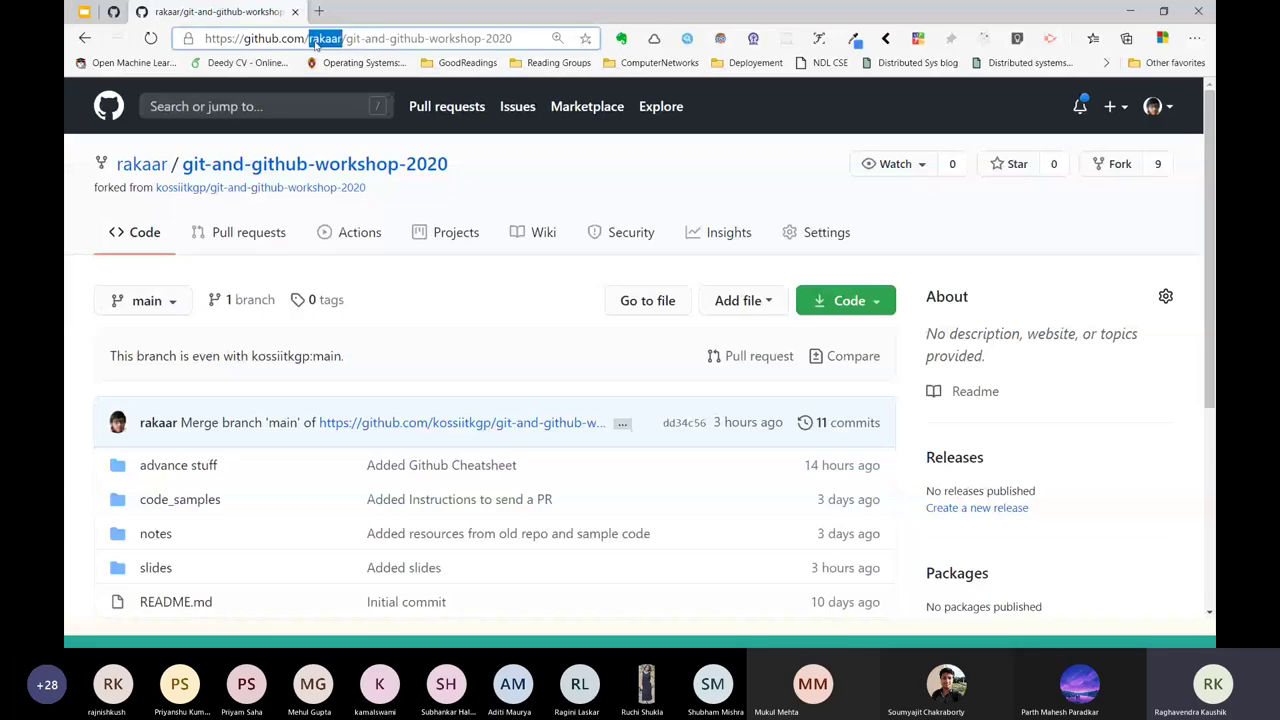
pyautogui.moveTo(513, 39); pyautogui.dragTo(343, 39)
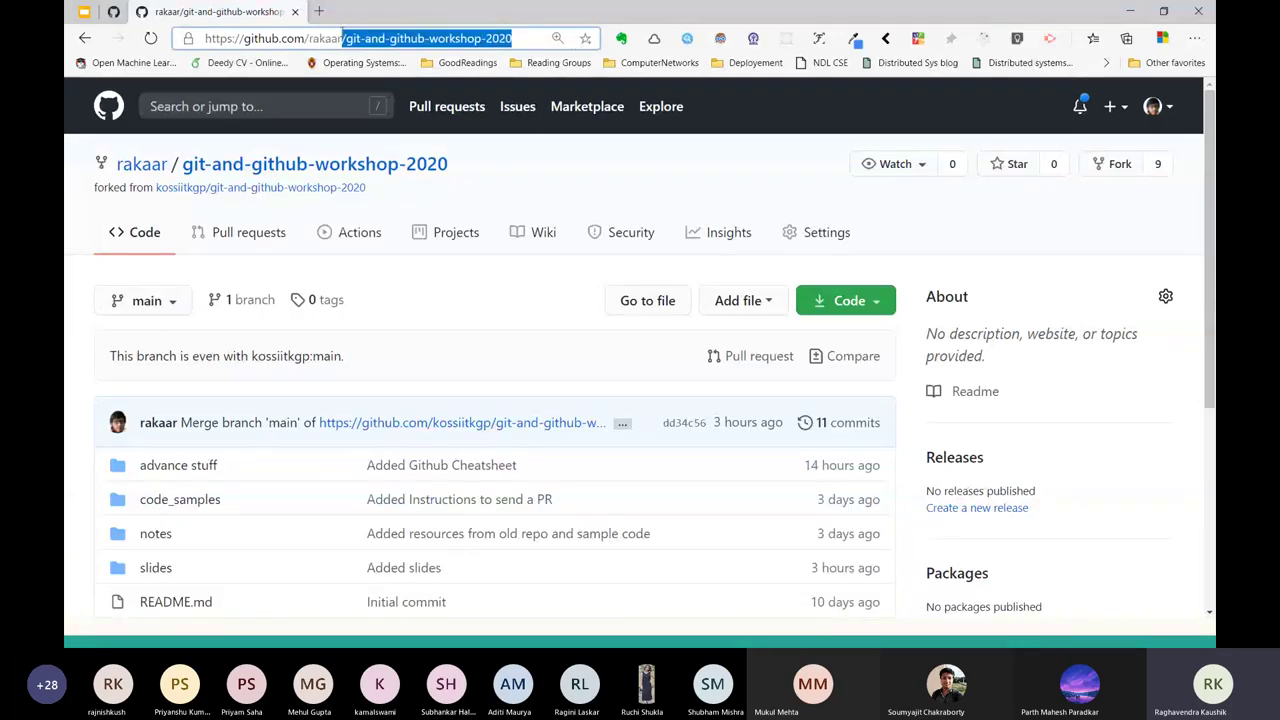
# Open the original kossiitkgp repository in a new tab, review it, then close that tab.
pyautogui.scroll(-1, 465, 240)
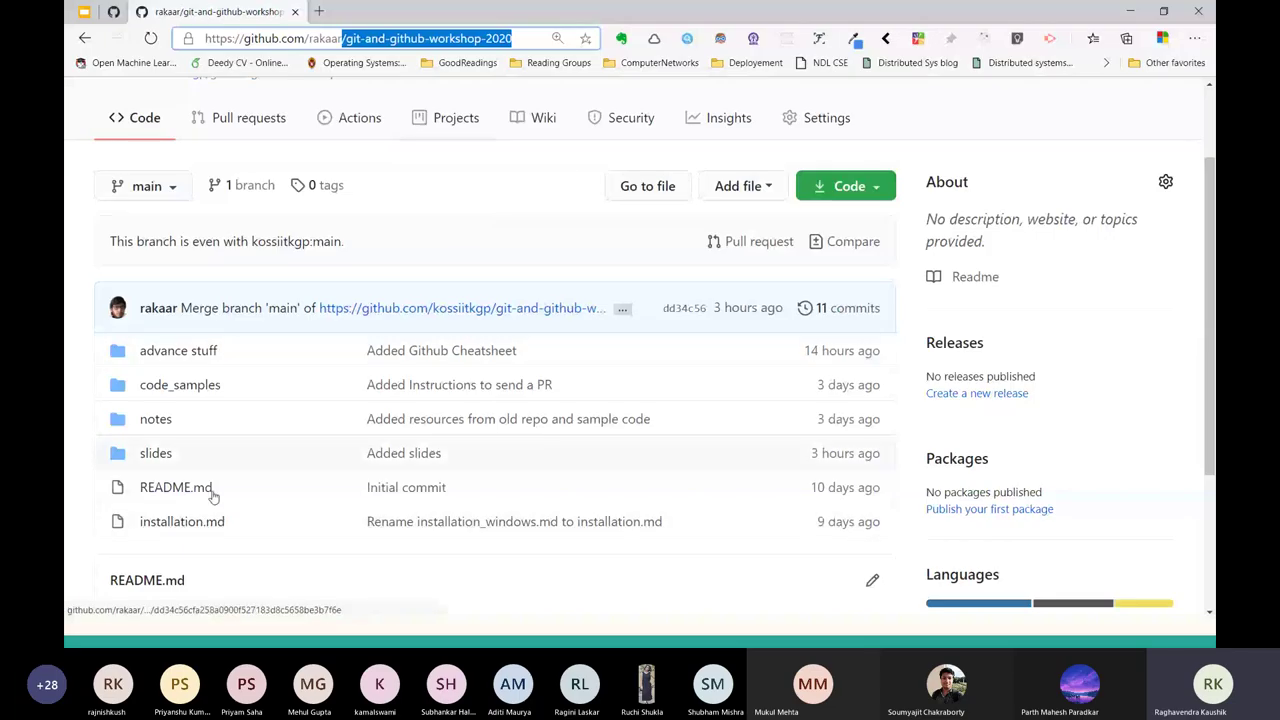
pyautogui.scroll(1, 546, 358)
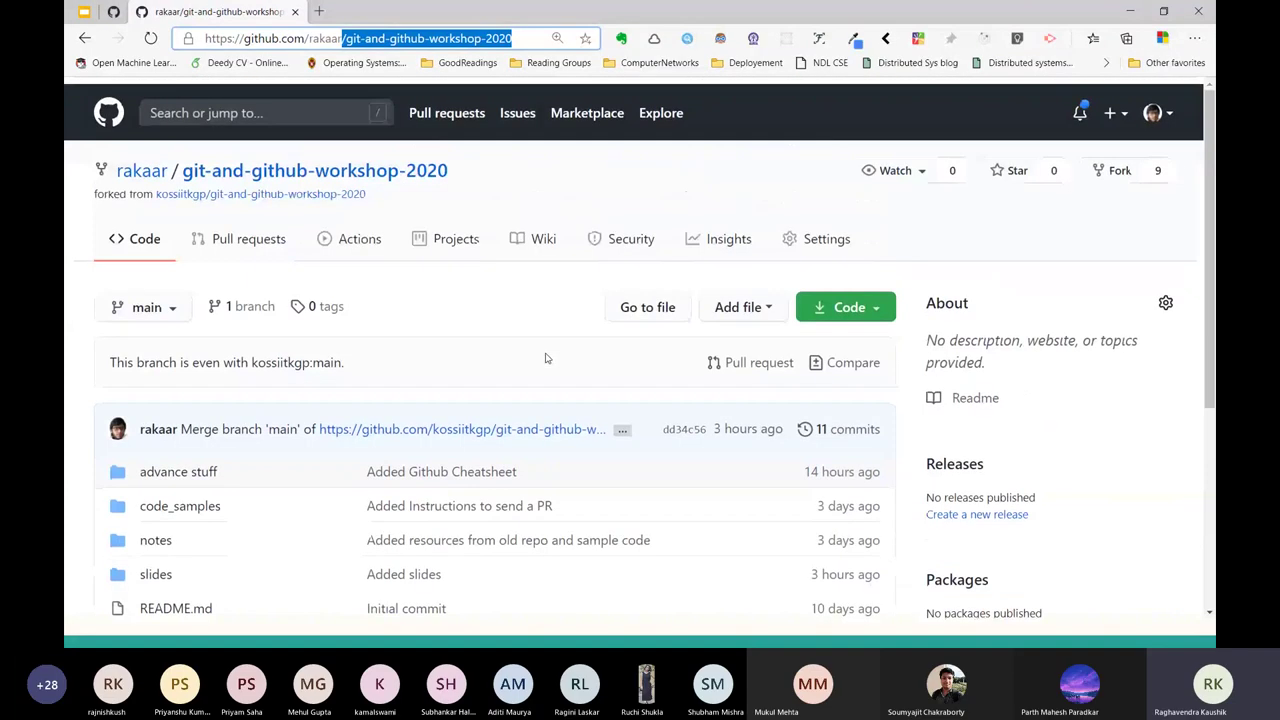
pyautogui.scroll(-1, 546, 358)
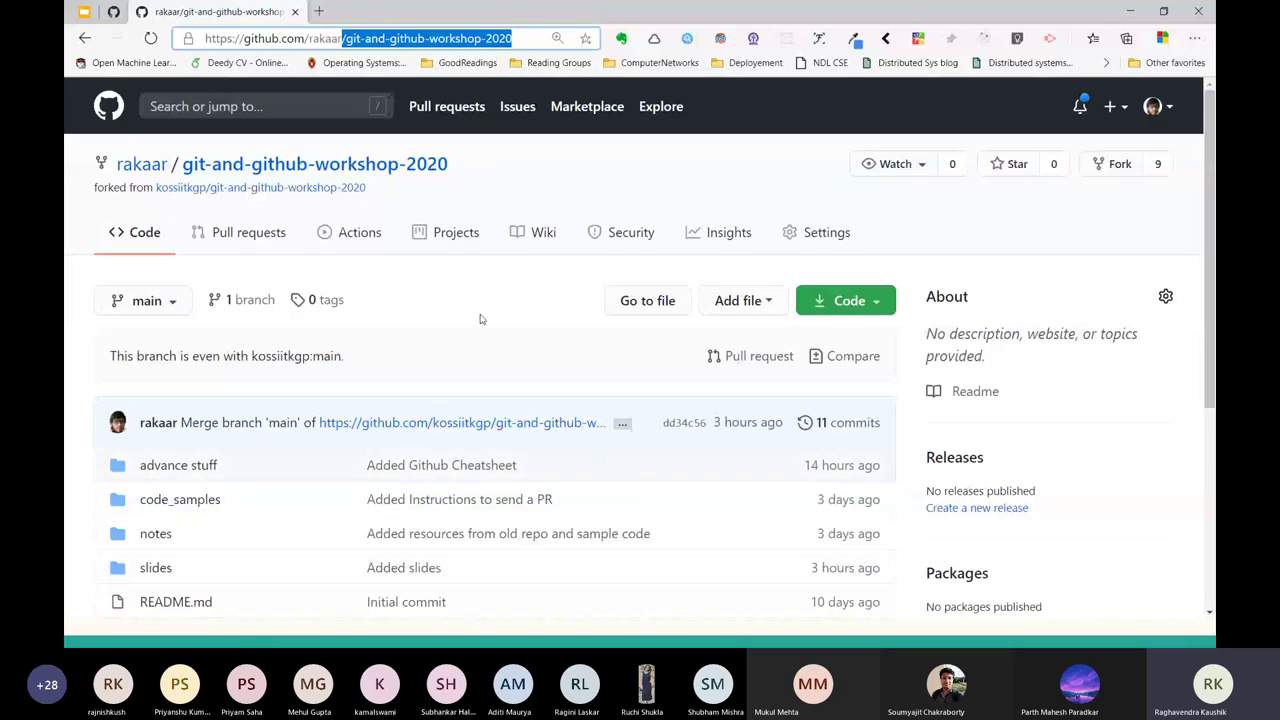
pyautogui.keyDown('ctrl'); pyautogui.click(336, 190); pyautogui.keyUp('ctrl')
pyautogui.hotkey('ctrl', 'Tab')
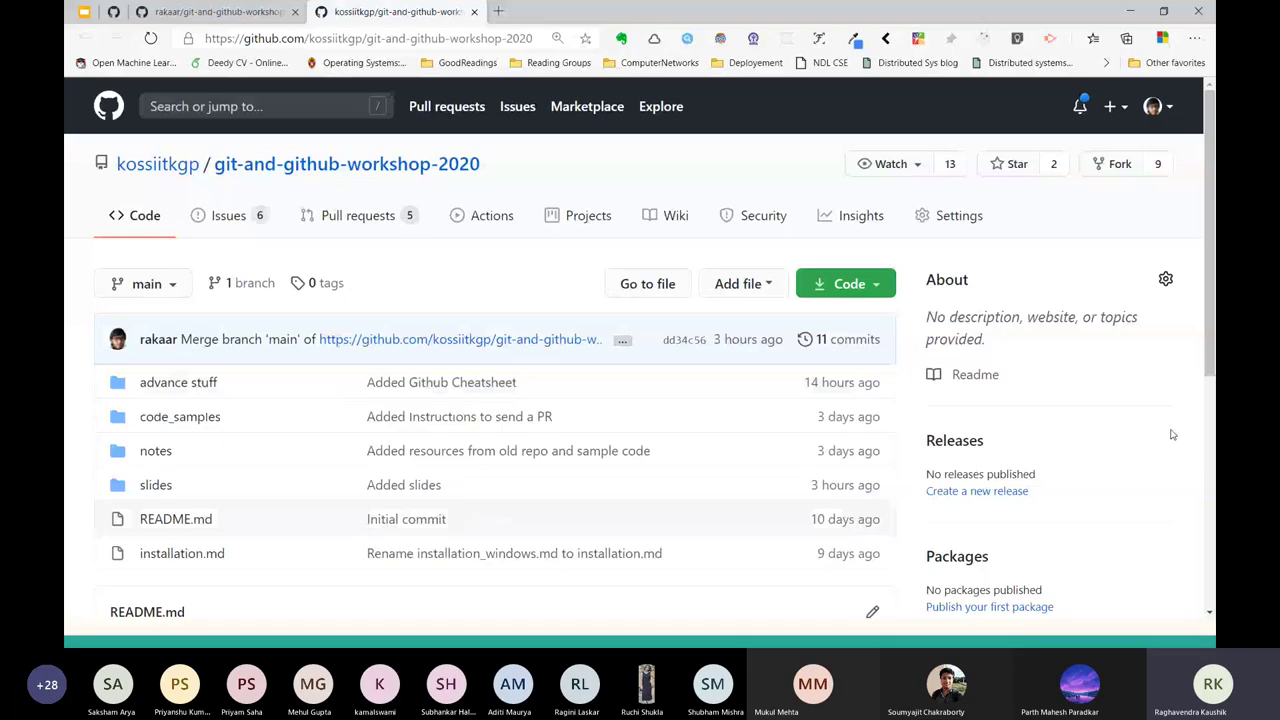
pyautogui.click(474, 11)
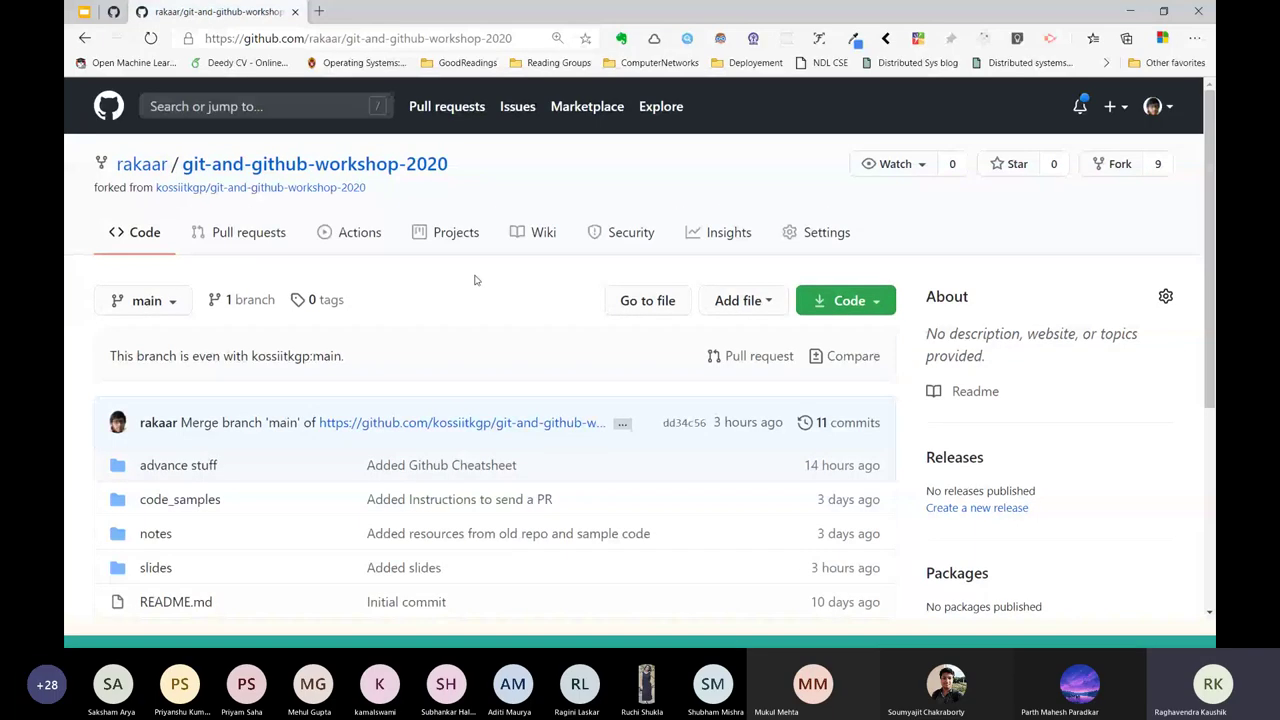
pyautogui.hotkey('alt', 'Tab')
pyautogui.hotkey('alt', 'Tab')
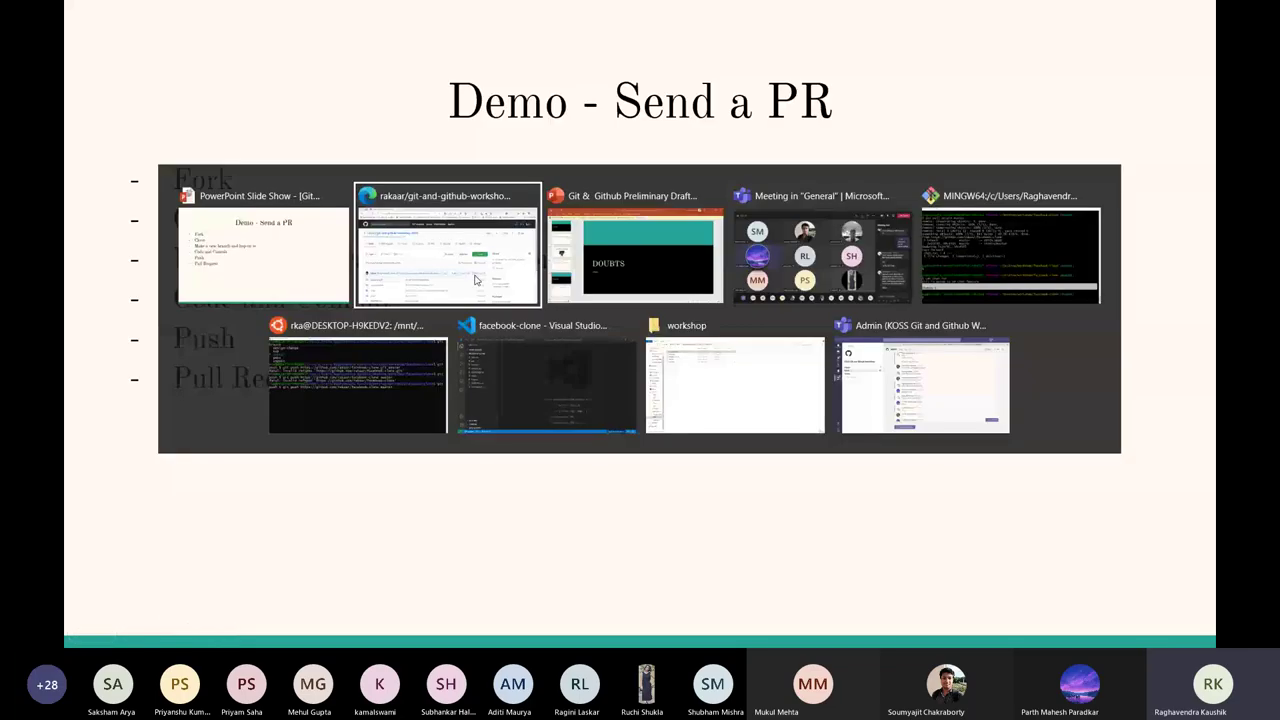
# Paste the kossiitkgp git-and-github-workshop-2020 link into the Teams meeting chat and send it.
pyautogui.press('Tab')
pyautogui.press('Tab')
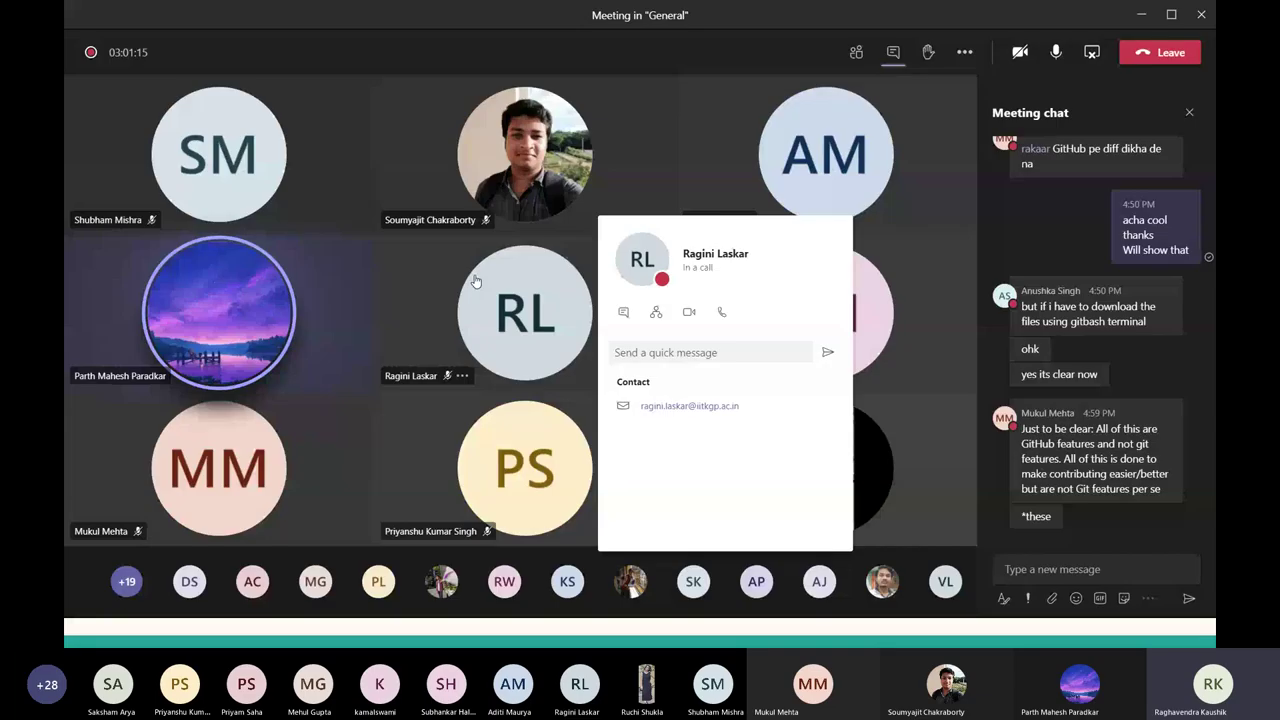
pyautogui.hotkey('alt', 'Tab')
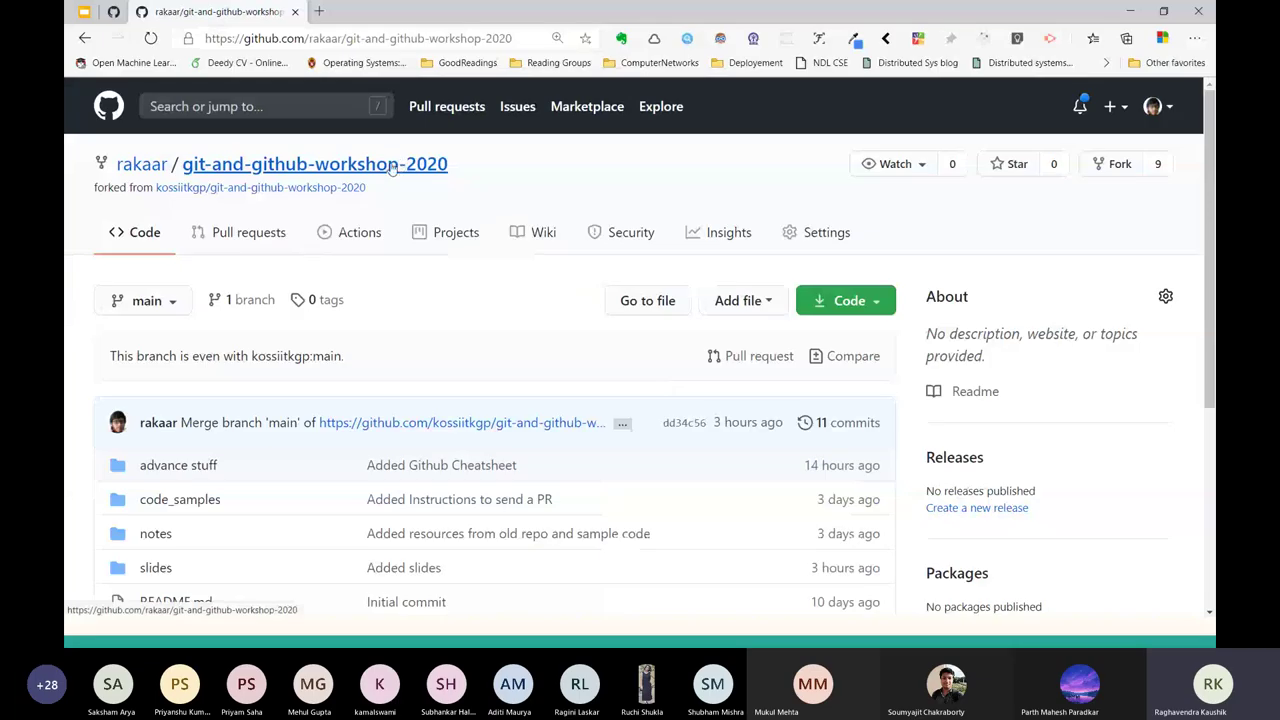
pyautogui.keyDown('ctrl'); pyautogui.click(364, 190); pyautogui.keyUp('ctrl')
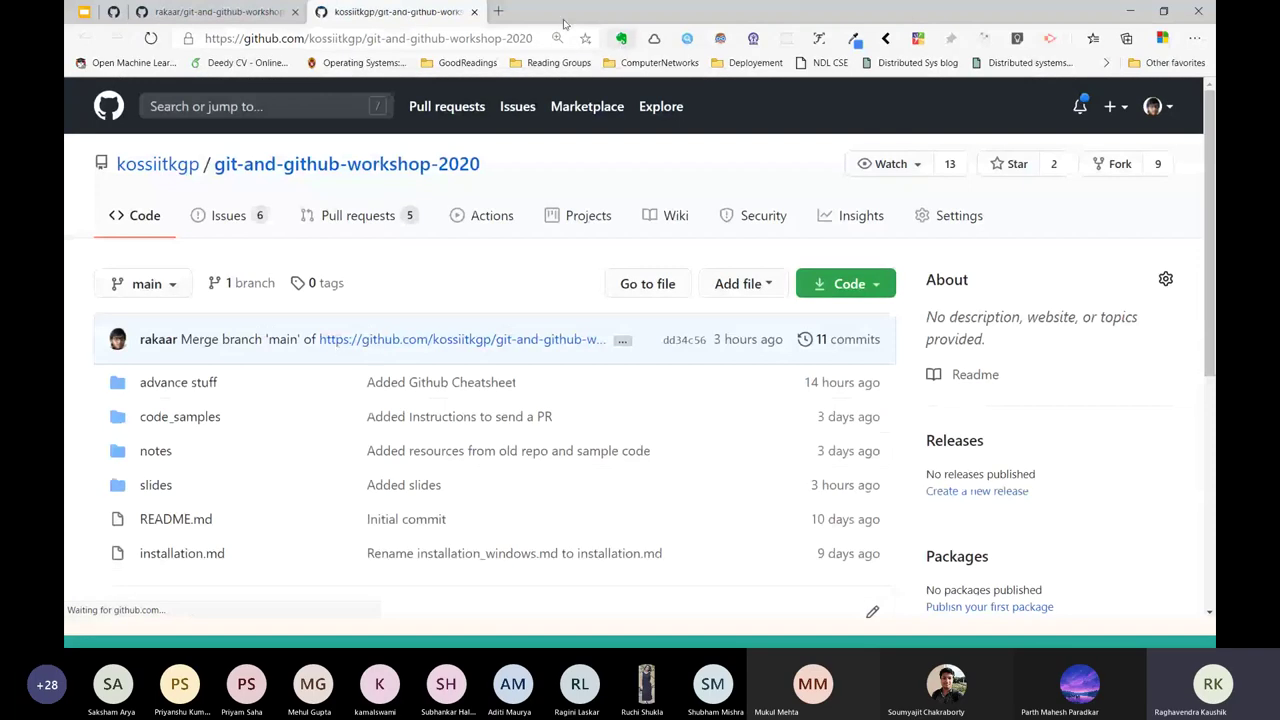
pyautogui.hotkey('alt', 'Tab')
pyautogui.click(1040, 568)
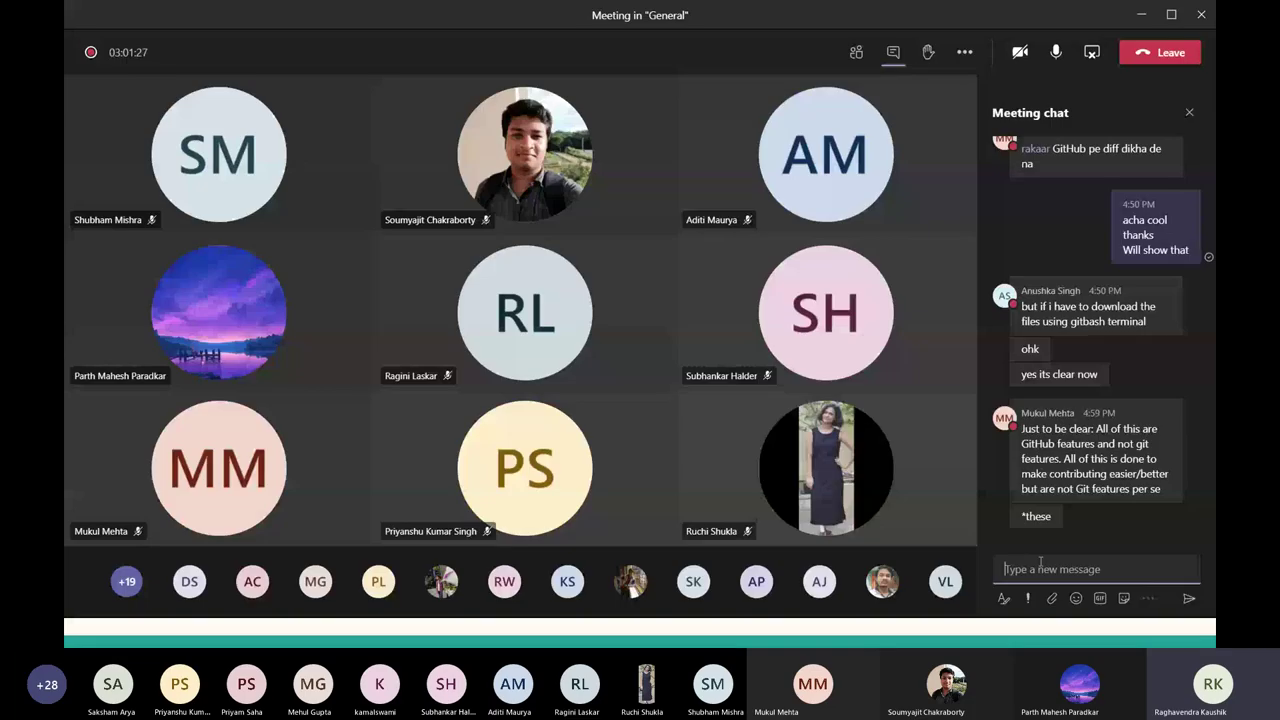
pyautogui.write('https://github.com/kossiitkgp/git-and-github-workshop-2020')
pyautogui.press('Return')
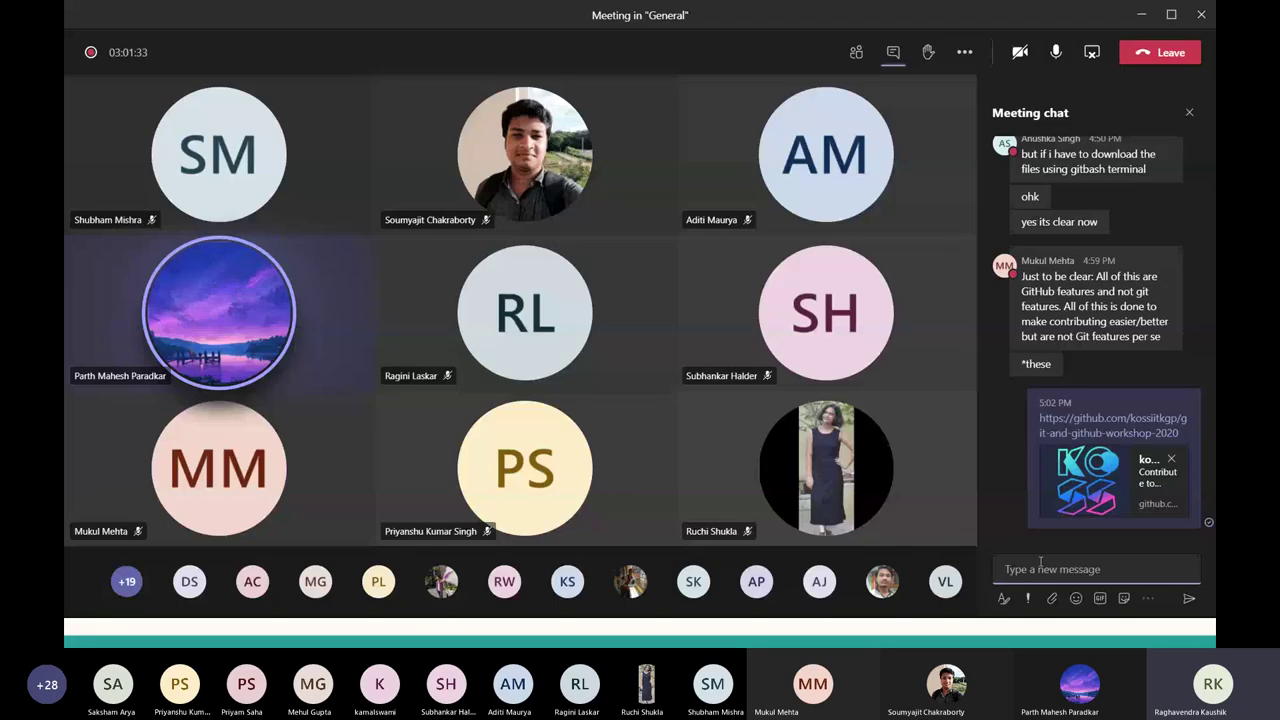
pyautogui.hotkey('alt', 'Tab')
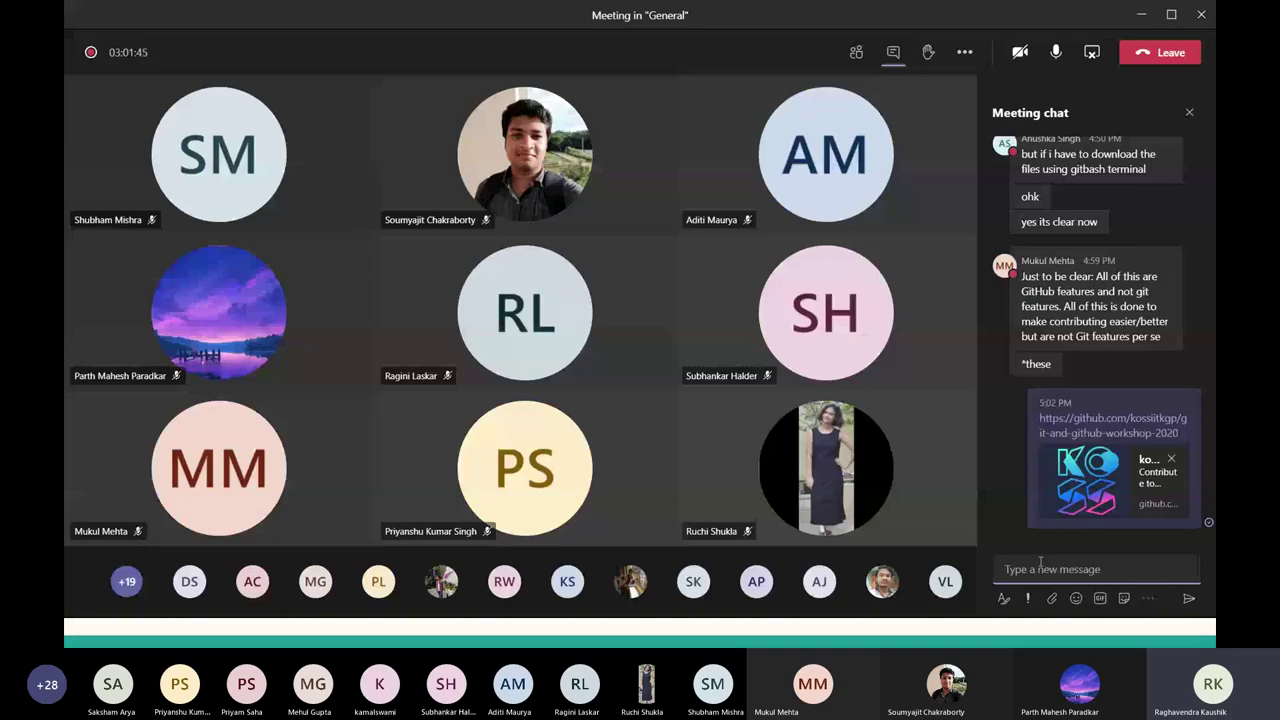
pyautogui.hotkey('alt', 'Tab')
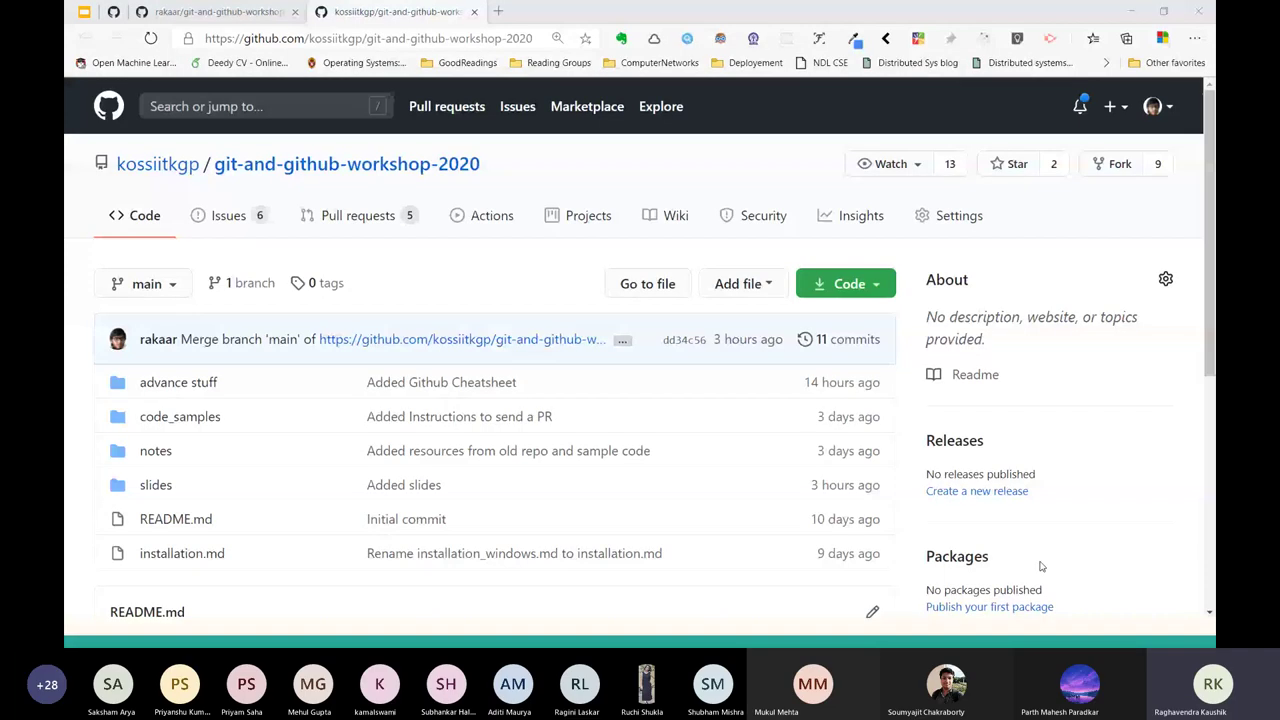
# Compare the personal fork's owner and name with the original, then go back to kossiitkgp's repository.
pyautogui.hotkey('ctrl', 'l')
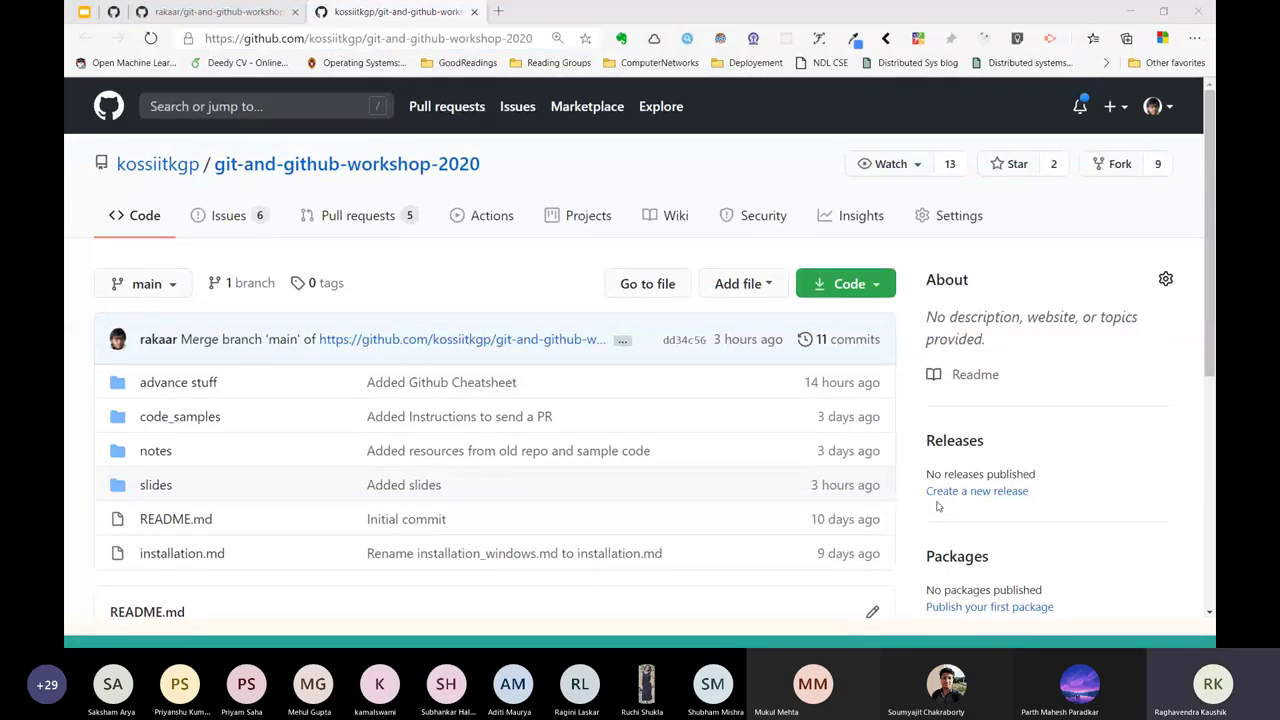
pyautogui.hotkey('alt', 'Tab')
pyautogui.hotkey('alt', 'Tab')
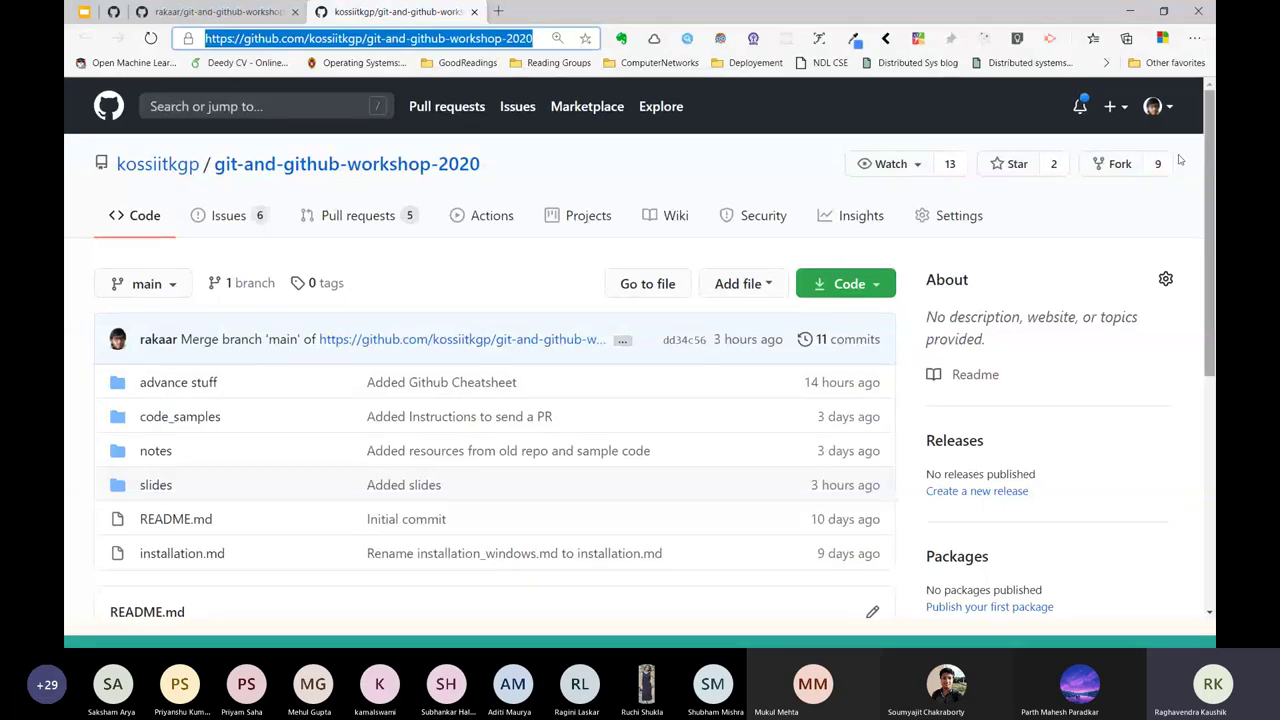
pyautogui.hotkey('ctrl', 'shift', 'Tab')
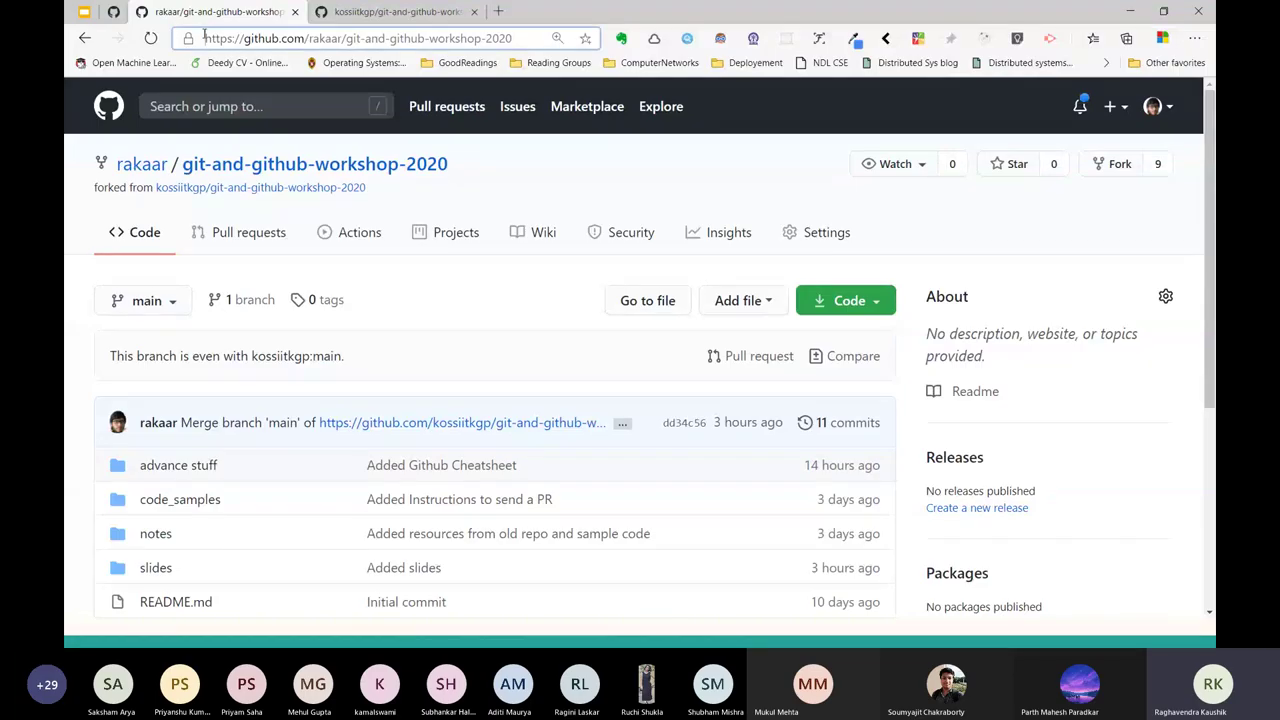
pyautogui.moveTo(204, 38); pyautogui.dragTo(259, 38)
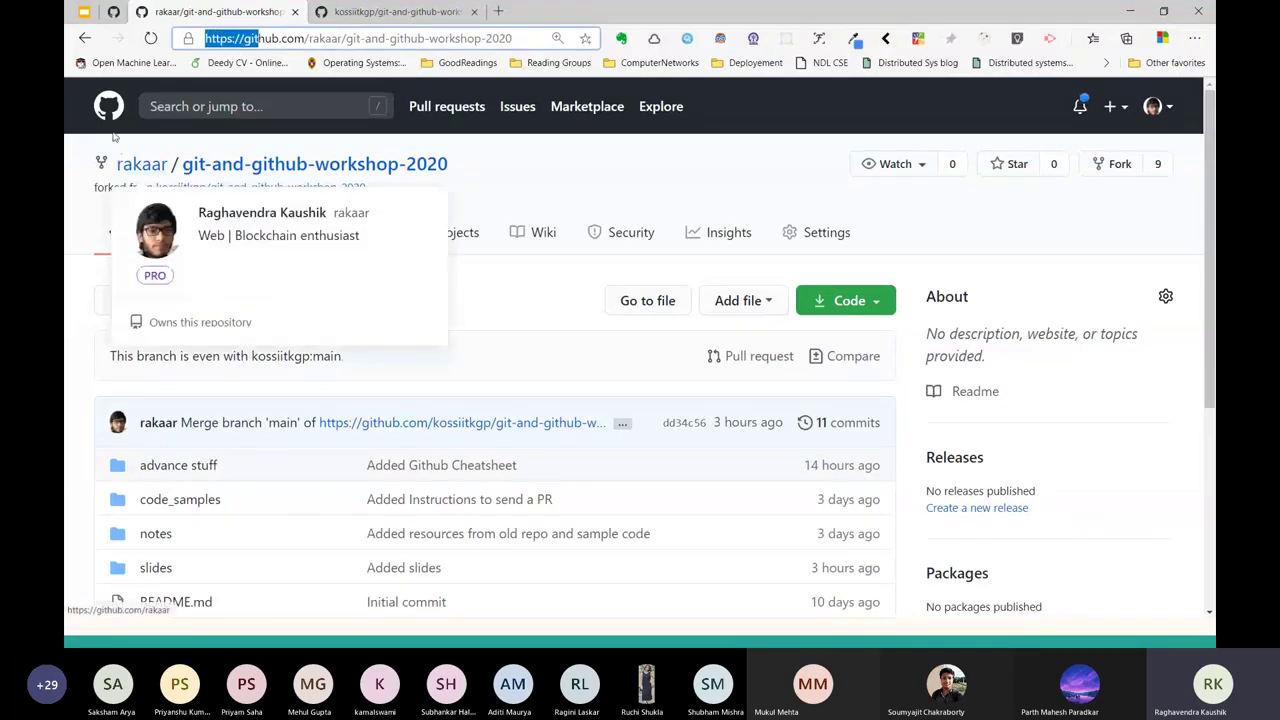
pyautogui.moveTo(116, 163); pyautogui.dragTo(181, 164)
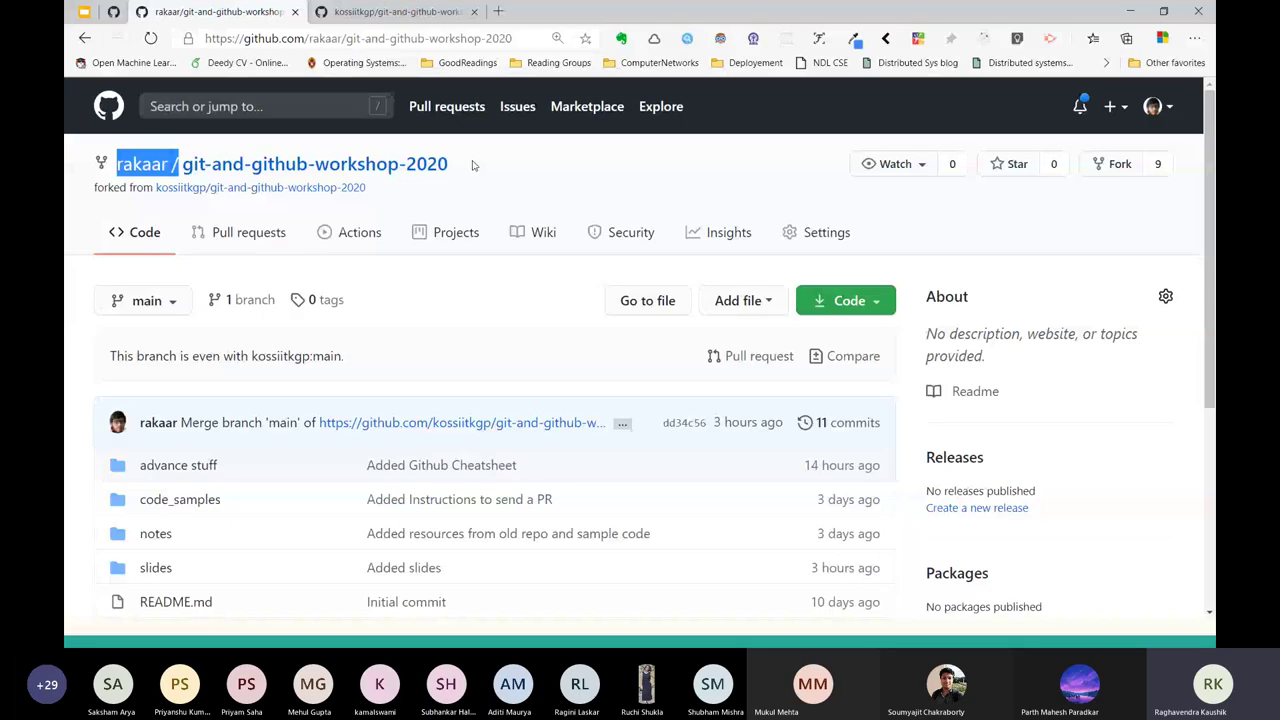
pyautogui.moveTo(474, 165); pyautogui.dragTo(180, 164)
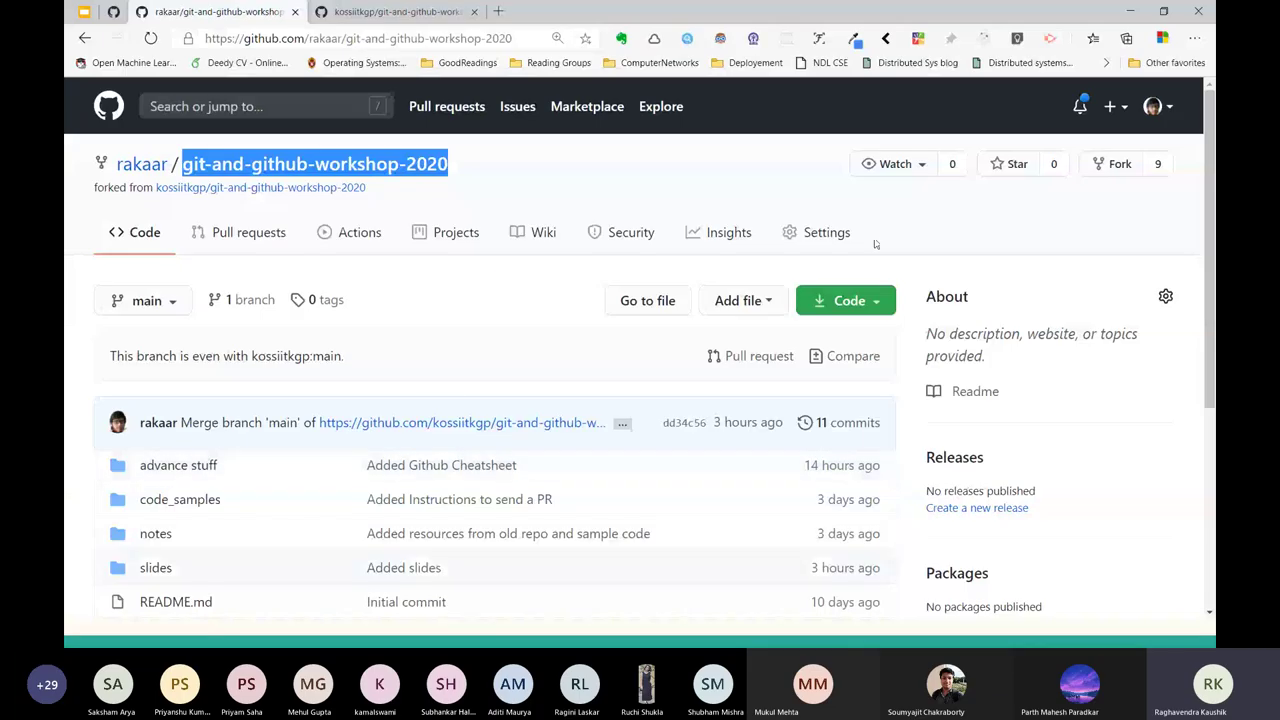
pyautogui.hotkey('alt', 'Left')
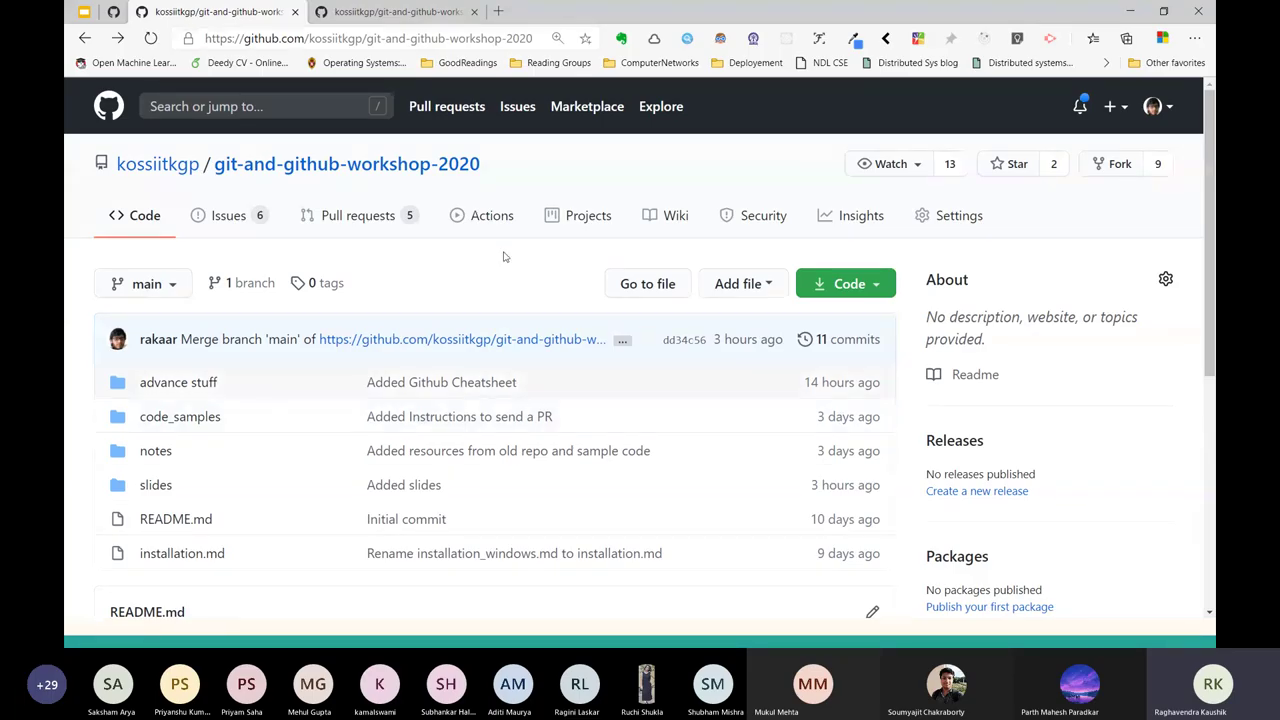
# Copy the workshop repository's web address from the address bar and switch to Git Bash.
pyautogui.click(849, 283)
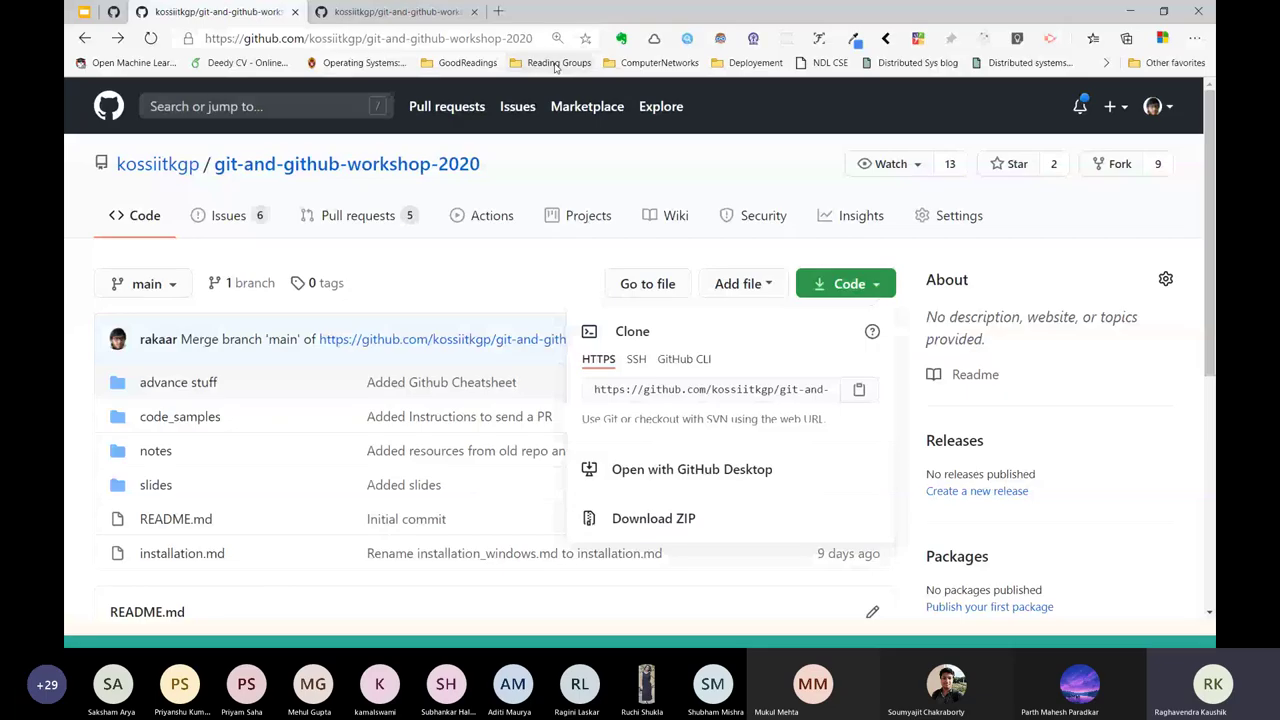
pyautogui.click(250, 38)
pyautogui.hotkey('ctrl', 'c')
pyautogui.hotkey('alt', 'Tab')
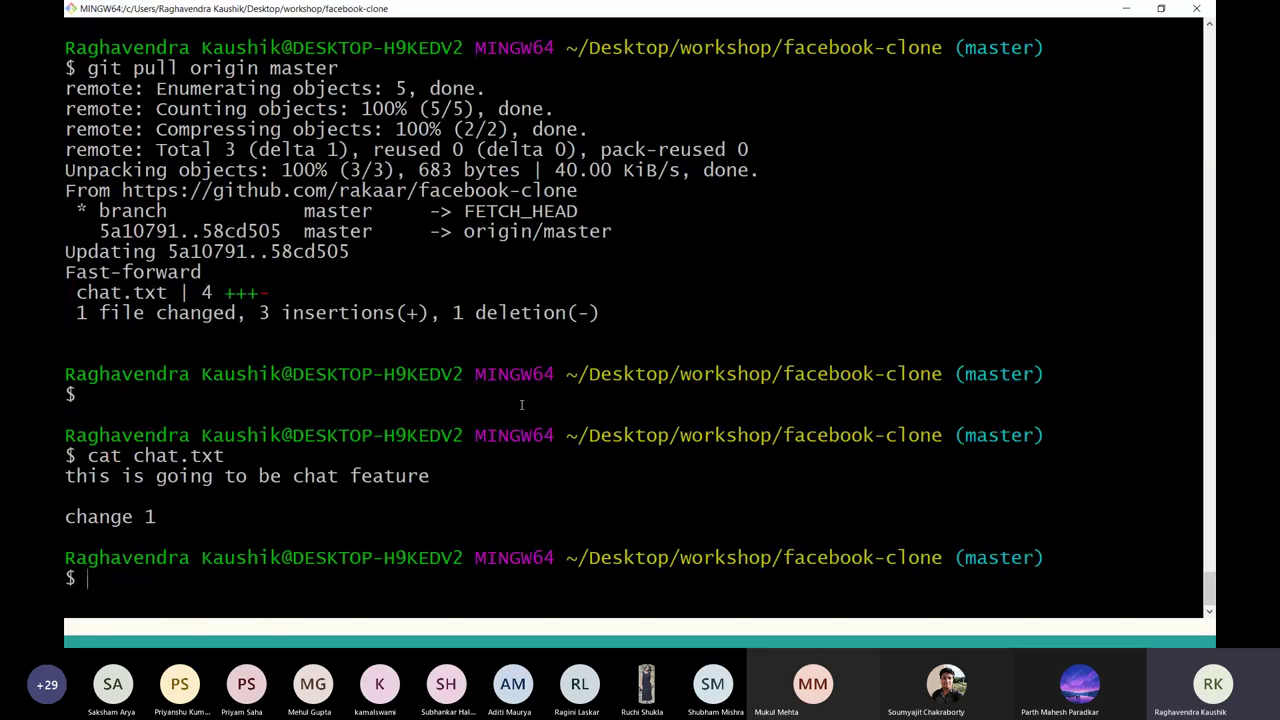
# Move up to the workshop folder with cd .. and list its contents.
pyautogui.write('cd ..')
pyautogui.press('Return')
pyautogui.hotkey('ctrl', 'l')
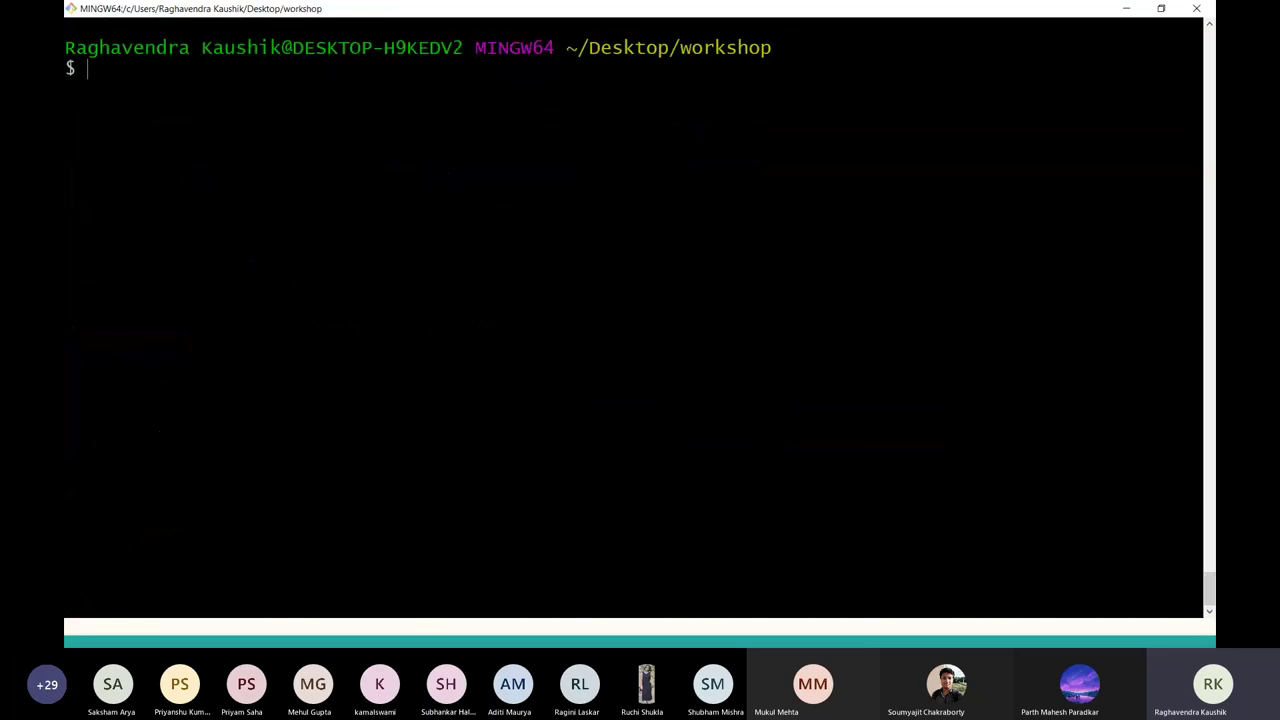
pyautogui.write('ls')
pyautogui.press('Return')
pyautogui.hotkey('ctrl', 'l')
# Git clone the pasted workshop repository URL and confirm the git-and-github-workshop-2020 folder with ls.
pyautogui.write('git ')
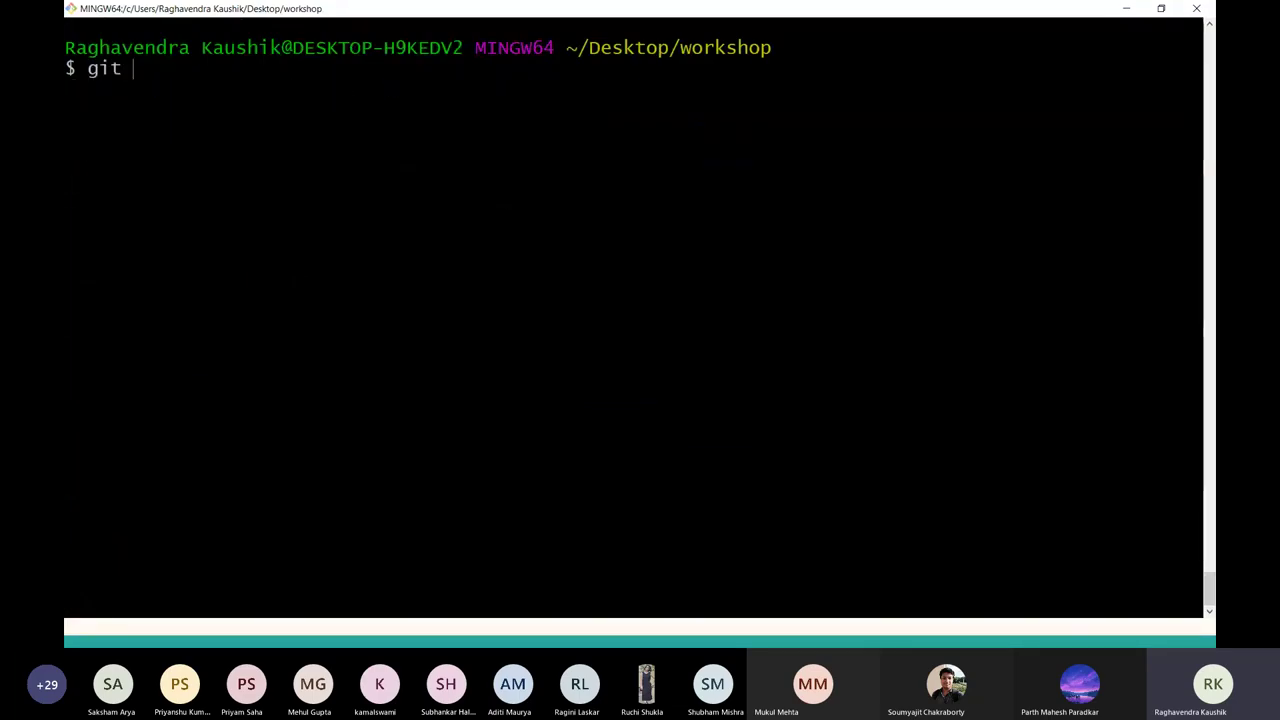
pyautogui.write('clone  https:')
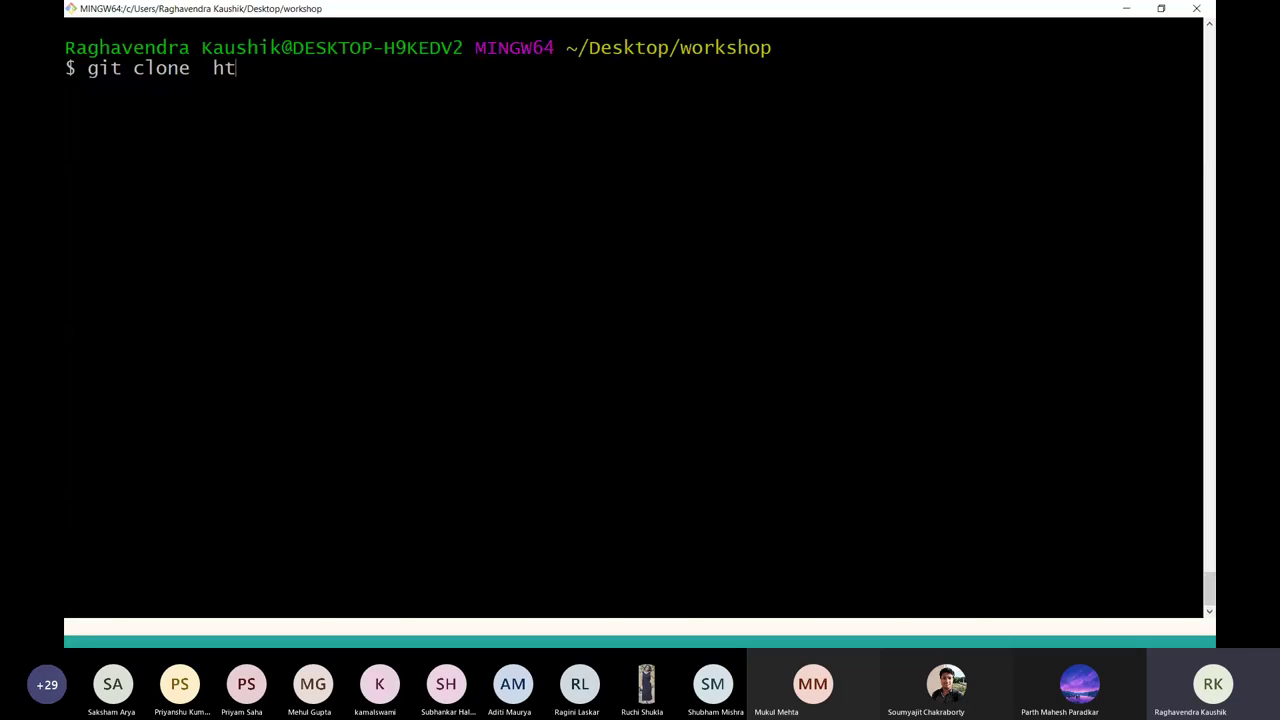
pyautogui.press('BackSpace')
pyautogui.press('BackSpace')
pyautogui.press('BackSpace')
pyautogui.press('BackSpace')
pyautogui.press('BackSpace')
pyautogui.press('BackSpace')
pyautogui.rightClick(221, 83)
pyautogui.click(241, 123)
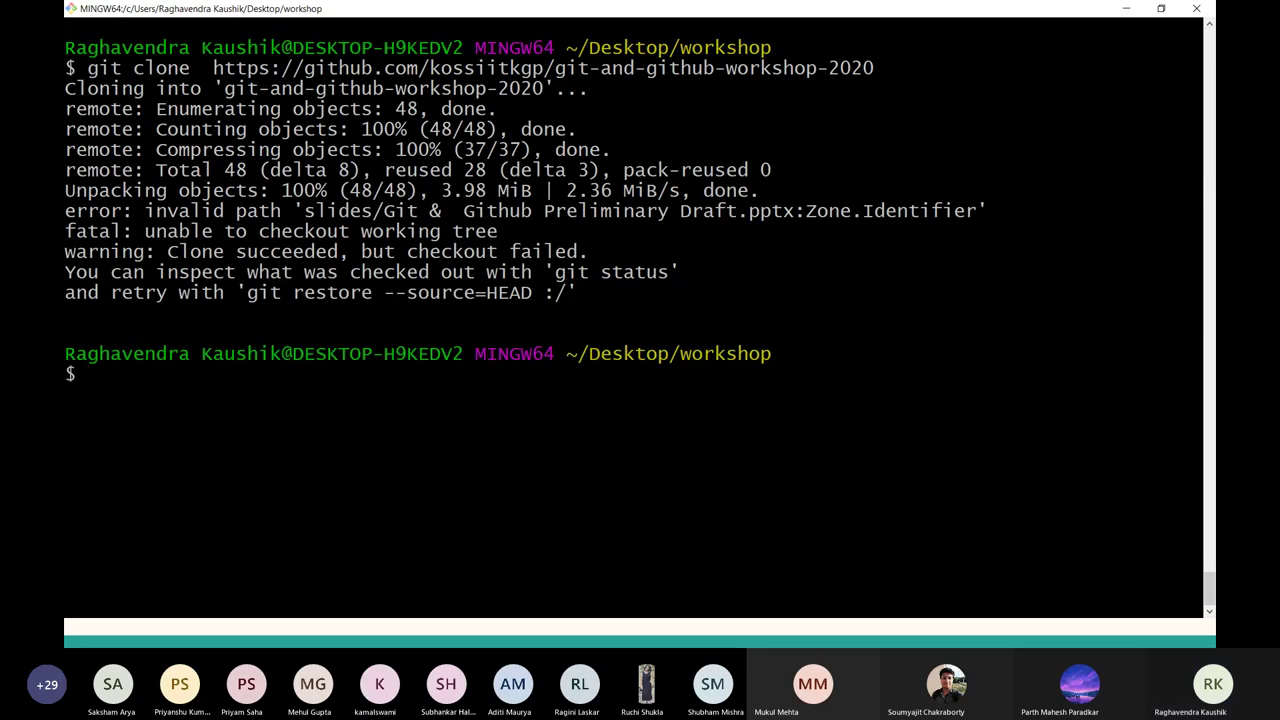
pyautogui.write('ls')
pyautogui.press('Return')
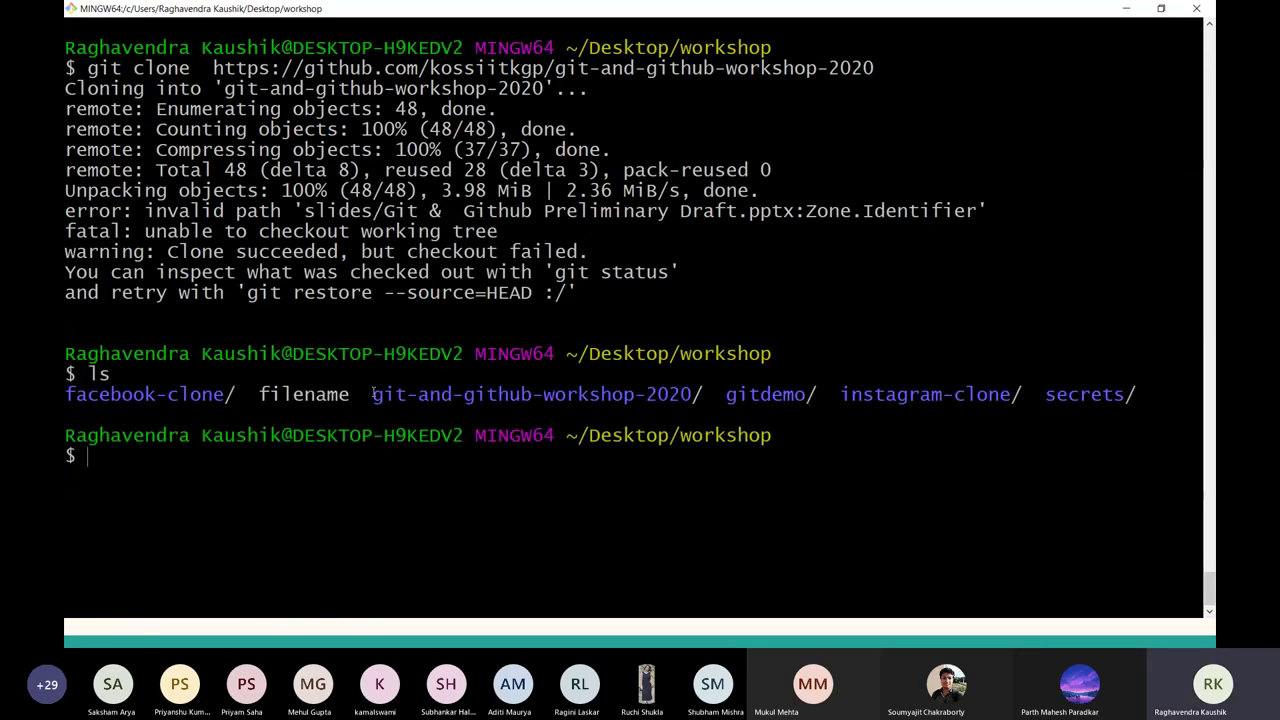
pyautogui.moveTo(372, 394); pyautogui.dragTo(692, 394)
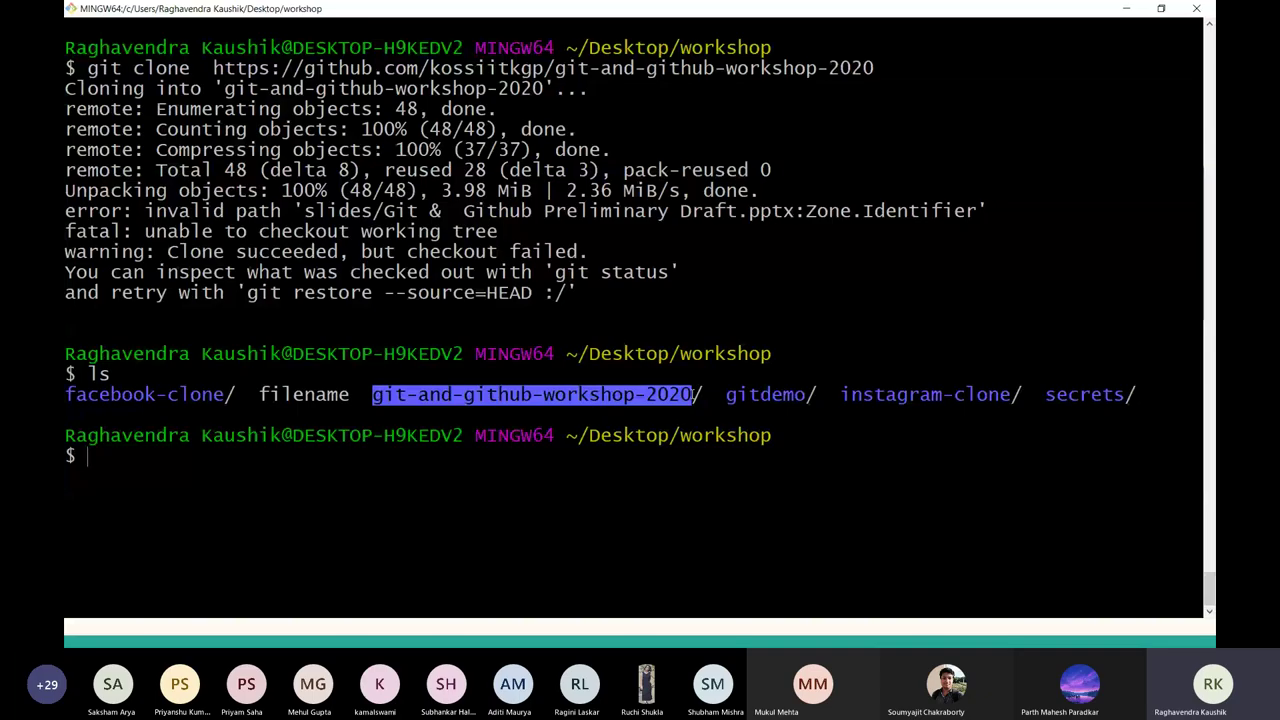
# Move into git-and-github-workshop-2020 with cd and confirm the location with pwd.
pyautogui.hotkey('ctrl', 'l')
pyautogui.write('cd git-and')
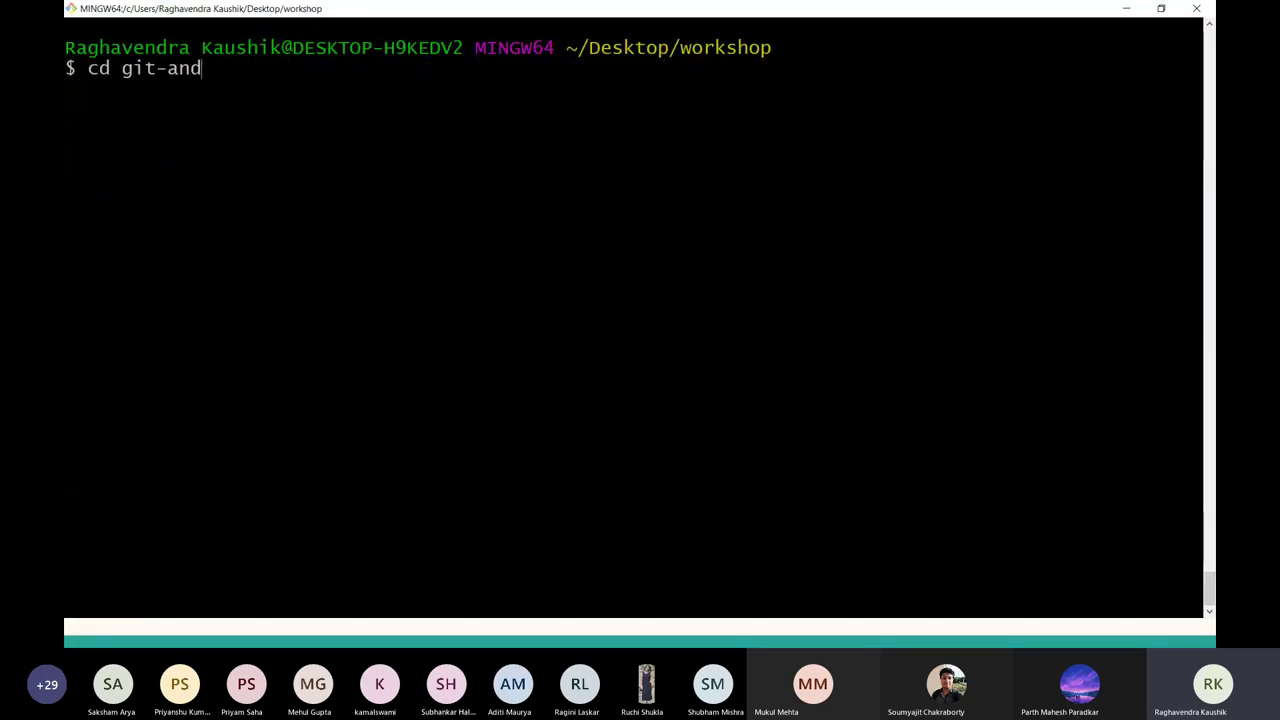
pyautogui.press('Tab')
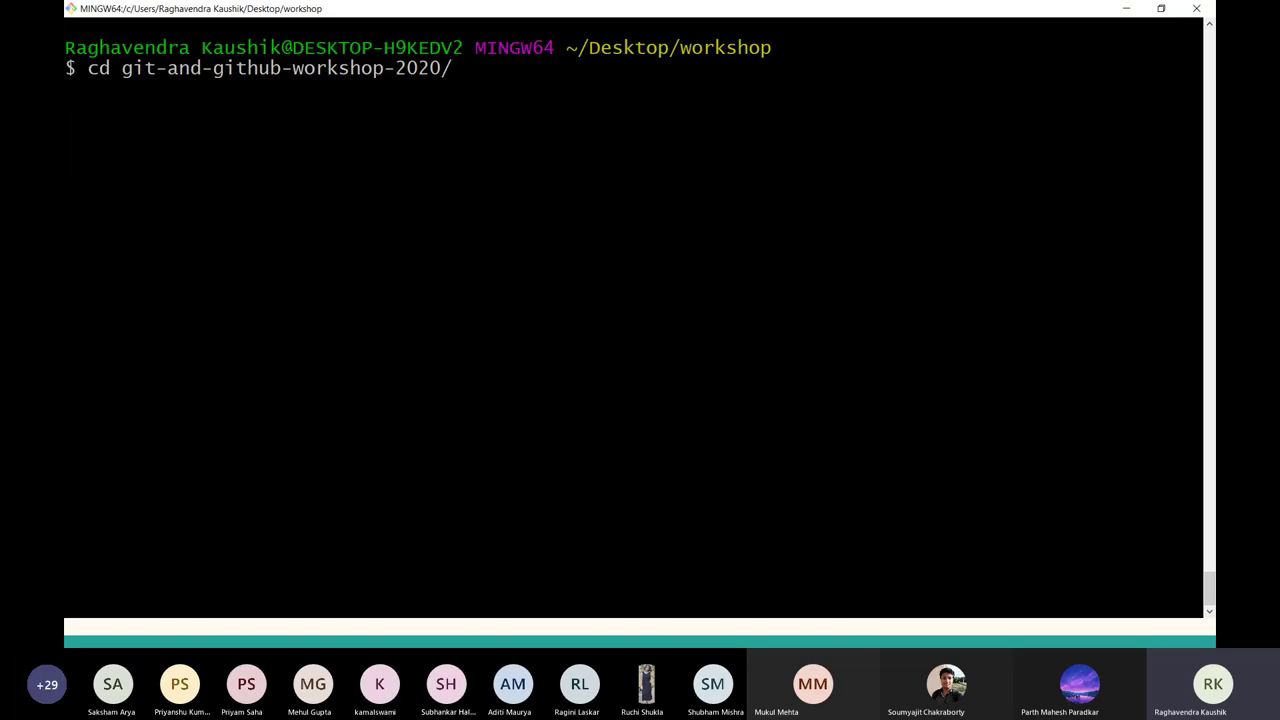
pyautogui.press('Return')
pyautogui.hotkey('ctrl', 'l')
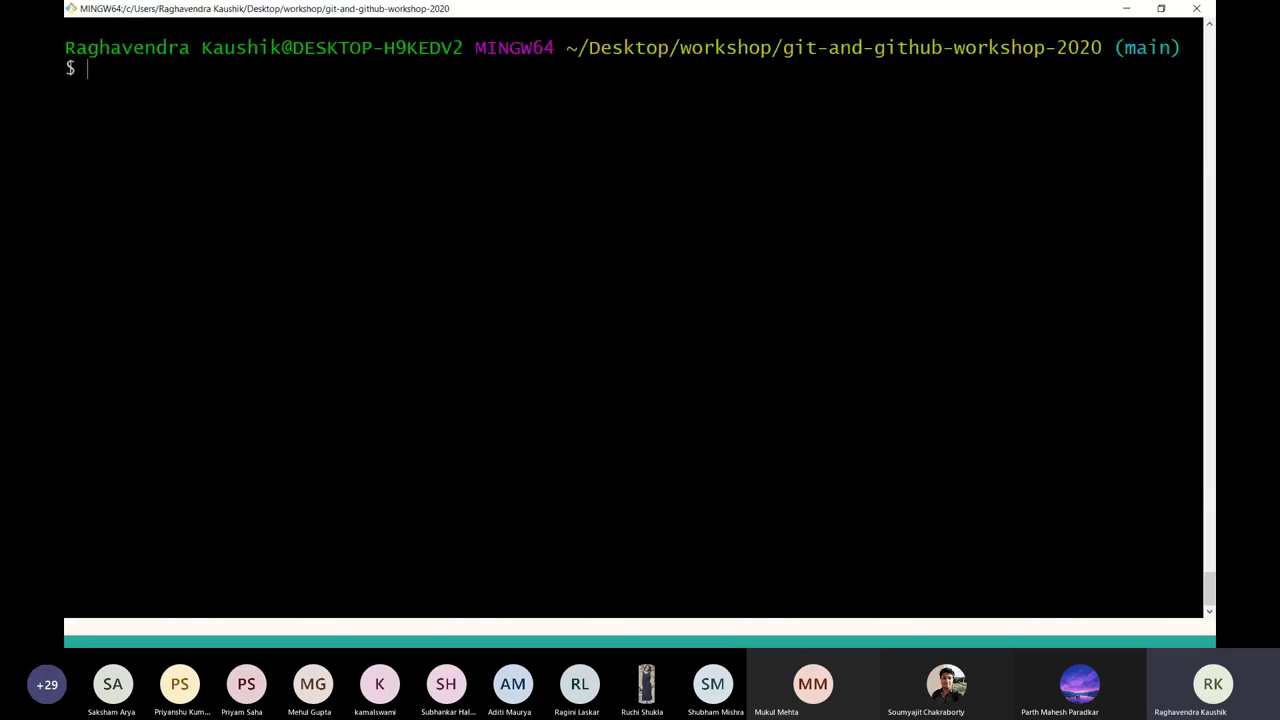
pyautogui.write('pwd')
pyautogui.press('Return')
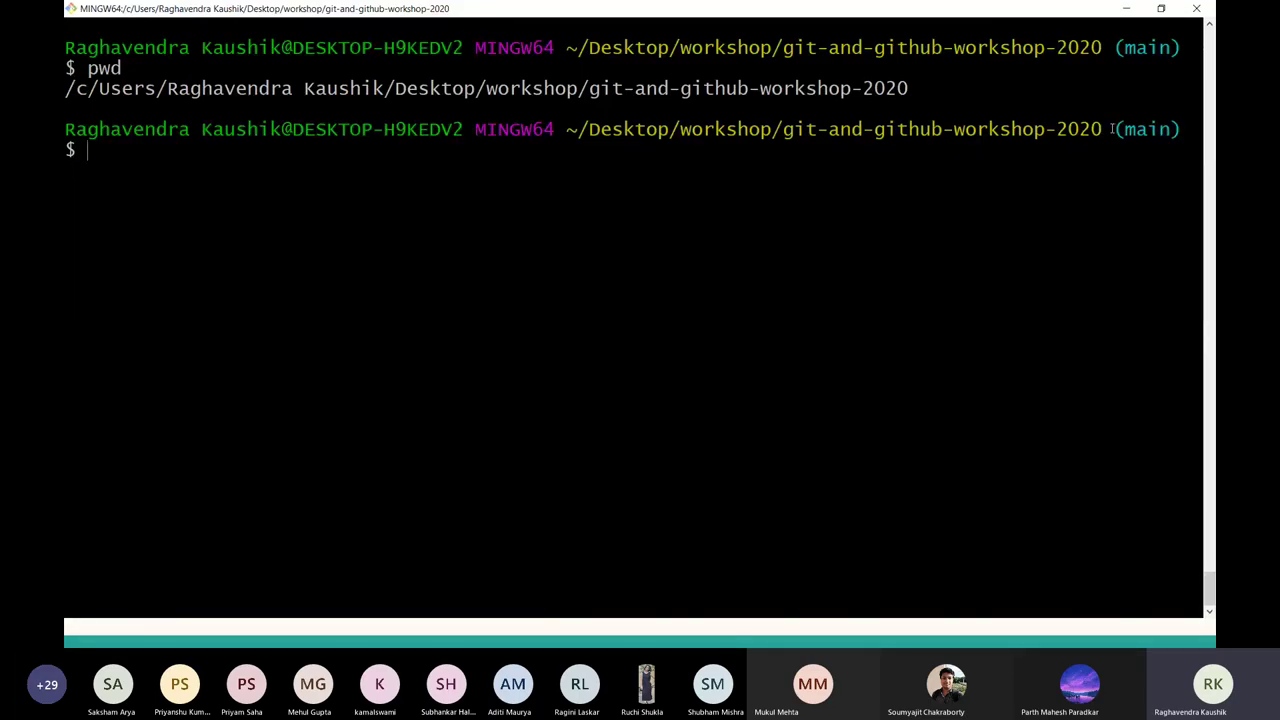
# Highlight the (main) branch label and folder name in the Git Bash prompt.
pyautogui.moveTo(1108, 129); pyautogui.dragTo(1197, 128)
pyautogui.tripleClick(1196, 128)
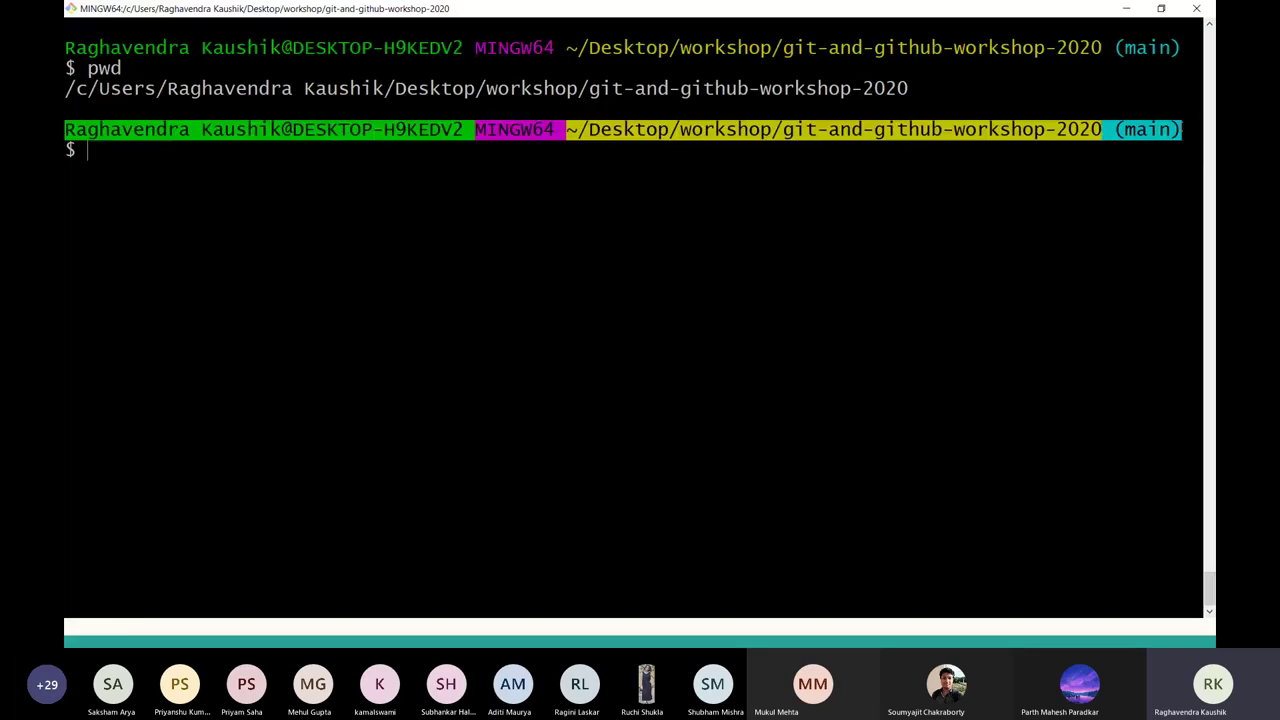
pyautogui.click(1130, 128)
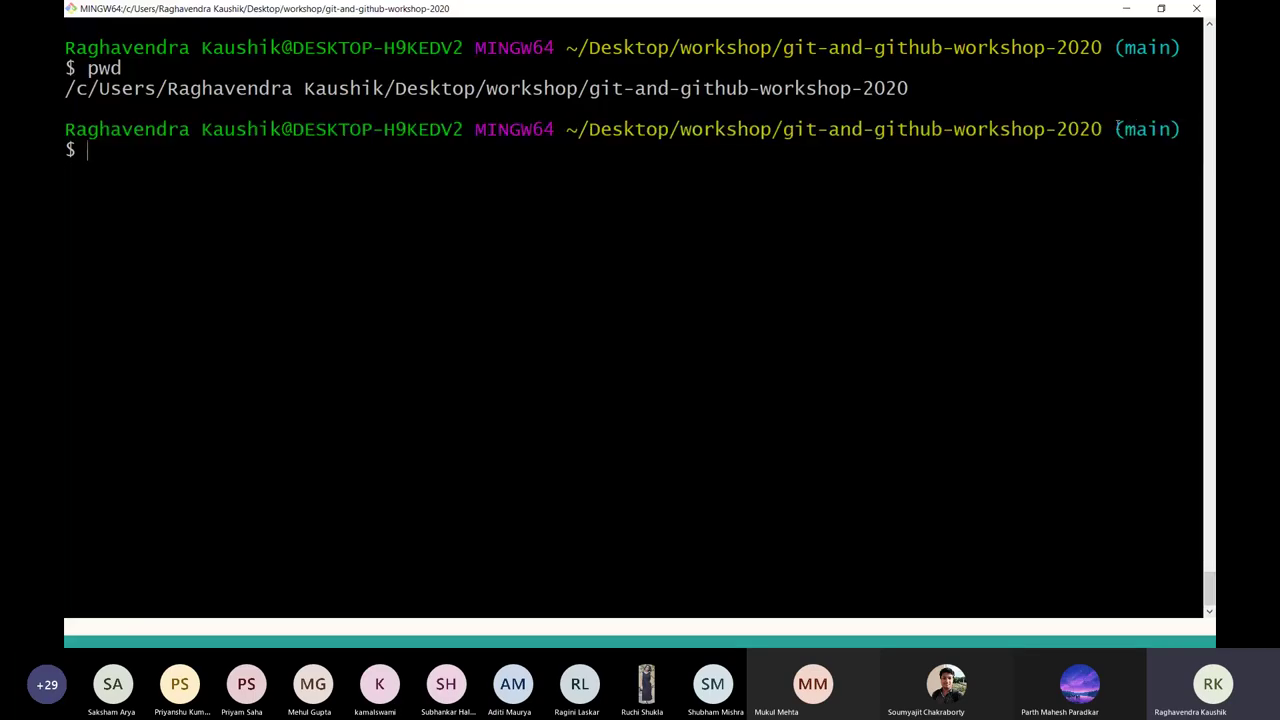
pyautogui.tripleClick(1186, 129)
pyautogui.click(1178, 144)
pyautogui.moveTo(1178, 128); pyautogui.dragTo(1119, 129)
pyautogui.click(1119, 129)
pyautogui.moveTo(778, 140); pyautogui.dragTo(1092, 131)
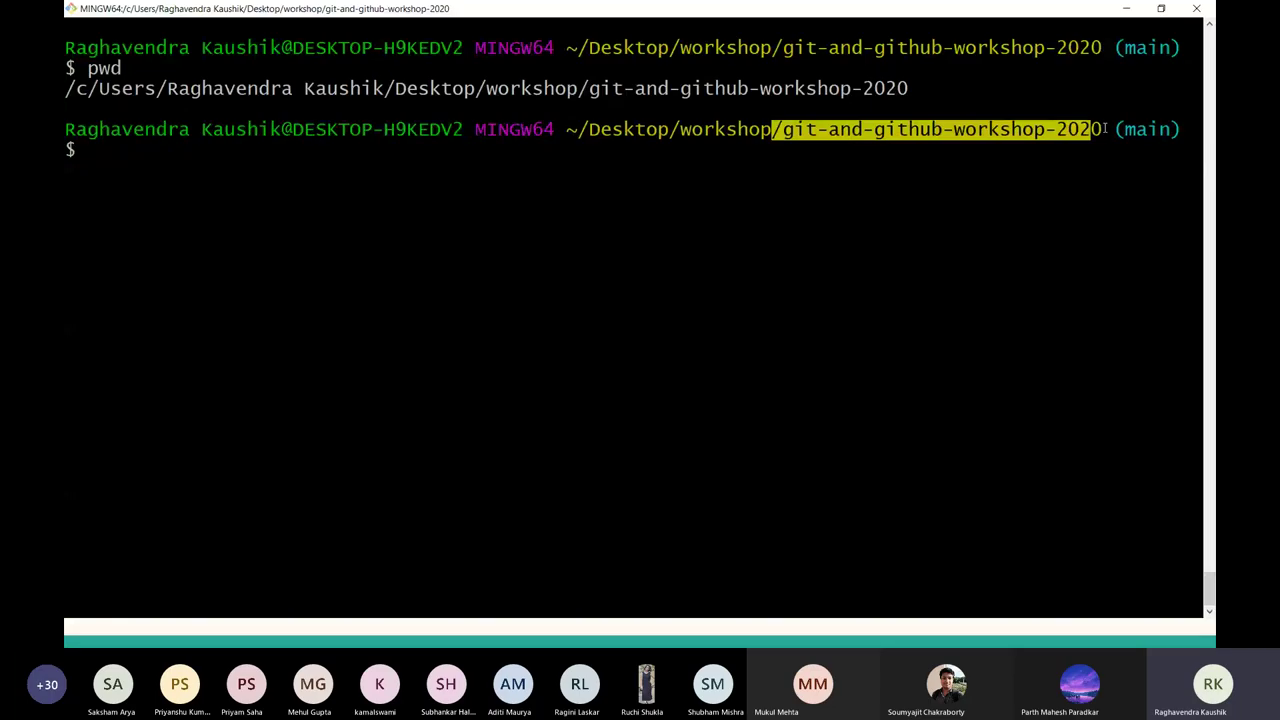
pyautogui.tripleClick(1146, 129)
pyautogui.doubleClick(1146, 129)
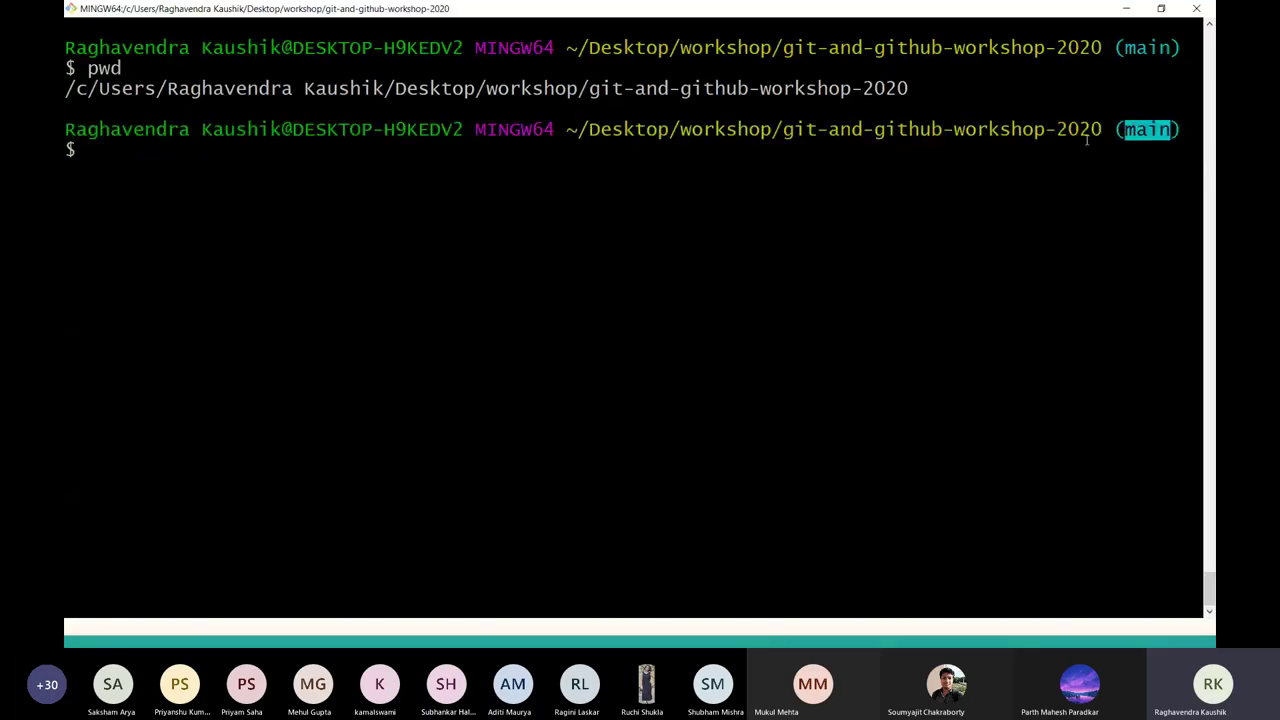
pyautogui.moveTo(1098, 131)
pyautogui.mouseDown()
pyautogui.moveTo(1189, 131)
pyautogui.moveTo(1102, 131)
pyautogui.mouseUp()
pyautogui.click(1189, 131)
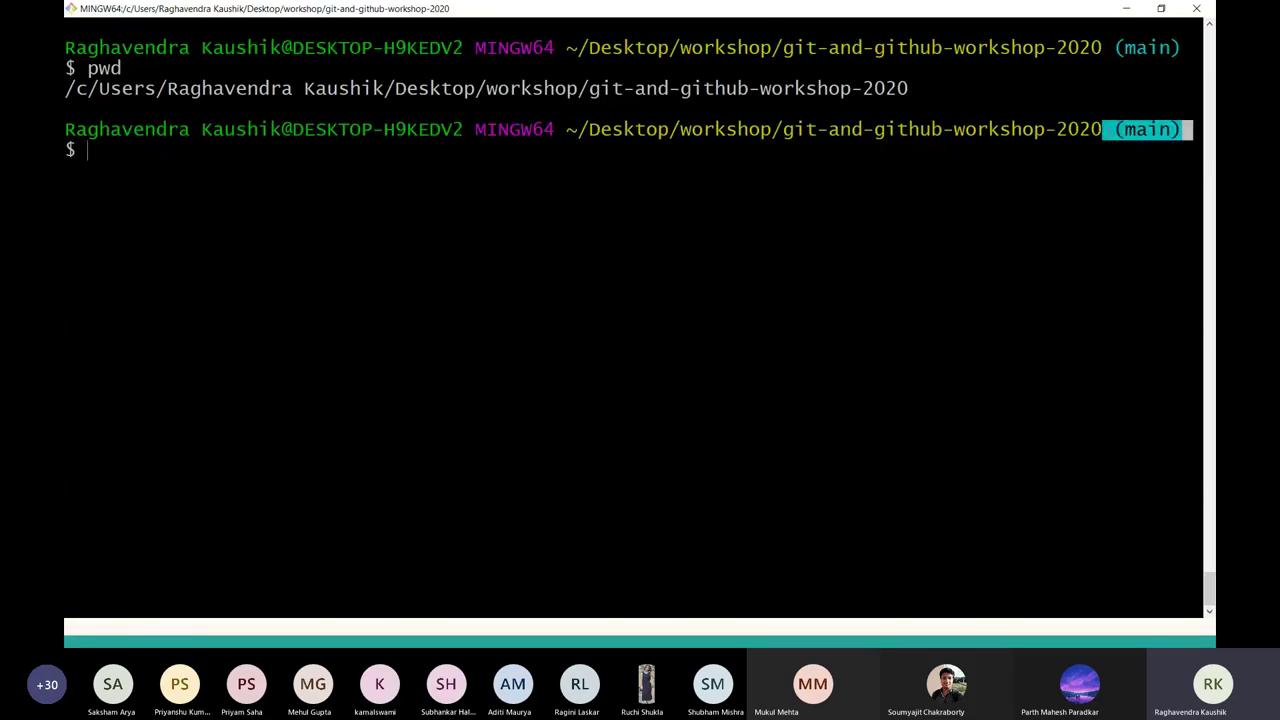
pyautogui.click(1108, 131)
pyautogui.moveTo(1108, 131); pyautogui.dragTo(1184, 131)
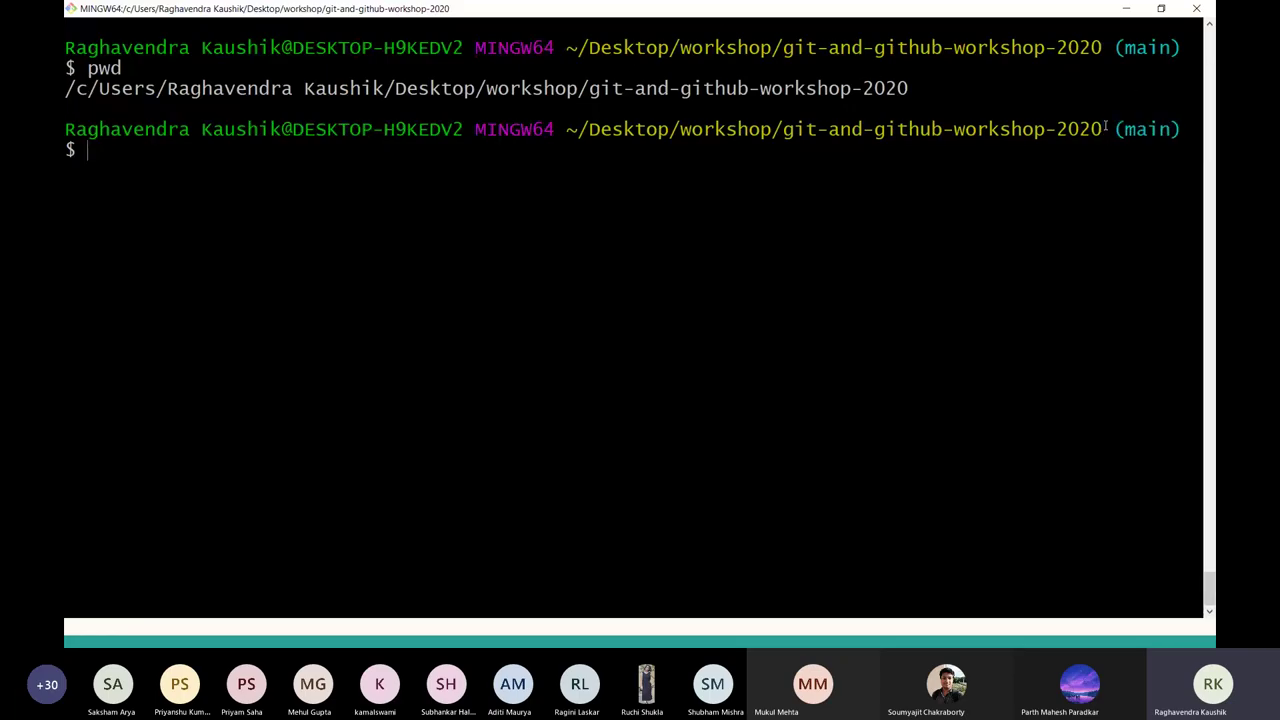
# Highlight (main) once more, then bring the GitHub browser window to the front.
pyautogui.moveTo(1100, 128); pyautogui.dragTo(1195, 128)
pyautogui.tripleClick(1190, 128)
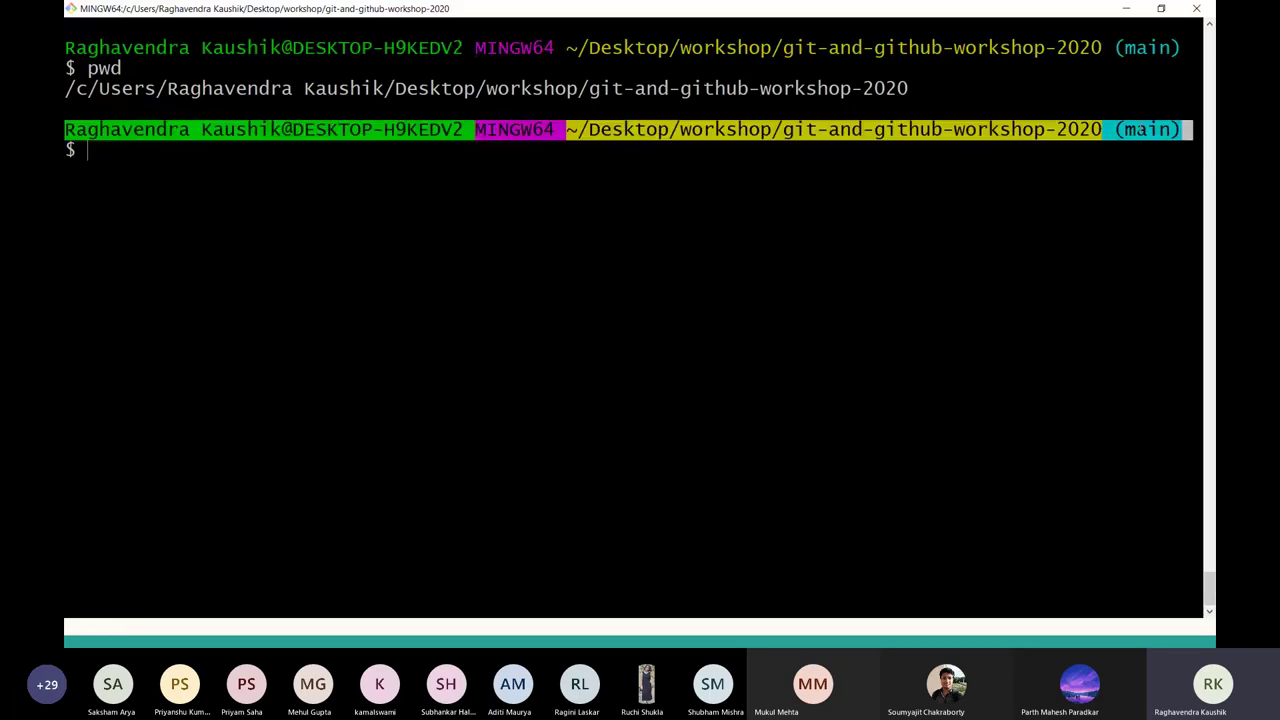
pyautogui.click(1138, 128)
pyautogui.moveTo(1102, 128); pyautogui.dragTo(1186, 128)
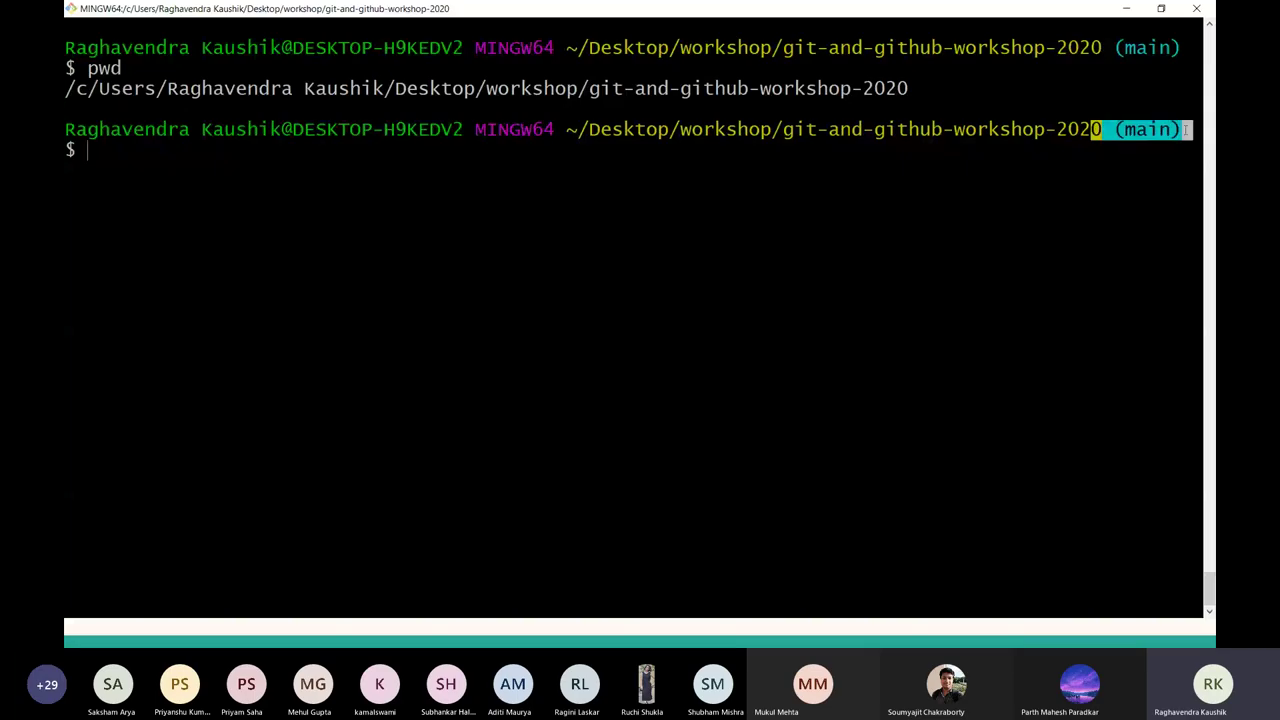
pyautogui.hotkey('alt', 'Tab')
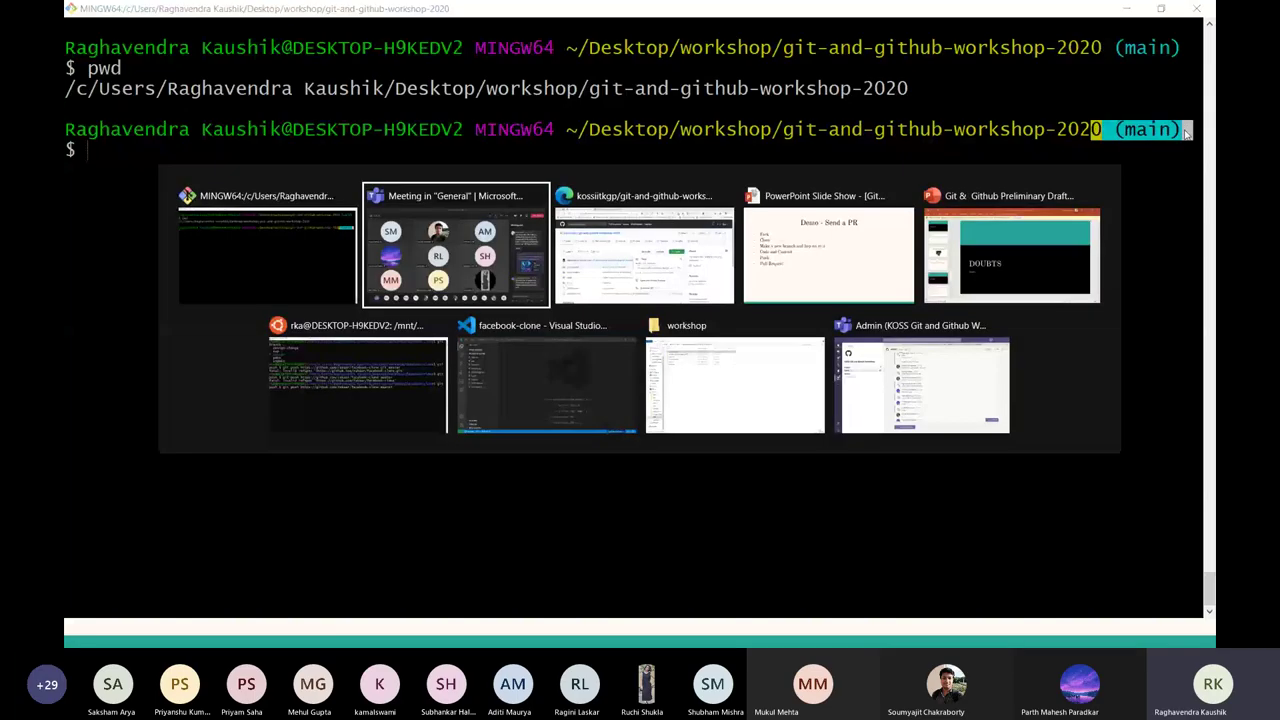
pyautogui.hotkey('alt', 'Tab')
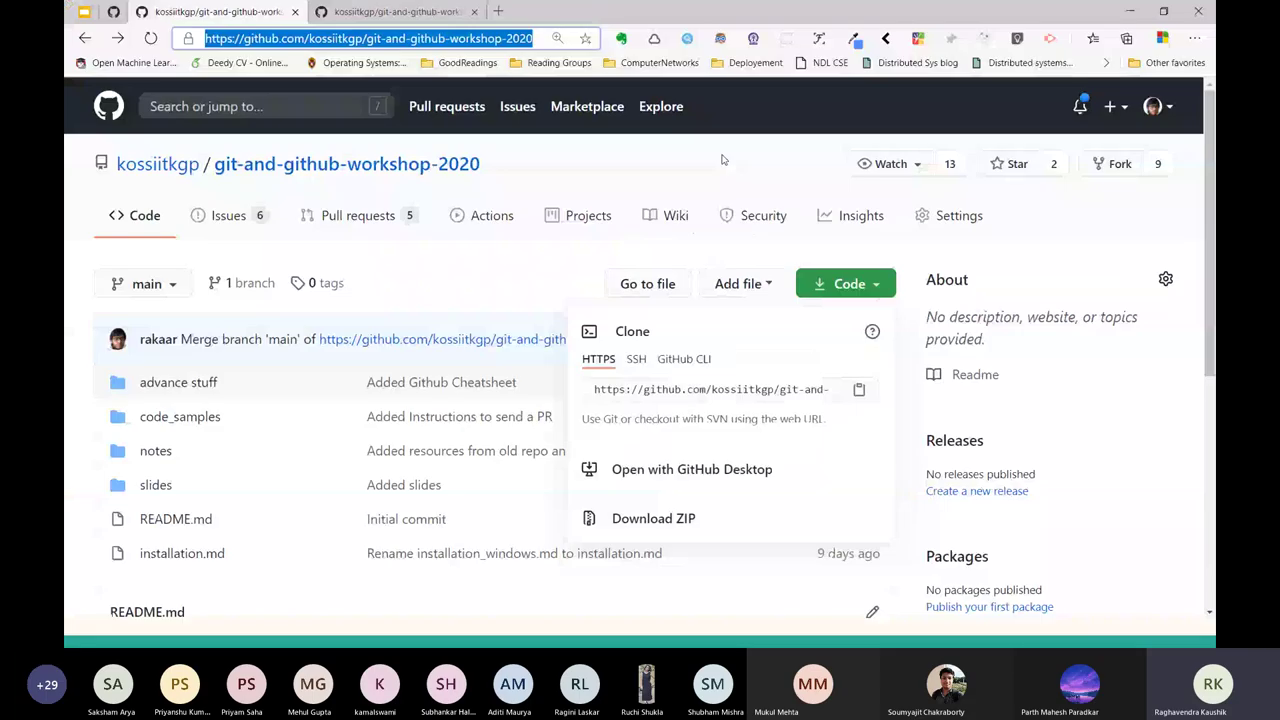
# Close GitHub's clone options, point out the repository name, then the main label in Git Bash.
pyautogui.click(537, 186)
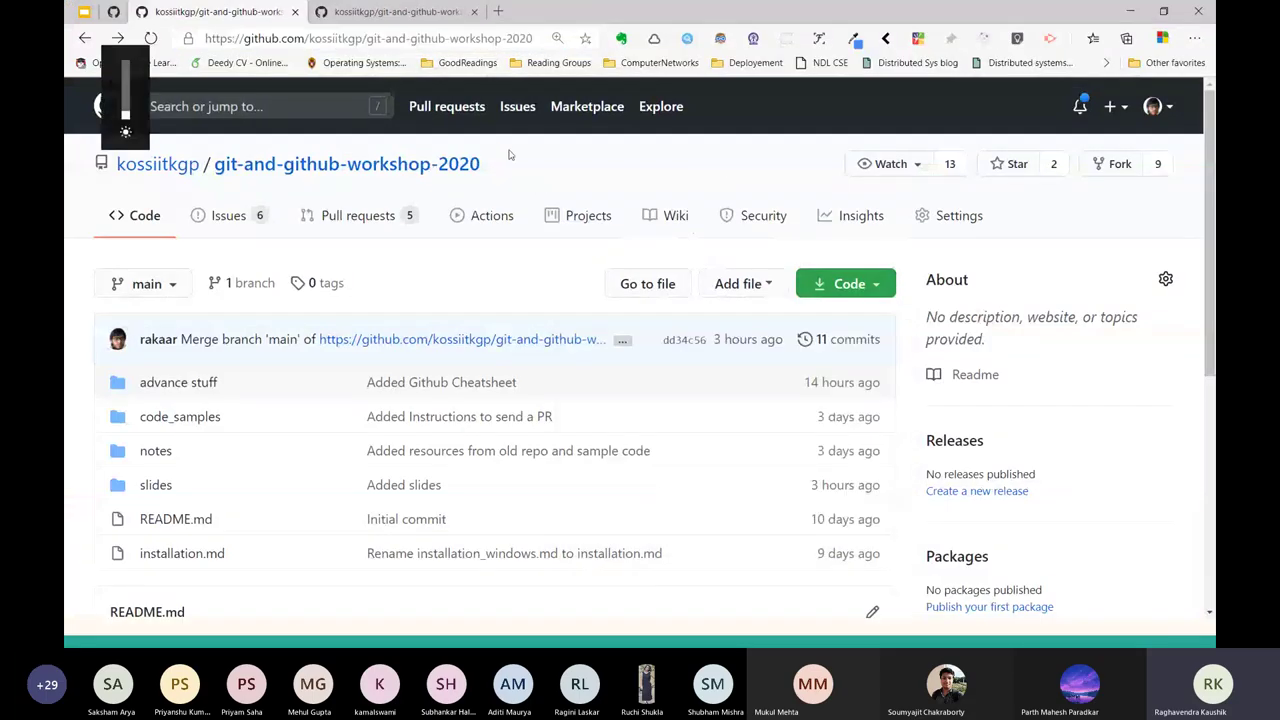
pyautogui.moveTo(482, 164); pyautogui.dragTo(172, 163)
pyautogui.click(66, 163)
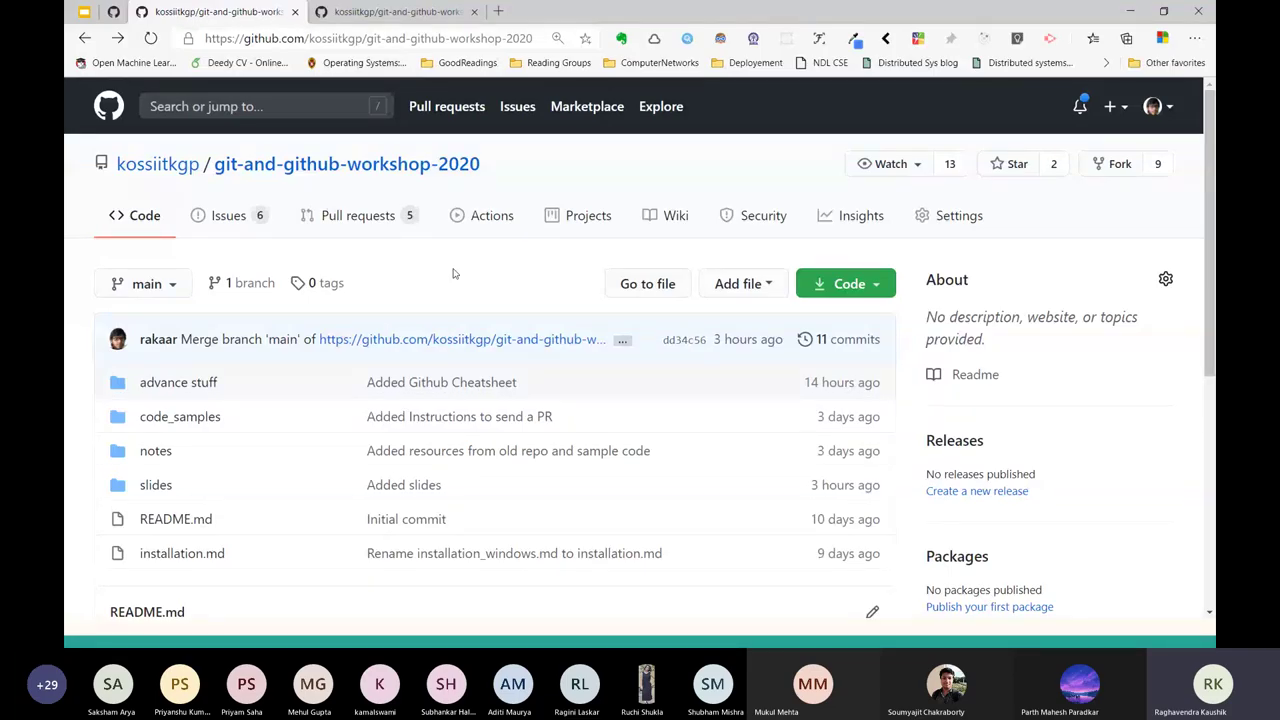
pyautogui.hotkey('alt', 'Tab')
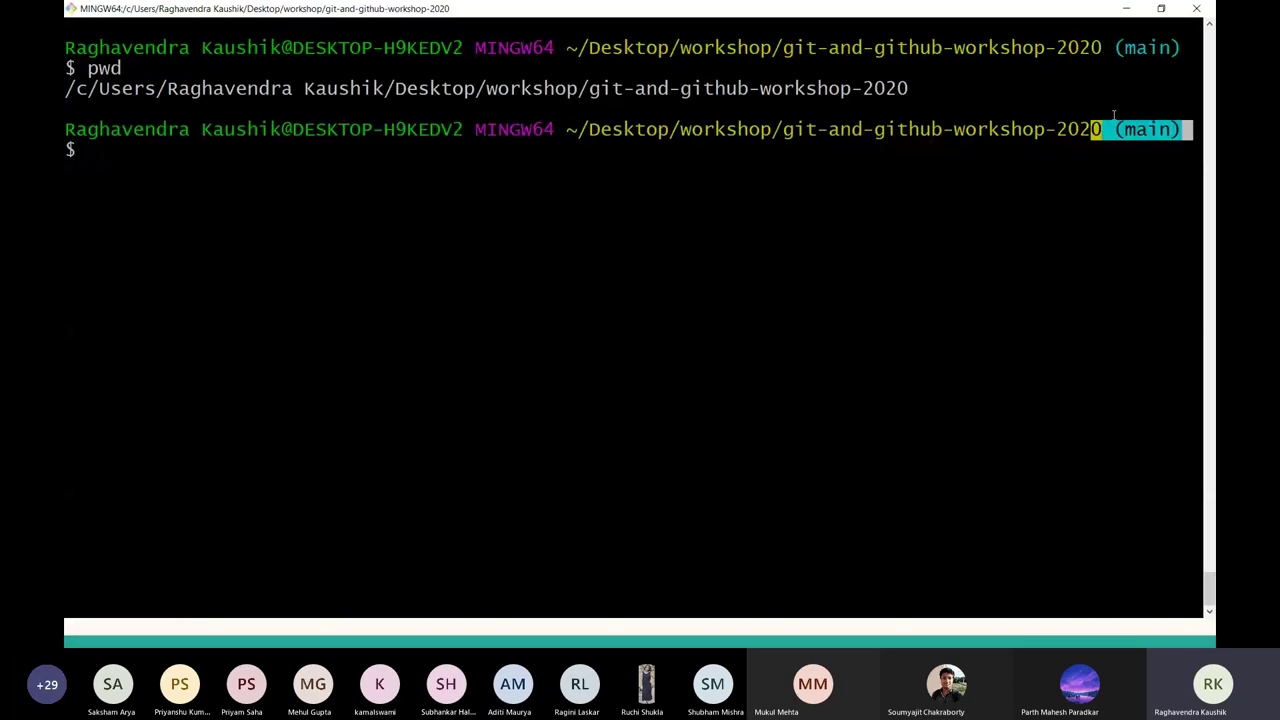
pyautogui.tripleClick(1130, 140)
pyautogui.doubleClick(1147, 130)
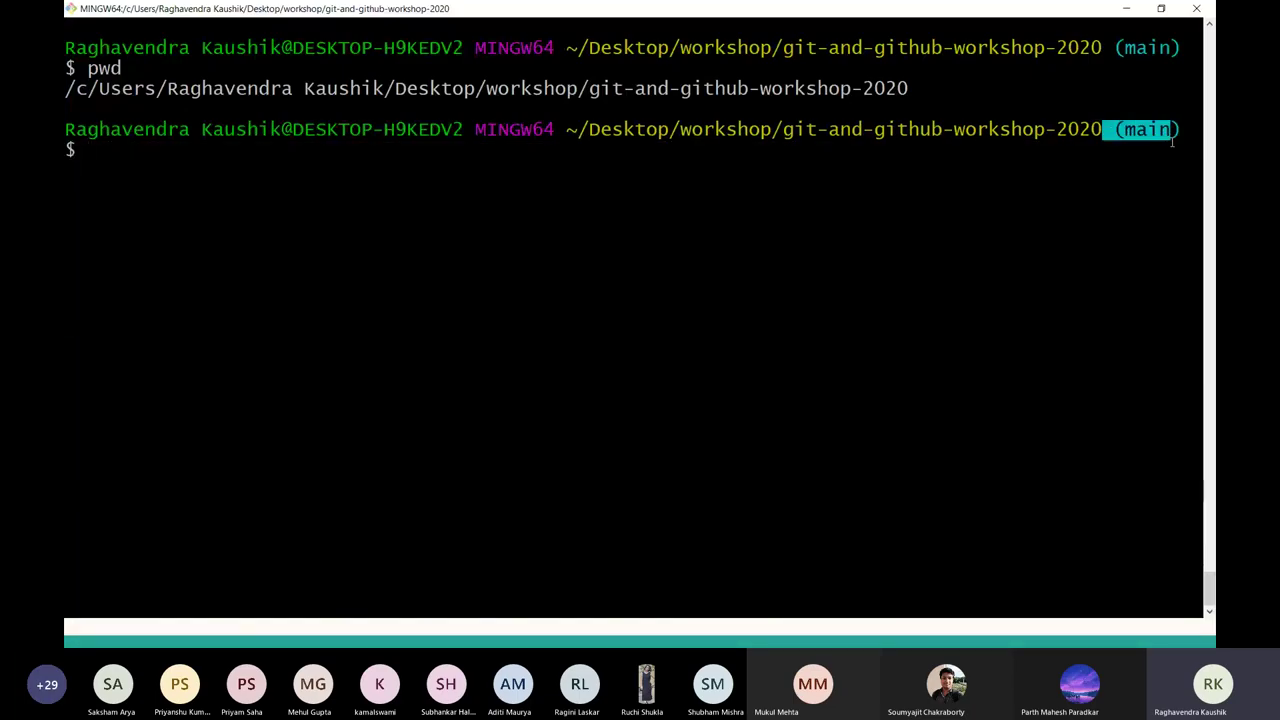
pyautogui.tripleClick(1160, 135)
pyautogui.click(1176, 142)
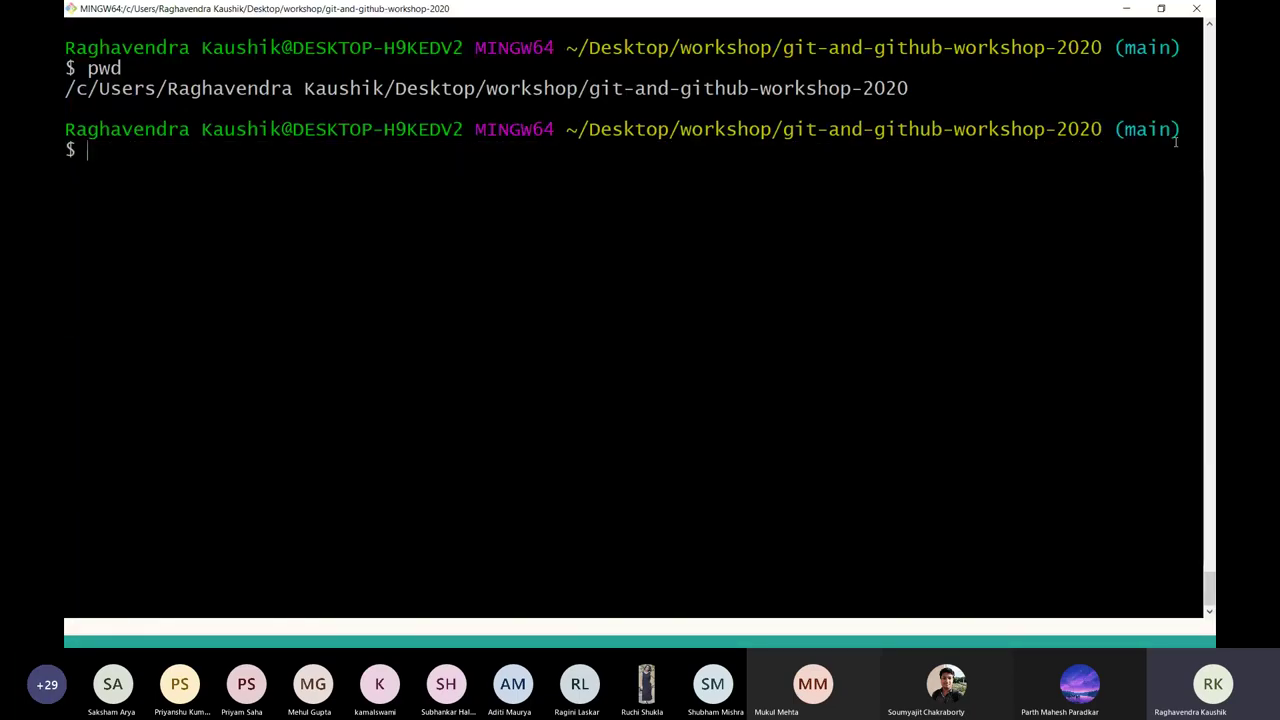
# Flip between browser and Git Bash, ending in Git Bash with the selection cleared.
pyautogui.hotkey('alt', 'Tab')
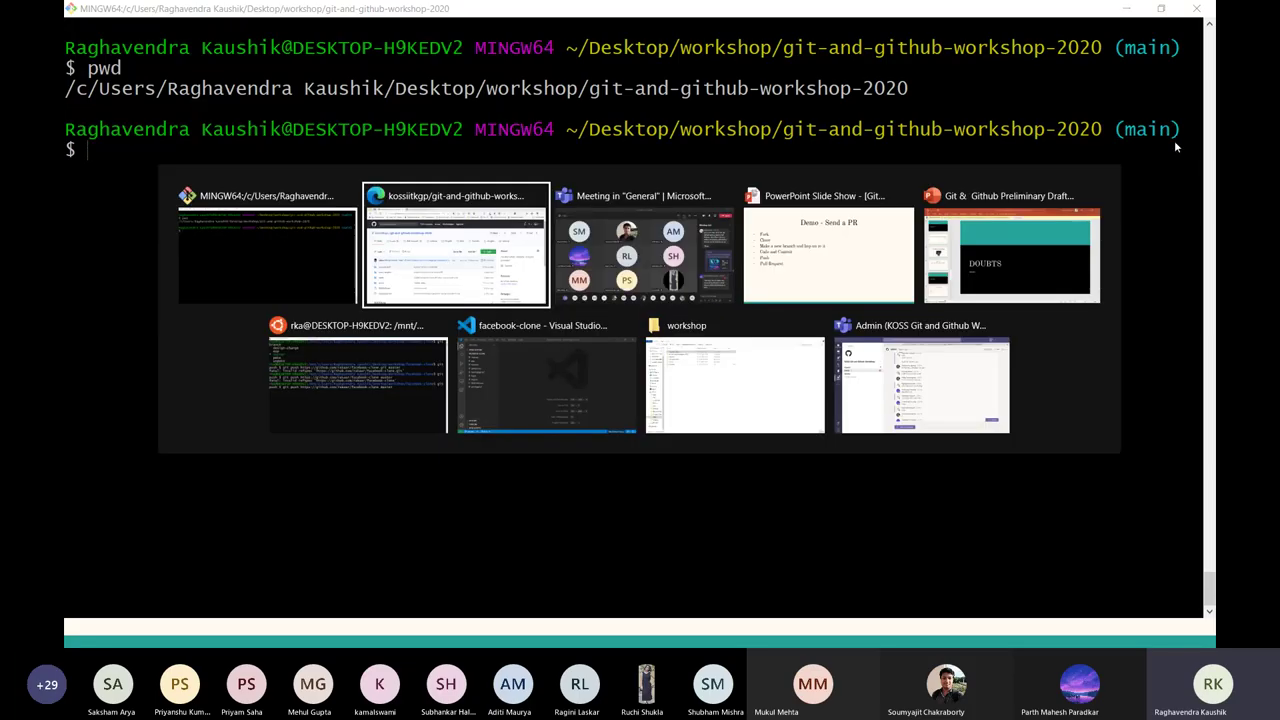
pyautogui.hotkey('alt', 'Tab')
pyautogui.hotkey('alt', 'Tab')
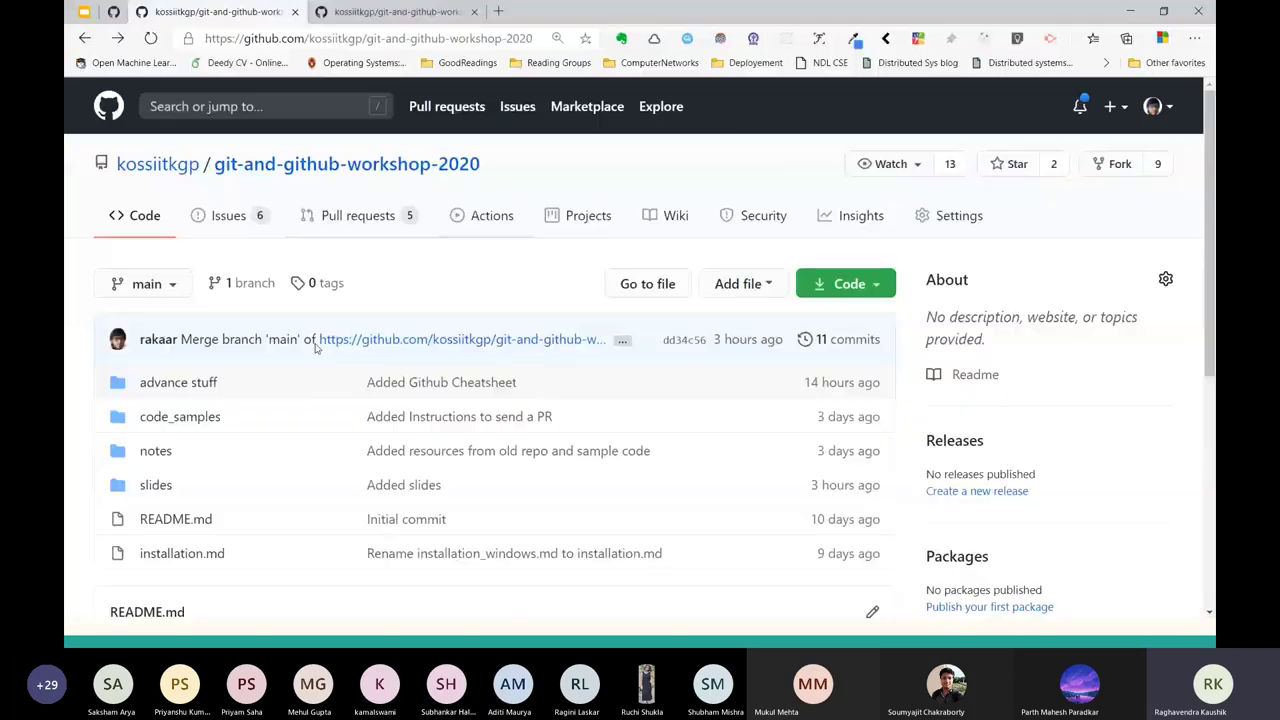
pyautogui.hotkey('alt', 'Tab')
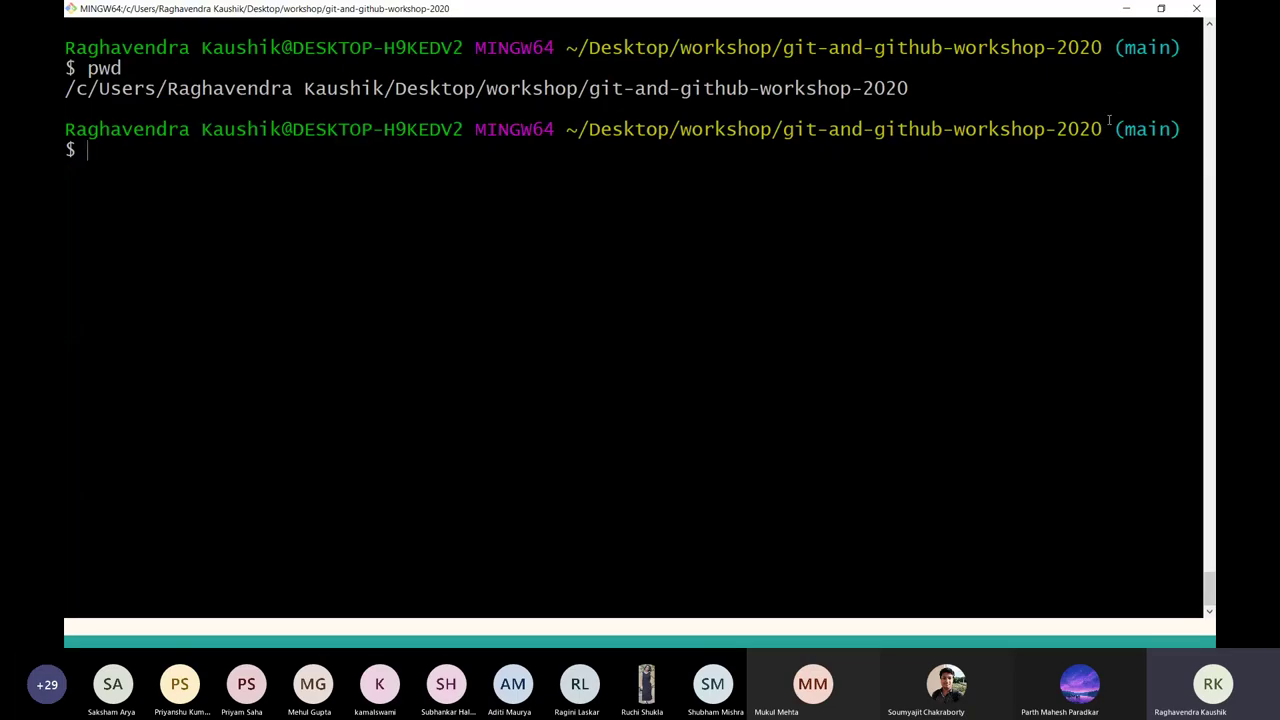
pyautogui.moveTo(1111, 126); pyautogui.dragTo(1210, 146)
pyautogui.hotkey('alt', 'Tab')
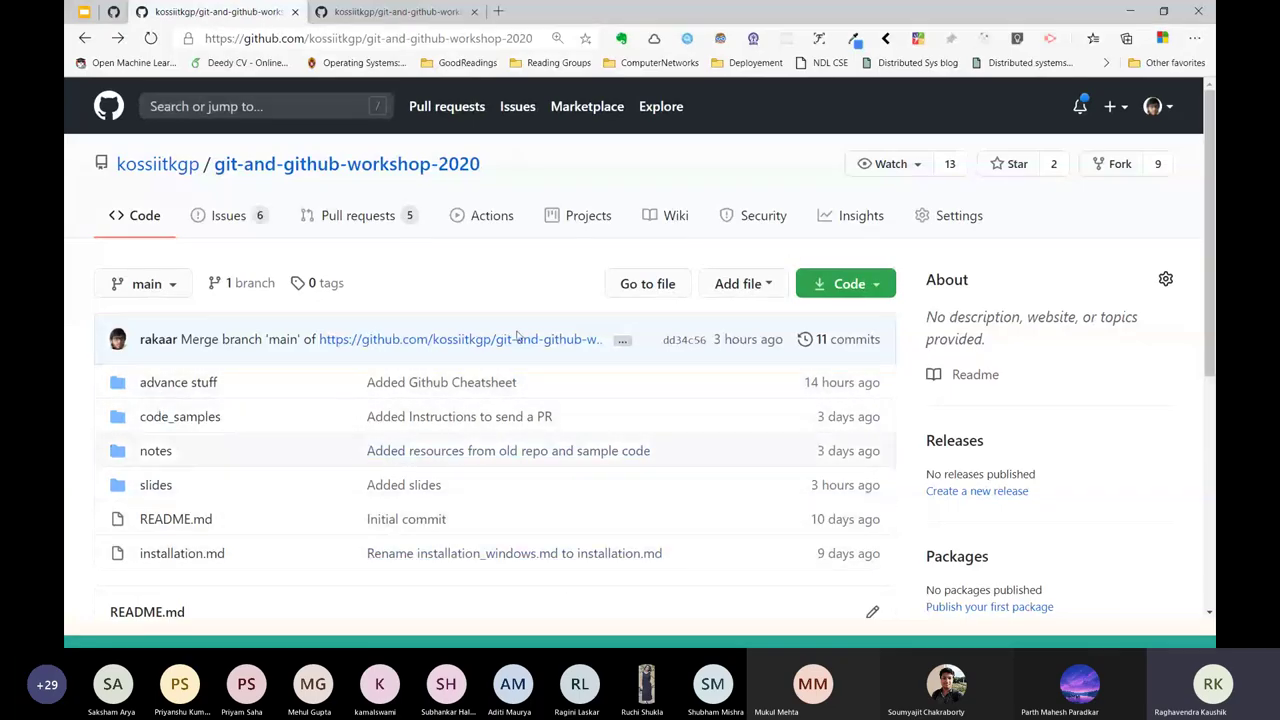
pyautogui.hotkey('alt', 'Tab')
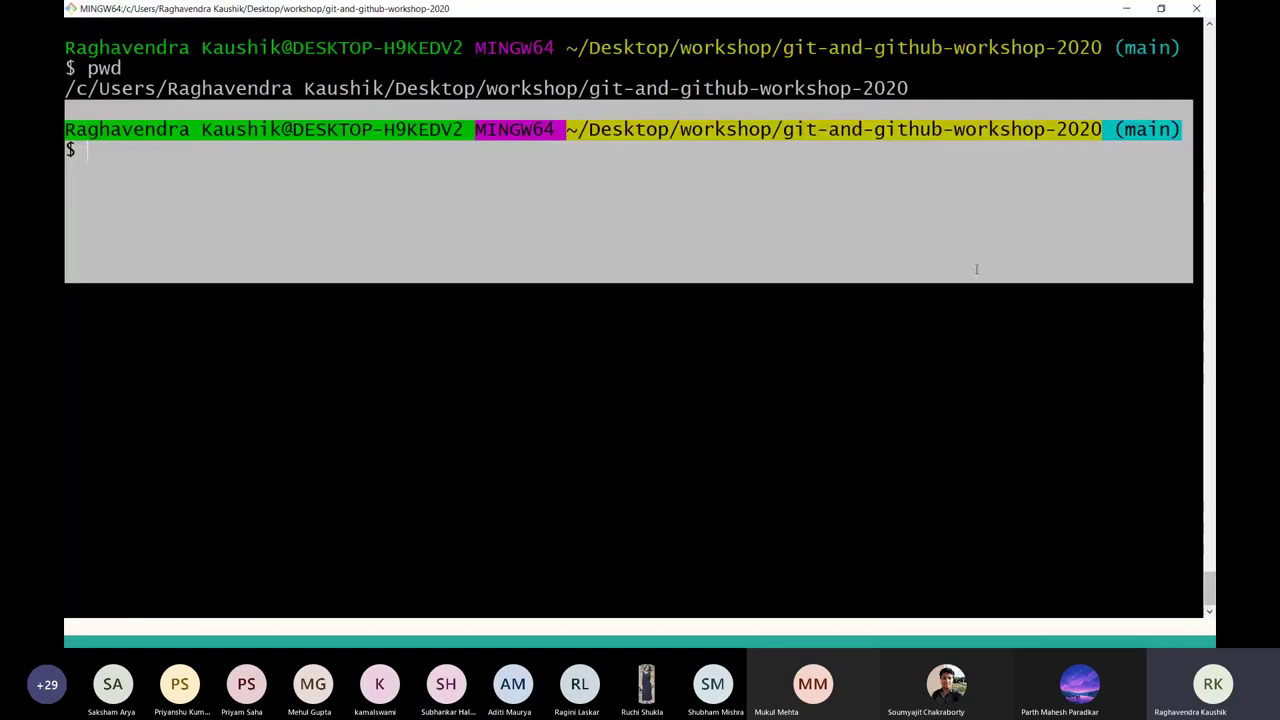
pyautogui.click(1127, 176)
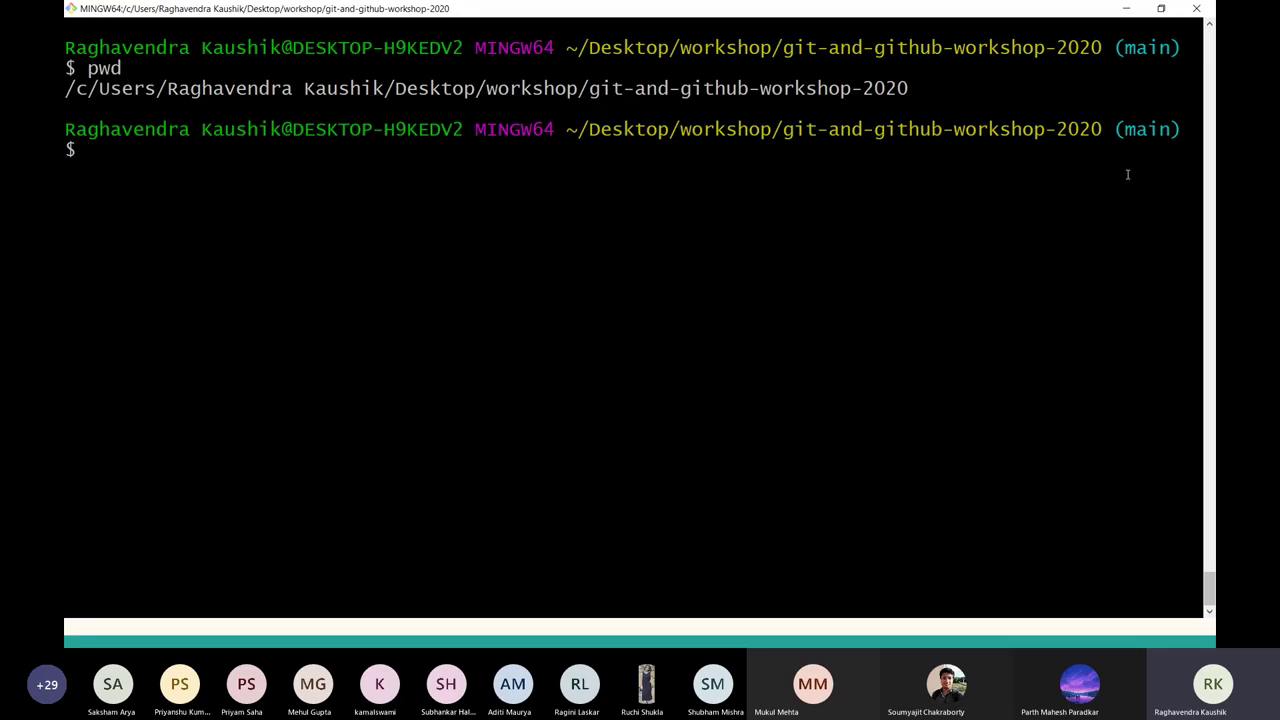
# Create the bug-fix branch, list branches, and retry git checkout bug-fix, which fails.
pyautogui.write('git branch bug-fix')
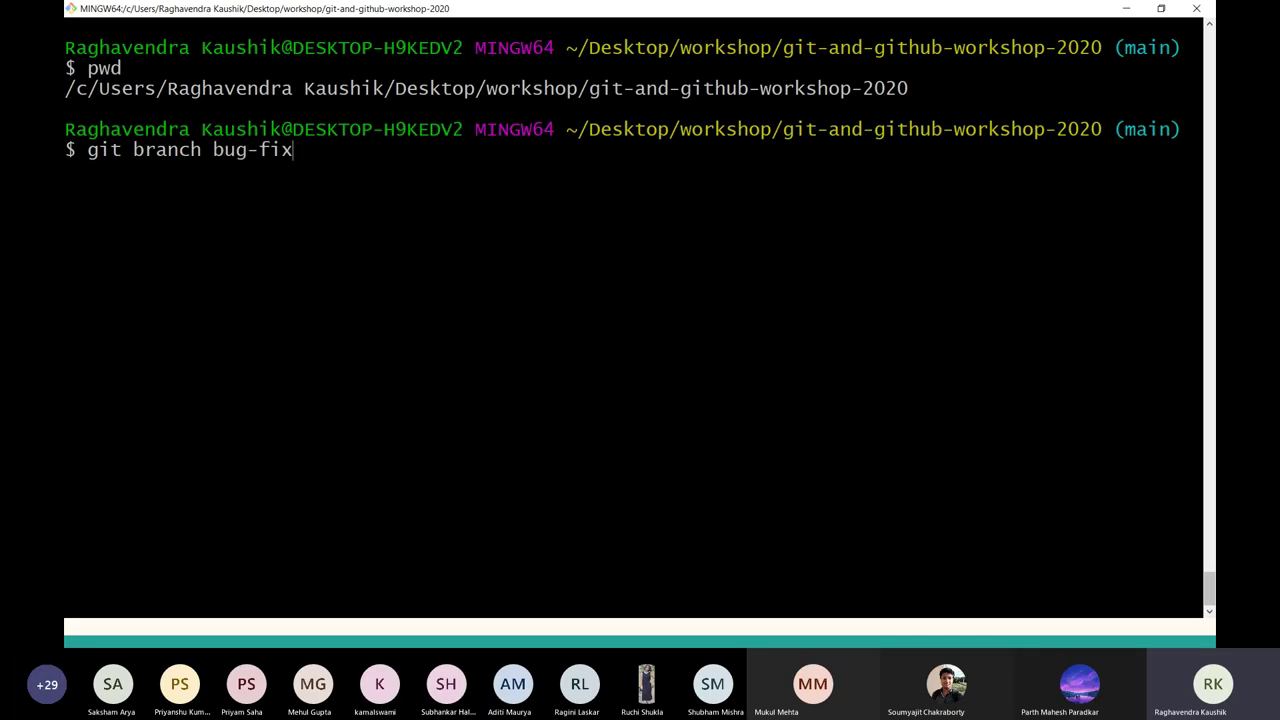
pyautogui.press('Return')
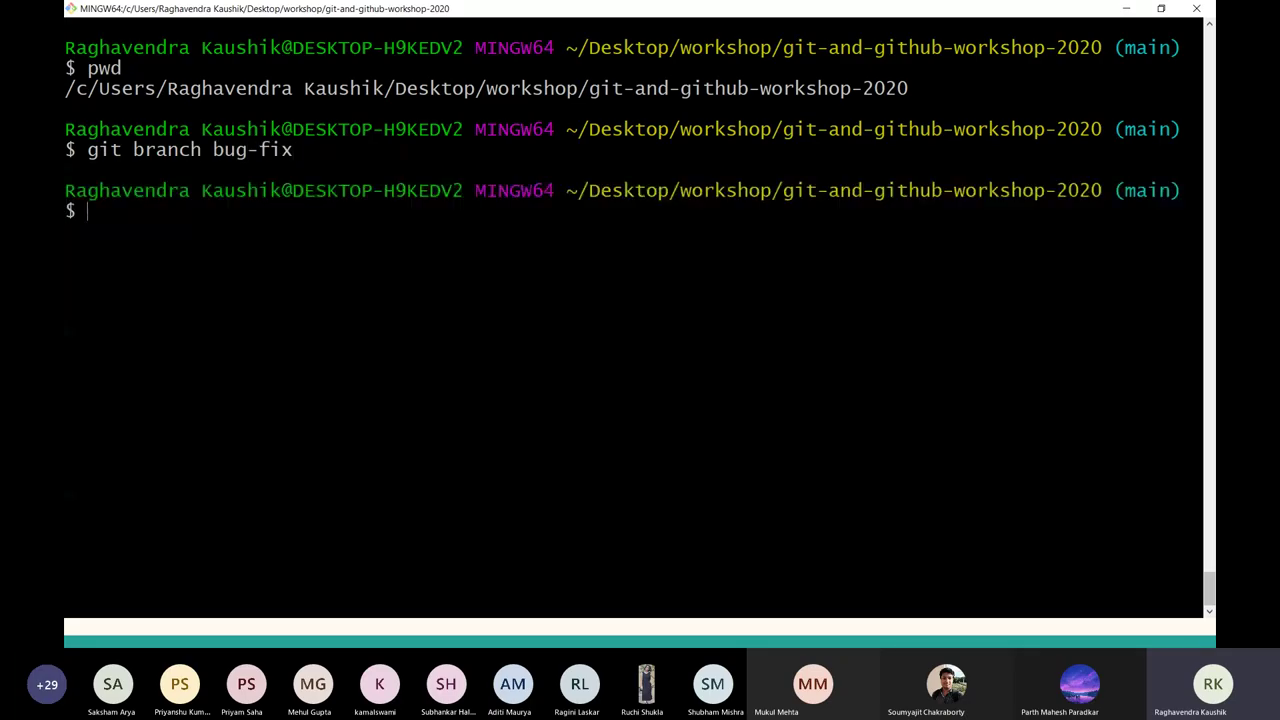
pyautogui.write('git checkout b')
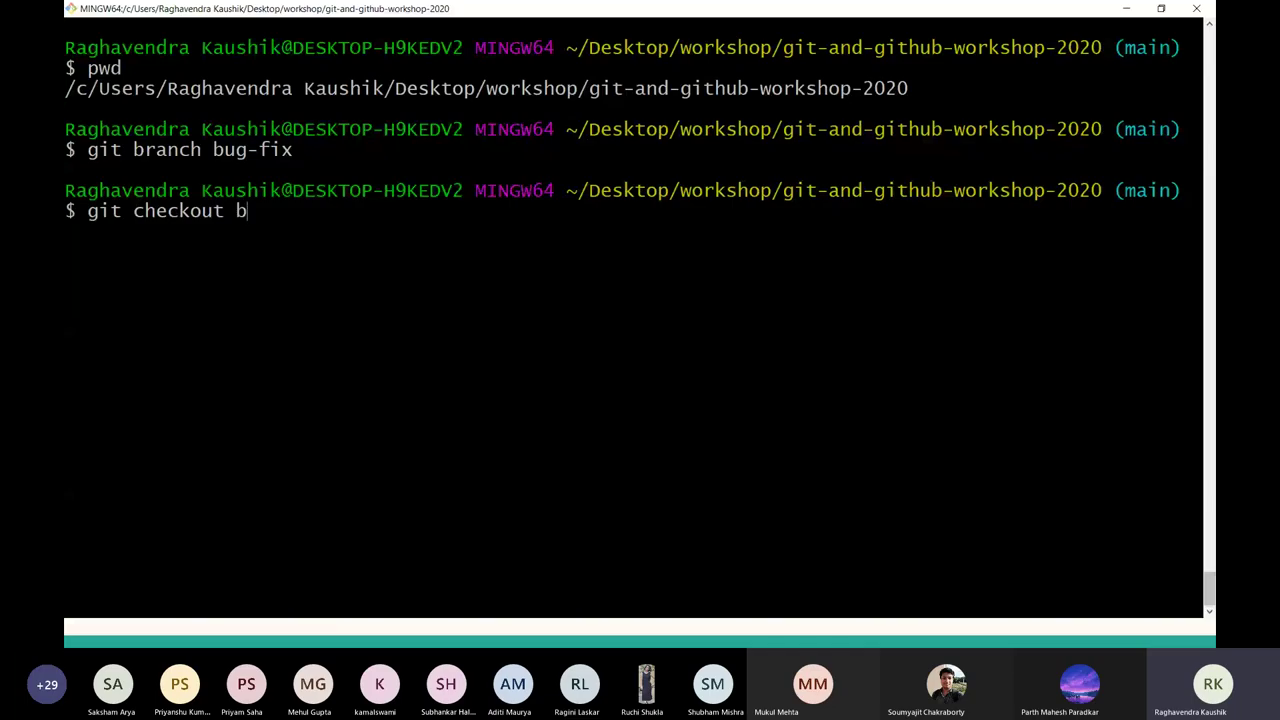
pyautogui.write('ug-fix')
pyautogui.press('Return')
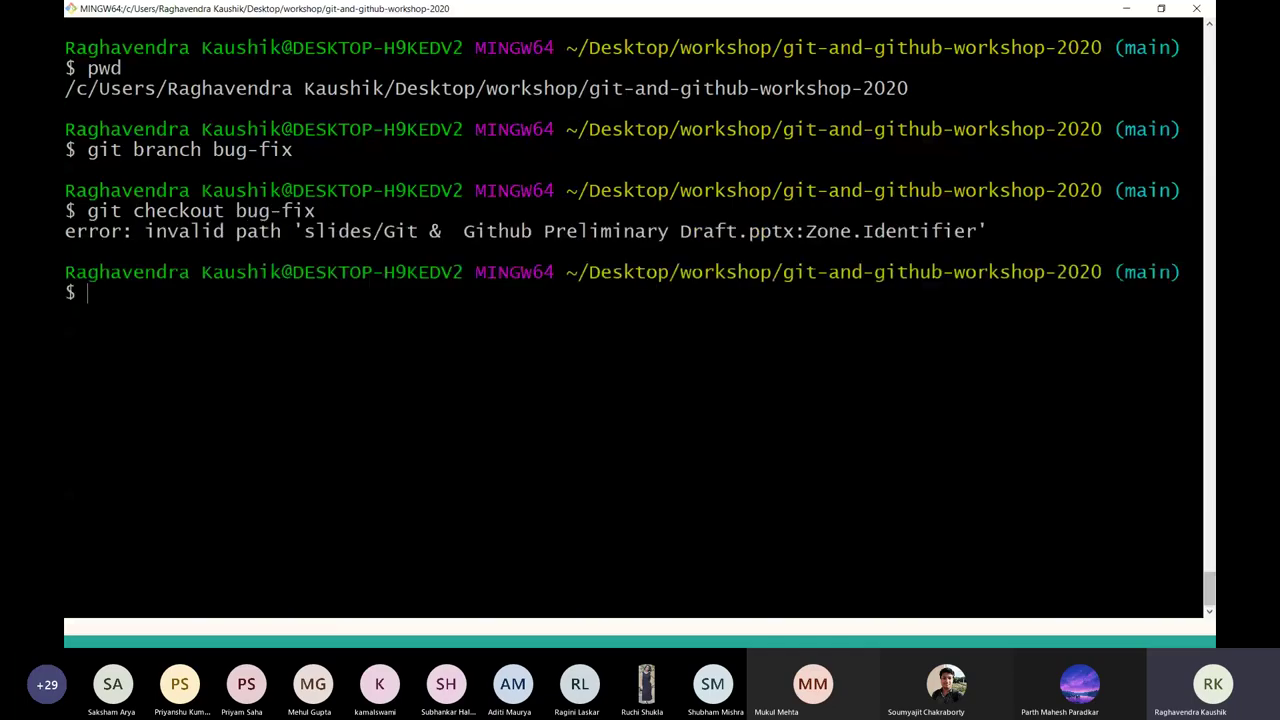
pyautogui.write('git branch')
pyautogui.press('Return')
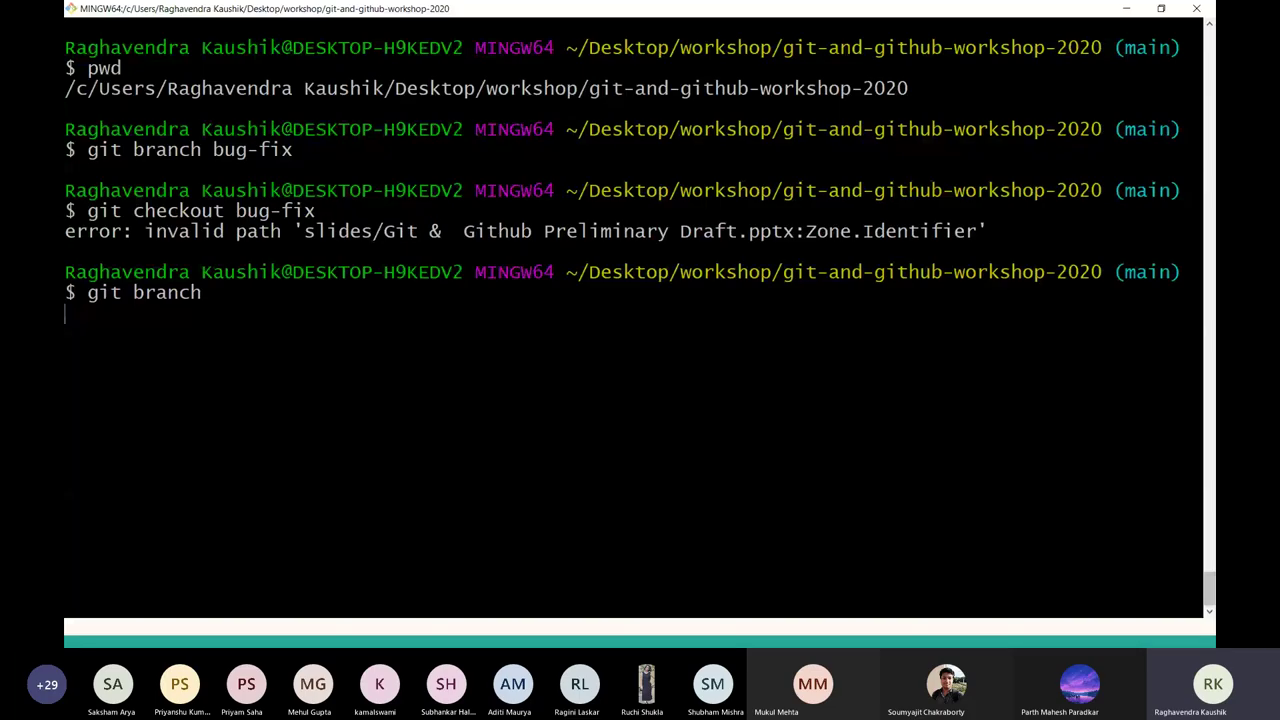
pyautogui.write('git ch')
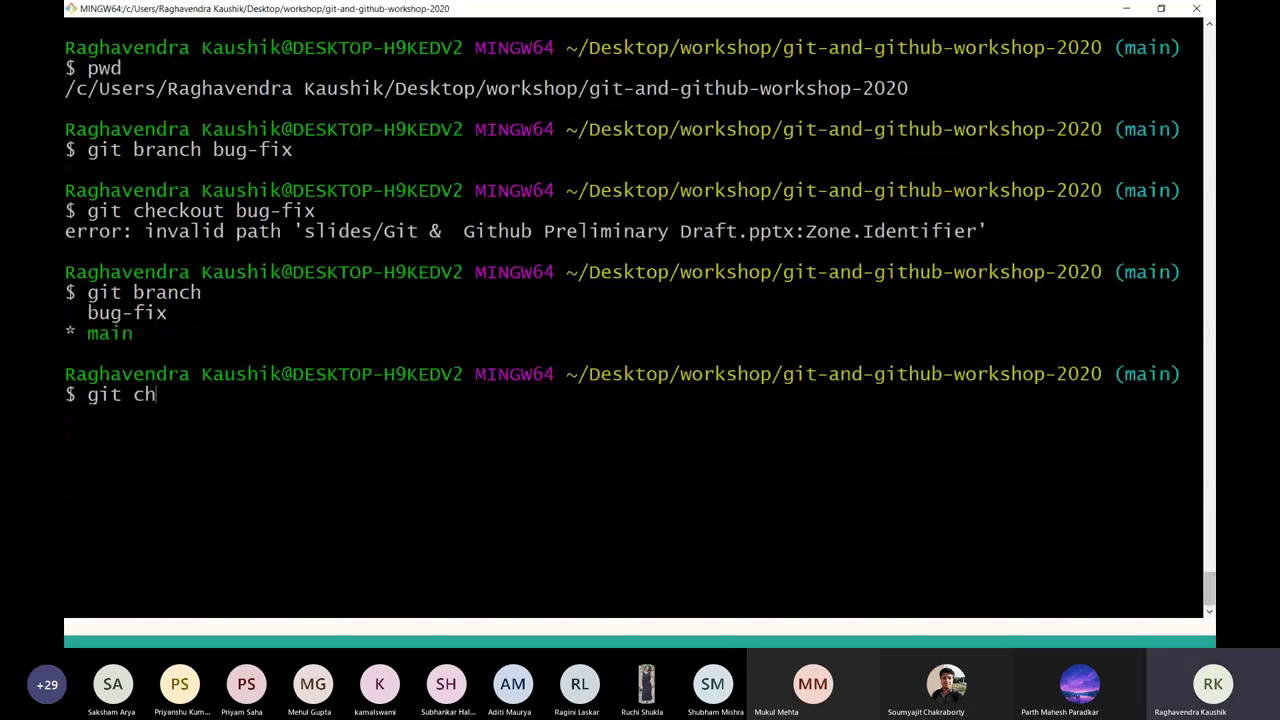
pyautogui.write('eckout bug-fix')
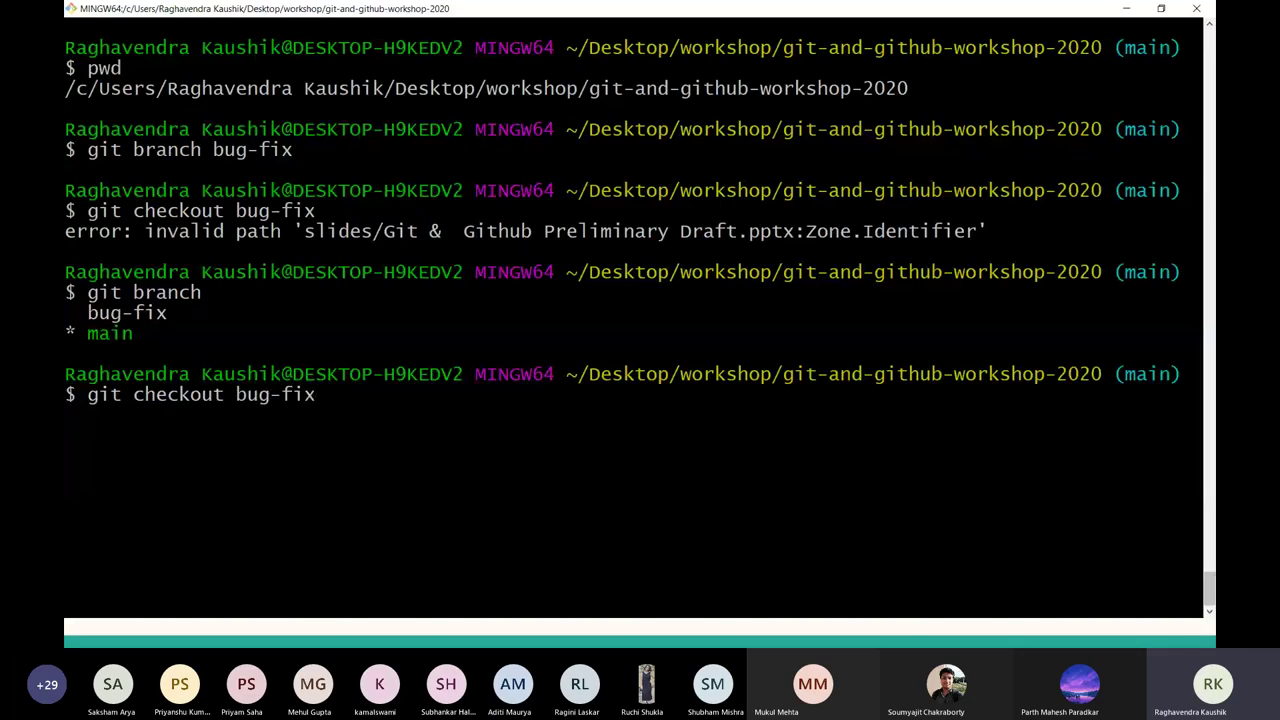
pyautogui.press('Return')
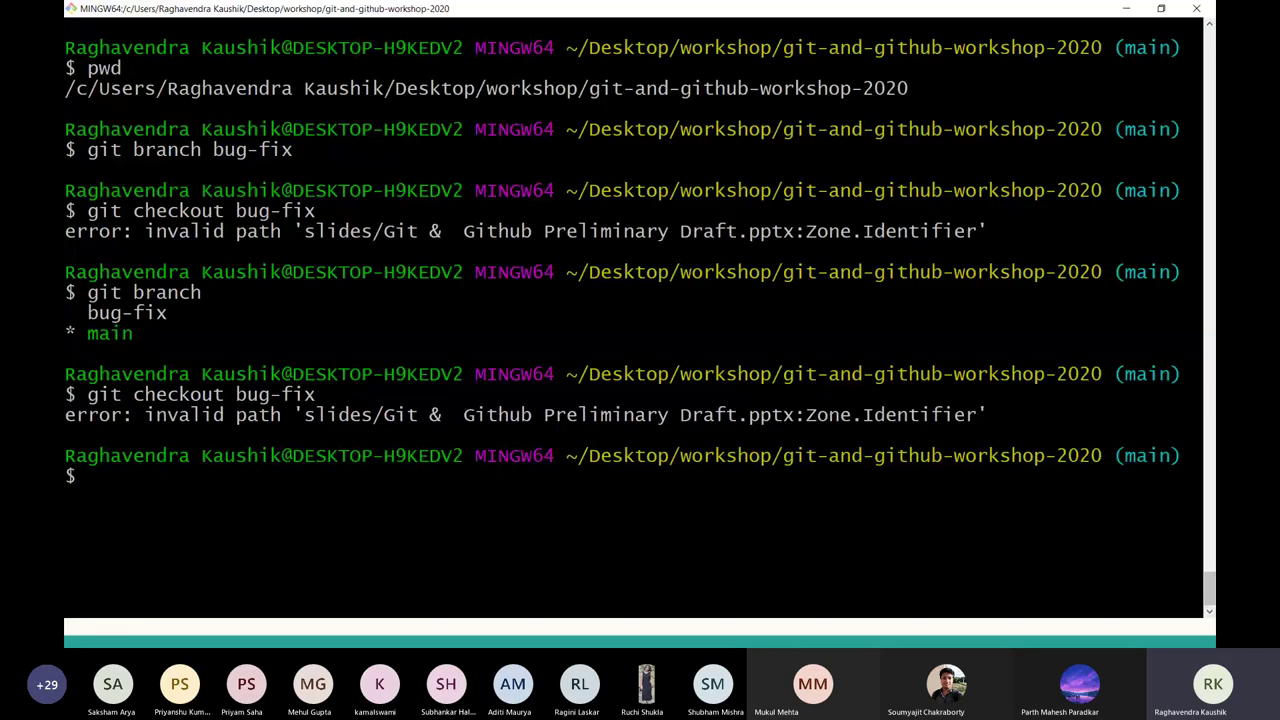
pyautogui.write('cd')
pyautogui.hotkey('alt', 'Tab')
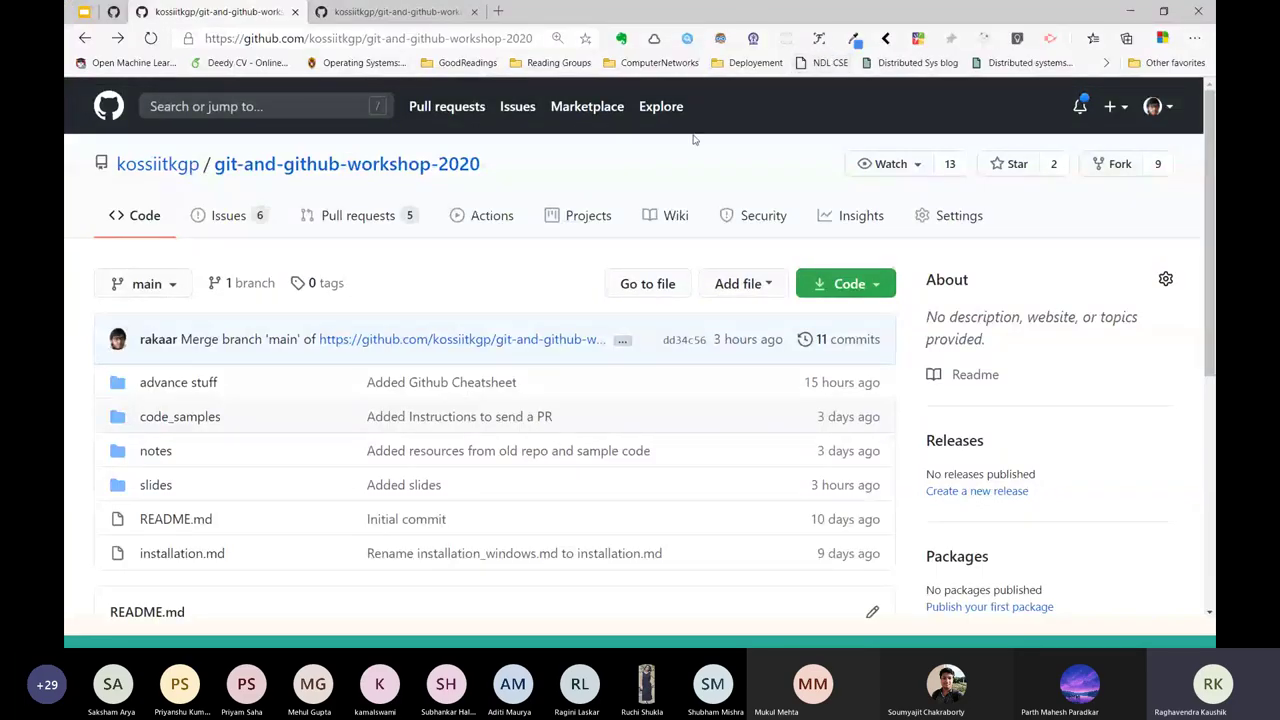
# Mark the invalid Preliminary Draft.pptx:Zone.Identifier path in the Git Bash checkout error.
pyautogui.hotkey('alt', 'Tab')
pyautogui.moveTo(64, 394); pyautogui.dragTo(975, 414)
pyautogui.doubleClick(605, 414)
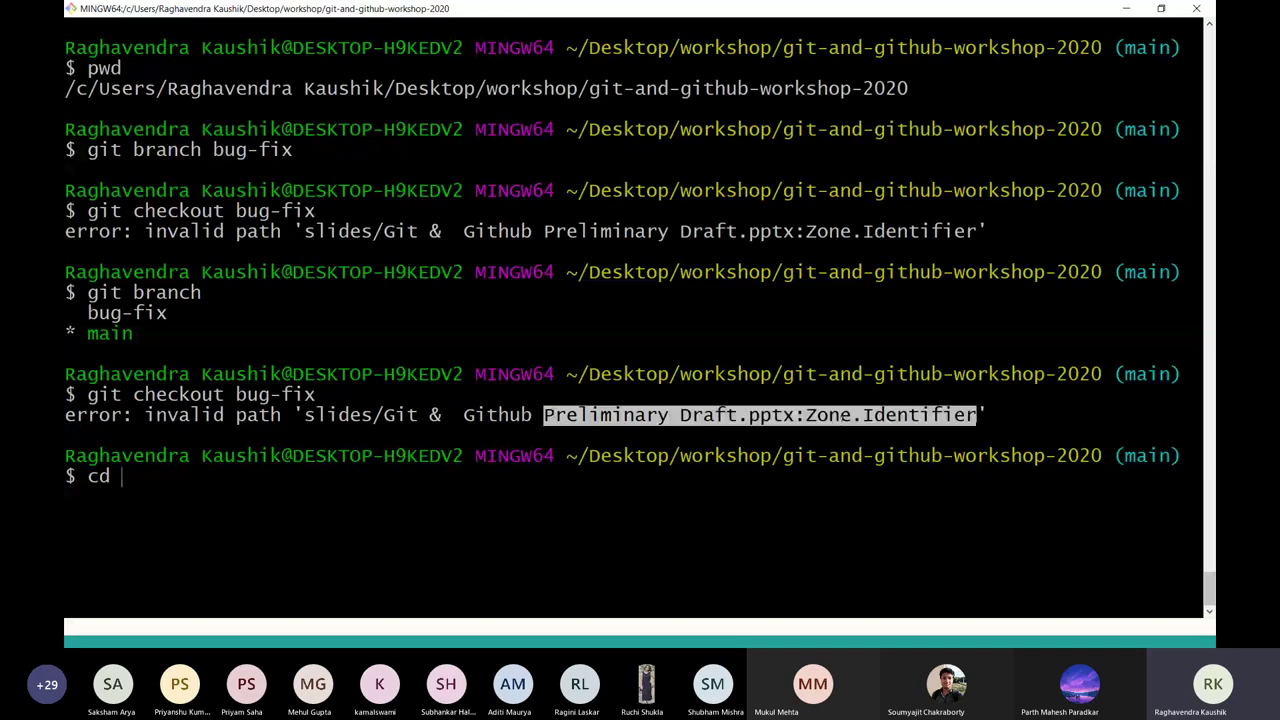
pyautogui.click(608, 503)
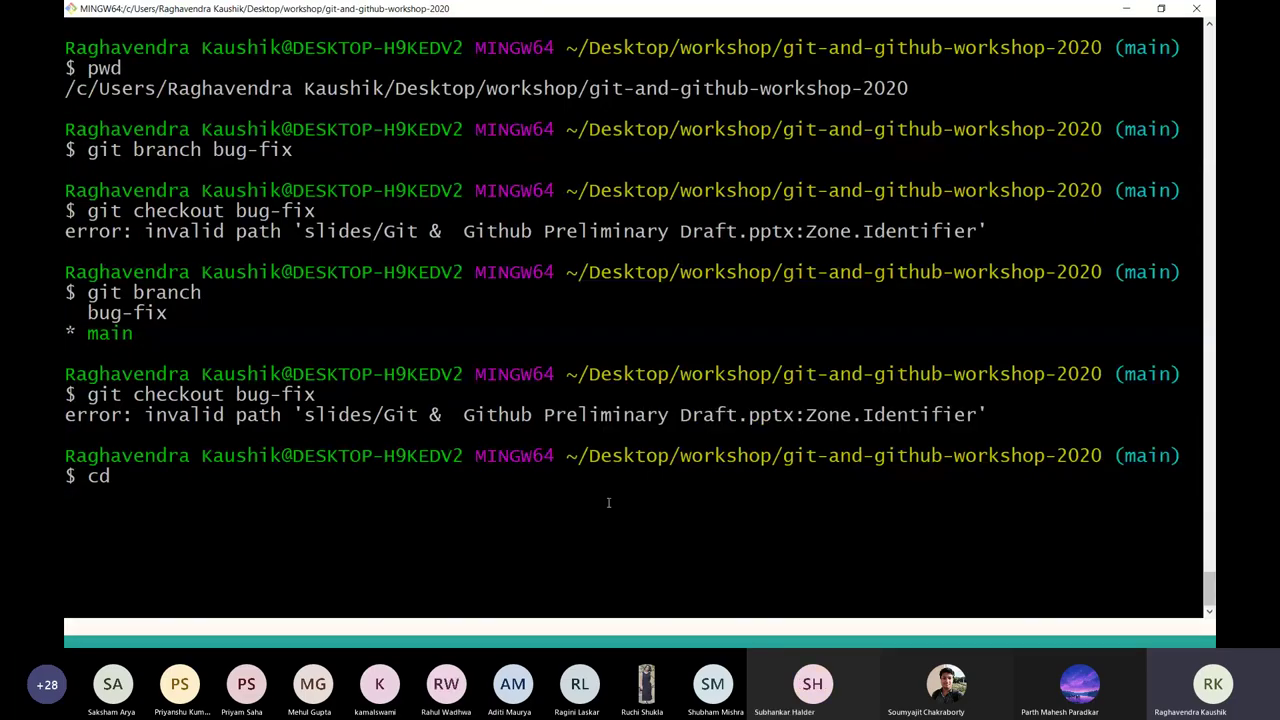
pyautogui.press('BackSpace')
pyautogui.press('BackSpace')
# Open the repository's slides folder on GitHub and point out the Zone.Identifier file.
pyautogui.hotkey('alt', 'Tab')
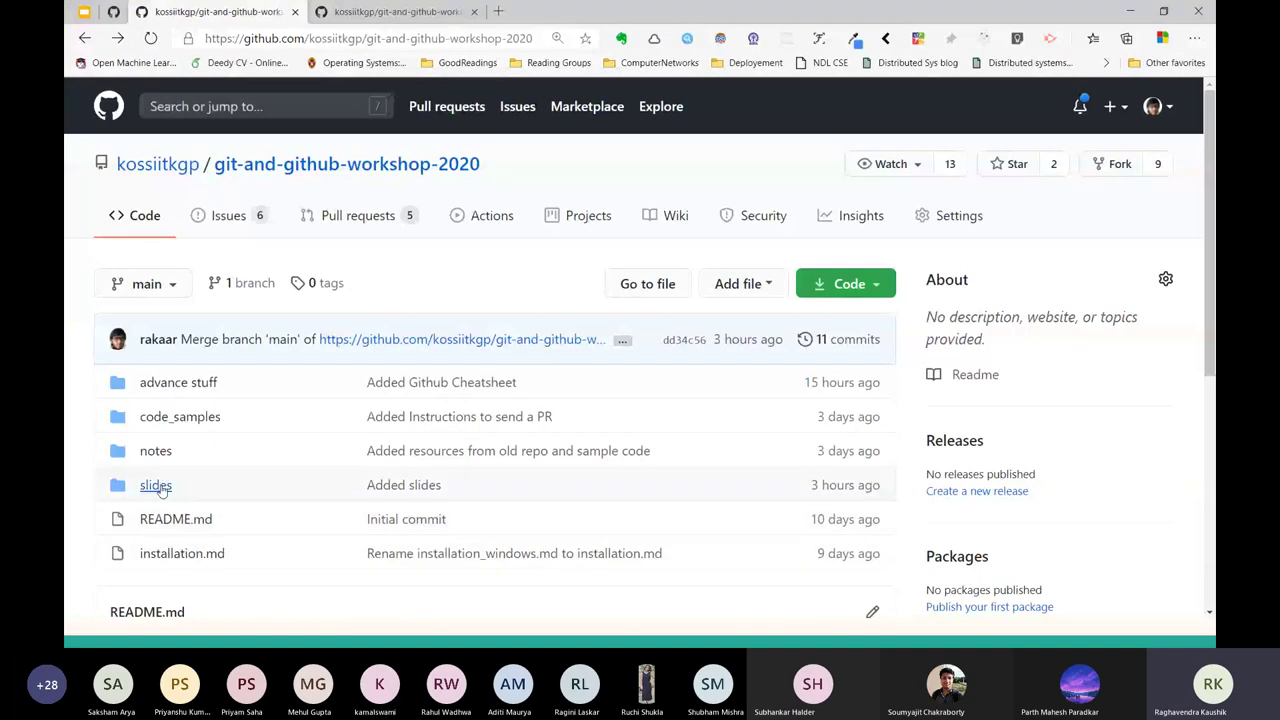
pyautogui.click(156, 485)
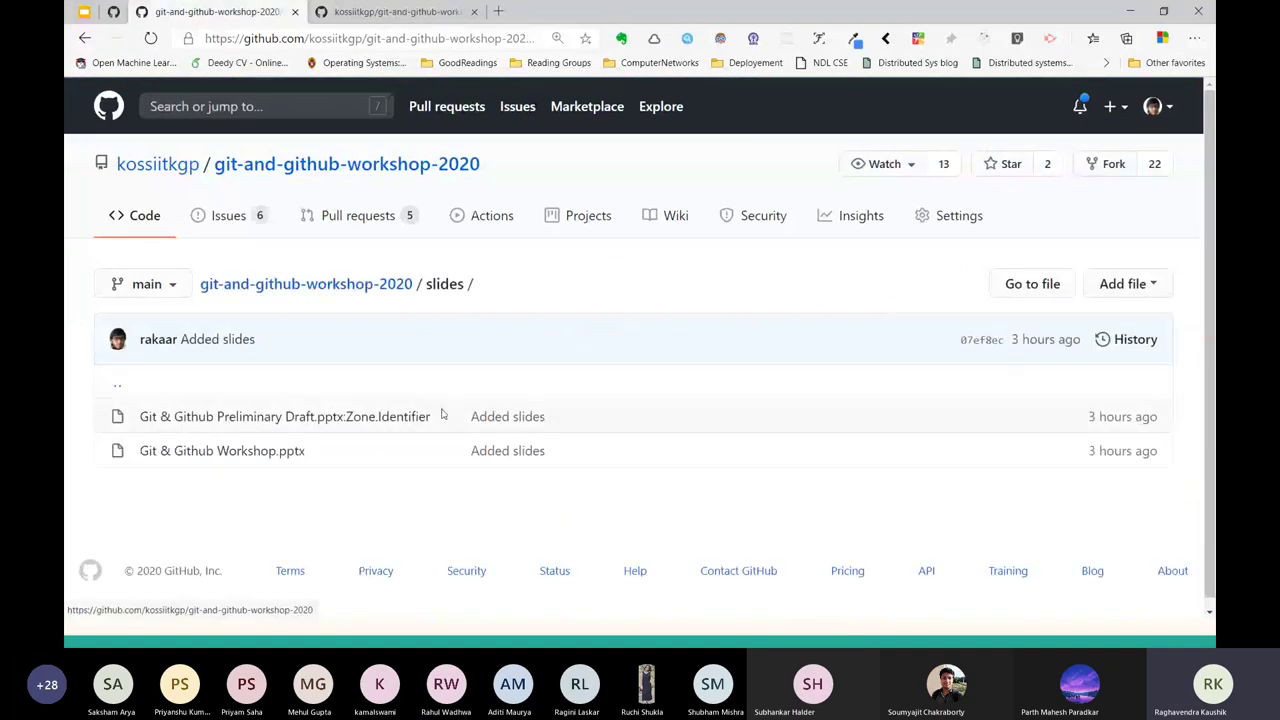
pyautogui.tripleClick(507, 416)
pyautogui.hotkey('alt', 'Tab')
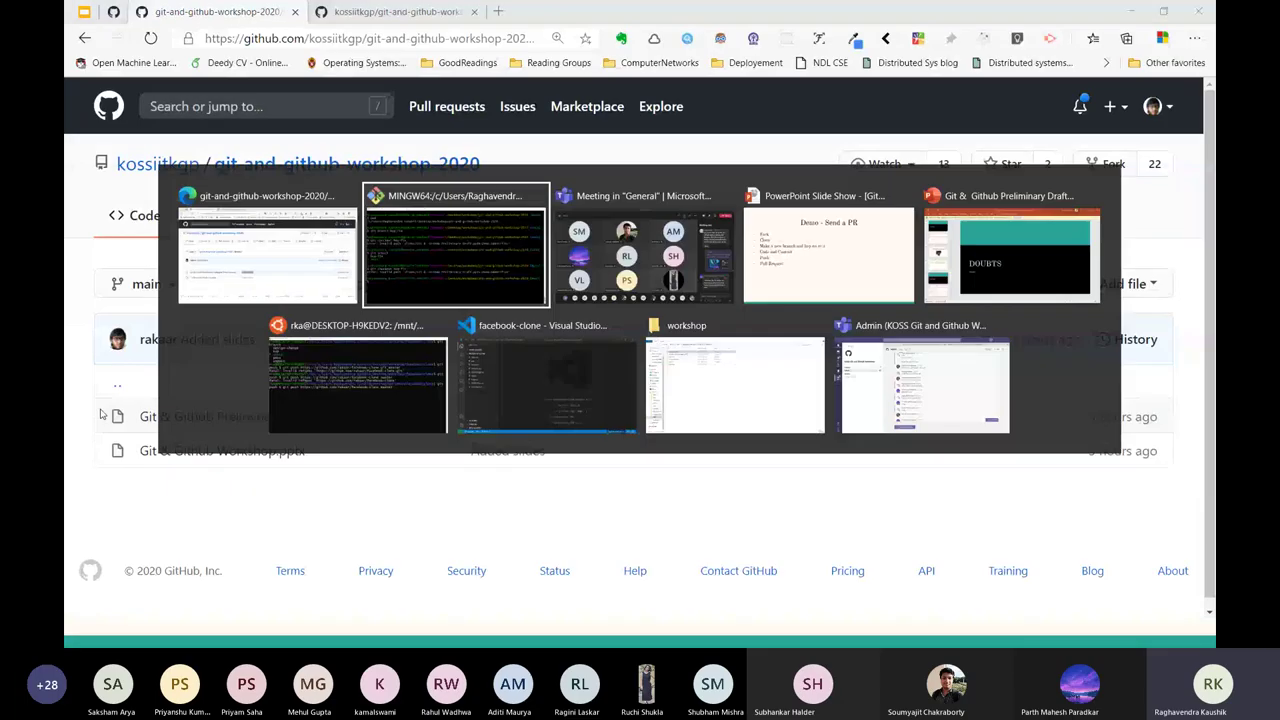
pyautogui.hotkey('alt', 'Tab')
pyautogui.hotkey('alt', 'Tab')
pyautogui.hotkey('alt', 'Tab')
pyautogui.hotkey('alt', 'Tab')
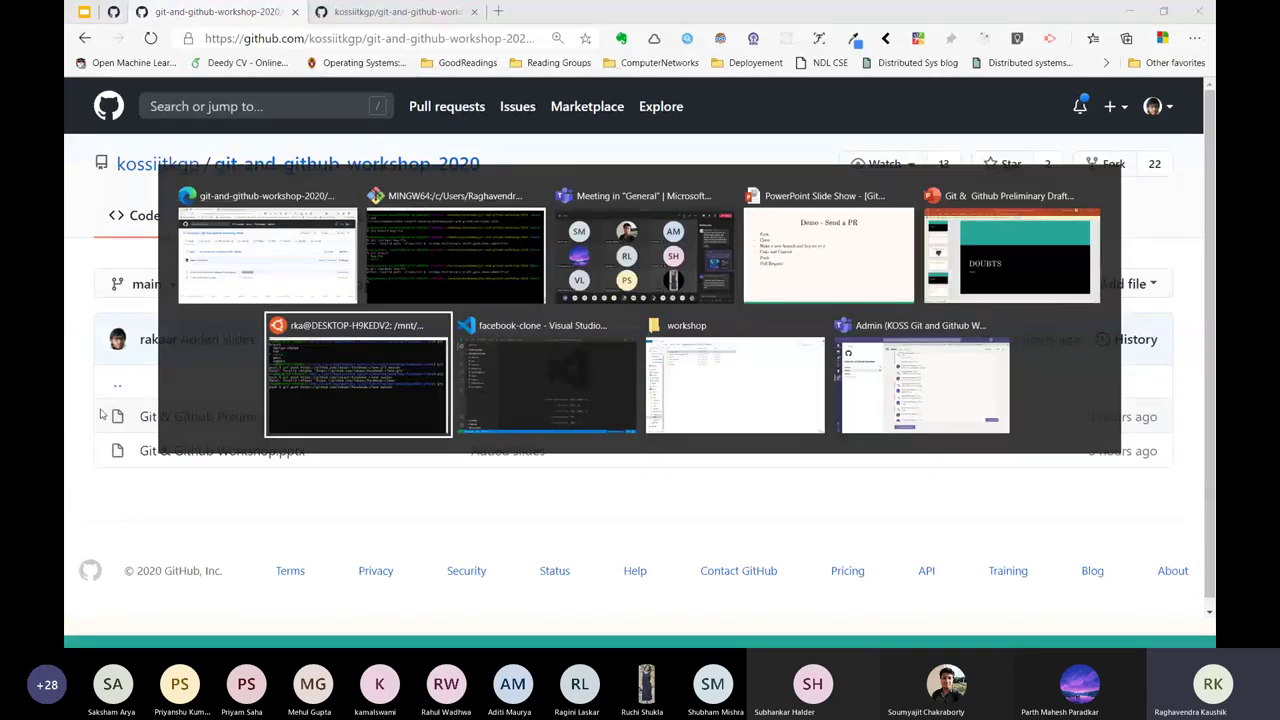
# Go to ~/repos/os/git-and-github-workshop-2020 in the Ubuntu terminal and list its contents.
pyautogui.write('d')
pyautogui.press('Return')
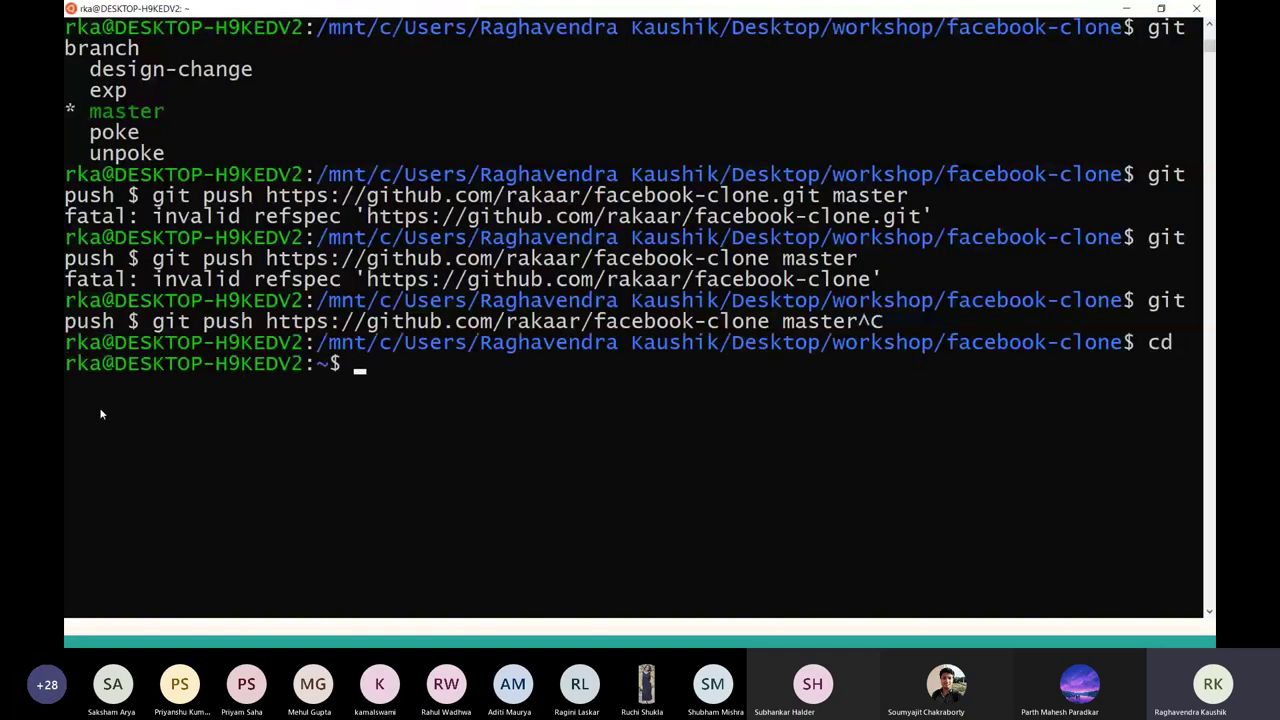
pyautogui.write('cd repos/os')
pyautogui.press('Return')
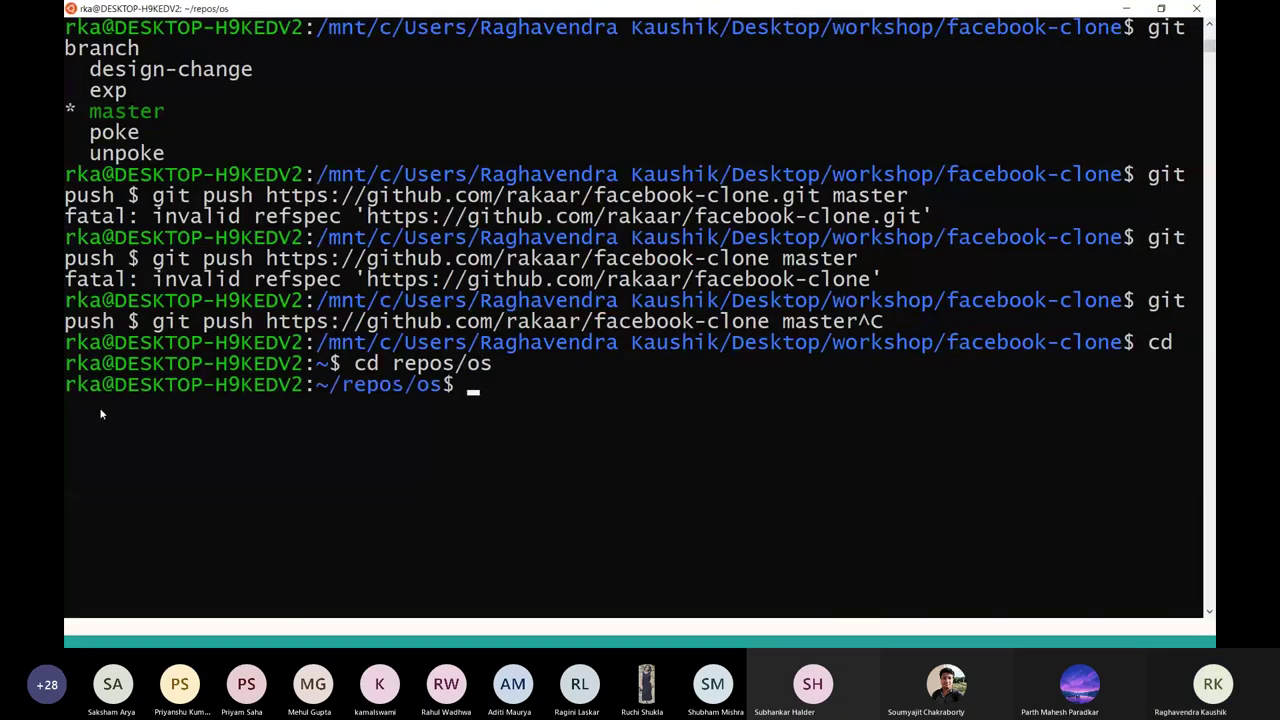
pyautogui.write('ls')
pyautogui.press('Return')
pyautogui.write('cd')
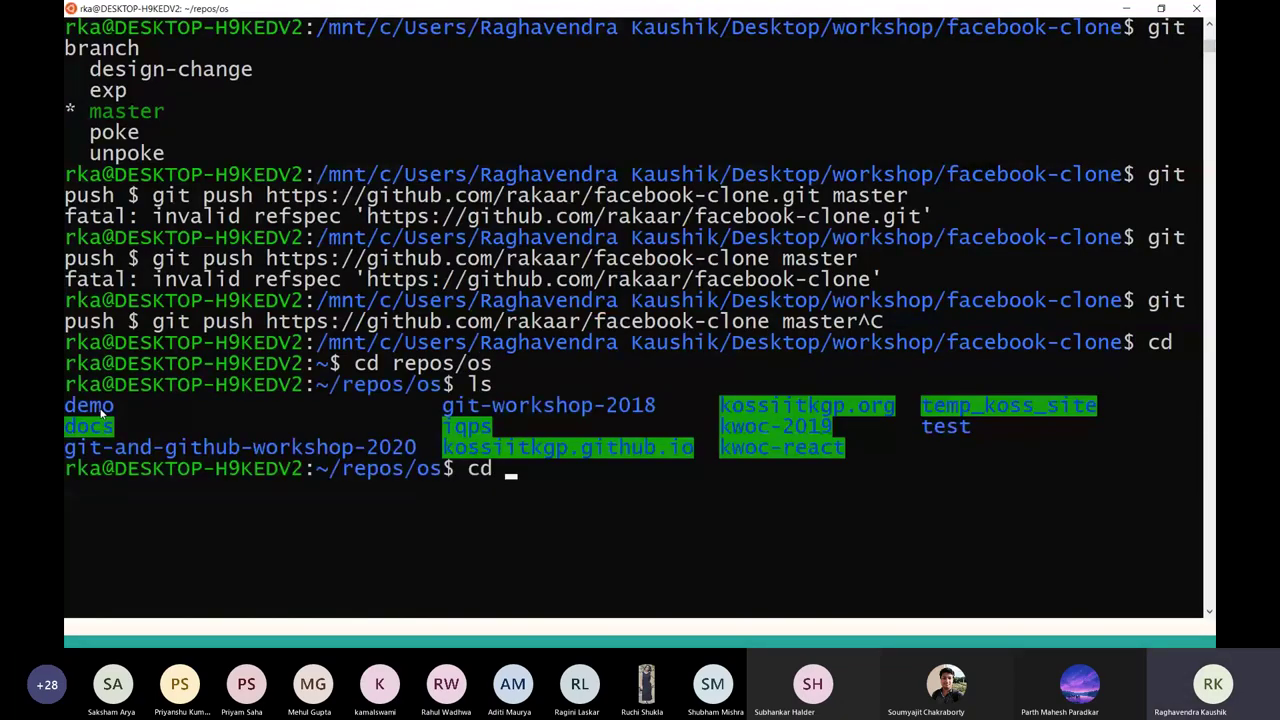
pyautogui.write(' git-a')
pyautogui.press('Tab')
pyautogui.press('Return')
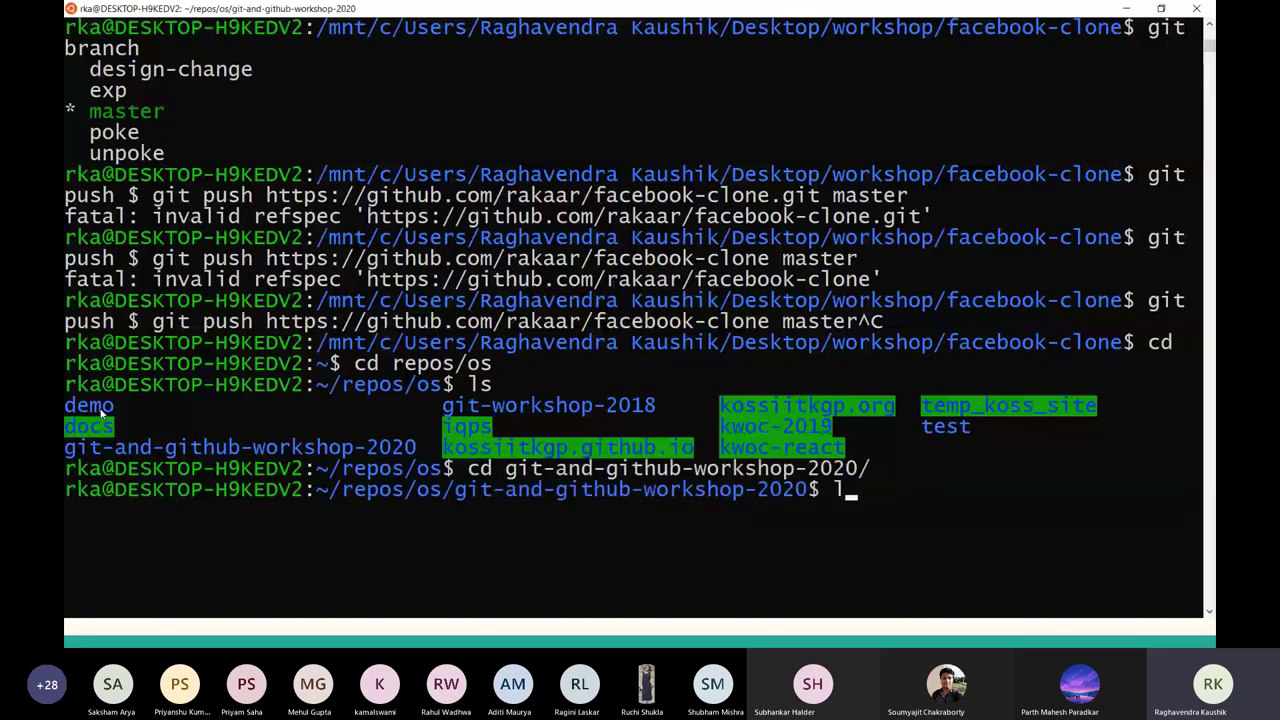
pyautogui.write('ls')
pyautogui.press('Return')
# Delete slides, commit as 'removed slides', push to origin main and enter the GitHub username.
pyautogui.write('rm -rf slides')
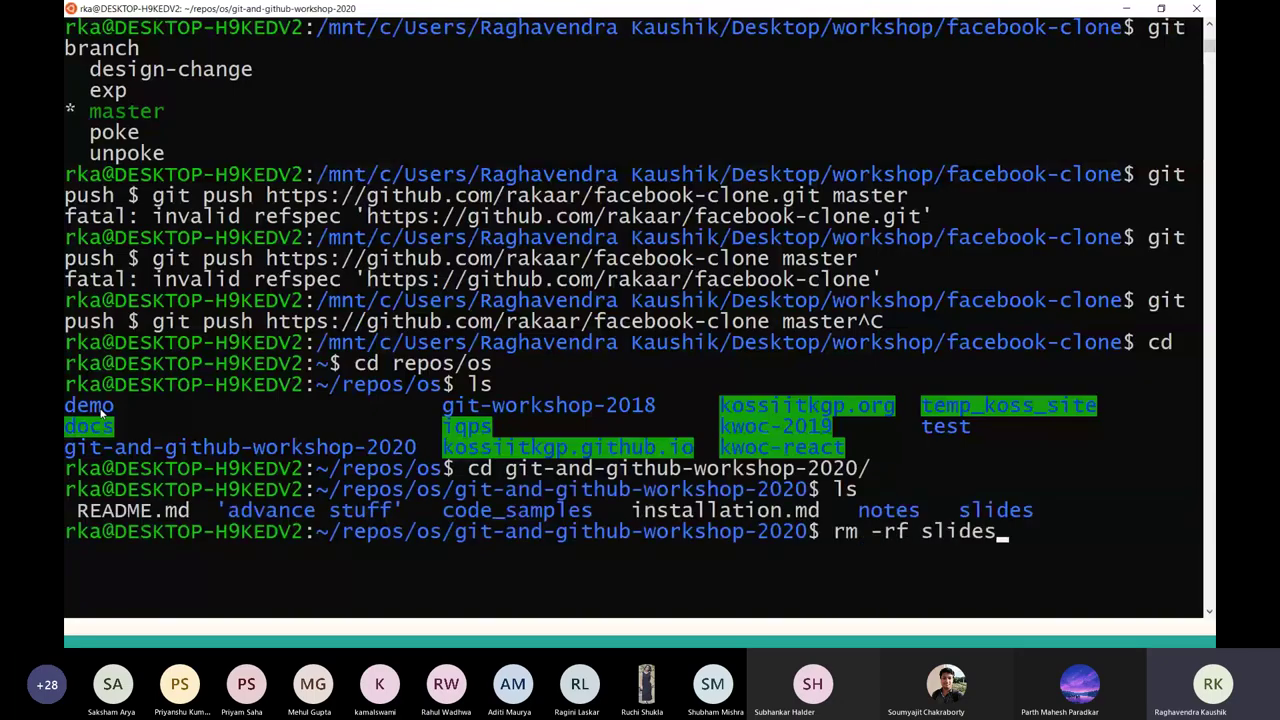
pyautogui.press('Return')
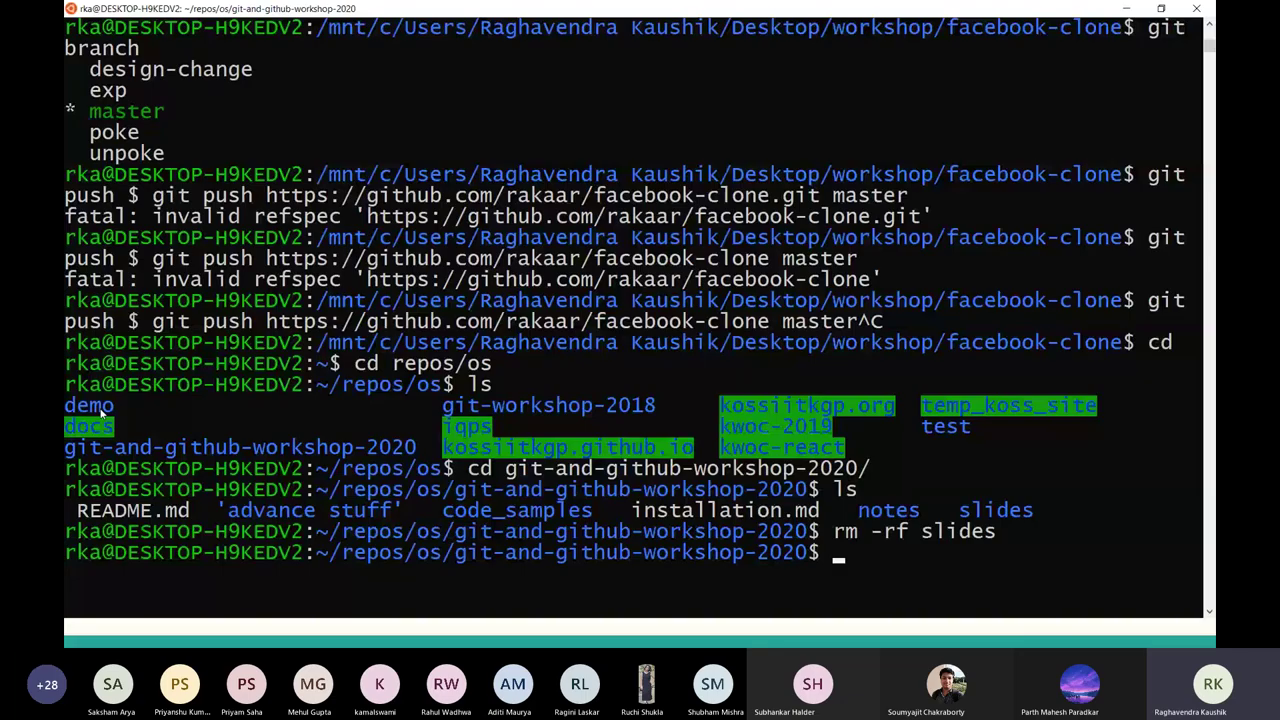
pyautogui.write('git add -A')
pyautogui.press('Return')
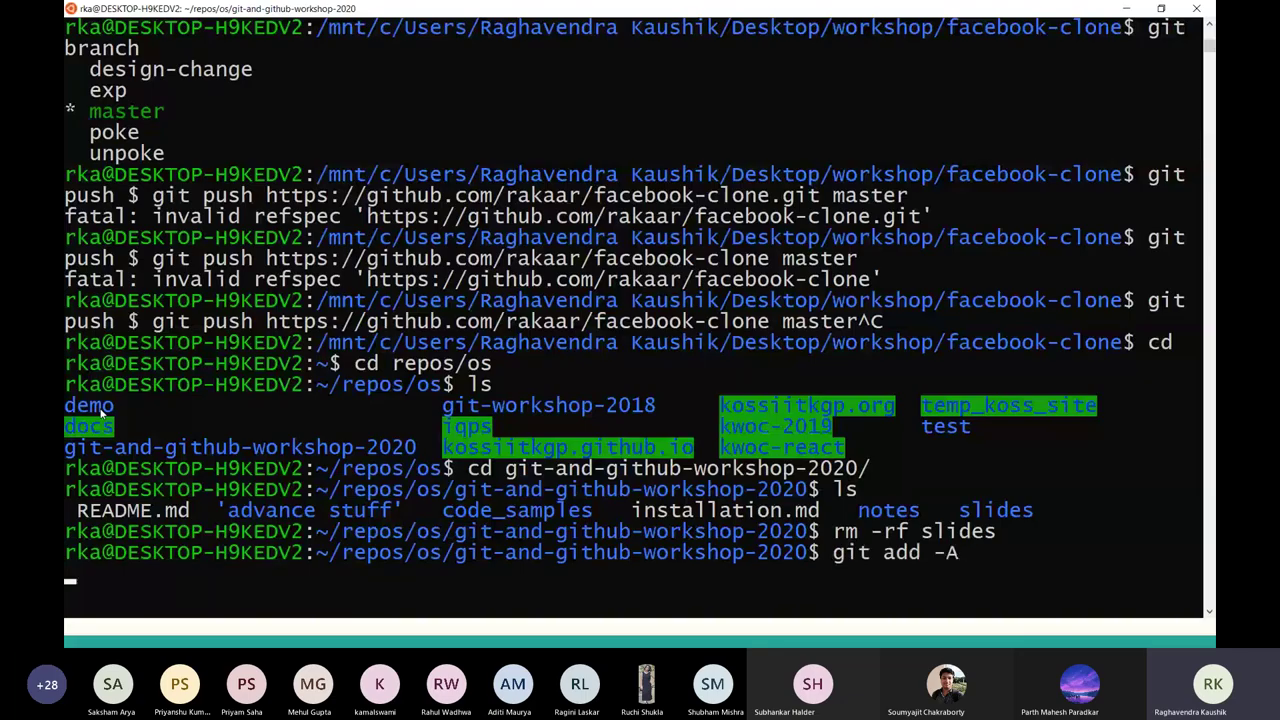
pyautogui.write('git commit -m')
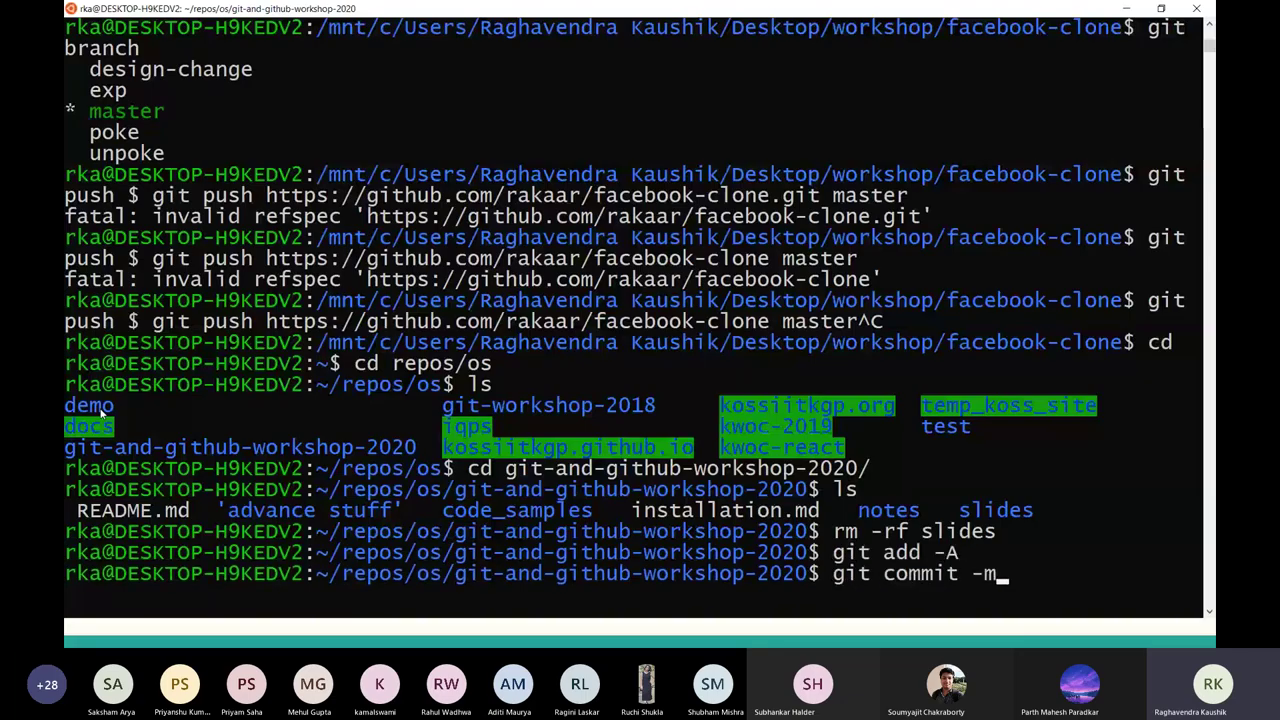
pyautogui.write(' "removed slides"')
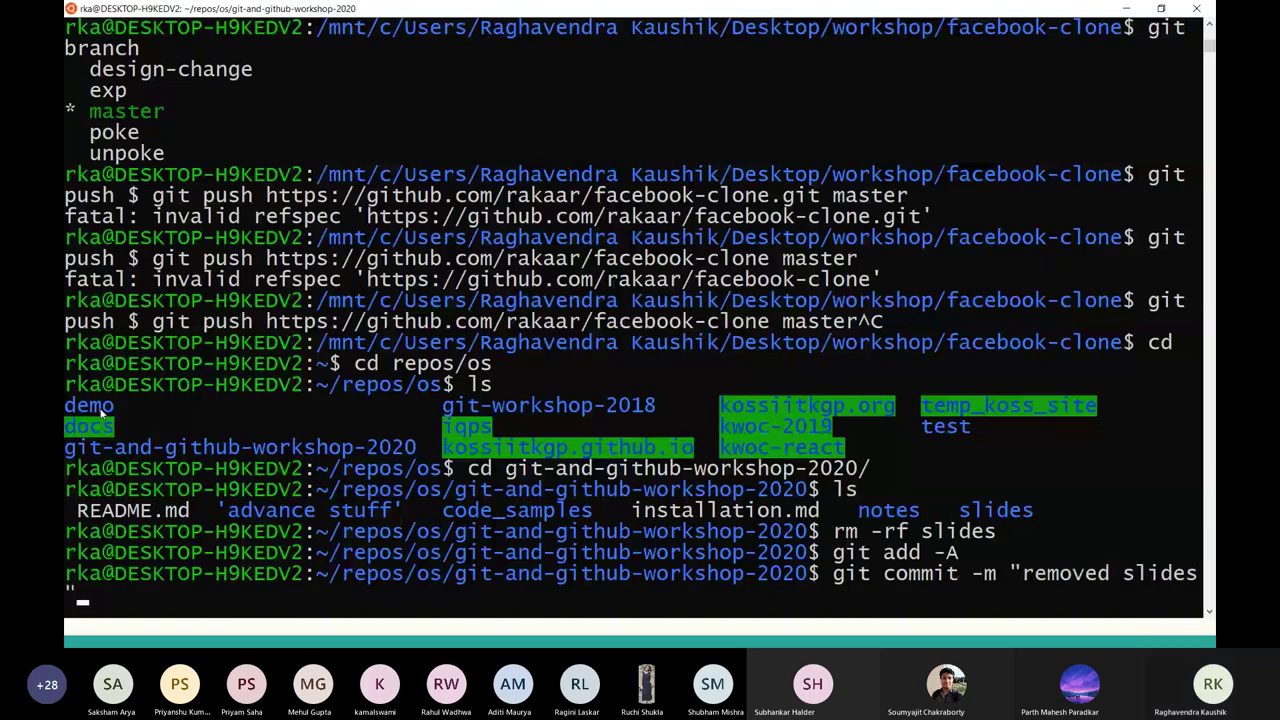
pyautogui.press('Return')
pyautogui.write('git push orig')
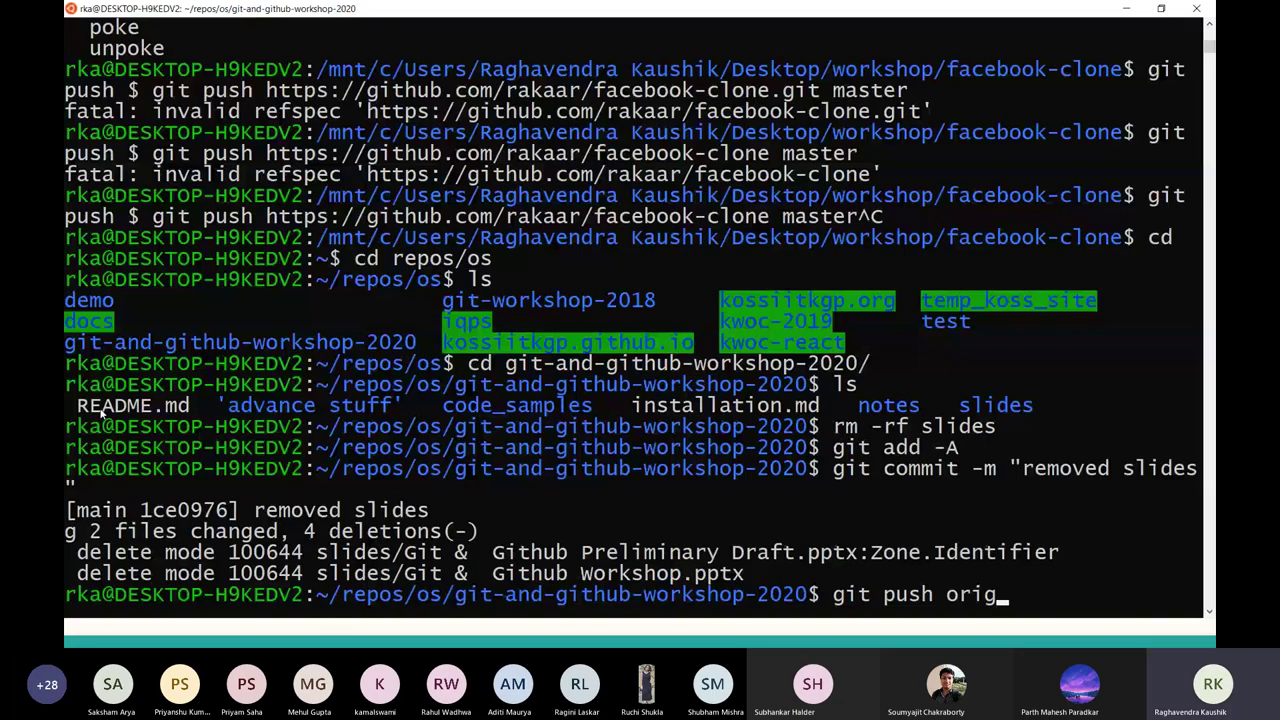
pyautogui.write('in main')
pyautogui.press('Return')
pyautogui.write('rakaar')
pyautogui.press('Return')
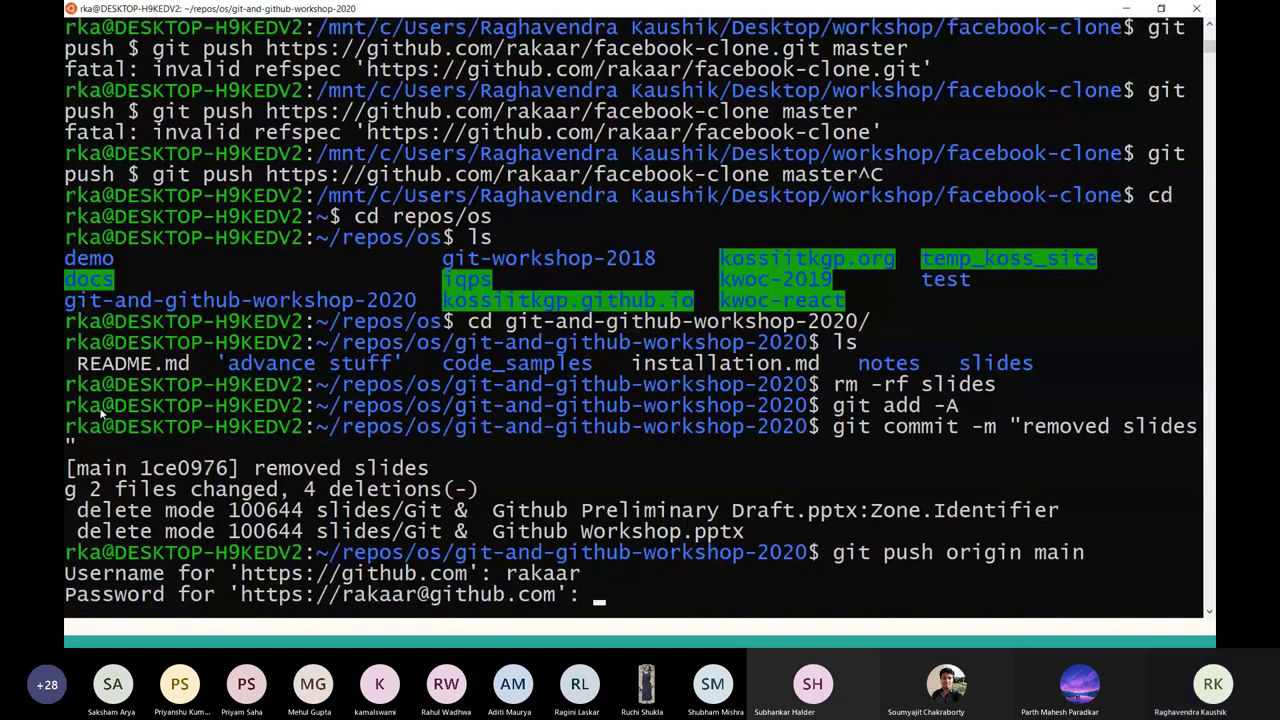
pyautogui.press('Return')
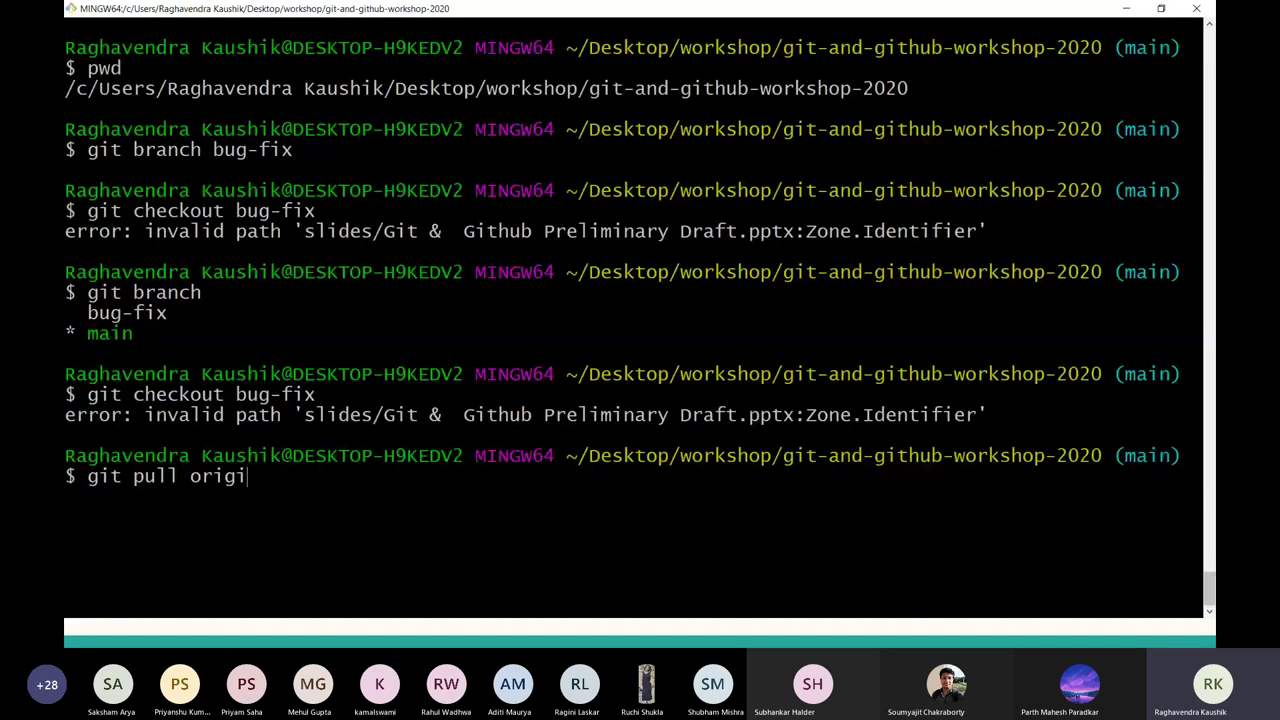
# Pull the merged changes from origin main and highlight the deleted files' summary.
pyautogui.write('m m')
pyautogui.press('Left')
pyautogui.press('Left')
pyautogui.press('BackSpace')
pyautogui.write('n')
pyautogui.press('End')
pyautogui.write('ain')
pyautogui.press('Return')
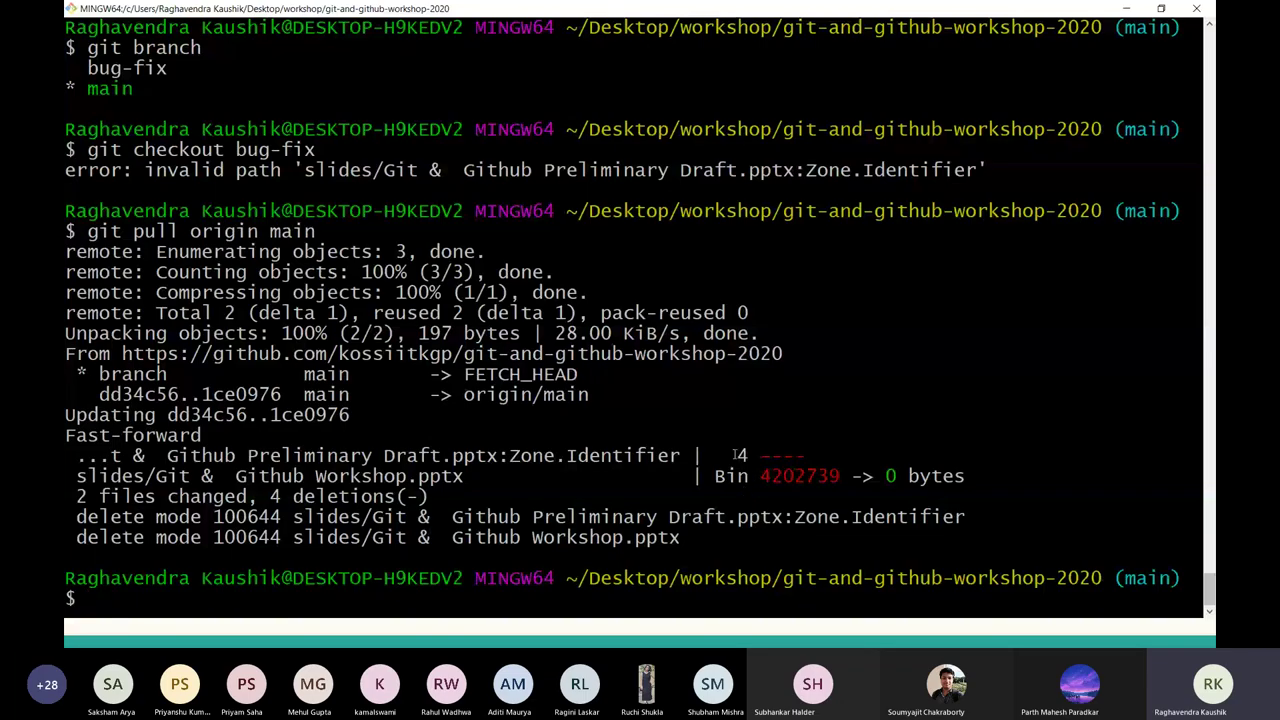
pyautogui.moveTo(736, 455); pyautogui.dragTo(840, 476)
pyautogui.click(456, 517)
pyautogui.moveTo(456, 517); pyautogui.dragTo(918, 505)
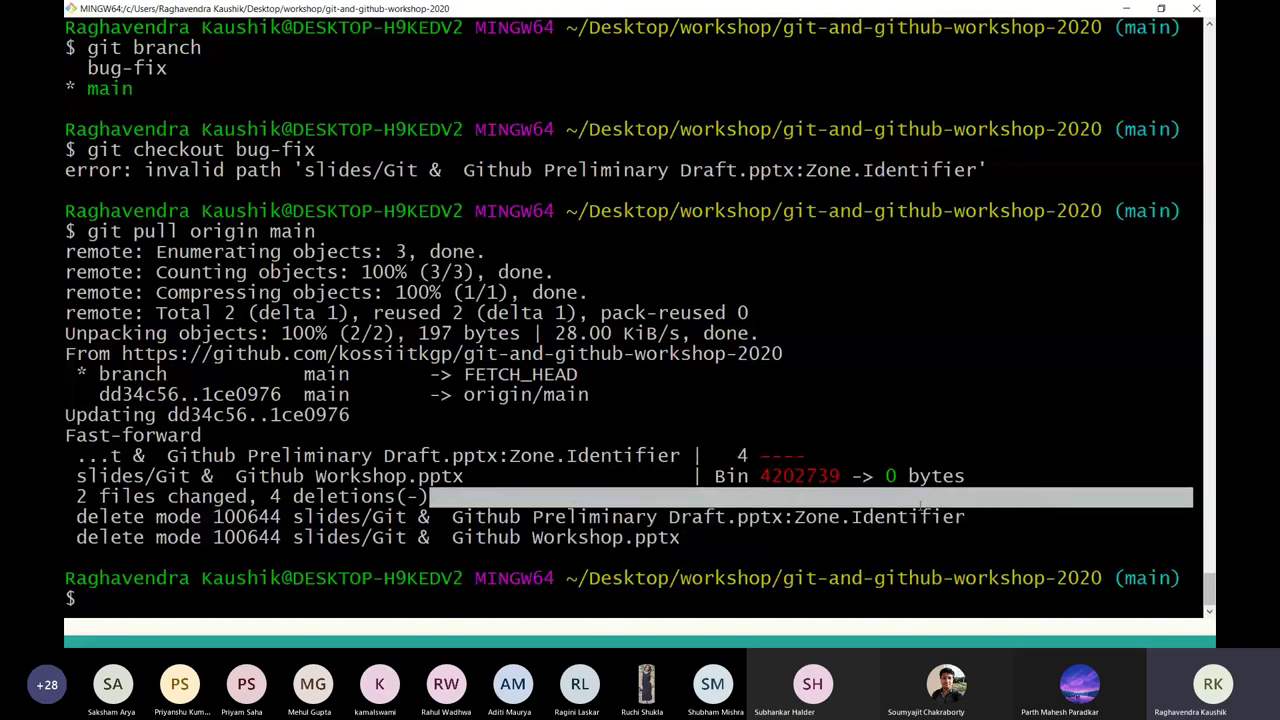
pyautogui.click(988, 514)
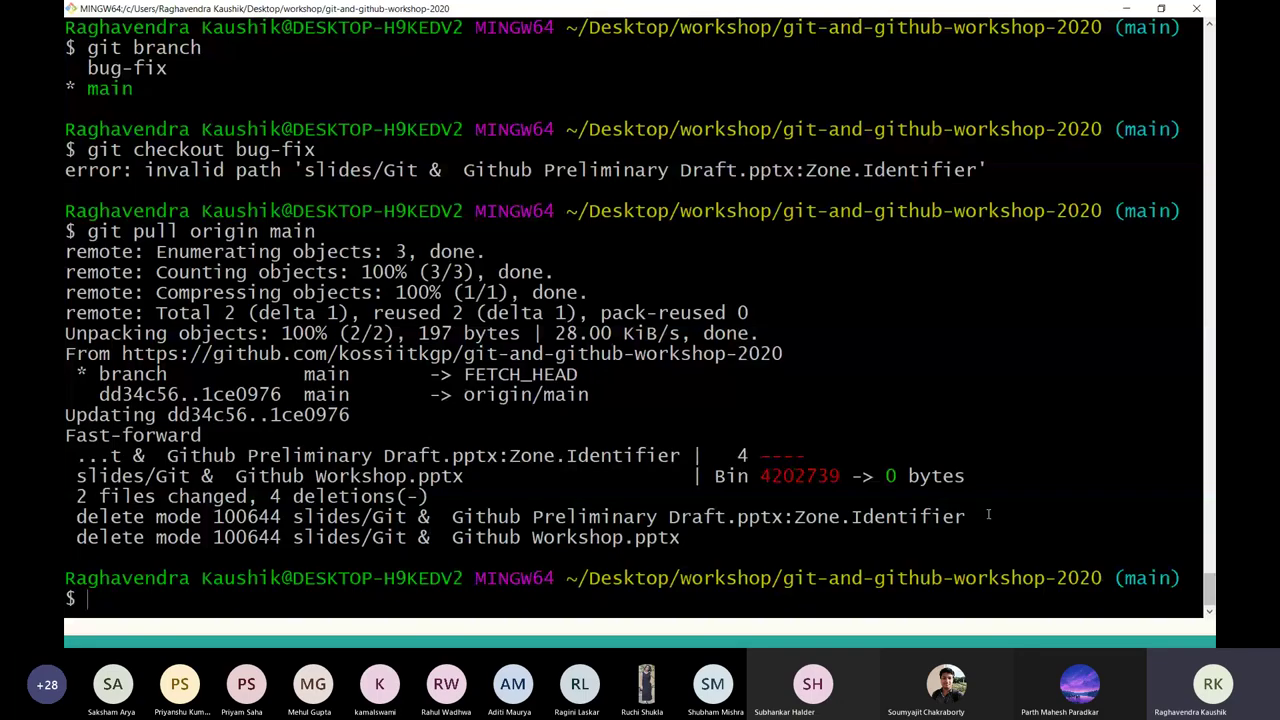
# Clear the screen and type git branch at the prompt.
pyautogui.hotkey('ctrl', 'l')
pyautogui.write('git')
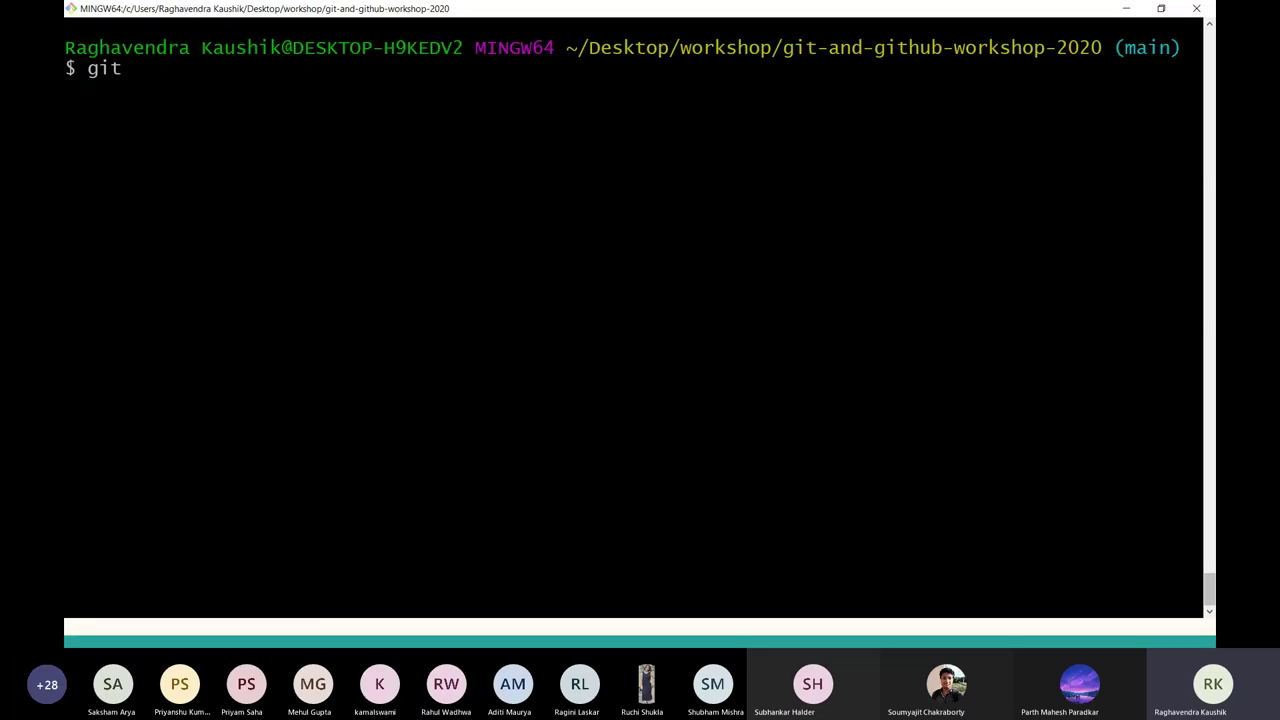
pyautogui.press('BackSpace')
pyautogui.press('BackSpace')
pyautogui.press('BackSpace')
pyautogui.press('BackSpace')
pyautogui.write('git branch')
pyautogui.press('BackSpace')
pyautogui.press('BackSpace')
pyautogui.press('BackSpace')
pyautogui.press('BackSpace')
pyautogui.press('BackSpace')
pyautogui.press('BackSpace')
pyautogui.press('BackSpace')
pyautogui.press('BackSpace')
pyautogui.press('BackSpace')
pyautogui.press('BackSpace')
pyautogui.write('git branch')
# List branches and try git checkout bug-fix, which fails with an invalid path.
pyautogui.press('Return')
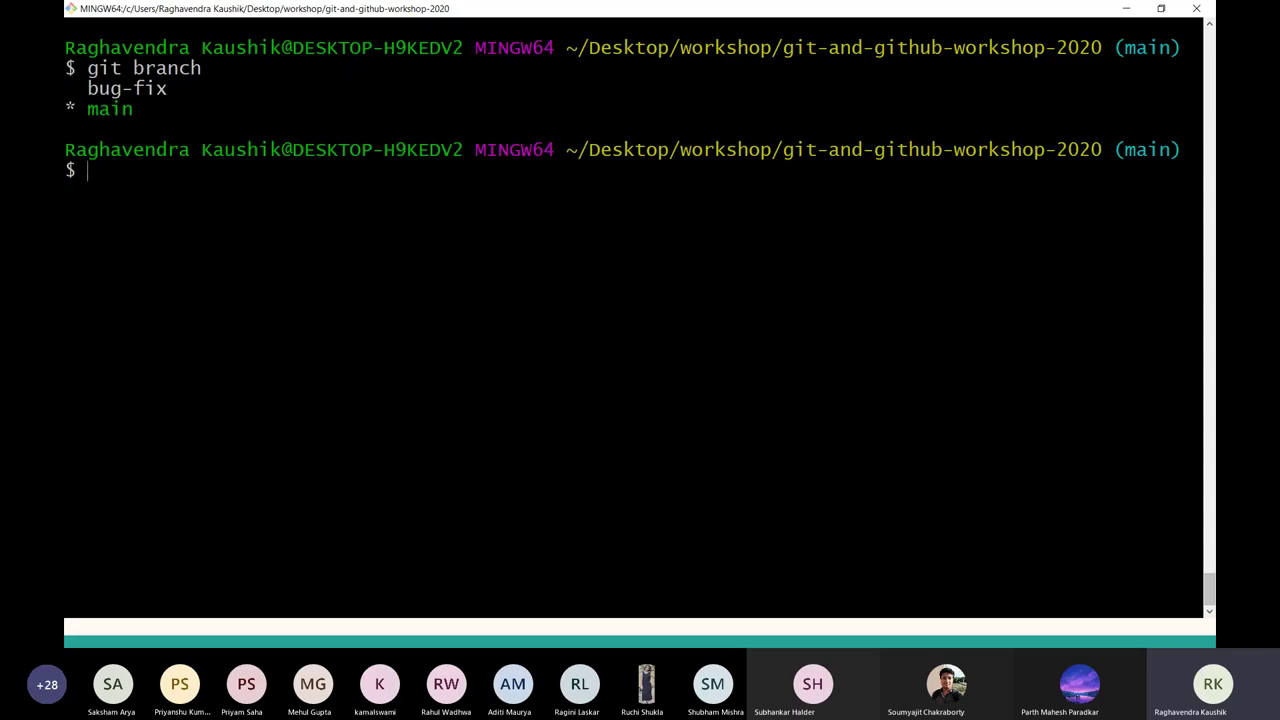
pyautogui.write('git checkout ')
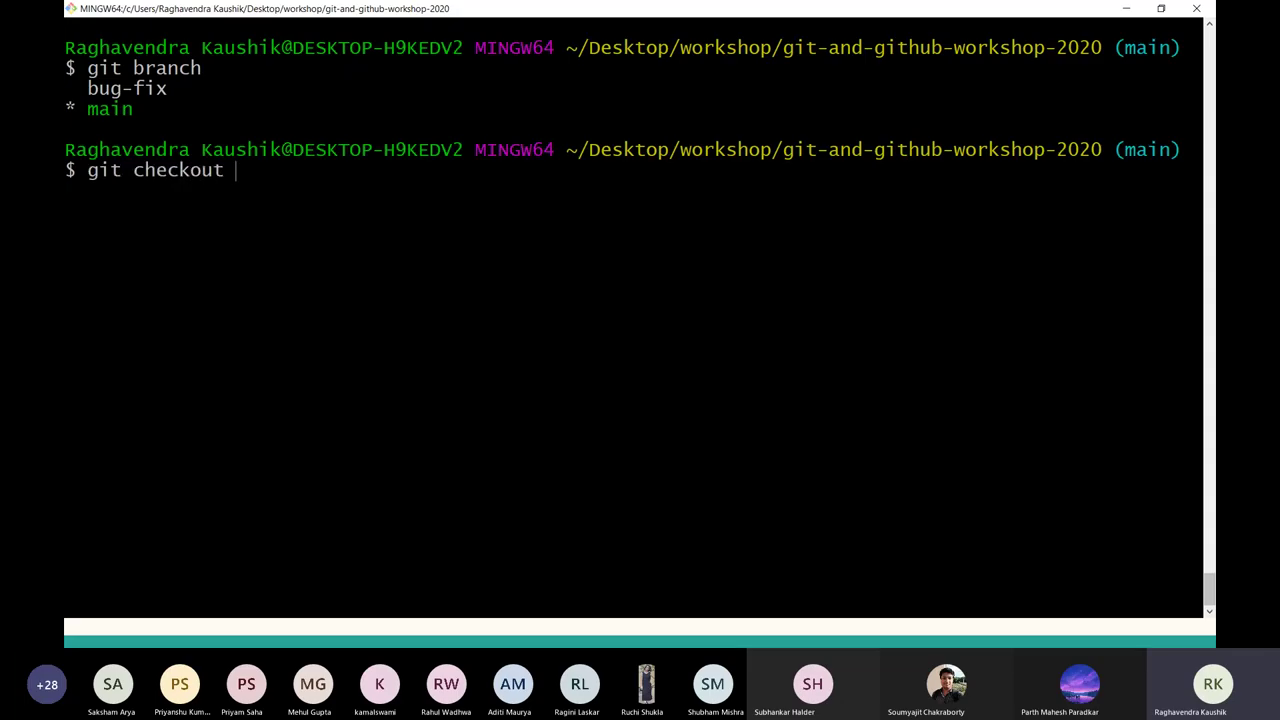
pyautogui.write('bug-fix')
pyautogui.press('Return')
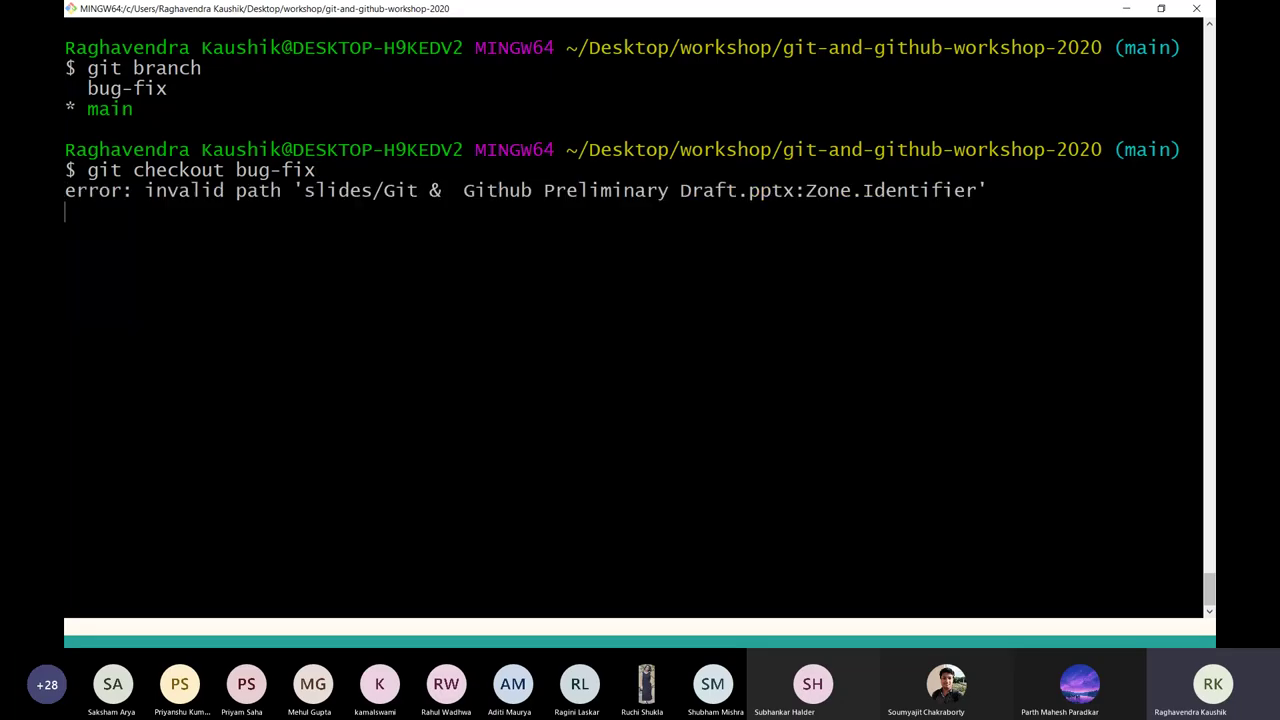
# Delete the local git-and-github-workshop-2020 clone from the parent folder and list what remains.
pyautogui.write('cd ..')
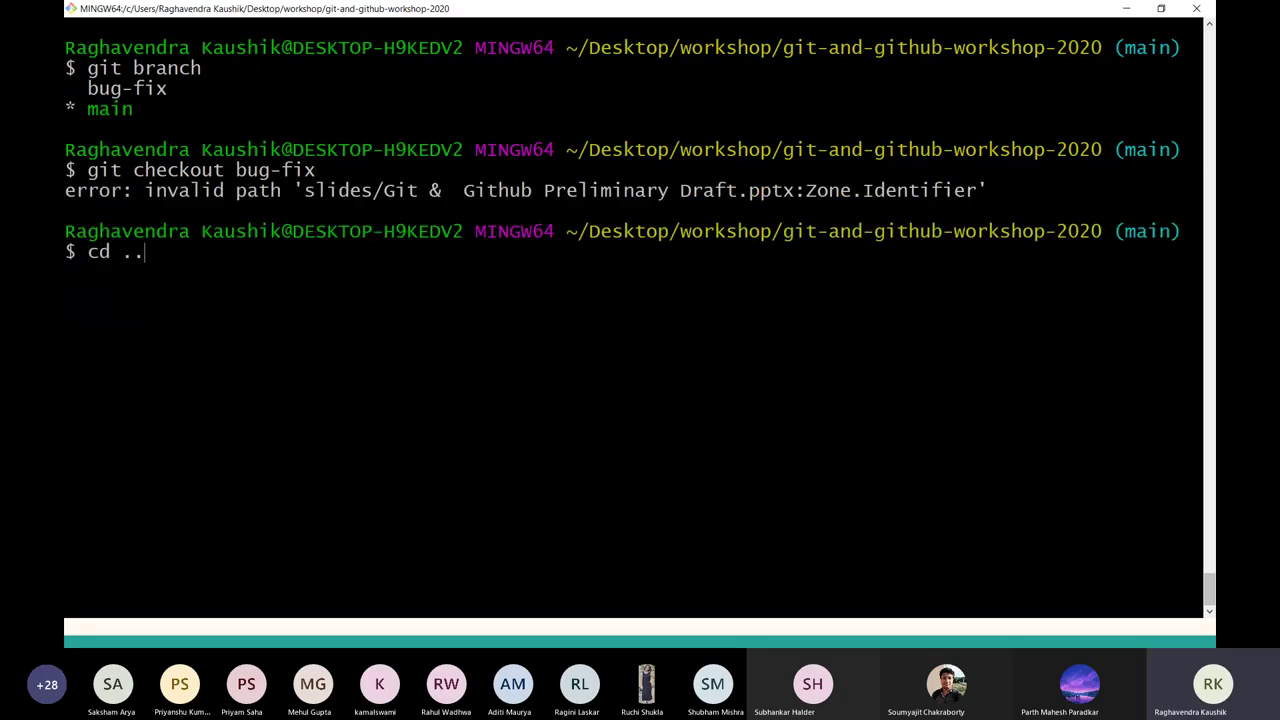
pyautogui.press('Return')
pyautogui.write('rm -rf ')
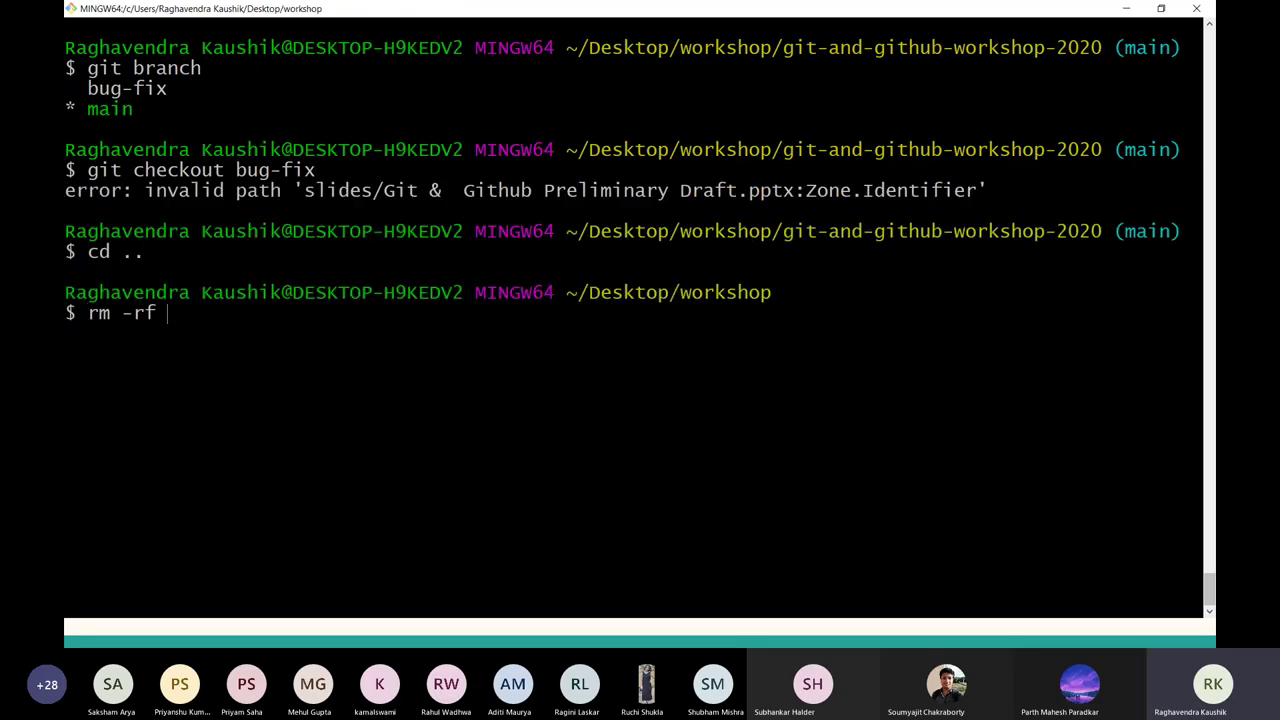
pyautogui.write('git-an')
pyautogui.press('Tab')
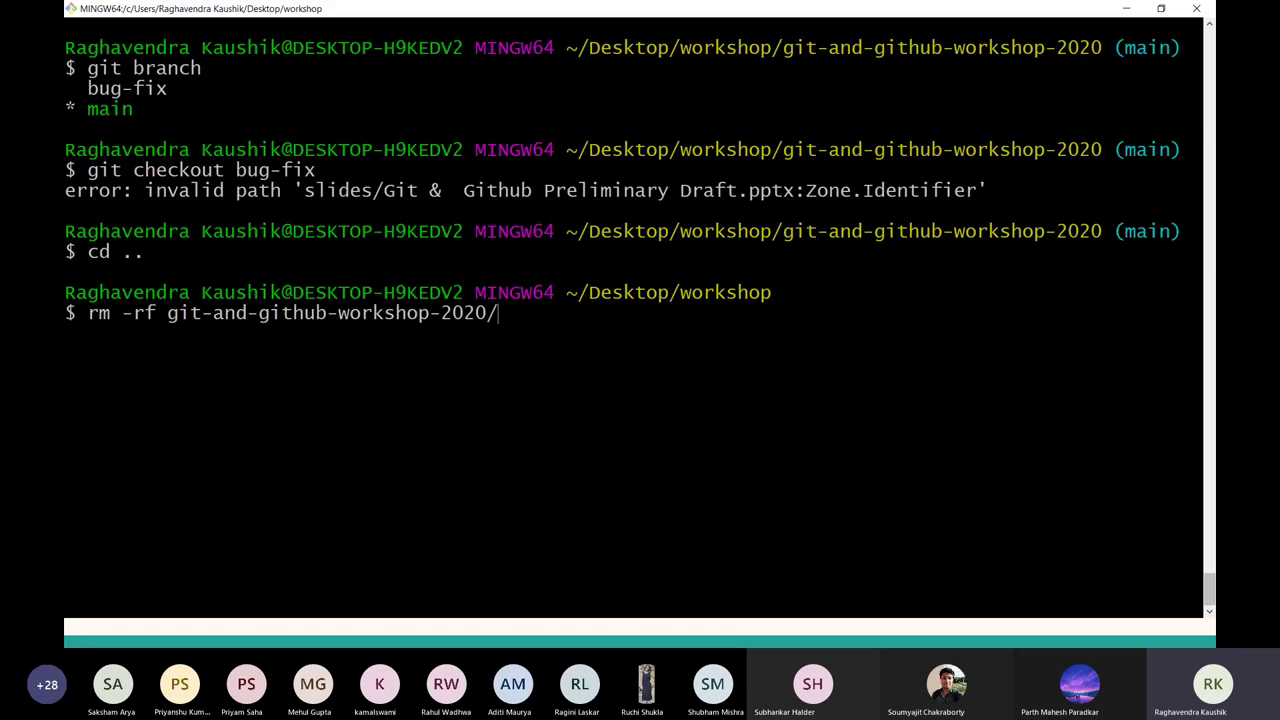
pyautogui.press('Return')
pyautogui.hotkey('ctrl', 'l')
pyautogui.write('ls')
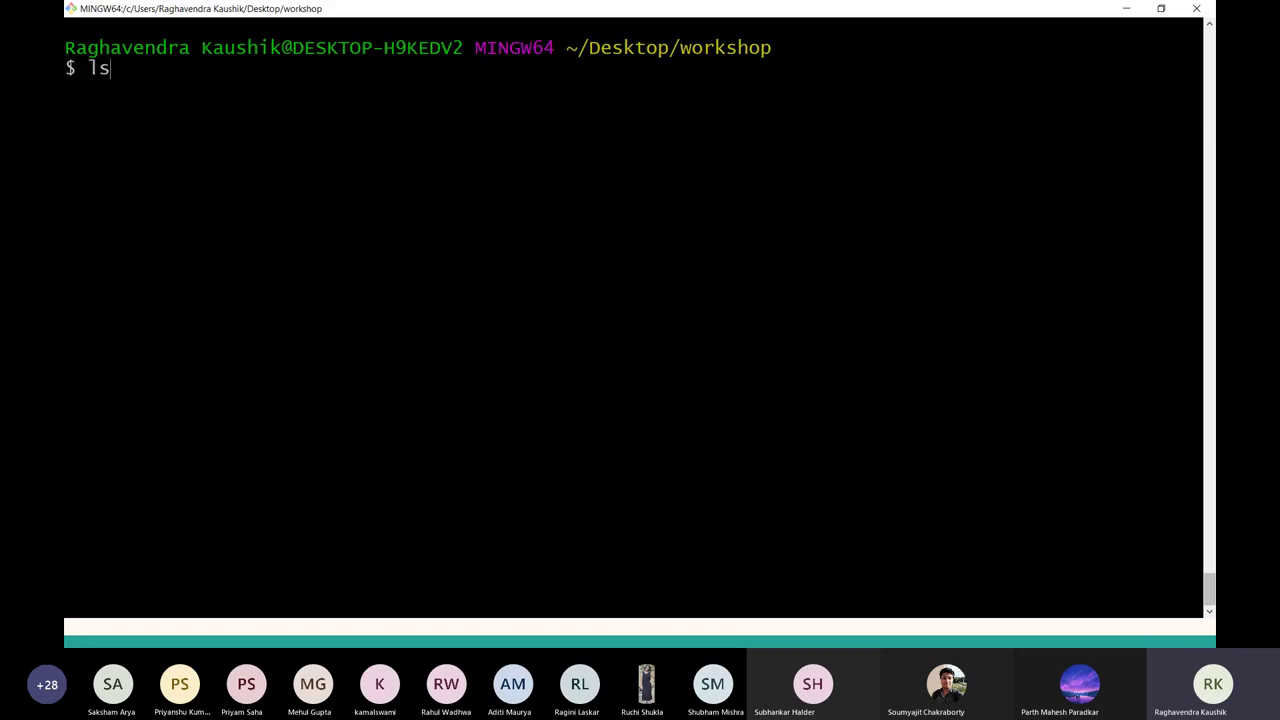
pyautogui.press('Return')
pyautogui.hotkey('alt', 'Tab')
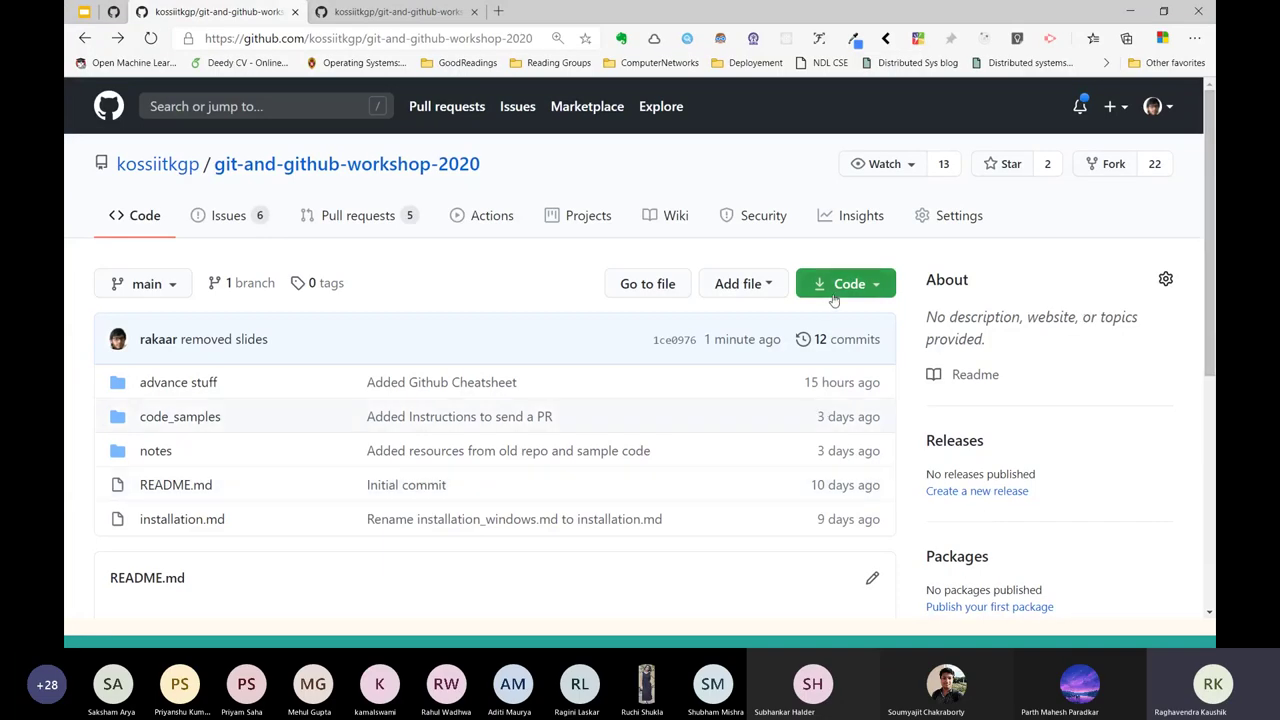
# Copy the repository's HTTPS URL from GitHub and git clone it in Git Bash.
pyautogui.click(843, 285)
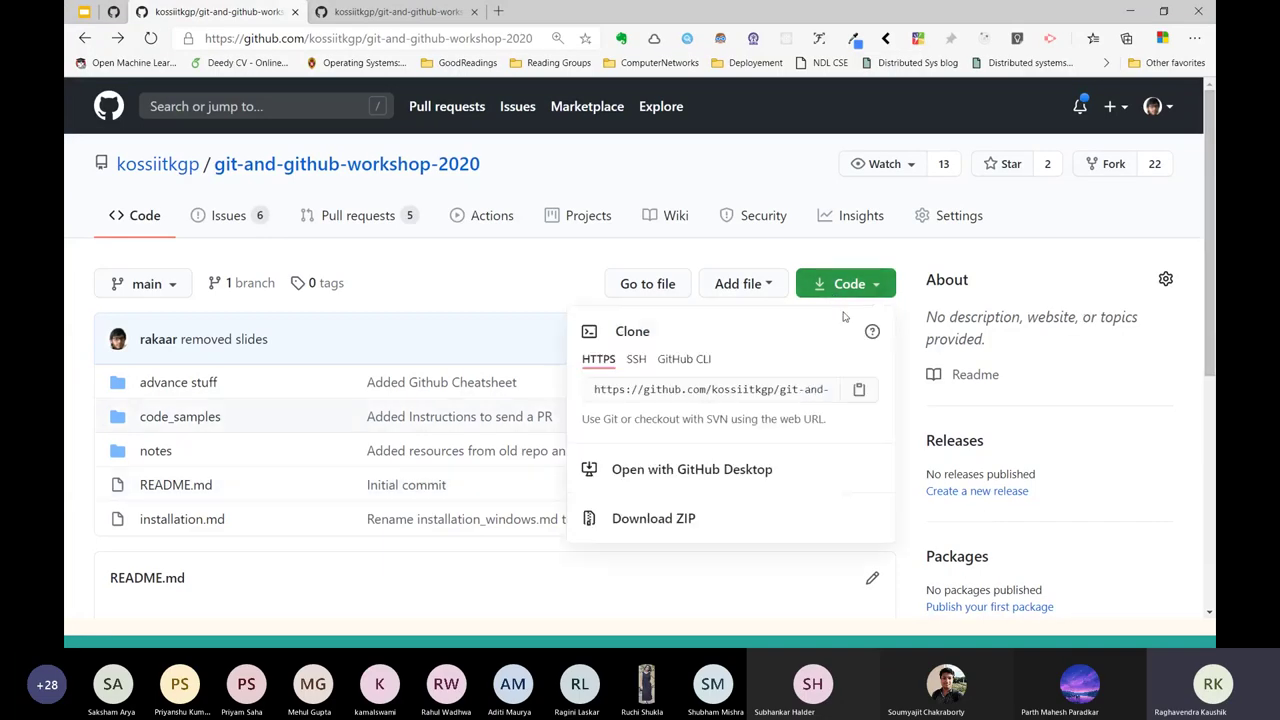
pyautogui.click(726, 389)
pyautogui.hotkey('ctrl', 'c')
pyautogui.hotkey('alt', 'Tab')
pyautogui.write('g')
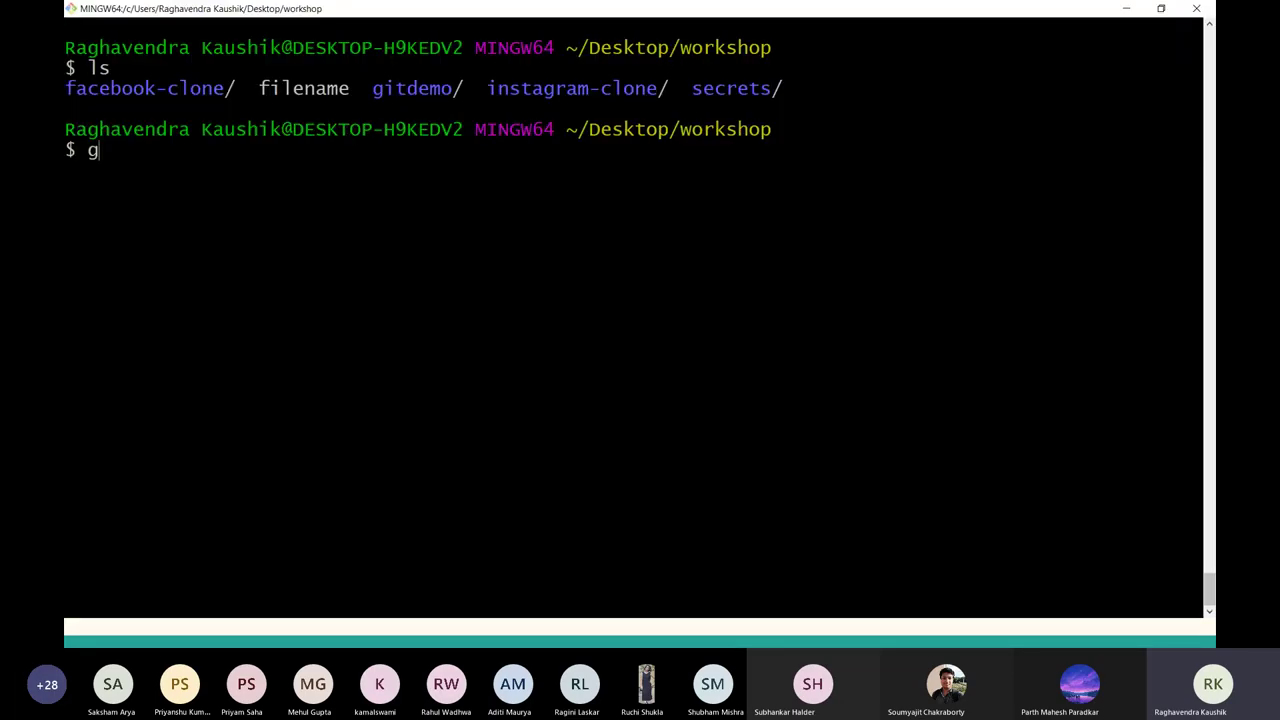
pyautogui.write('it clone')
pyautogui.rightClick(727, 388)
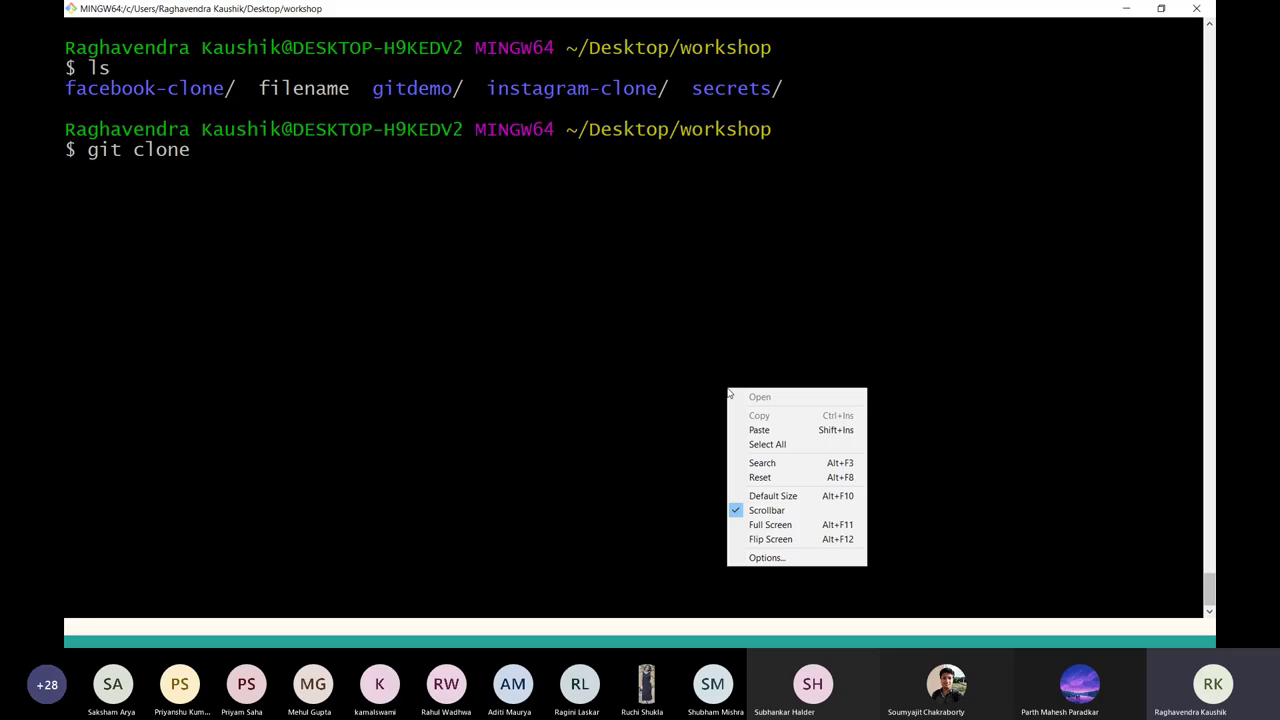
pyautogui.click(762, 429)
pyautogui.press('Return')
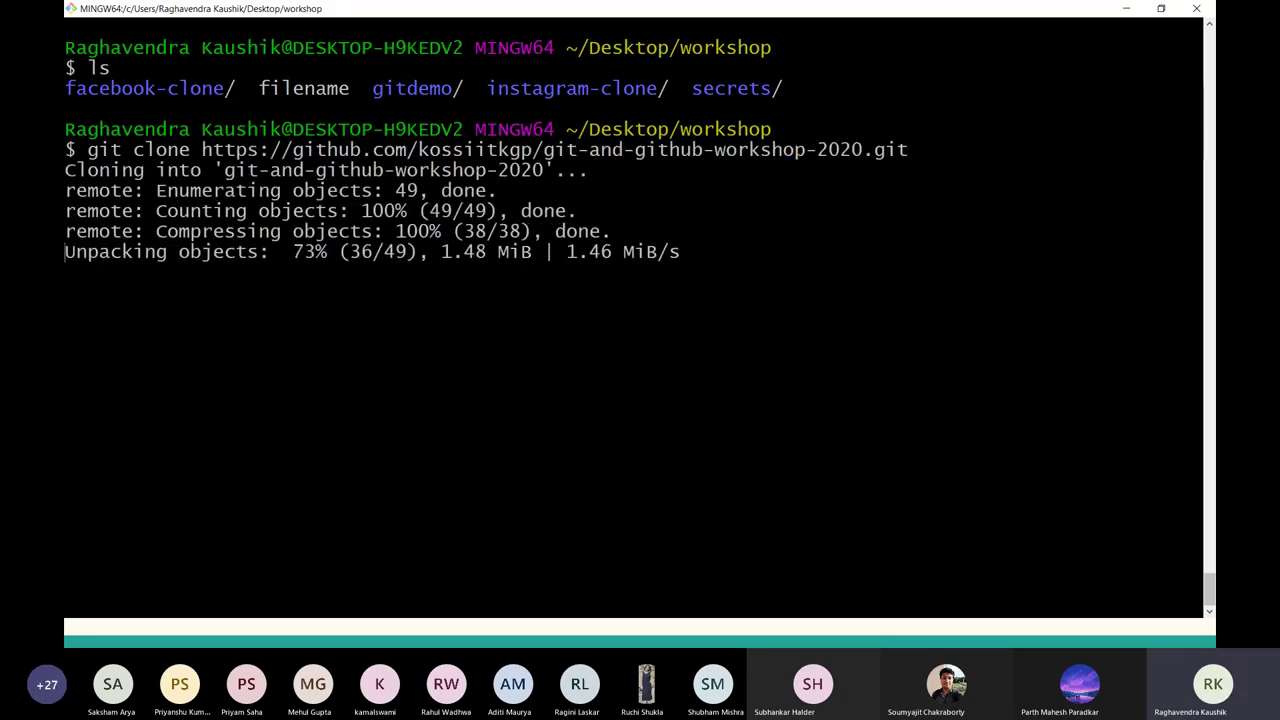
# Enter the fresh clone, list its files and show its branches.
pyautogui.write('cd git')
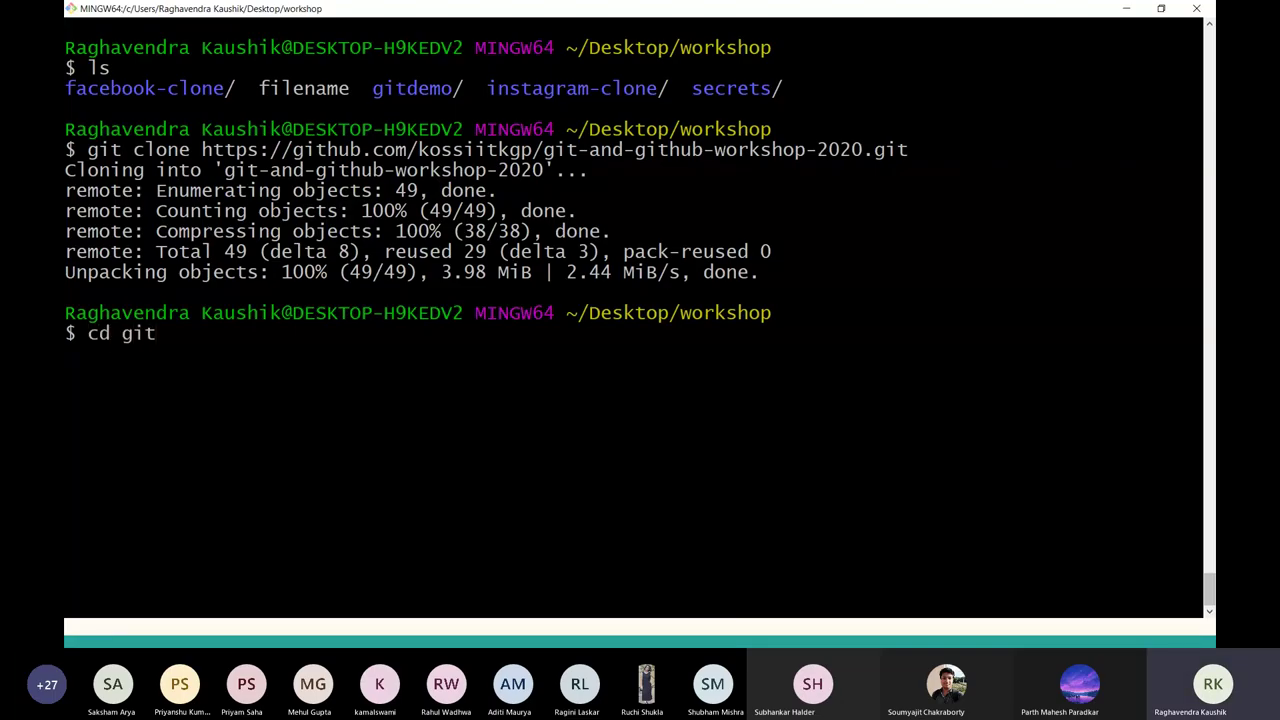
pyautogui.press('Tab')
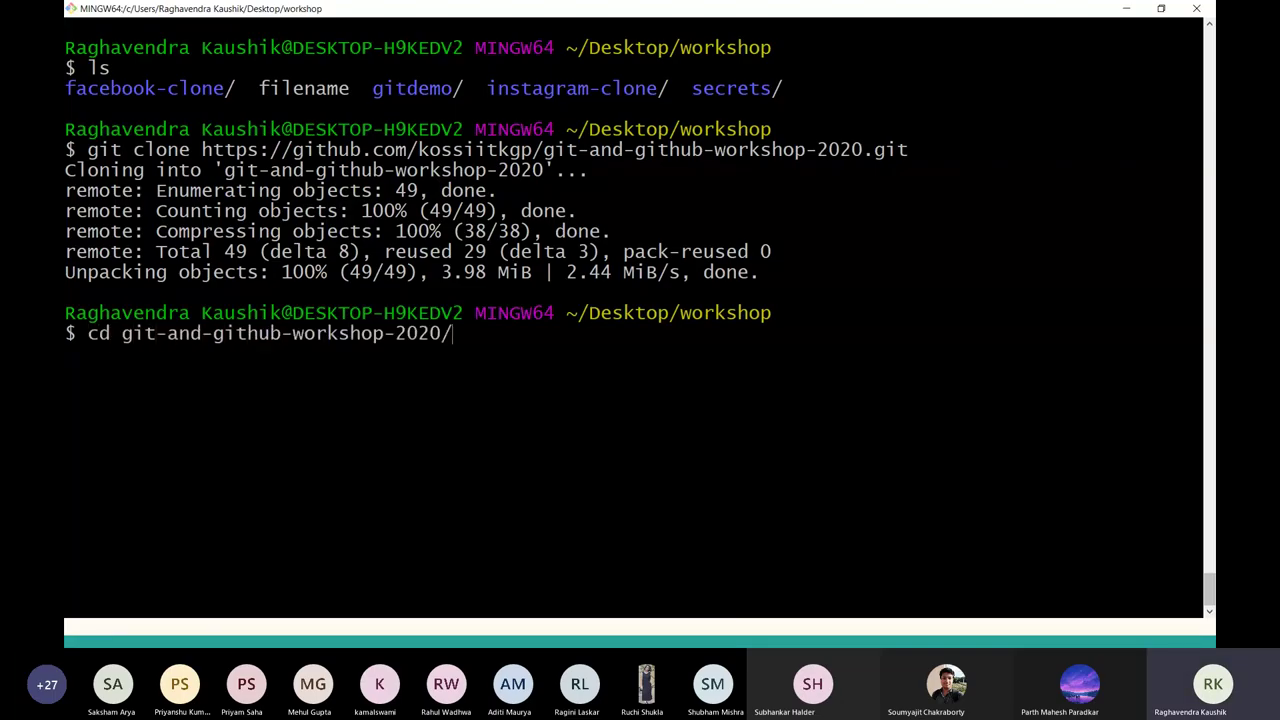
pyautogui.press('Return')
pyautogui.hotkey('ctrl', 'l')
pyautogui.write('ls')
pyautogui.press('Return')
pyautogui.write('git branch')
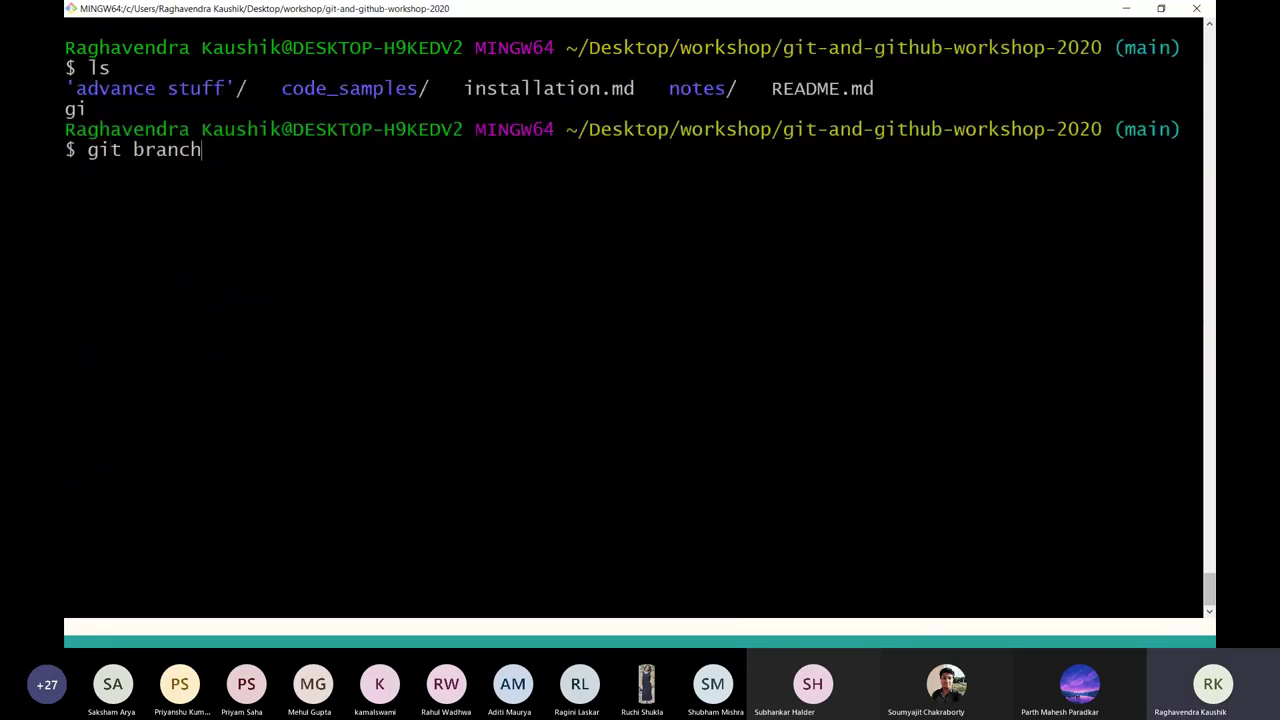
pyautogui.press('Return')
# Create and check out the bug-fix branch, confirming it is current with git branch.
pyautogui.write('git chec')
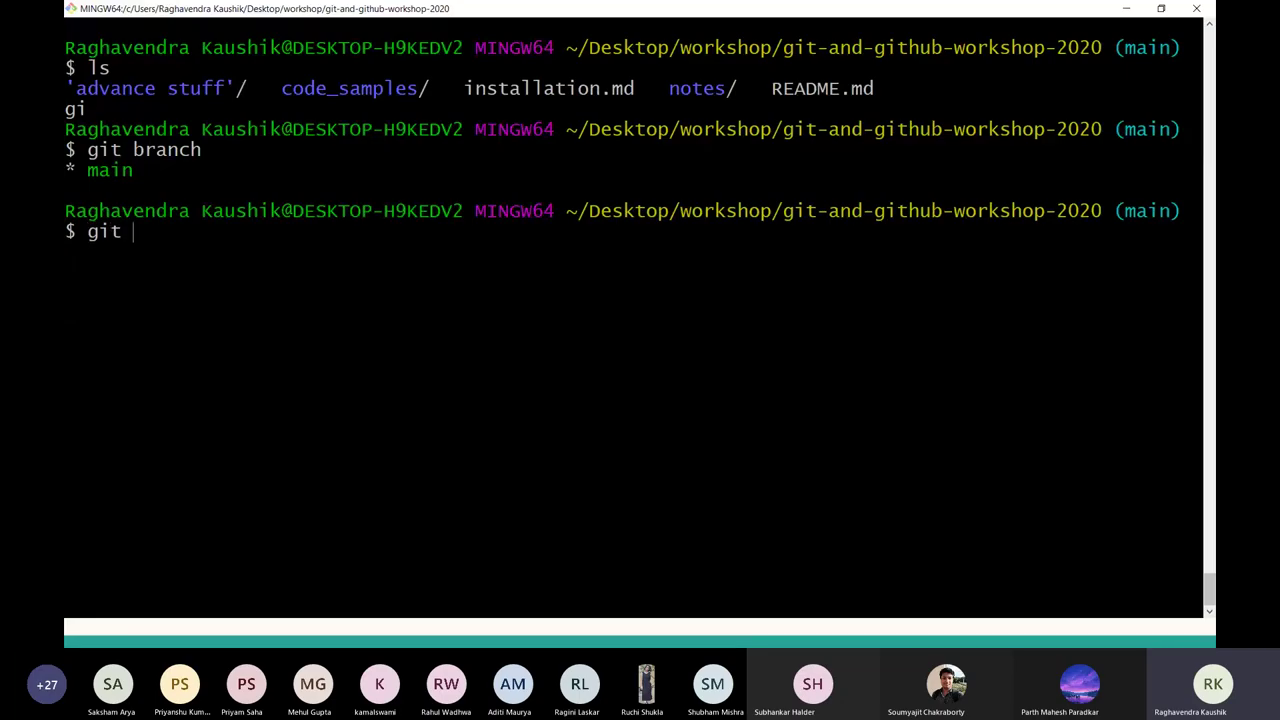
pyautogui.press('BackSpace')
pyautogui.press('BackSpace')
pyautogui.press('BackSpace')
pyautogui.press('BackSpace')
pyautogui.write('branch bug-fix')
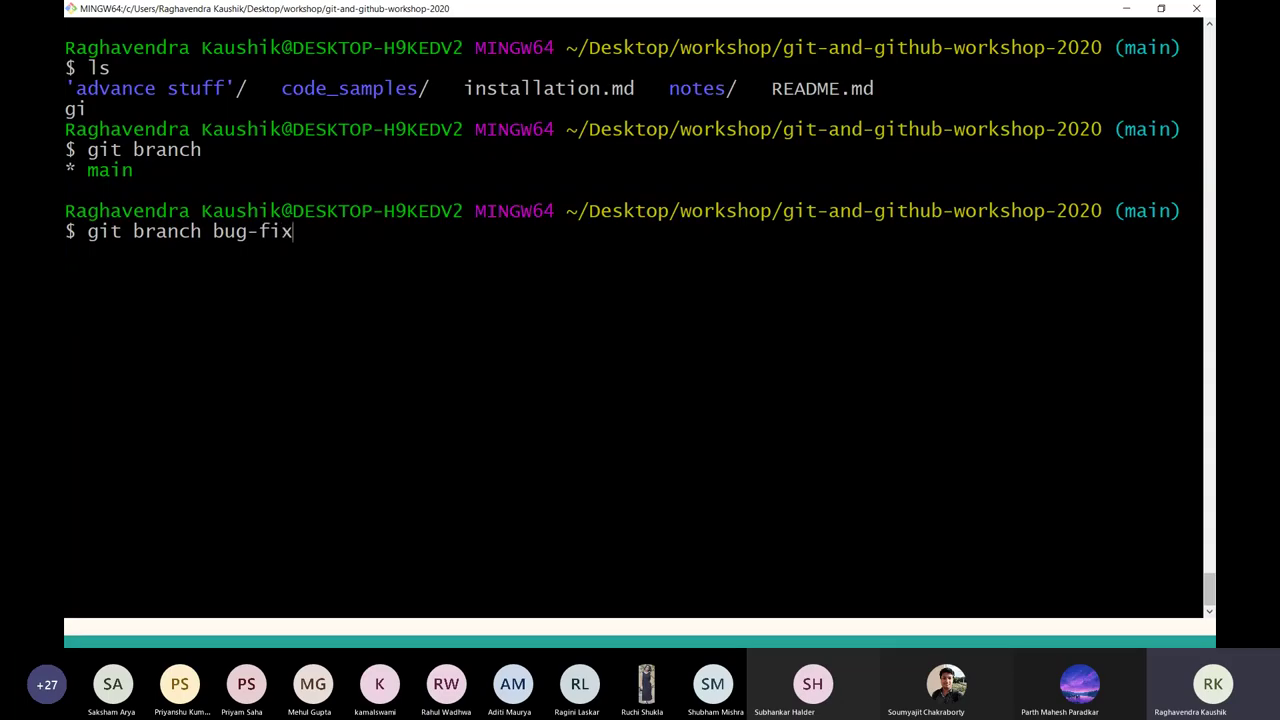
pyautogui.press('Return')
pyautogui.write('git checkout')
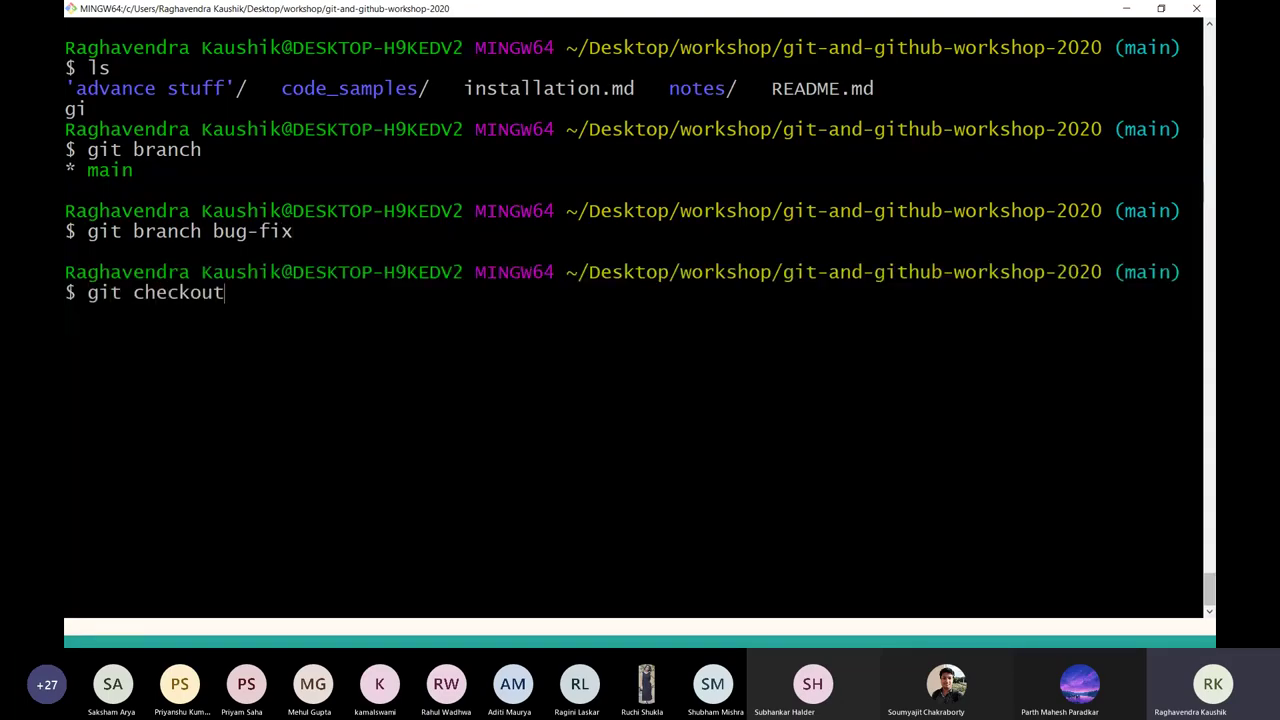
pyautogui.write(' bug-fix')
pyautogui.press('Return')
pyautogui.hotkey('ctrl', 'l')
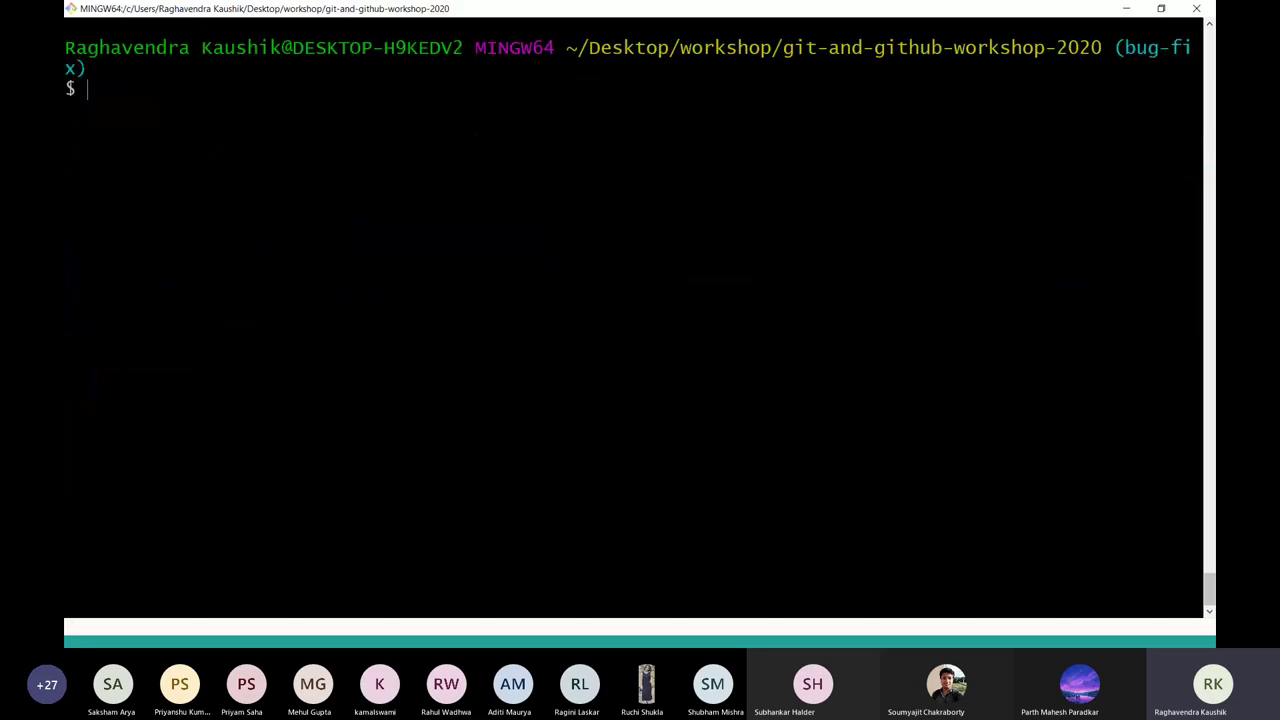
pyautogui.write('git branch')
pyautogui.press('Return')
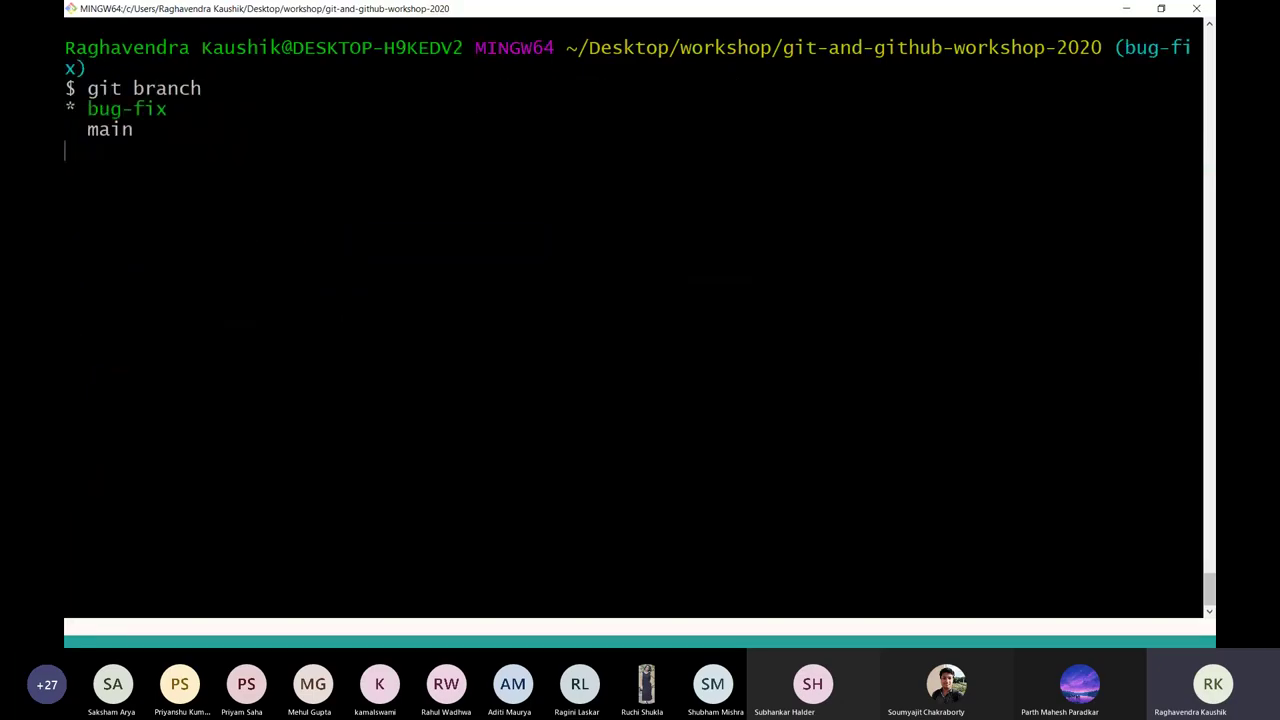
pyautogui.tripleClick(130, 109)
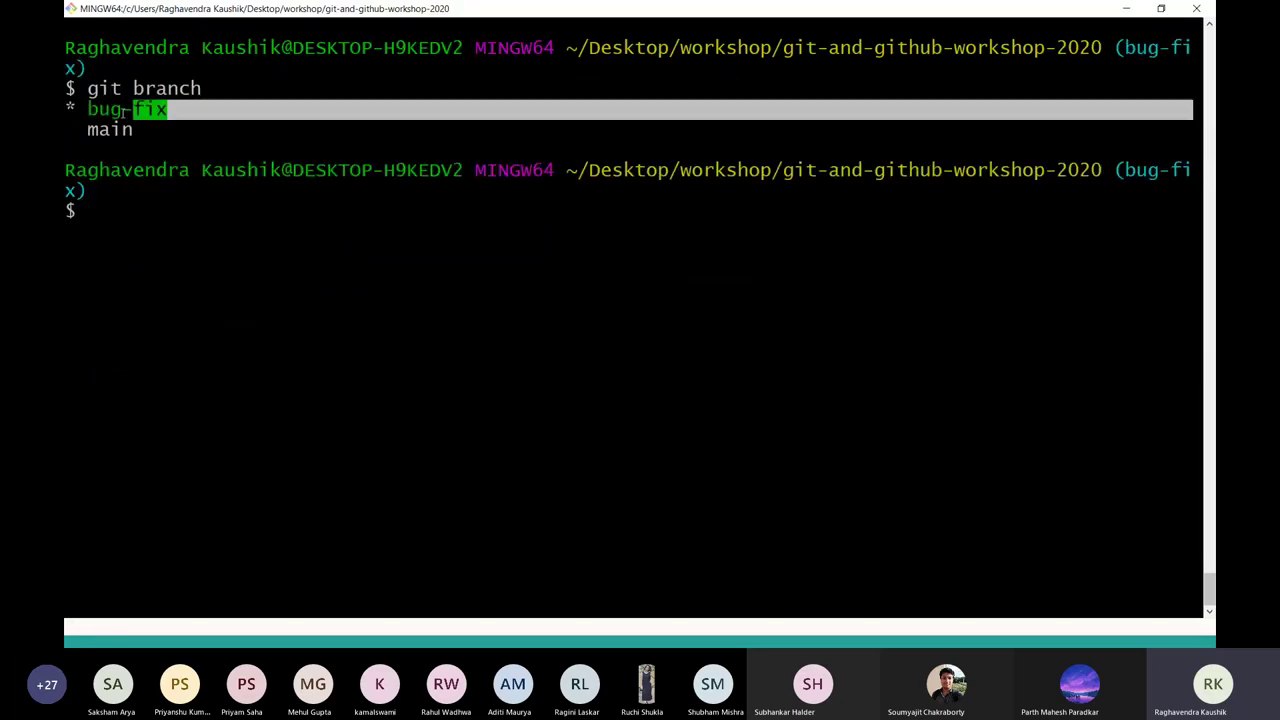
pyautogui.click(186, 237)
# Open the clone in VS Code with code ., expand code_samples and open sample.js and sample.py.
pyautogui.write('code .')
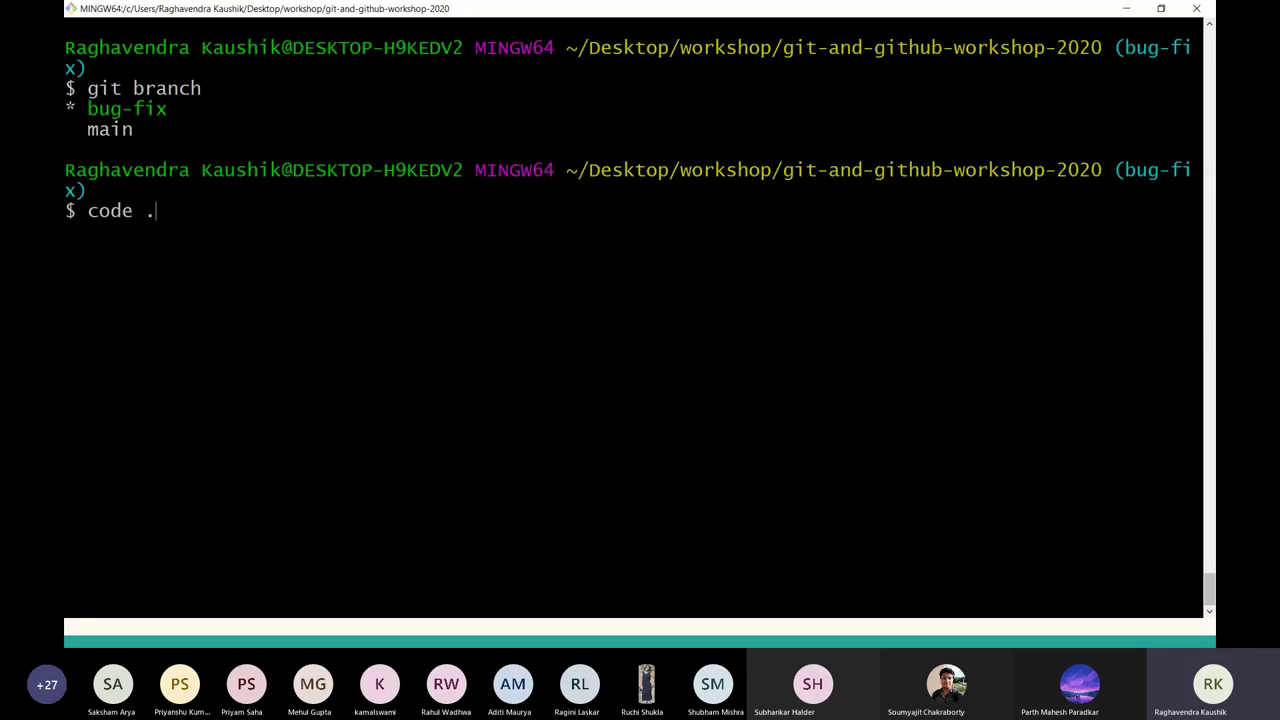
pyautogui.press('Return')
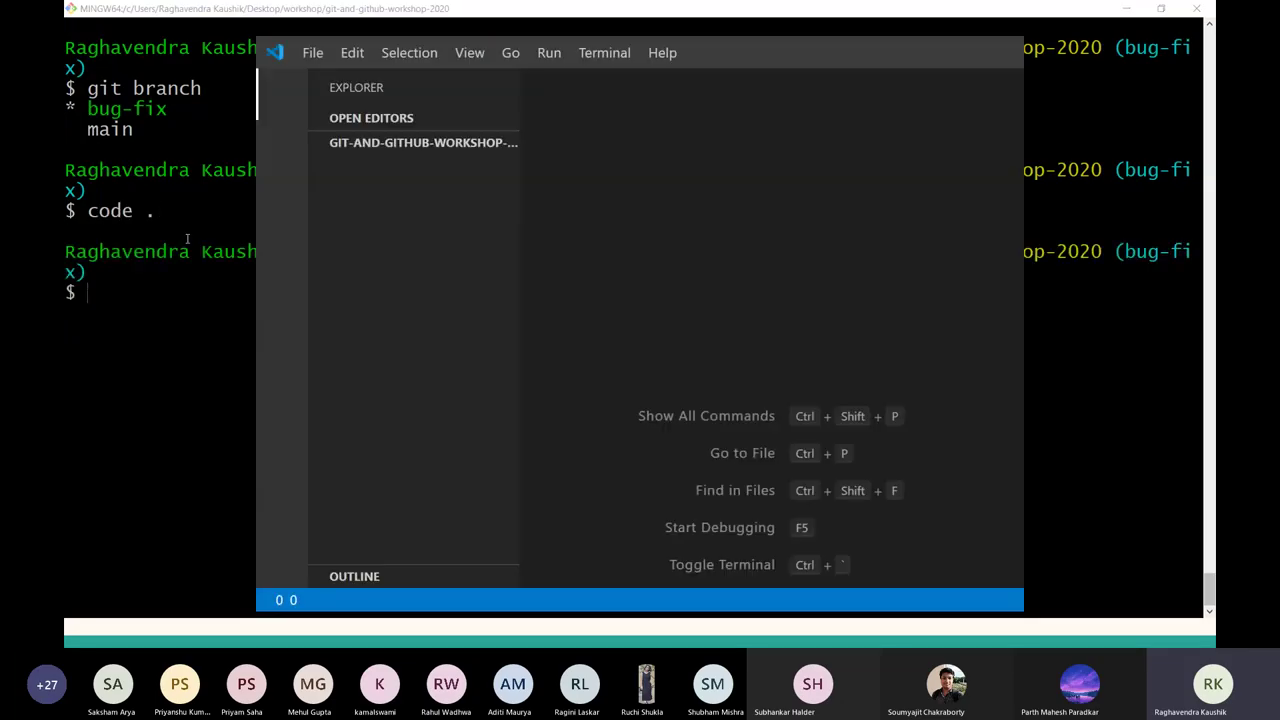
pyautogui.click(366, 193)
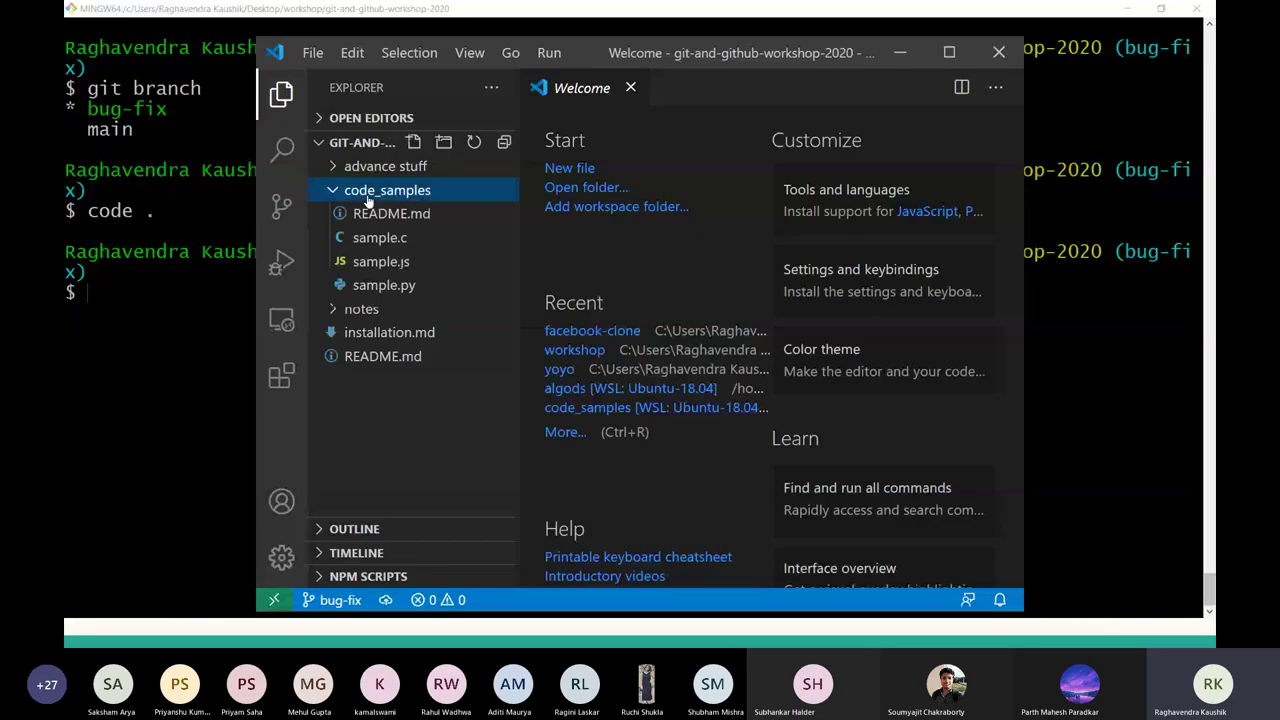
pyautogui.click(418, 262)
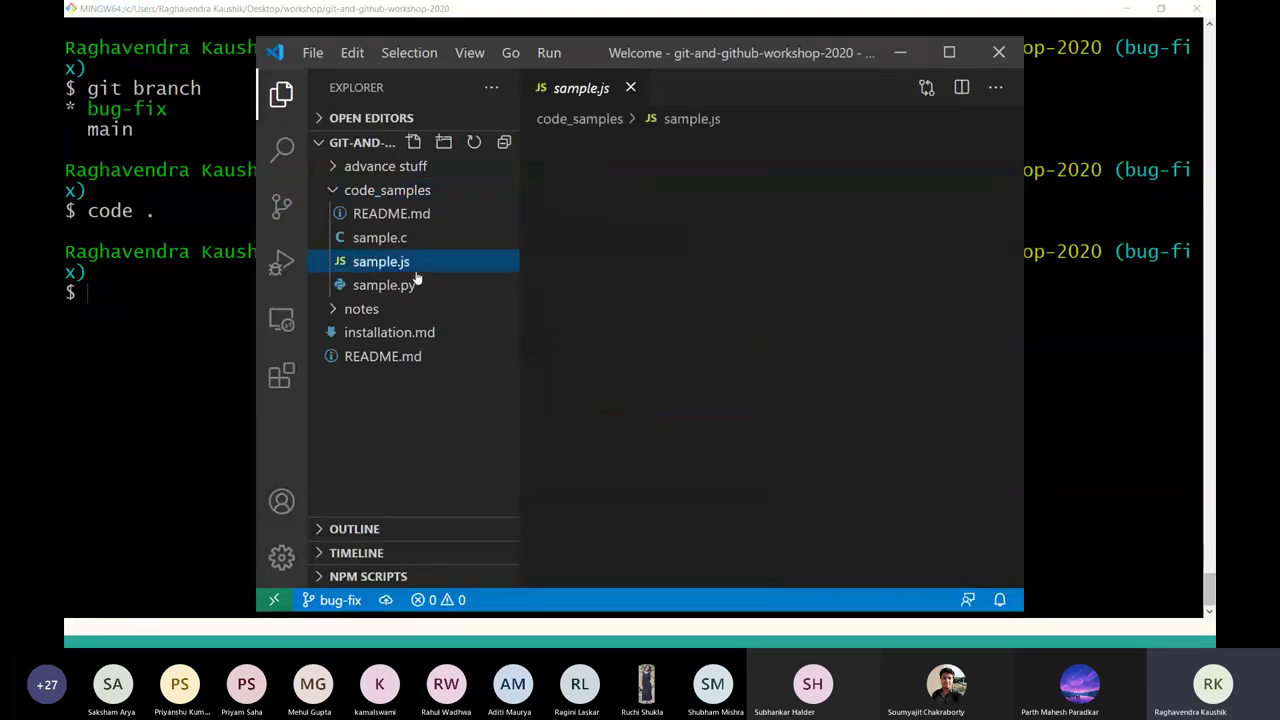
pyautogui.click(414, 284)
pyautogui.hotkey('alt', 'Tab')
pyautogui.hotkey('alt', 'Tab')
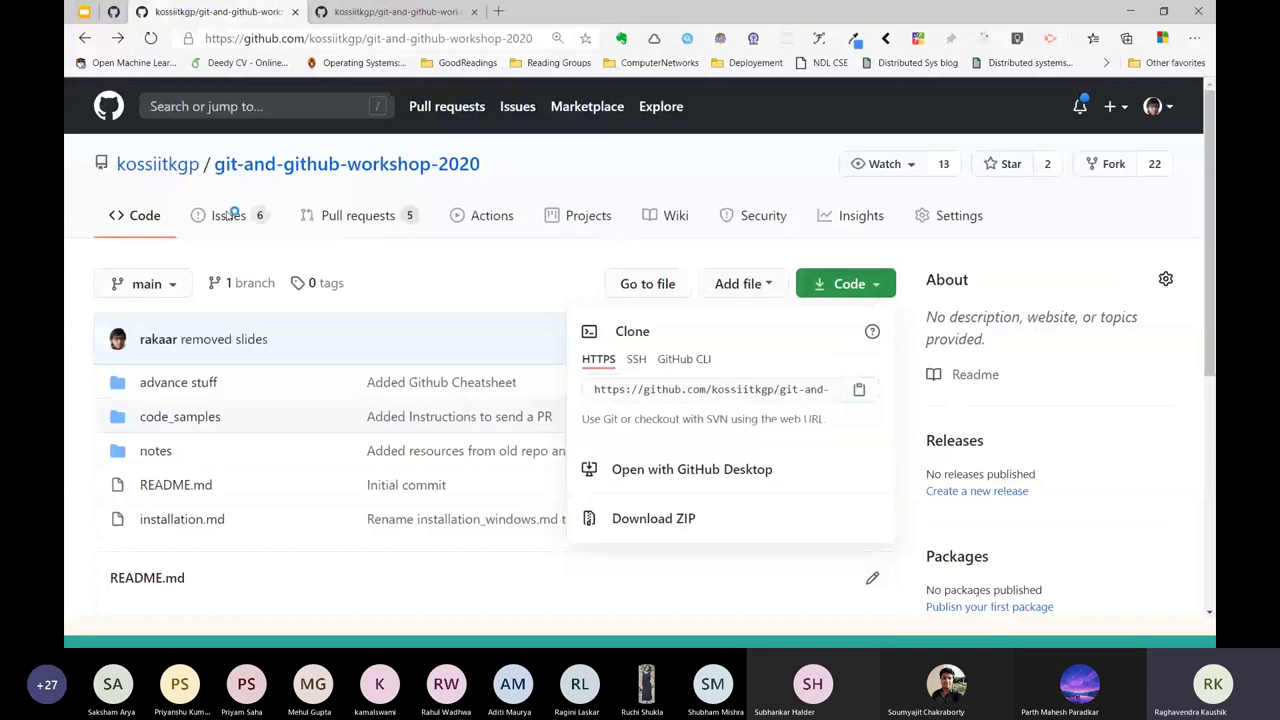
# Open issue #3 'Bug in python code - sample.py' and highlight its add_two_numbers(5,2) example.
pyautogui.click(228, 216)
pyautogui.click(228, 216)
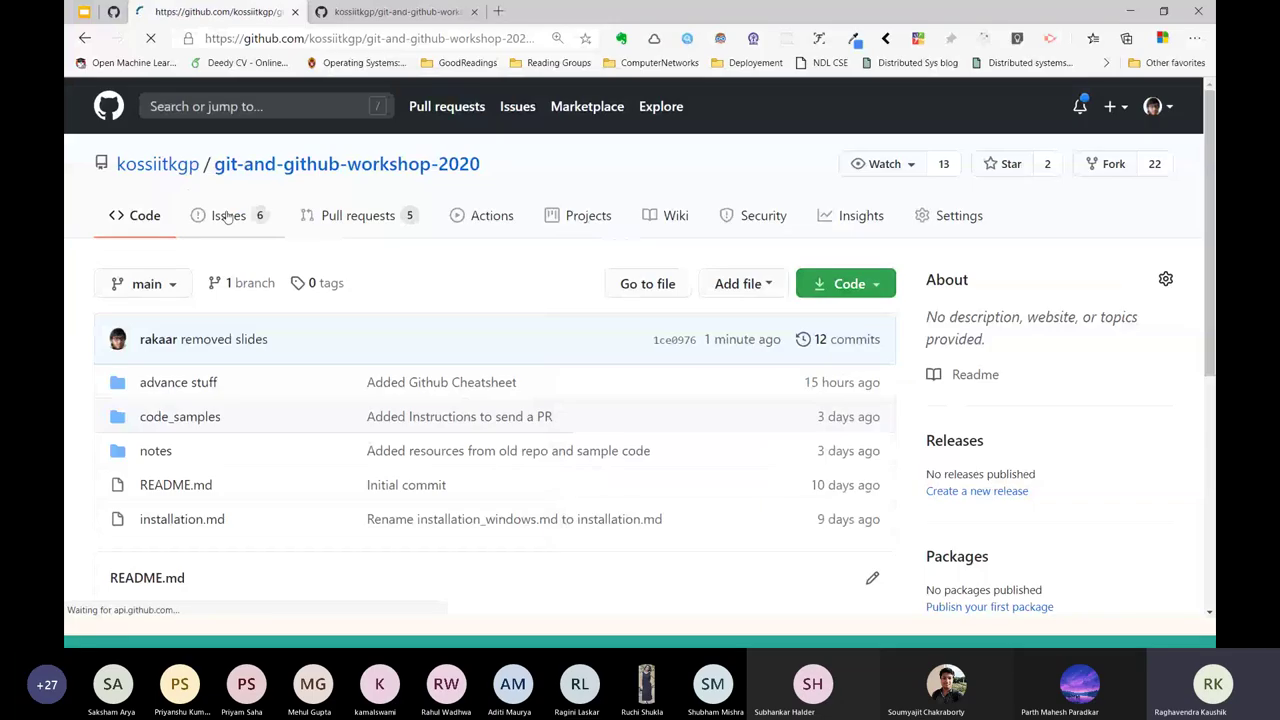
pyautogui.scroll(-5, 330, 490)
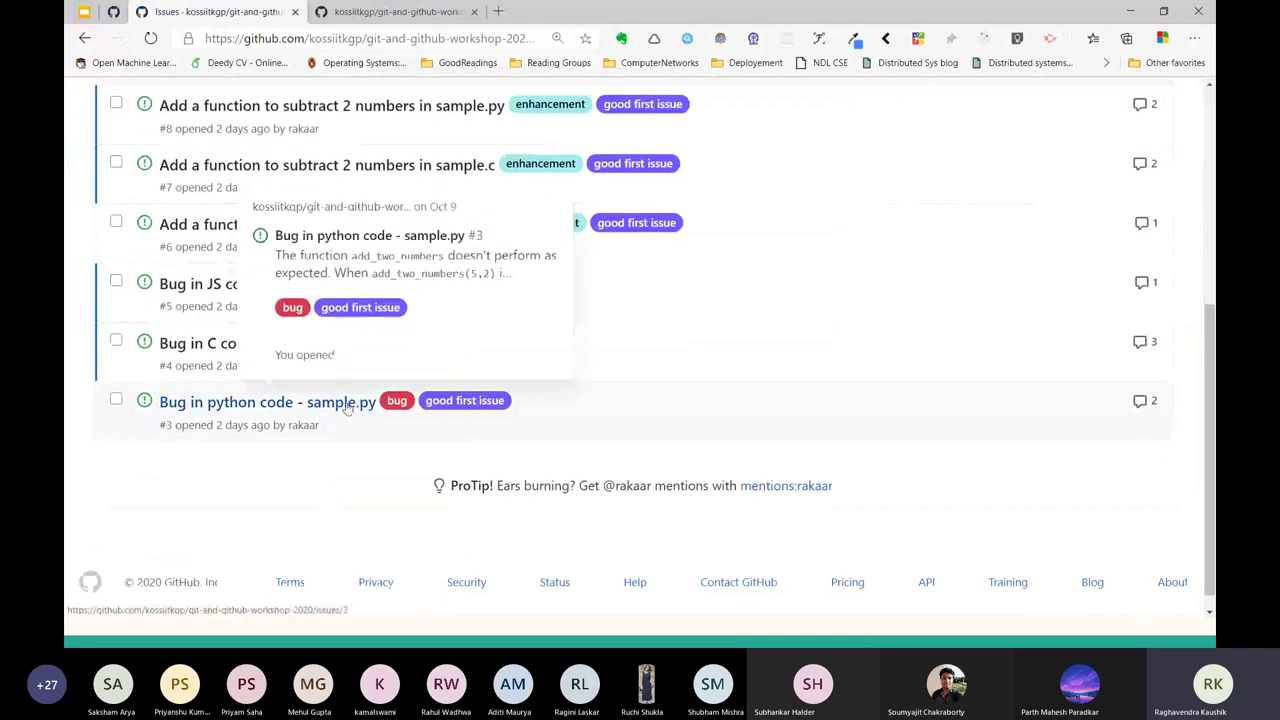
pyautogui.click(346, 404)
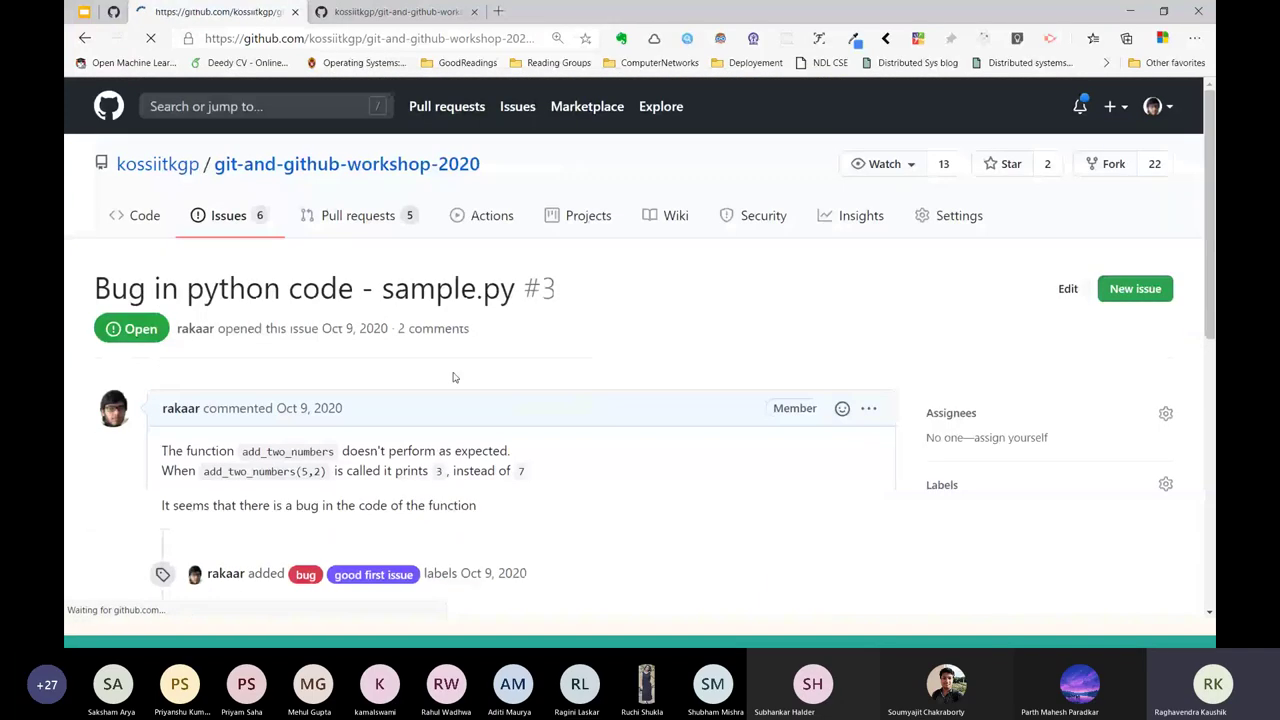
pyautogui.scroll(-1, 453, 377)
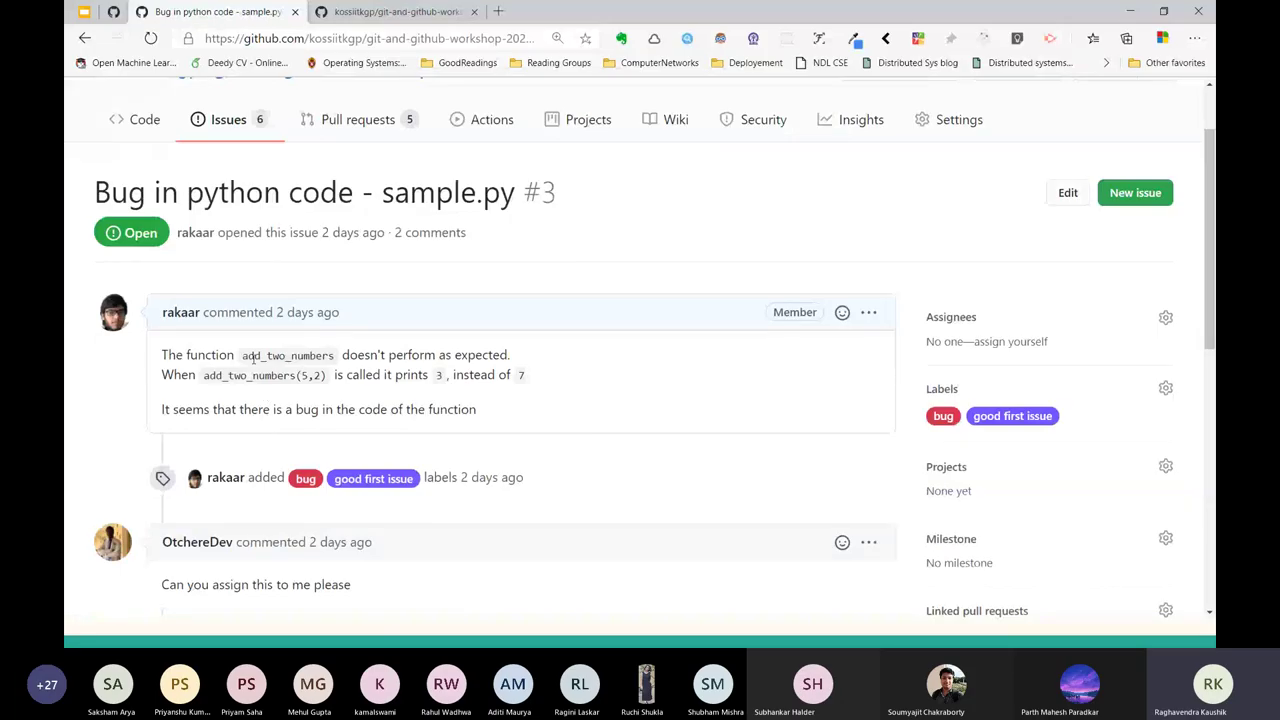
pyautogui.moveTo(296, 375)
pyautogui.mouseDown()
pyautogui.moveTo(240, 355)
pyautogui.moveTo(302, 375)
pyautogui.mouseUp()
pyautogui.hotkey('alt', 'Tab')
pyautogui.hotkey('alt', 'Tab')
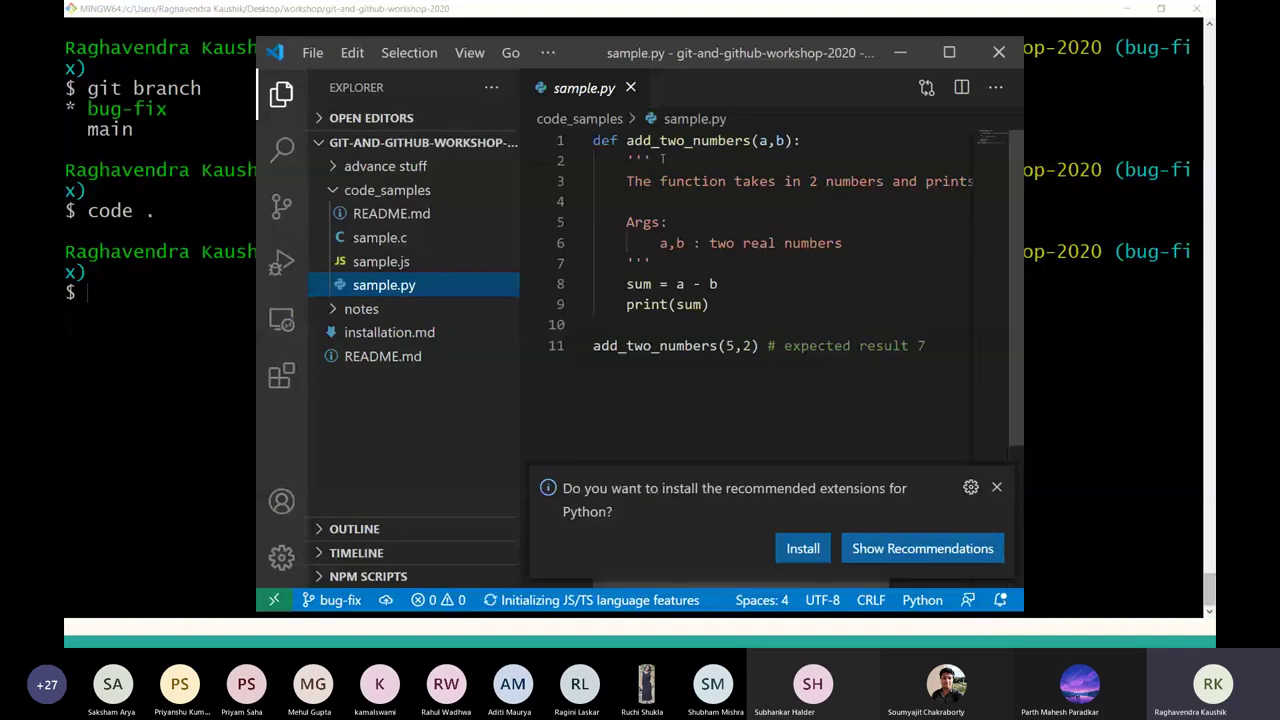
# Review add_two_numbers in sample.py against the expected result 7 for add_two_numbers(5,2).
pyautogui.doubleClick(693, 141)
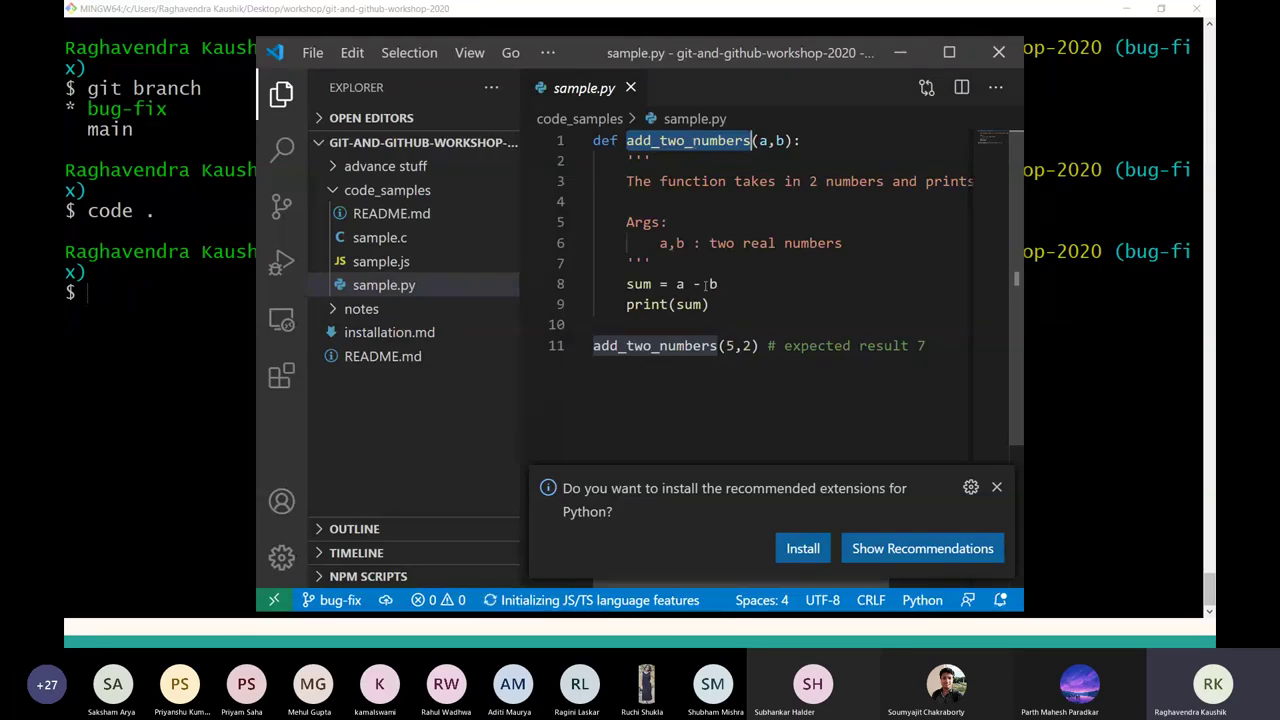
pyautogui.click(731, 345)
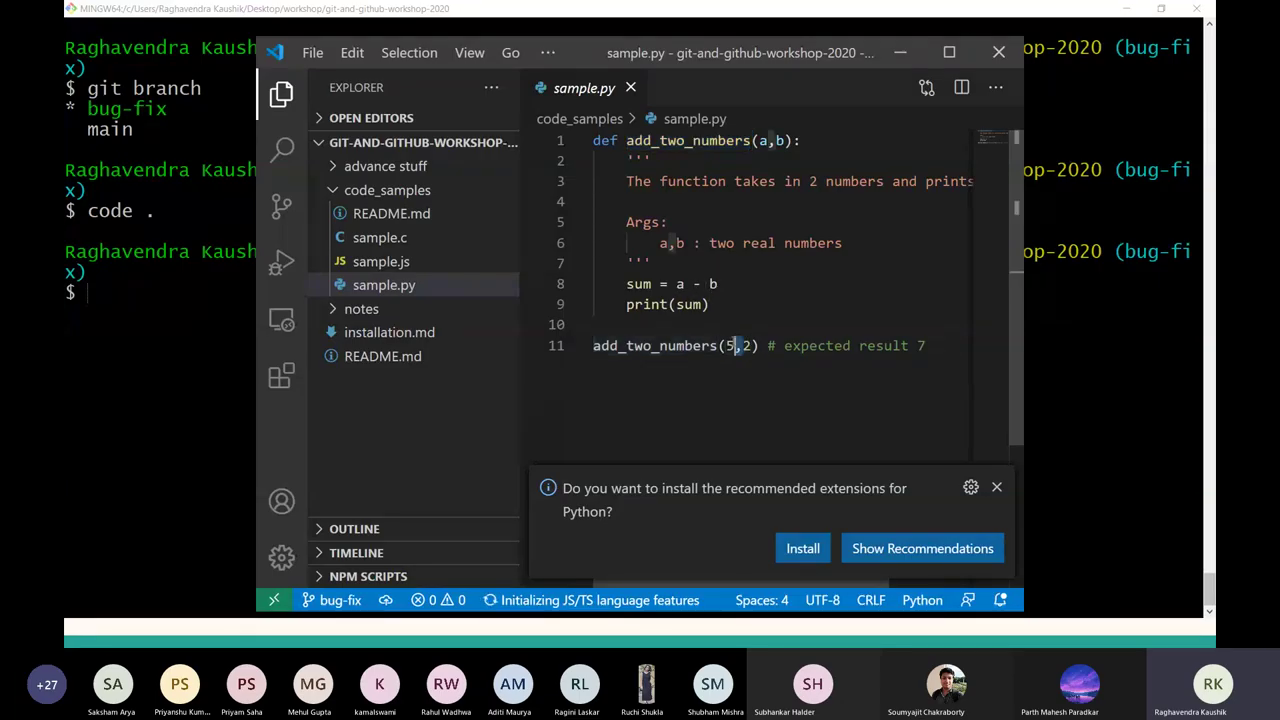
pyautogui.click(926, 345)
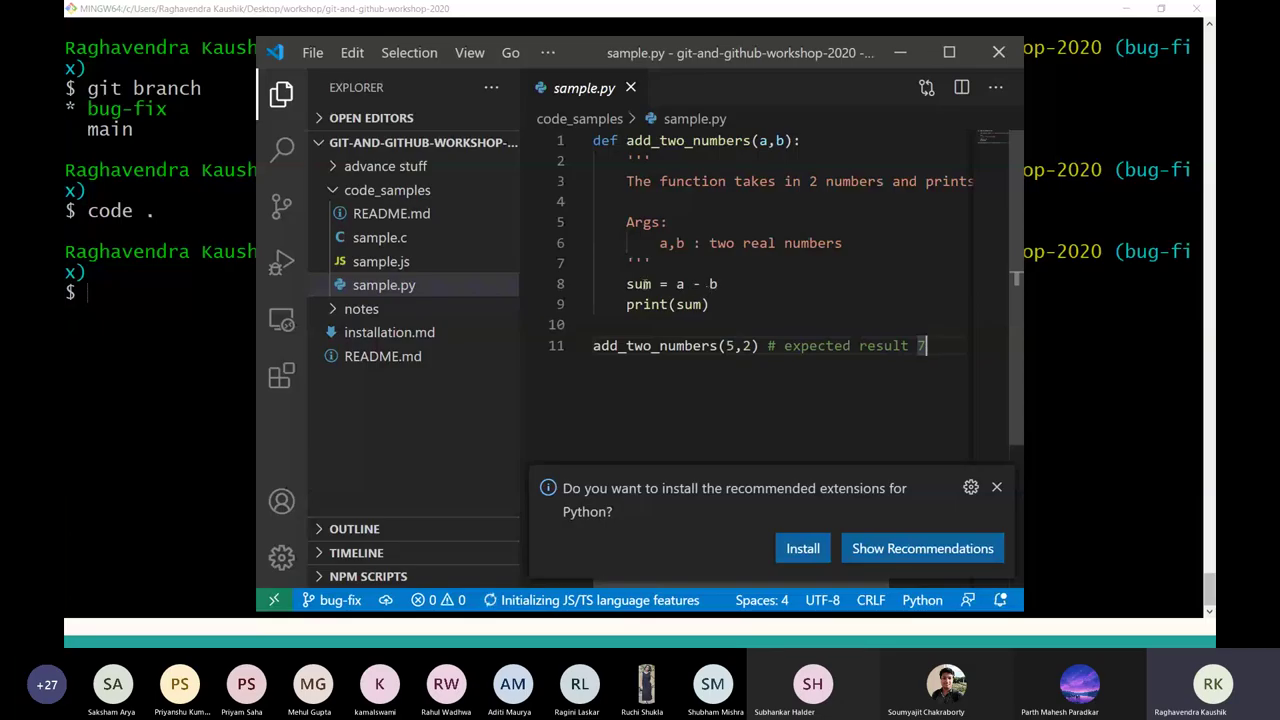
pyautogui.moveTo(626, 284); pyautogui.dragTo(690, 304)
pyautogui.click(710, 304)
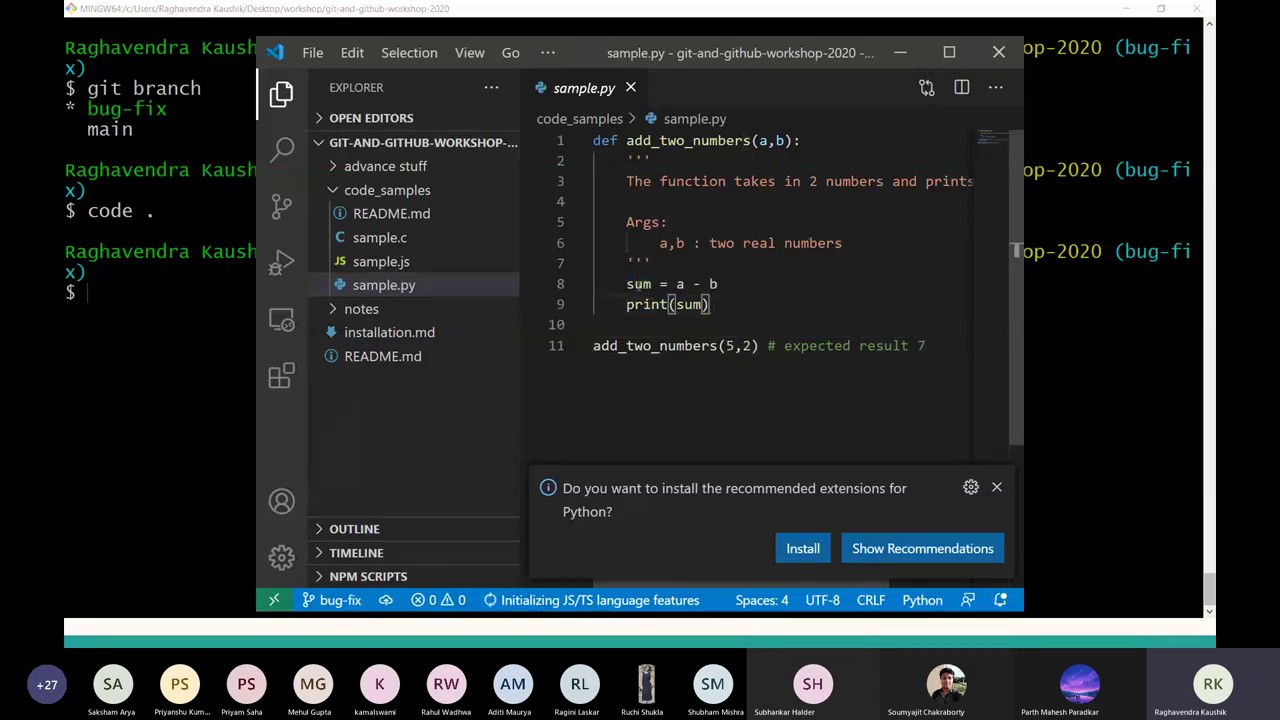
# Change line 8 from sum = a - b to sum = a + b and save sample.py.
pyautogui.click(698, 284)
pyautogui.press('BackSpace')
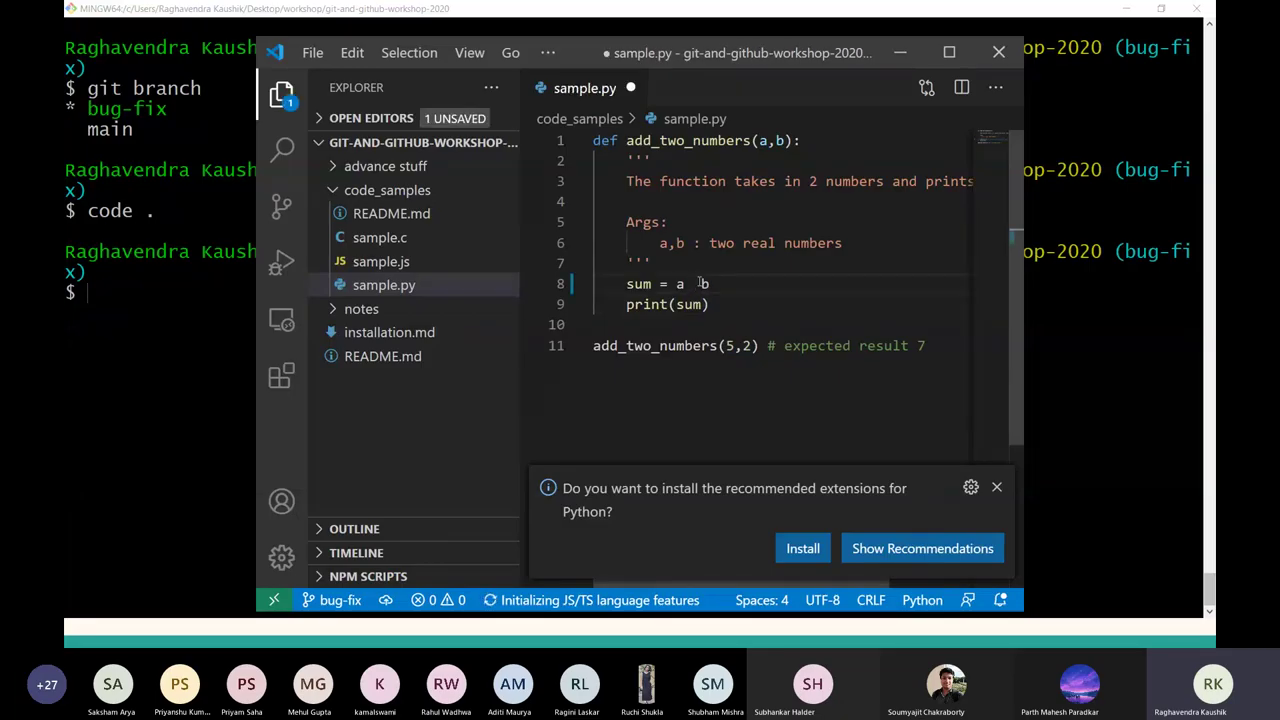
pyautogui.write('+')
pyautogui.hotkey('ctrl', 's')
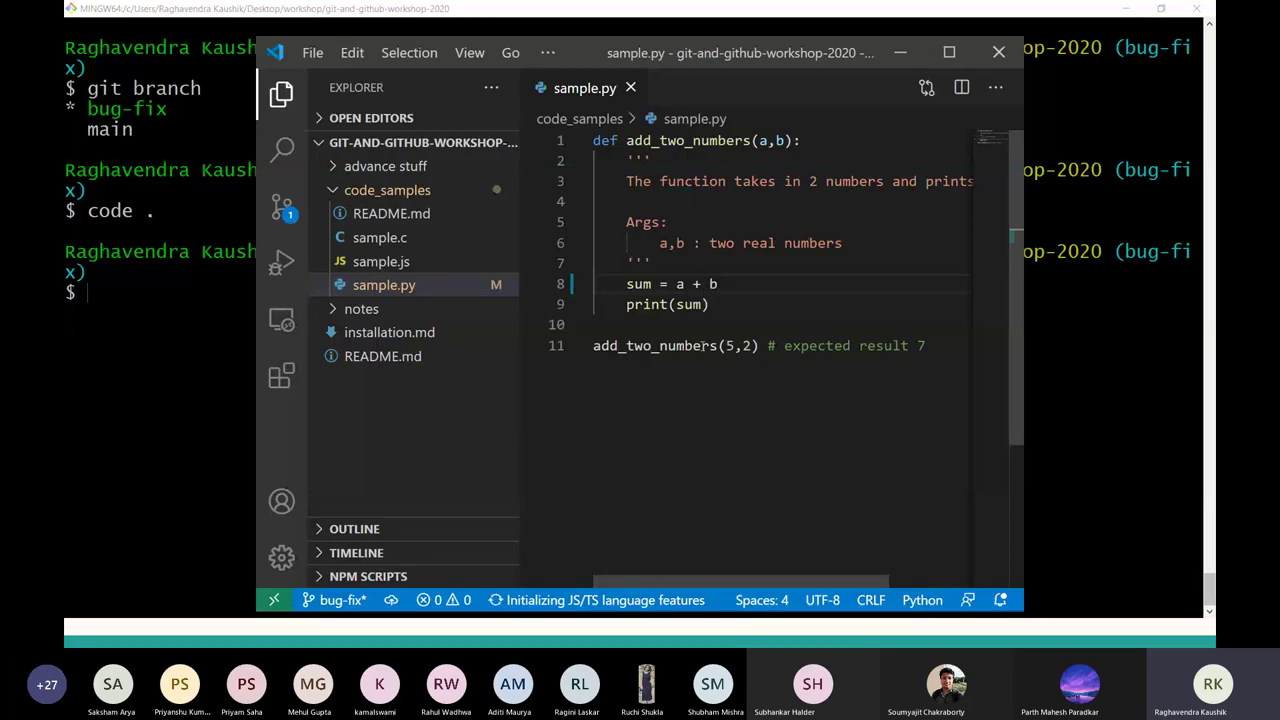
pyautogui.hotkey('alt', 'Tab')
pyautogui.hotkey('alt', 'Tab')
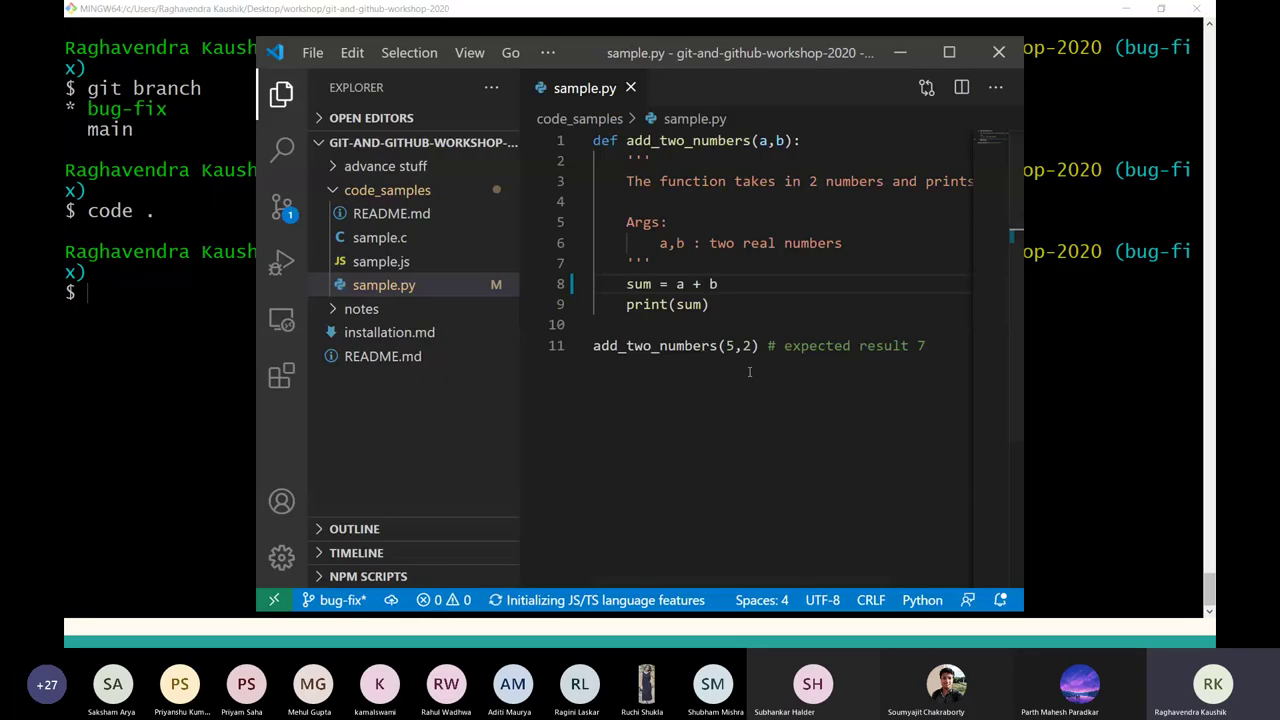
pyautogui.hotkey('alt', 'Tab')
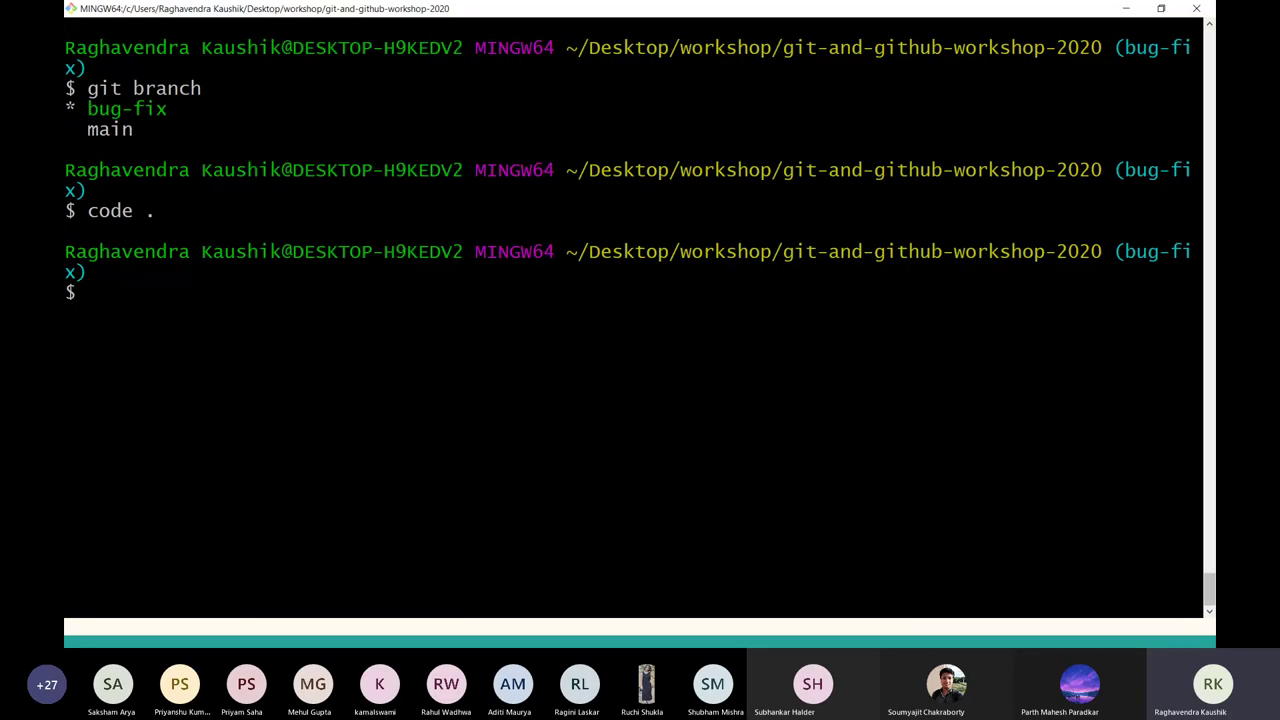
# Check git status and stage all changes with git add -A.
pyautogui.write('git staty')
pyautogui.press('BackSpace')
pyautogui.write('us')
pyautogui.press('Return')
pyautogui.write('git')
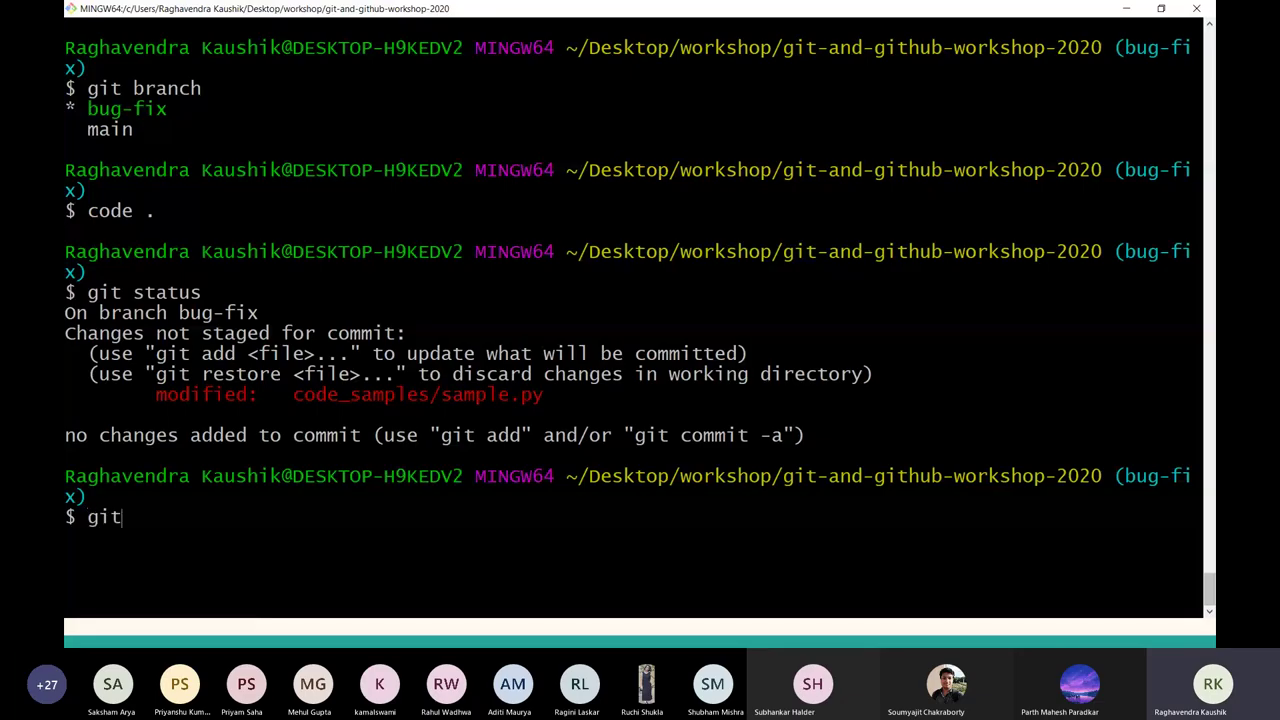
pyautogui.write(' add -A')
pyautogui.press('Return')
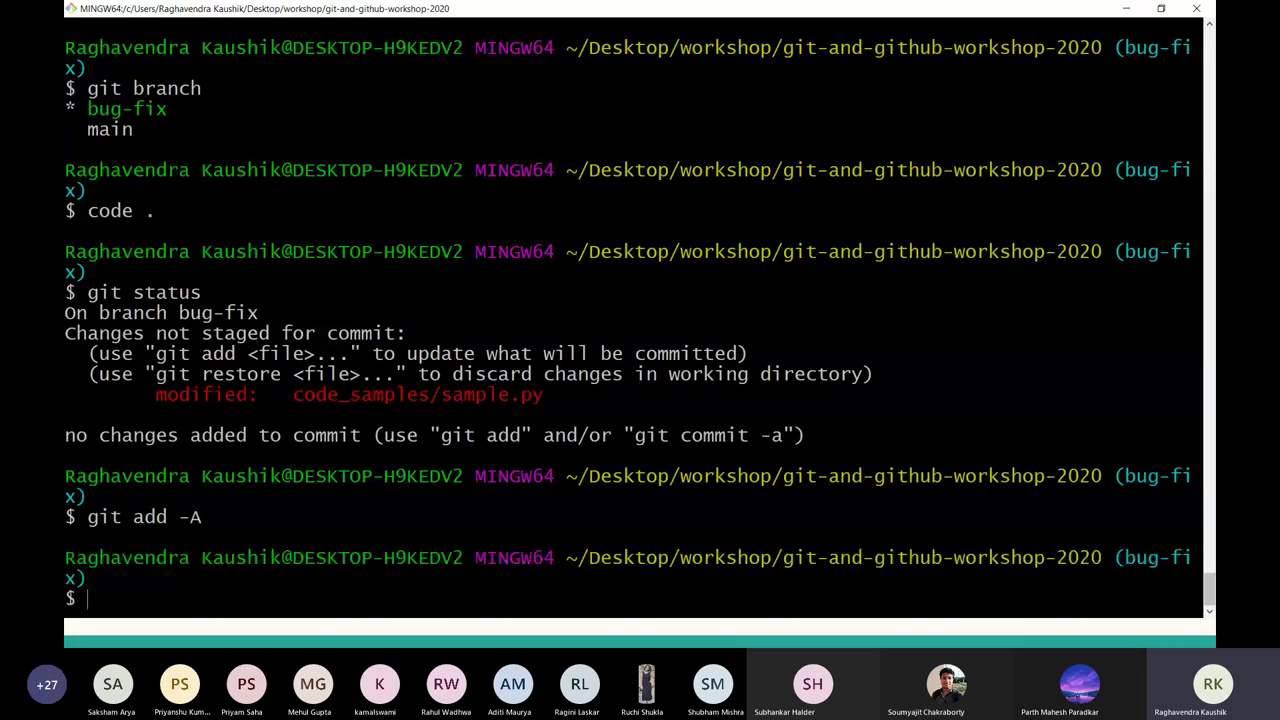
# Commit the staged fix with the message 'Fixed bug in python code'.
pyautogui.hotkey('ctrl', 'l')
pyautogui.write('git co')
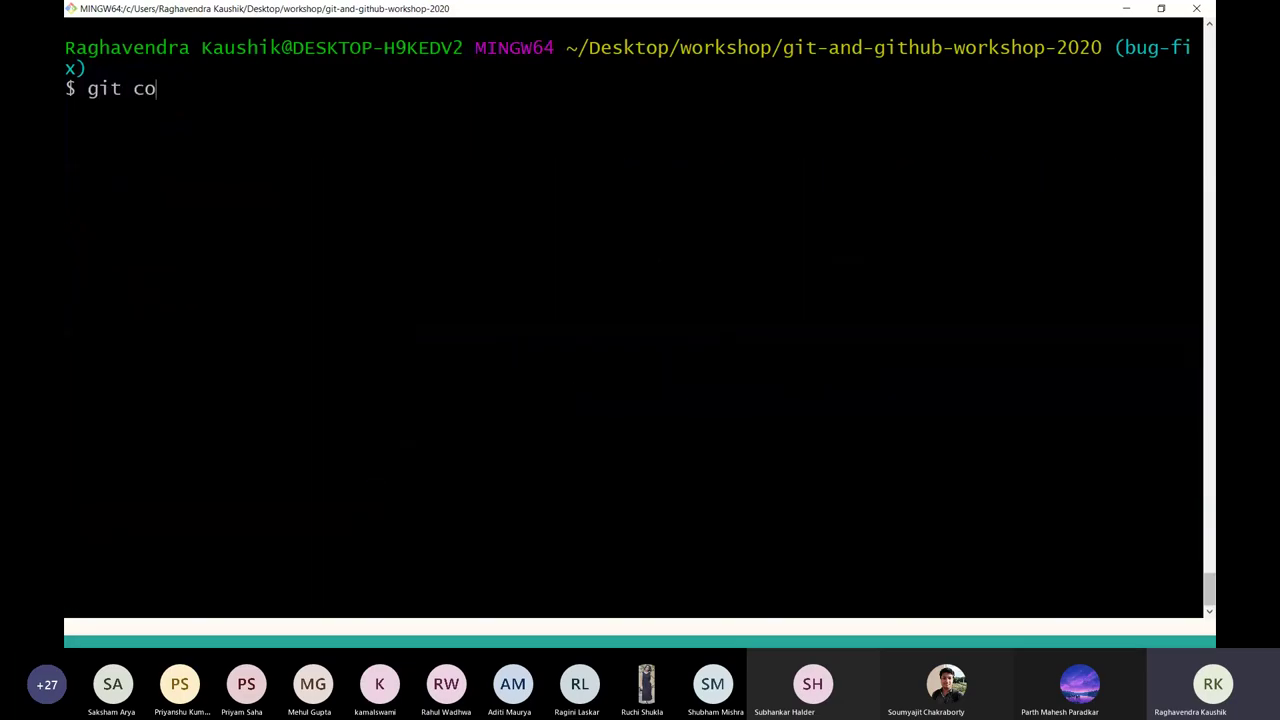
pyautogui.write('mmit -m "Fixed')
pyautogui.press('BackSpace')
pyautogui.write('ed c')
pyautogui.press('BackSpace')
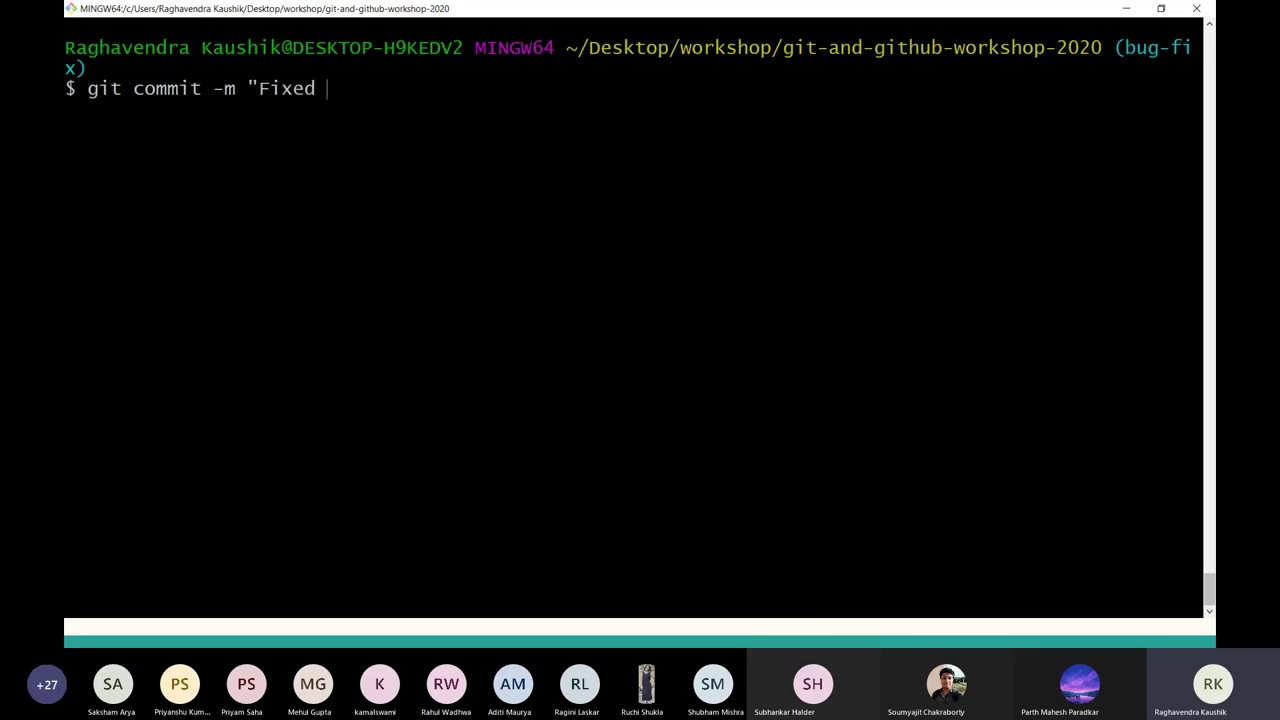
pyautogui.write('bug in python code"')
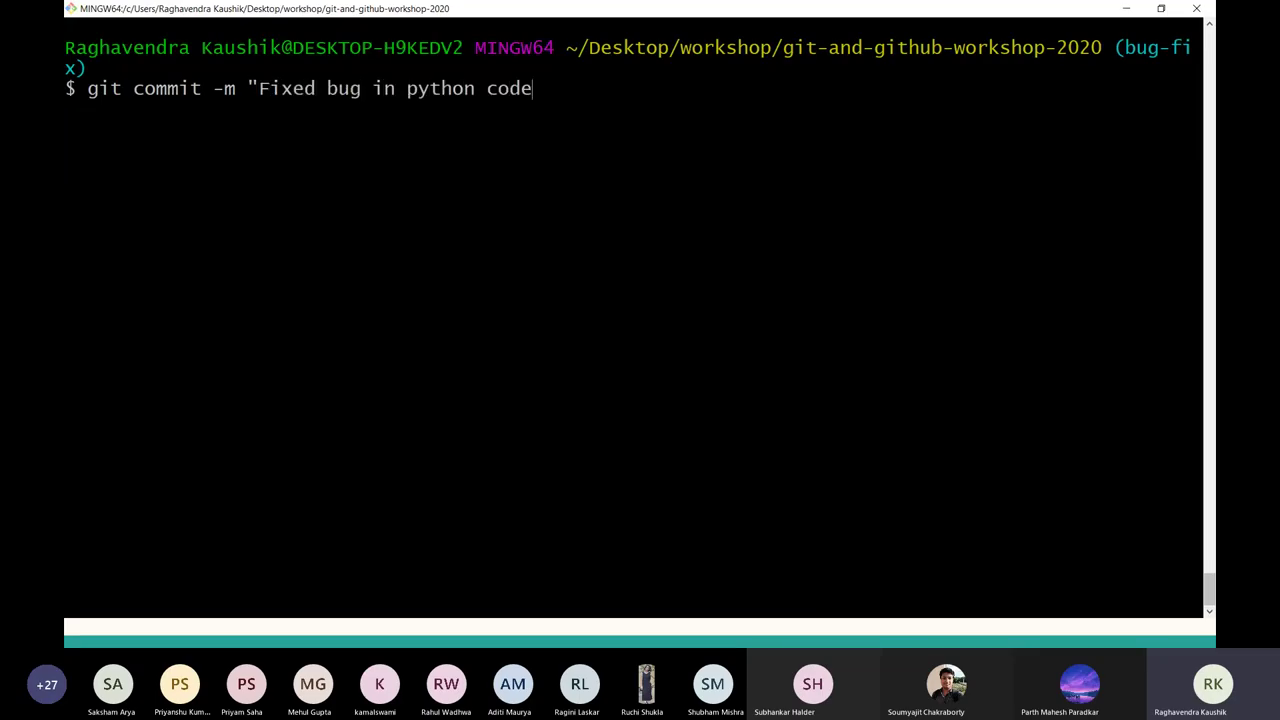
pyautogui.press('Return')
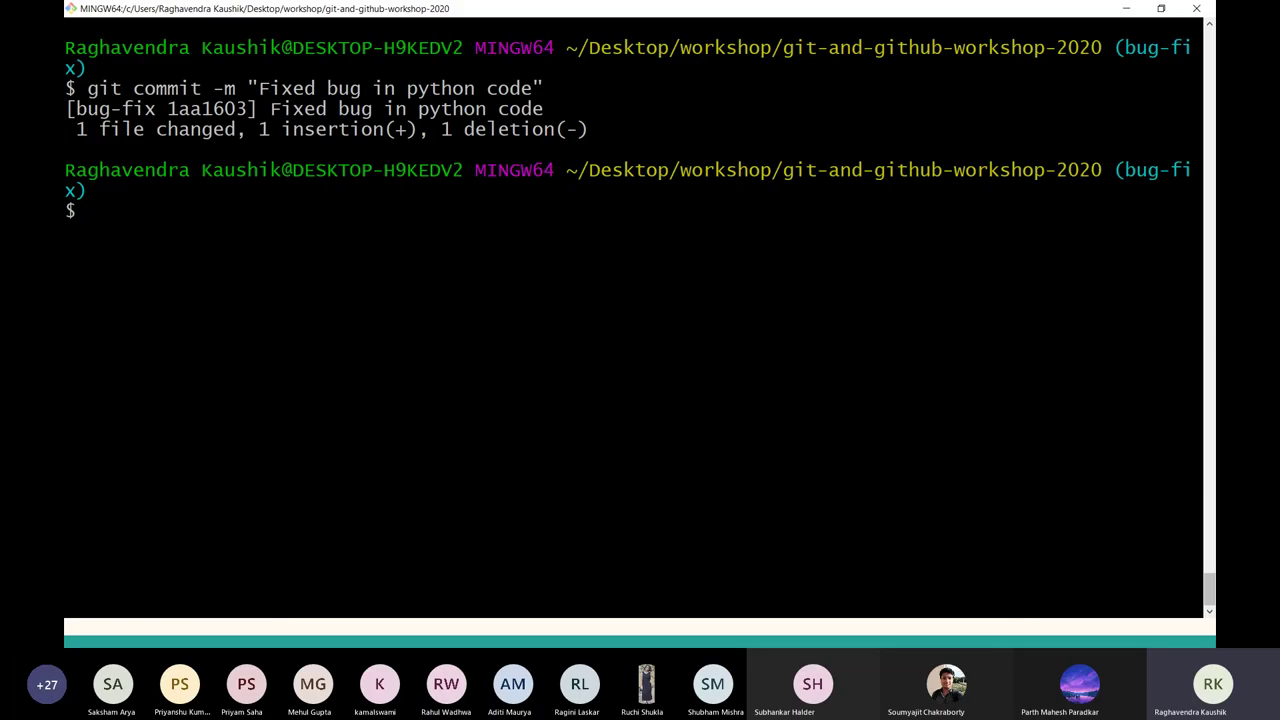
pyautogui.hotkey('alt', 'Tab')
pyautogui.hotkey('alt', 'Tab')
pyautogui.press('Tab')
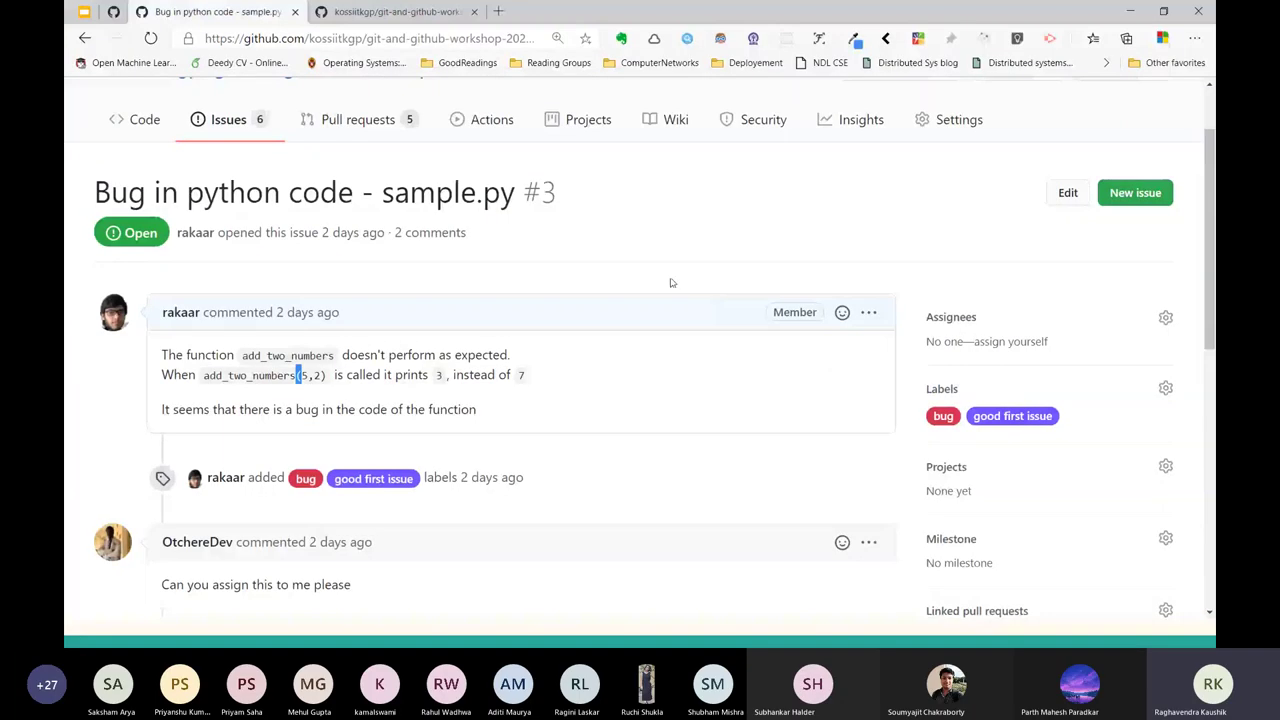
# Open your personal fork of git-and-github-workshop-2020 by putting your username in the repo URL.
pyautogui.hotkey('ctrl', 'Tab')
pyautogui.hotkey('ctrl', 'Tab')
pyautogui.hotkey('ctrl', 'Tab')
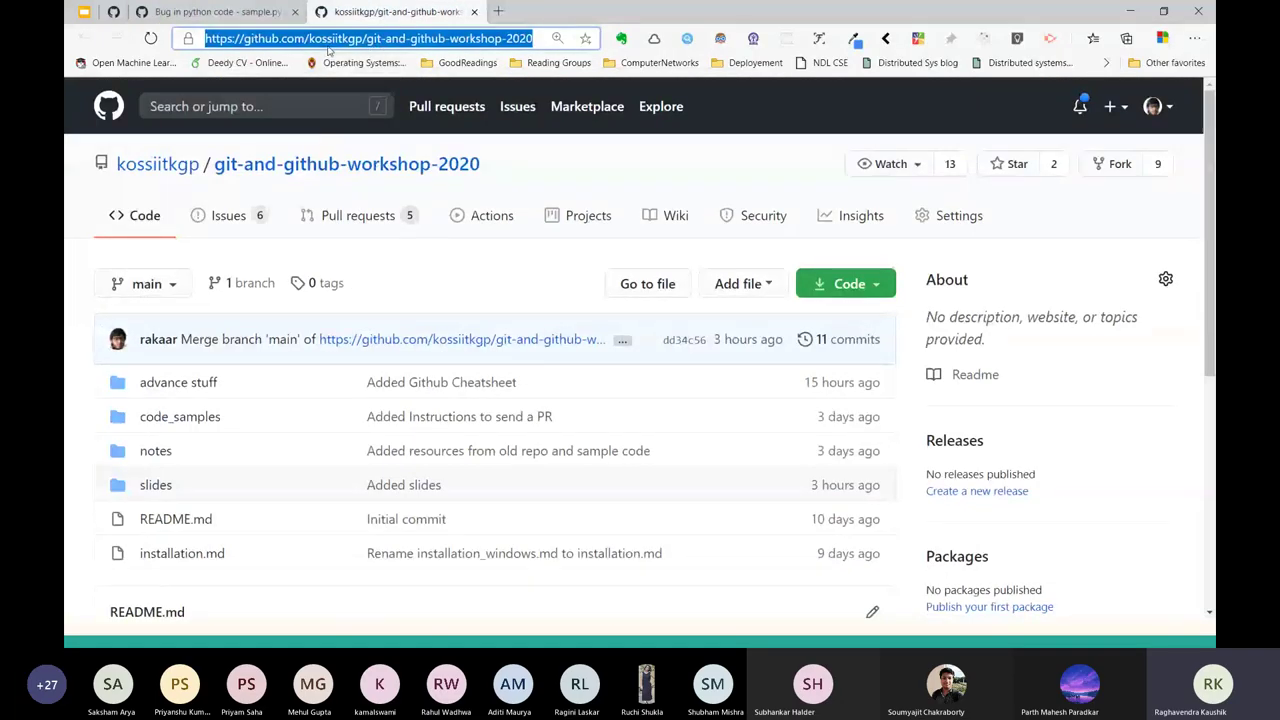
pyautogui.doubleClick(335, 38)
pyautogui.write('rakaar')
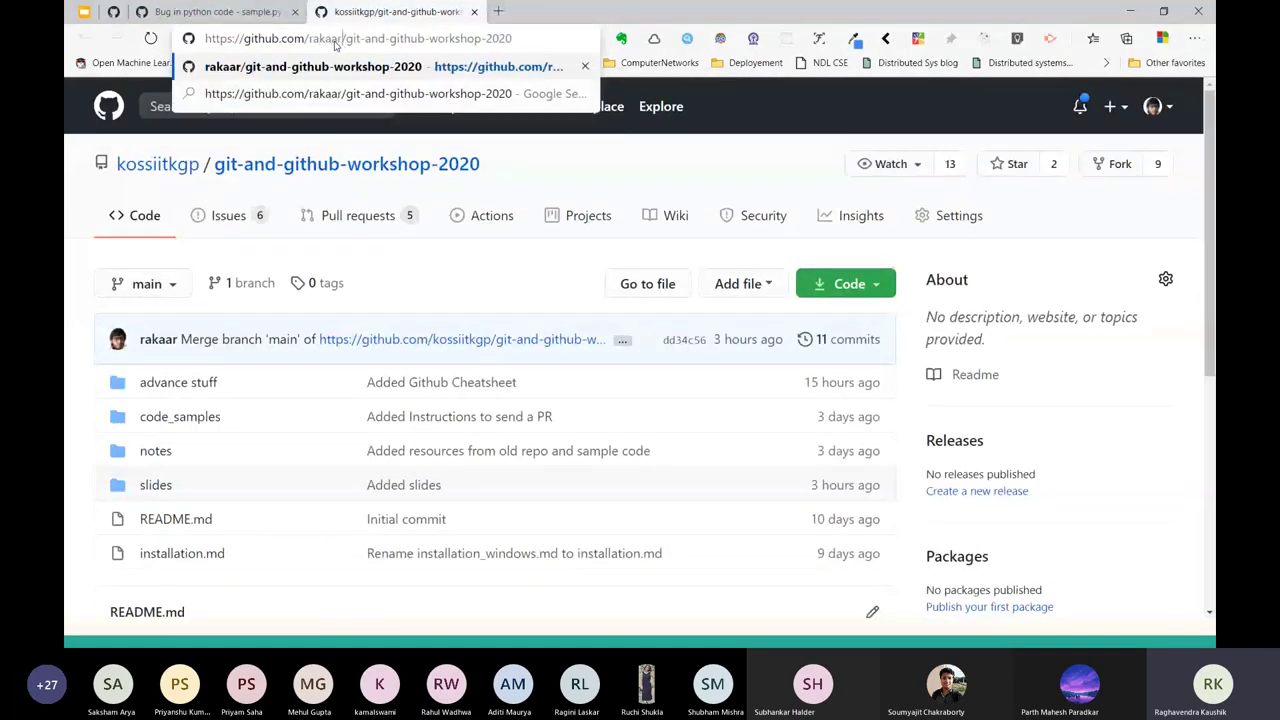
pyautogui.press('Return')
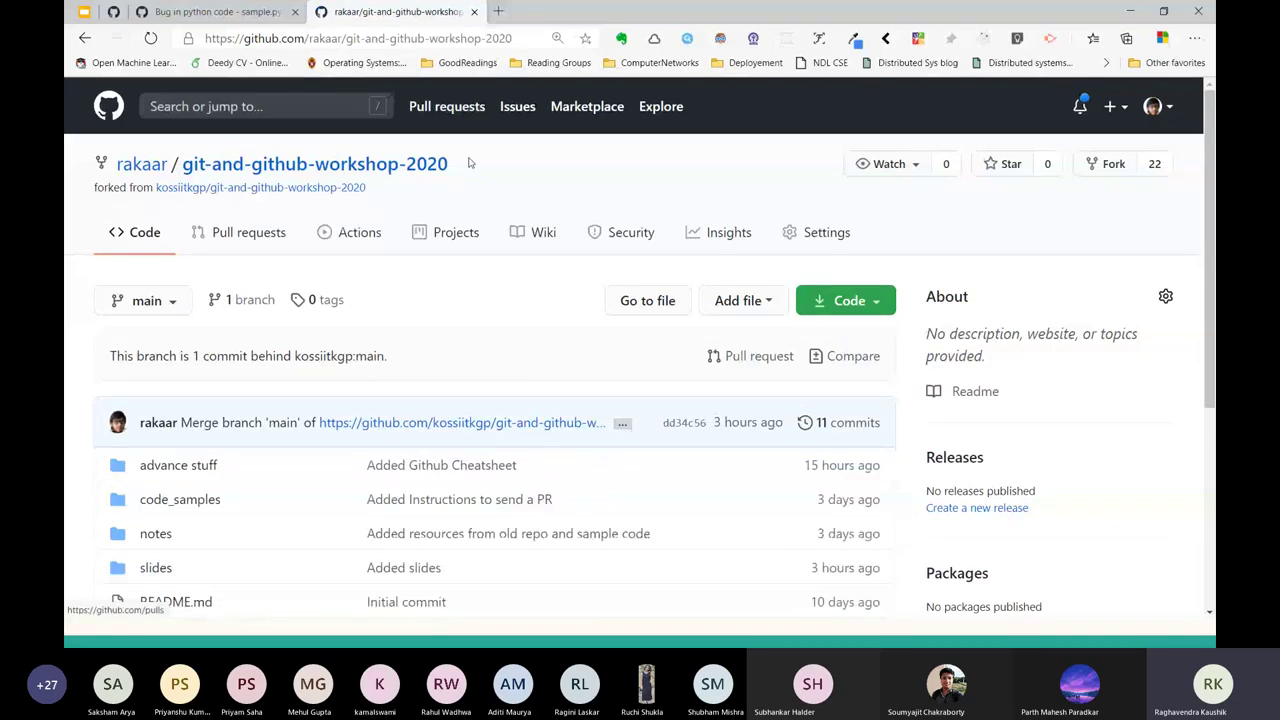
pyautogui.moveTo(478, 167); pyautogui.dragTo(79, 148)
pyautogui.tripleClick(170, 165)
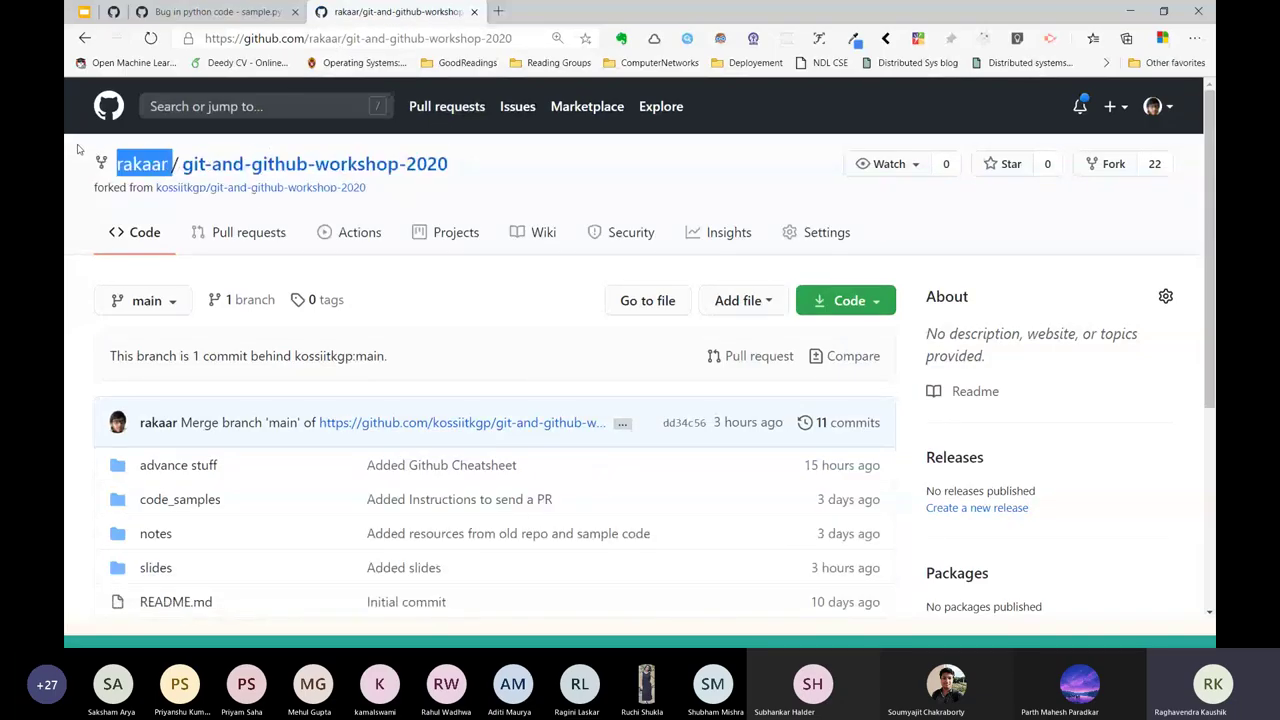
pyautogui.rightClick(512, 177)
pyautogui.press('Escape')
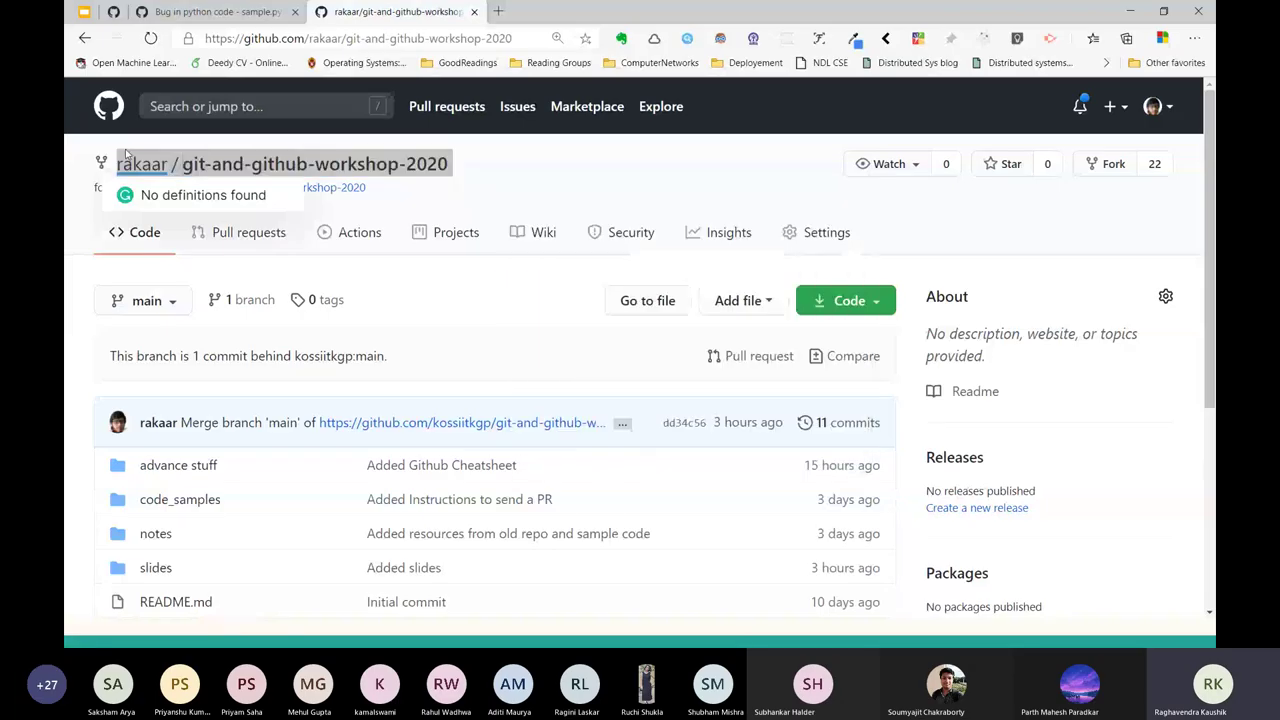
pyautogui.hotkey('alt', 'Tab')
pyautogui.hotkey('alt', 'Tab')
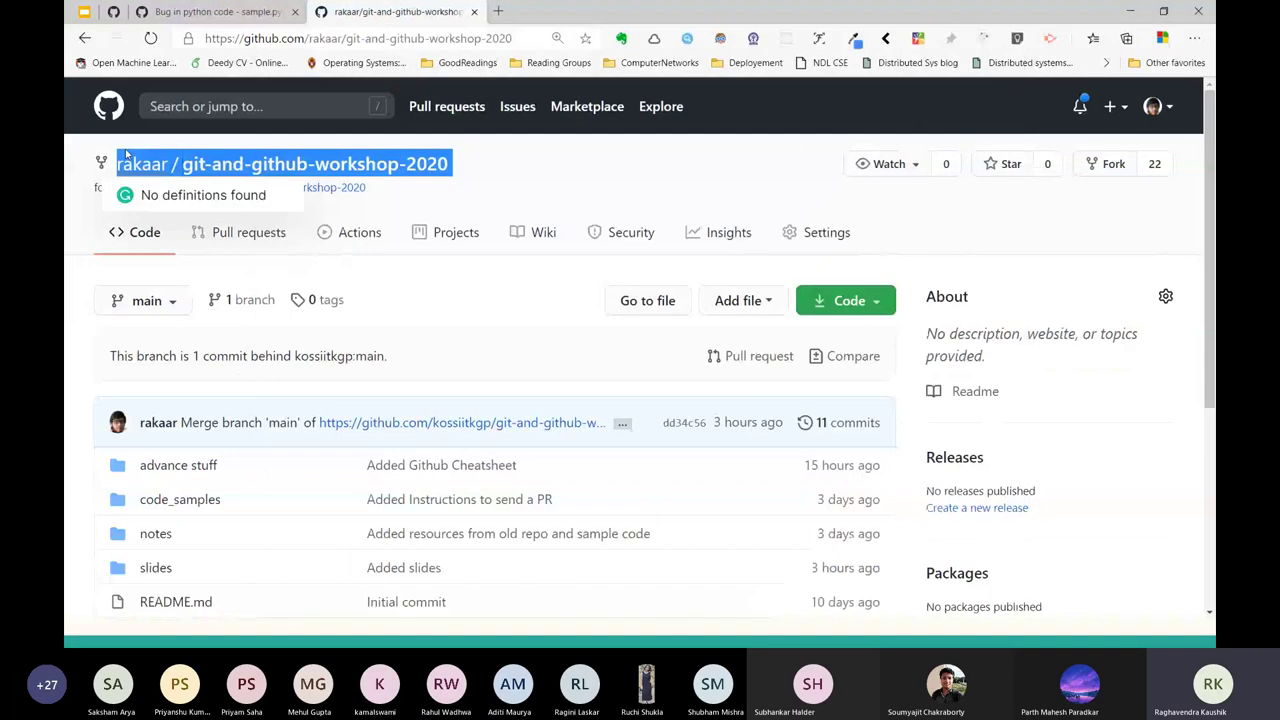
pyautogui.hotkey('alt', 'Tab')
pyautogui.hotkey('alt', 'Tab')
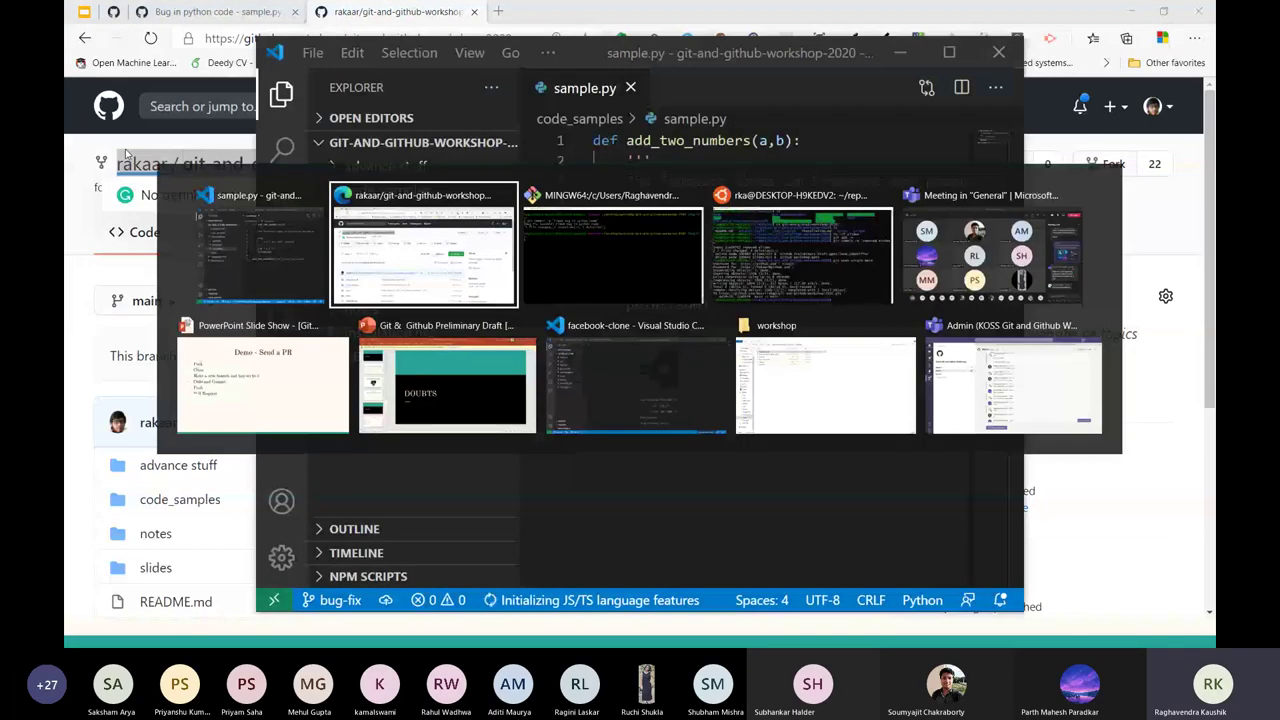
pyautogui.hotkey('alt', 'Tab')
# List the remotes, then add the fork's copied URL as a new remote named after your username.
pyautogui.write('git rem')
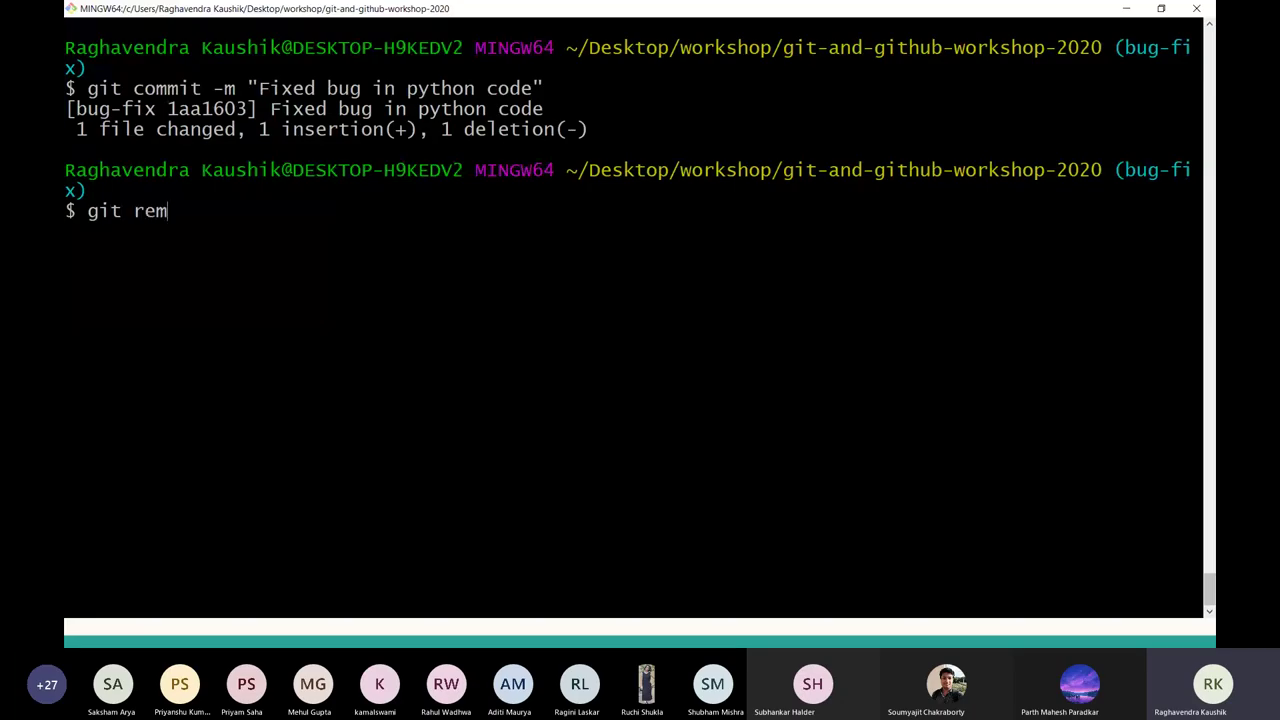
pyautogui.write('ote -v')
pyautogui.press('Return')
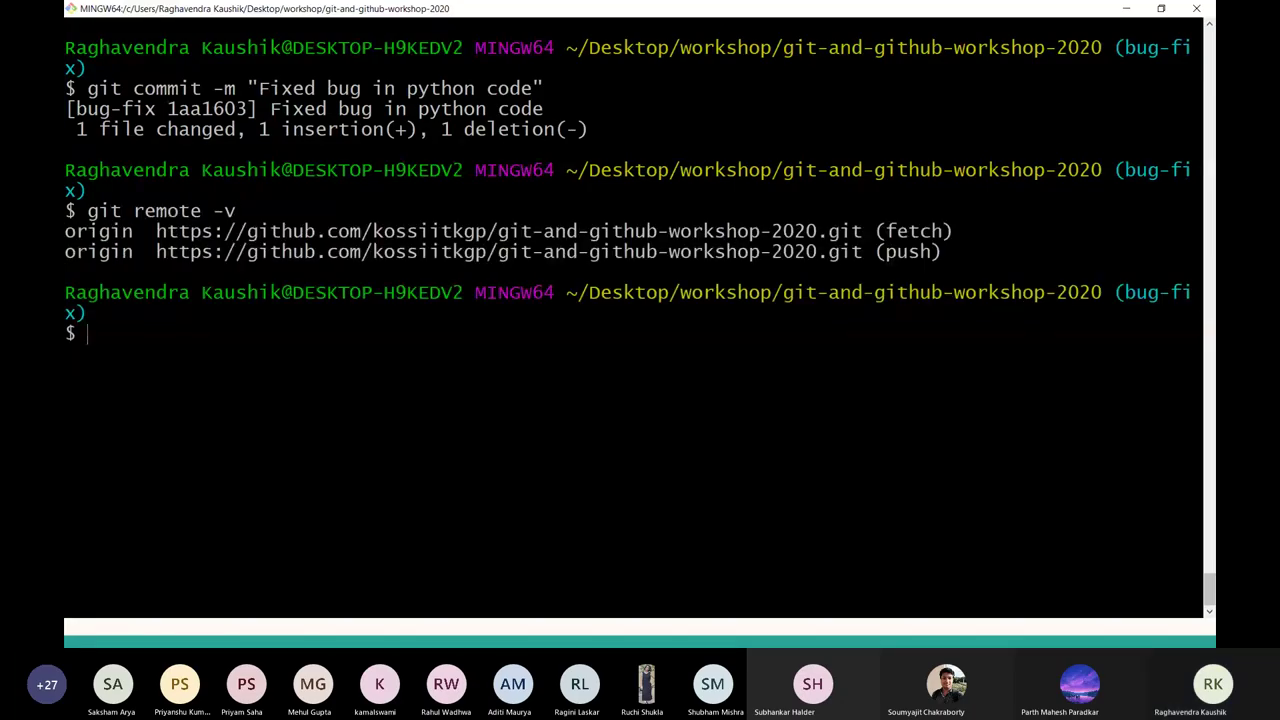
pyautogui.hotkey('alt', 'Tab')
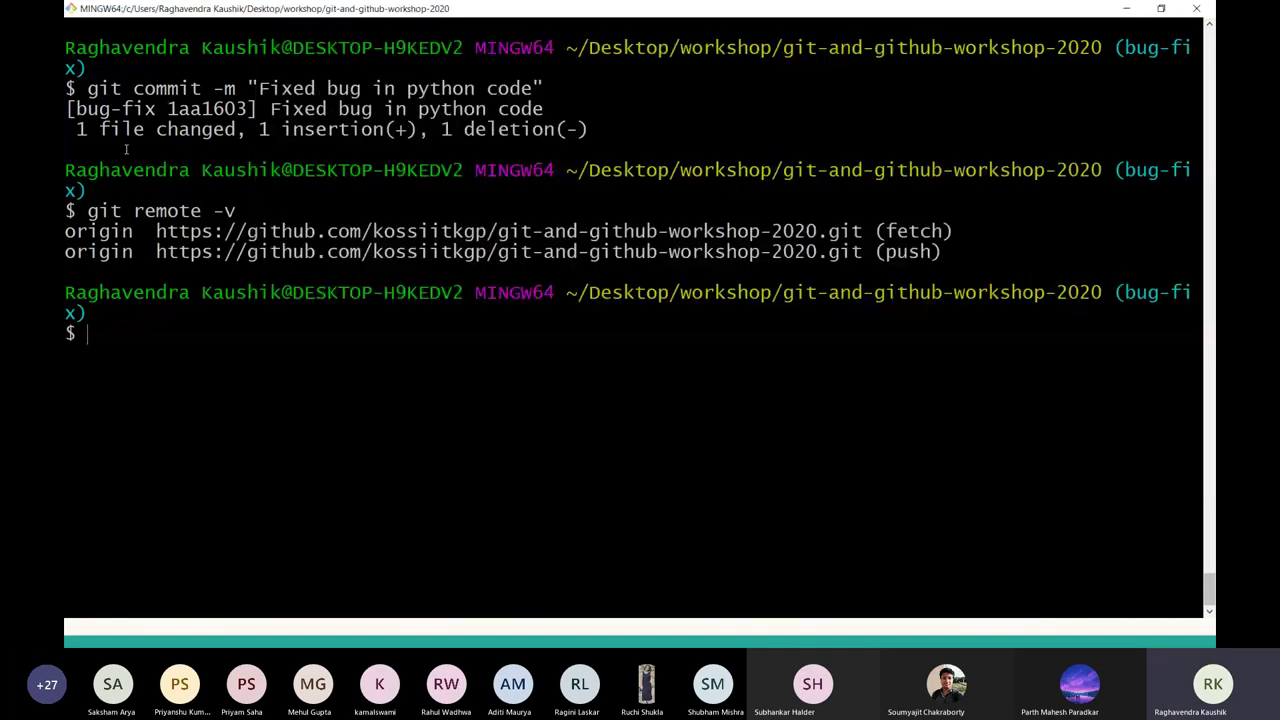
pyautogui.hotkey('alt', 'Tab')
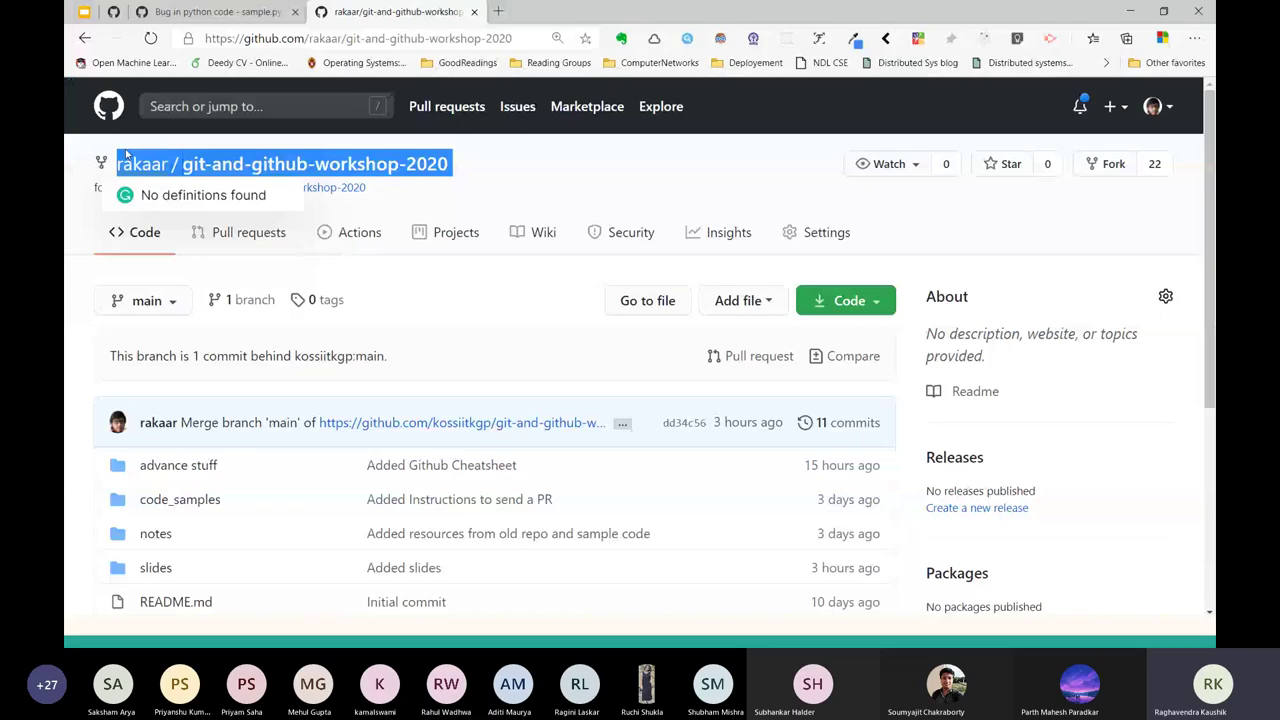
pyautogui.hotkey('ctrl', 'l')
pyautogui.hotkey('ctrl', 'c')
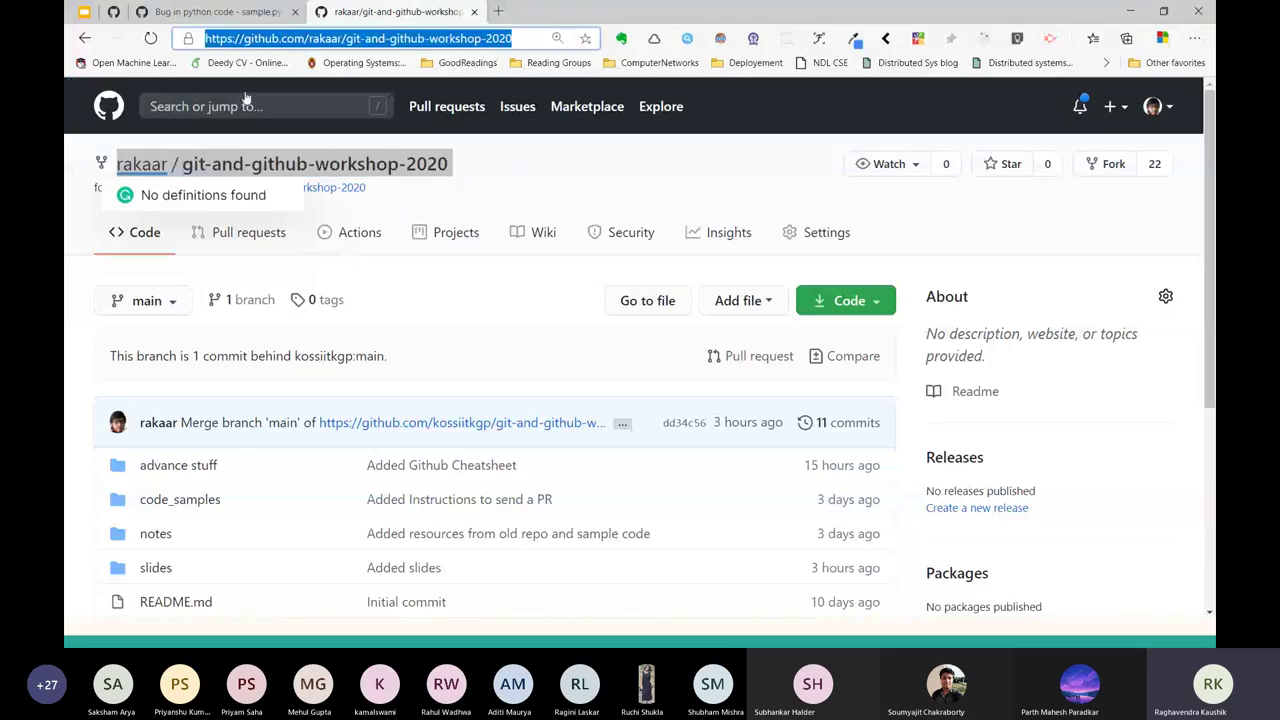
pyautogui.hotkey('alt', 'Tab')
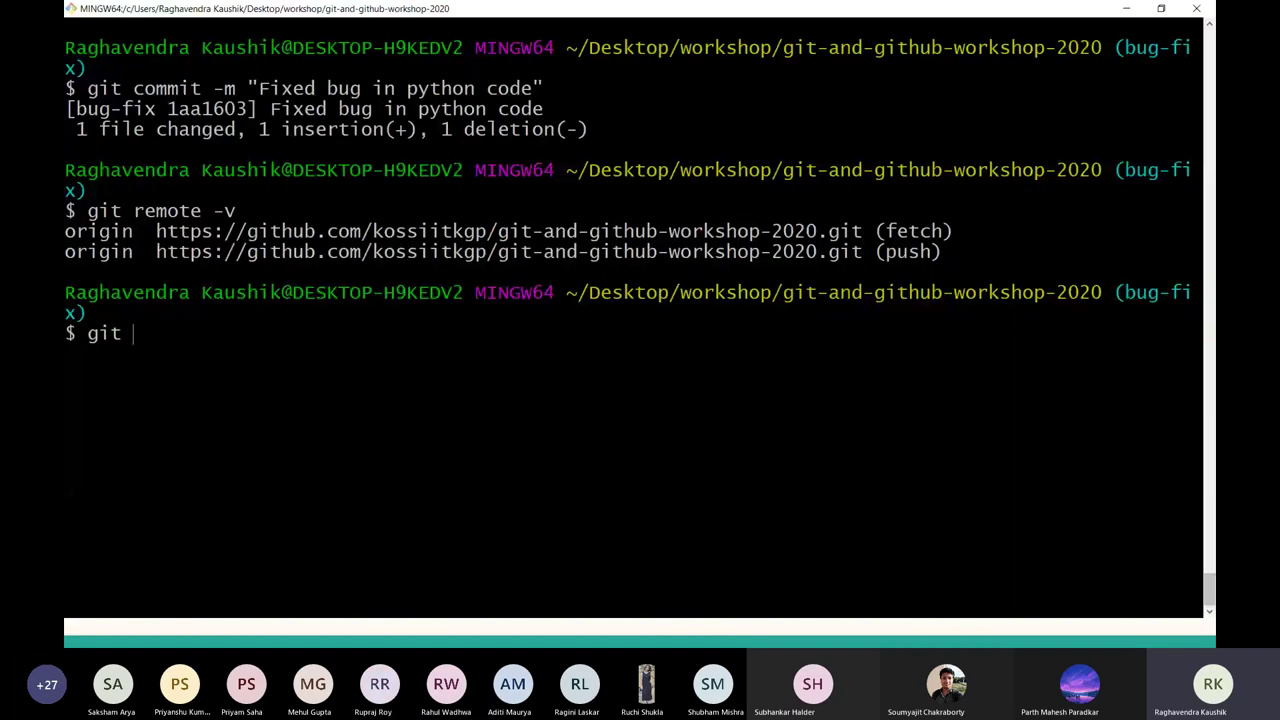
pyautogui.write('remote add ')
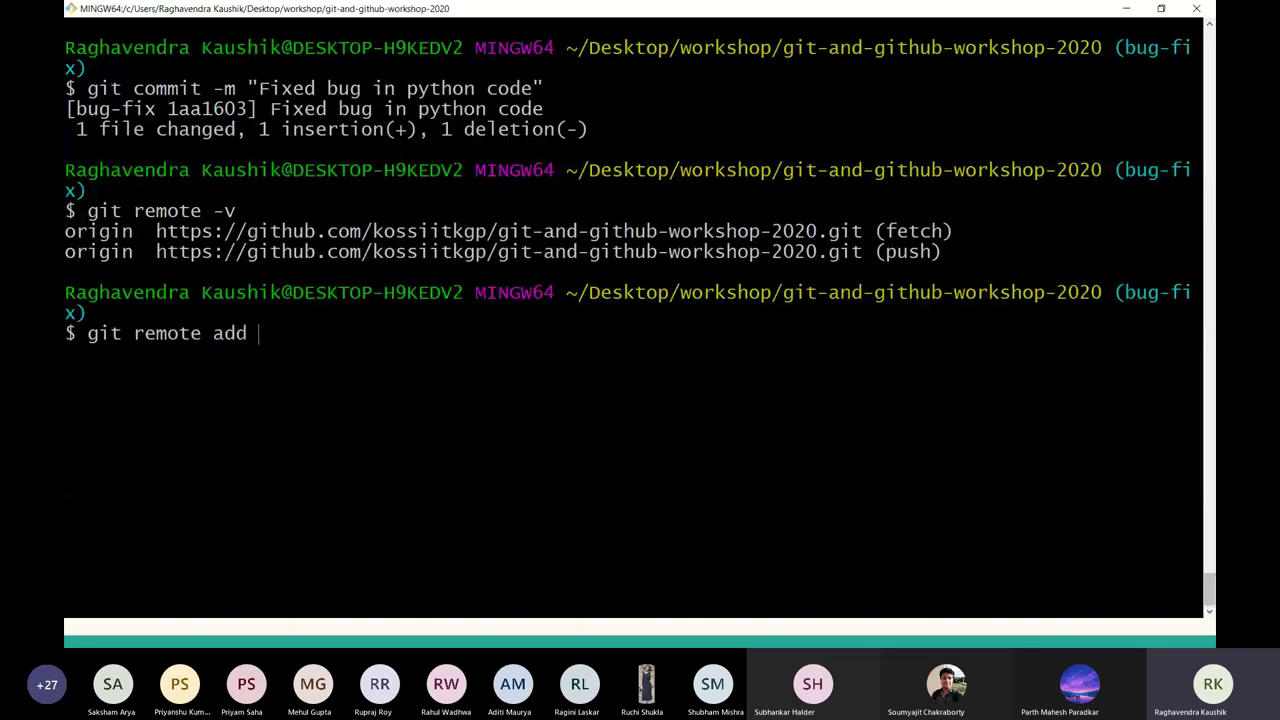
pyautogui.write('rakaar')
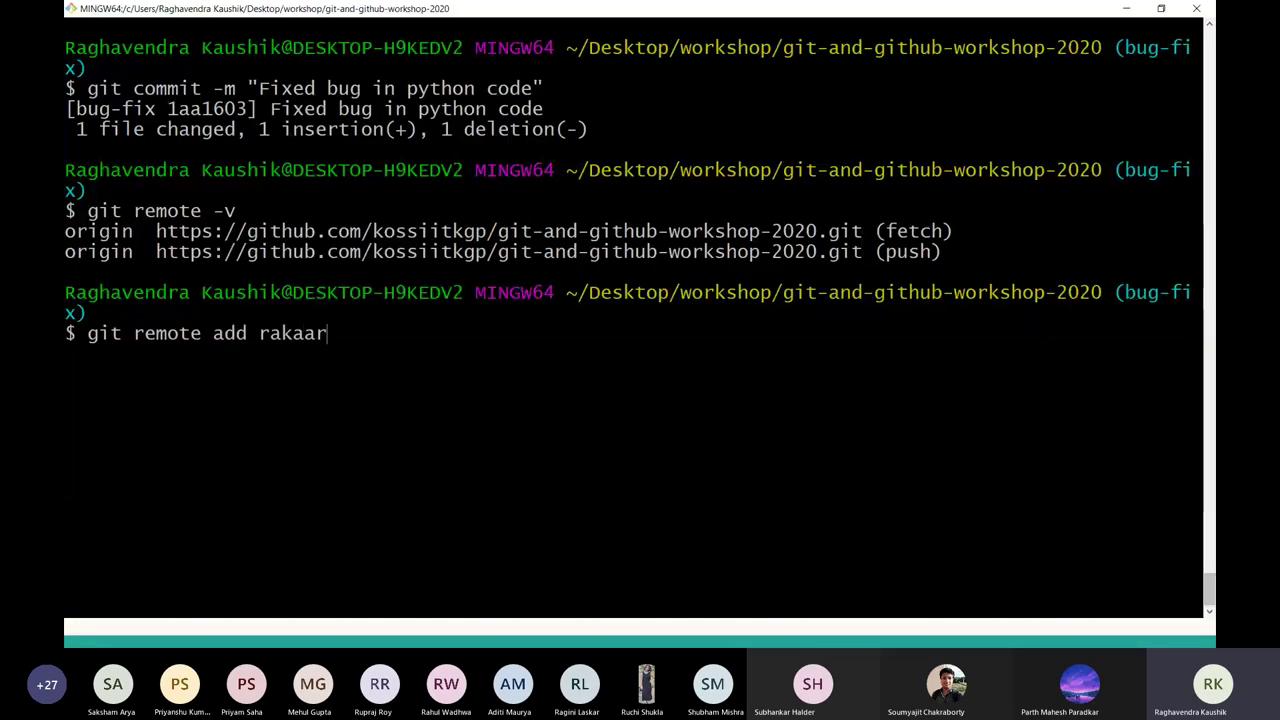
pyautogui.rightClick(338, 272)
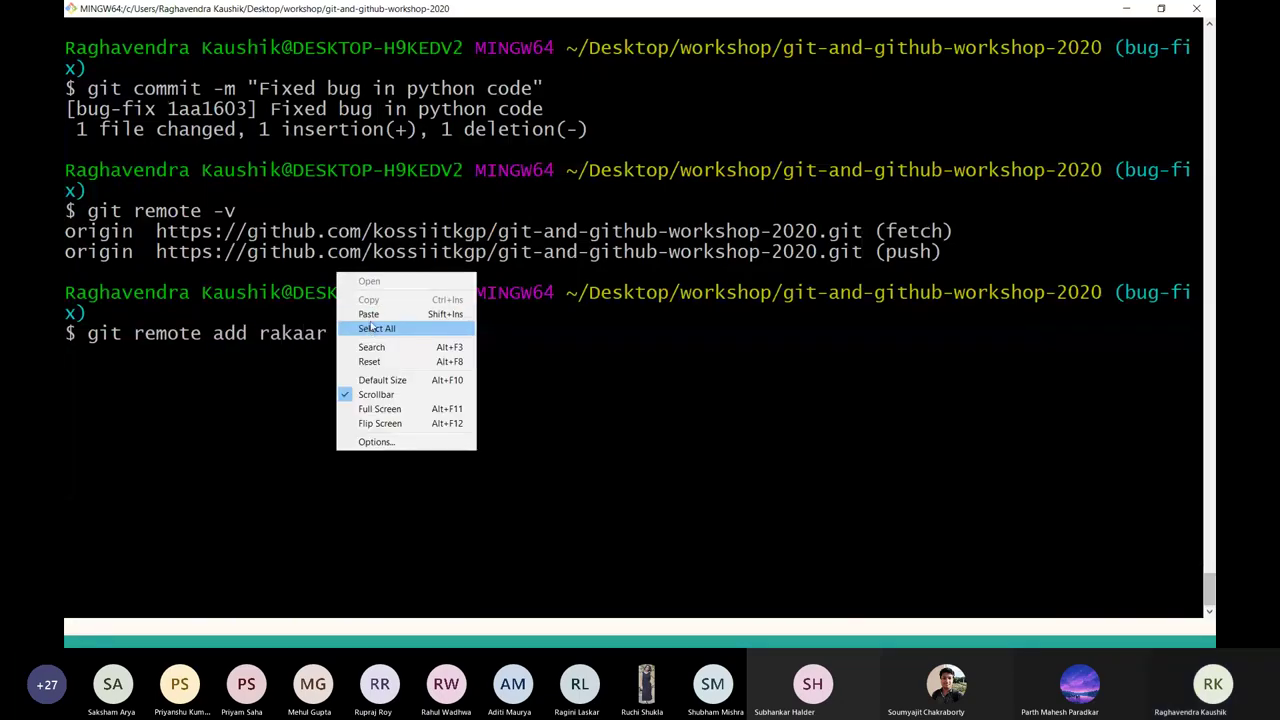
pyautogui.click(372, 310)
pyautogui.press('Return')
# Push the bug-fix branch to the fork remote.
pyautogui.write('g')
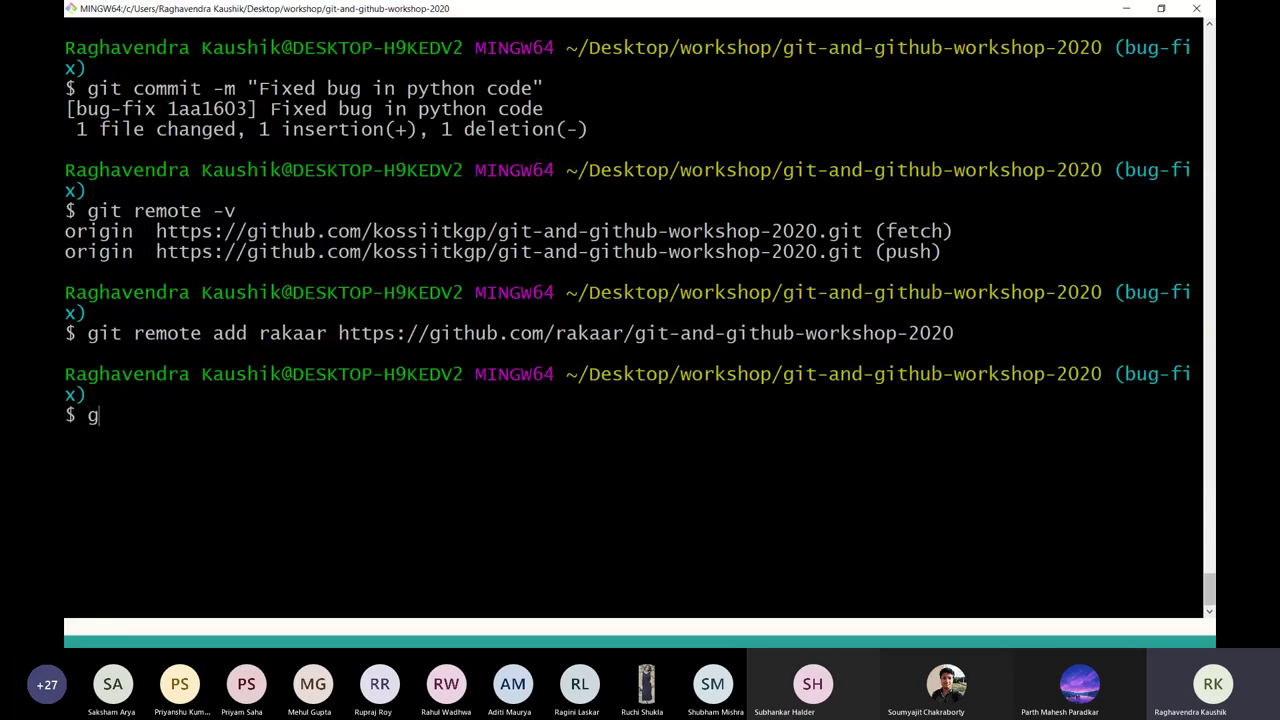
pyautogui.write('it push rakaar m')
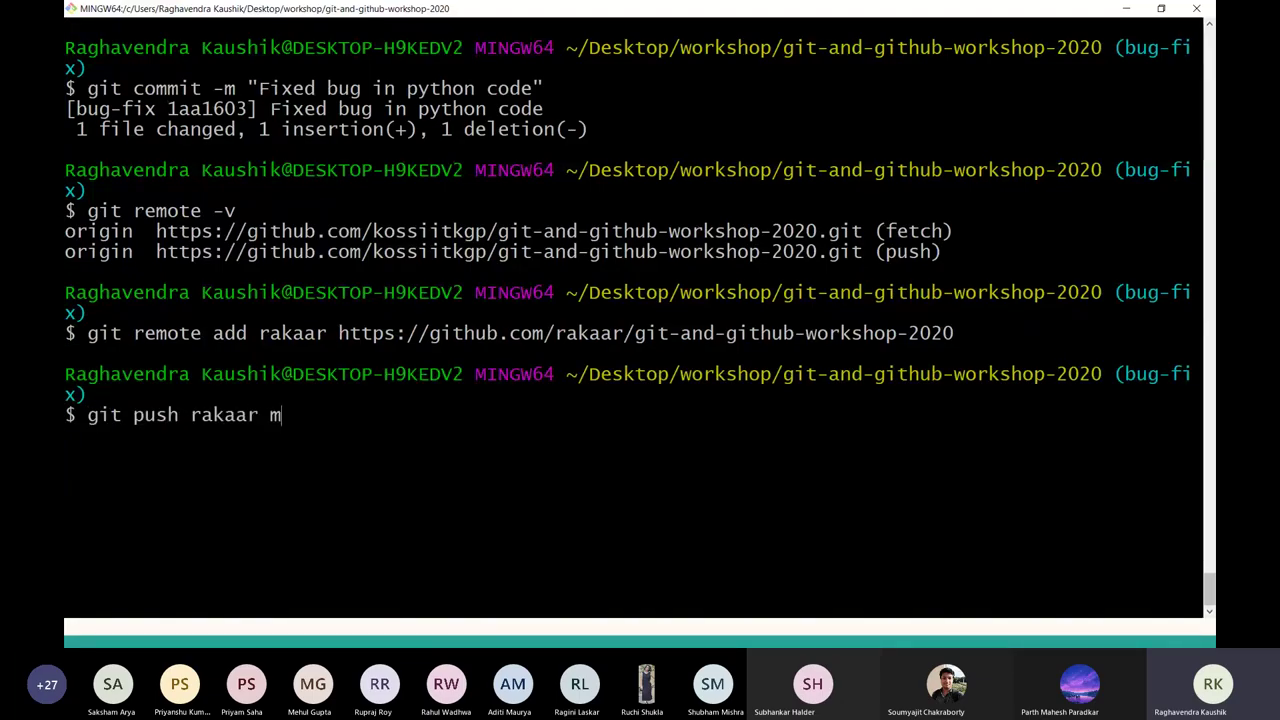
pyautogui.press('BackSpace')
pyautogui.write('bug-fix')
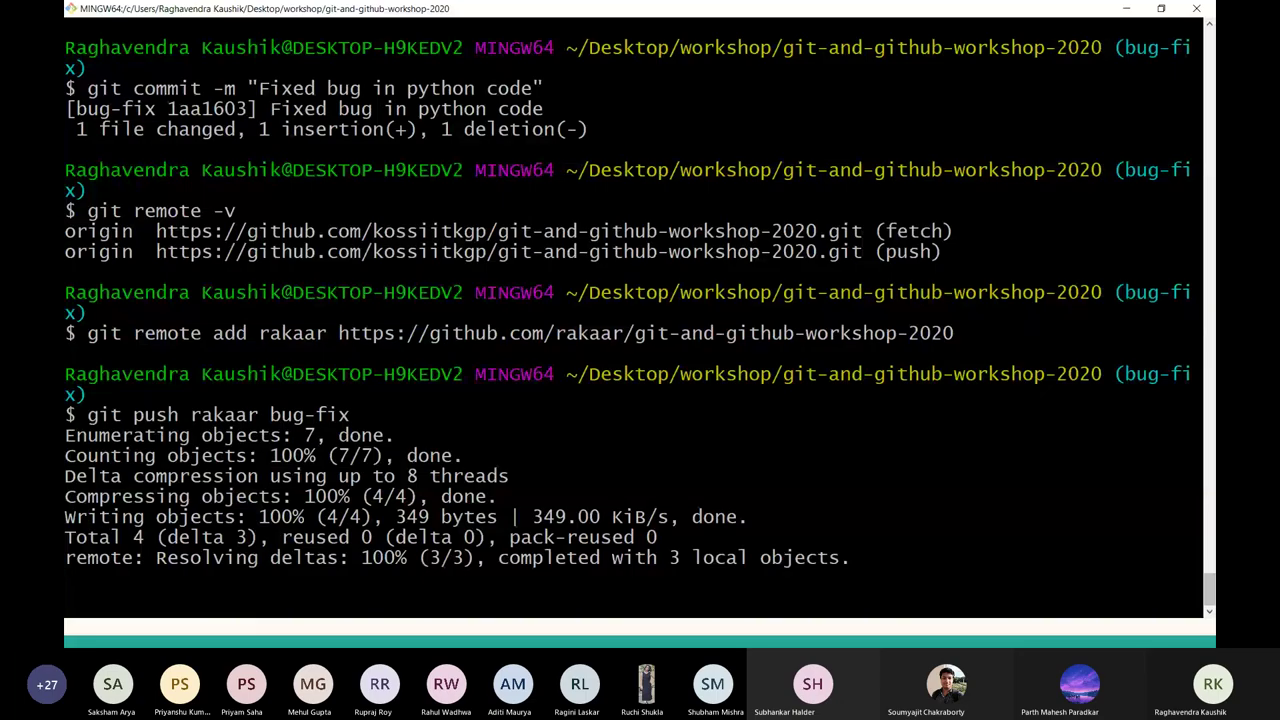
pyautogui.hotkey('alt', 'Tab')
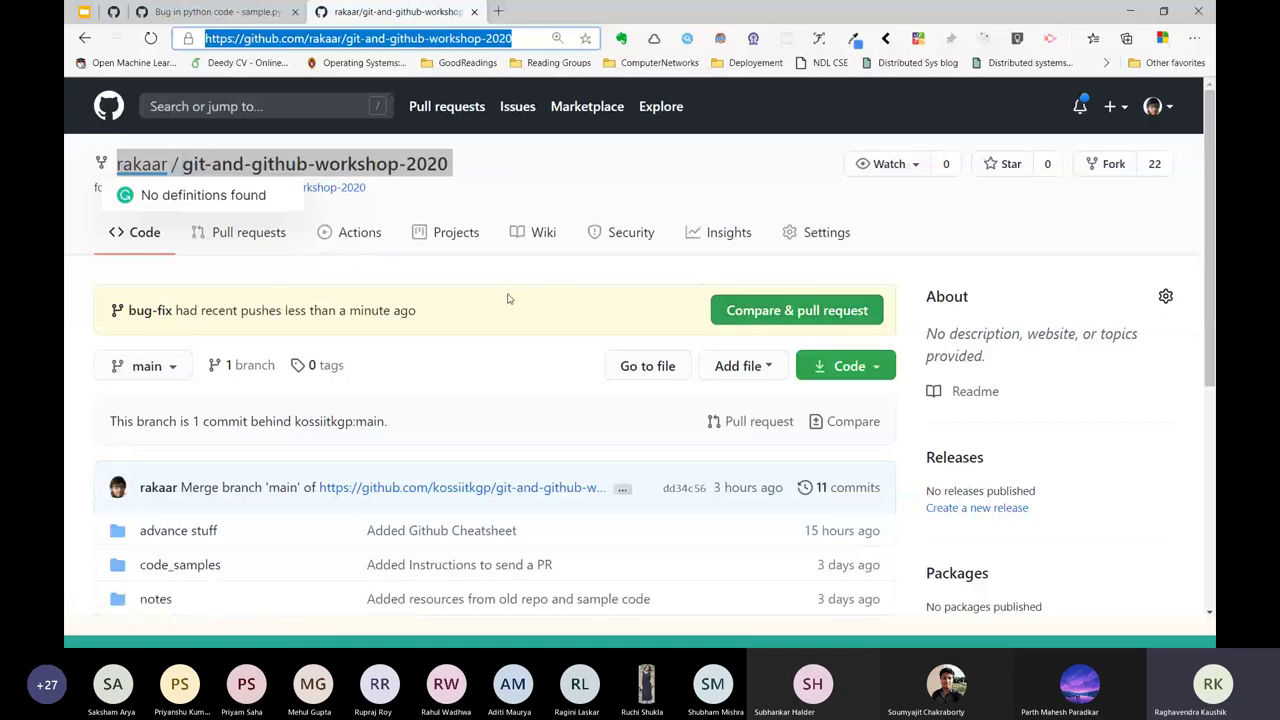
# Reload the fork page and start a pull request from the pushed bug-fix branch.
pyautogui.press('Return')
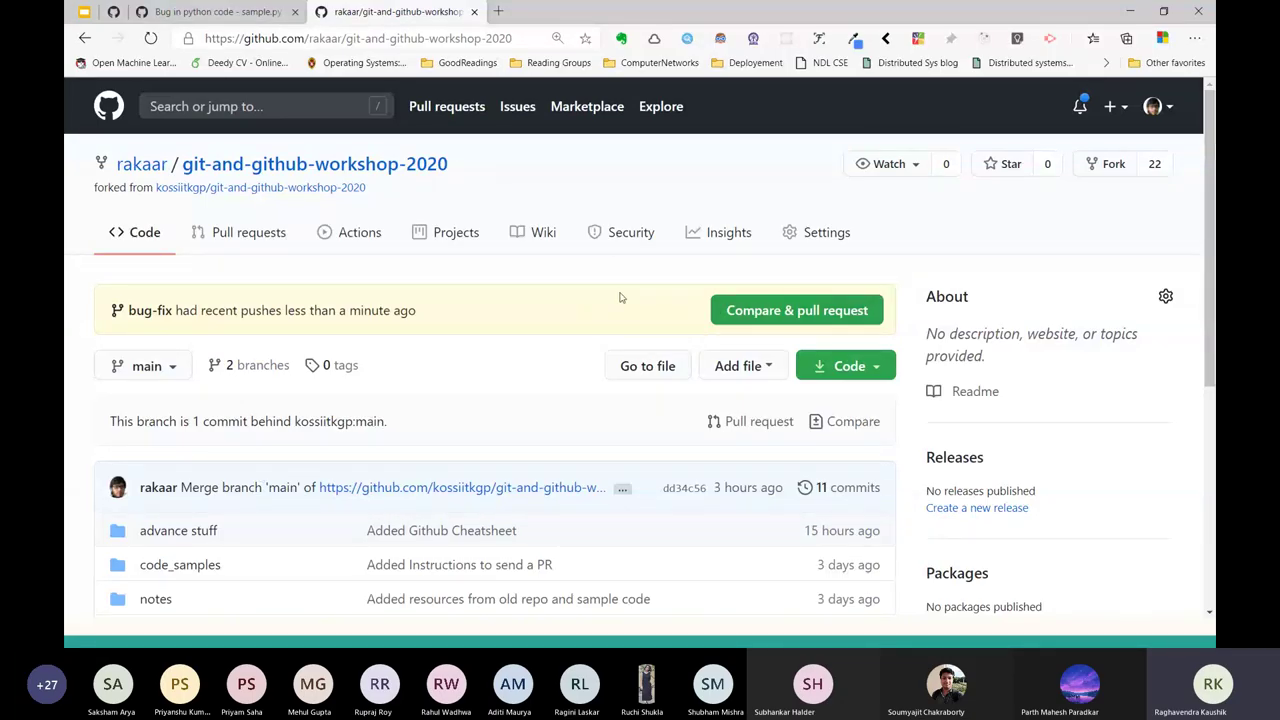
pyautogui.click(821, 323)
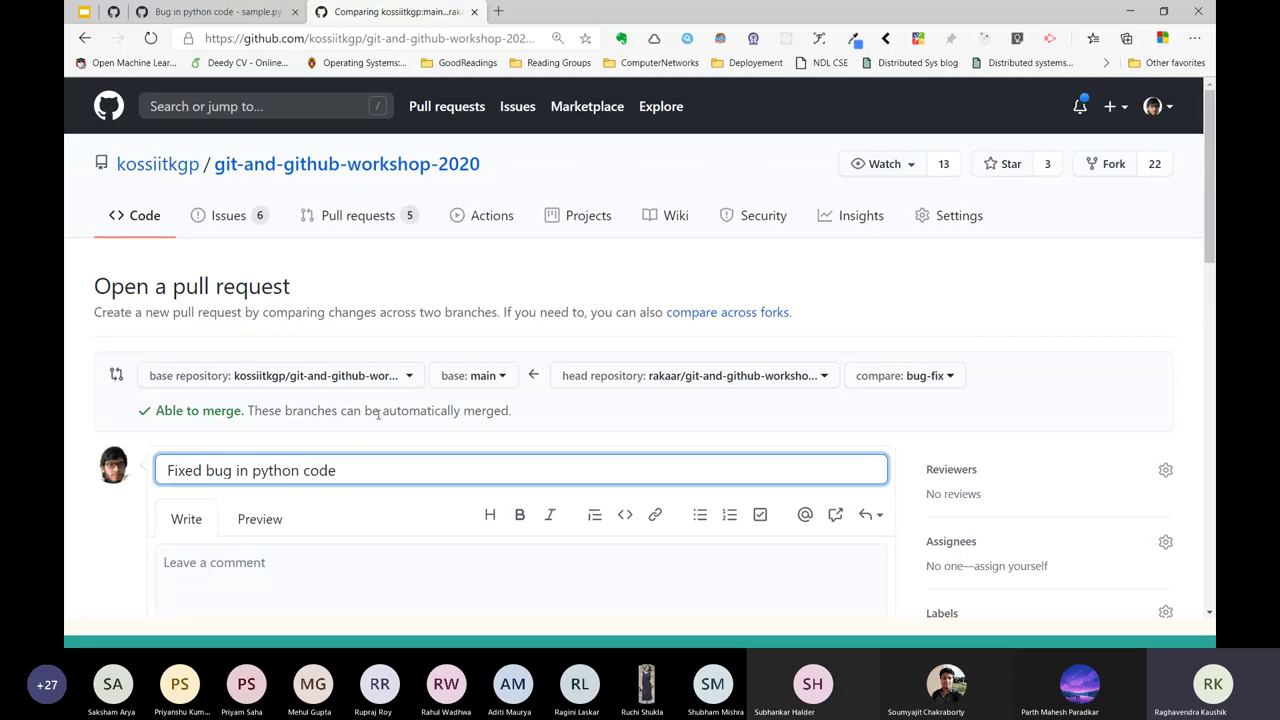
# Append 'by correcting function defintion' to the pull request title.
pyautogui.scroll(-3, 385, 410)
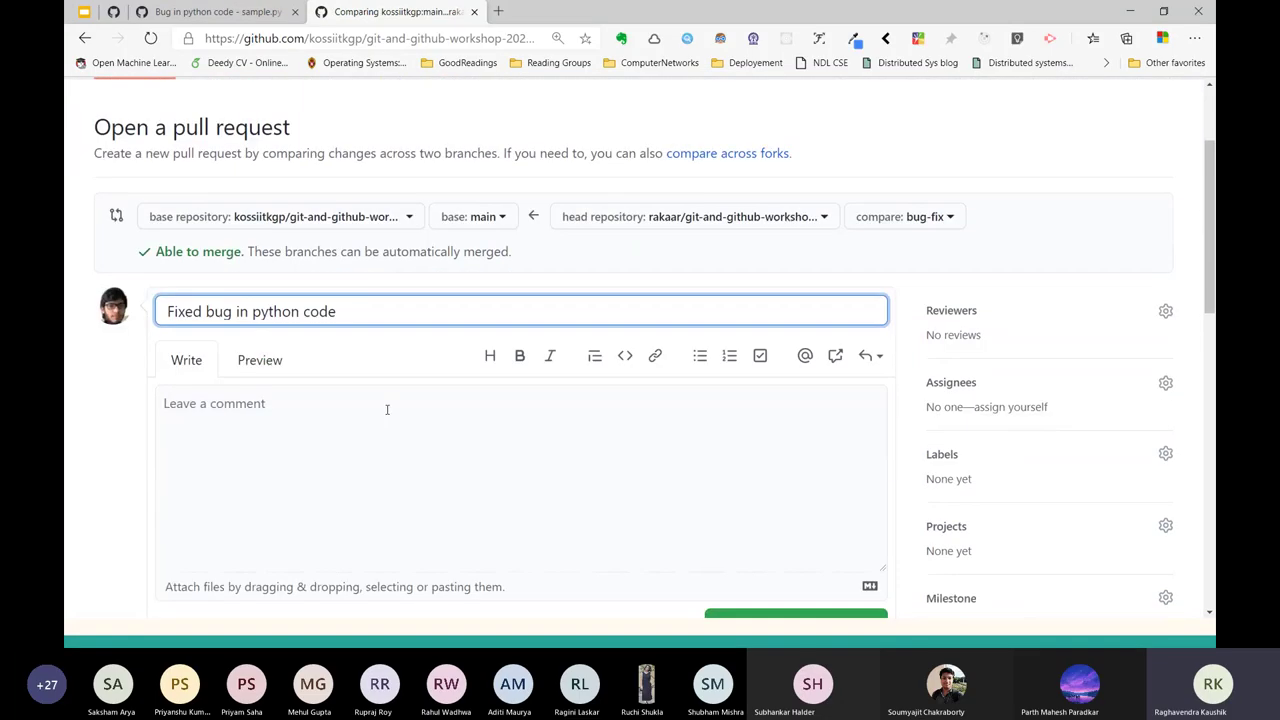
pyautogui.scroll(1, 762, 187)
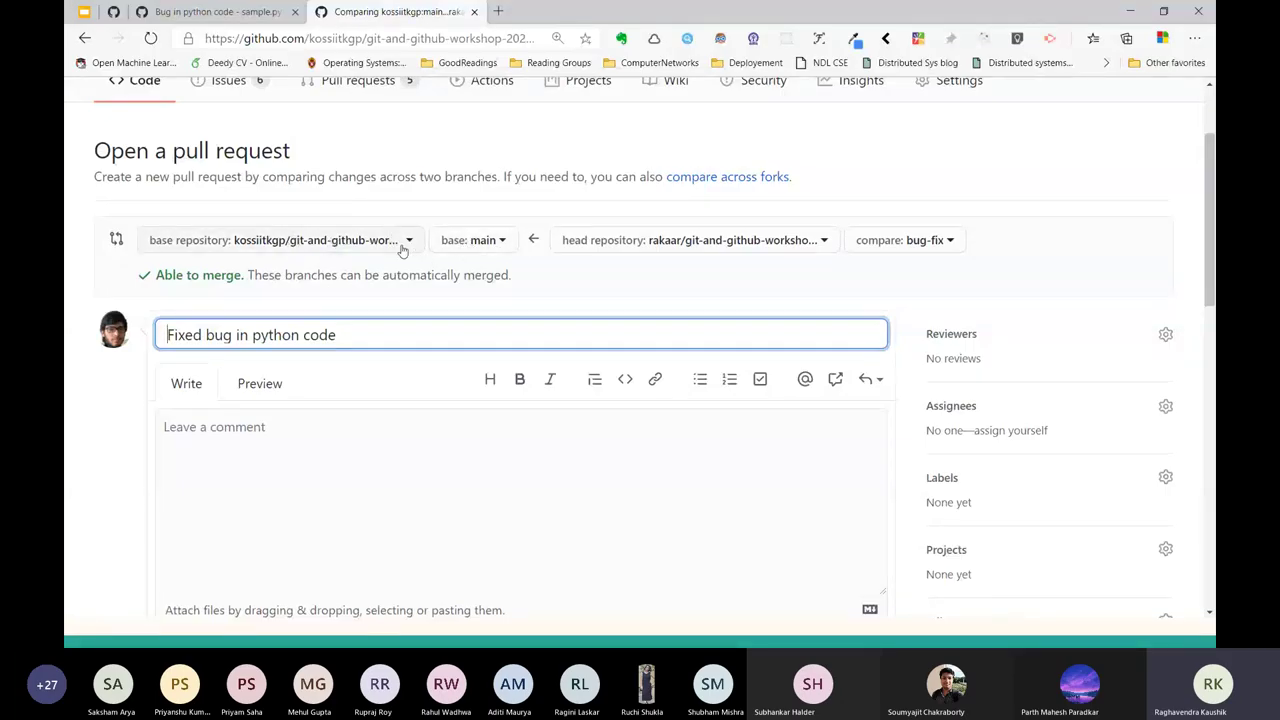
pyautogui.tripleClick(362, 334)
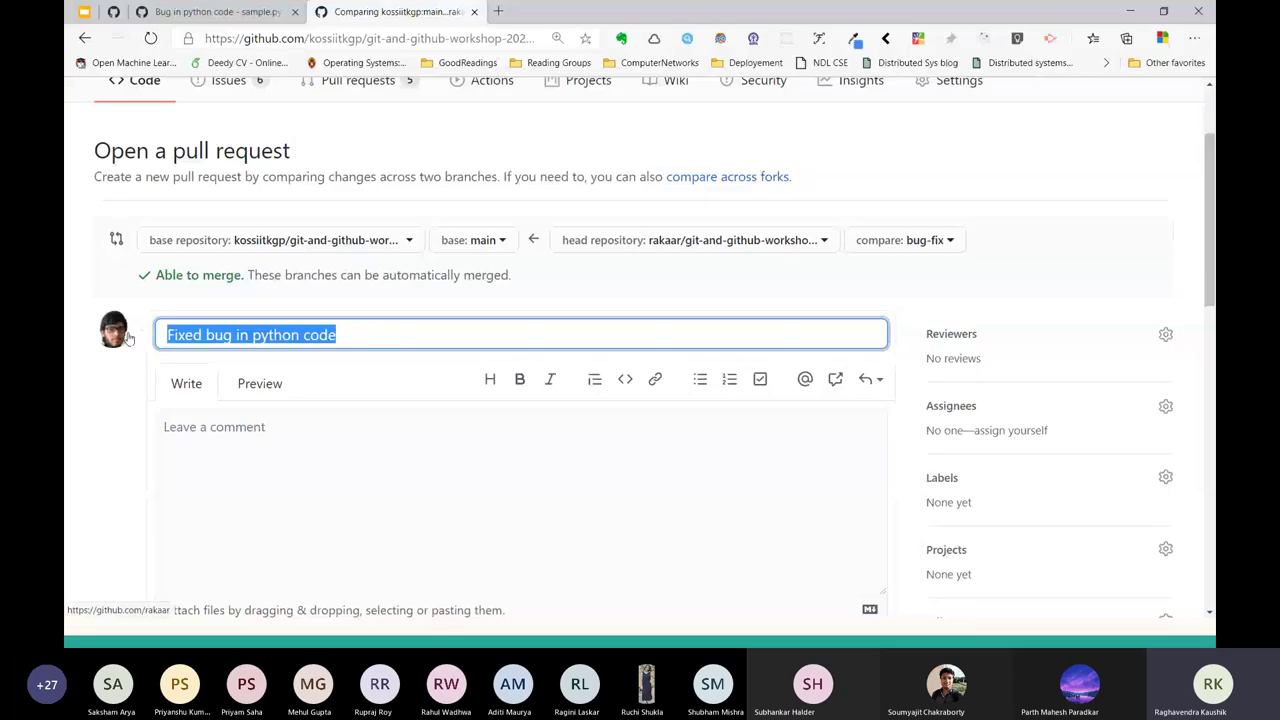
pyautogui.click(300, 458)
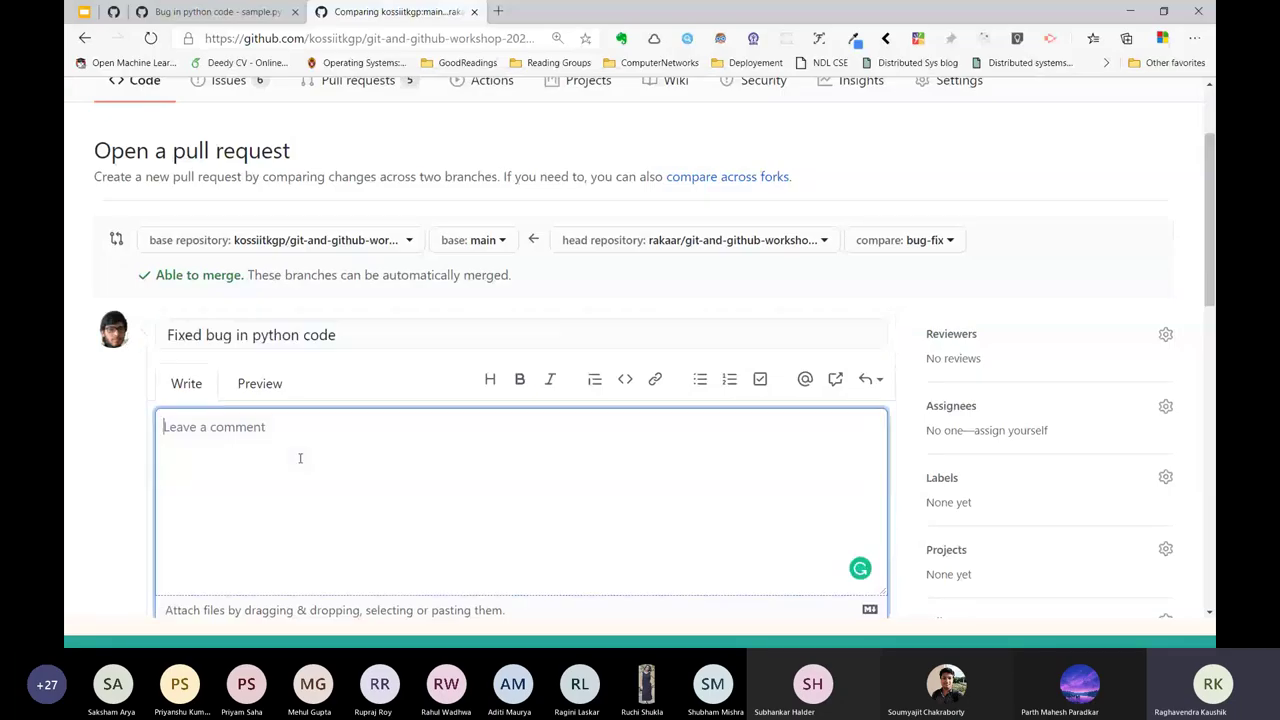
pyautogui.moveTo(342, 336); pyautogui.dragTo(138, 338)
pyautogui.click(363, 335)
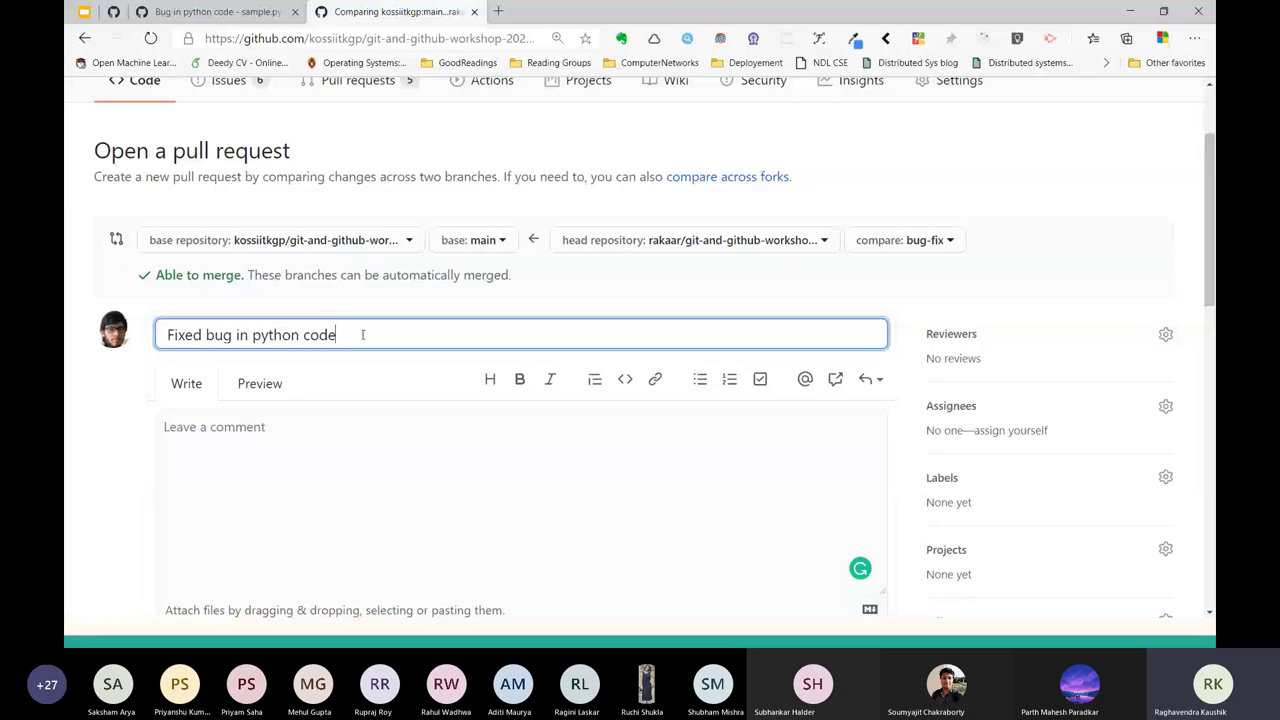
pyautogui.write('by correcting function defit')
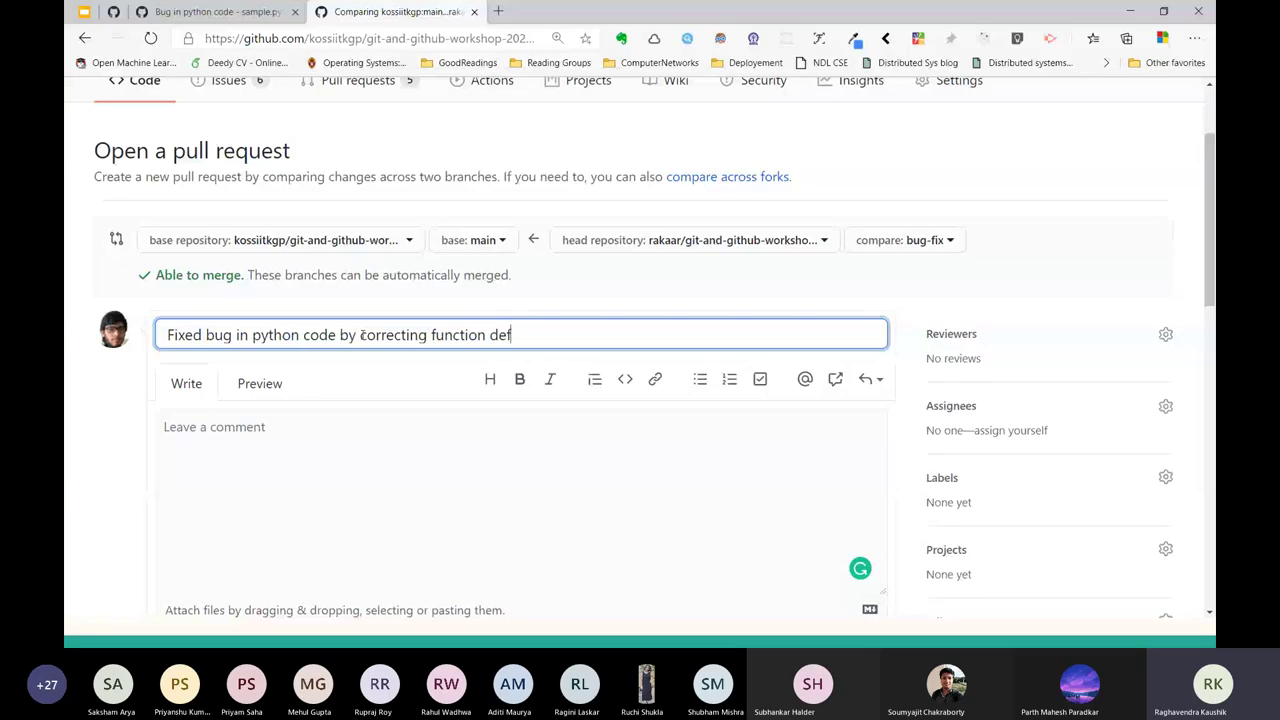
pyautogui.write('ntion')
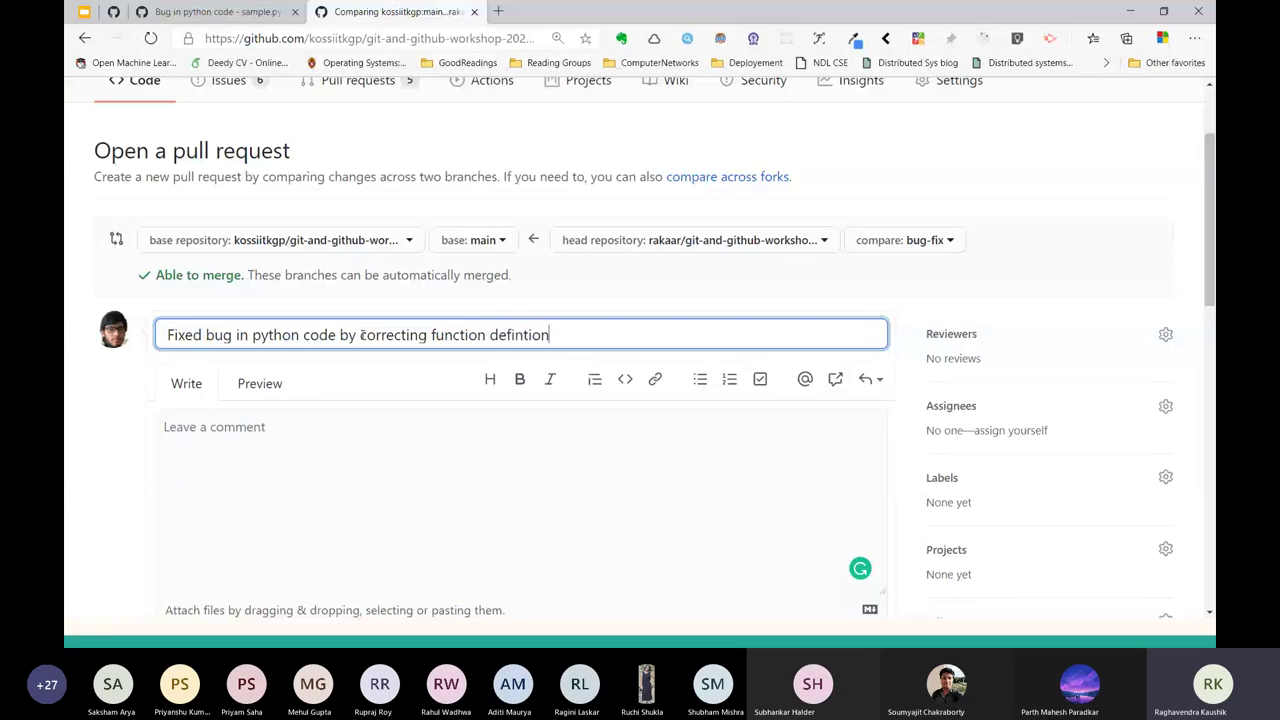
# Add the comment 'replaced the math sign to fix bug' and create the pull request.
pyautogui.click(292, 477)
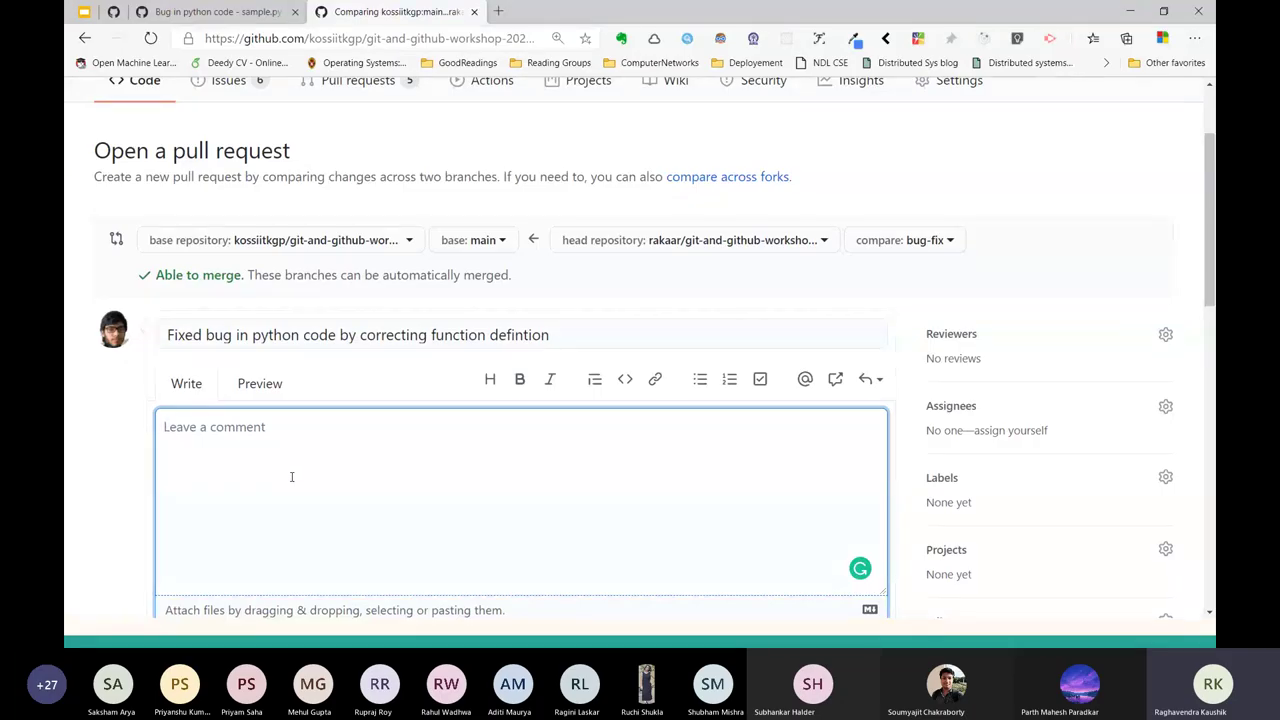
pyautogui.write('replaced the math sign')
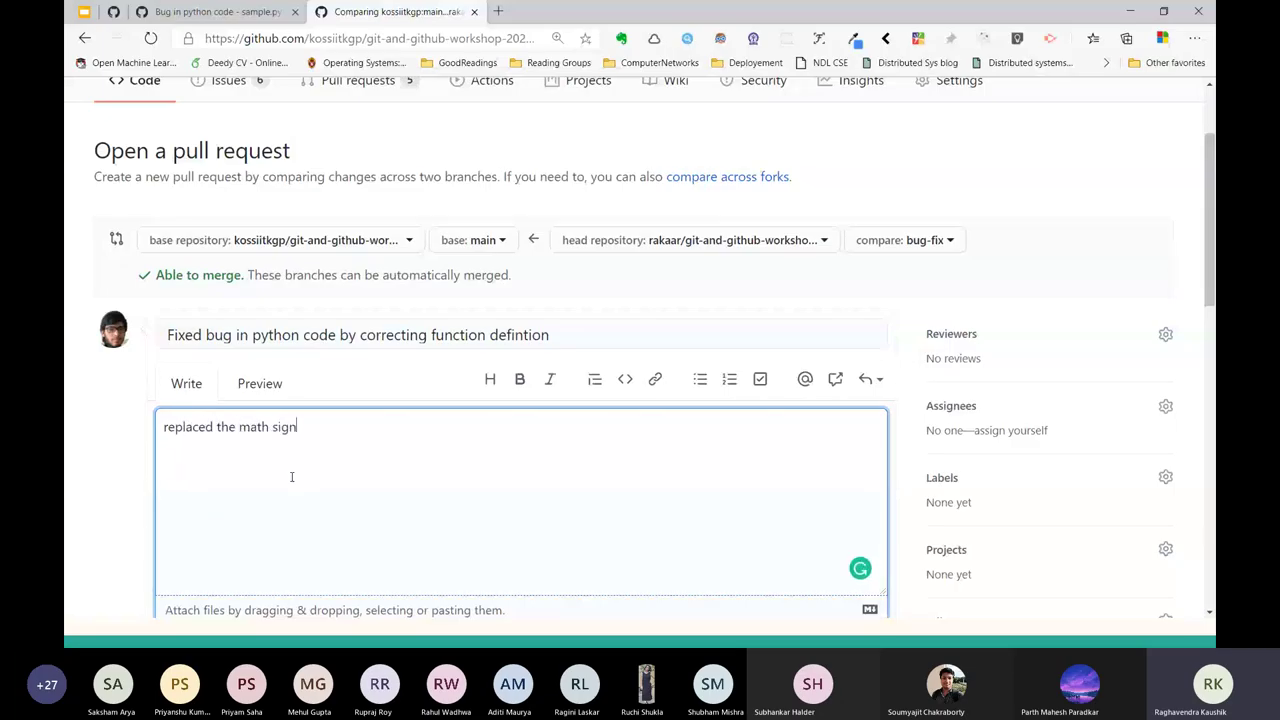
pyautogui.write(' to fix bug')
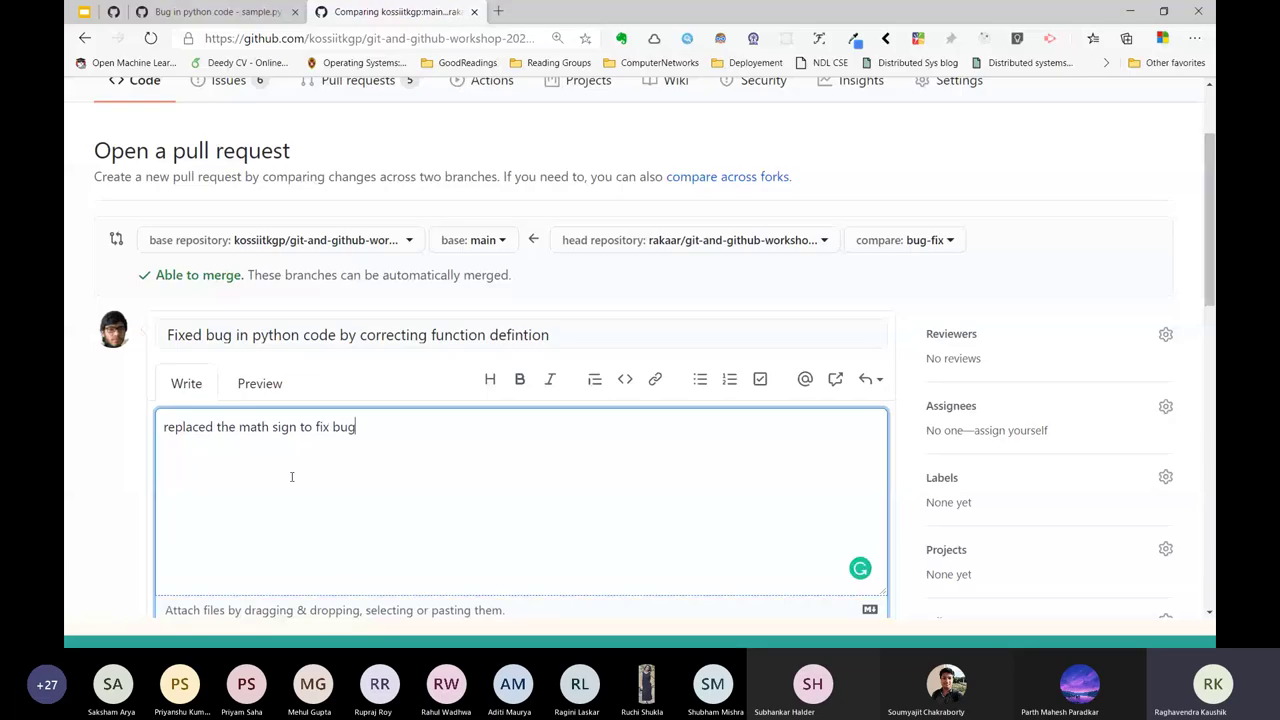
pyautogui.scroll(-3, 292, 477)
pyautogui.click(766, 360)
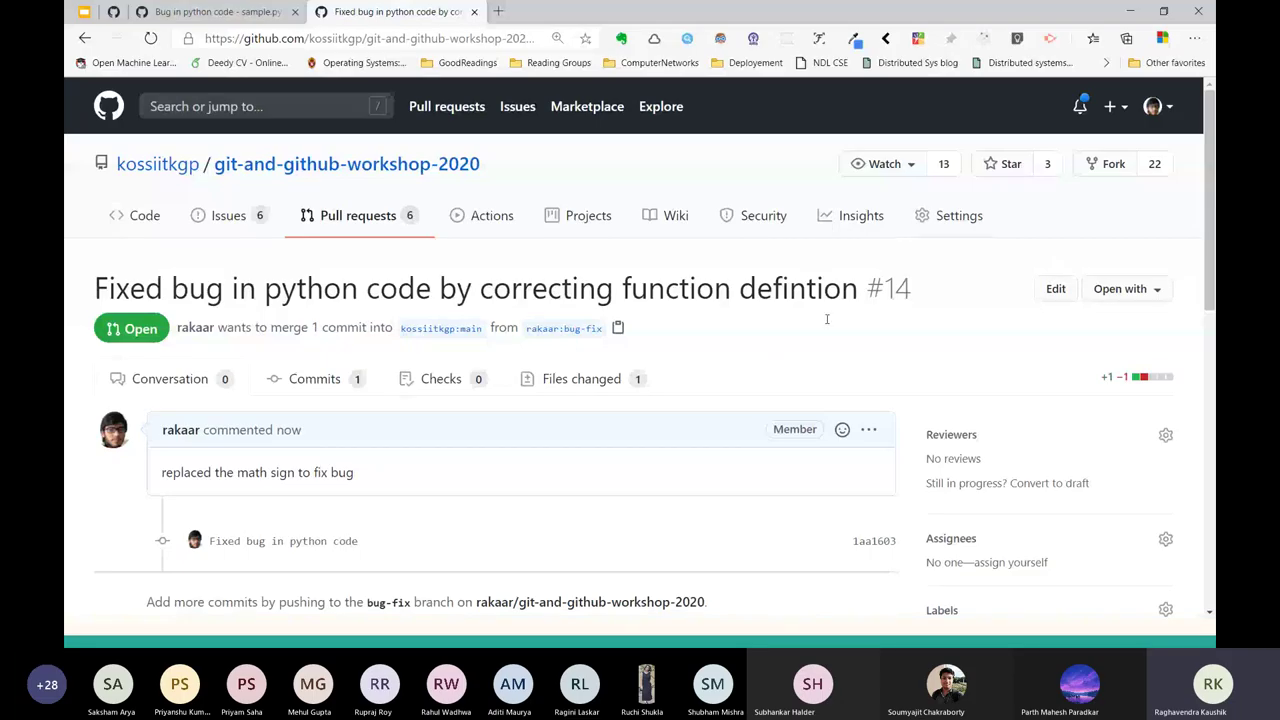
# Check the pull request's Files changed diff, return to Conversation, then go to the Teams meeting.
pyautogui.click(590, 387)
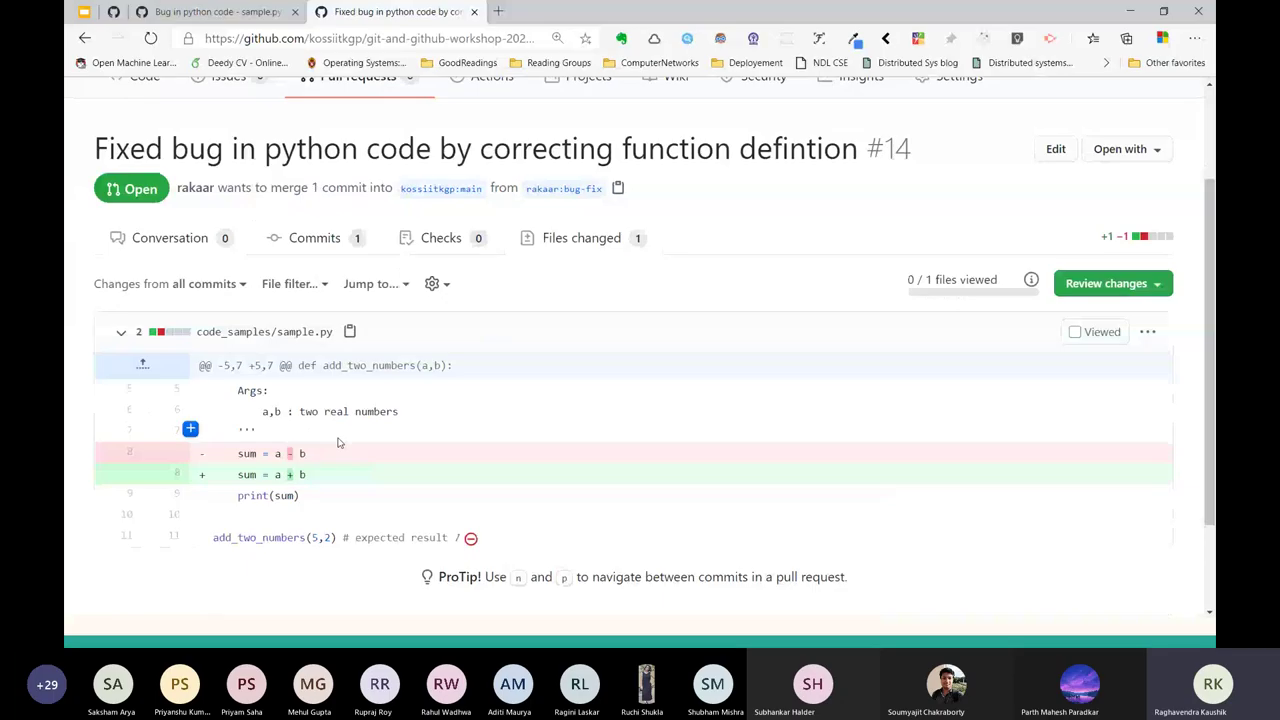
pyautogui.hotkey('alt', 'Left')
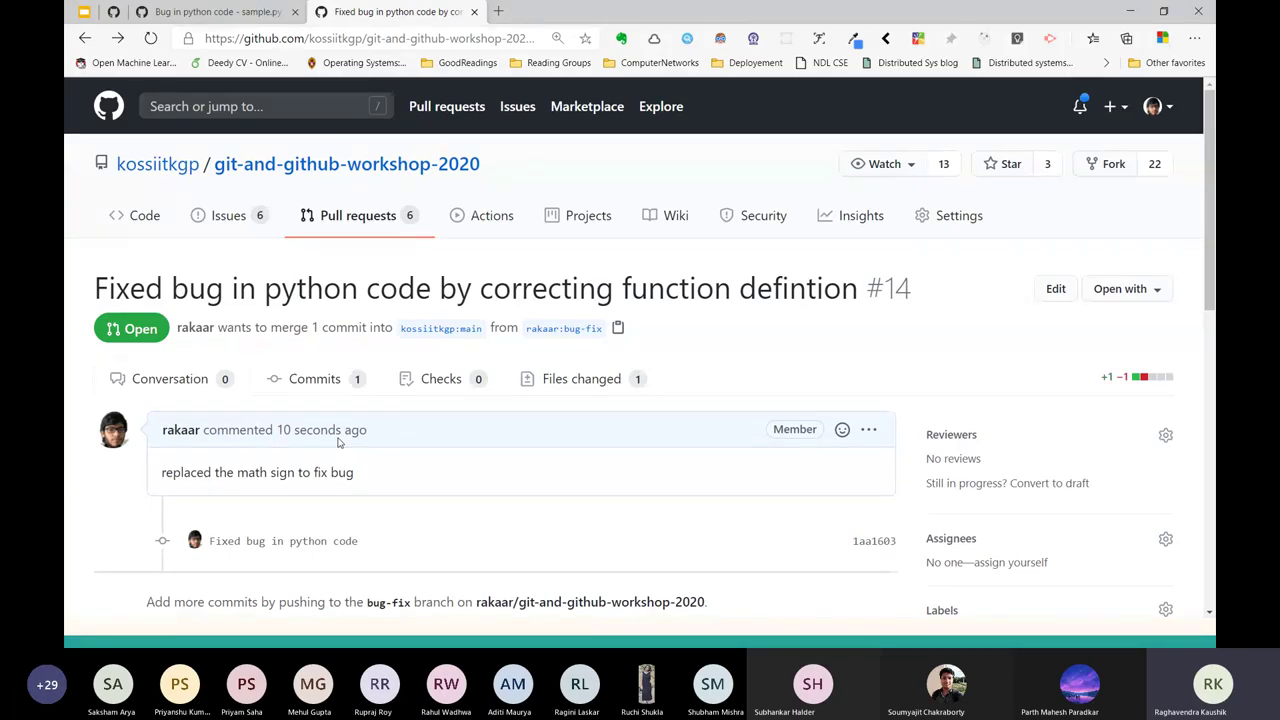
pyautogui.hotkey('alt', 'Tab')
pyautogui.hotkey('alt', 'Tab')
pyautogui.hotkey('alt', 'Tab')
pyautogui.hotkey('alt', 'Tab')
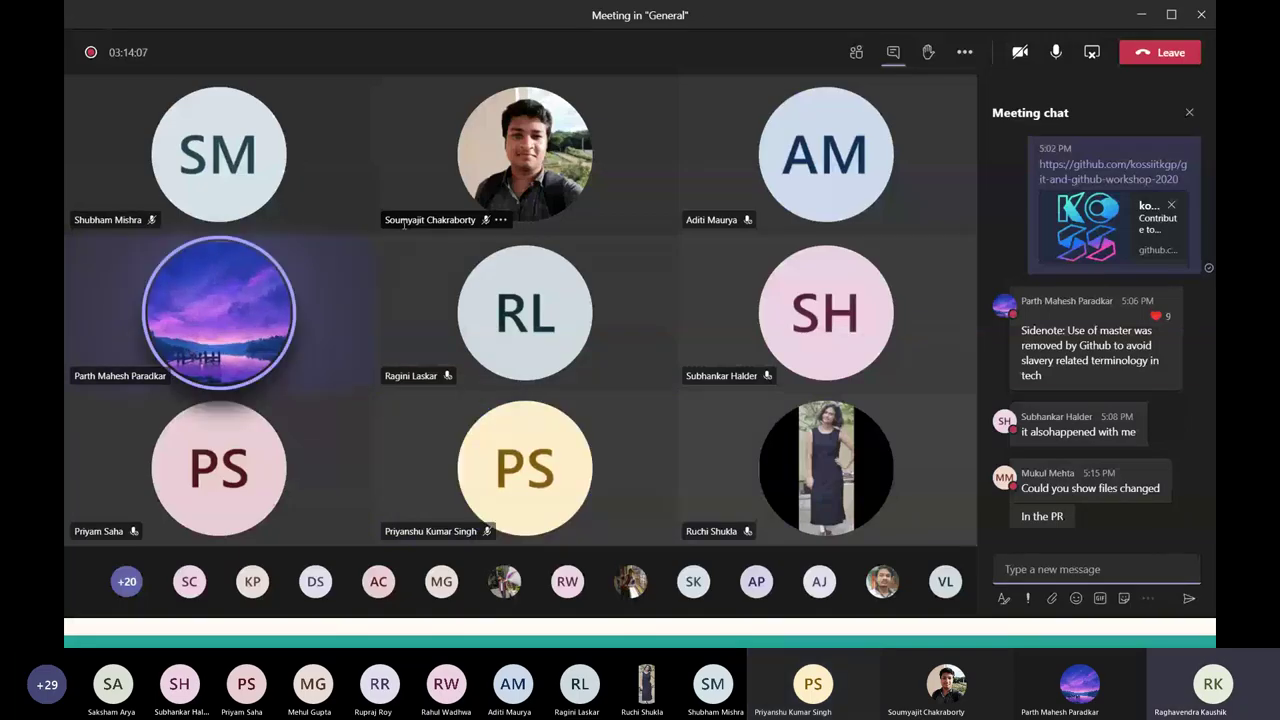
# Back in the browser, inspect the diff replacing sum = a - b with sum = a + b.
pyautogui.hotkey('alt', 'Tab')
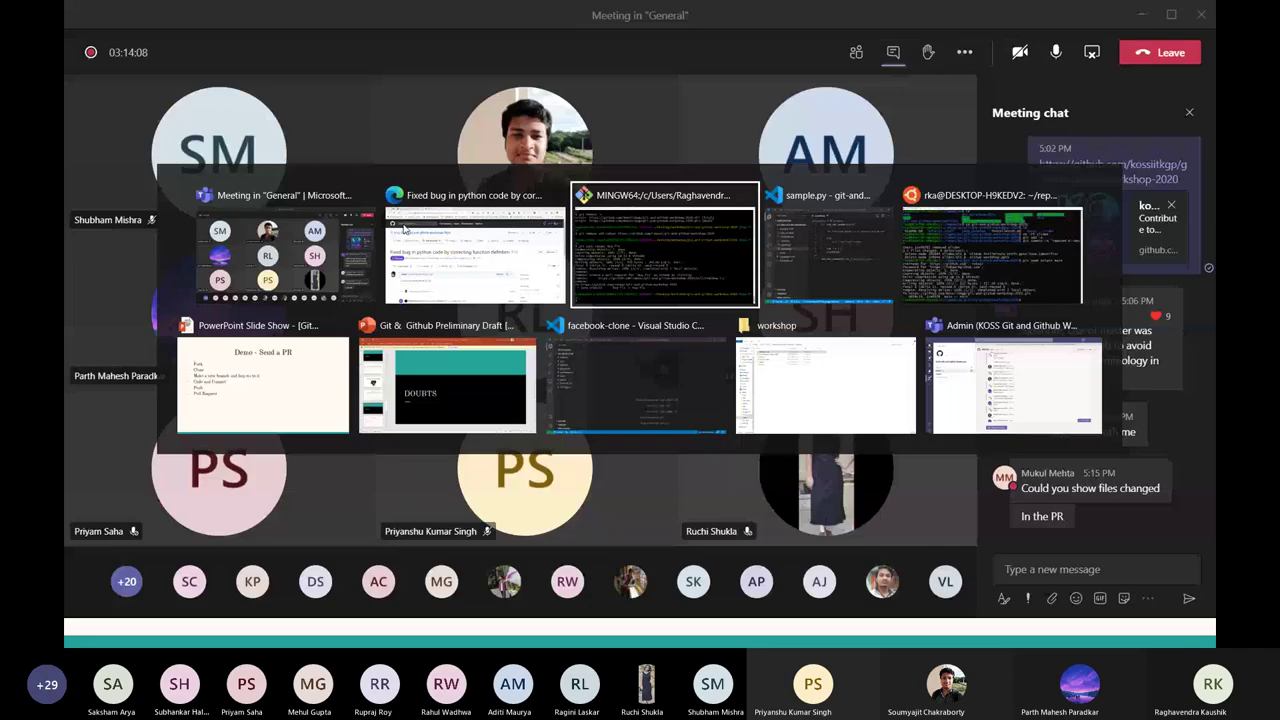
pyautogui.press('Escape')
pyautogui.hotkey('alt', 'Tab')
pyautogui.hotkey('alt', 'Tab')
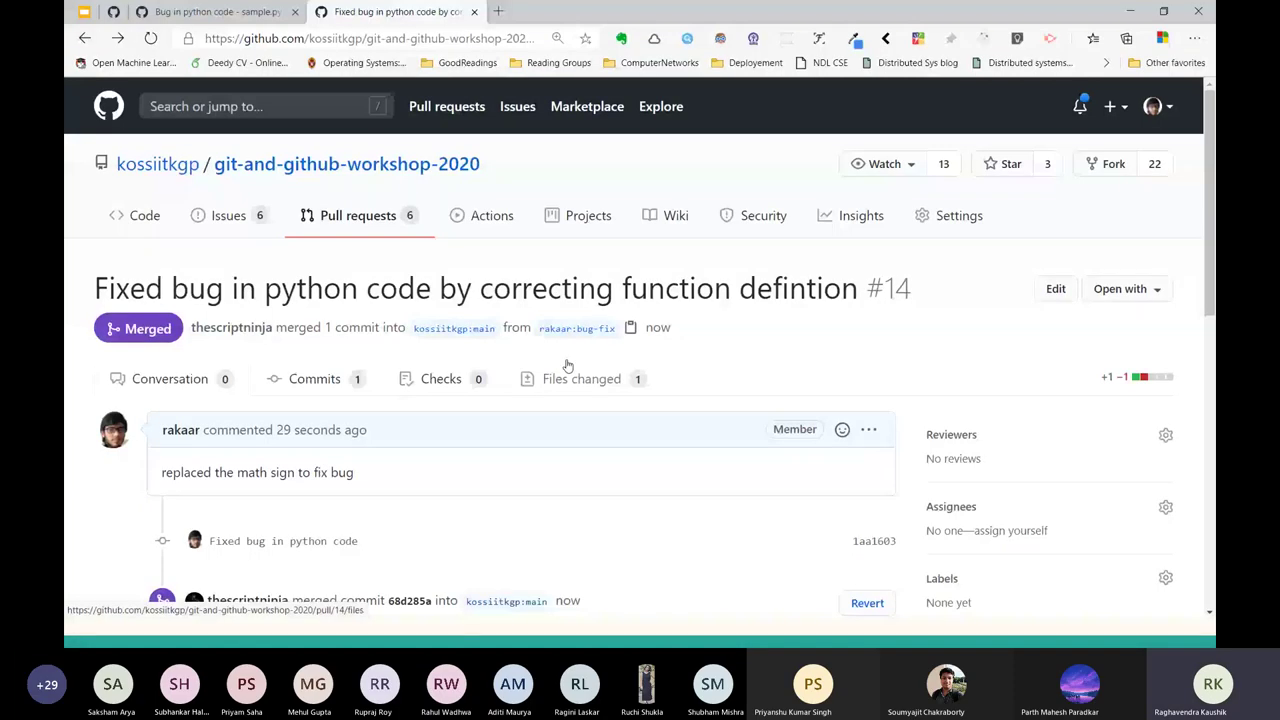
pyautogui.click(567, 366)
pyautogui.scroll(-2, 497, 394)
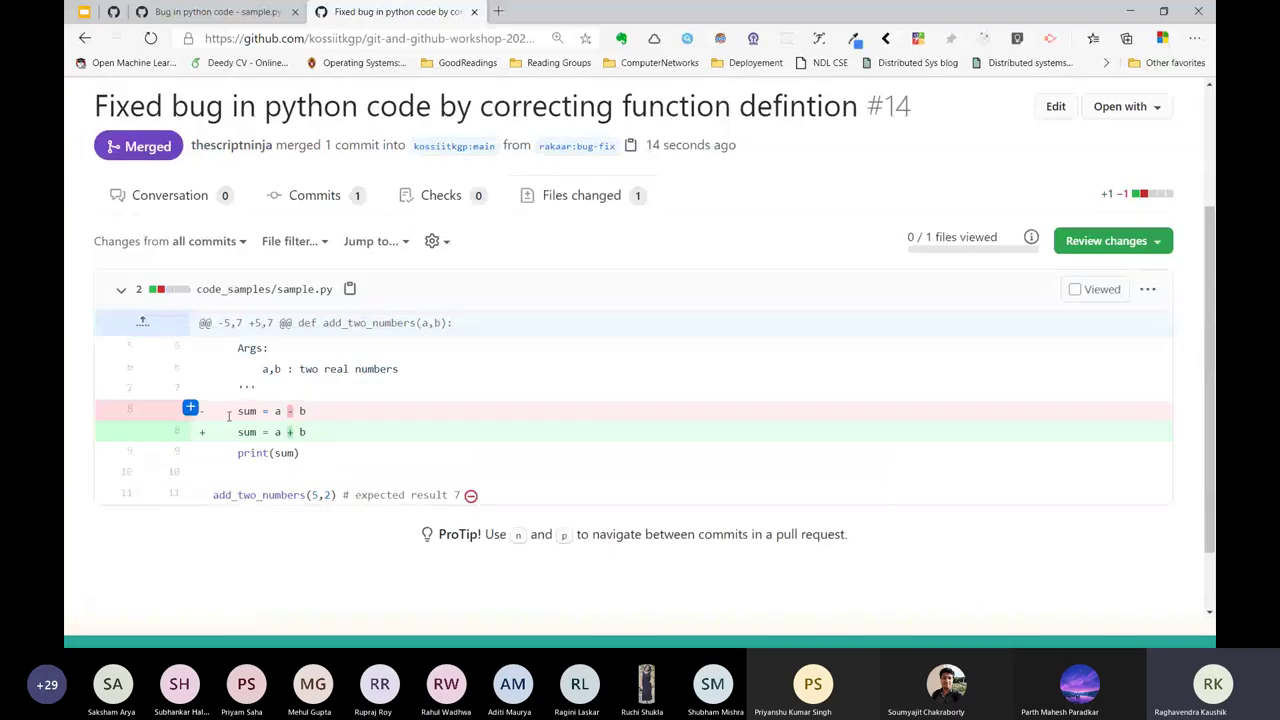
pyautogui.moveTo(211, 418)
pyautogui.mouseDown()
pyautogui.moveTo(345, 414)
pyautogui.moveTo(212, 432)
pyautogui.mouseUp()
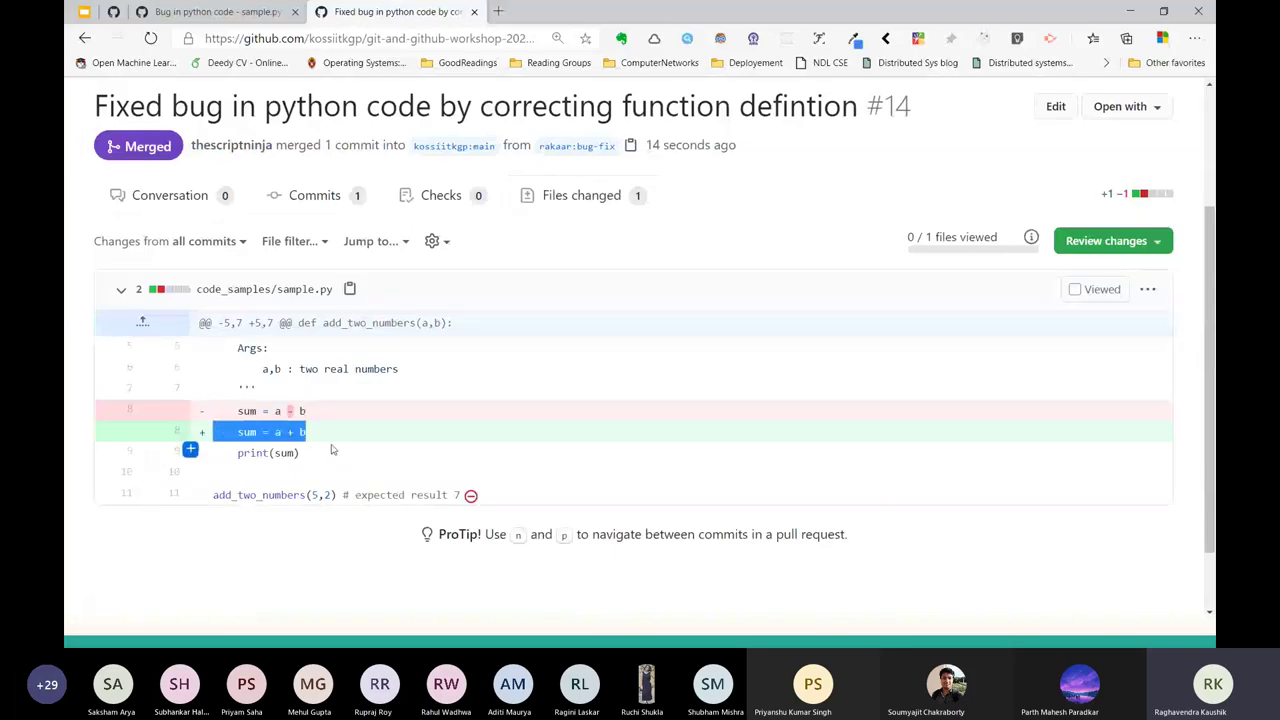
pyautogui.moveTo(310, 411); pyautogui.dragTo(244, 411)
pyautogui.click(335, 413)
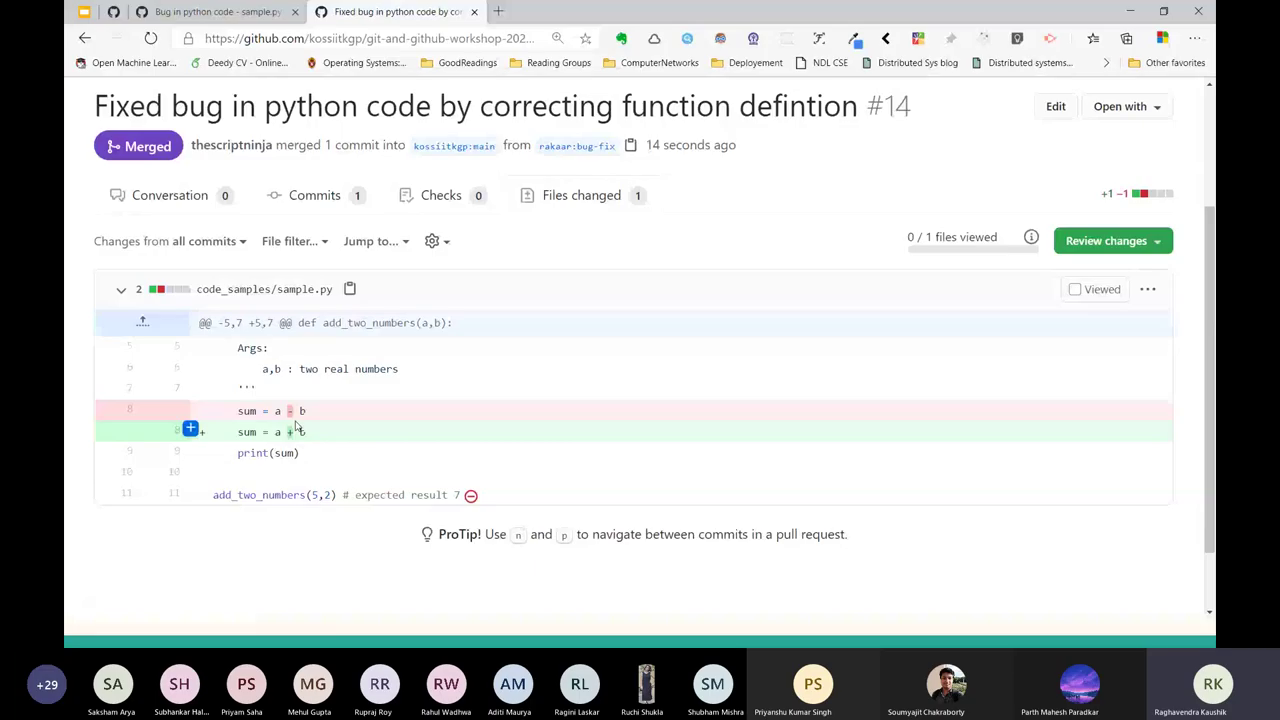
pyautogui.moveTo(337, 421); pyautogui.dragTo(214, 411)
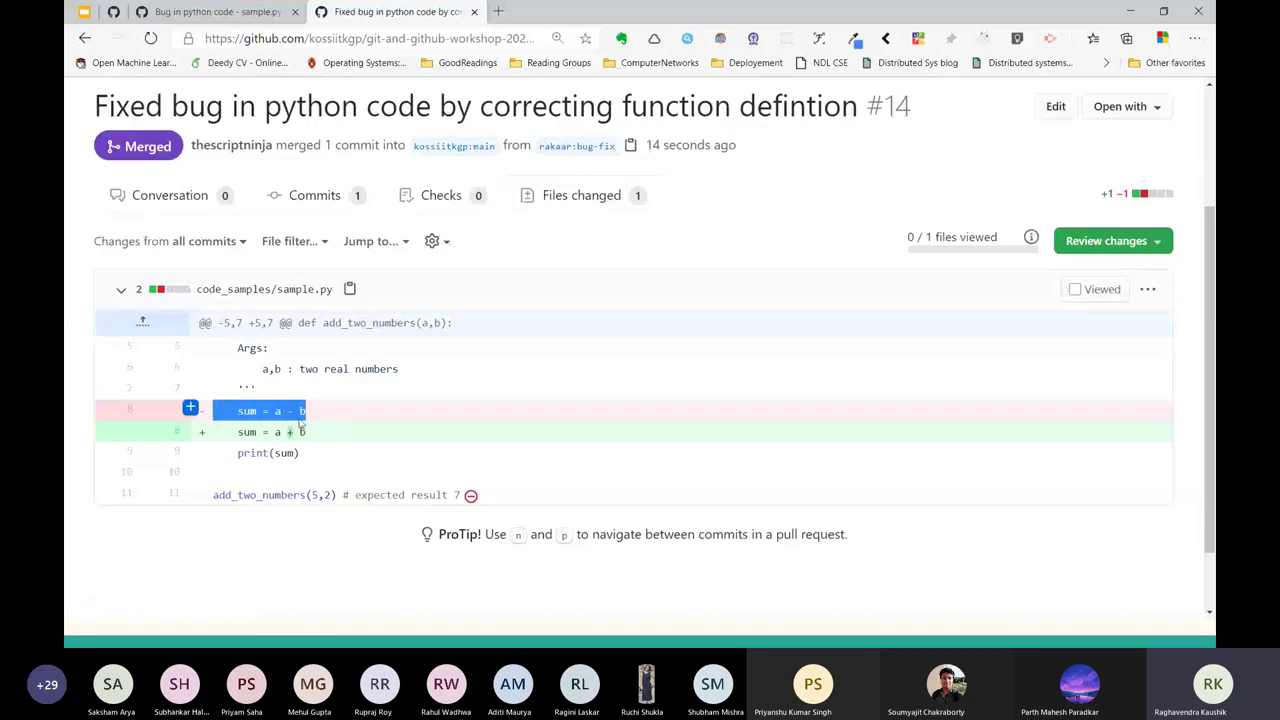
pyautogui.moveTo(334, 431); pyautogui.dragTo(226, 432)
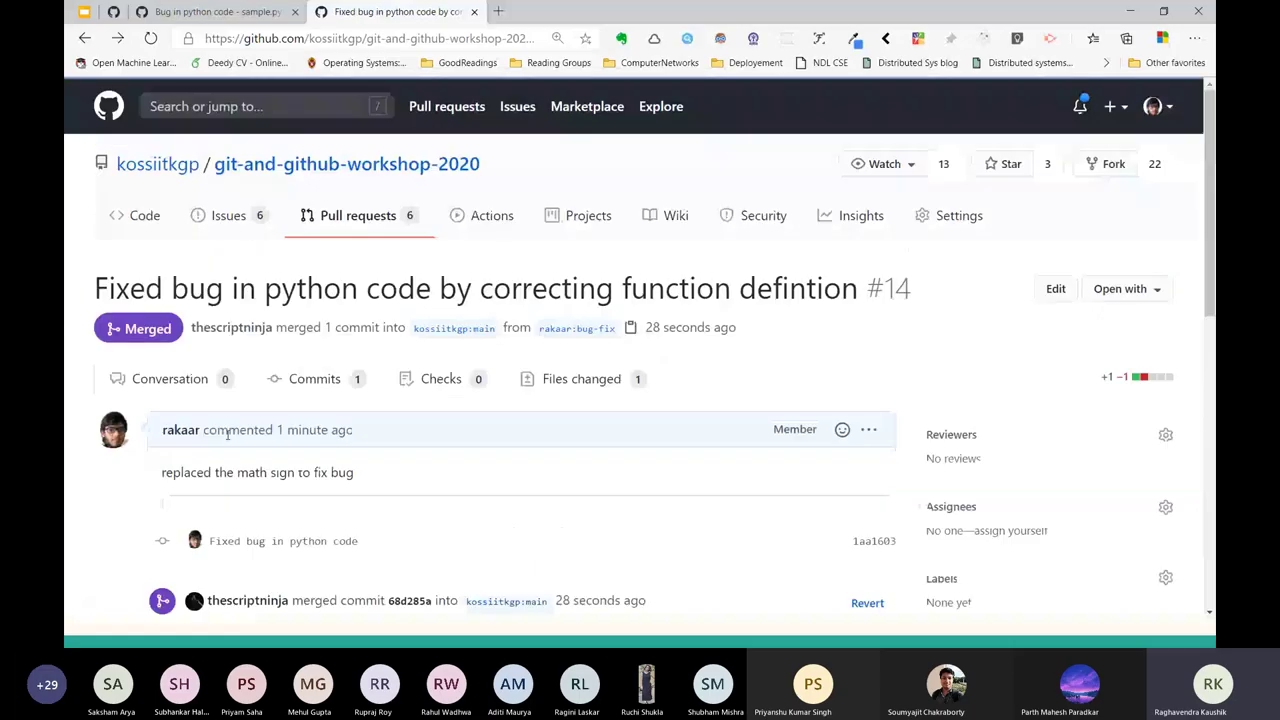
pyautogui.scroll(-3, 205, 345)
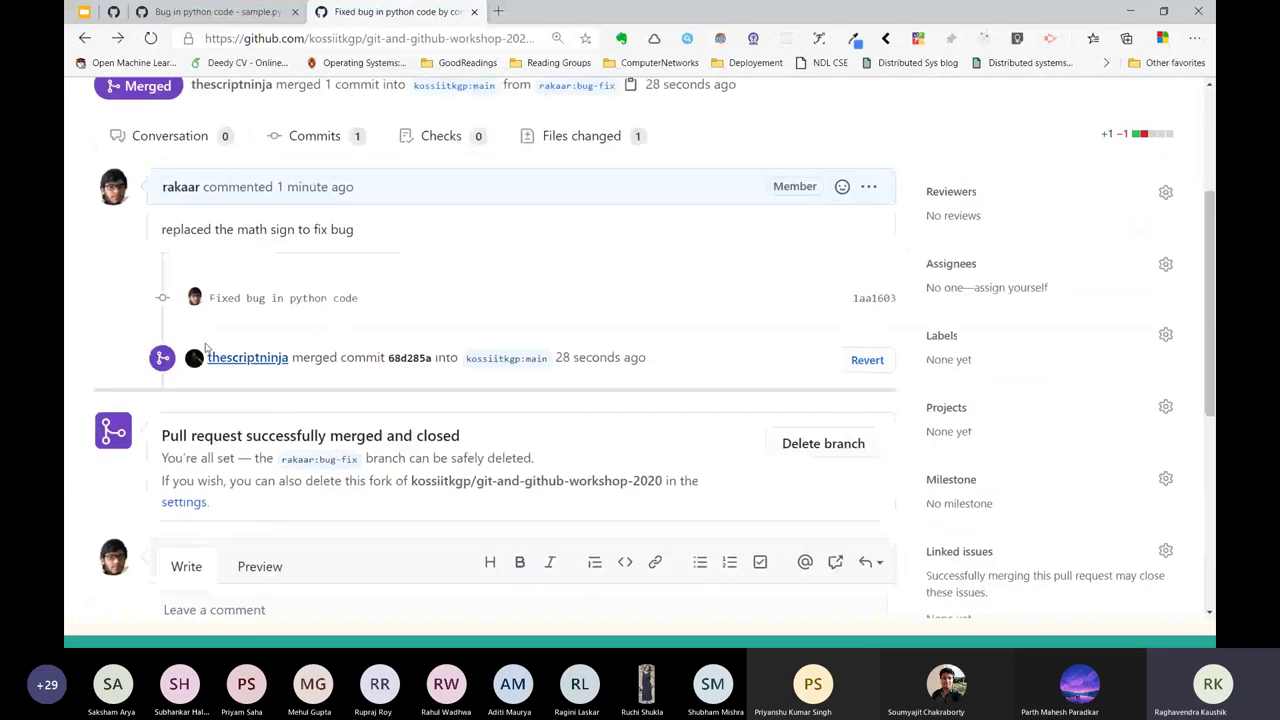
# Confirm pull request #14 was merged into kossiitkgp:main by a maintainer.
pyautogui.rightClick(711, 334)
pyautogui.click(213, 342)
pyautogui.doubleClick(230, 357)
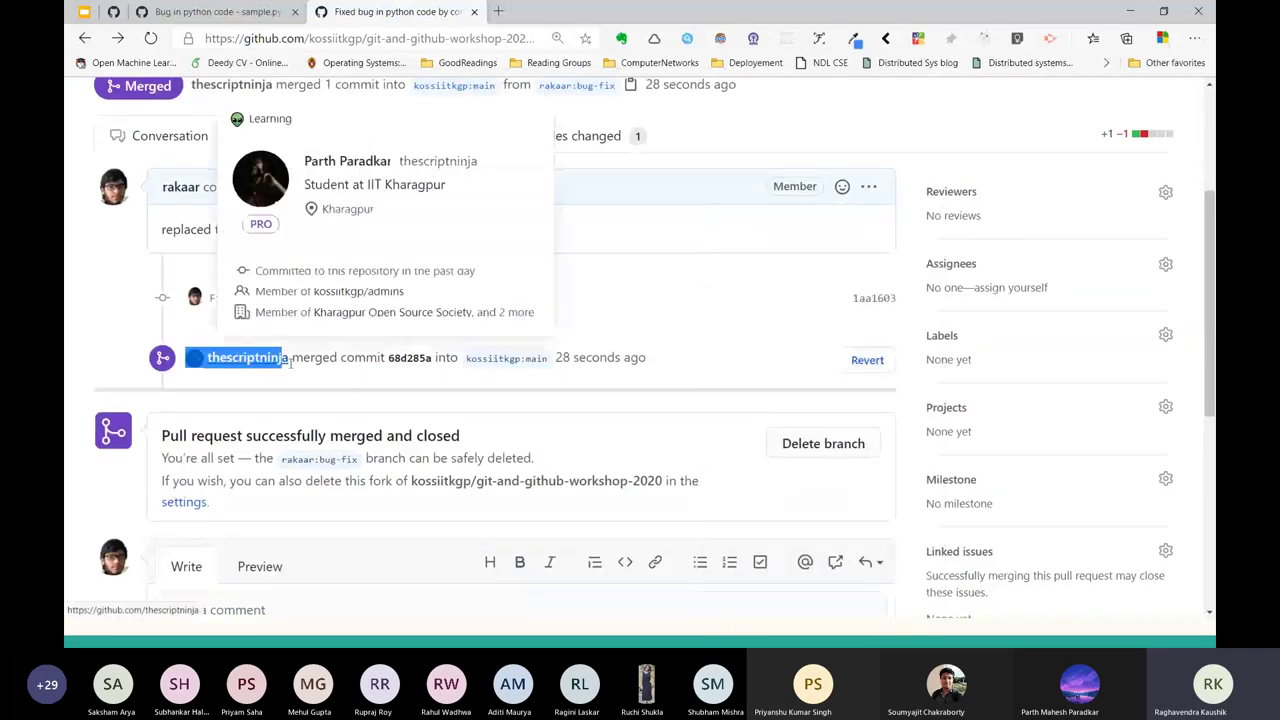
pyautogui.scroll(3, 687, 364)
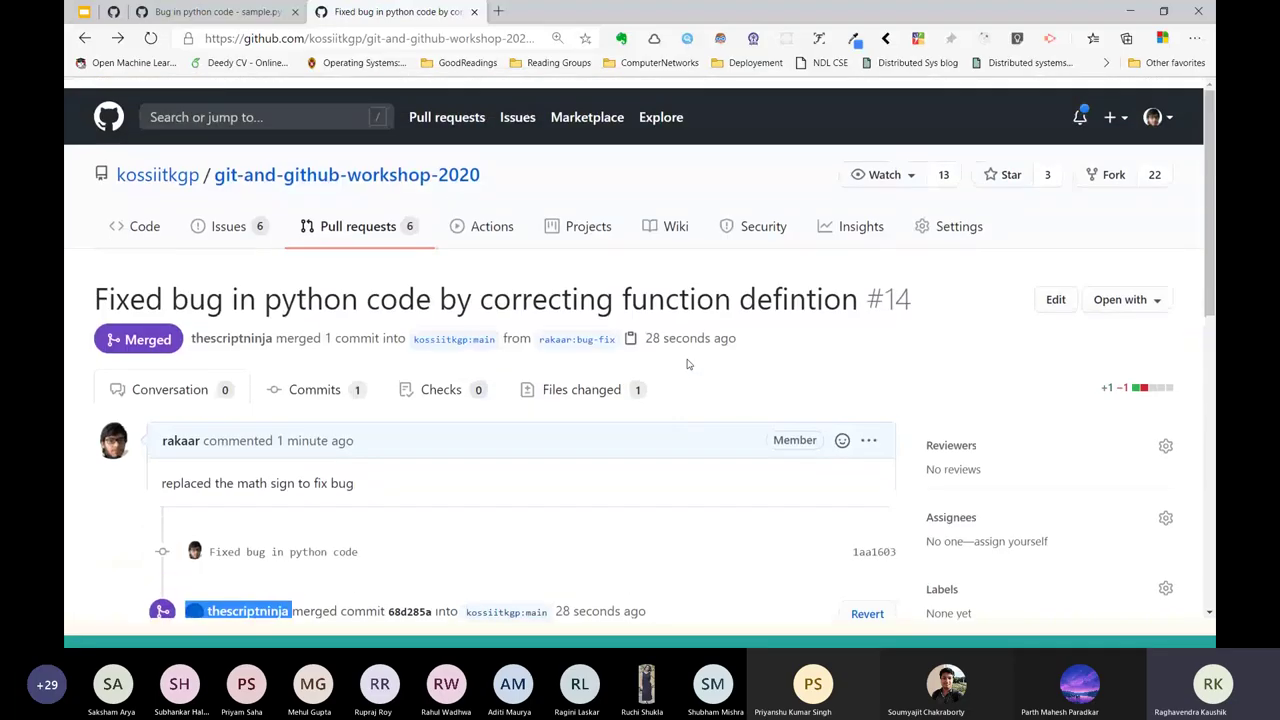
pyautogui.rightClick(145, 228)
pyautogui.press('Escape')
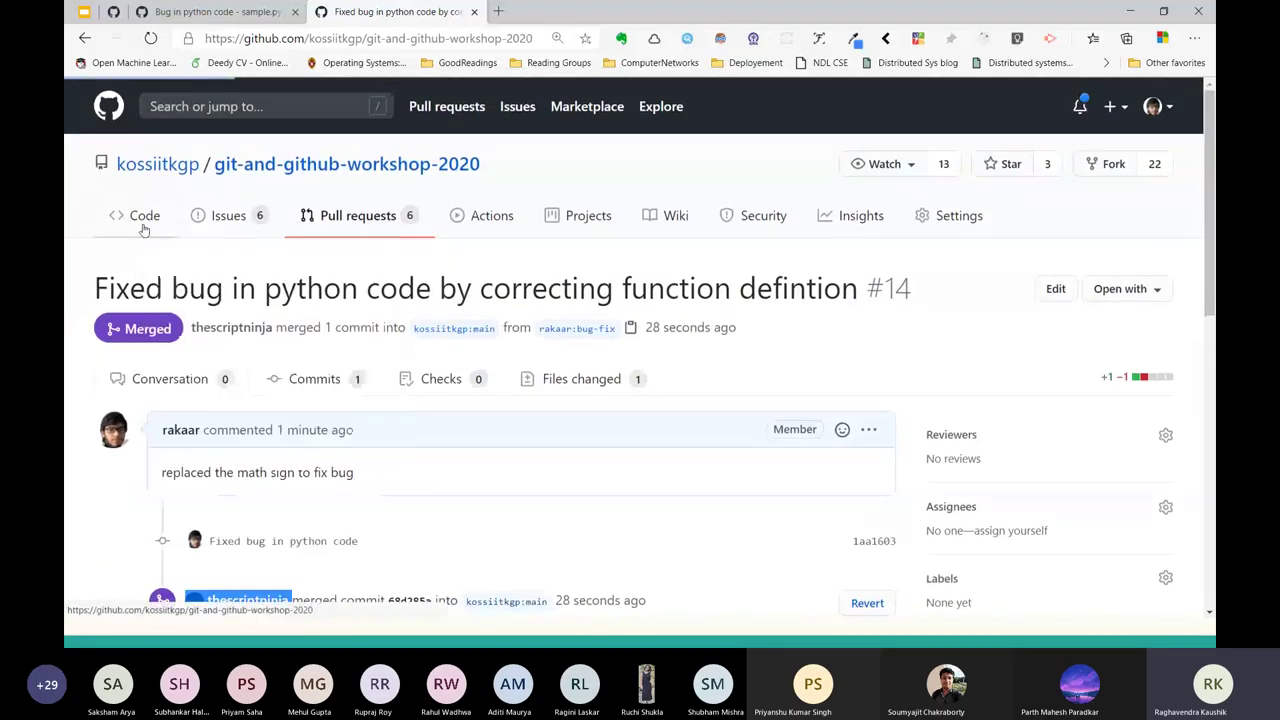
pyautogui.click(144, 226)
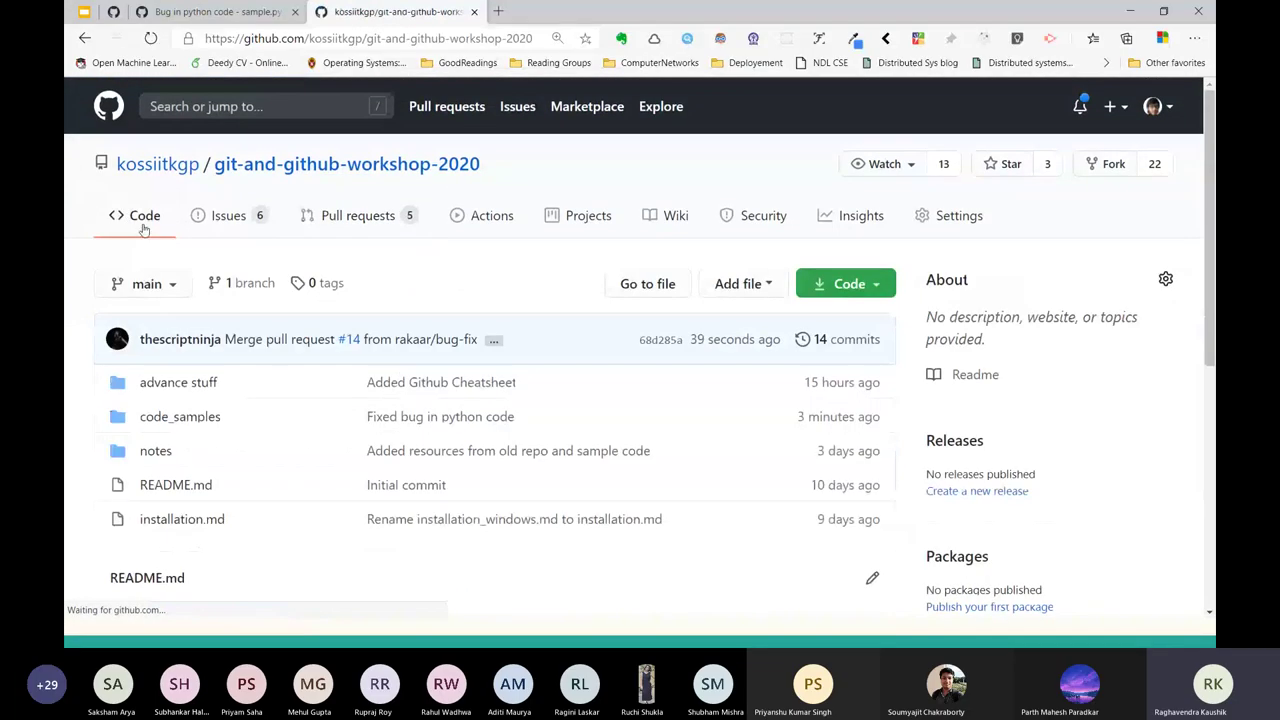
pyautogui.scroll(-1, 160, 300)
pyautogui.scroll(-1, 178, 360)
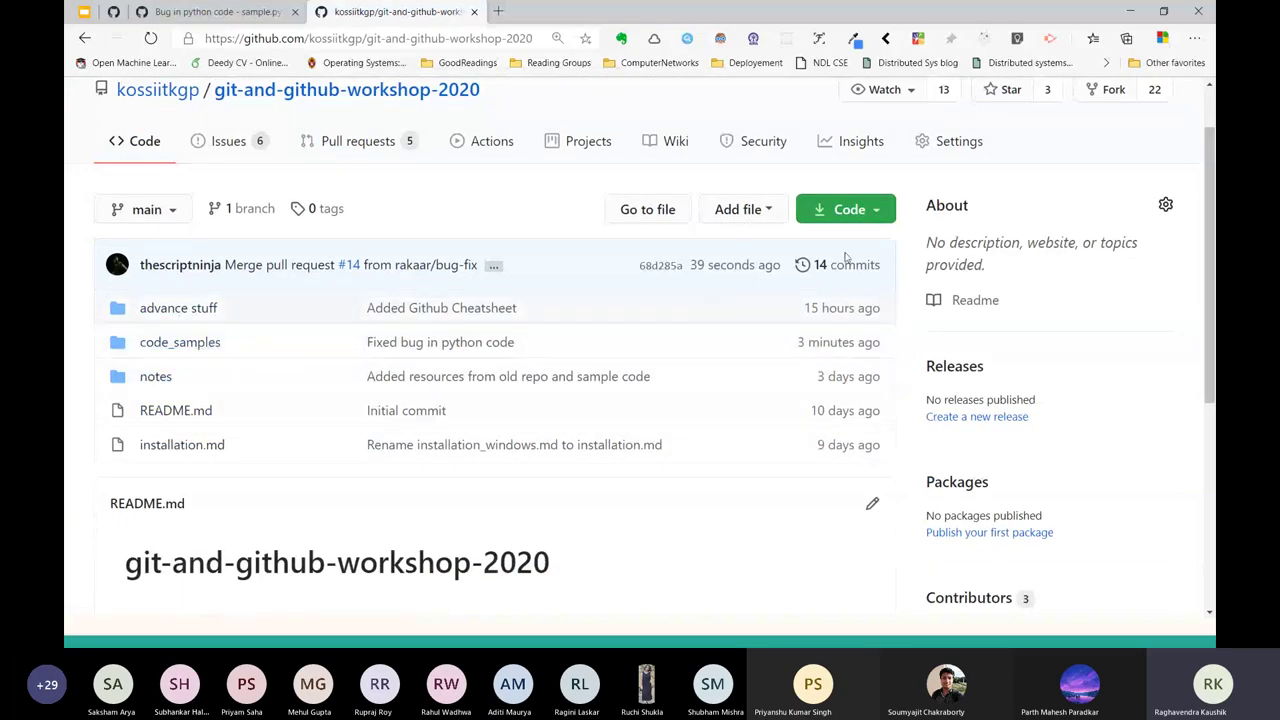
pyautogui.click(819, 268)
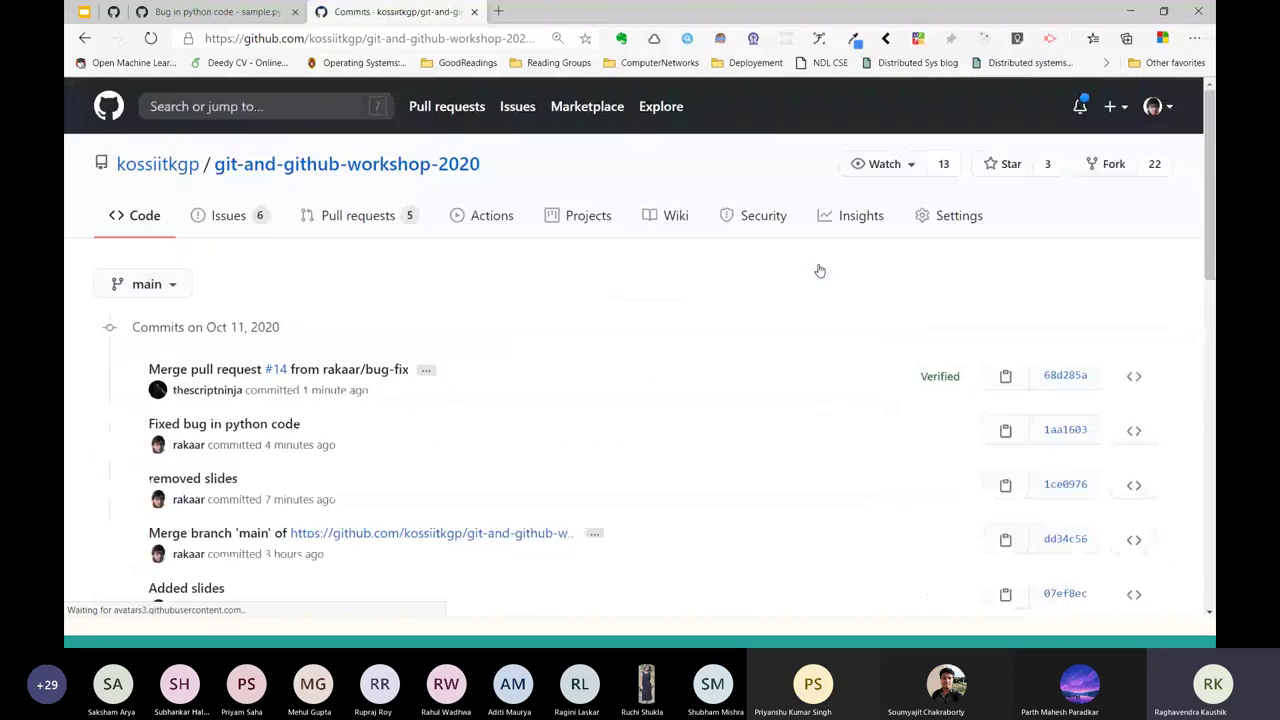
pyautogui.scroll(-1, 540, 370)
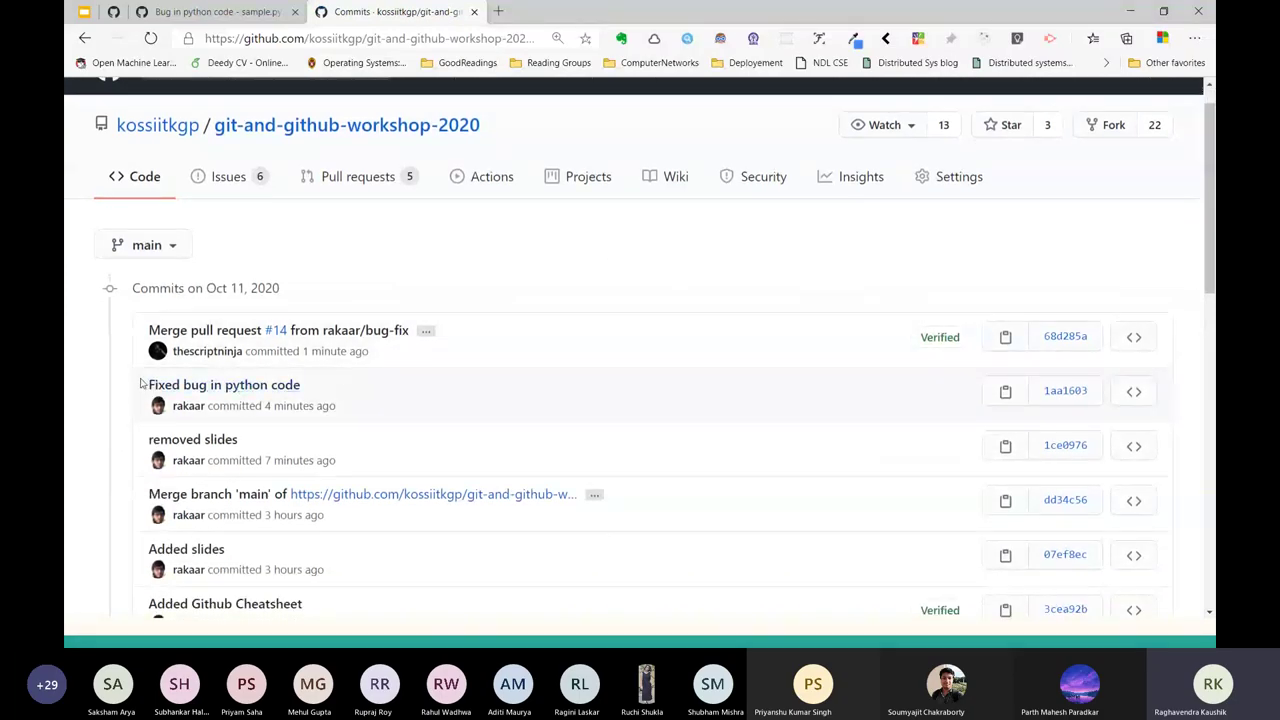
pyautogui.moveTo(340, 408); pyautogui.dragTo(160, 404)
pyautogui.click(320, 383)
pyautogui.moveTo(320, 383); pyautogui.dragTo(146, 382)
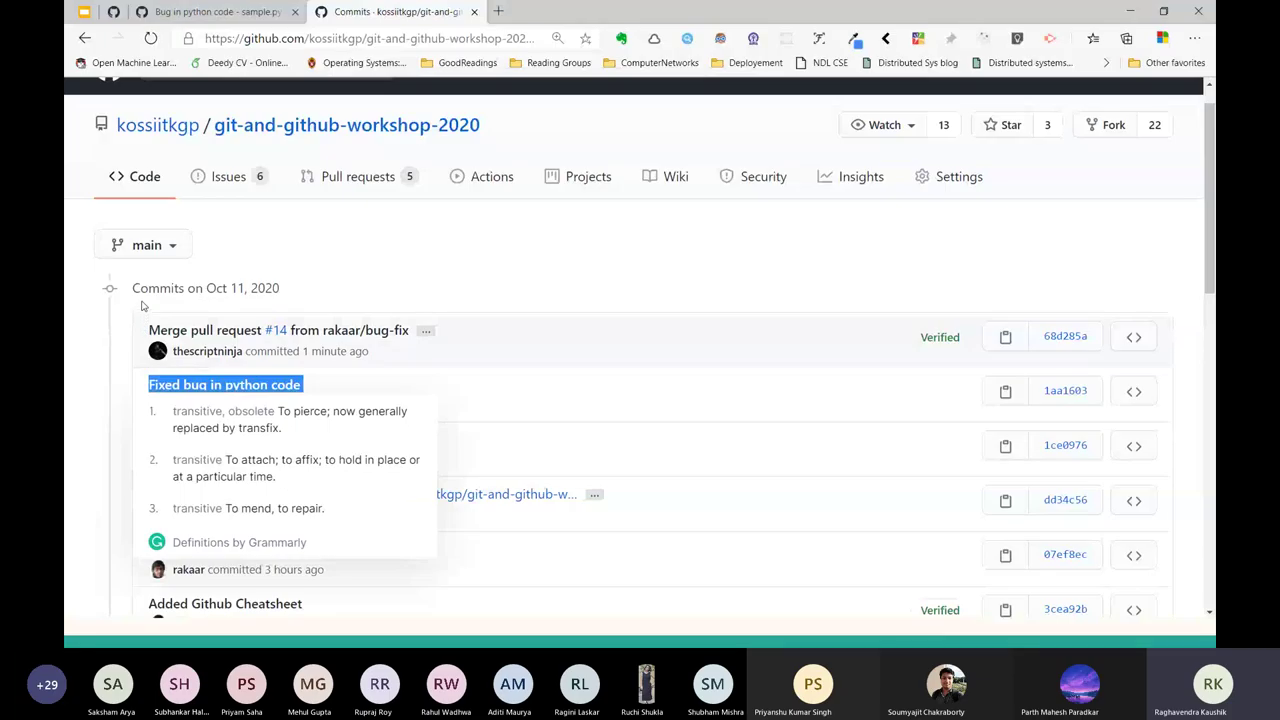
pyautogui.moveTo(141, 318); pyautogui.dragTo(118, 332)
pyautogui.click(448, 360)
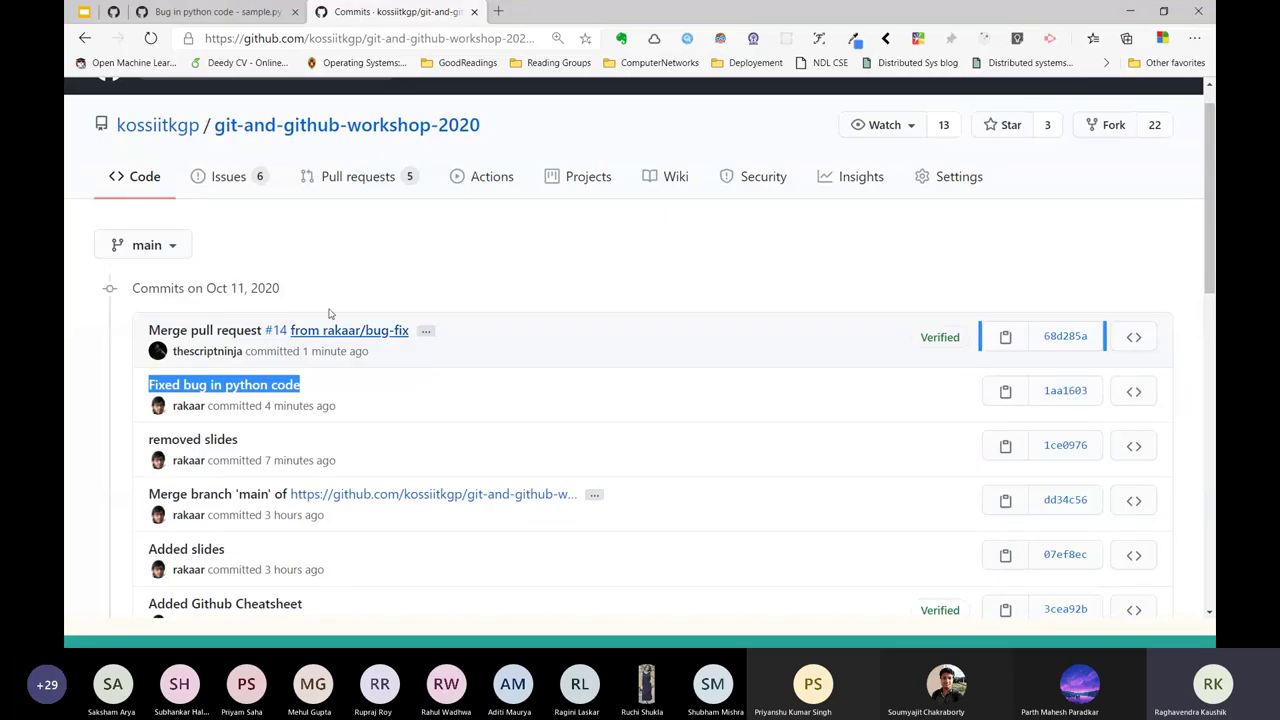
pyautogui.hotkey('alt', 'Left')
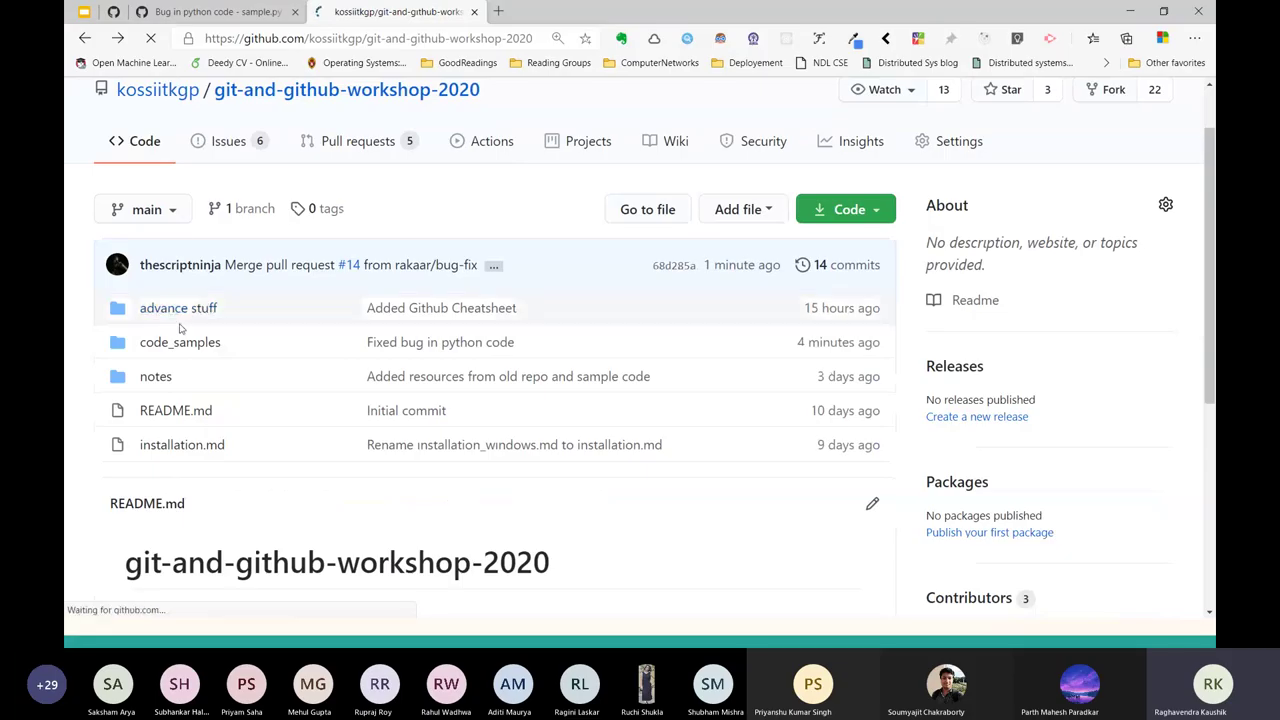
pyautogui.click(180, 342)
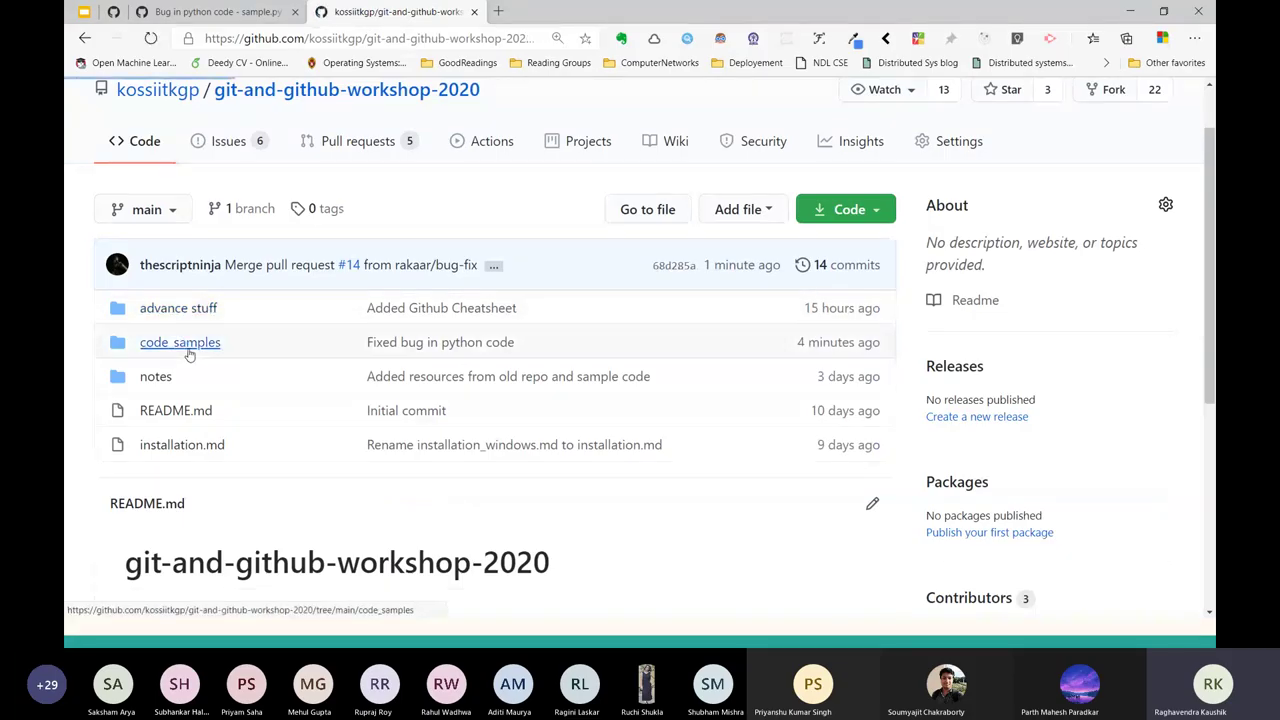
pyautogui.click(168, 519)
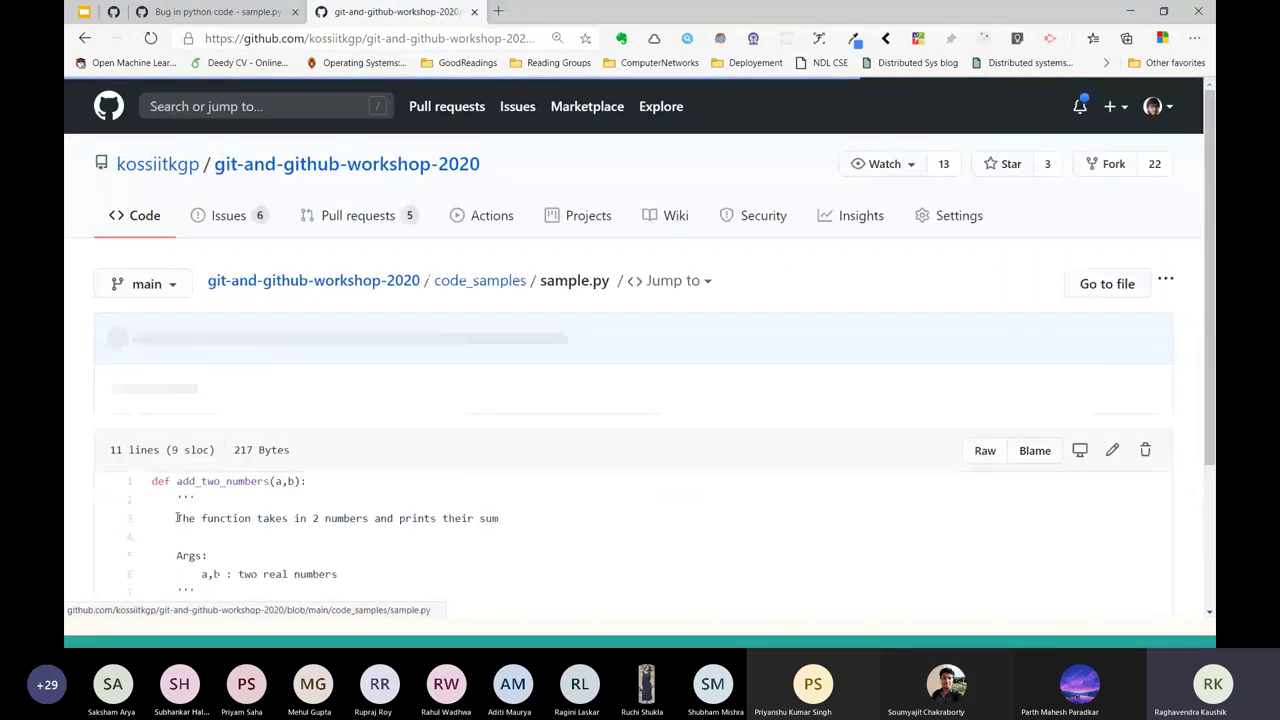
pyautogui.scroll(-3, 190, 470)
pyautogui.scroll(1, 190, 467)
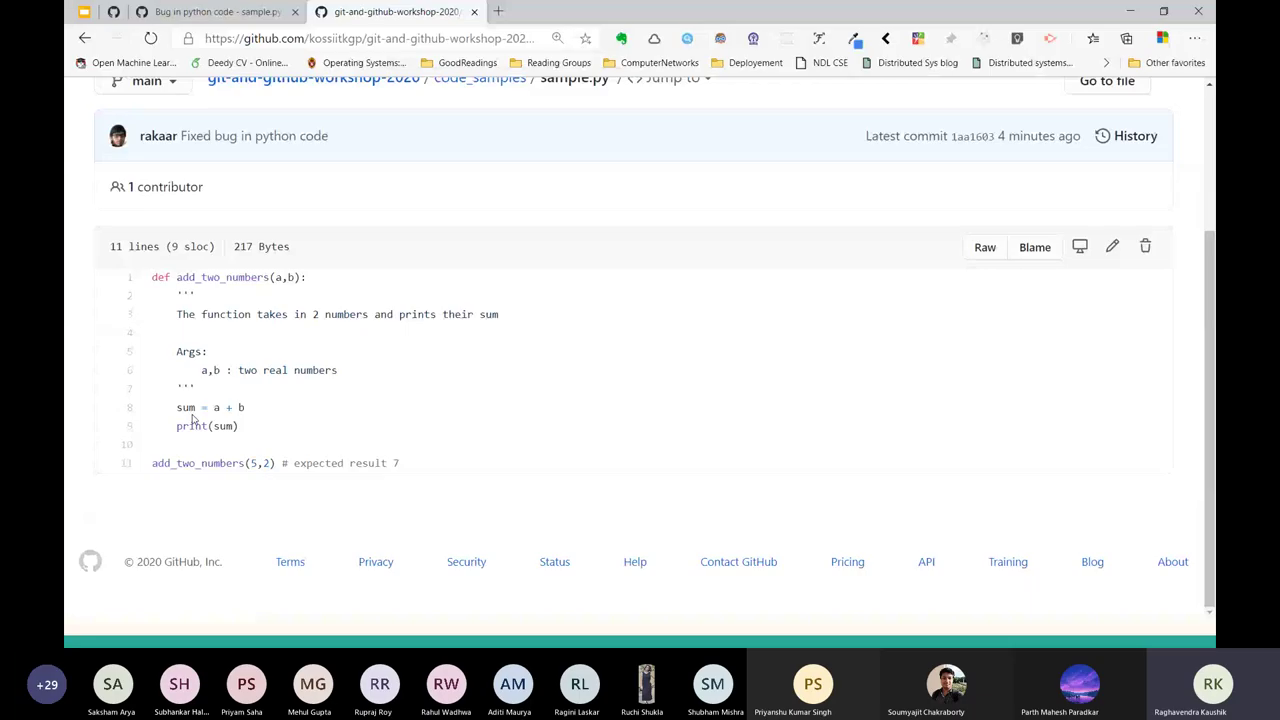
pyautogui.hotkey('alt', 'Left')
pyautogui.hotkey('alt', 'Left')
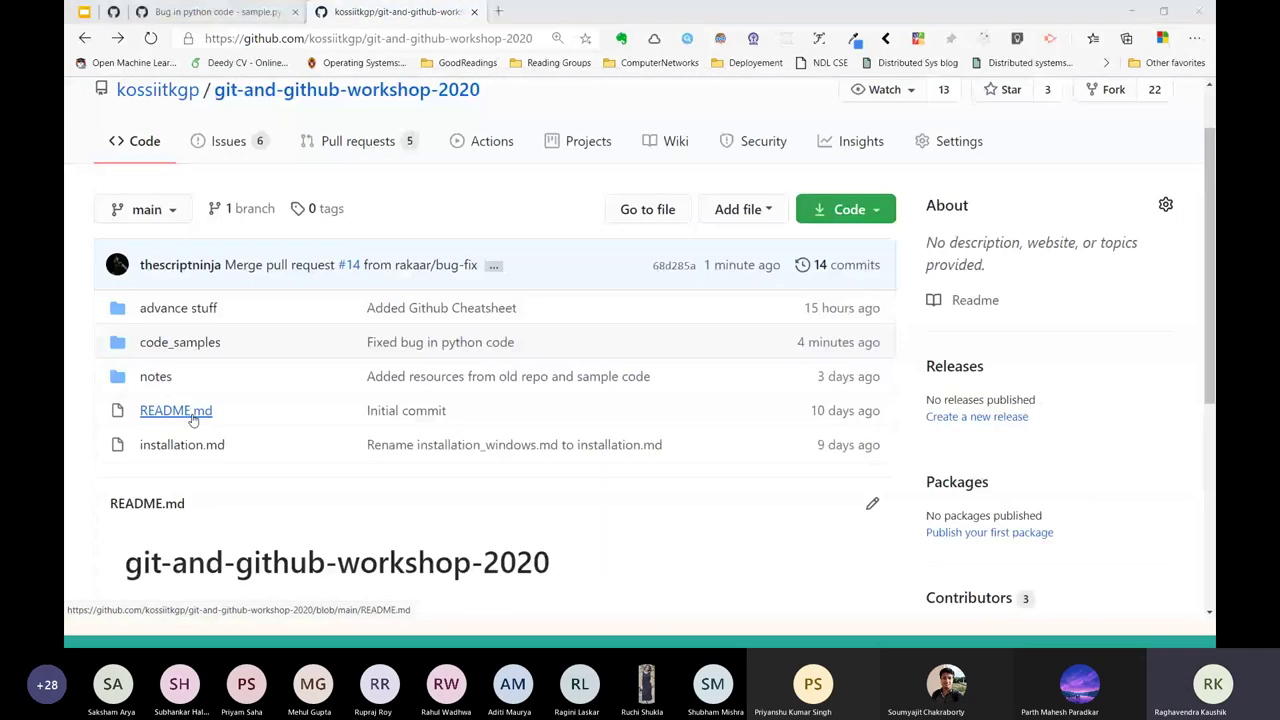
pyautogui.hotkey('alt', 'Tab')
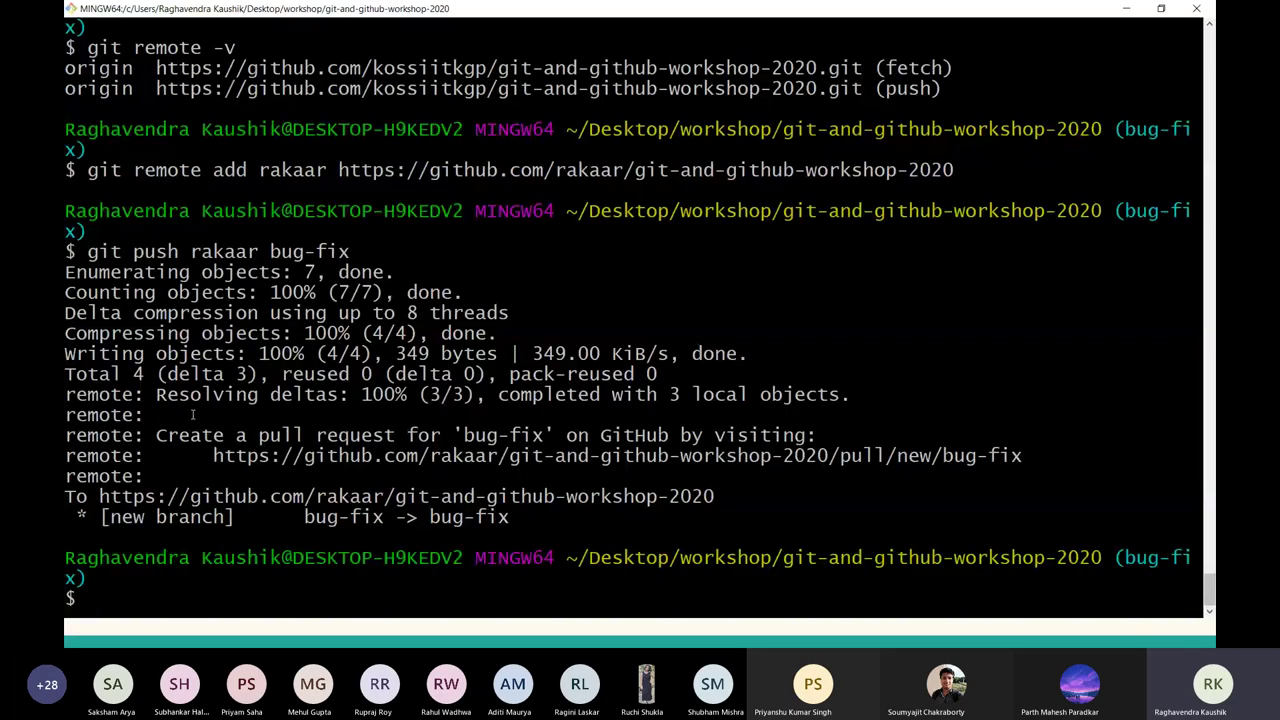
pyautogui.hotkey('alt', 'Tab')
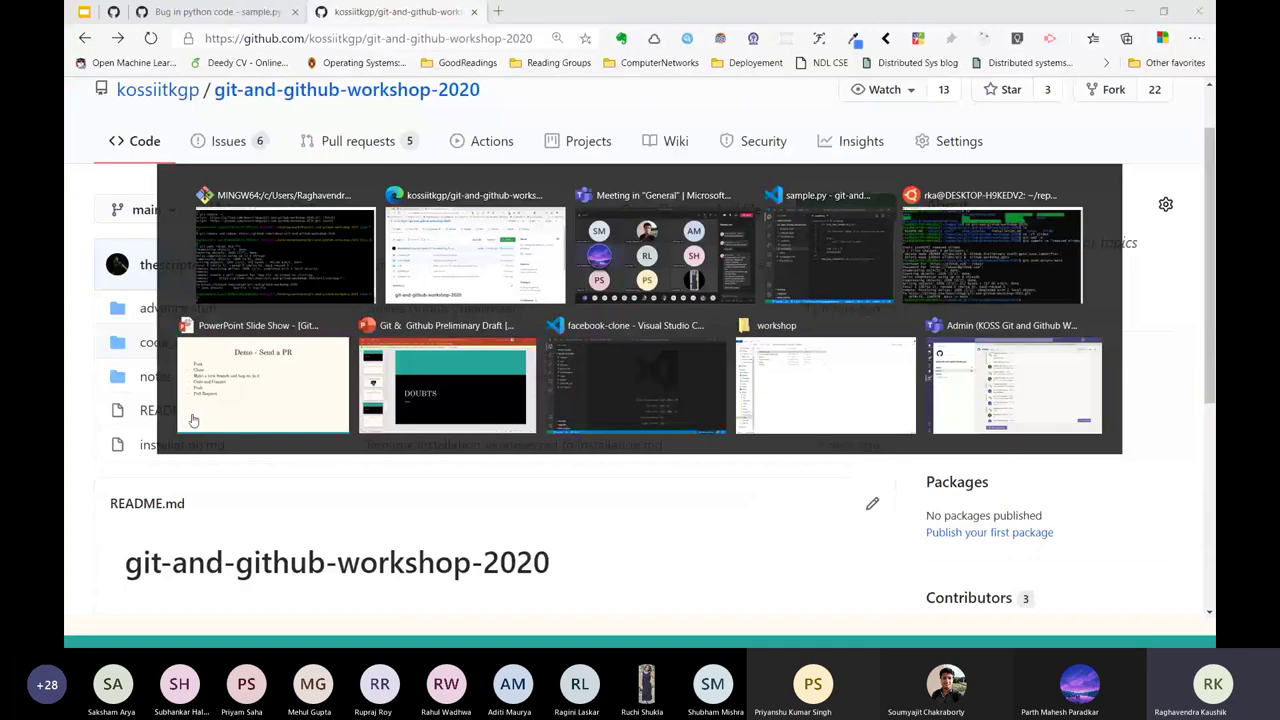
pyautogui.hotkey('alt', 'Tab')
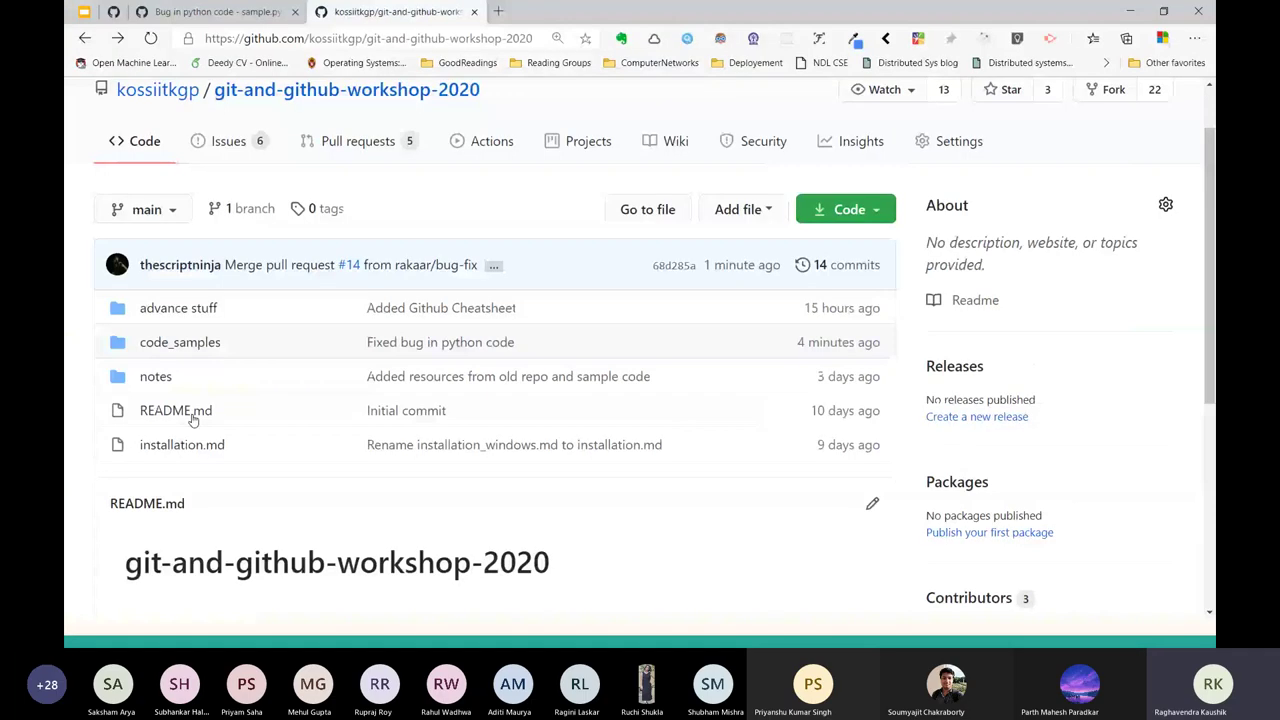
pyautogui.hotkey('alt', 'Tab')
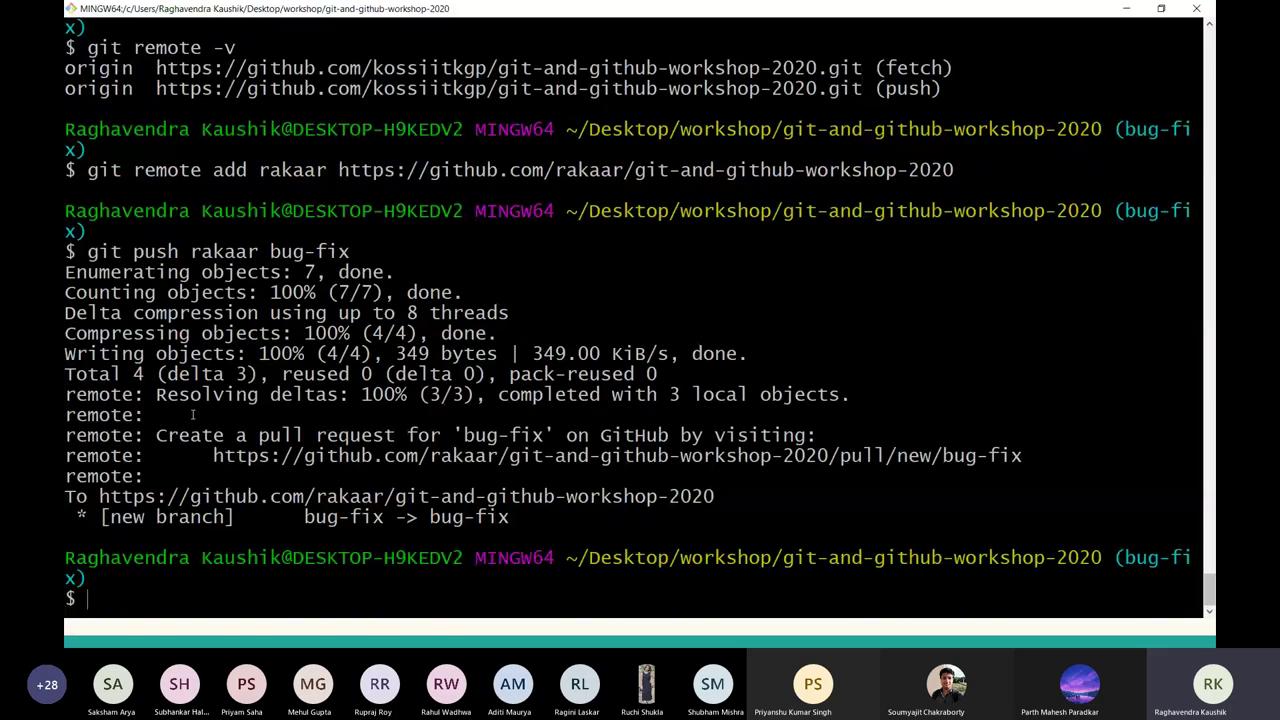
pyautogui.hotkey('alt', 'Tab')
pyautogui.hotkey('alt', 'Tab')
pyautogui.hotkey('alt', 'Tab')
pyautogui.scroll(-1, 1110, 140)
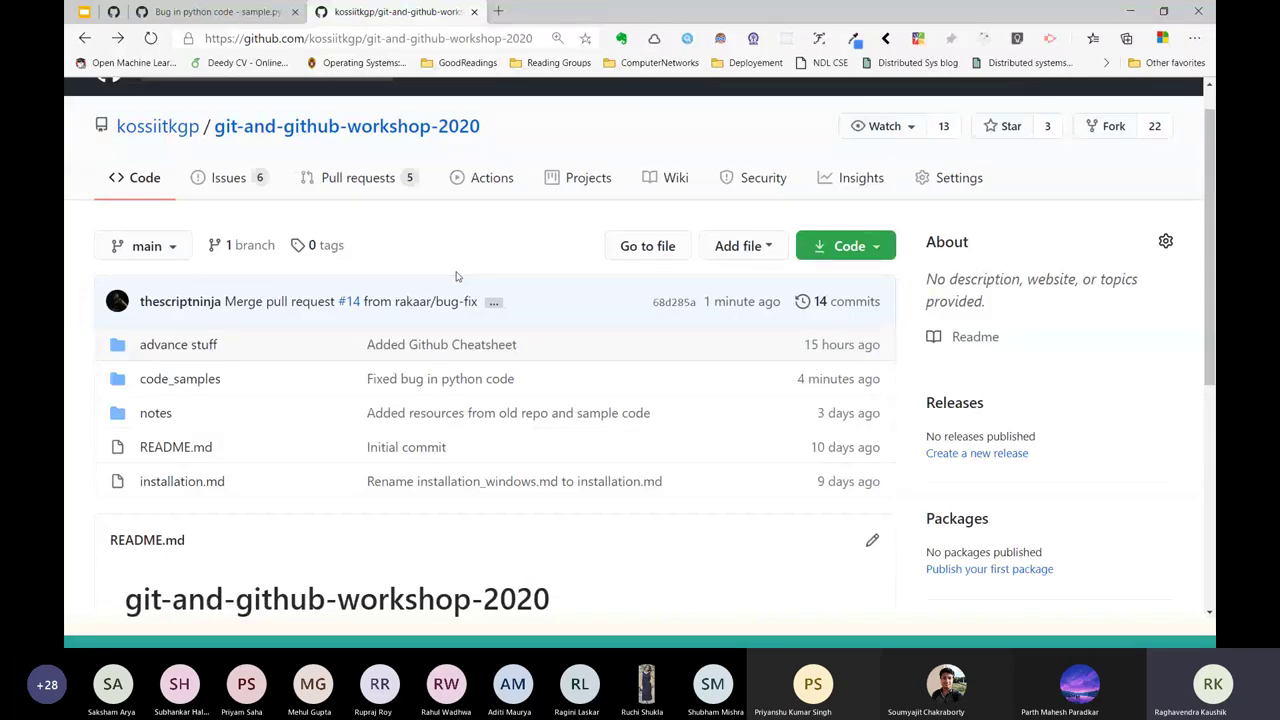
pyautogui.scroll(1, 602, 259)
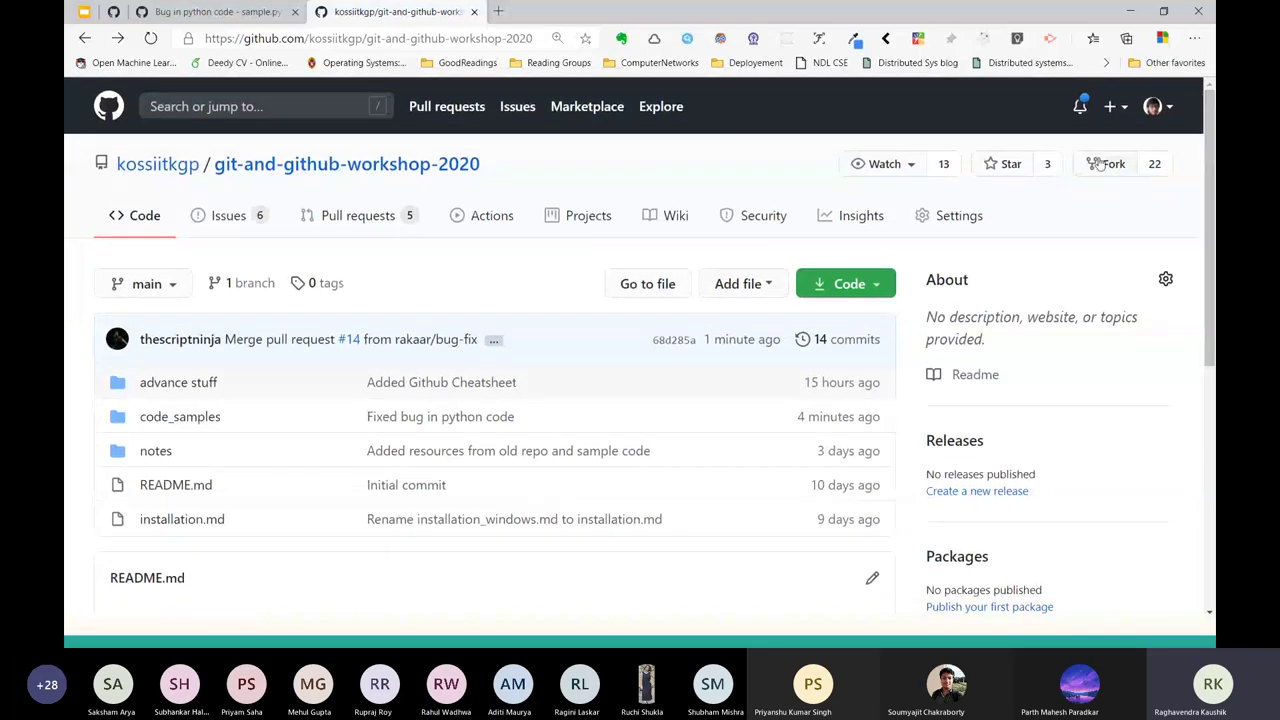
# Go from Your repositories to the git-and-github-workshop-2020 fork's Settings Danger Zone.
pyautogui.click(1153, 106)
pyautogui.click(1081, 249)
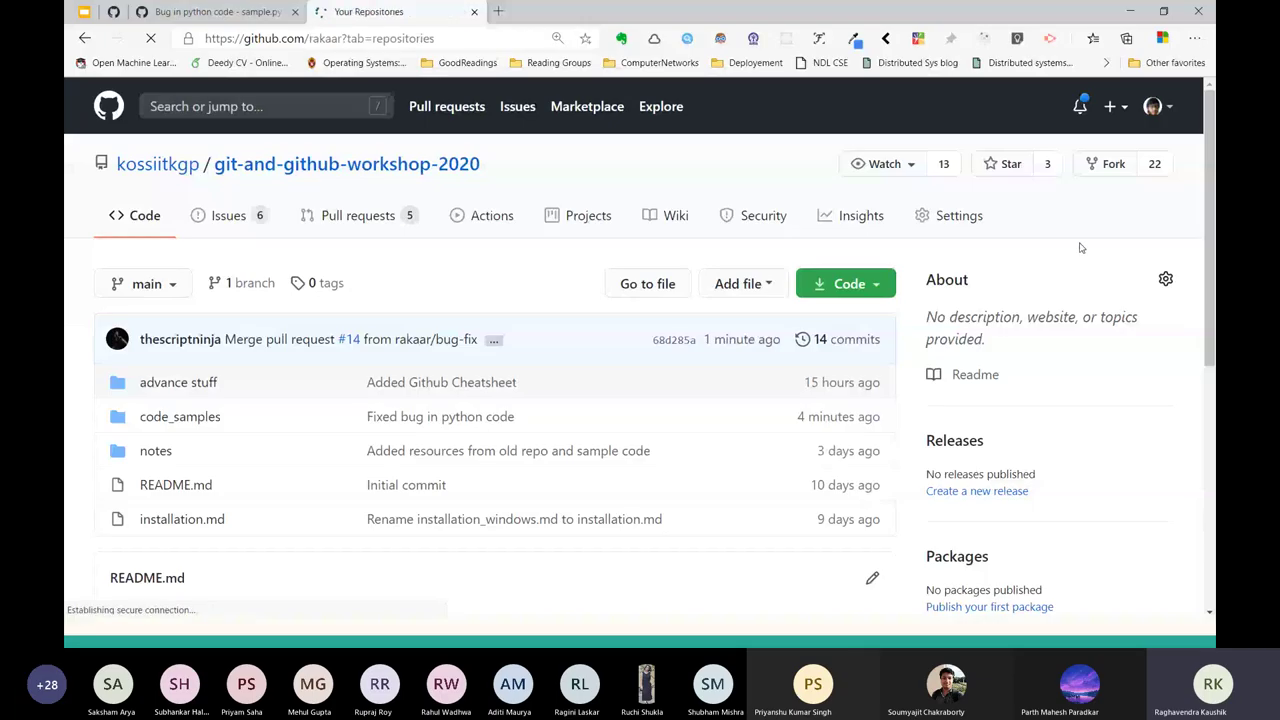
pyautogui.click(563, 301)
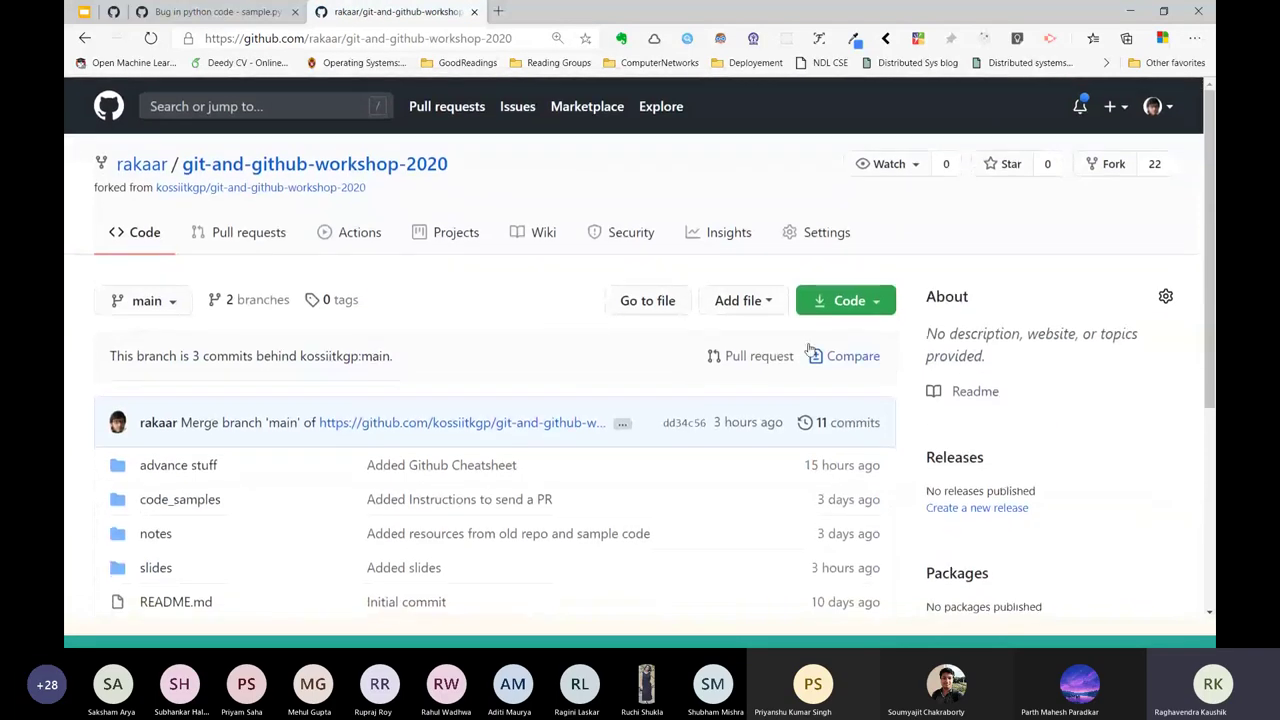
pyautogui.click(806, 245)
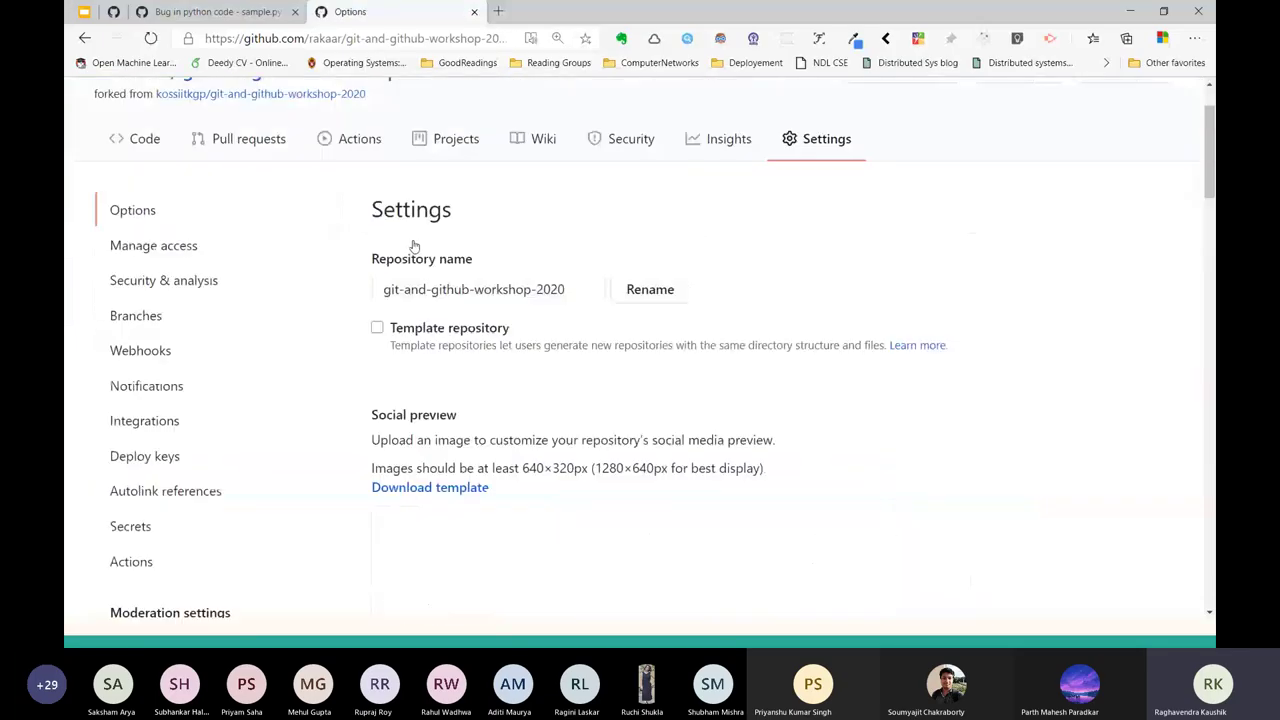
pyautogui.scroll(-2, 291, 375)
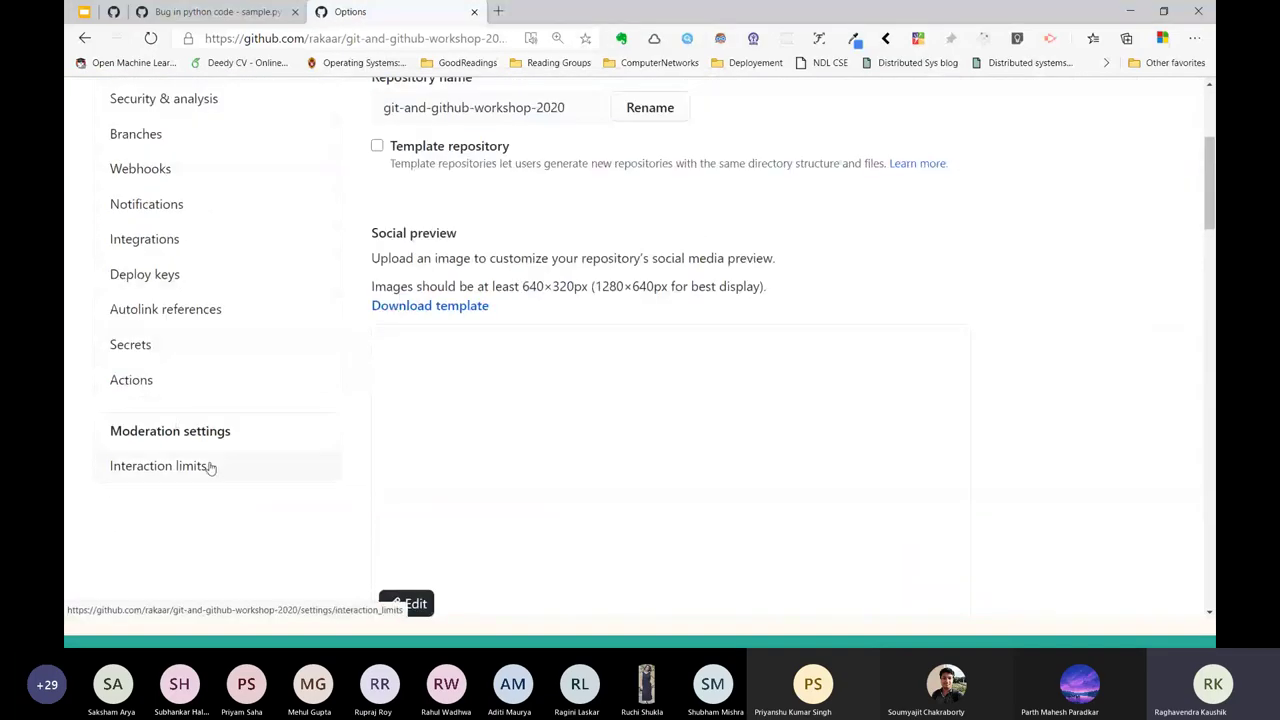
pyautogui.scroll(1, 214, 183)
pyautogui.scroll(-20, 583, 451)
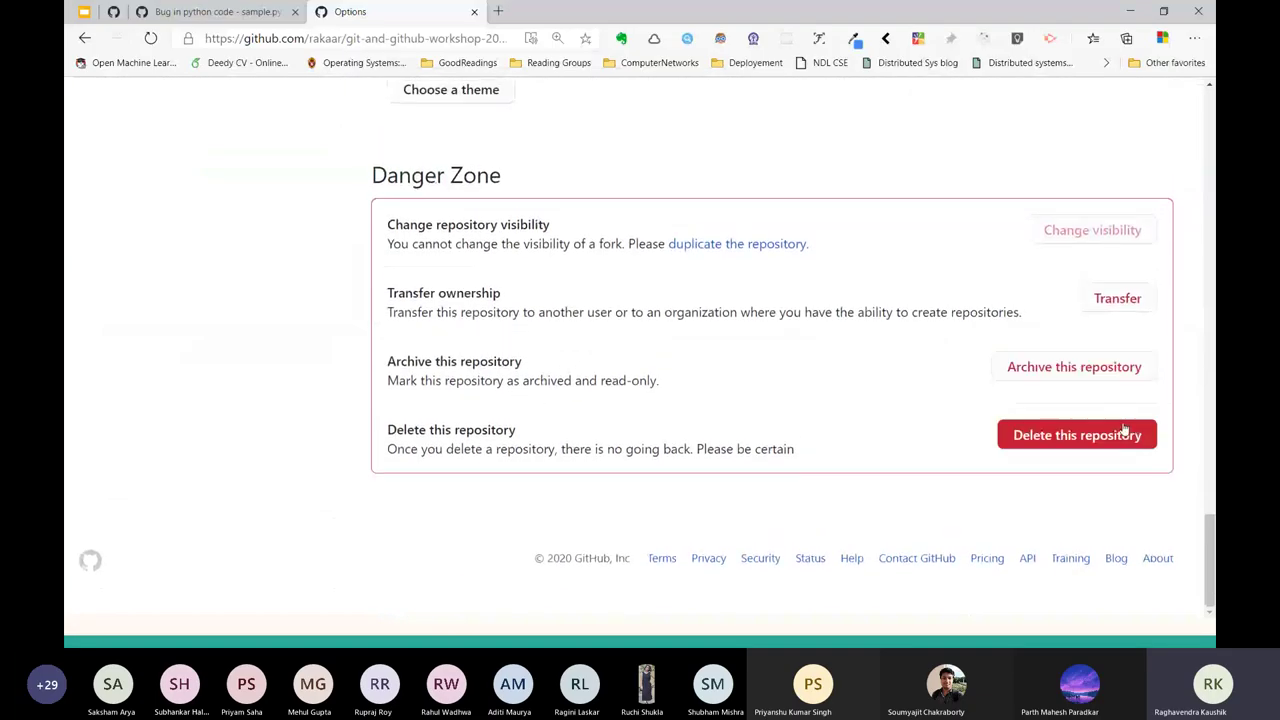
# Delete the fork, confirming with its name and the account password, then return to kossiitkgp's repository.
pyautogui.click(1127, 433)
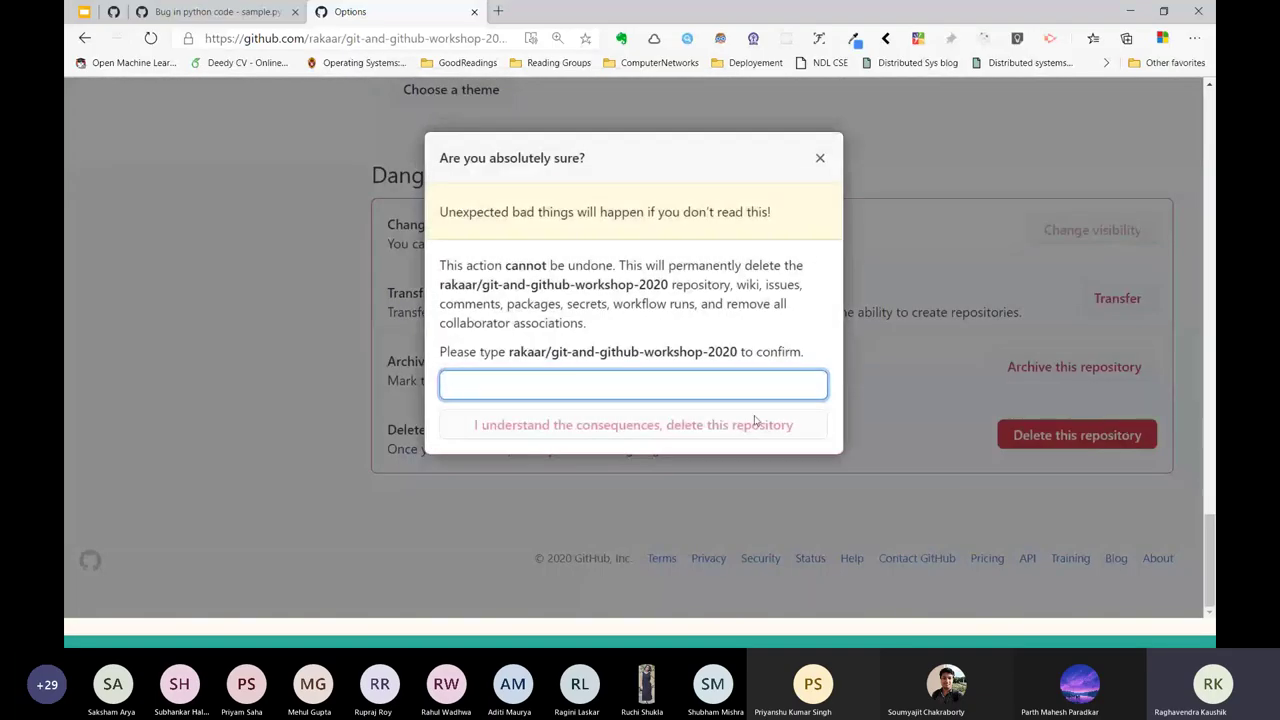
pyautogui.moveTo(508, 352); pyautogui.dragTo(737, 355)
pyautogui.hotkey('ctrl', 'c')
pyautogui.click(651, 385)
pyautogui.hotkey('ctrl', 'v')
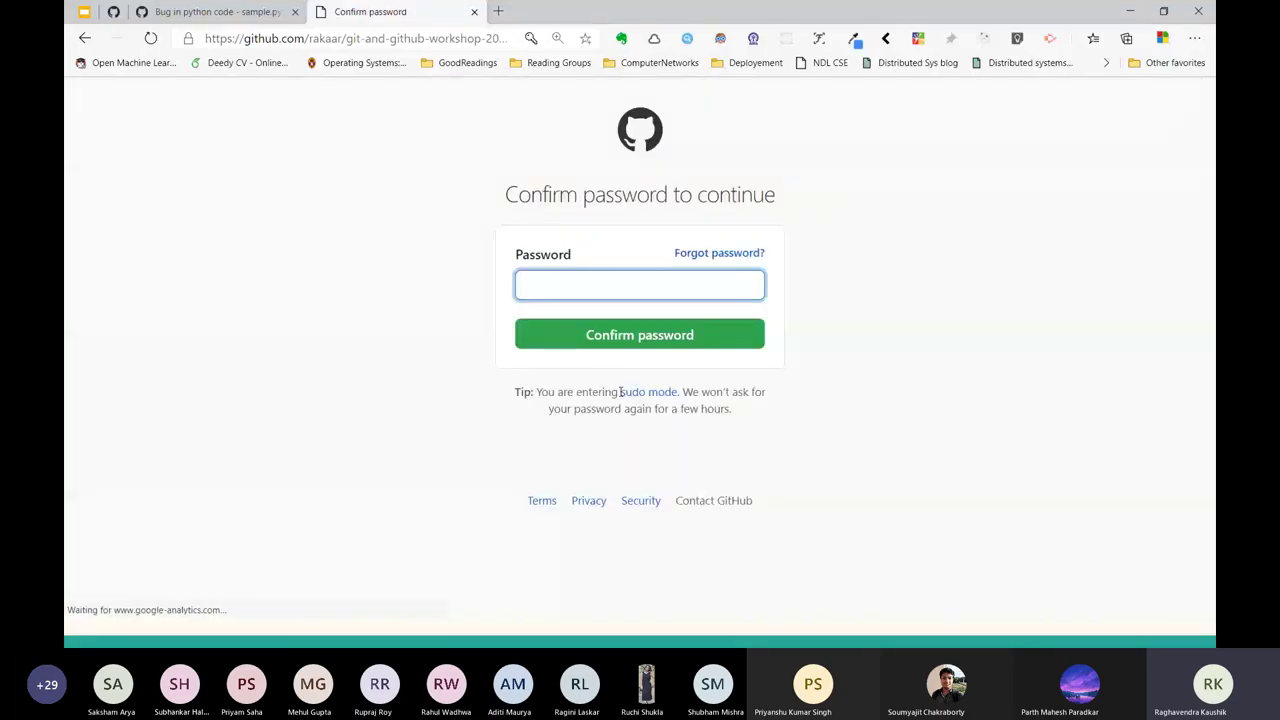
pyautogui.write('**********')
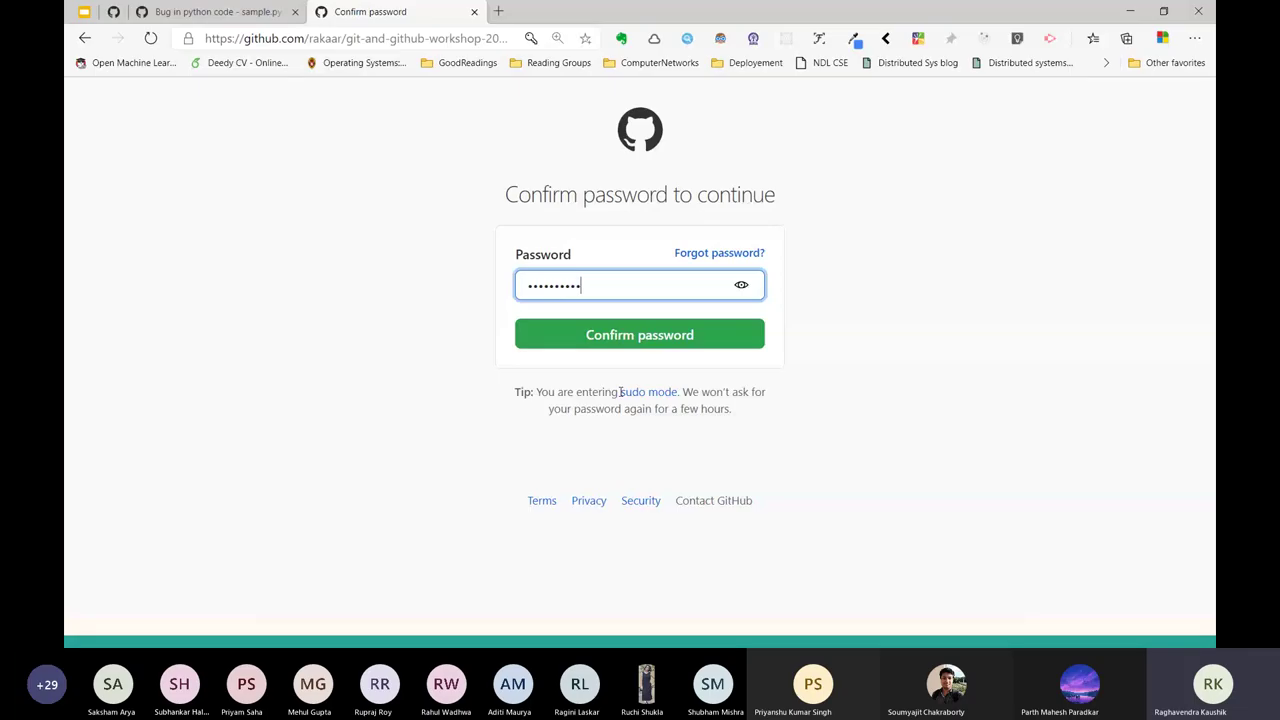
pyautogui.write('*')
pyautogui.press('Return')
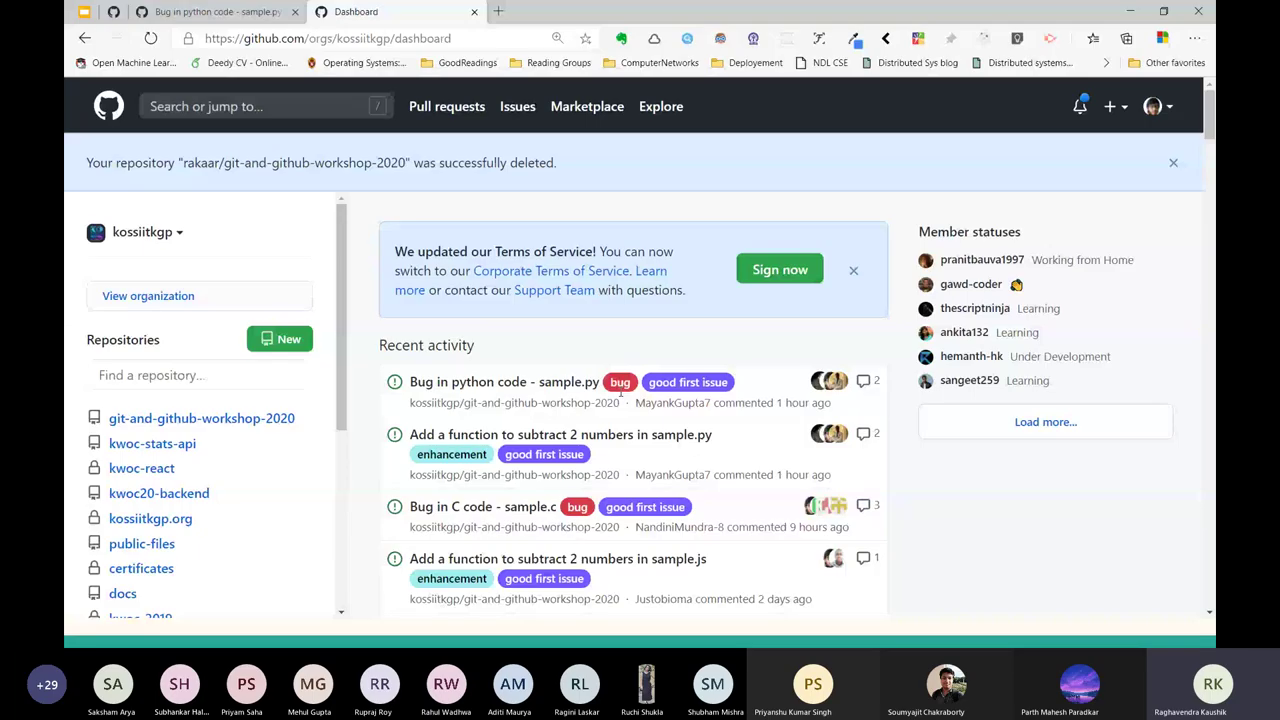
pyautogui.click(260, 420)
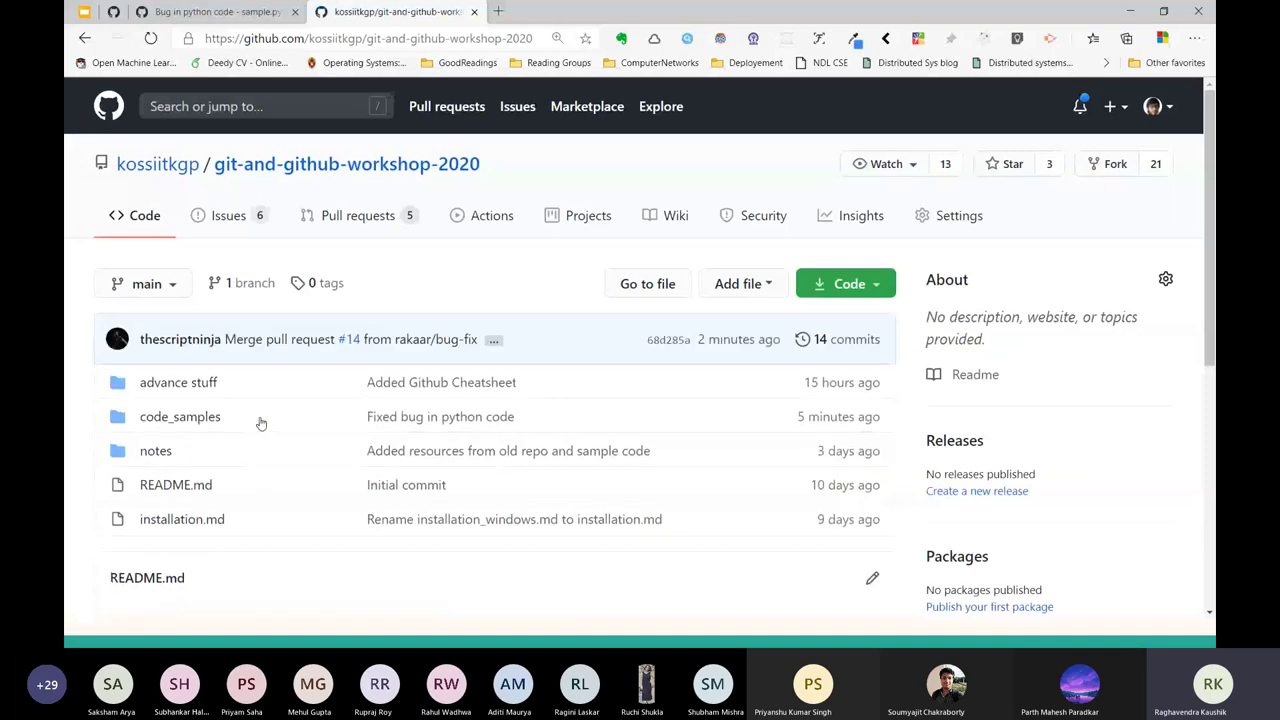
# In Git Bash, move up from the clone to the workshop folder with cd ..
pyautogui.hotkey('alt', 'Tab')
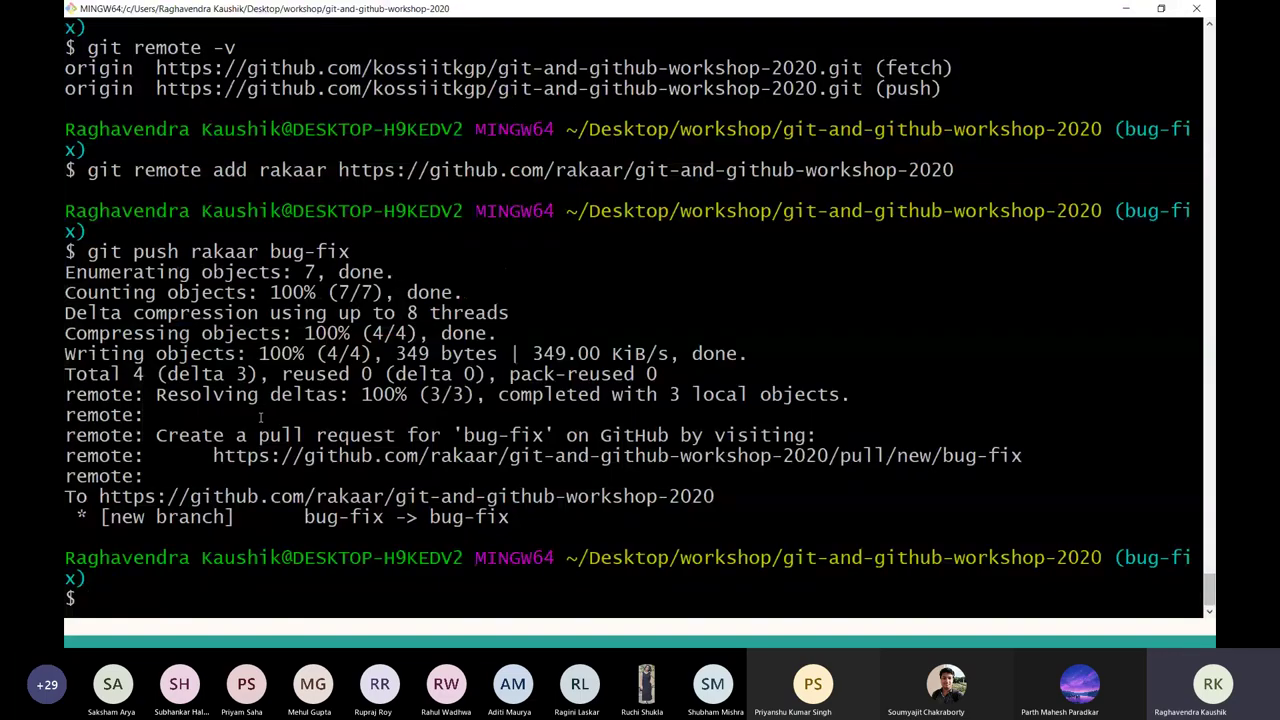
pyautogui.write('cd ..')
pyautogui.press('Return')
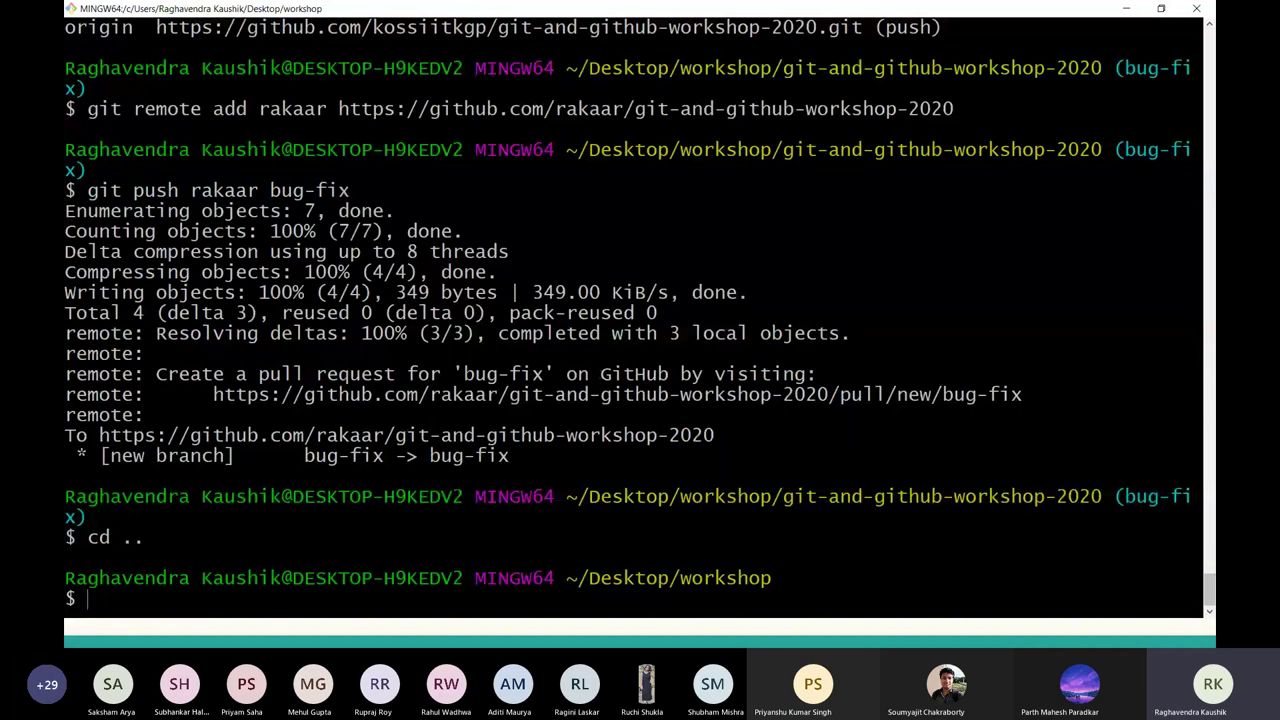
# Force-delete the git-and-github-workshop-2020 folder with rm -rf and clear the terminal.
pyautogui.write('rm')
pyautogui.hotkey('alt', 'Tab')
pyautogui.hotkey('alt', 'Tab')
pyautogui.write('git-a')
pyautogui.press('Tab')
pyautogui.press('Return')
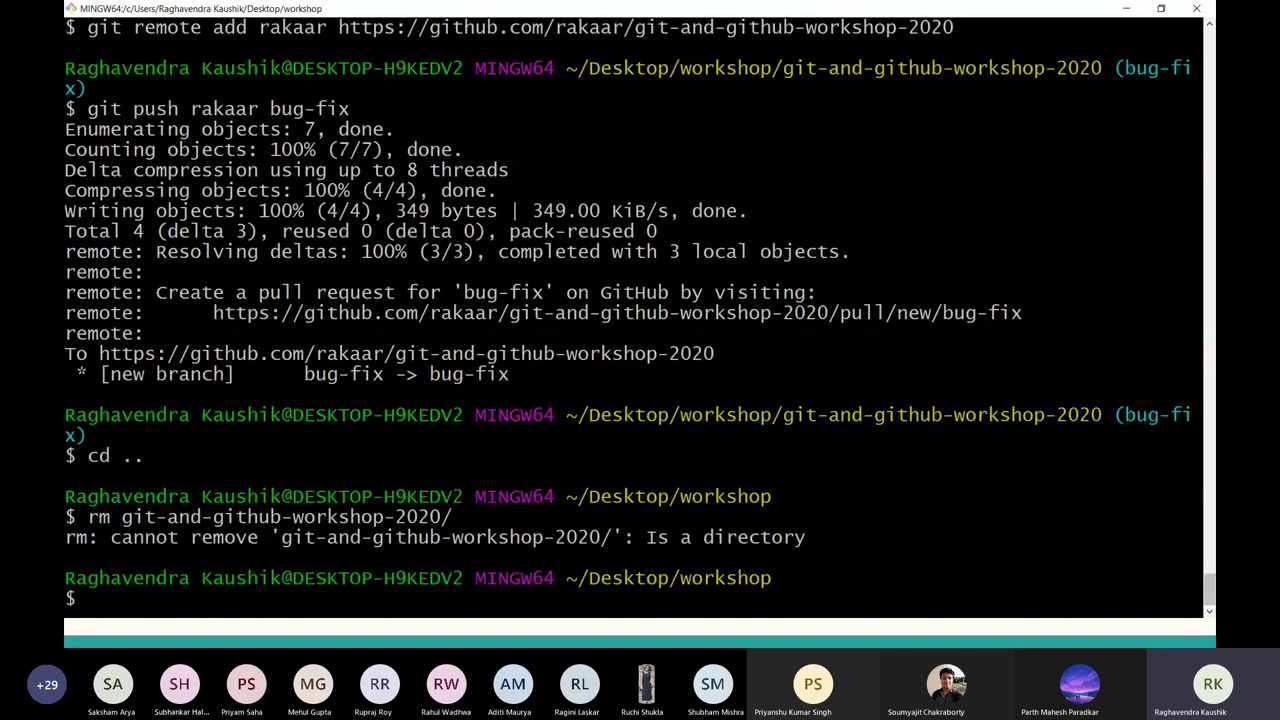
pyautogui.write('rm -rf git-a')
pyautogui.press('Tab')
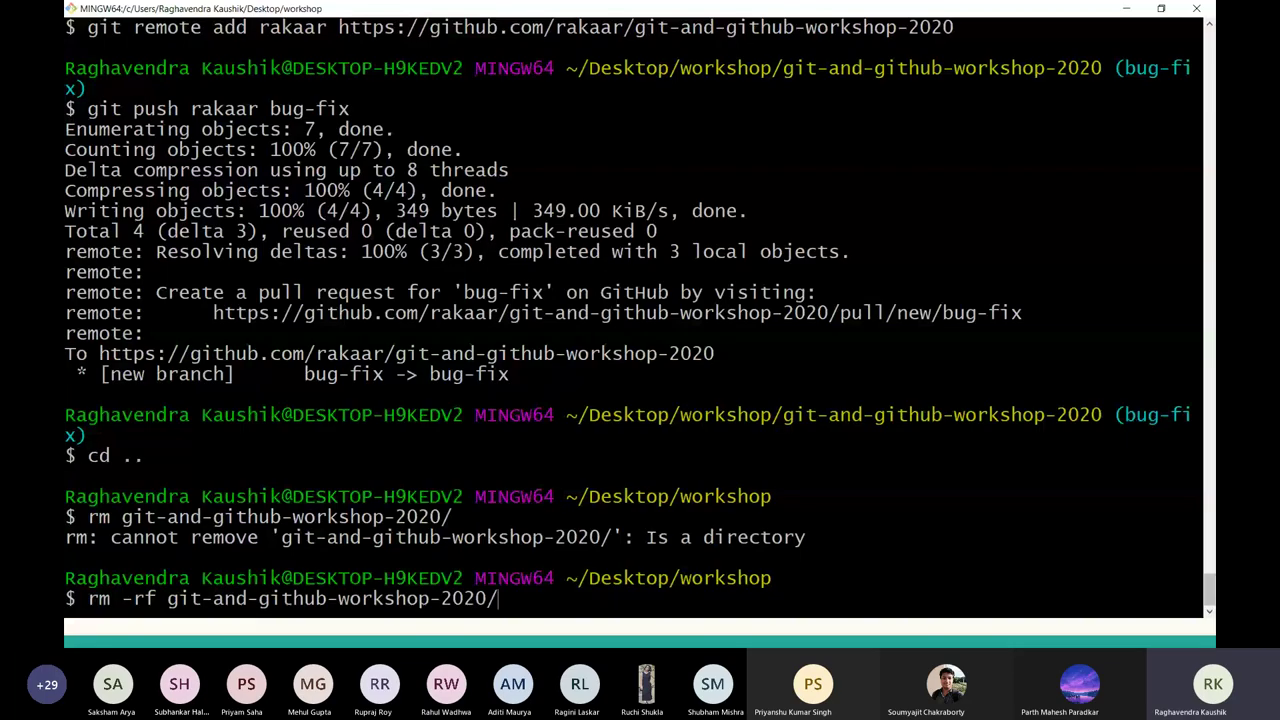
pyautogui.press('Return')
pyautogui.hotkey('ctrl', 'l')
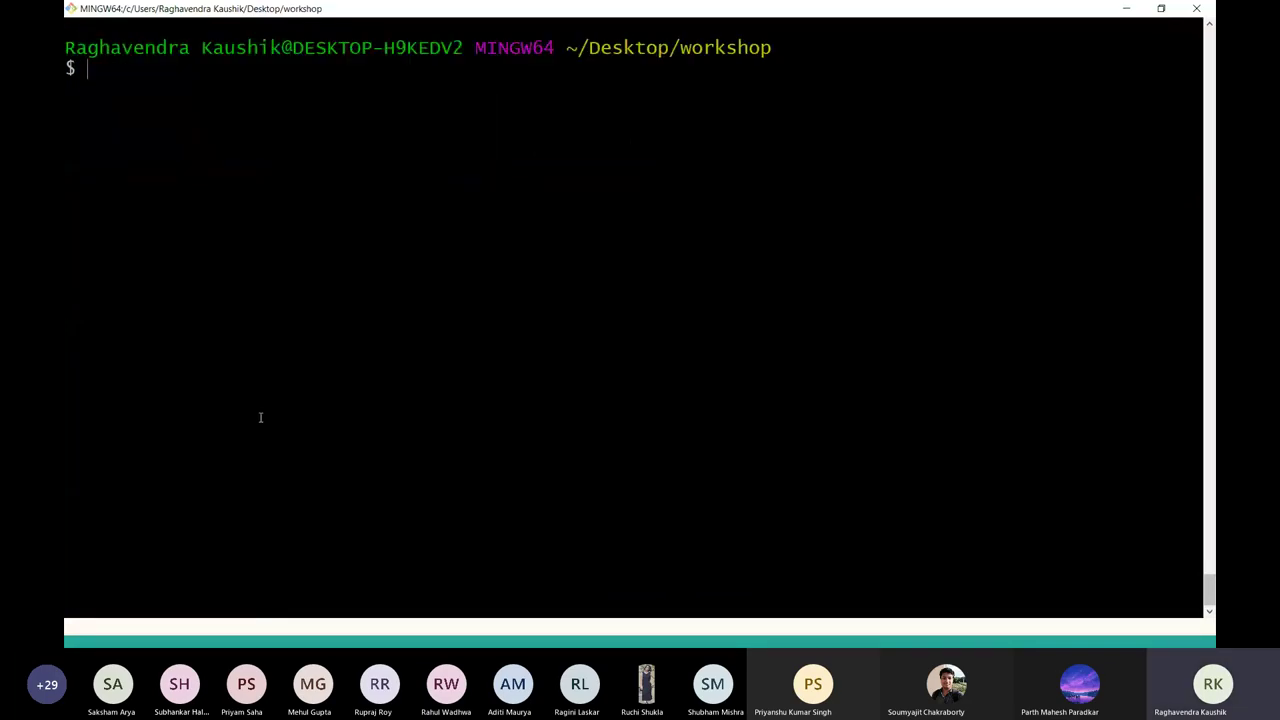
pyautogui.hotkey('alt', 'Tab')
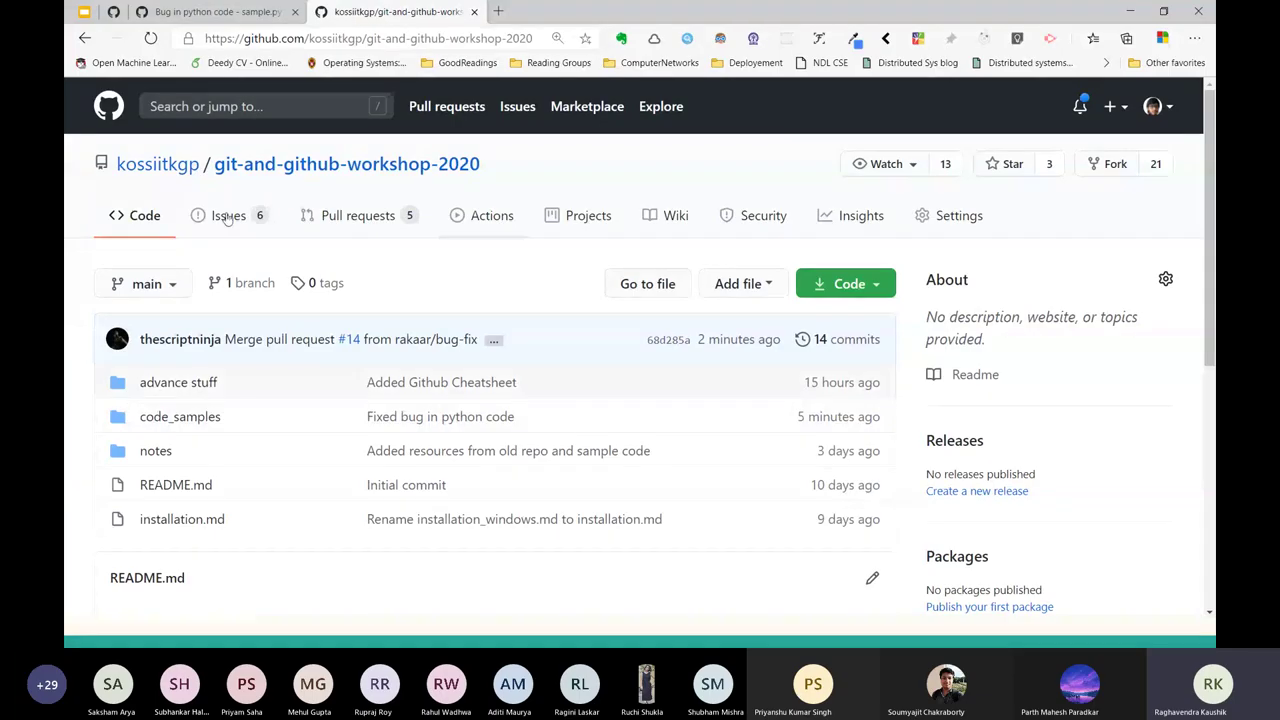
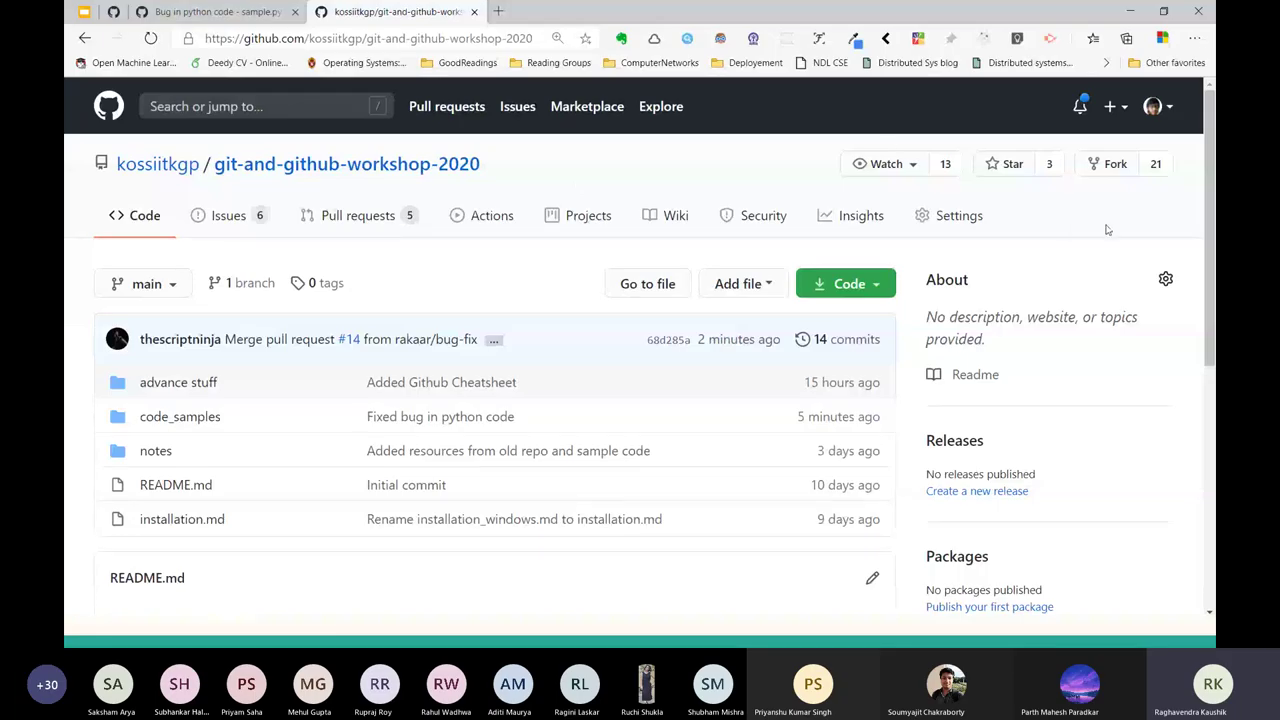
# Fork git-and-github-workshop-2020 into your account and copy the fork's HTTPS clone URL.
pyautogui.click(1114, 163)
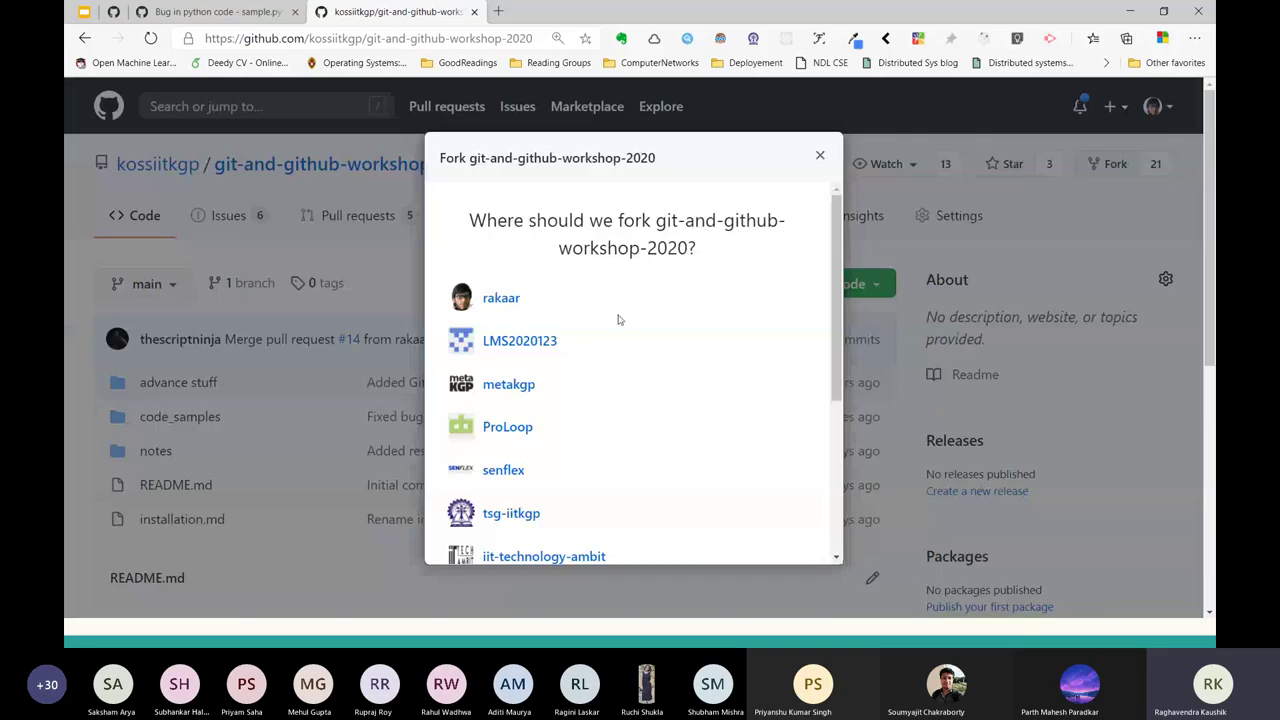
pyautogui.click(499, 297)
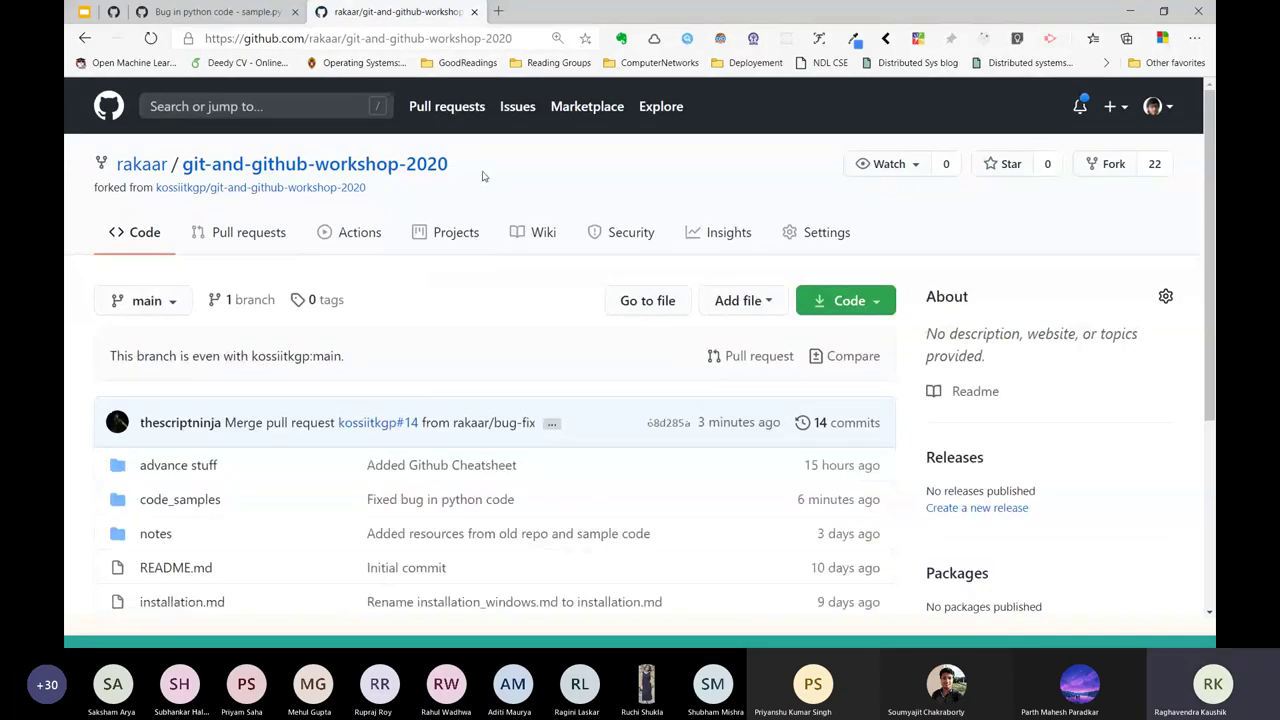
pyautogui.moveTo(467, 167); pyautogui.dragTo(118, 165)
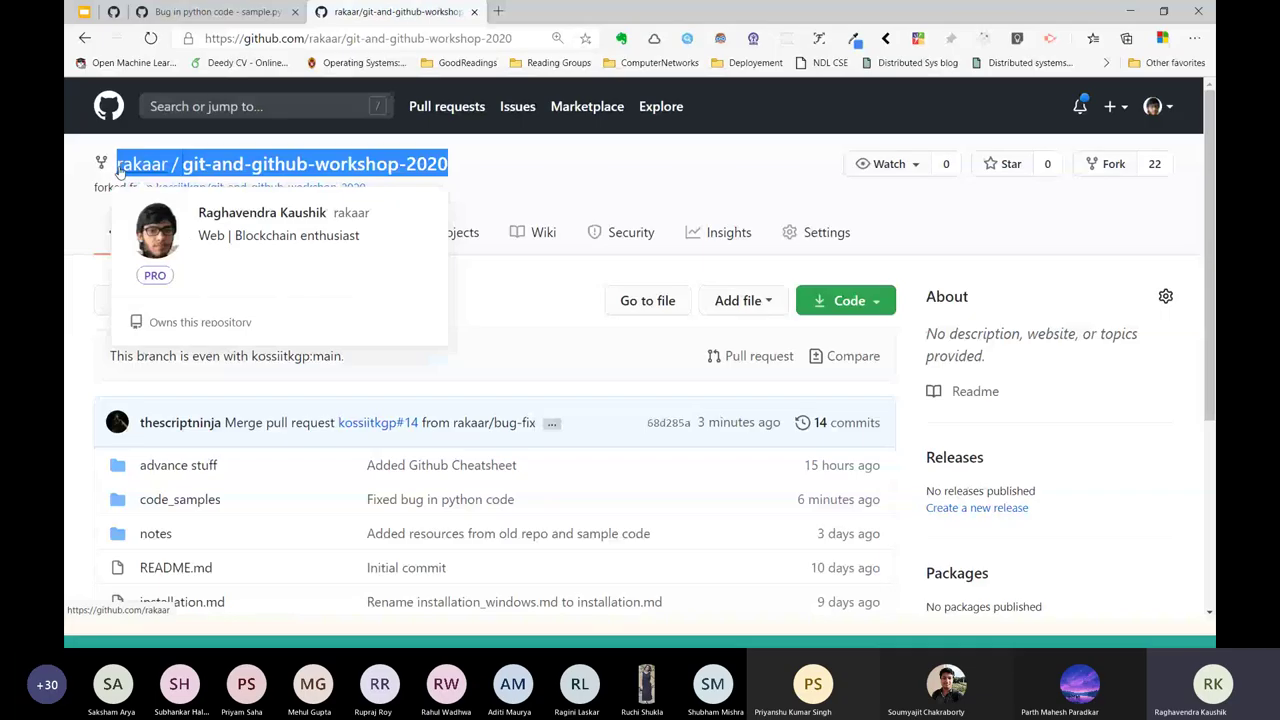
pyautogui.click(457, 172)
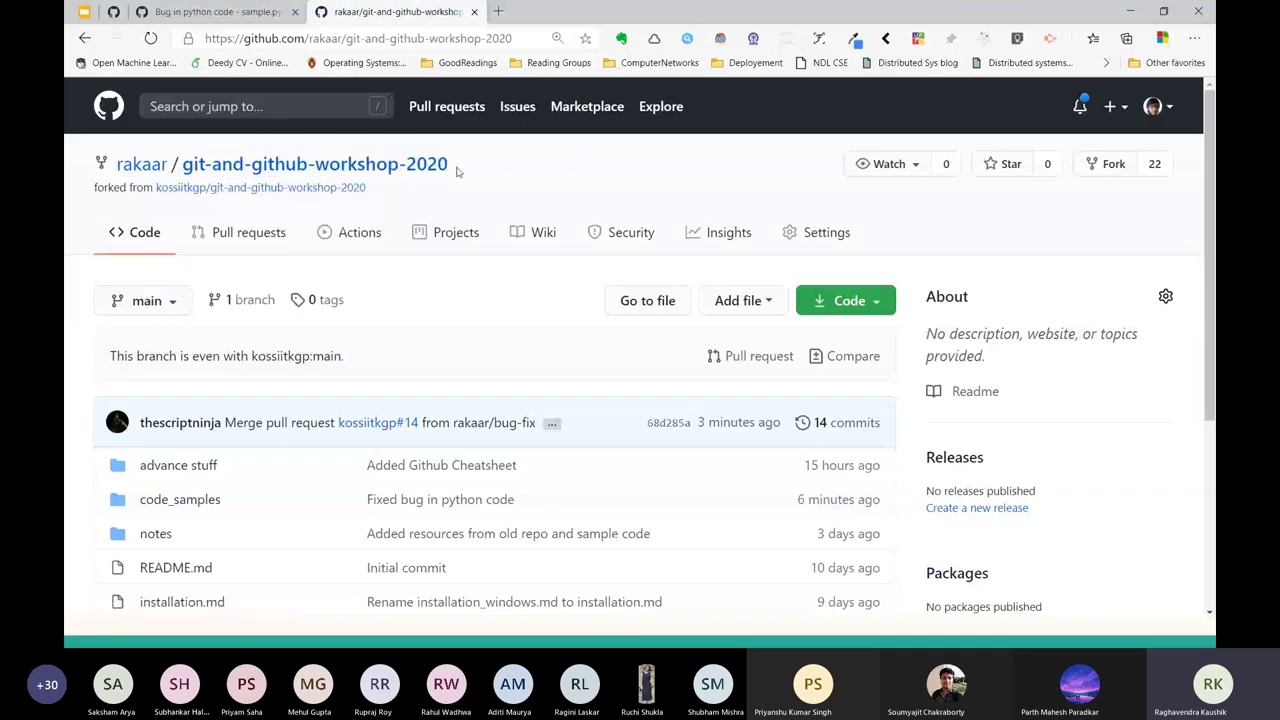
pyautogui.moveTo(457, 172); pyautogui.dragTo(184, 175)
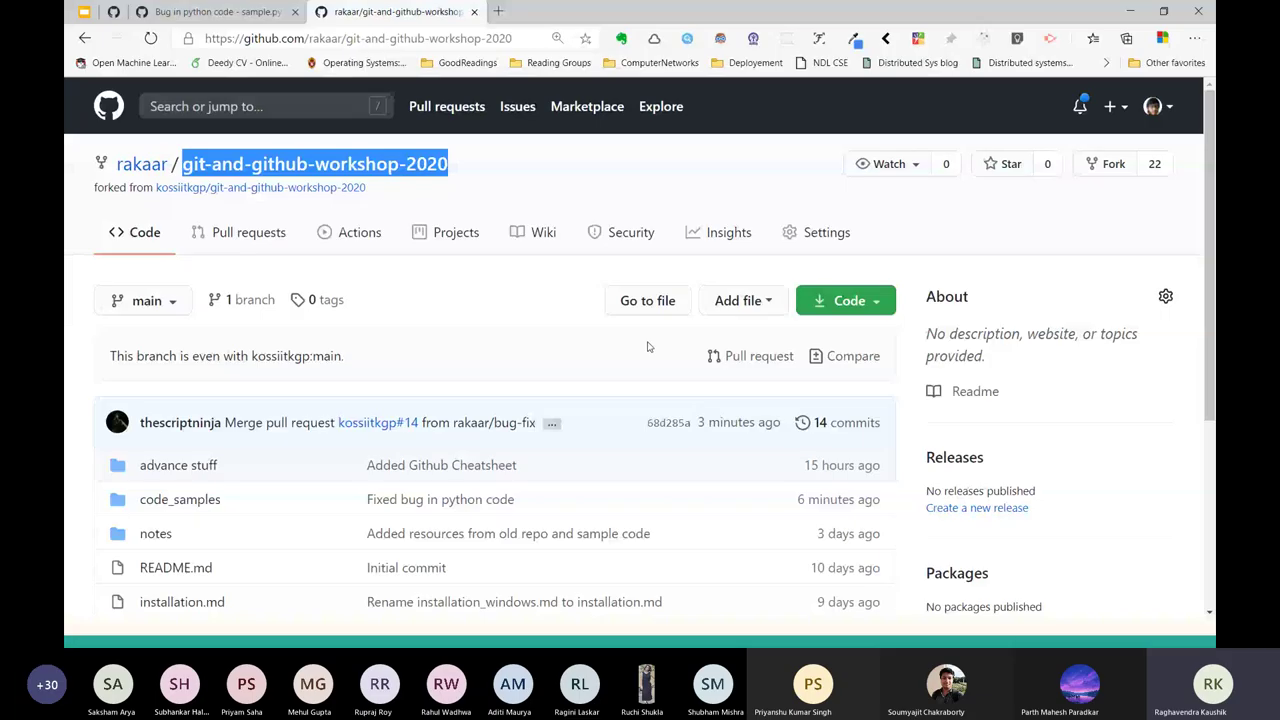
pyautogui.click(842, 300)
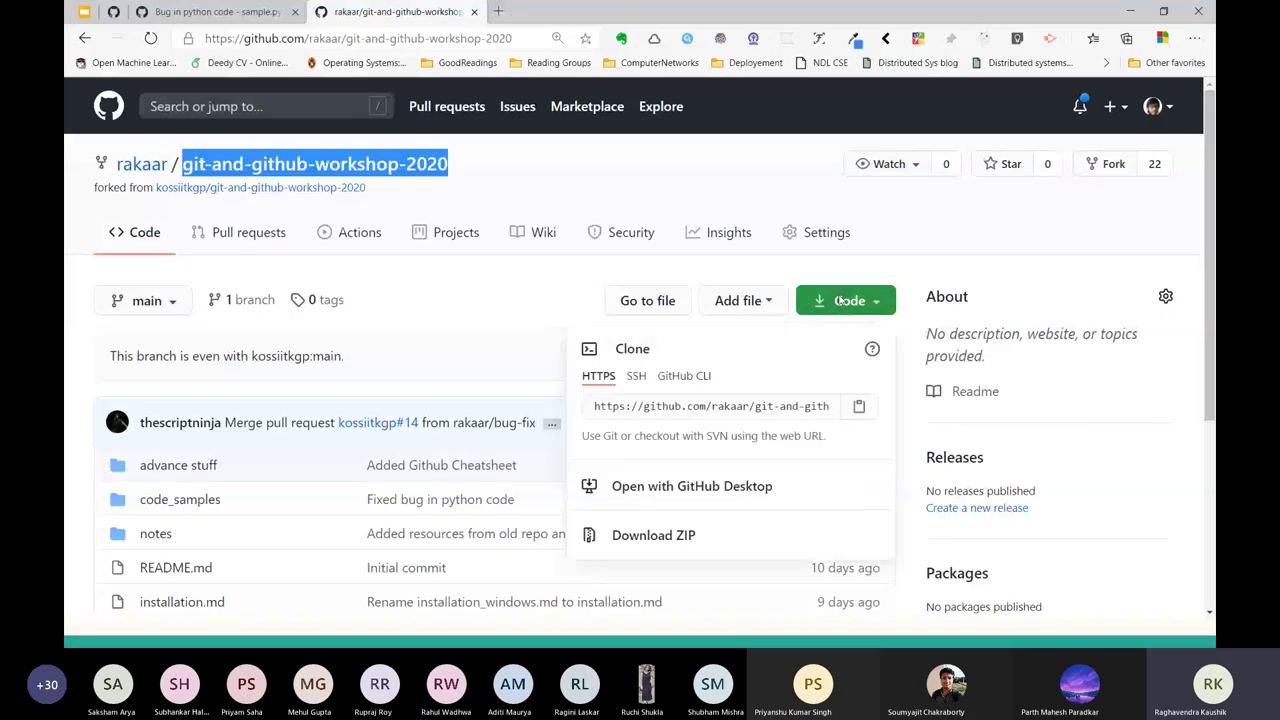
pyautogui.click(740, 405)
pyautogui.hotkey('ctrl', 'c')
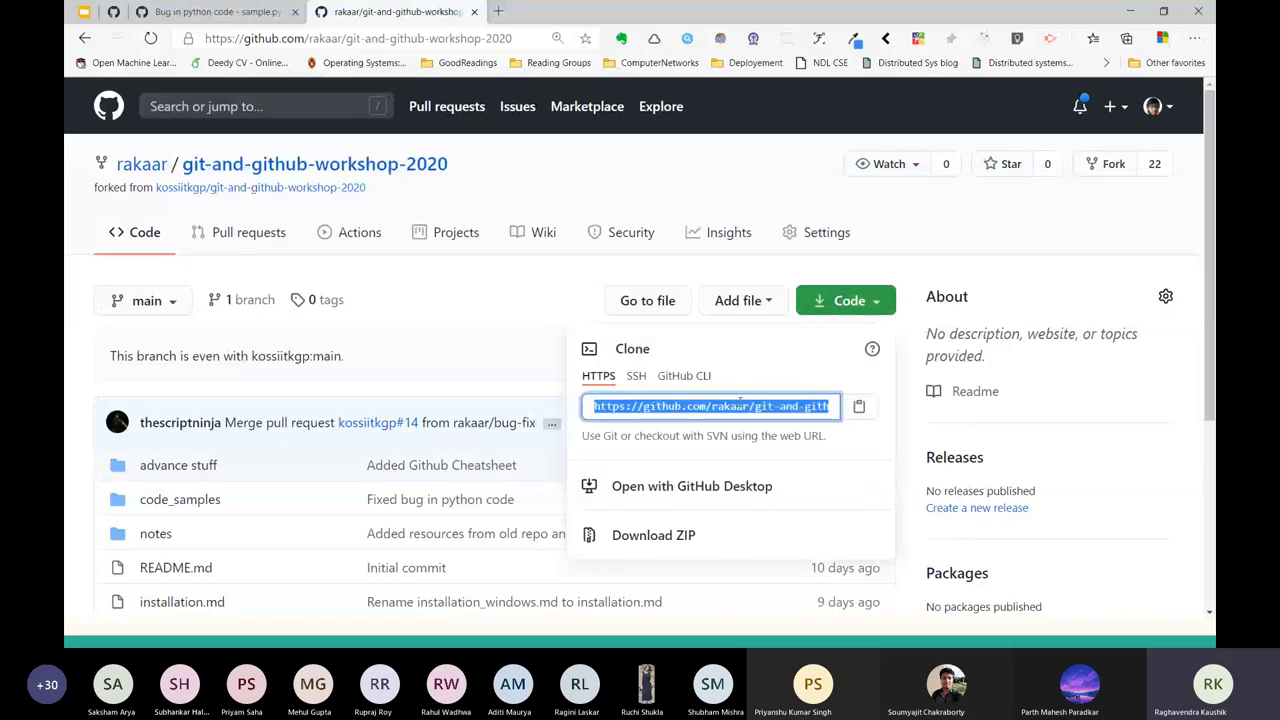
# Clone the fork with git clone and the pasted HTTPS URL.
pyautogui.hotkey('alt', 'Tab')
pyautogui.write('git clone')
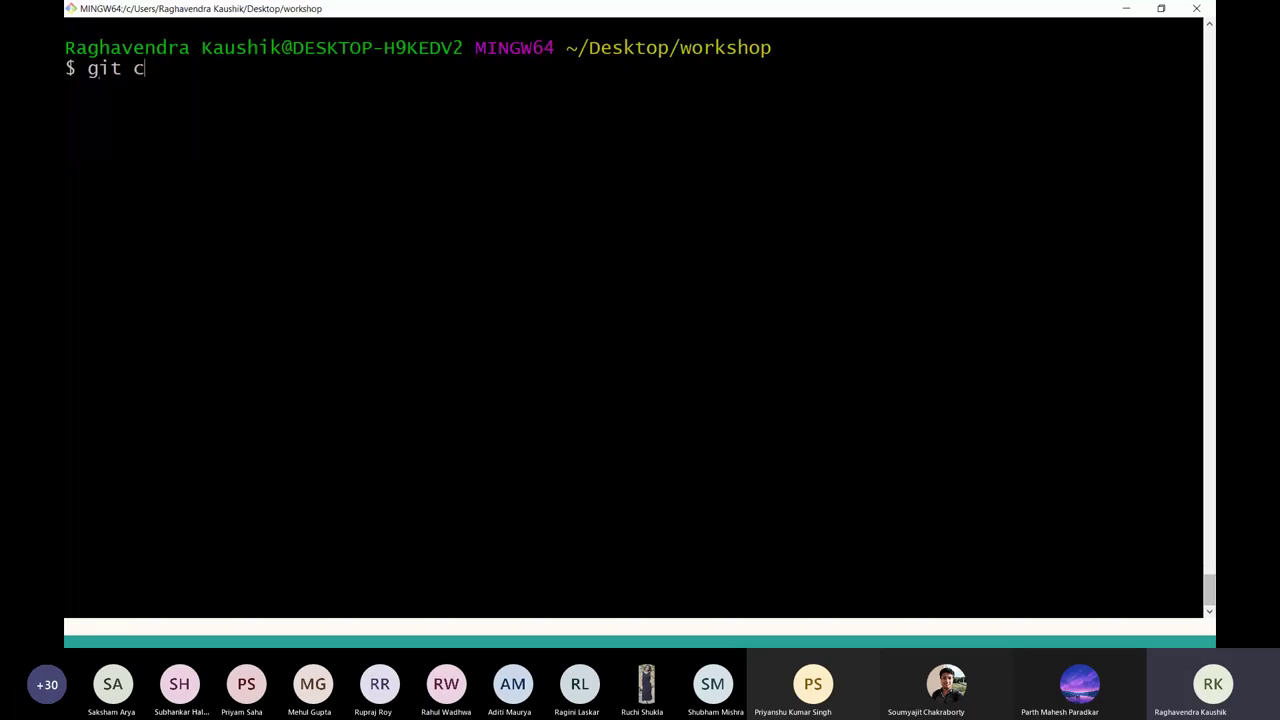
pyautogui.rightClick(740, 406)
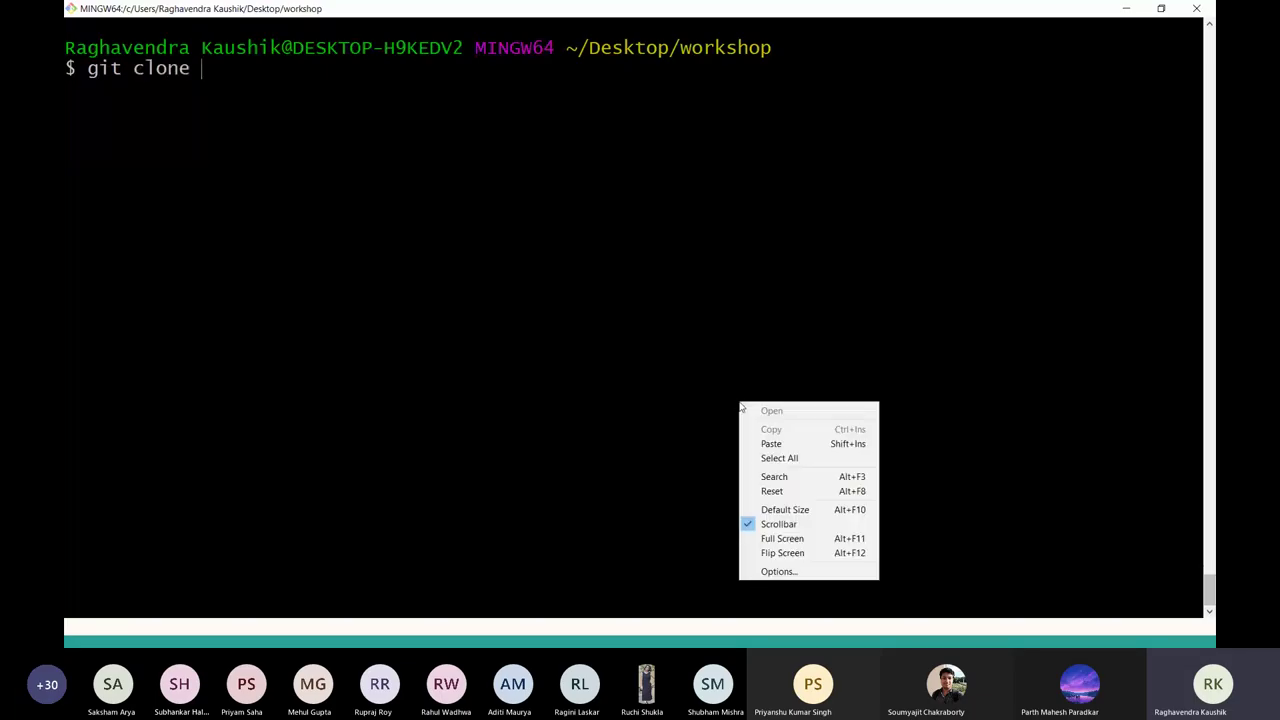
pyautogui.click(779, 443)
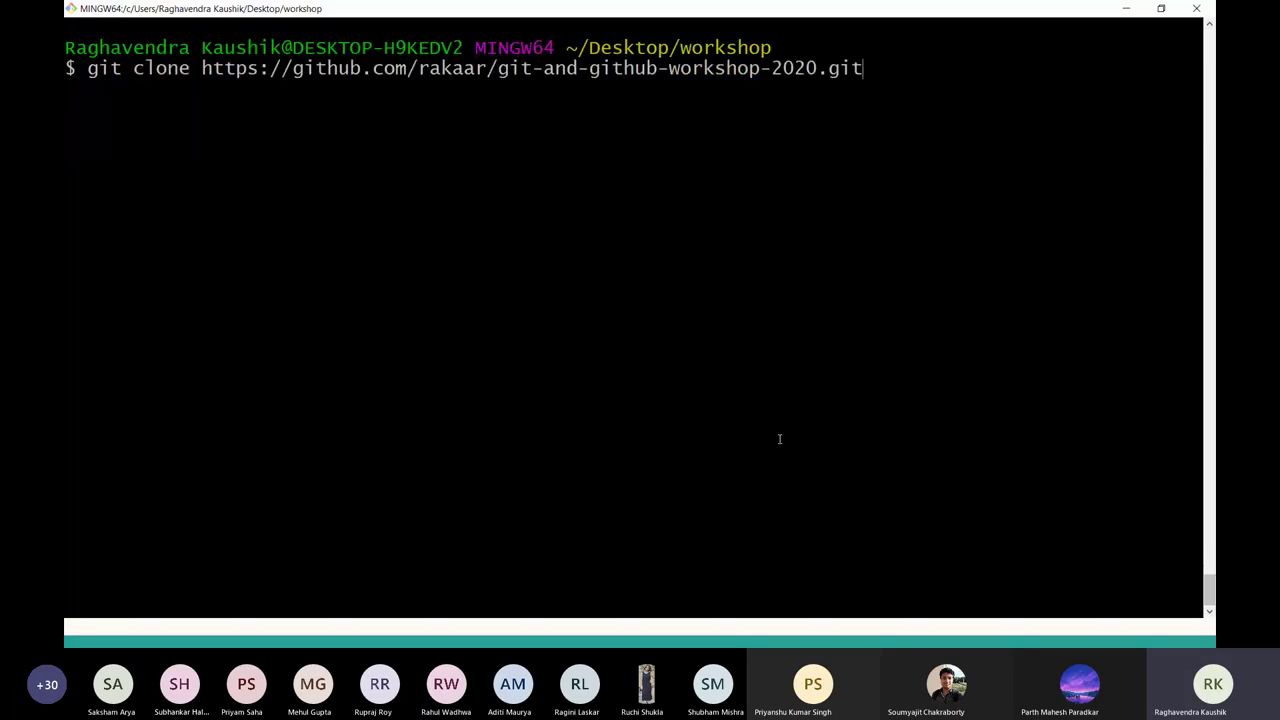
pyautogui.press('Return')
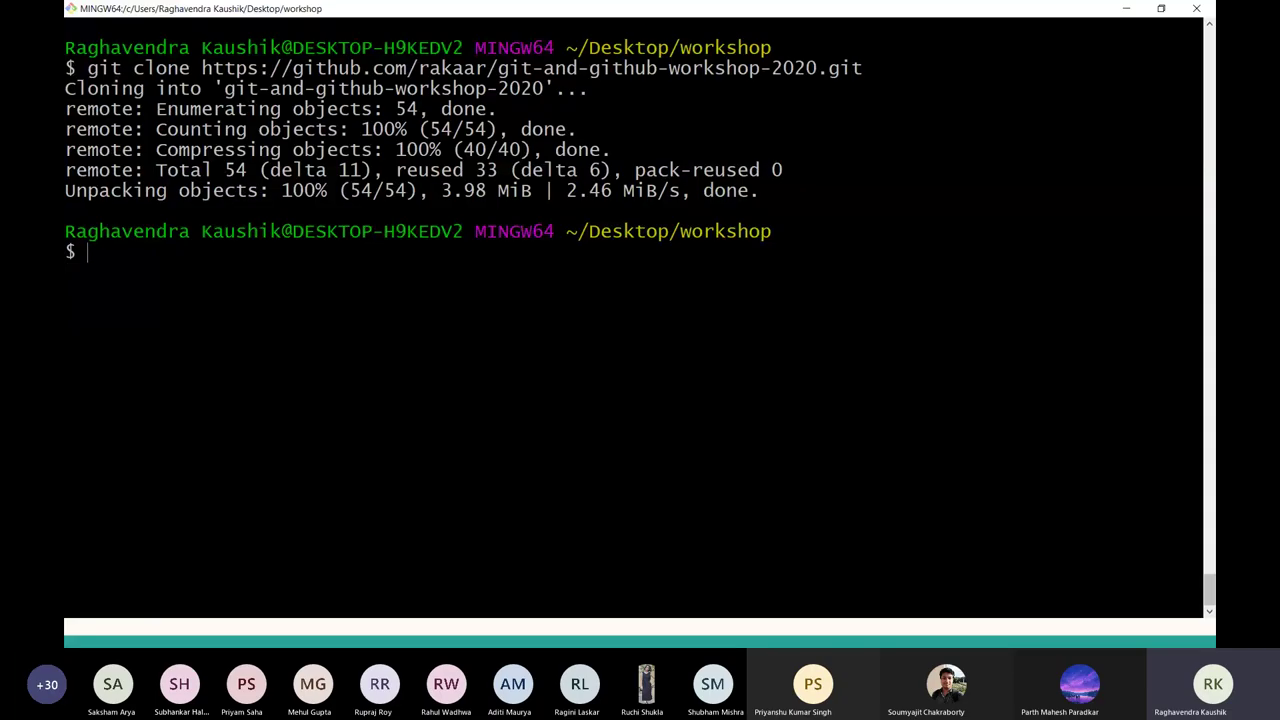
# Change into git-and-github-workshop-2020 and confirm the prompt shows branch (main).
pyautogui.write('cd git-')
pyautogui.press('Tab')
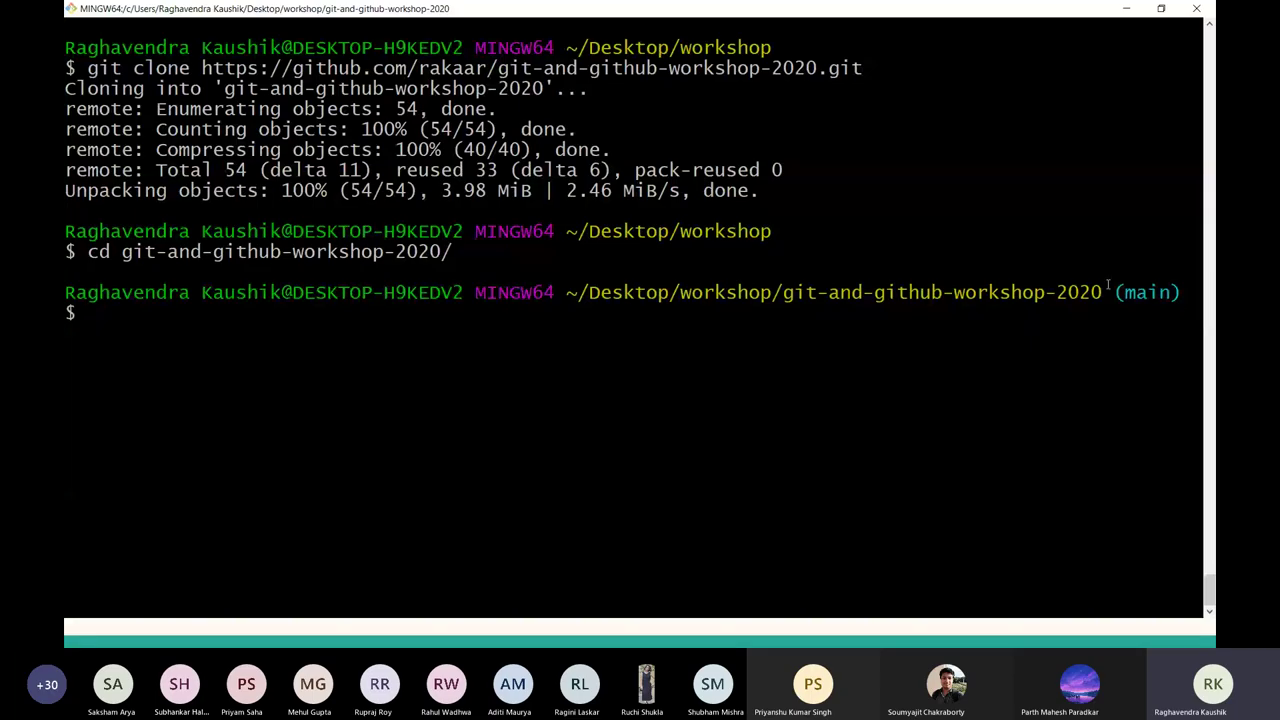
pyautogui.moveTo(1103, 290); pyautogui.dragTo(1183, 292)
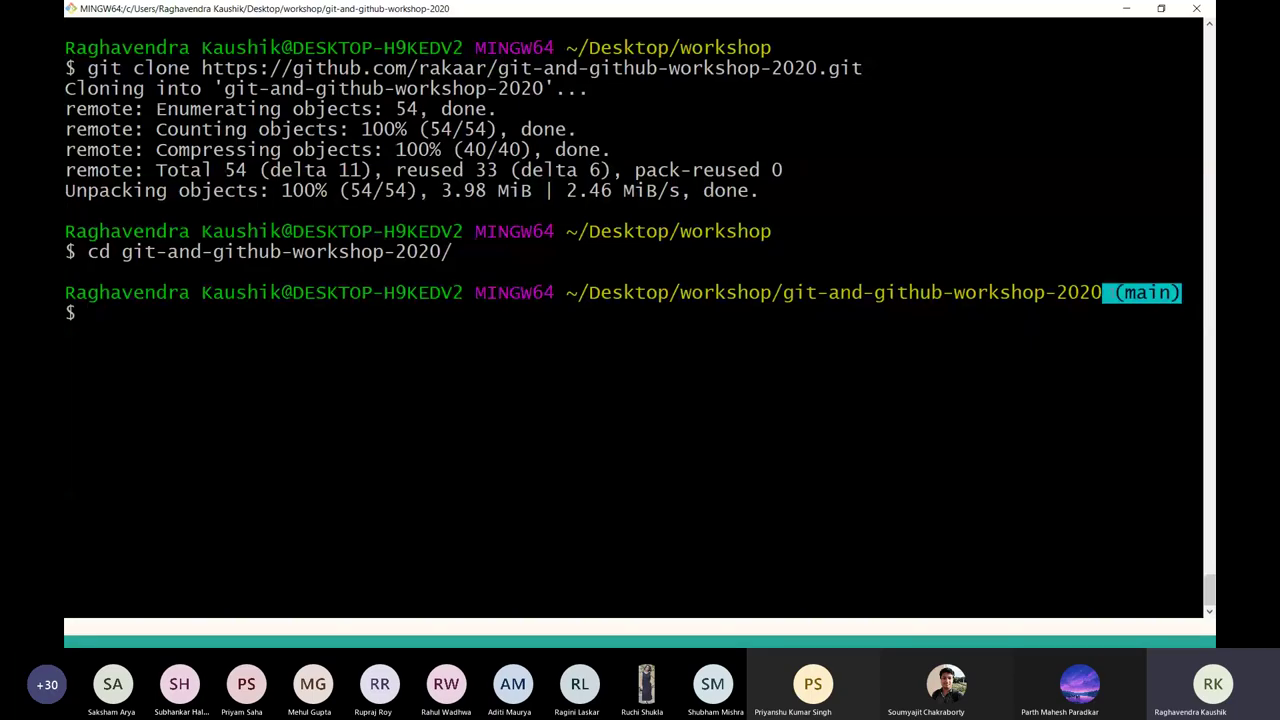
pyautogui.moveTo(1102, 292); pyautogui.dragTo(1172, 292)
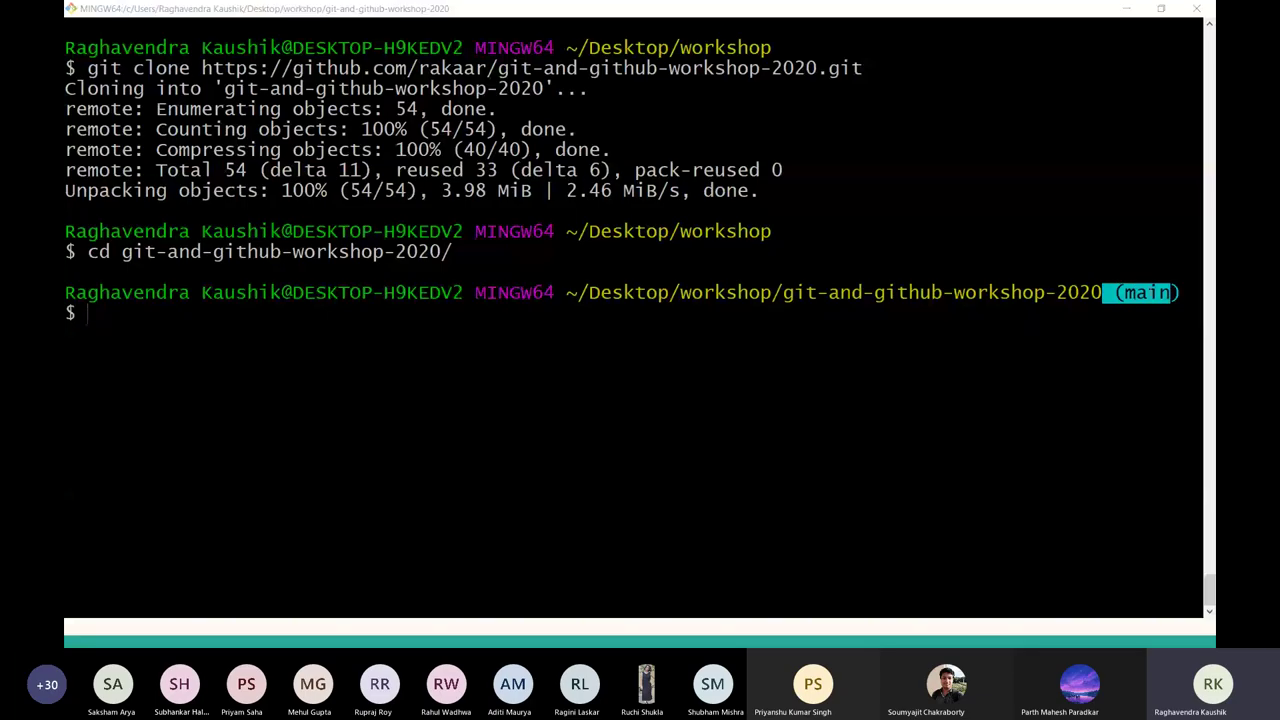
pyautogui.hotkey('alt', 'Tab')
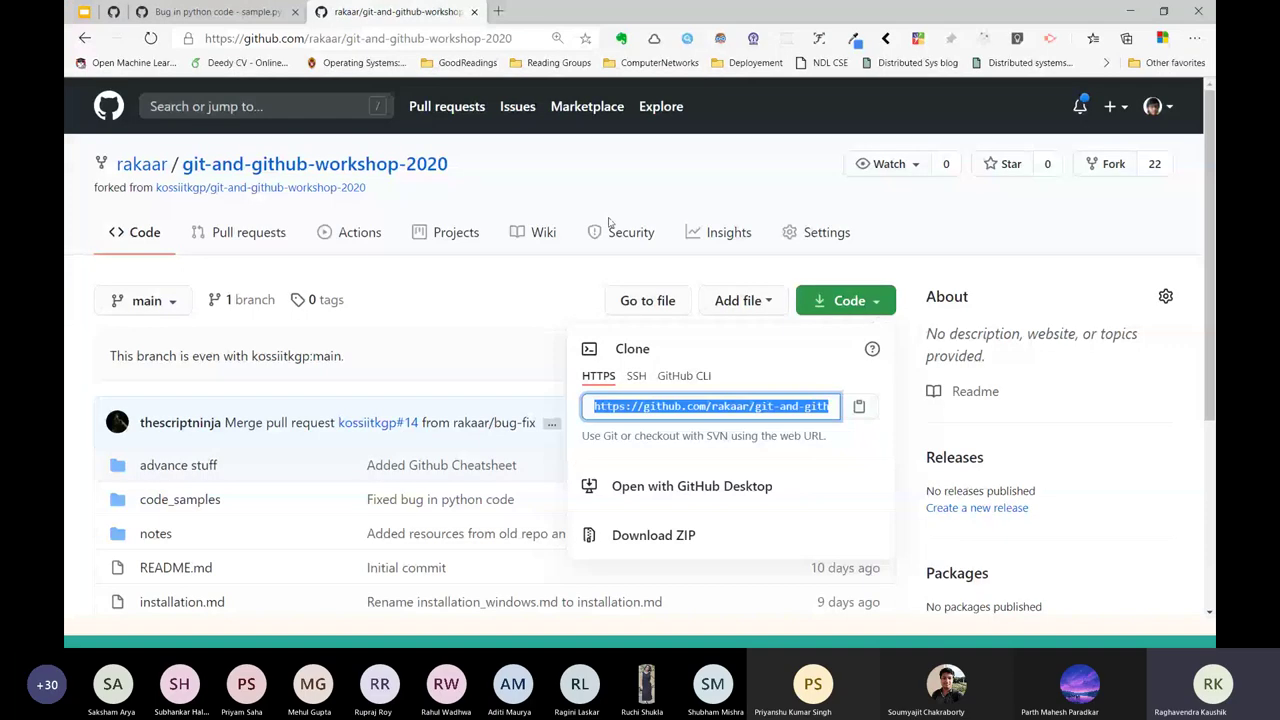
# Open the upstream kossiitkgp/git-and-github-workshop-2020 repository from the fork's 'forked from' link.
pyautogui.click(608, 222)
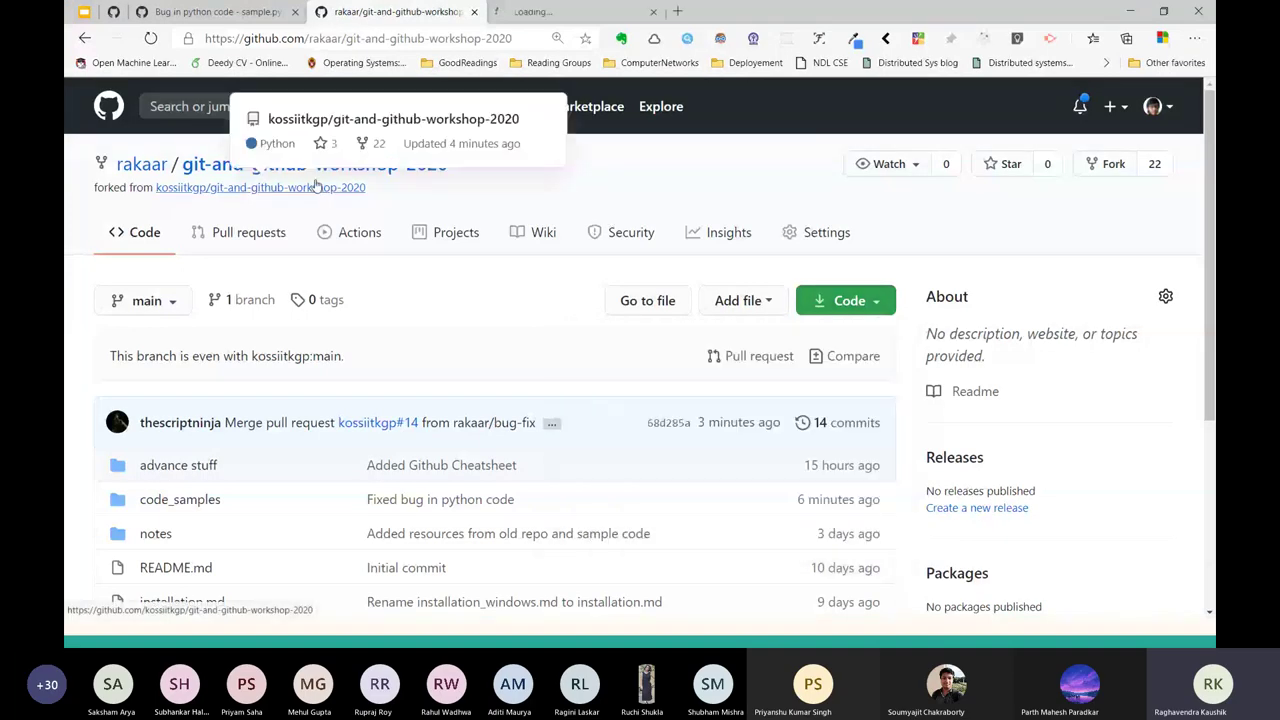
pyautogui.keyDown('ctrl'); pyautogui.click(318, 186); pyautogui.keyUp('ctrl')
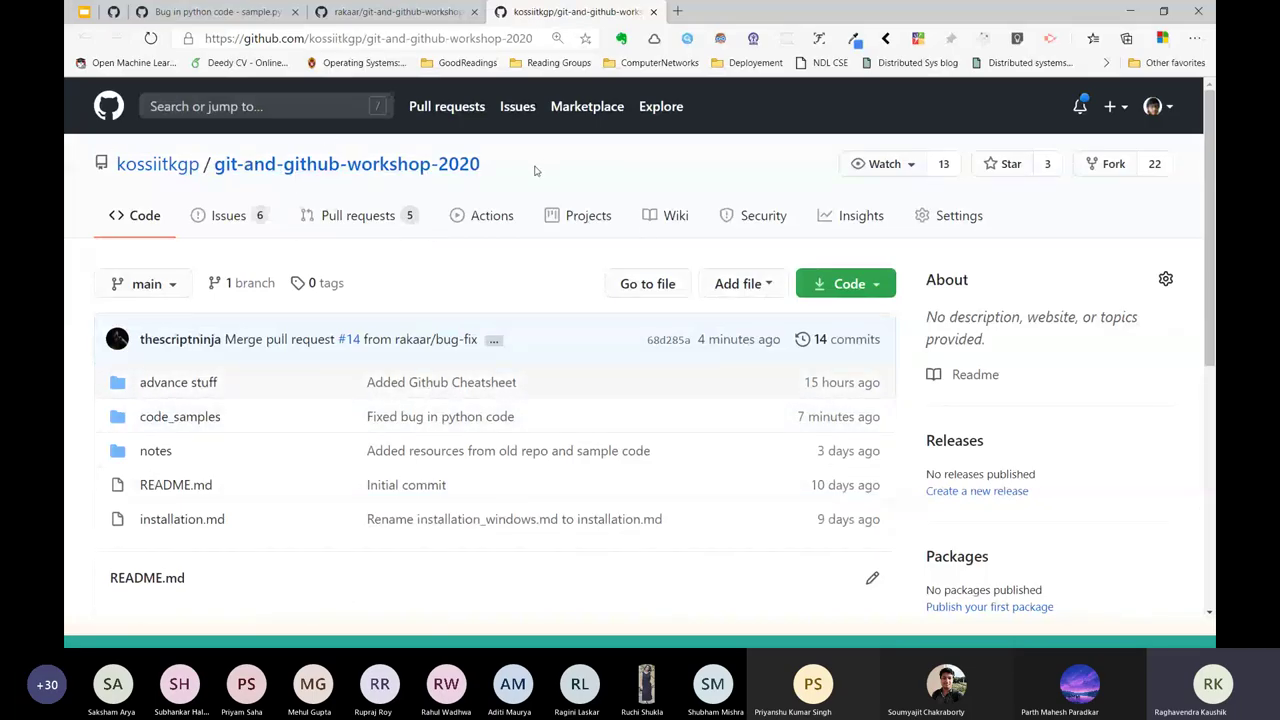
pyautogui.tripleClick(178, 183)
pyautogui.moveTo(484, 165); pyautogui.dragTo(120, 170)
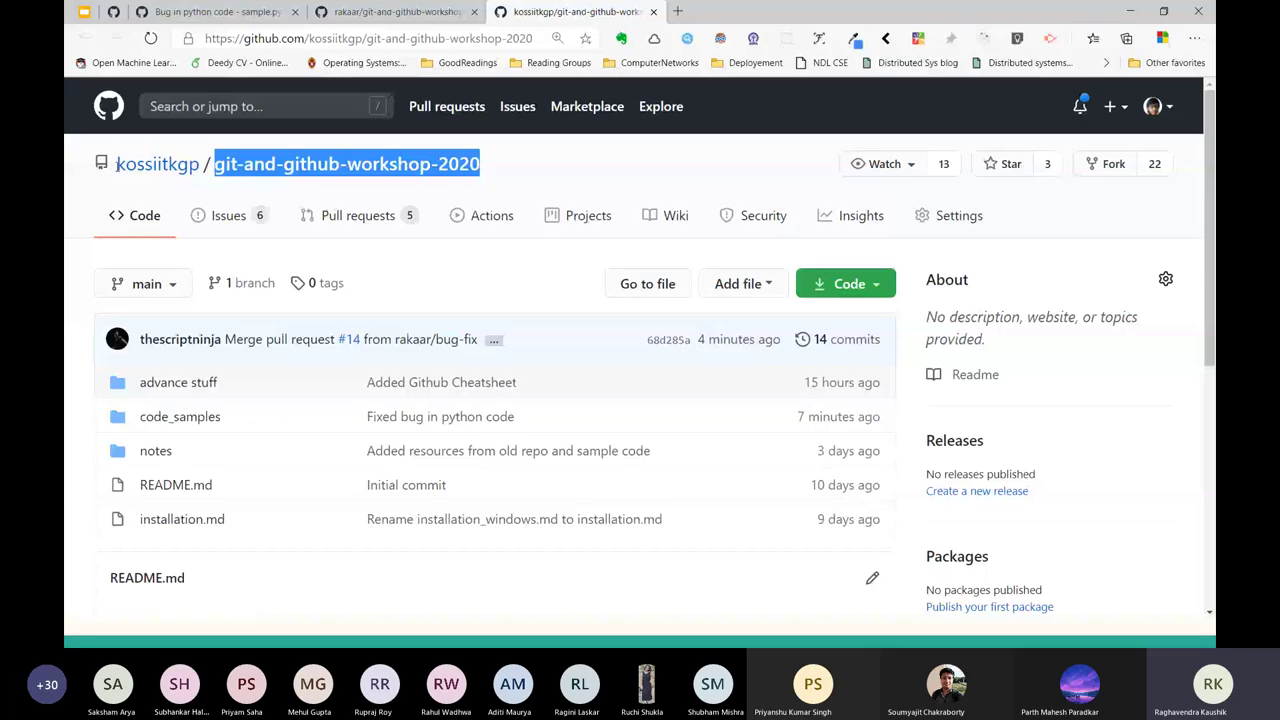
pyautogui.hotkey('alt', 'Tab')
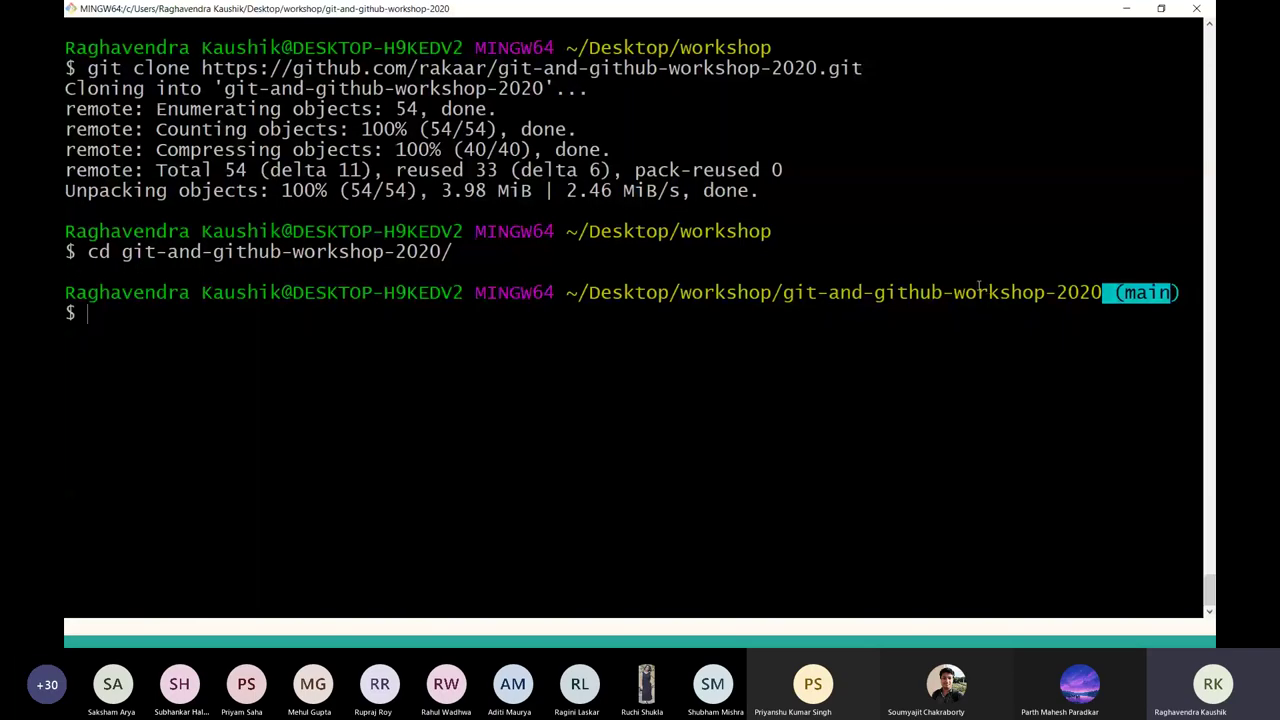
pyautogui.moveTo(1181, 292); pyautogui.dragTo(1113, 292)
pyautogui.hotkey('alt', 'Tab')
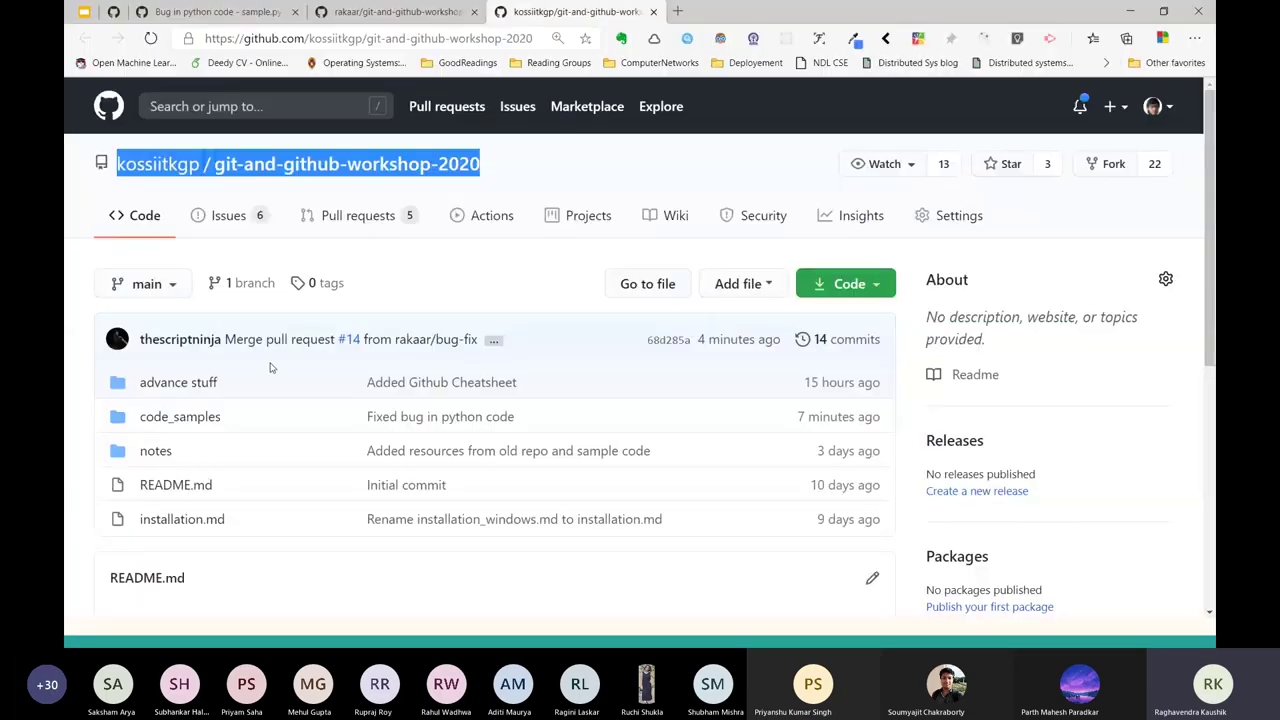
# Open upstream issue #5, 'Bug in JS code - sample.js', and read the add_two_numbers bug.
pyautogui.click(222, 216)
pyautogui.scroll(-5, 300, 280)
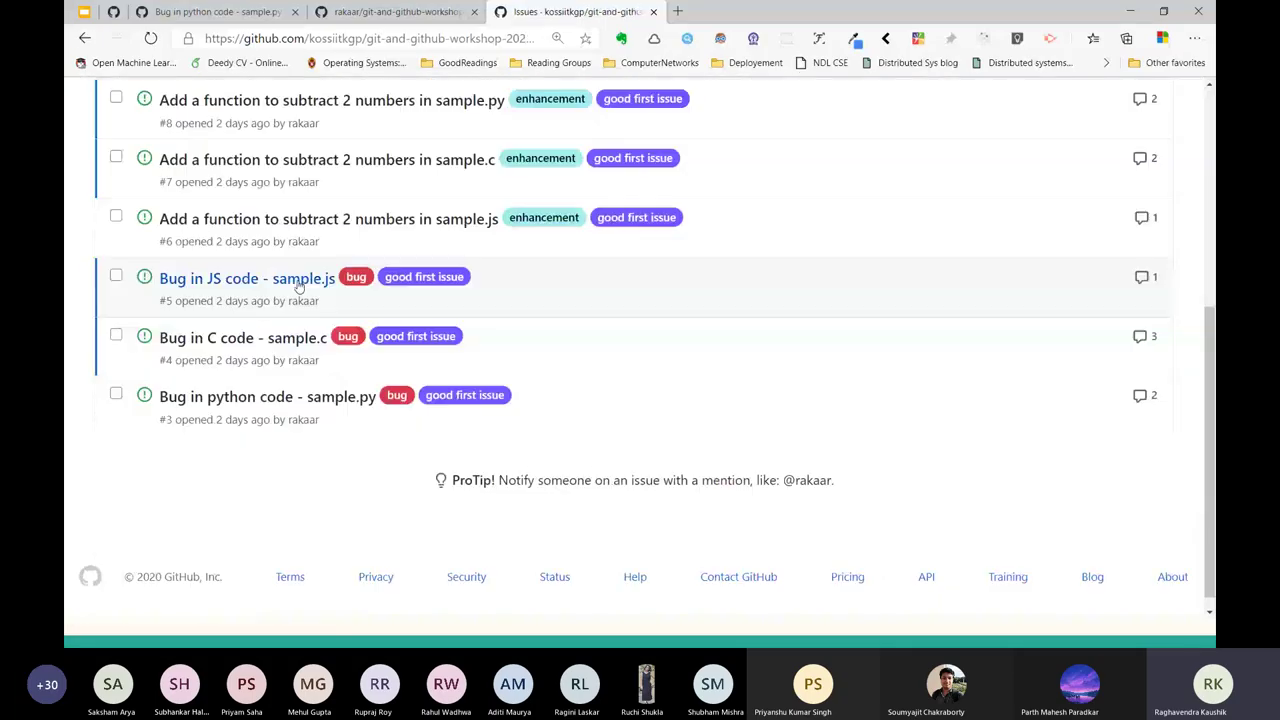
pyautogui.click(297, 284)
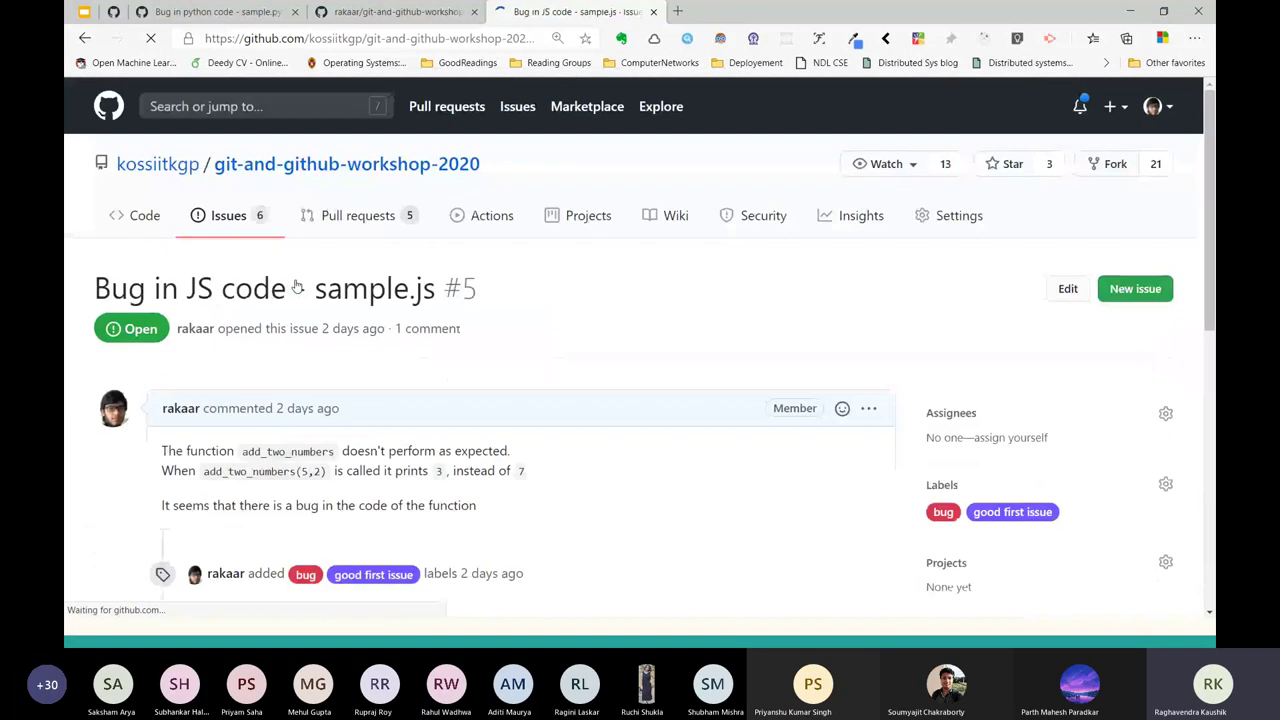
pyautogui.scroll(-2, 365, 470)
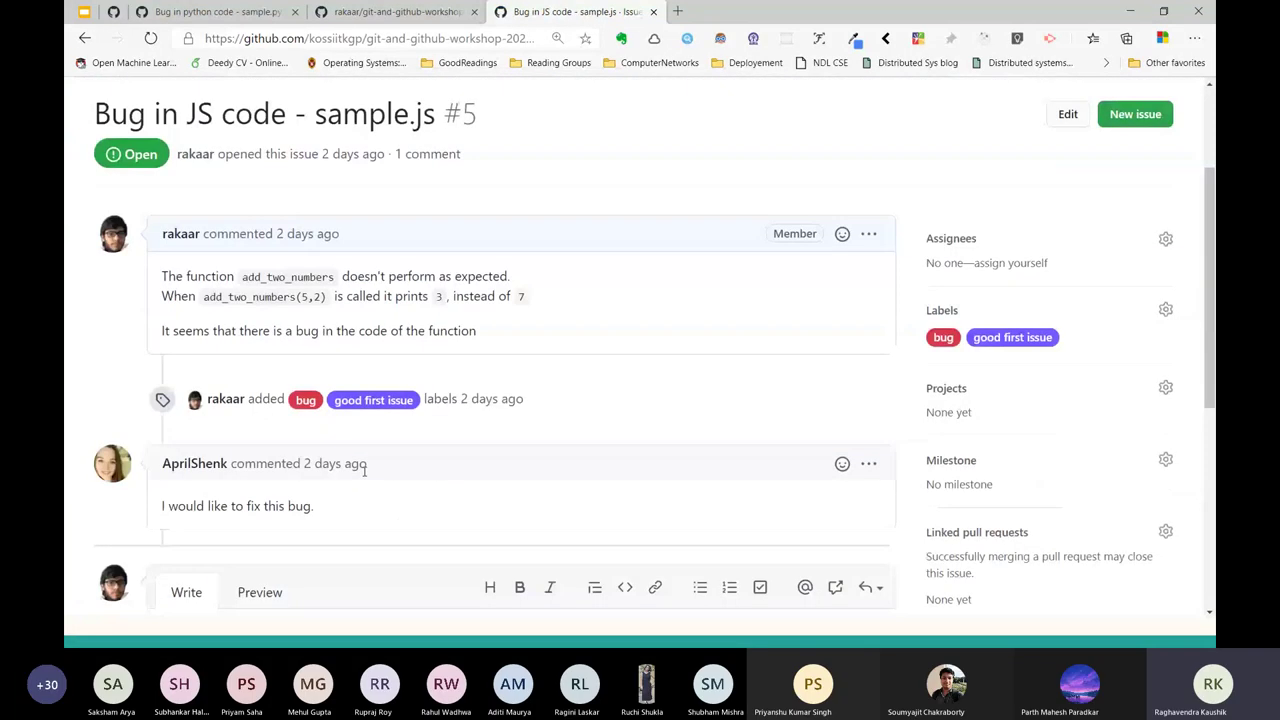
pyautogui.scroll(-1, 365, 470)
pyautogui.moveTo(205, 247); pyautogui.dragTo(440, 308)
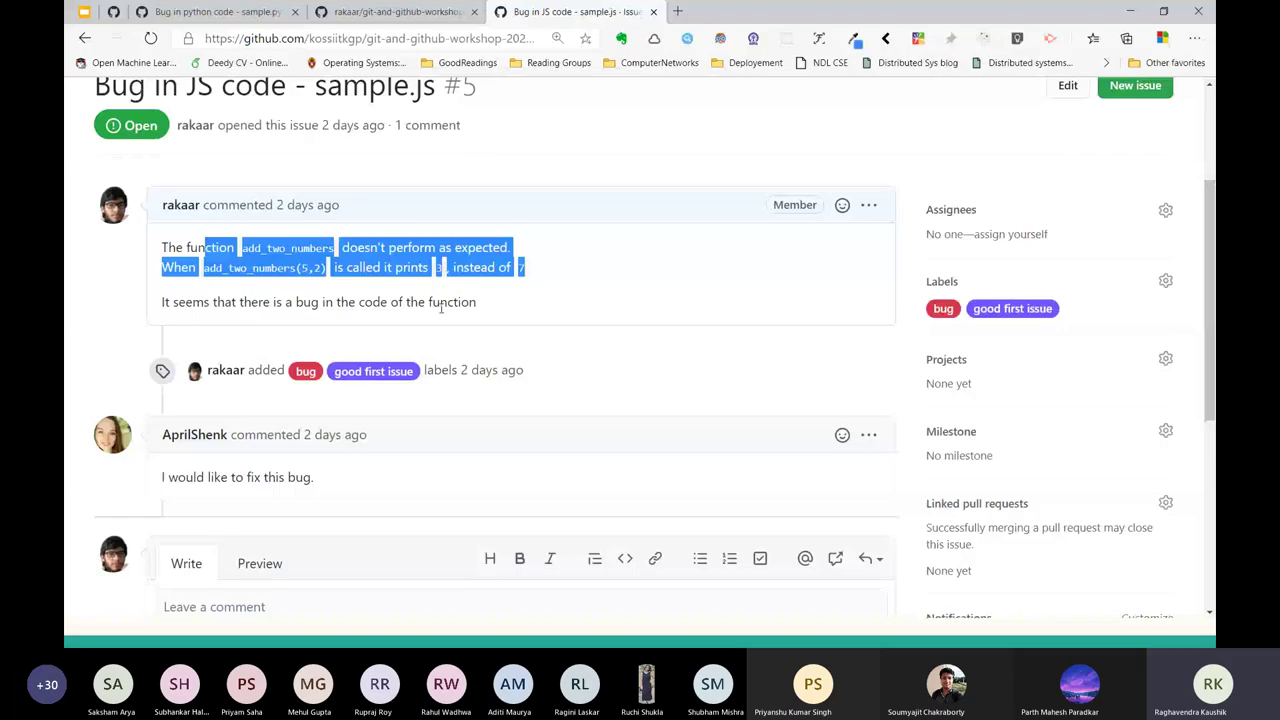
# Create the branch jscode-bug-fix and list the local branches.
pyautogui.hotkey('alt', 'Tab')
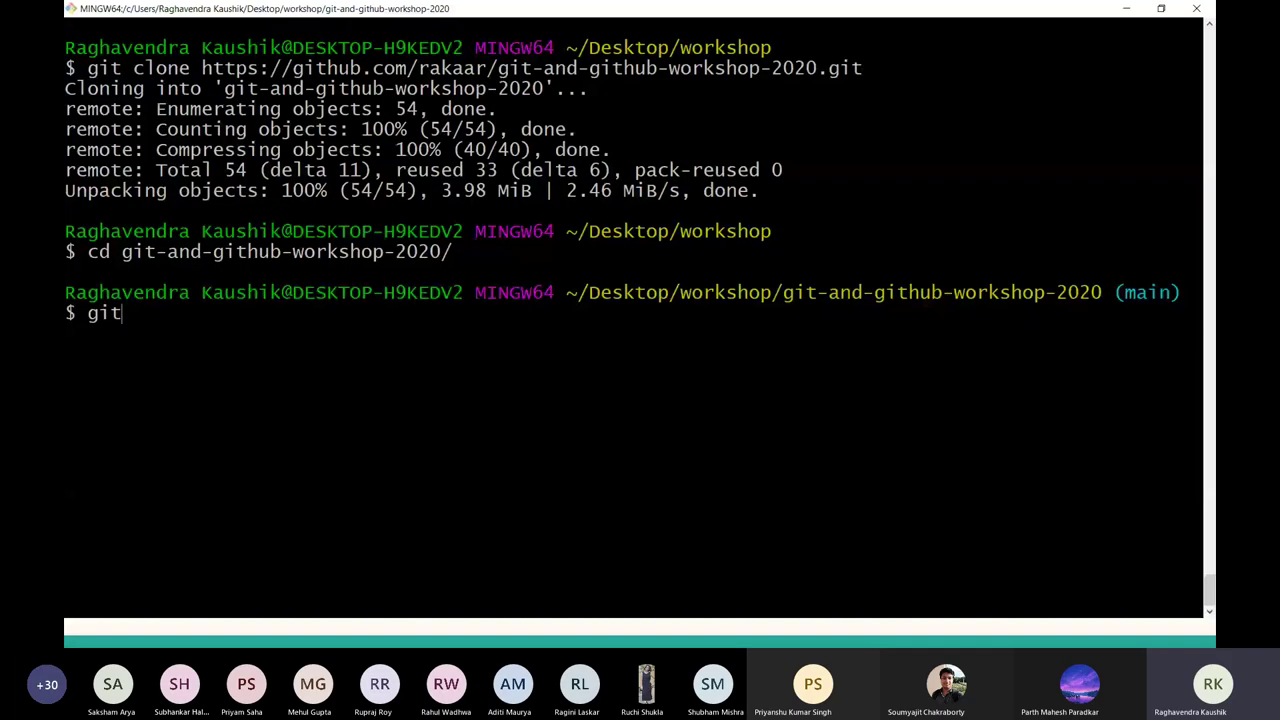
pyautogui.write('branch jscode-b')
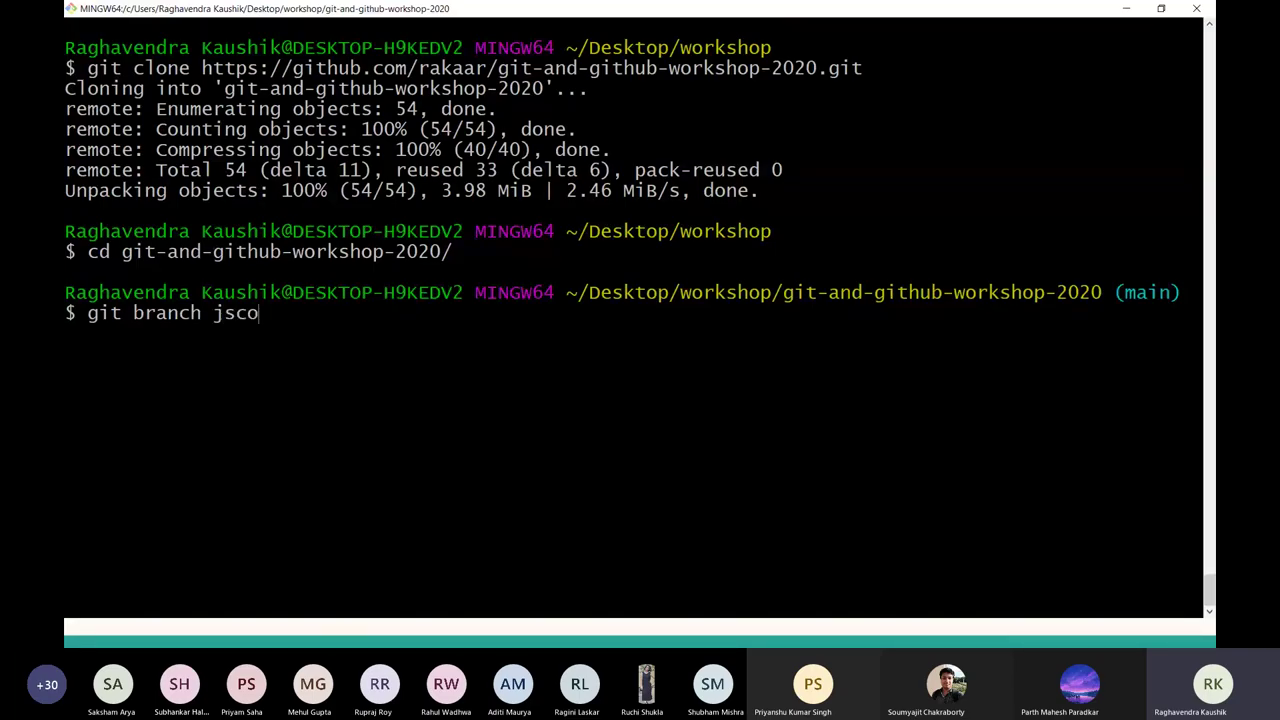
pyautogui.write('ug-fi')
pyautogui.write('x')
pyautogui.press('Return')
pyautogui.write('git branch')
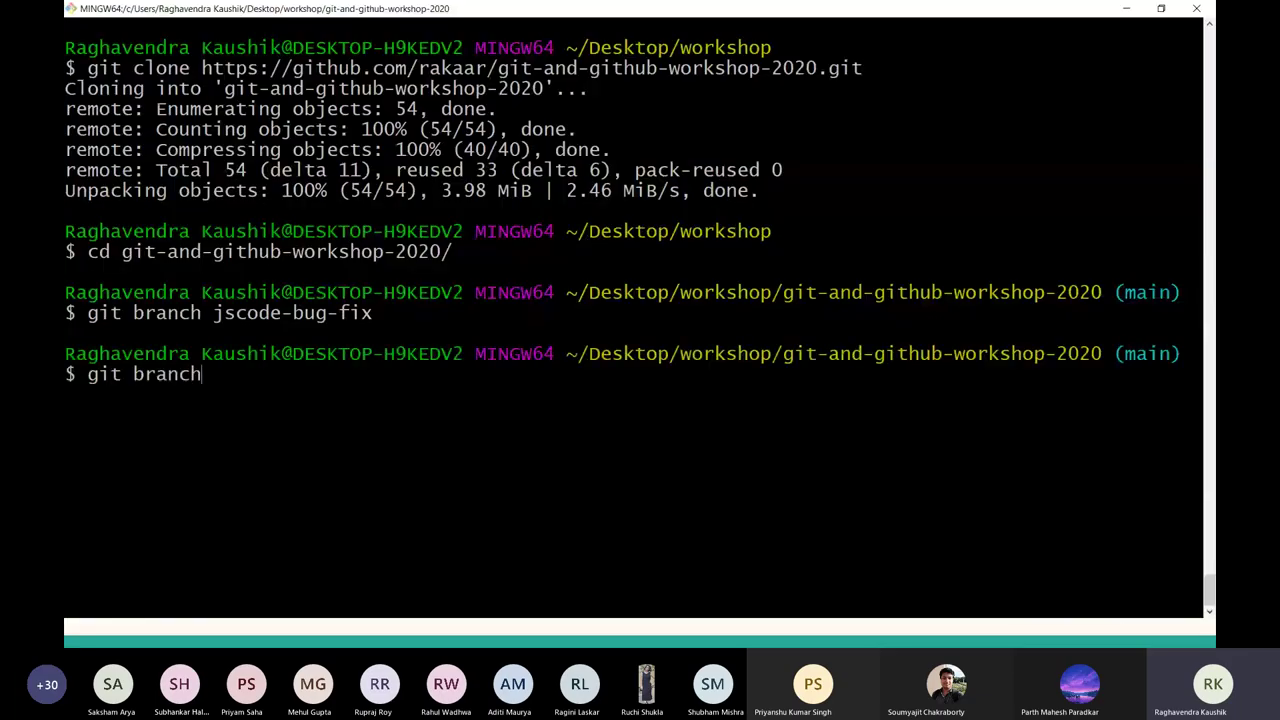
pyautogui.press('Return')
# Check out jscode-bug-fix and confirm with git branch that it is current.
pyautogui.write('git checkout jscode-')
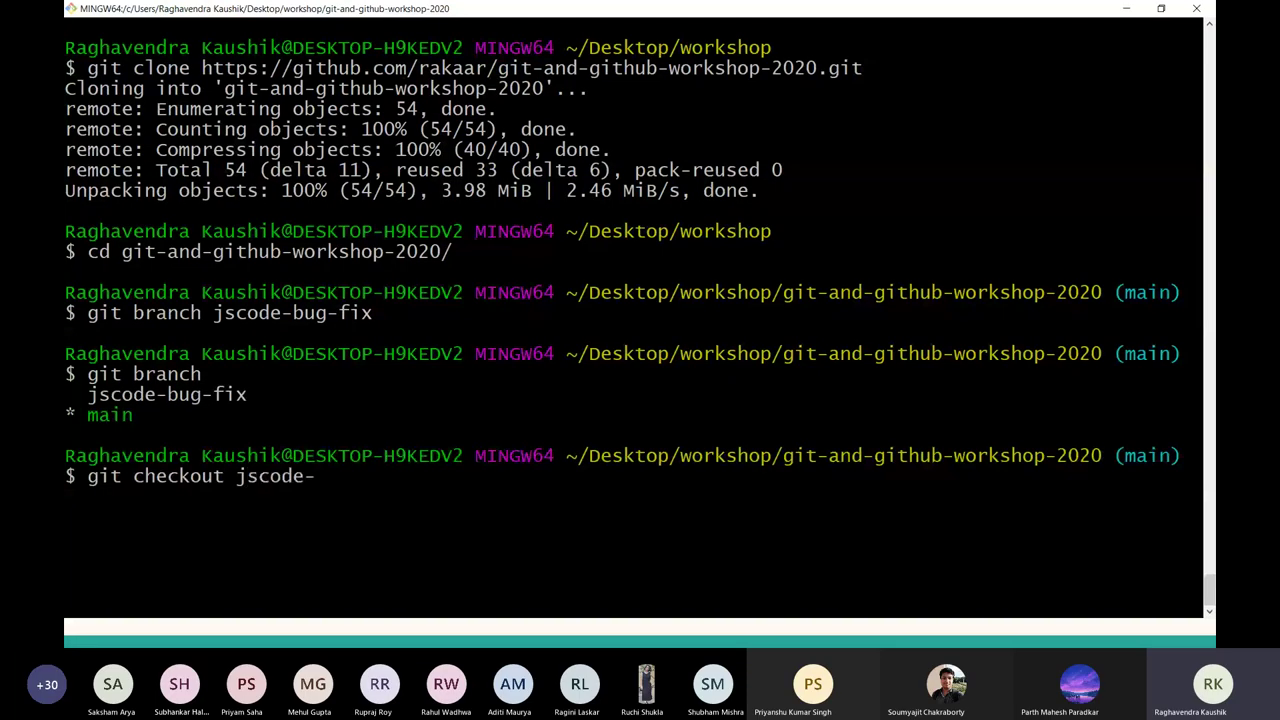
pyautogui.write('bug-fix')
pyautogui.press('Return')
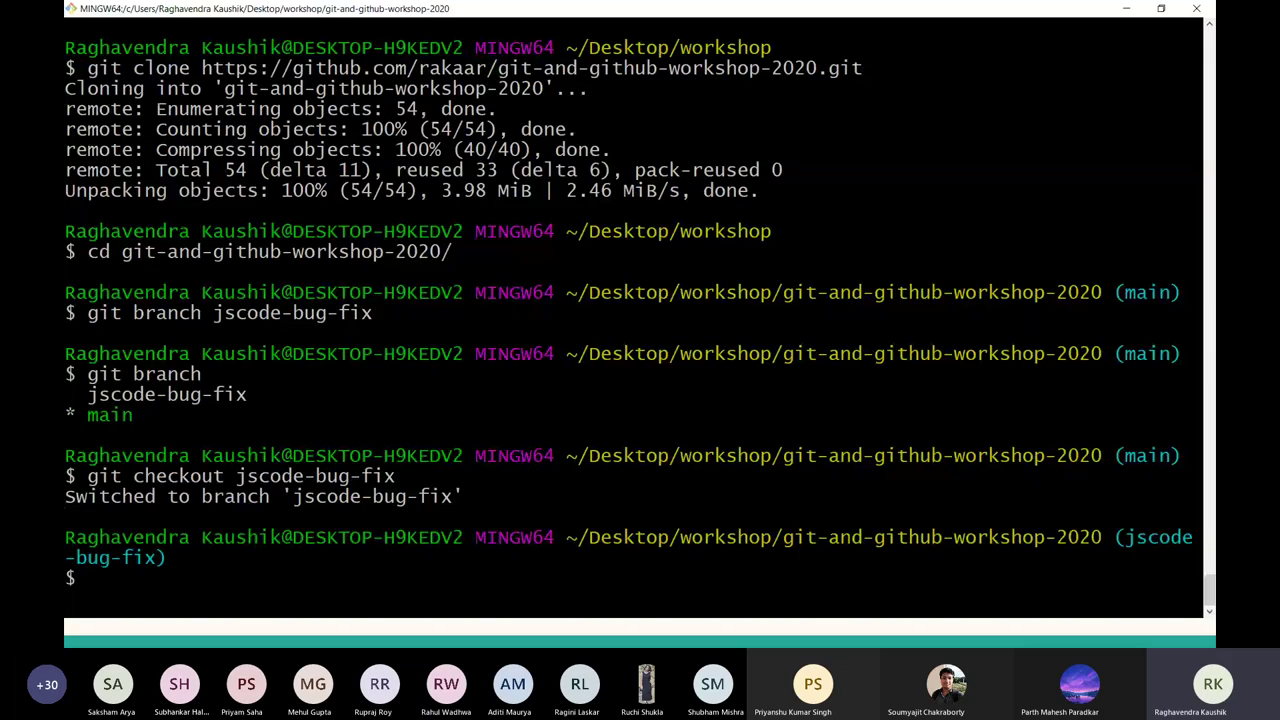
pyautogui.hotkey('ctrl', 'l')
pyautogui.write('git branch')
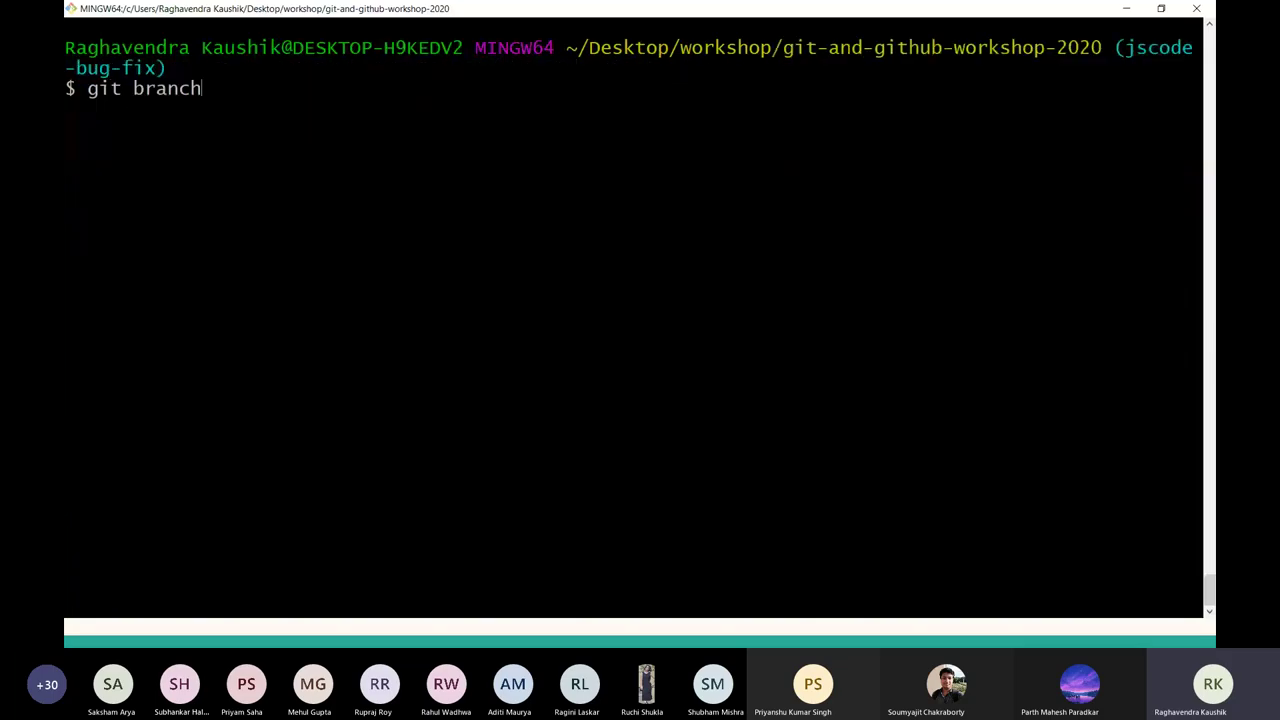
pyautogui.press('Return')
pyautogui.tripleClick(286, 108)
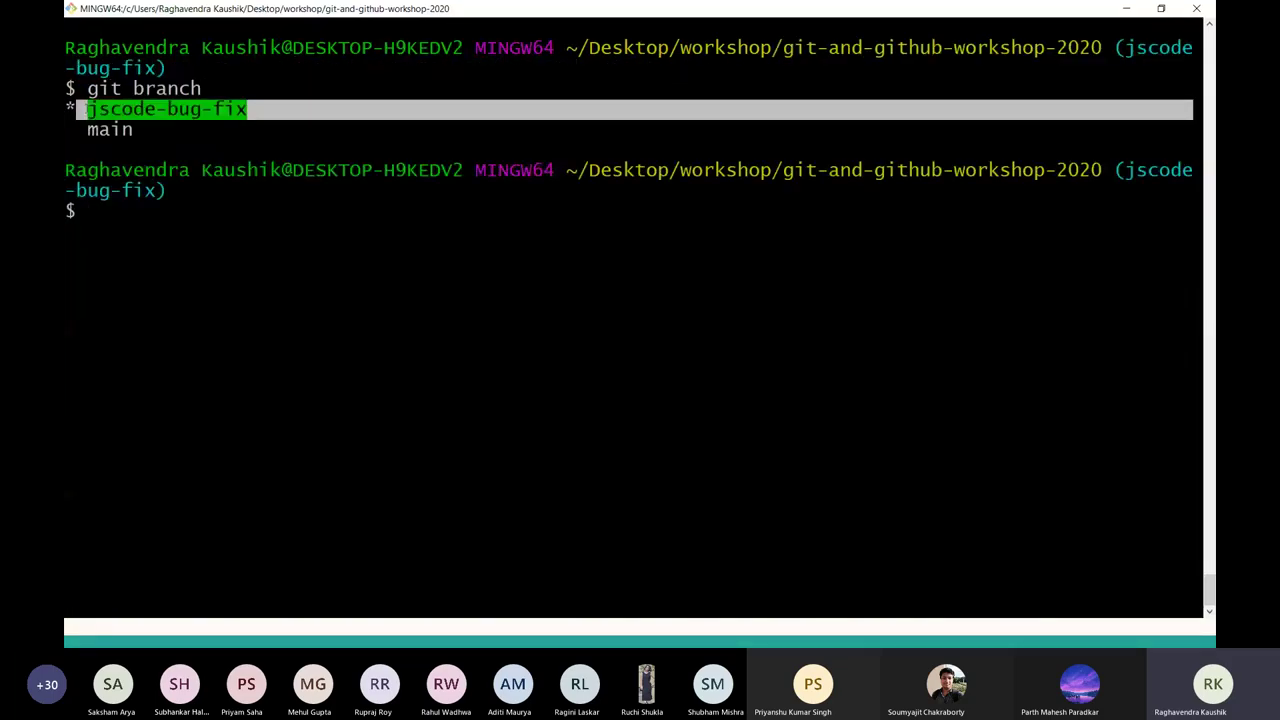
pyautogui.hotkey('alt', 'Tab')
pyautogui.hotkey('alt', 'Tab')
pyautogui.hotkey('alt', 'Tab')
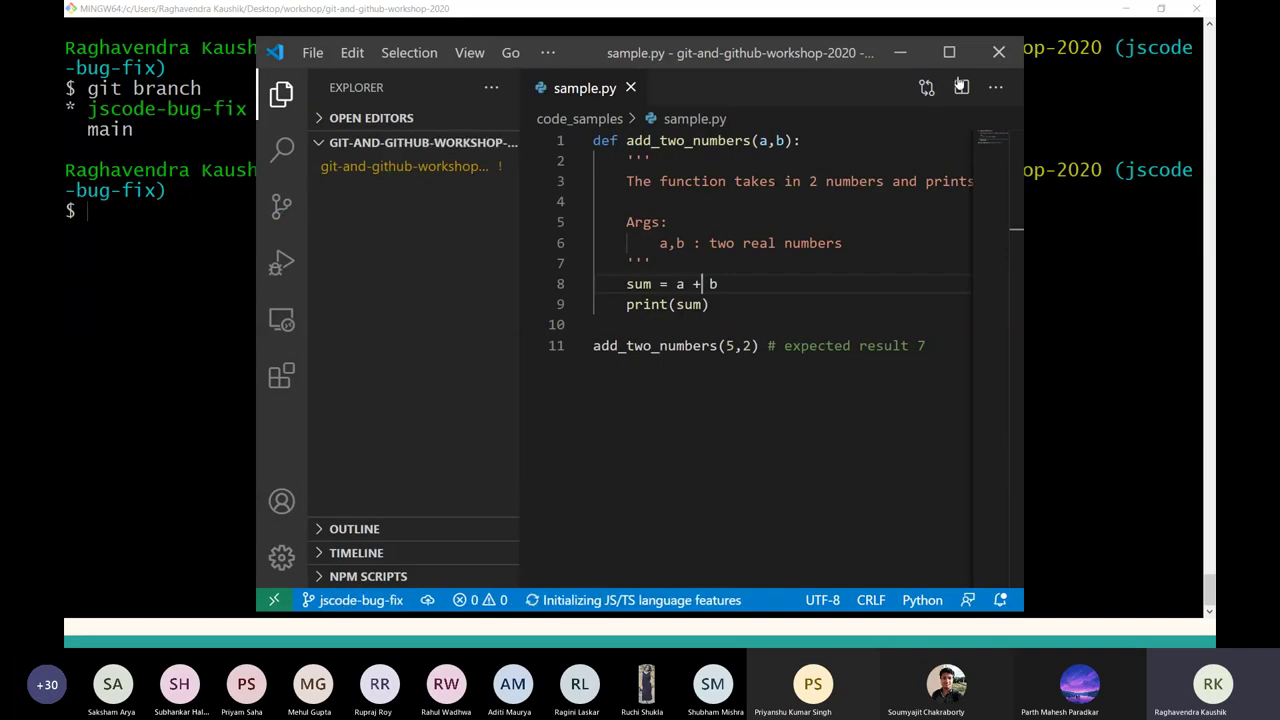
# Open the repository in VS Code with code . and open code_samples/sample.js.
pyautogui.click(991, 64)
pyautogui.write('code .')
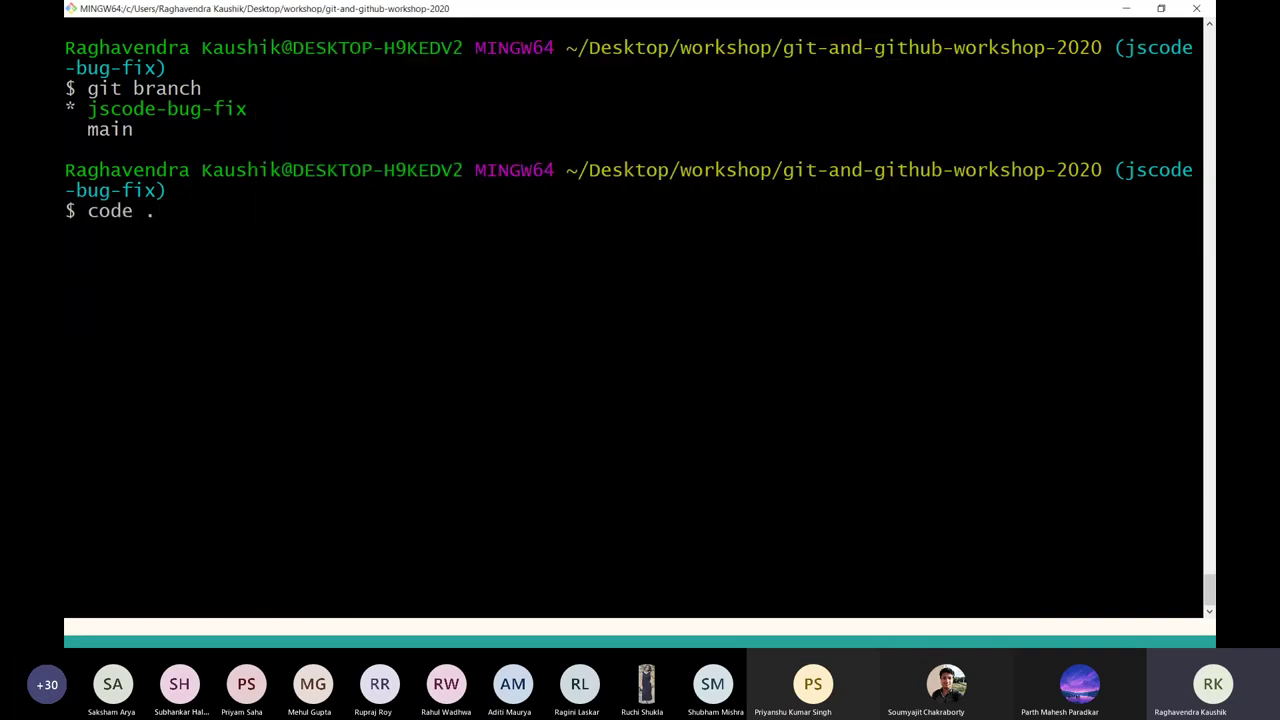
pyautogui.press('Return')
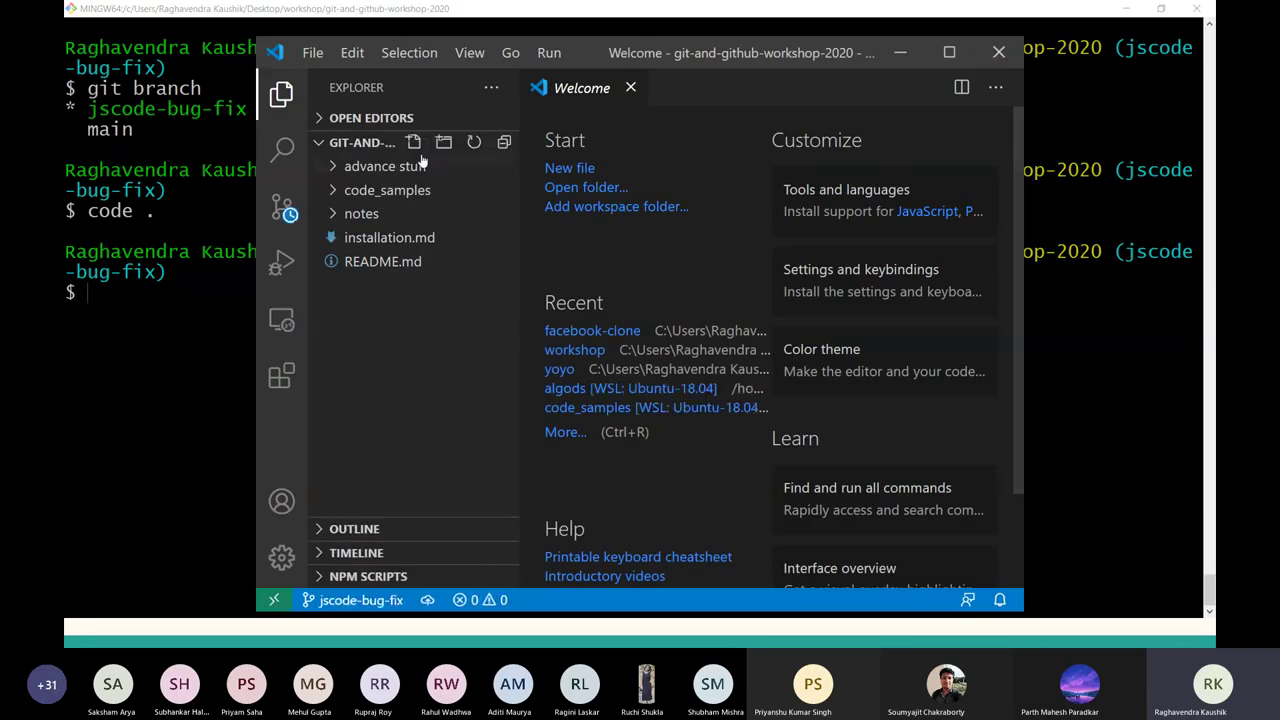
pyautogui.click(391, 190)
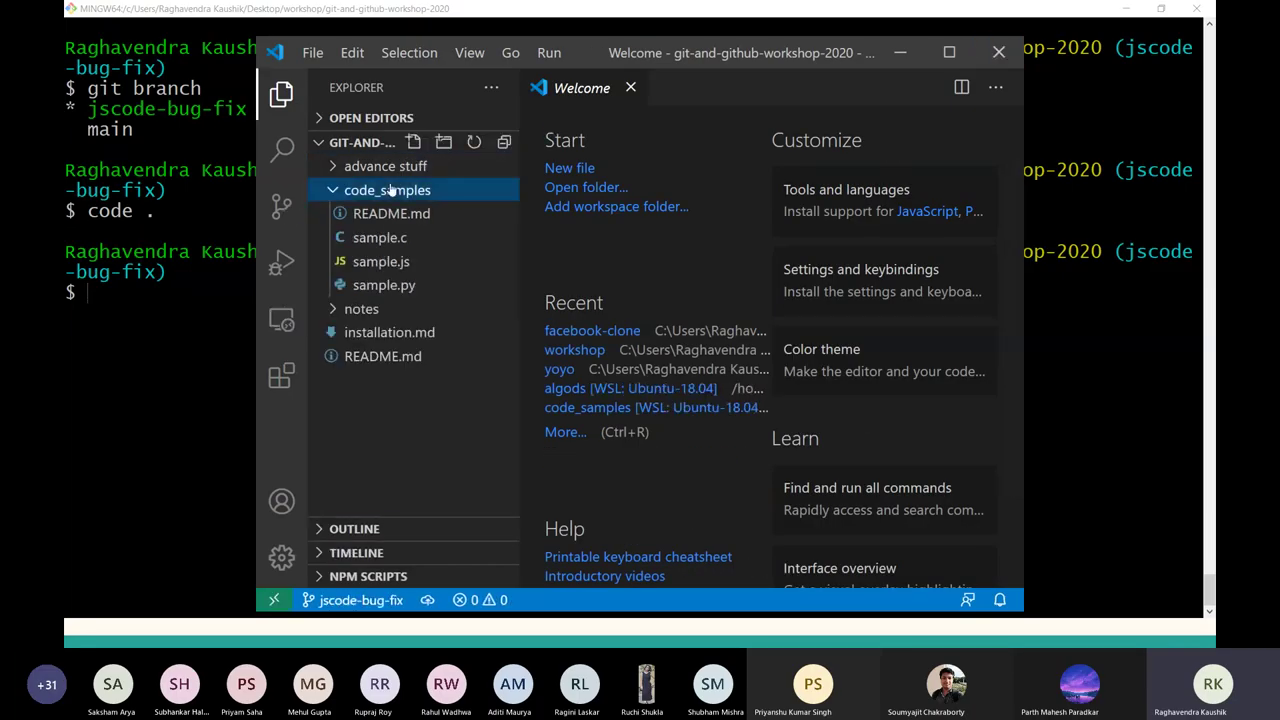
pyautogui.click(395, 260)
# Change 'a - b' to 'a + b' on line 2 of sample.js and save.
pyautogui.click(752, 160)
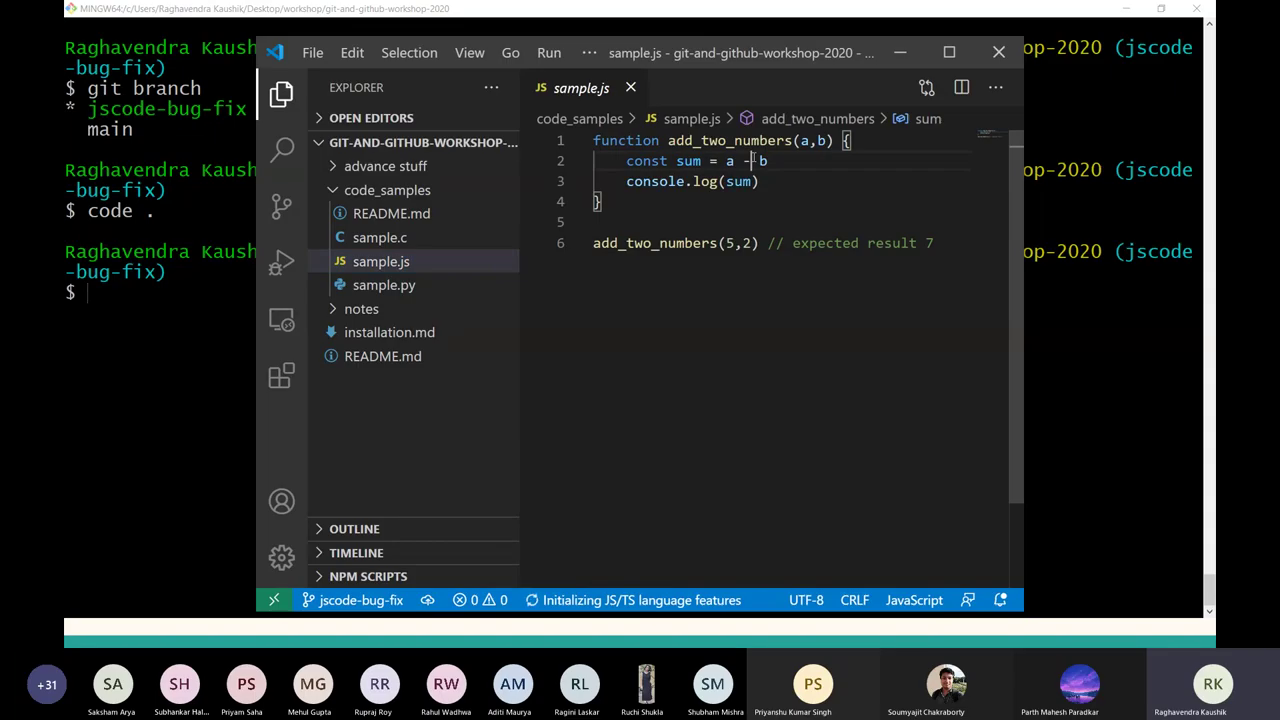
pyautogui.press('BackSpace')
pyautogui.write('+')
pyautogui.hotkey('ctrl', 's')
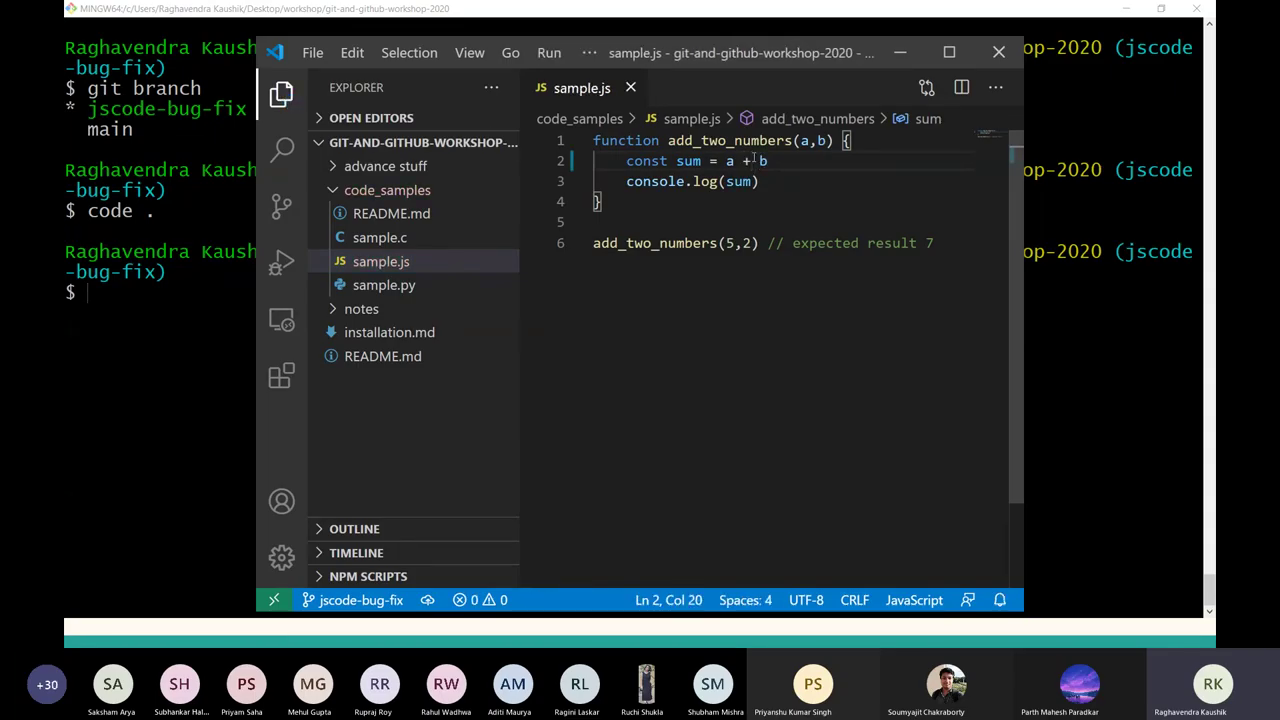
pyautogui.hotkey('alt', 'Tab')
# Run git status to confirm sample.js is modified, then clear the screen.
pyautogui.write('git add')
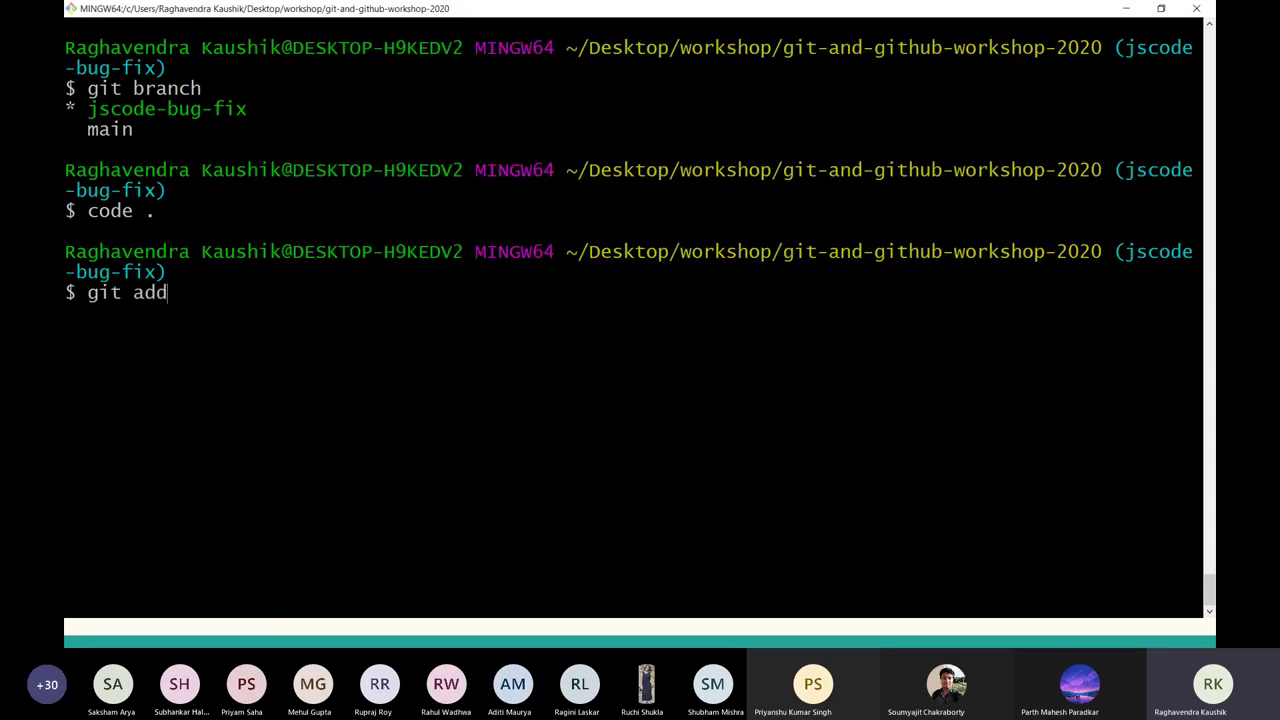
pyautogui.write(' -A')
pyautogui.press('BackSpace')
pyautogui.press('BackSpace')
pyautogui.press('BackSpace')
pyautogui.press('BackSpace')
pyautogui.press('BackSpace')
pyautogui.press('BackSpace')
pyautogui.write('status')
pyautogui.press('Return')
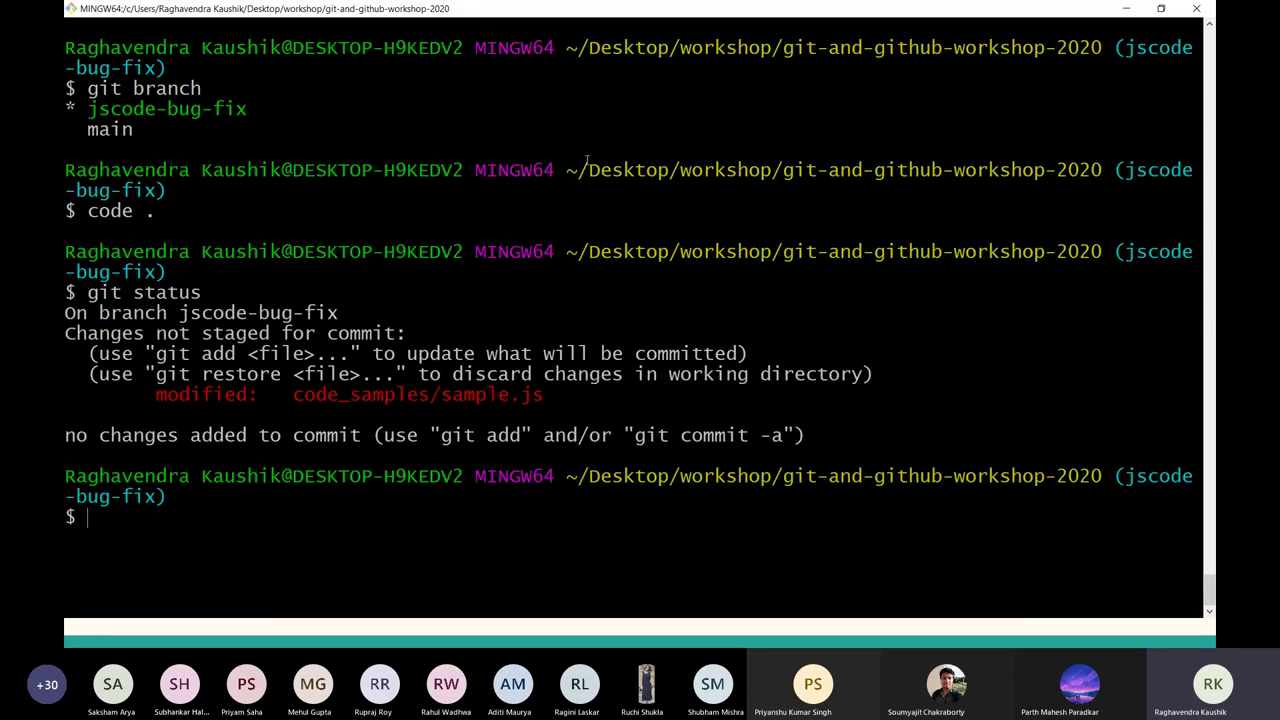
pyautogui.moveTo(568, 395); pyautogui.dragTo(440, 375)
pyautogui.click(509, 388)
pyautogui.hotkey('ctrl', 'l')
# Stage all changes and commit with message "Fixed bug in sample.js function code"; abandon git push.
pyautogui.write('git add ')
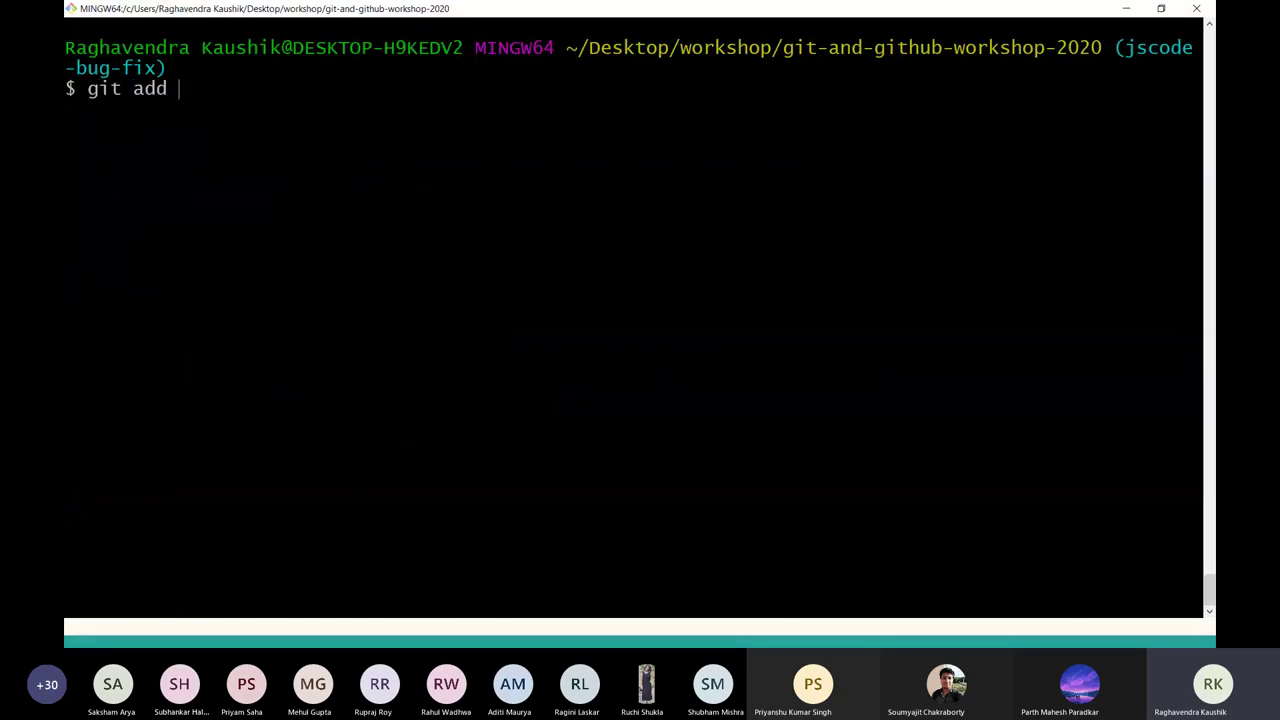
pyautogui.write('-A')
pyautogui.press('Return')
pyautogui.write('gi')
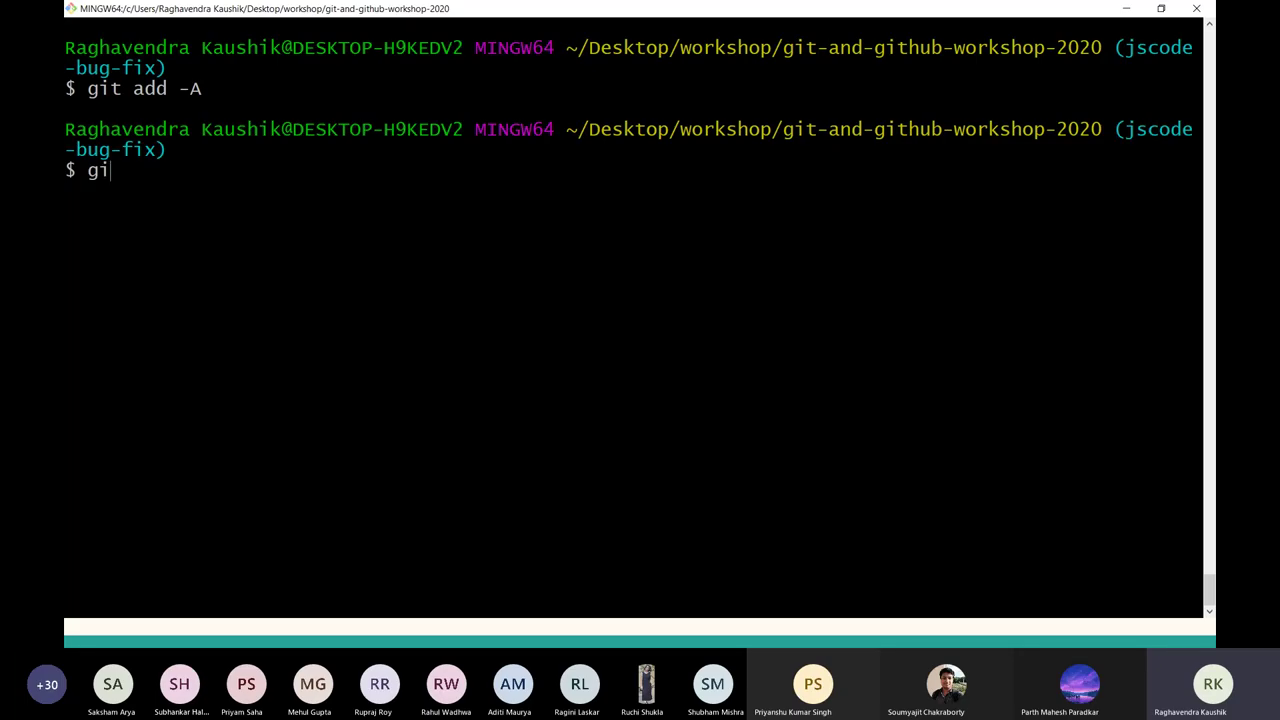
pyautogui.write('t commit -m "')
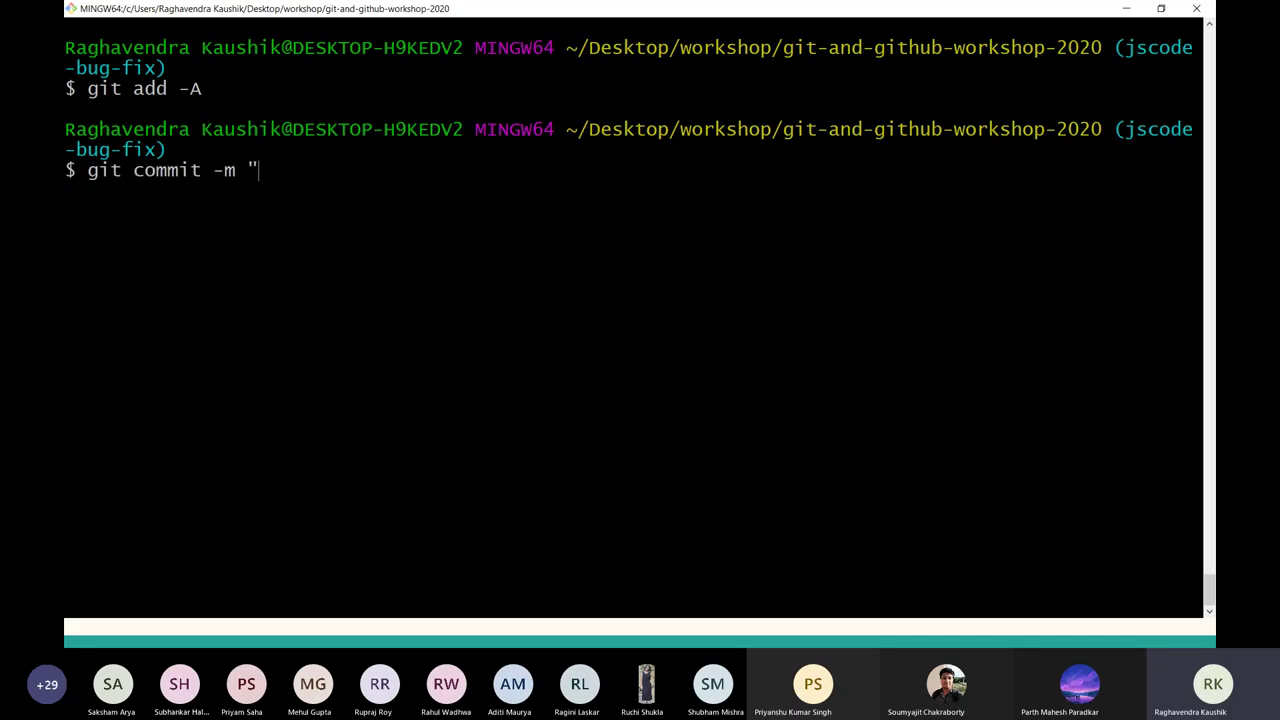
pyautogui.write('Fixed bug in sam')
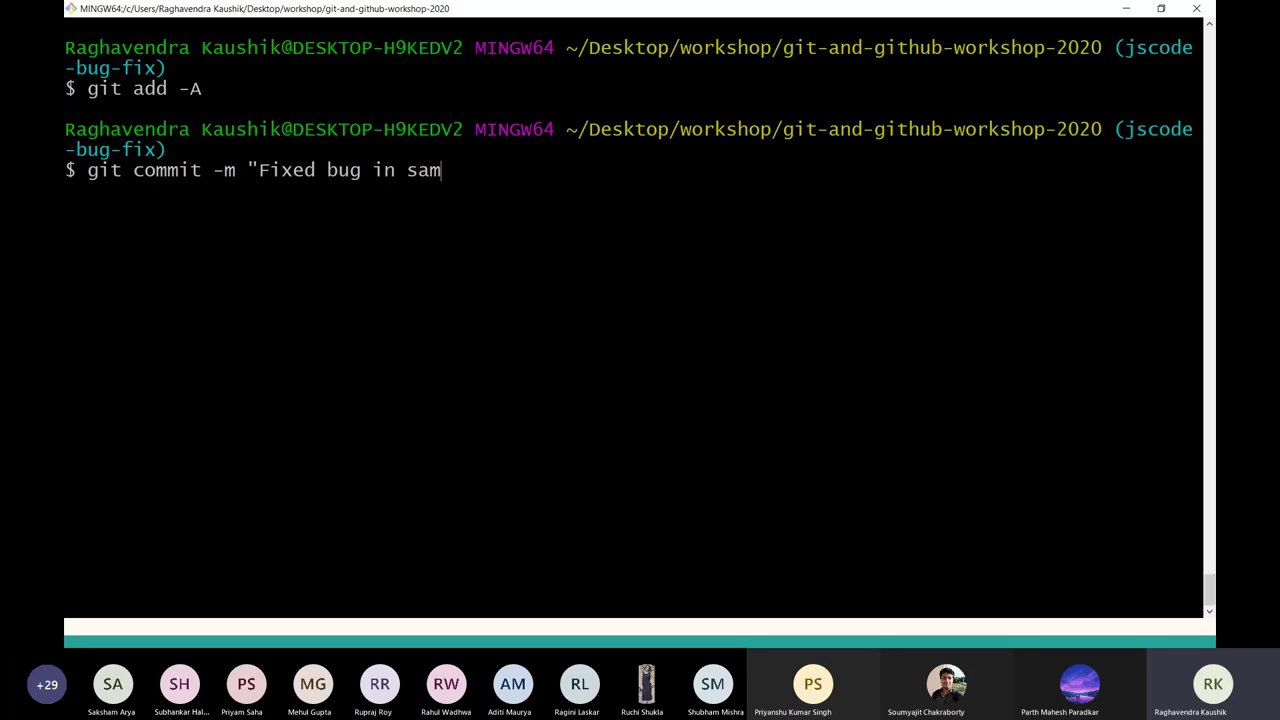
pyautogui.write('ple.js function do')
pyautogui.press('BackSpace')
pyautogui.press('BackSpace')
pyautogui.write('code')
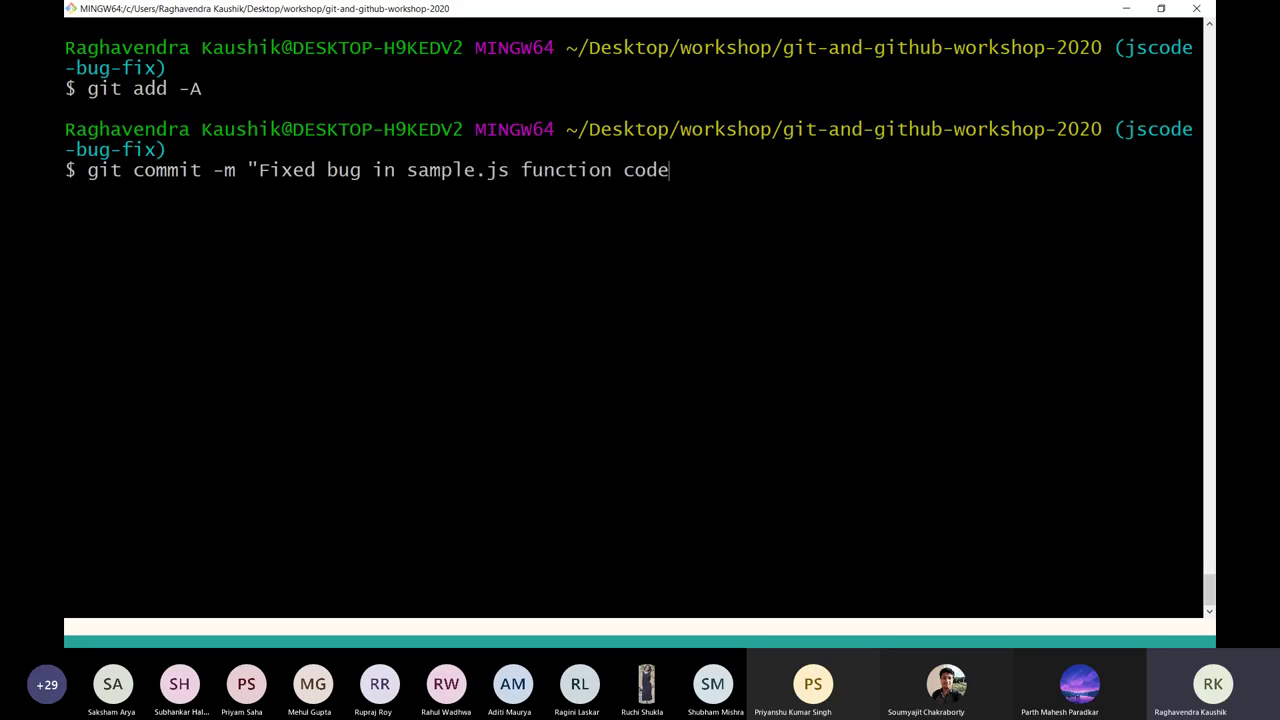
pyautogui.write('"')
pyautogui.press('Return')
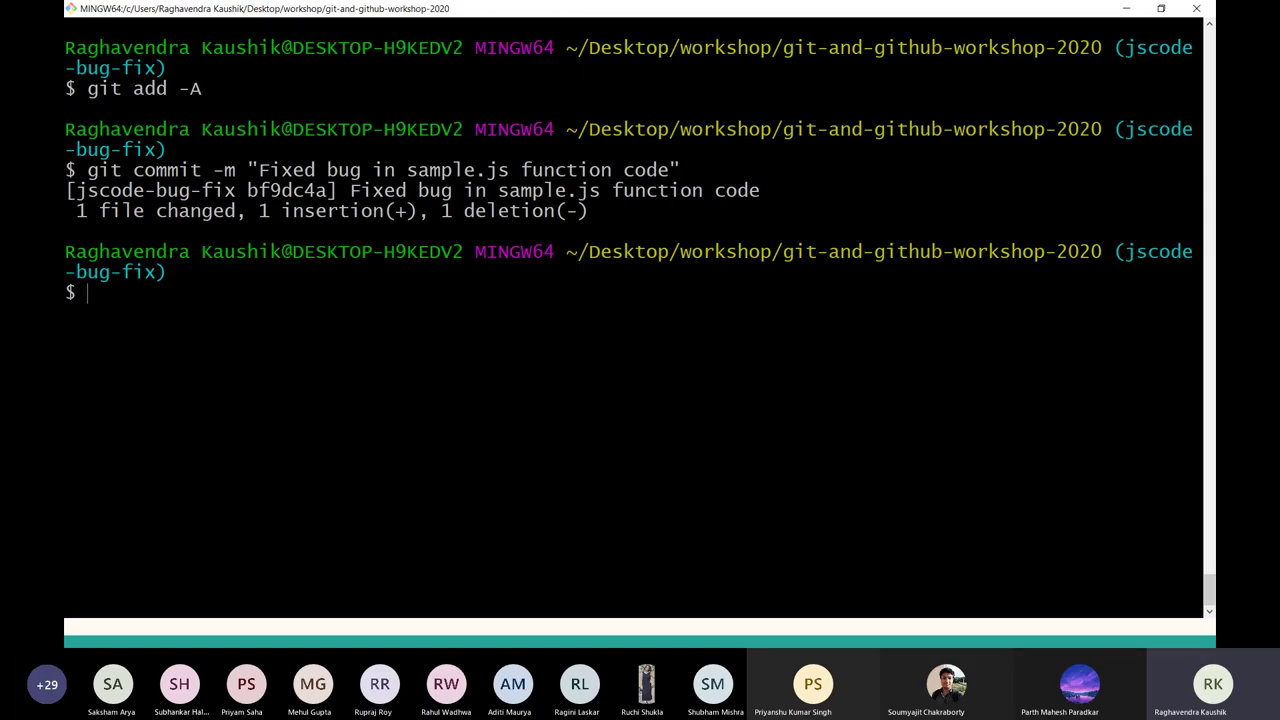
pyautogui.write('git push')
pyautogui.hotkey('ctrl', 'c')
pyautogui.hotkey('ctrl', 'l')
# List remotes with git remote -v, showing origin as the fork for fetch and push.
pyautogui.write('git ')
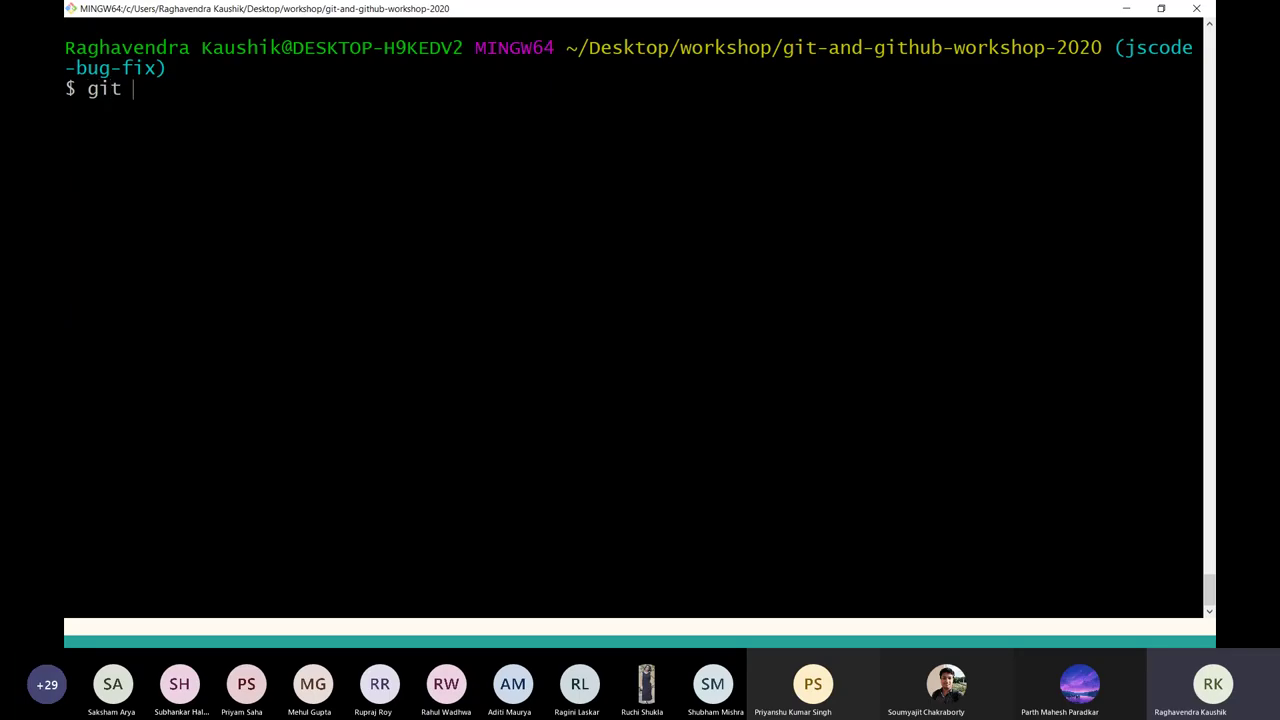
pyautogui.write('remote -v')
pyautogui.press('Return')
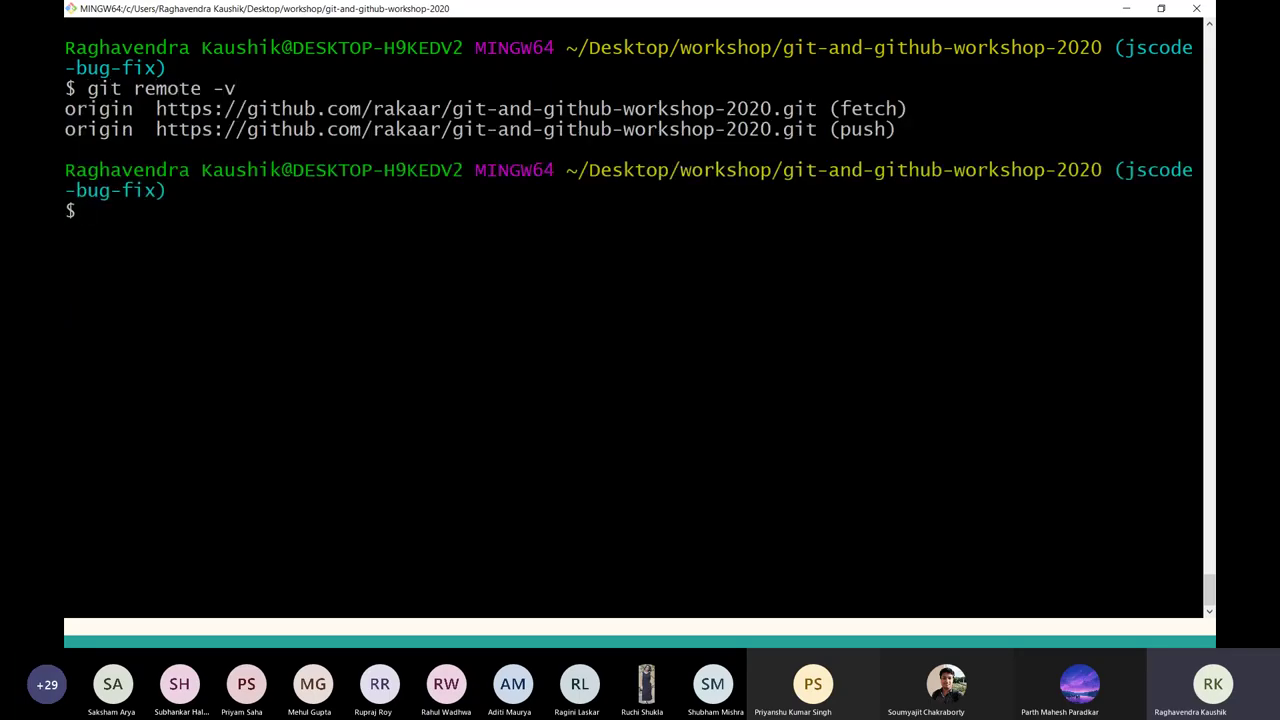
pyautogui.hotkey('alt', 'Tab')
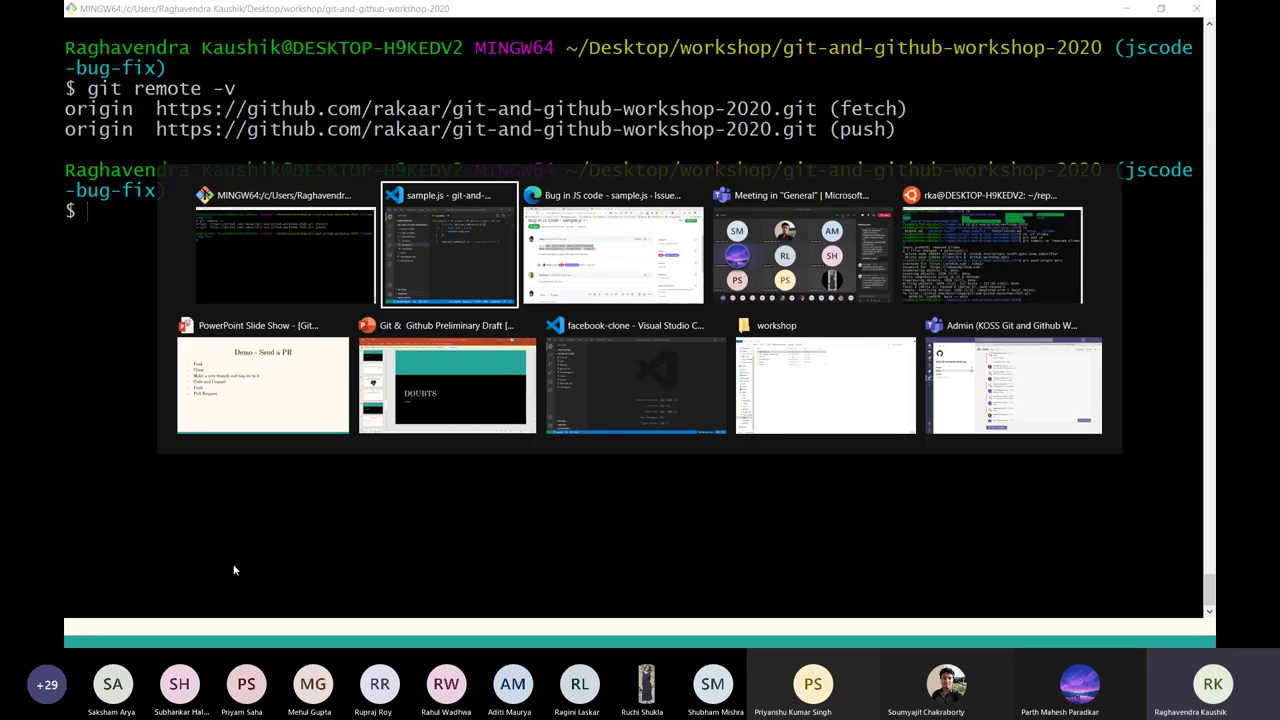
pyautogui.hotkey('alt', 'Tab')
pyautogui.hotkey('alt', 'Tab')
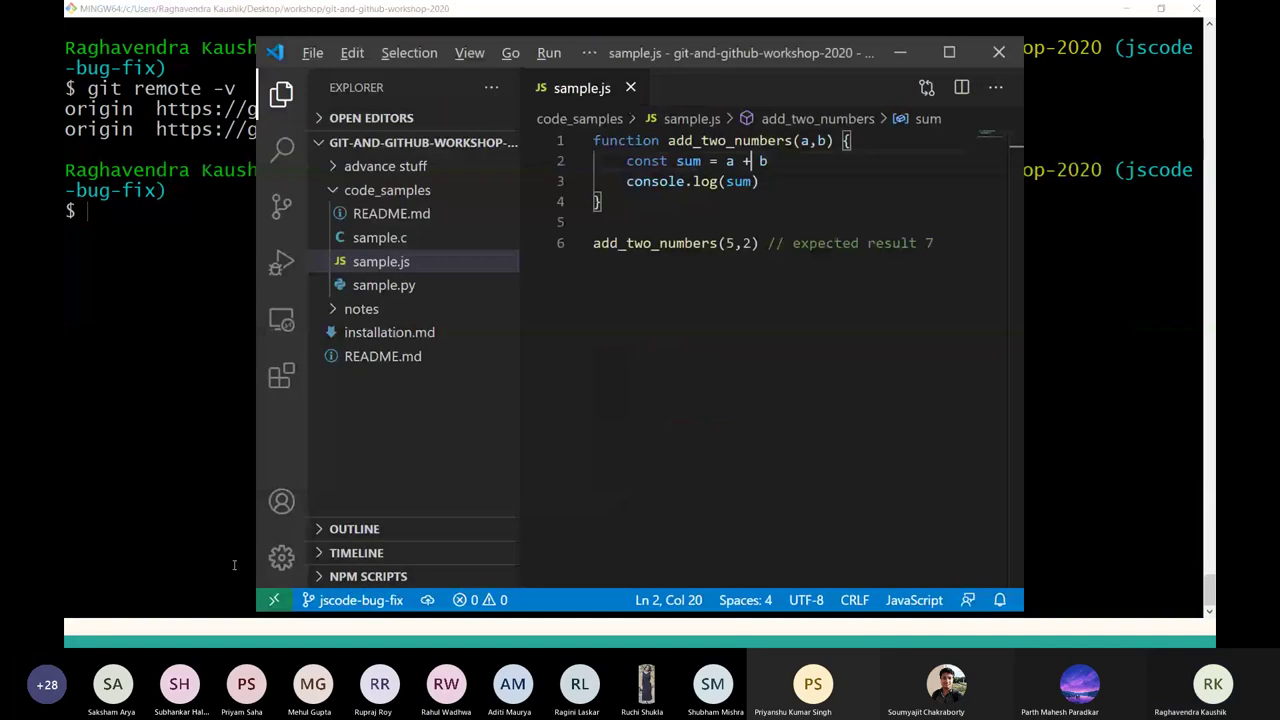
pyautogui.hotkey('alt', 'Tab')
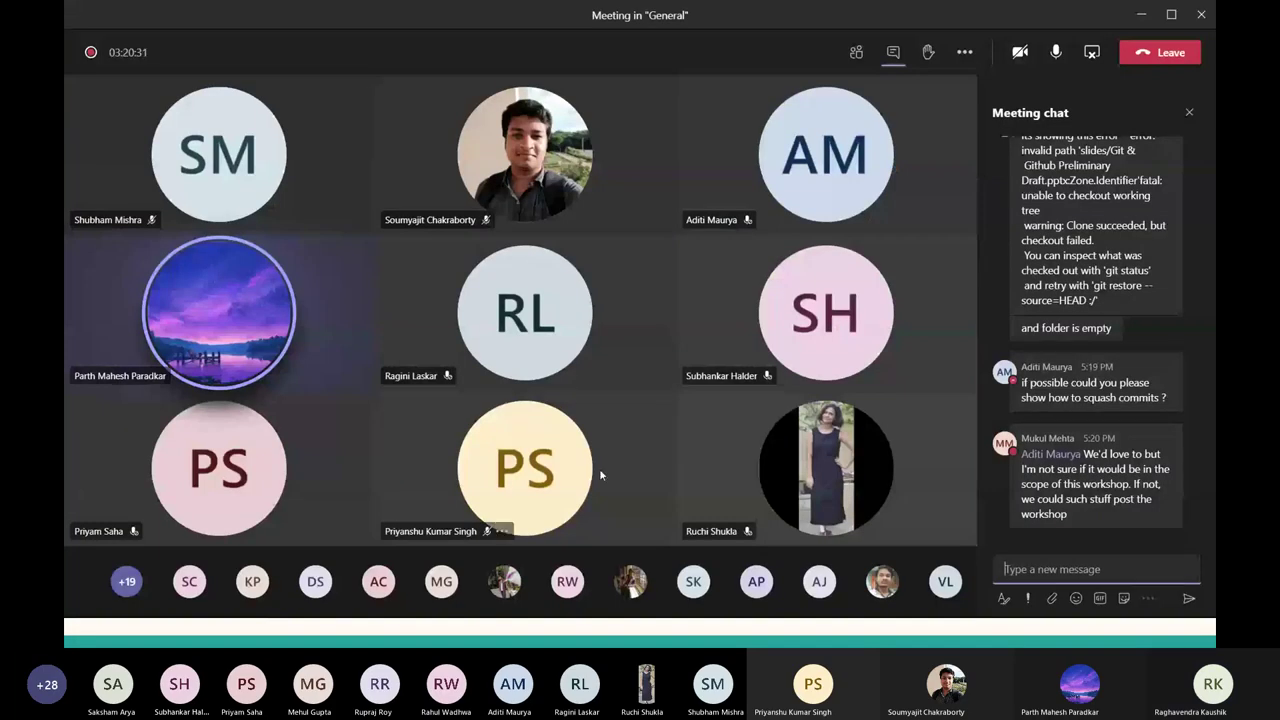
pyautogui.hotkey('alt', 'Tab')
pyautogui.press('Tab')
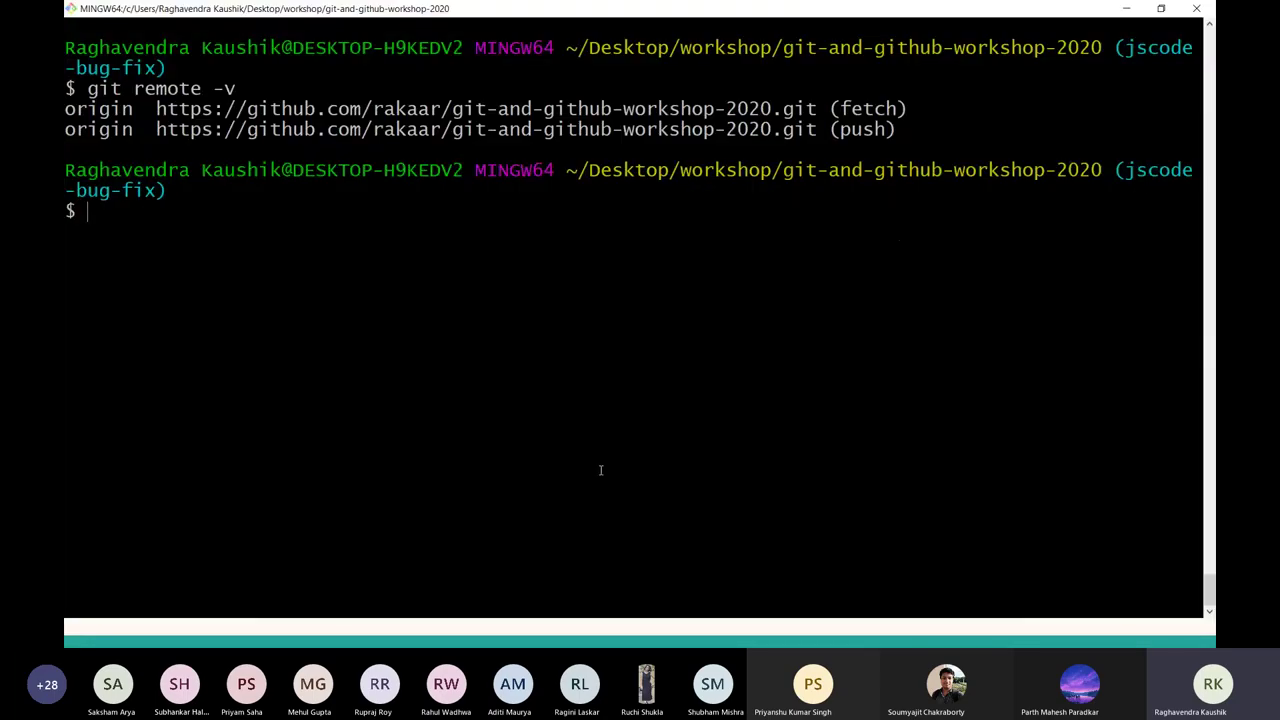
pyautogui.hotkey('alt', 'Tab')
pyautogui.hotkey('alt', 'Tab')
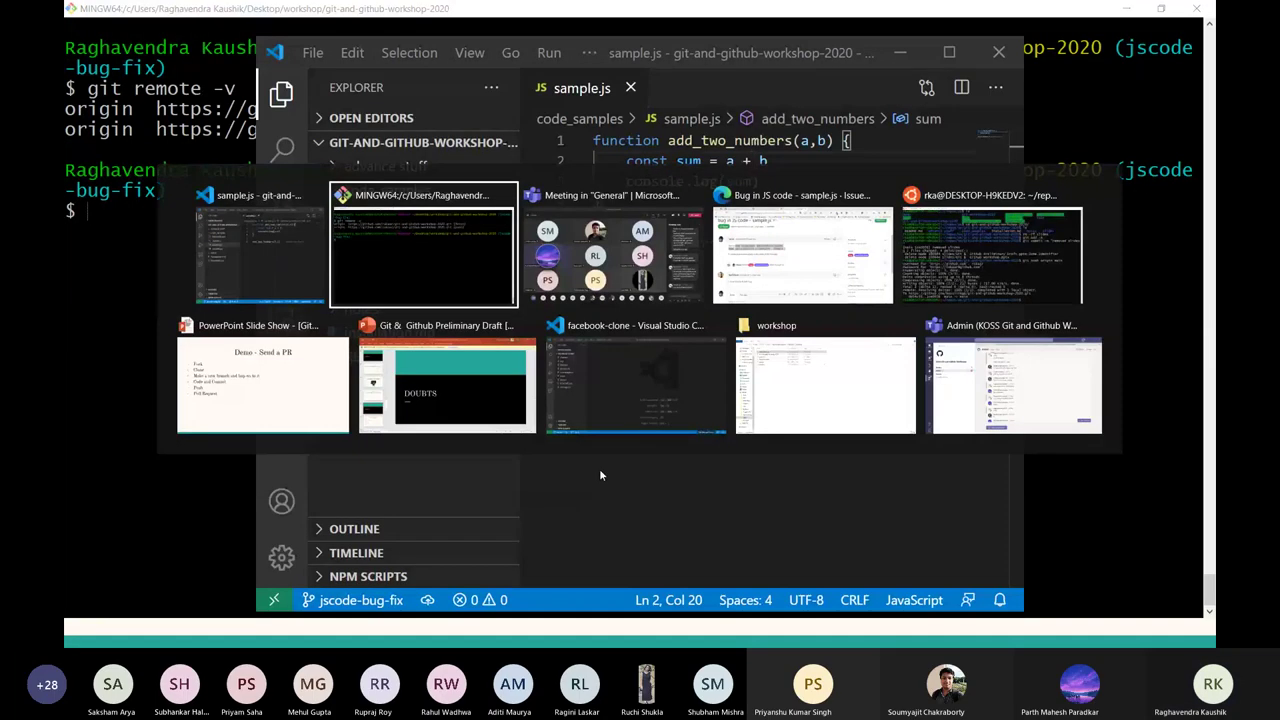
pyautogui.hotkey('alt', 'Tab')
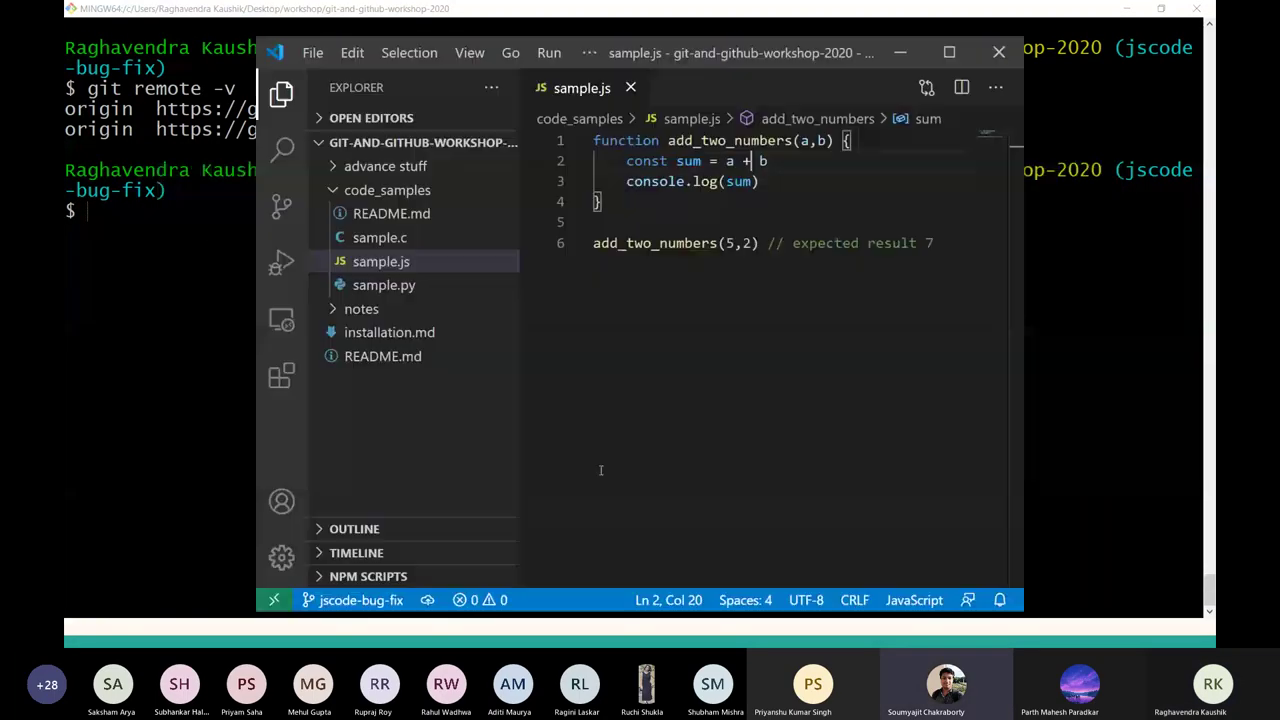
pyautogui.hotkey('alt', 'Tab')
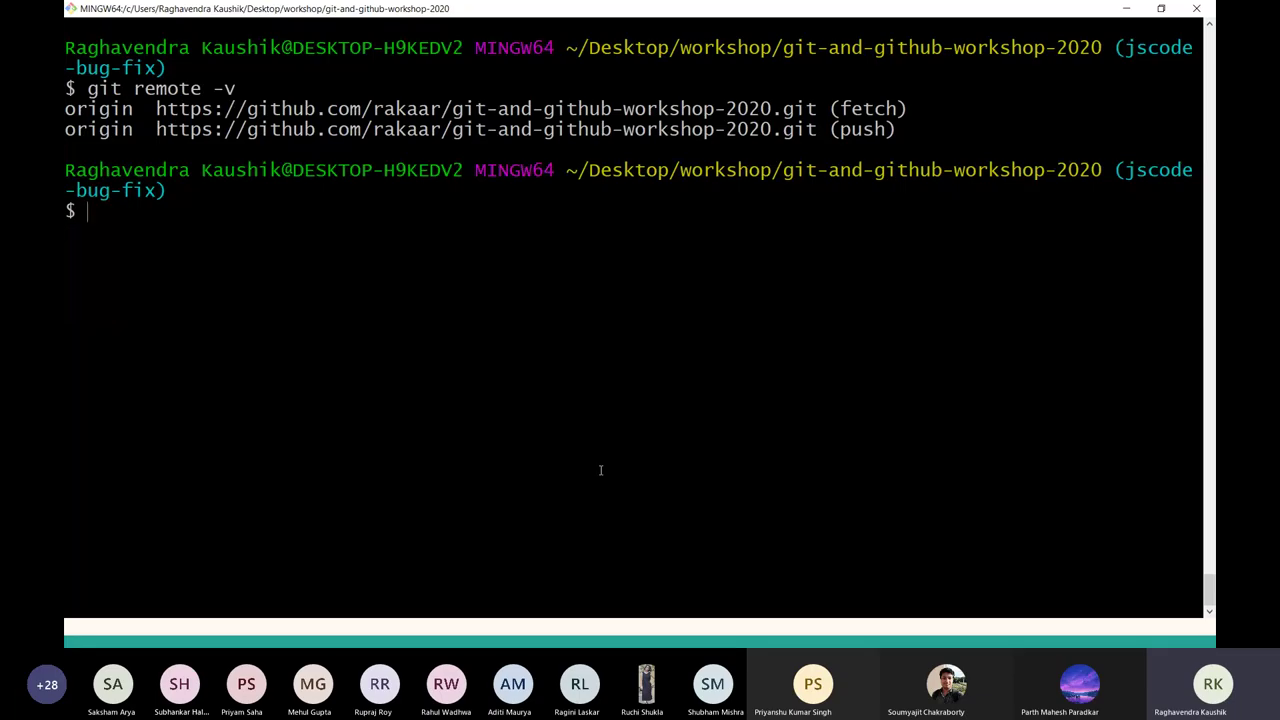
# Type a partial git remote add origin command, then erase it.
pyautogui.hotkey('ctrl', 'l')
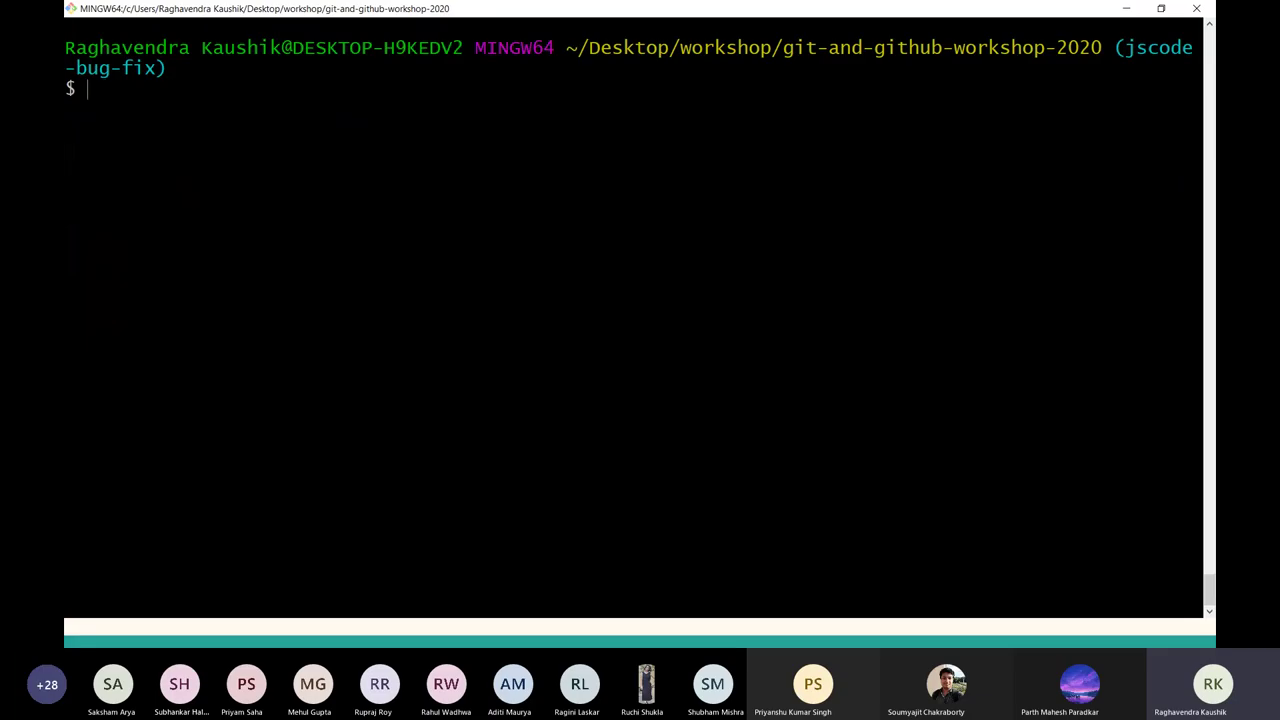
pyautogui.write('git o')
pyautogui.press('BackSpace')
pyautogui.write('push')
pyautogui.press('BackSpace')
pyautogui.press('BackSpace')
pyautogui.press('BackSpace')
pyautogui.press('BackSpace')
pyautogui.press('BackSpace')
pyautogui.write('remote ad')
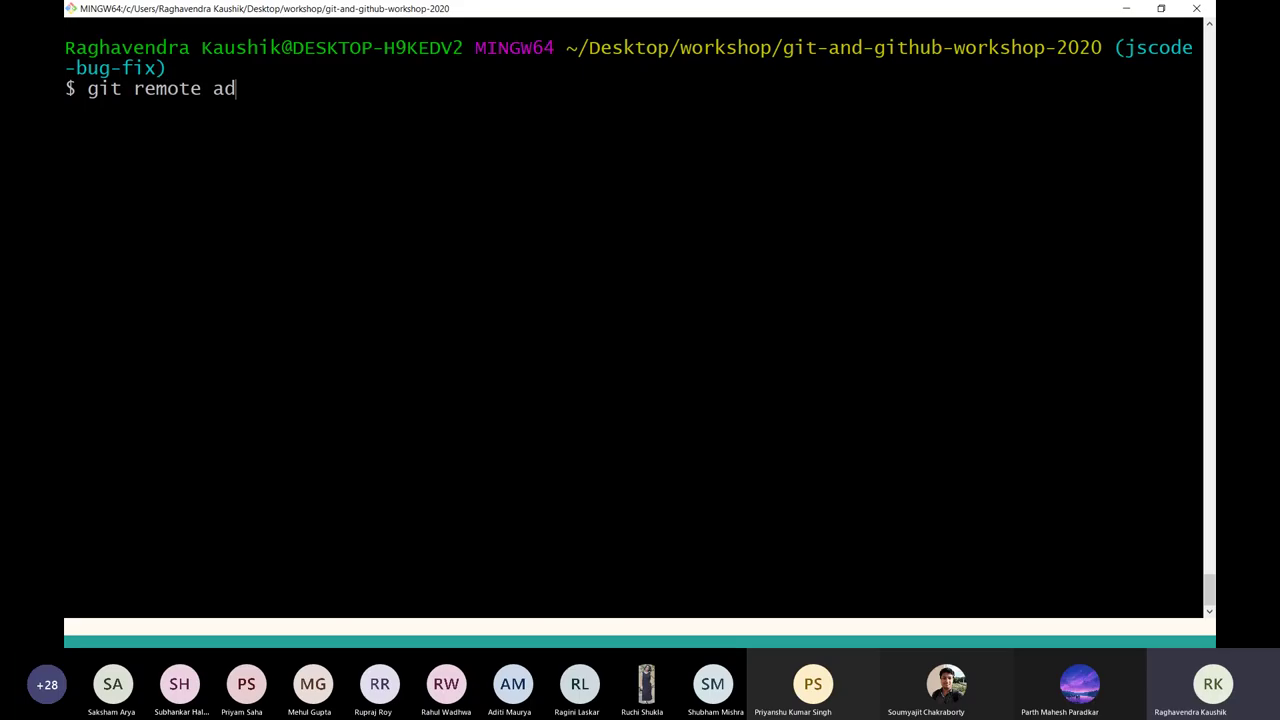
pyautogui.write(' ori')
pyautogui.press('BackSpace')
pyautogui.press('BackSpace')
pyautogui.press('BackSpace')
pyautogui.press('BackSpace')
pyautogui.write('d oro')
pyautogui.press('BackSpace')
pyautogui.write('igin l')
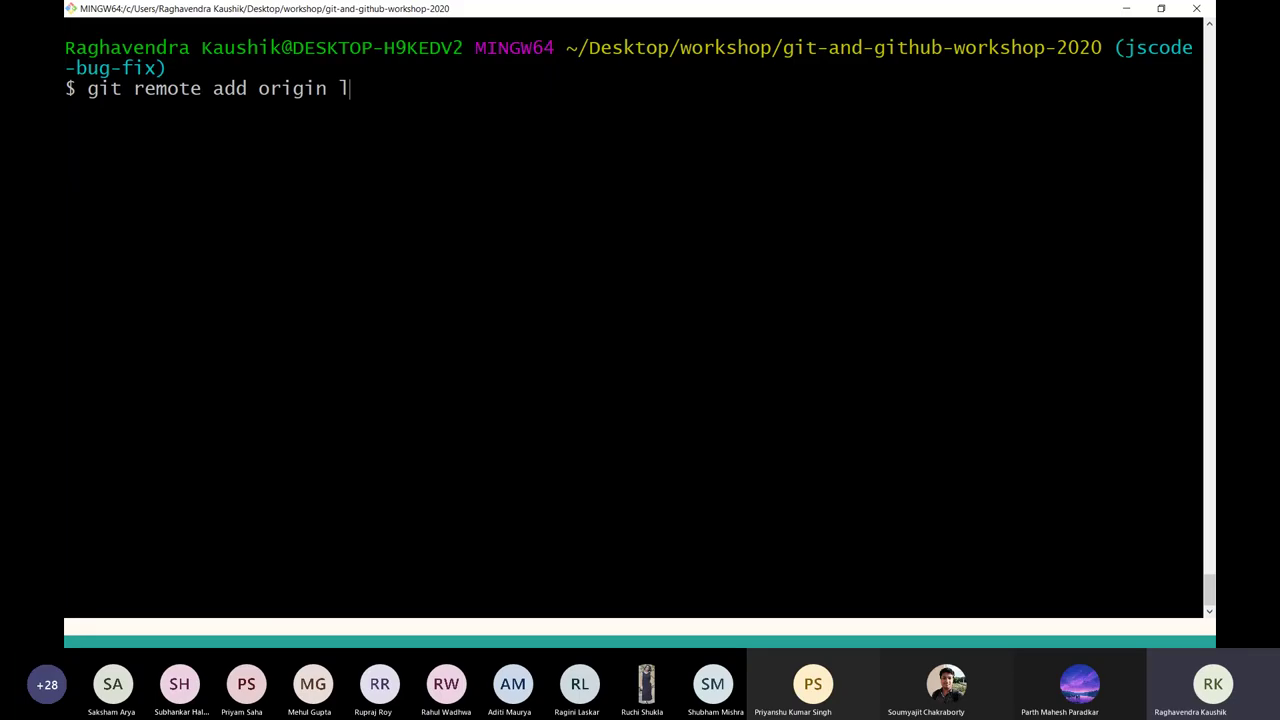
pyautogui.press('BackSpace')
pyautogui.write('htts///')
pyautogui.press('BackSpace')
pyautogui.press('BackSpace')
pyautogui.press('BackSpace')
pyautogui.press('BackSpace')
pyautogui.press('BackSpace')
pyautogui.press('BackSpace')
pyautogui.press('BackSpace')
pyautogui.press('BackSpace')
pyautogui.press('BackSpace')
pyautogui.press('BackSpace')
pyautogui.press('BackSpace')
pyautogui.press('BackSpace')
pyautogui.press('BackSpace')
pyautogui.press('BackSpace')
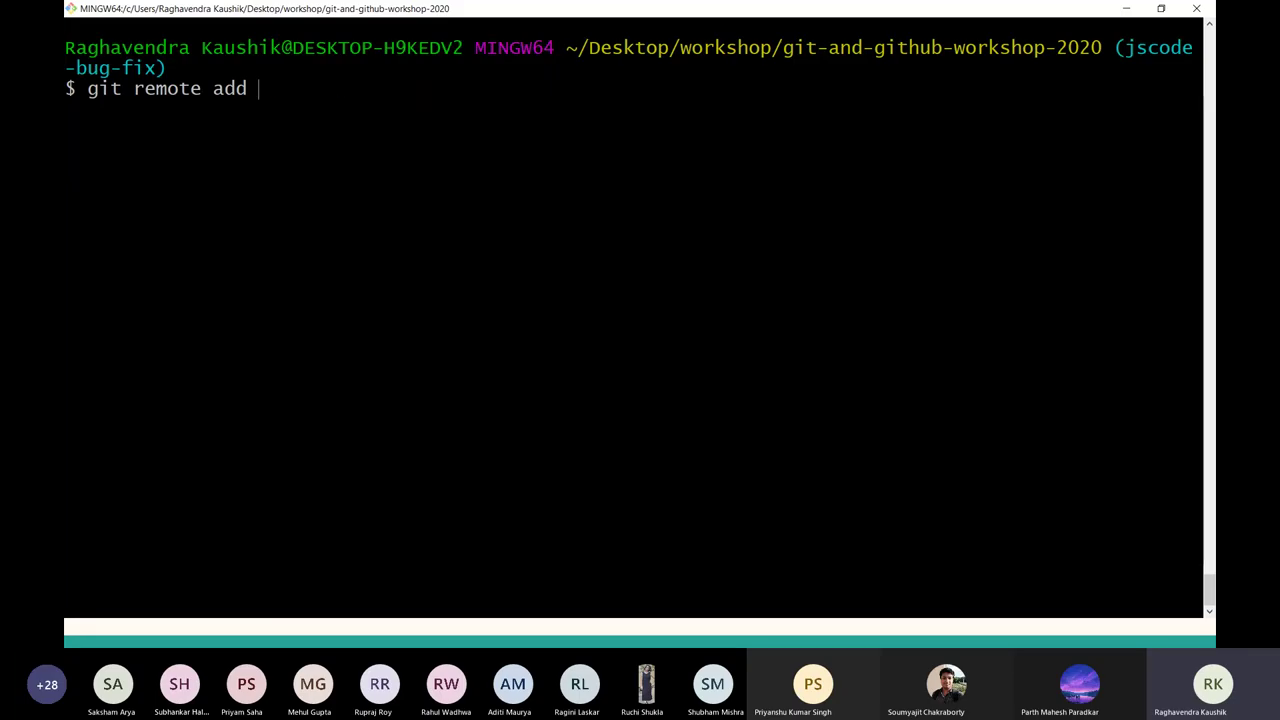
pyautogui.press('BackSpace')
pyautogui.press('BackSpace')
pyautogui.press('BackSpace')
pyautogui.press('BackSpace')
# Re-list remotes with git remote -v and compare against the fork's GitHub page.
pyautogui.write('-v')
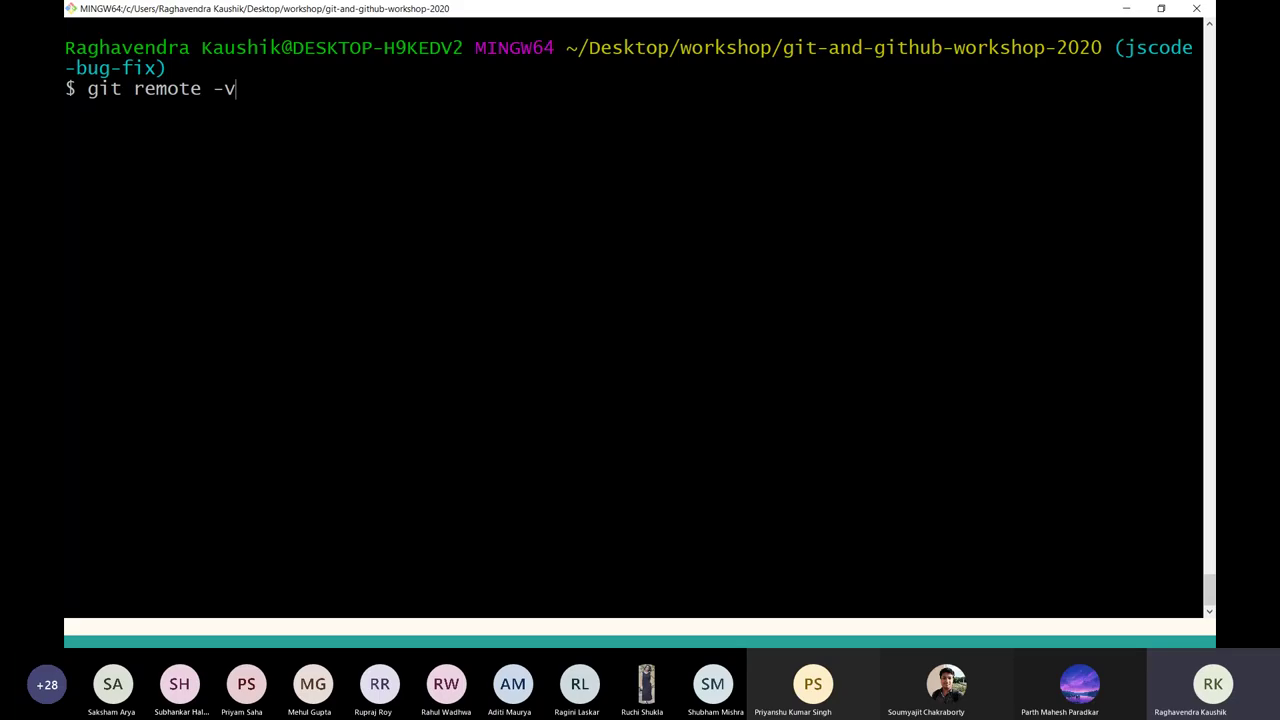
pyautogui.press('Return')
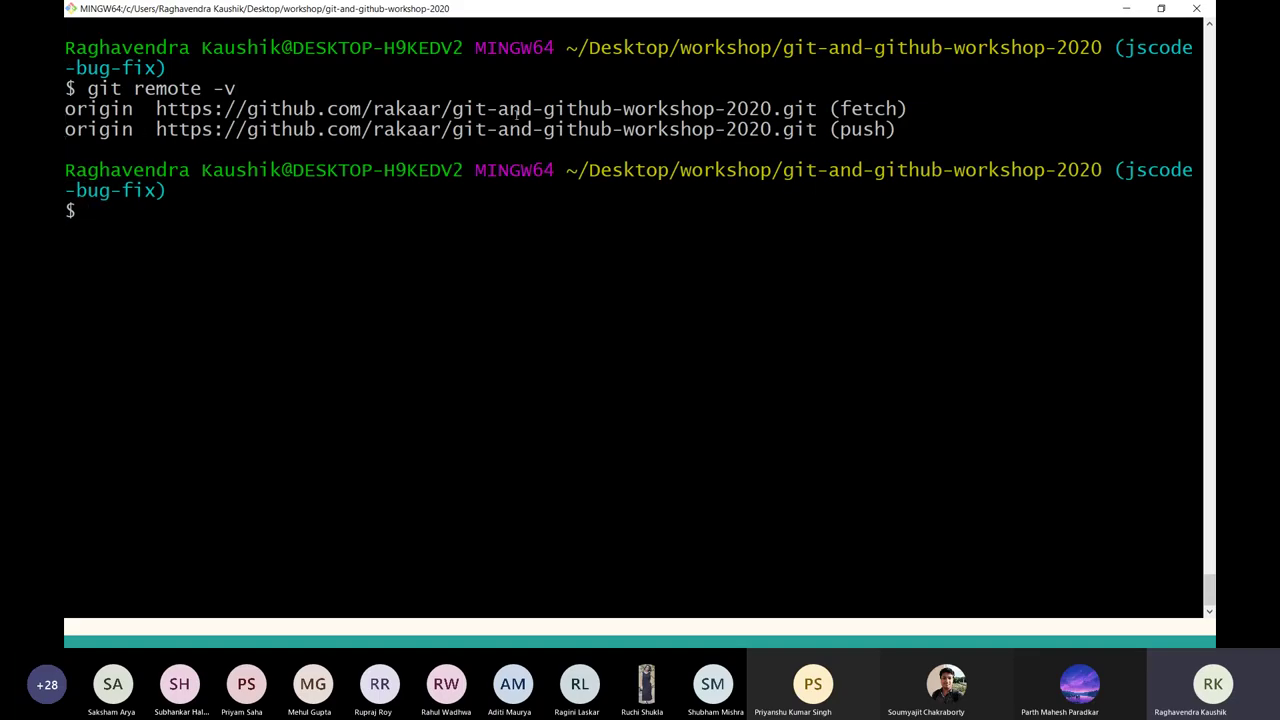
pyautogui.moveTo(152, 108); pyautogui.dragTo(878, 130)
pyautogui.hotkey('alt', 'Tab')
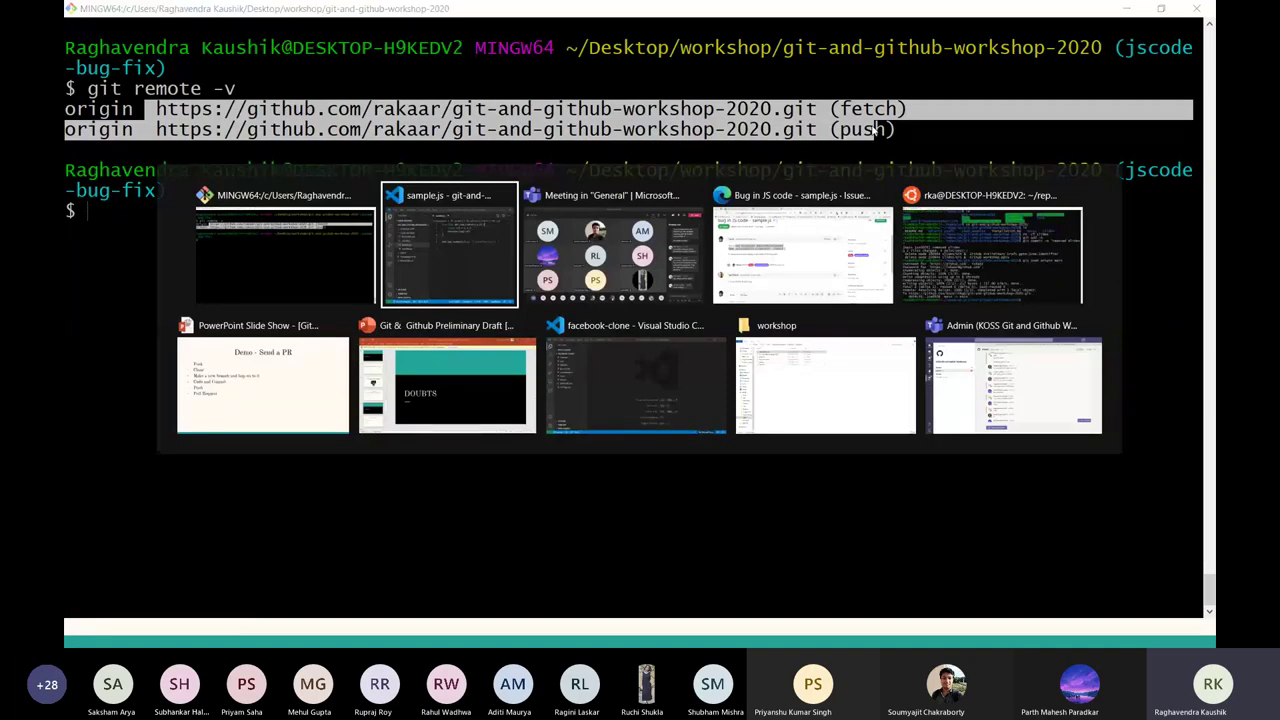
pyautogui.hotkey('alt', 'Tab')
pyautogui.hotkey('alt', 'Tab')
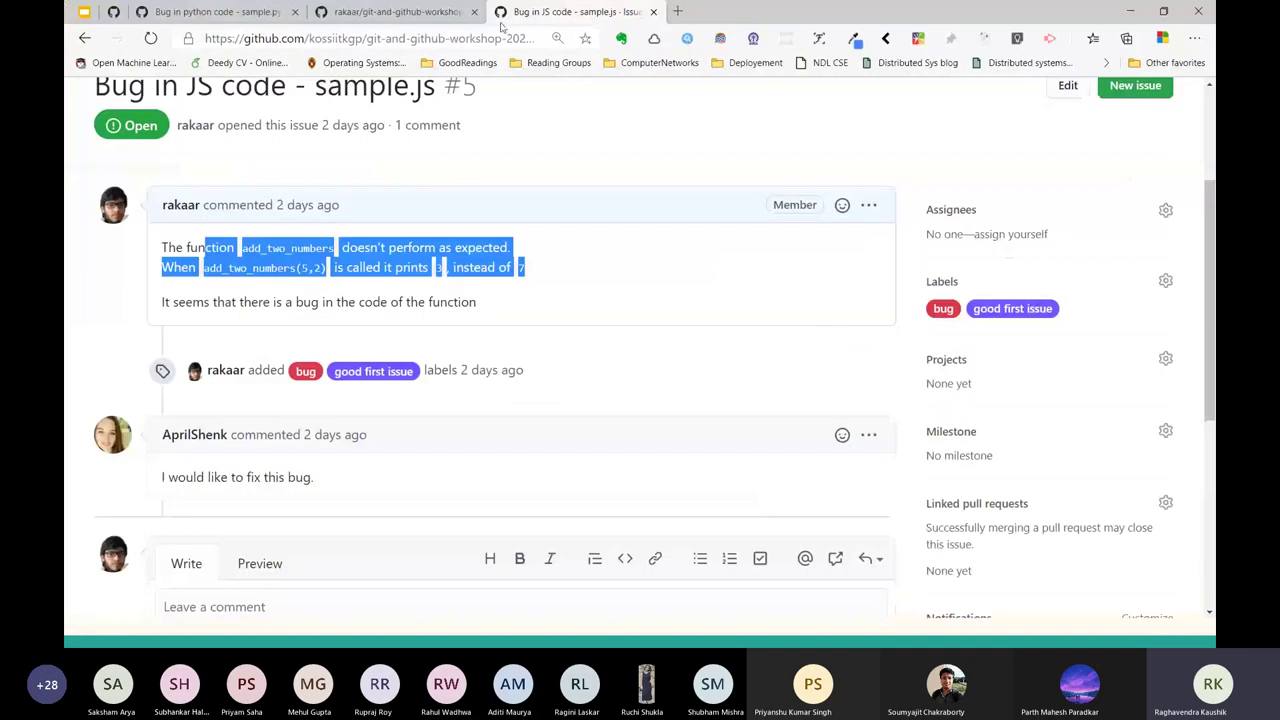
pyautogui.click(462, 20)
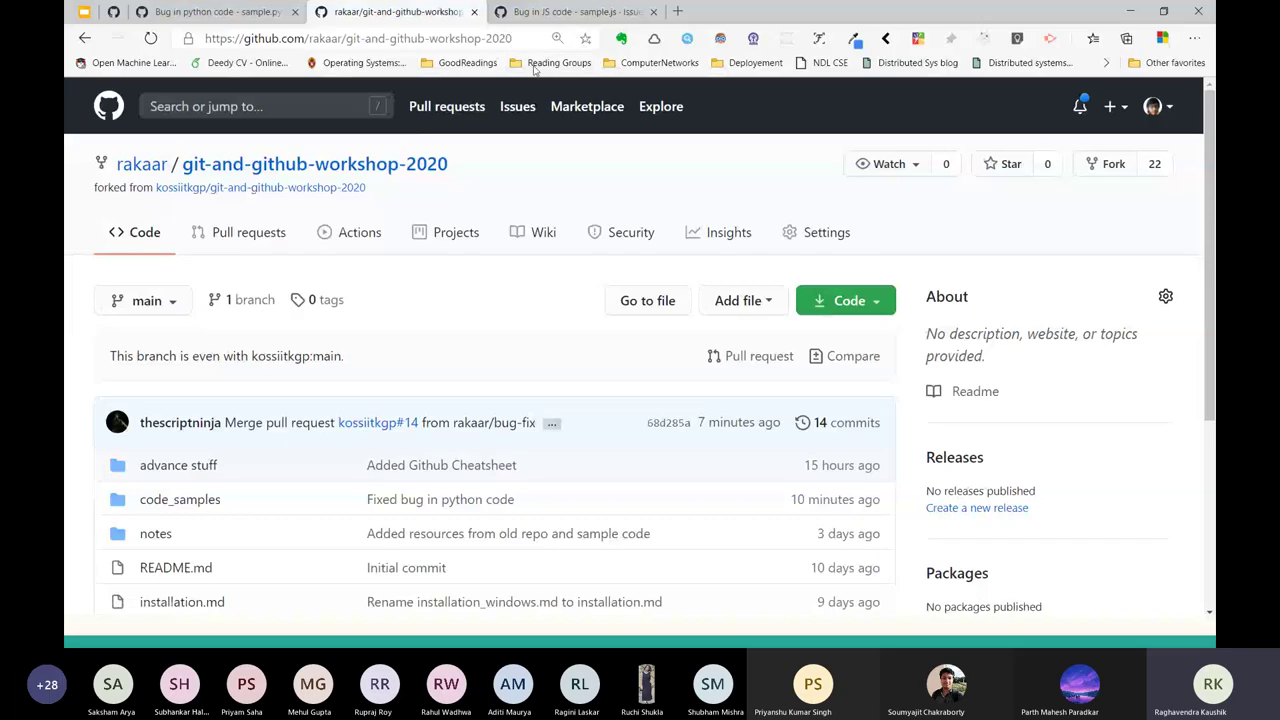
pyautogui.hotkey('alt', 'Tab')
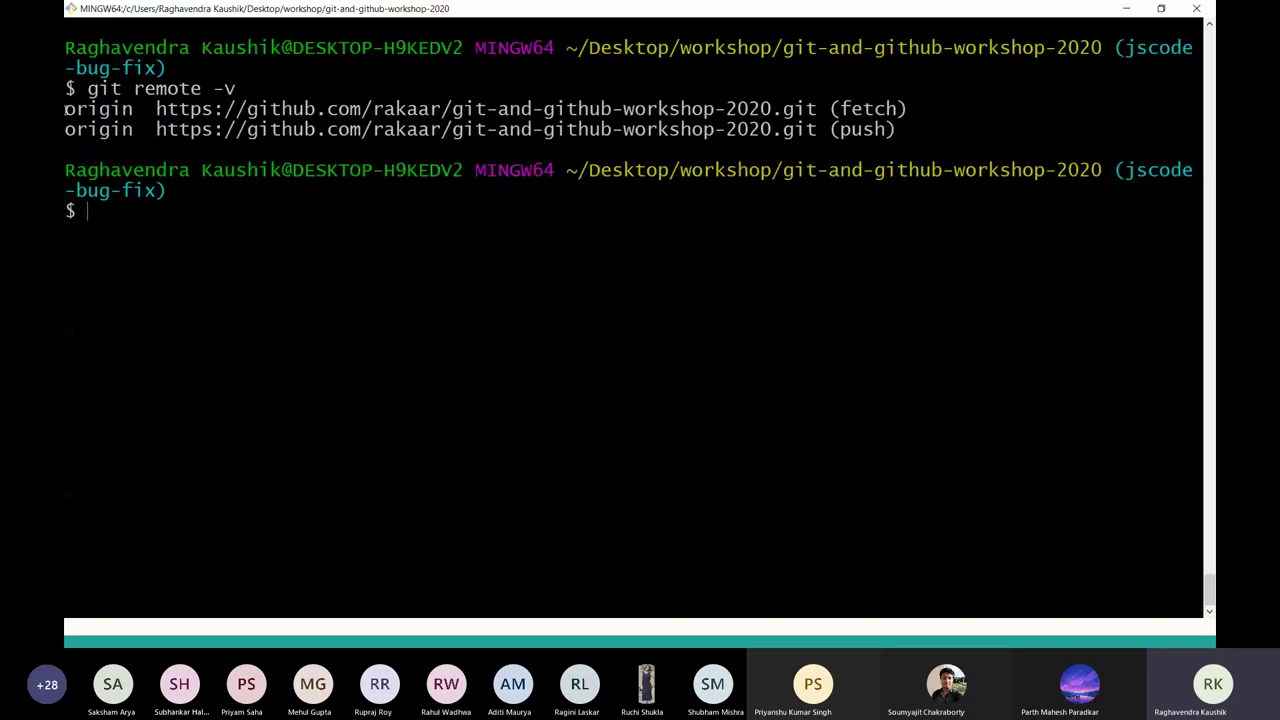
# Push the jscode-bug-fix branch to origin with git push origin jscode-bug-fix.
pyautogui.moveTo(64, 108); pyautogui.dragTo(895, 108)
pyautogui.click(135, 118)
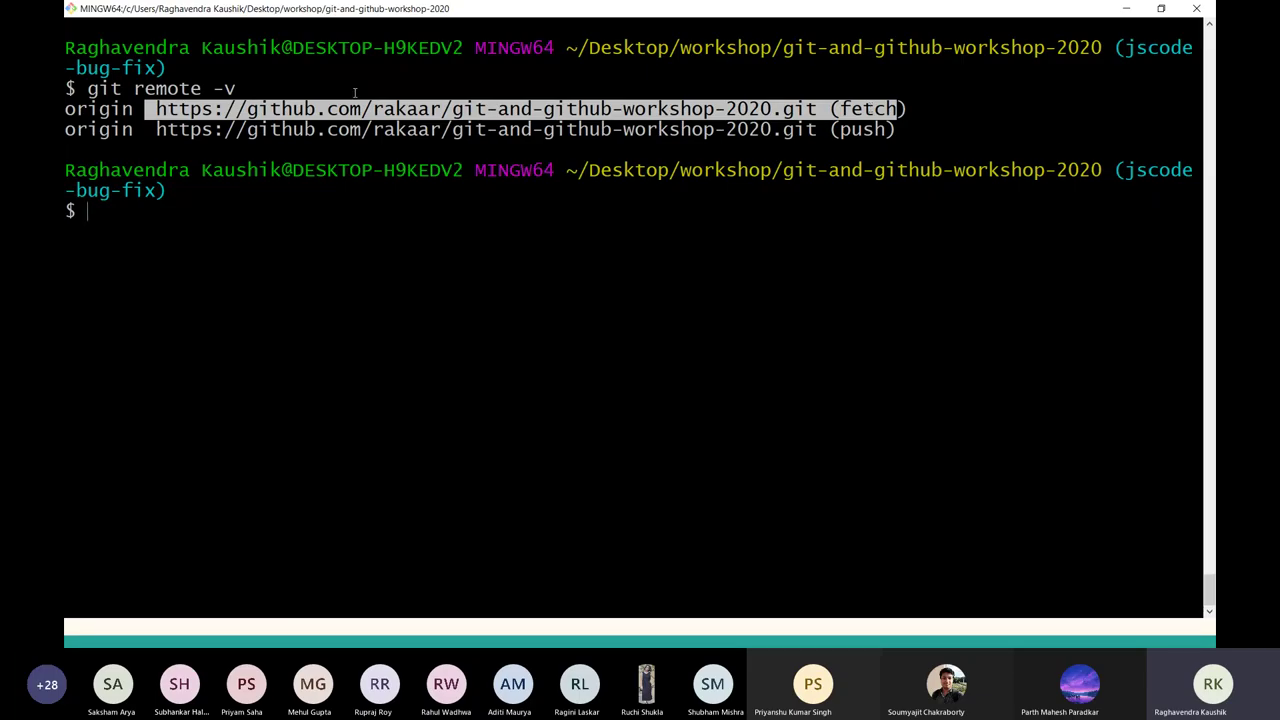
pyautogui.write('git push or')
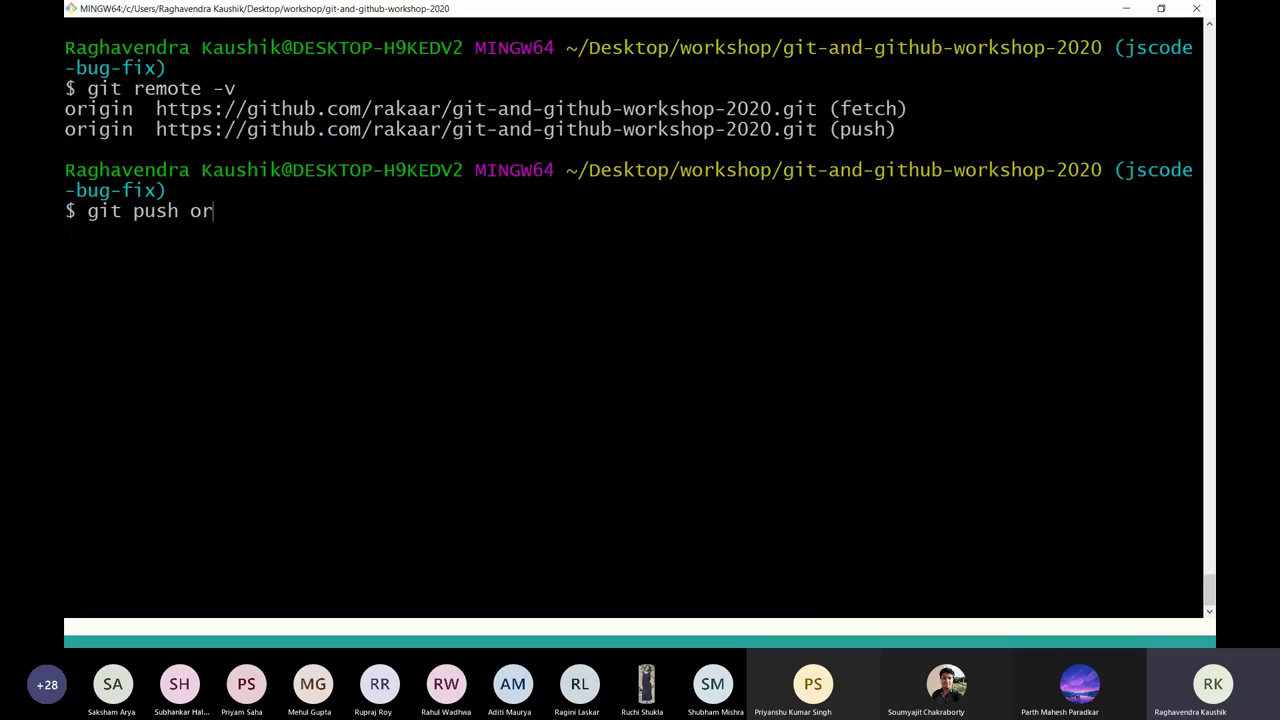
pyautogui.write('ig')
pyautogui.moveTo(140, 108); pyautogui.dragTo(978, 95)
pyautogui.write('in ')
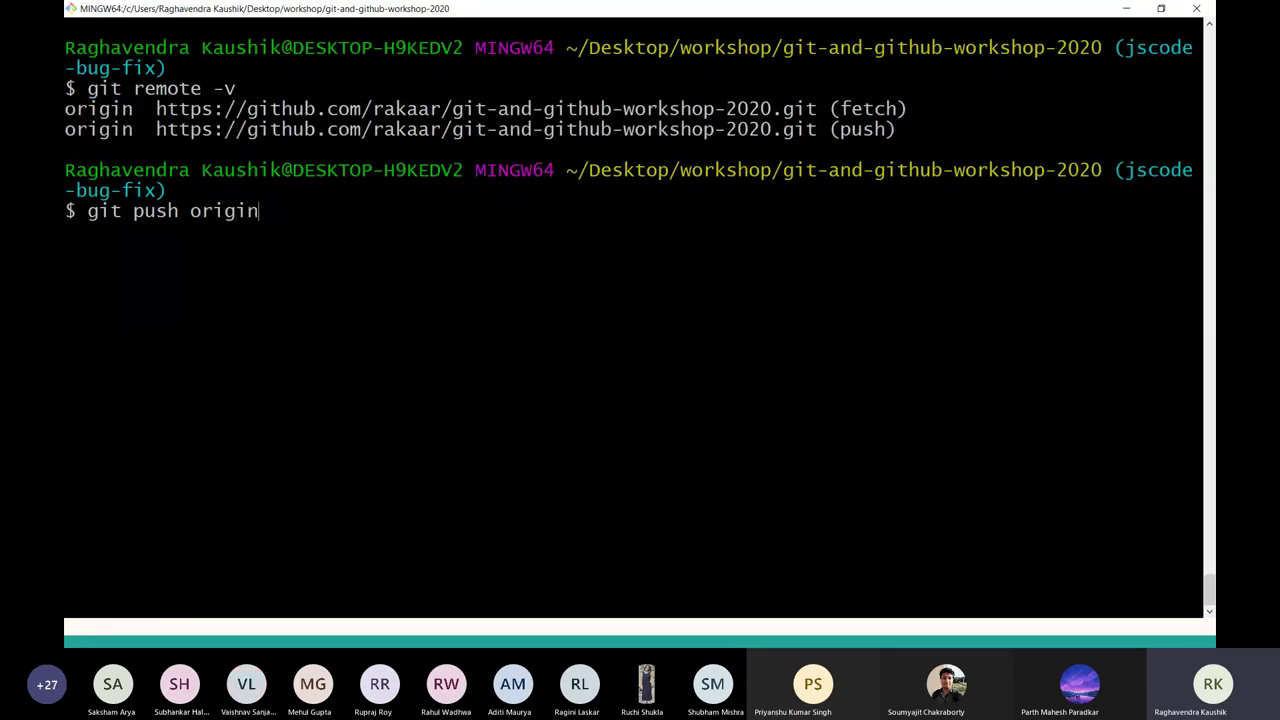
pyautogui.write('jscode-bug0')
pyautogui.press('BackSpace')
pyautogui.write('-fix')
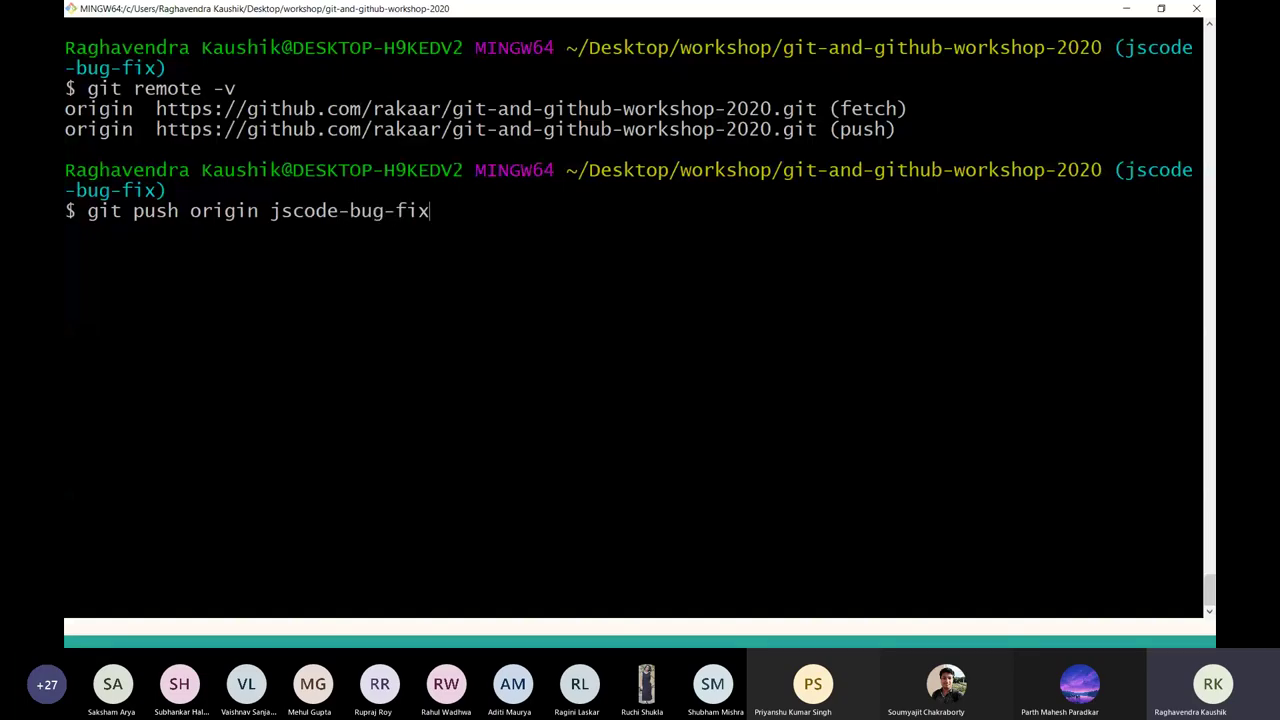
pyautogui.press('Return')
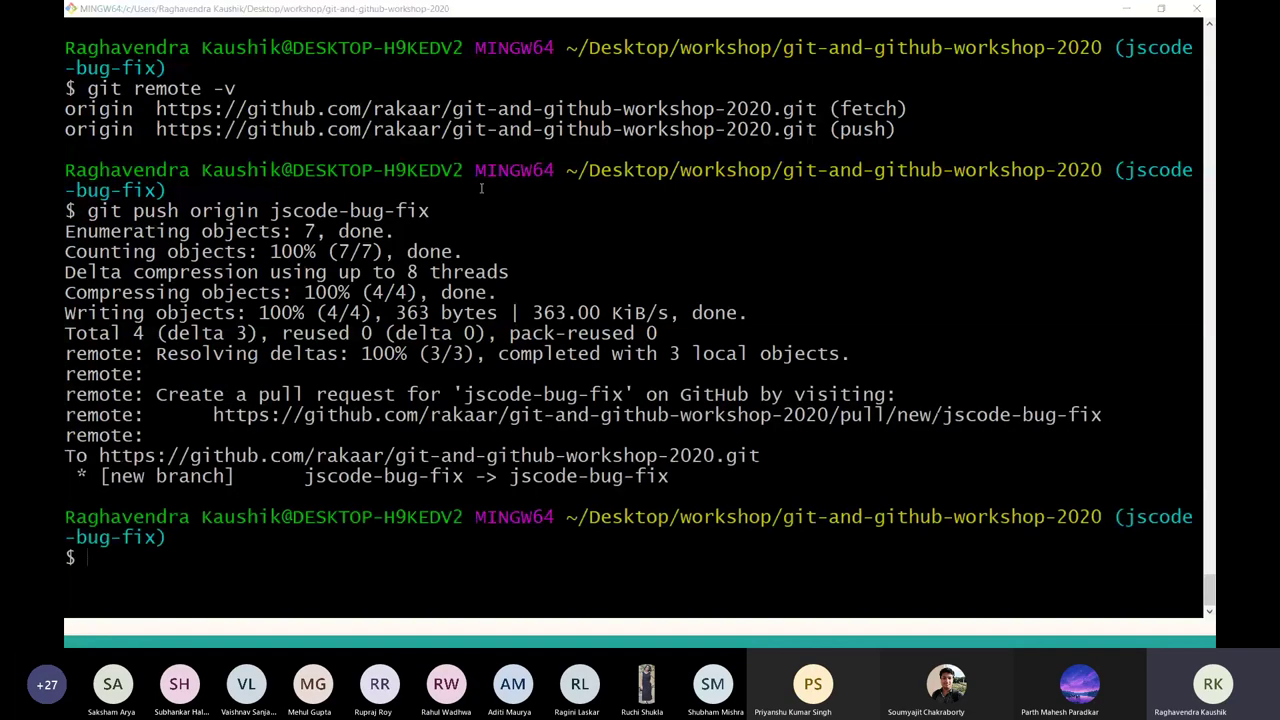
pyautogui.hotkey('alt', 'Tab')
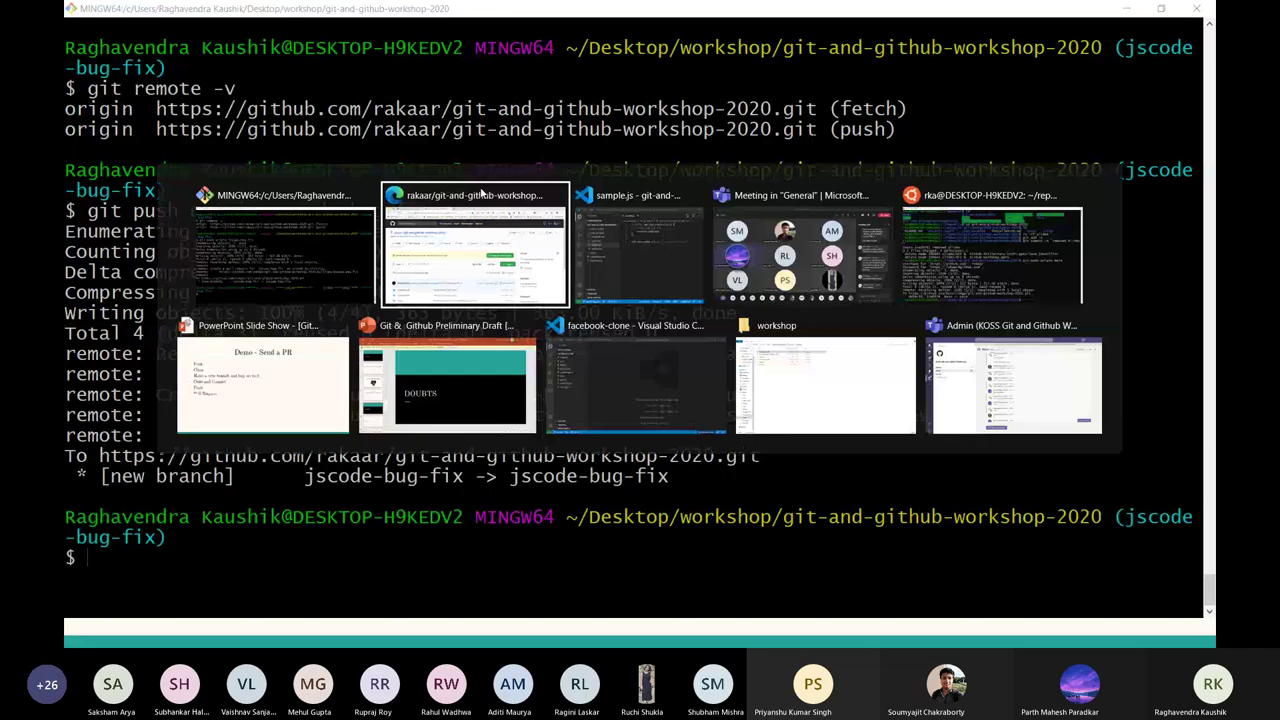
# Show the jscode-bug-fix branch on the fork's GitHub page, 1 commit ahead of kossiitkgp:main.
pyautogui.press('Escape')
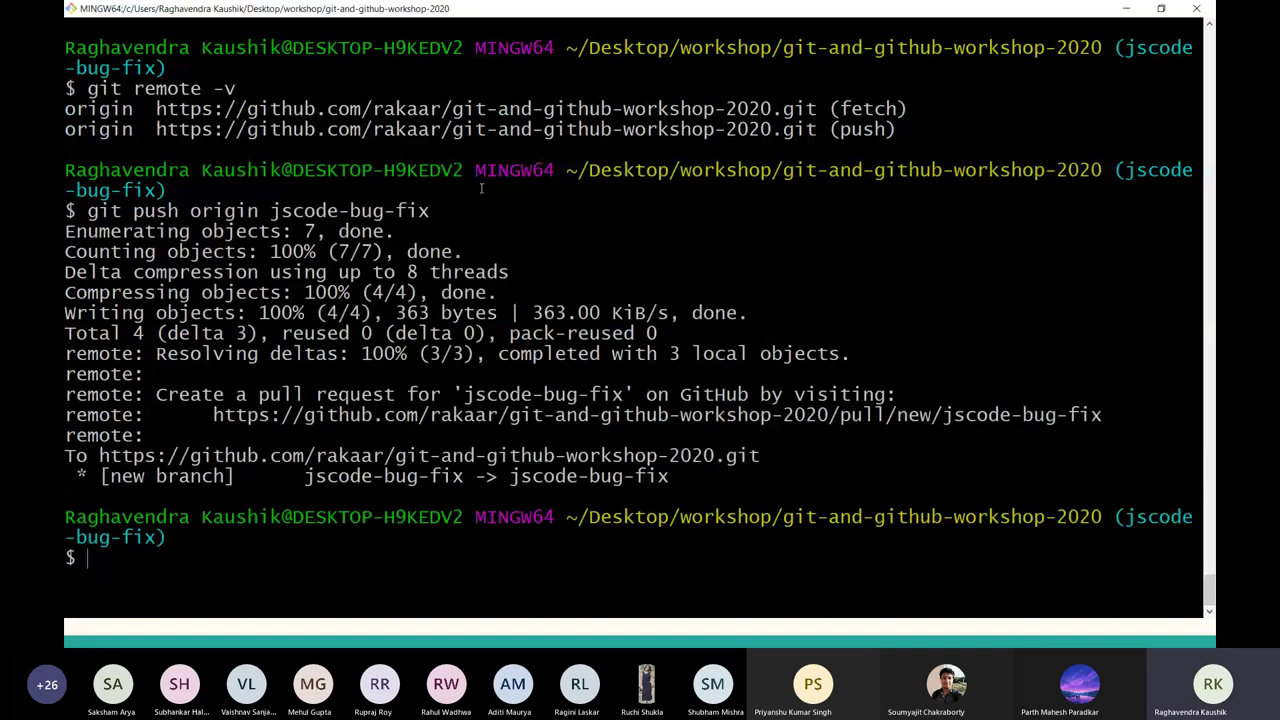
pyautogui.hotkey('alt', 'Tab')
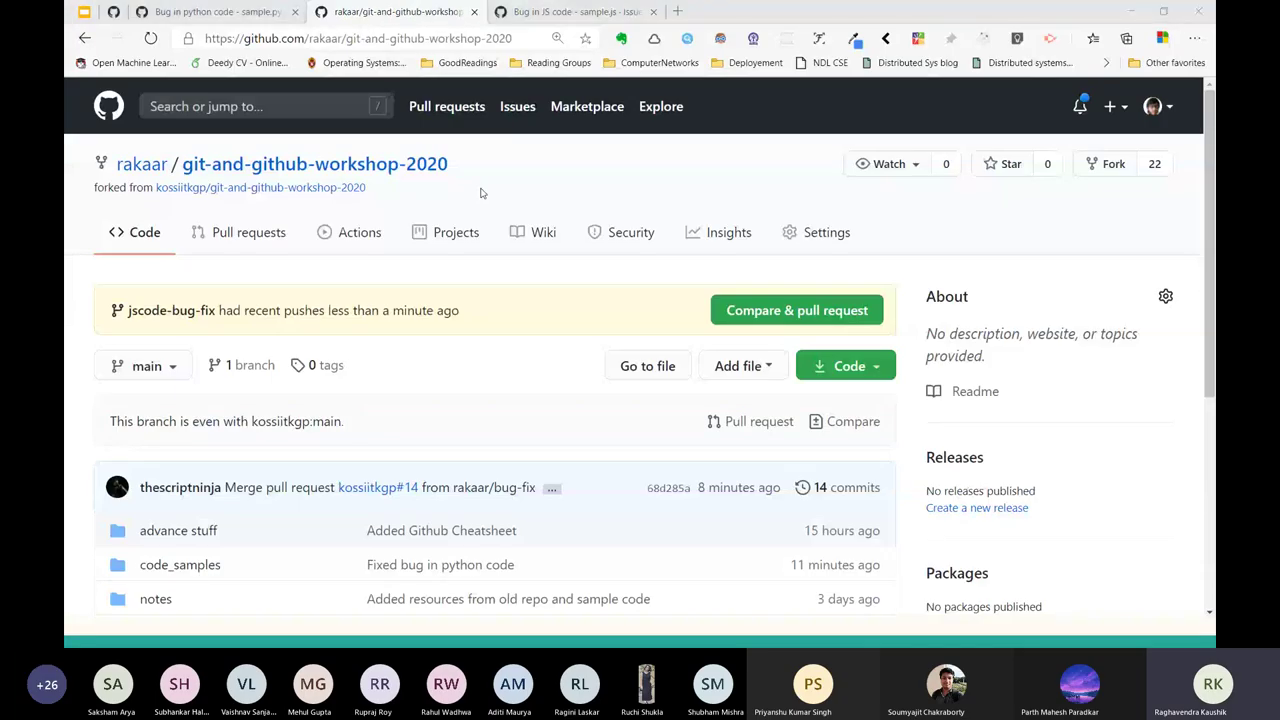
pyautogui.hotkey('alt', 'Tab')
pyautogui.hotkey('alt', 'Tab')
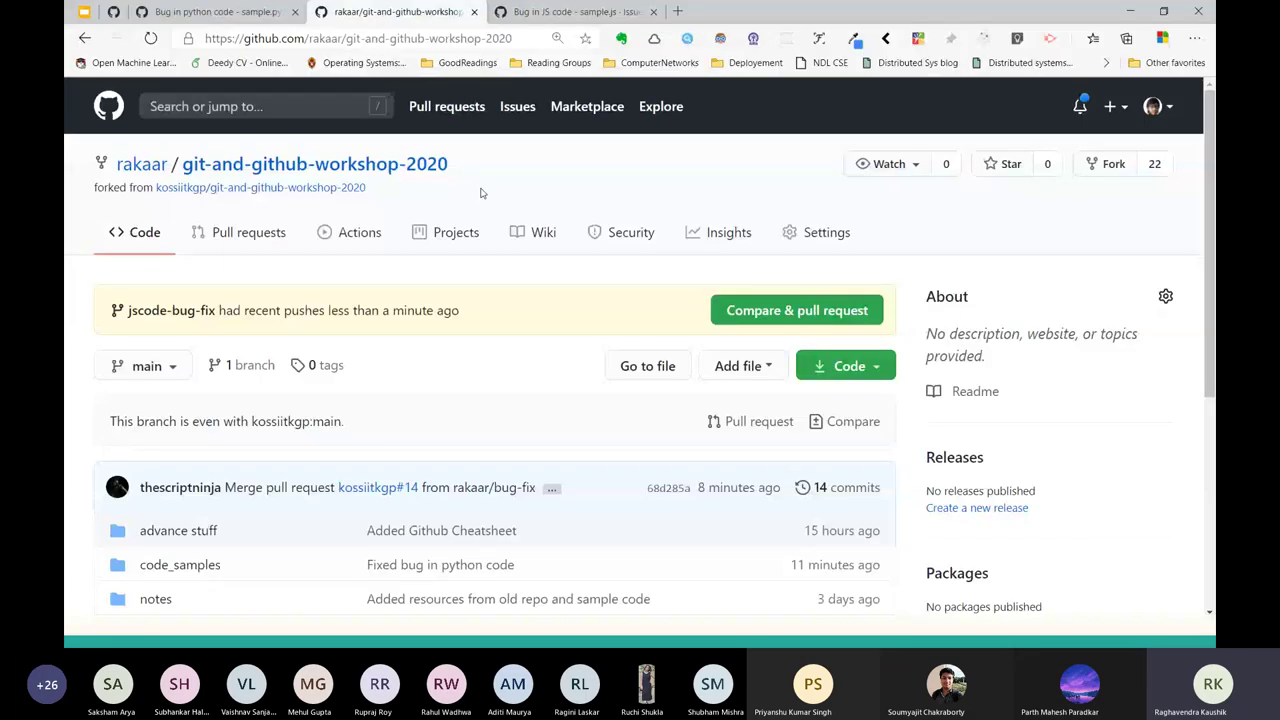
pyautogui.scroll(-1, 288, 345)
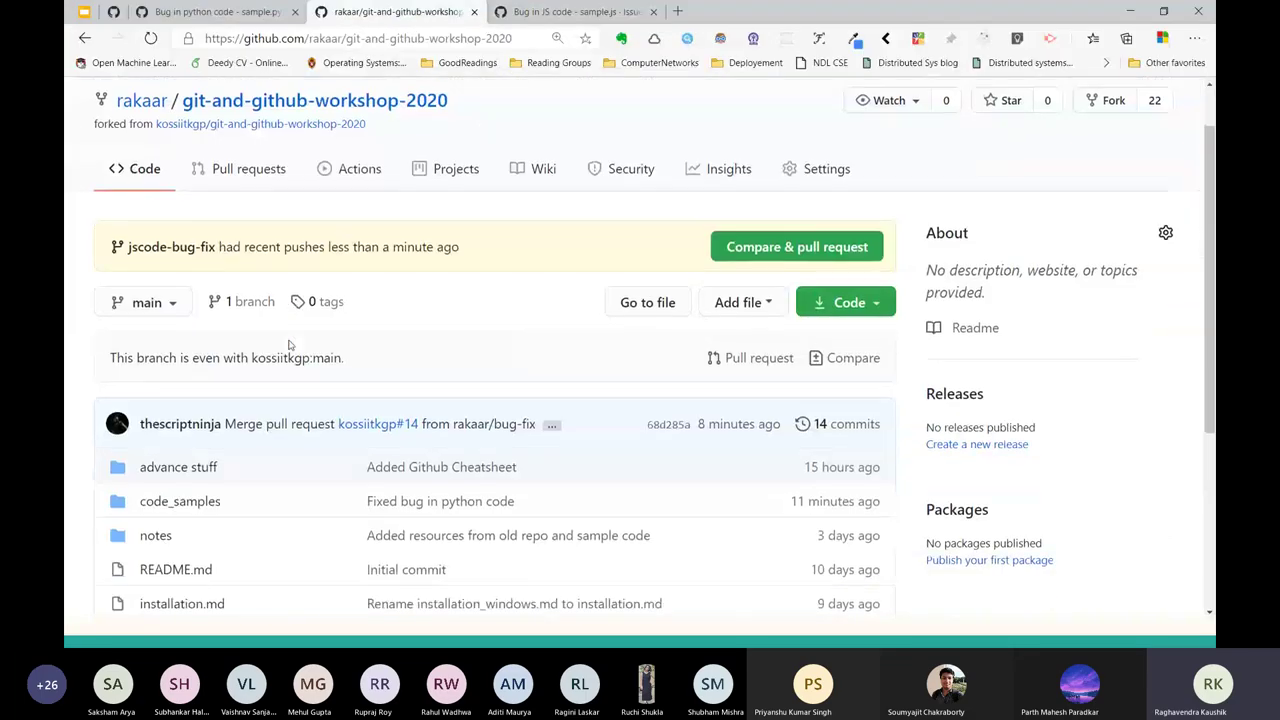
pyautogui.scroll(1, 288, 345)
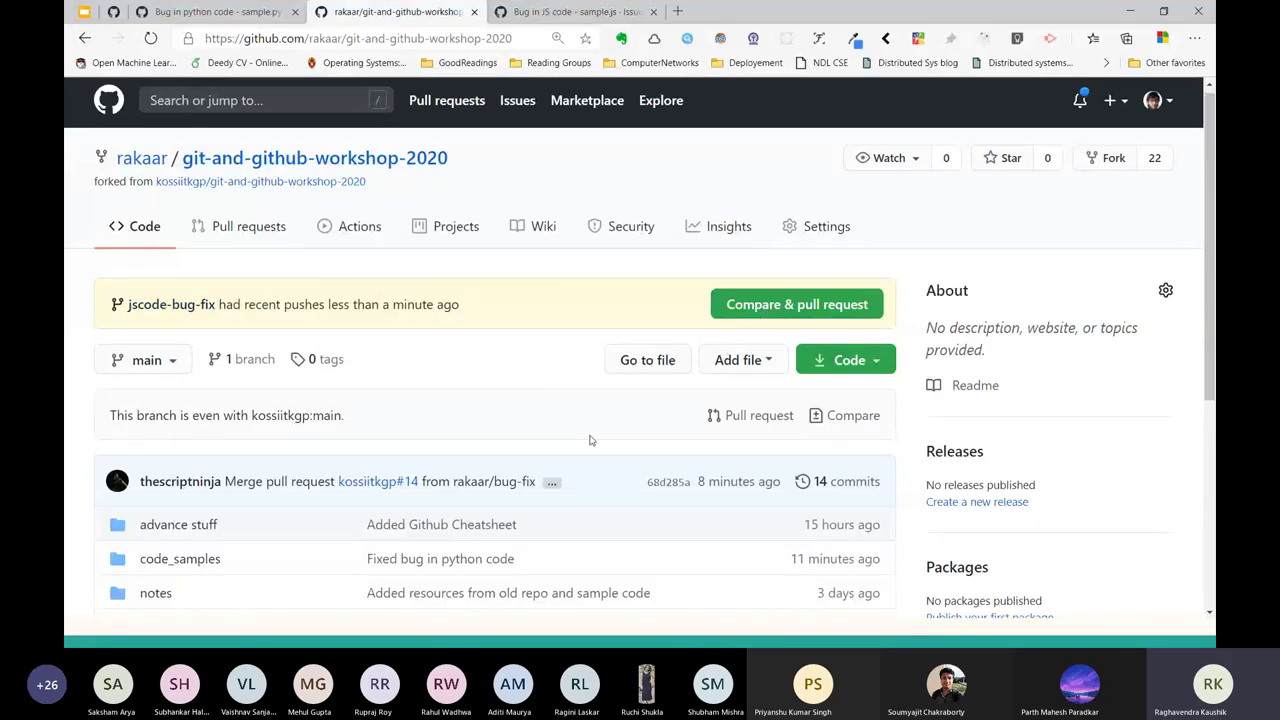
pyautogui.scroll(-3, 372, 370)
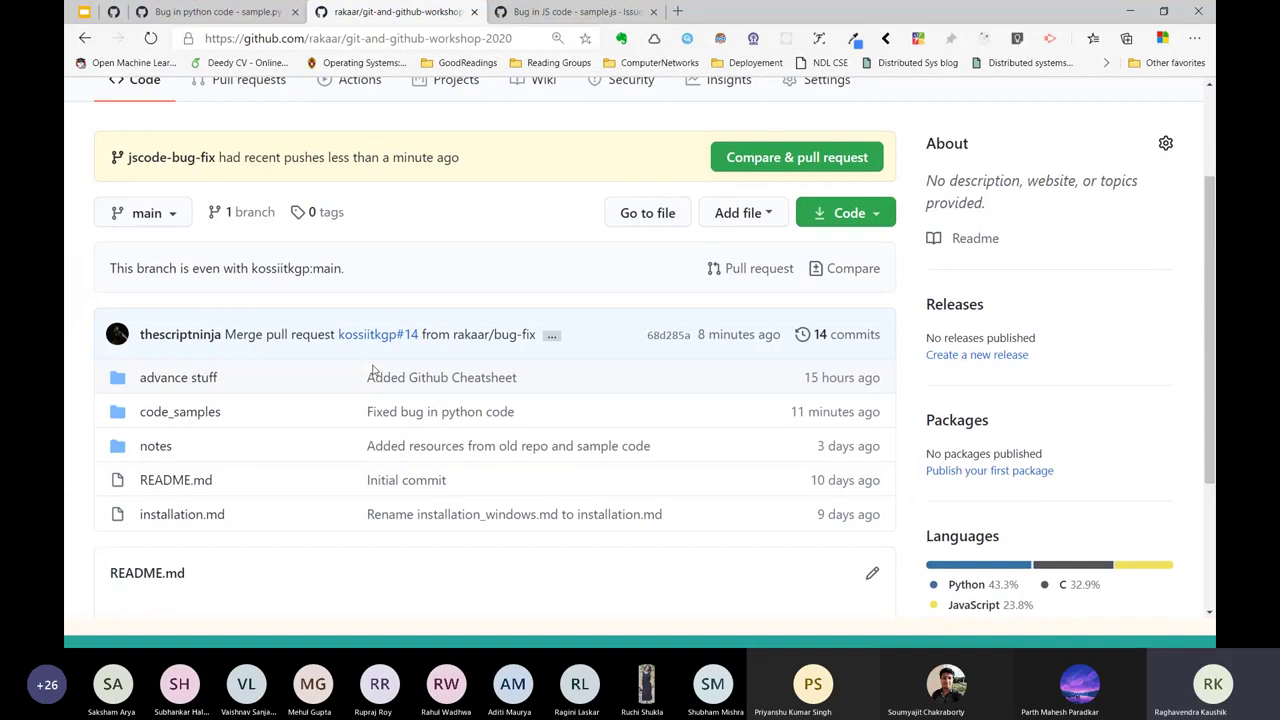
pyautogui.click(170, 214)
pyautogui.click(200, 399)
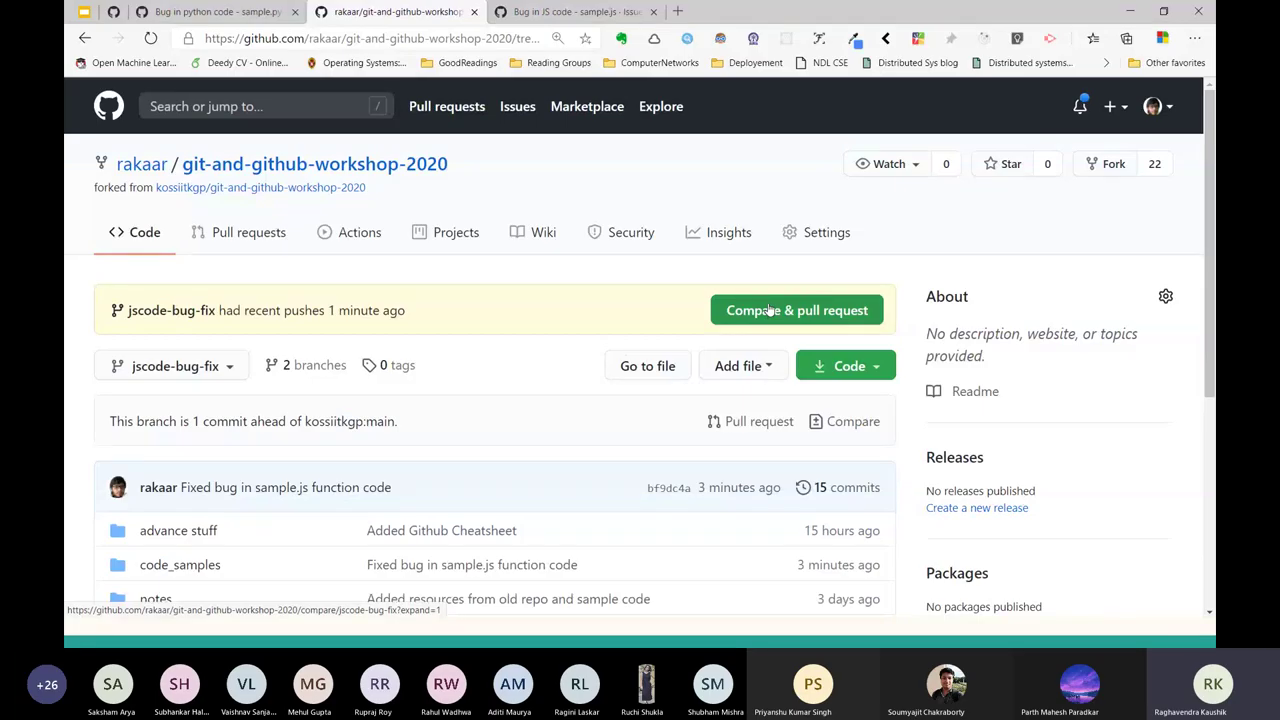
# Create pull request #15 from jscode-bug-fix with the comment 'Made changes in JS code'.
pyautogui.click(769, 312)
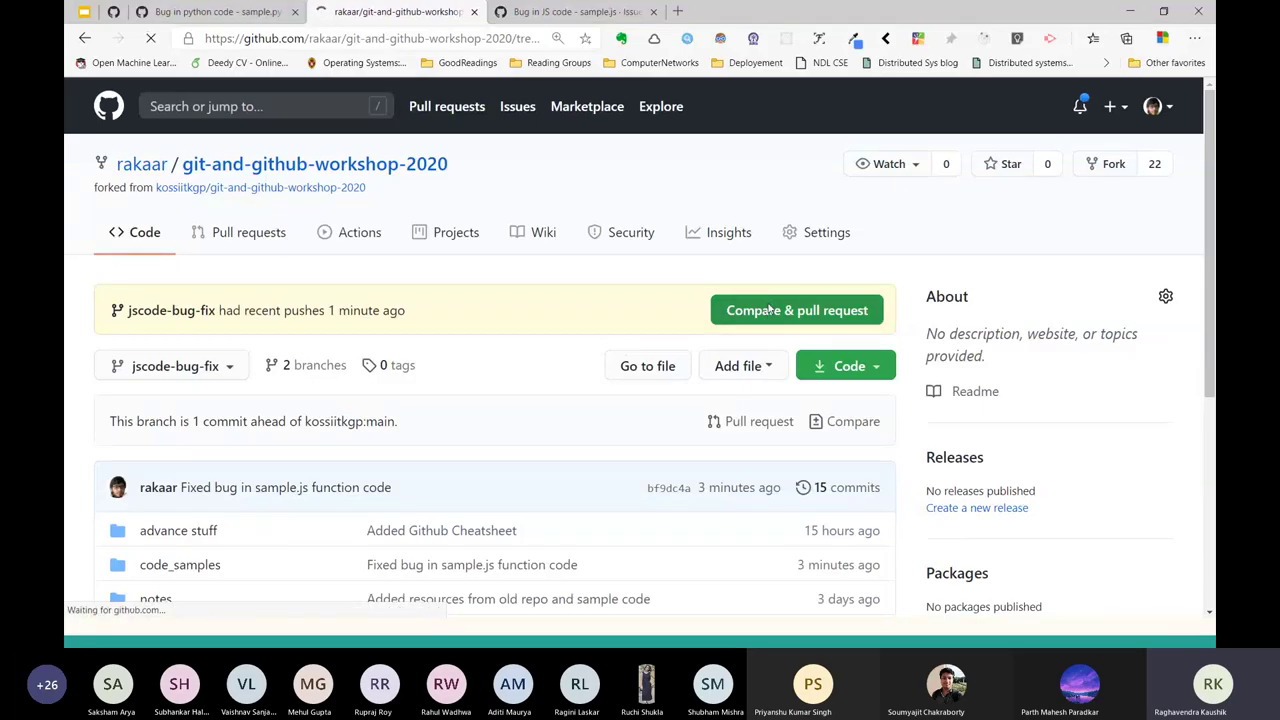
pyautogui.click(332, 591)
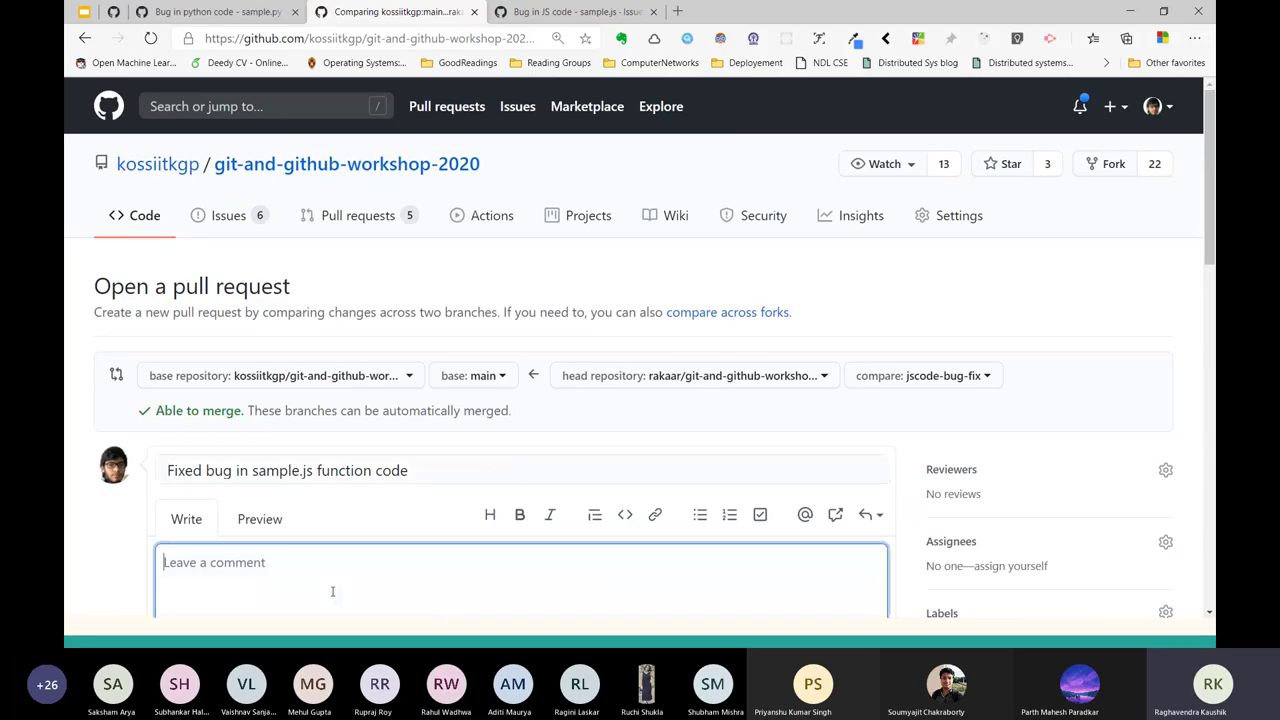
pyautogui.write('Made changes in JS cod')
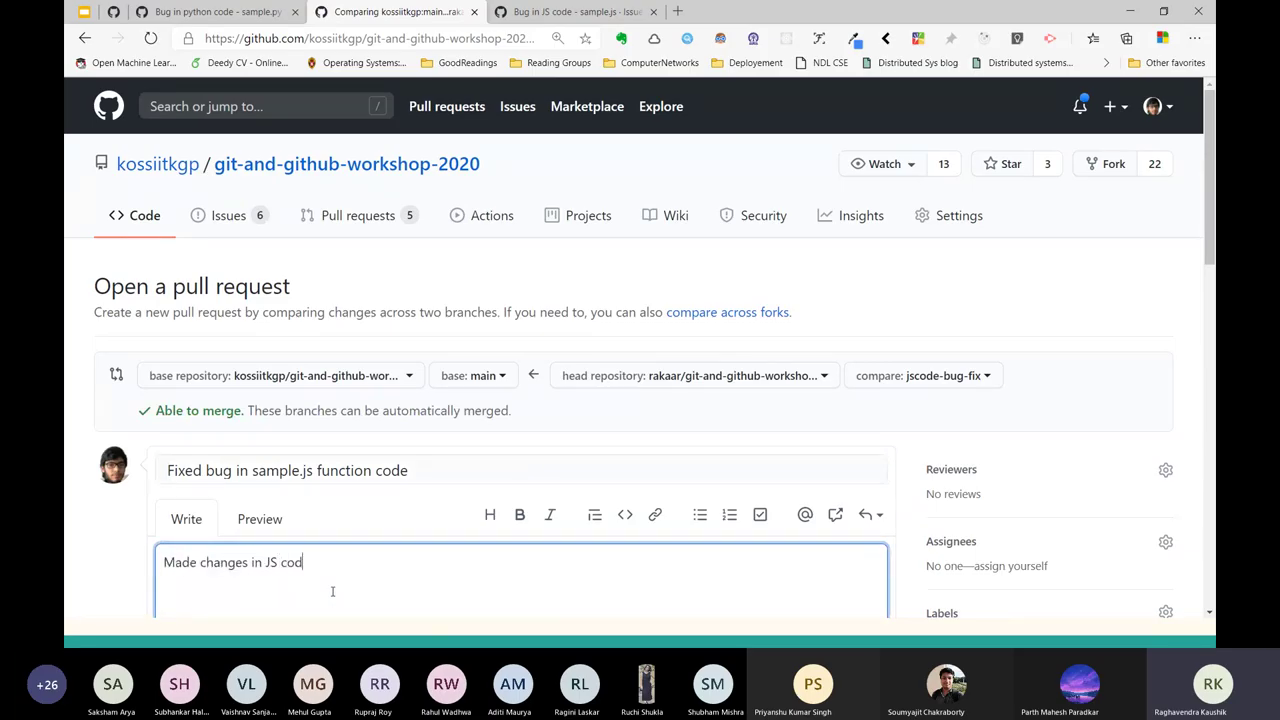
pyautogui.write('e')
pyautogui.scroll(-3, 546, 449)
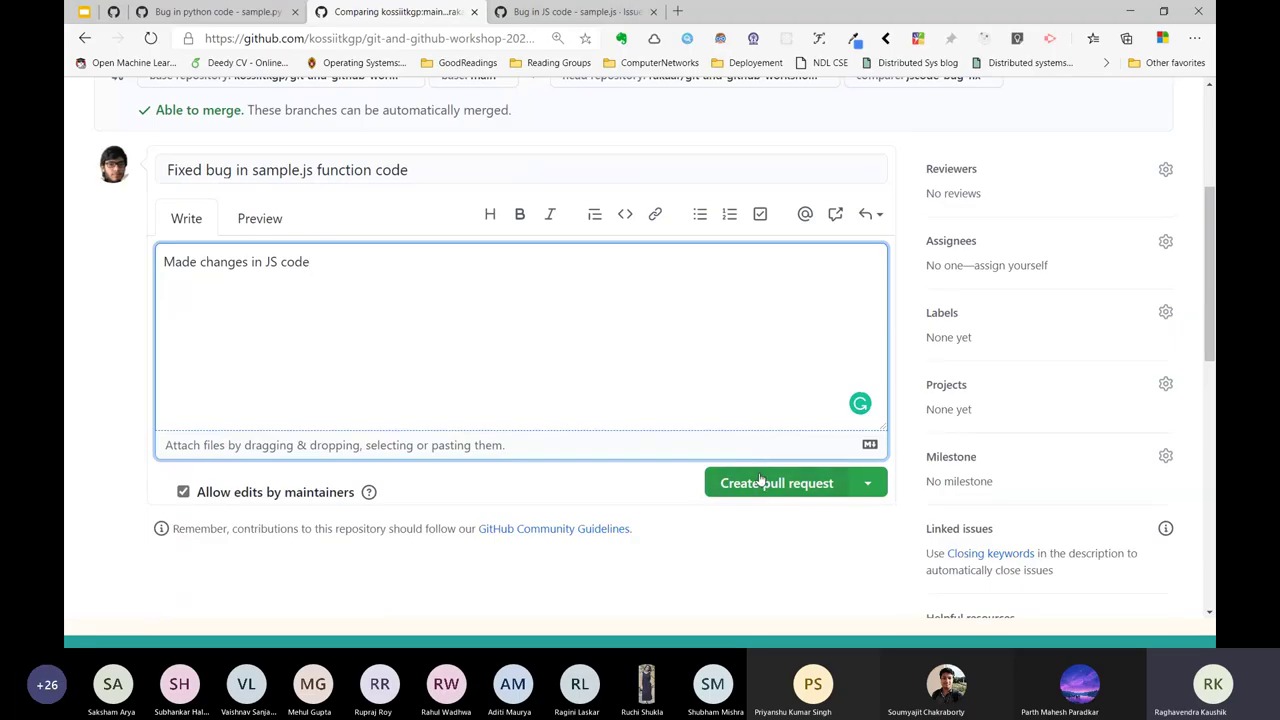
pyautogui.click(760, 482)
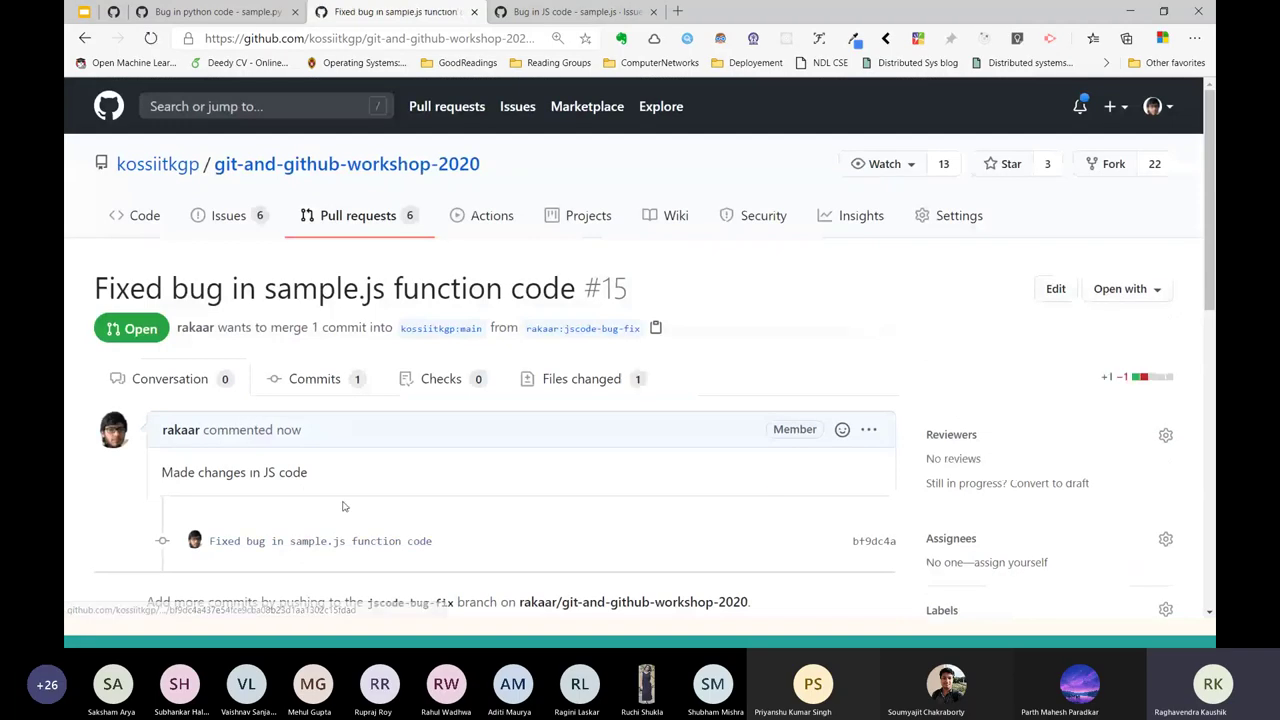
pyautogui.click(565, 388)
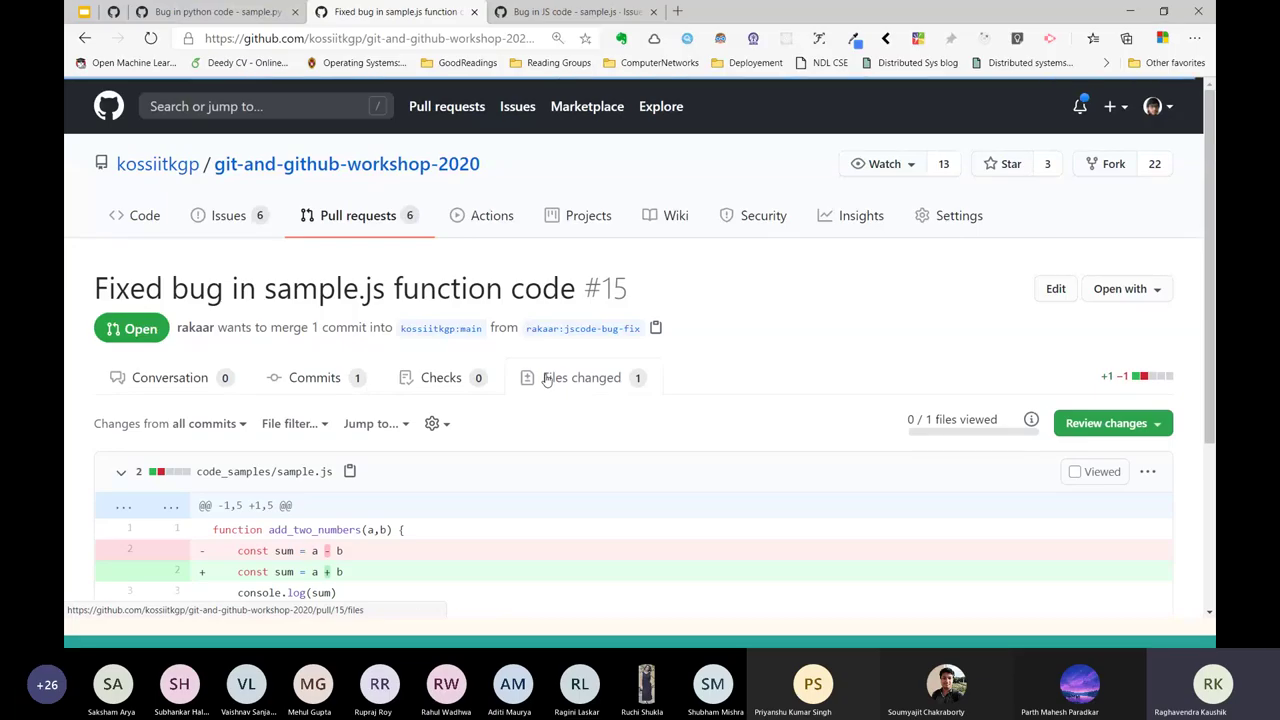
pyautogui.tripleClick(264, 302)
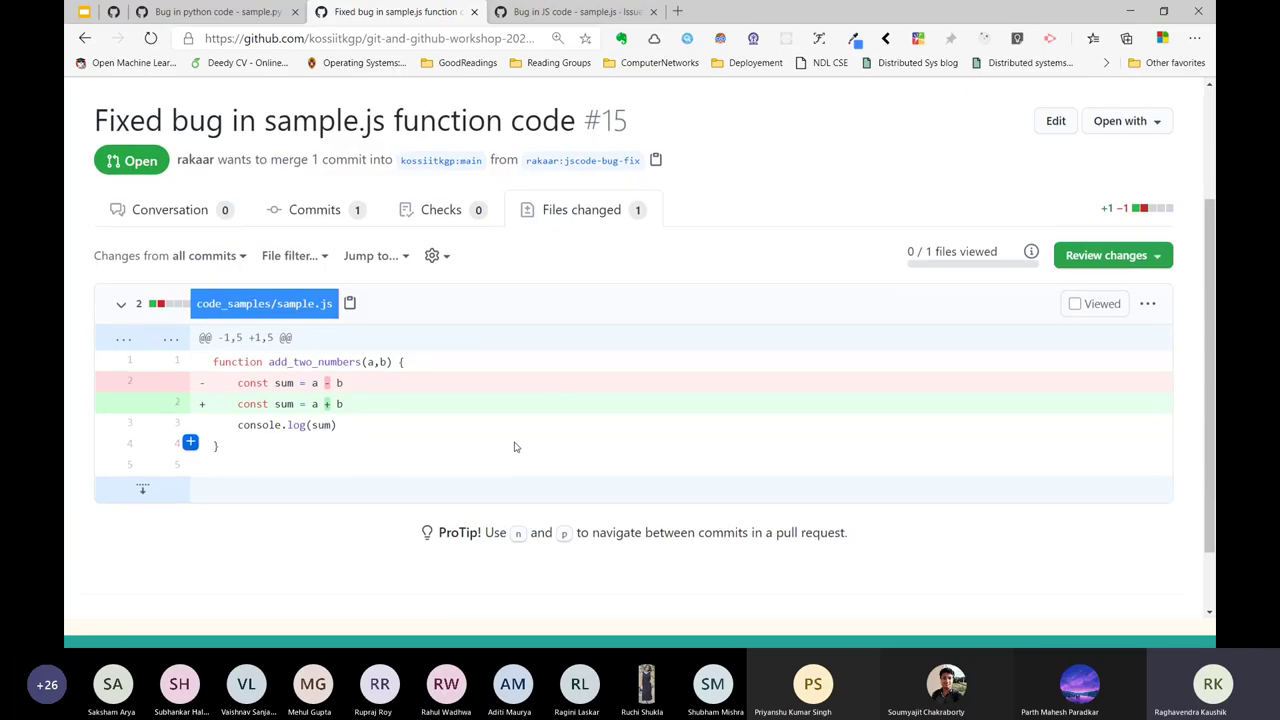
pyautogui.scroll(2, 515, 447)
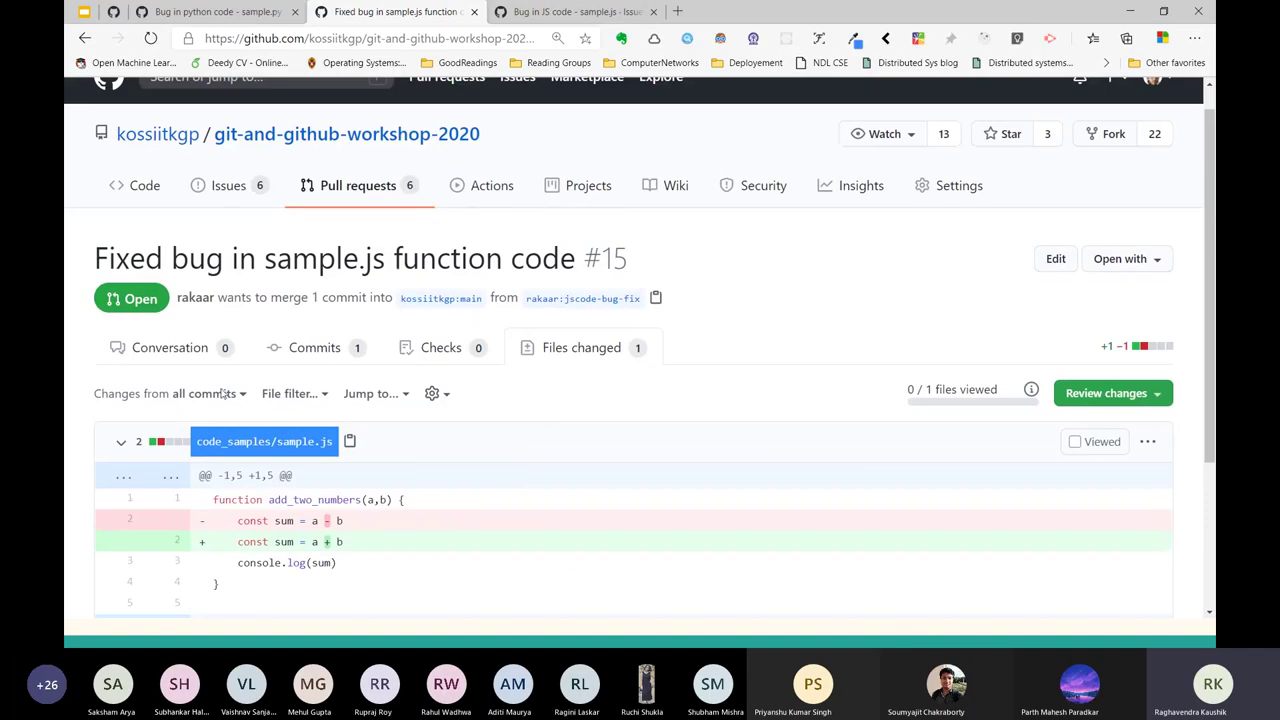
pyautogui.scroll(-1, 437, 393)
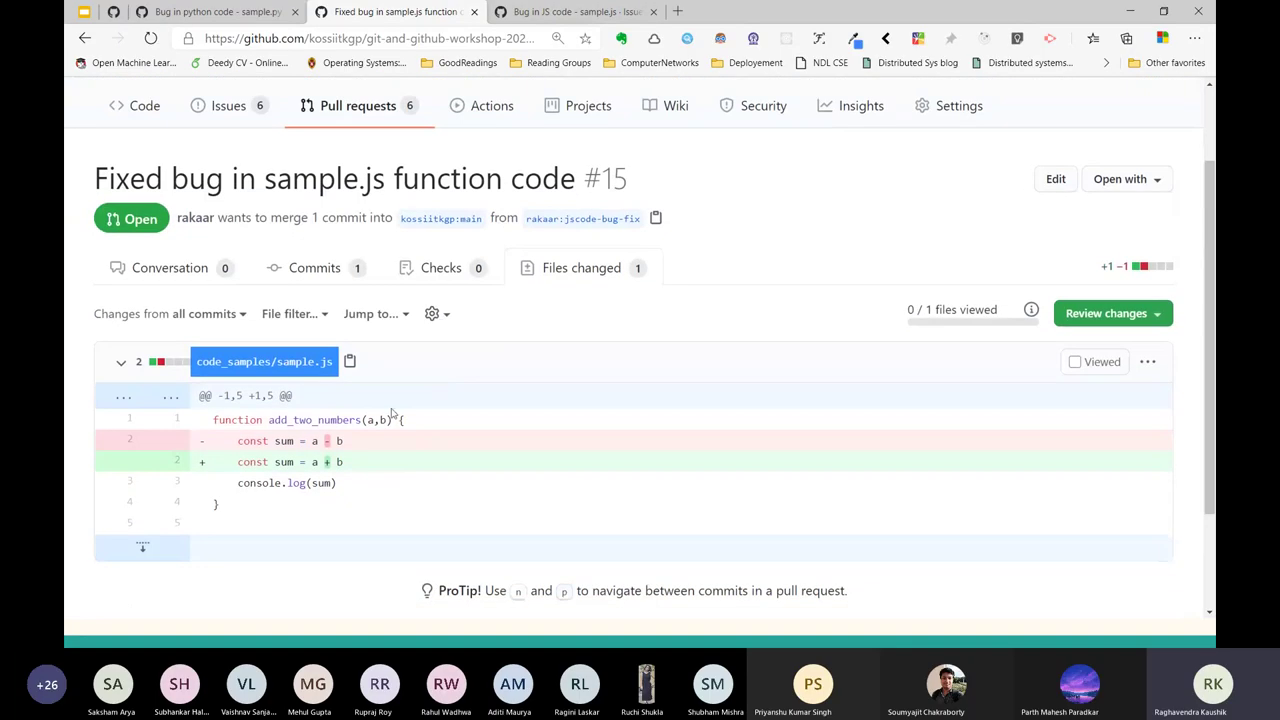
pyautogui.moveTo(344, 462); pyautogui.dragTo(236, 462)
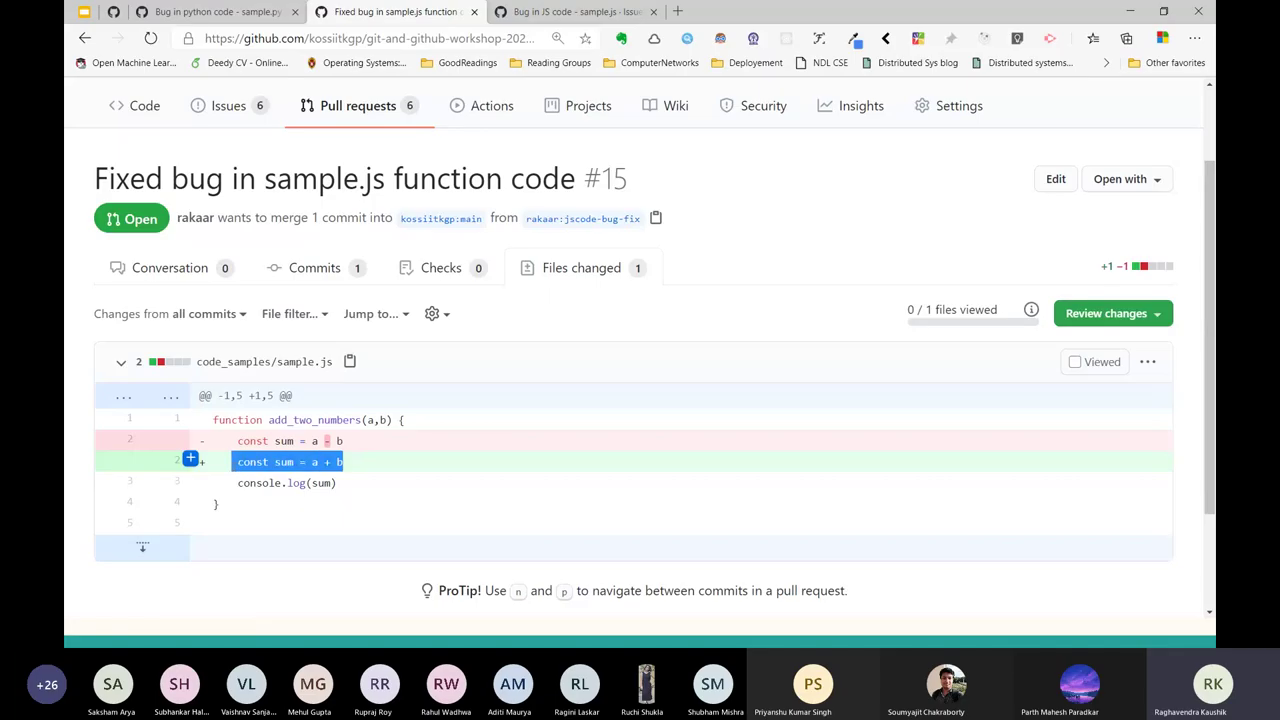
pyautogui.click(490, 463)
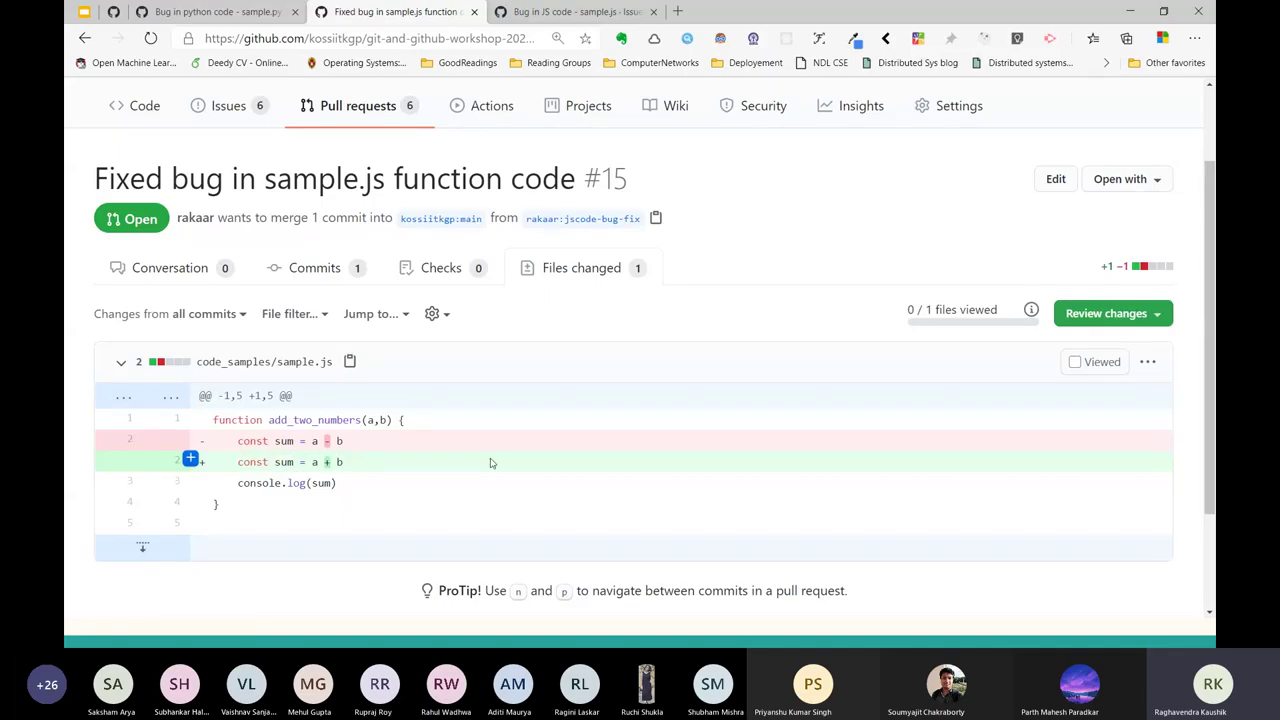
pyautogui.hotkey('alt', 'Left')
pyautogui.scroll(-2, 490, 463)
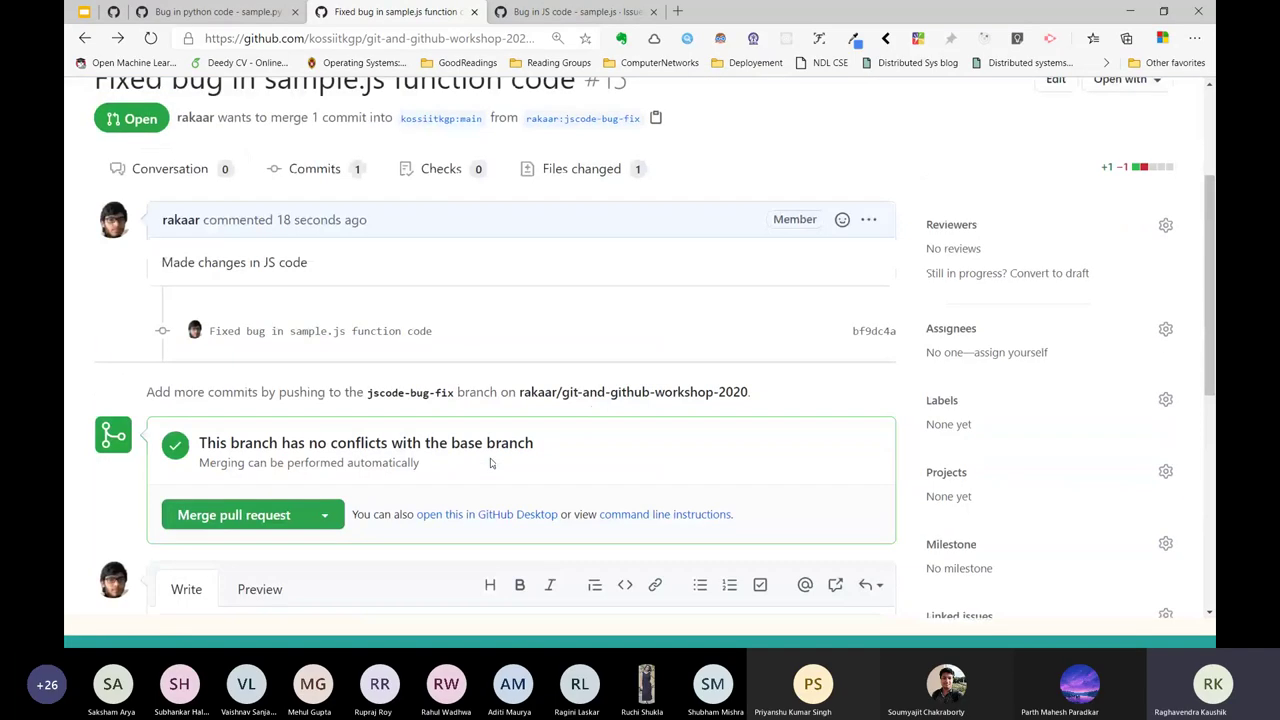
pyautogui.scroll(2, 490, 463)
# Edit the PR #15 description to add a 'fixes #15' line below the existing text.
pyautogui.click(868, 355)
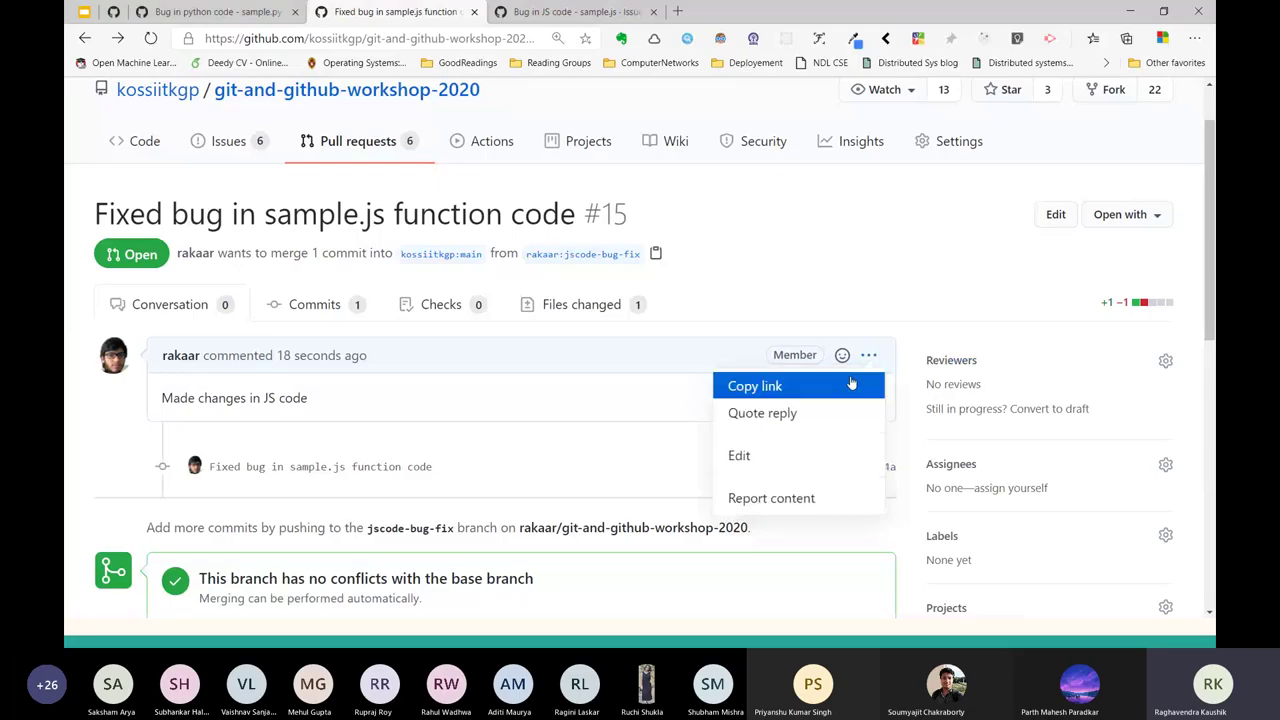
pyautogui.click(805, 455)
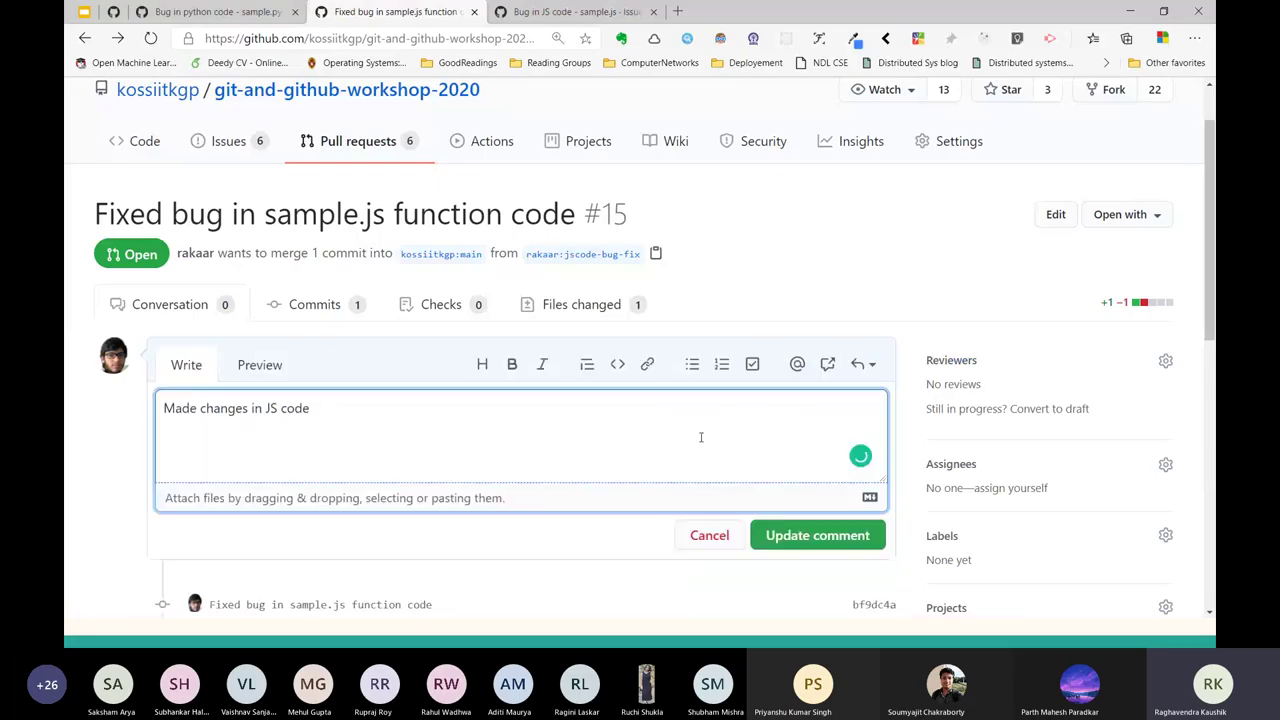
pyautogui.press('Return')
pyautogui.press('Return')
pyautogui.write('fixes #')
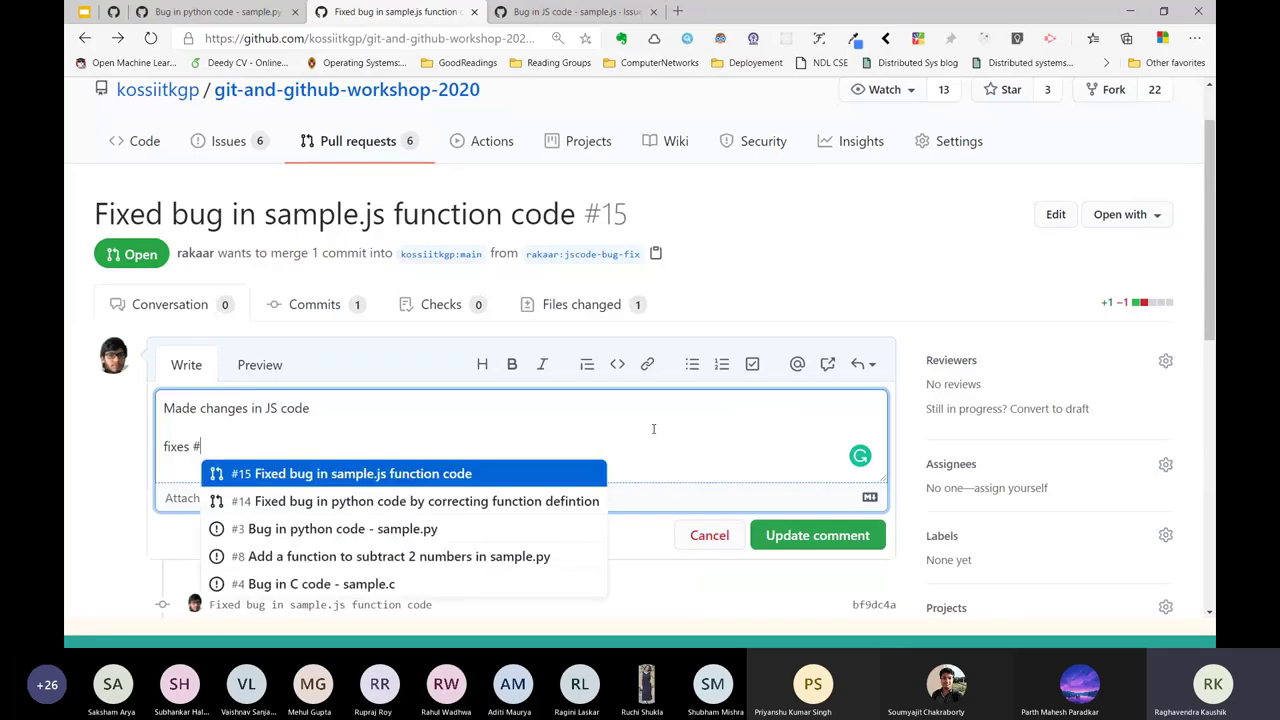
pyautogui.scroll(-1, 653, 429)
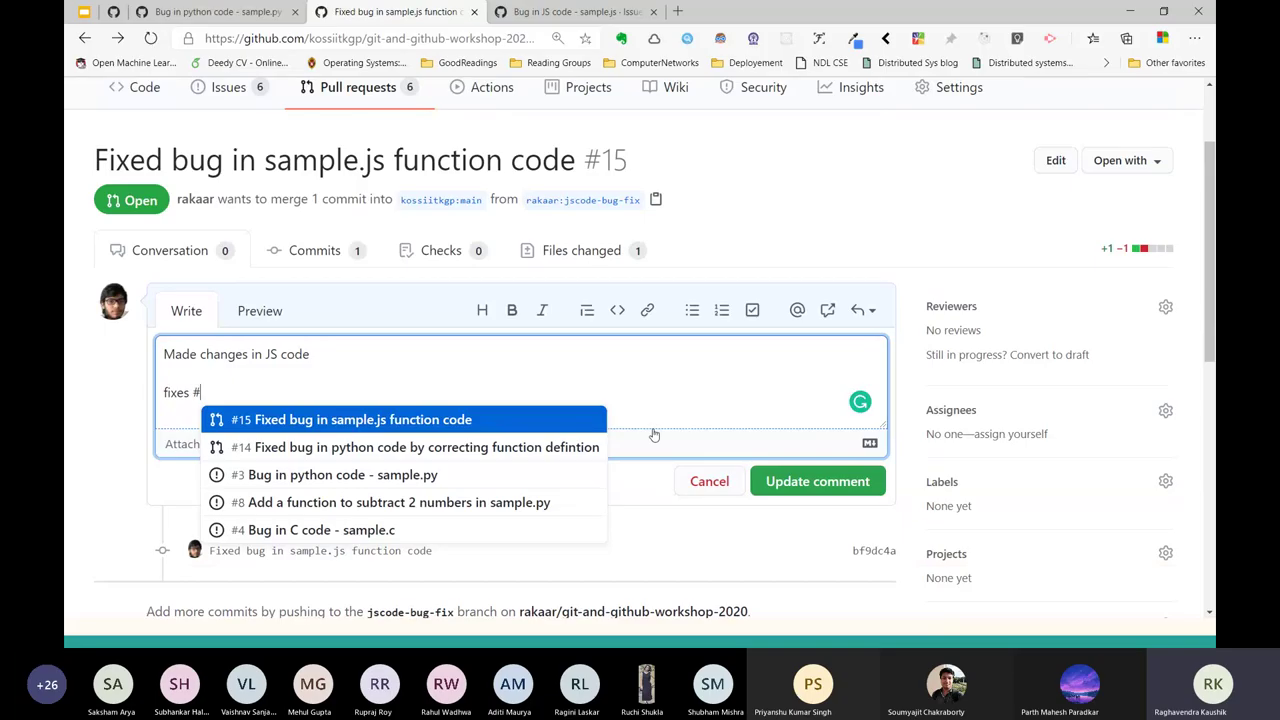
pyautogui.press('Down')
pyautogui.press('Down')
pyautogui.press('Down')
pyautogui.press('Down')
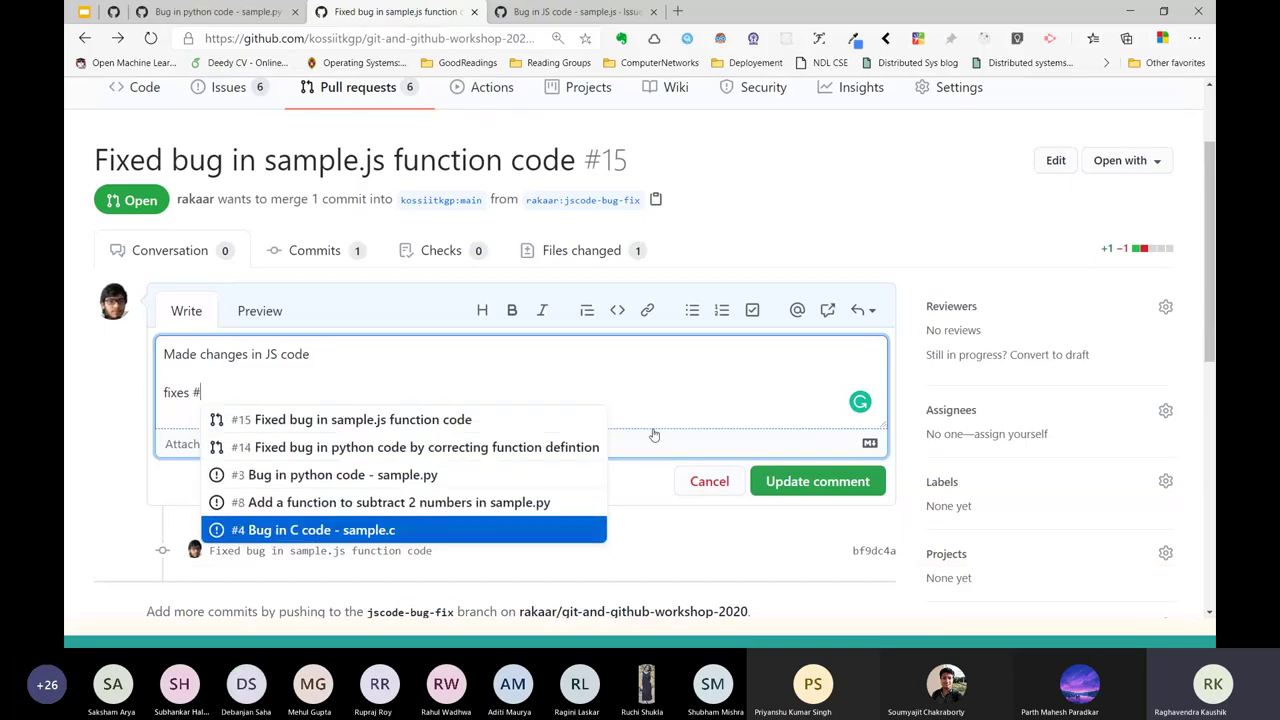
pyautogui.press('Down')
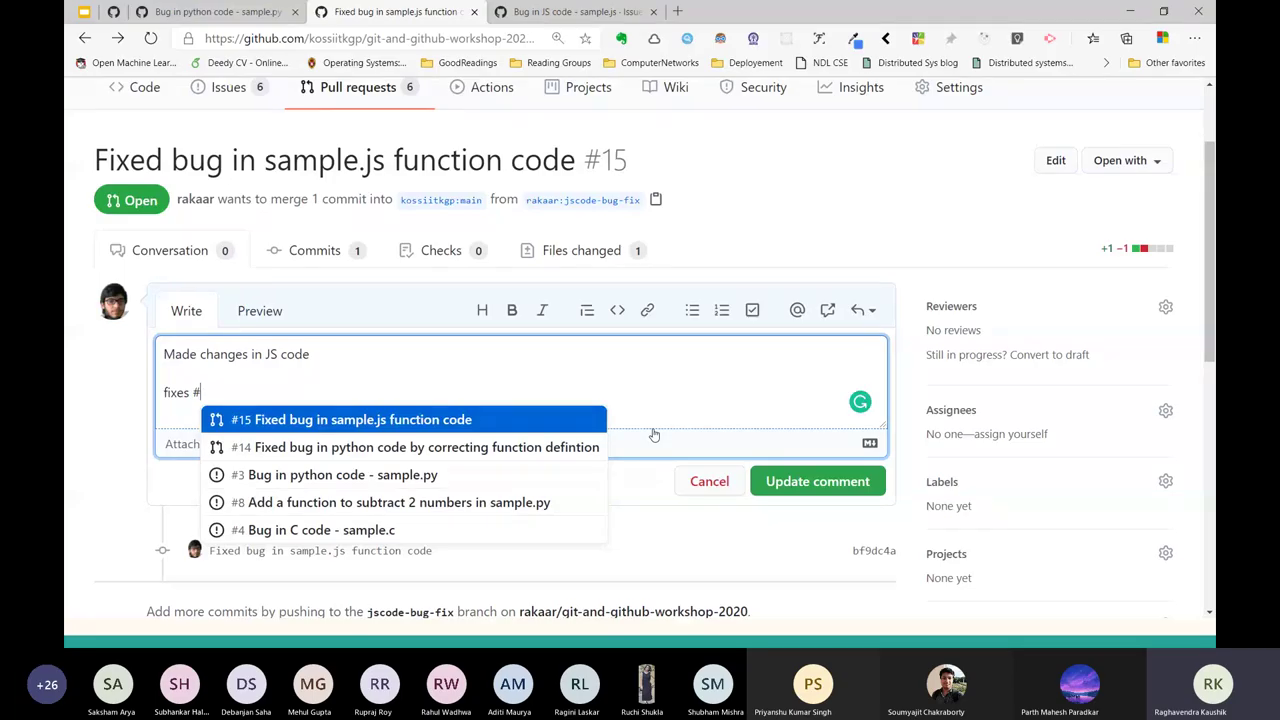
pyautogui.press('Return')
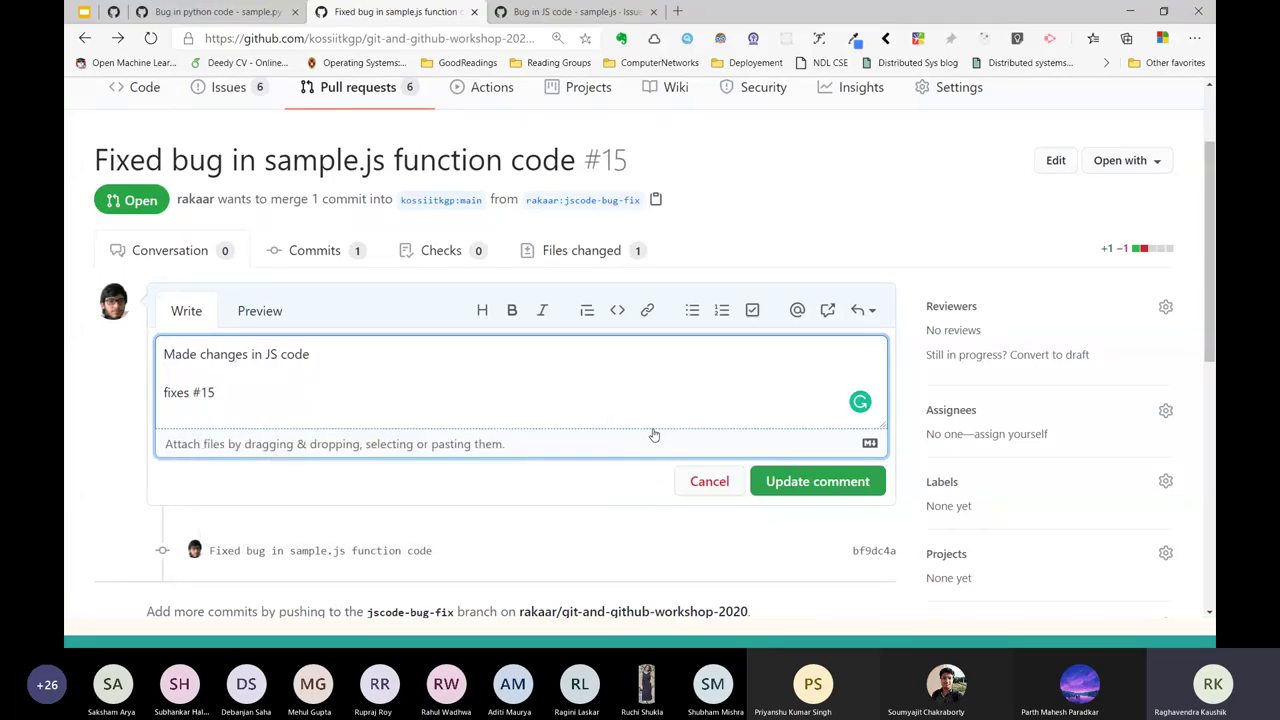
# Save the updated description and scroll back to the top of the pull request.
pyautogui.click(843, 482)
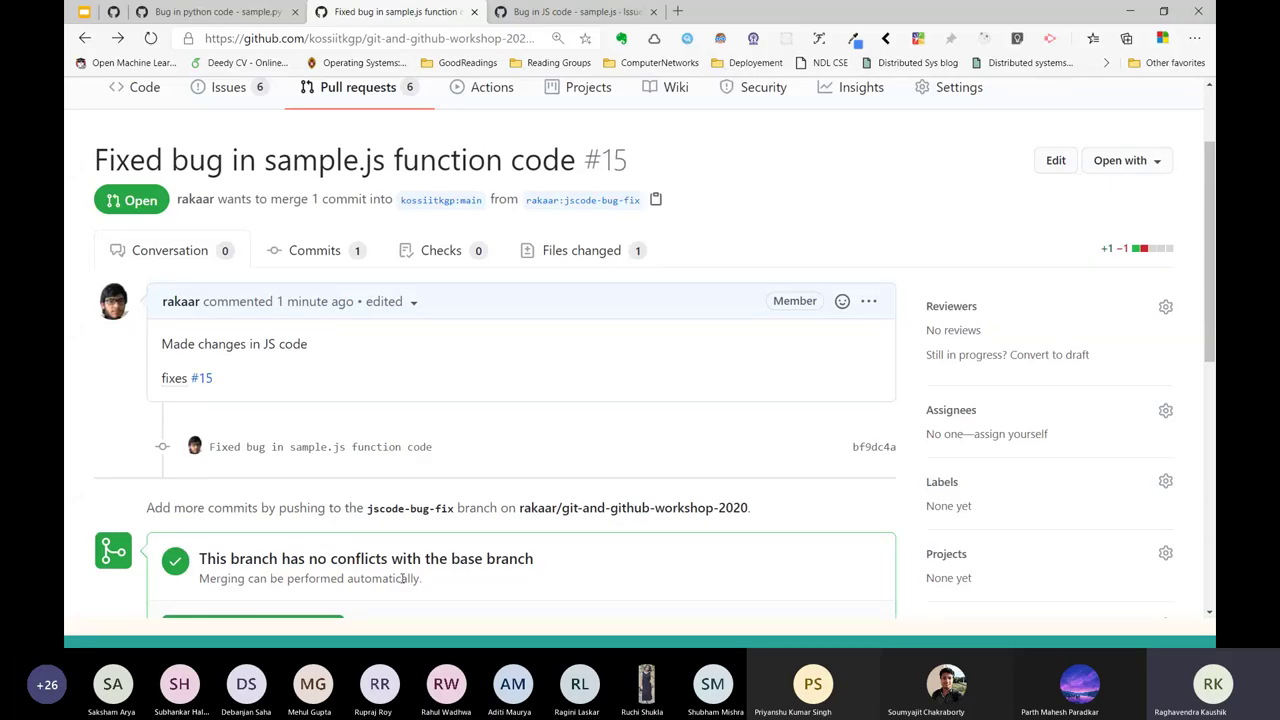
pyautogui.scroll(-2, 403, 578)
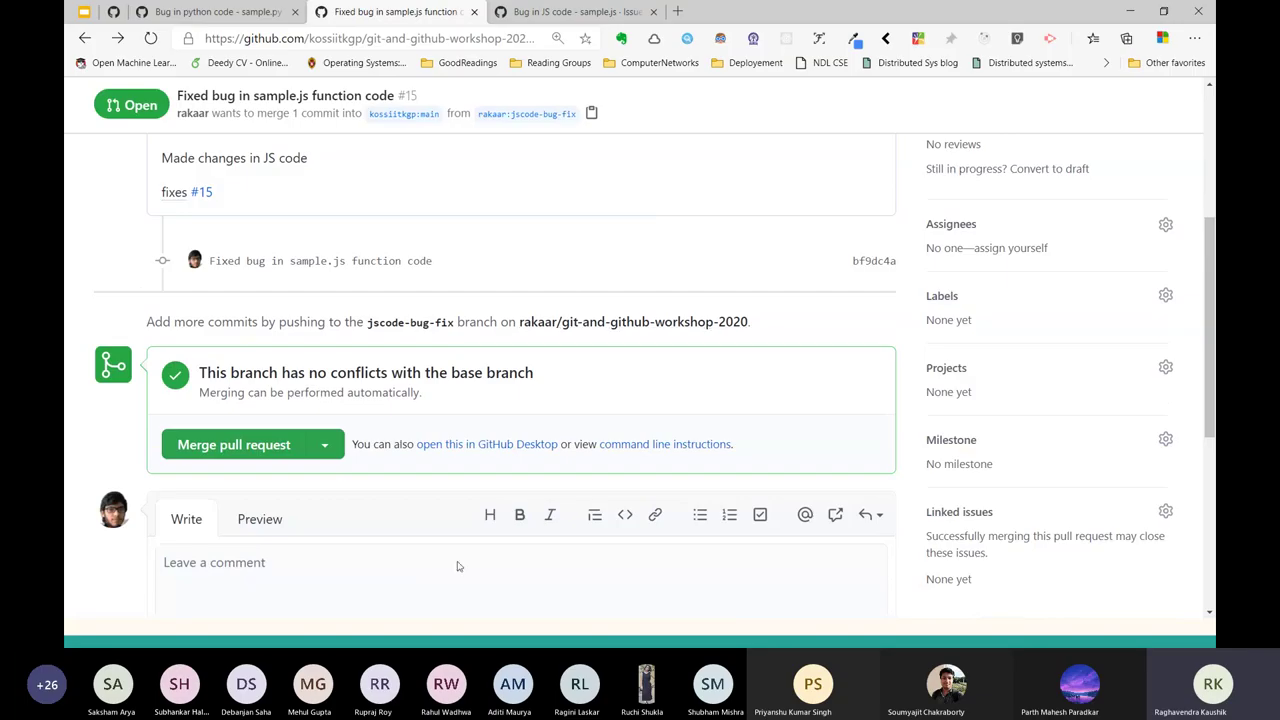
pyautogui.scroll(2, 855, 175)
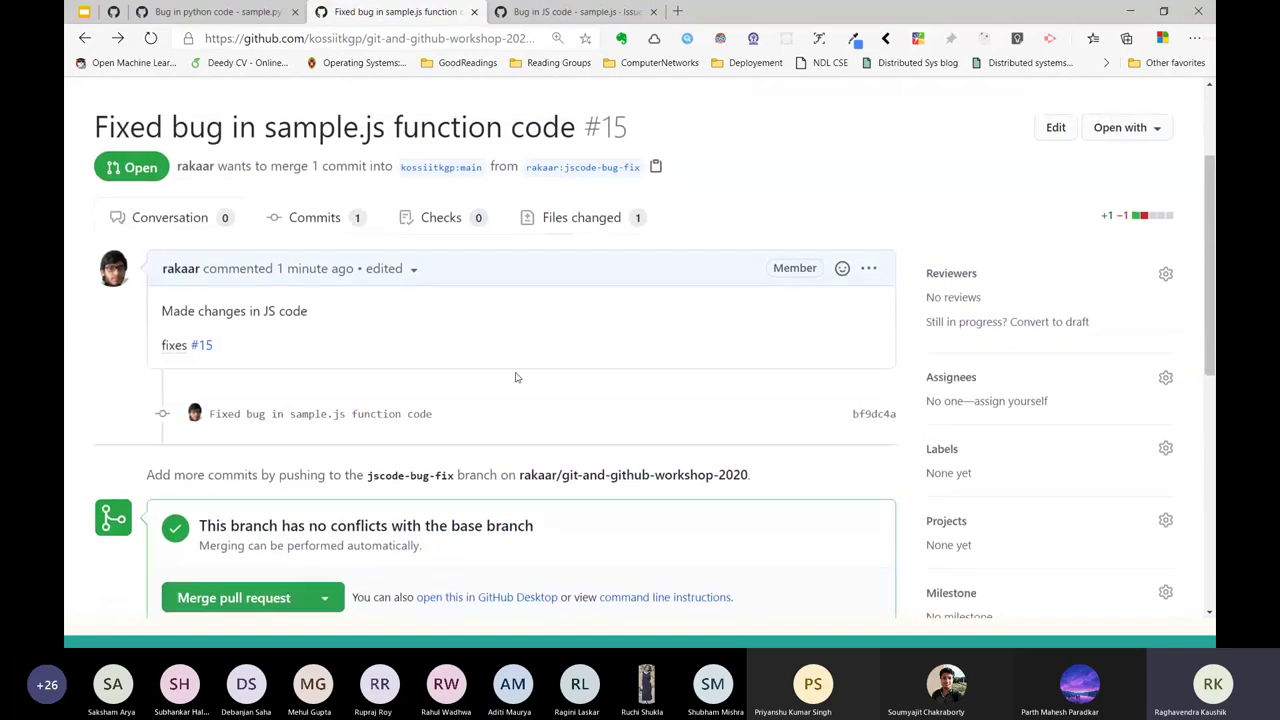
pyautogui.scroll(2, 509, 381)
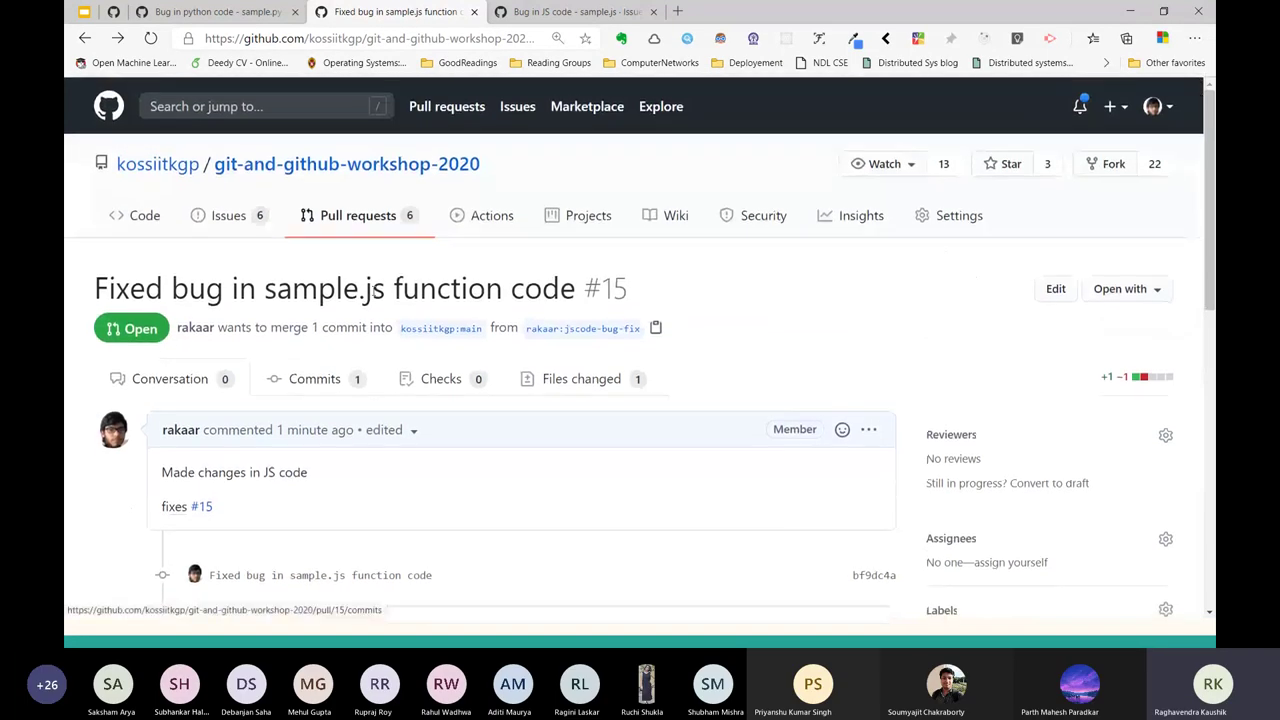
# Reload the kossiitkgp repository code page to show the #15 merge and 16 commits.
pyautogui.click(113, 233)
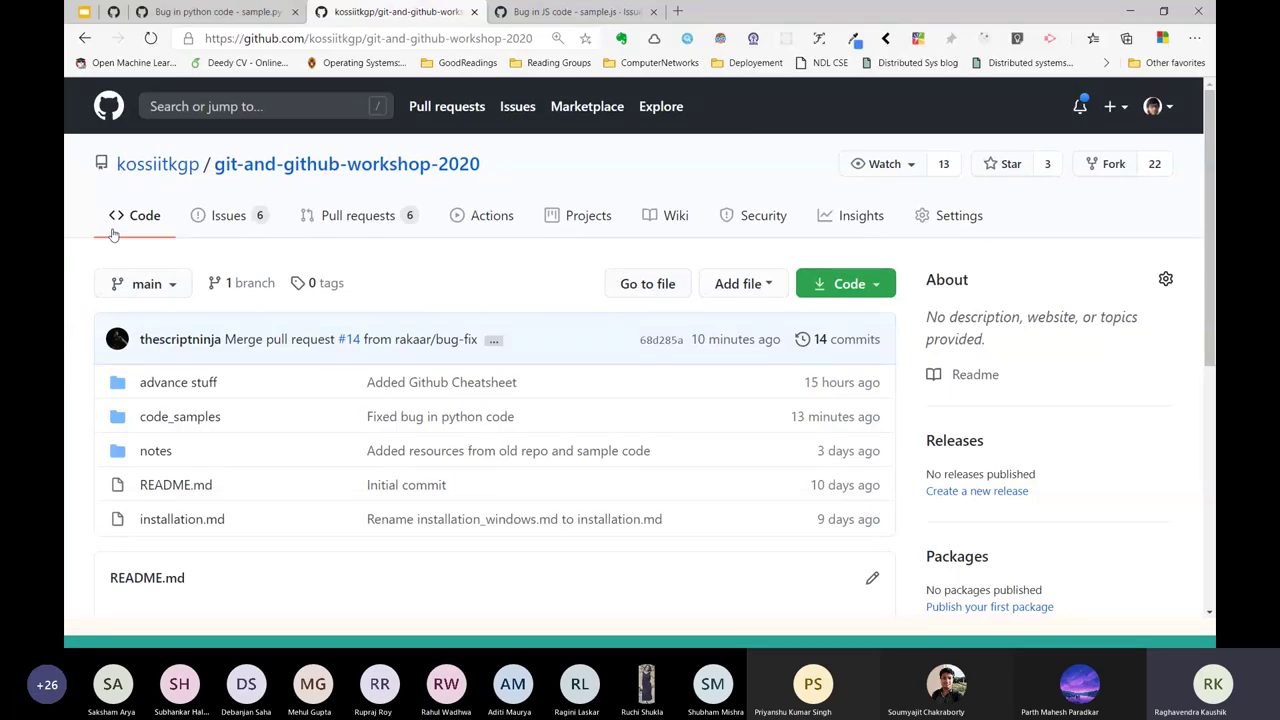
pyautogui.hotkey('alt', 'Tab')
pyautogui.hotkey('alt', 'Tab')
pyautogui.hotkey('alt', 'Tab')
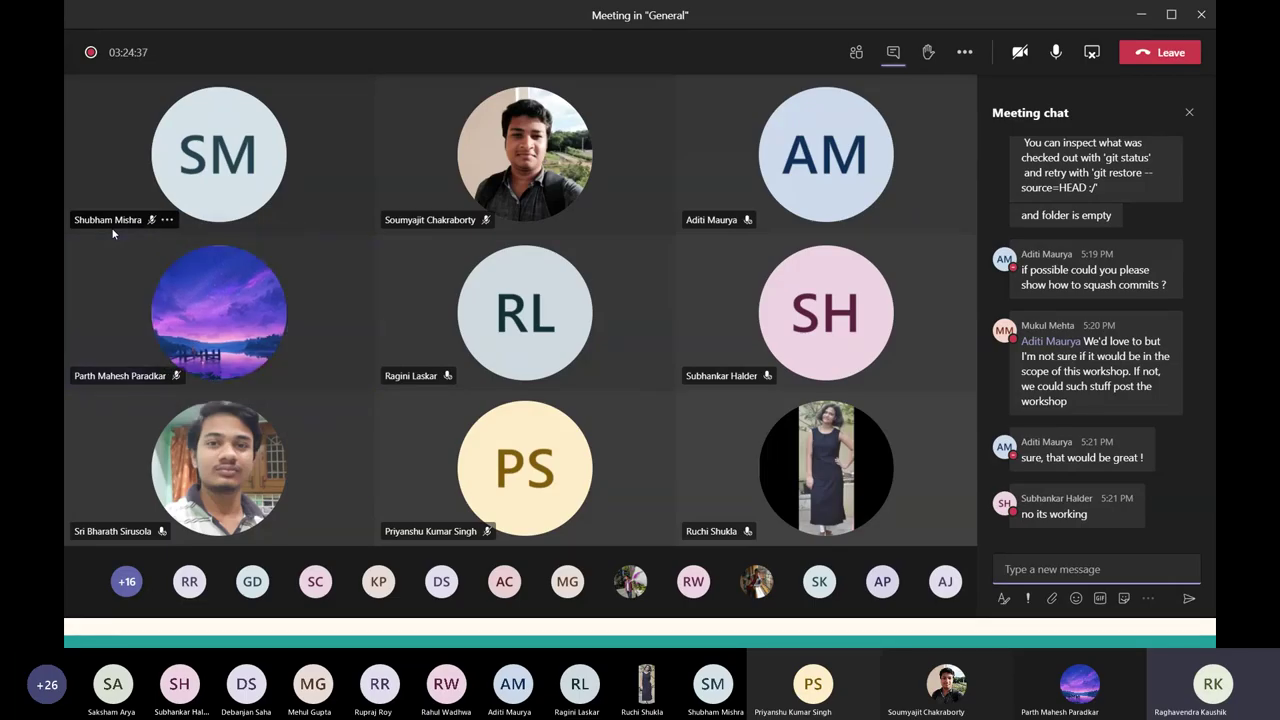
pyautogui.hotkey('alt', 'Tab')
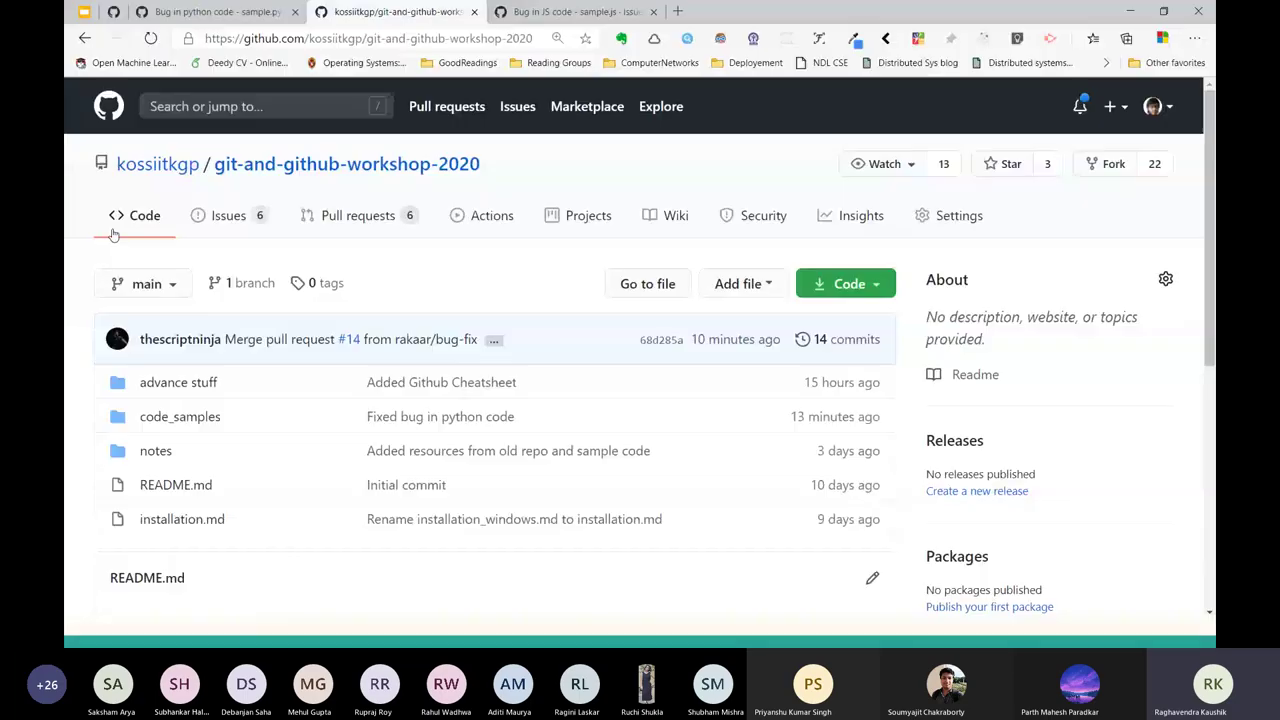
pyautogui.click(245, 203)
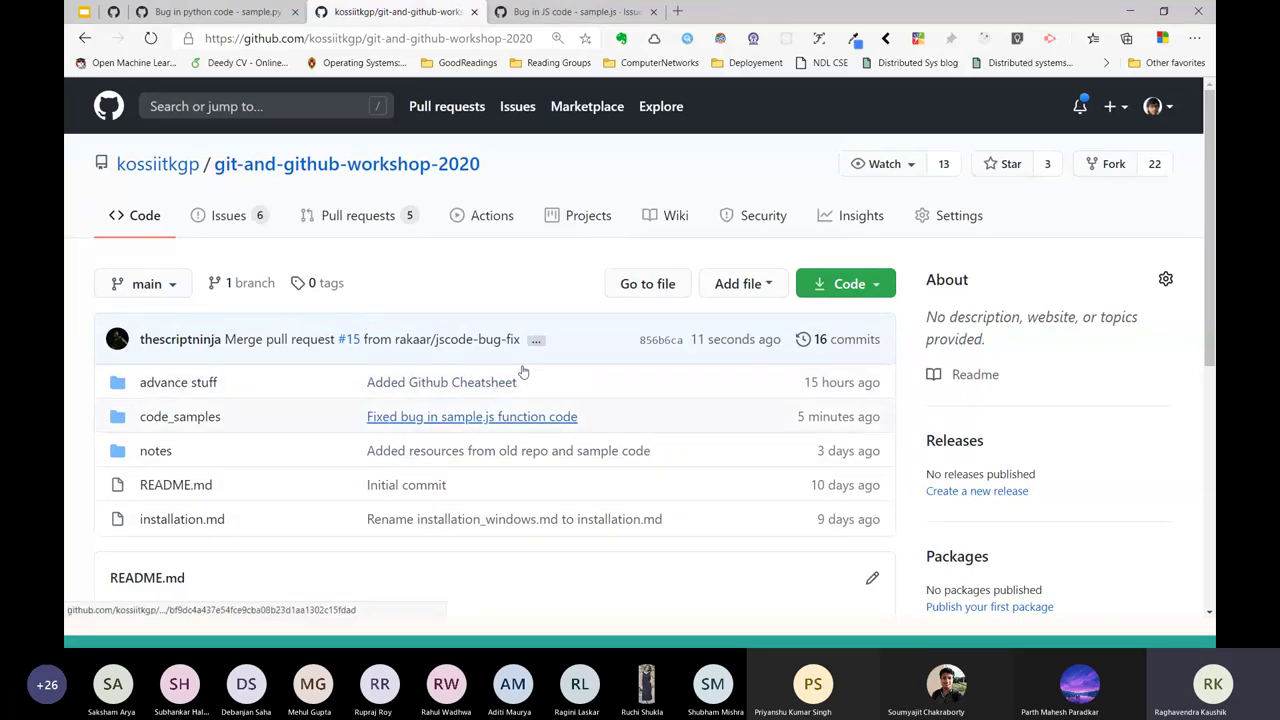
# Open the 16-commit history and highlight the #15 merge and sample.js fix commits.
pyautogui.click(856, 340)
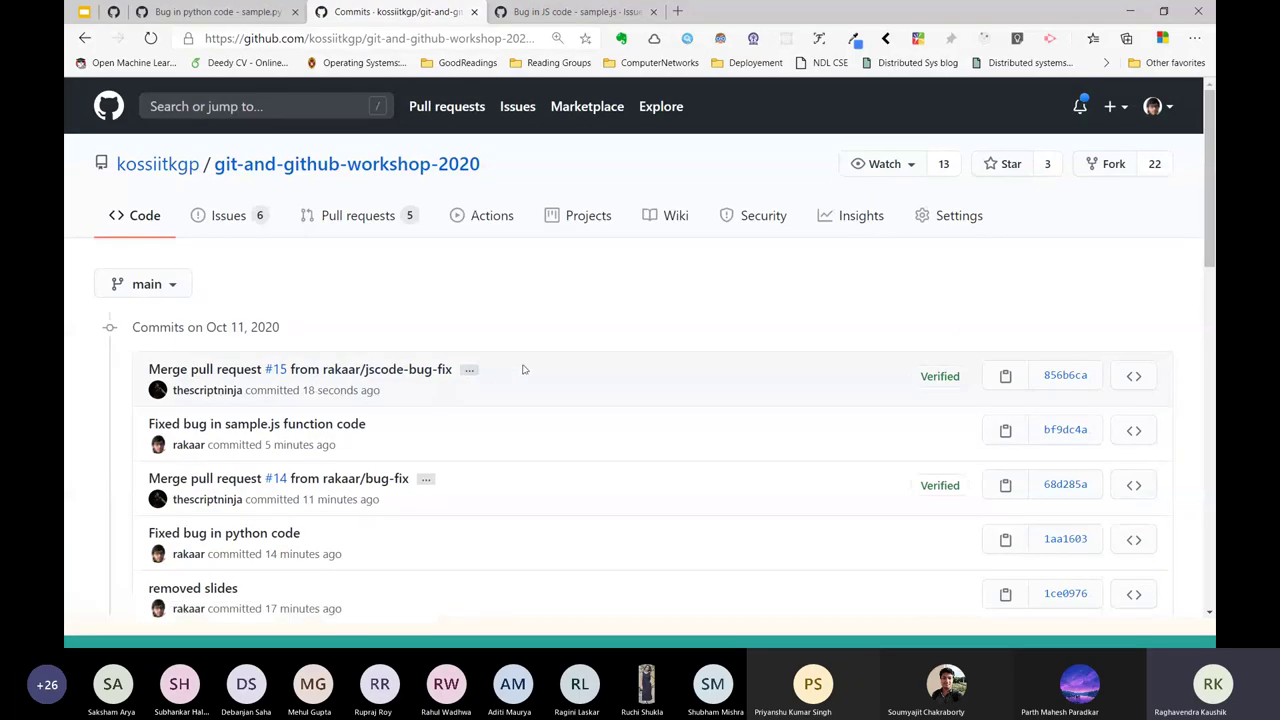
pyautogui.moveTo(522, 369); pyautogui.dragTo(150, 362)
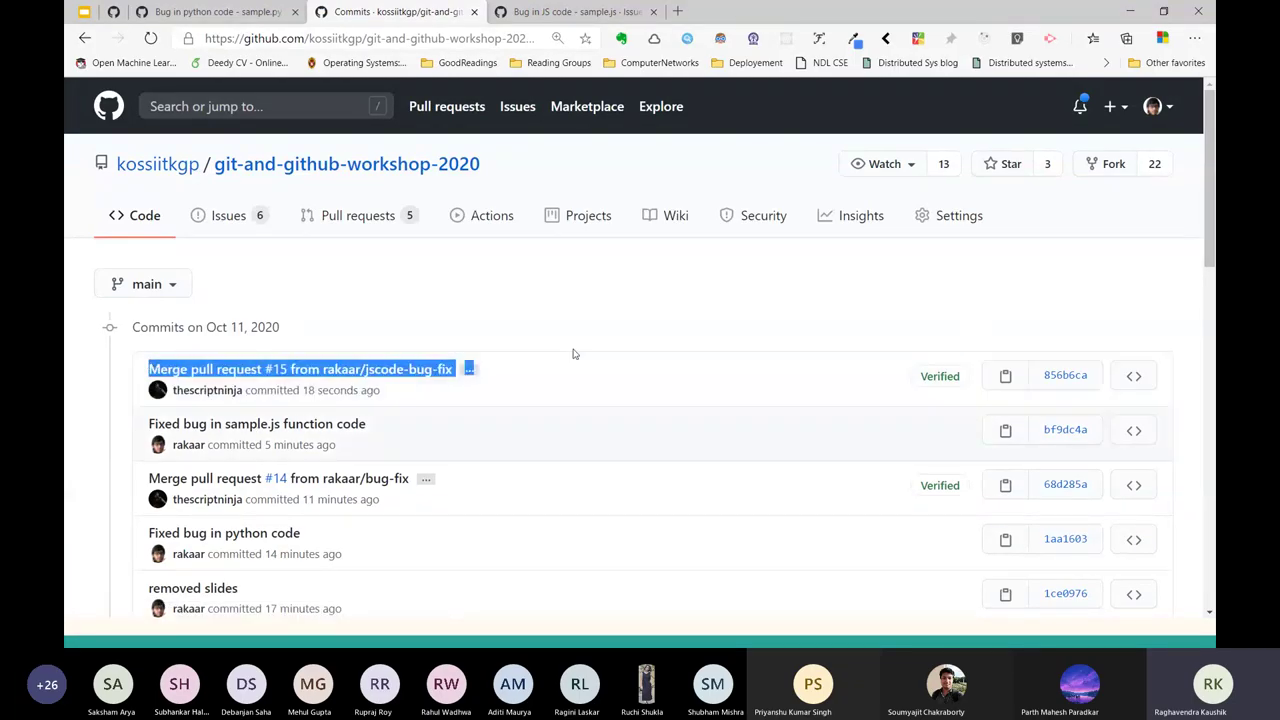
pyautogui.moveTo(412, 421); pyautogui.dragTo(125, 429)
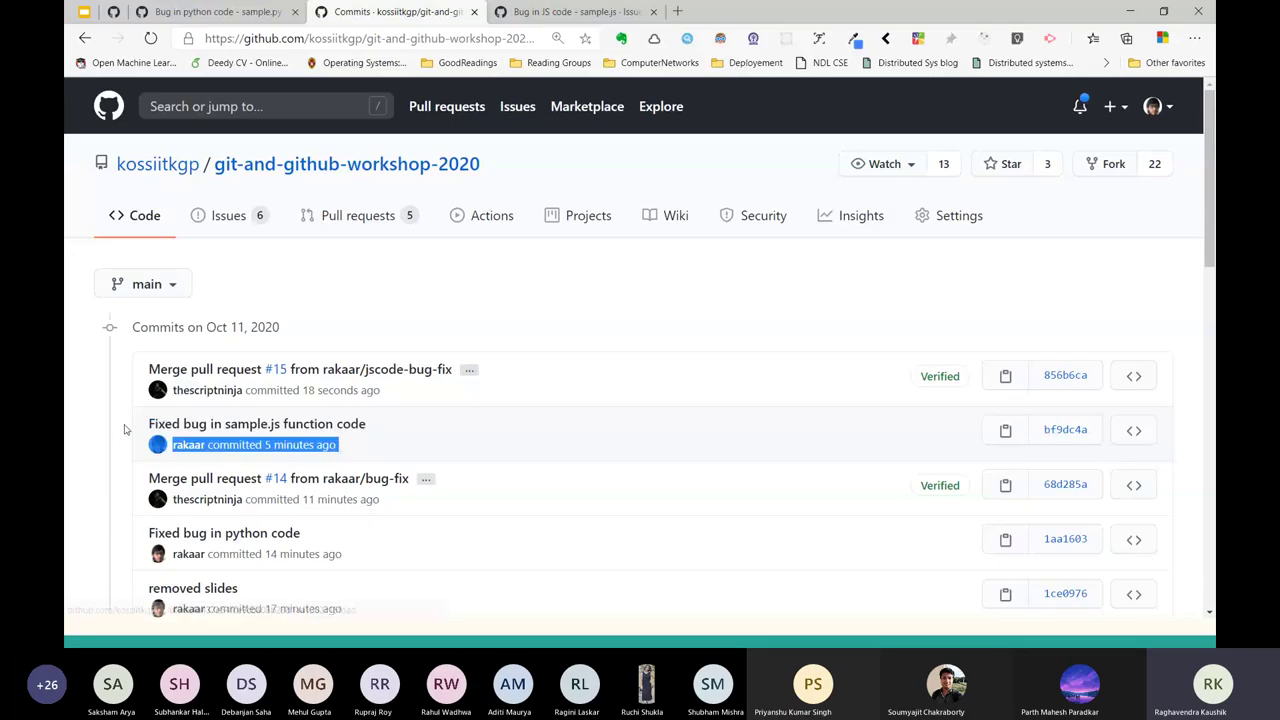
pyautogui.hotkey('alt', 'Left')
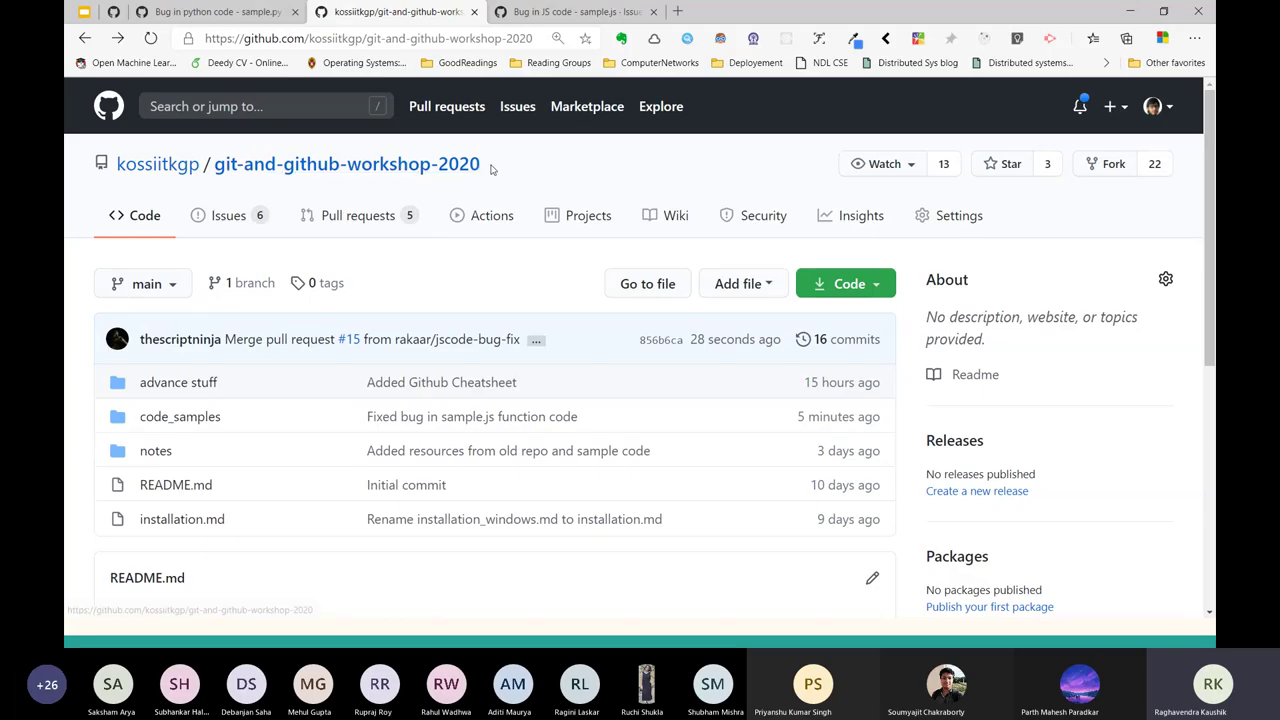
# Reopen the commit history and highlight the #15 merge commit title again.
pyautogui.moveTo(481, 164); pyautogui.dragTo(213, 165)
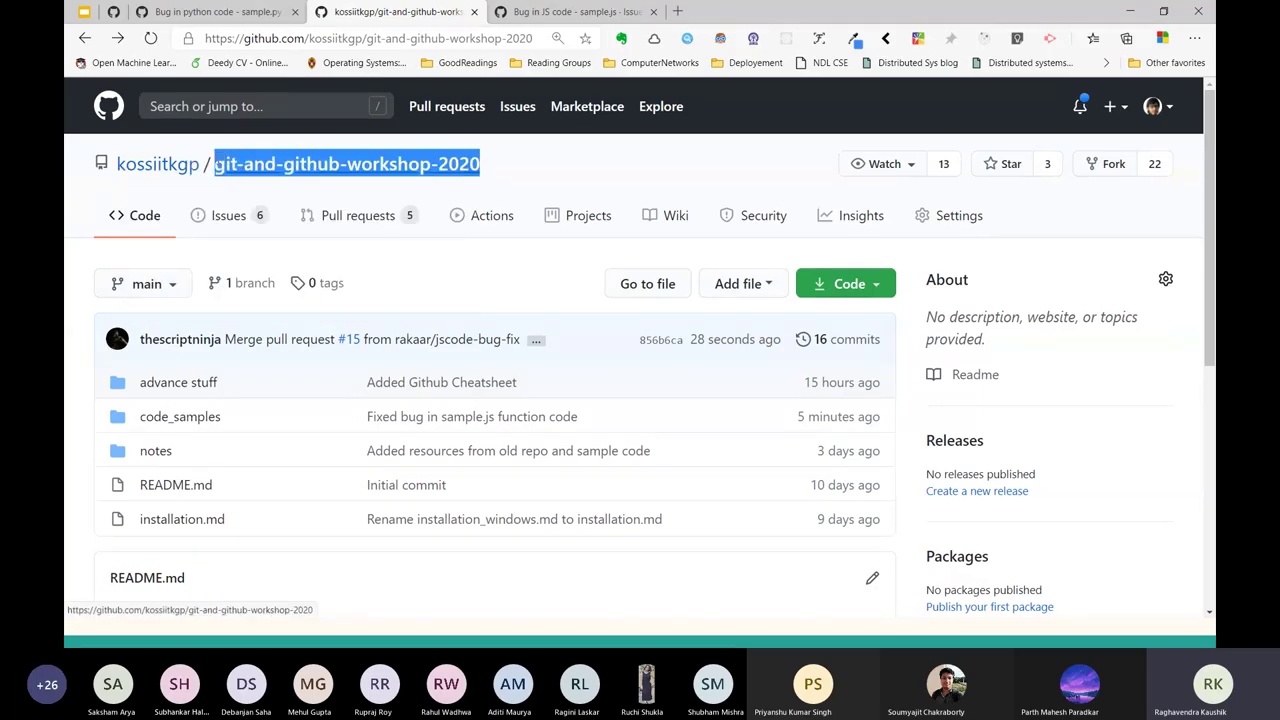
pyautogui.click(833, 341)
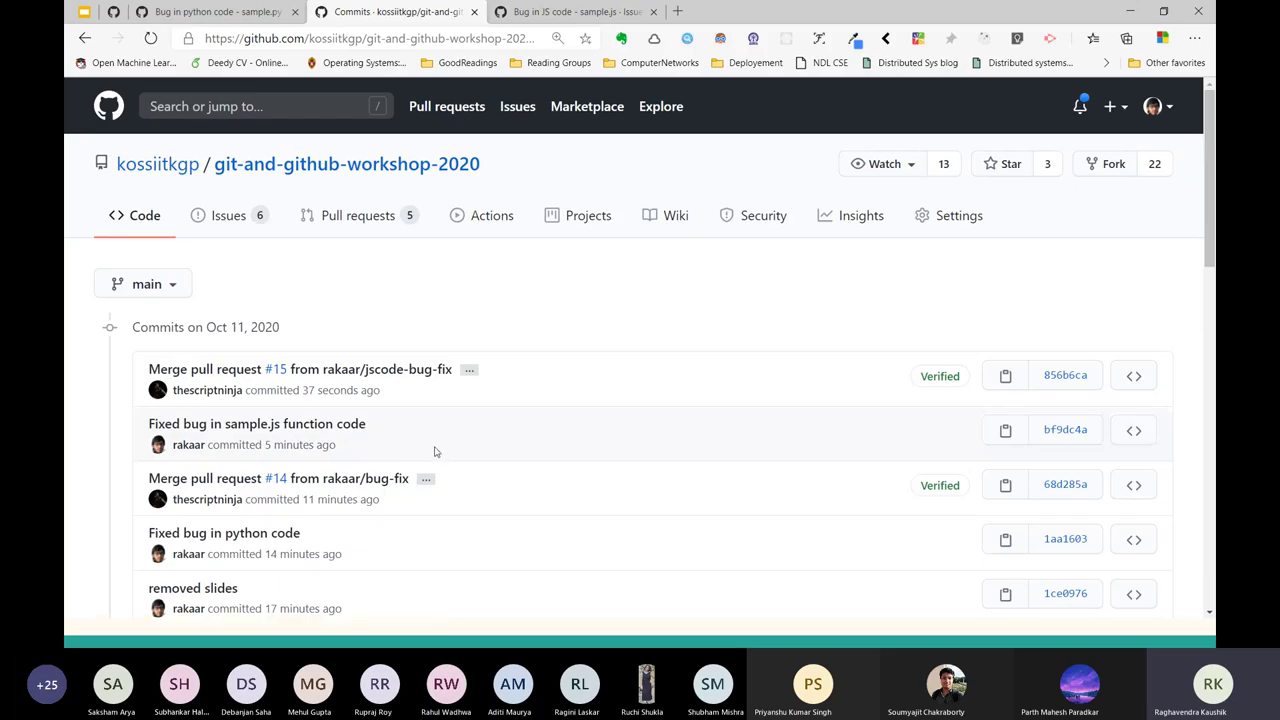
pyautogui.moveTo(523, 360); pyautogui.dragTo(148, 369)
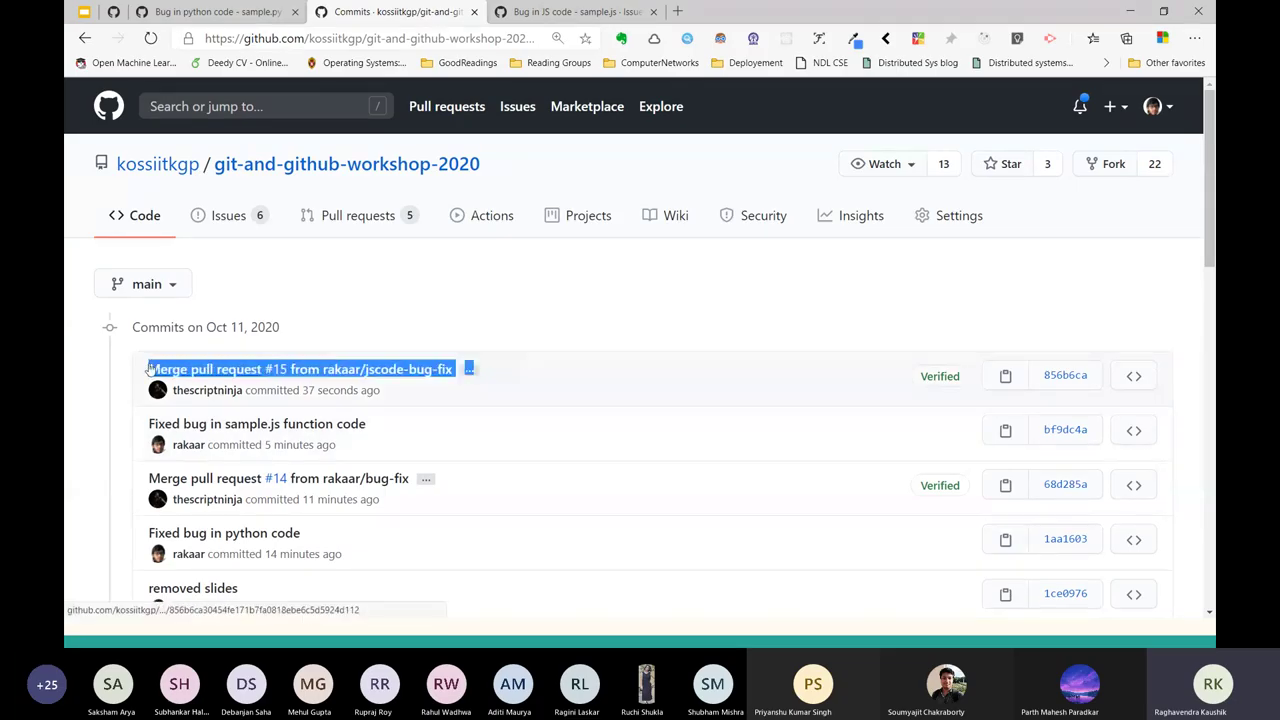
pyautogui.hotkey('alt', 'Tab')
pyautogui.hotkey('alt', 'Tab')
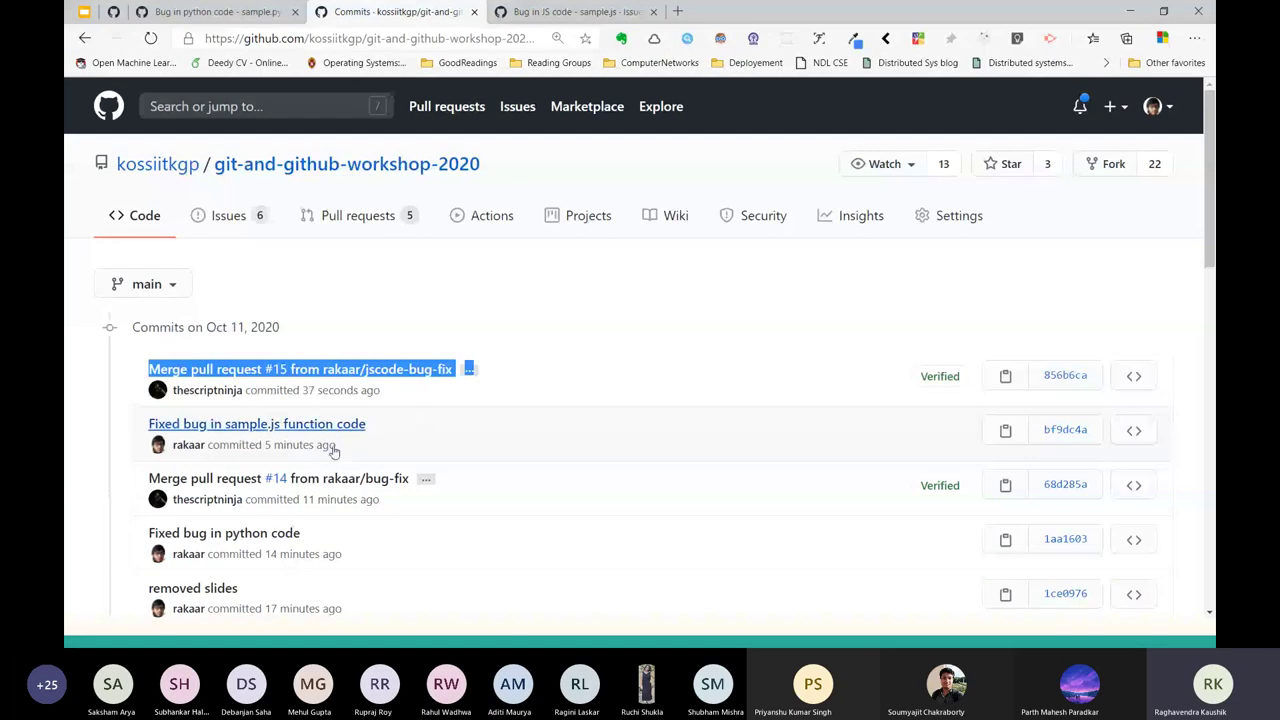
pyautogui.doubleClick(540, 176)
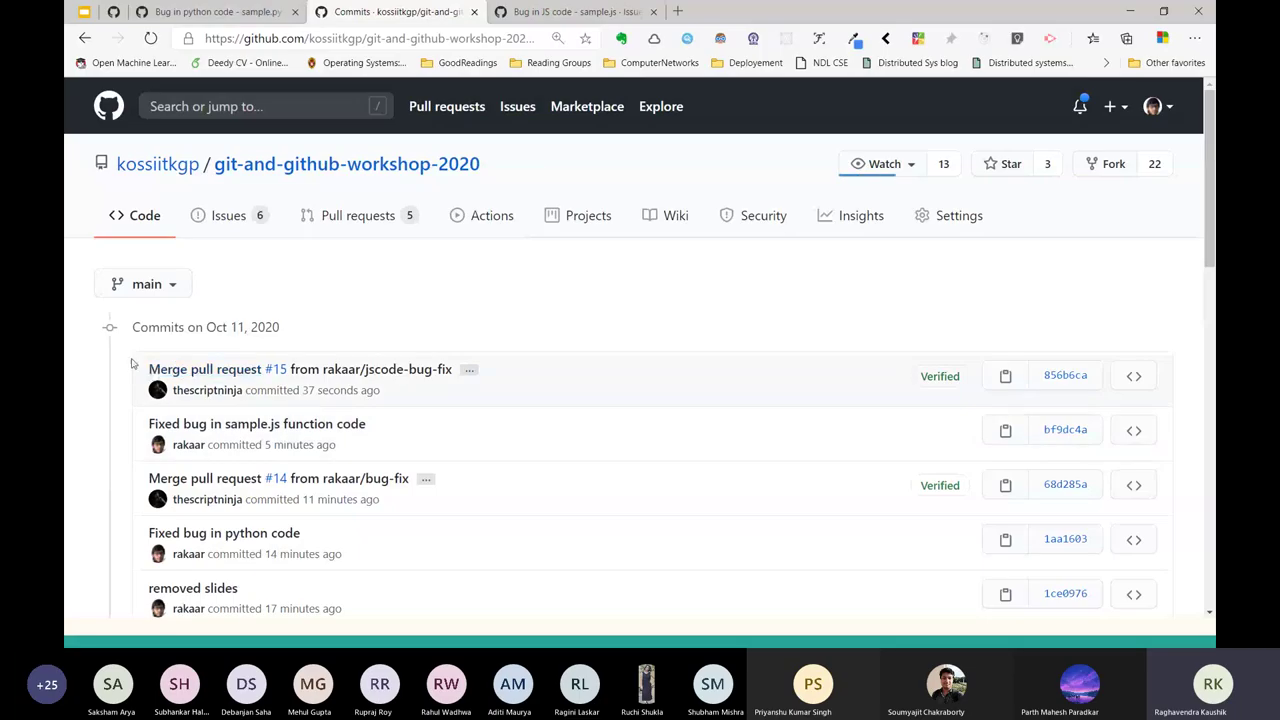
pyautogui.hotkey('alt', 'Tab')
pyautogui.hotkey('alt', 'Tab')
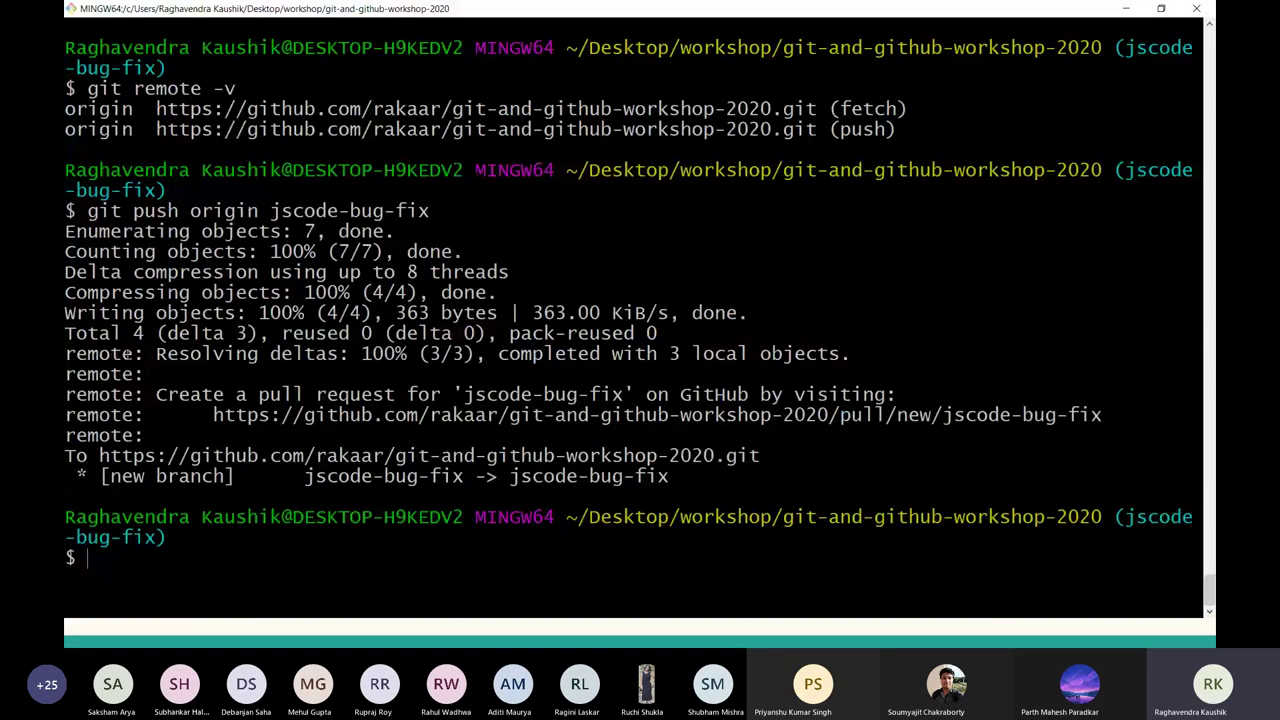
# Check out main and run git log, highlighting the #14 merge as the newest local commit.
pyautogui.write('git checko')
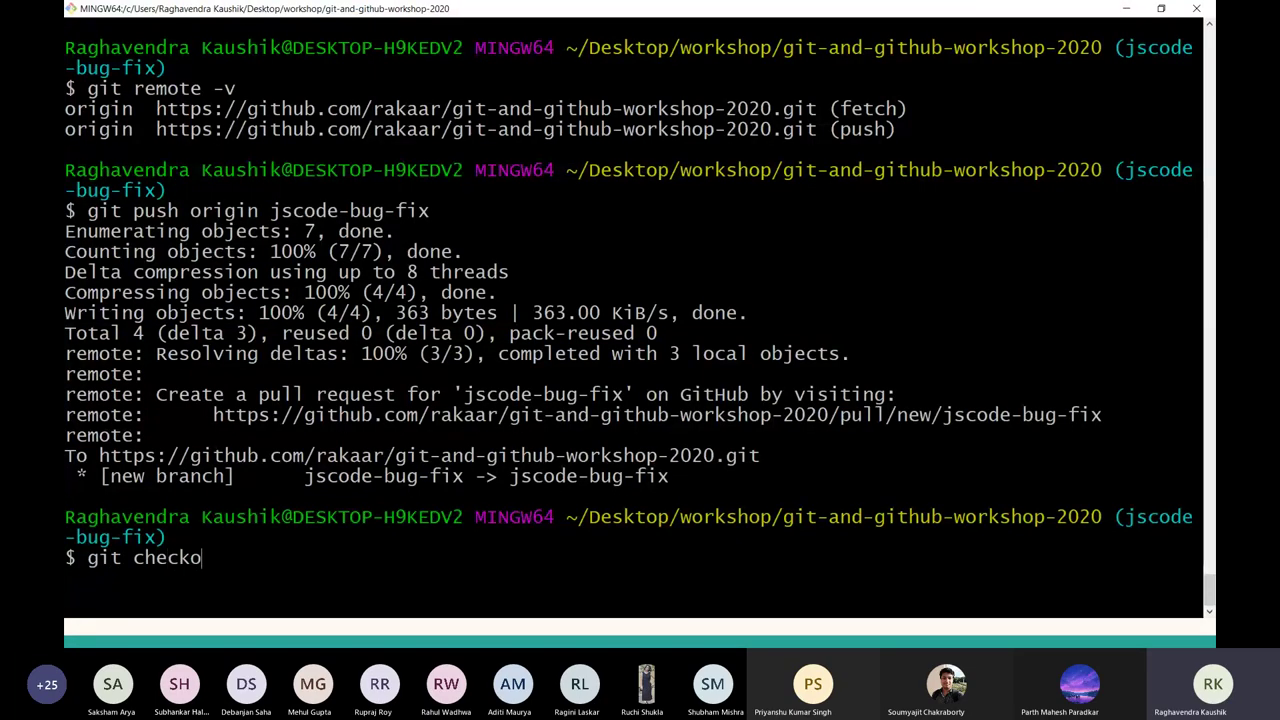
pyautogui.write('ut main')
pyautogui.press('Return')
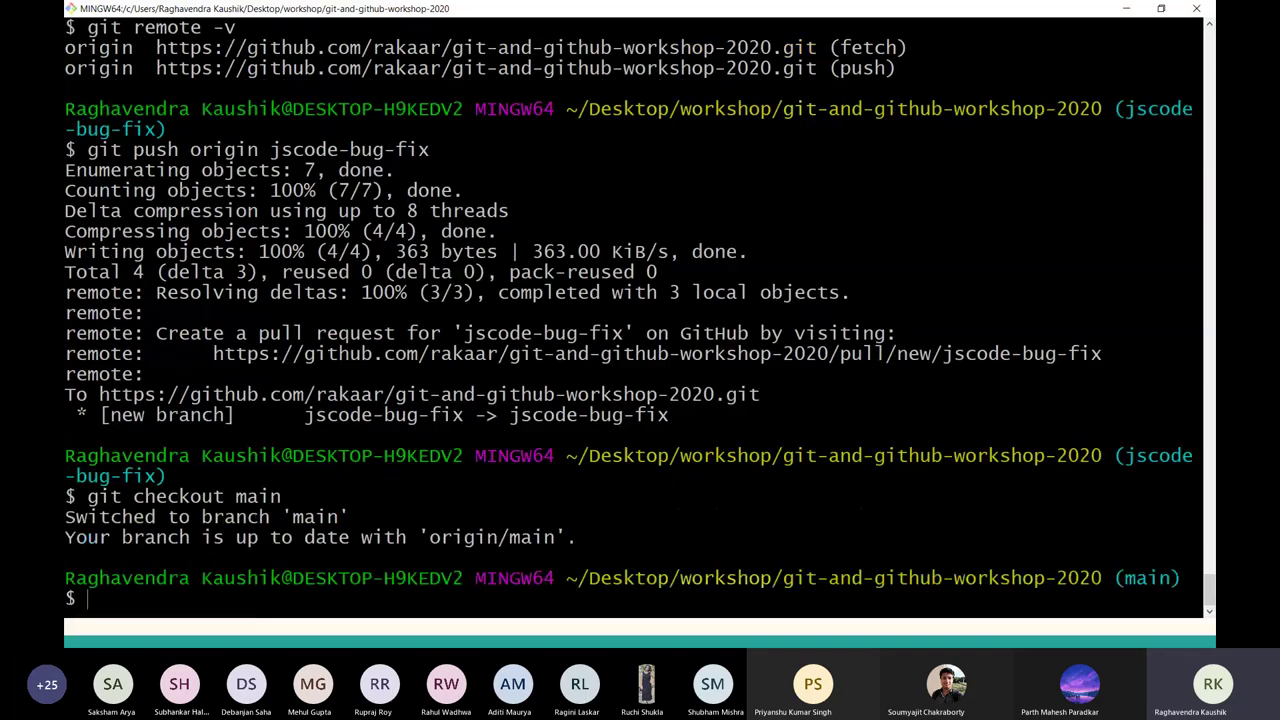
pyautogui.hotkey('ctrl', 'l')
pyautogui.write('git log')
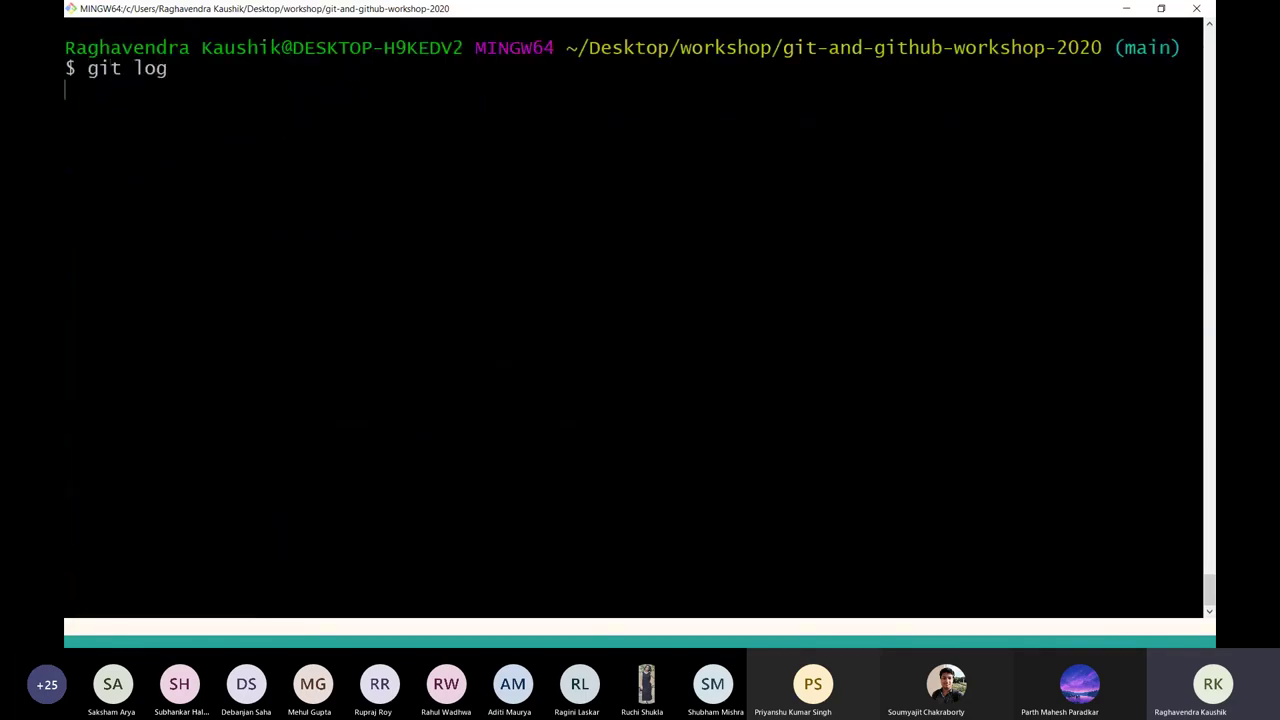
pyautogui.scroll(1, 80, 213)
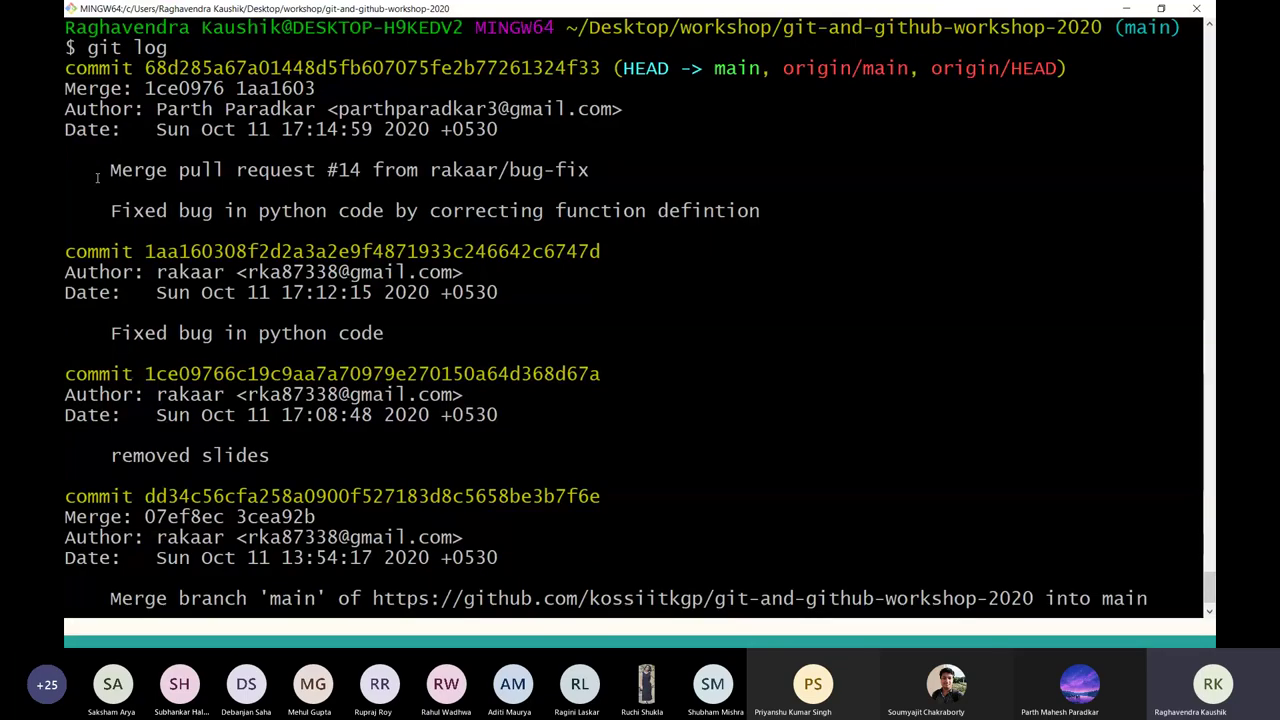
pyautogui.moveTo(102, 170); pyautogui.dragTo(596, 173)
pyautogui.hotkey('alt', 'Tab')
pyautogui.scroll(-2, 405, 350)
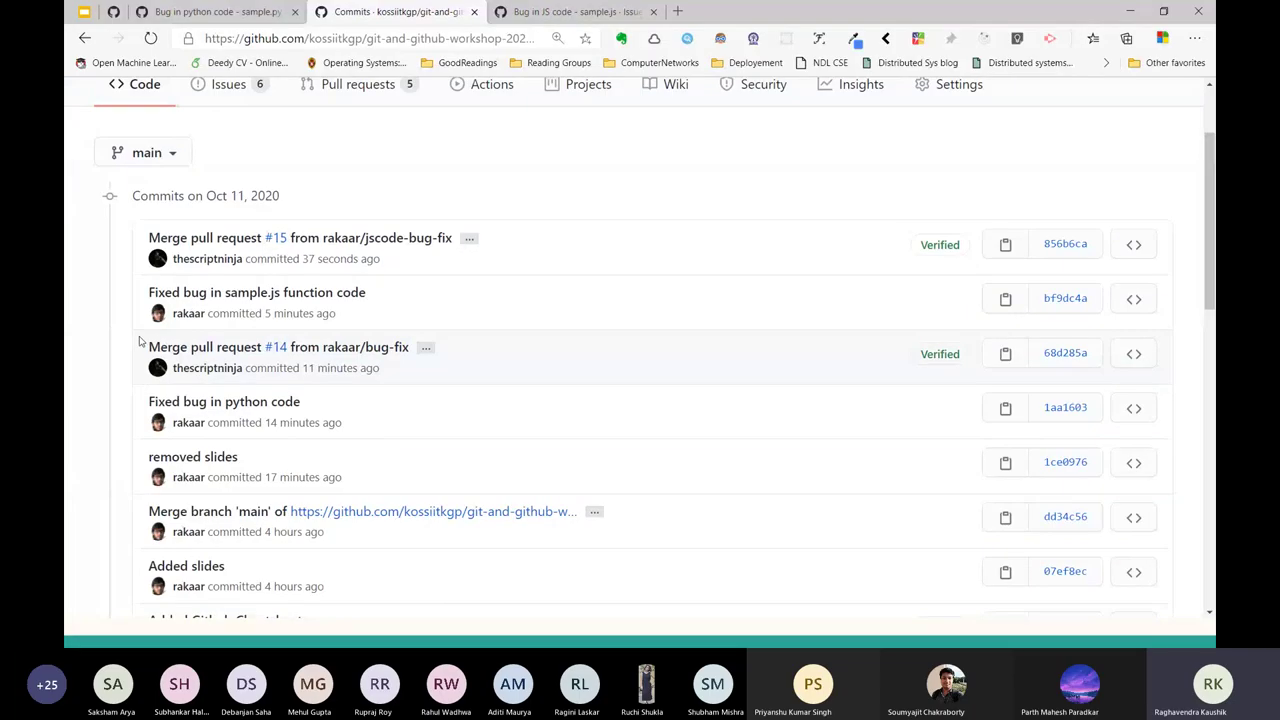
# Compare GitHub's commit list with the local log, where main and origin/main sit at 68d285a.
pyautogui.hotkey('alt', 'Tab')
pyautogui.hotkey('alt', 'Tab')
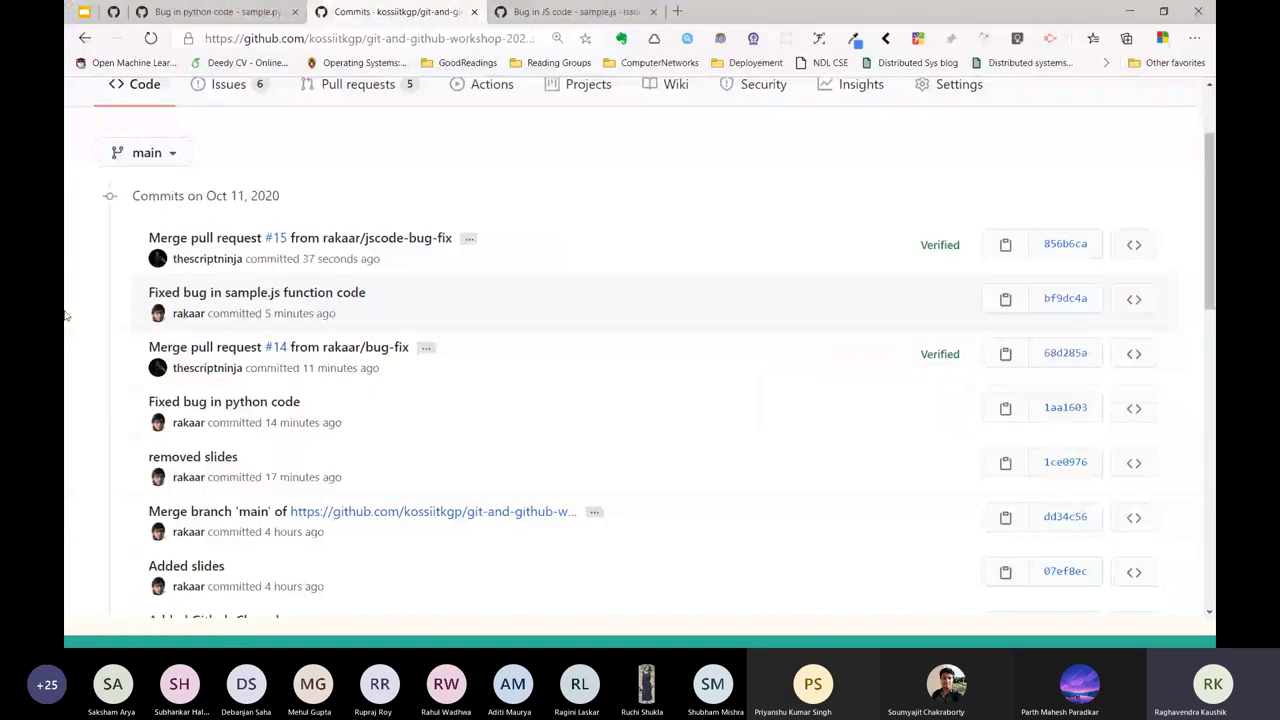
pyautogui.moveTo(65, 316); pyautogui.dragTo(237, 605)
pyautogui.scroll(2, 113, 443)
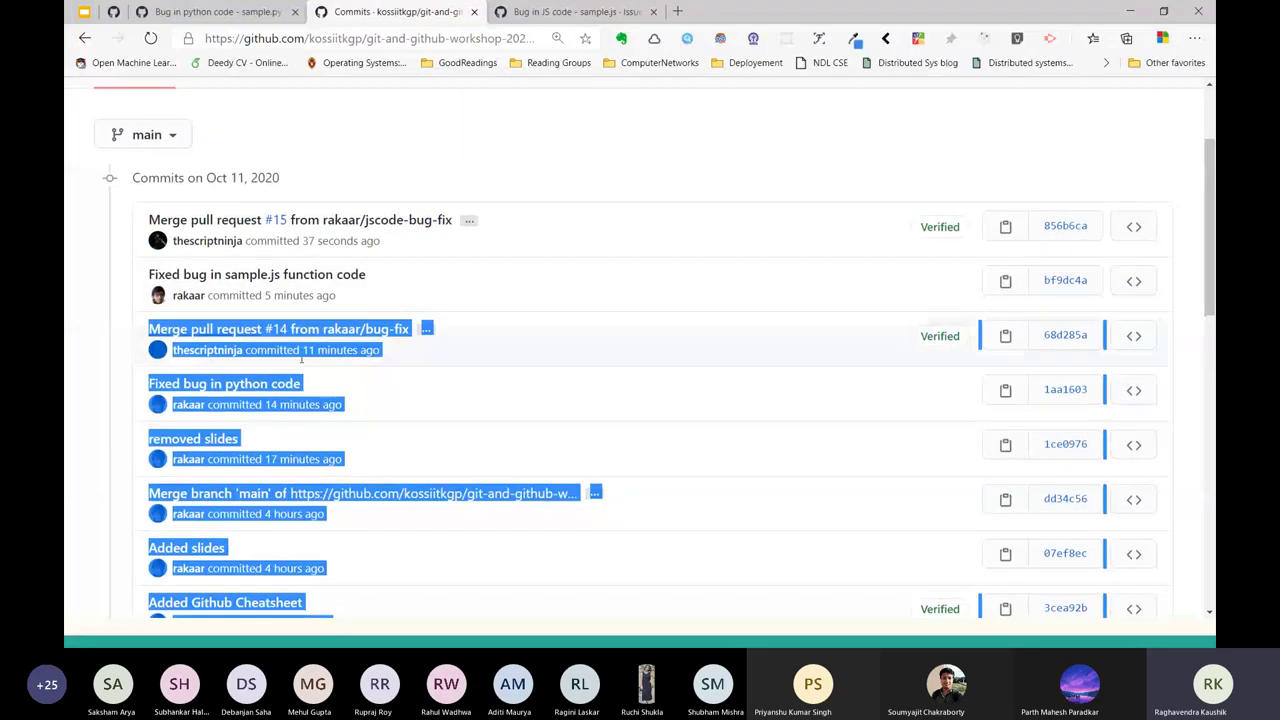
pyautogui.hotkey('alt', 'Tab')
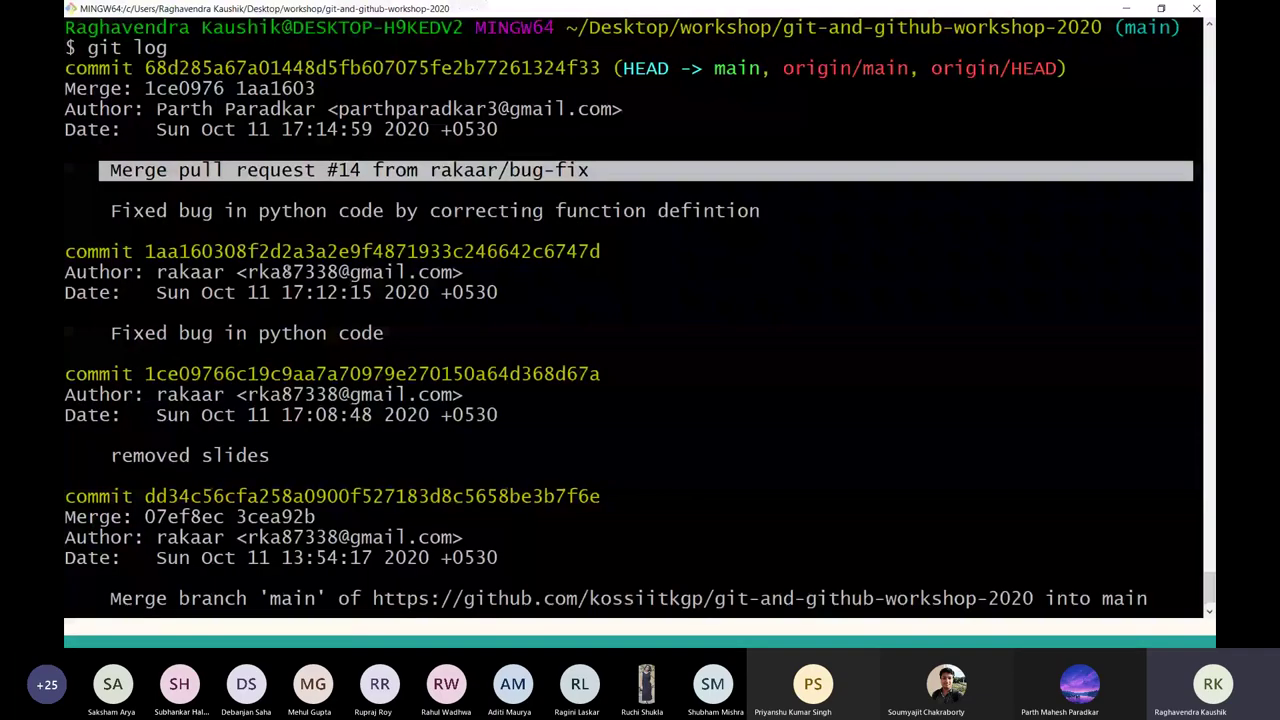
pyautogui.hotkey('alt', 'Tab')
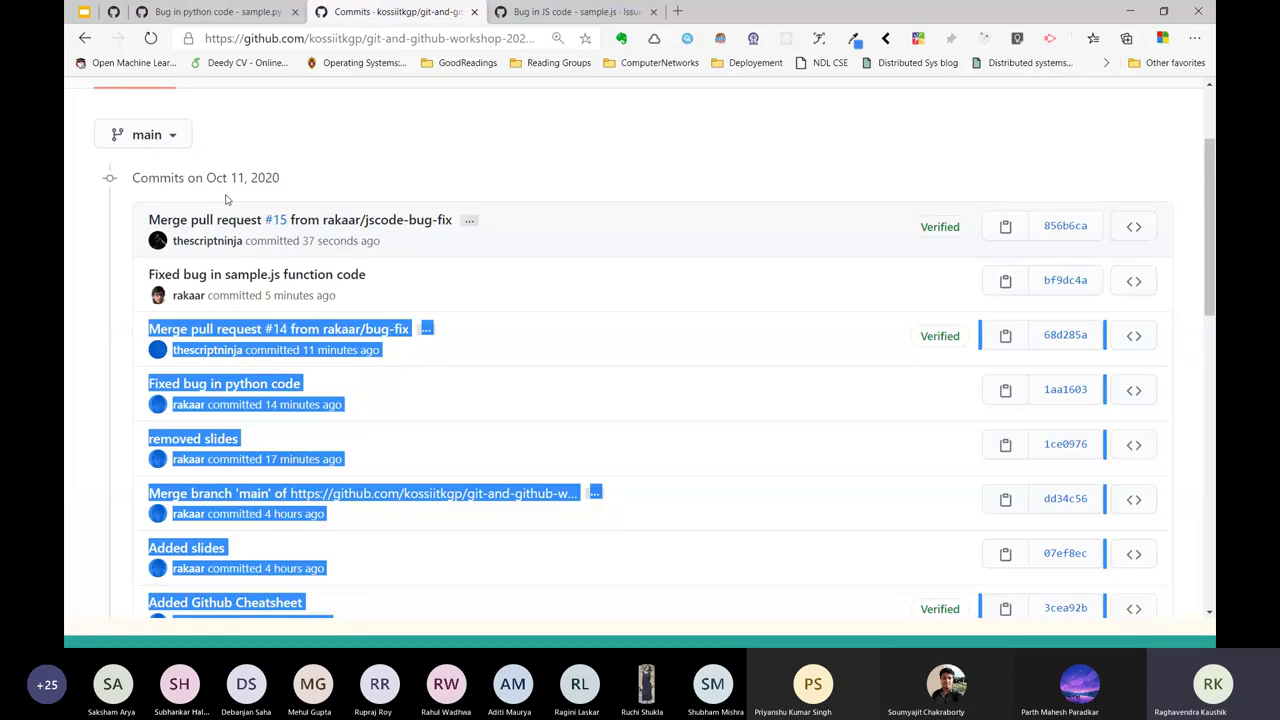
pyautogui.scroll(3, 226, 200)
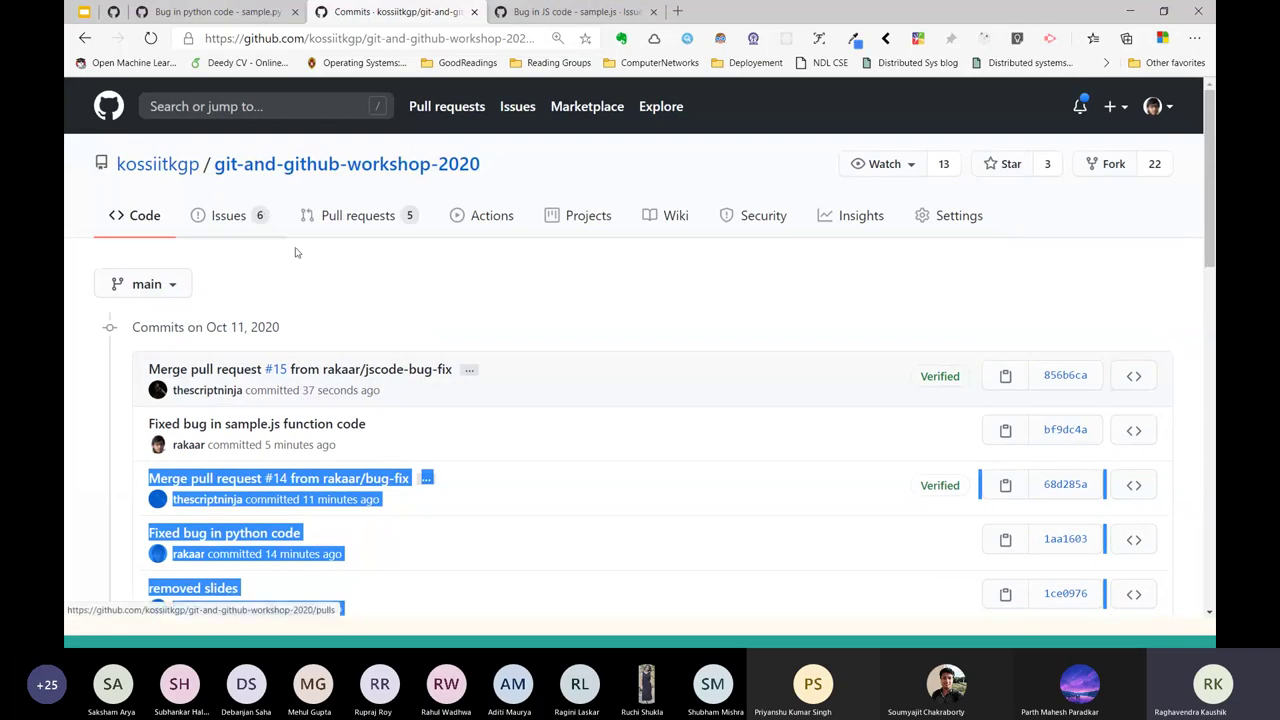
pyautogui.click(341, 38)
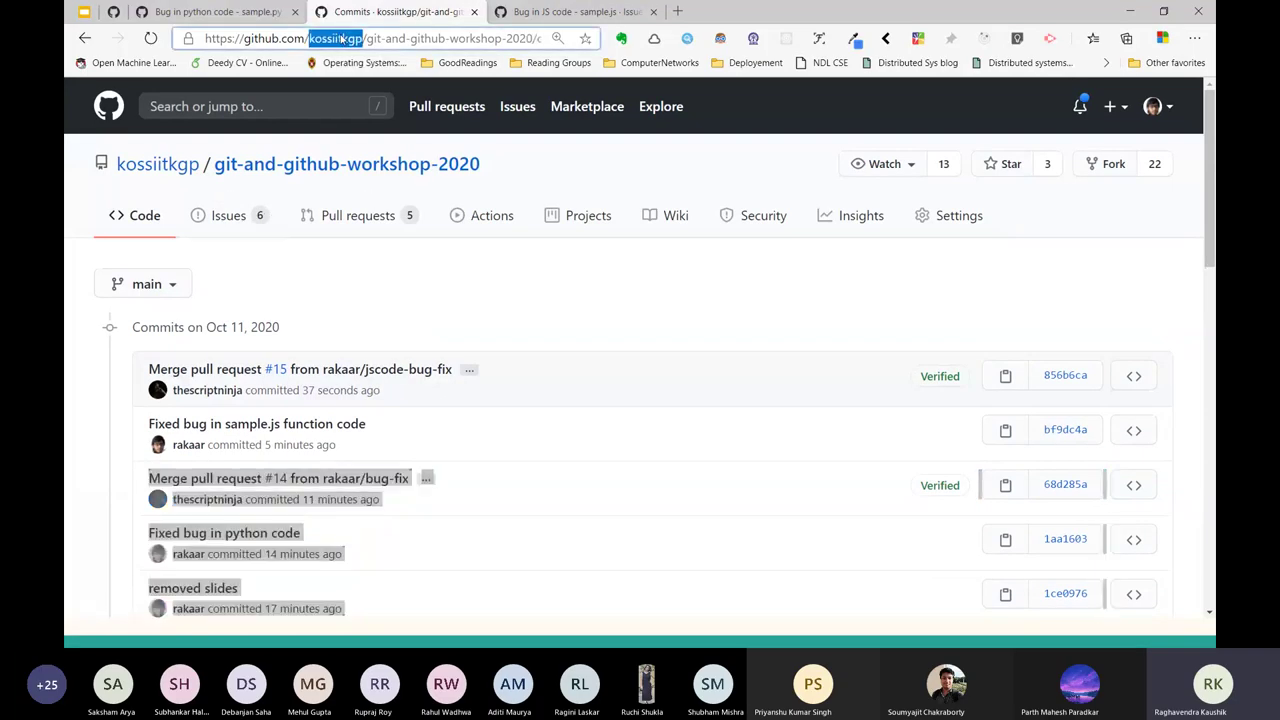
pyautogui.hotkey('alt', 'Tab')
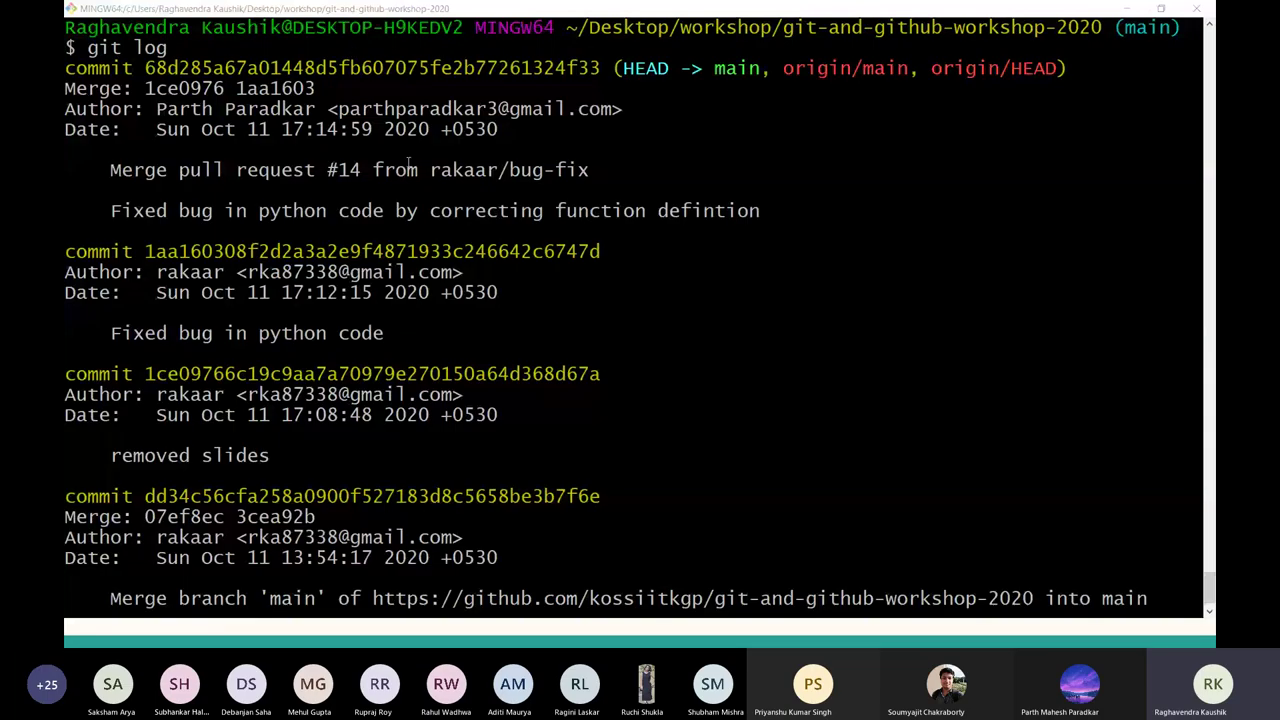
# Quit the git log view and clear the terminal screen.
pyautogui.hotkey('alt', 'Tab')
pyautogui.press('Tab')
pyautogui.press('Tab')
pyautogui.press('Tab')
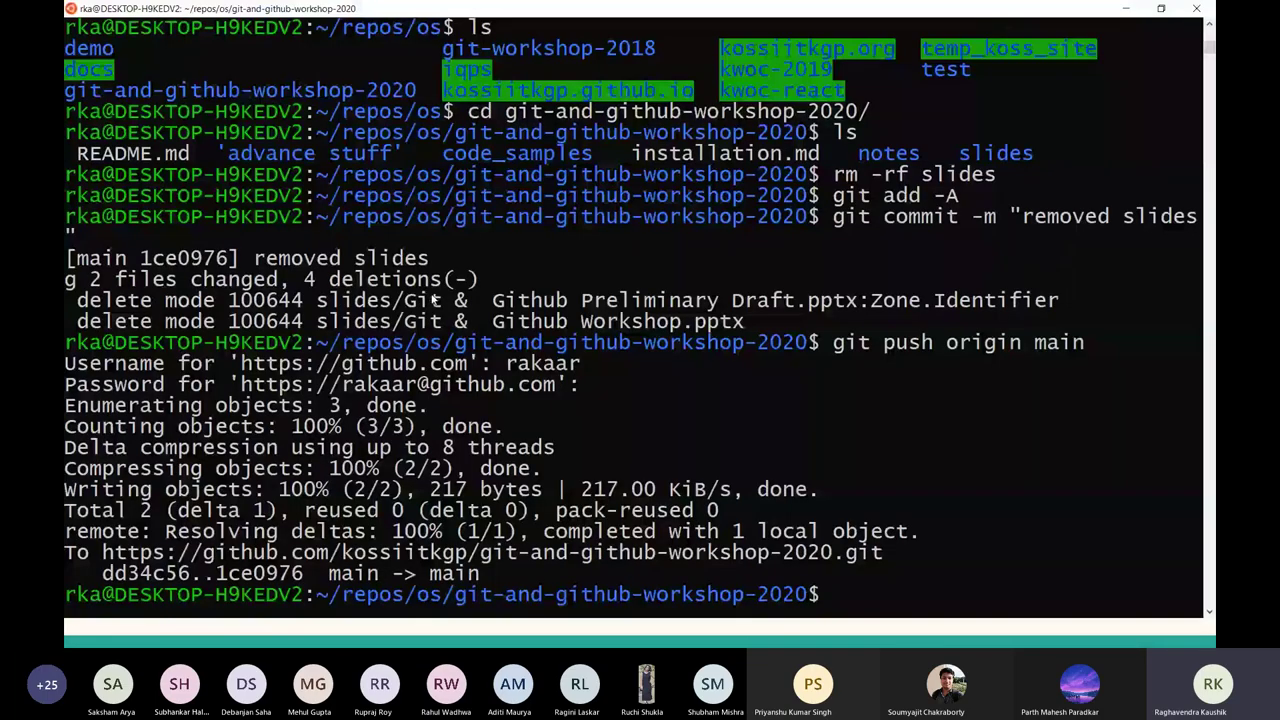
pyautogui.hotkey('alt', 'Tab')
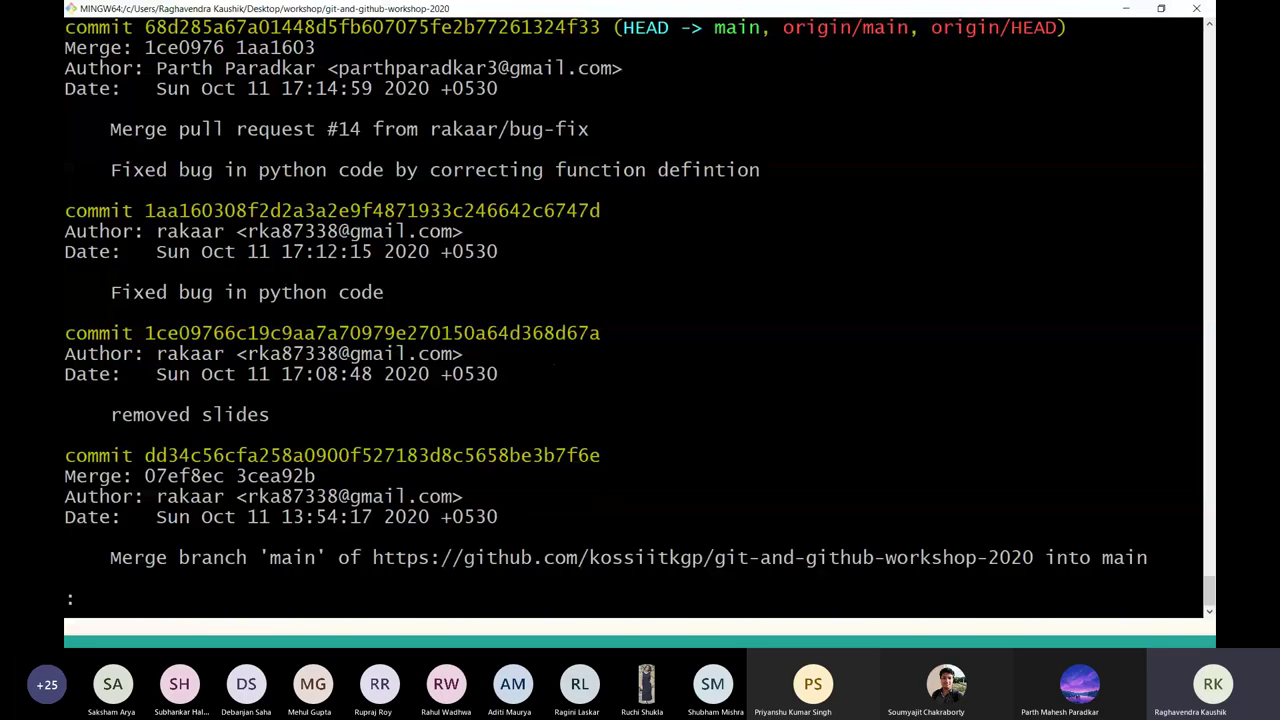
pyautogui.press('q')
pyautogui.hotkey('ctrl', 'l')
# Type a git pull from the kossitllg URL's main branch, then cancel it with Ctrl+C.
pyautogui.write('git p')
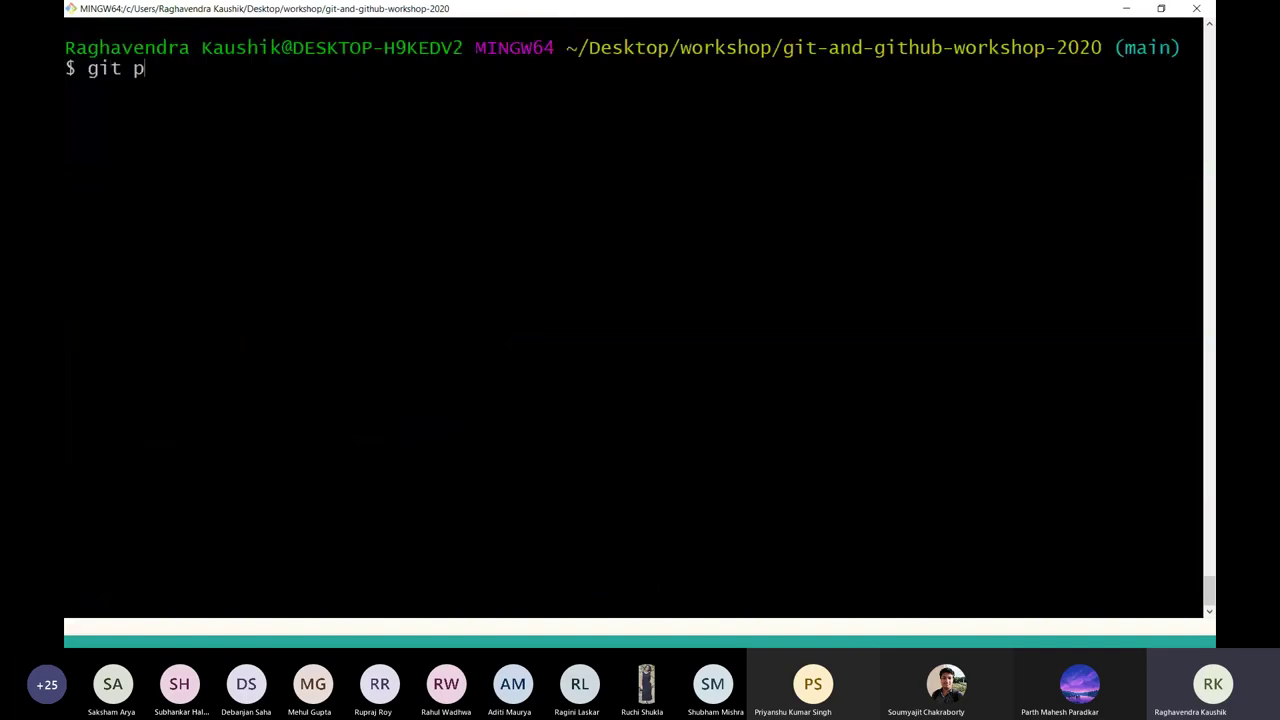
pyautogui.write('ull https://gihub')
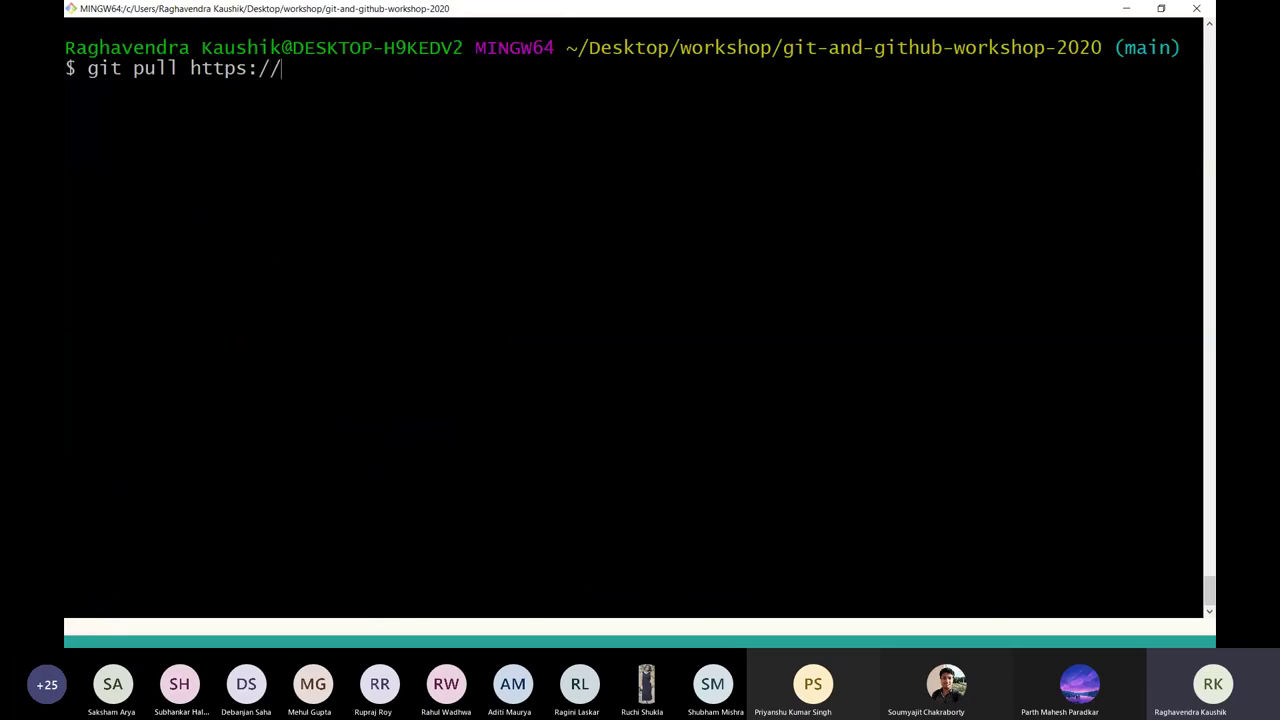
pyautogui.press('BackSpace')
pyautogui.press('BackSpace')
pyautogui.press('BackSpace')
pyautogui.write('thub.com/ko')
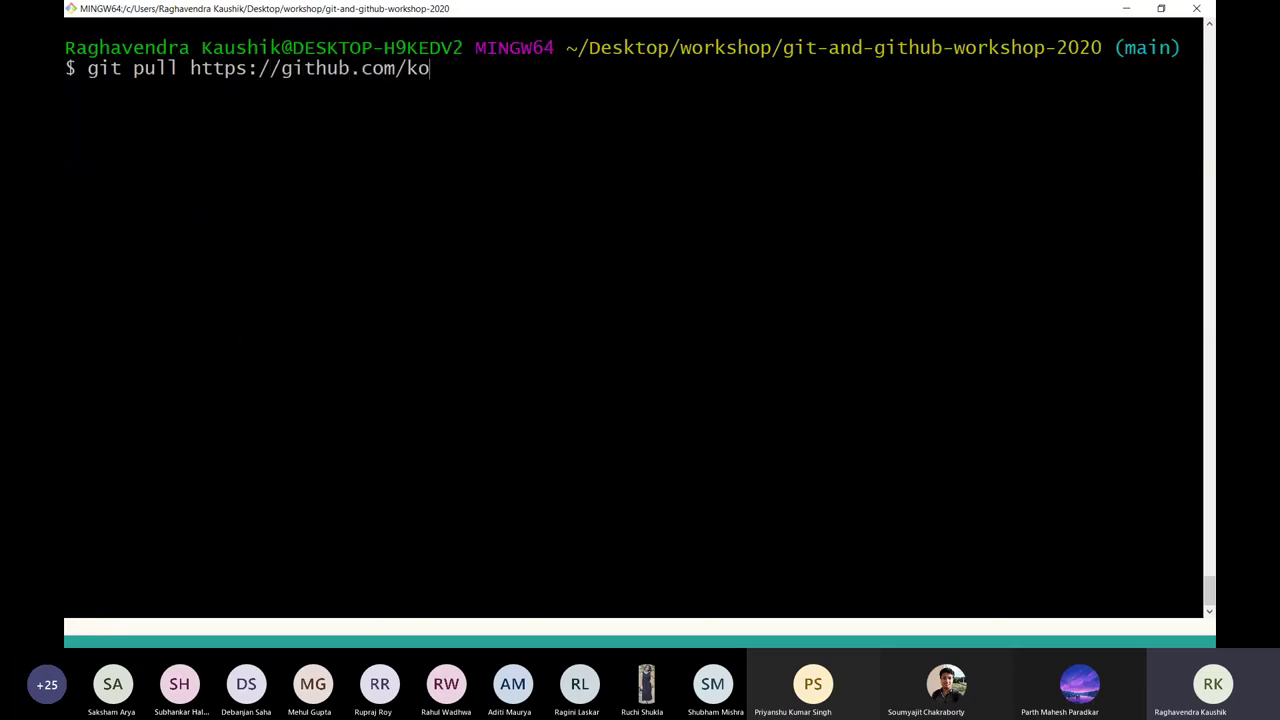
pyautogui.write('ssitllg main')
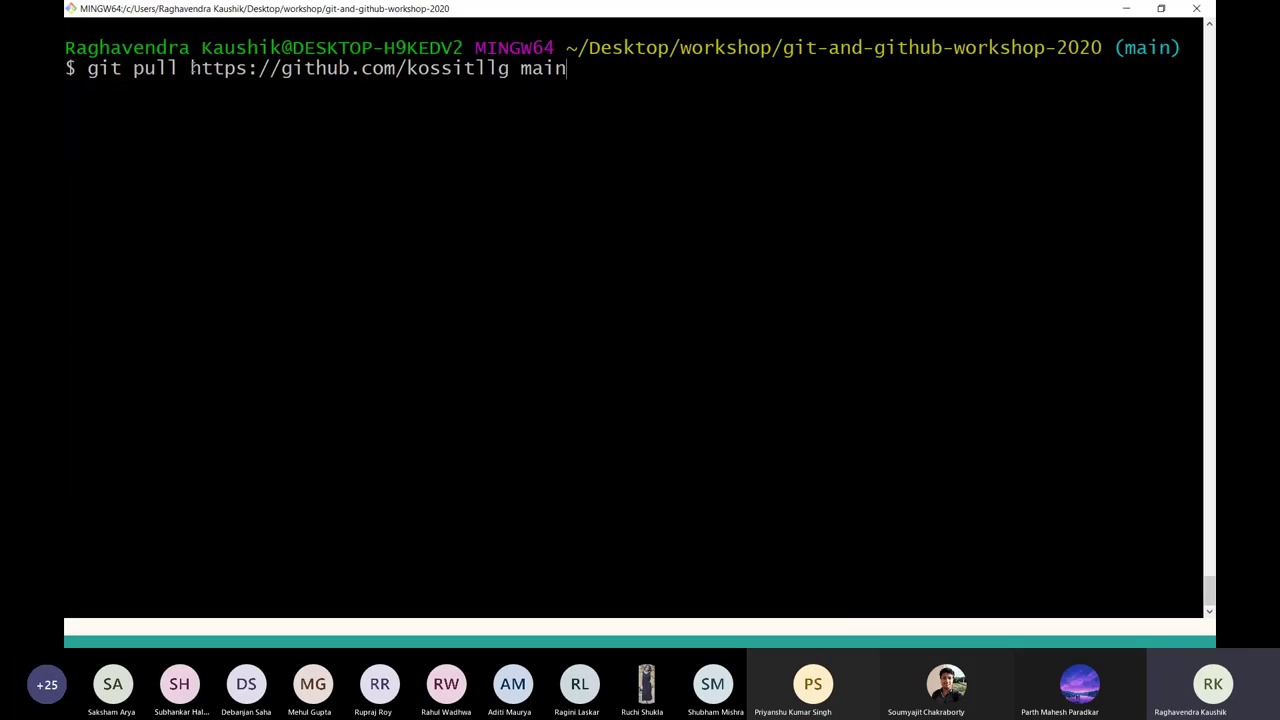
pyautogui.moveTo(190, 68); pyautogui.dragTo(509, 68)
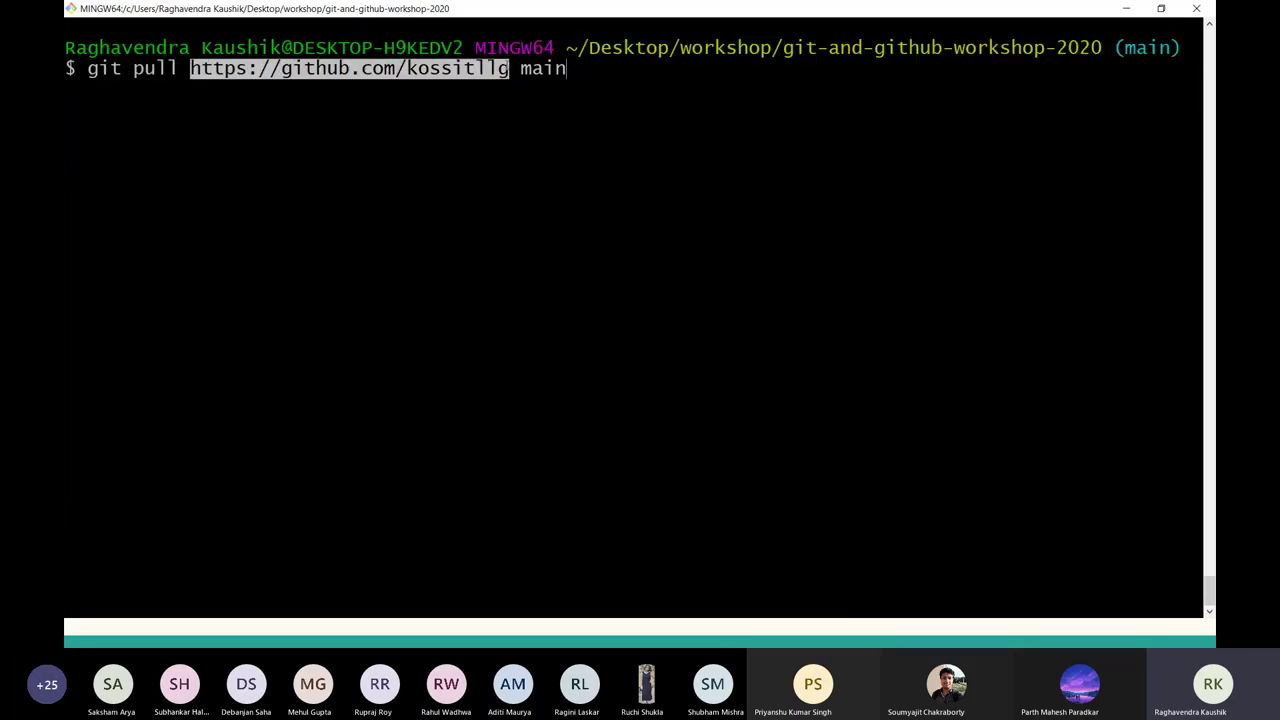
pyautogui.hotkey('ctrl', 'c')
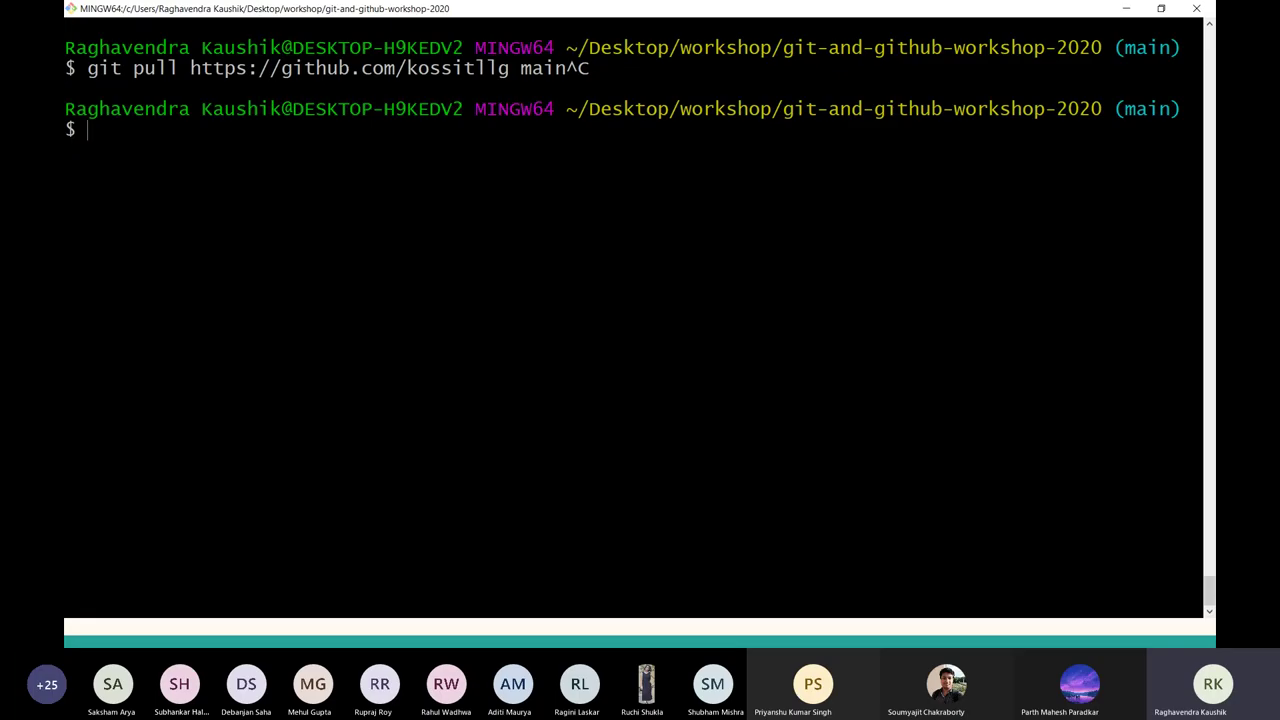
# Run git remote -v and highlight the origin fetch and push URLs.
pyautogui.write('gir')
pyautogui.press('BackSpace')
pyautogui.write('t remote -v')
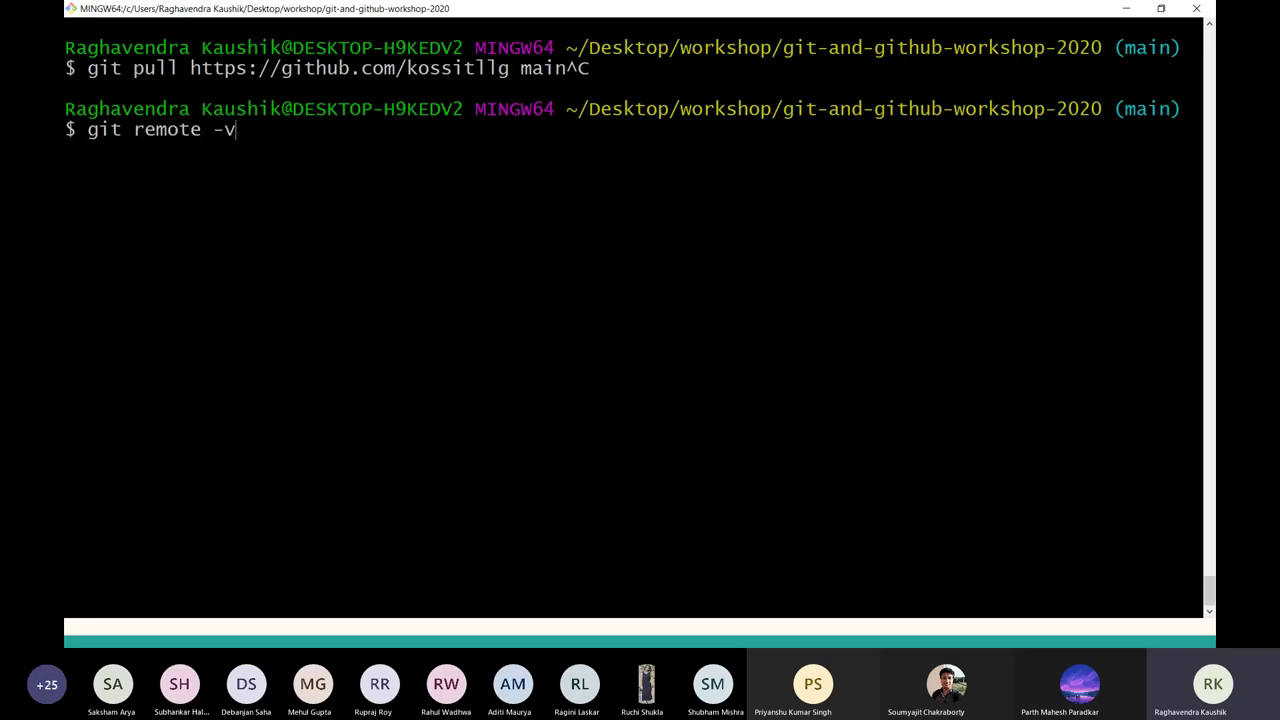
pyautogui.press('Return')
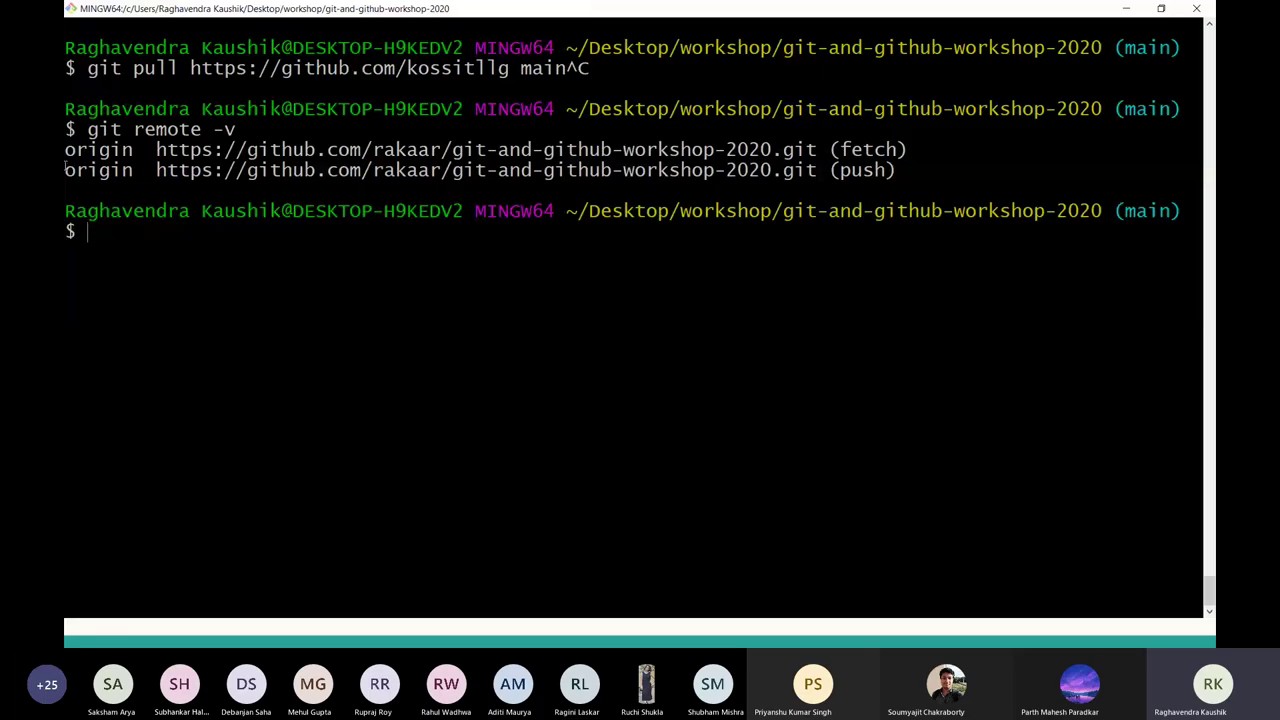
pyautogui.moveTo(65, 150); pyautogui.dragTo(666, 170)
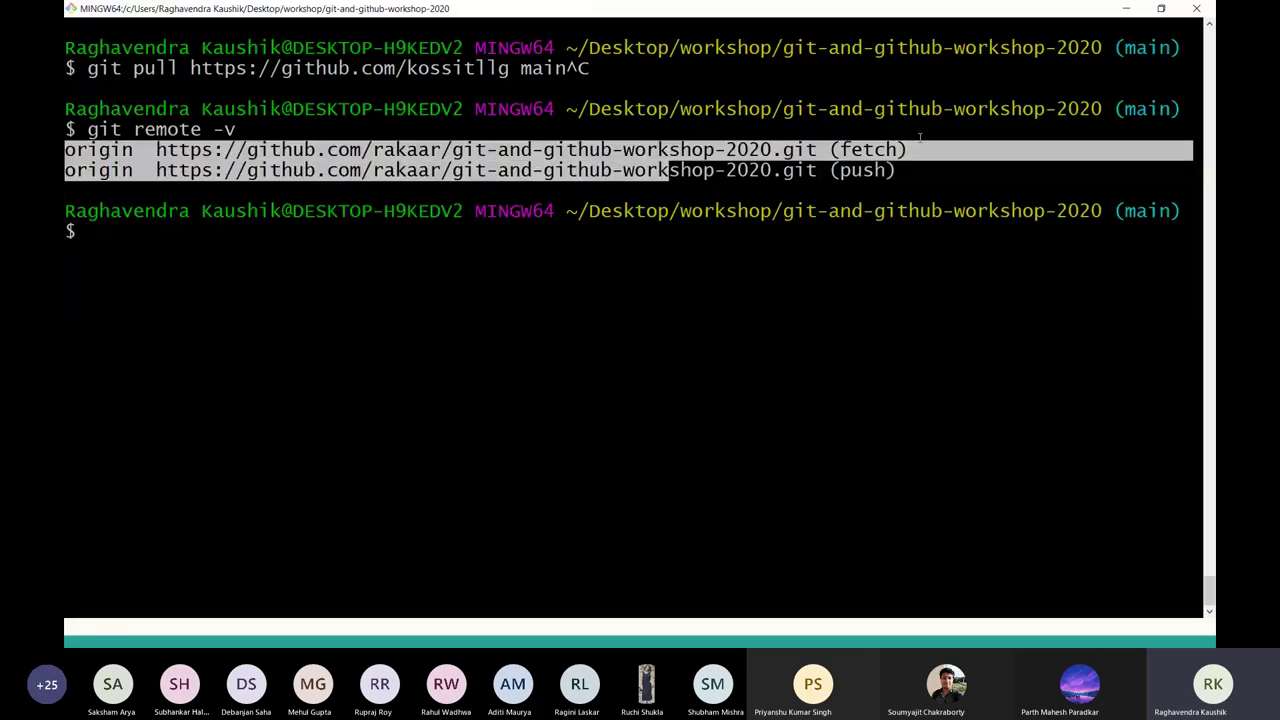
pyautogui.moveTo(953, 170); pyautogui.dragTo(156, 150)
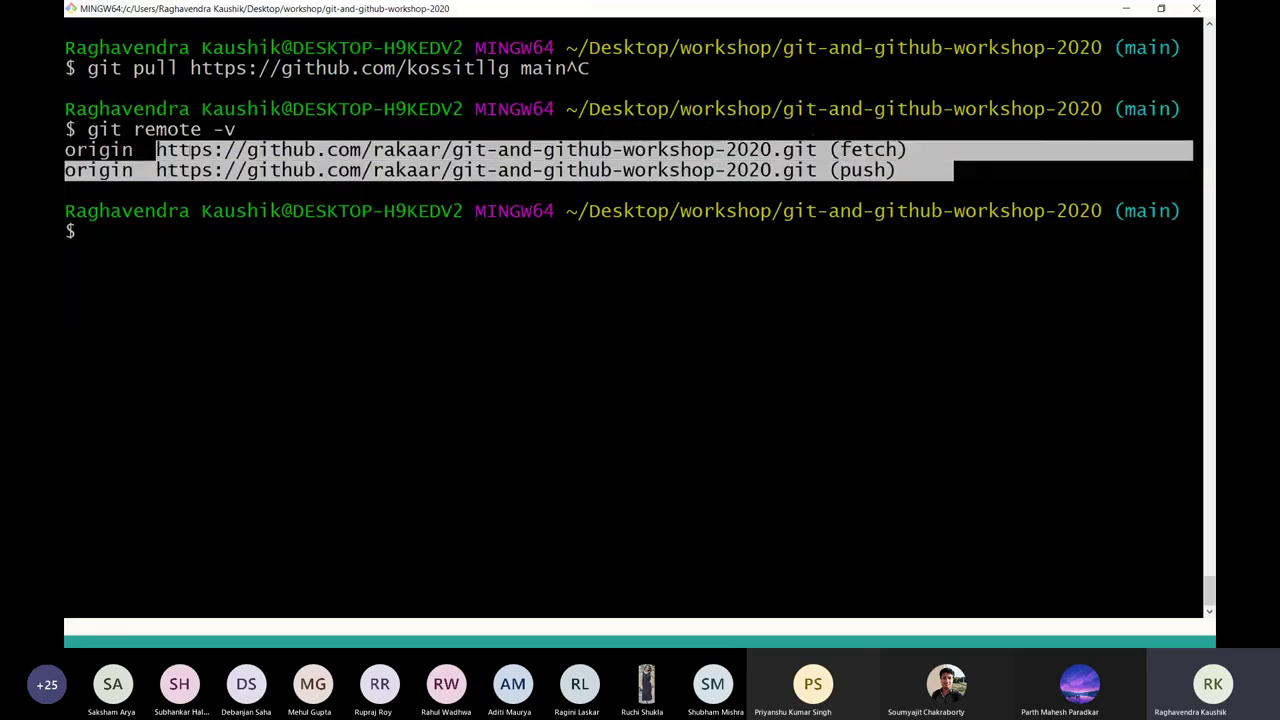
pyautogui.moveTo(66, 130); pyautogui.dragTo(942, 175)
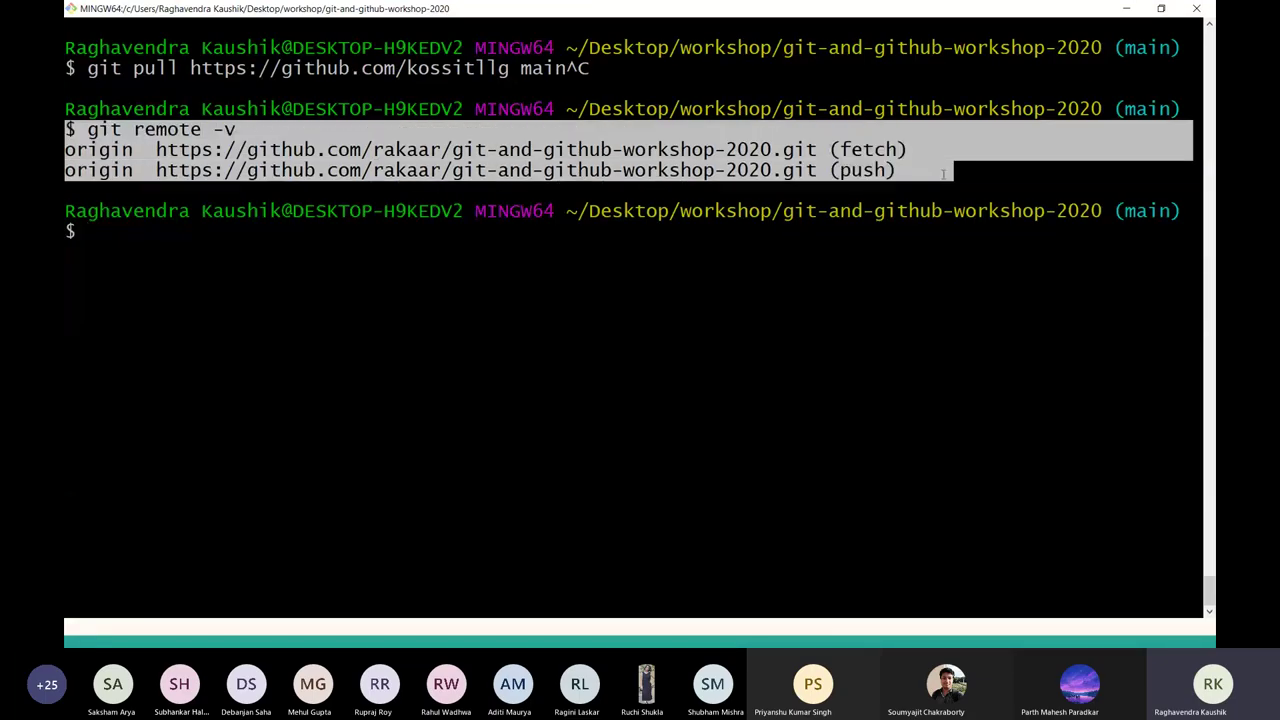
# Bring up the browser's Bug in python code and Bug in JS code issue tabs.
pyautogui.hotkey('alt', 'Tab')
pyautogui.hotkey('ctrl', 'shift', 'Tab')
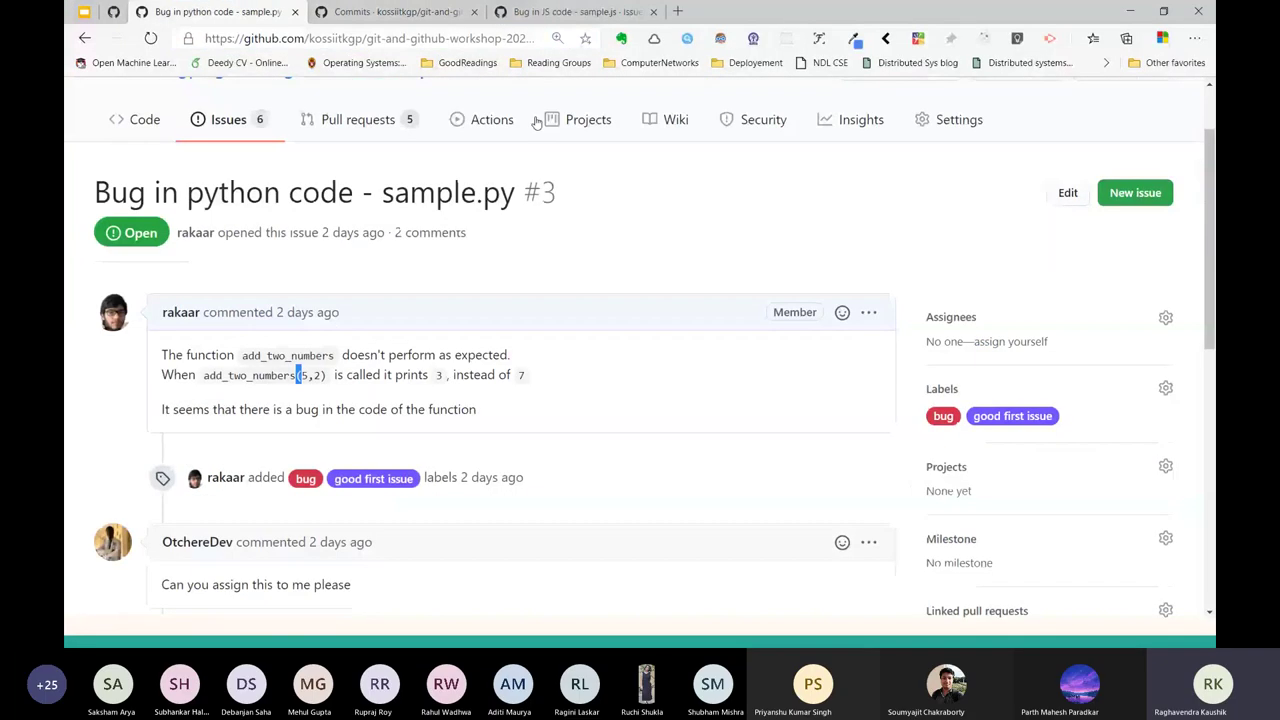
pyautogui.hotkey('ctrl', 'Tab')
pyautogui.hotkey('ctrl', 'Tab')
# Open the personal fork in a new tab, showing it 2 commits behind kossiitkgp:main.
pyautogui.scroll(3, 437, 161)
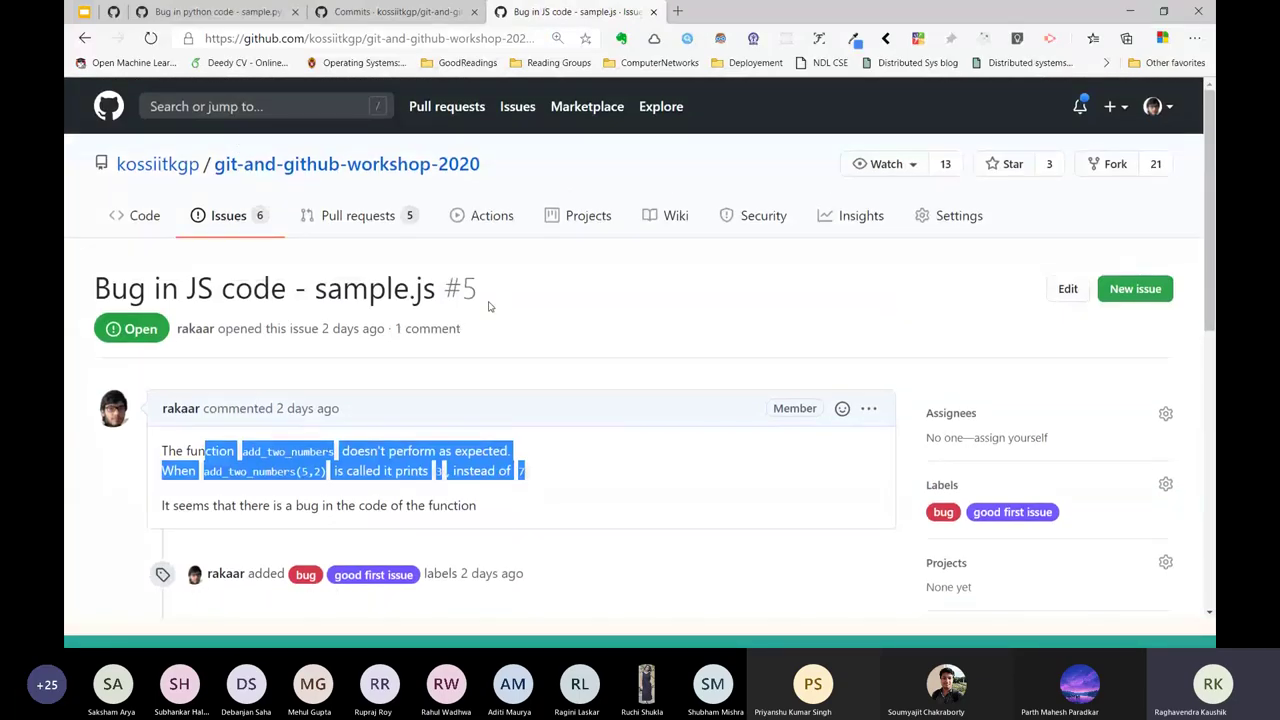
pyautogui.hotkey('ctrl', 't')
pyautogui.write('github.com/rak')
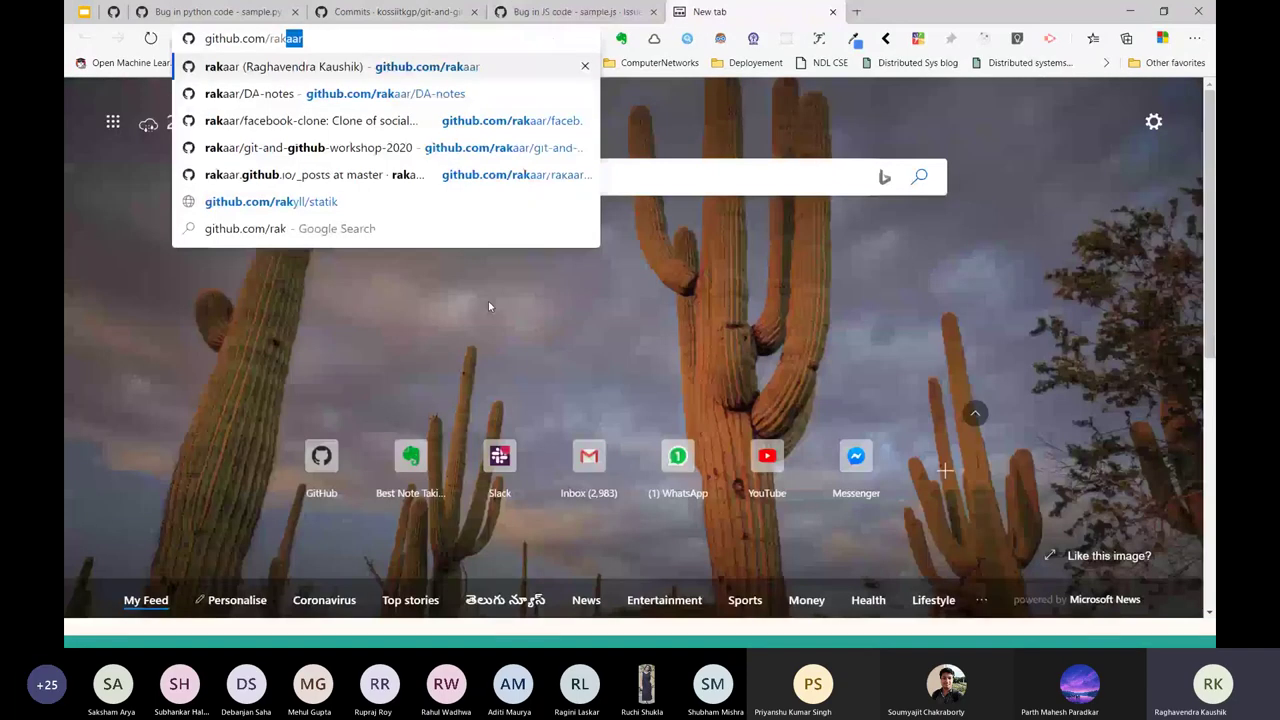
pyautogui.write('aar/git-and-github-workshop-2020')
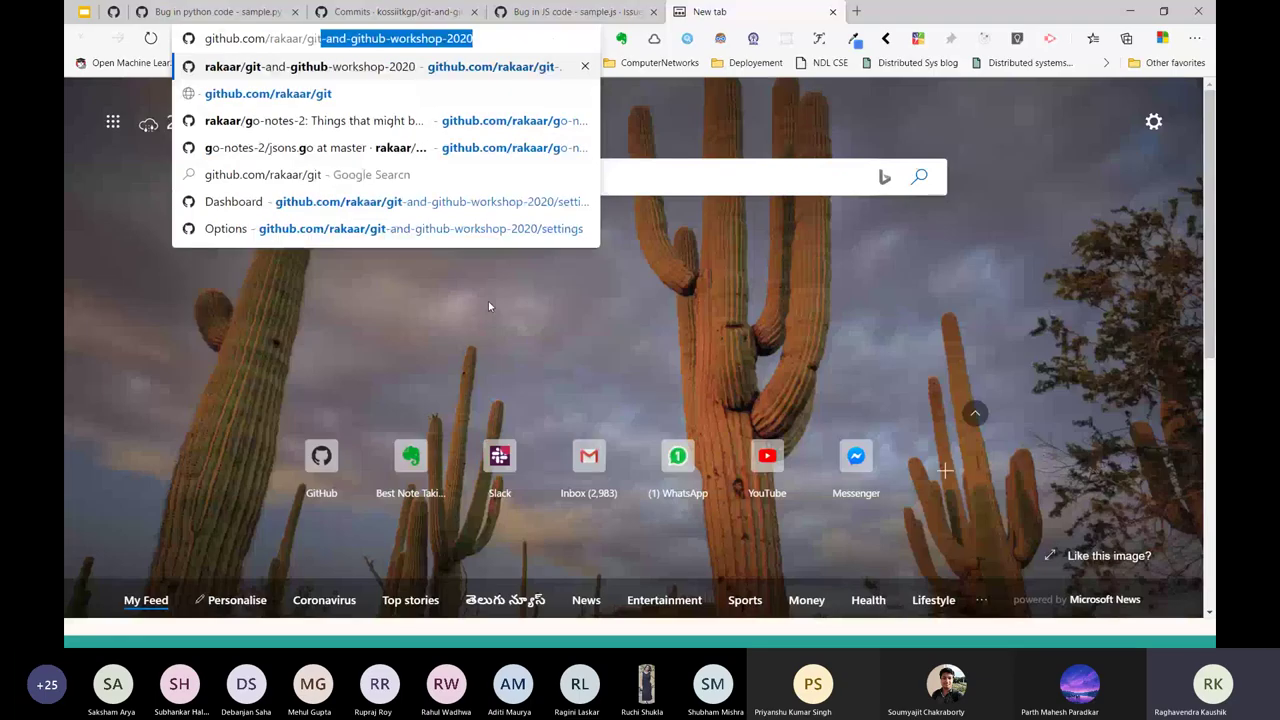
pyautogui.press('Return')
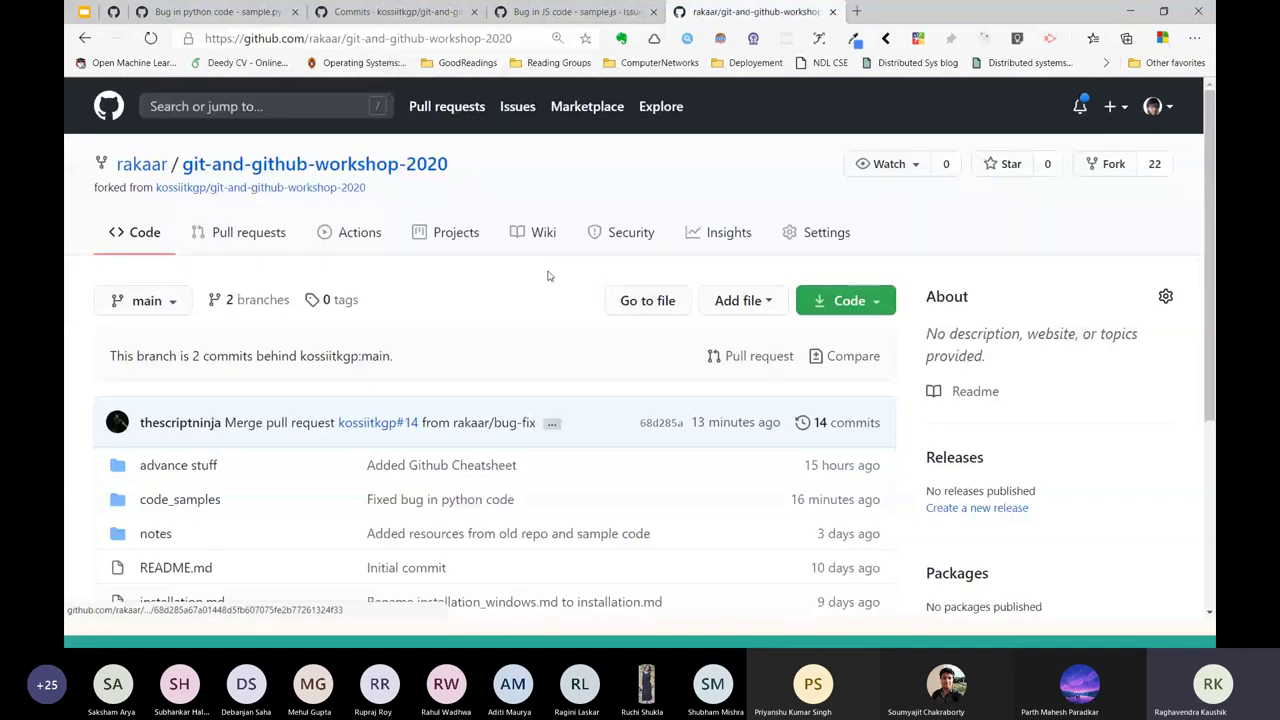
# Open the kossiitkgp repository's main page in the browser from the issue page link.
pyautogui.hotkey('alt', 'Tab')
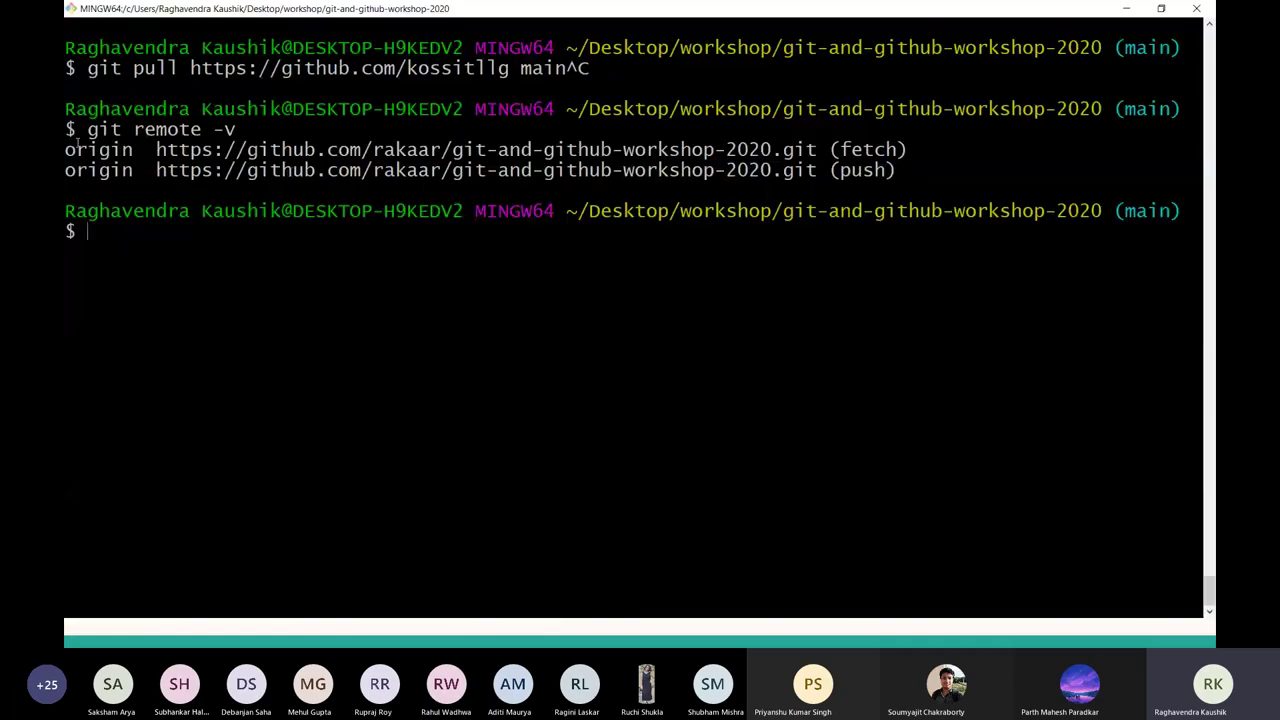
pyautogui.doubleClick(80, 149)
pyautogui.hotkey('alt', 'Tab')
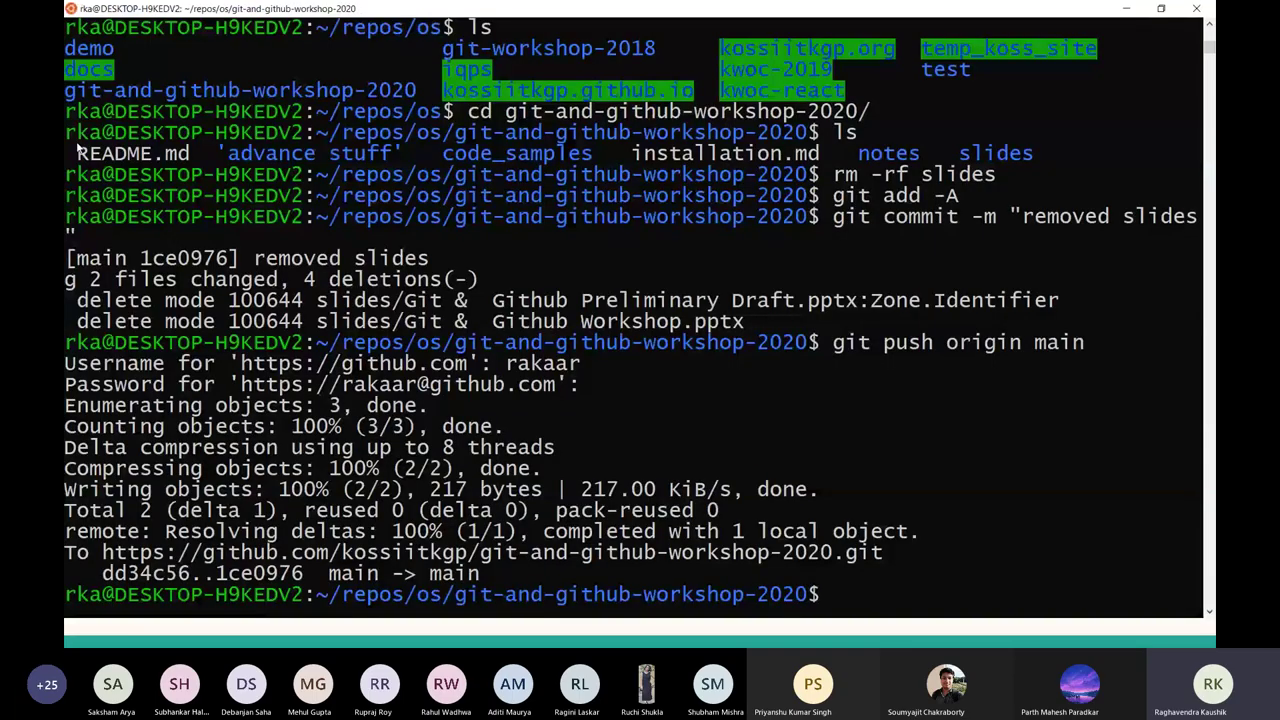
pyautogui.hotkey('alt', 'Tab')
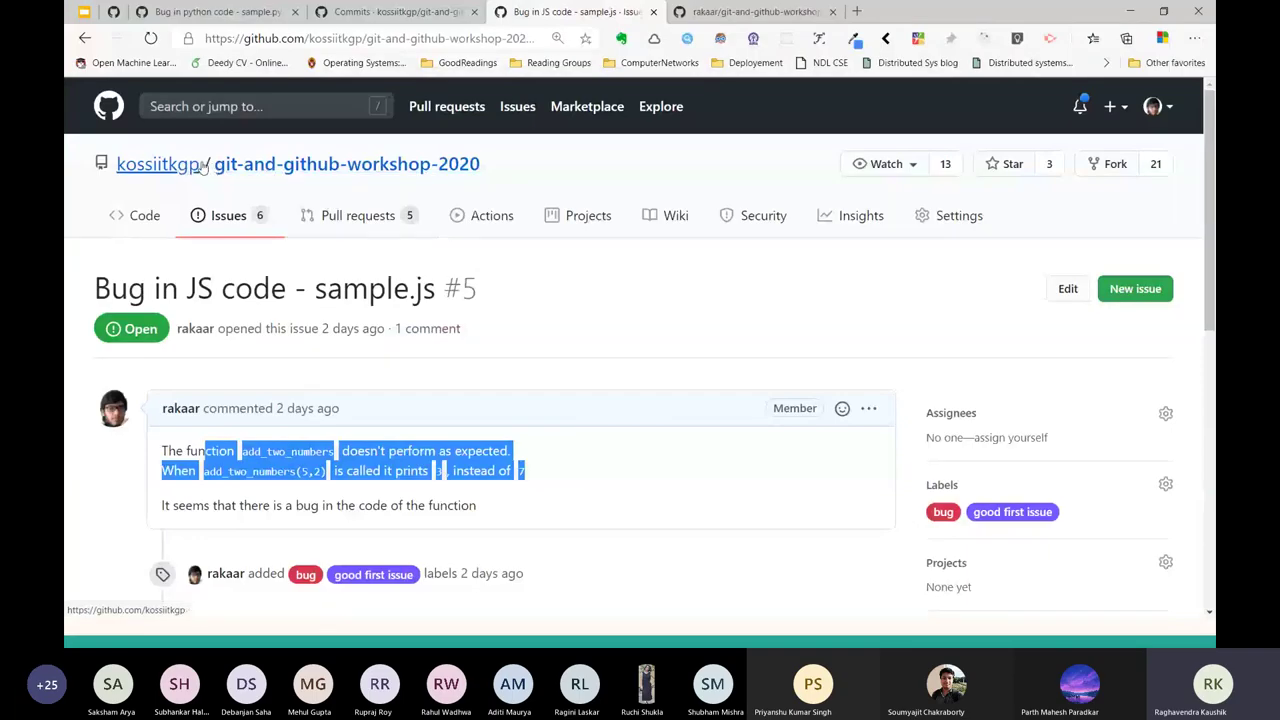
pyautogui.click(228, 165)
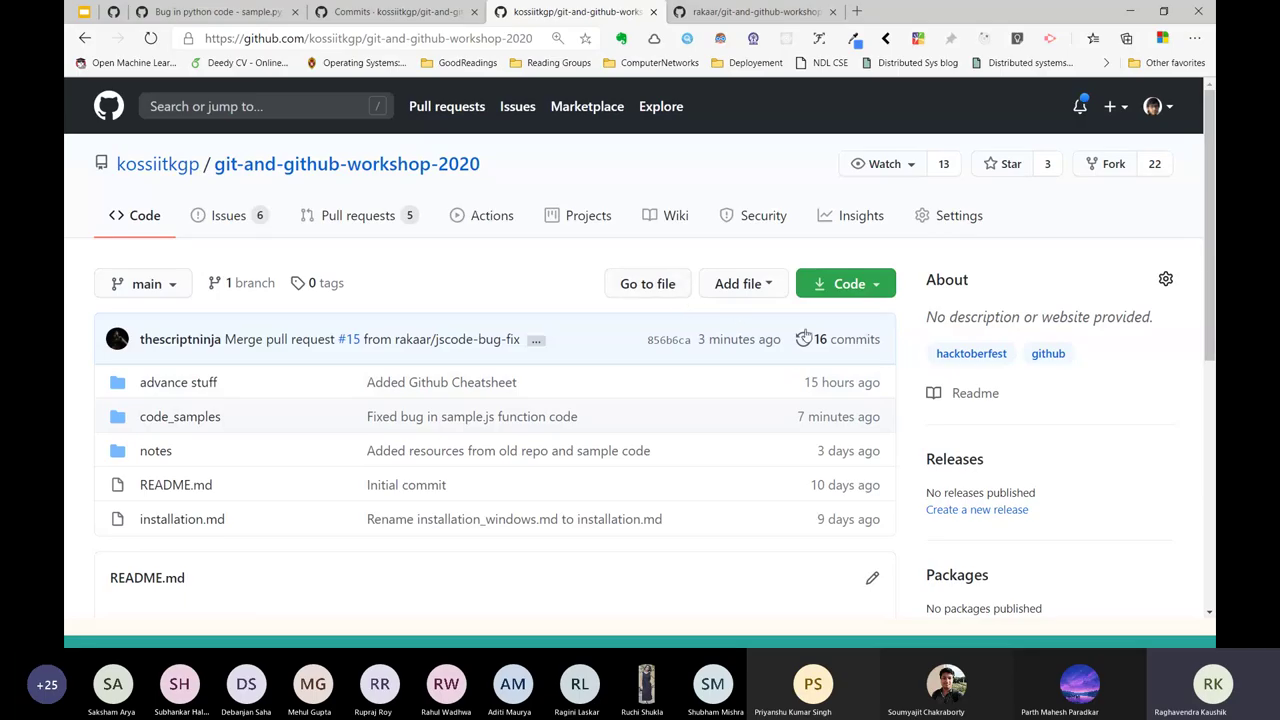
# Clear the Git Bash screen and enter git remote -v.
pyautogui.hotkey('alt', 'Tab')
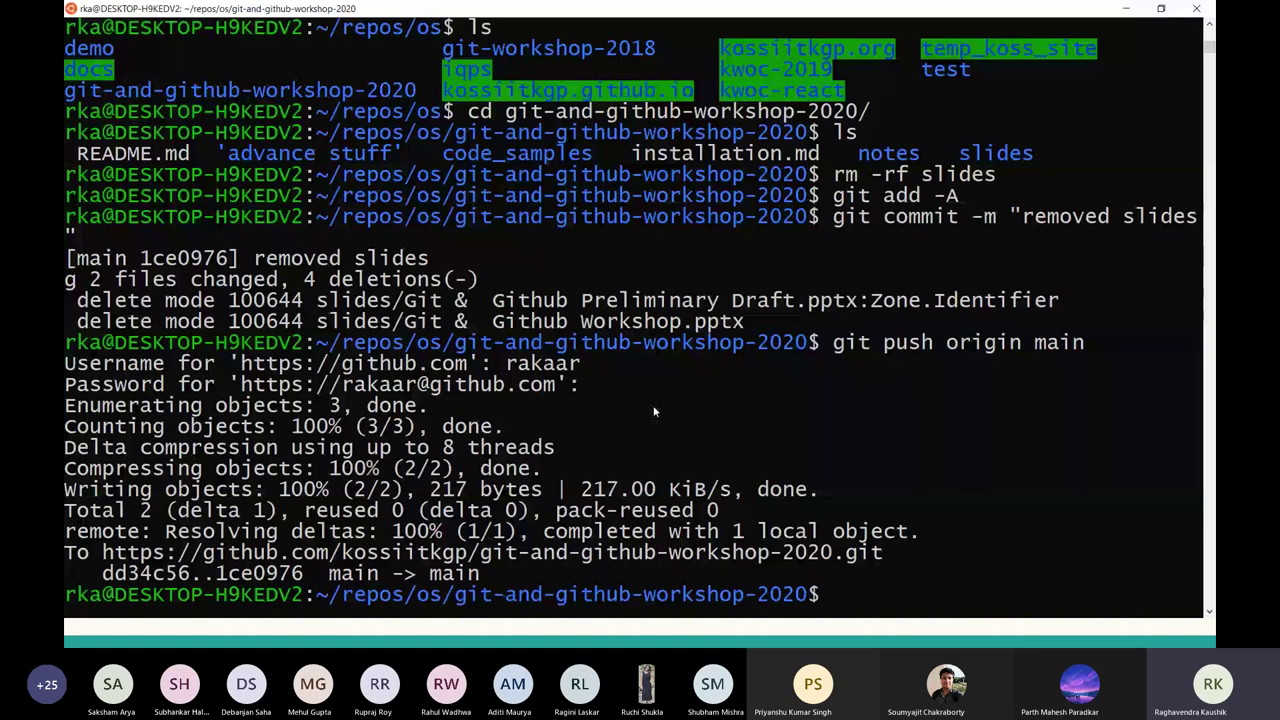
pyautogui.hotkey('alt', 'Tab')
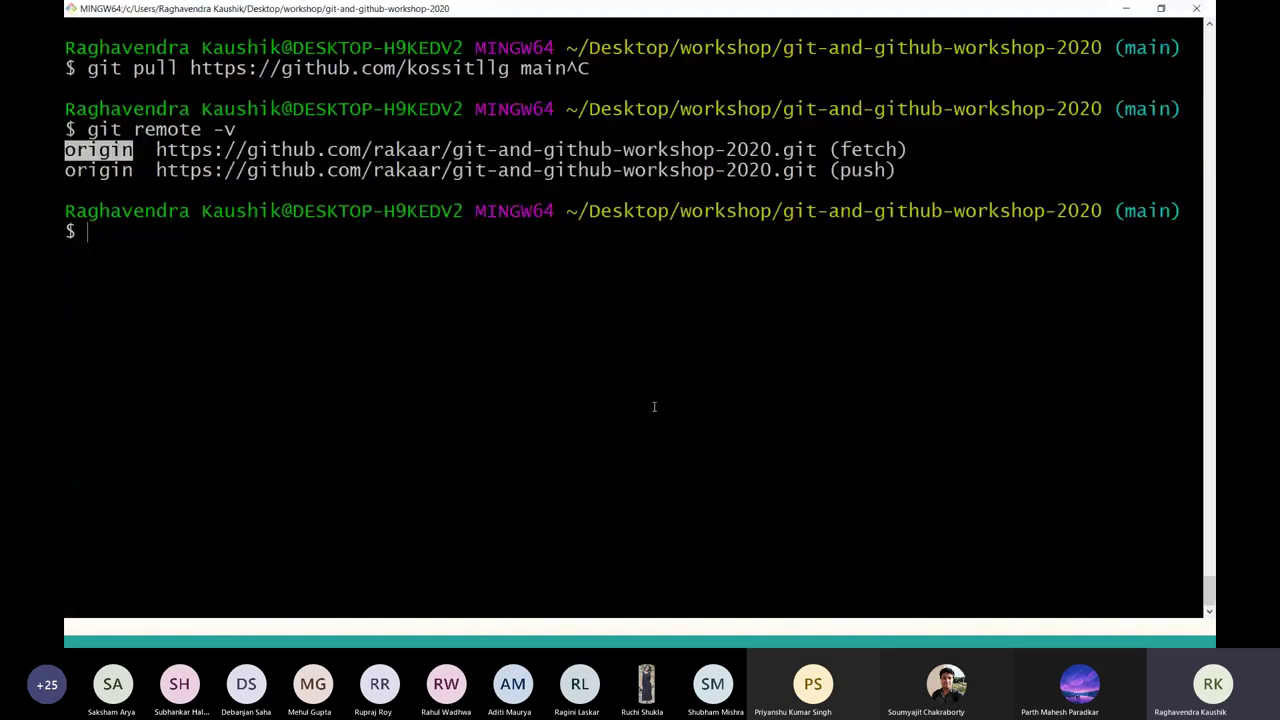
pyautogui.hotkey('ctrl', 'l')
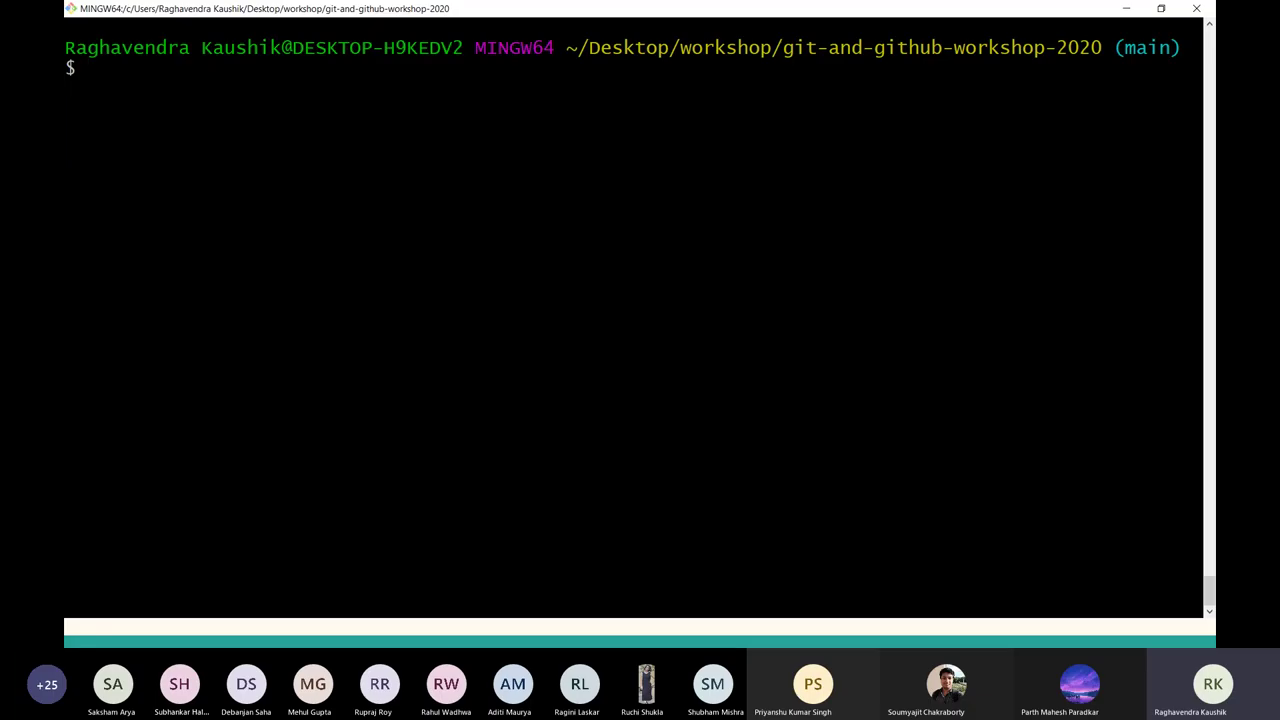
pyautogui.hotkey('alt', 'Tab')
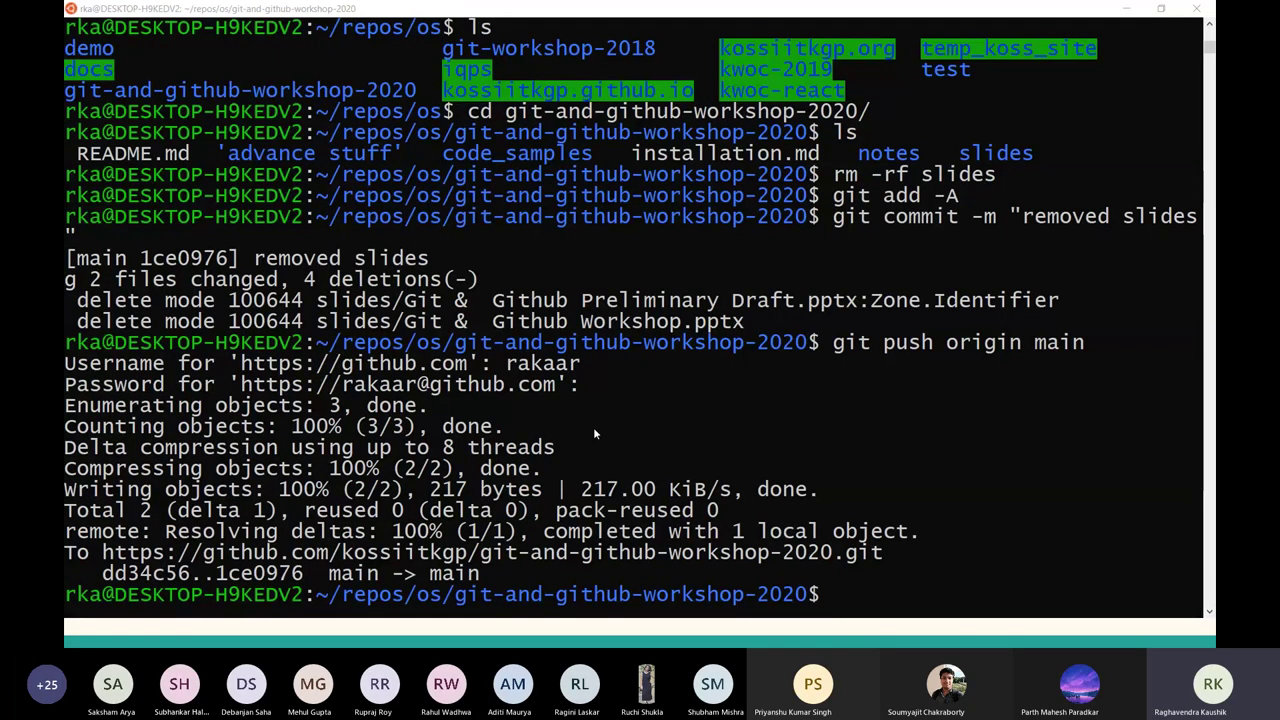
pyautogui.hotkey('alt', 'Tab')
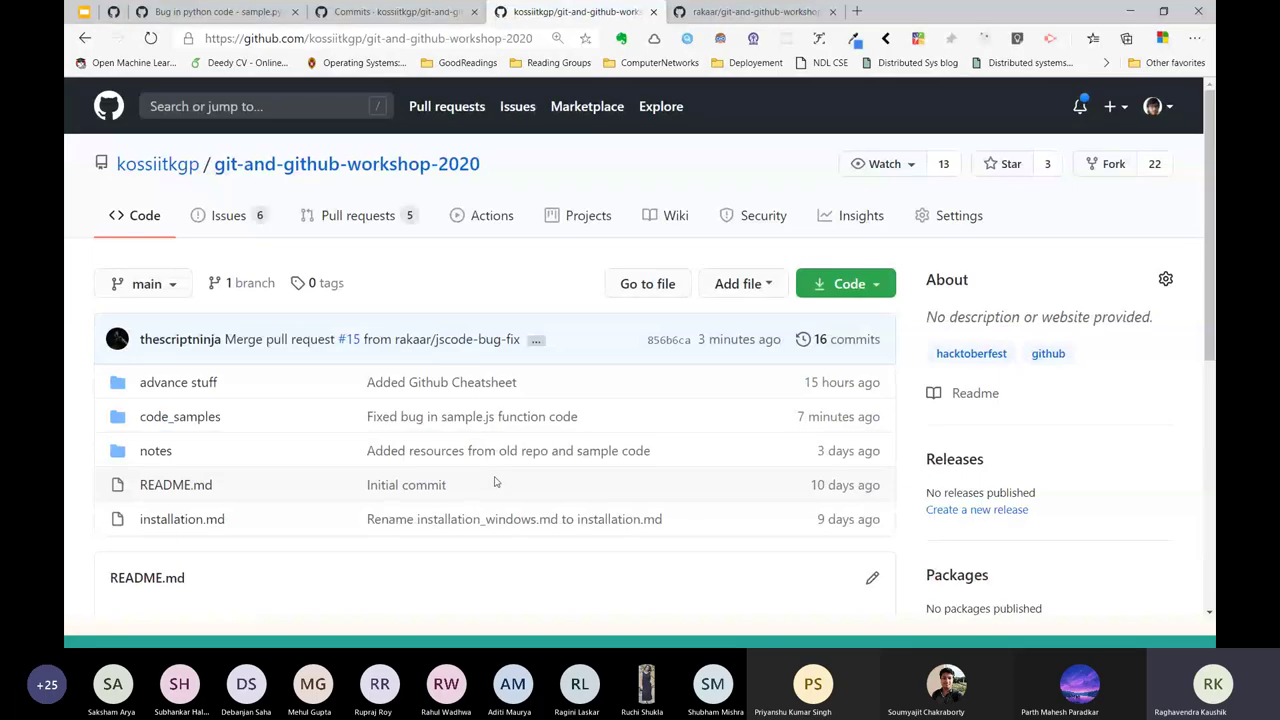
pyautogui.hotkey('alt', 'Tab')
pyautogui.hotkey('alt', 'Tab')
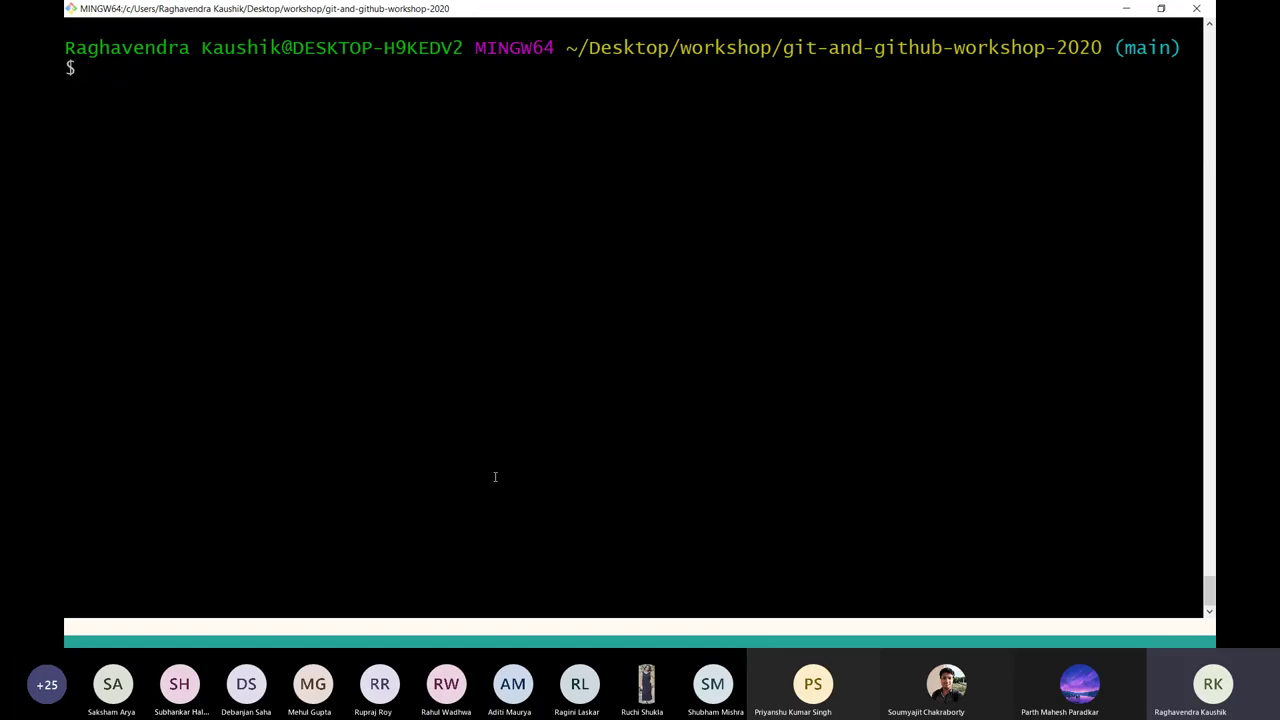
pyautogui.write('git remote -v')
pyautogui.press('Return')
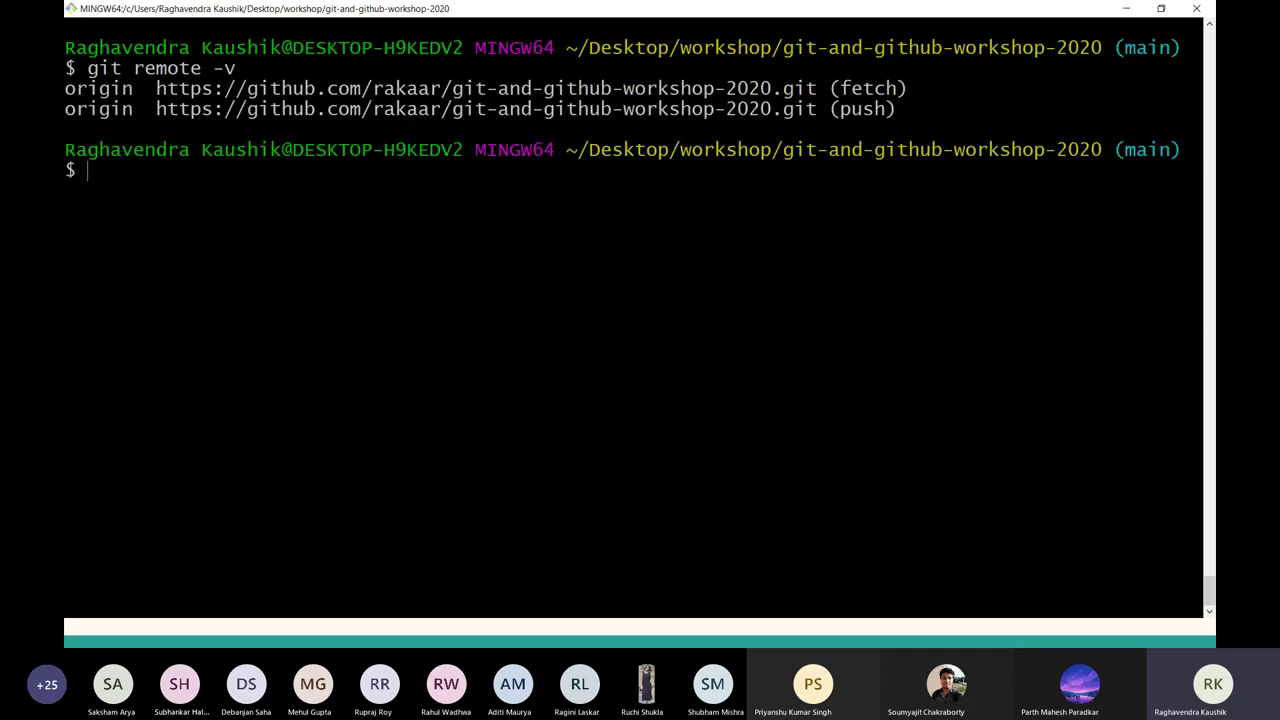
pyautogui.write('git')
pyautogui.write('remote add')
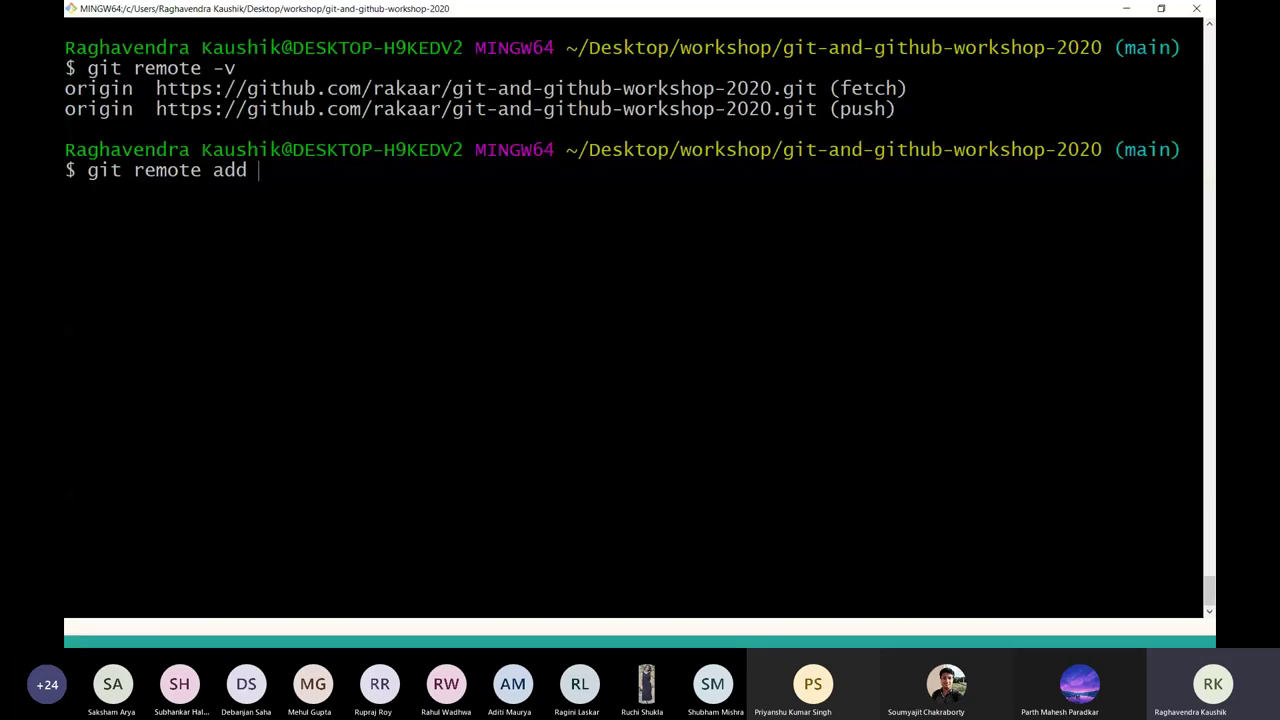
pyautogui.write('upstream ht')
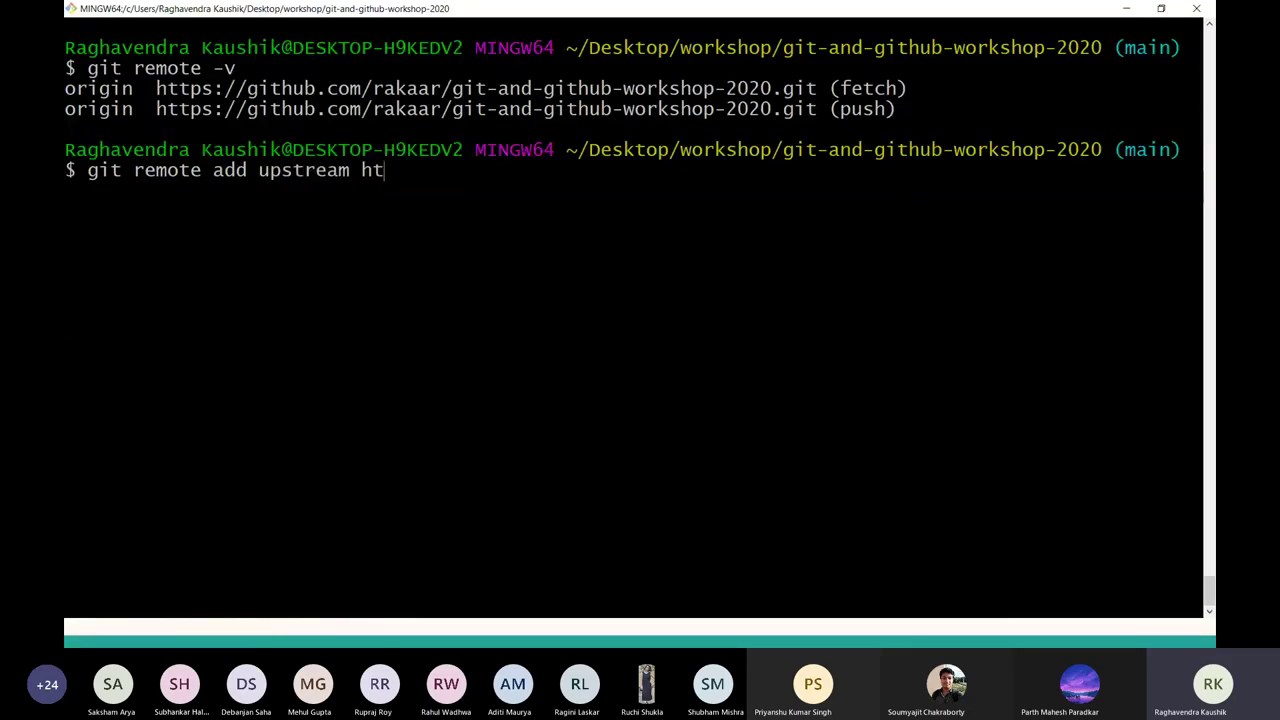
pyautogui.write('tps://github.')
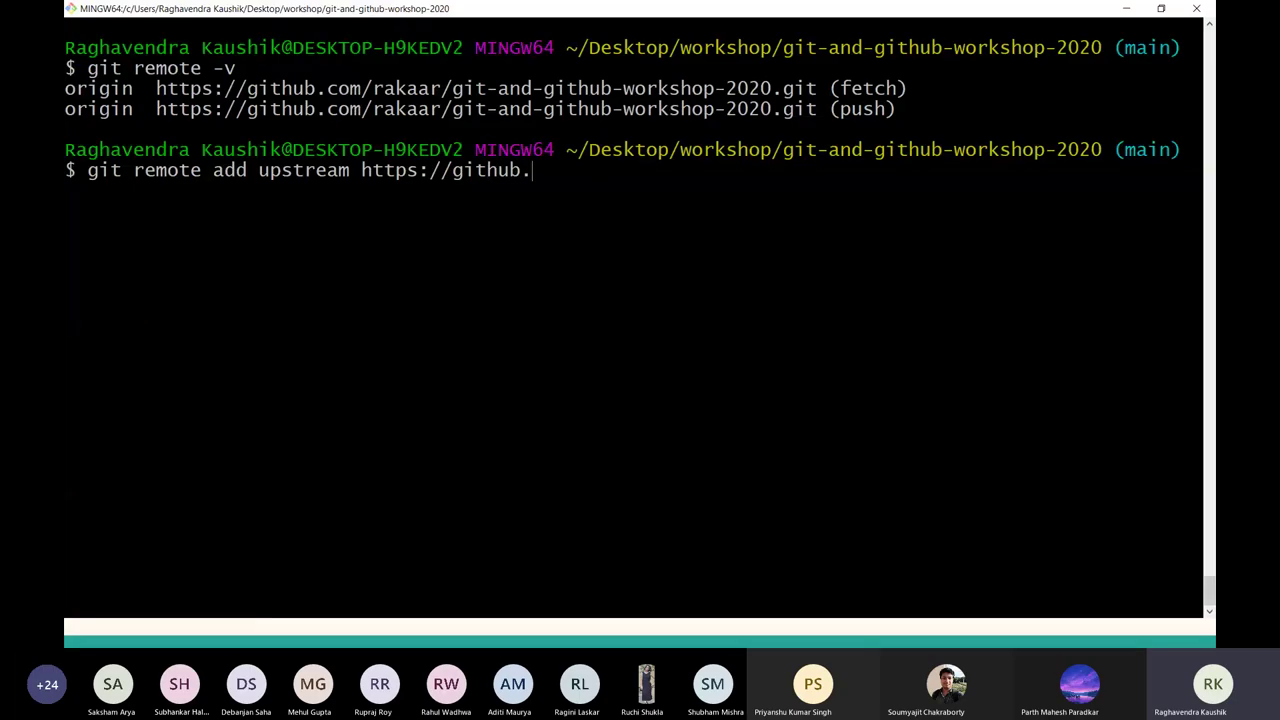
pyautogui.write('com/kossiitkgo')
pyautogui.press('BackSpace')
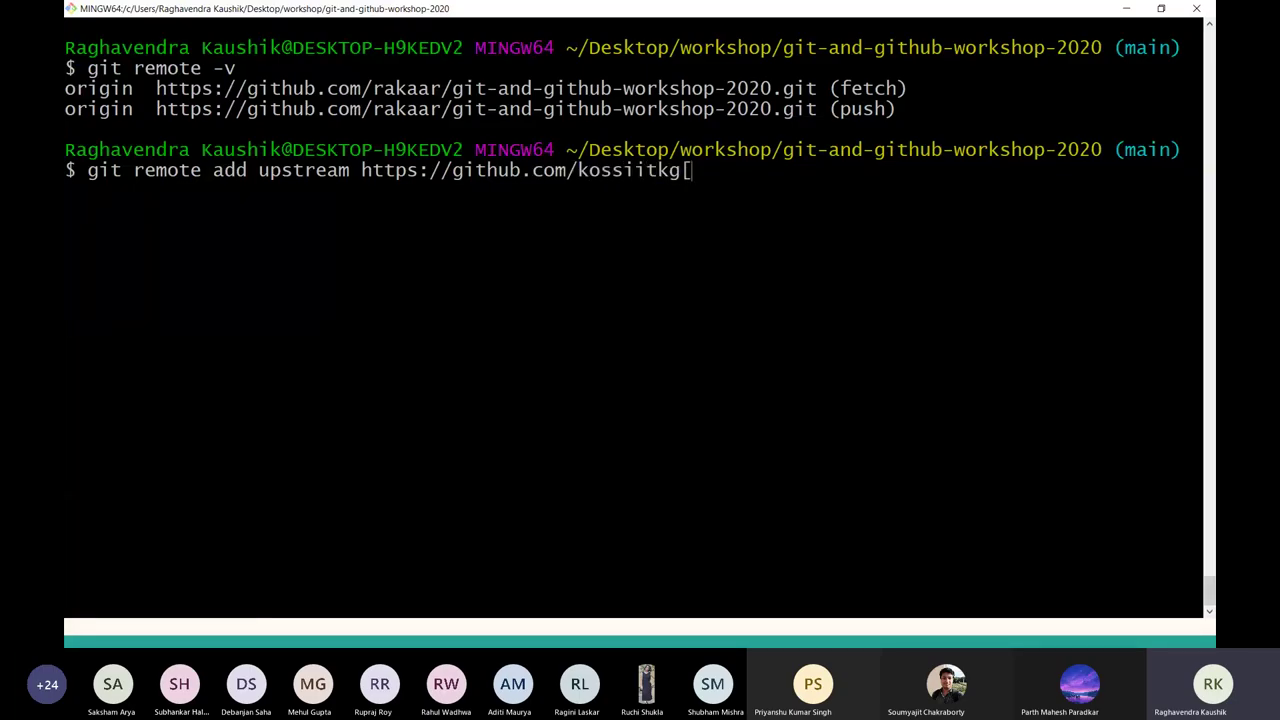
pyautogui.write('p/git-and-github-worj')
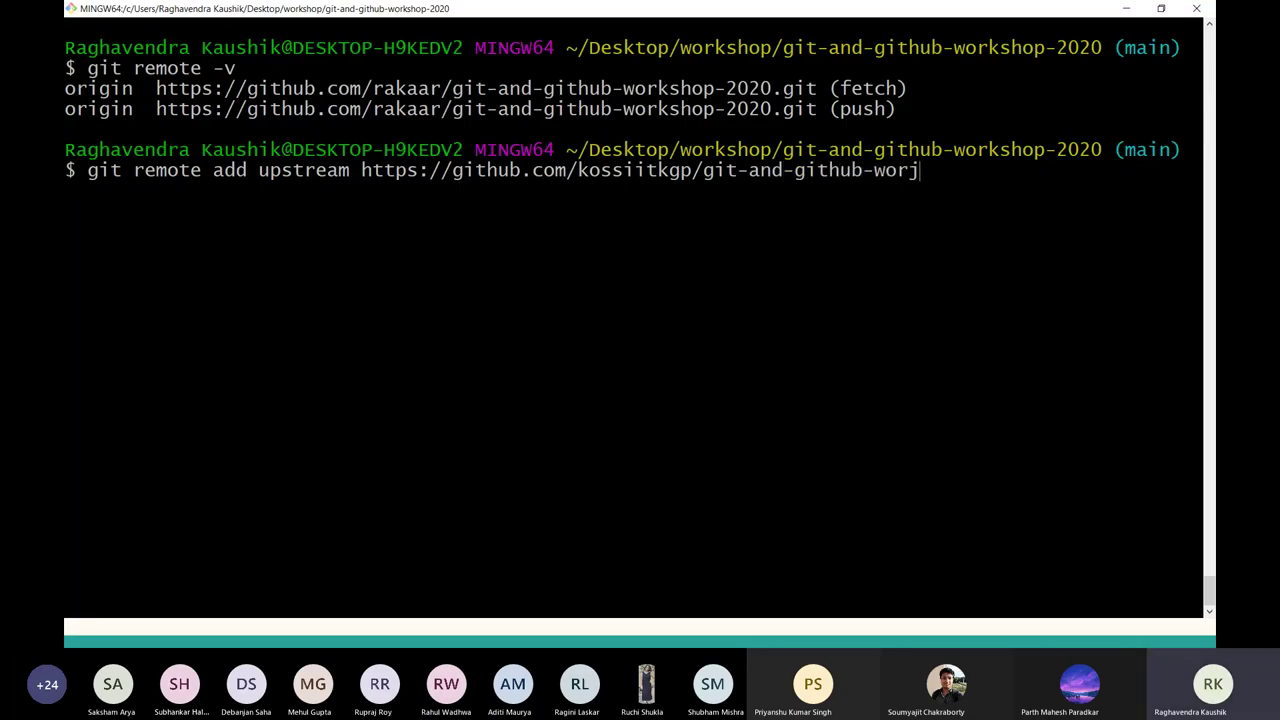
pyautogui.press('BackSpace')
pyautogui.write('ksho')
pyautogui.write('p-2020')
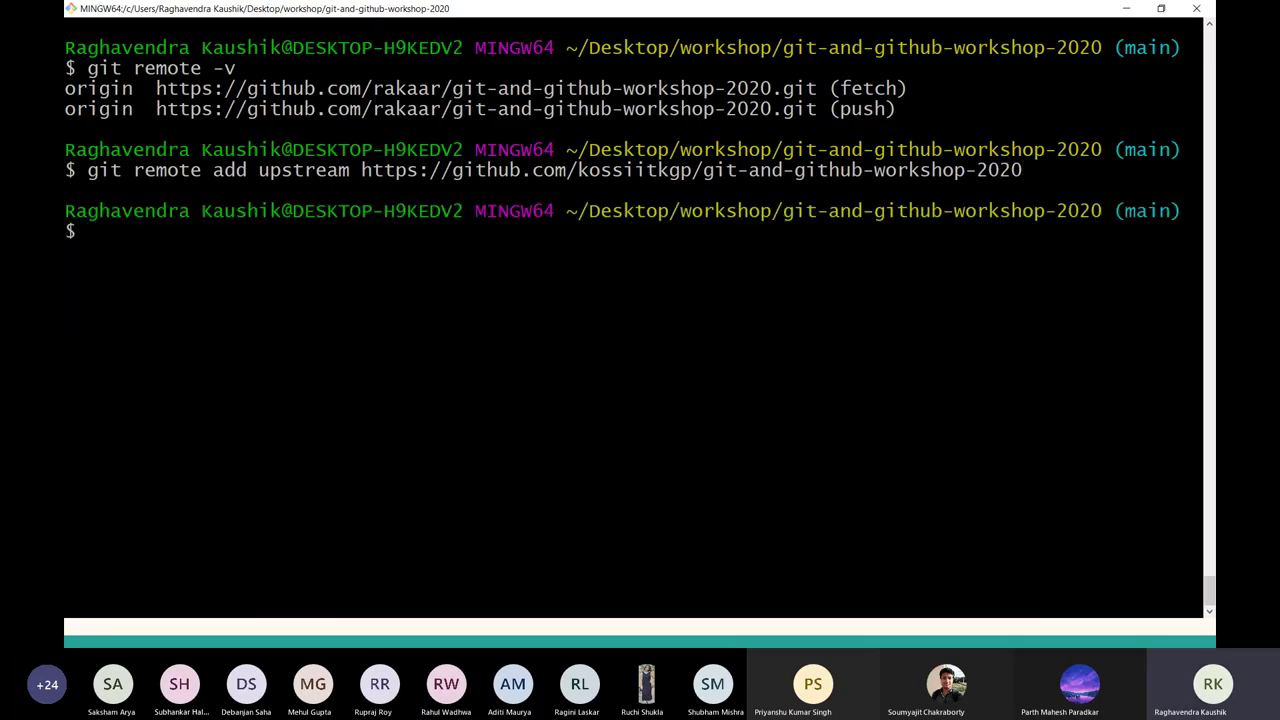
pyautogui.write('git pu')
pyautogui.press('BackSpace')
pyautogui.press('BackSpace')
pyautogui.write('remot')
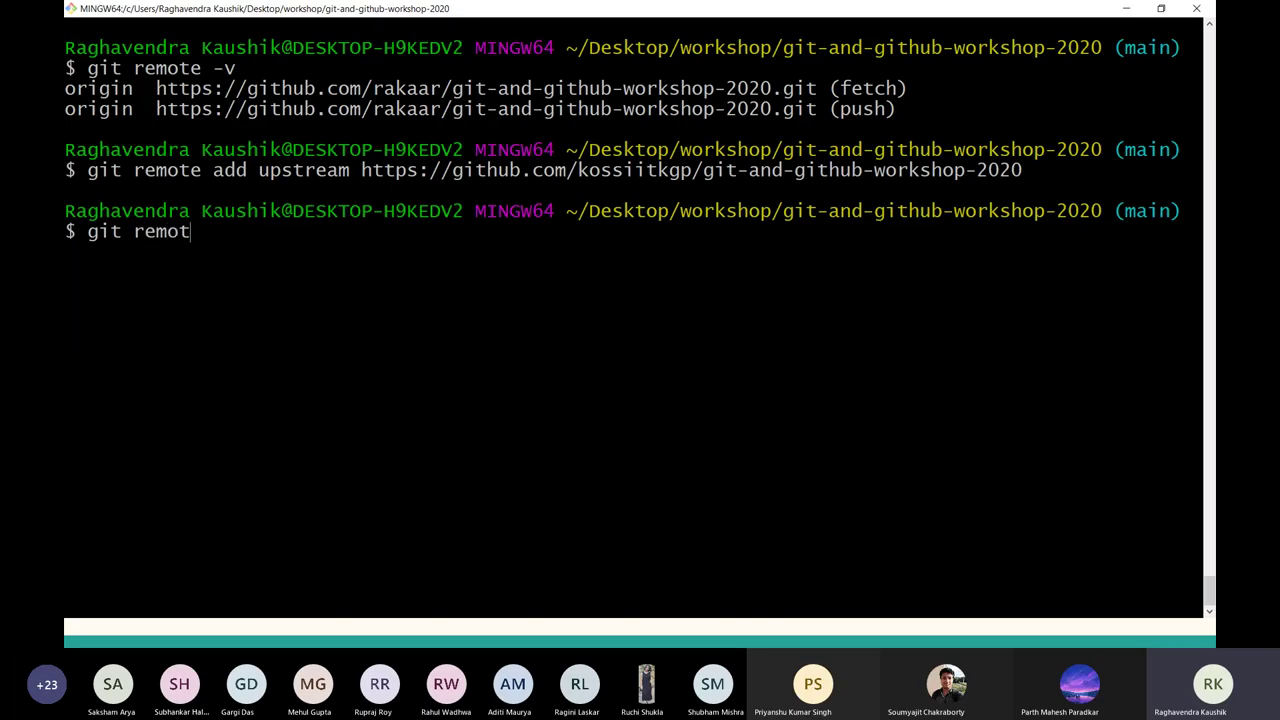
pyautogui.write('e -v')
pyautogui.press('Return')
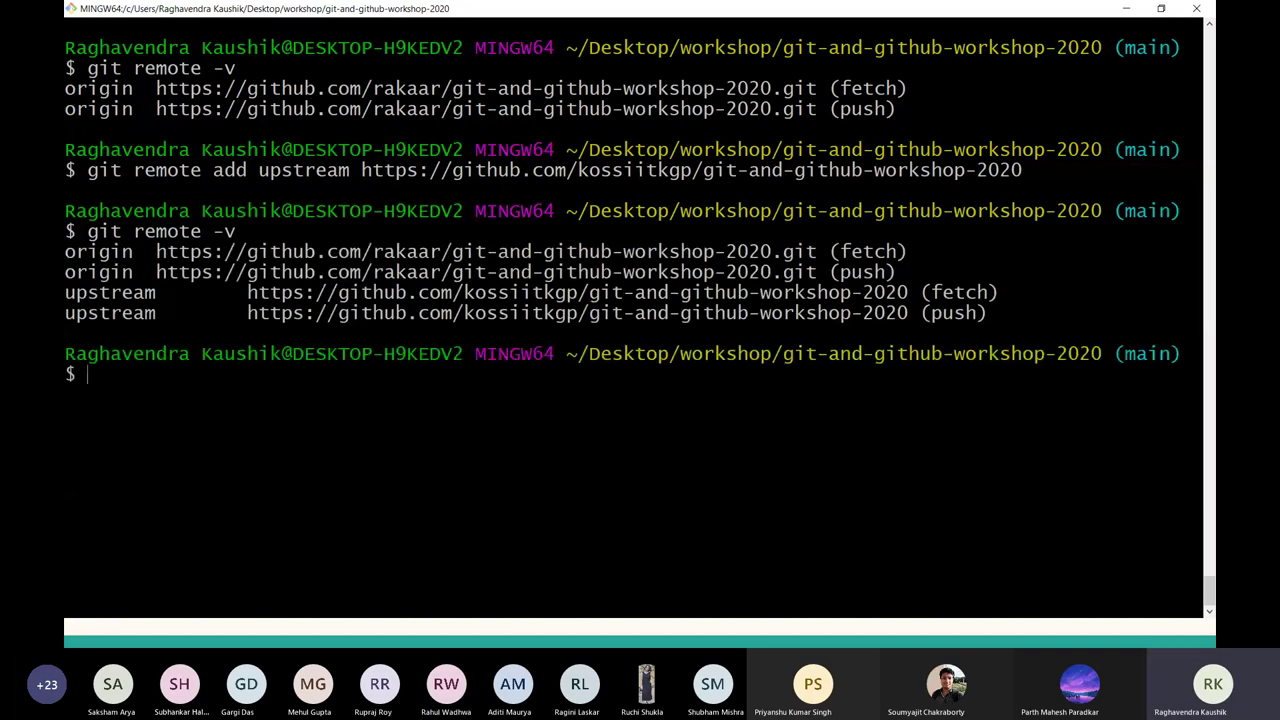
# Check the new upstream remote URL against the kossiitkgp repository page.
pyautogui.moveTo(65, 292); pyautogui.dragTo(155, 293)
pyautogui.tripleClick(150, 292)
pyautogui.click(150, 292)
pyautogui.write('git')
pyautogui.hotkey('alt', 'Tab')
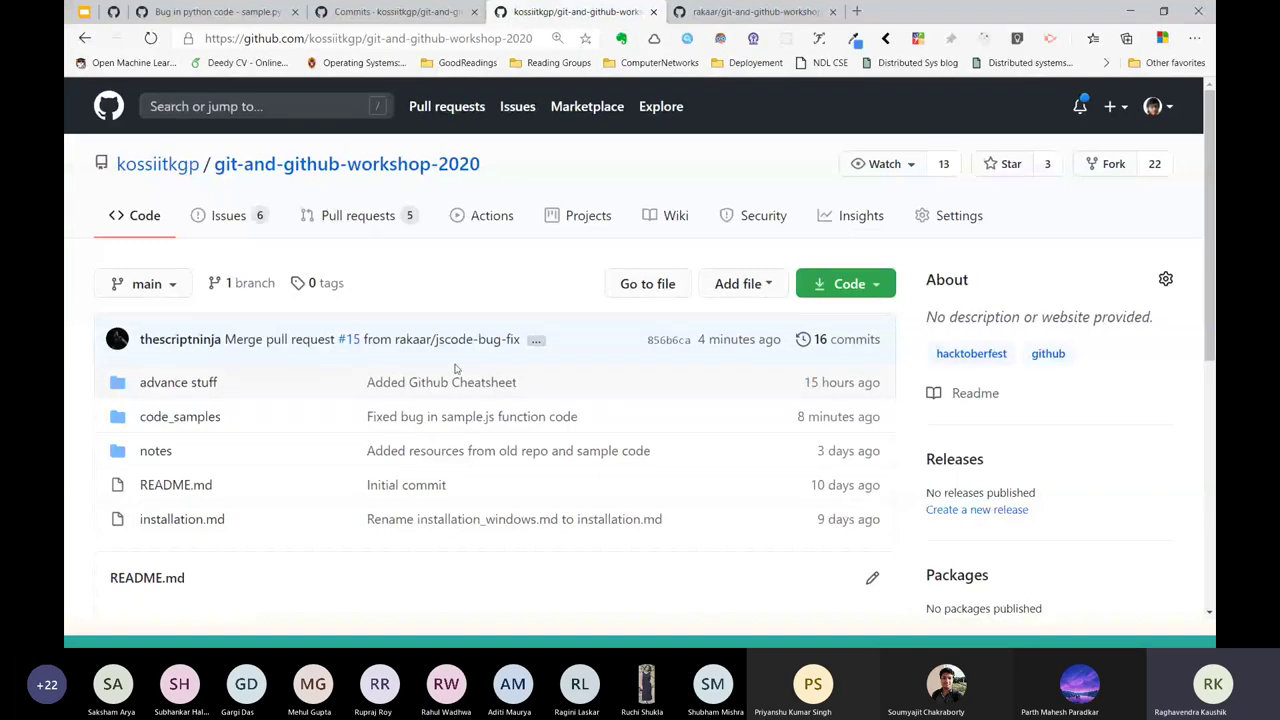
pyautogui.hotkey('alt', 'Tab')
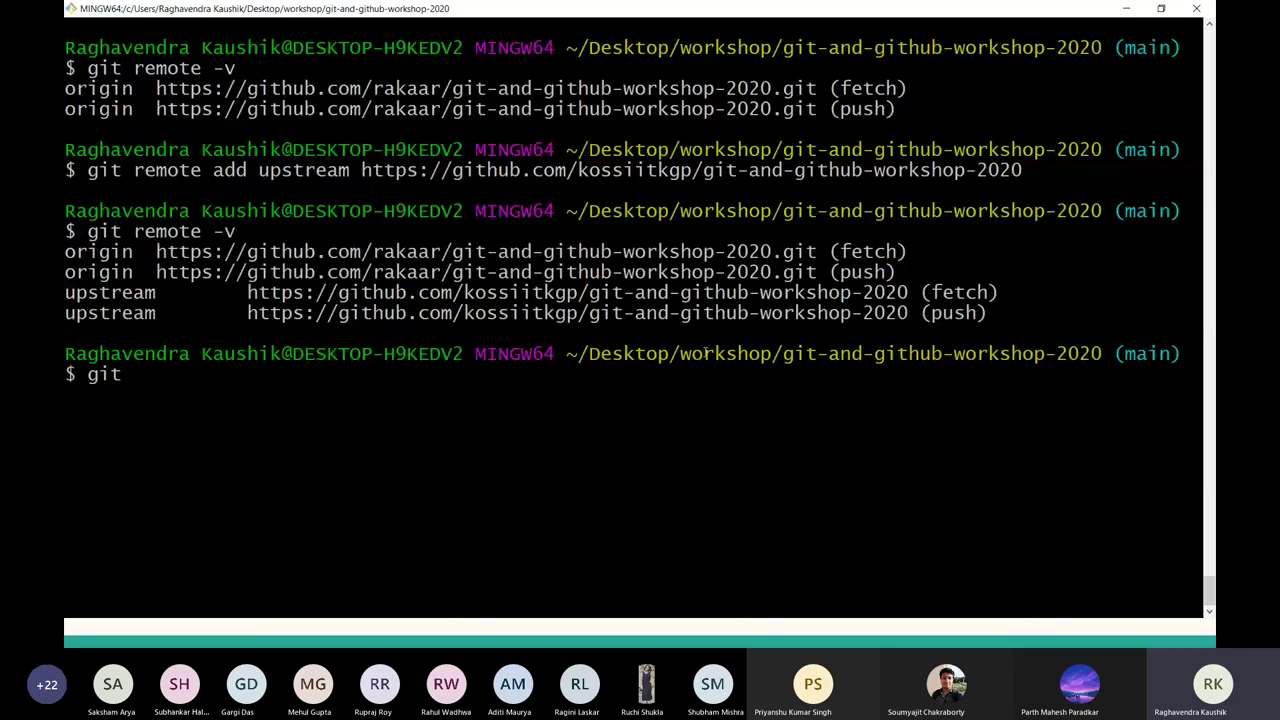
# Pull upstream main to fast-forward local main to 856b6ca, then enter git log.
pyautogui.write('git')
pyautogui.press('BackSpace')
pyautogui.press('BackSpace')
pyautogui.press('BackSpace')
pyautogui.write('pull upstrea')
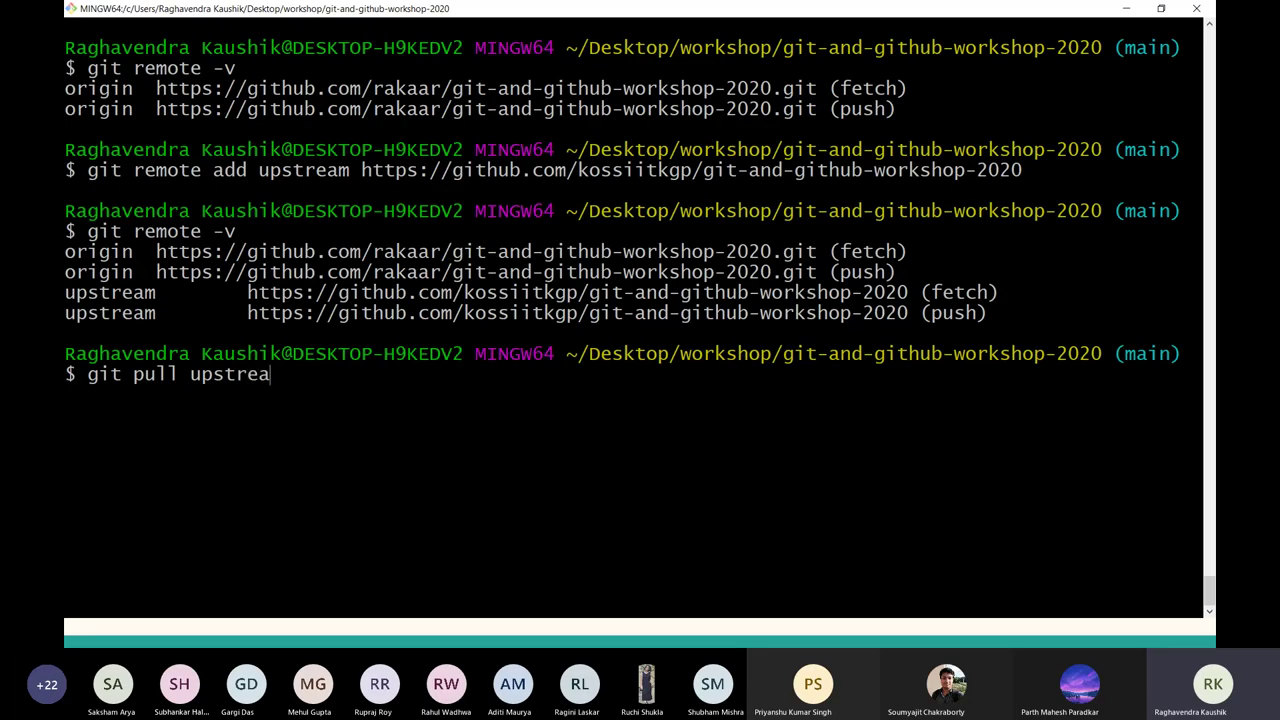
pyautogui.write('m main')
pyautogui.press('Return')
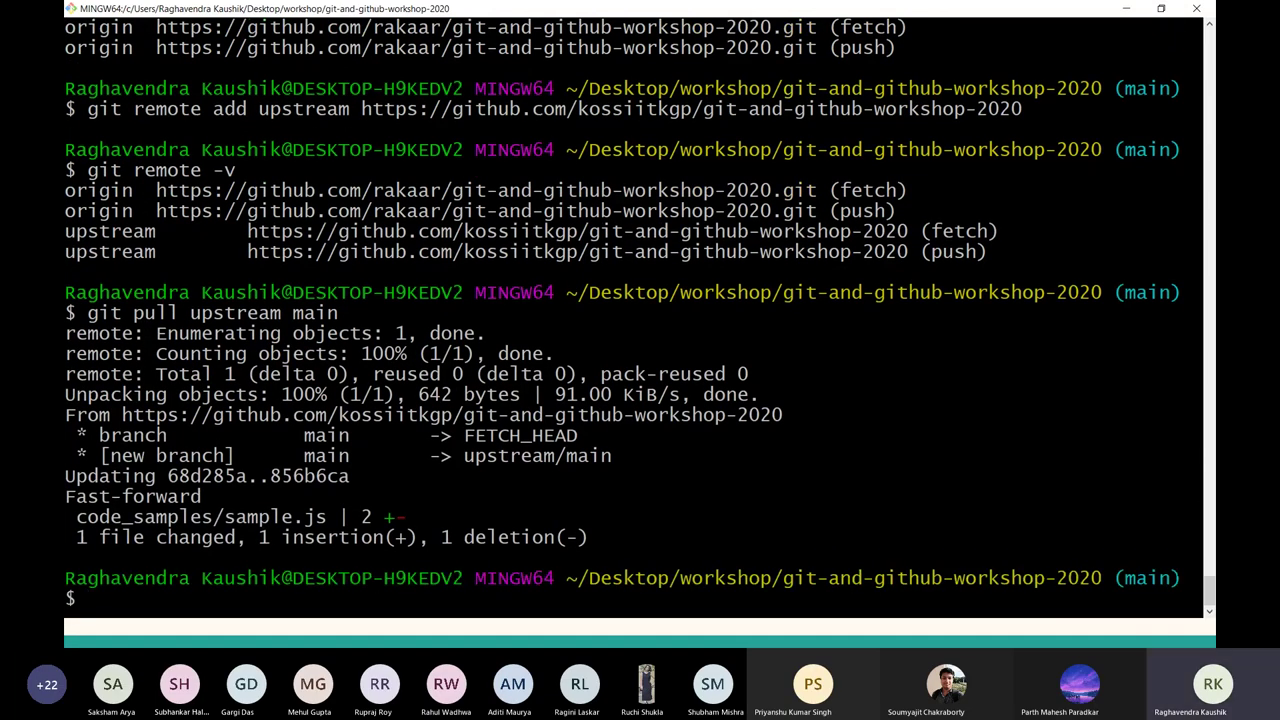
pyautogui.hotkey('ctrl', 'l')
pyautogui.write('git log')
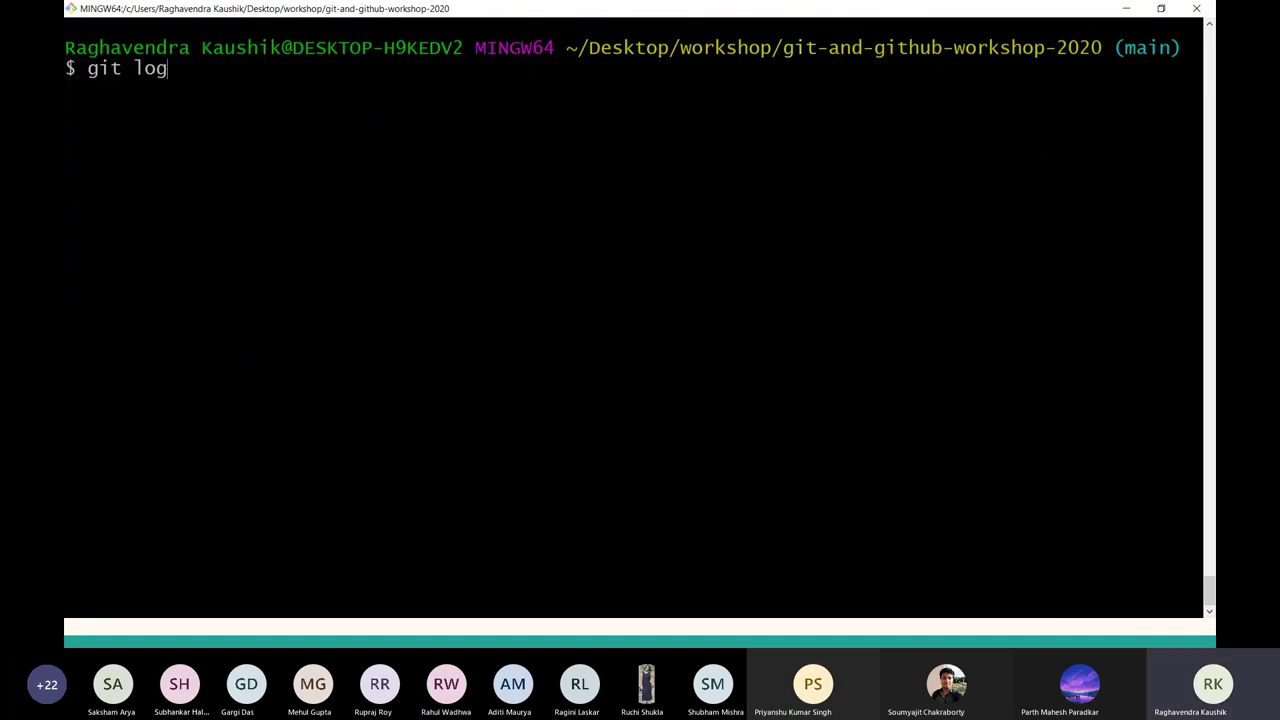
# Find the pull request #15 merge in the repository's GitHub commit list.
pyautogui.hotkey('alt', 'Tab')
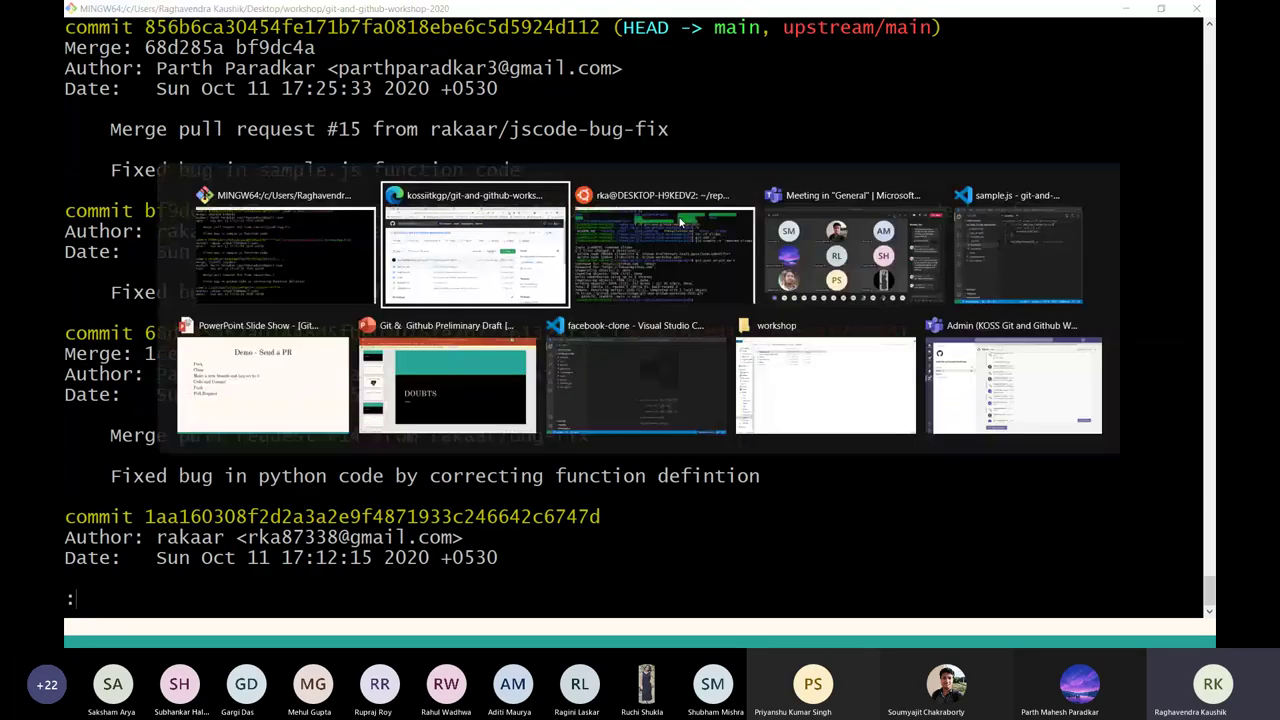
pyautogui.click(830, 340)
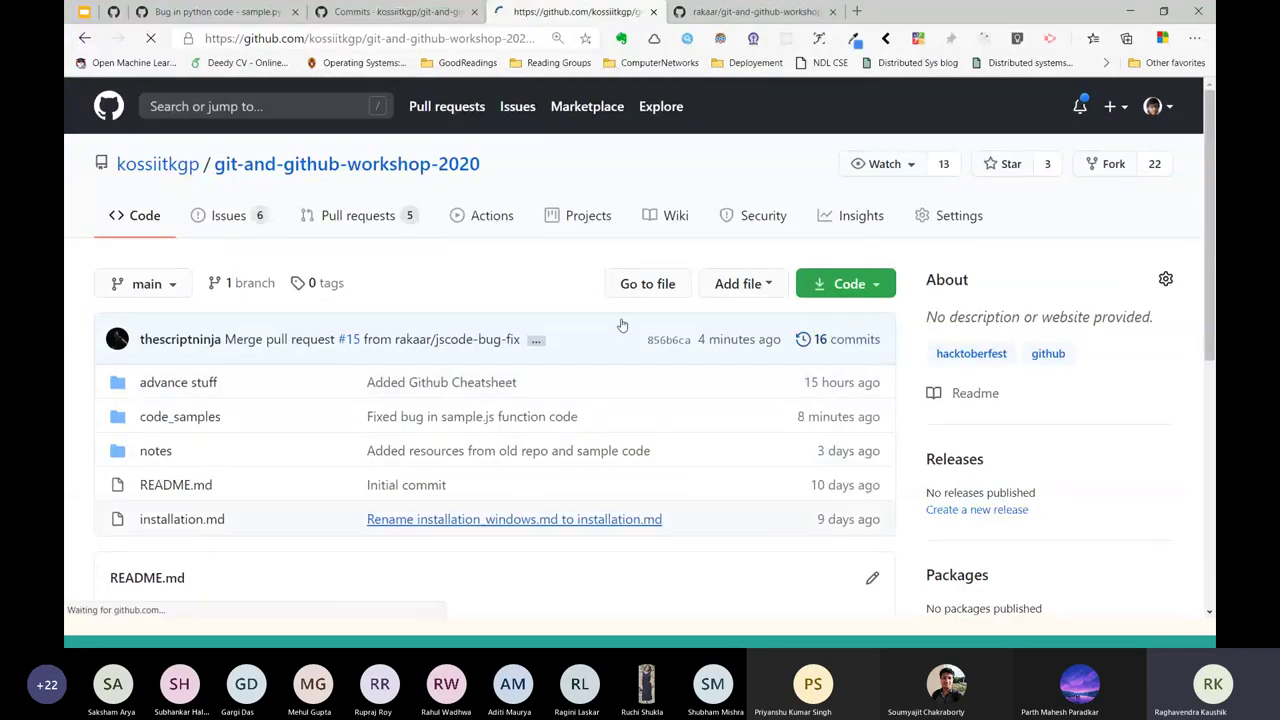
pyautogui.scroll(-1, 260, 415)
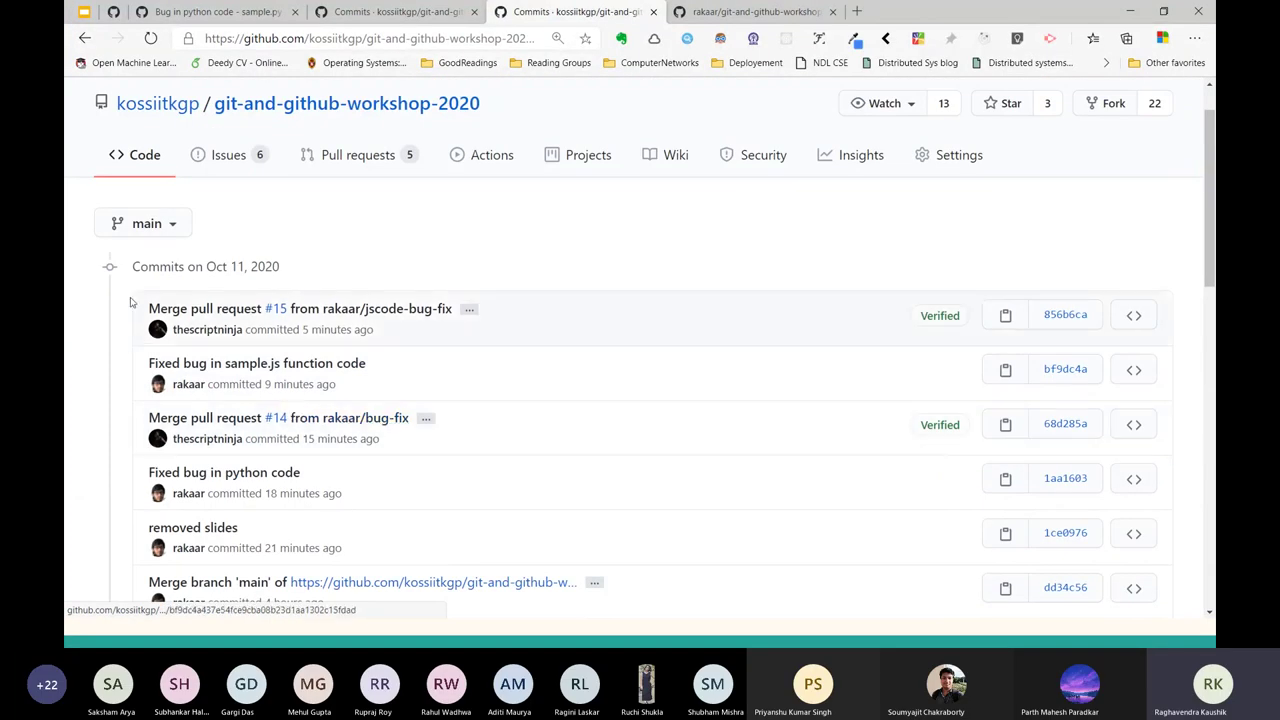
pyautogui.moveTo(140, 306); pyautogui.dragTo(540, 321)
pyautogui.tripleClick(533, 322)
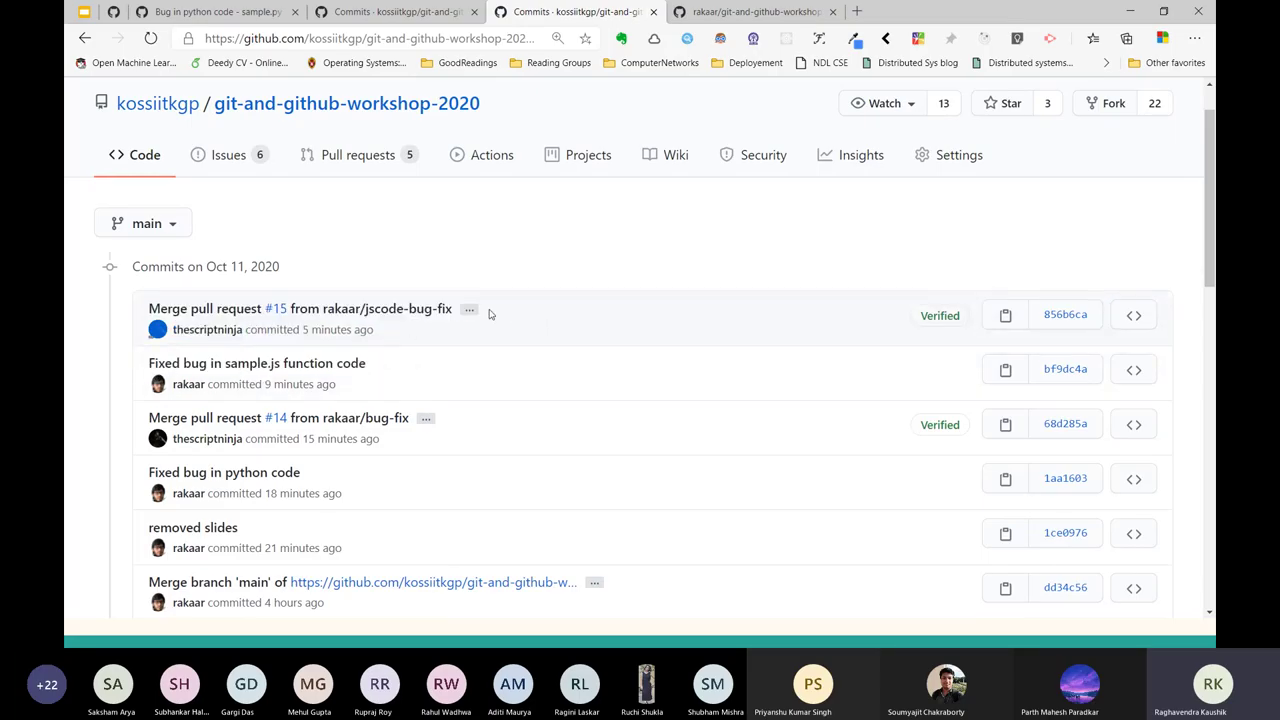
# Confirm the log's latest commit is the PR #15 merge from rakaar/jscode-bug-fix, then quit the pager.
pyautogui.hotkey('alt', 'Tab')
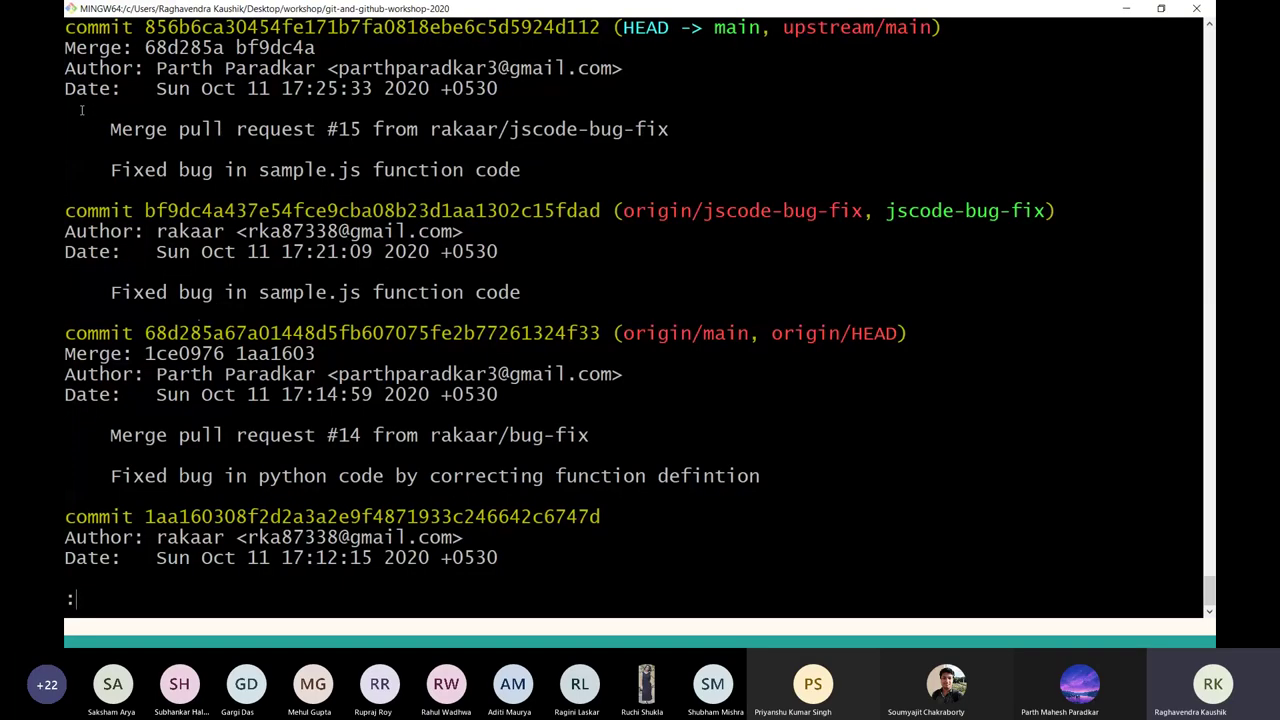
pyautogui.tripleClick(656, 134)
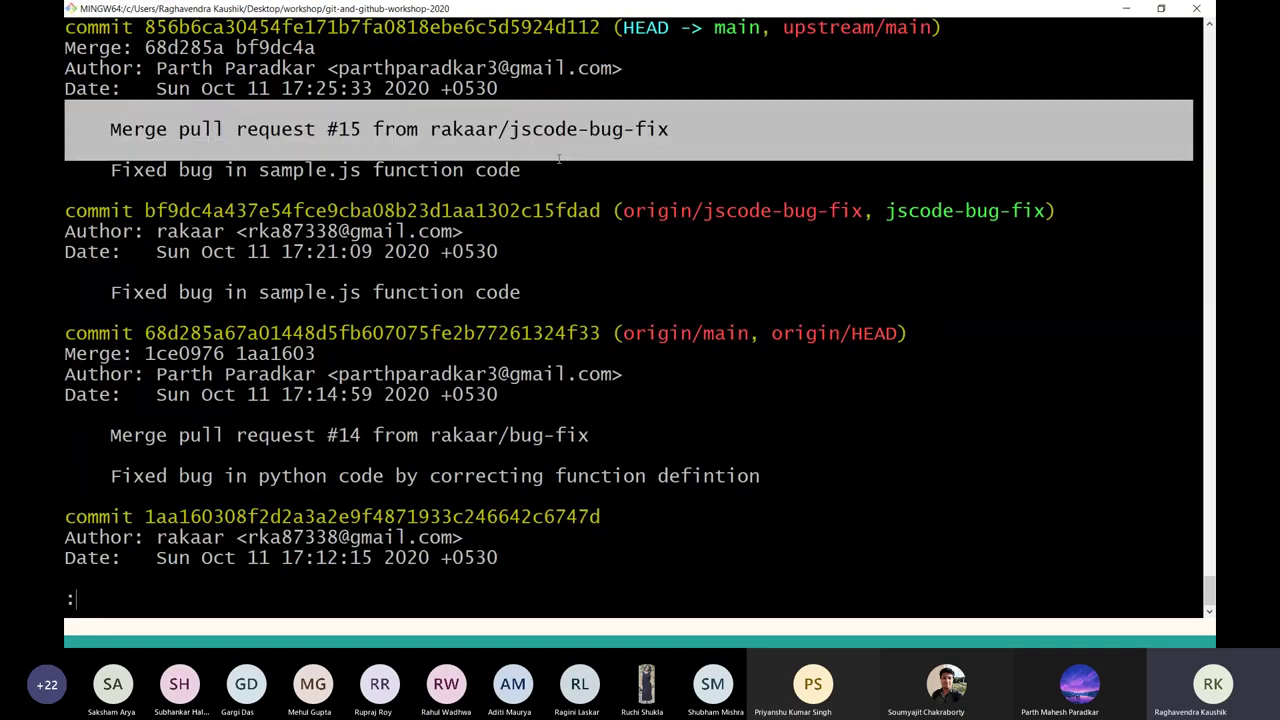
pyautogui.doubleClick(657, 137)
pyautogui.tripleClick(657, 137)
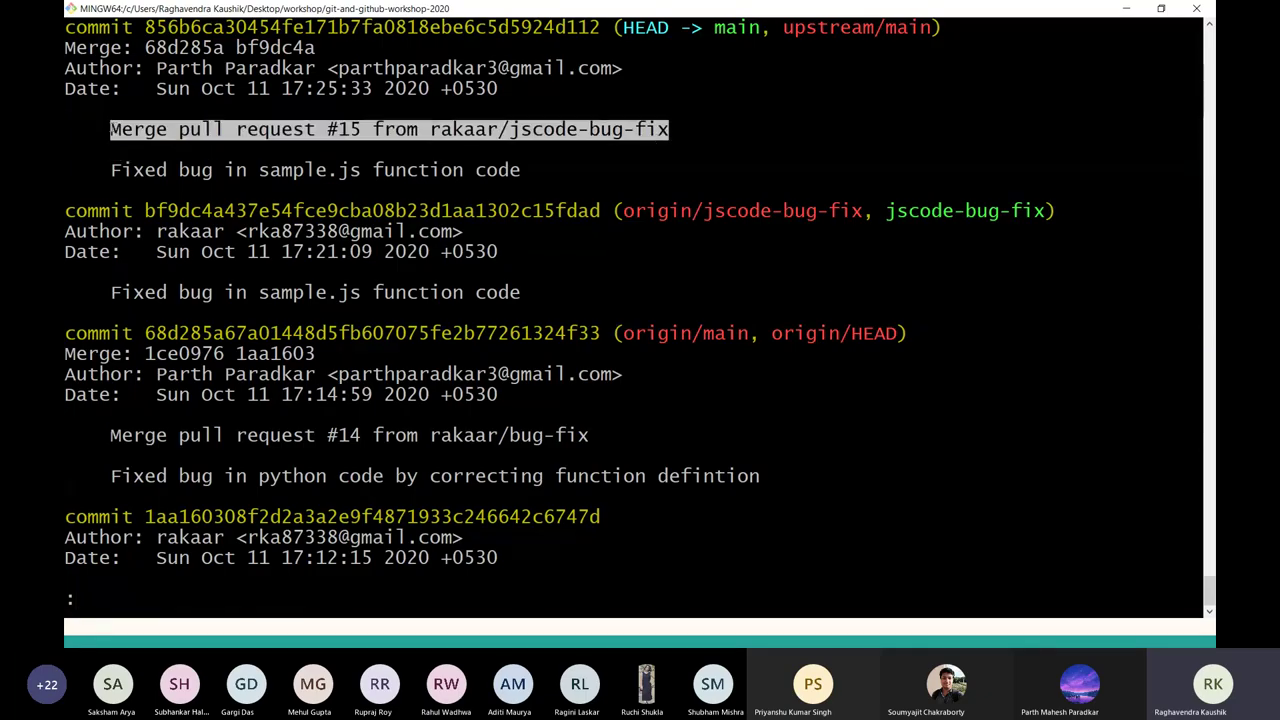
pyautogui.press('q')
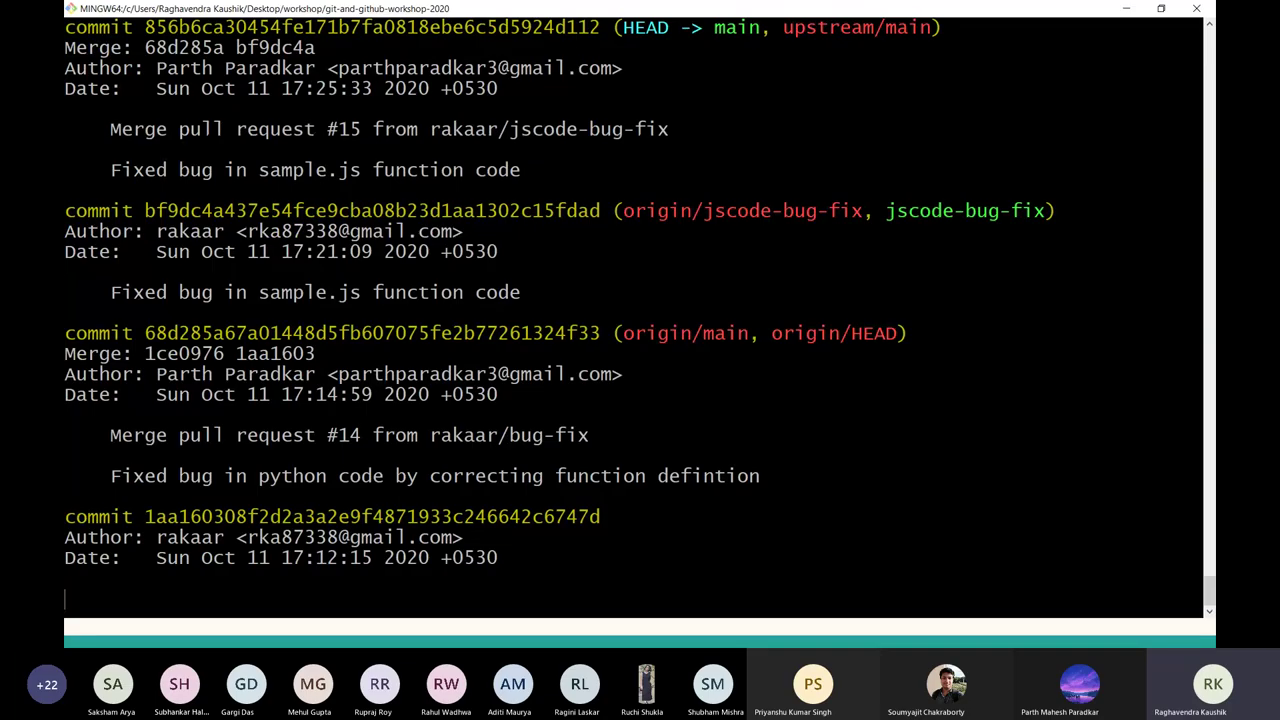
pyautogui.hotkey('alt', 'Tab')
pyautogui.press('Escape')
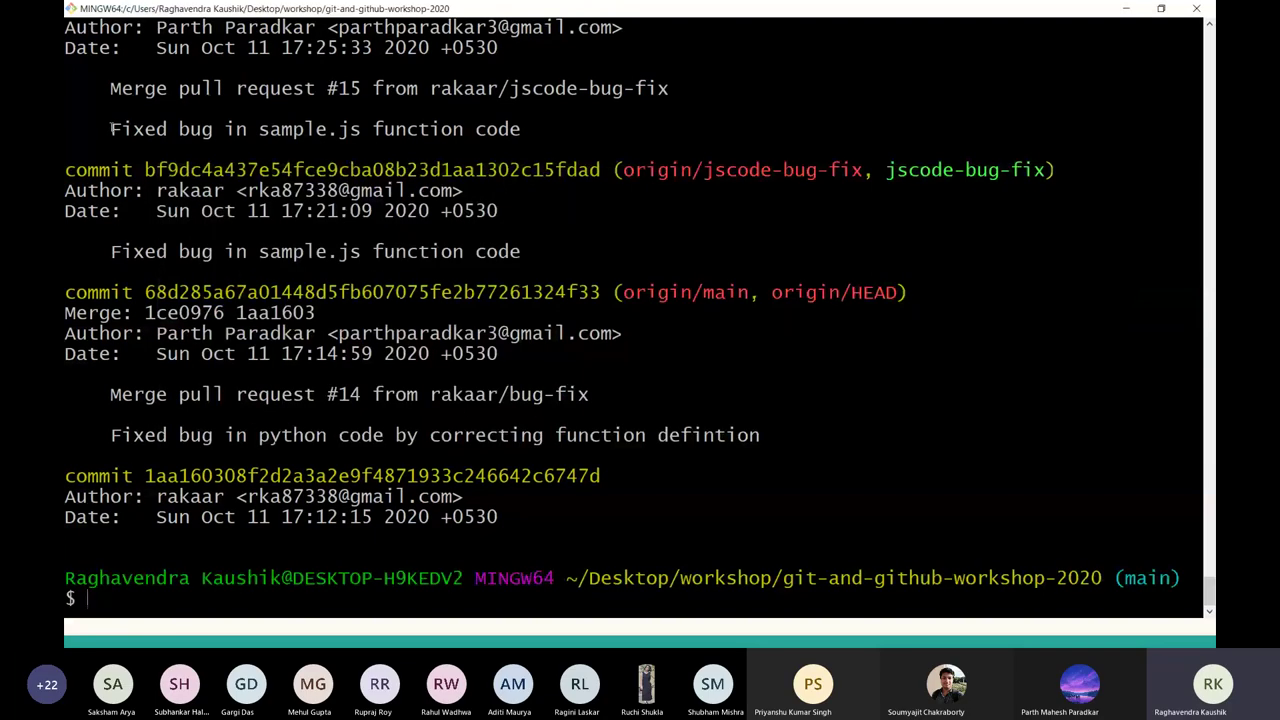
# Bring the PowerPoint slide show forward on the 'Demo - Send a PR' slide.
pyautogui.hotkey('alt', 'Tab')
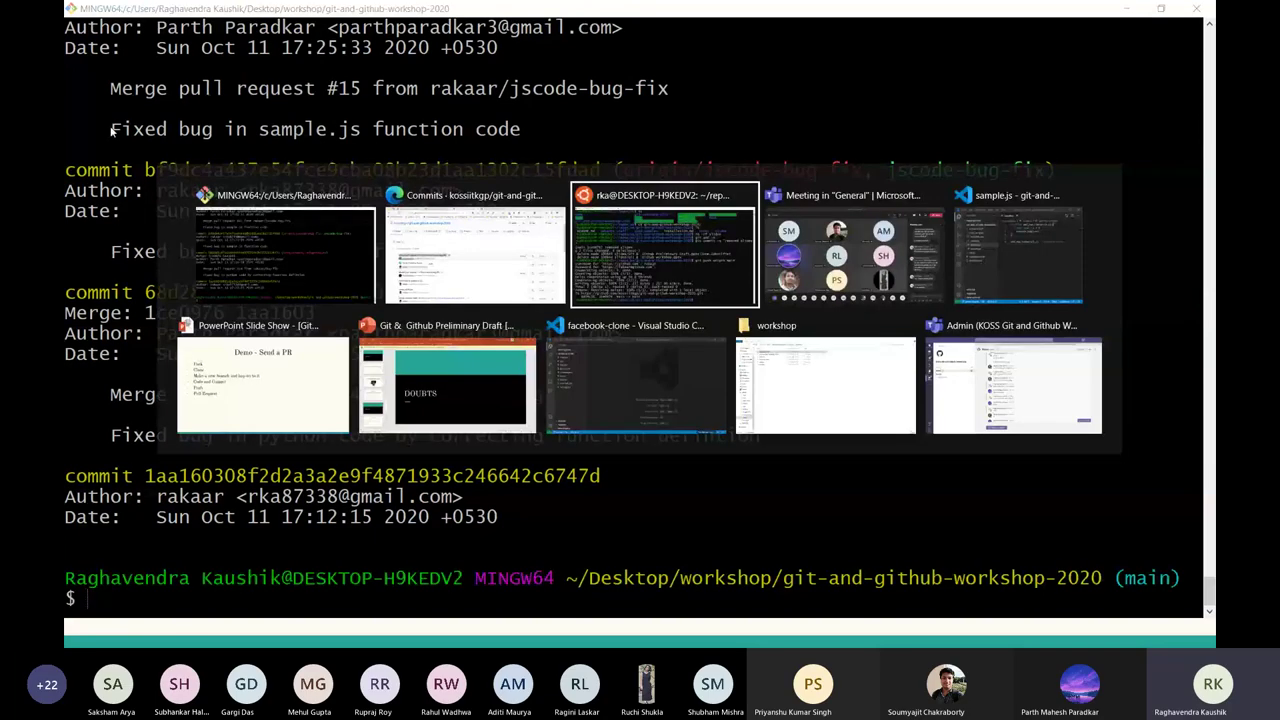
pyautogui.hotkey('alt', 'Tab')
pyautogui.hotkey('alt', 'Tab')
pyautogui.hotkey('alt', 'Tab')
pyautogui.hotkey('alt', 'Tab')
pyautogui.hotkey('alt', 'Tab')
pyautogui.hotkey('alt', 'Tab')
pyautogui.hotkey('alt', 'Tab')
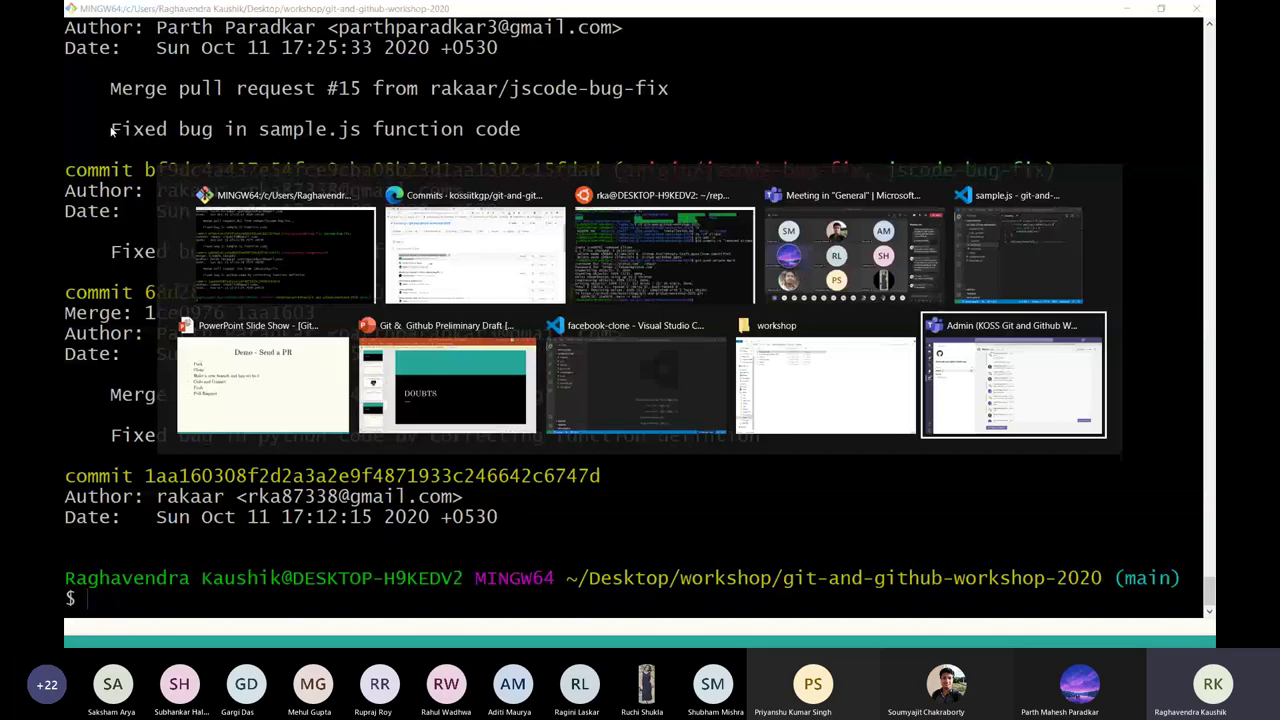
pyautogui.hotkey('alt', 'Tab')
pyautogui.hotkey('alt', 'Tab')
pyautogui.hotkey('alt', 'Tab')
pyautogui.hotkey('alt', 'Tab')
pyautogui.hotkey('alt', 'Tab')
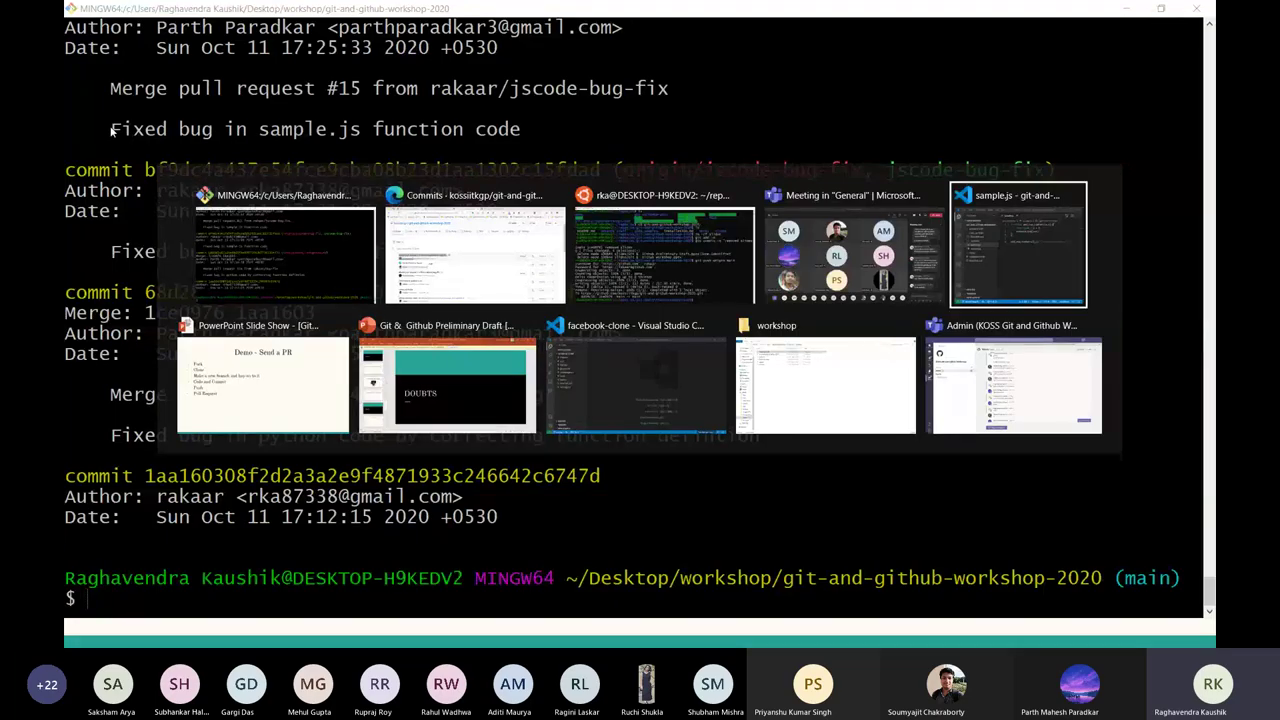
pyautogui.hotkey('alt', 'Tab')
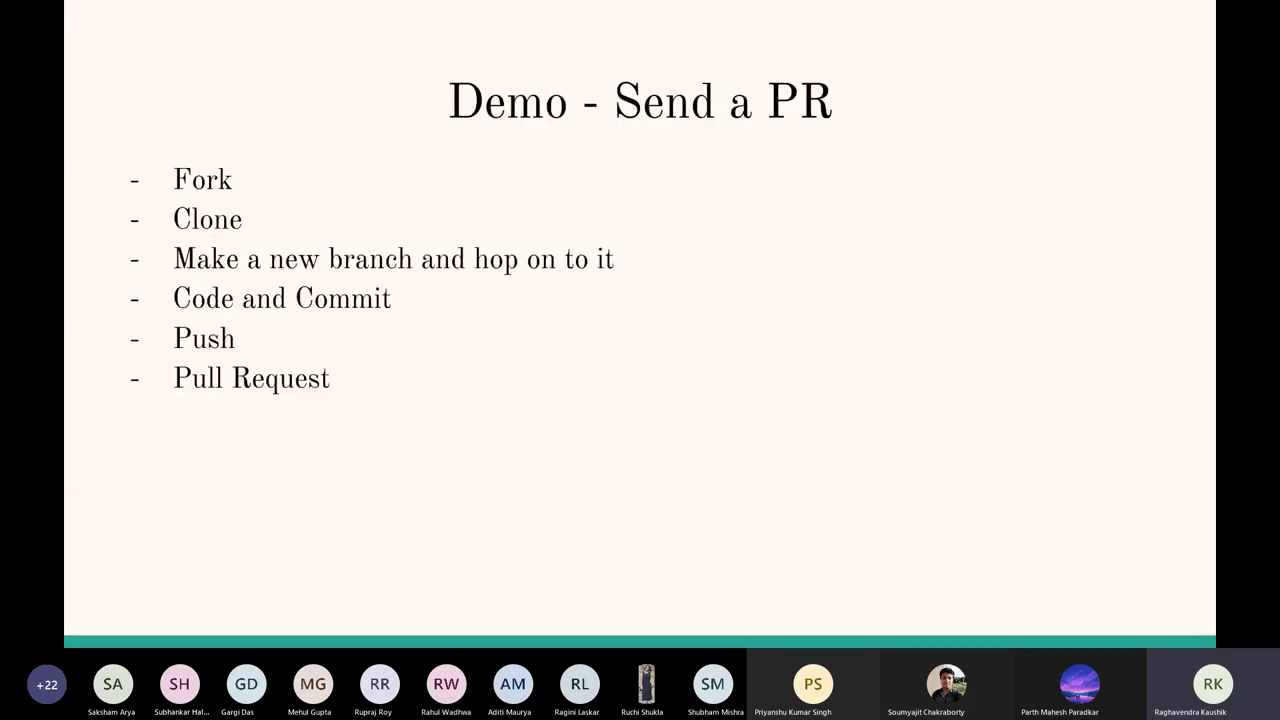
pyautogui.hotkey('alt', 'Tab')
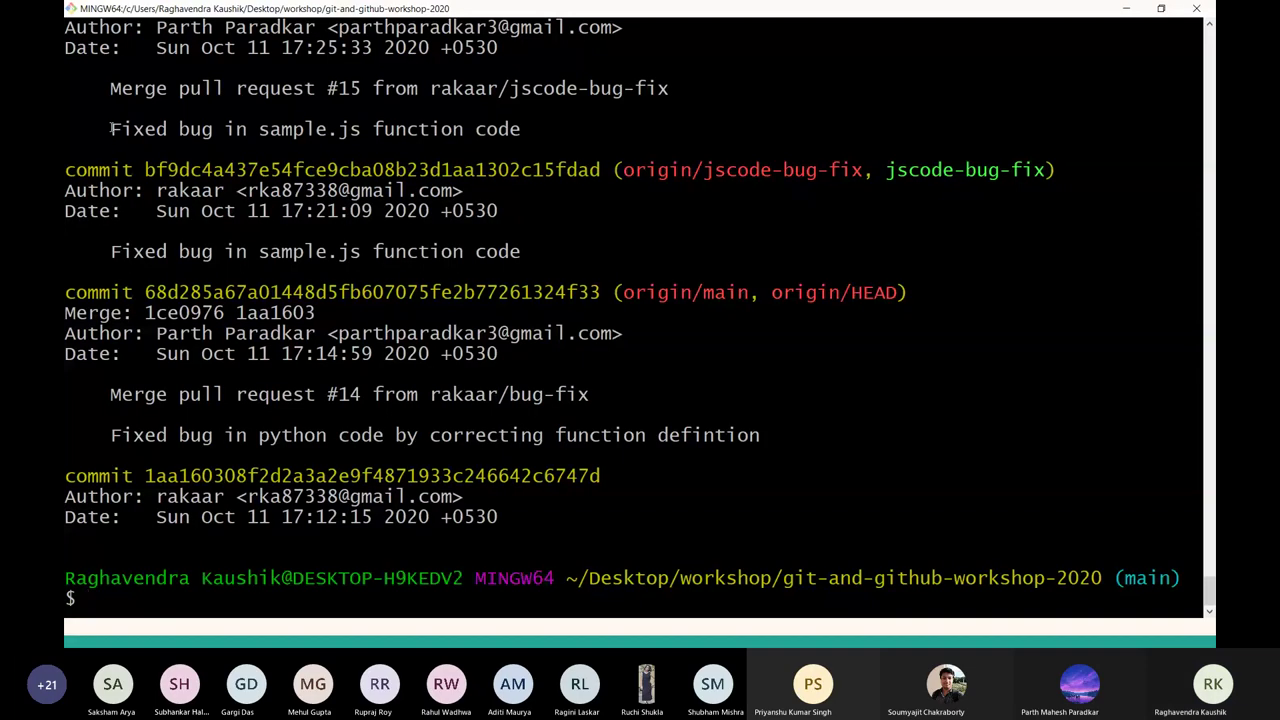
pyautogui.hotkey('ctrl', 'l')
pyautogui.hotkey('alt', 'Tab')
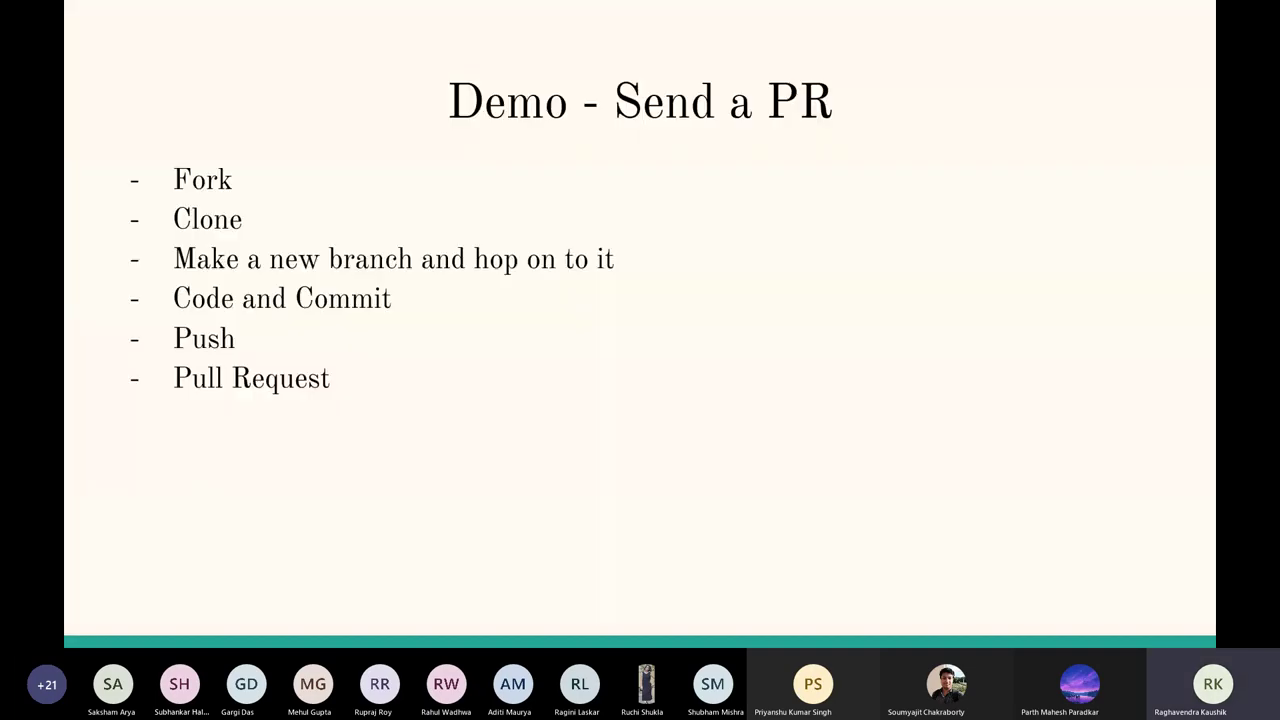
pyautogui.hotkey('alt', 'Tab')
pyautogui.hotkey('alt', 'Tab')
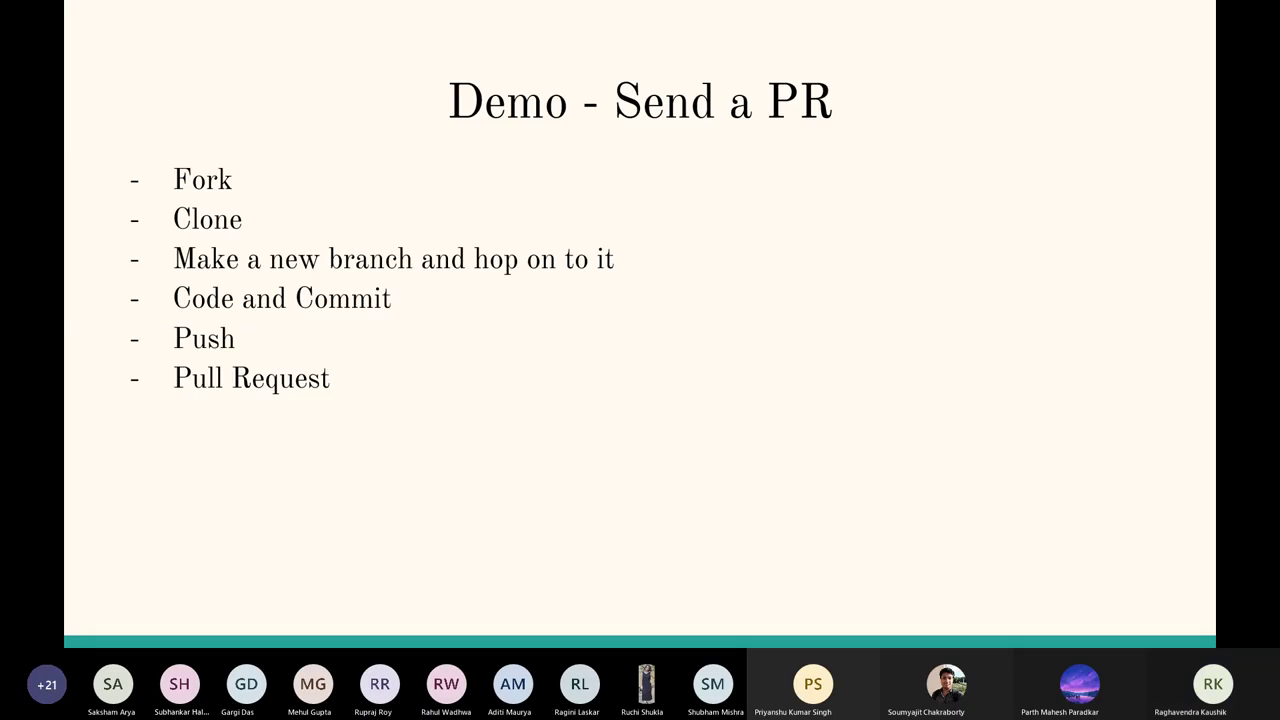
pyautogui.hotkey('alt', 'Tab')
pyautogui.hotkey('alt', 'Tab')
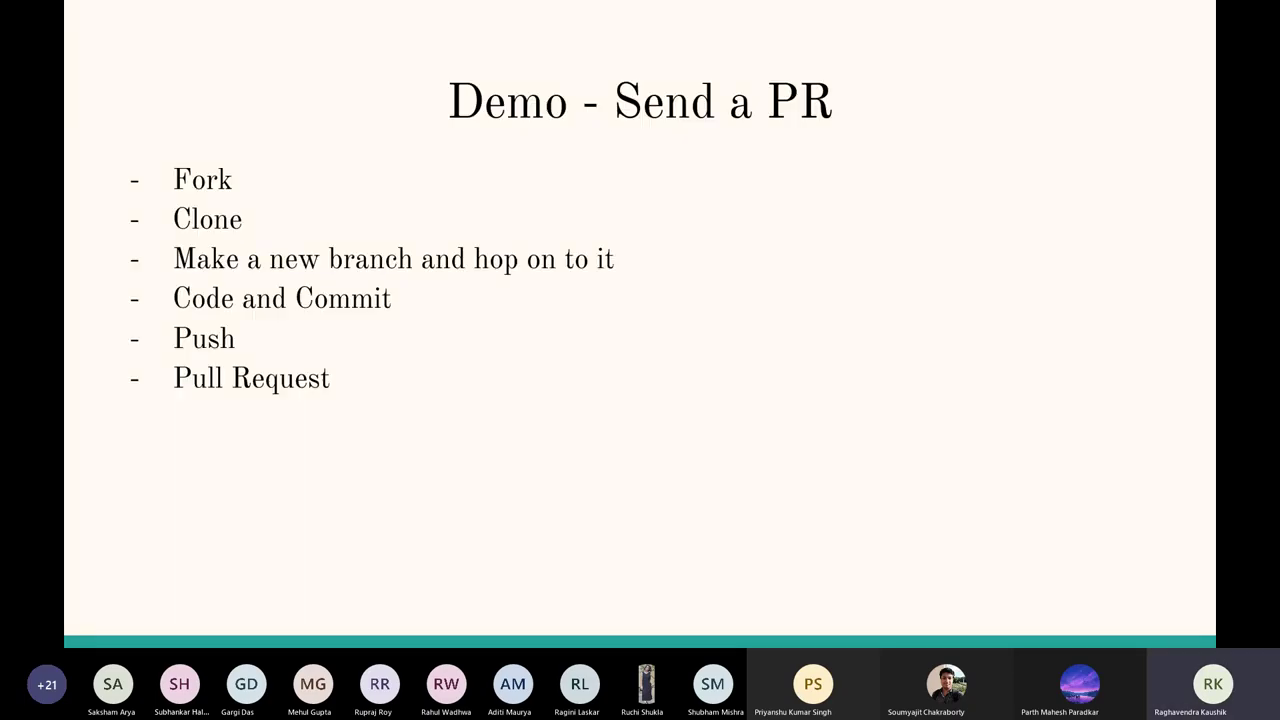